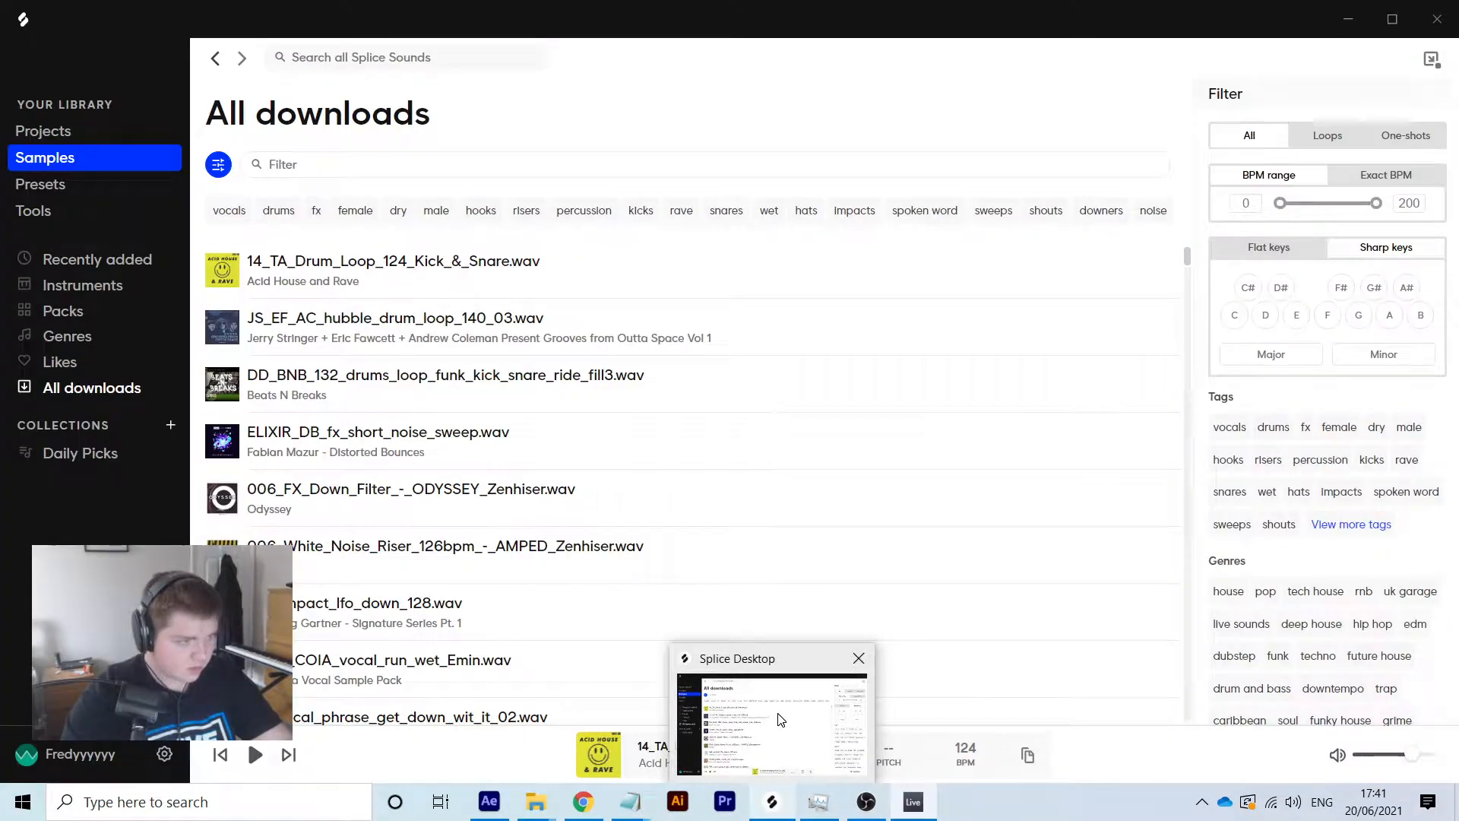
Paste the DD_BNB_132_drums_loop_funk_kick_snare_ride_fill3 loop from Splice onto track 2, starting at bar 1
left_click(780, 719)
left_click_drag(1129, 386, 669, 251)
left_click(741, 242)
right_click(741, 242)
left_click(791, 252)
left_click_drag(801, 241, 721, 241)
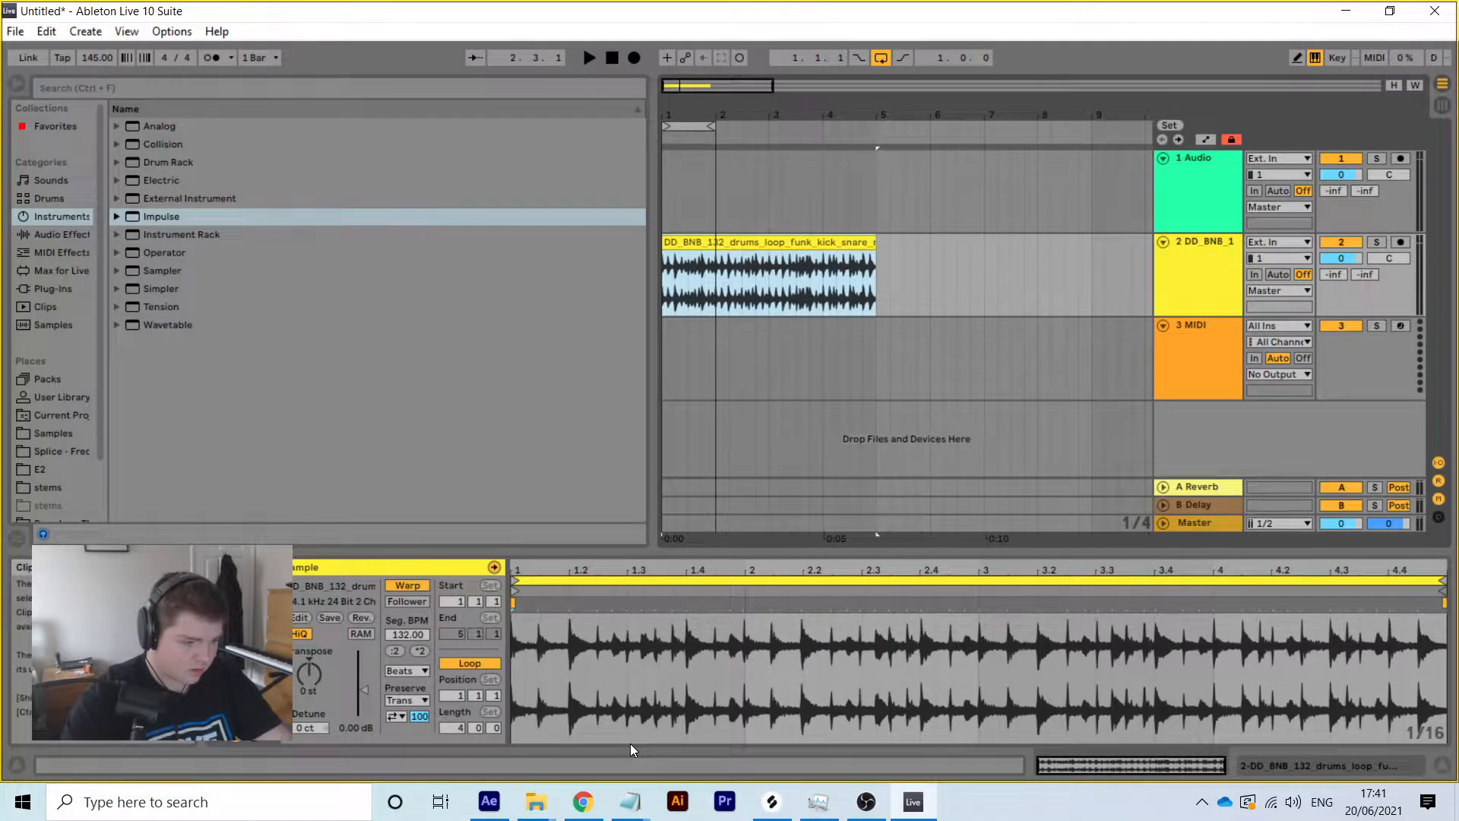
Set the DD_BNB loop to Complex Pro warping, solo it, move it to the top and play it
left_click(407, 673)
left_click(436, 767)
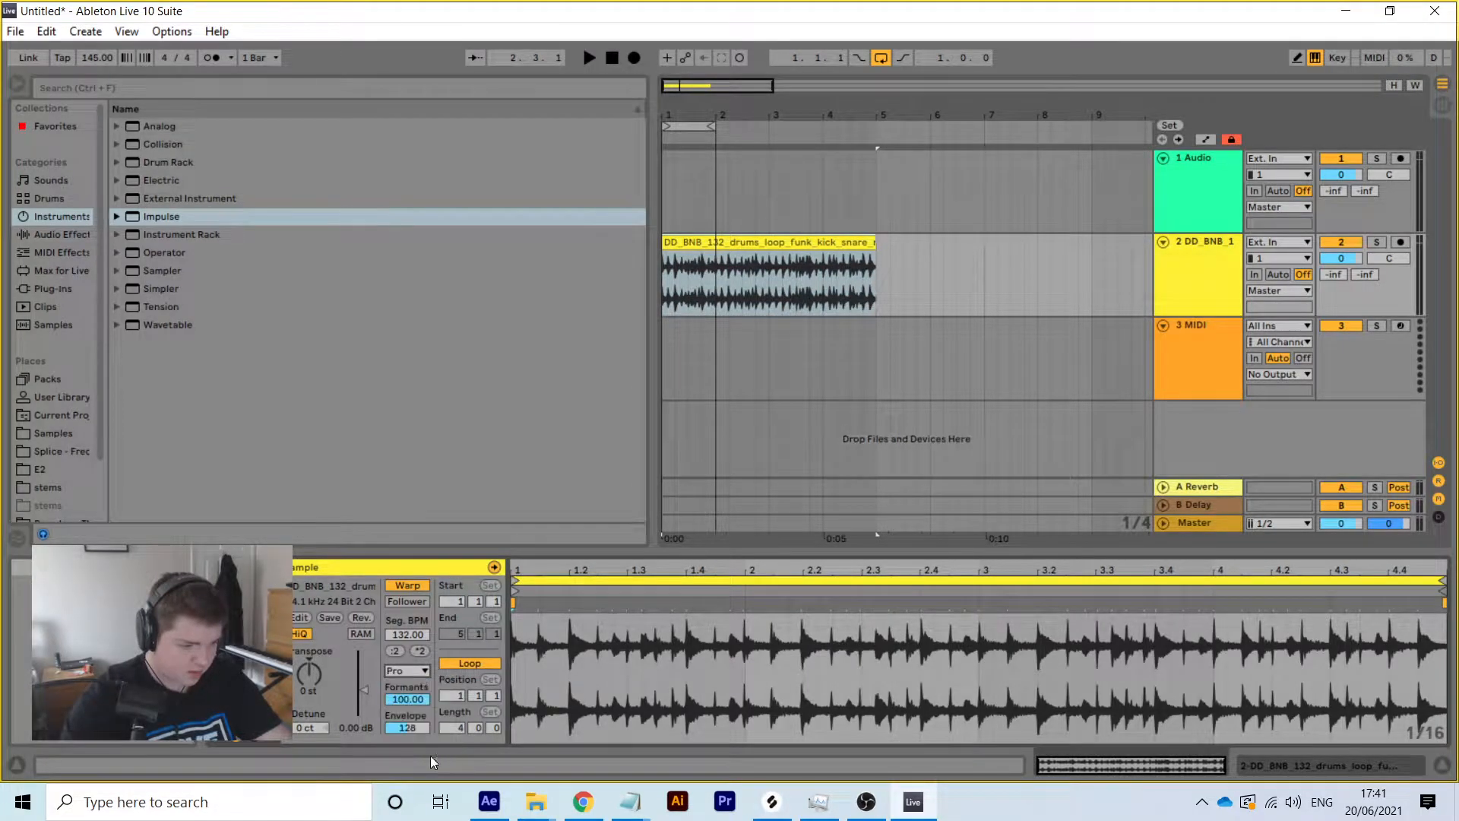
left_click(1378, 242)
left_click_drag(1193, 269, 1192, 153)
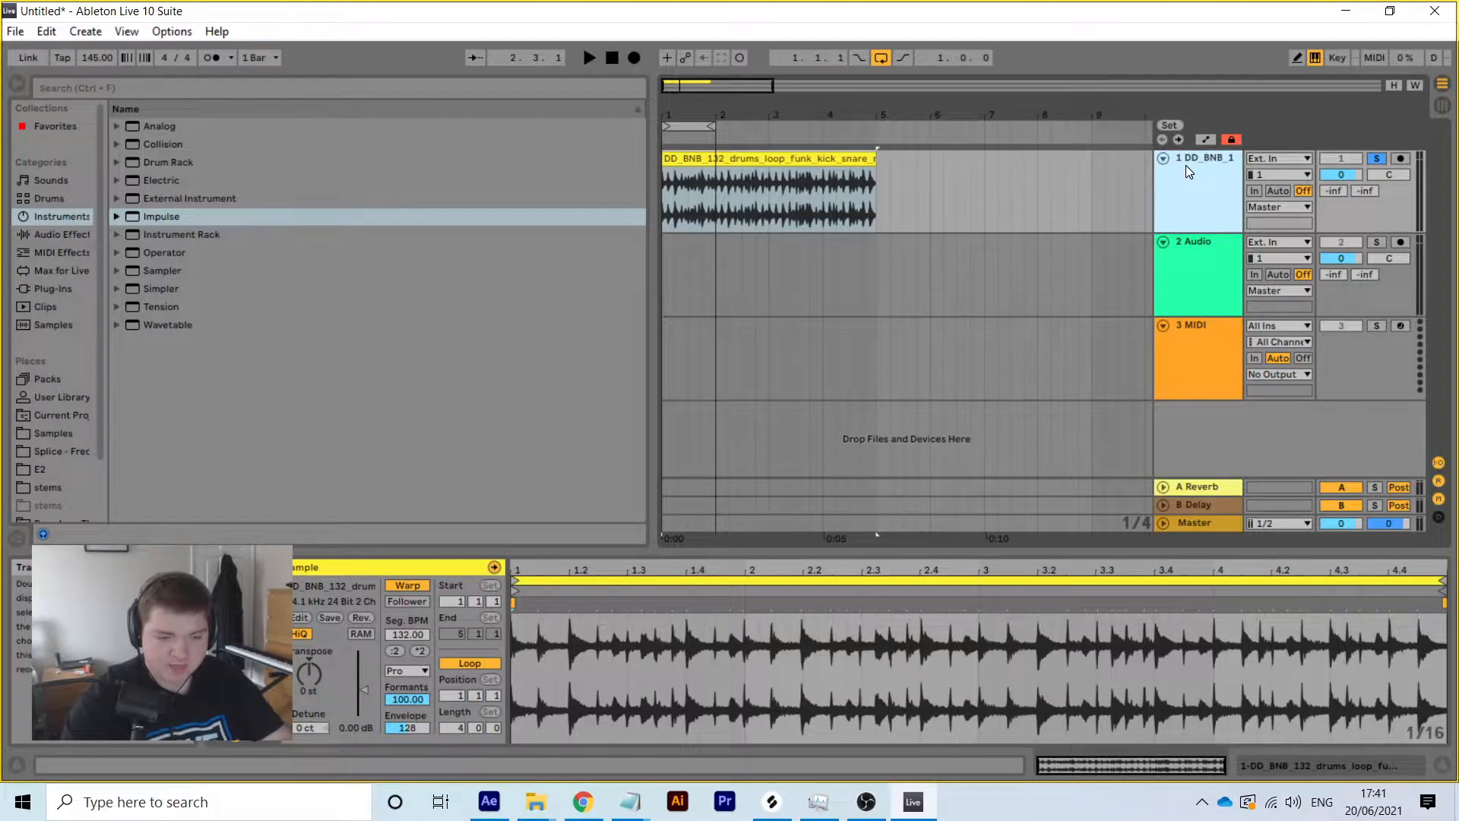
key("space")
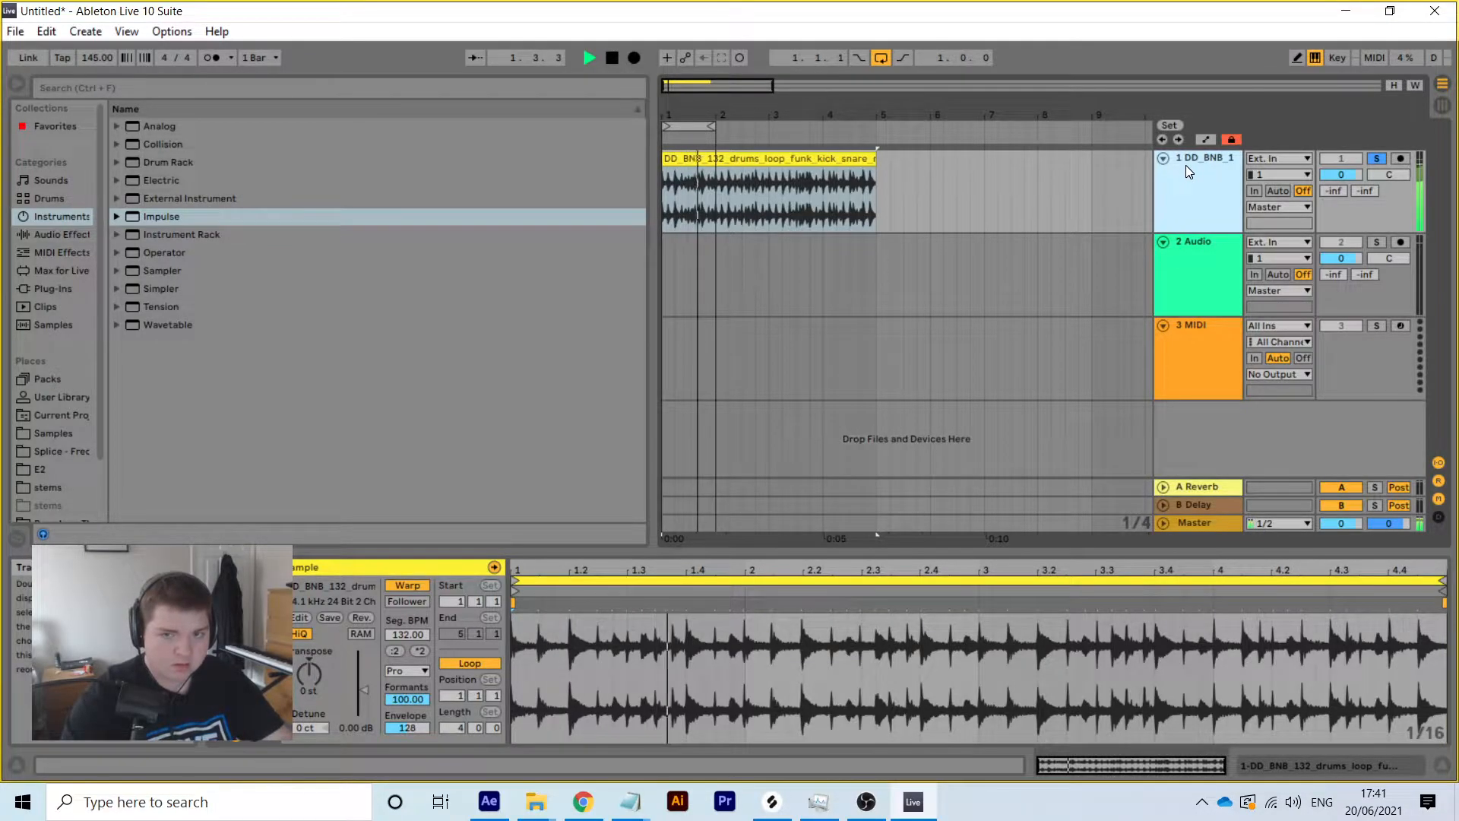
Paste the JS_EF_AC_hubble_drum_loop_140_03 loop from Splice onto track 2
left_click(773, 800)
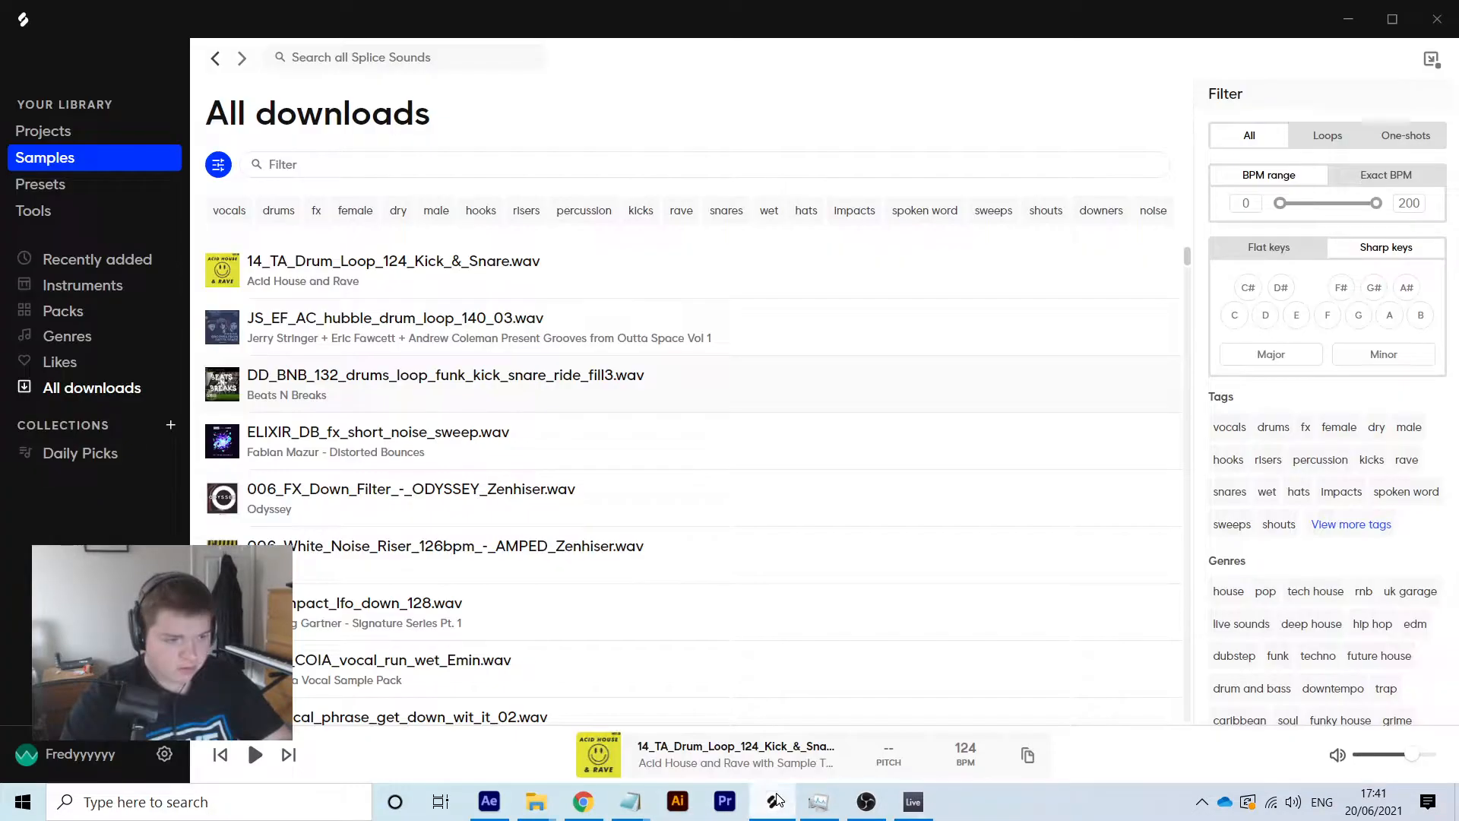
left_click_drag(1127, 327, 702, 269)
right_click(843, 260)
left_click(891, 269)
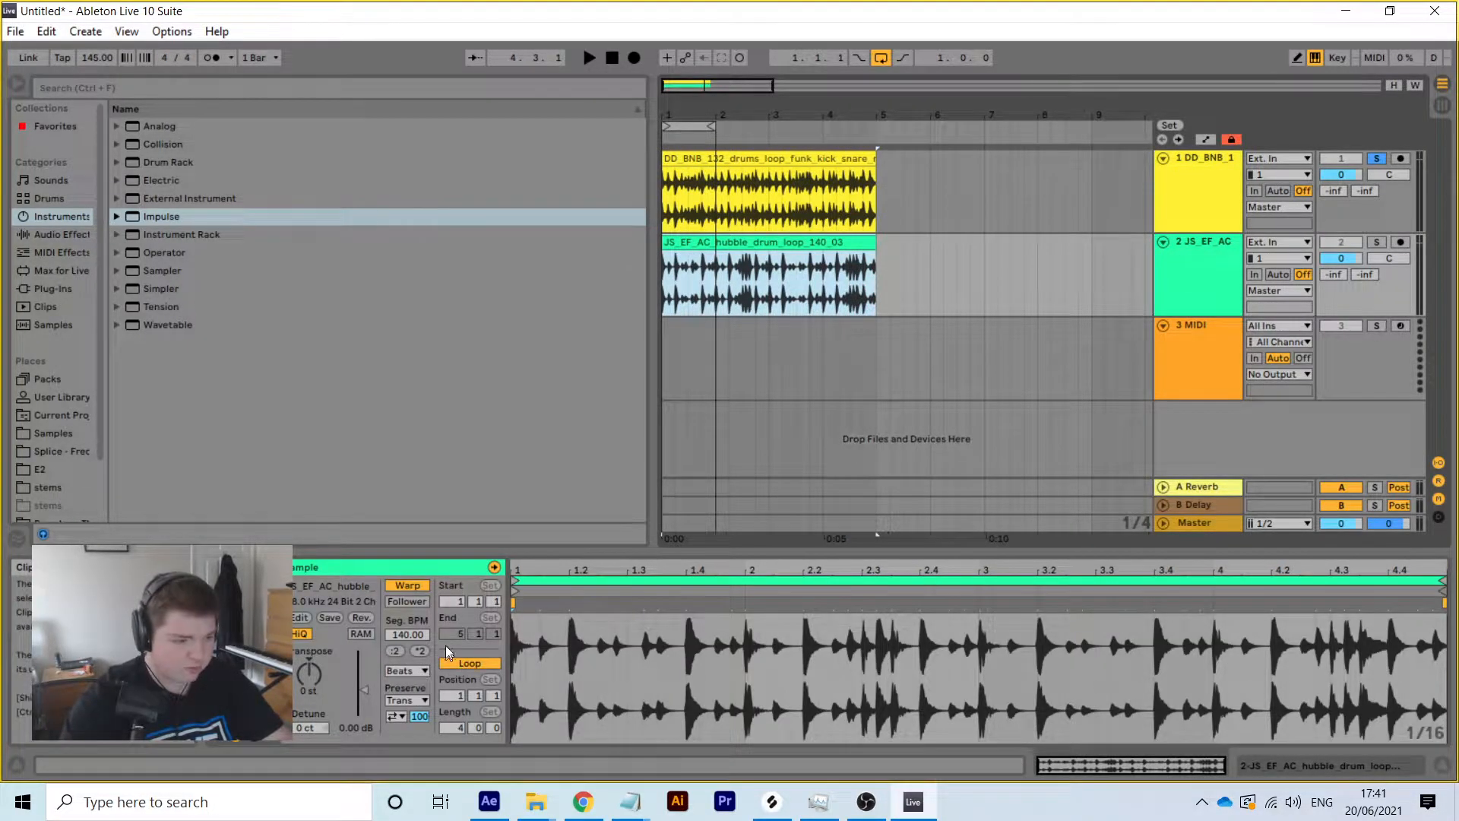
Set the hubble loop to Complex Pro, solo its track, and play both loops to compare them
left_click(410, 670)
left_click(430, 756)
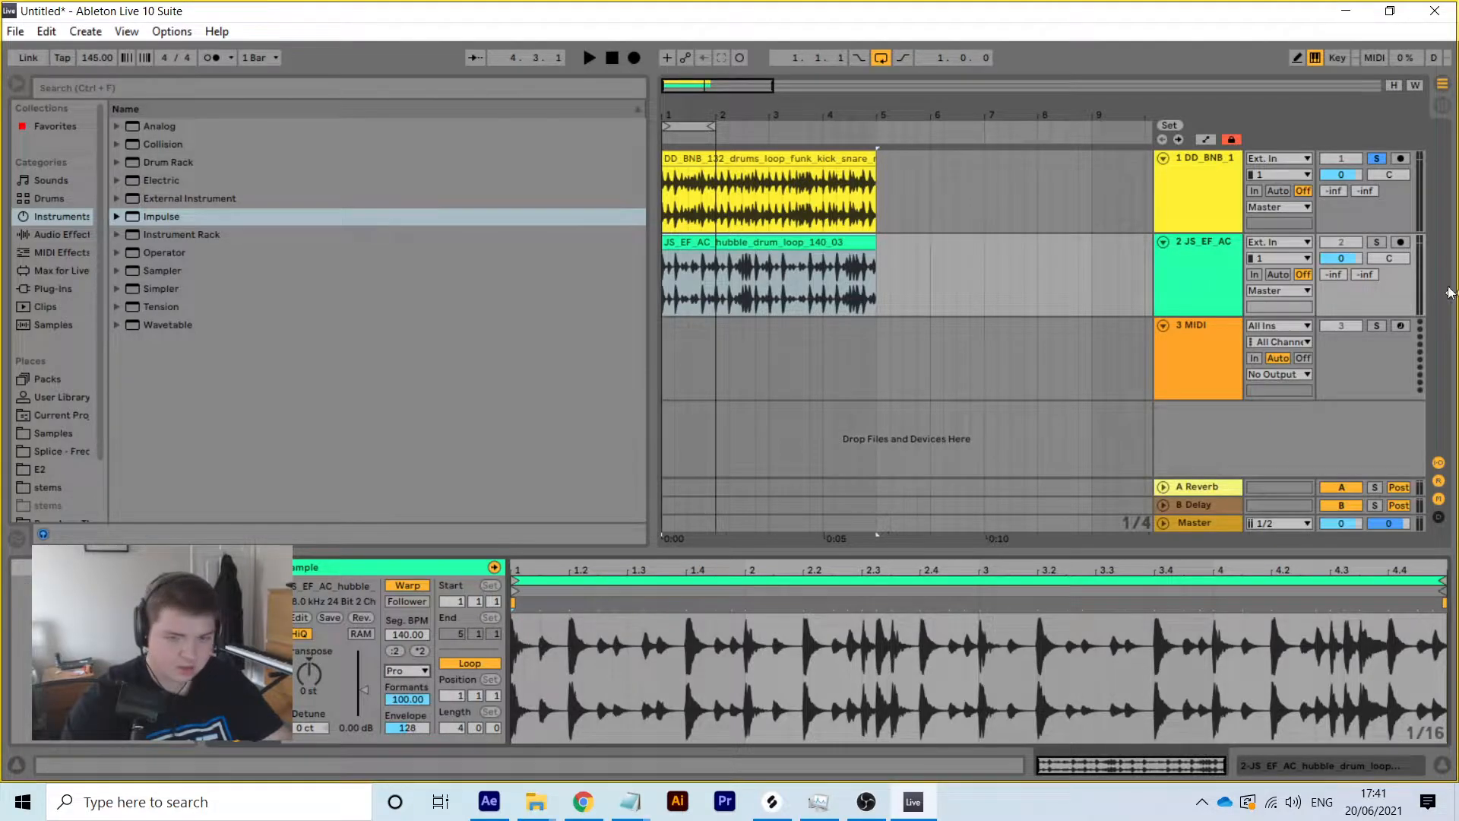
left_click(1375, 241)
key("space")
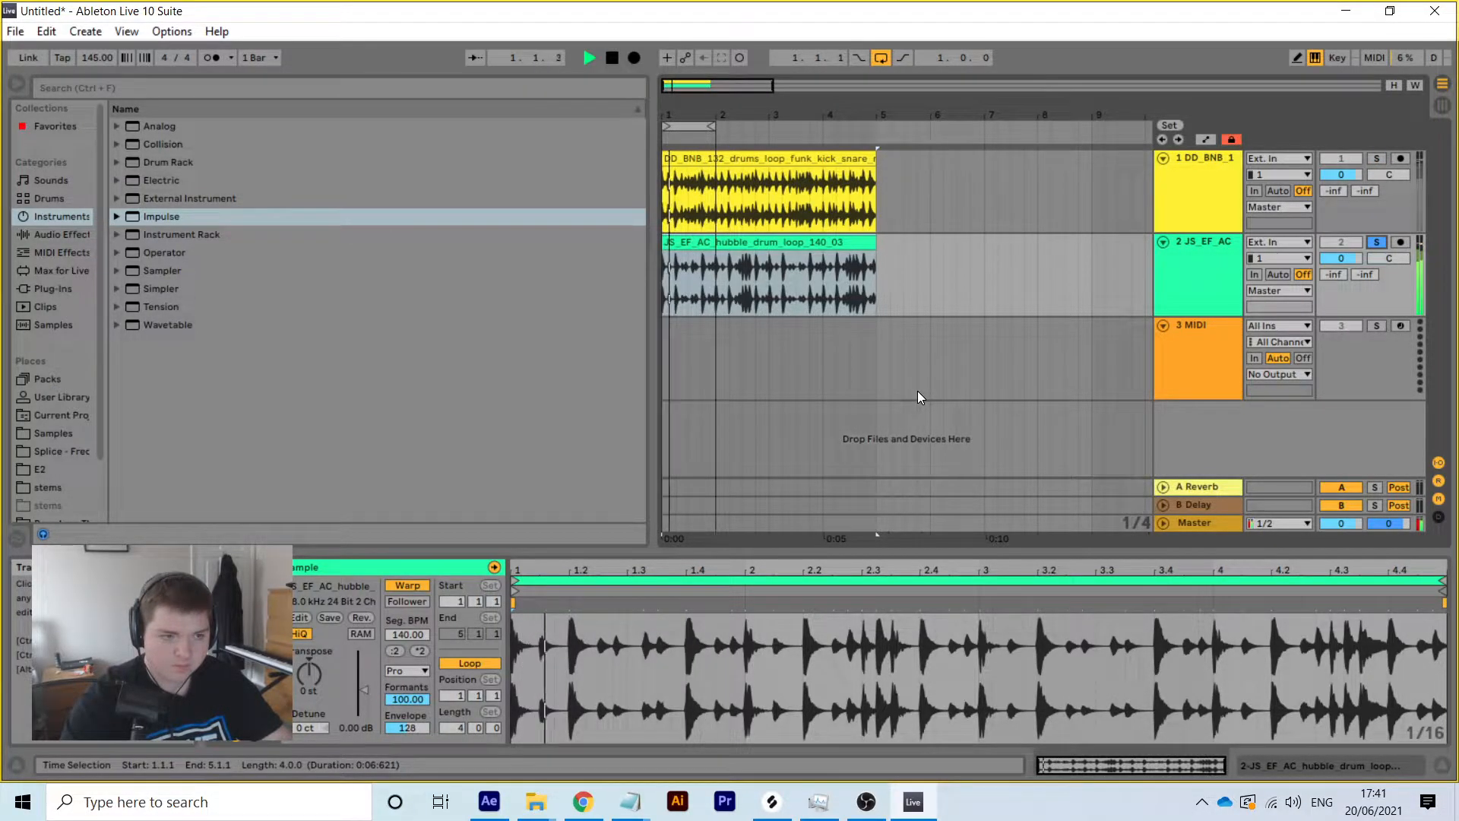
key("space")
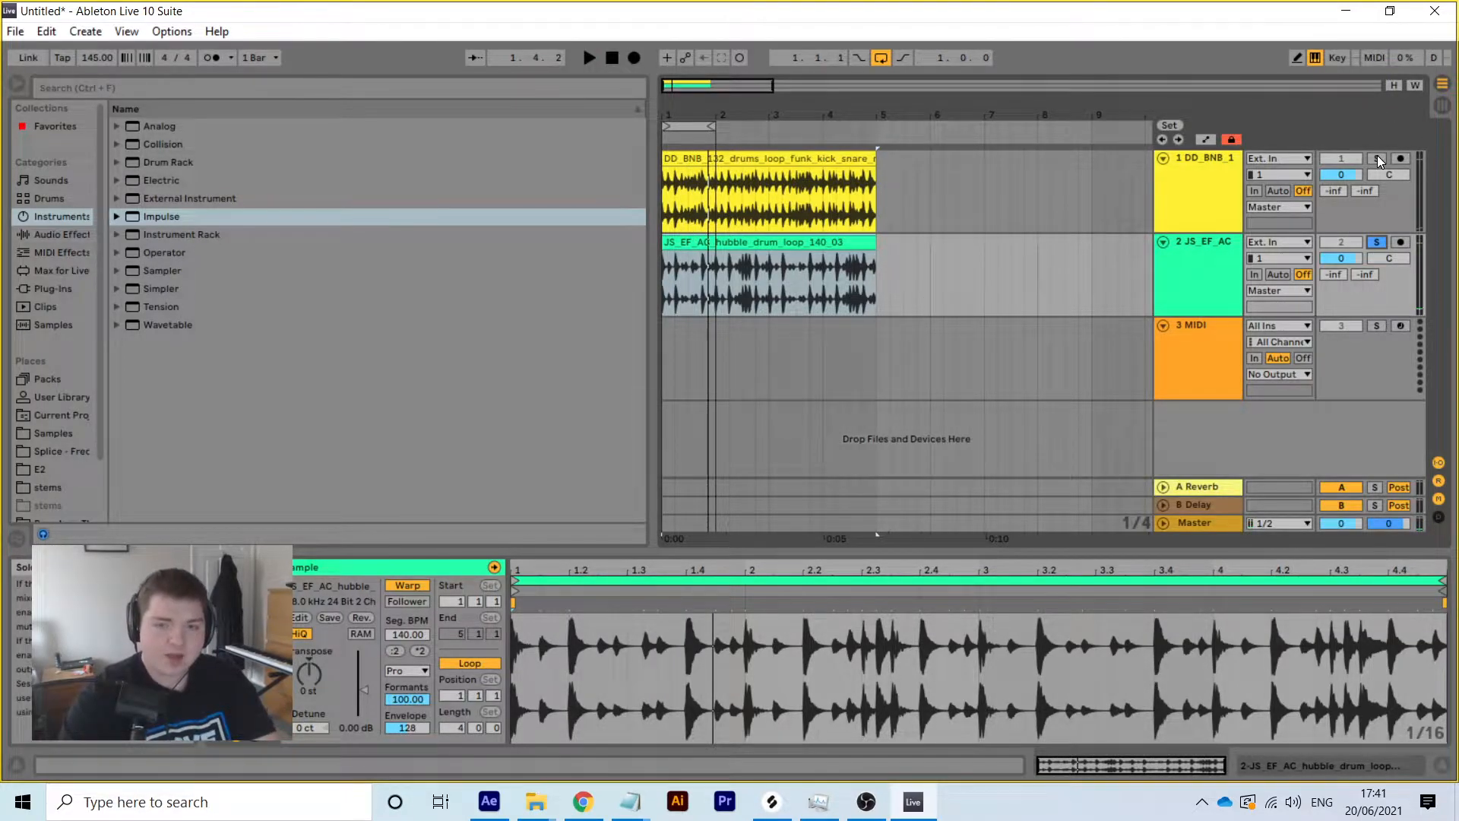
key("space")
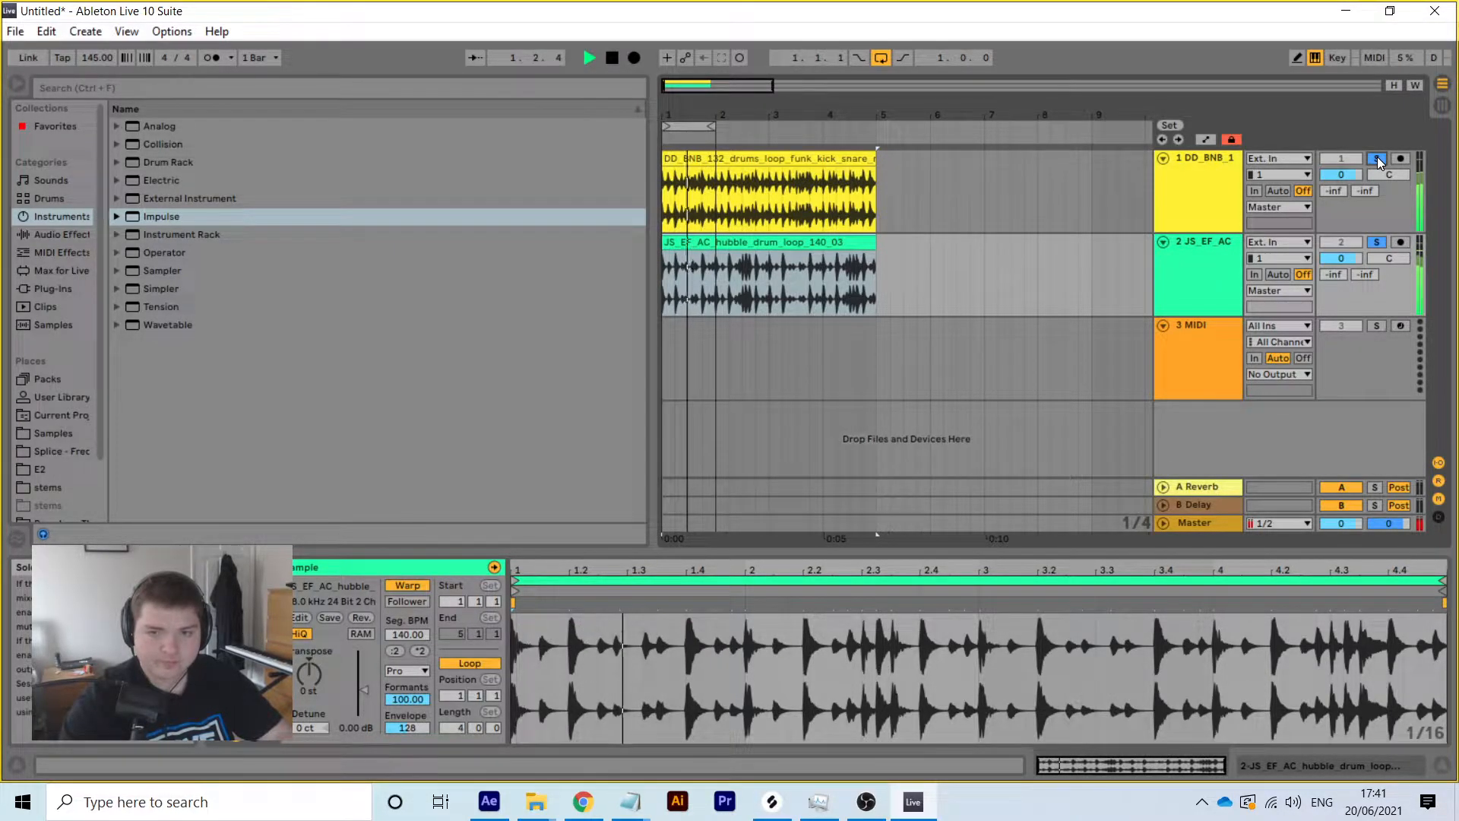
key("space")
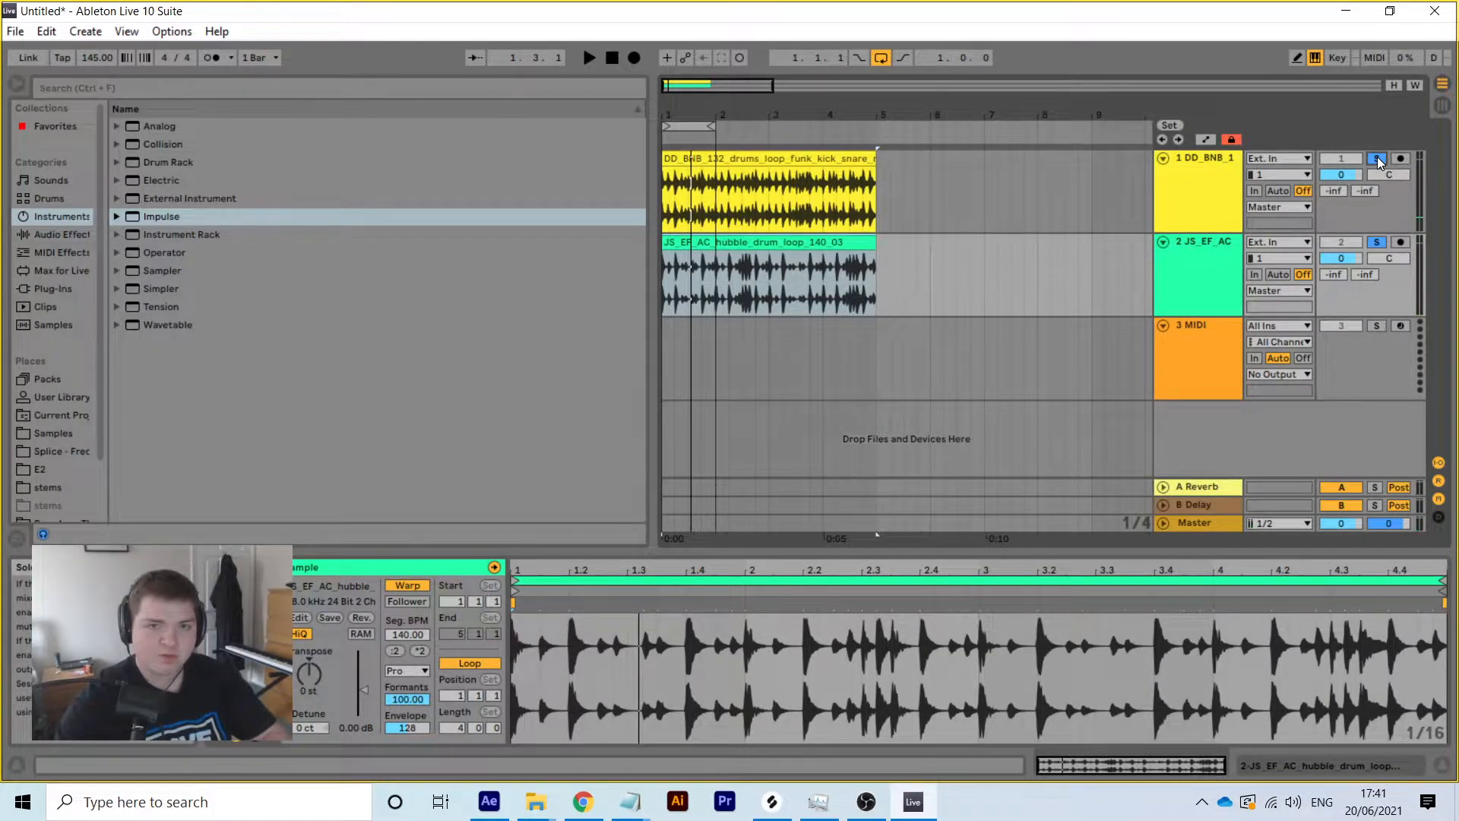
Fold the DD_BNB_1 and JS_EF_AC tracks
left_click(1163, 161)
left_click(1164, 177)
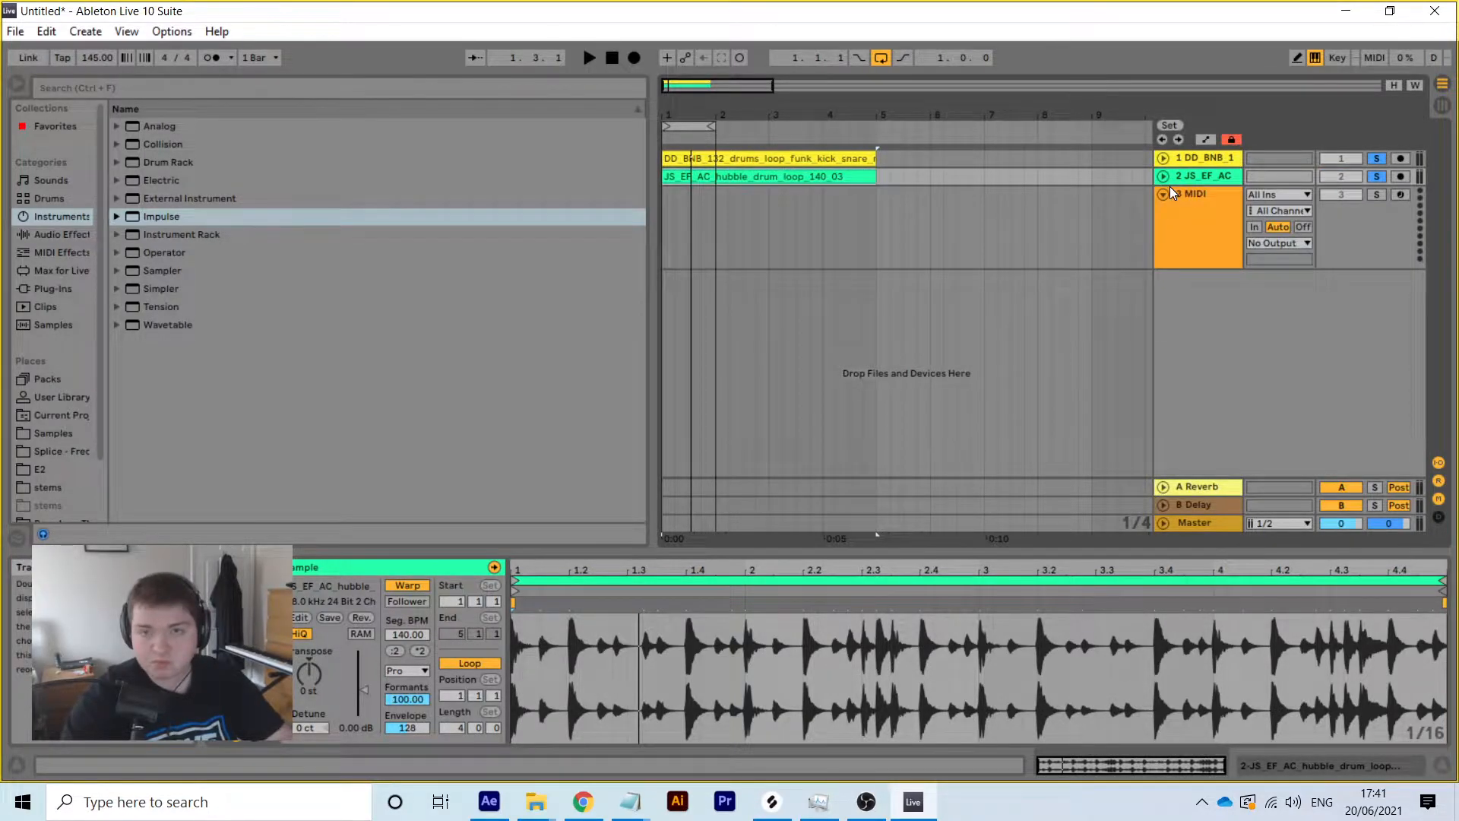
left_click(772, 802)
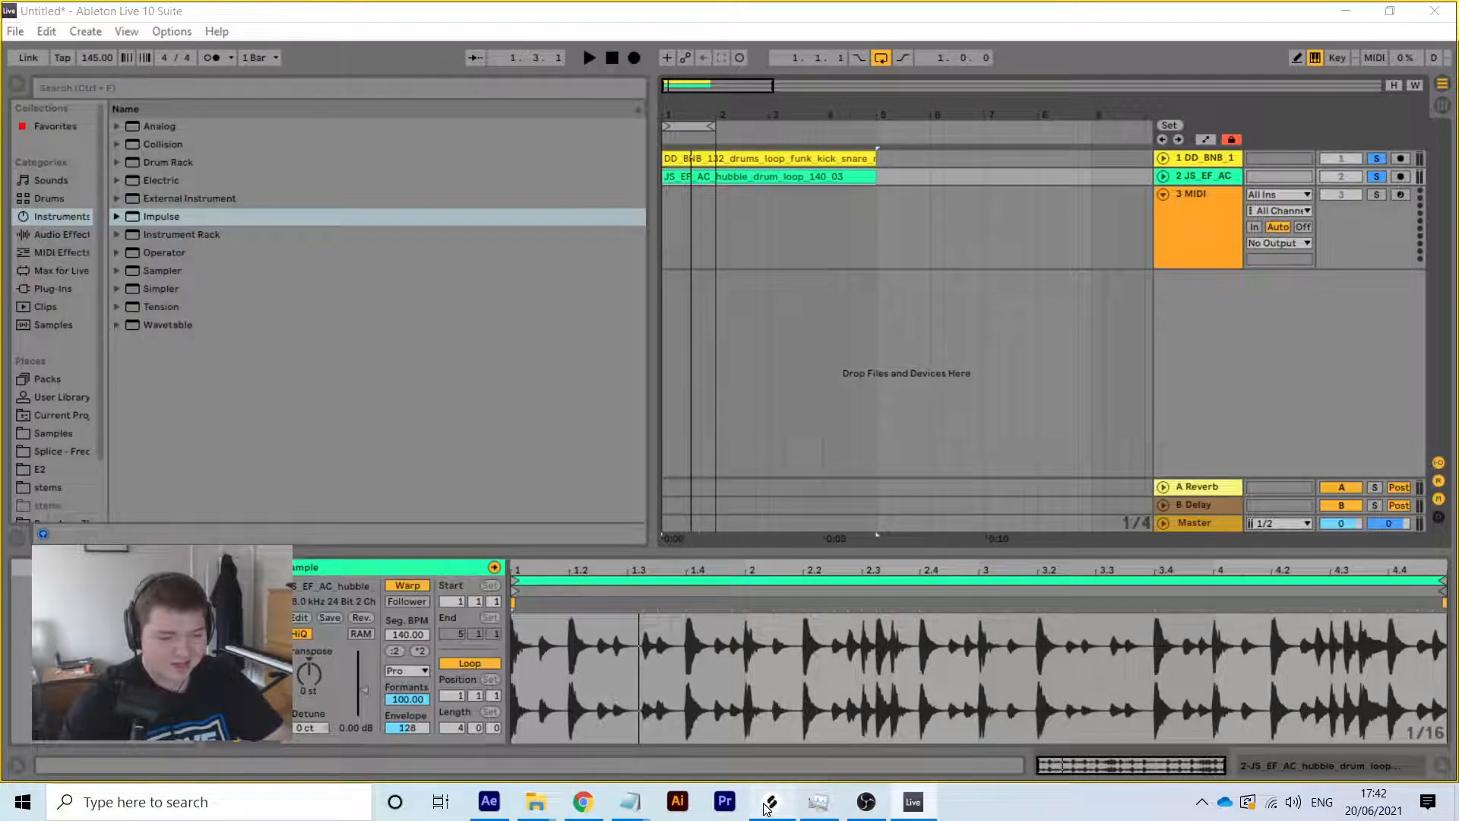
Paste the 14_TA_Drum_Loop_124_Kick_&_Snare sample onto a new audio track 3 and solo it
left_click(1128, 272)
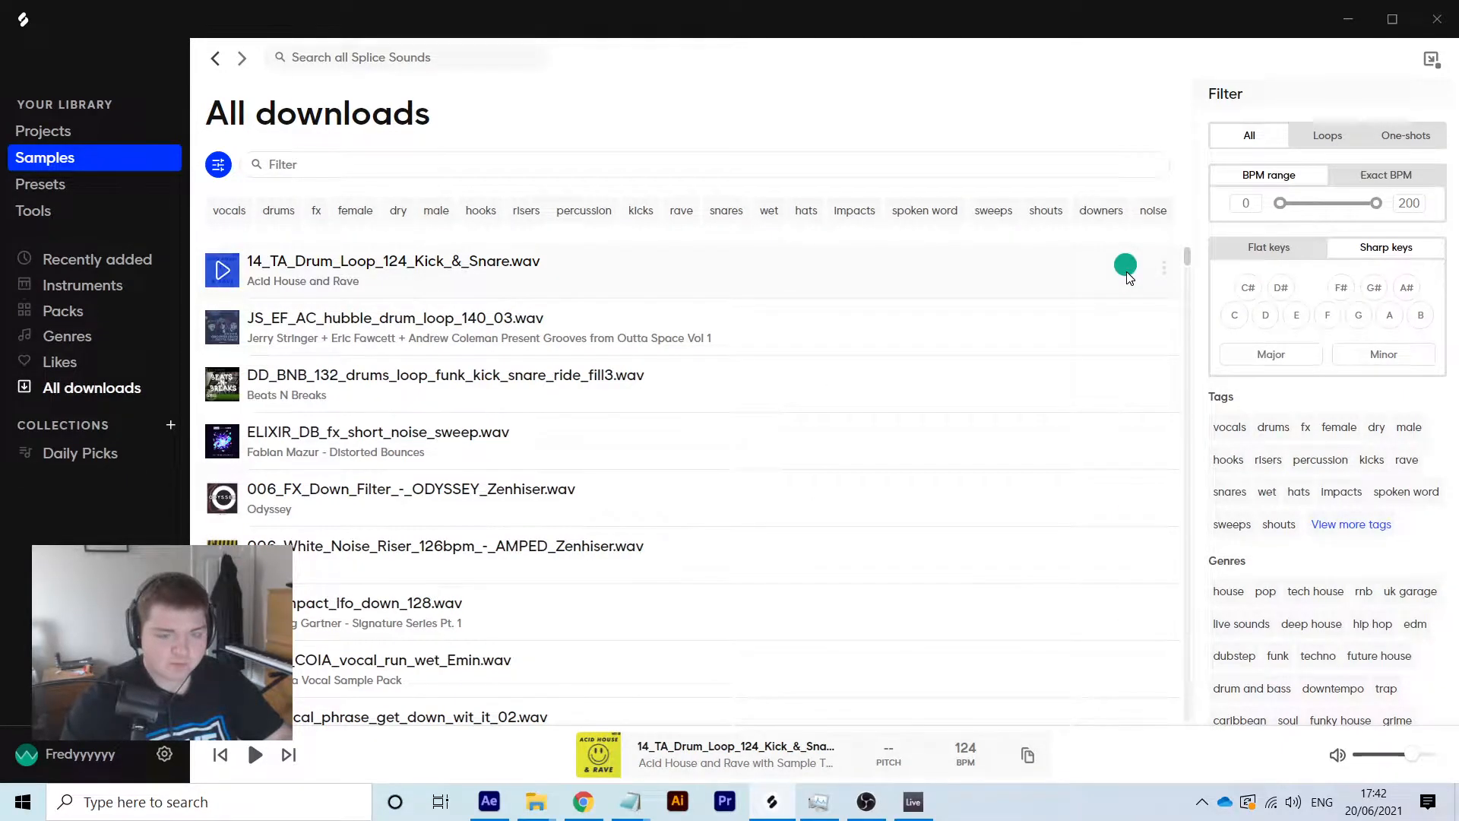
left_click(914, 802)
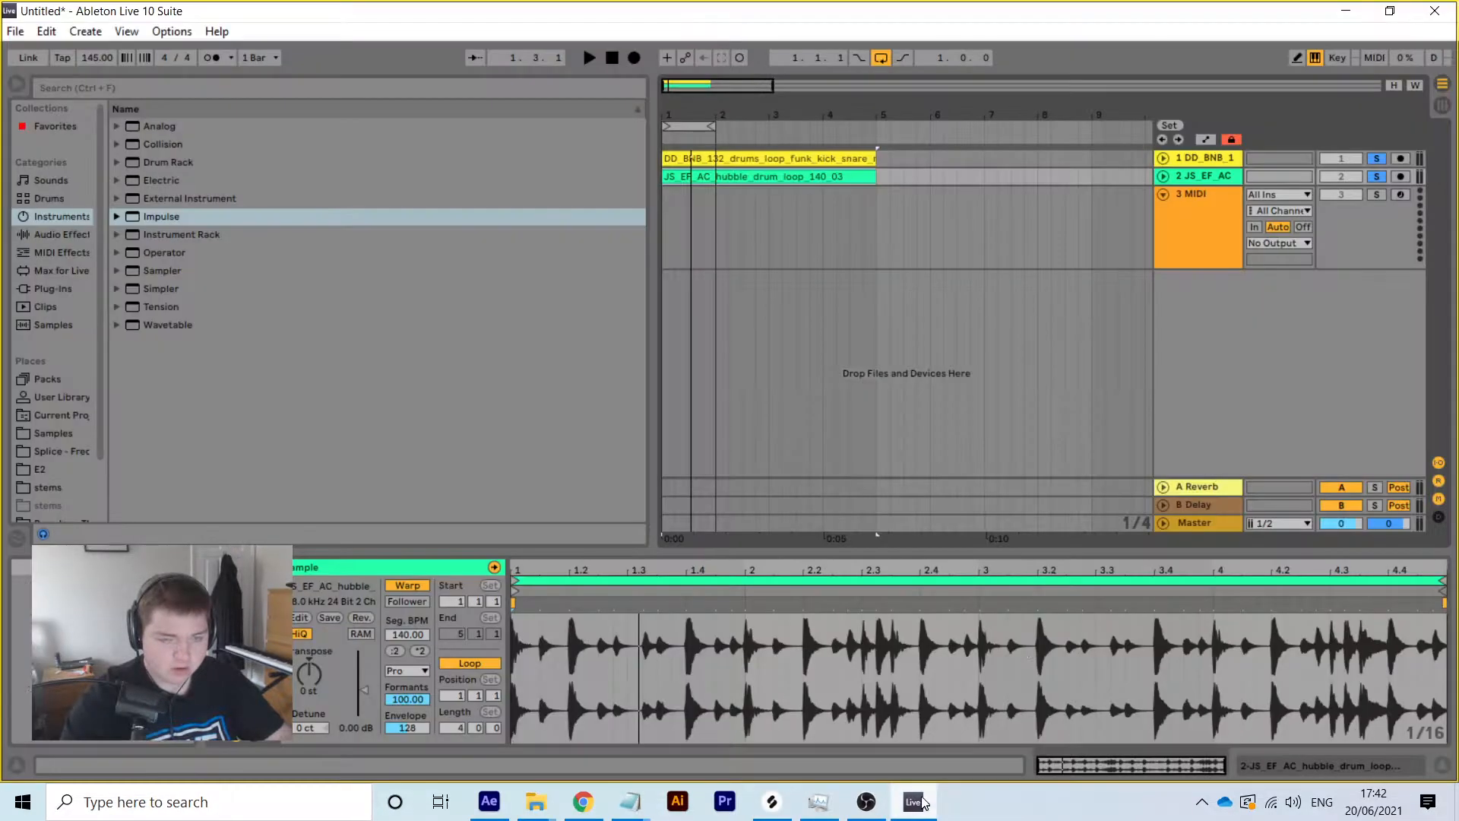
right_click(1205, 179)
left_click(1266, 322)
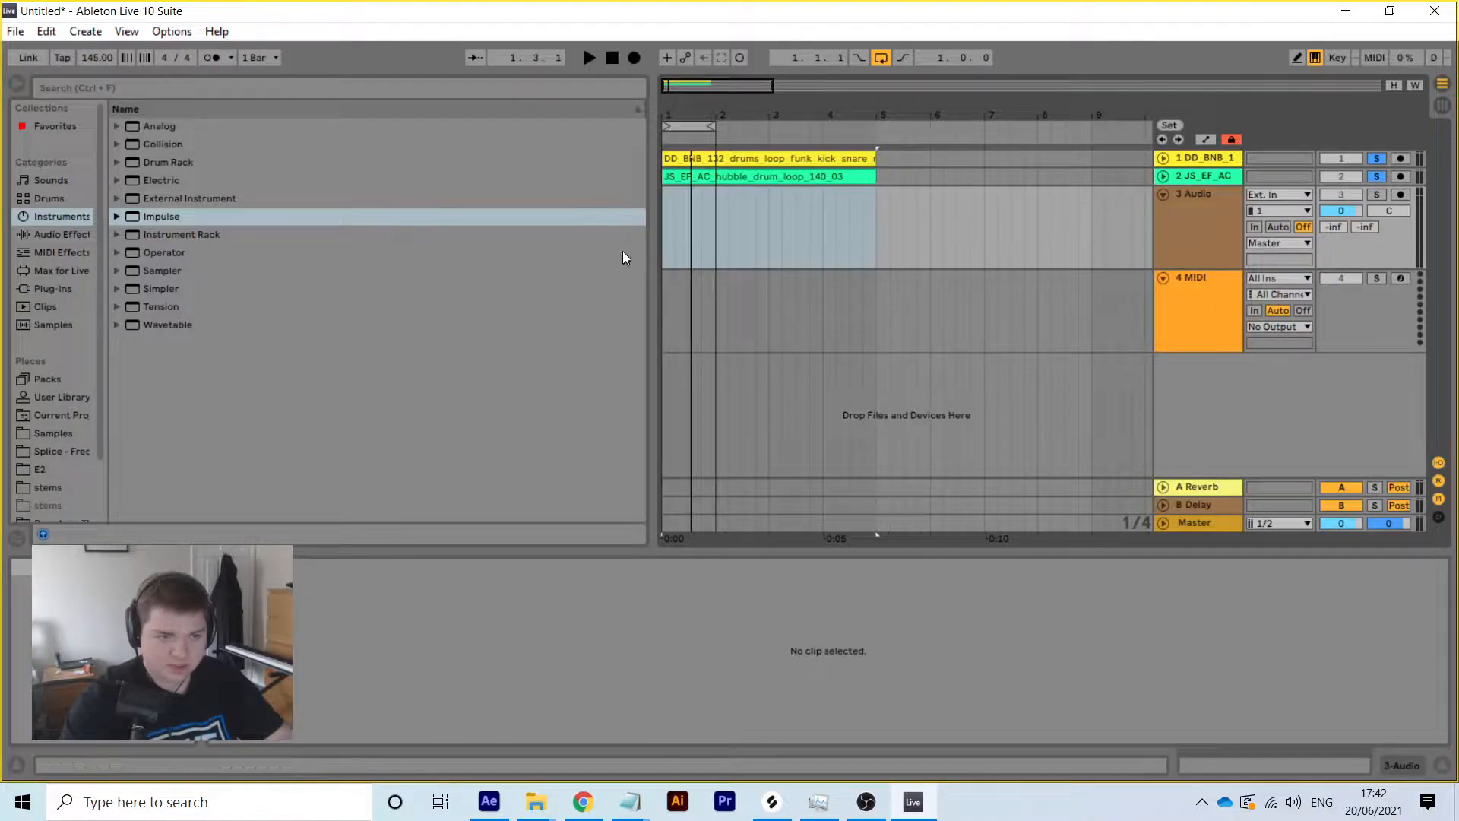
left_click(703, 218)
right_click(661, 210)
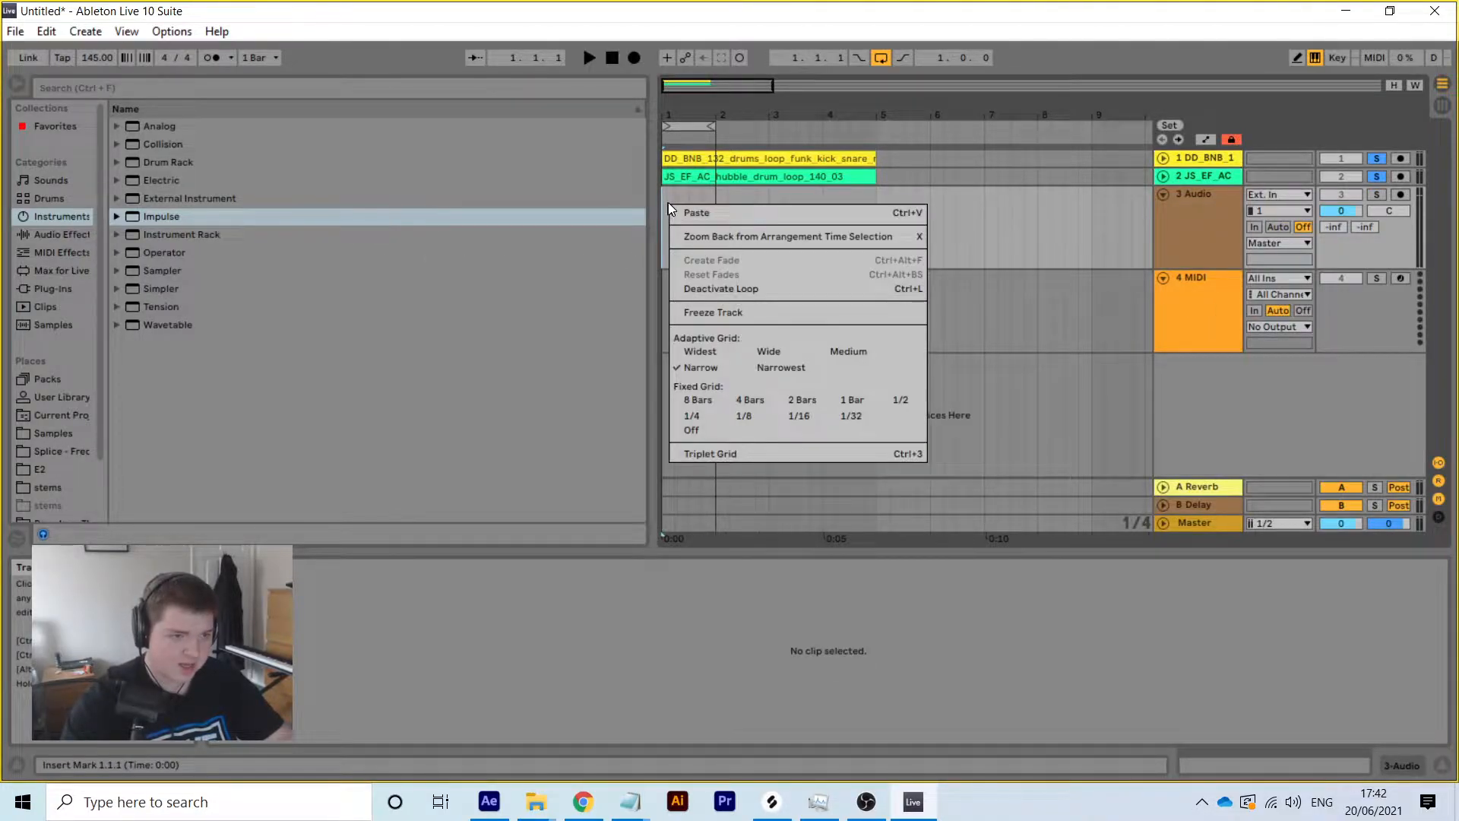
left_click(684, 210)
left_click(1375, 194)
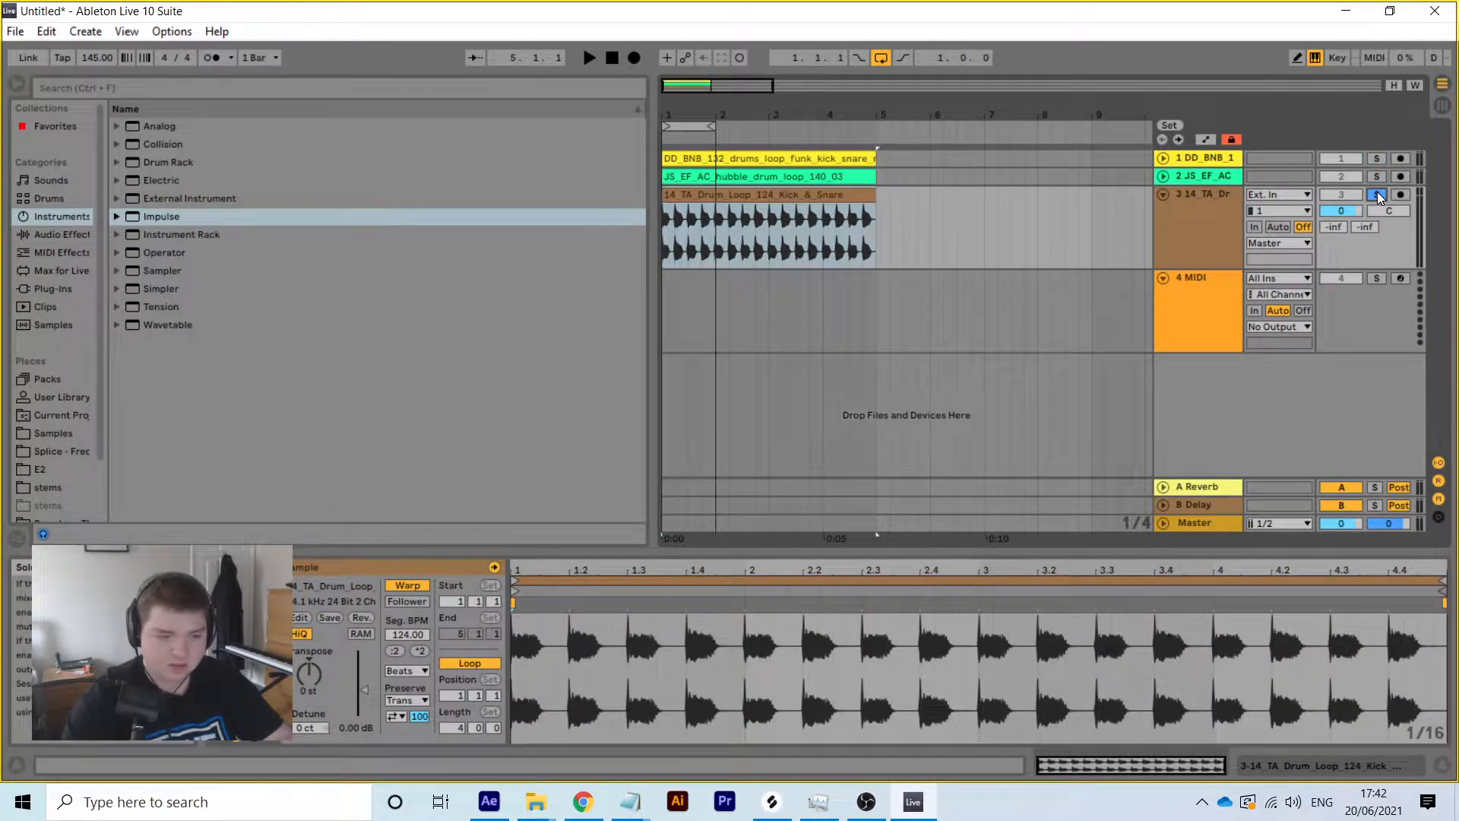
Play the kick-and-snare loop and set its warping to Complex Pro
key("space")
key("space")
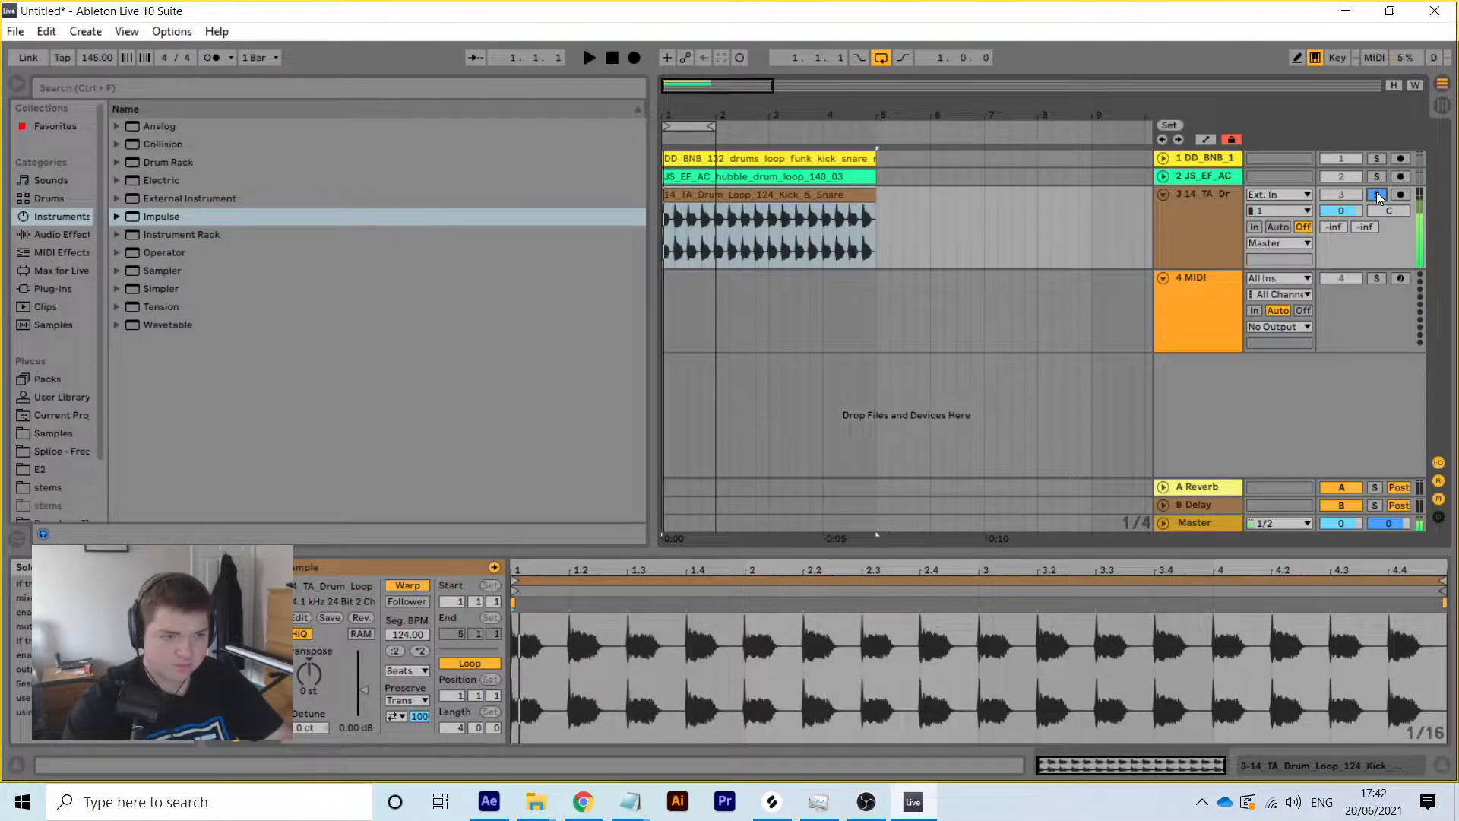
left_click(399, 671)
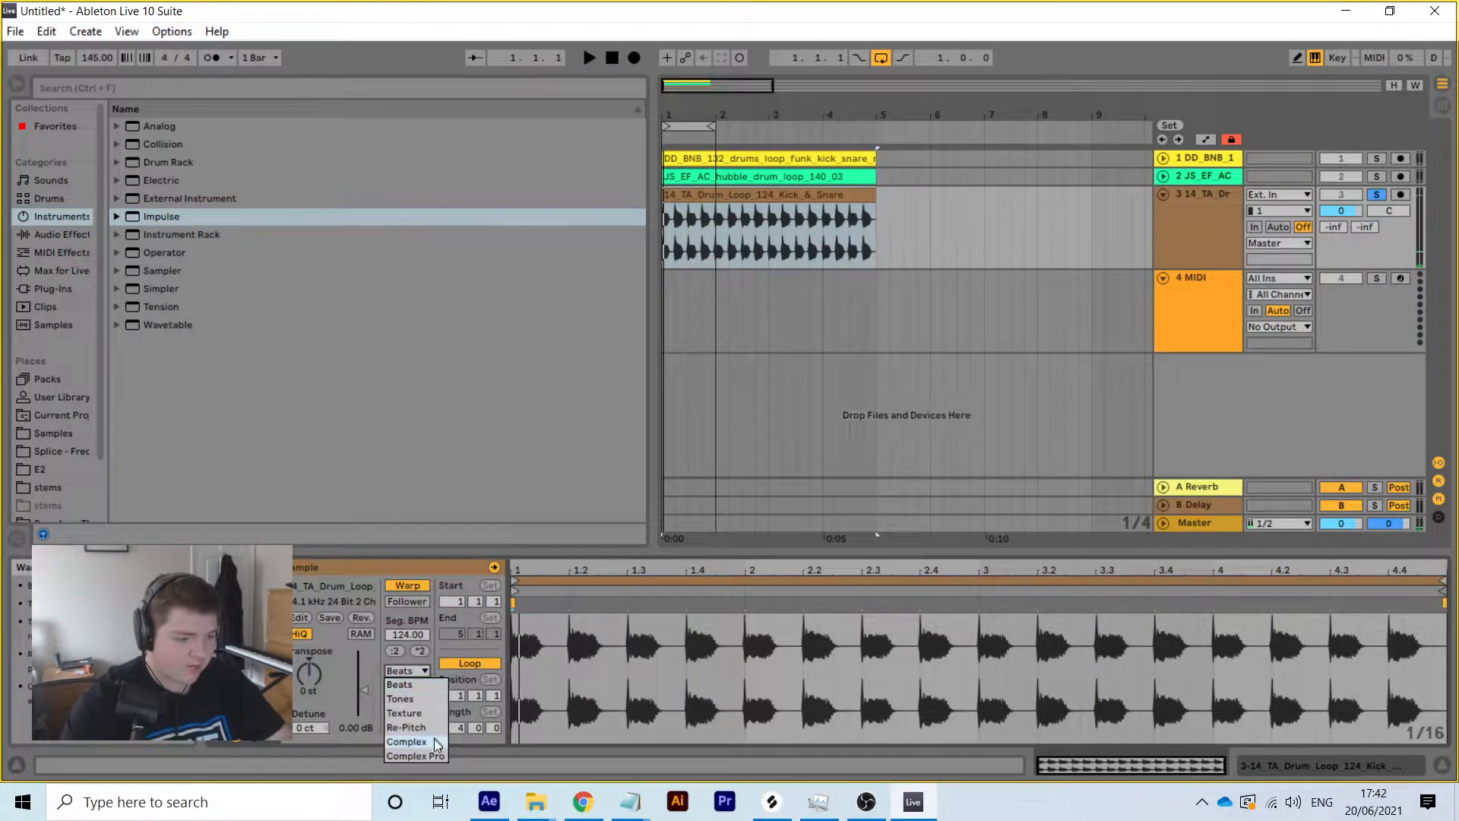
left_click(432, 756)
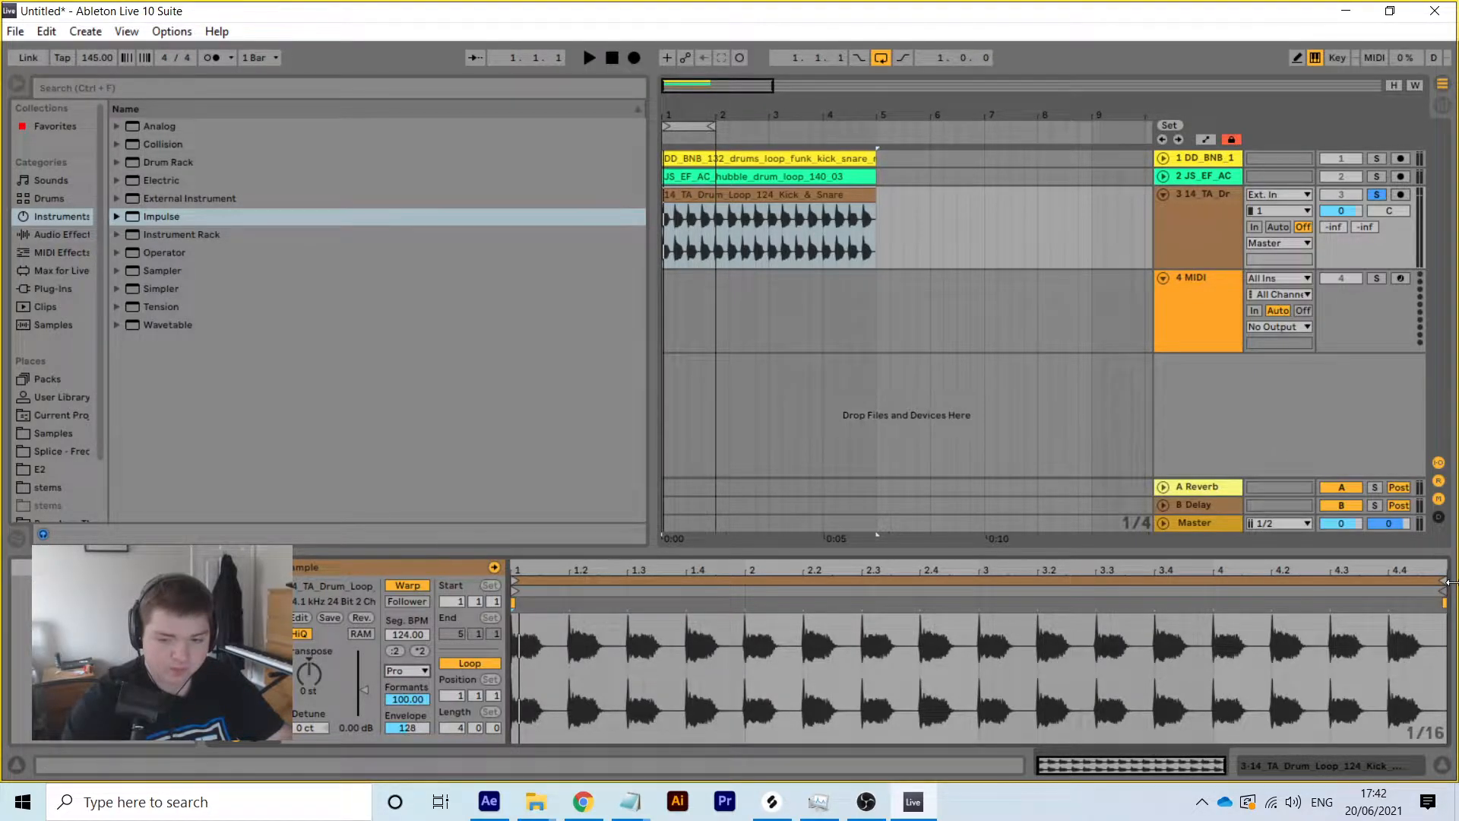
Trim the clip's loop end and the arrangement clip to 1.1.4, leaving one kick hit
left_click_drag(1444, 585, 563, 654)
left_click_drag(628, 566, 663, 661)
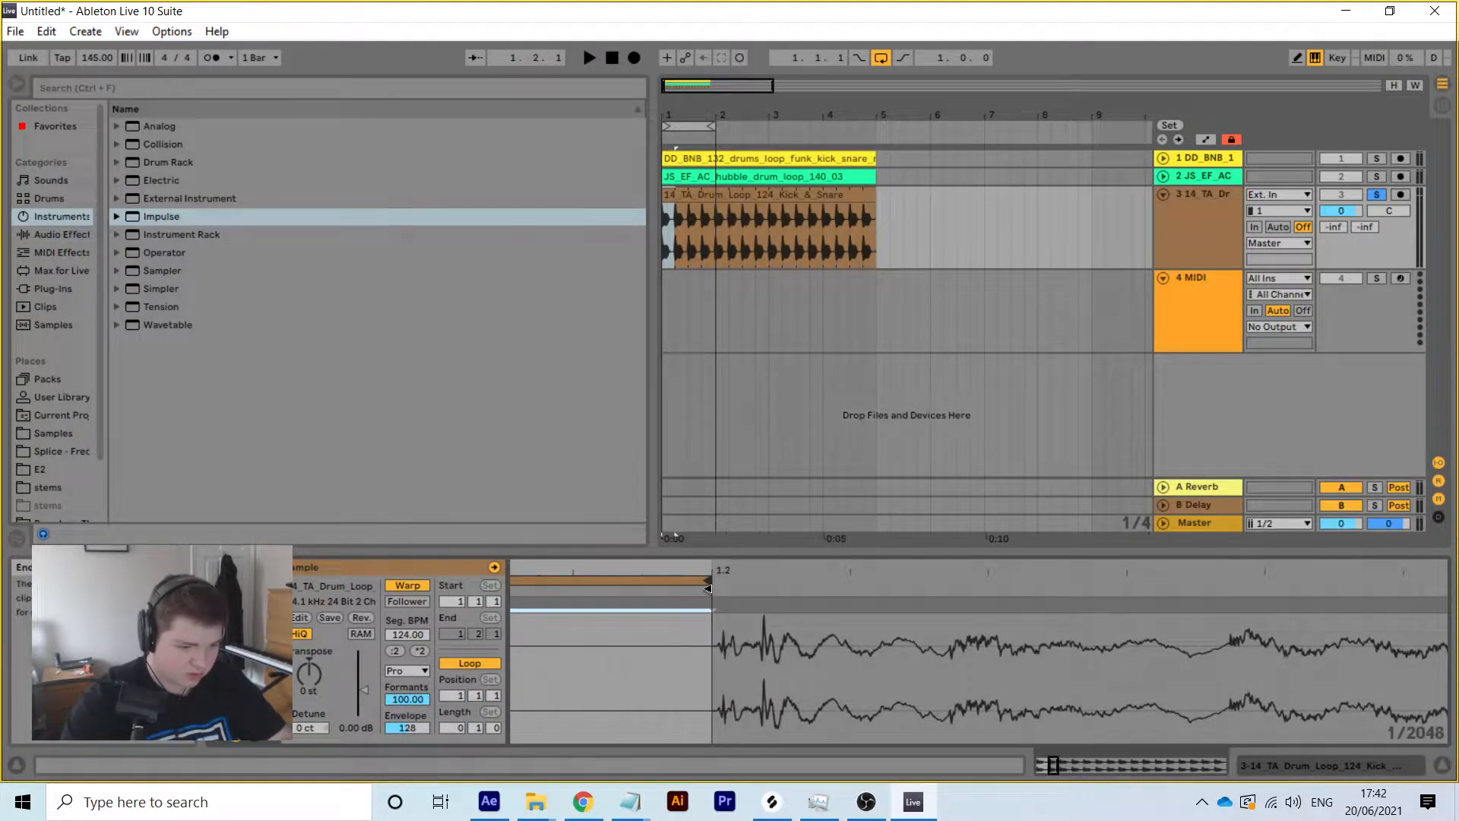
mouse_move(705, 582)
left_mouse_down()
mouse_move(652, 590)
mouse_move(681, 590)
left_mouse_up()
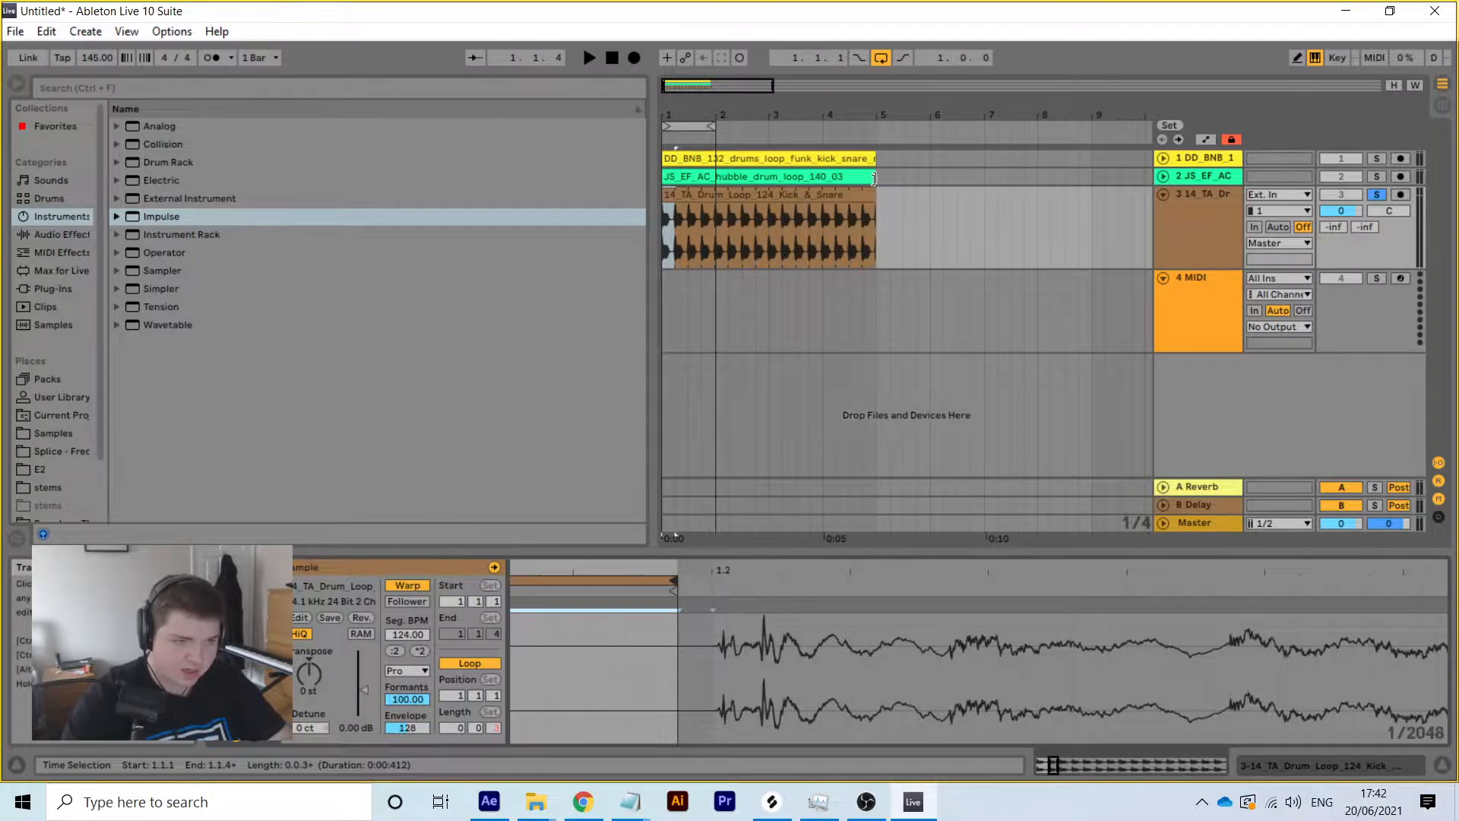
left_click(876, 196)
left_click_drag(876, 196, 674, 196)
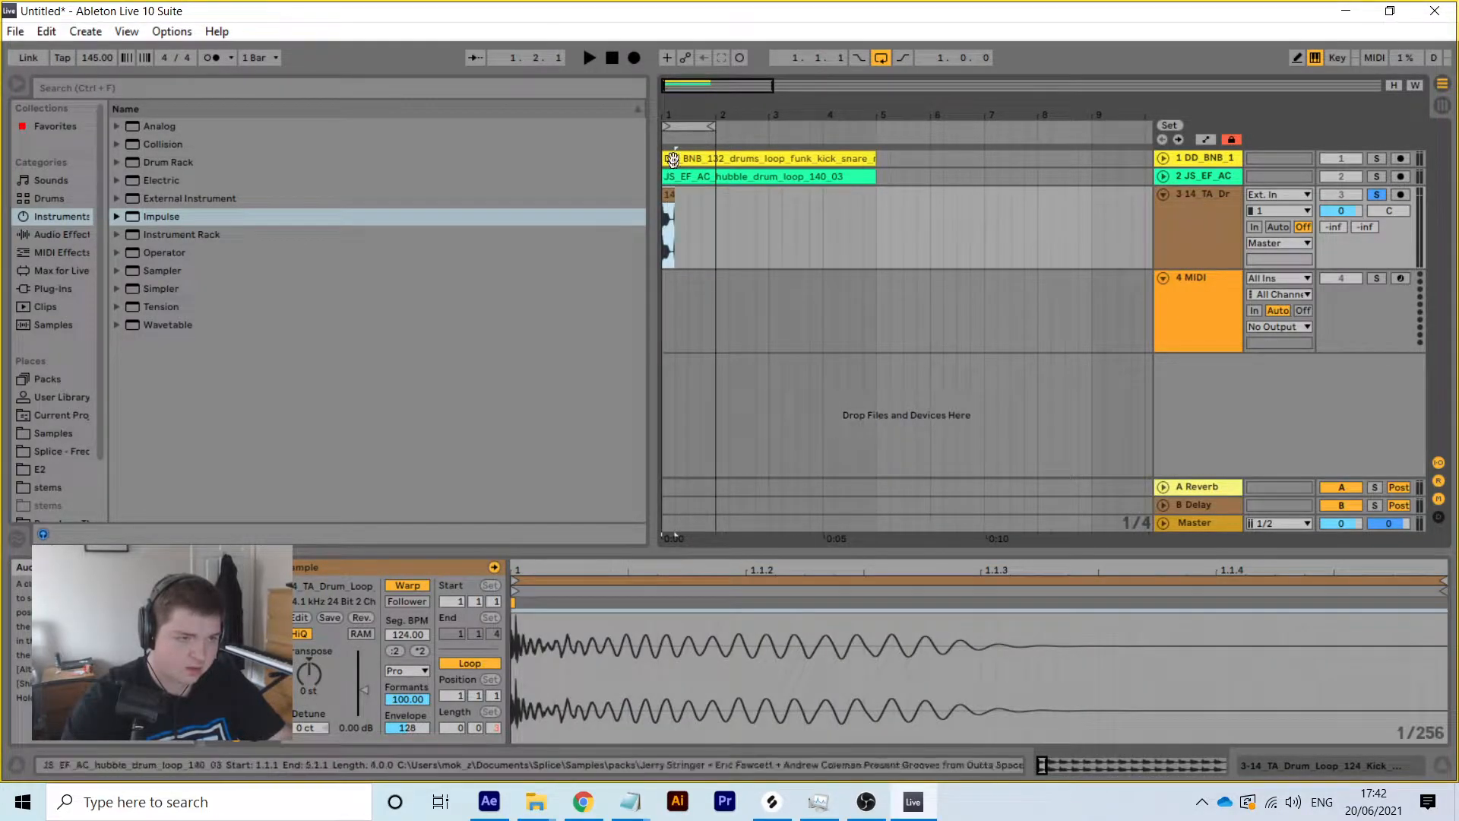
left_click_drag(674, 119, 678, 175)
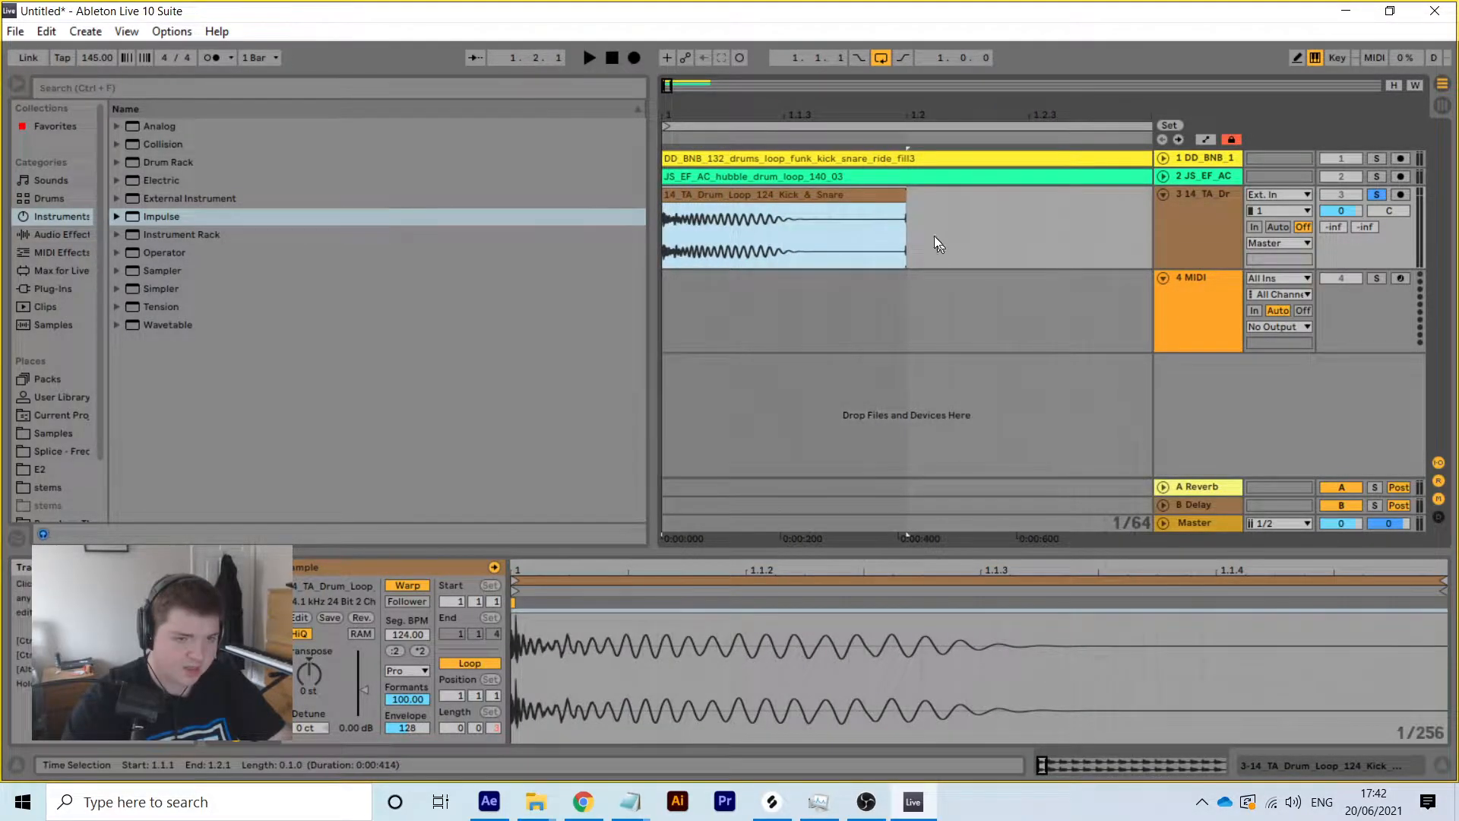
left_click_drag(901, 194, 876, 196)
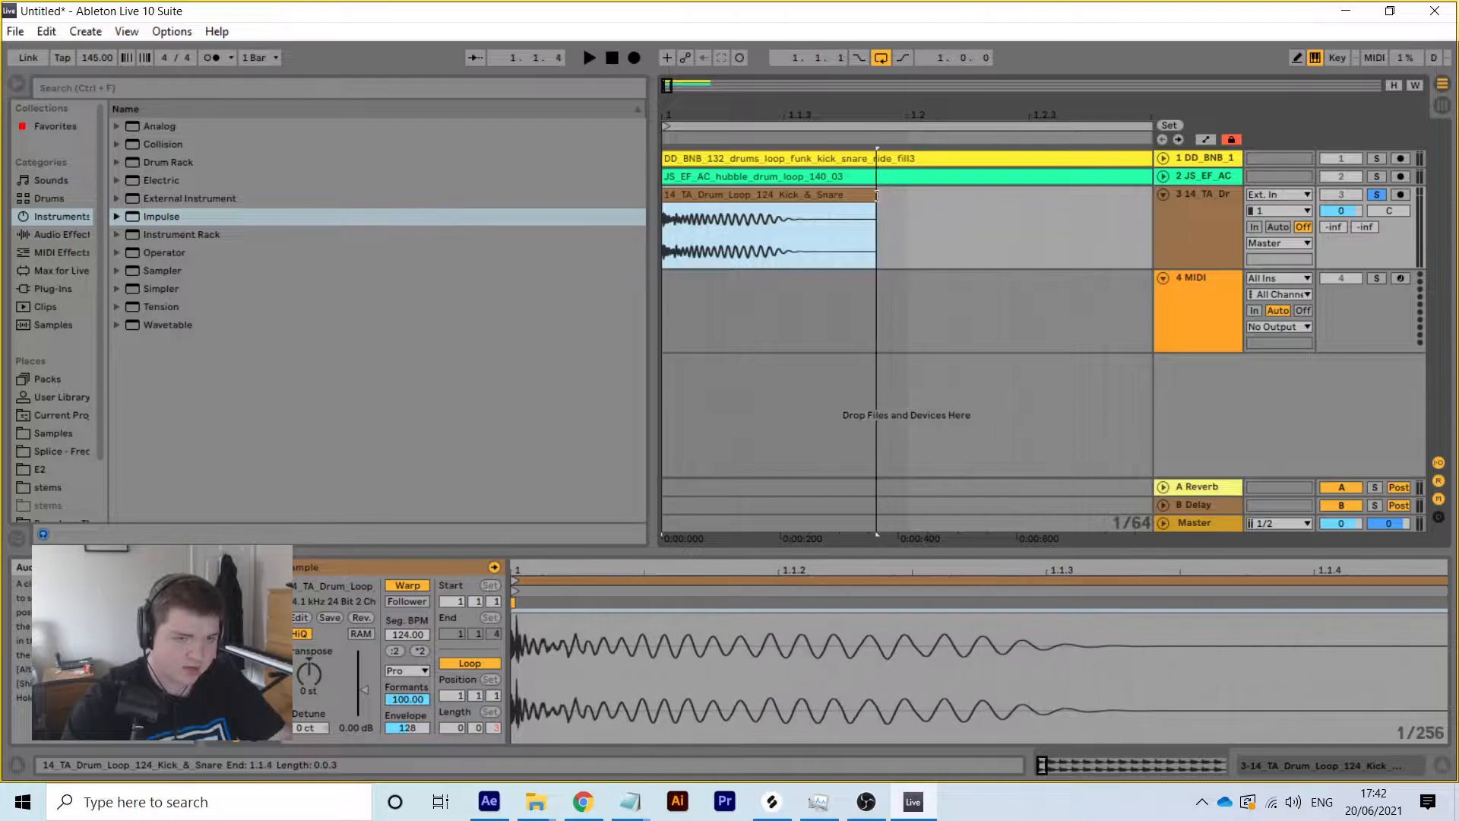
Crop the sample to the trimmed kick hit and insert a MIDI track below track 3
left_click(1181, 198)
left_click_drag(895, 568, 895, 525)
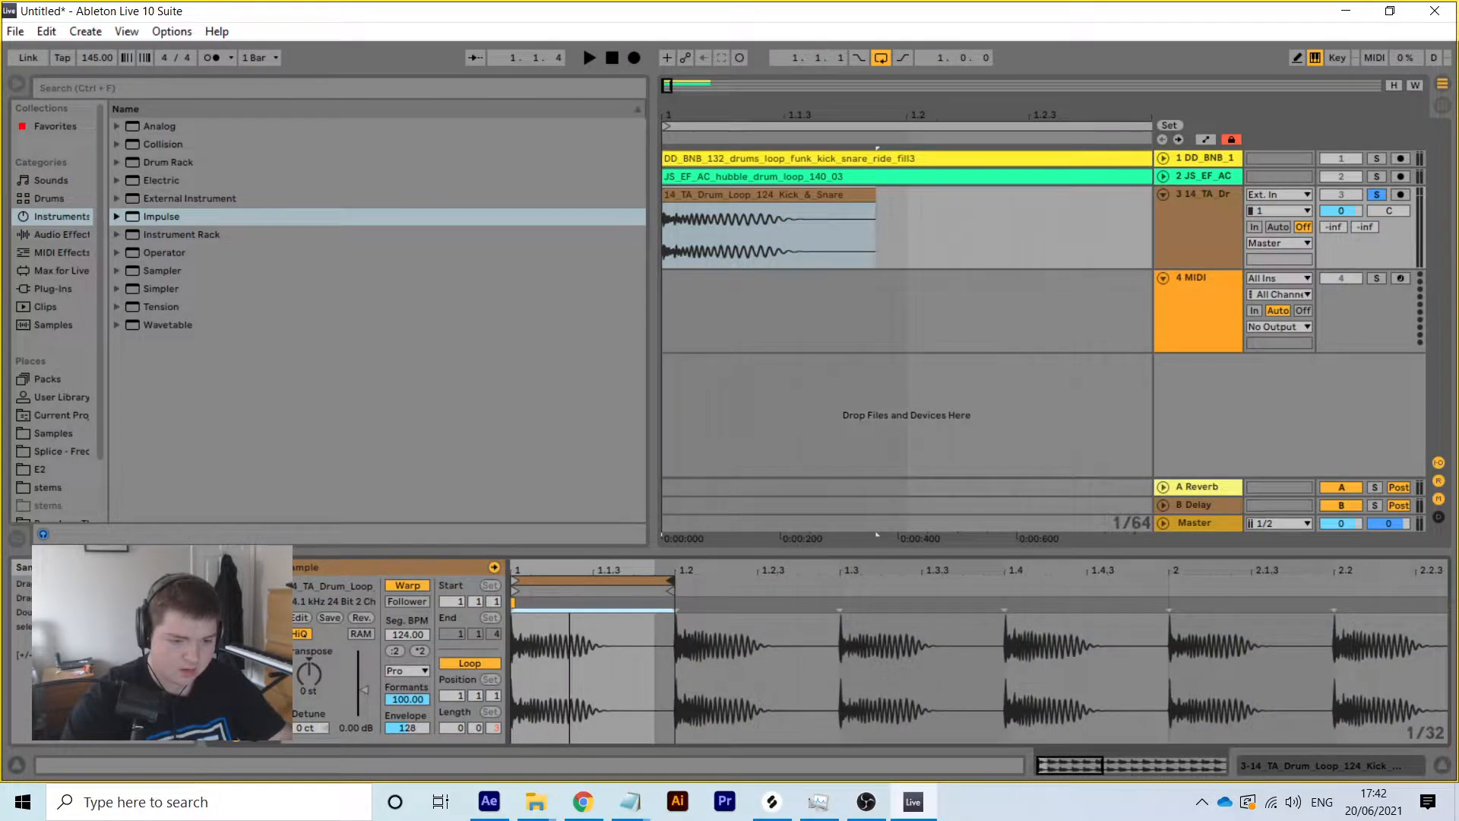
right_click(579, 644)
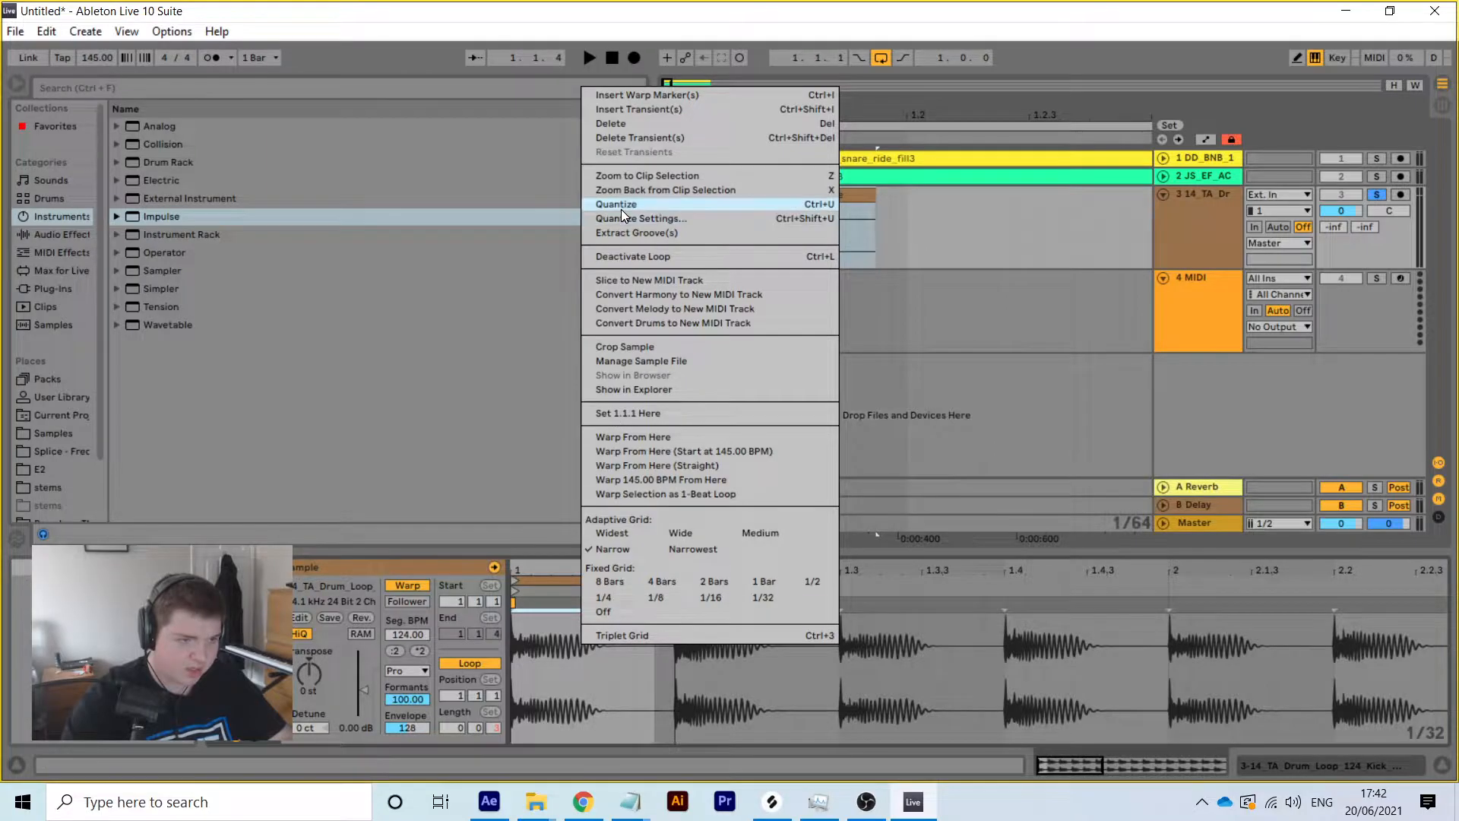
left_click(636, 346)
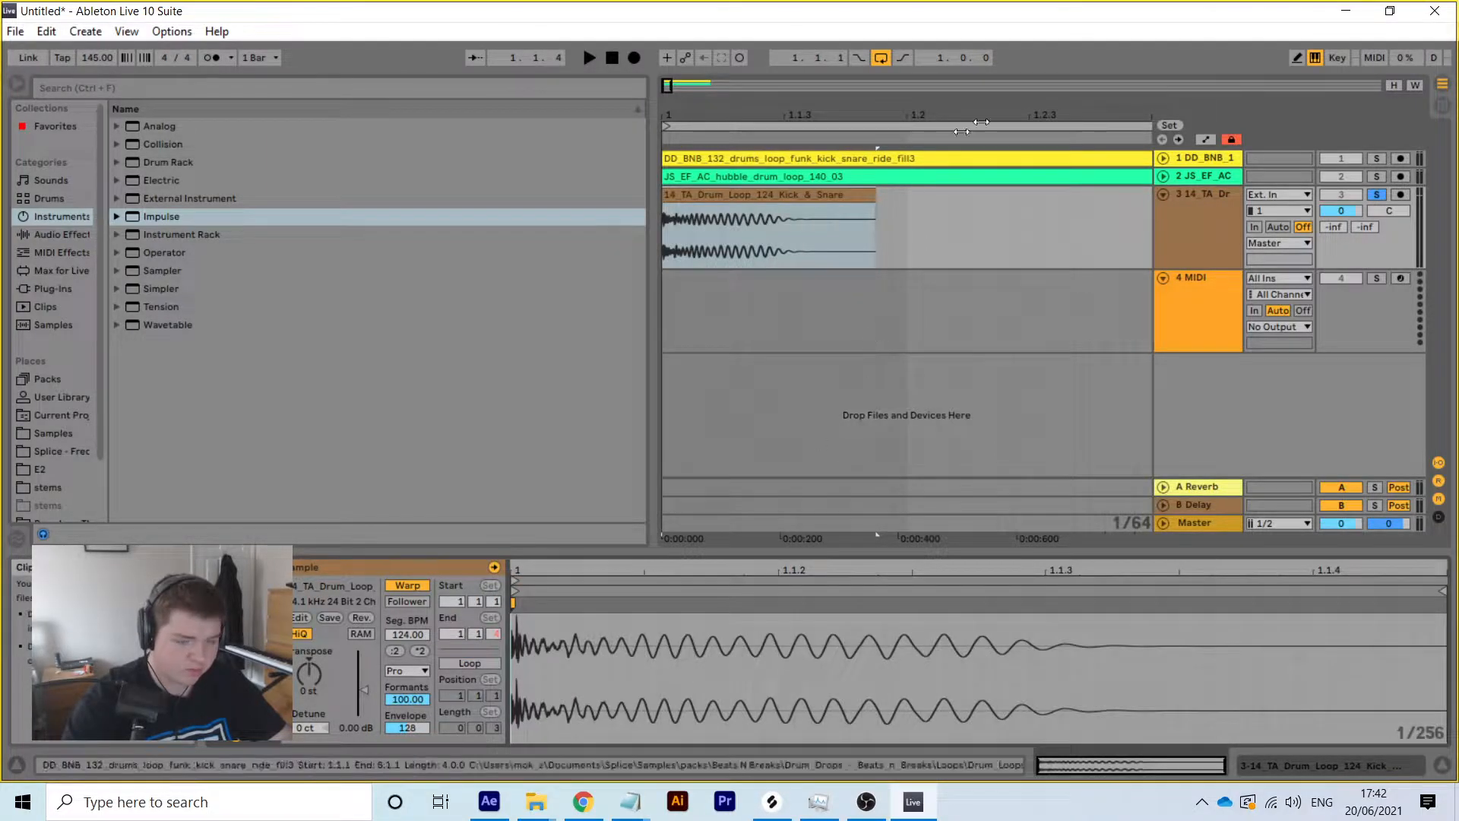
right_click(1209, 214)
left_click(1300, 369)
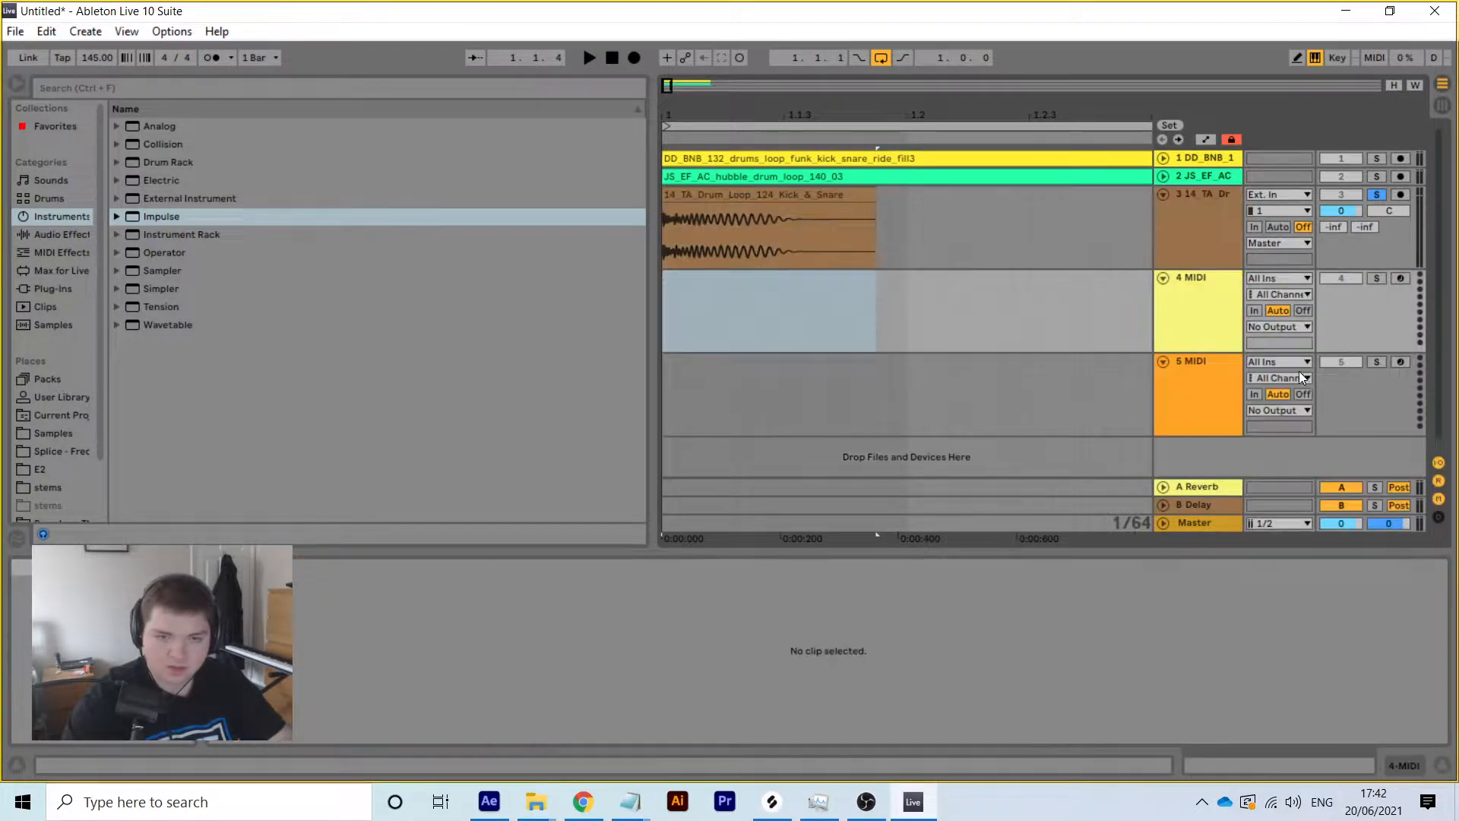
Load the Impulse drum instrument onto track 4 from the browser's Instruments list
left_click(44, 289)
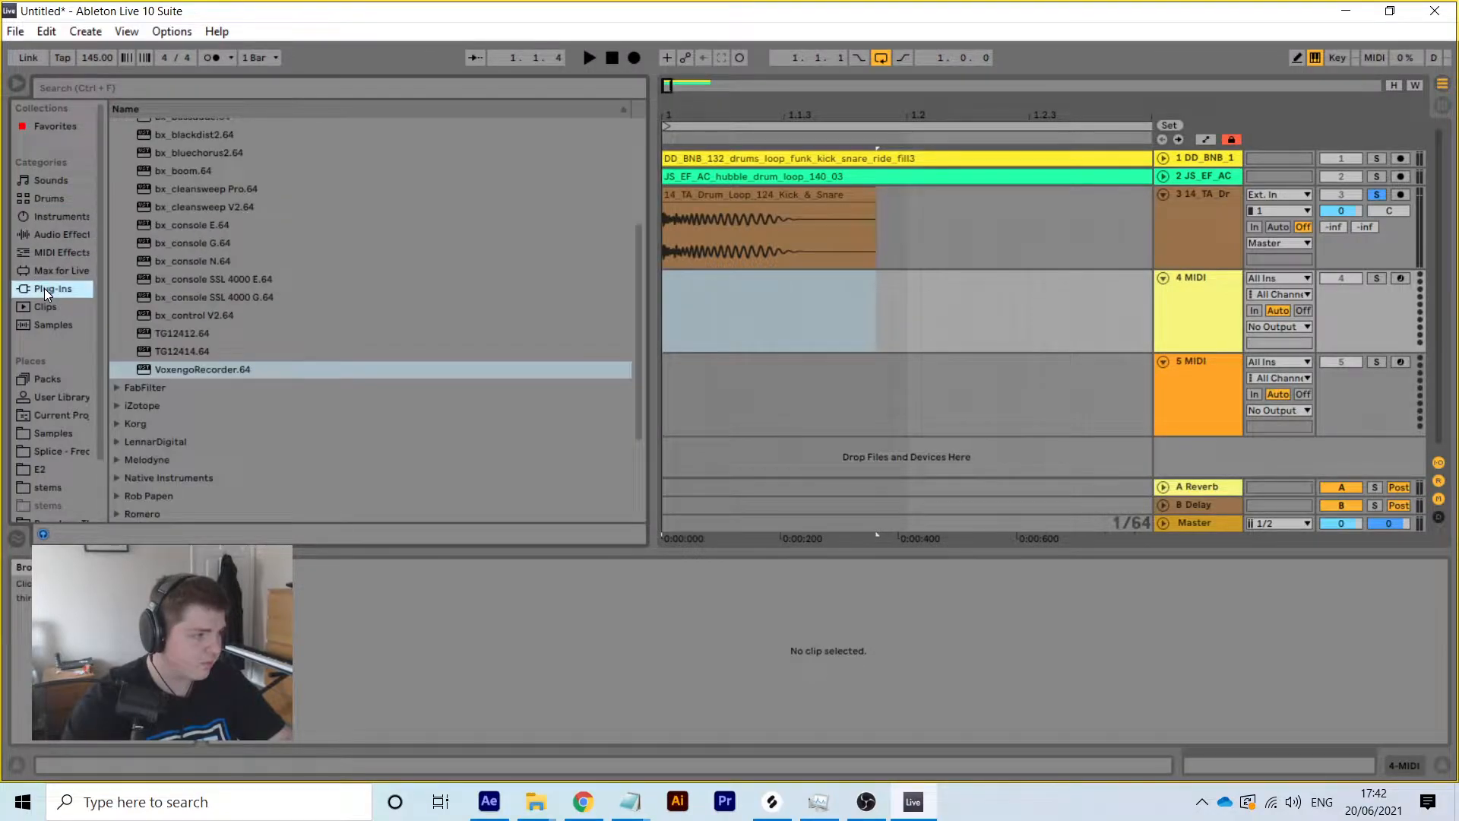
left_click(57, 217)
double_click(172, 217)
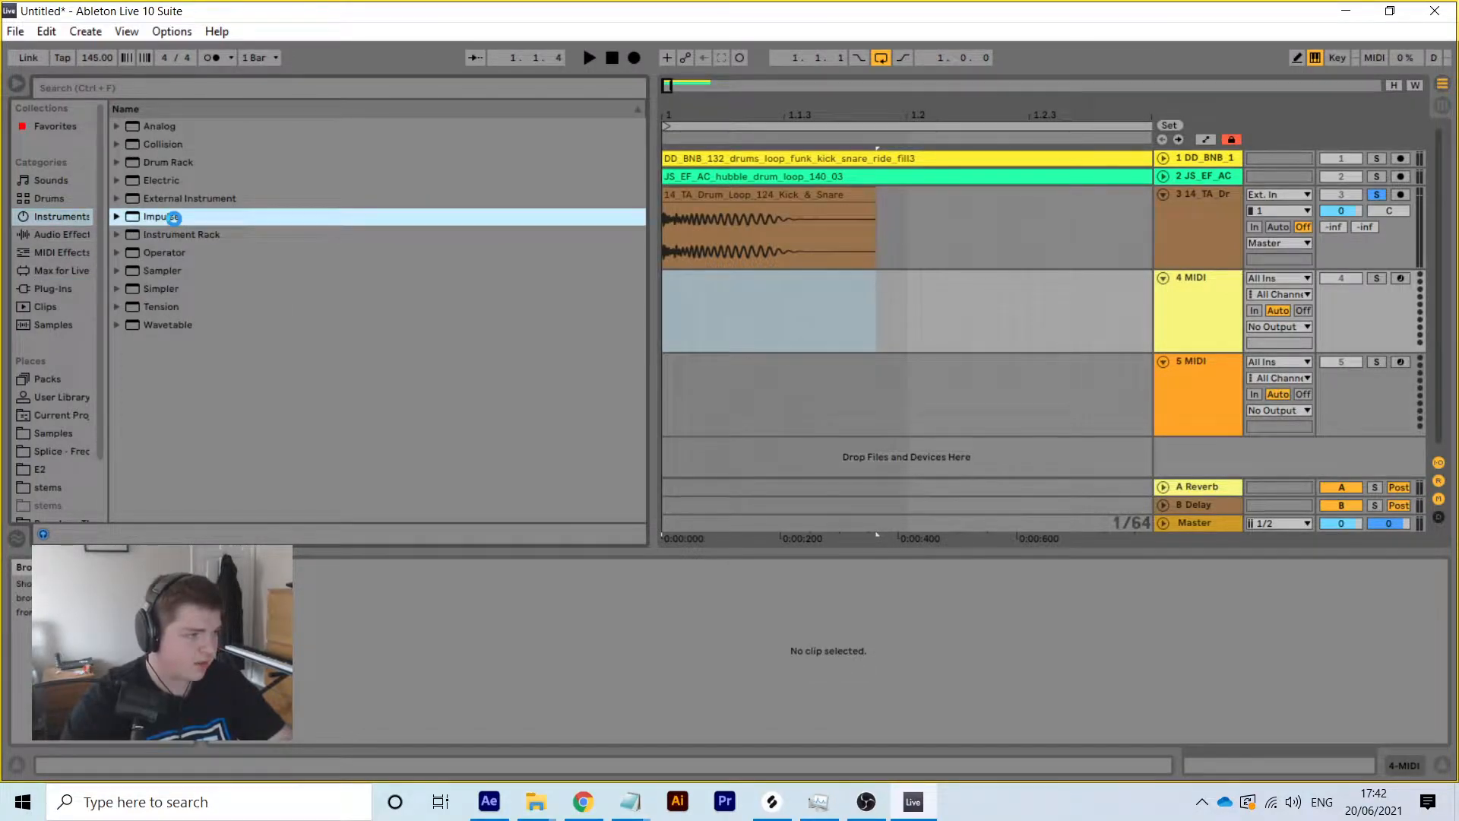
Drop the cropped kick clip into Impulse, solo Impulse, and audition the kick sample
left_click(867, 802)
left_click(867, 802)
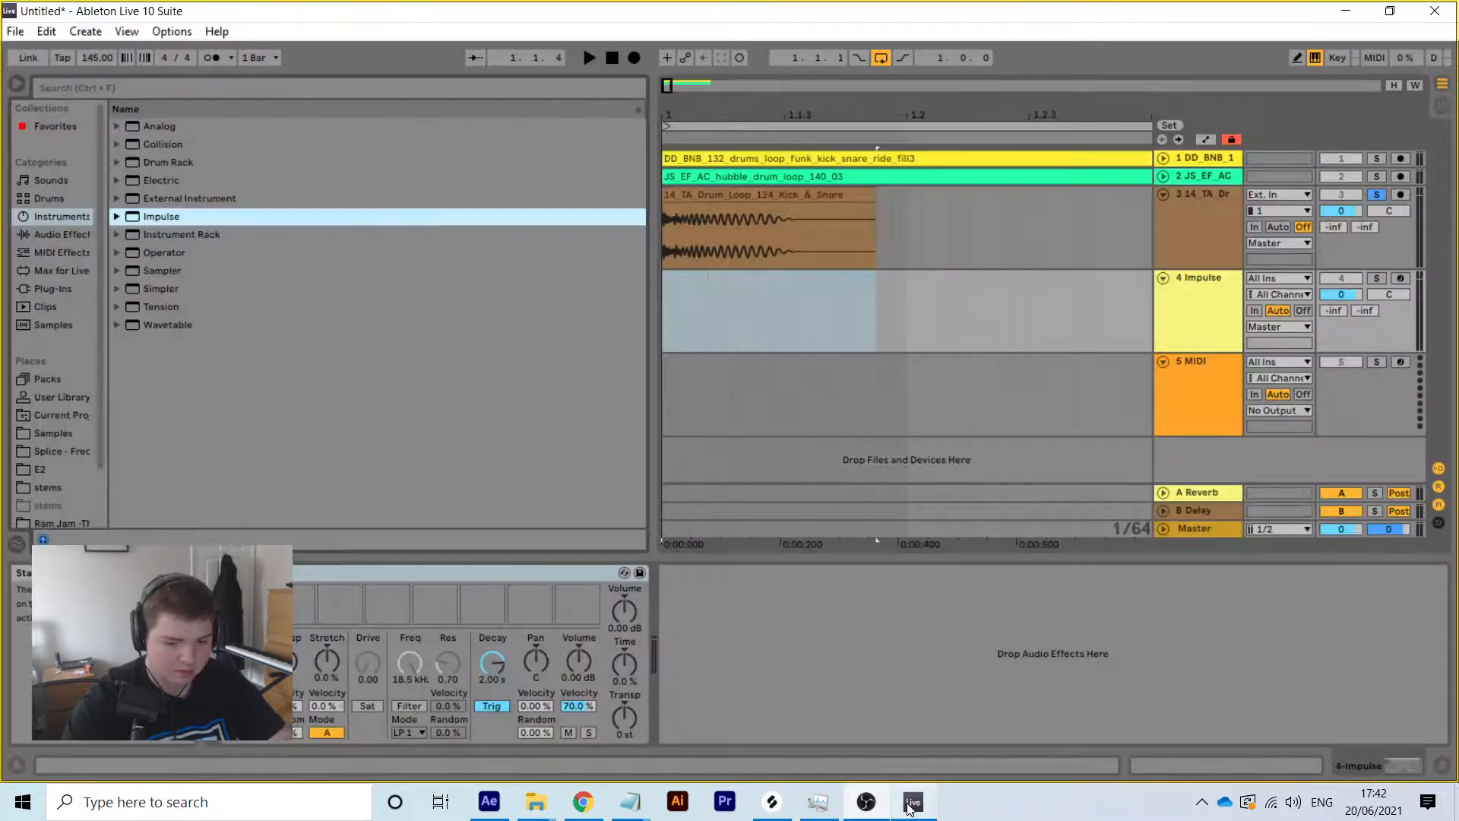
left_click(755, 197)
left_click_drag(755, 198, 250, 604)
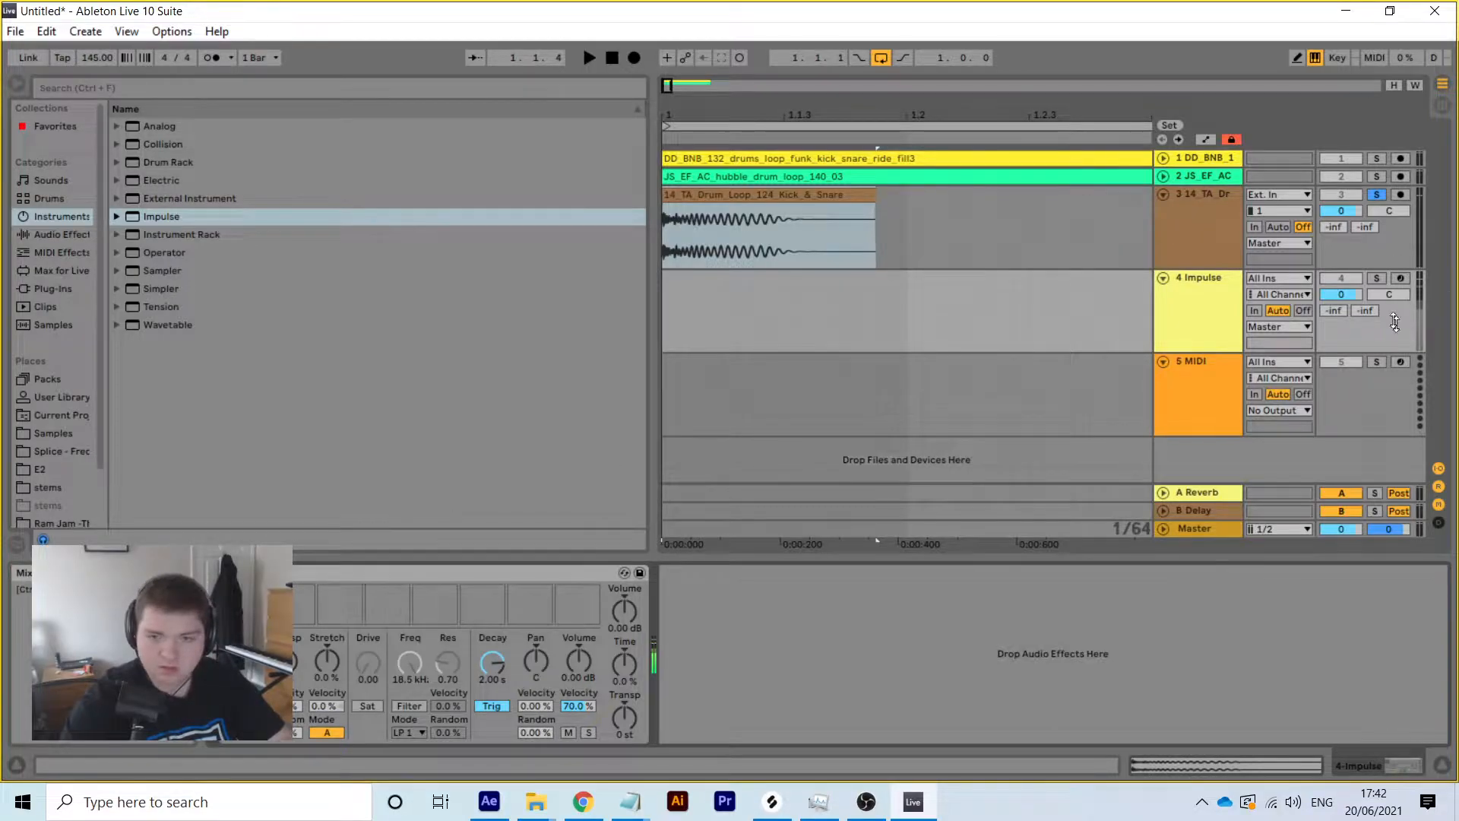
left_click(1376, 279)
left_click(247, 605)
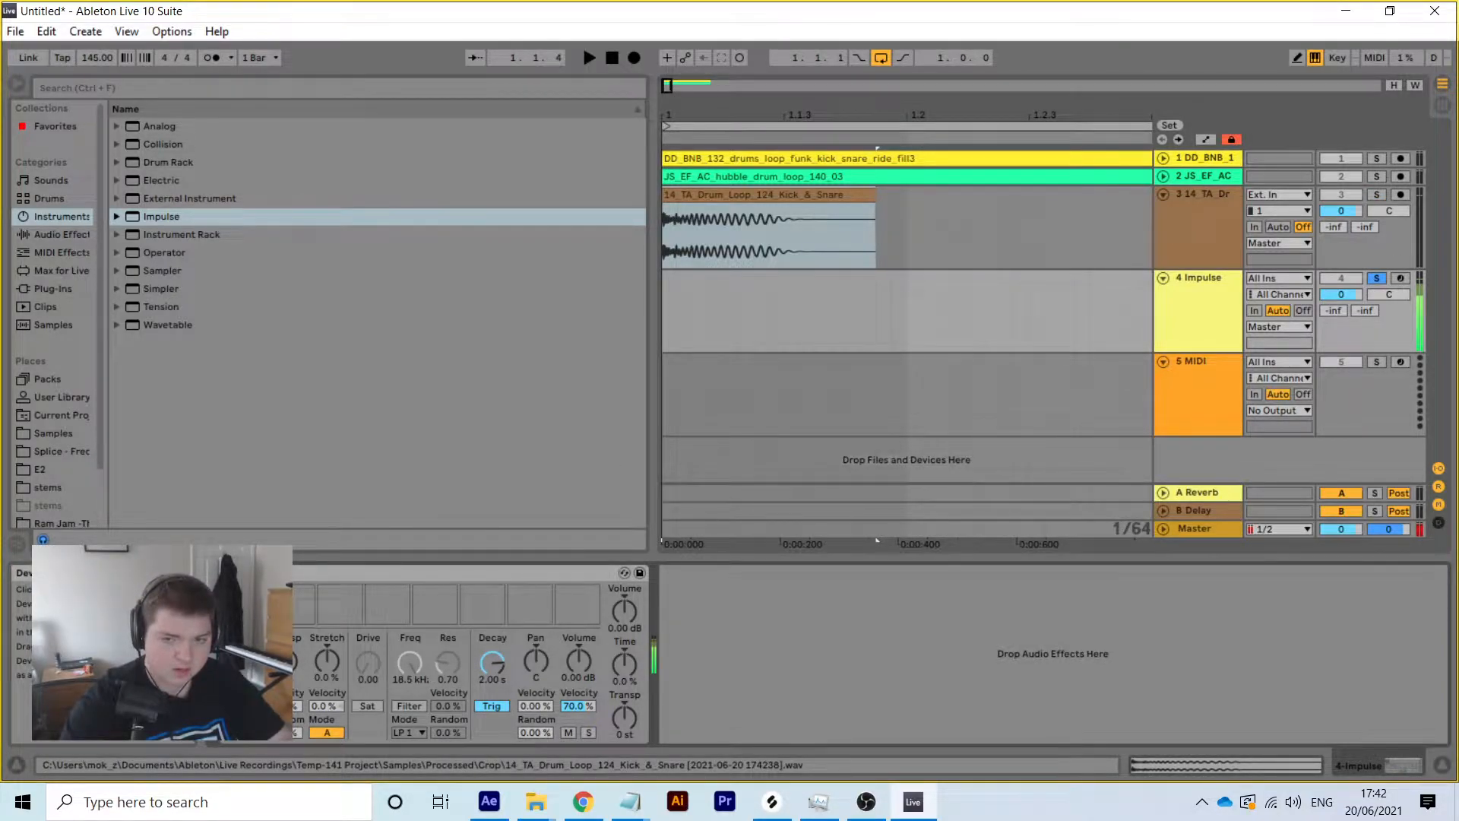
left_click_drag(753, 111, 754, 60)
left_click_drag(832, 220, 660, 212)
Delete track 3's drum loop and insert an empty bar 1–2 MIDI clip on Impulse
key("Delete")
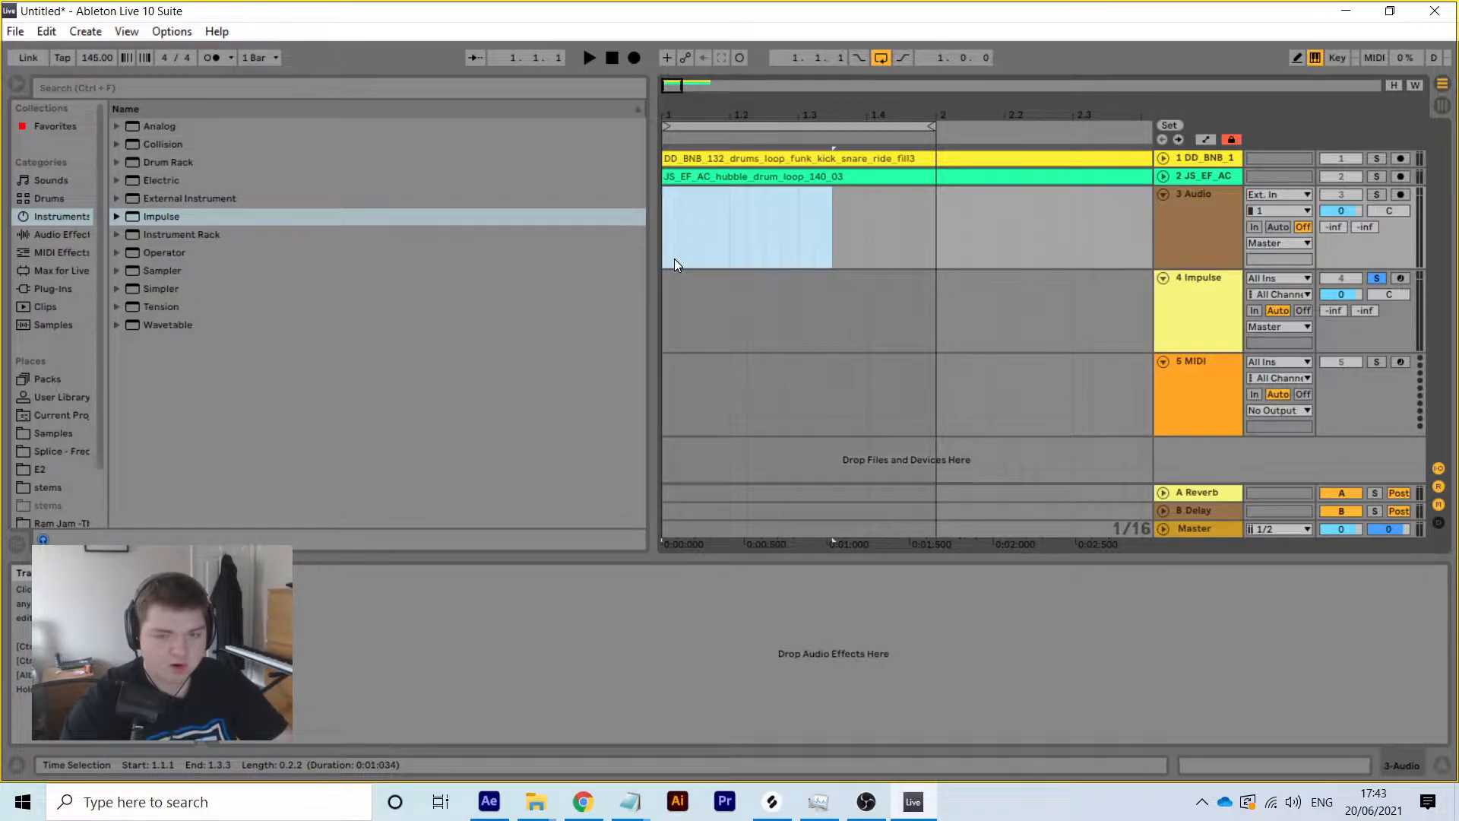
left_click(690, 310)
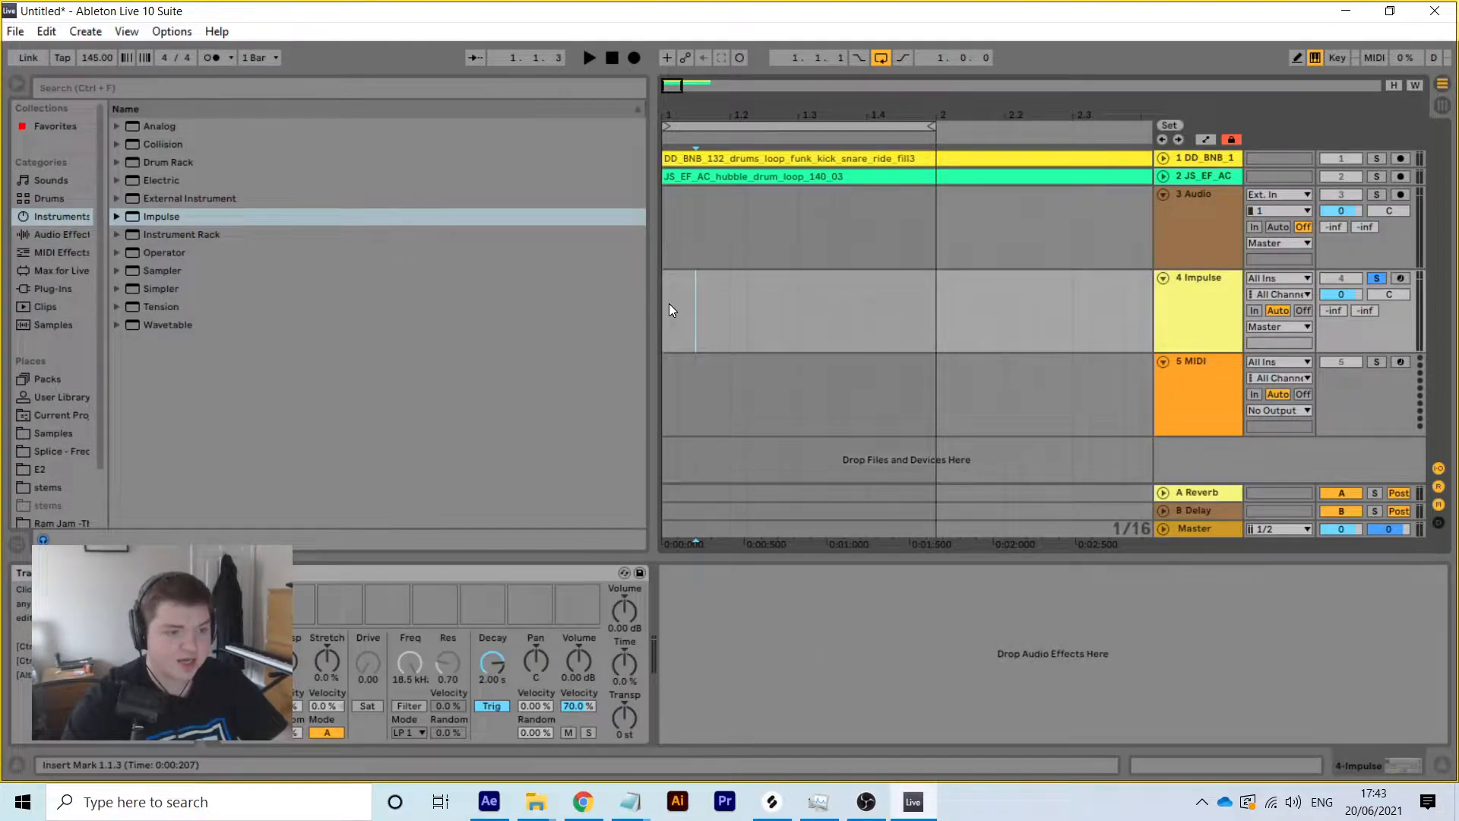
left_click_drag(677, 310, 940, 312)
right_click(930, 308)
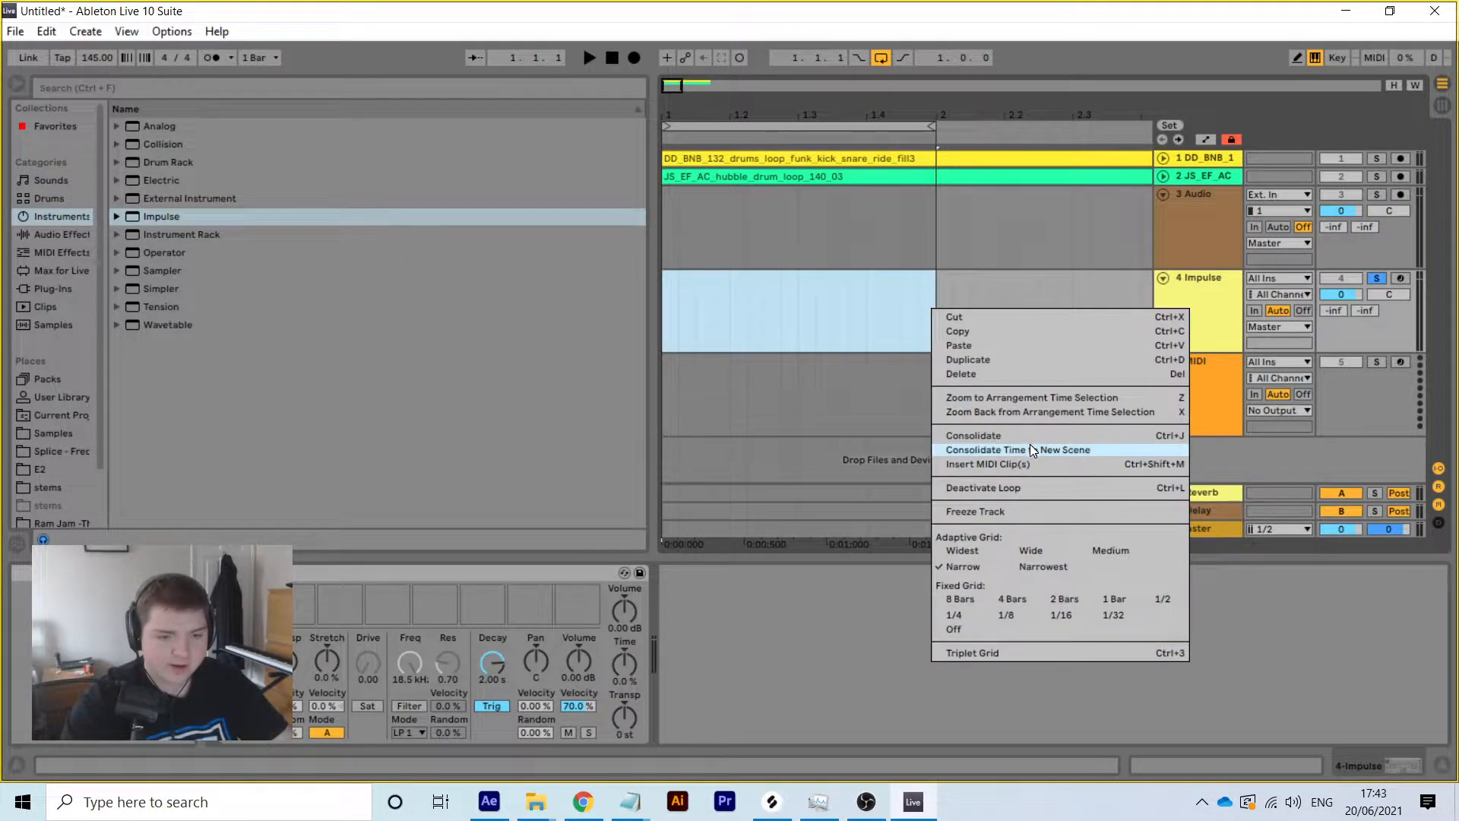
left_click(1014, 464)
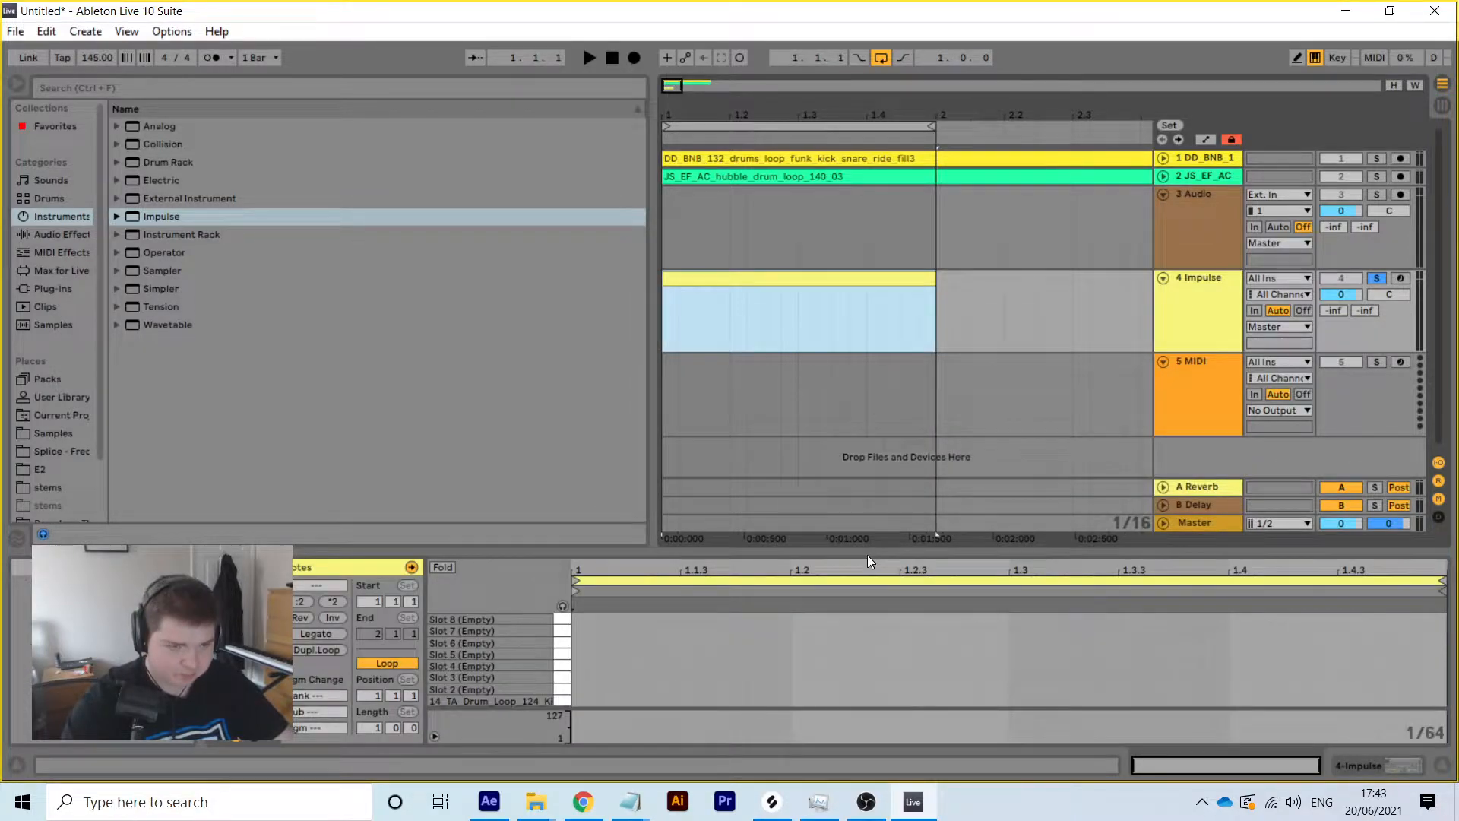
Set the note editor grid to 1/4 and solo the JS_EF_AC drum loop track
right_click(591, 678)
left_click(614, 606)
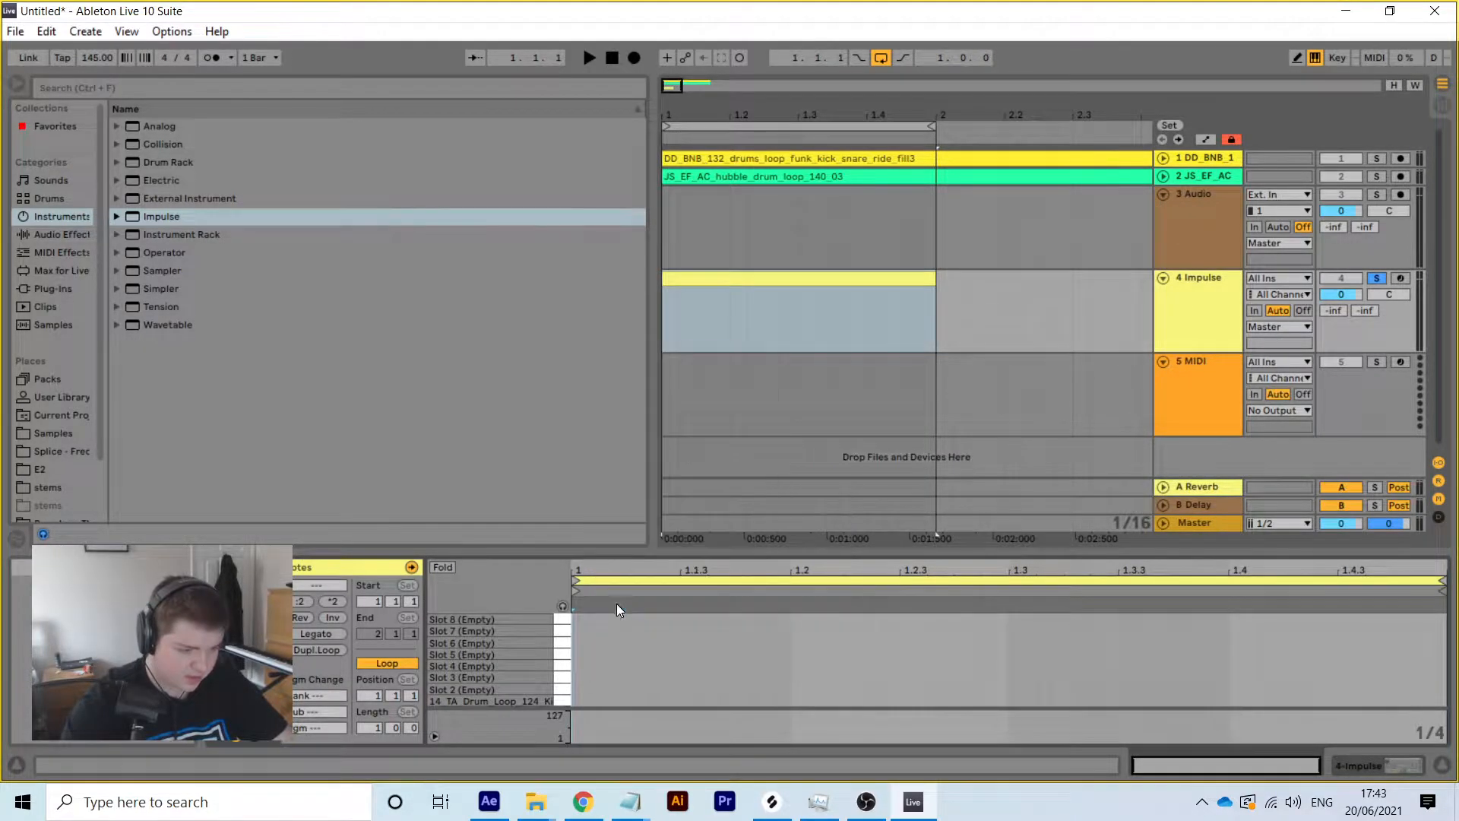
left_click(832, 176)
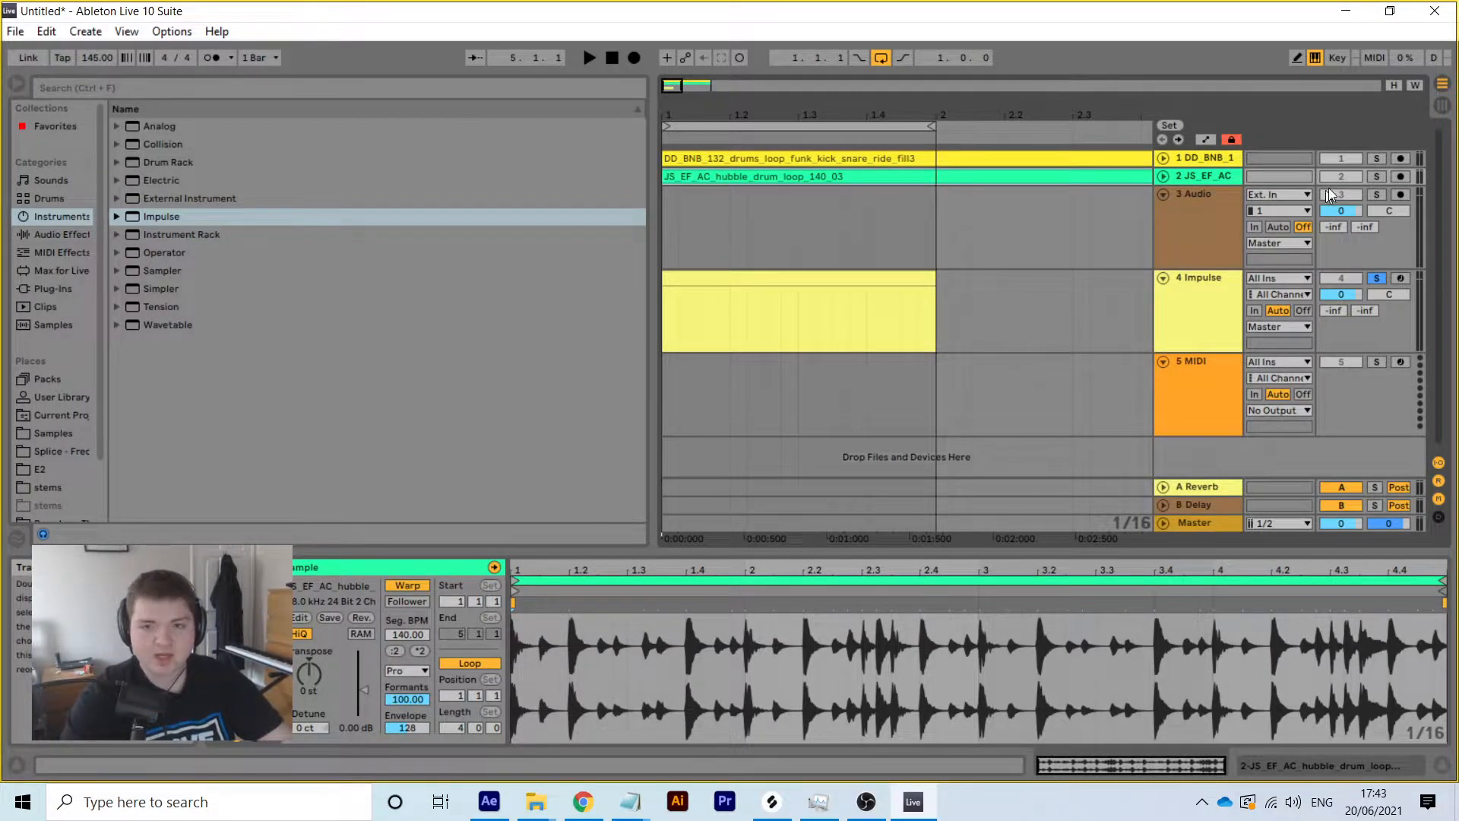
left_click(1375, 176)
Play the JS_EF_AC loop and shorten its loop region to a single beat around 1.3
key("space")
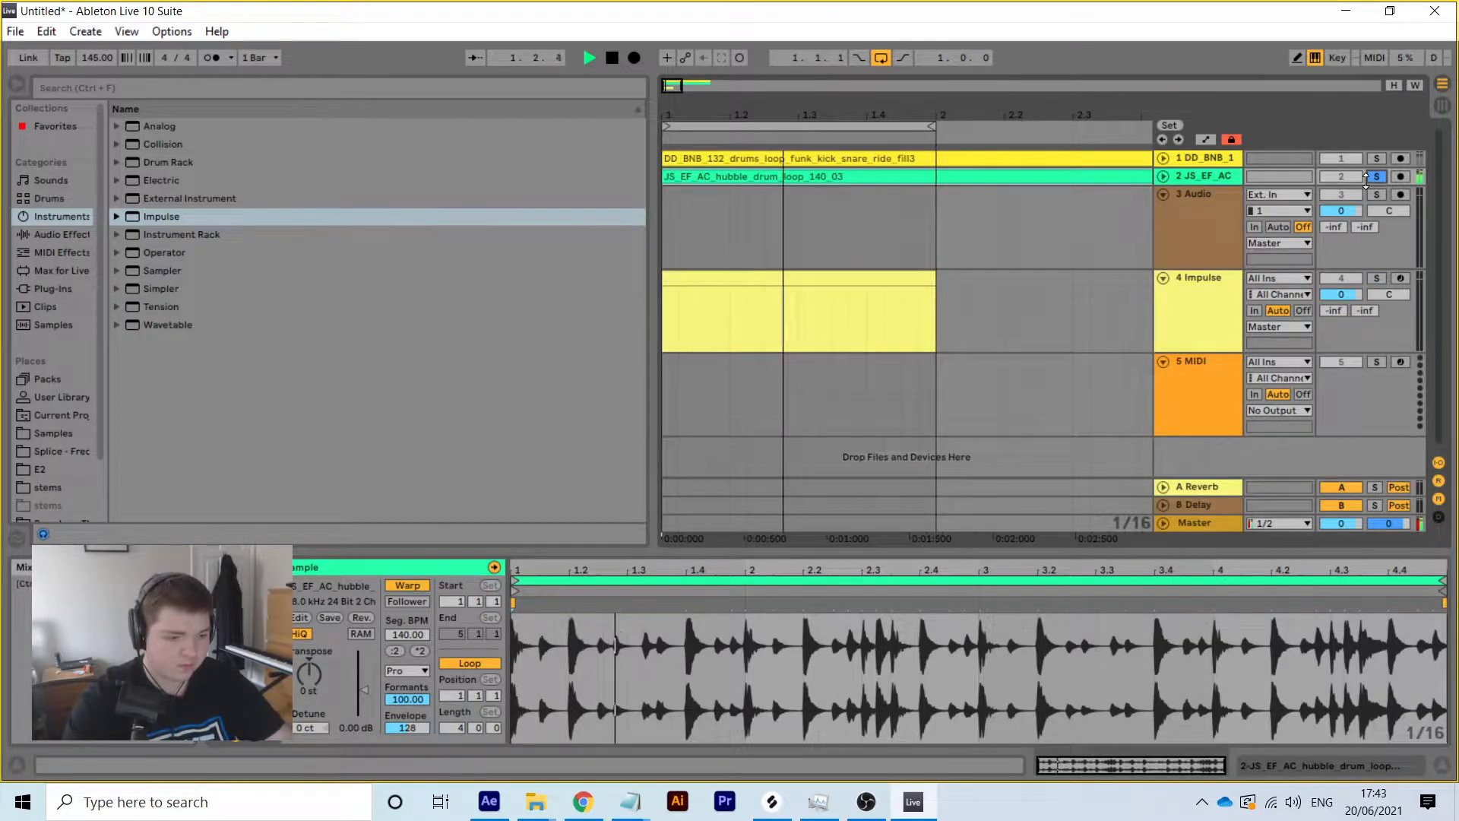
key("space")
key("space")
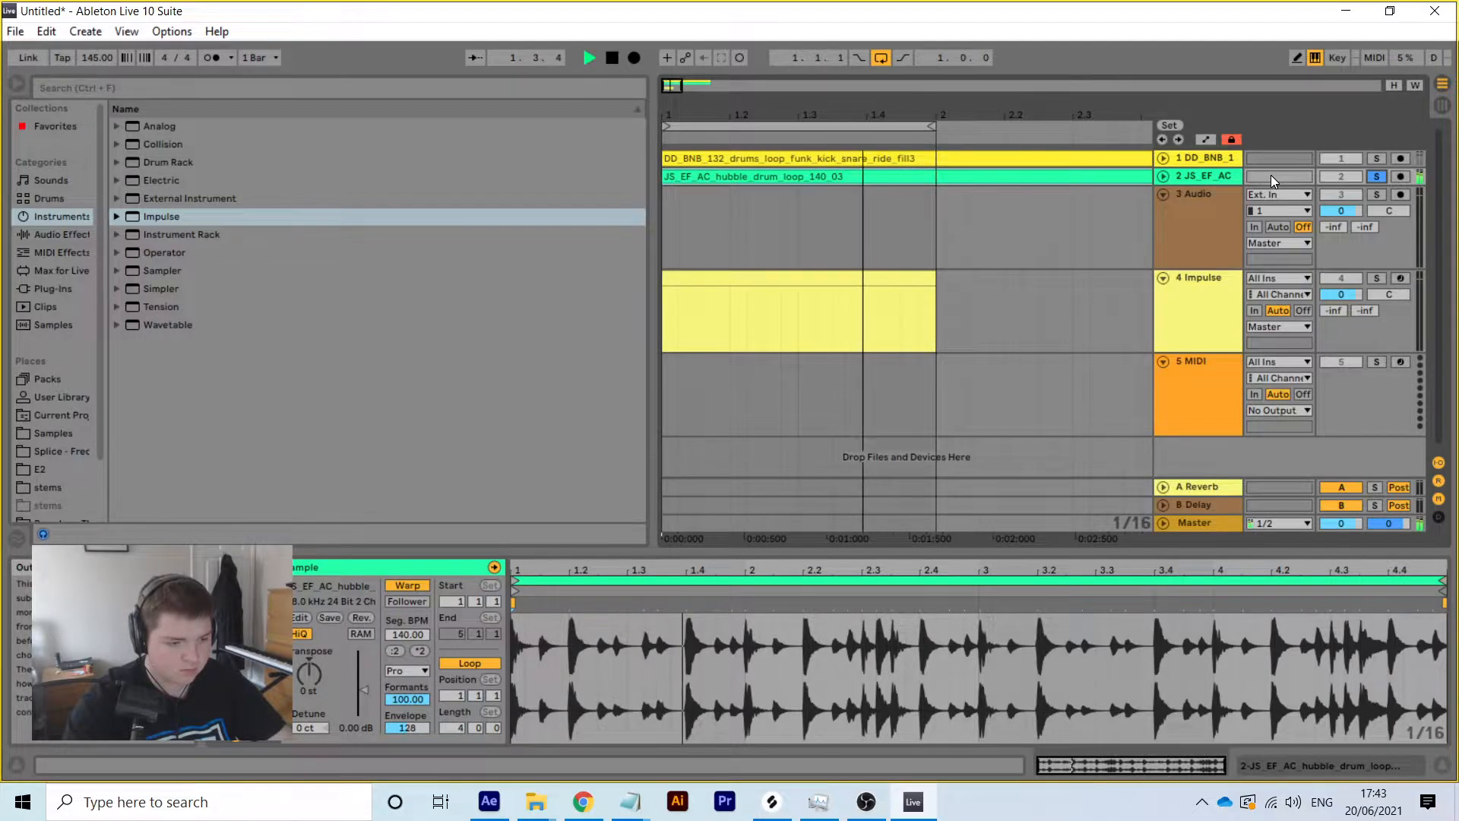
key("space")
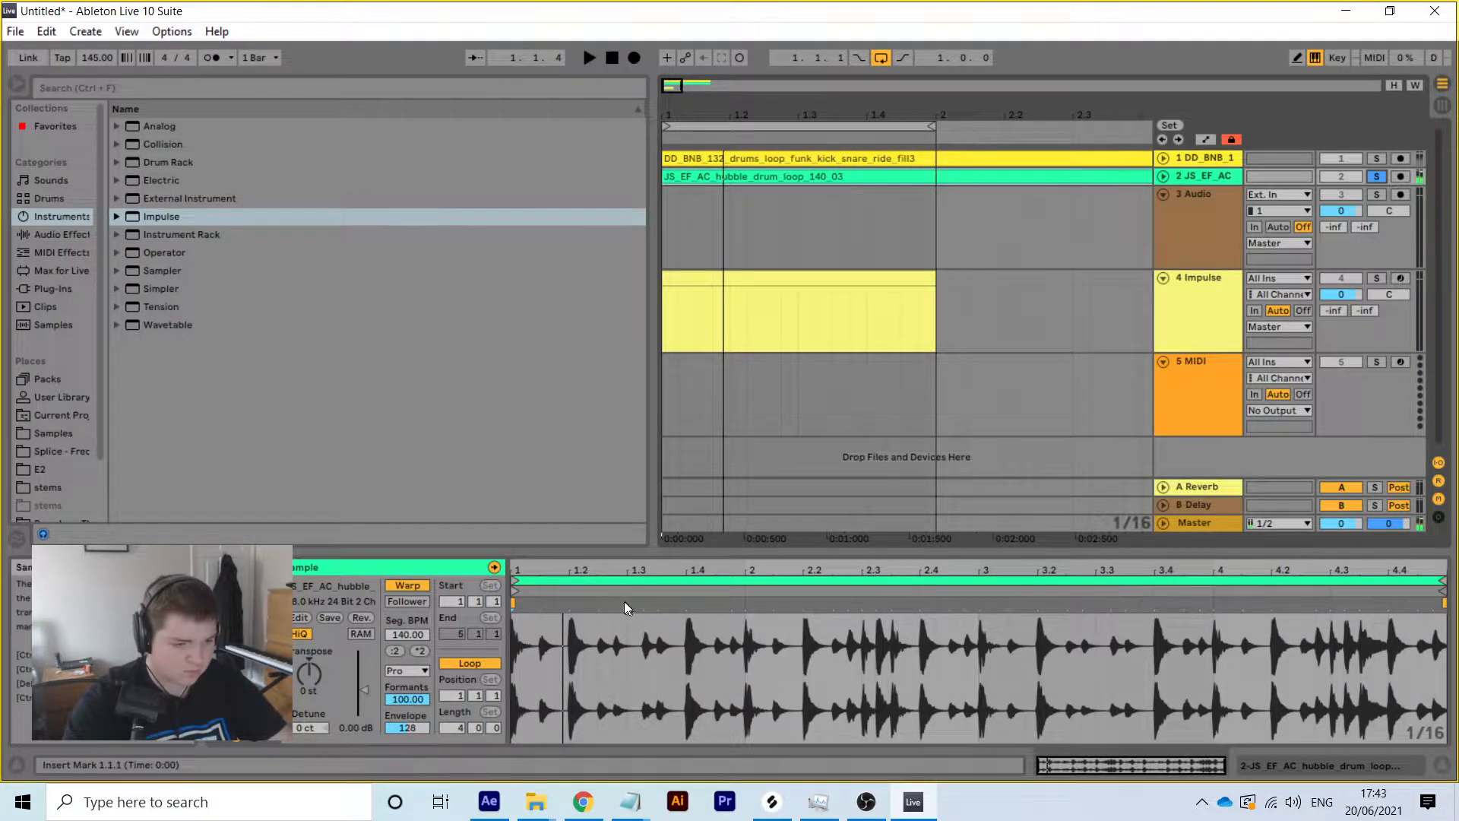
left_click_drag(509, 582, 638, 582)
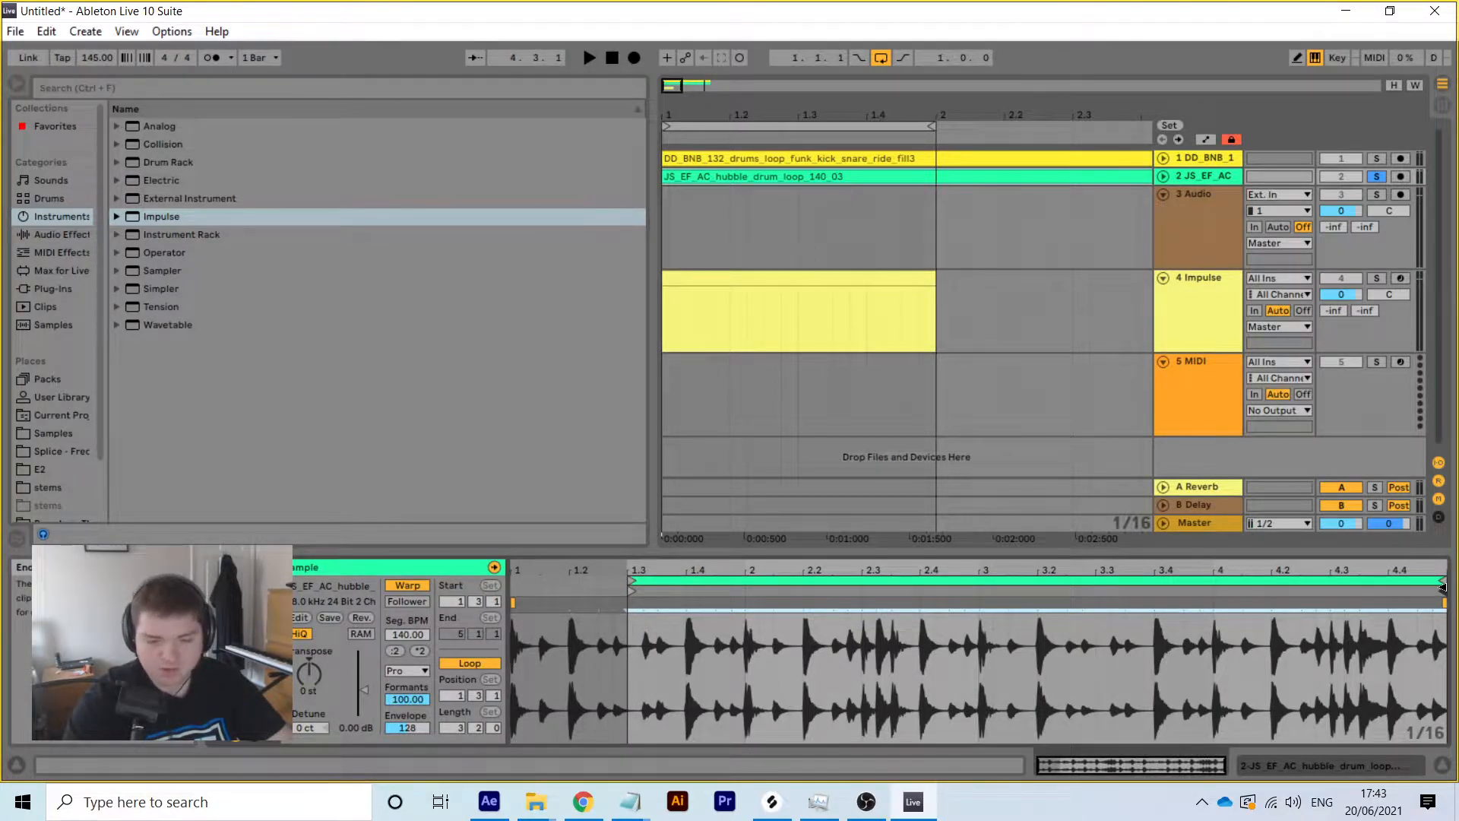
mouse_move(984, 611)
left_mouse_down()
mouse_move(634, 608)
mouse_move(684, 608)
left_mouse_up()
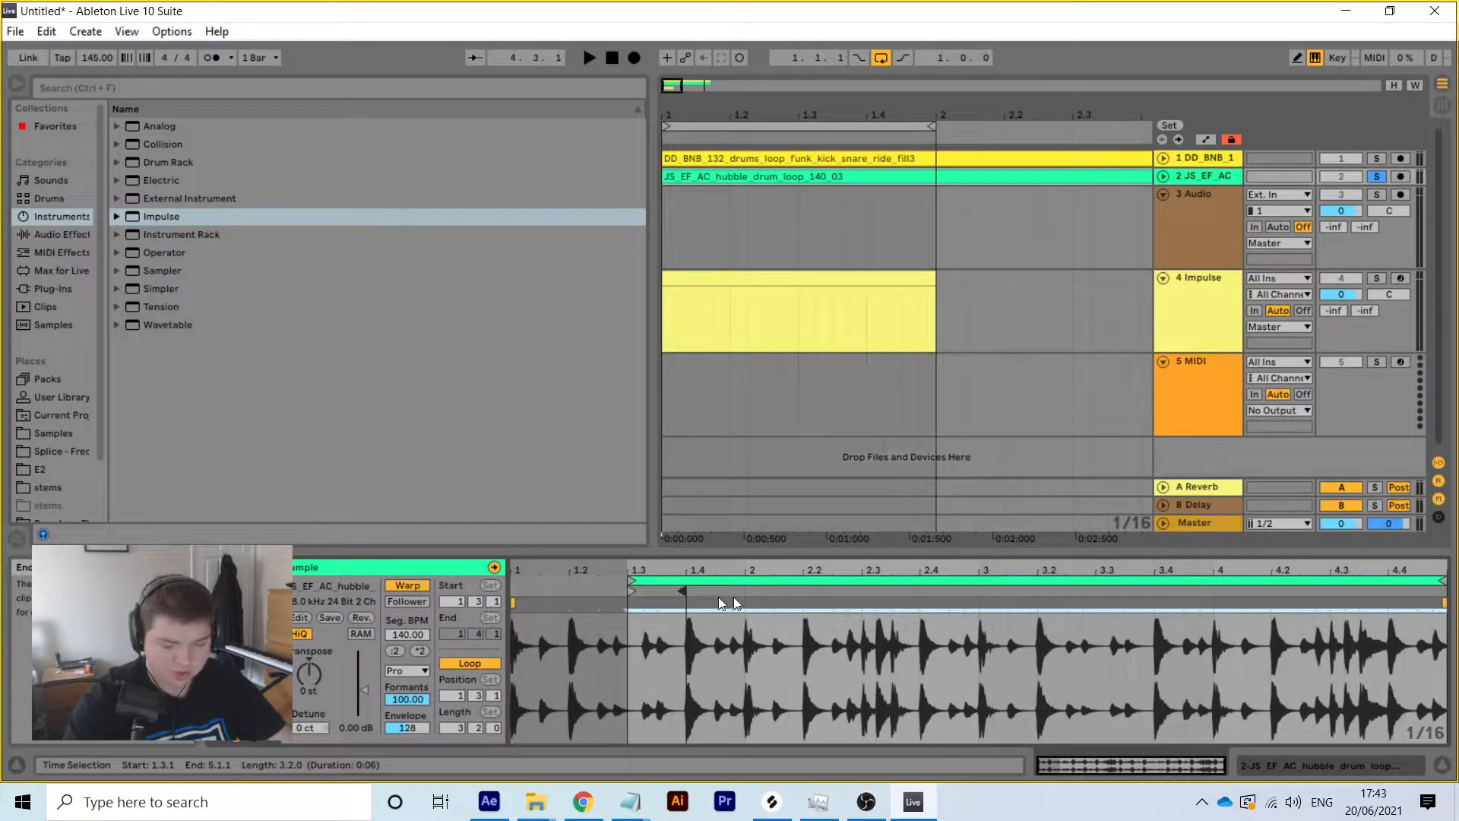
left_click_drag(1443, 582, 690, 593)
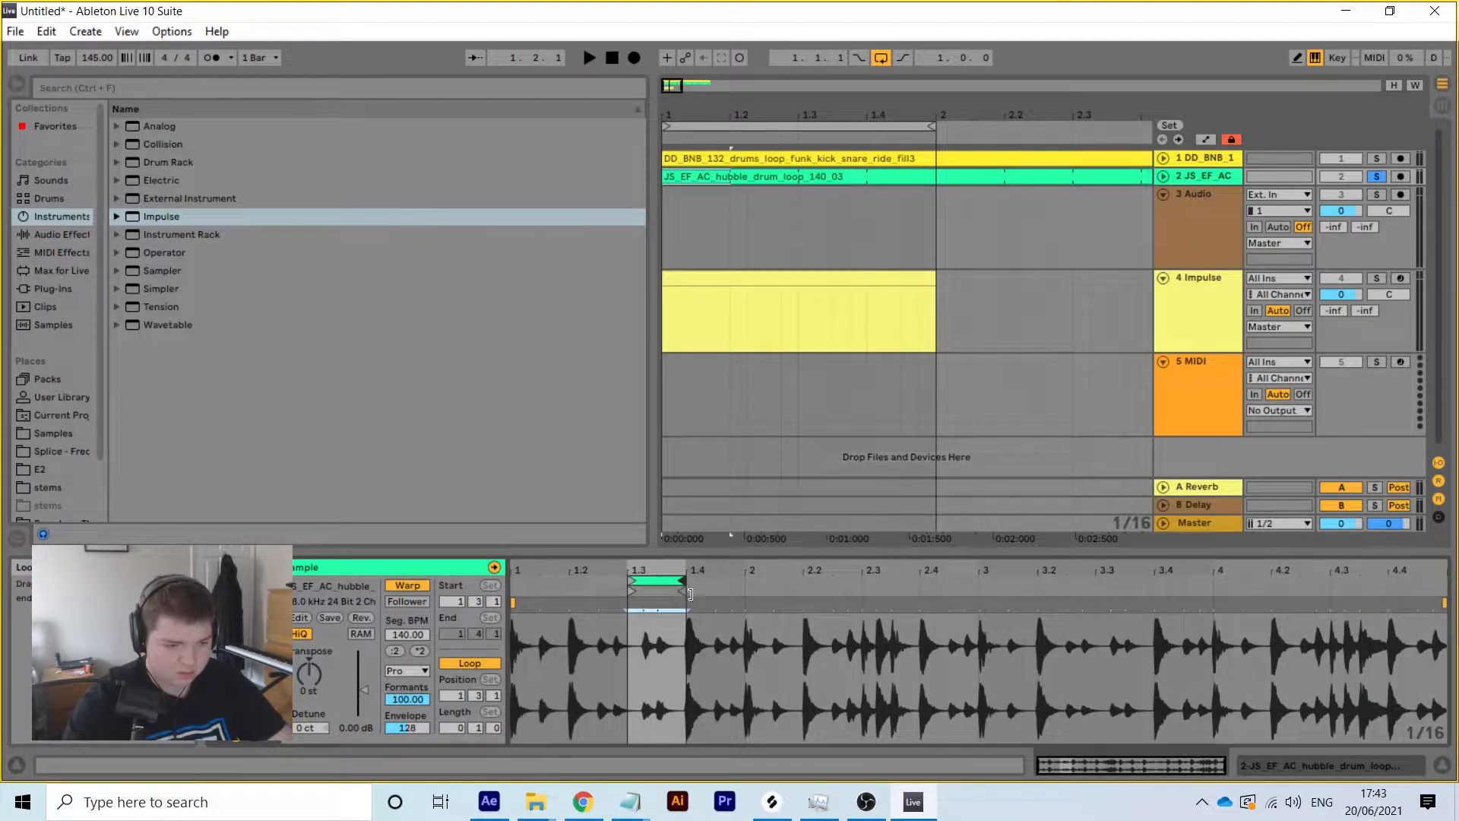
Replay it and widen the loop to the whole first bar, 1.1.1 to 2.1.1
key("space")
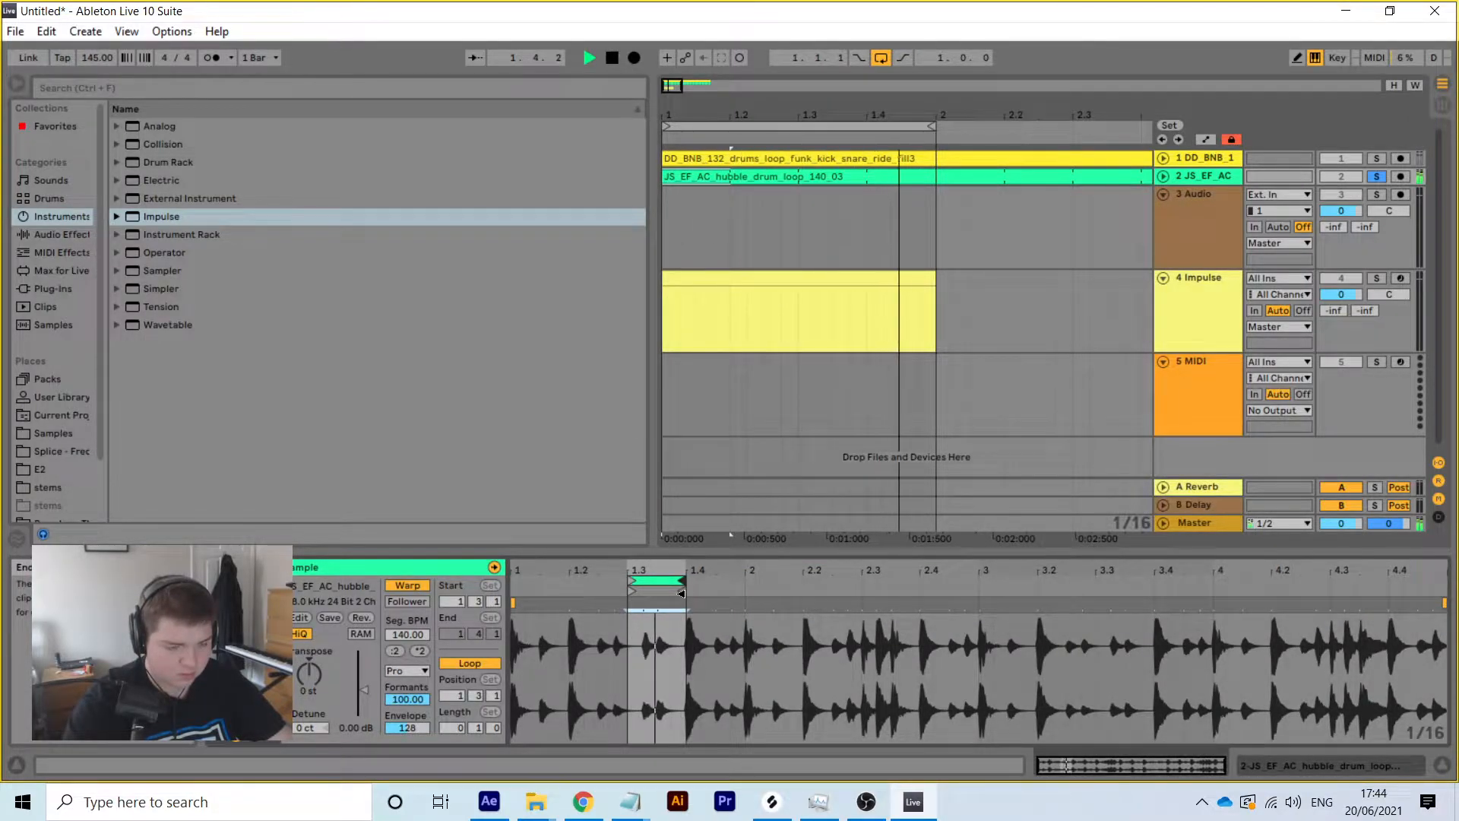
left_click_drag(630, 585, 740, 594)
left_click_drag(601, 583, 405, 587)
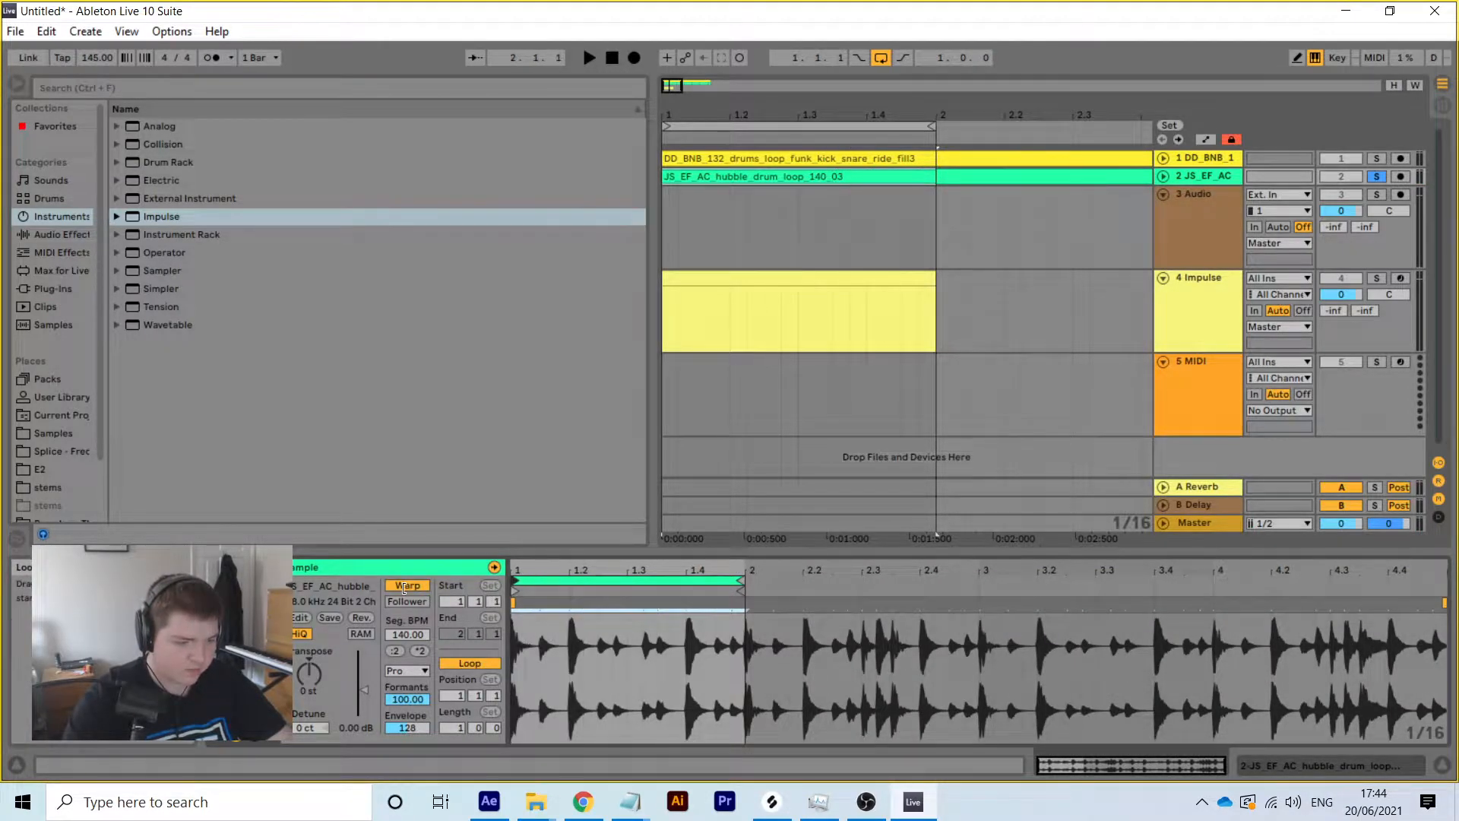
Add a one-beat C3 kick note at the start of the Impulse clip
left_click(755, 275)
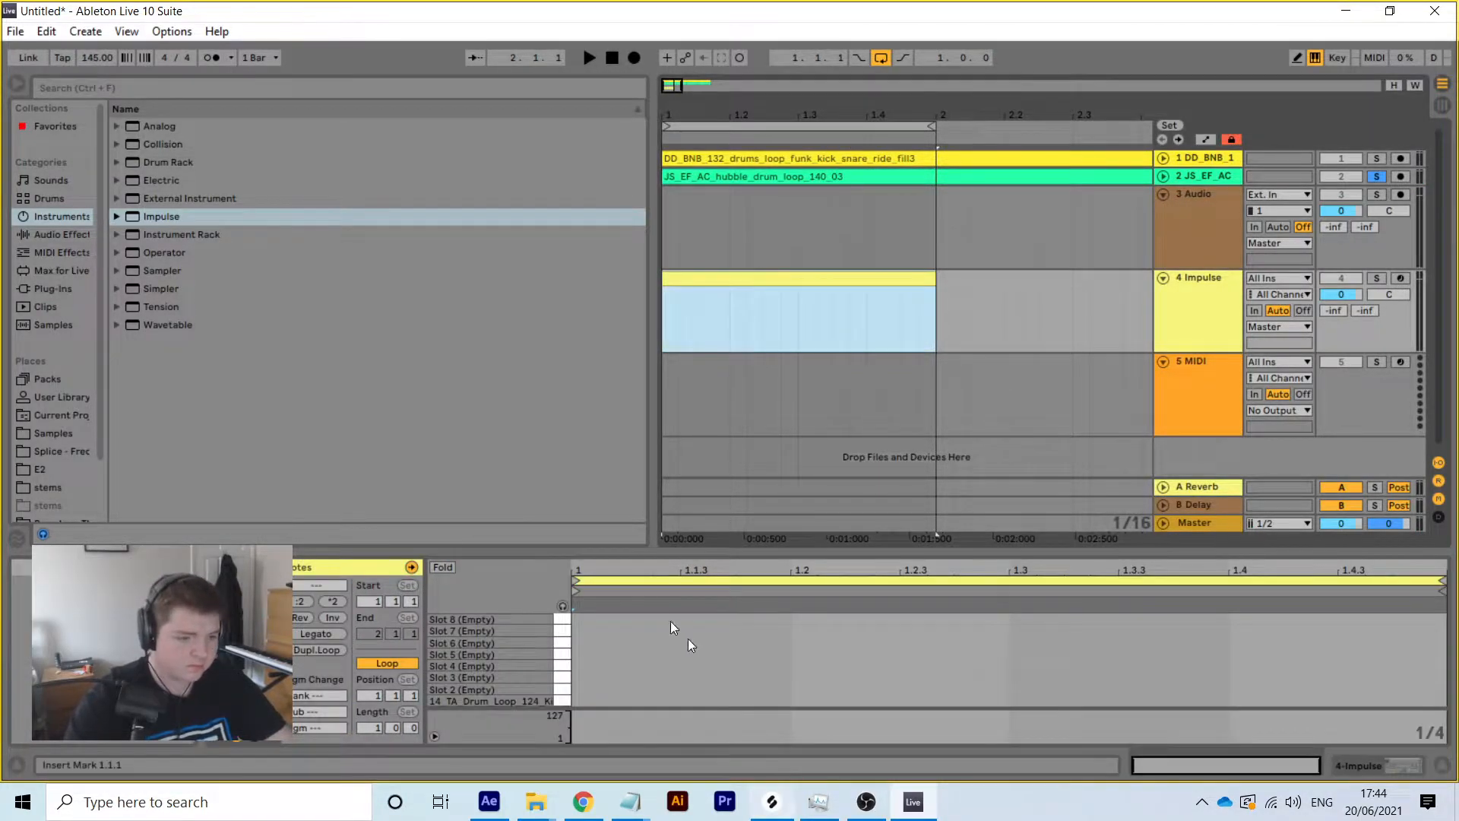
right_click(645, 599)
left_click(664, 646)
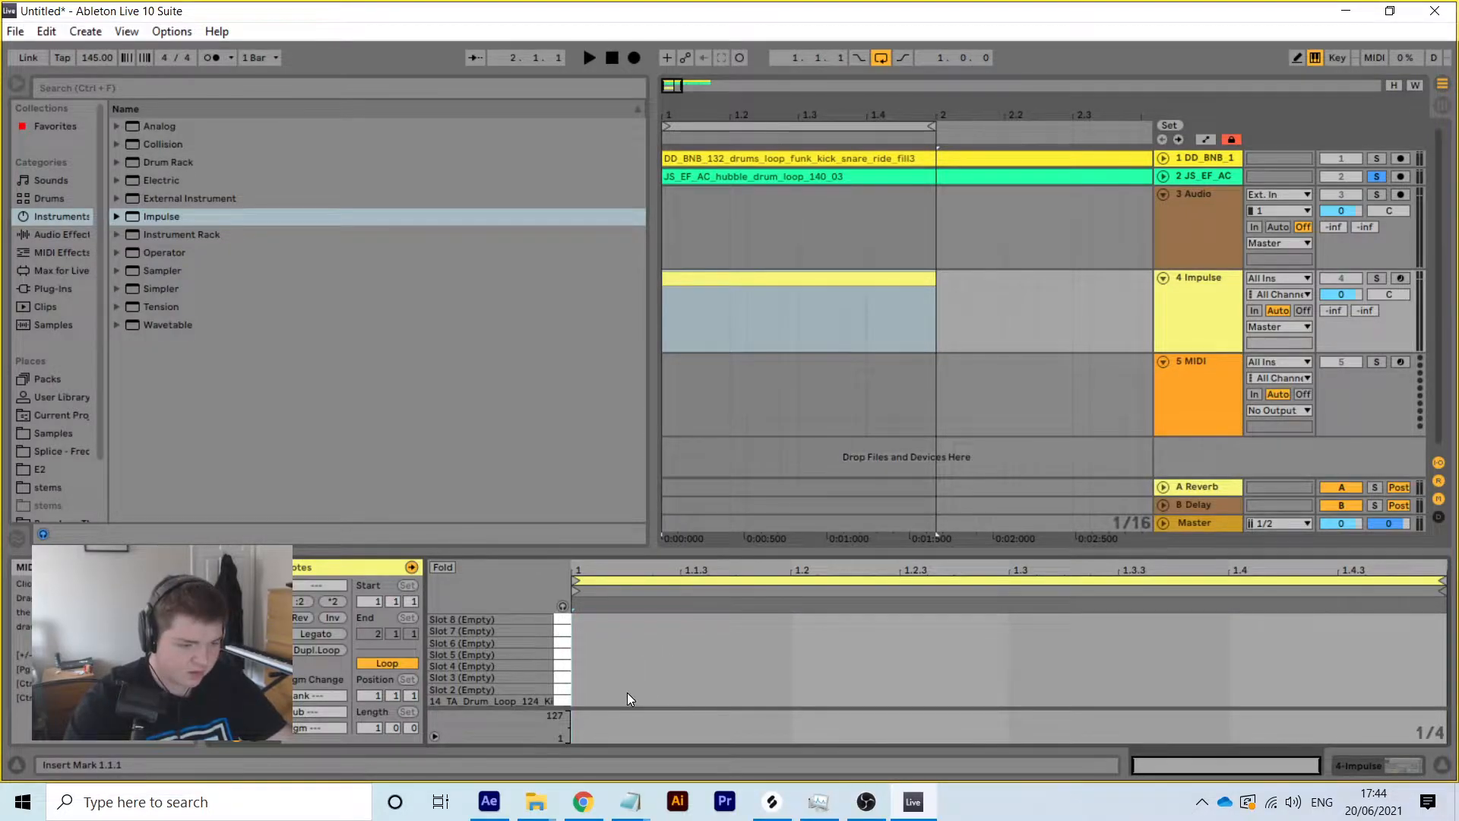
double_click(627, 692)
left_click_drag(636, 688, 636, 699)
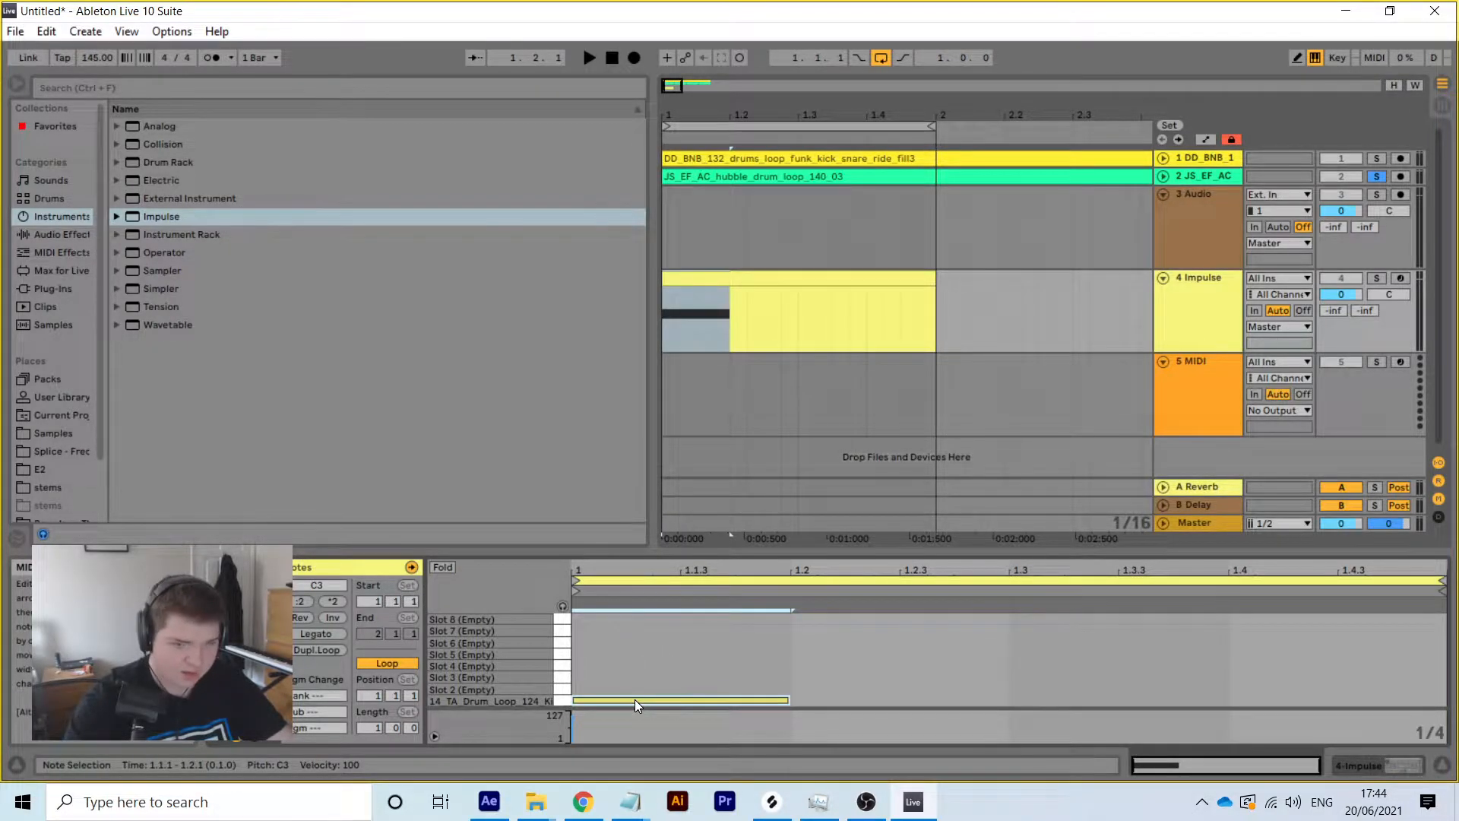
Solo and fold the Impulse track, move it above 3 Audio, and replay the set
left_click(1379, 278)
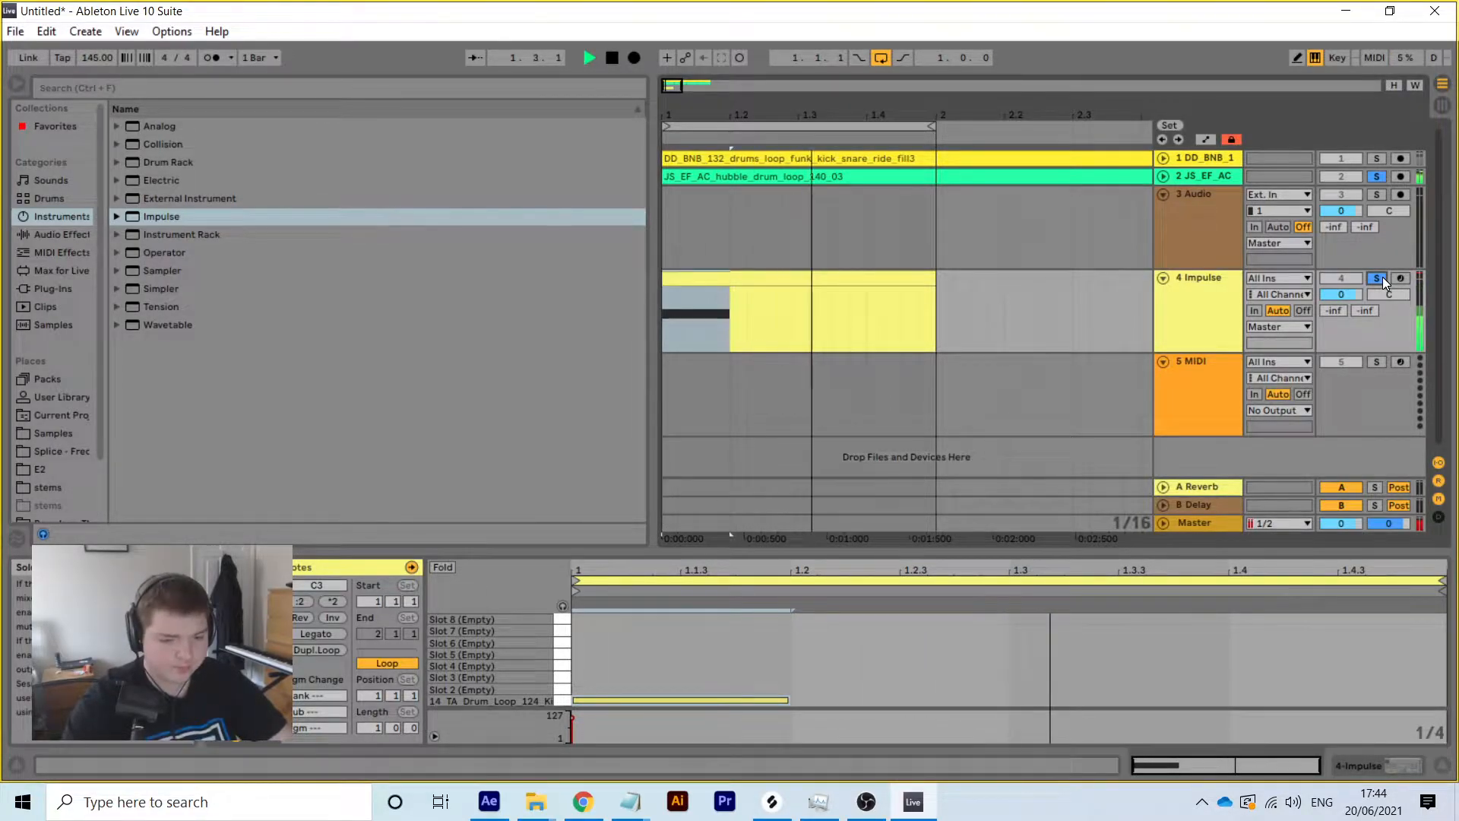
left_click(1162, 277)
left_click_drag(1187, 272, 1203, 187)
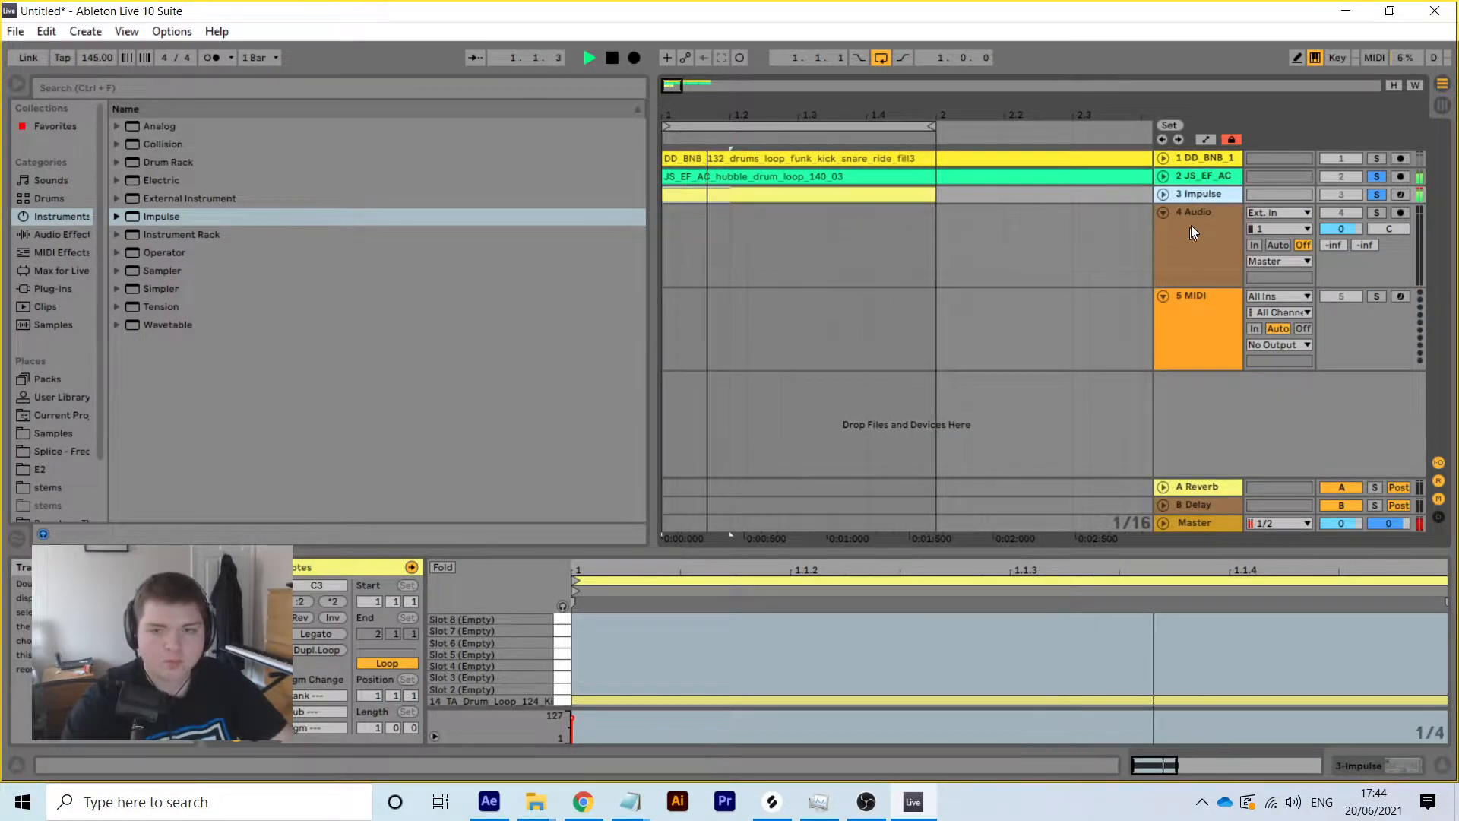
key("space")
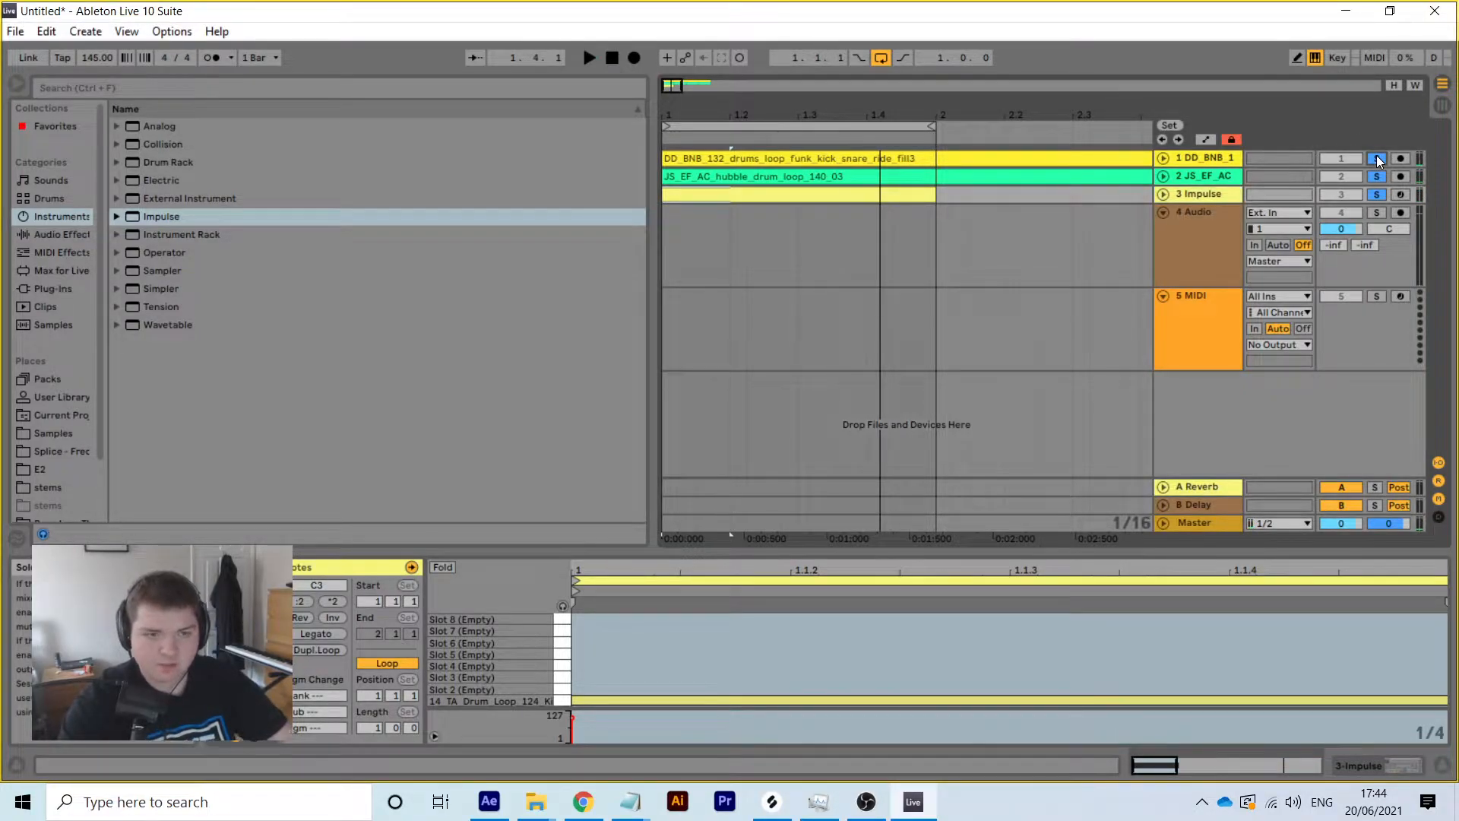
key("space")
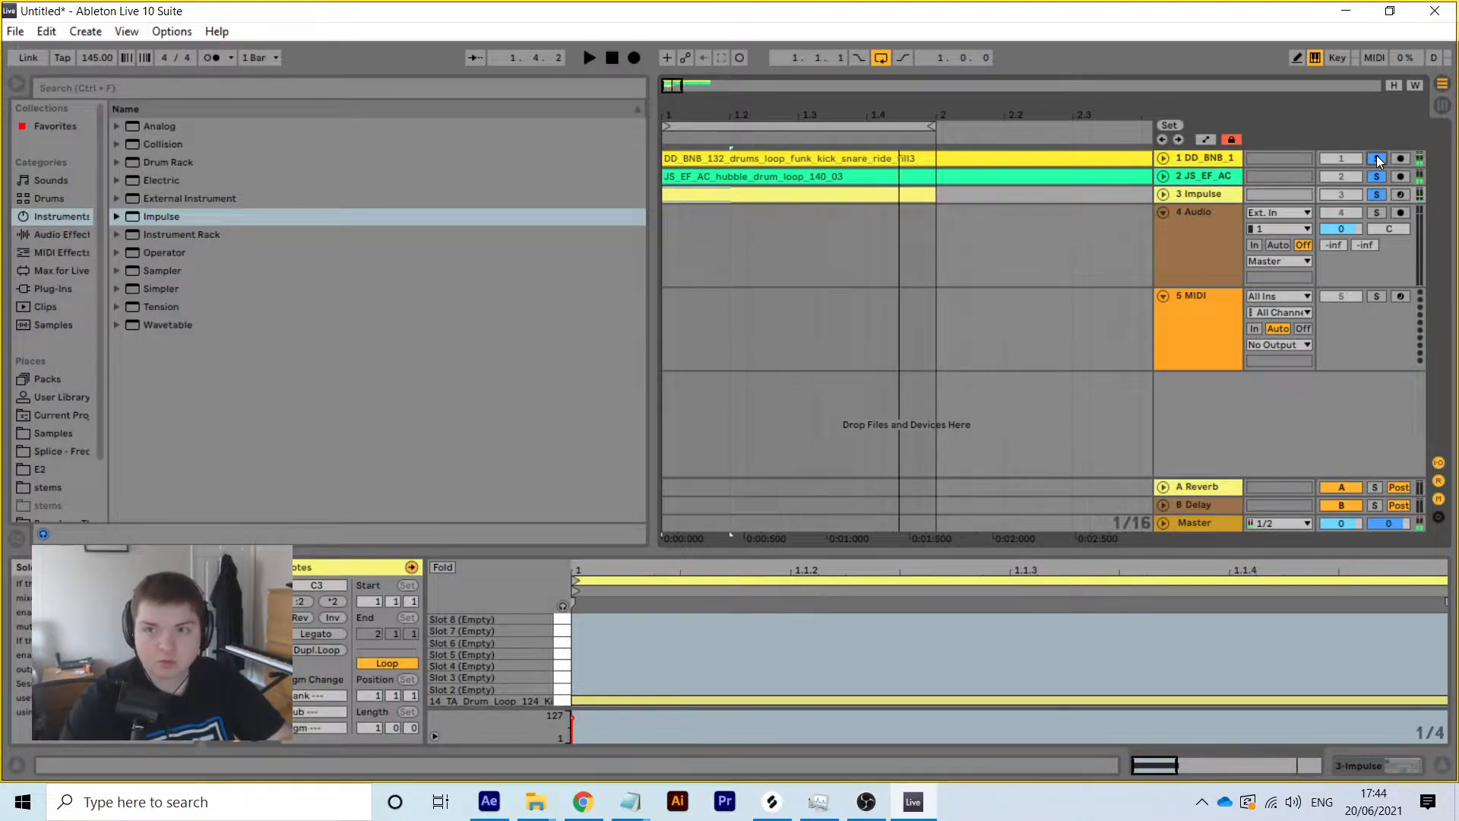
right_click(1221, 196)
Rename the Impulse track to Kick, track 2 to Break 1 and track 1 to Break 2
left_click(1193, 272)
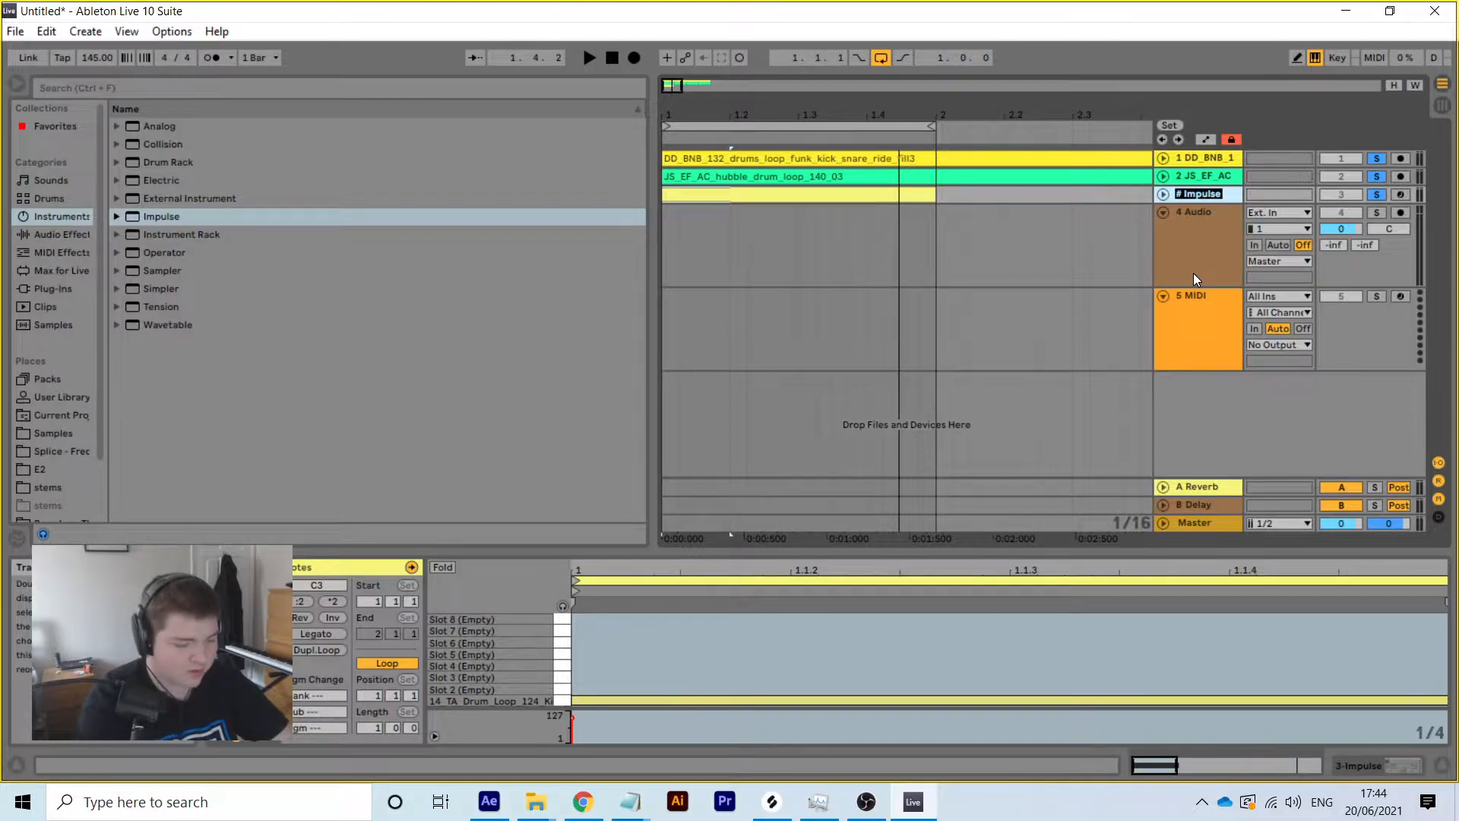
type("Kick]#")
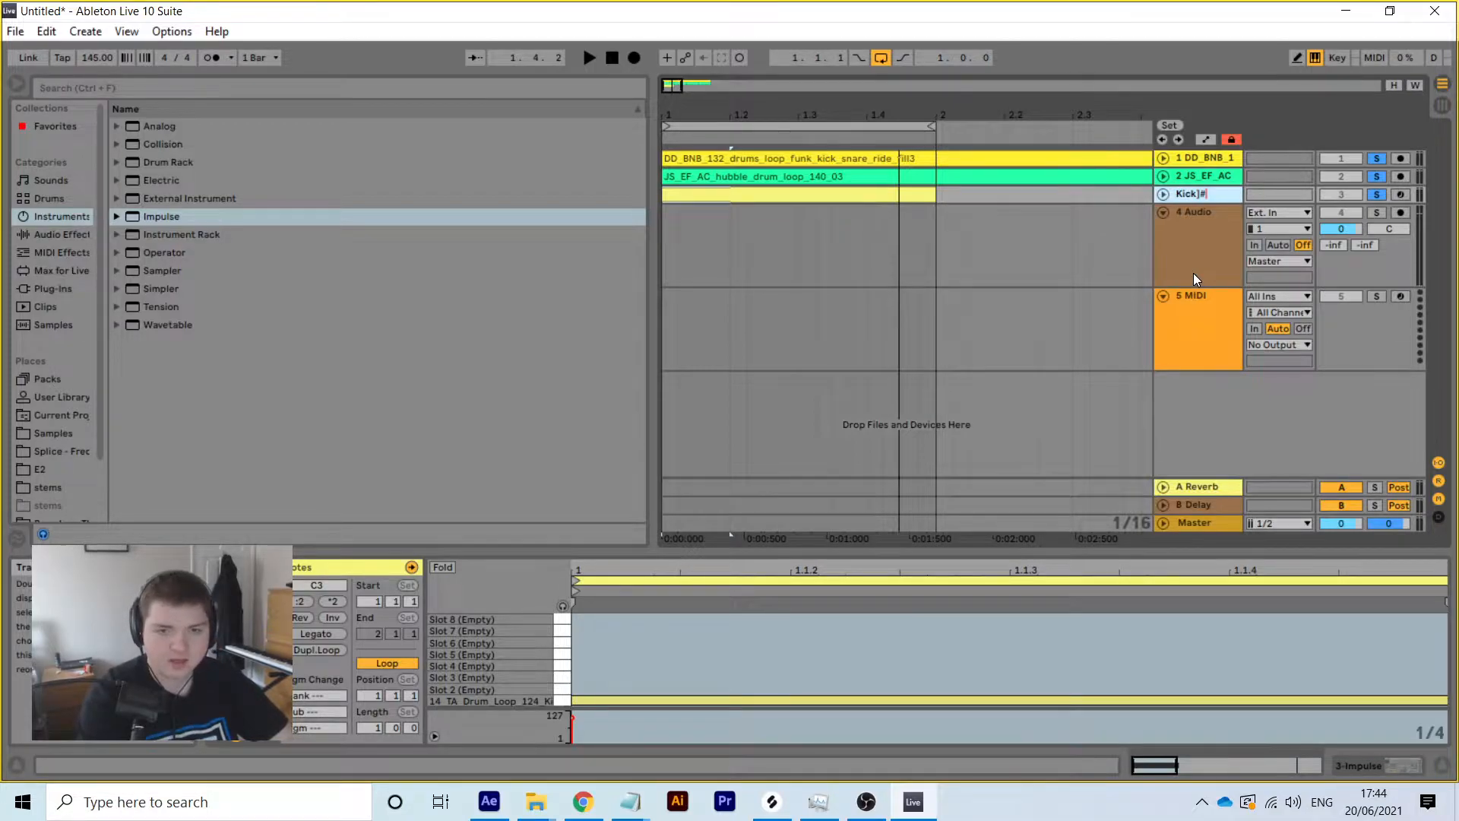
key("BackSpace")
key("BackSpace")
key("Return")
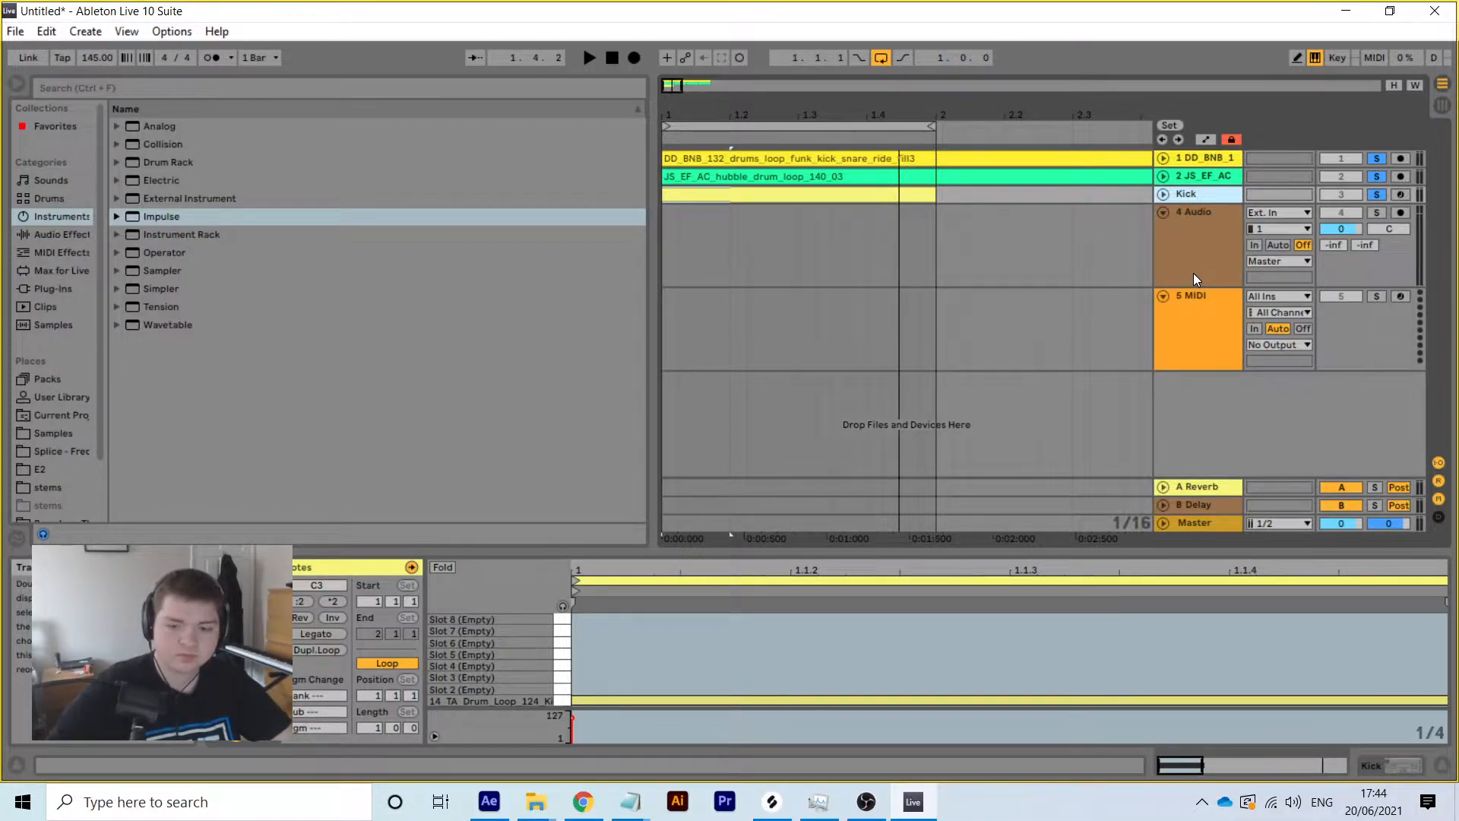
right_click(1223, 176)
left_click(1142, 254)
type("Break 1")
key("Return")
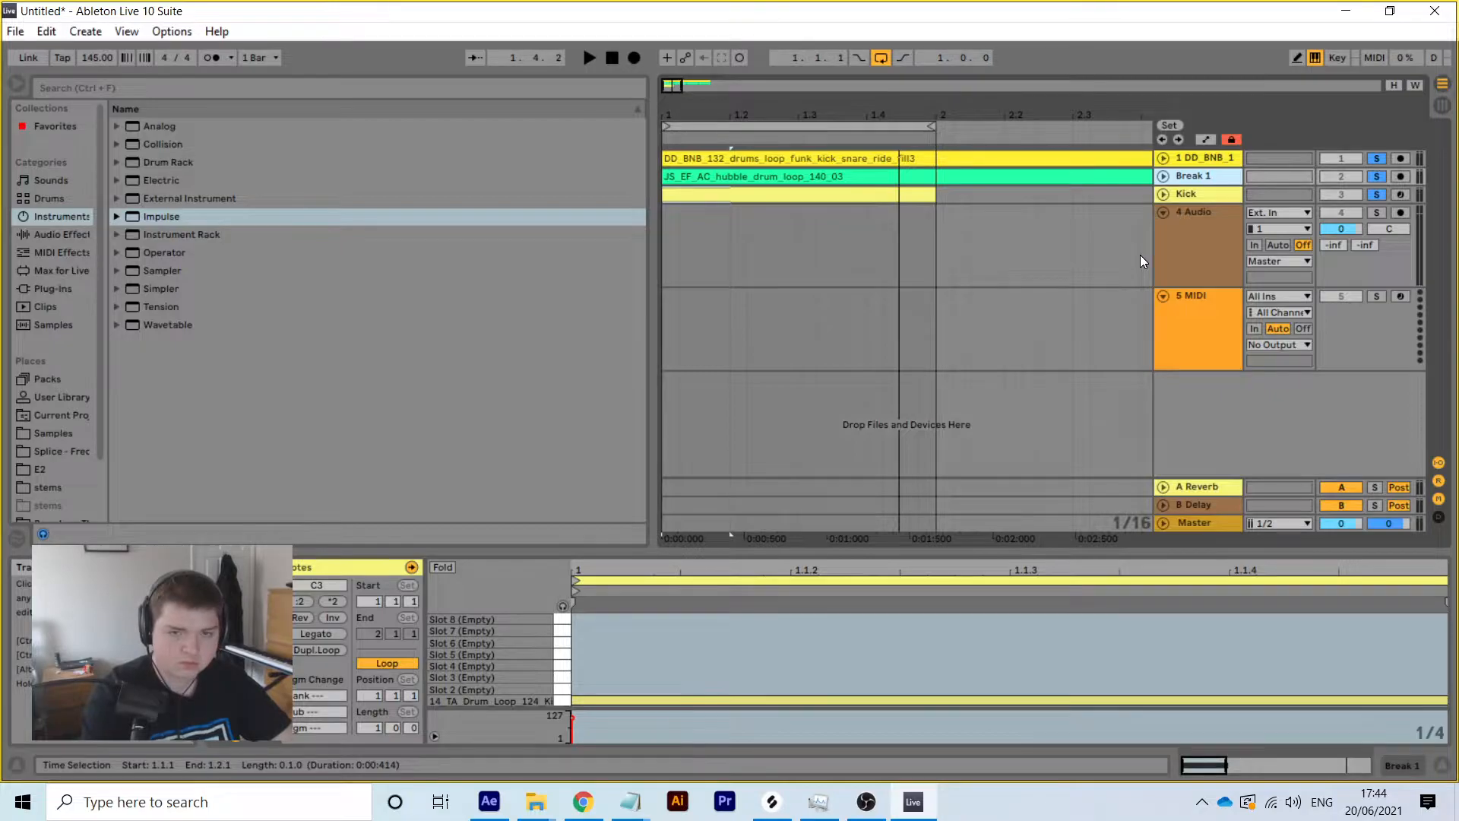
right_click(1216, 158)
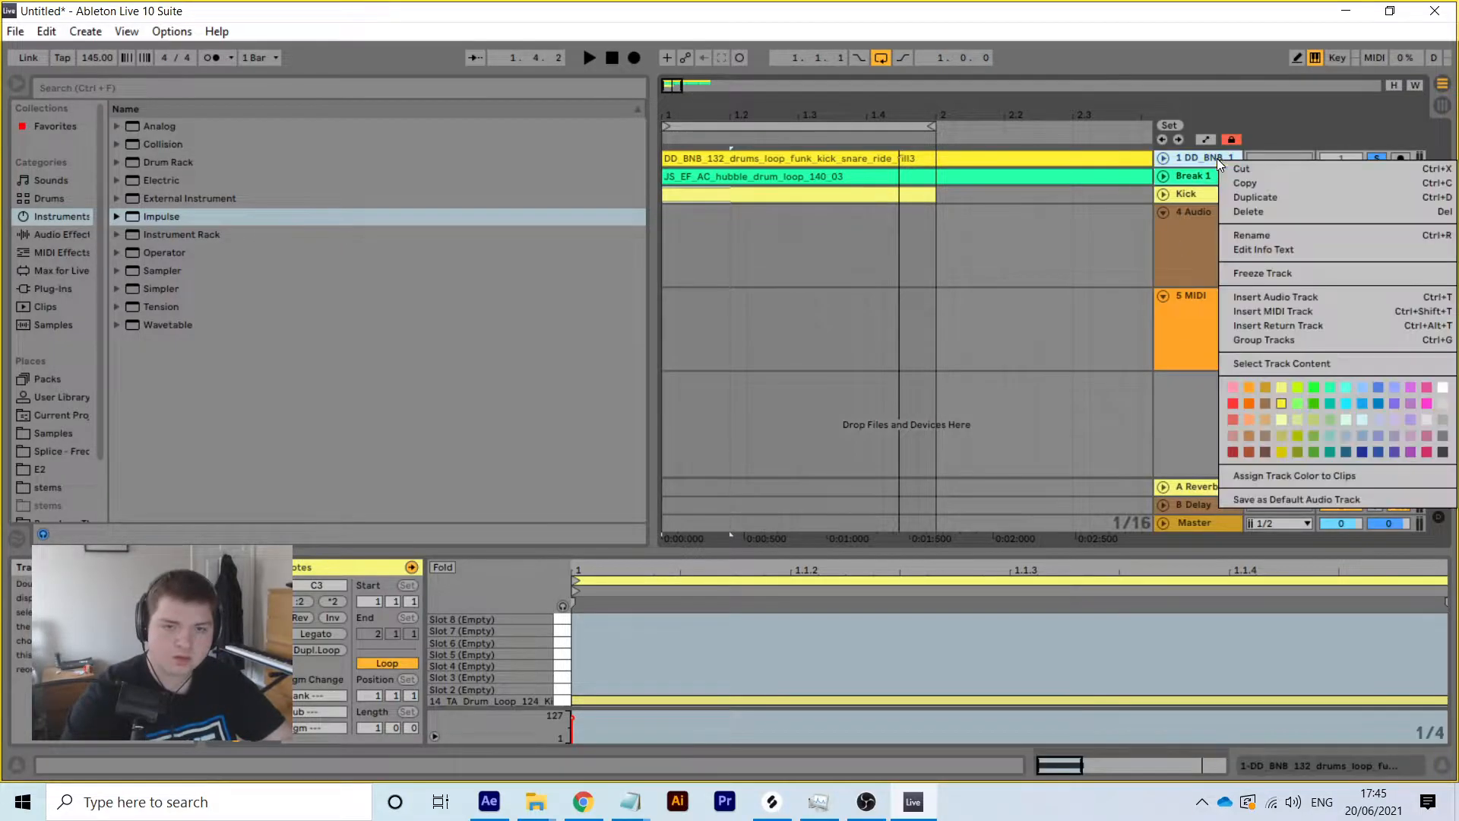
left_click(1277, 234)
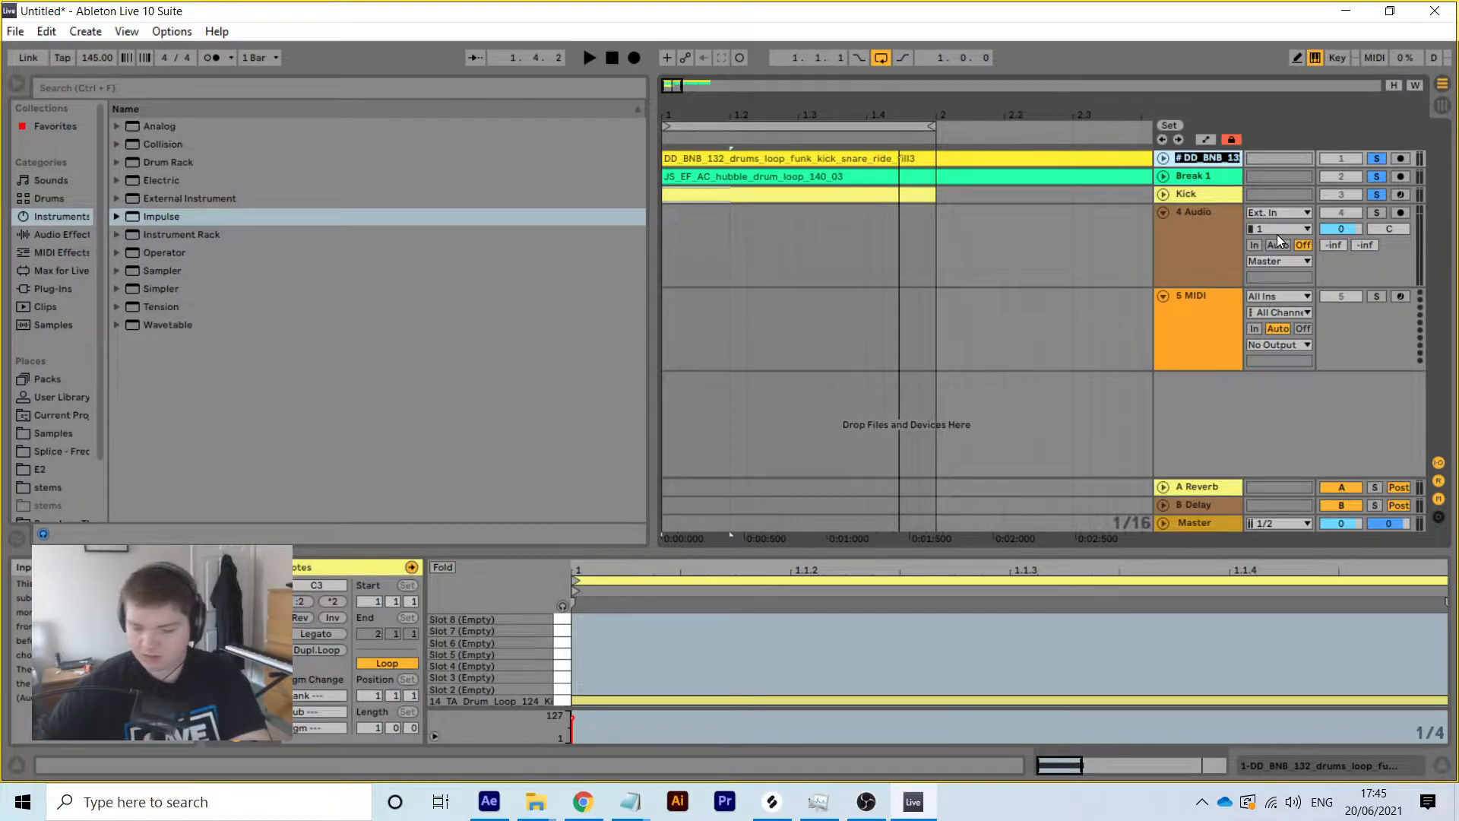
type("Break 2")
key("Return")
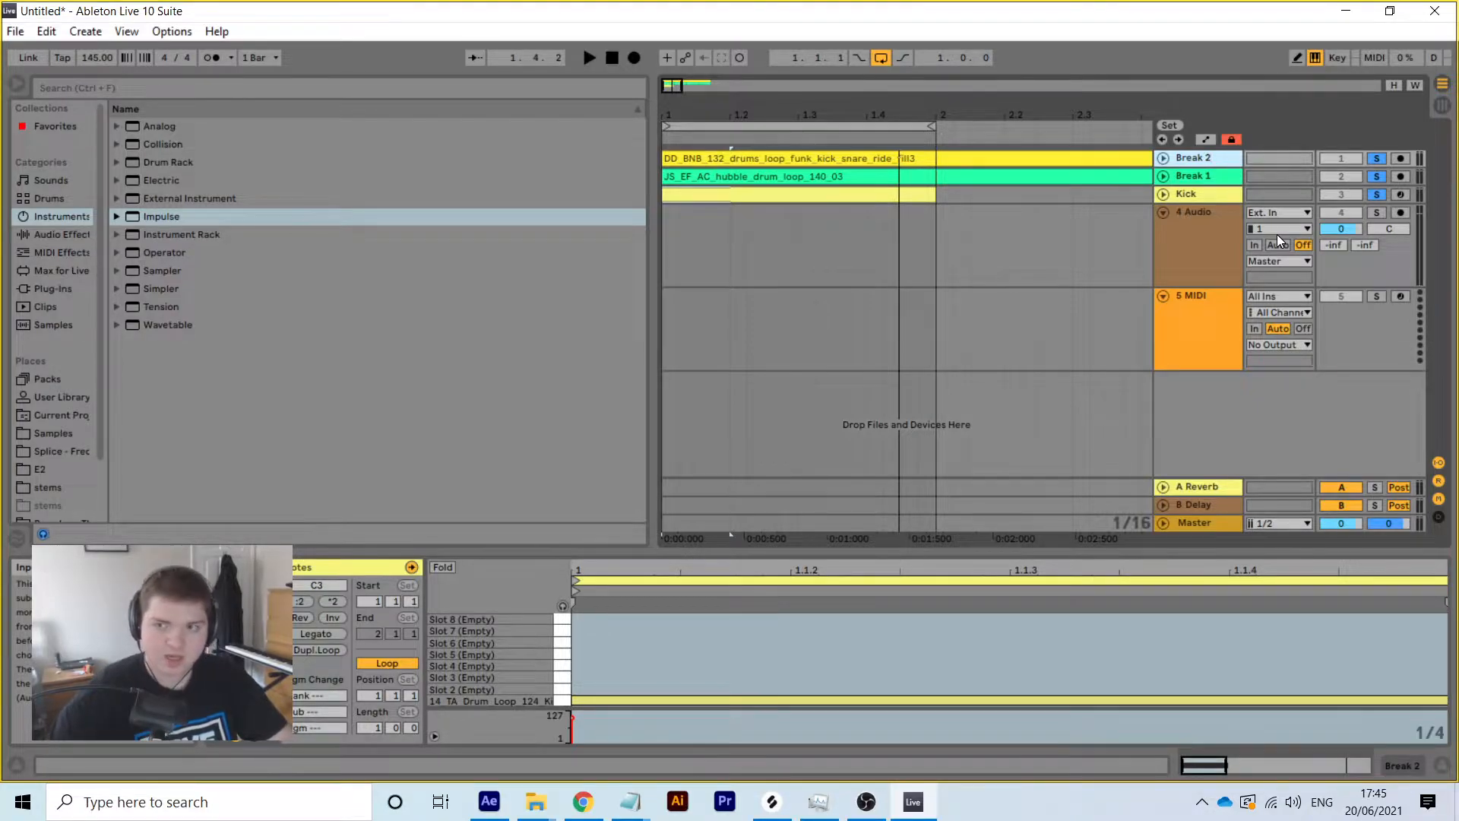
Check the OBS recording, then return to Ableton Live and resume playback
left_click(865, 802)
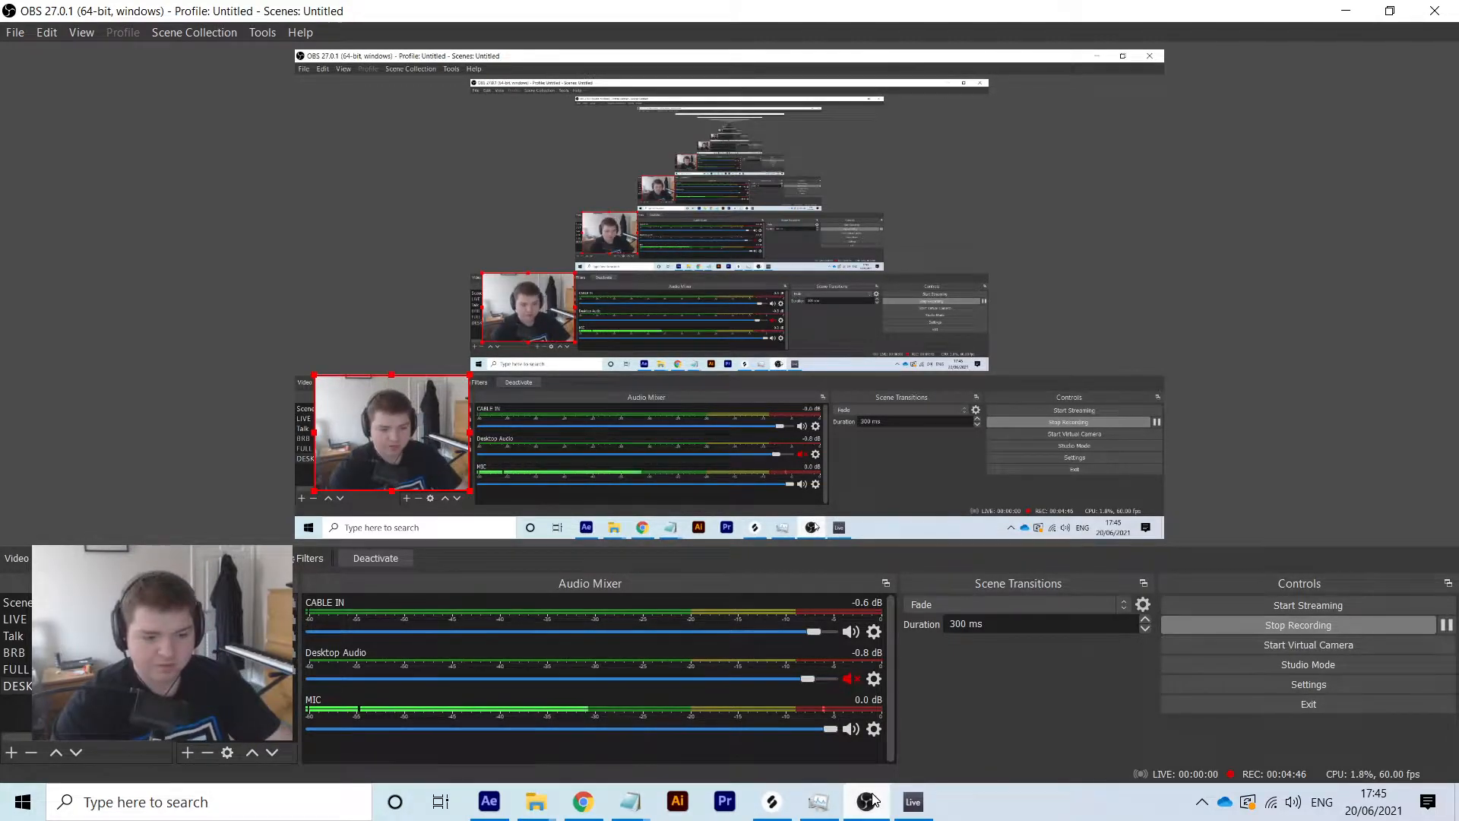
left_click(912, 801)
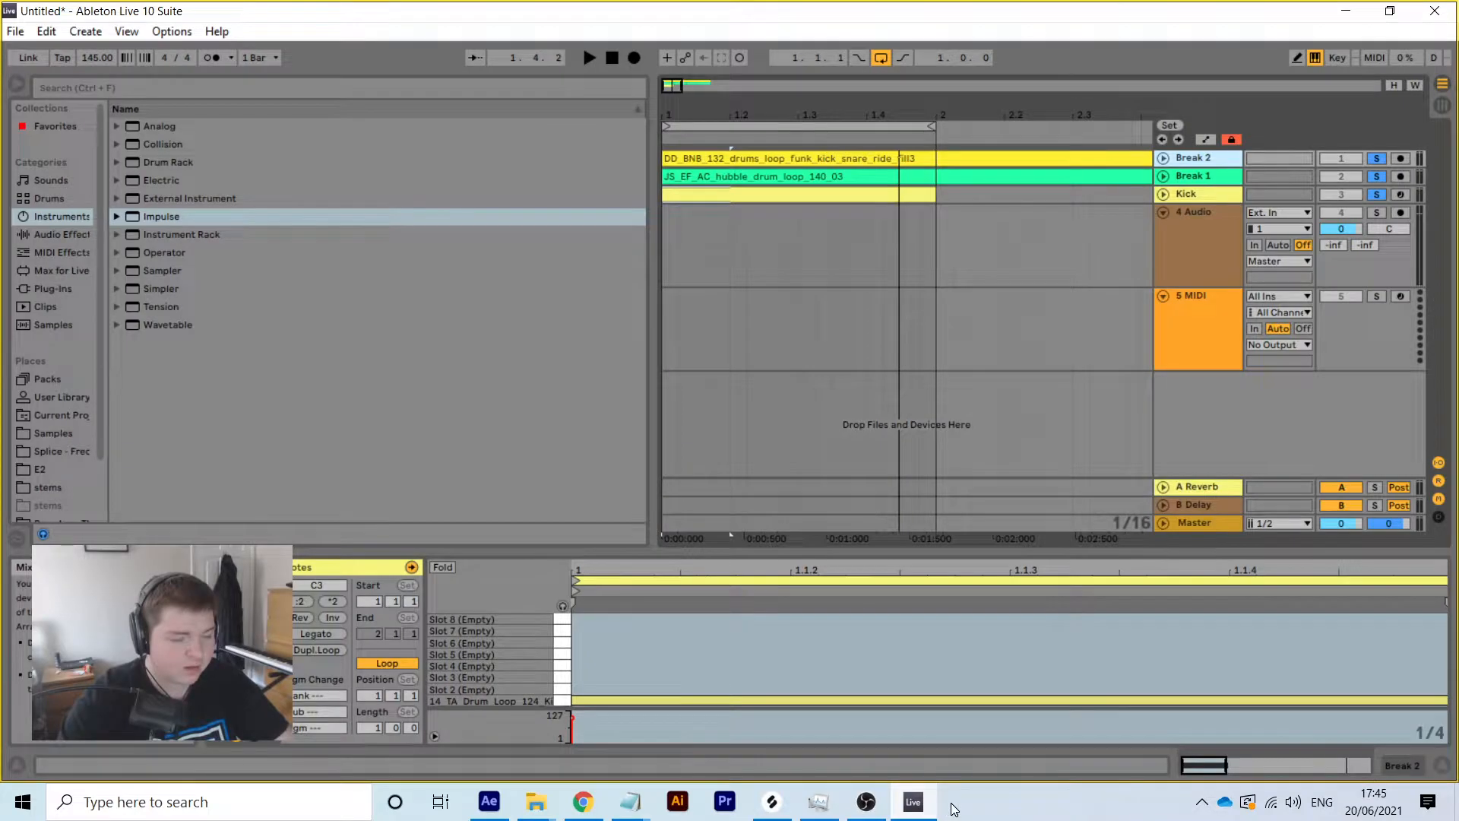
key("space")
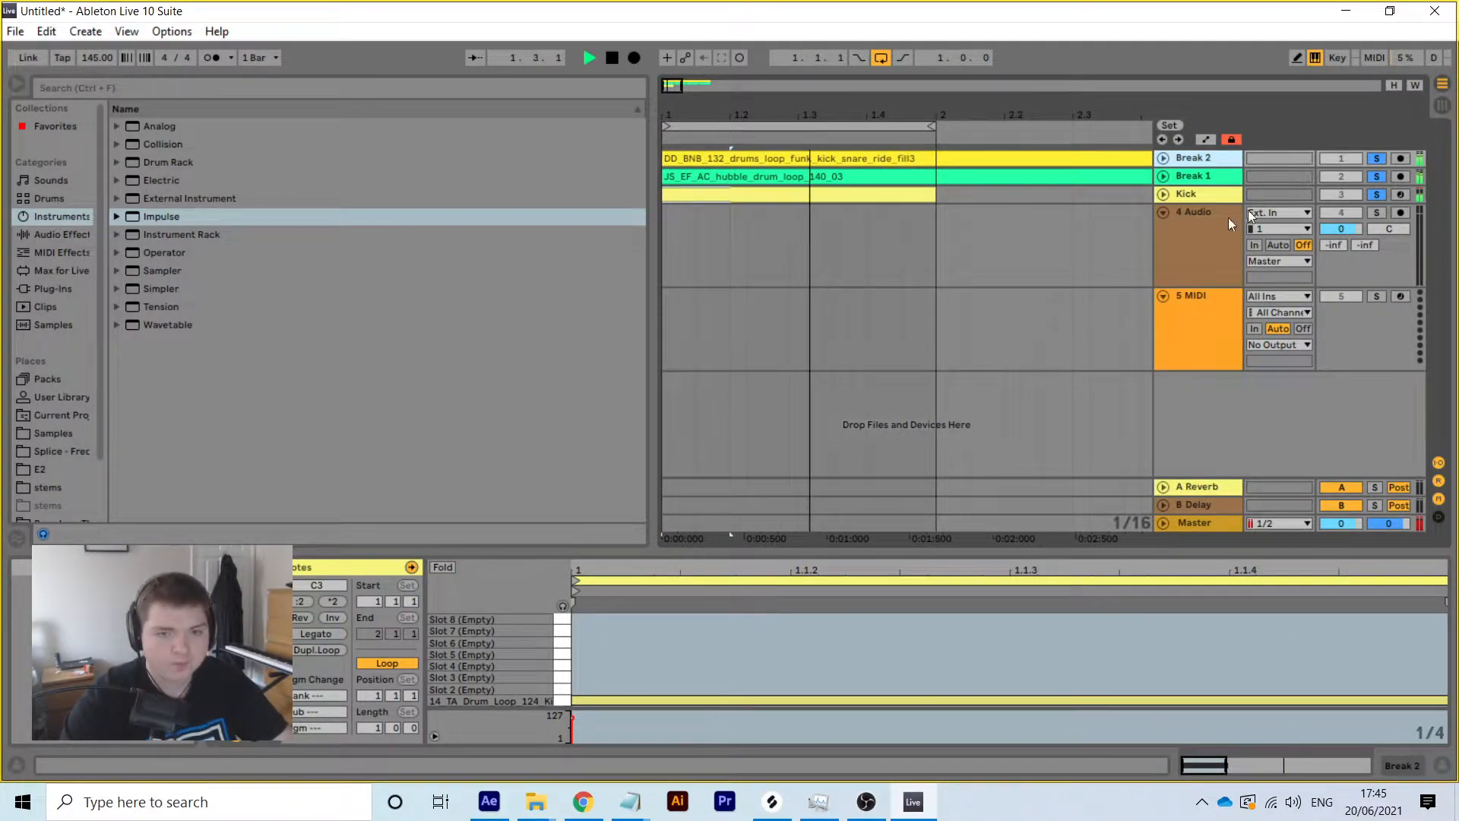
Select the Kick track and set its volume to -12.0 dB
left_click(1213, 198)
key("space")
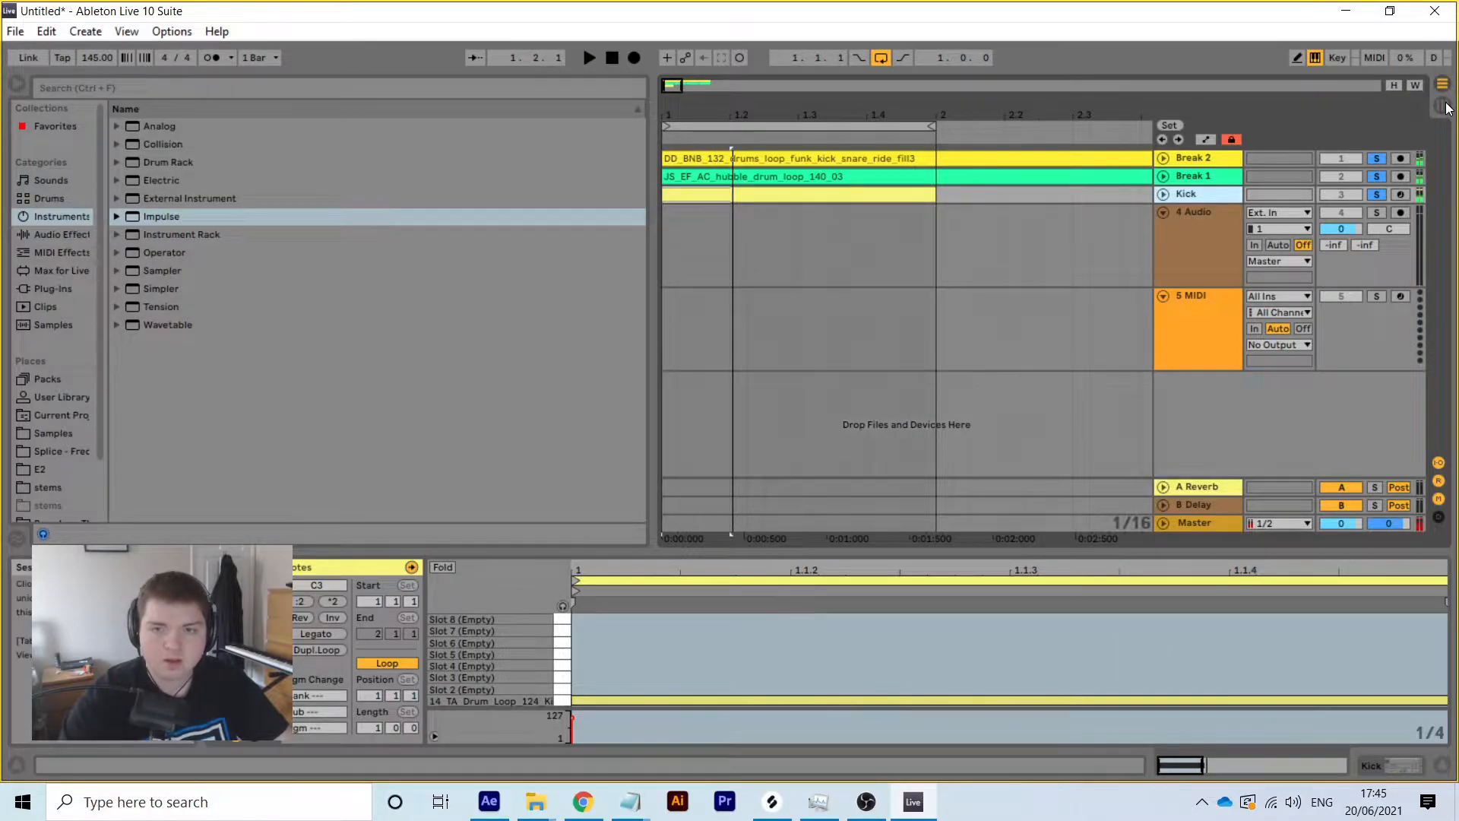
left_click(1445, 106)
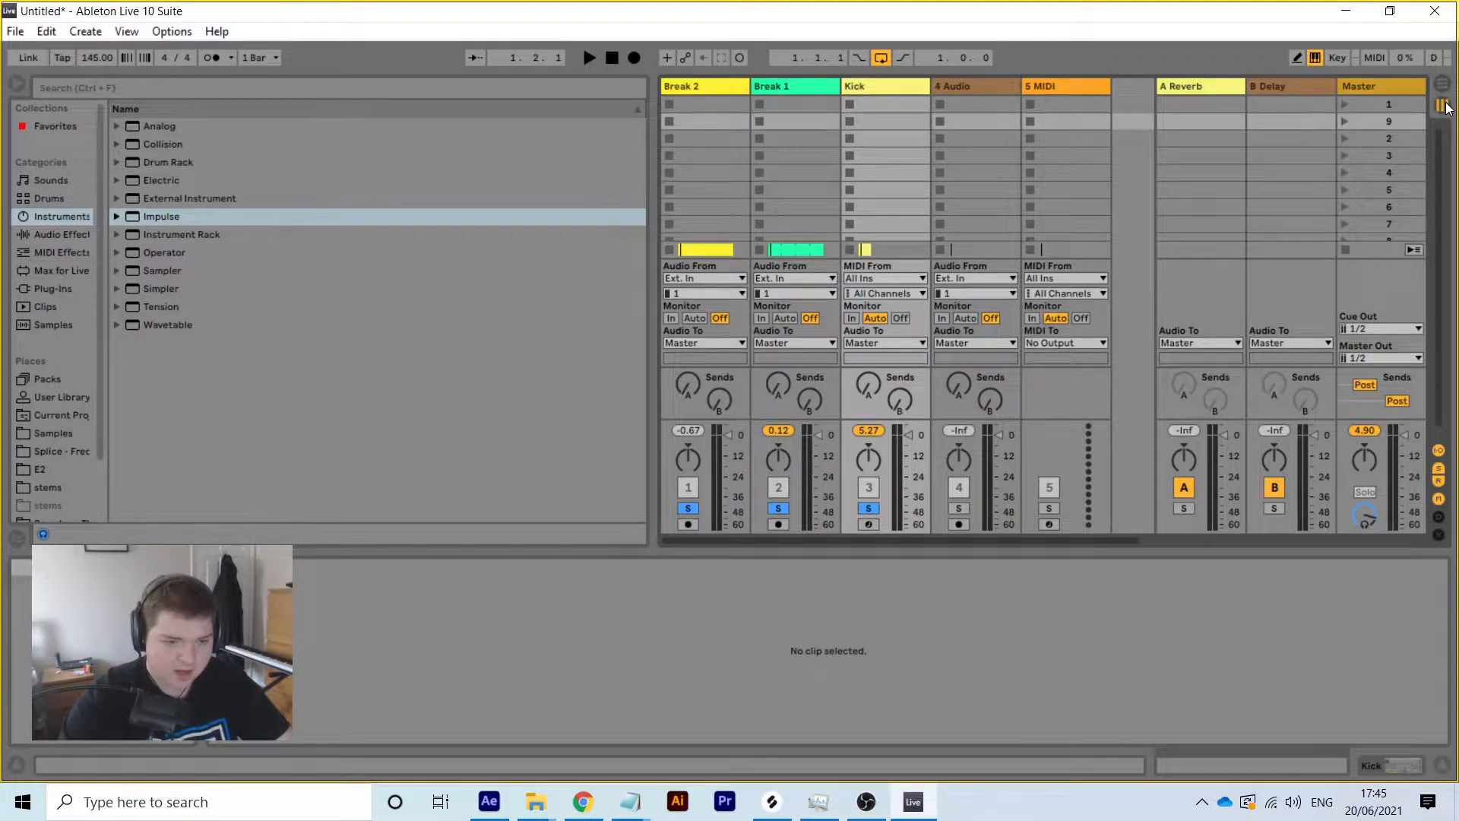
left_click(1442, 84)
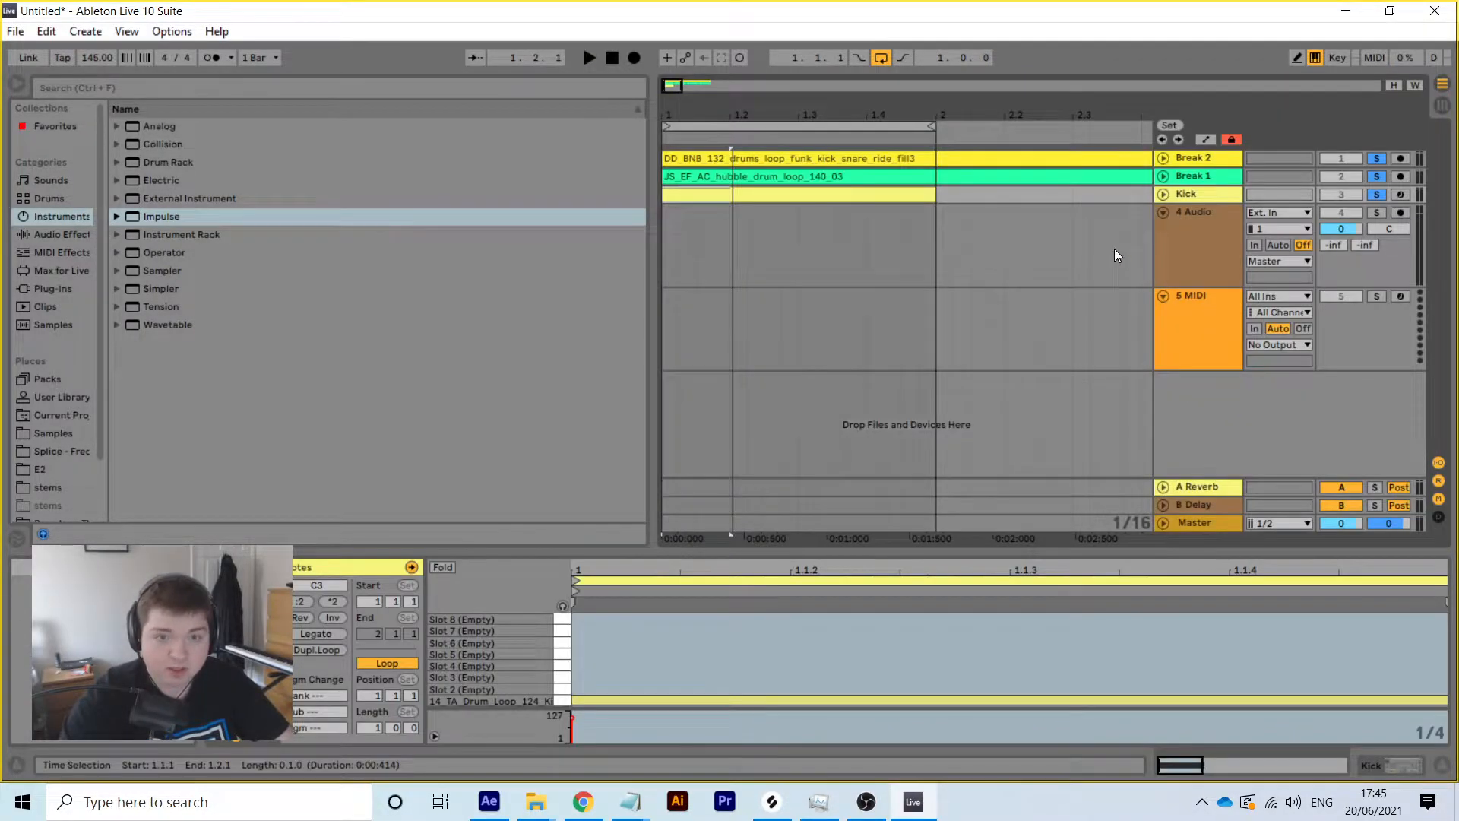
left_click(1330, 210)
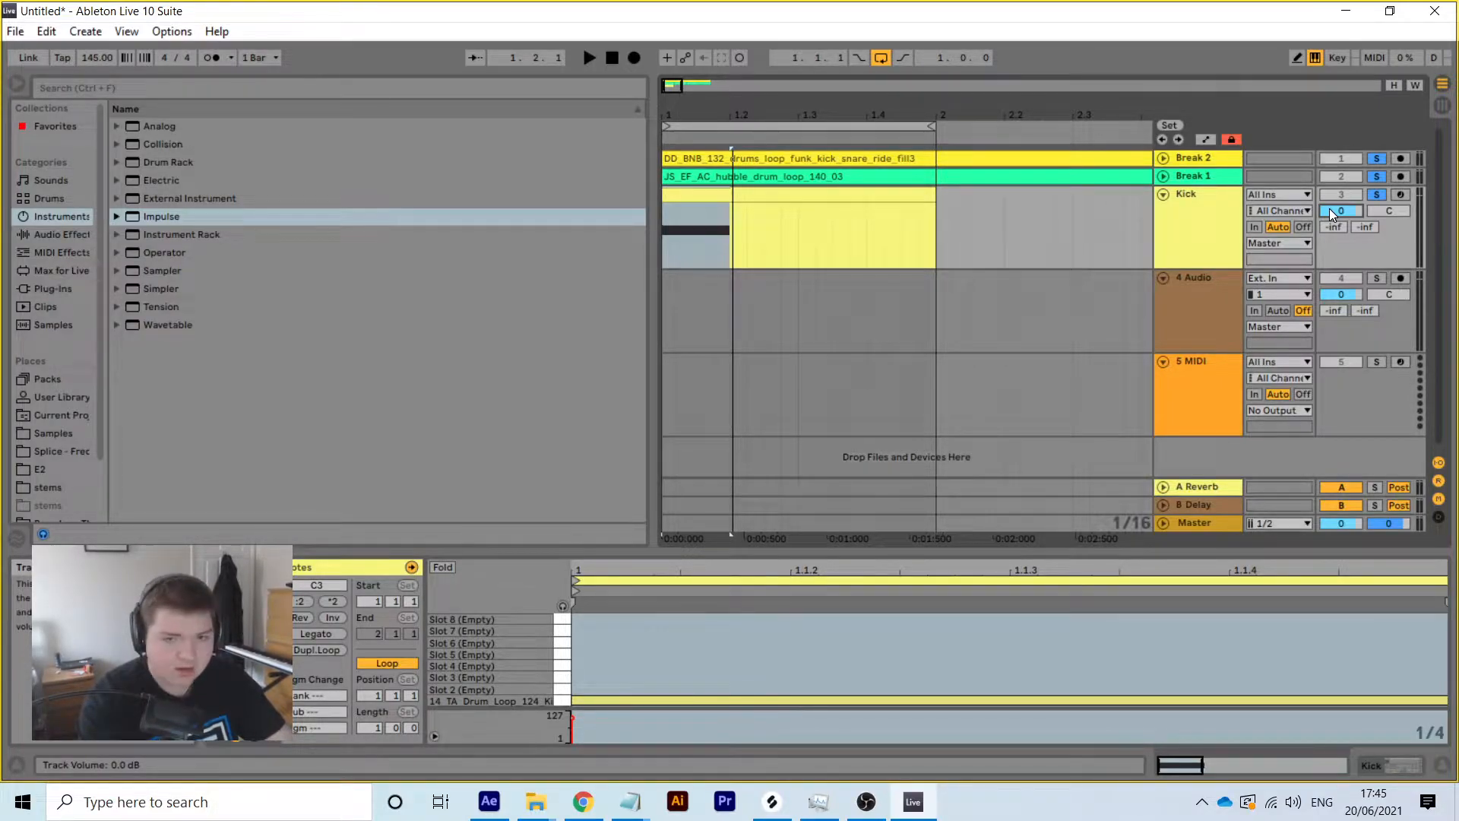
type("2")
key("Return")
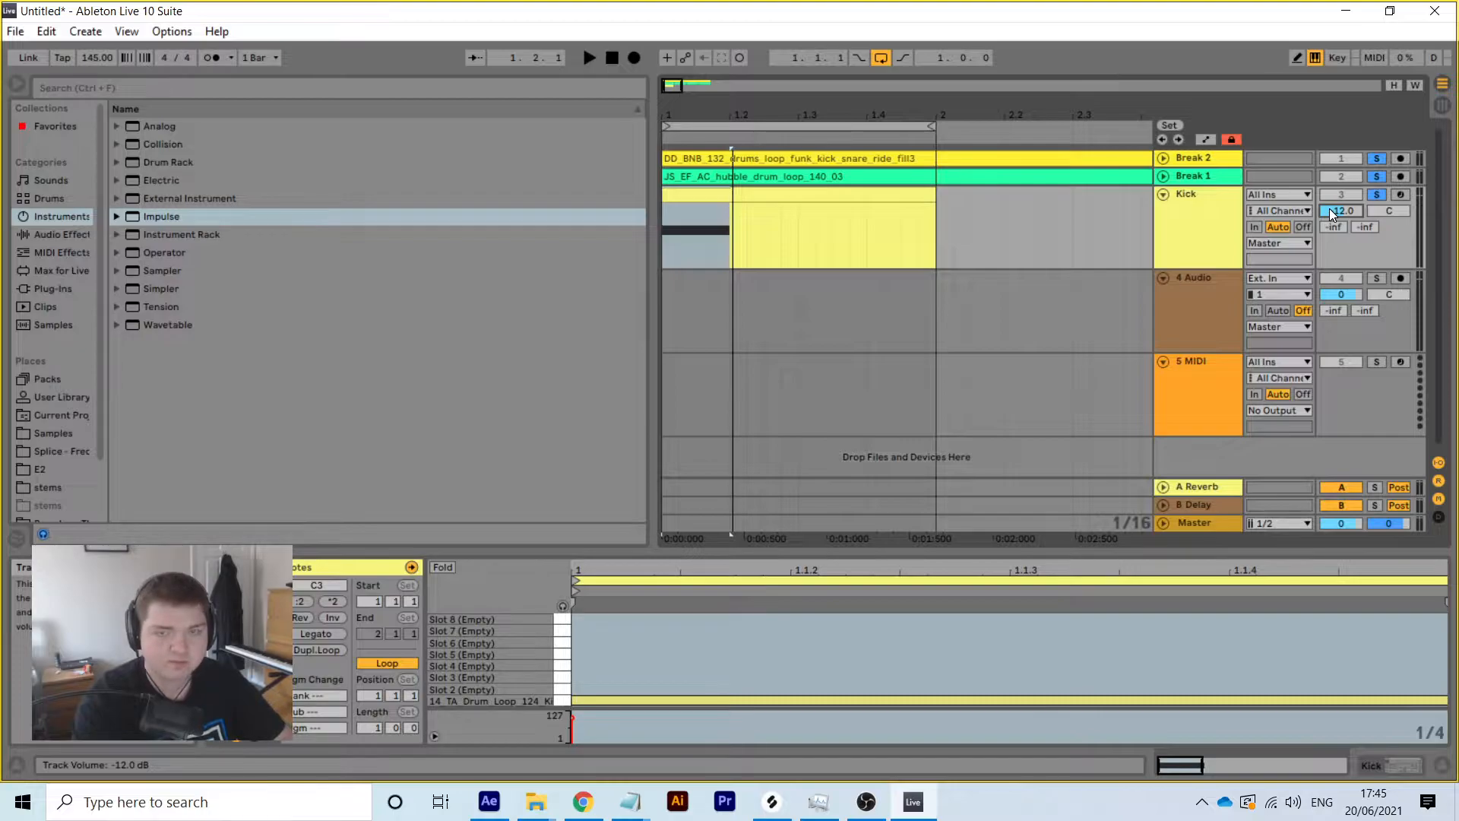
Solo Kick and Break 1 and lower Break 1's volume to -10.8 dB
left_click(1383, 194)
key("space")
key("space")
left_click(1377, 176)
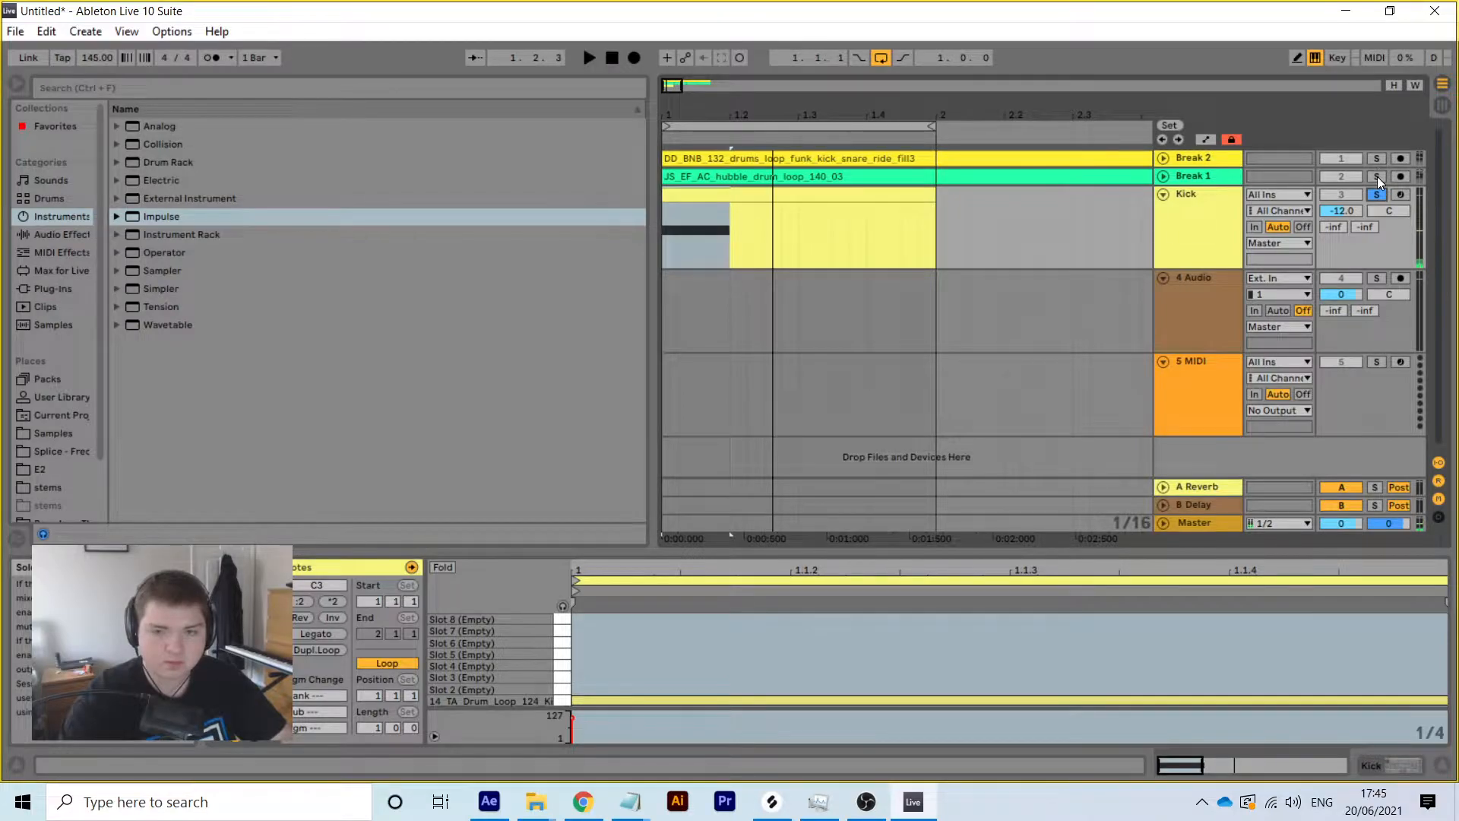
left_click(1163, 177)
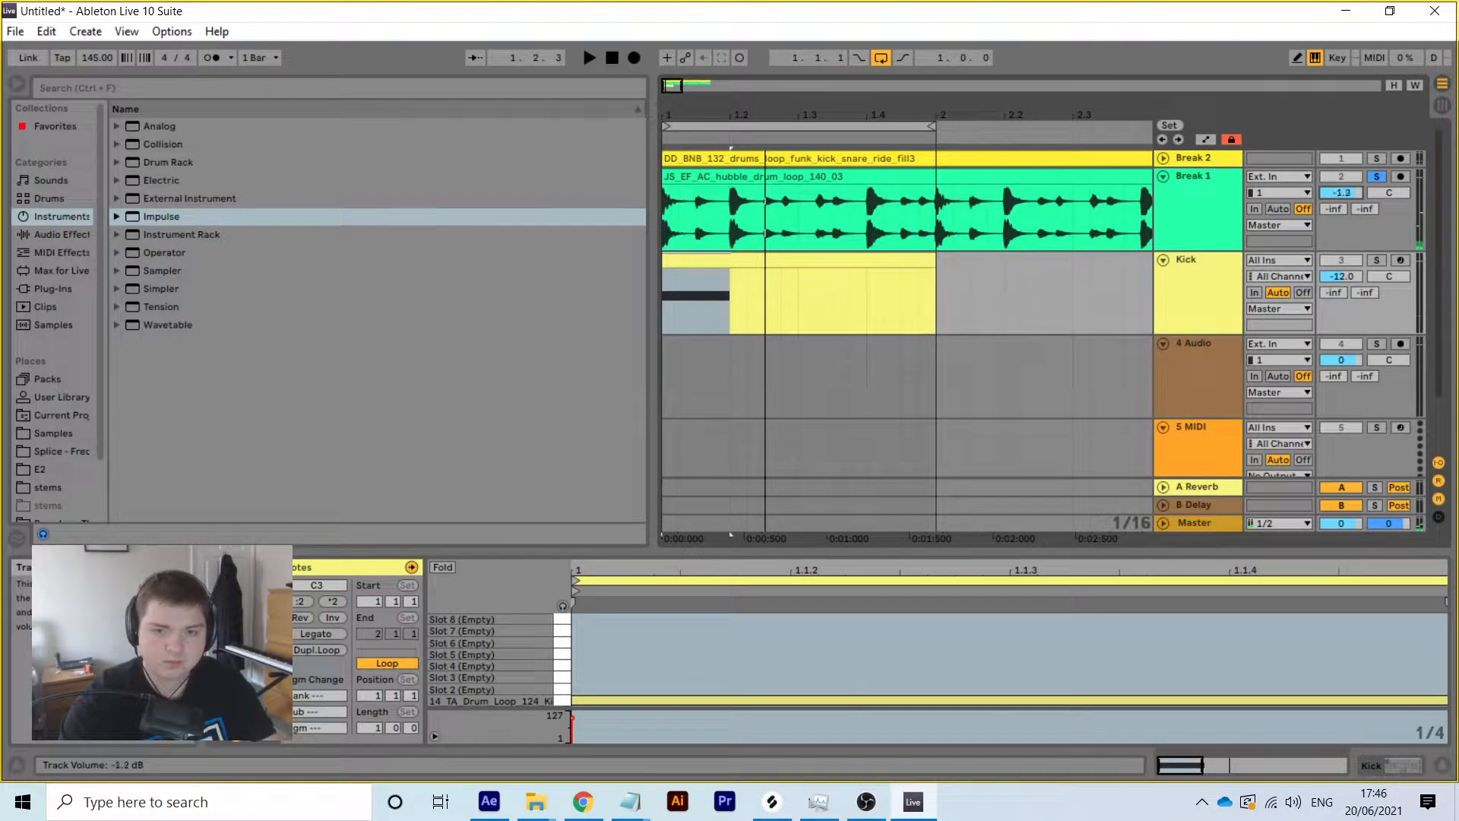
key("space")
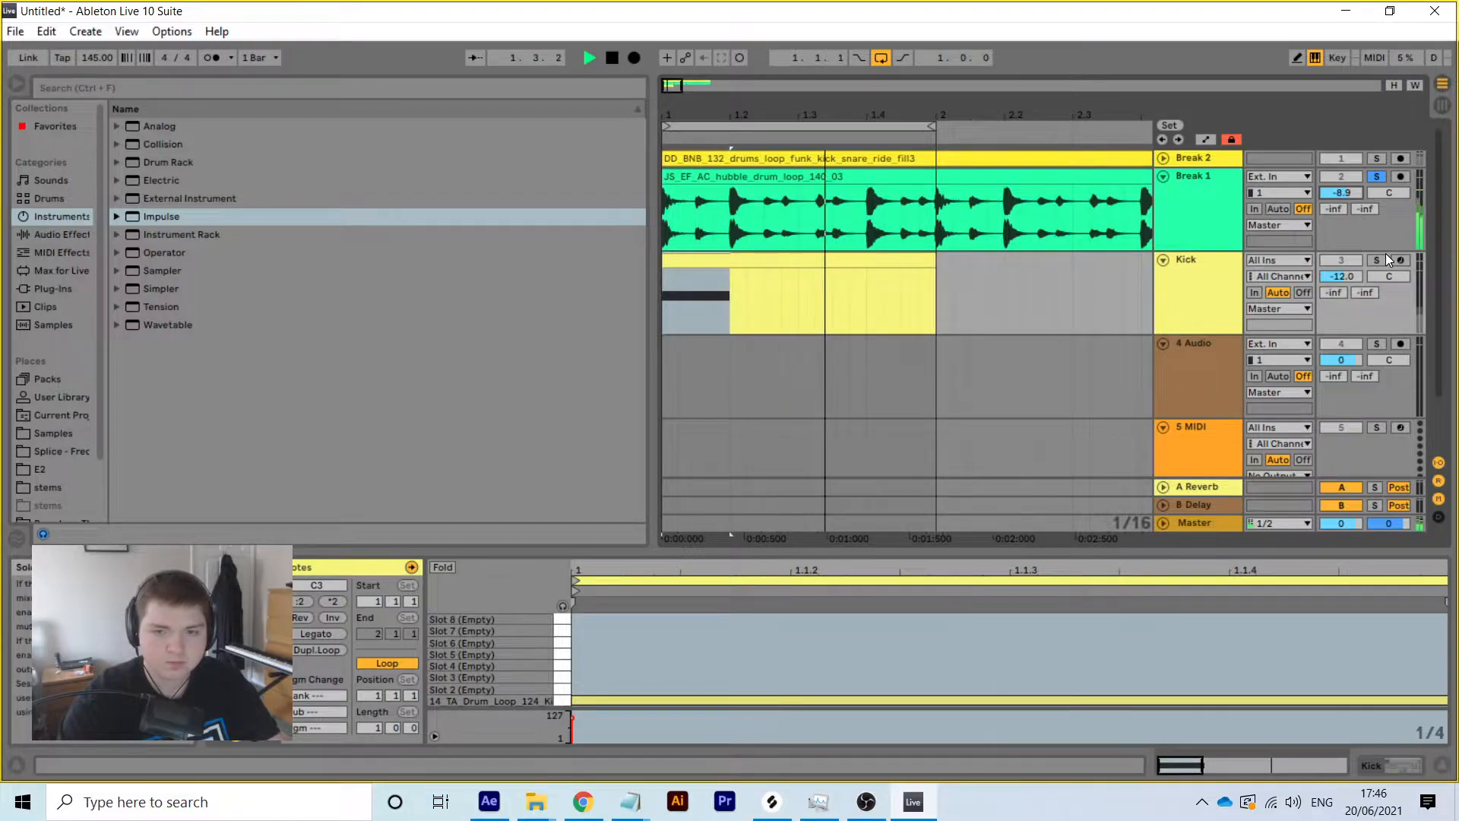
mouse_move(1343, 193)
left_mouse_down()
mouse_move(1342, 213)
mouse_move(1342, 190)
left_mouse_up()
key("space")
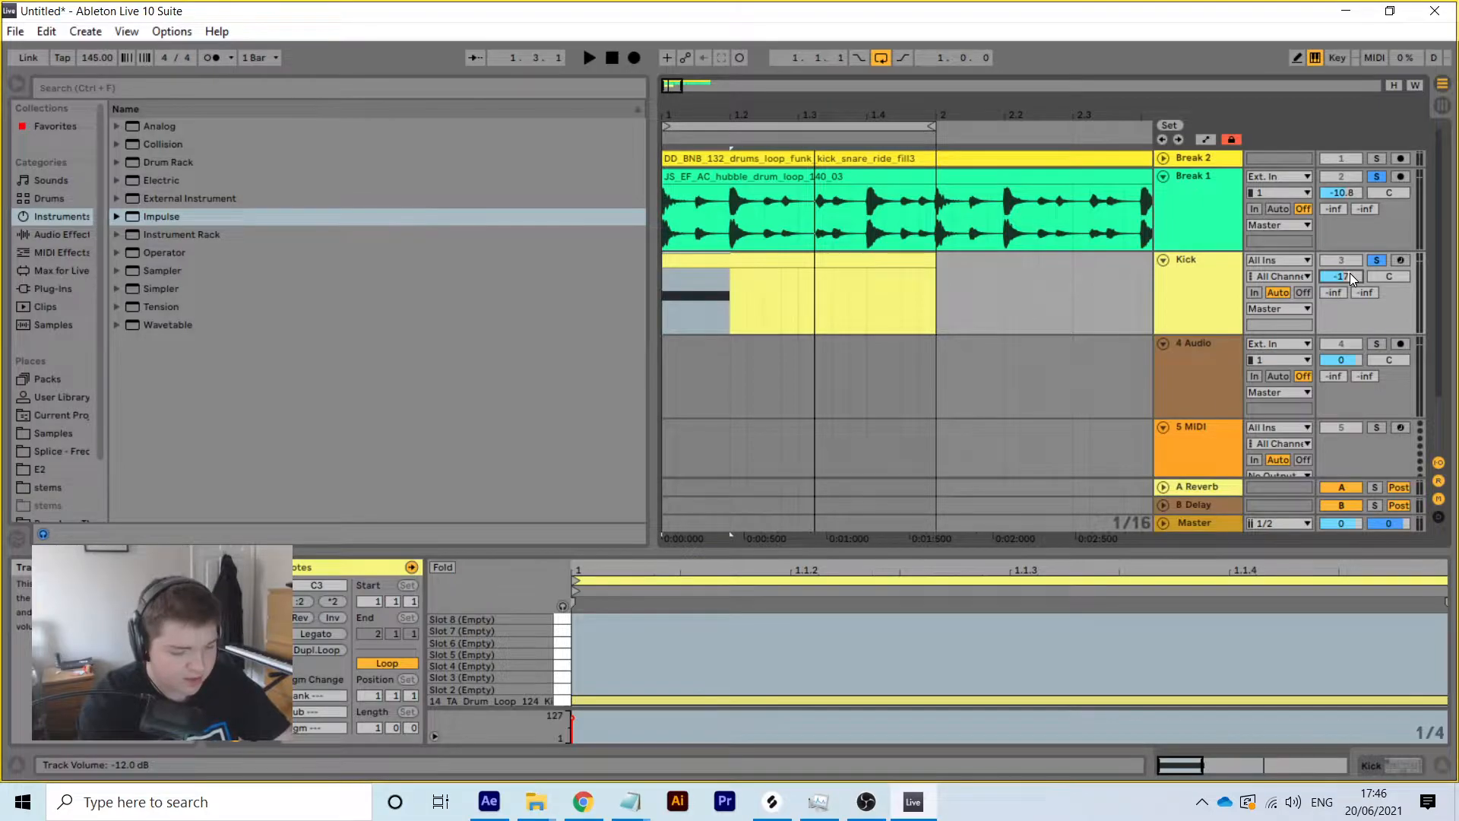
key("space")
key("space")
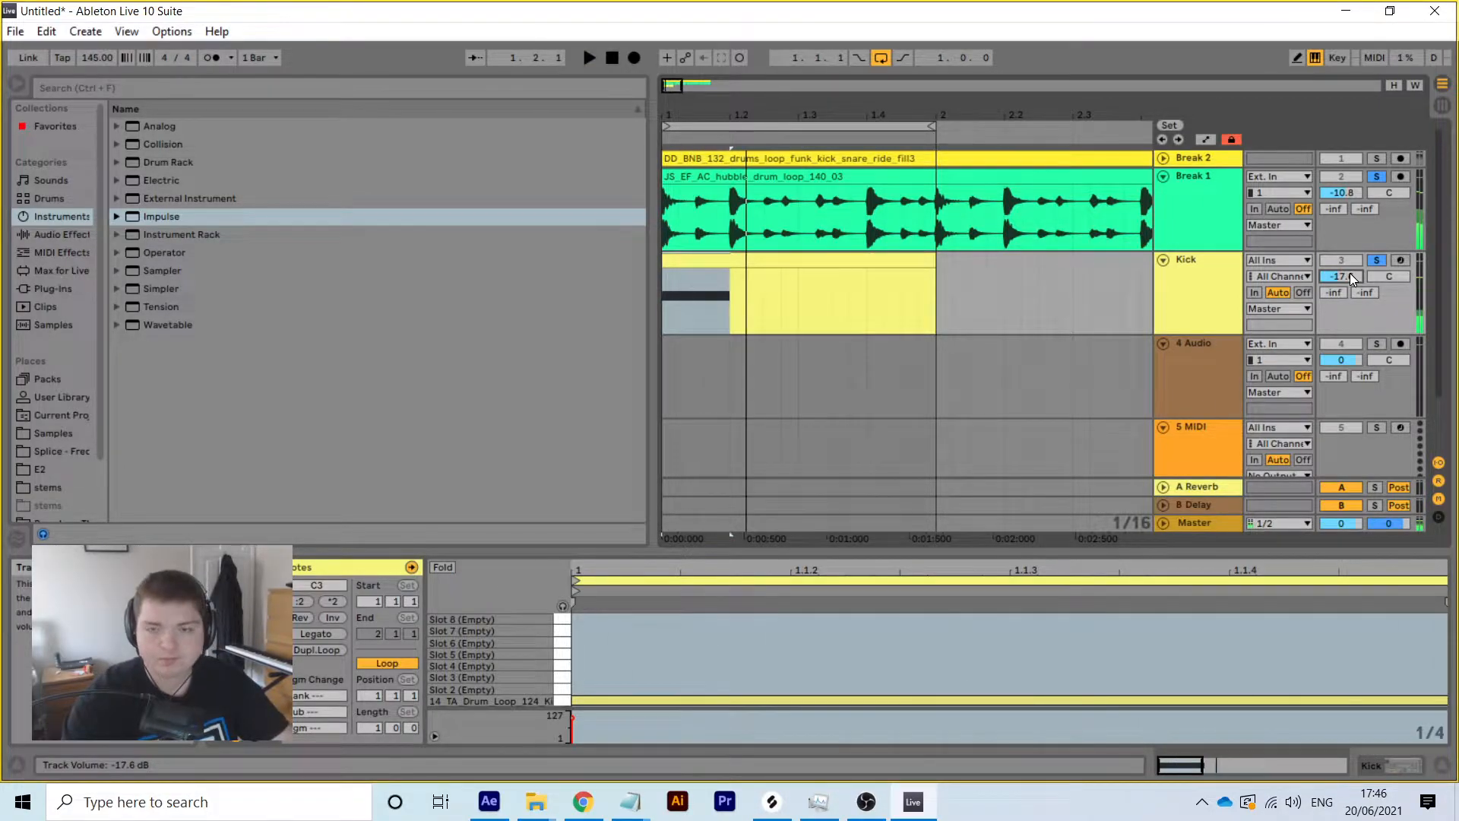
Set the Kick volume to -17.3 dB, comparing levels in the mixer
left_click(1442, 106)
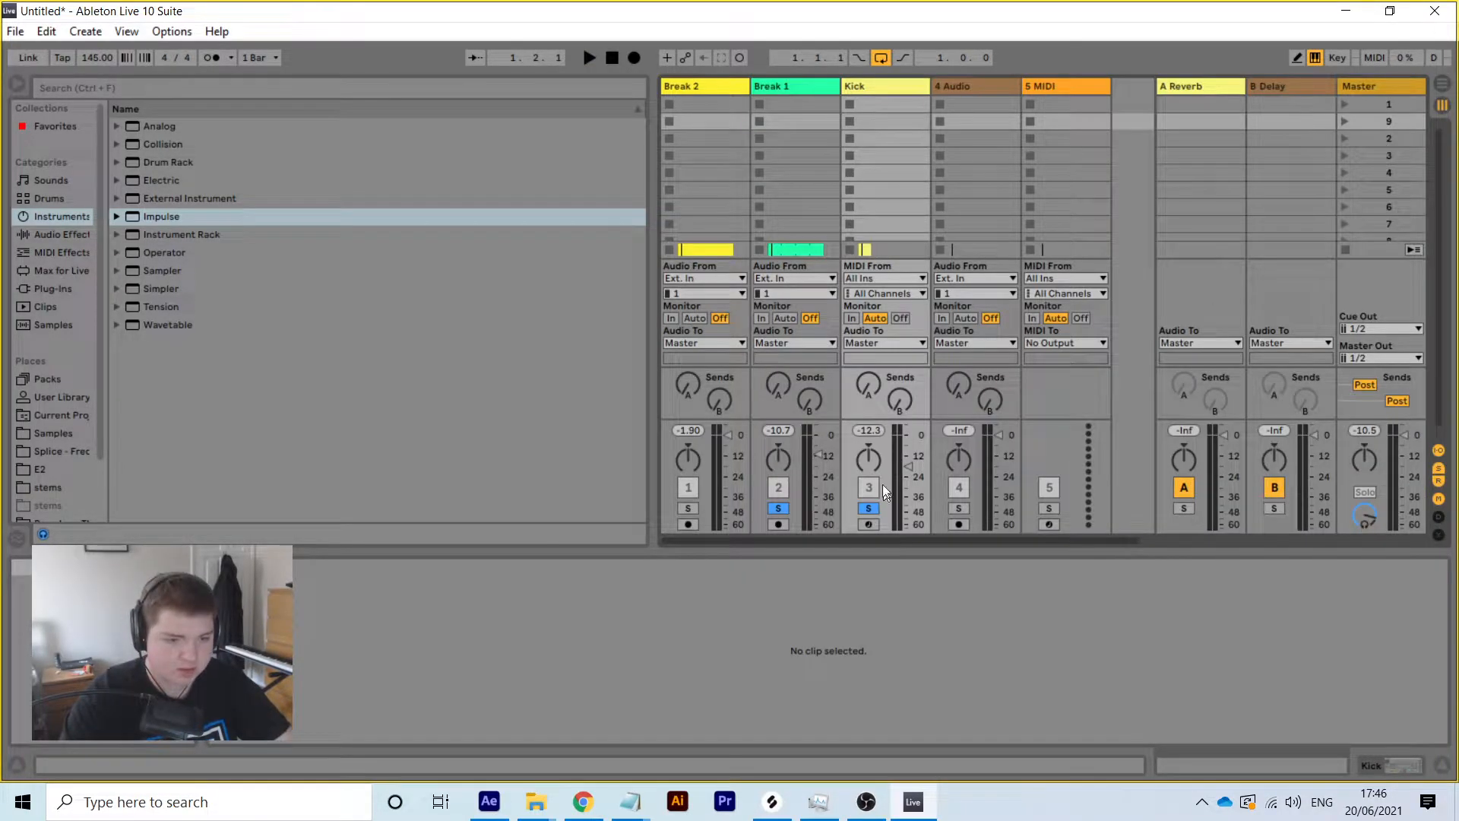
key("space")
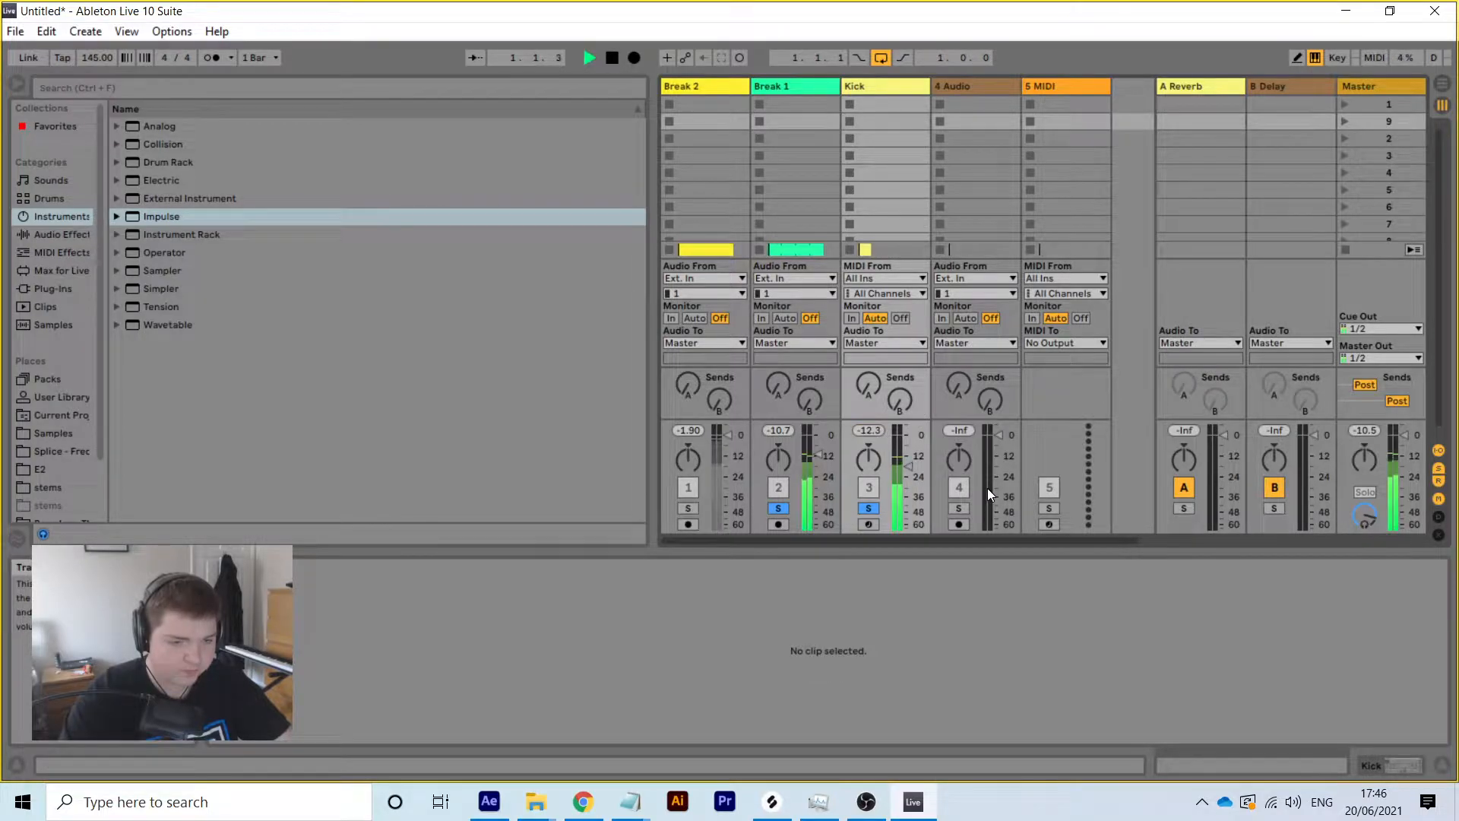
left_click(1442, 85)
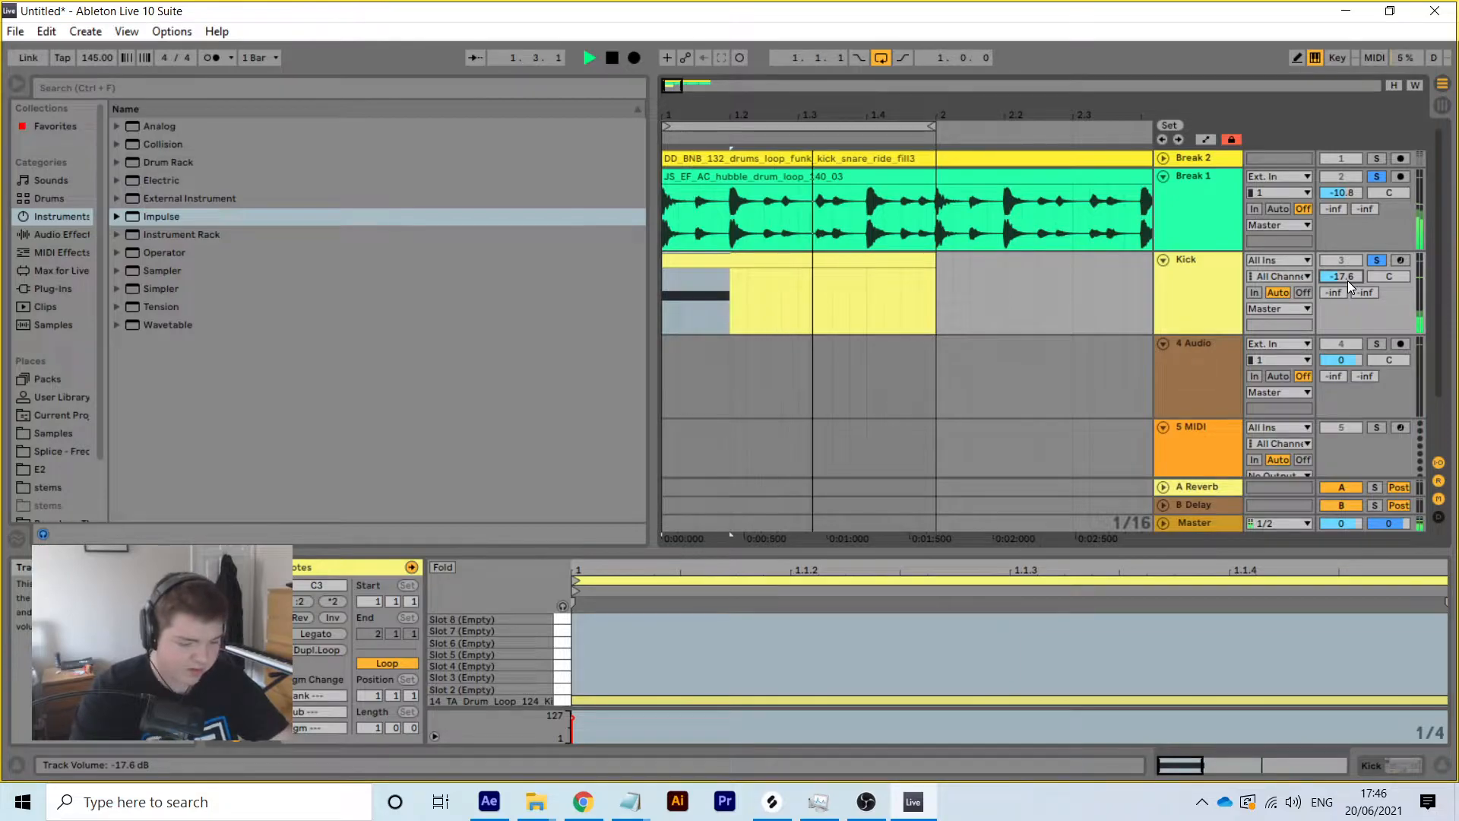
type("-17.3")
key("Return")
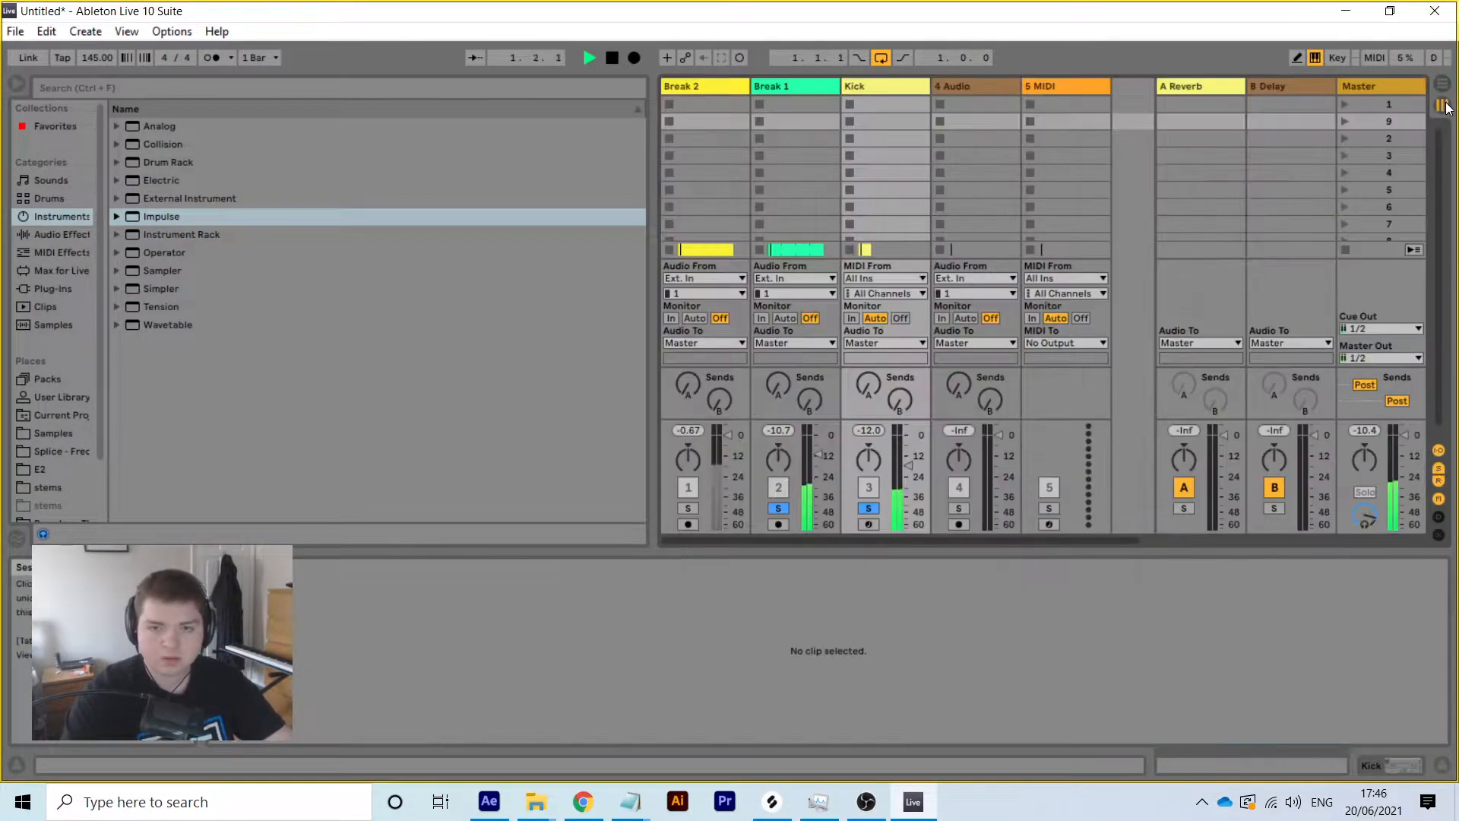
left_click(1437, 89)
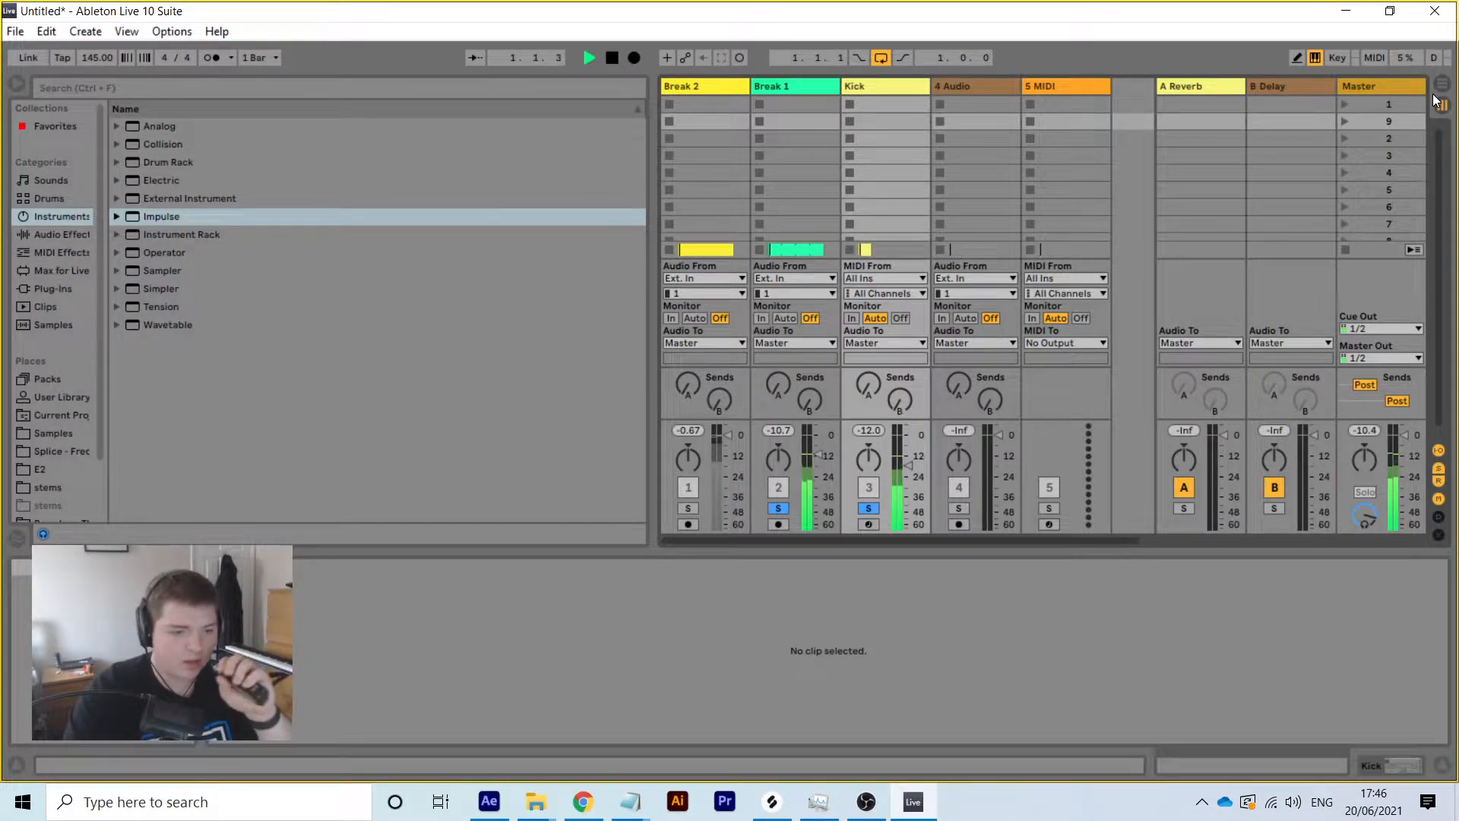
left_click(1440, 90)
left_click(1202, 198)
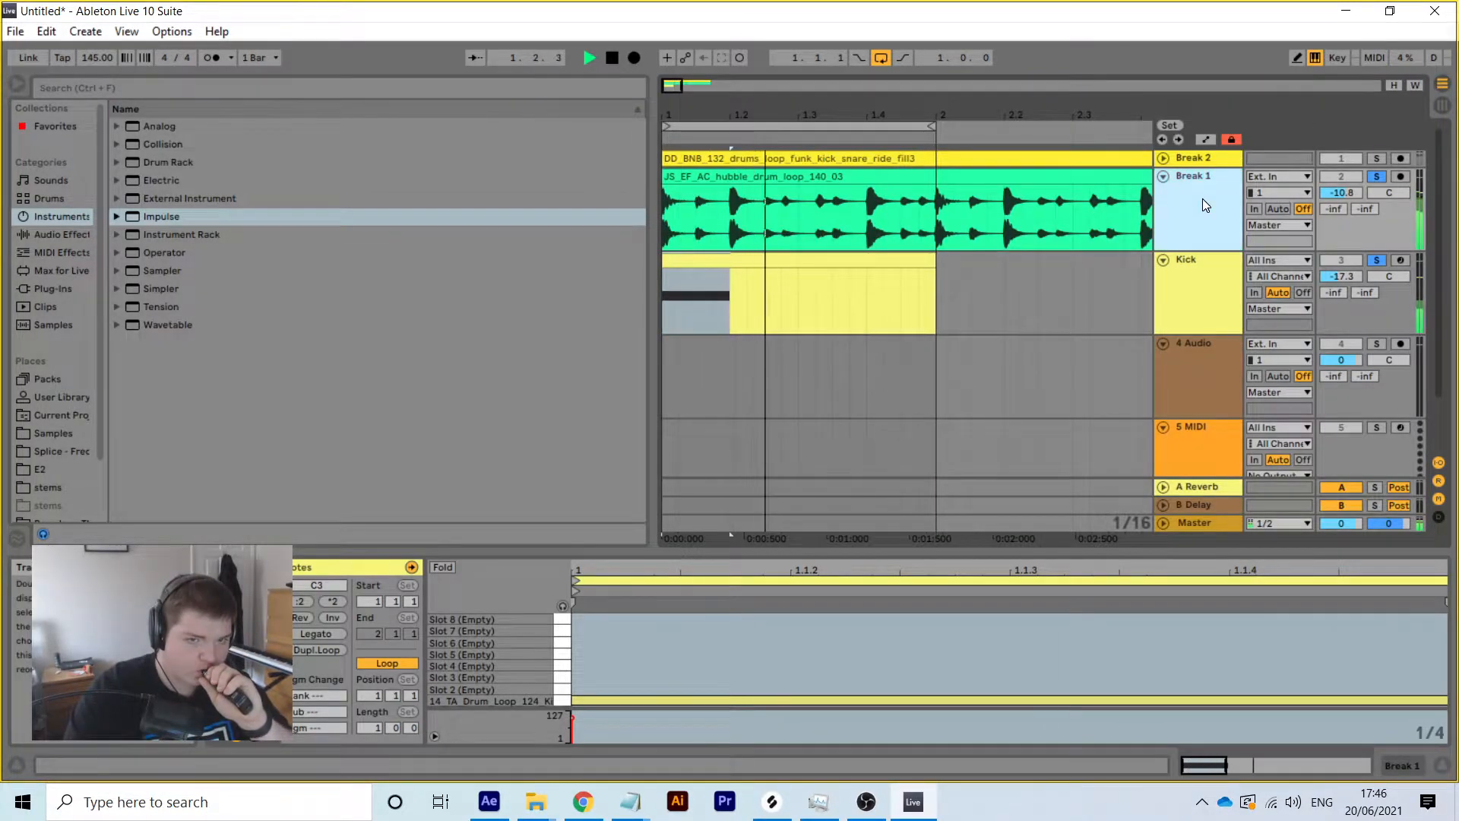
left_click(1403, 767)
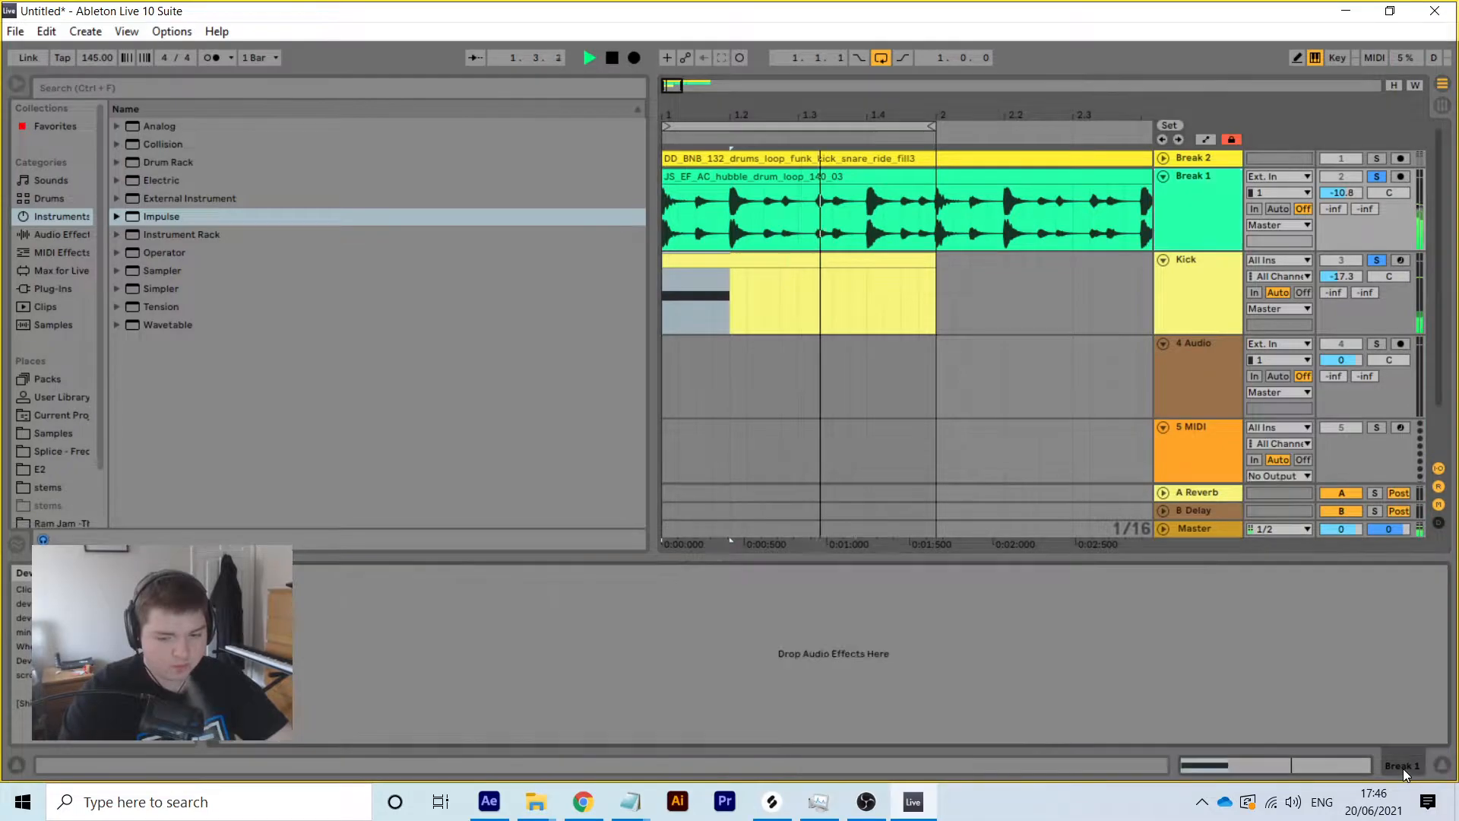
Load EQ Eight onto Break 1 and make its first band a low-cut filter
key("space")
left_click(1216, 208)
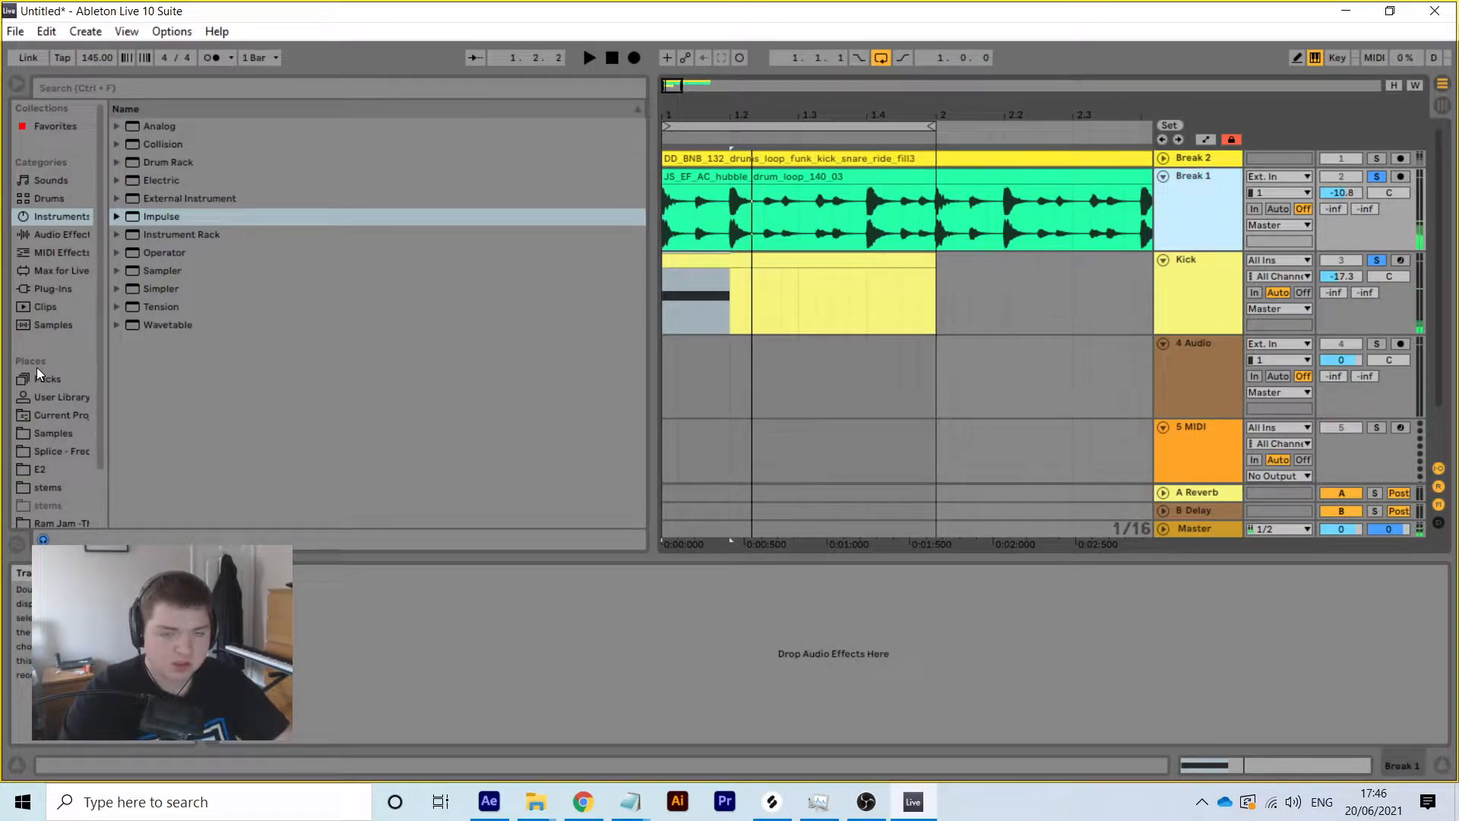
left_click(82, 237)
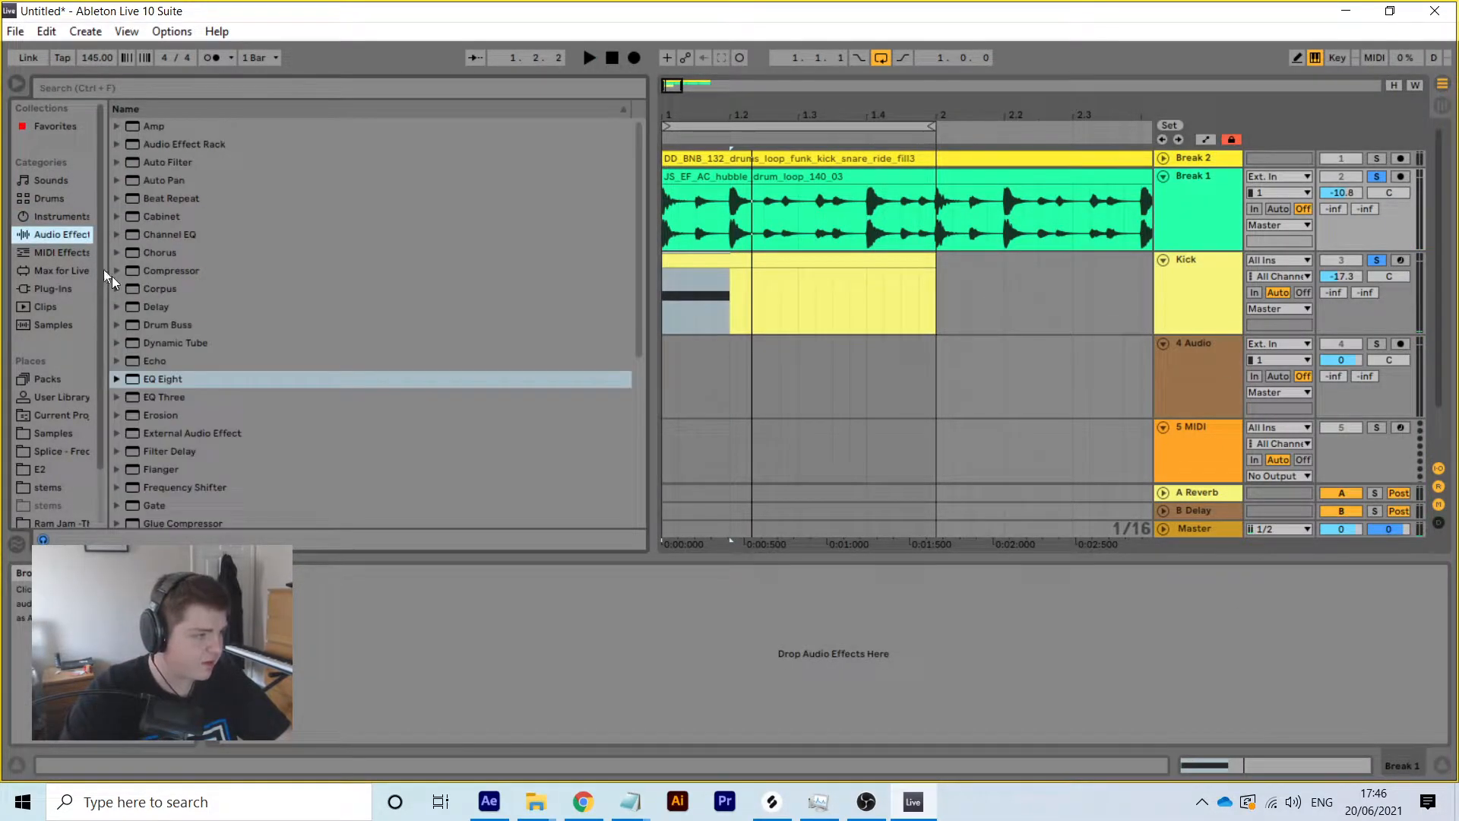
double_click(182, 380)
left_click(324, 645)
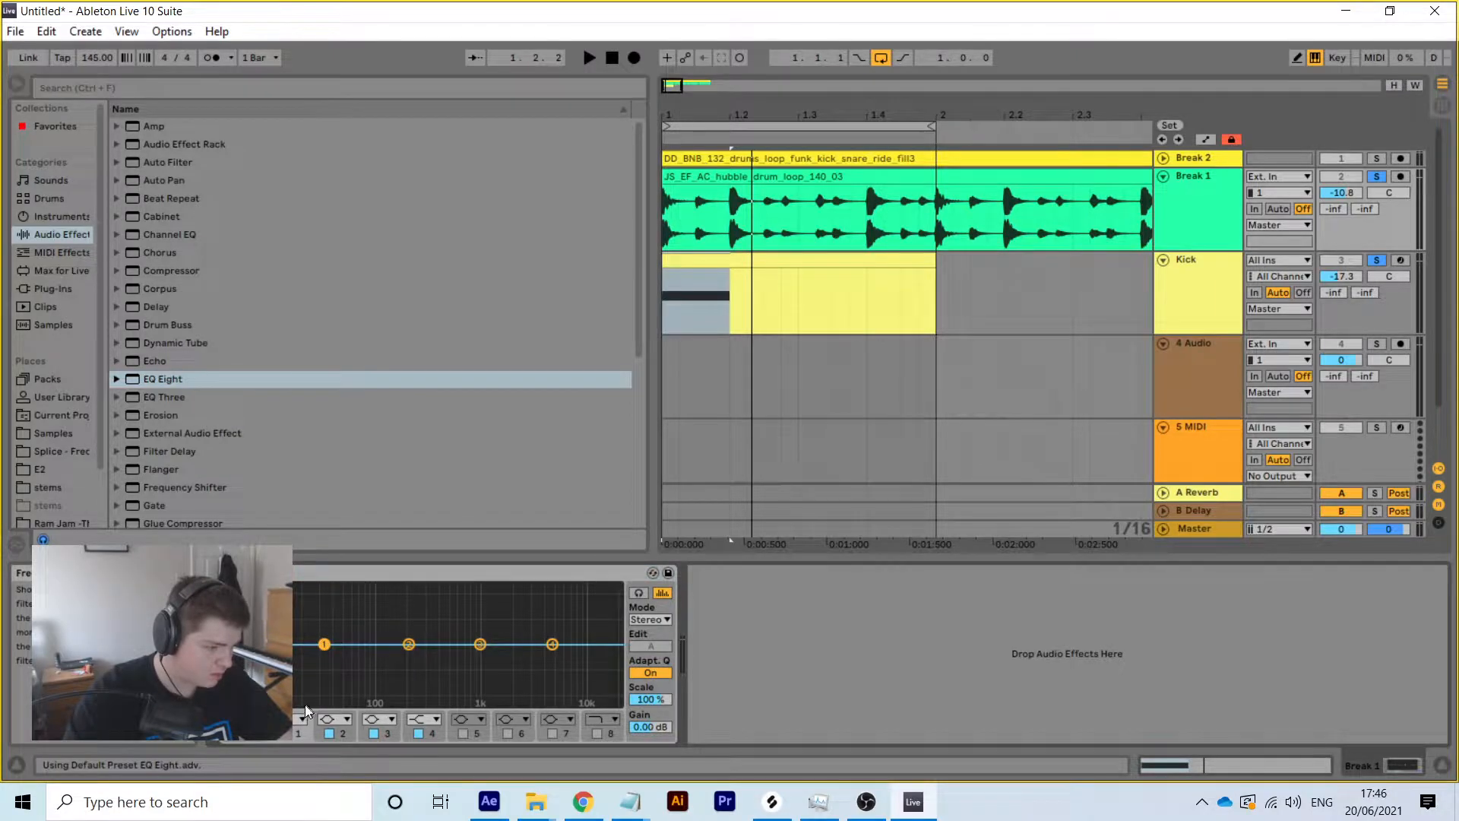
left_click(302, 718)
left_click(296, 618)
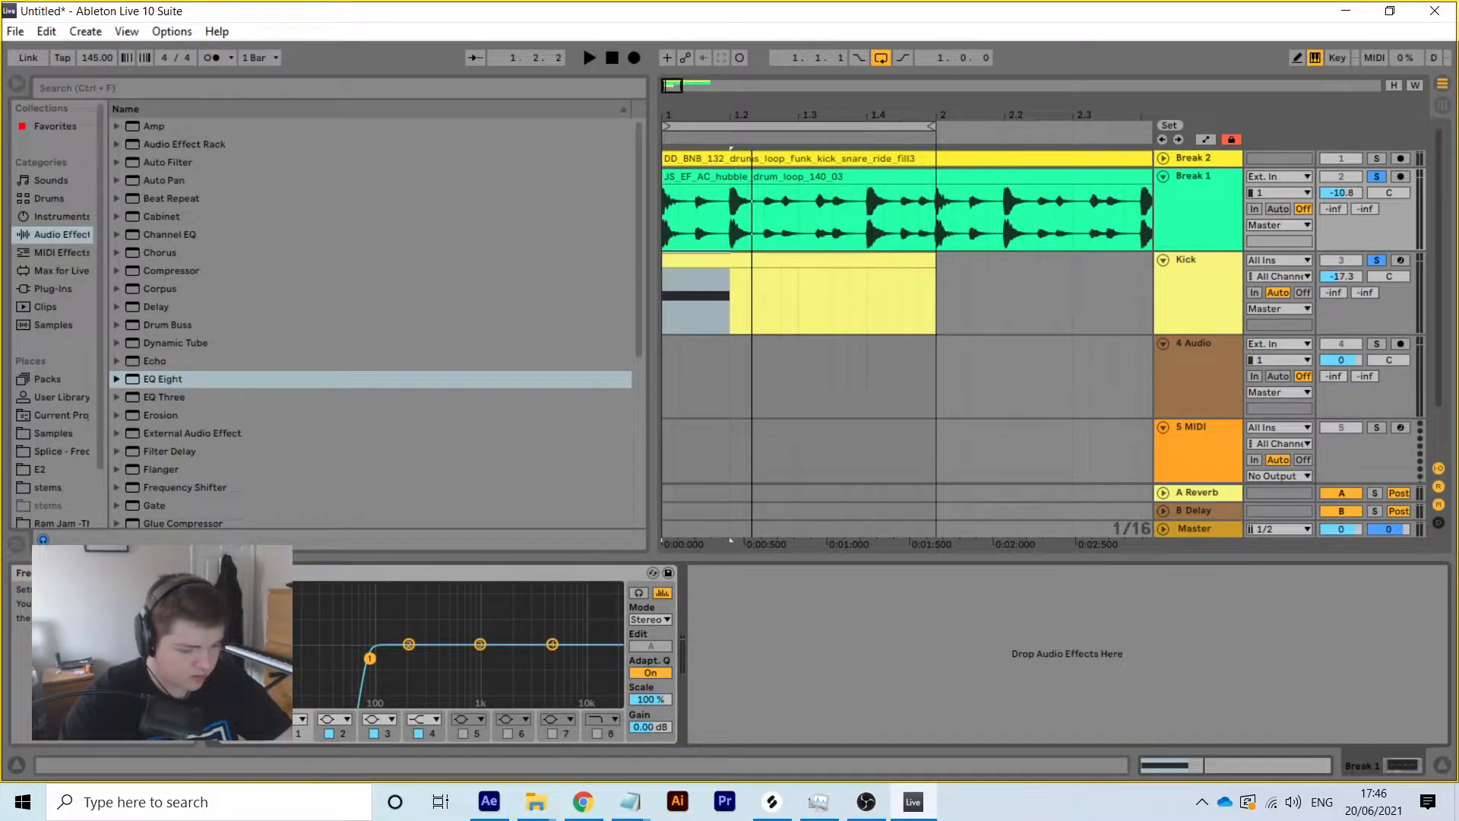
Audition Break 1 and trim its volume to -10.7 dB, then select Break 2
key("space")
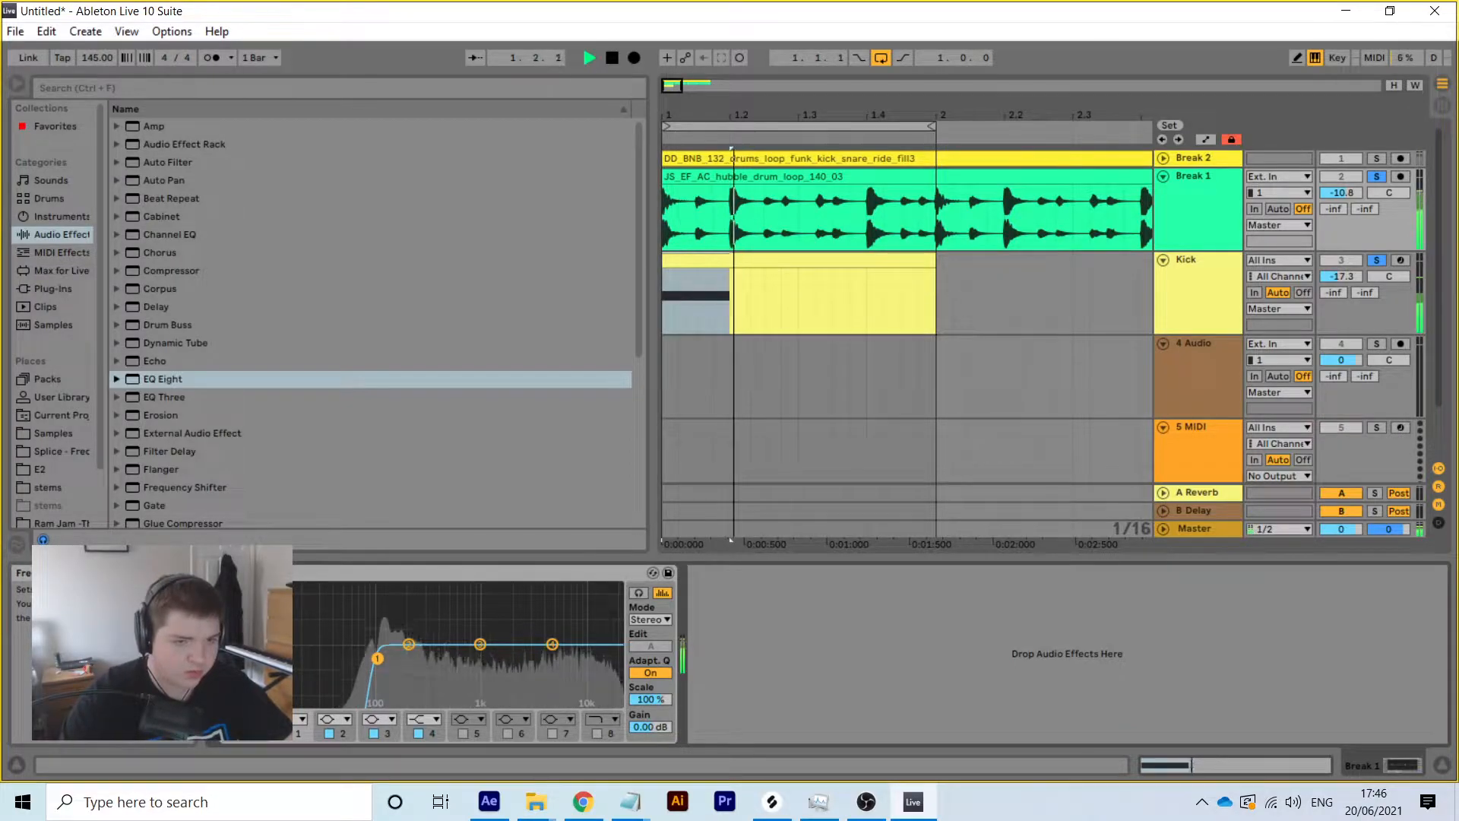
left_click(1162, 260)
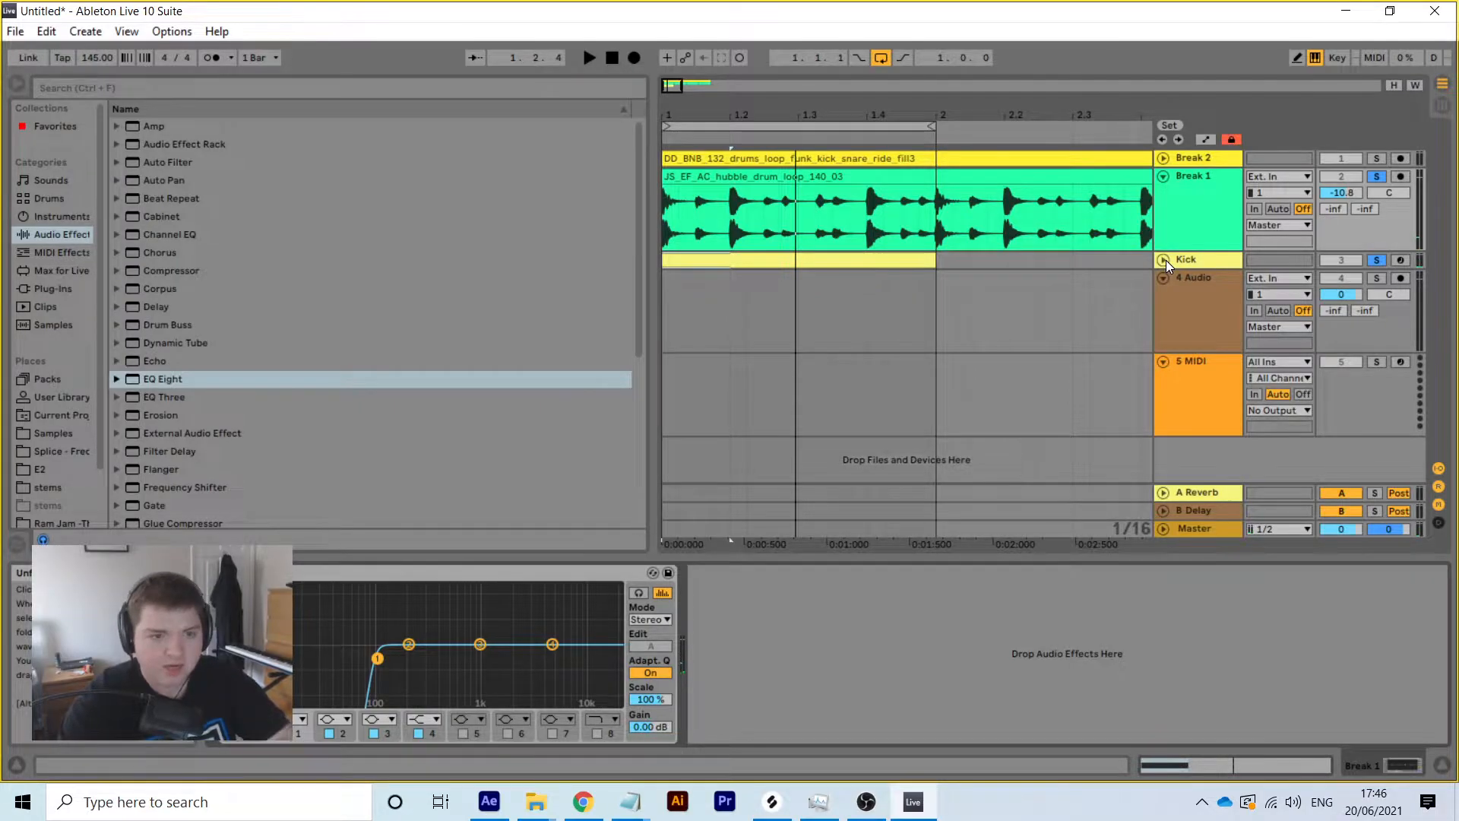
left_click(1162, 177)
left_click(1162, 177)
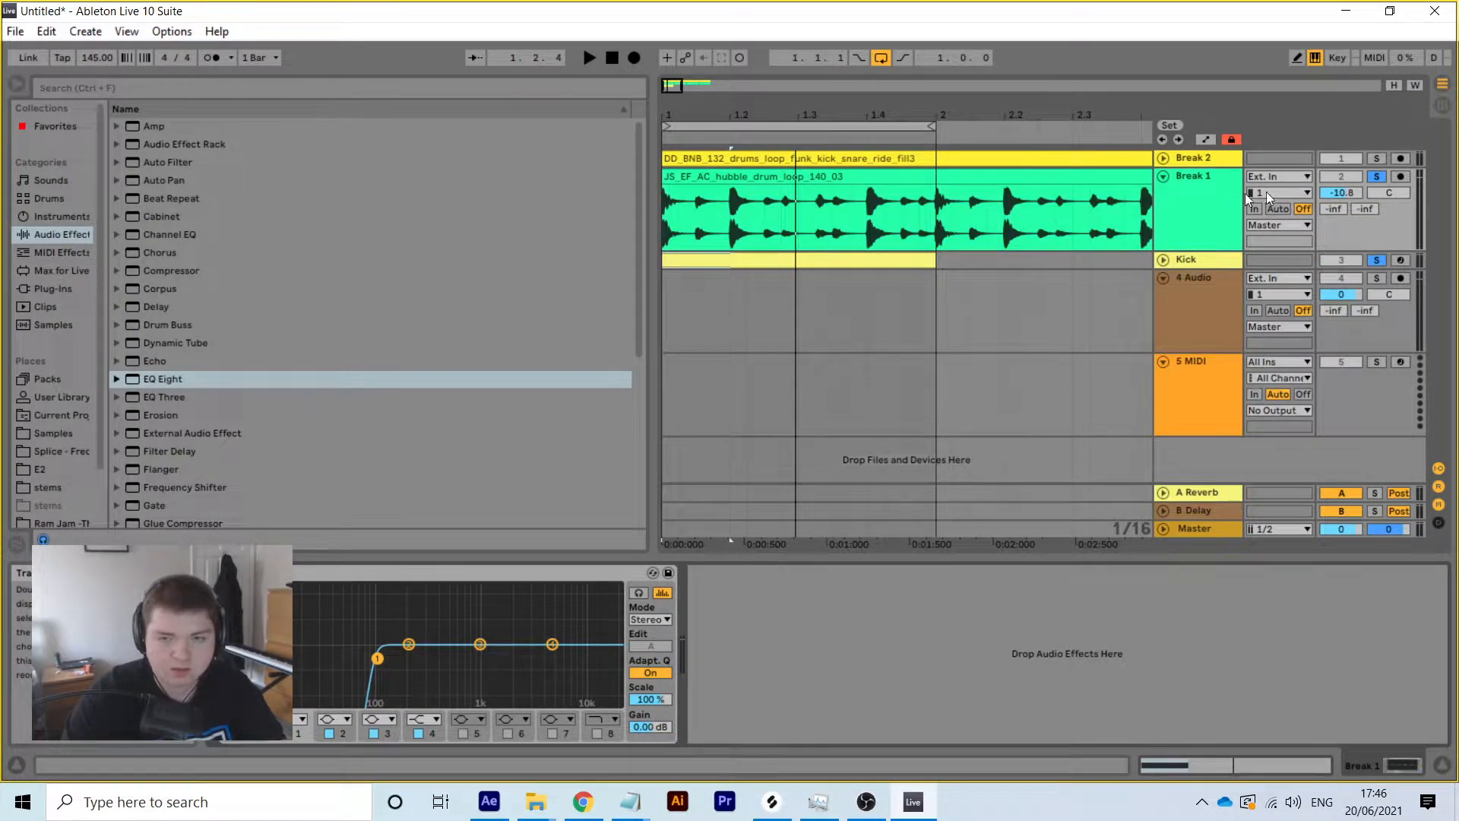
key("space")
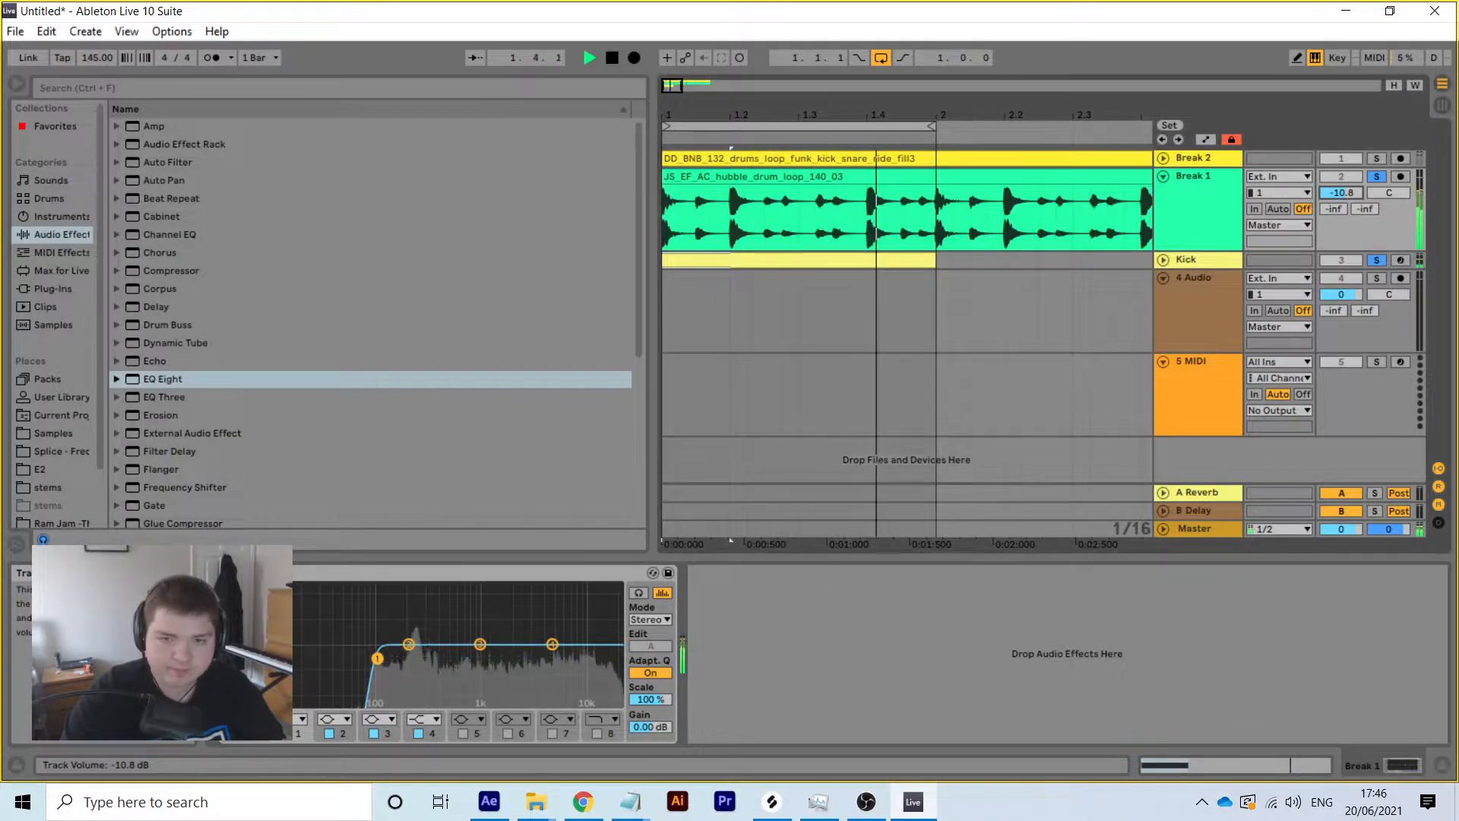
left_click_drag(1345, 195, 1344, 199)
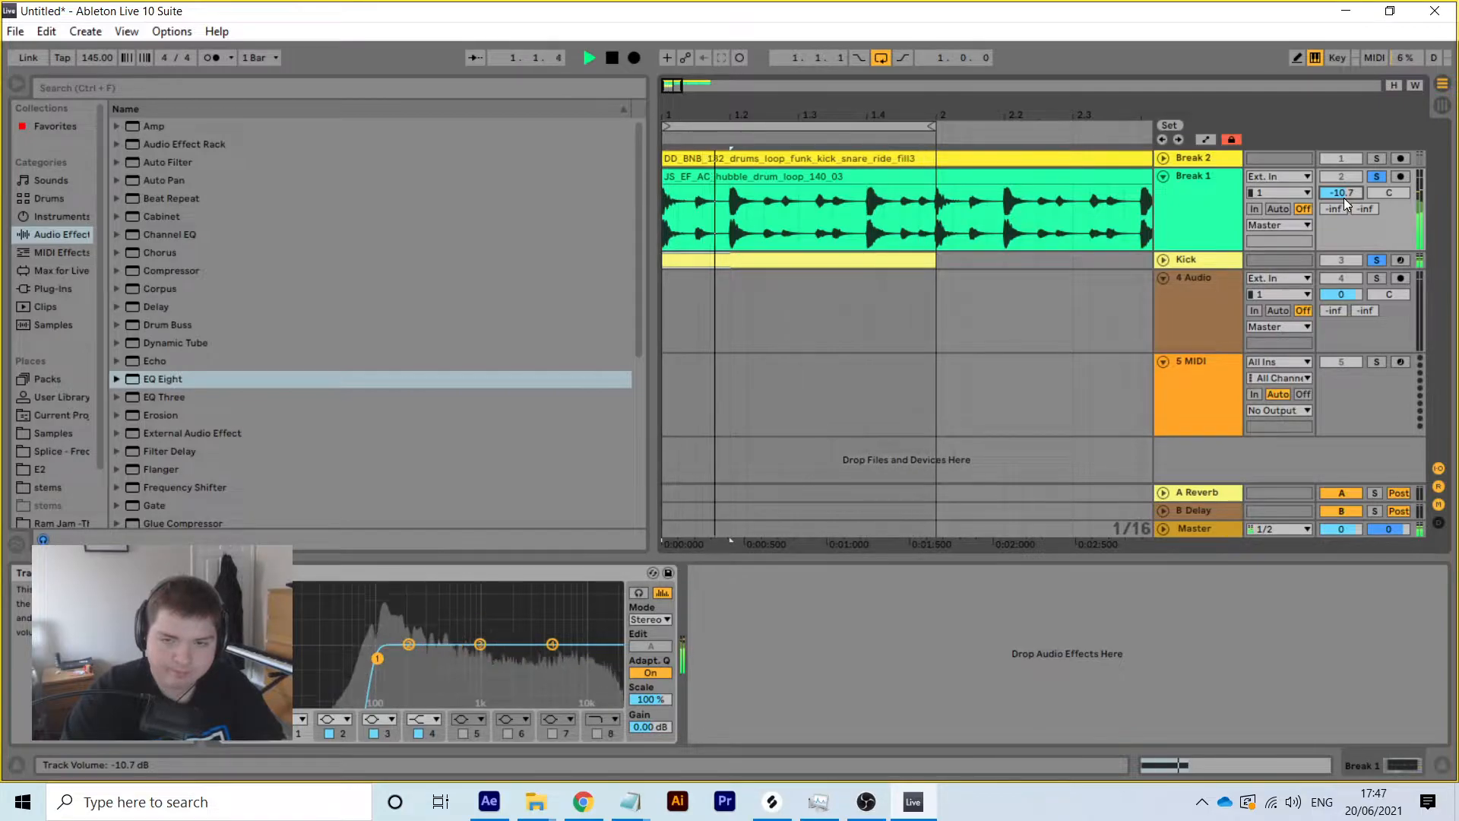
left_click(1433, 104)
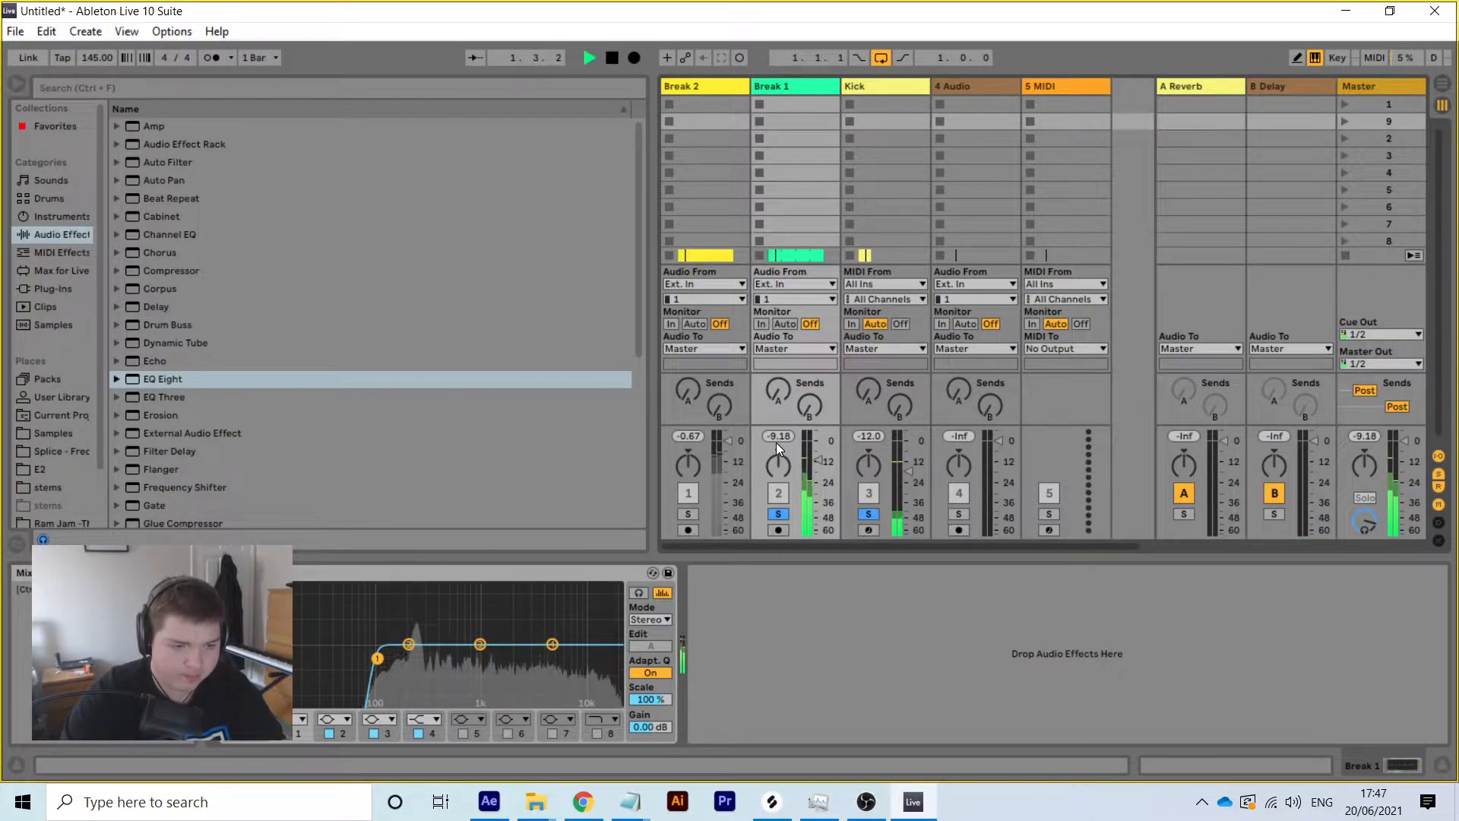
left_click(1442, 85)
key("space")
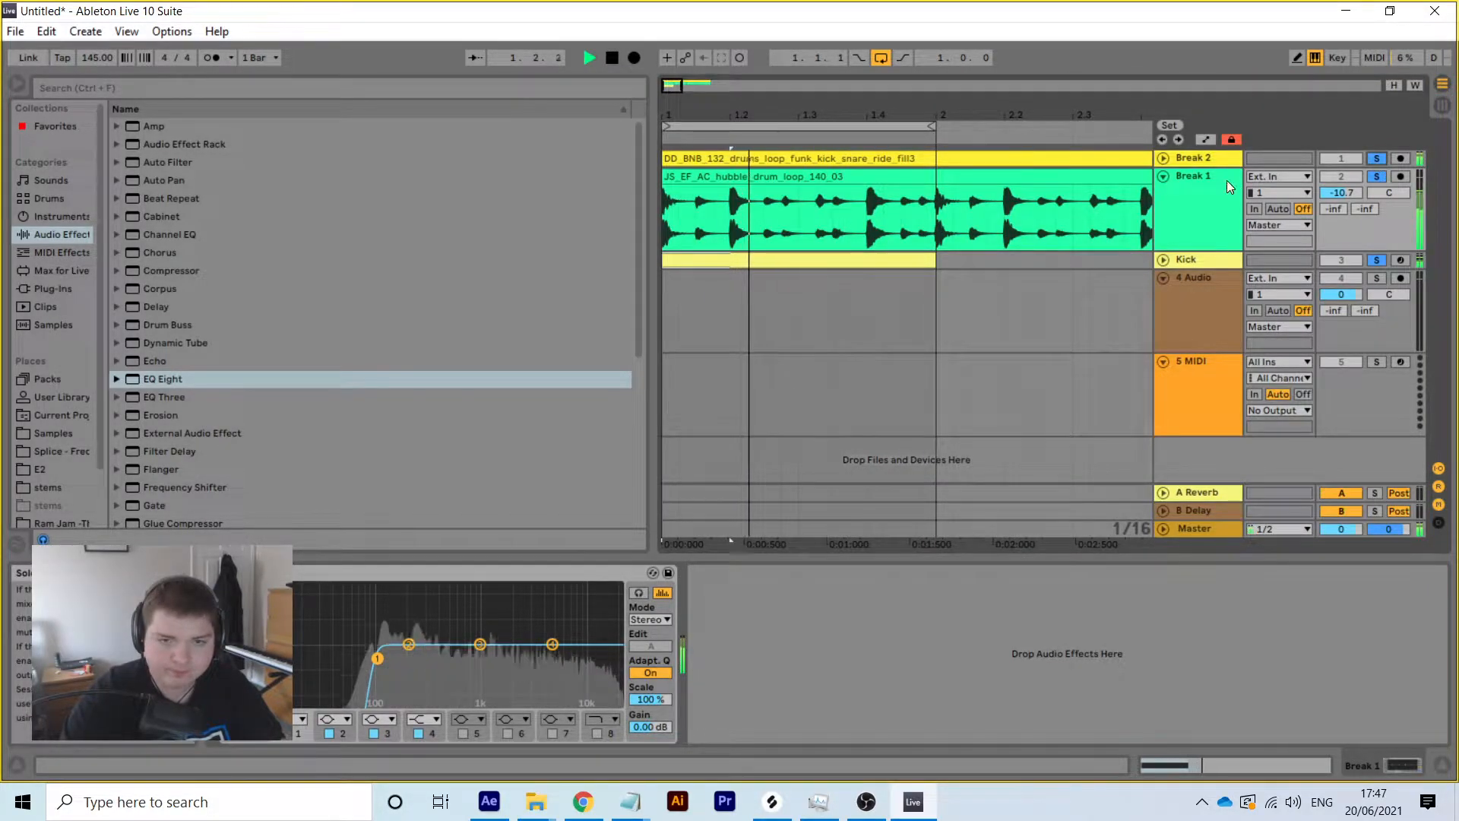
left_click(1162, 175)
left_click(1214, 158)
key("space")
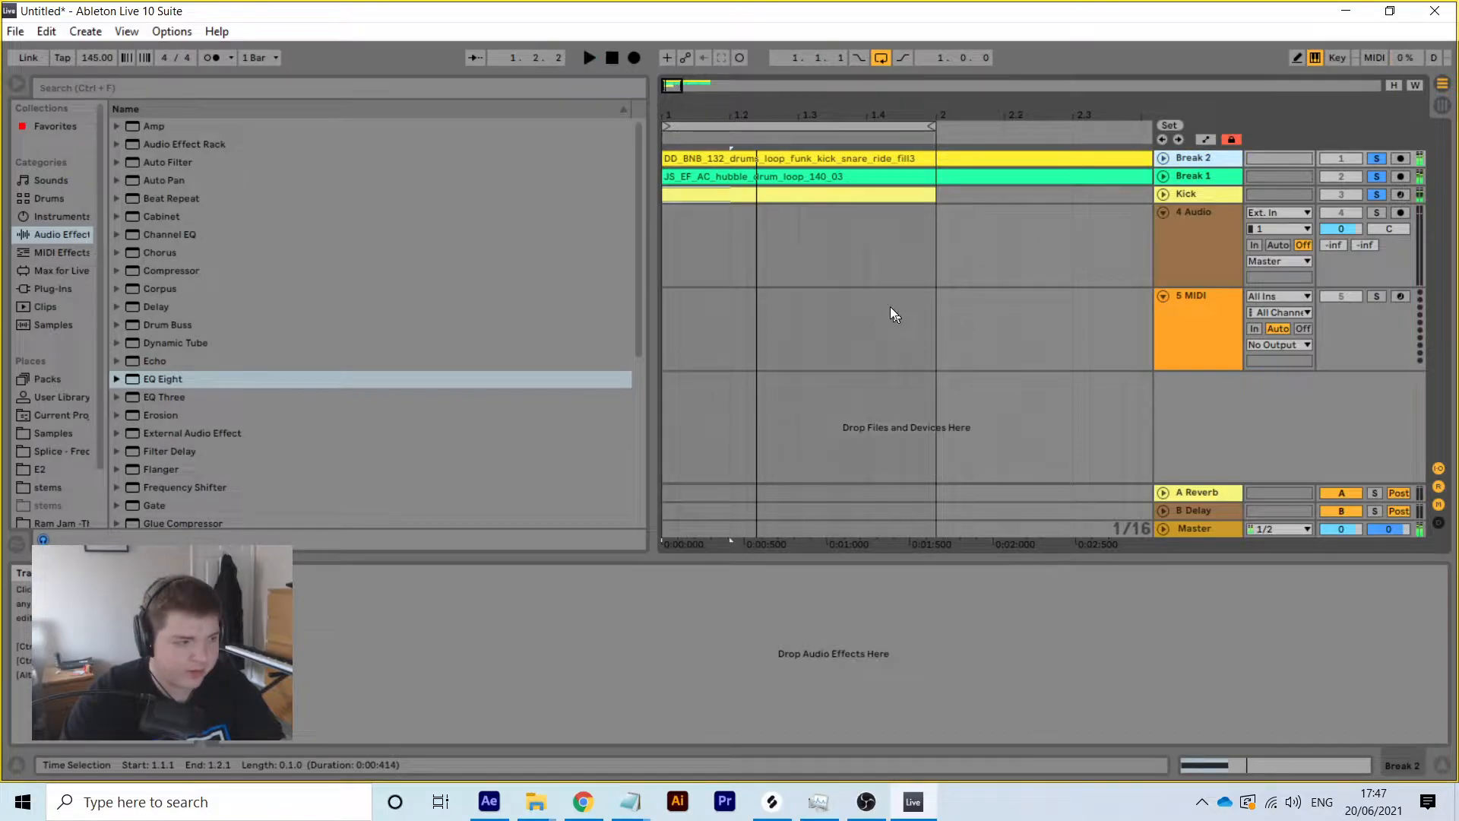
Load EQ Eight onto Break 2 and make band 1 a steep low cut
double_click(186, 380)
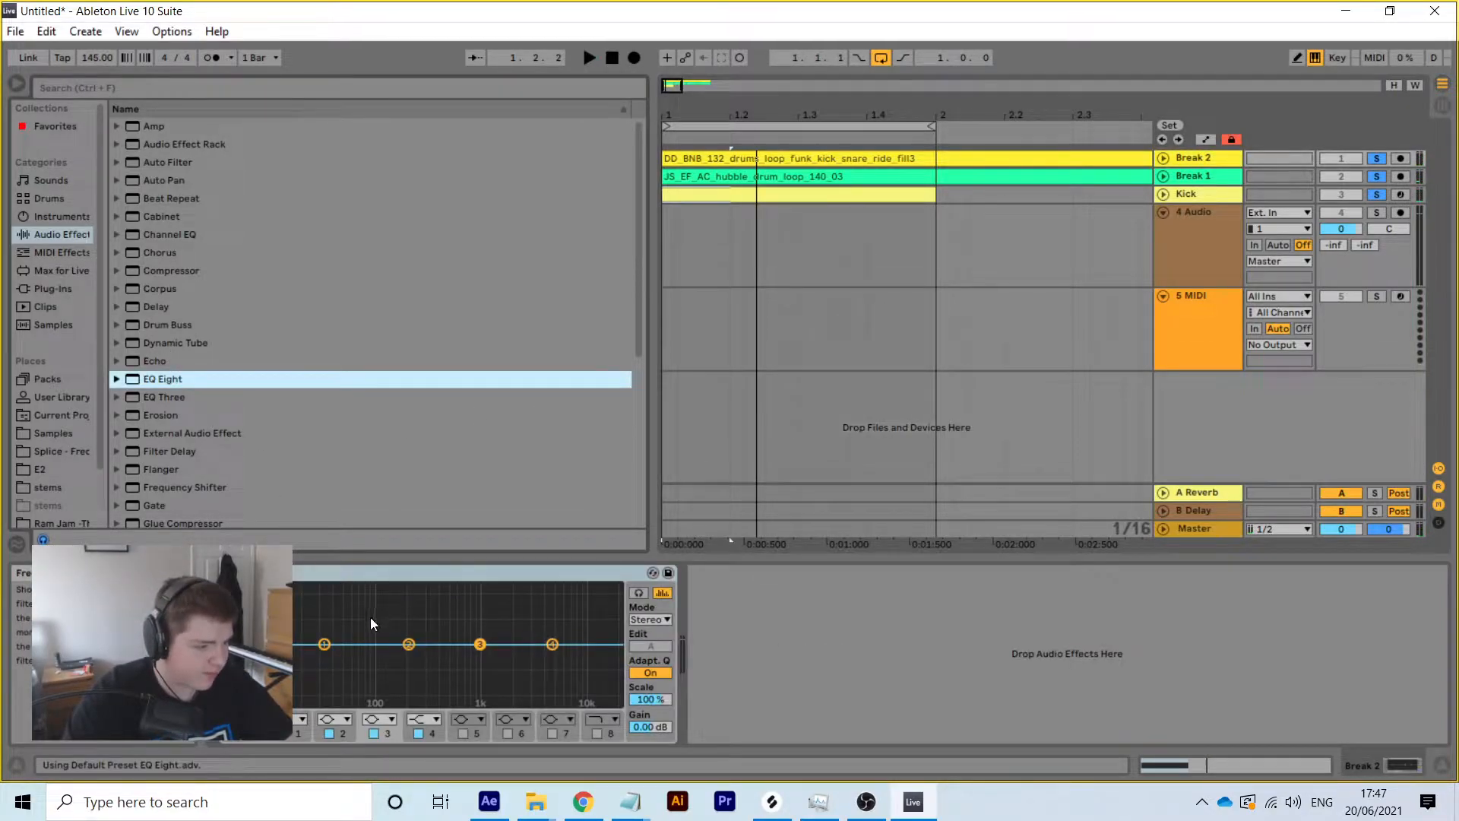
left_click(325, 645)
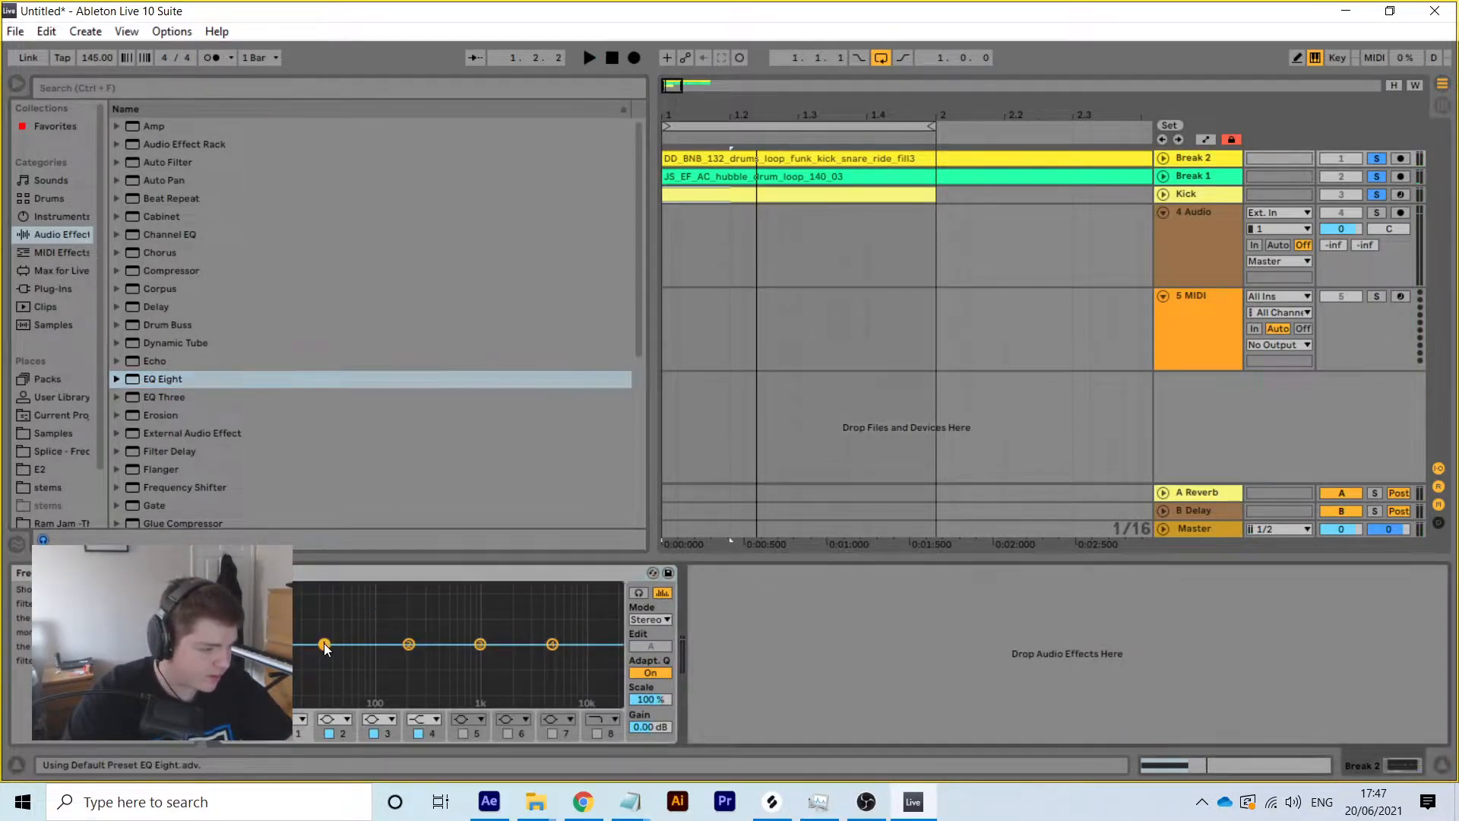
left_click(295, 608)
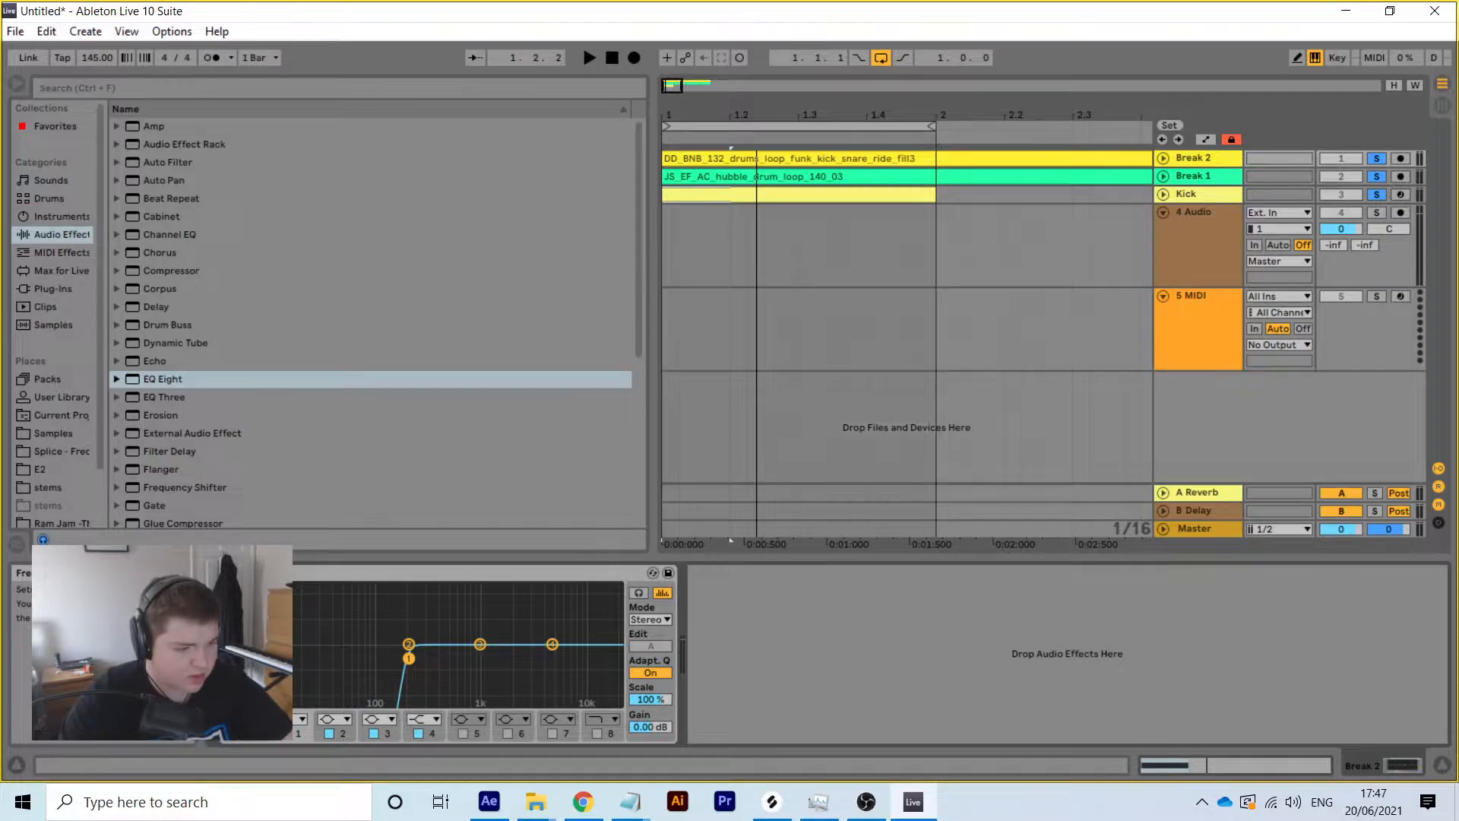
Play the set and turn Break 2's volume down to -10.5 dB
key("space")
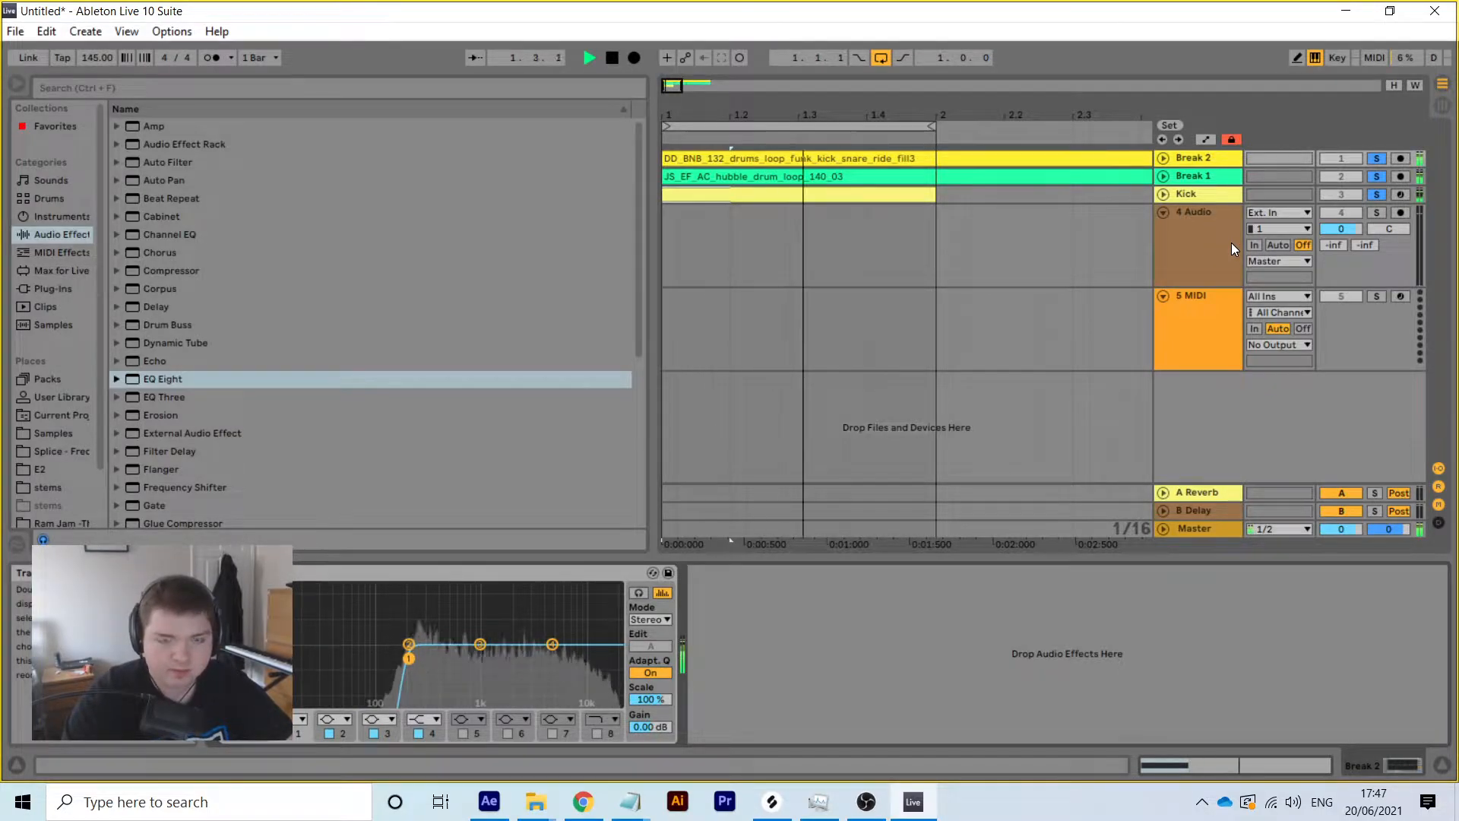
left_click(1163, 158)
left_click_drag(1336, 174, 1336, 214)
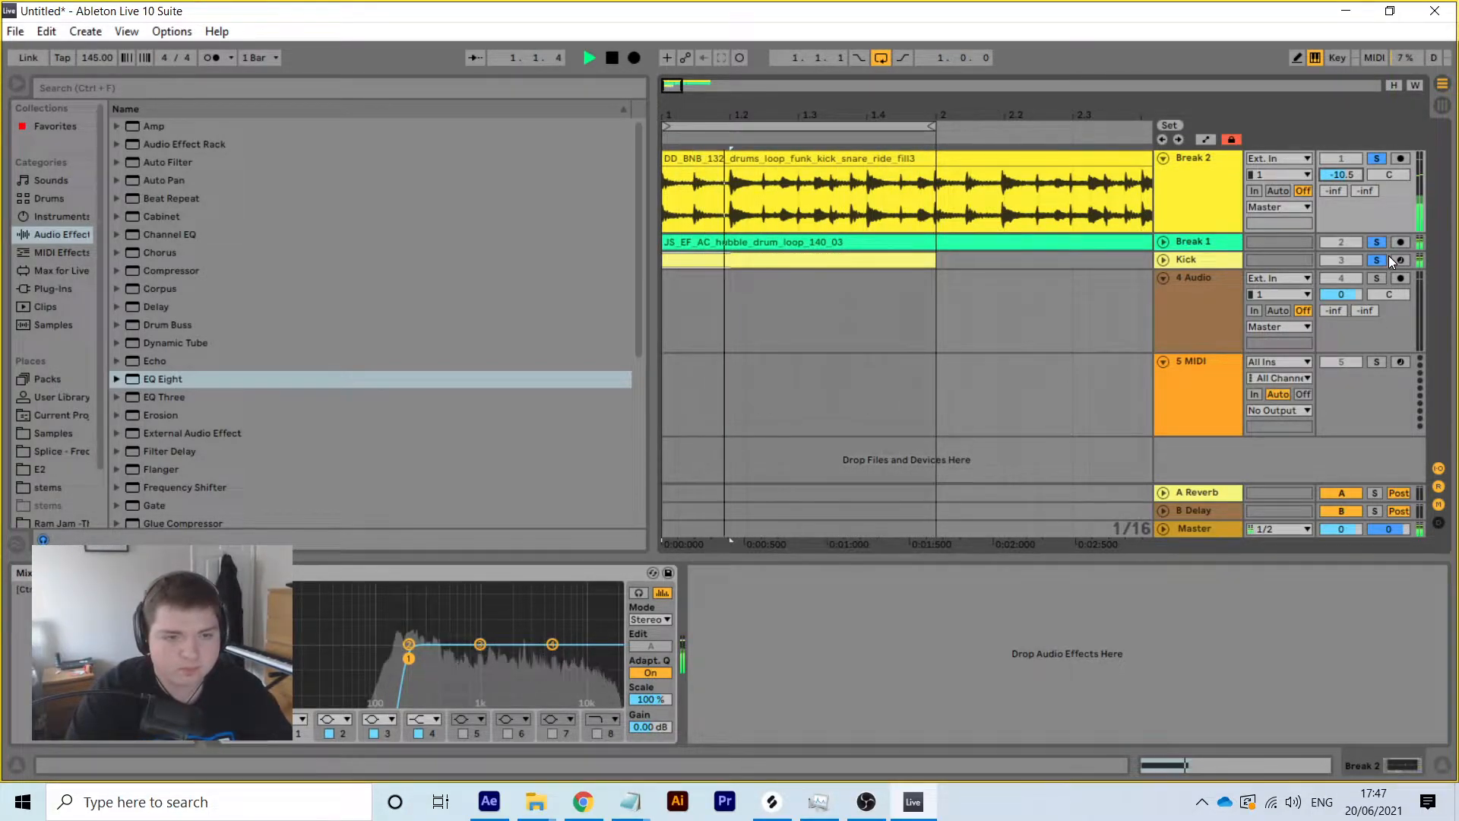
Clear solos, solo Kick and Break 1, and lower Break 1 to about -13 dB
key("space")
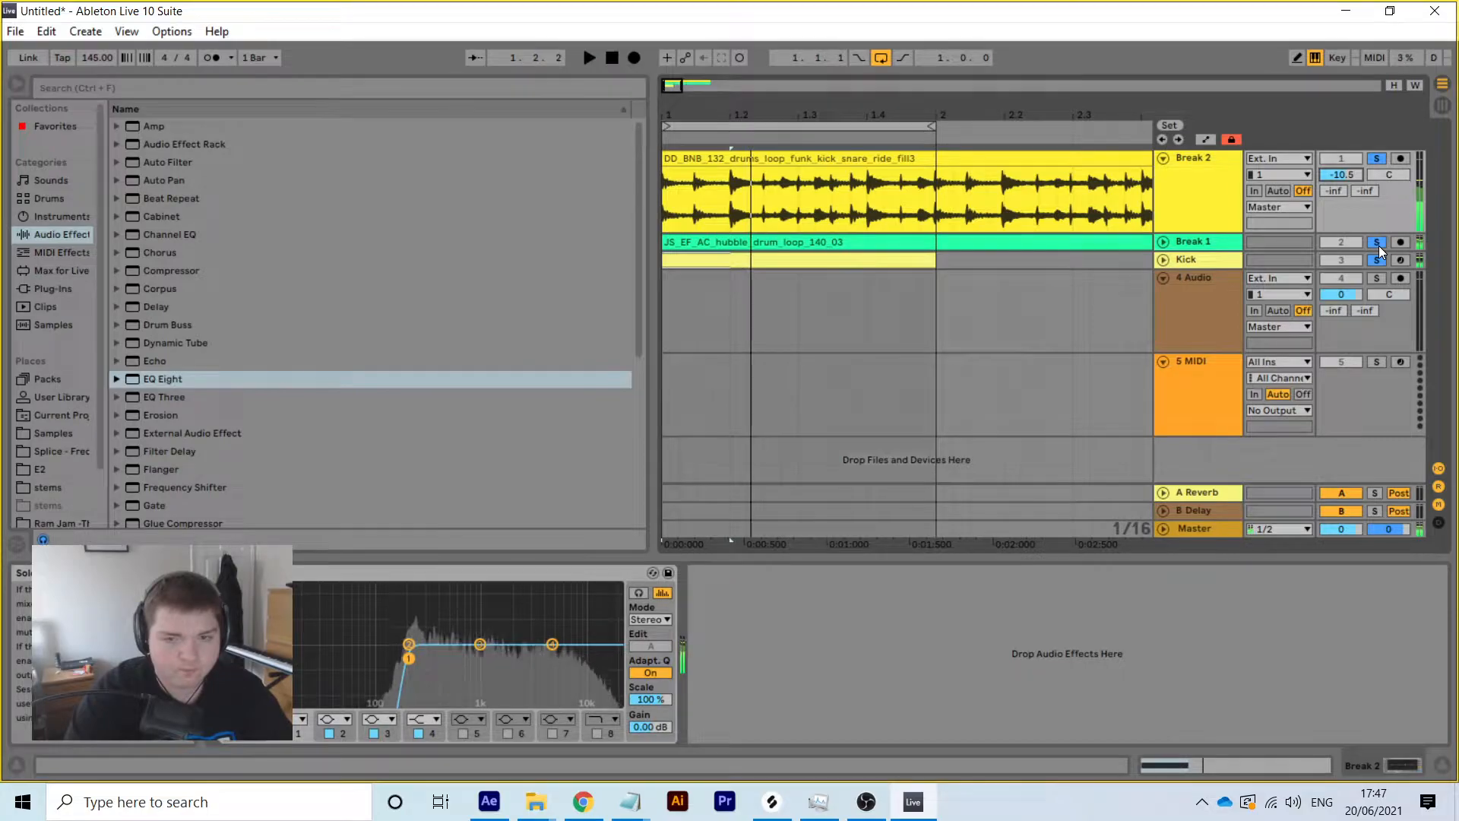
left_click(1379, 245)
left_click(1379, 264)
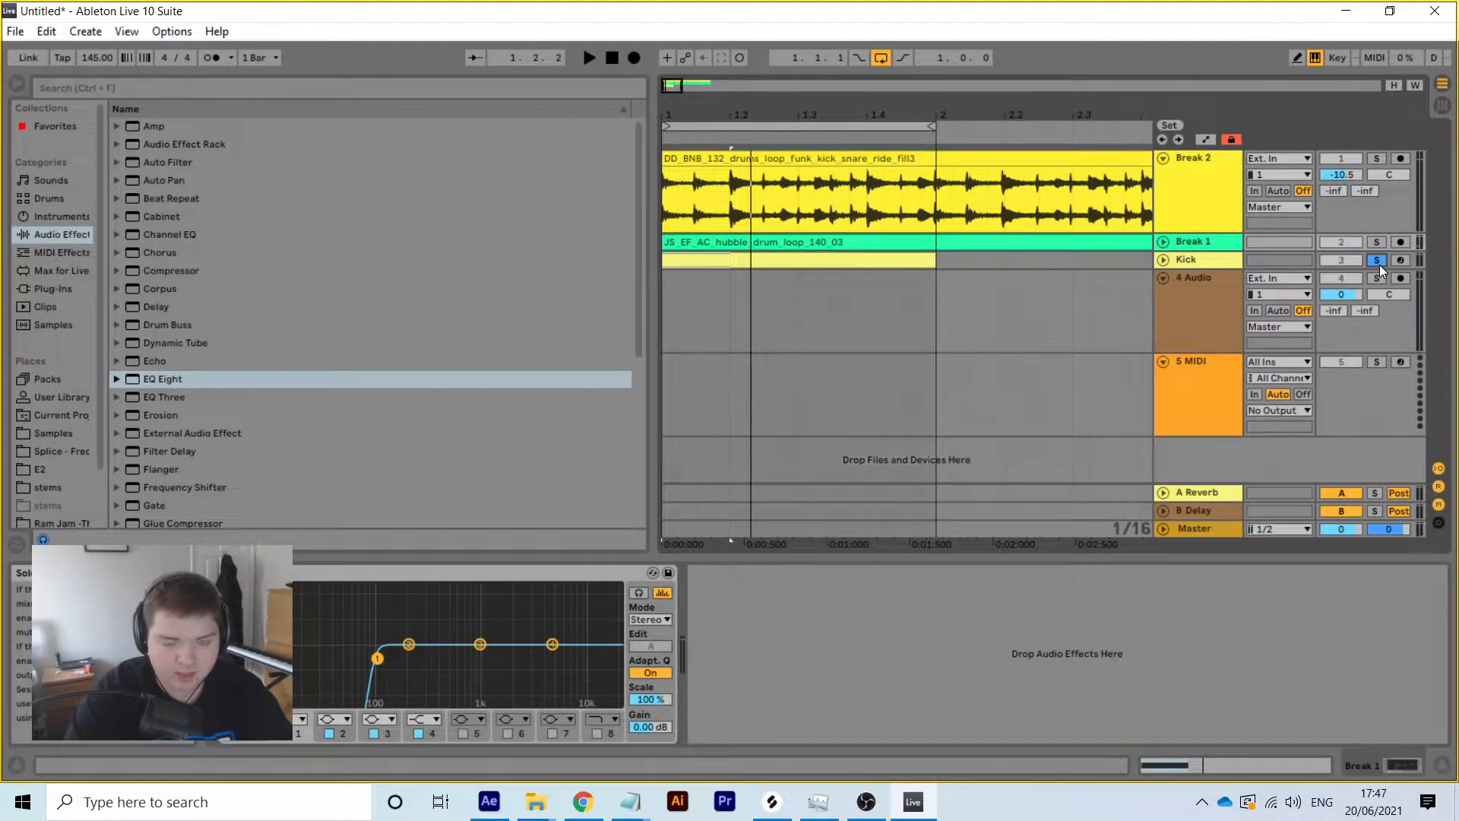
key("space")
left_click(1378, 242, "ctrl")
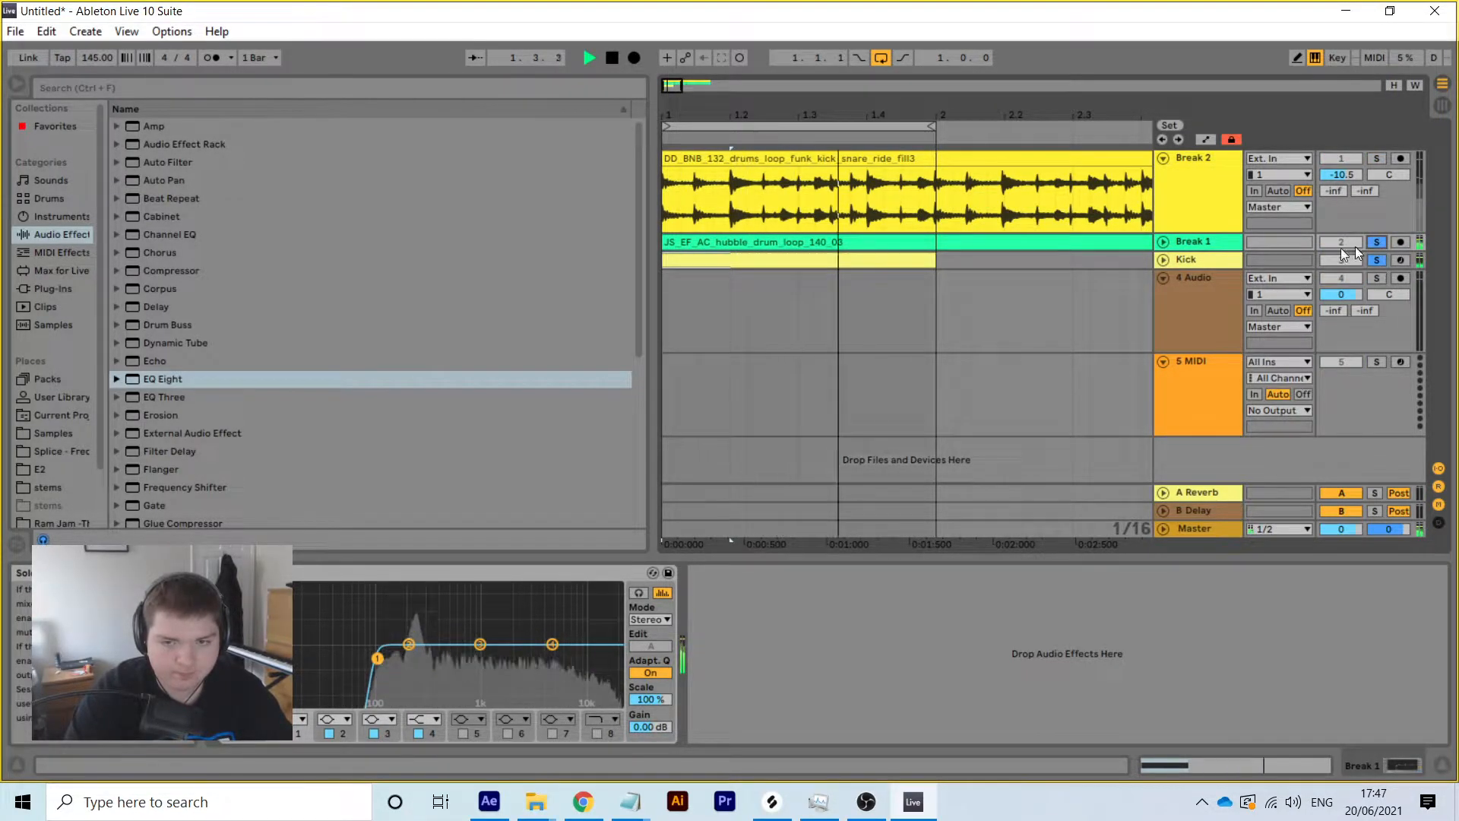
left_click(1163, 242)
left_click_drag(1344, 261, 1345, 273)
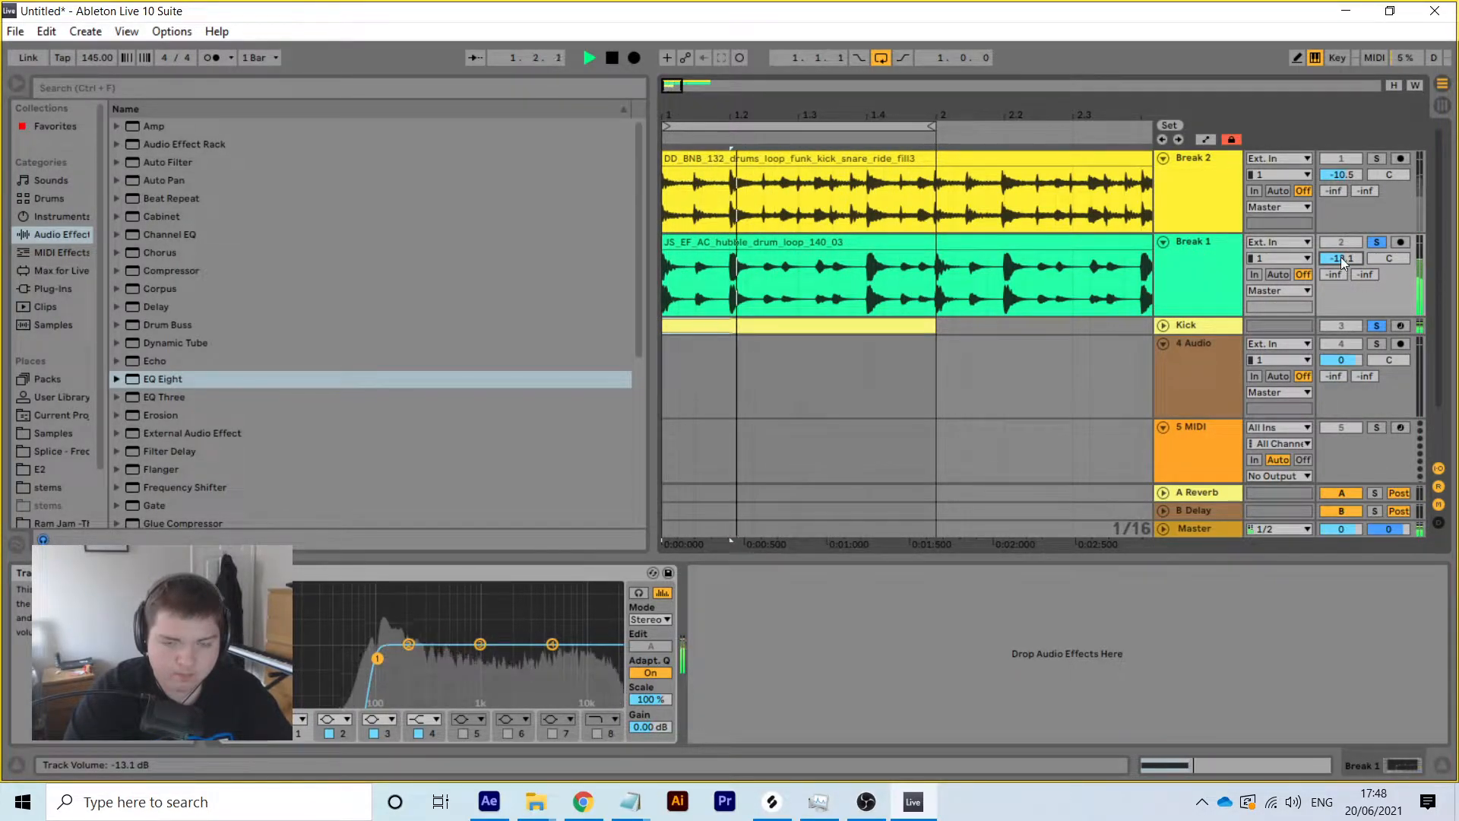
left_click(1163, 242)
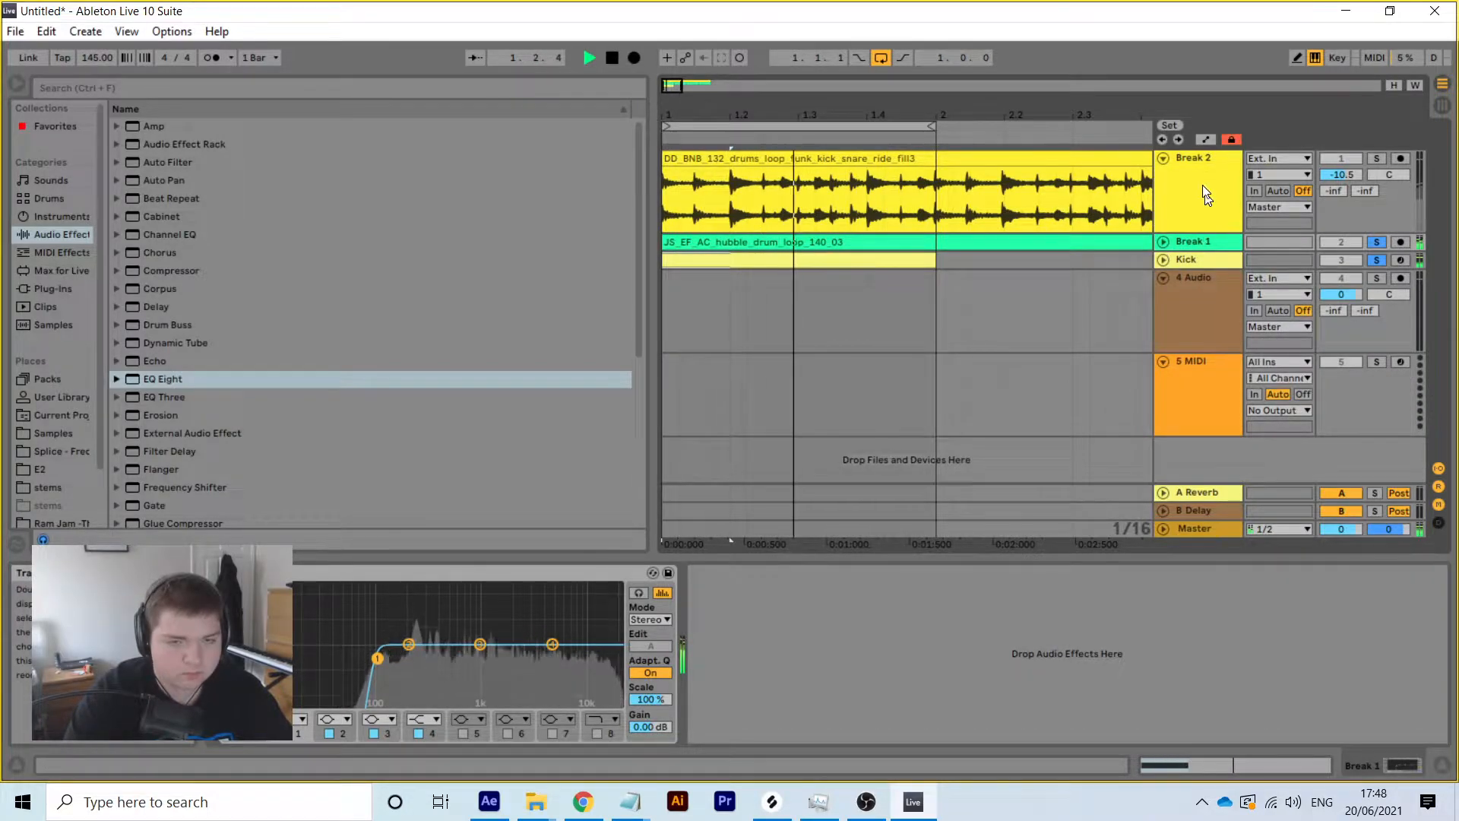
Solo Break 2 and lower its volume to -16.1 dB, then audition Break 1 alone
left_click(1378, 158)
left_click_drag(1341, 174, 1341, 183)
key("space")
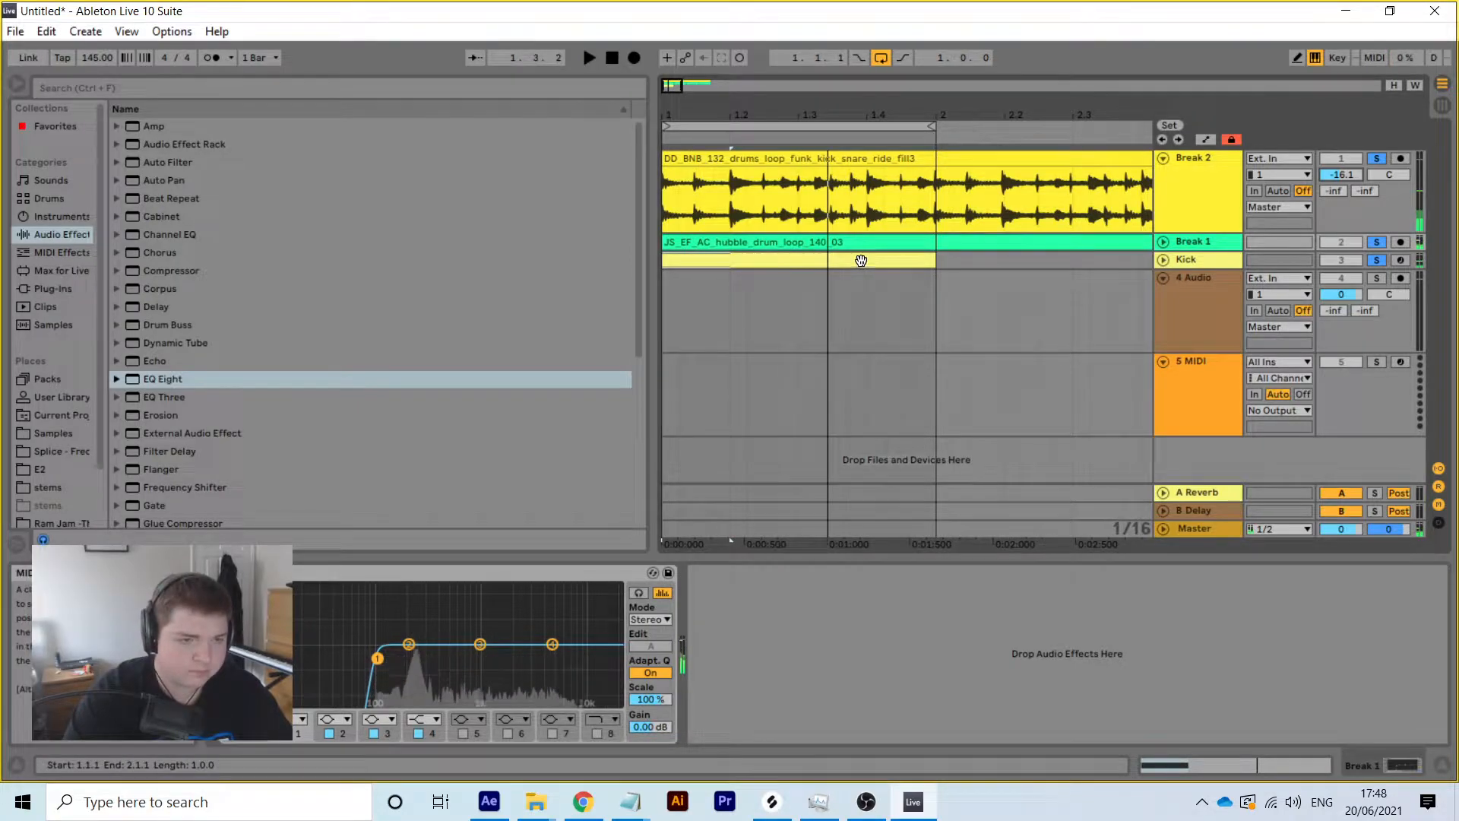
left_click(934, 259)
left_click(1377, 158)
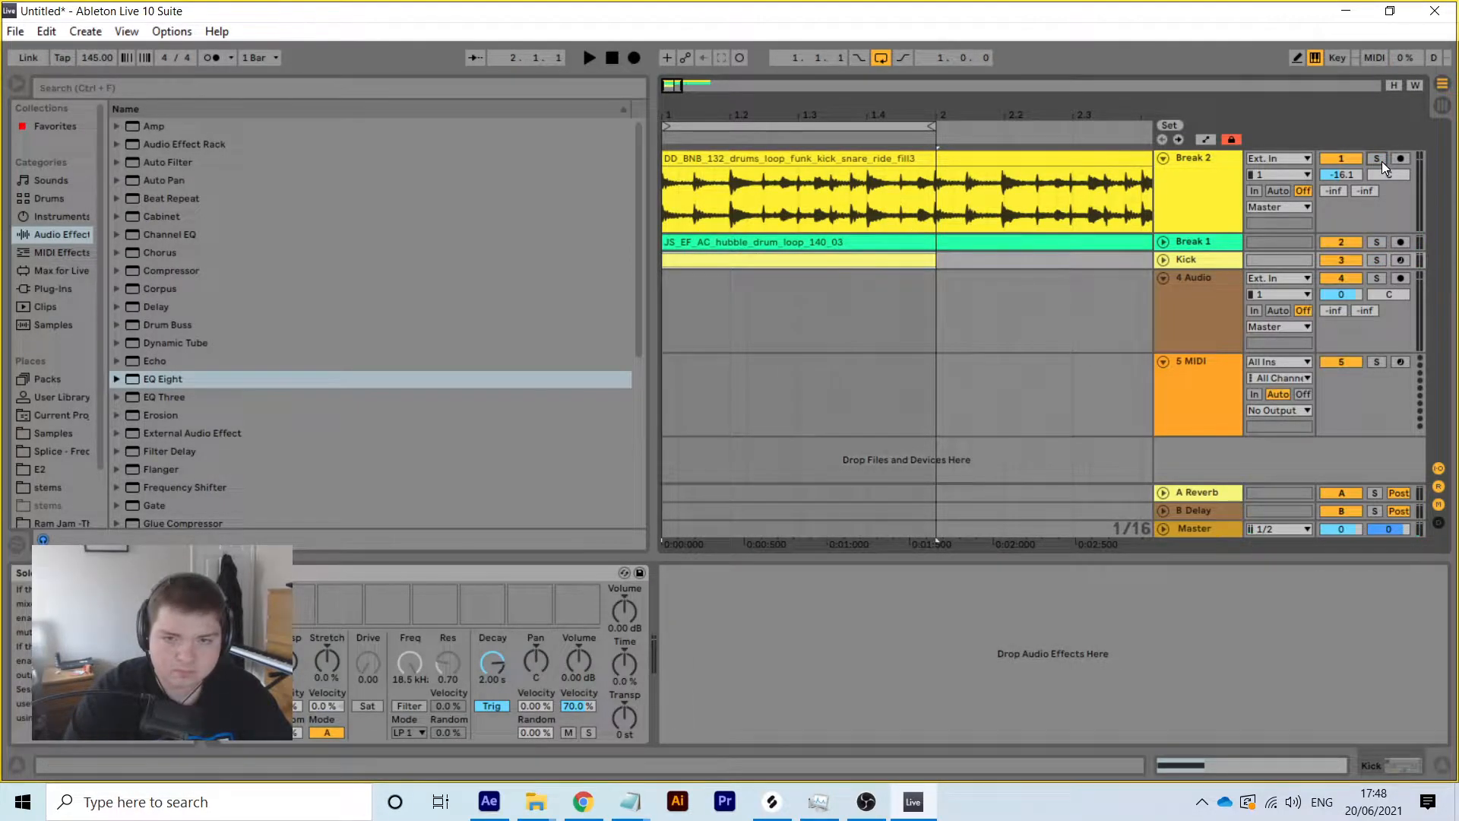
key("space")
left_click(1374, 248)
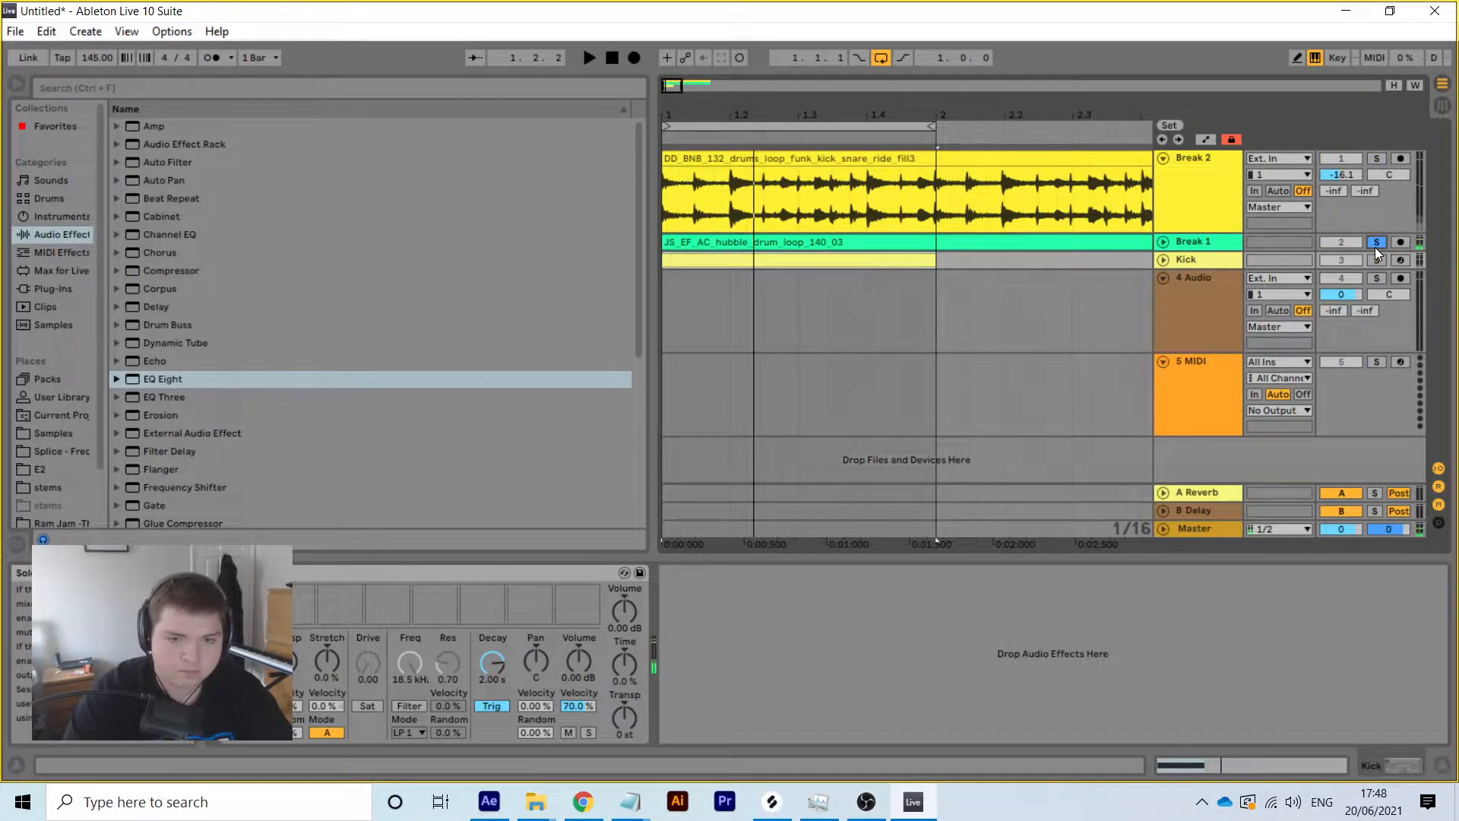
left_click(1220, 249)
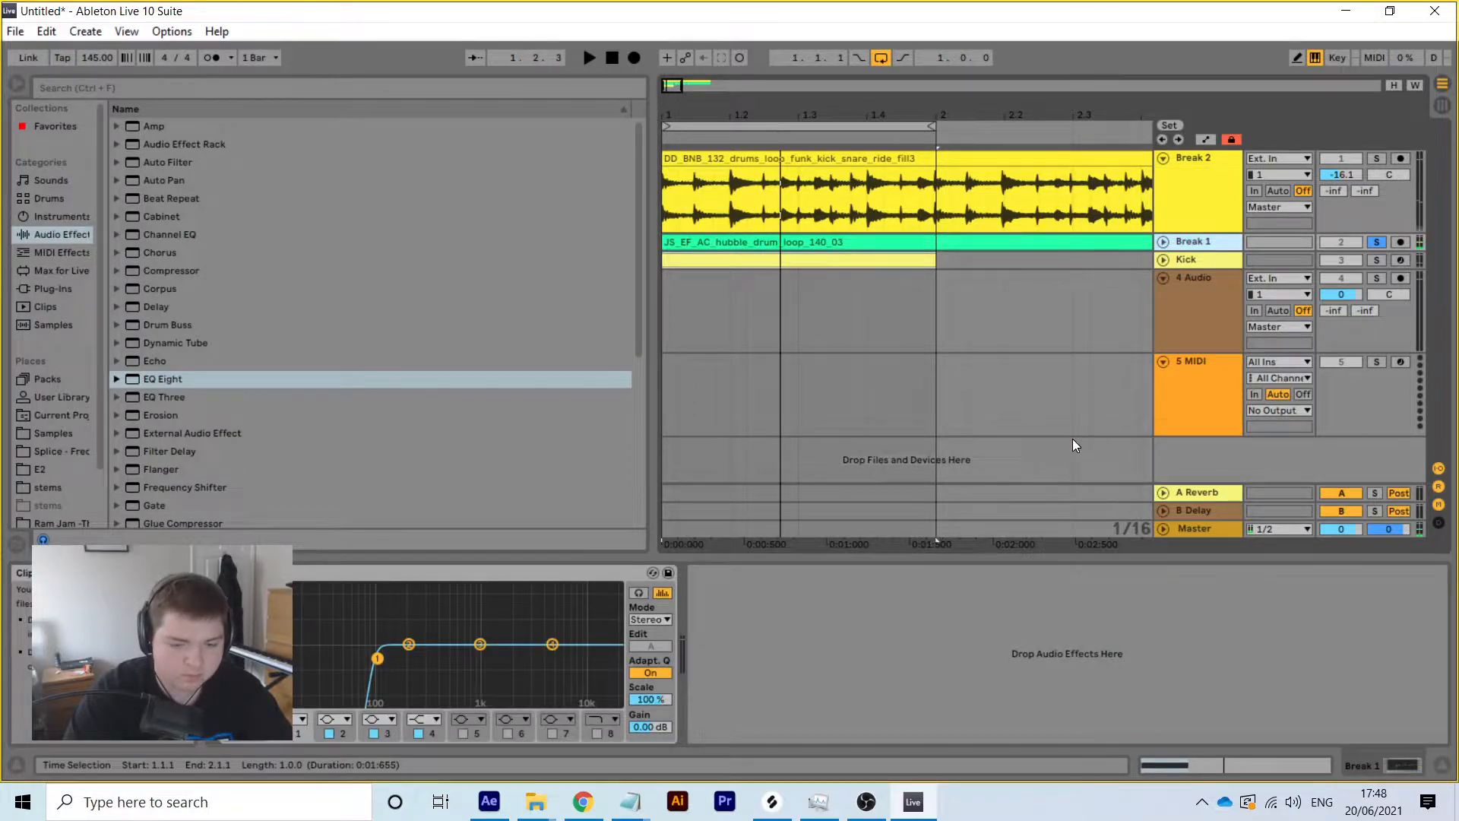
Set the kick clip's grid to 1/16 and draw two short notes around 1.3.3
left_click(1237, 771)
right_click(1085, 633)
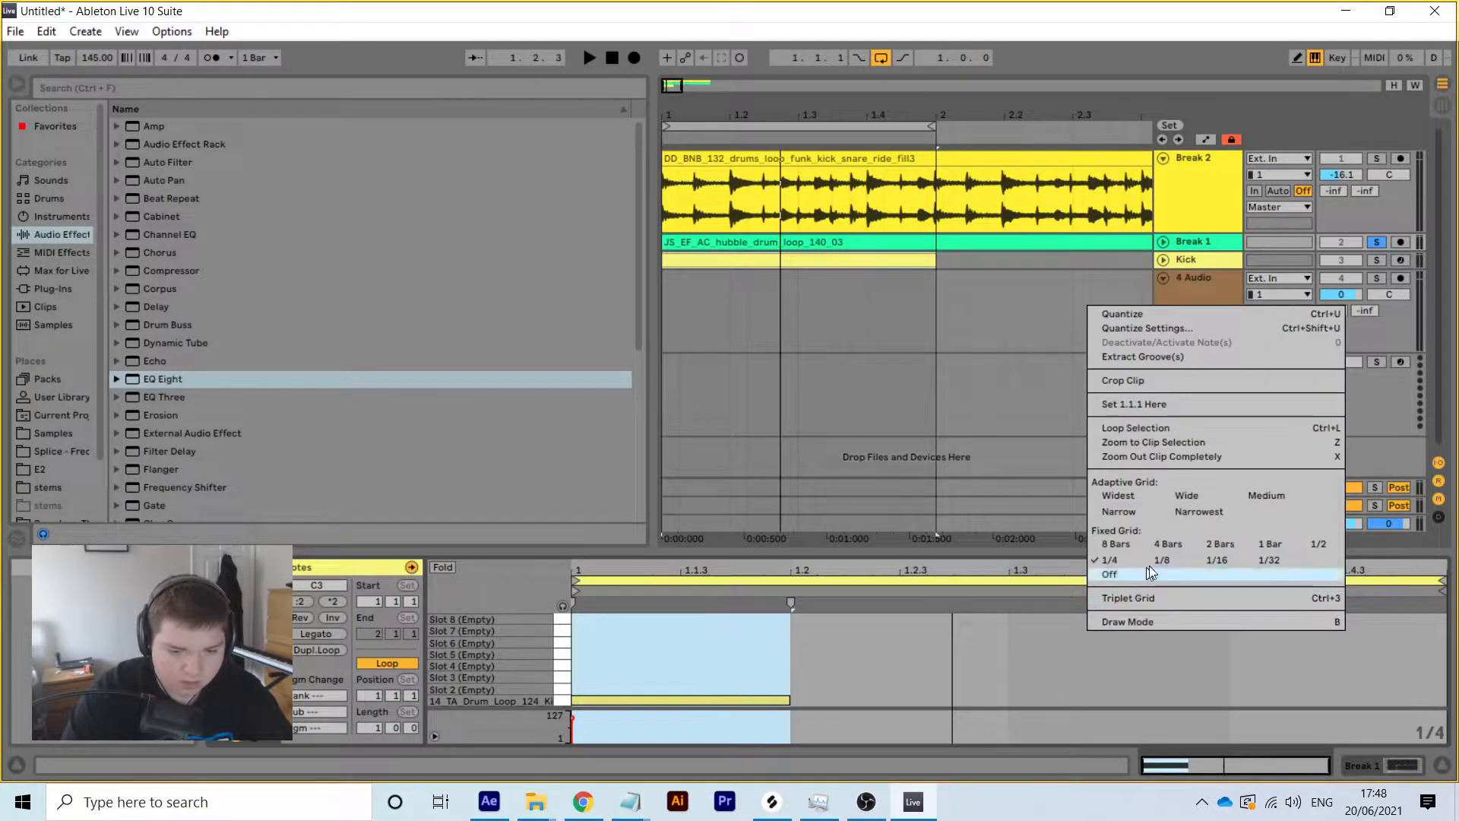
left_click(1234, 555)
double_click(1100, 700)
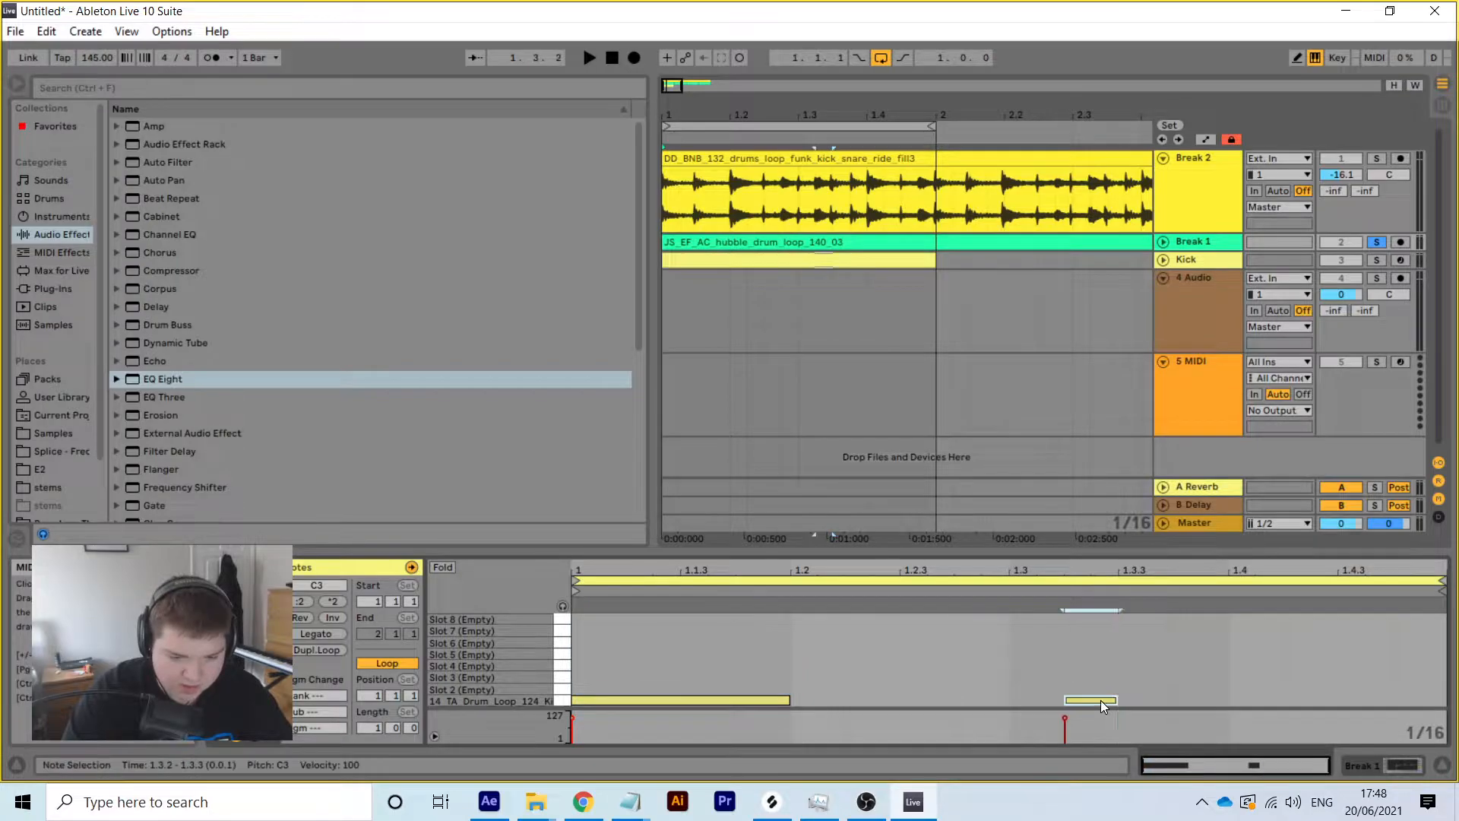
double_click(1149, 699)
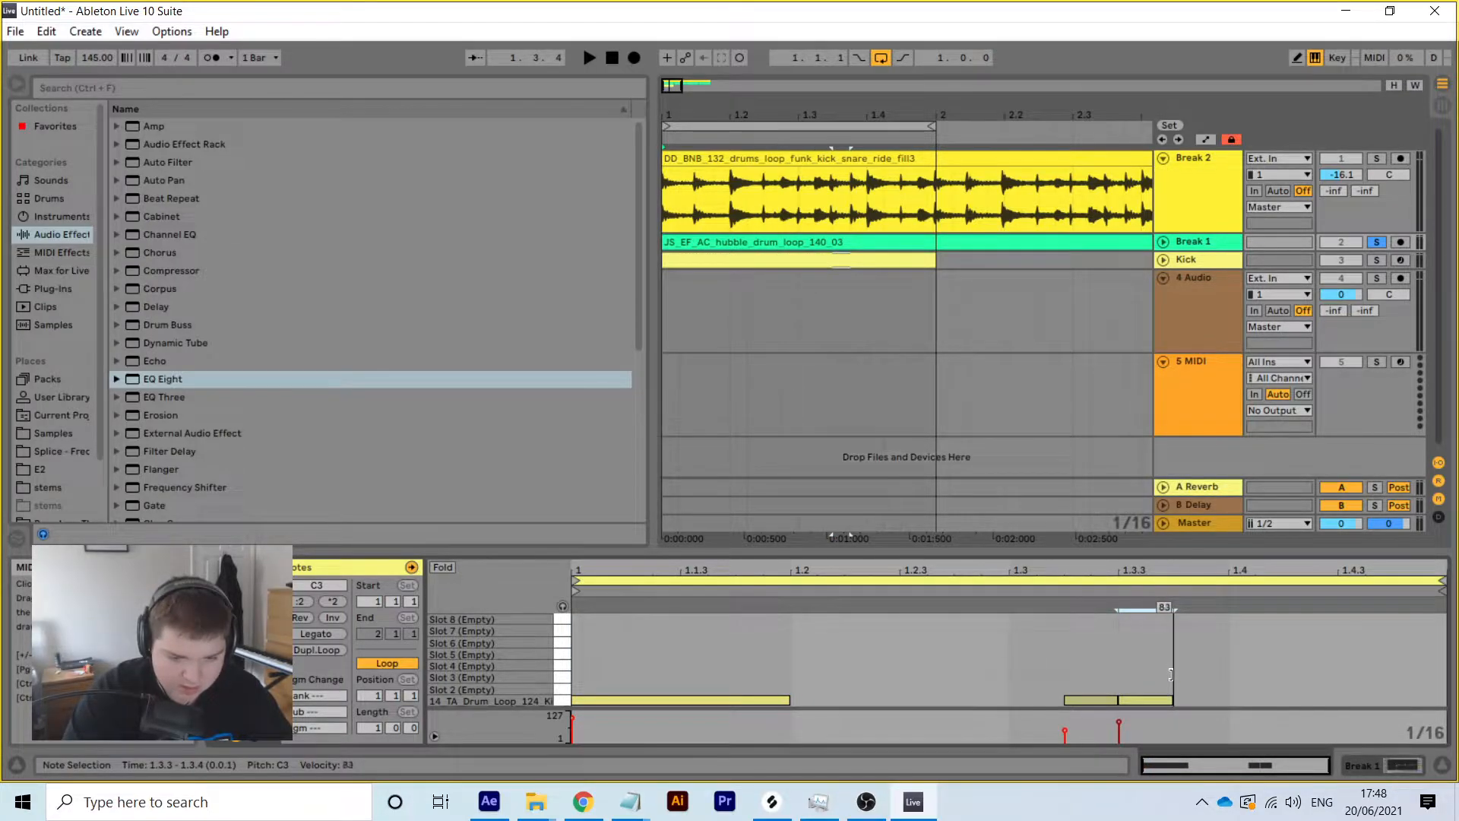
Audition the new kick notes with Kick and Break 2 soloed, then solo Break 1
key("space")
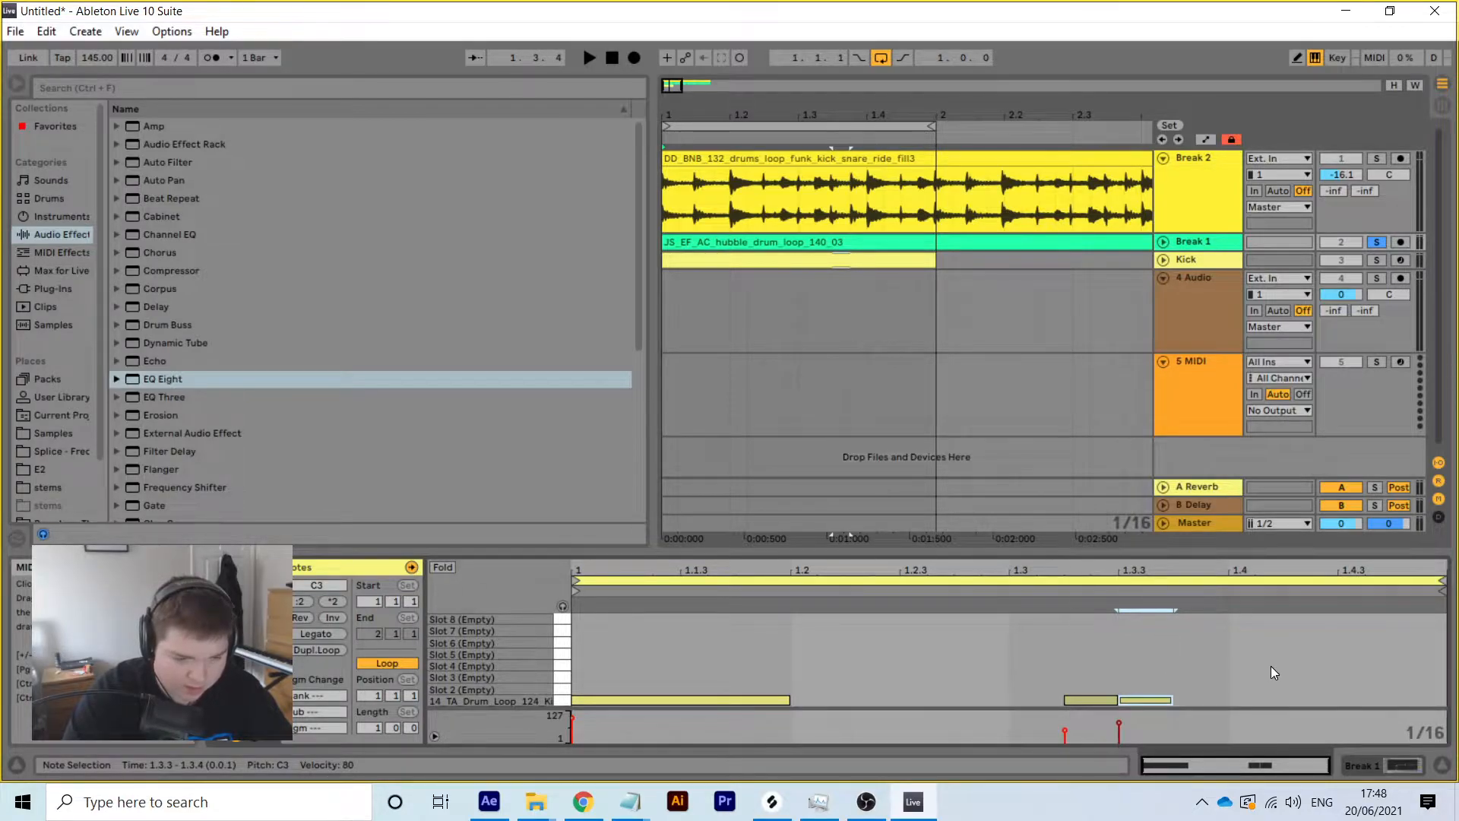
left_click(1376, 259)
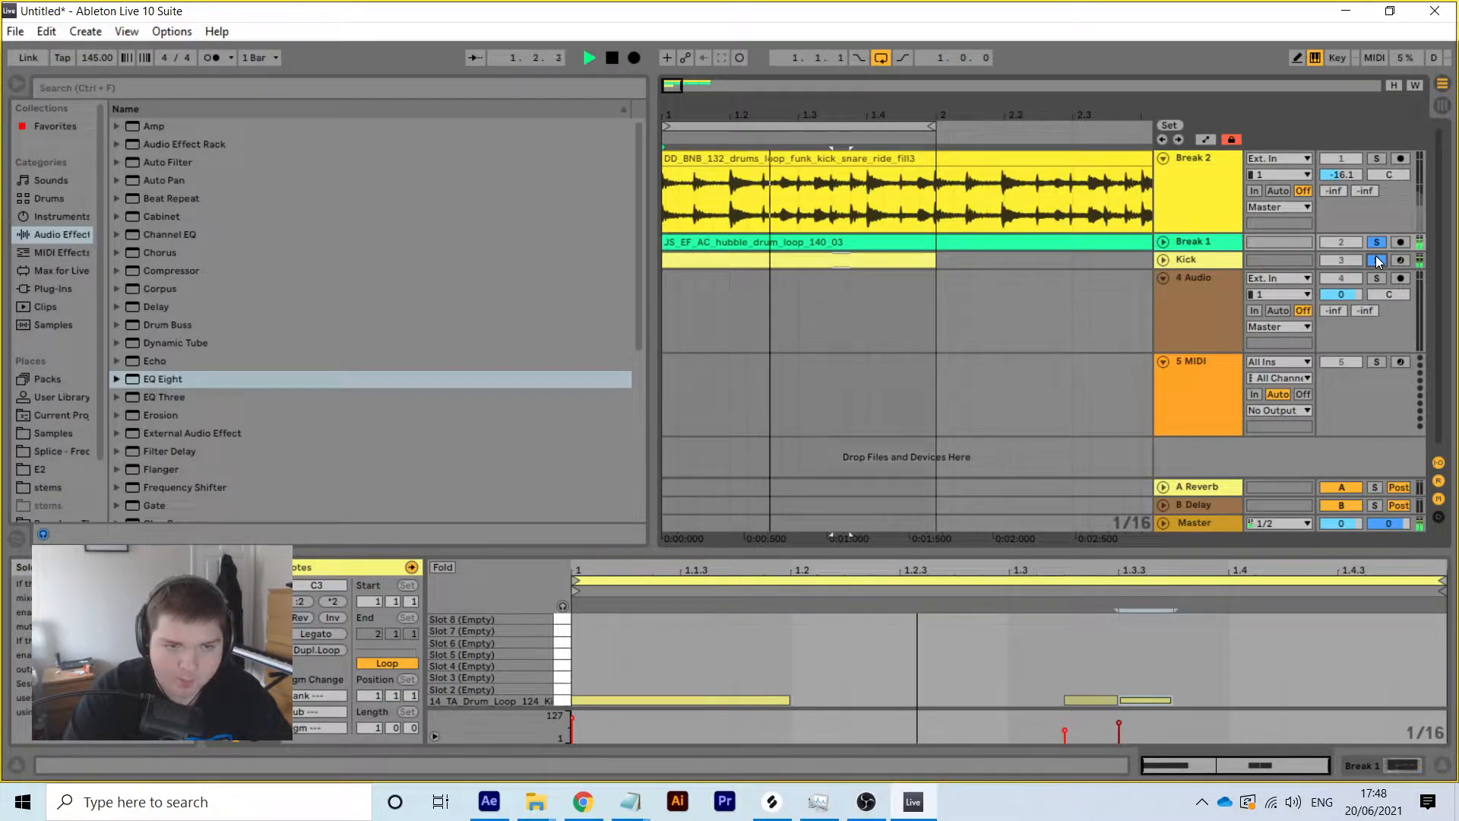
left_click(1376, 158)
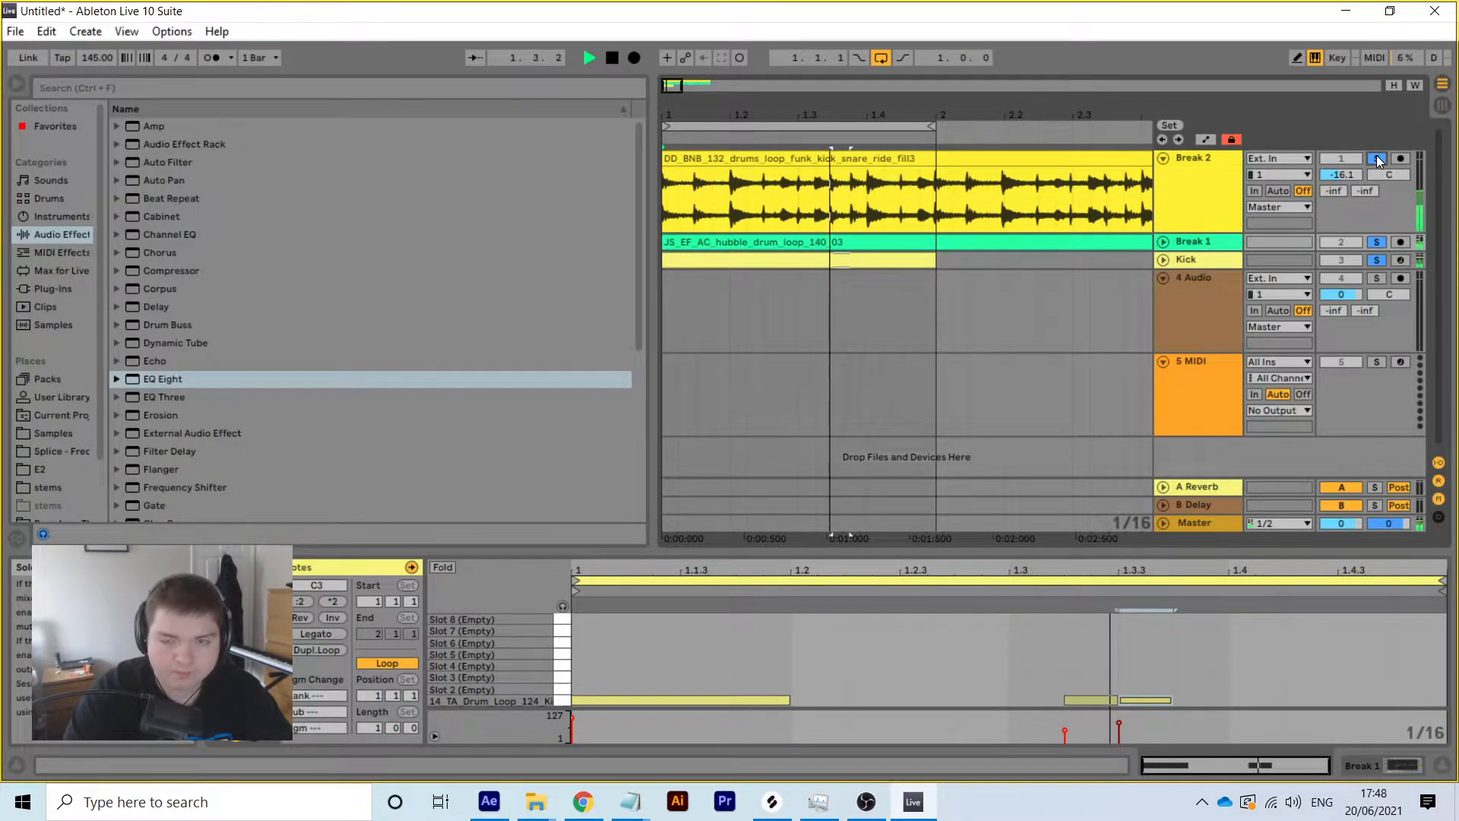
left_click(1162, 158)
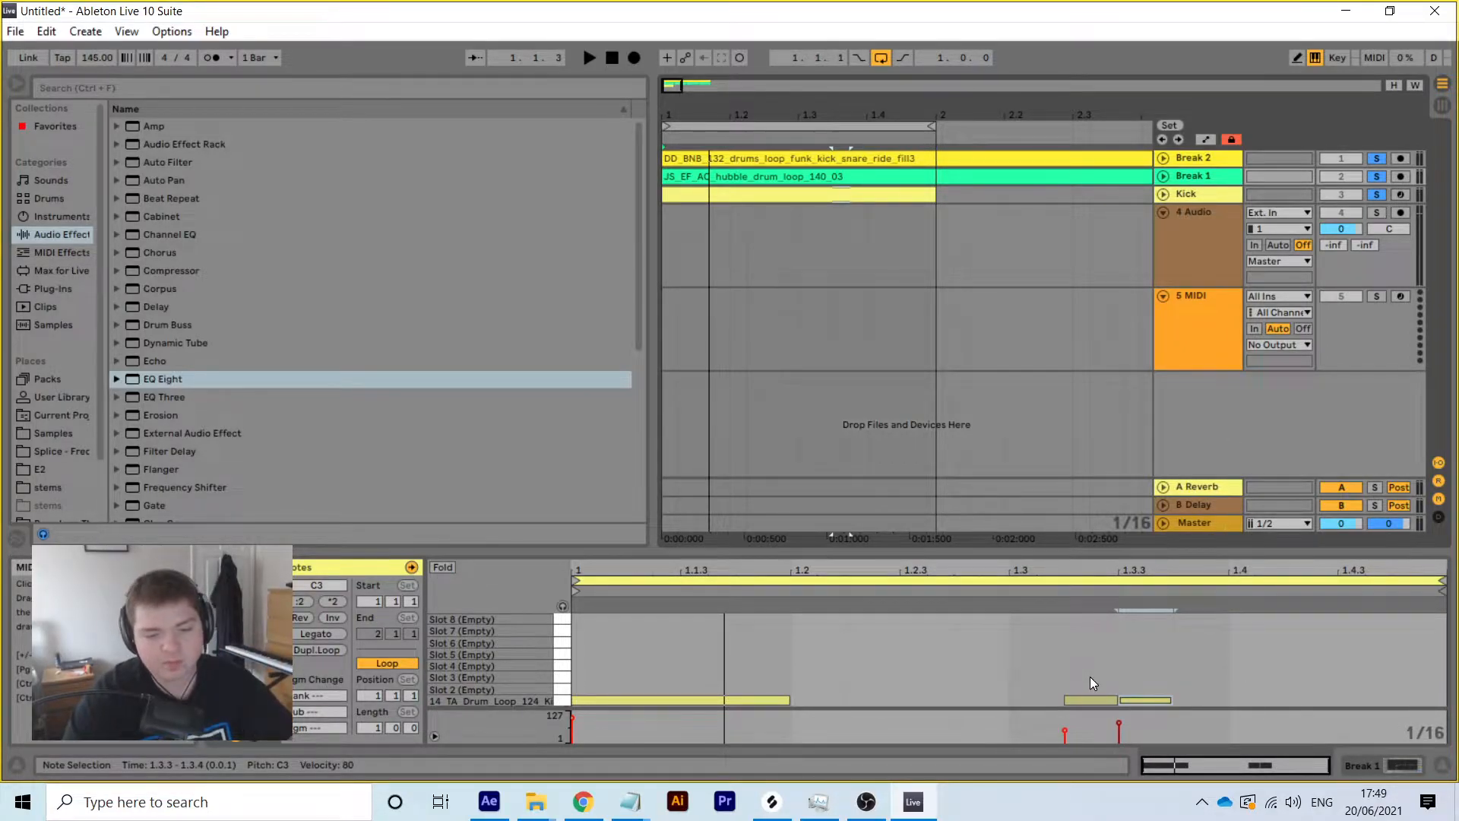
key("space")
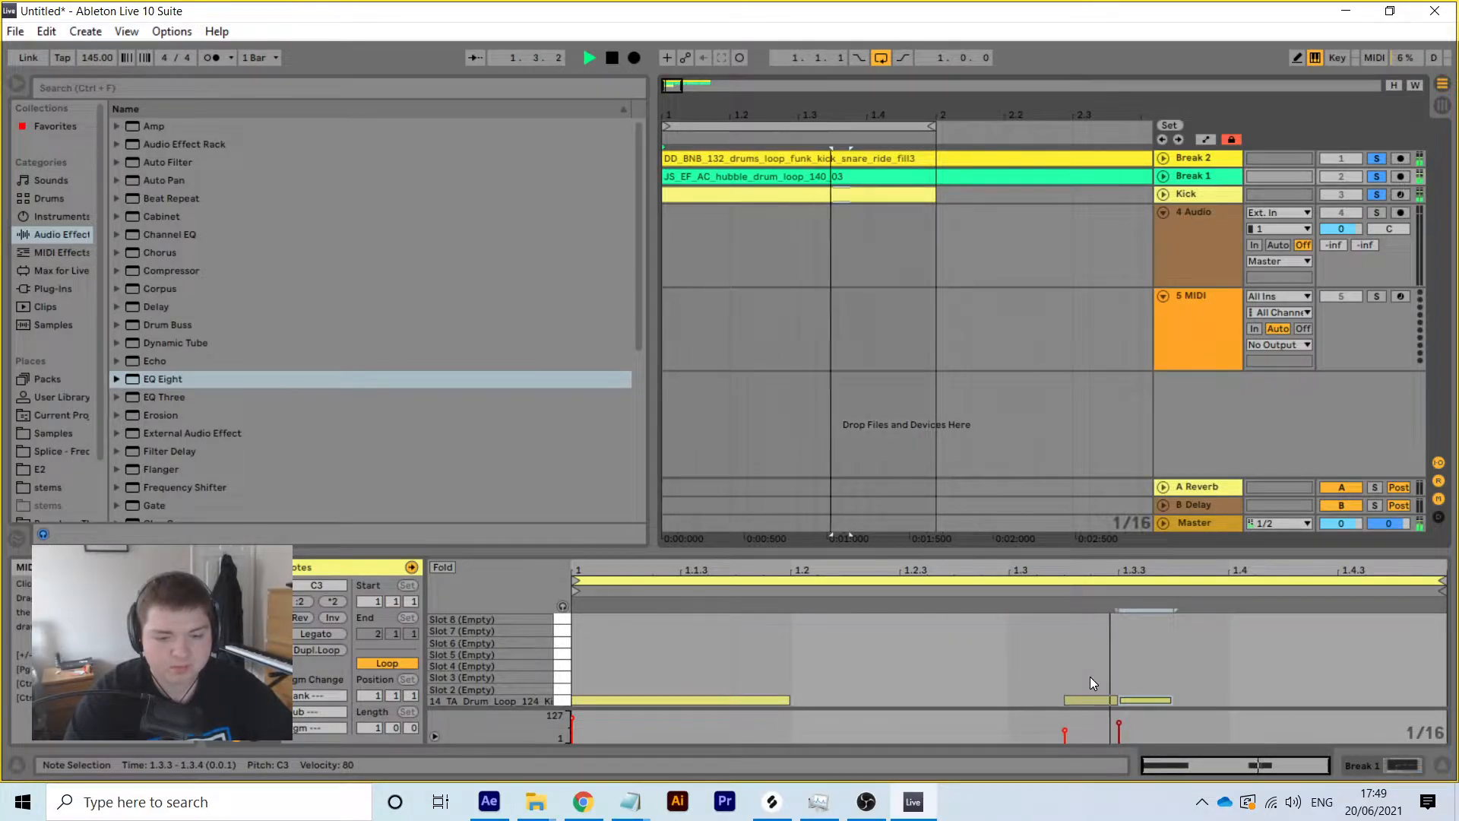
key("space")
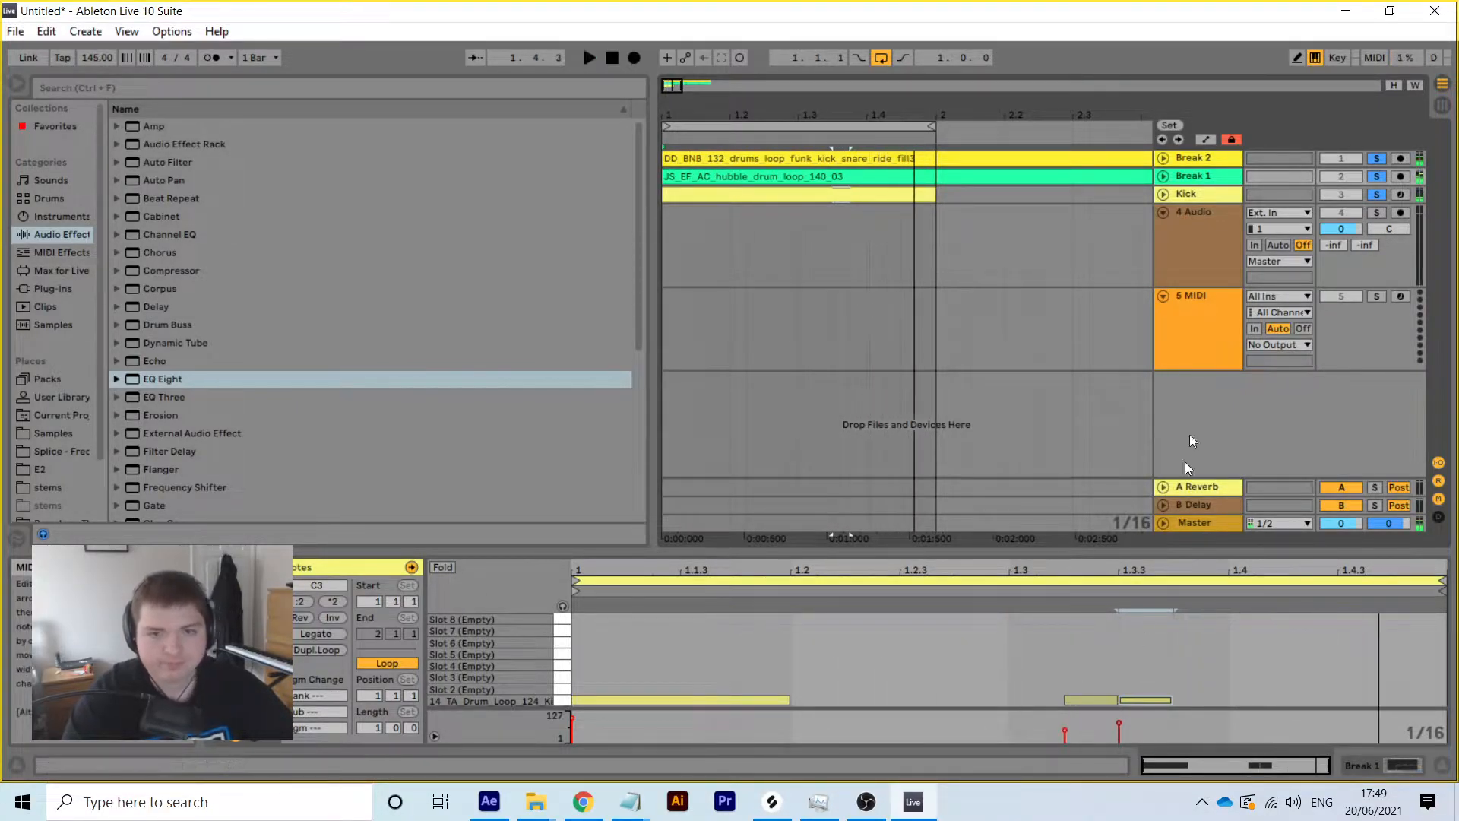
left_click(1375, 178)
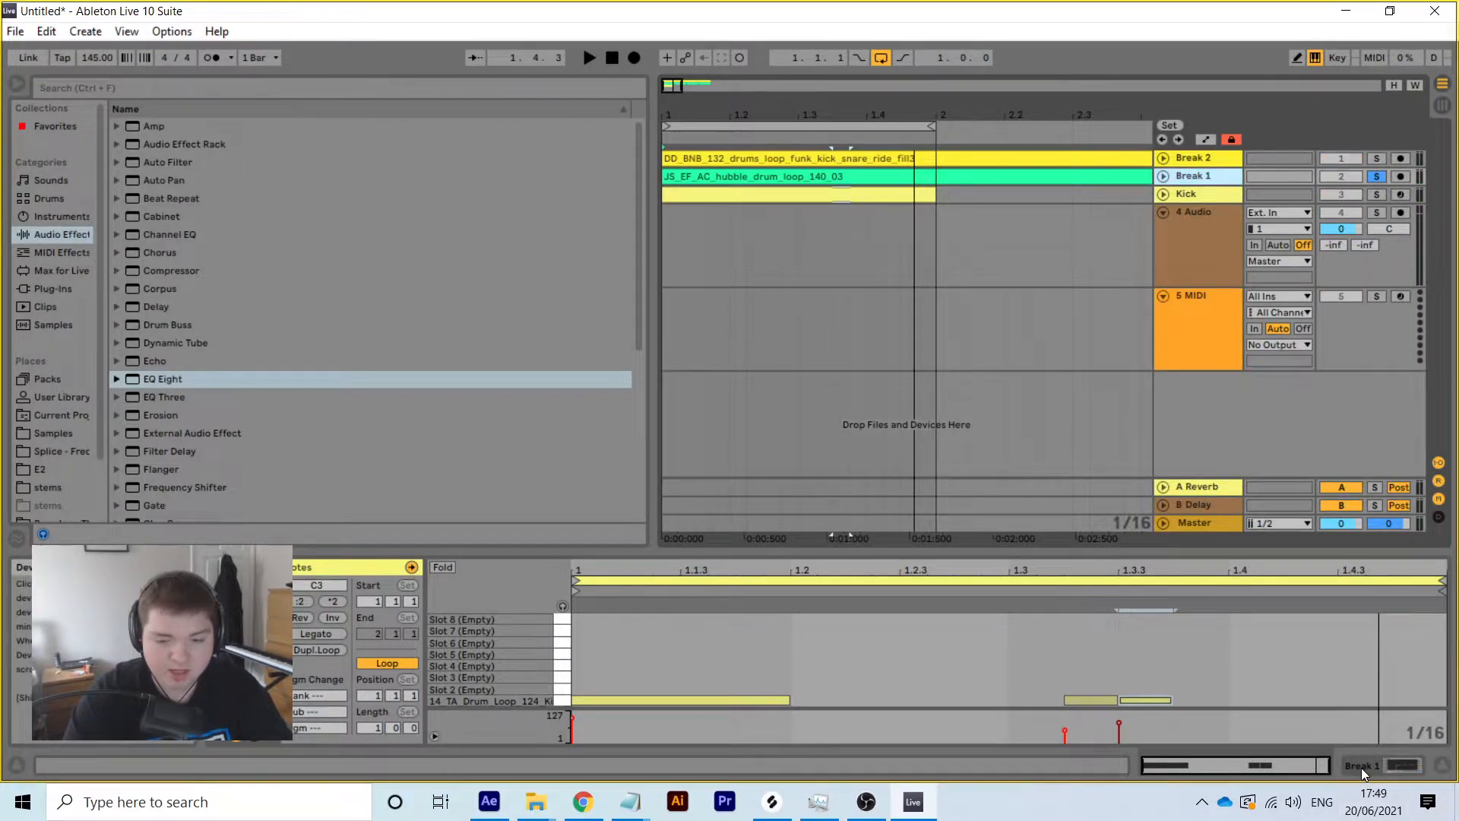
left_click(1323, 766)
Load the VC 2A compressor from the Native Instruments plug-ins onto Break 1
left_click(47, 290)
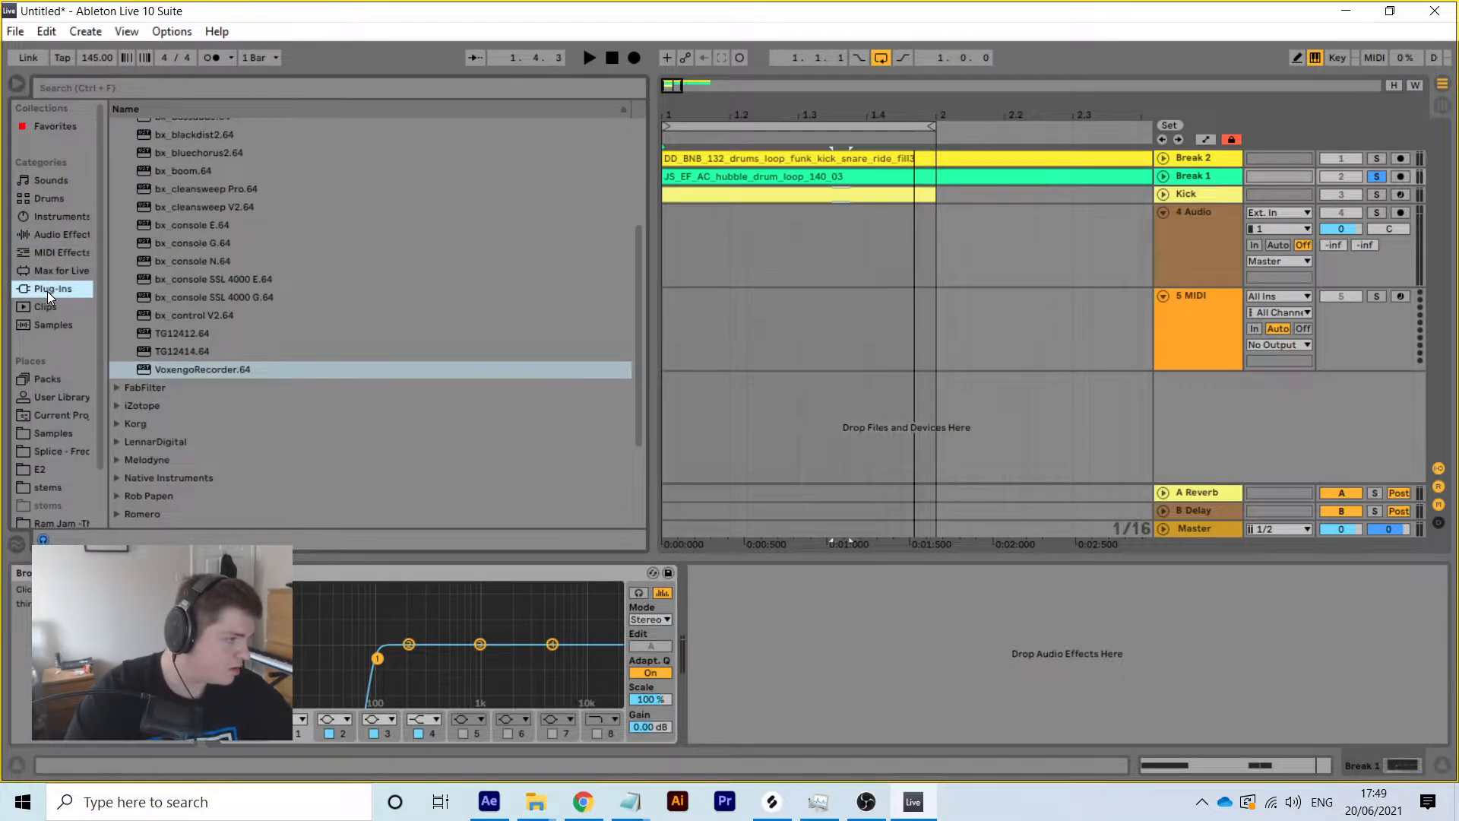
scroll(249, 415, "up", 5)
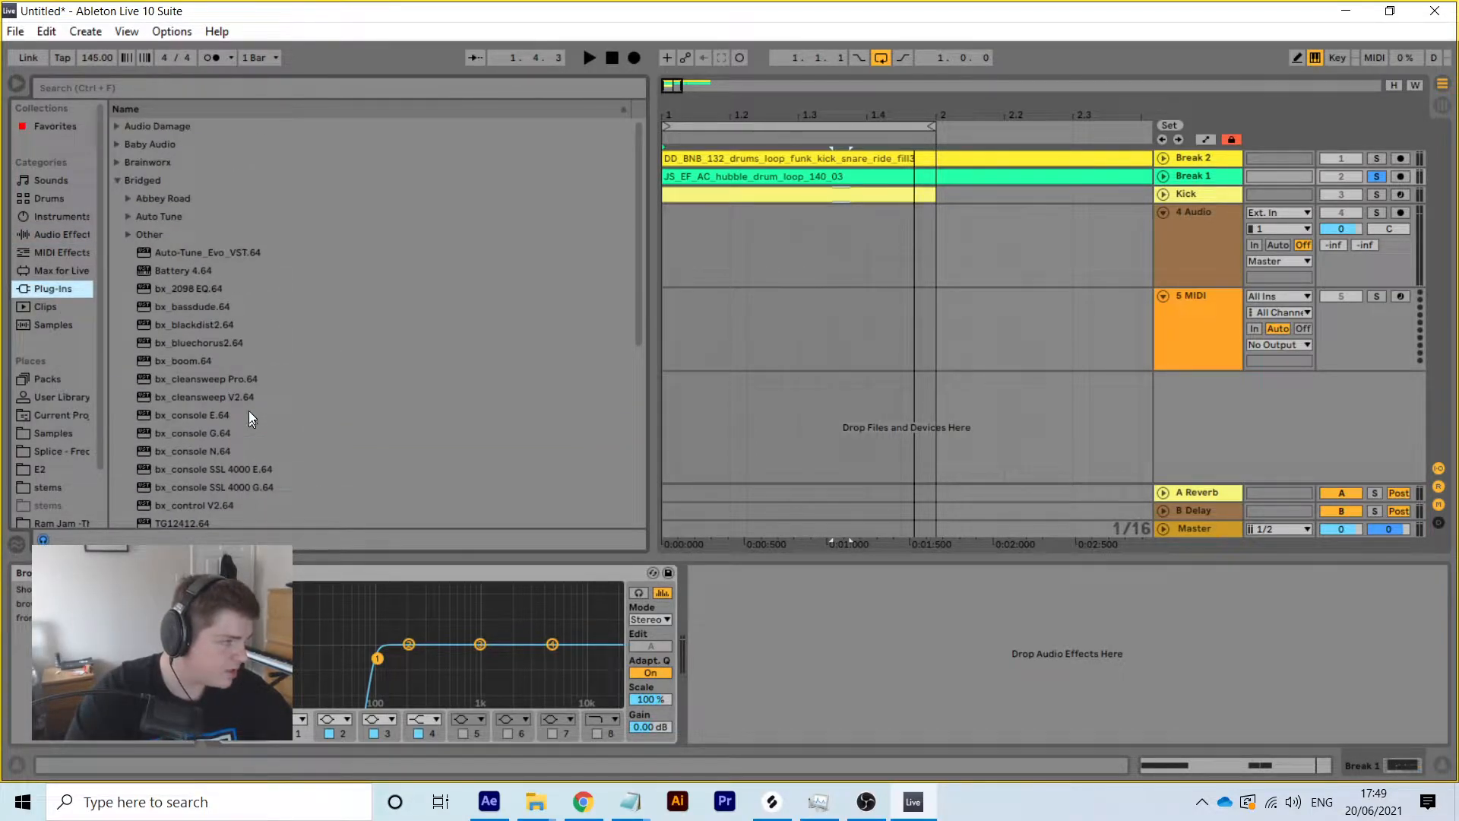
left_click(118, 182)
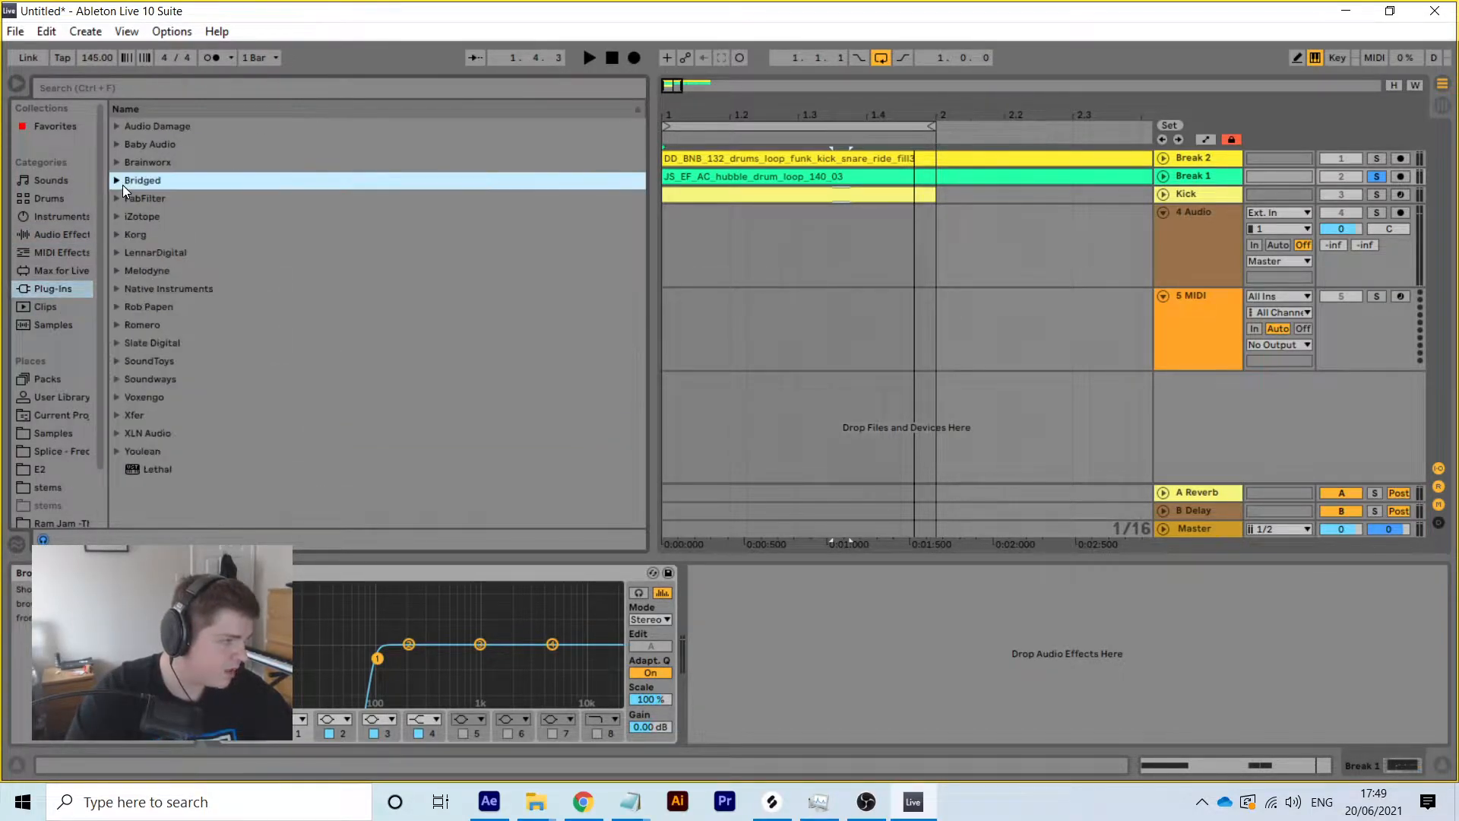
left_click(117, 289)
scroll(230, 362, "down", 3)
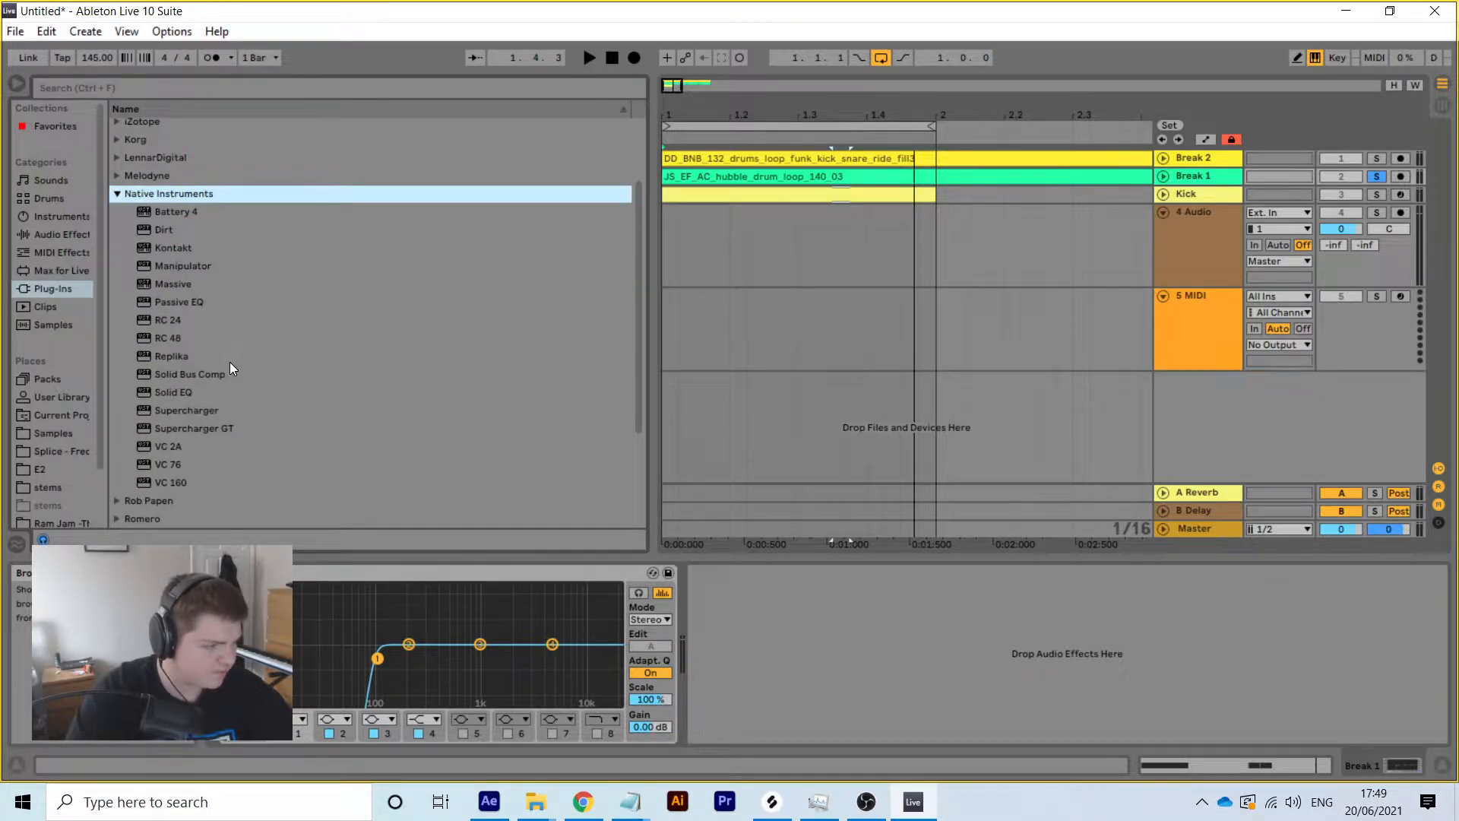
double_click(181, 448)
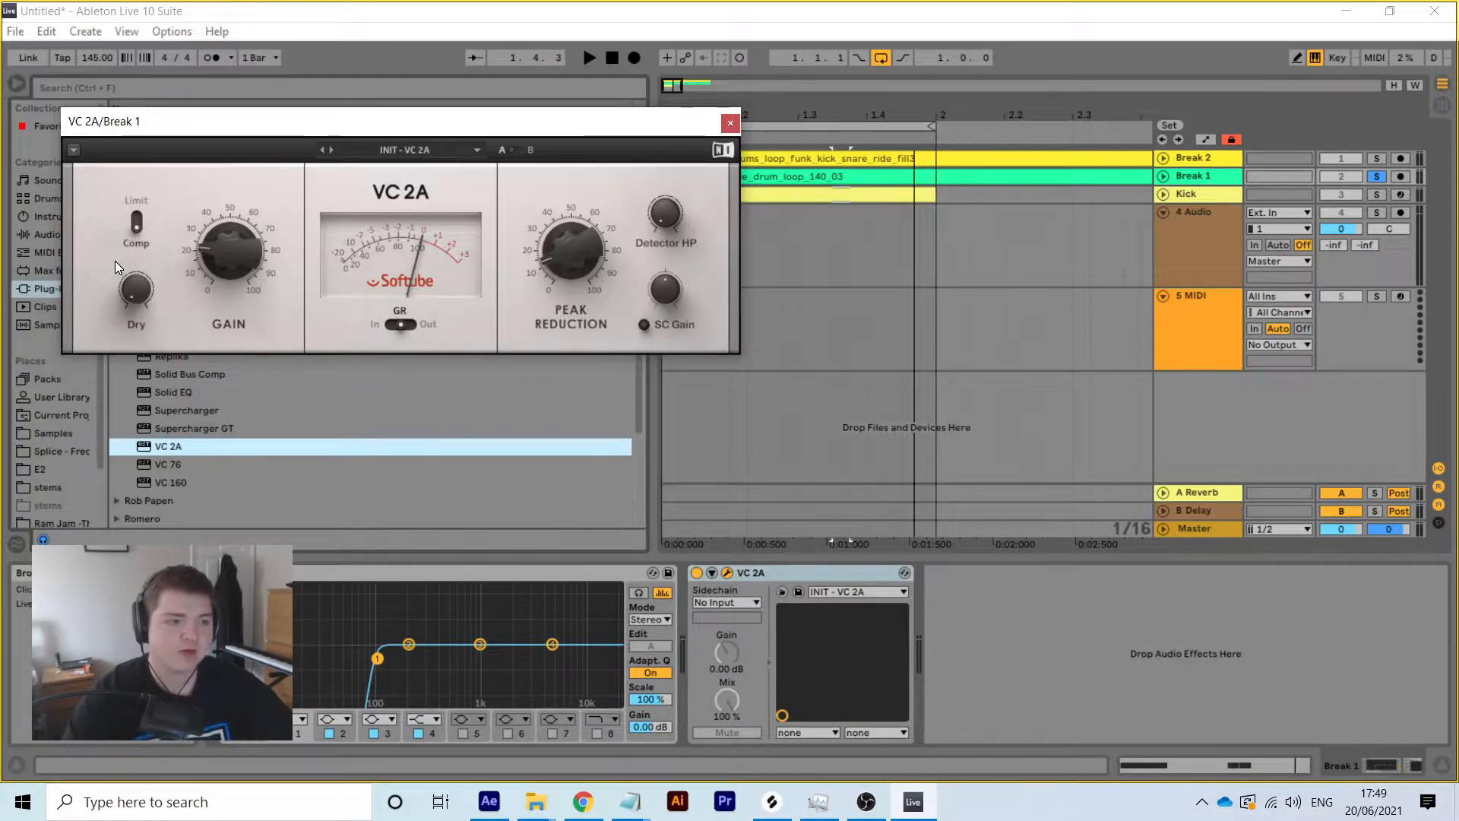
Set the VC 2A gain to 32% with more peak reduction, and lower Break 1 to about -17 dB
left_click(818, 801)
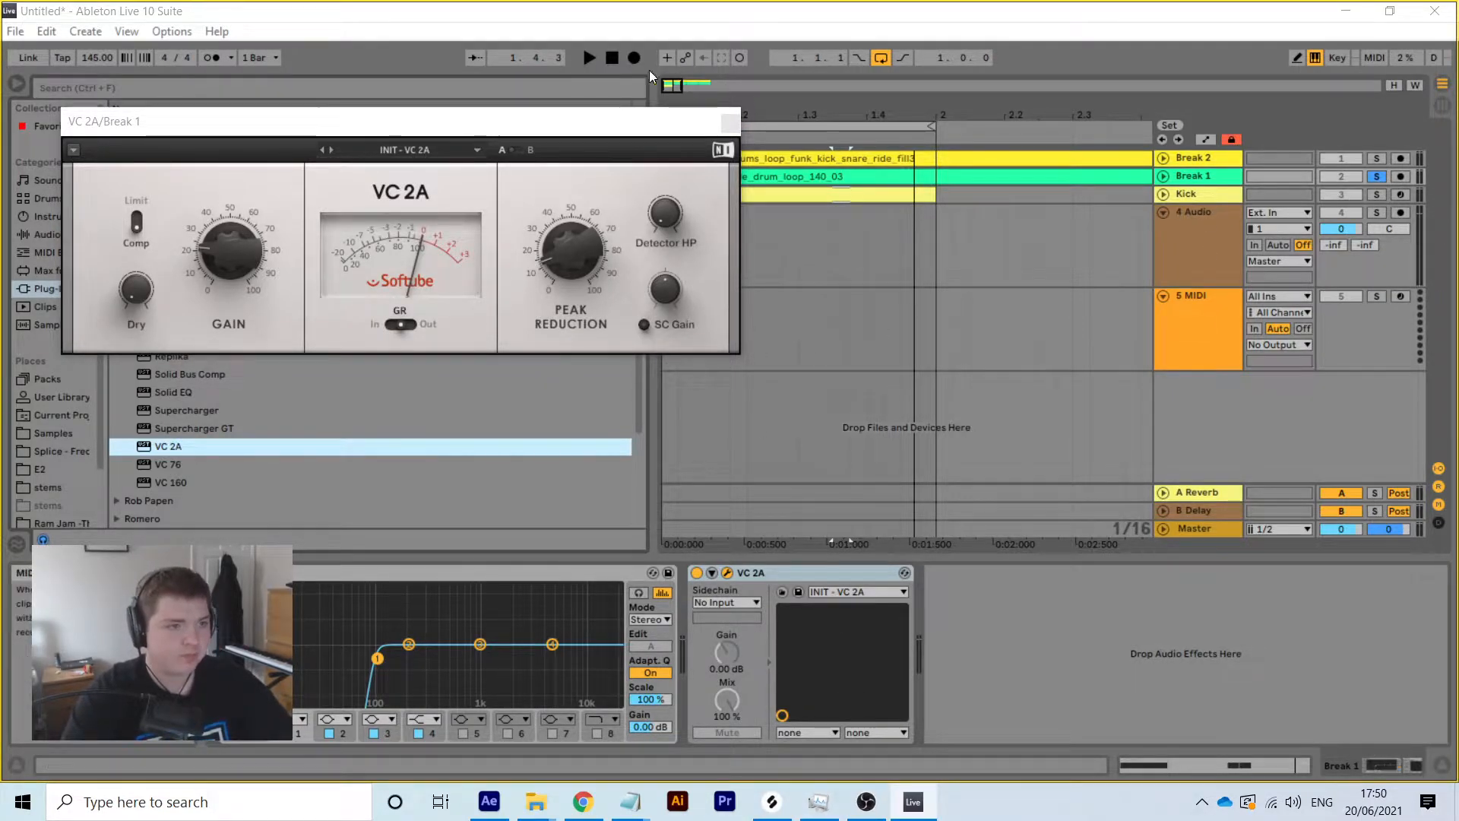
left_click(588, 57)
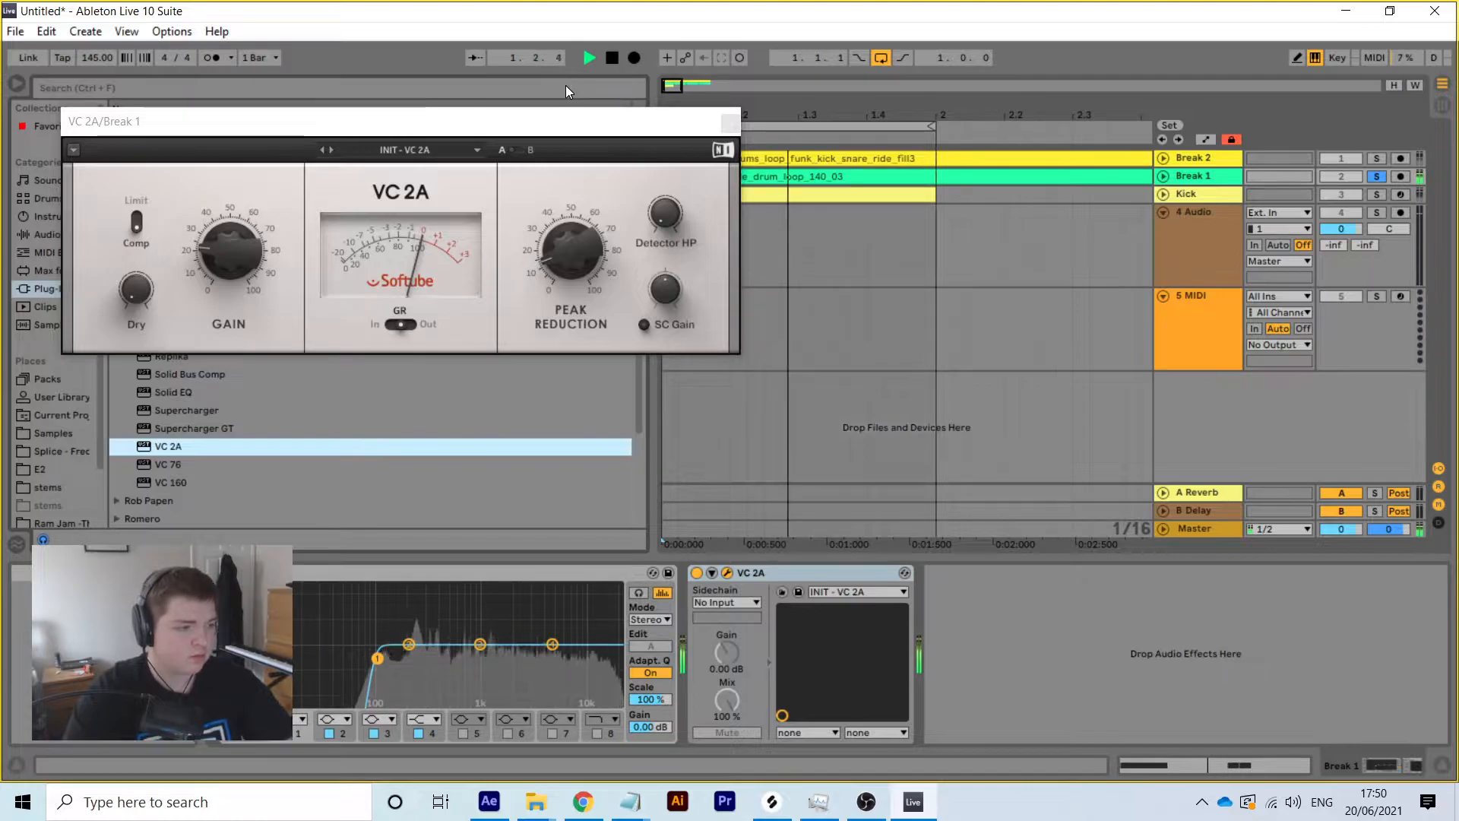
mouse_move(212, 258)
left_mouse_down()
mouse_move(213, 229)
mouse_move(213, 249)
left_mouse_up()
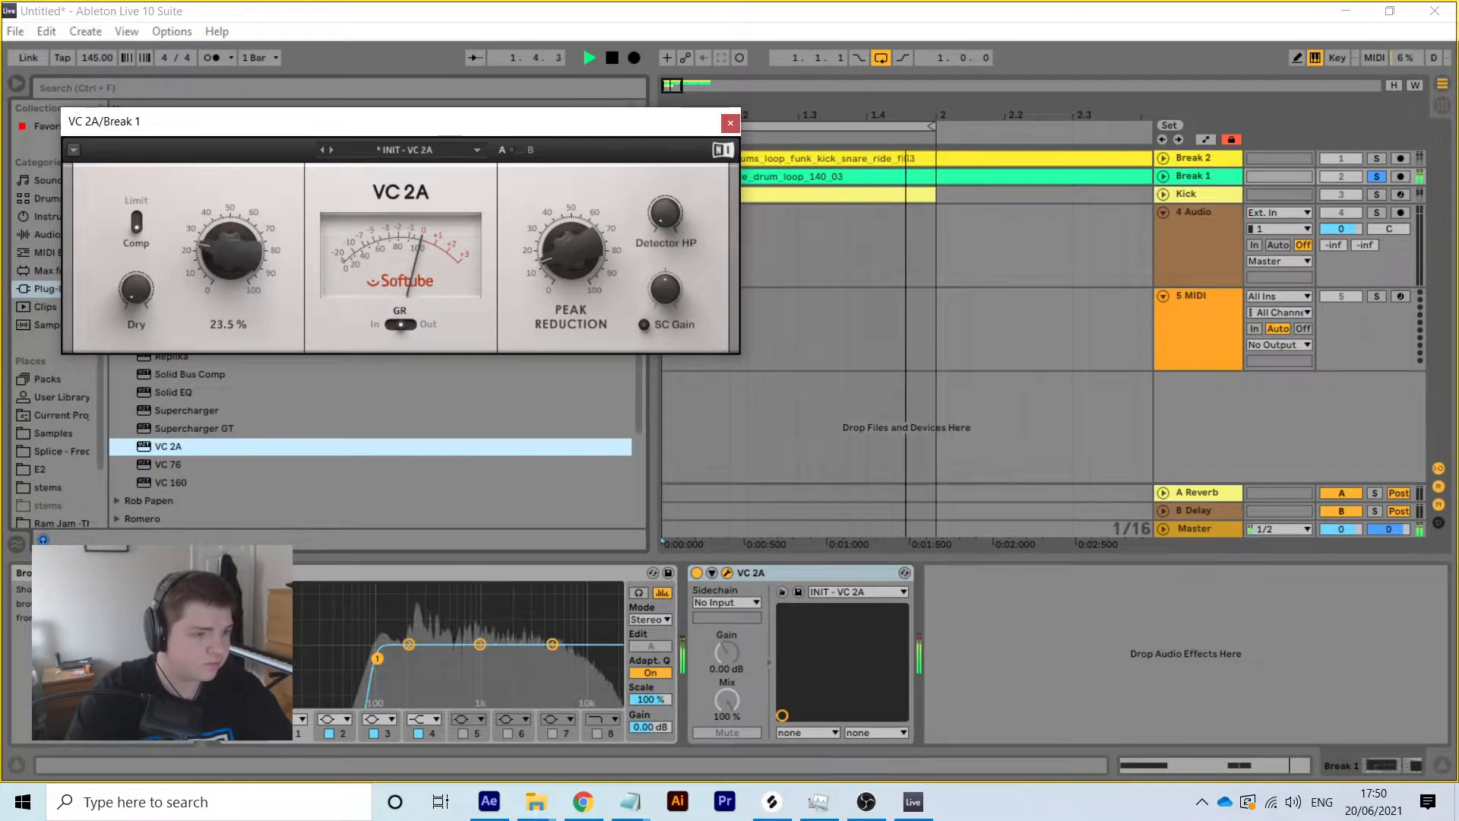
left_click_drag(545, 236, 545, 206)
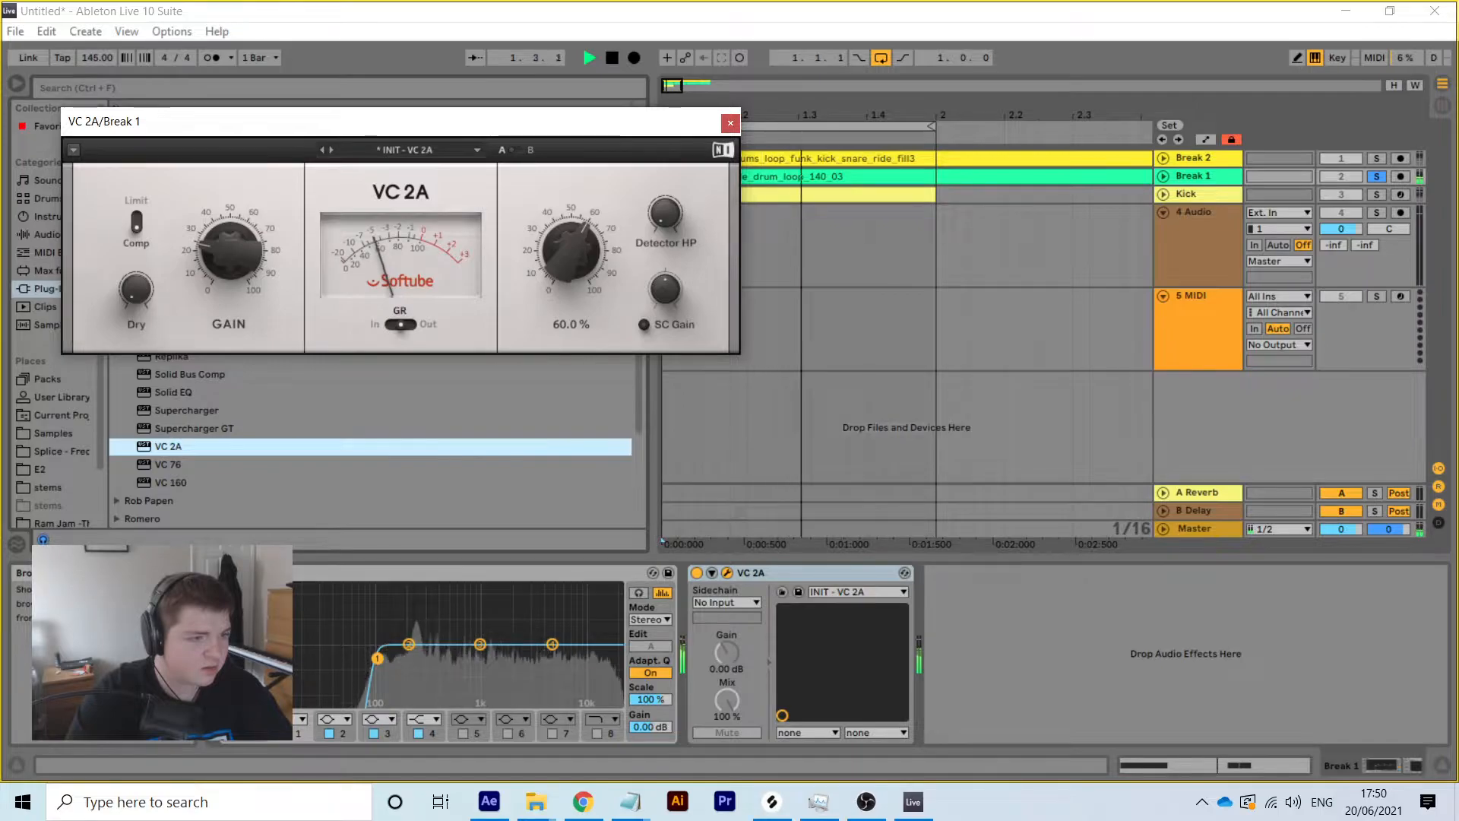
left_click_drag(221, 248, 222, 235)
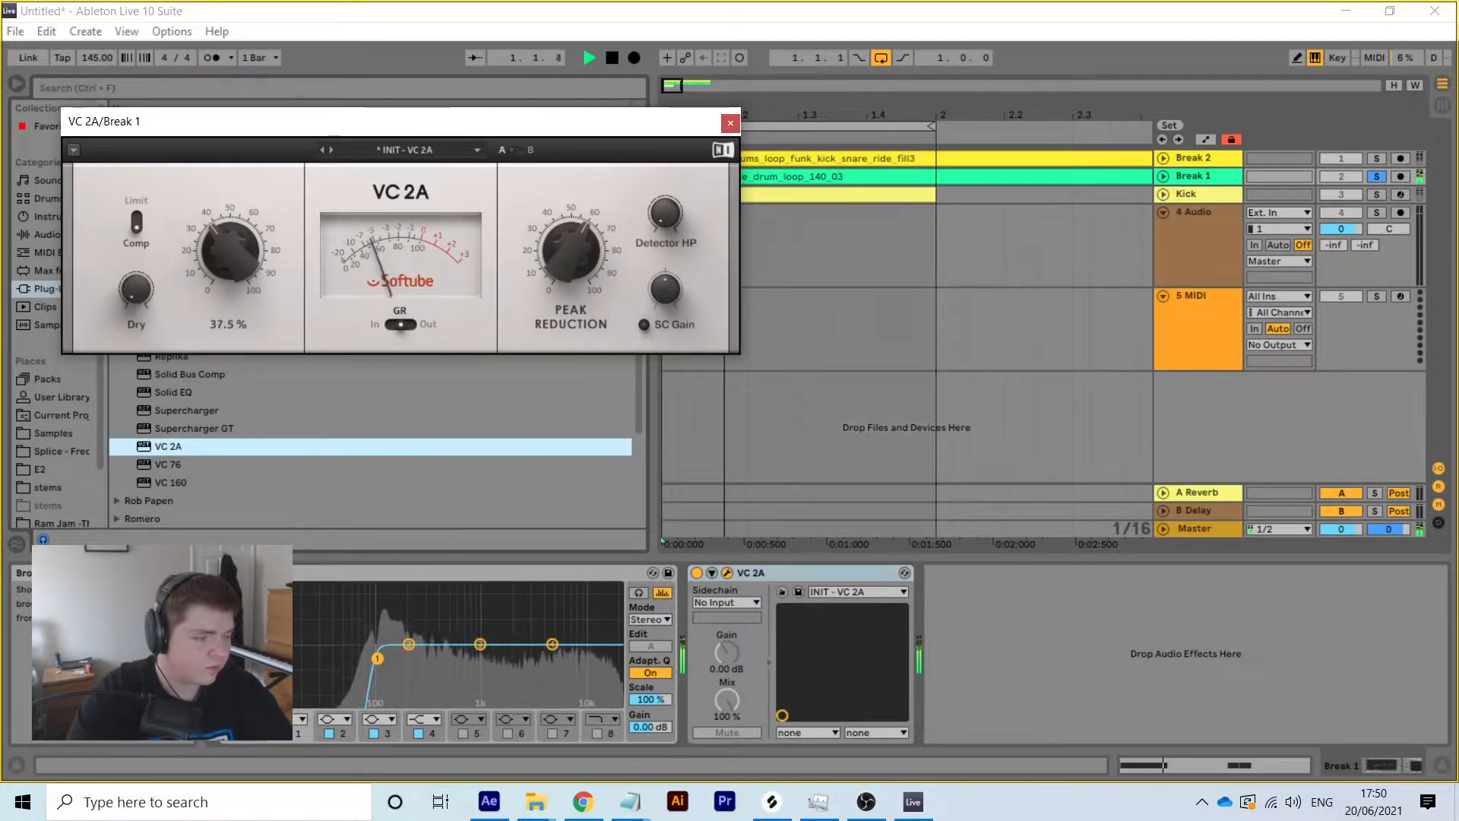
left_click(1443, 106)
left_click_drag(781, 436, 786, 436)
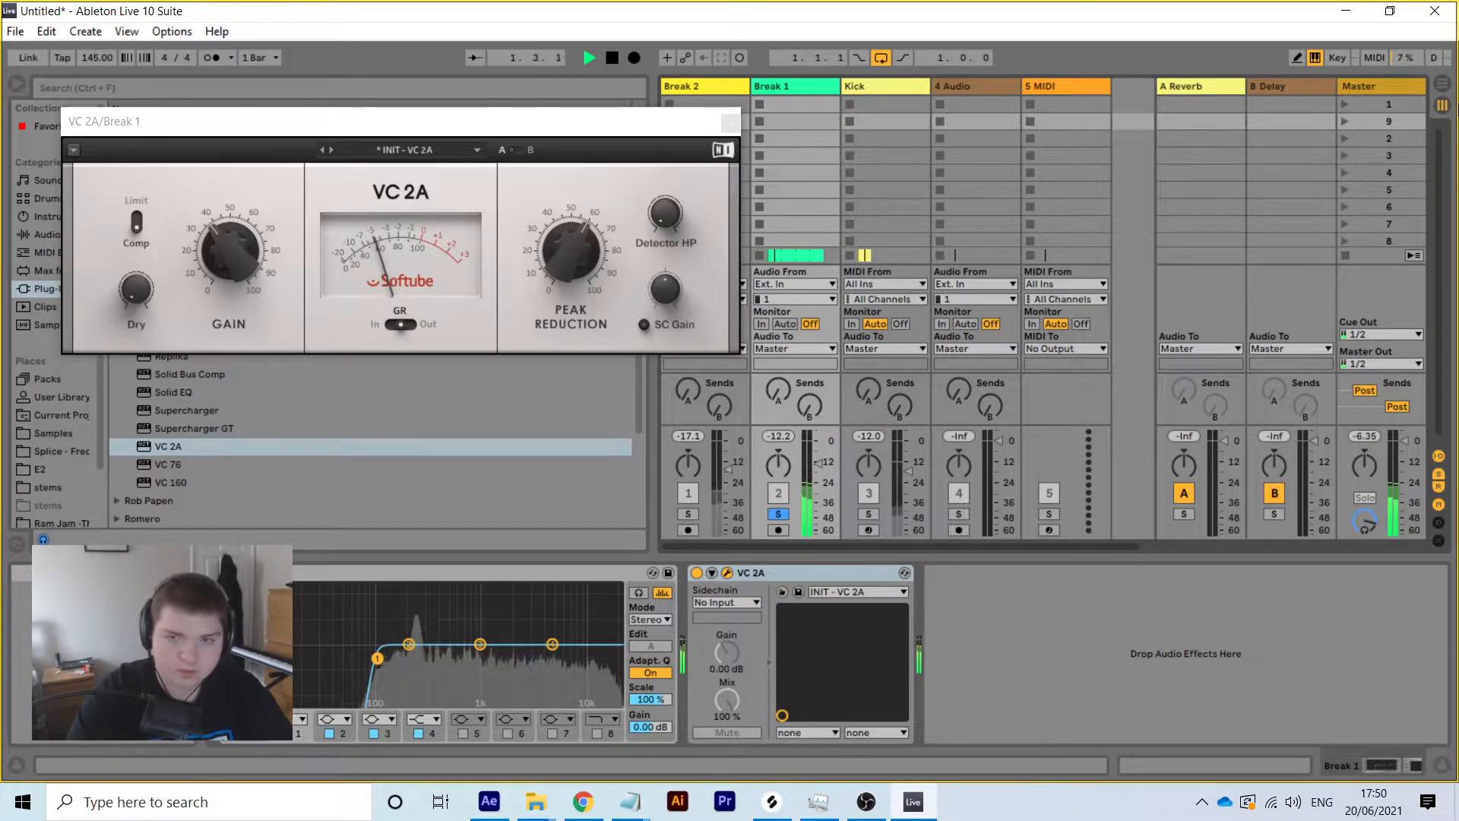
left_click(1442, 83)
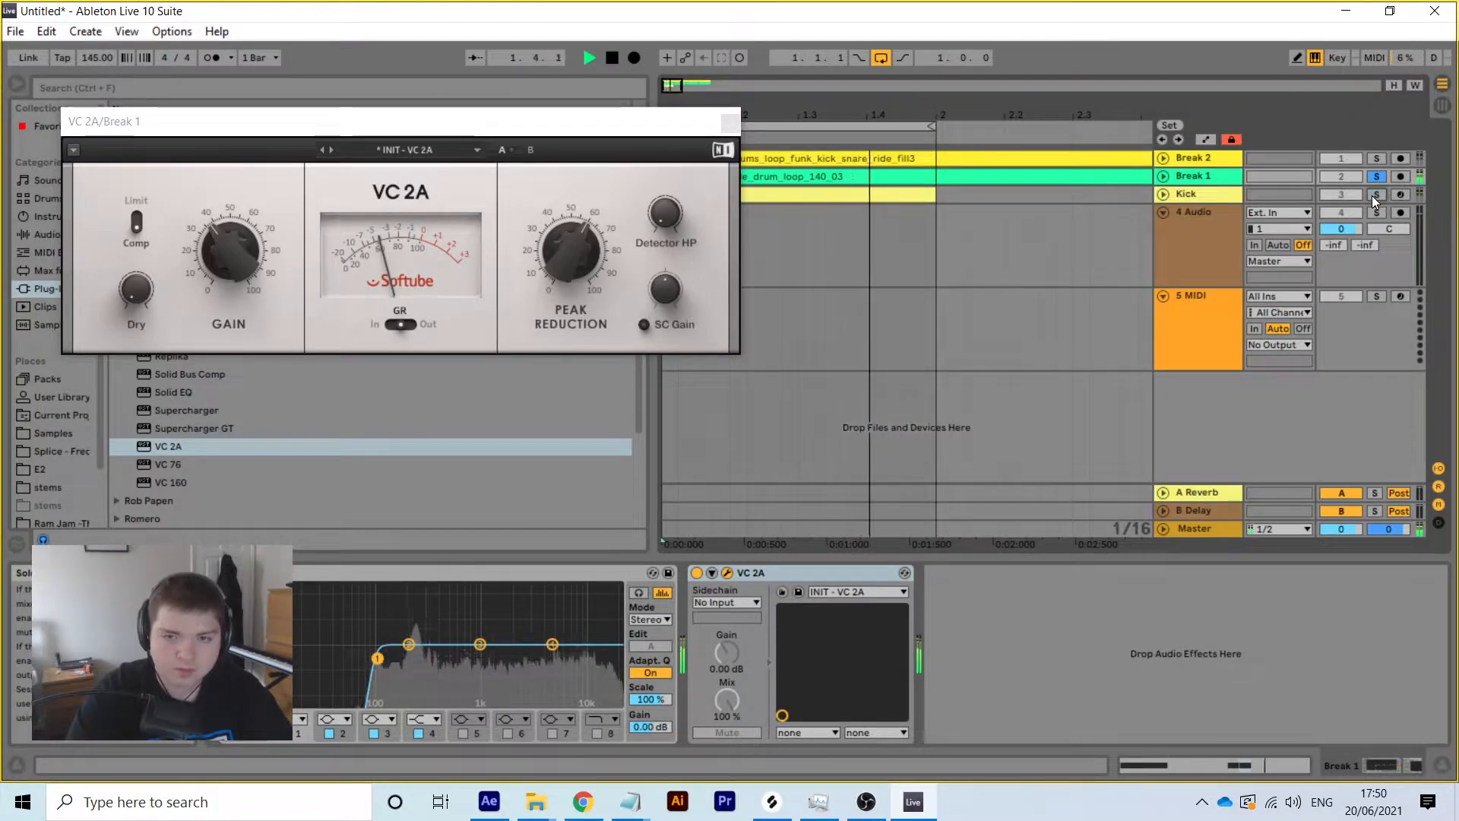
Unfold Break 1, nudge its volume to -12.3 dB and solo it alone
left_click(1163, 175)
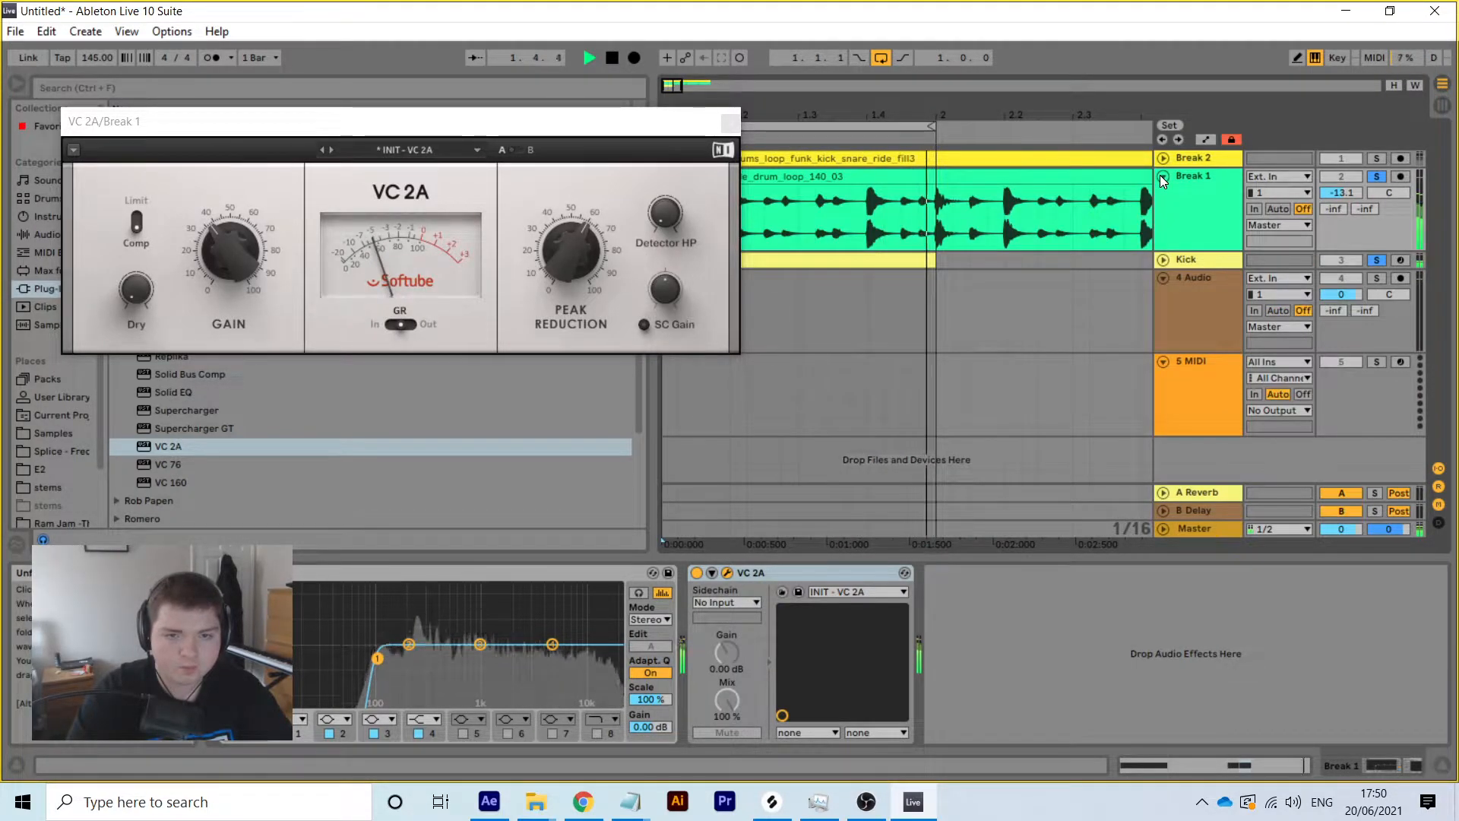
left_click_drag(1342, 193, 1342, 197)
key("space")
left_click(1372, 180)
left_click(1373, 179)
key("space")
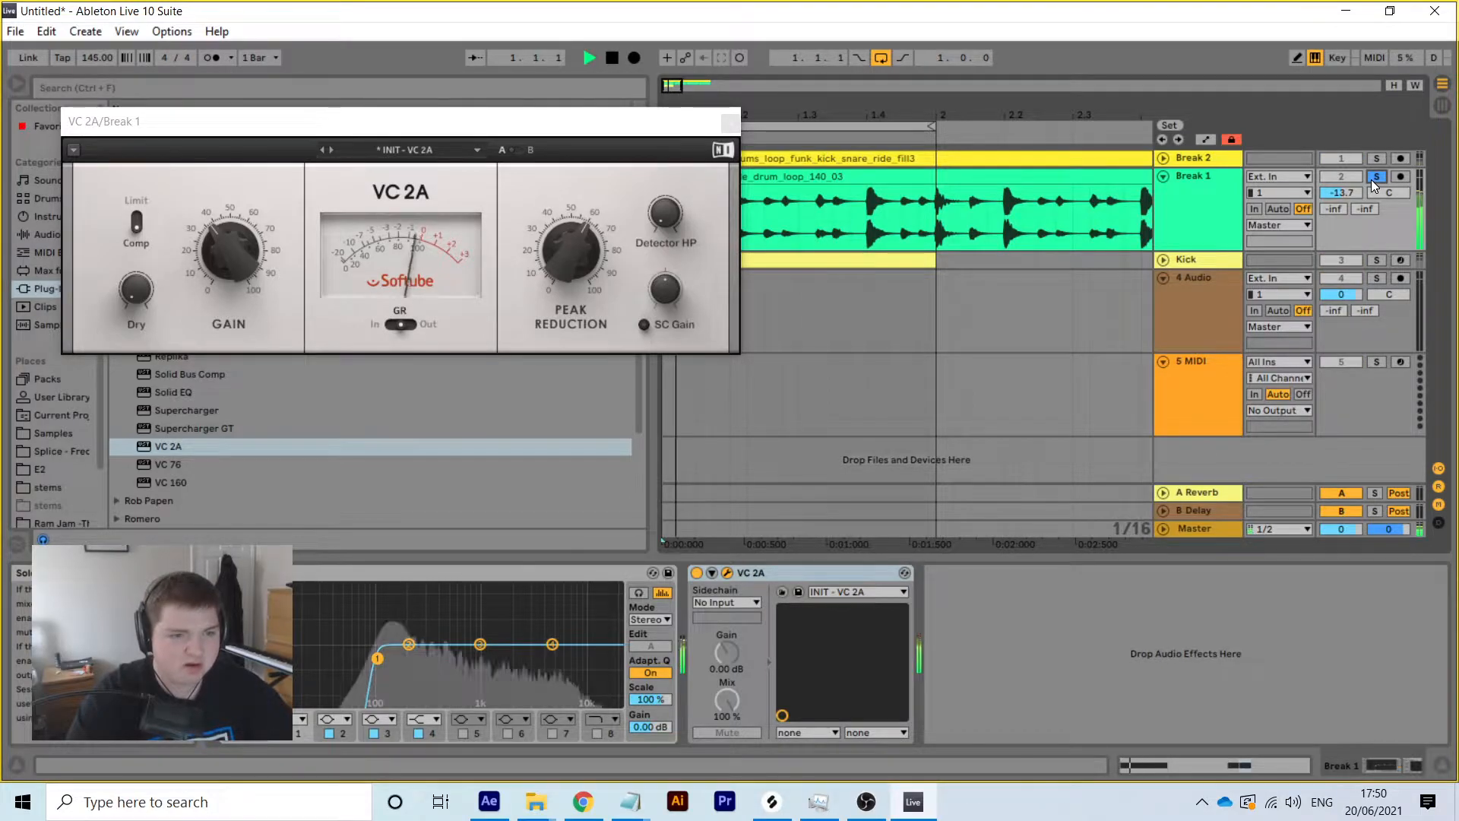
key("space")
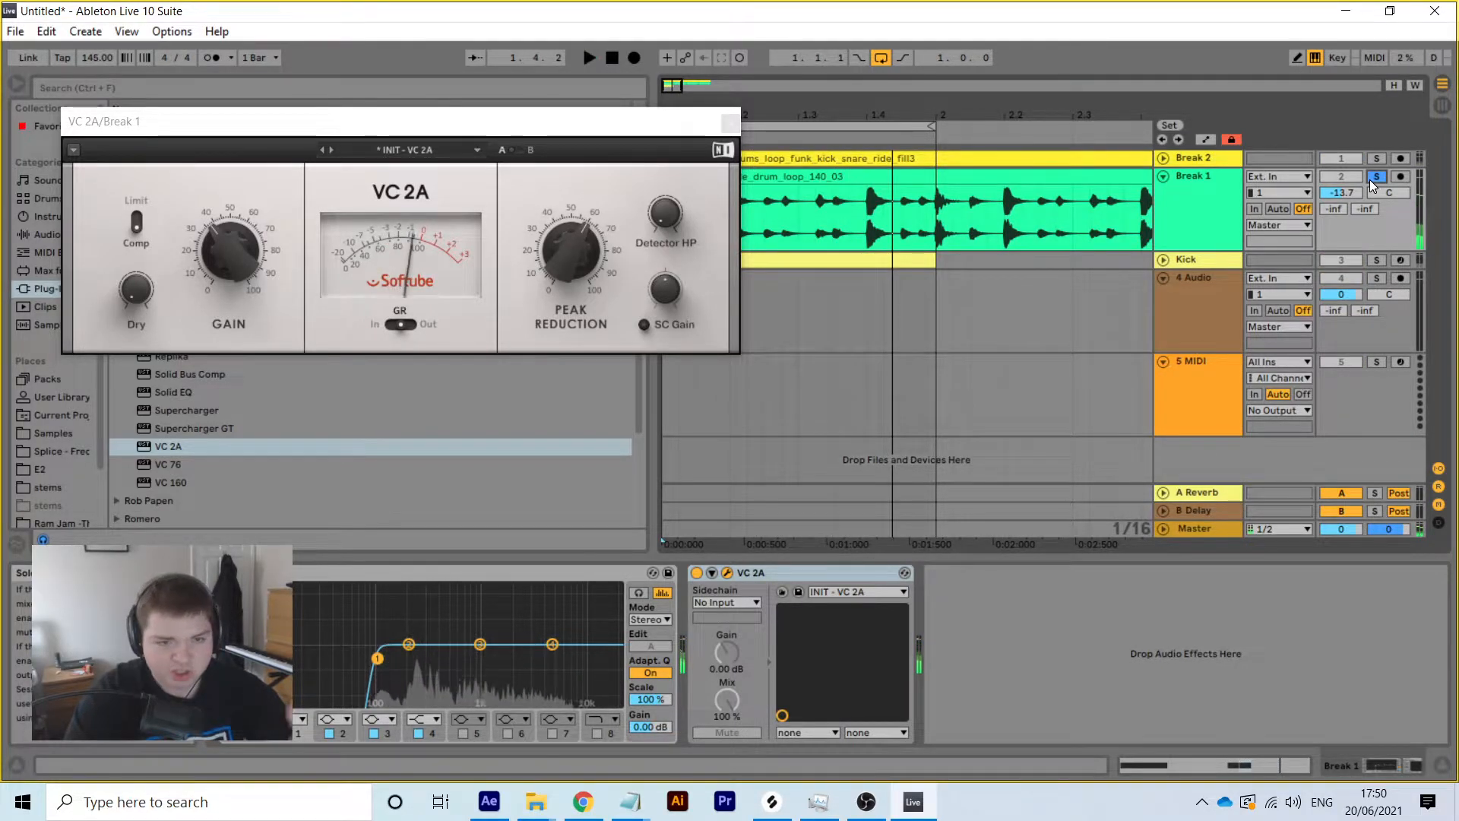
Compare Break 1 with the VC 2A compressor bypassed and switched back on
left_click(697, 573)
left_click_drag(684, 118, 329, 137)
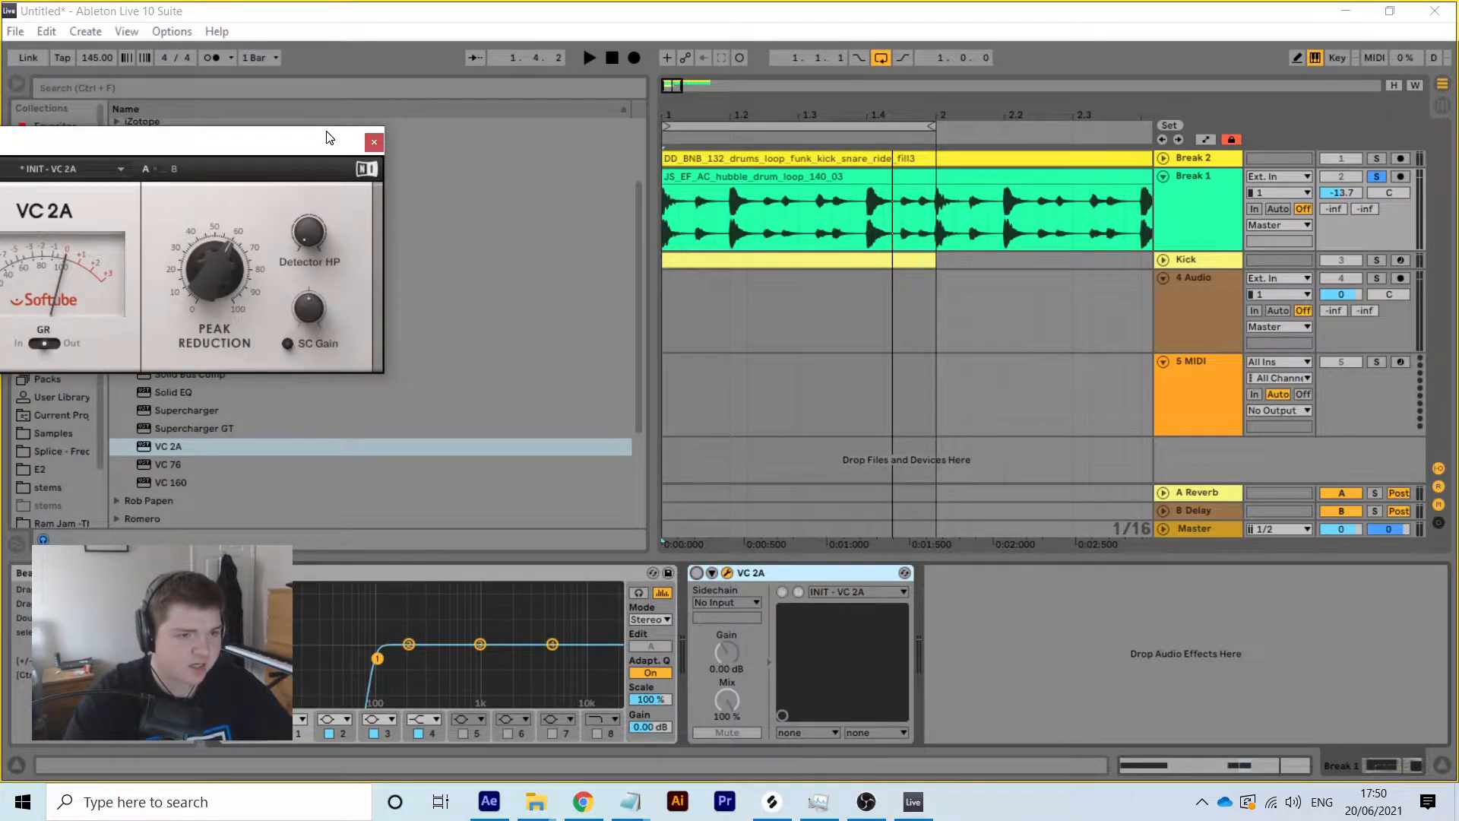
left_click(612, 57)
left_click(589, 58)
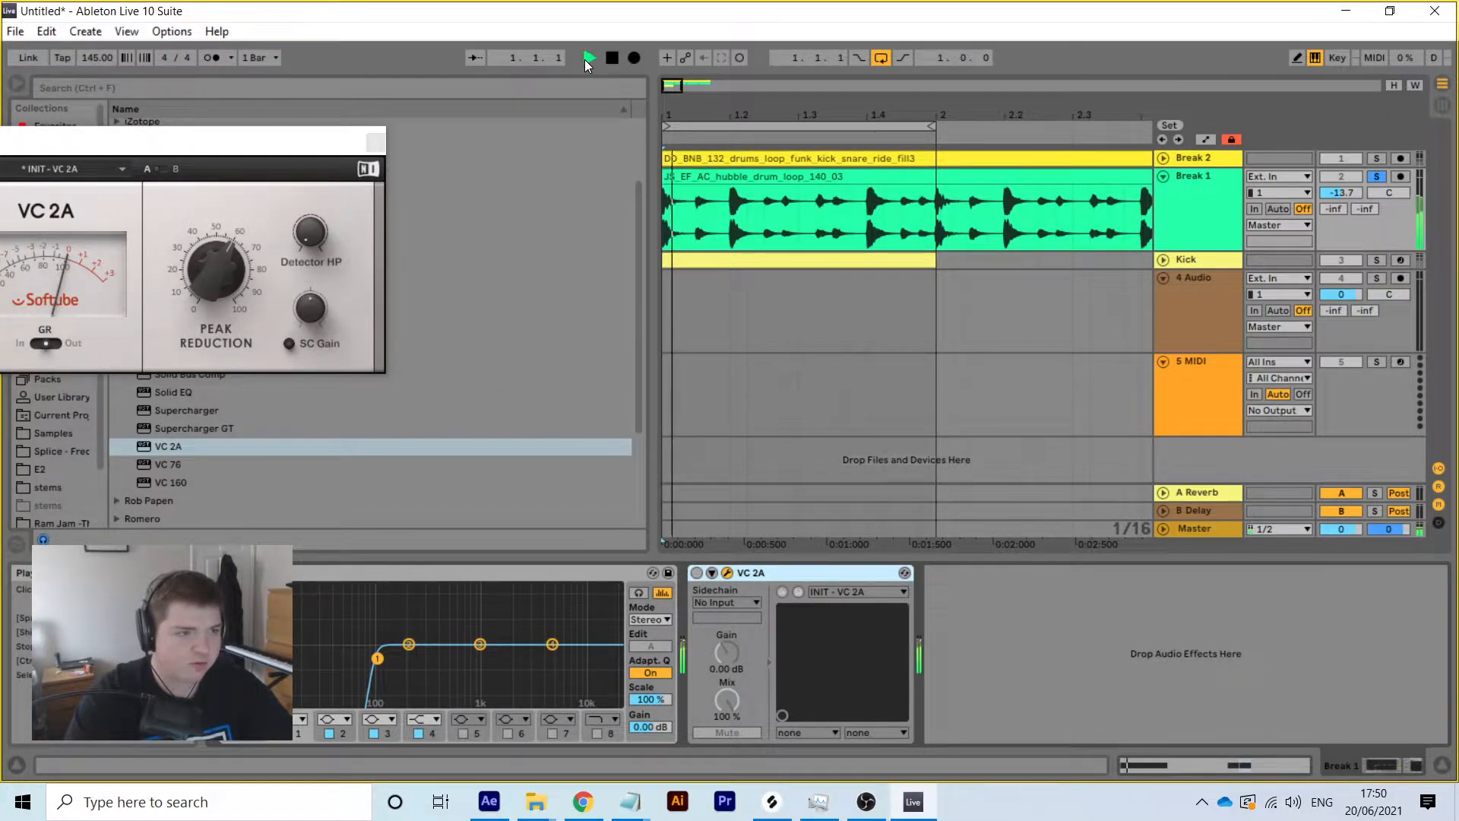
left_click(697, 573)
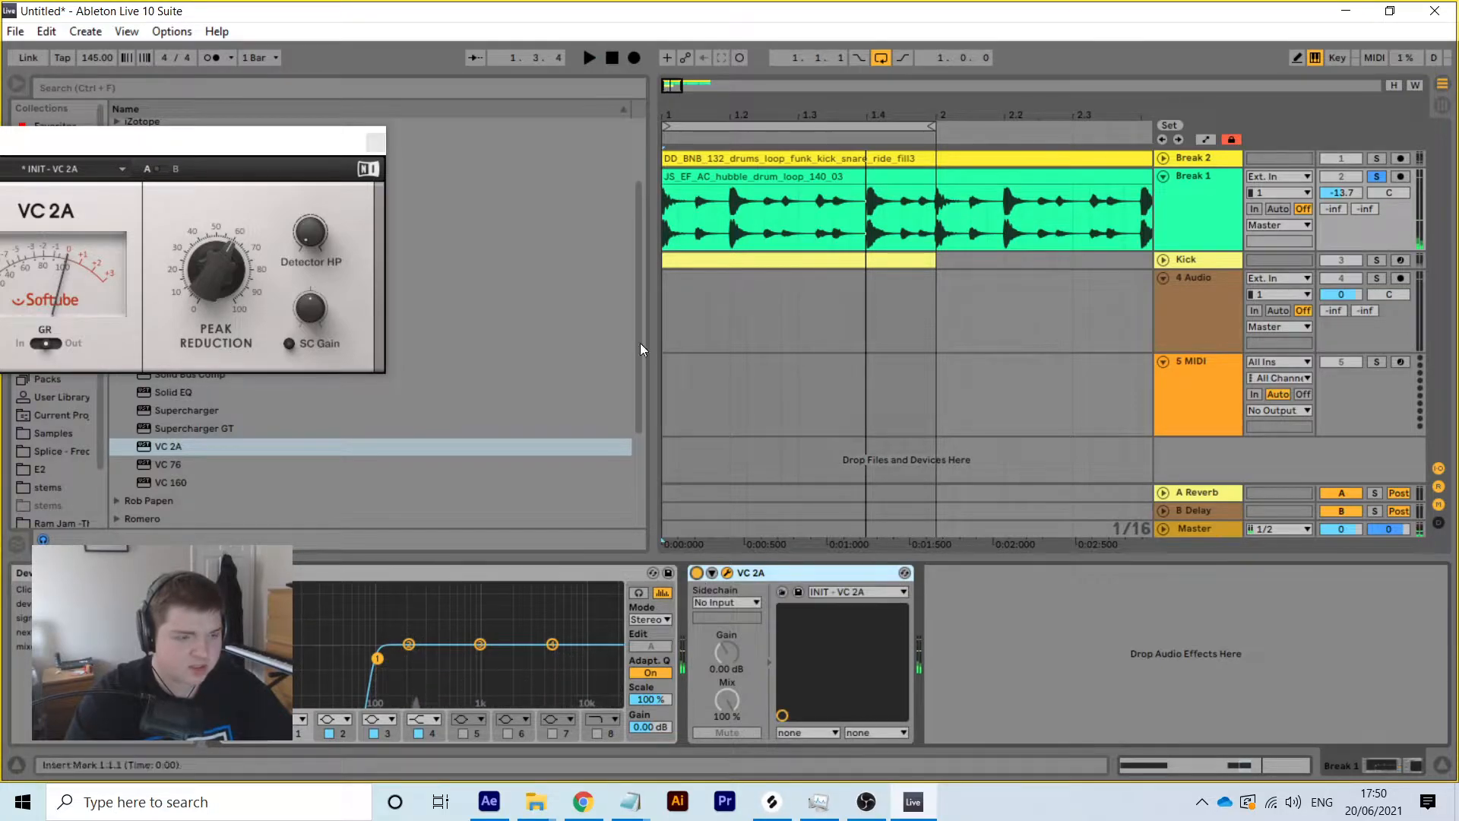
left_click(616, 58)
left_click(590, 58)
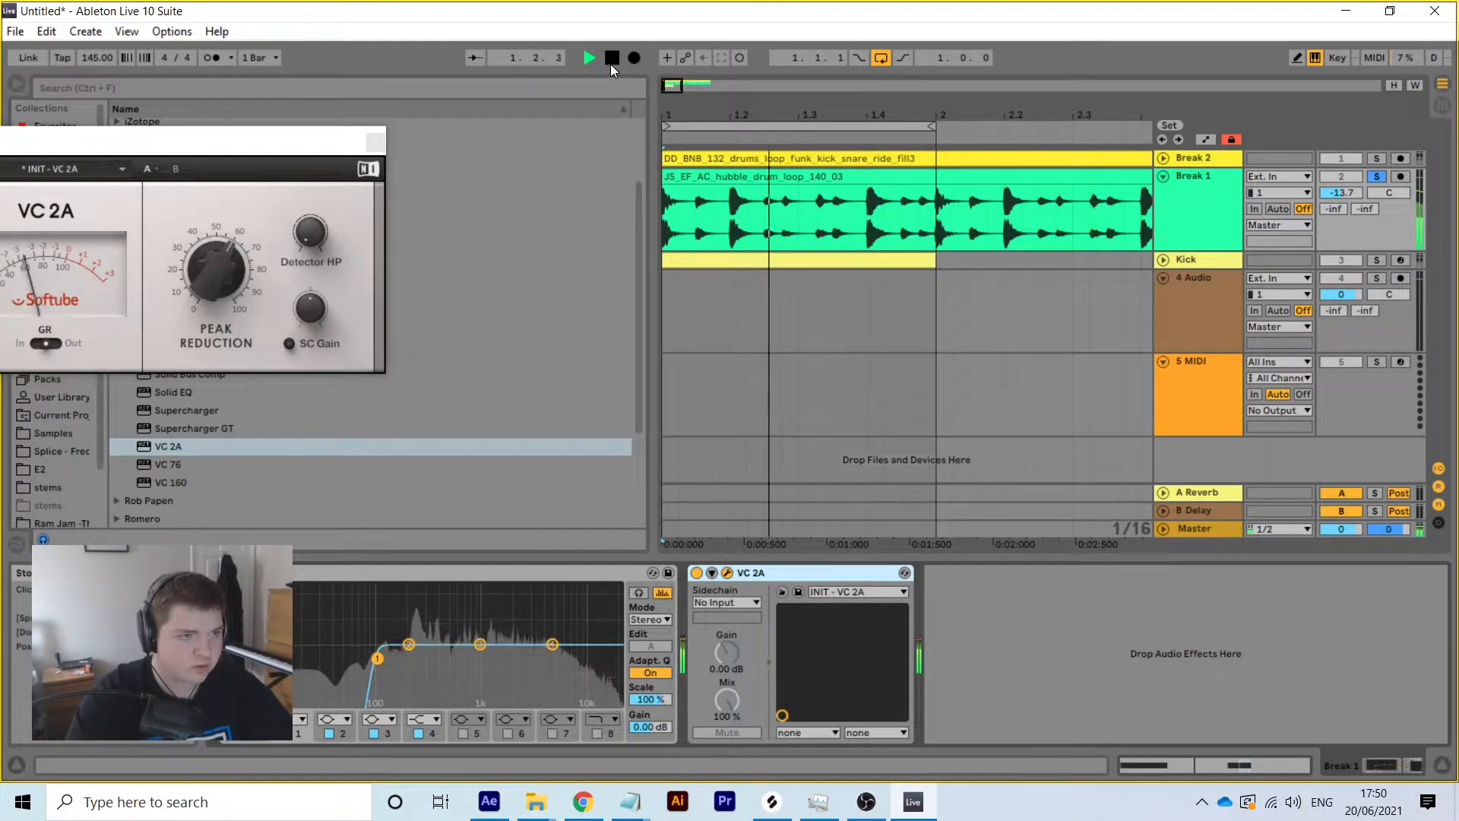
left_click(614, 58)
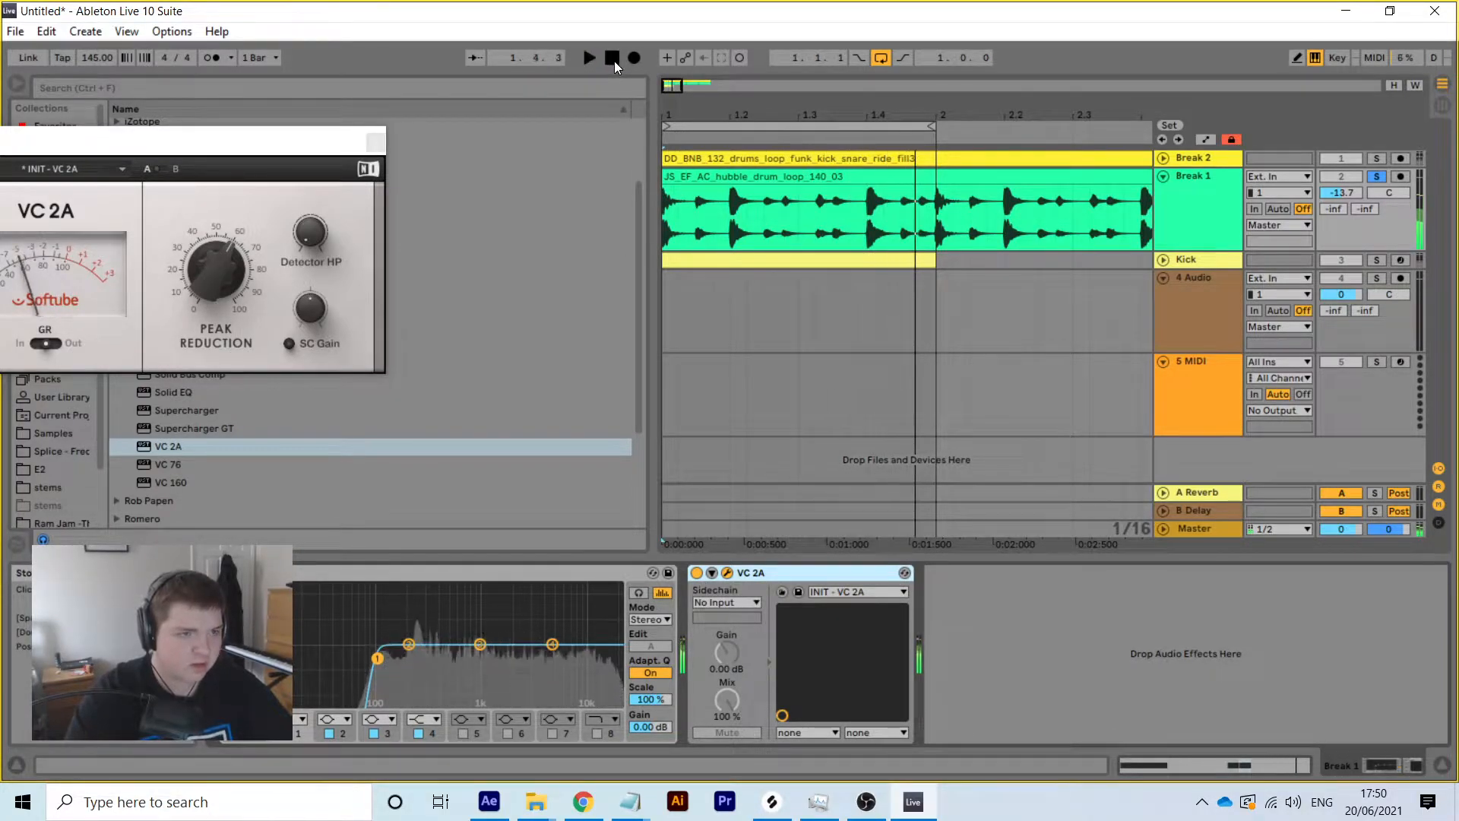
left_click(147, 165)
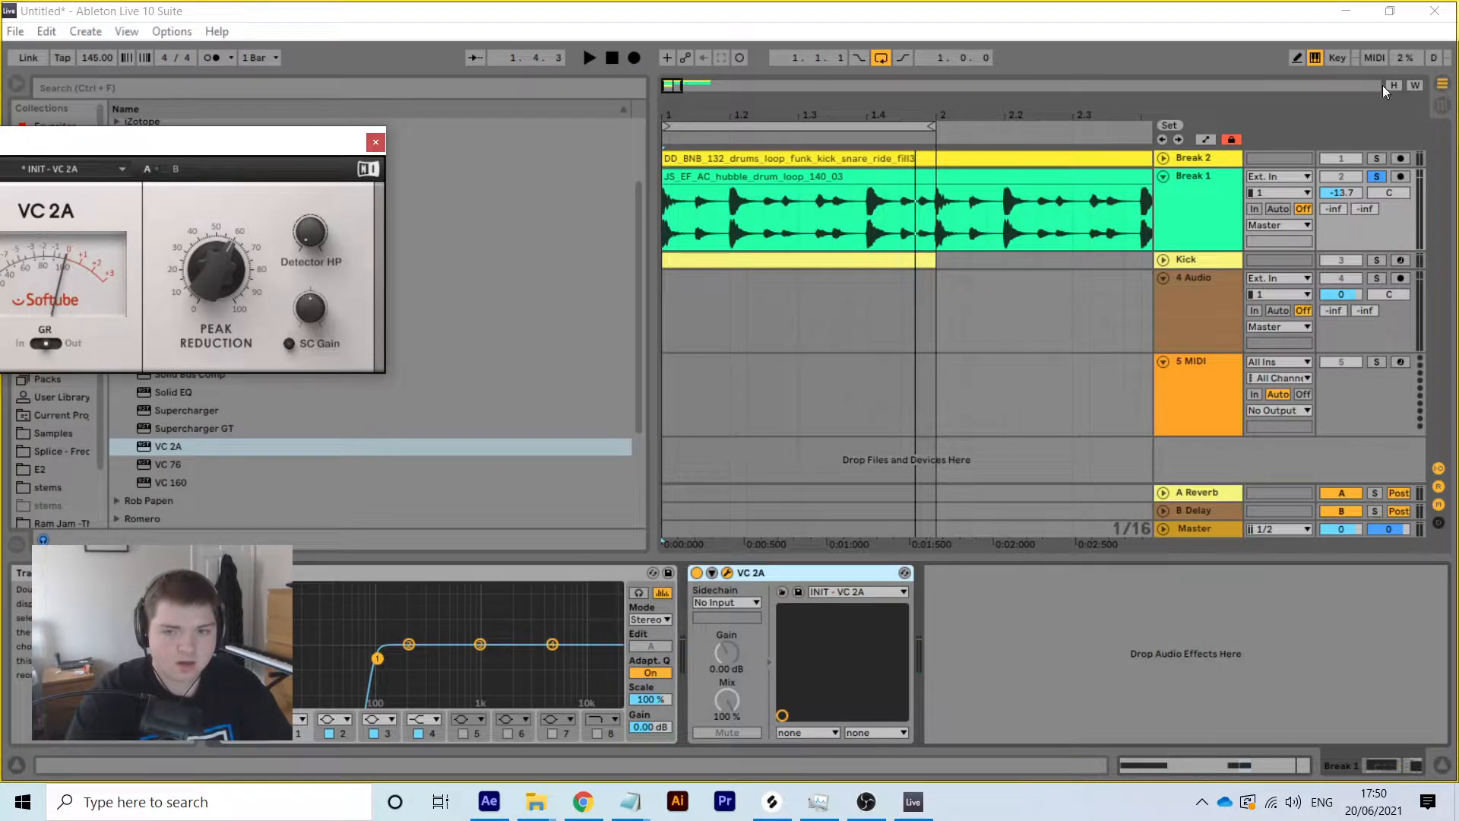
Solo the Kick alongside Break 1 and set Break 1's volume to -14.3 dB
left_click(1378, 260)
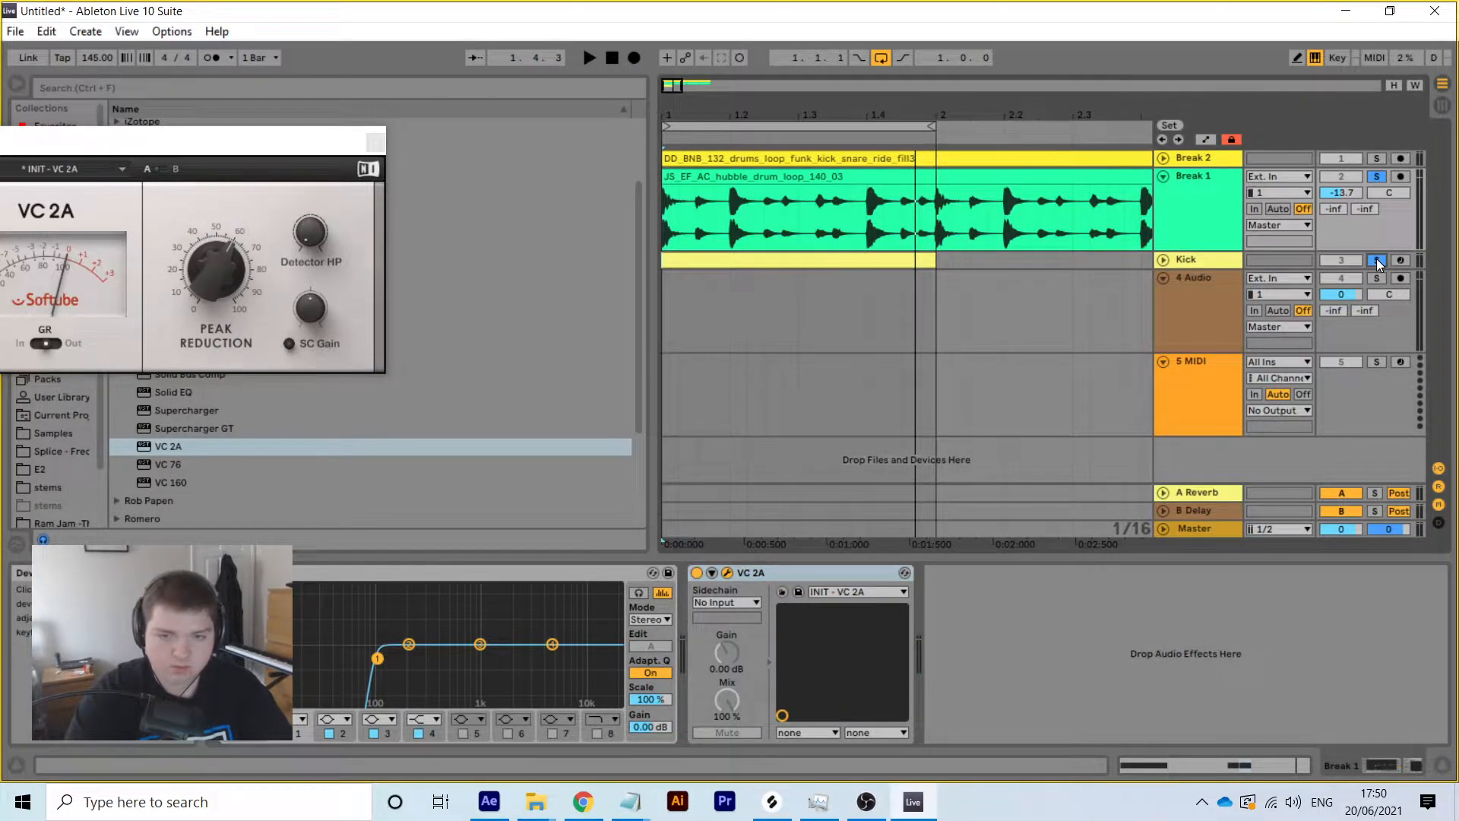
key("space")
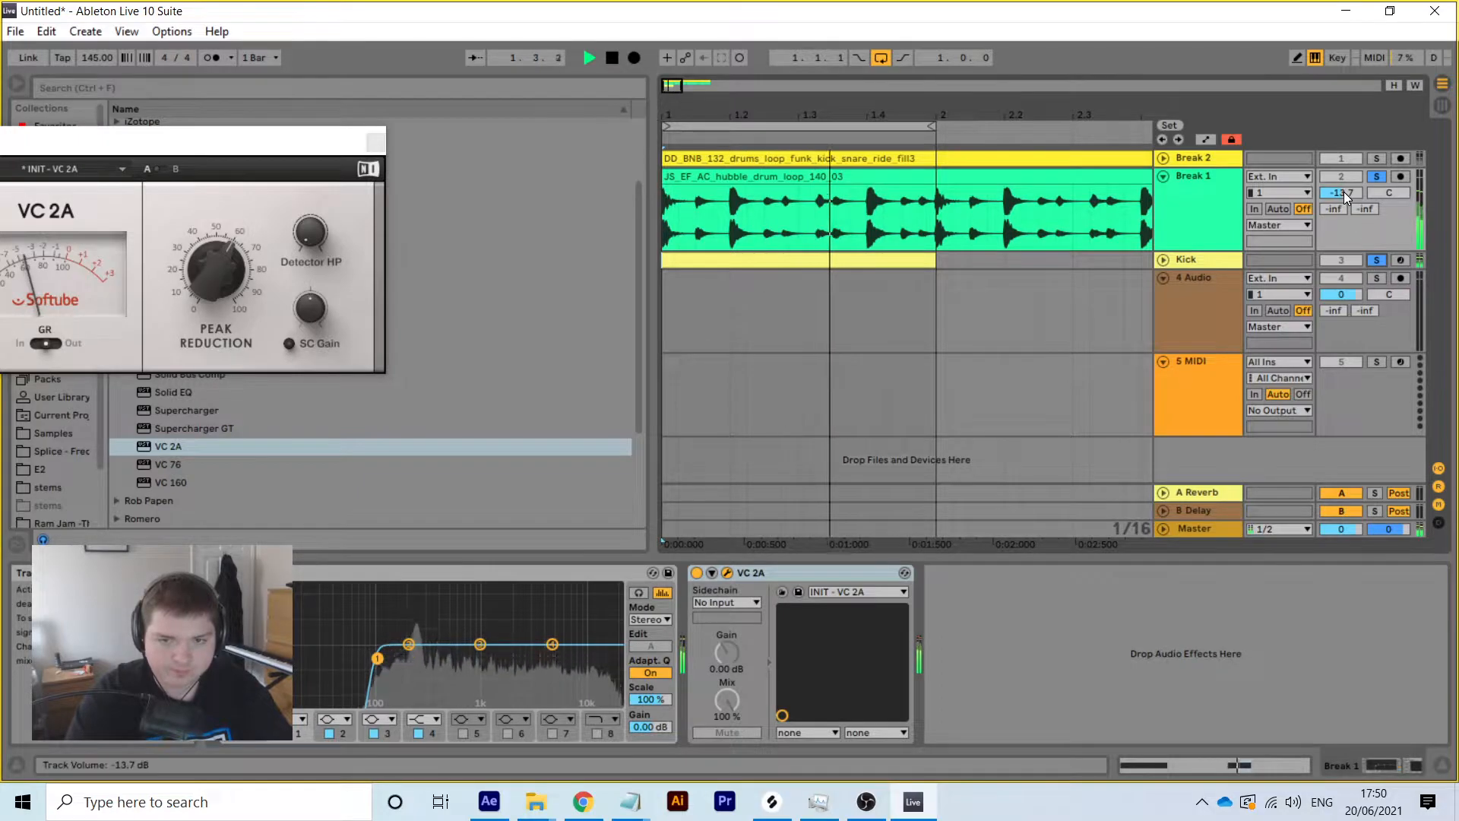
left_click_drag(1341, 193, 1341, 196)
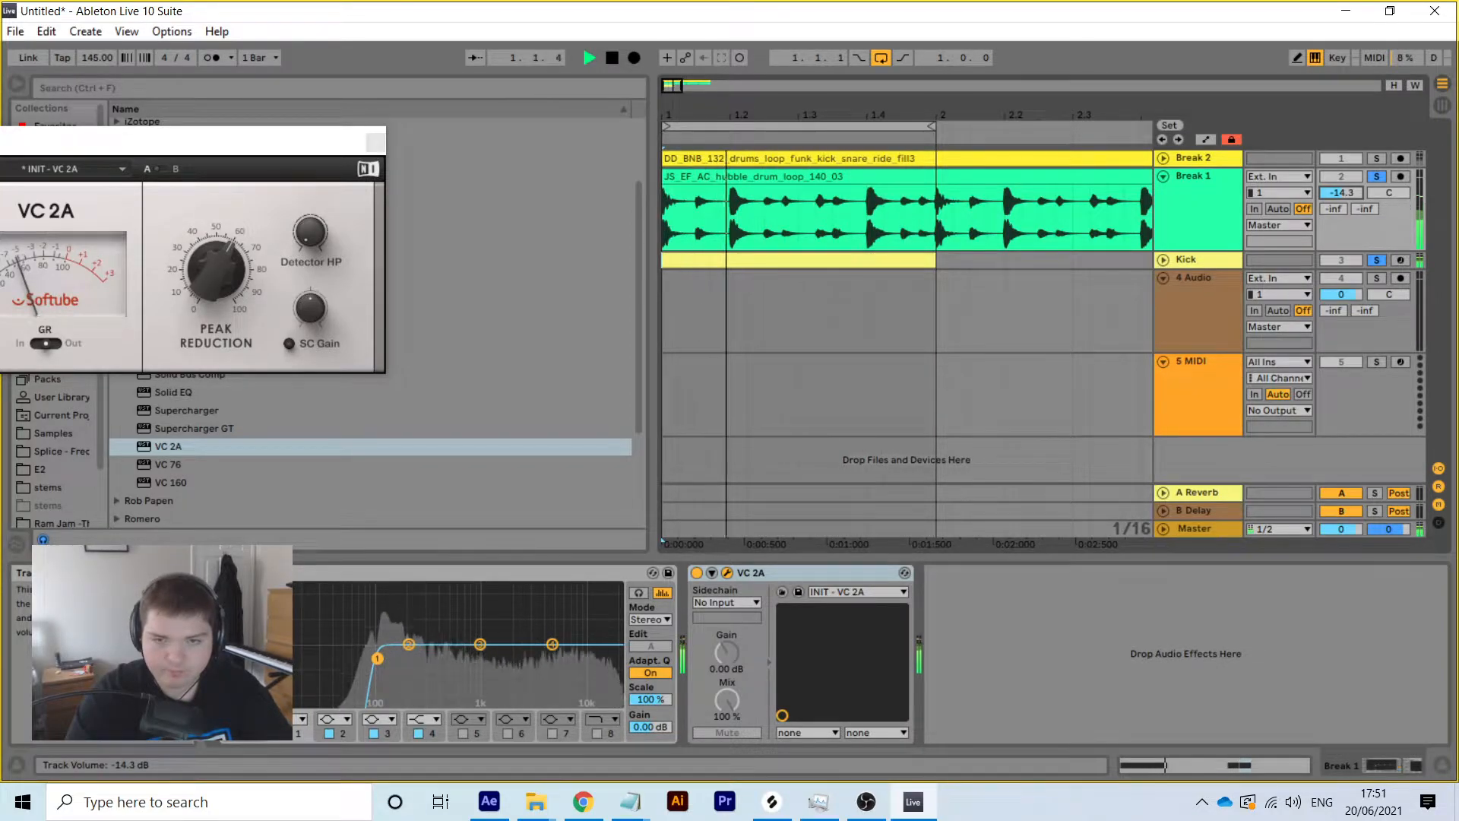
left_click(1167, 175)
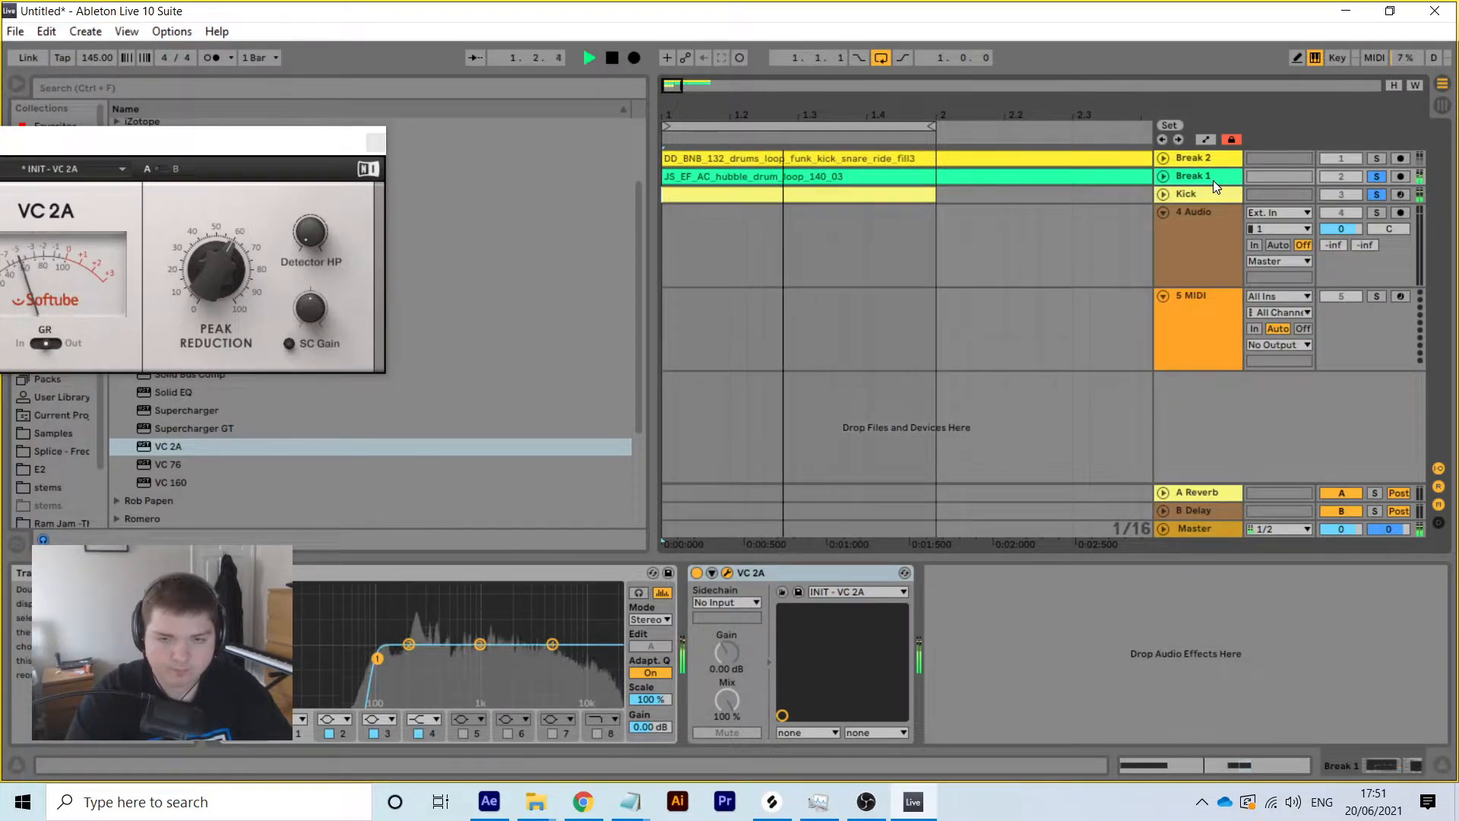
key("space")
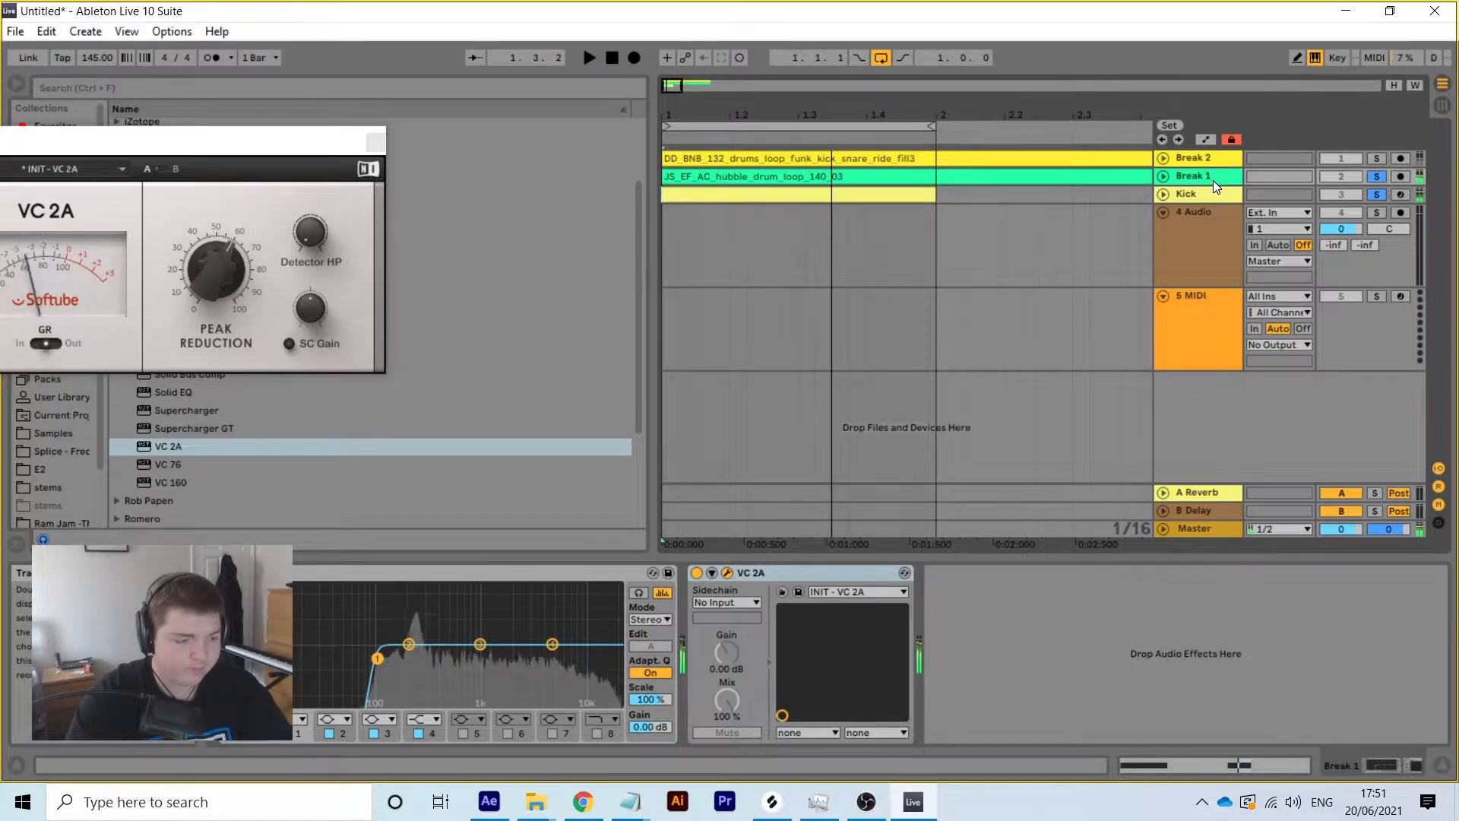
Close the VC 2A window and add a stock Compressor to Break 1's chain
left_click(375, 143)
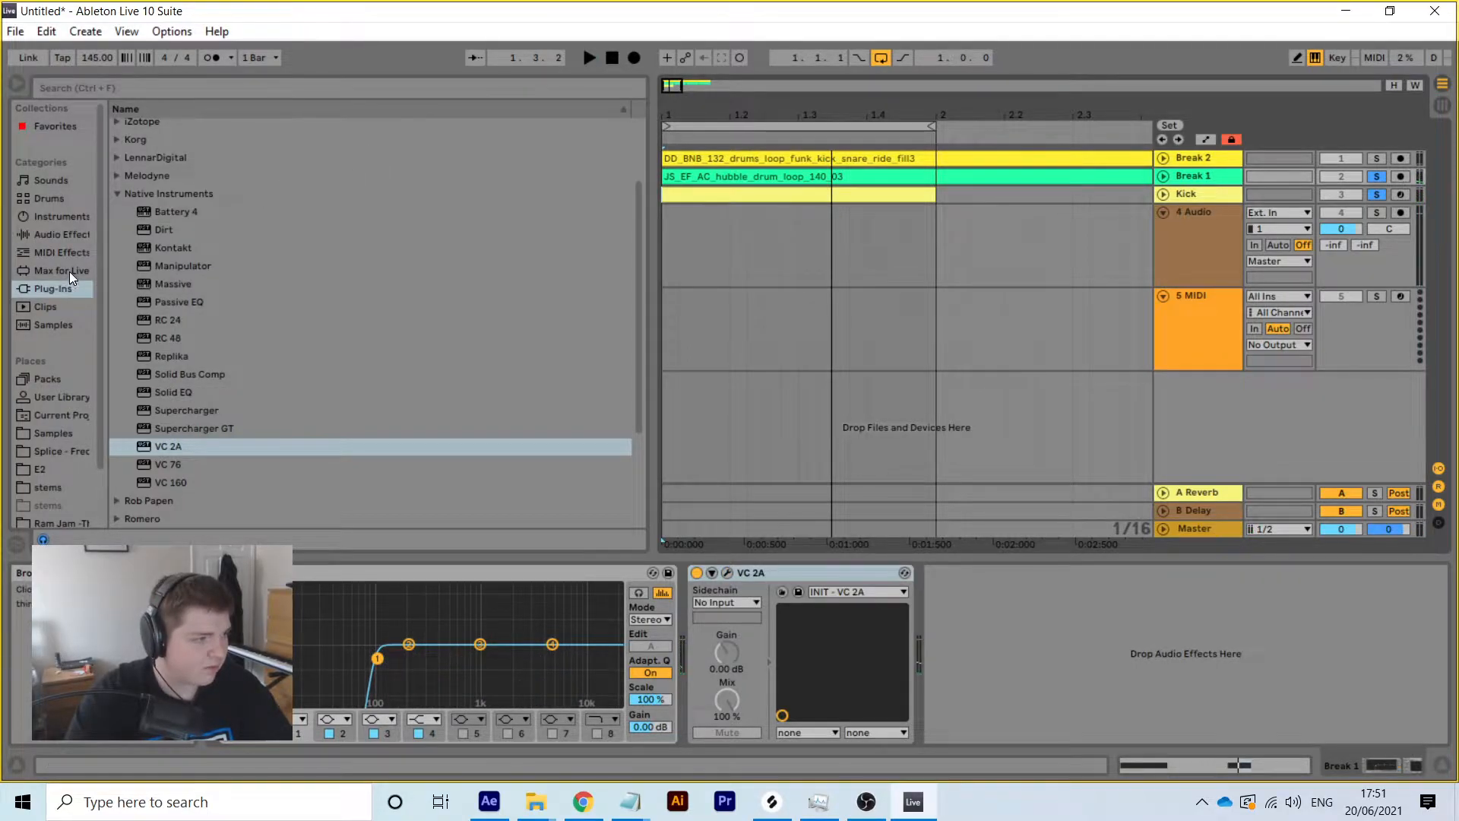
left_click(67, 234)
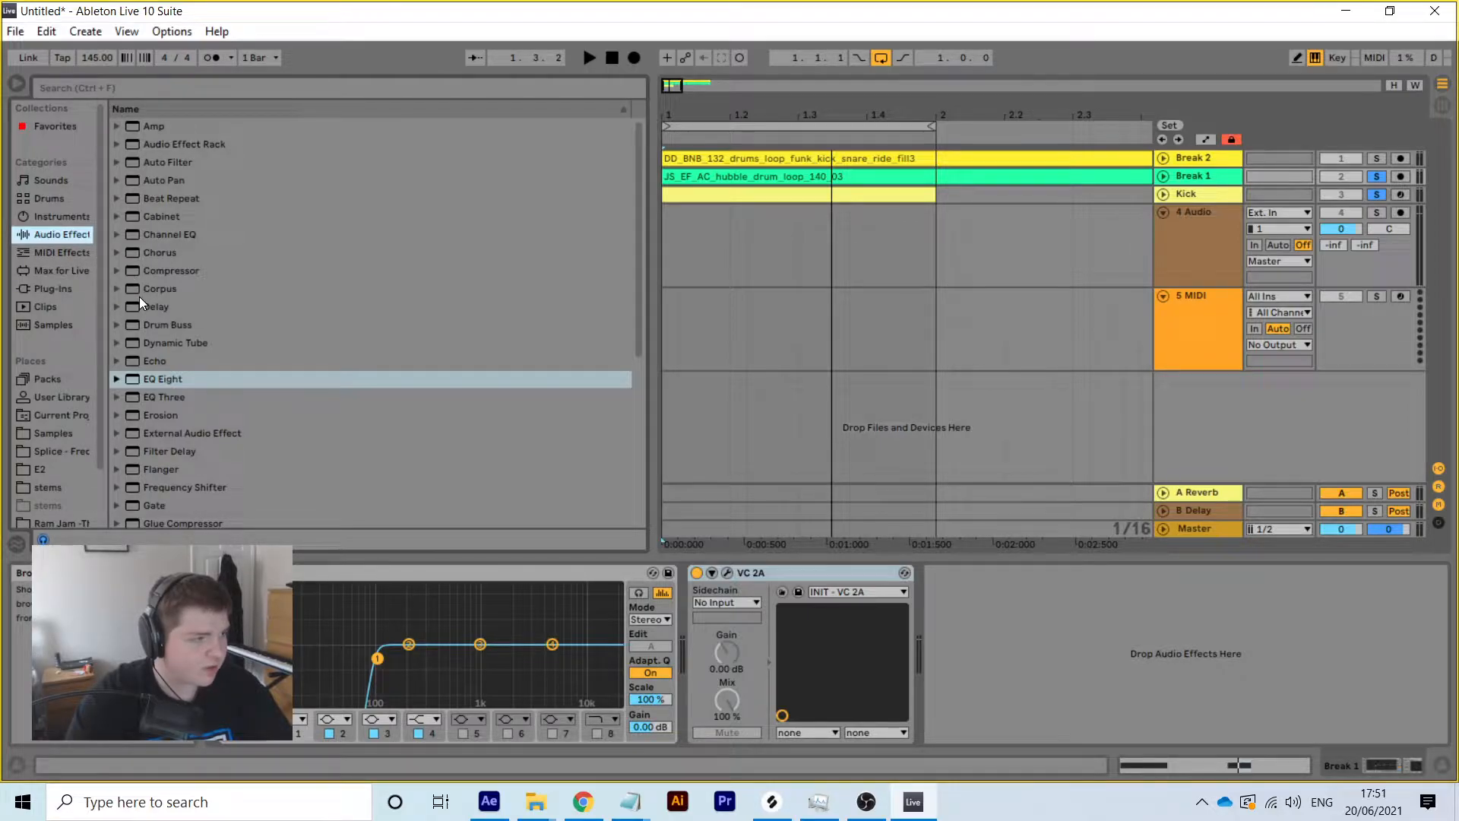
double_click(179, 267)
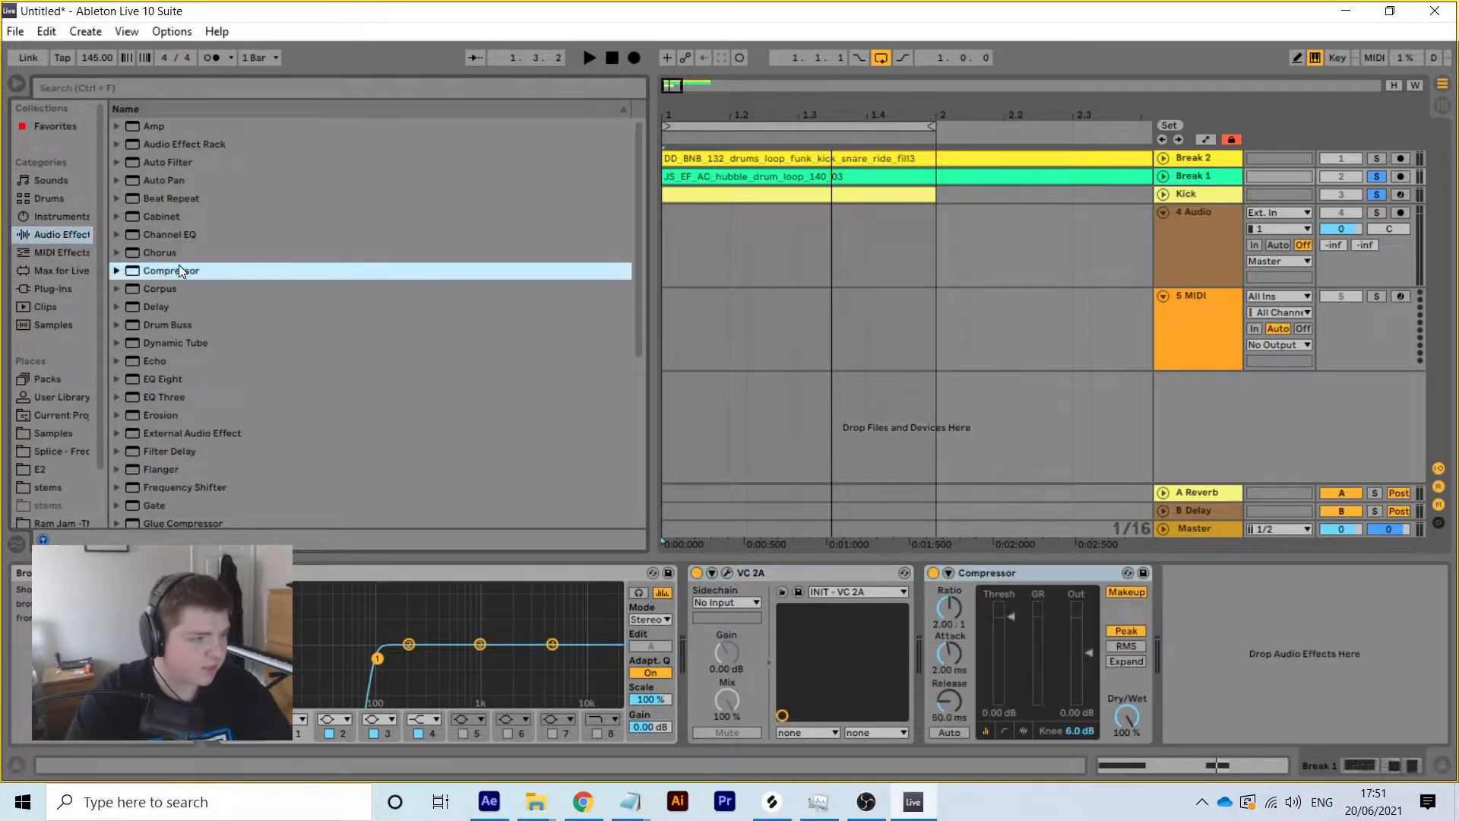
Sidechain the Compressor from the Kick track and lower its threshold to -7.94 dB
left_click(950, 574)
left_click(967, 620)
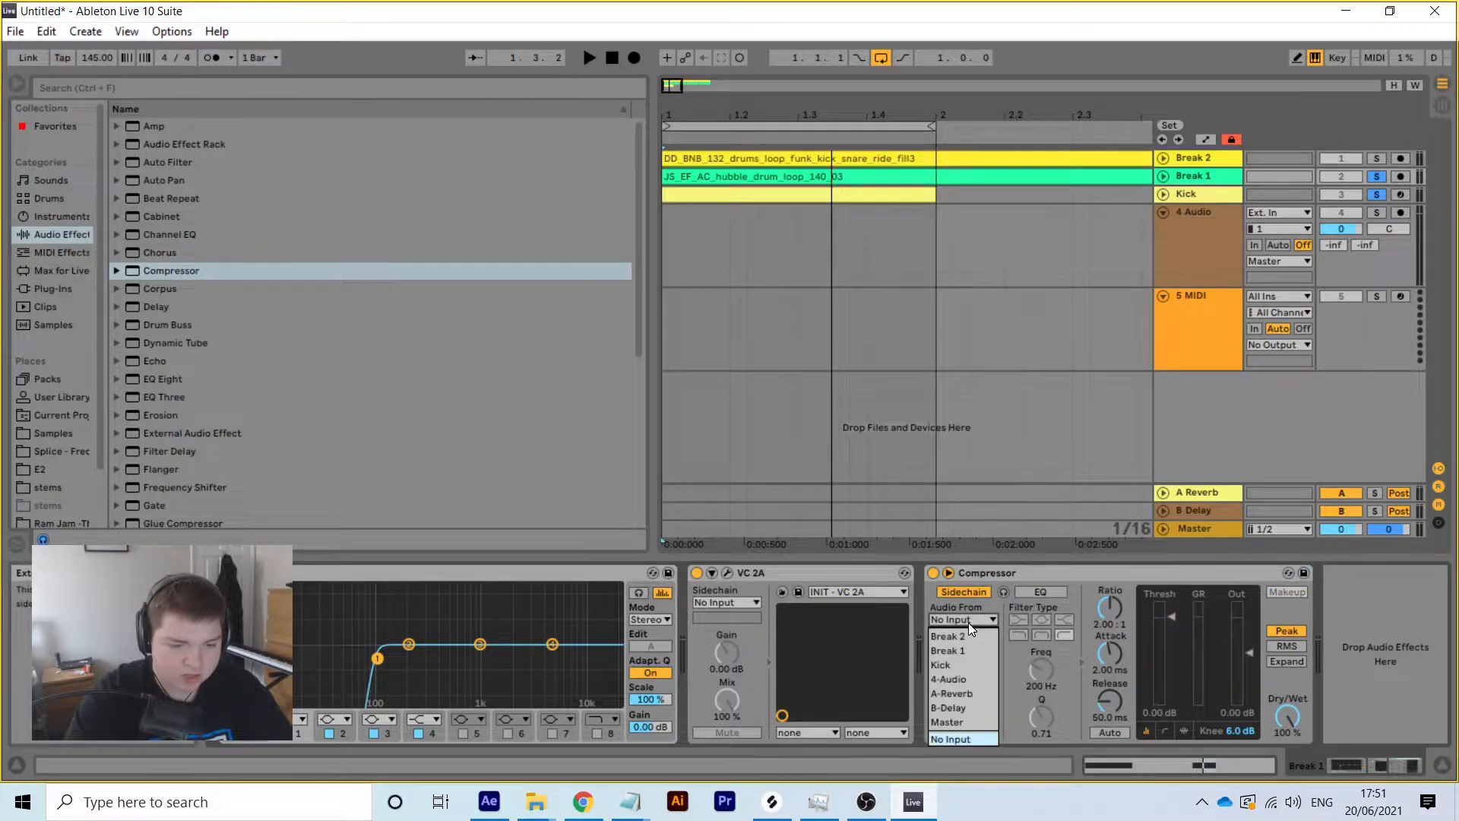
left_click(963, 662)
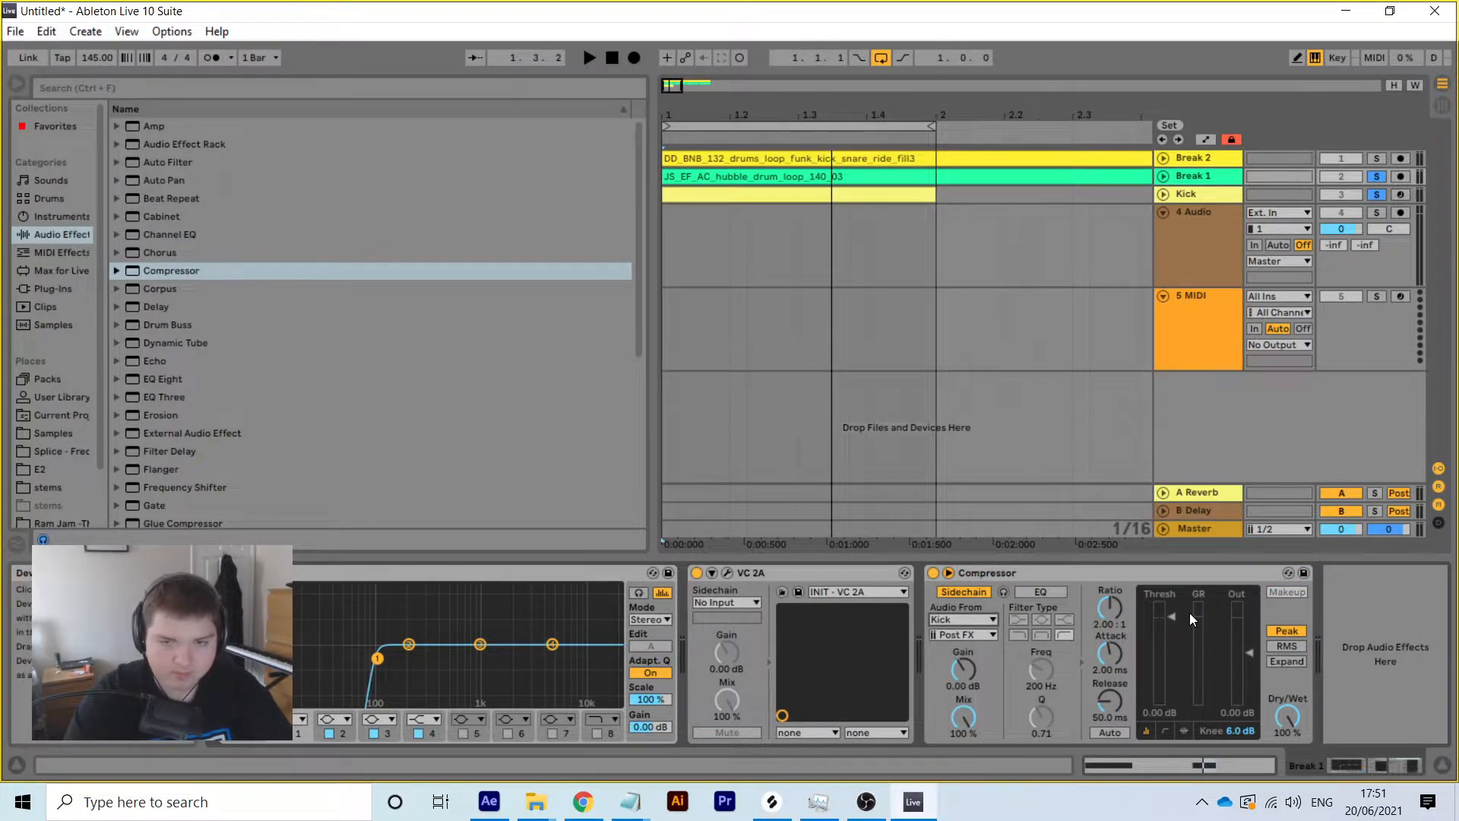
key("space")
left_click_drag(1173, 614, 1183, 642)
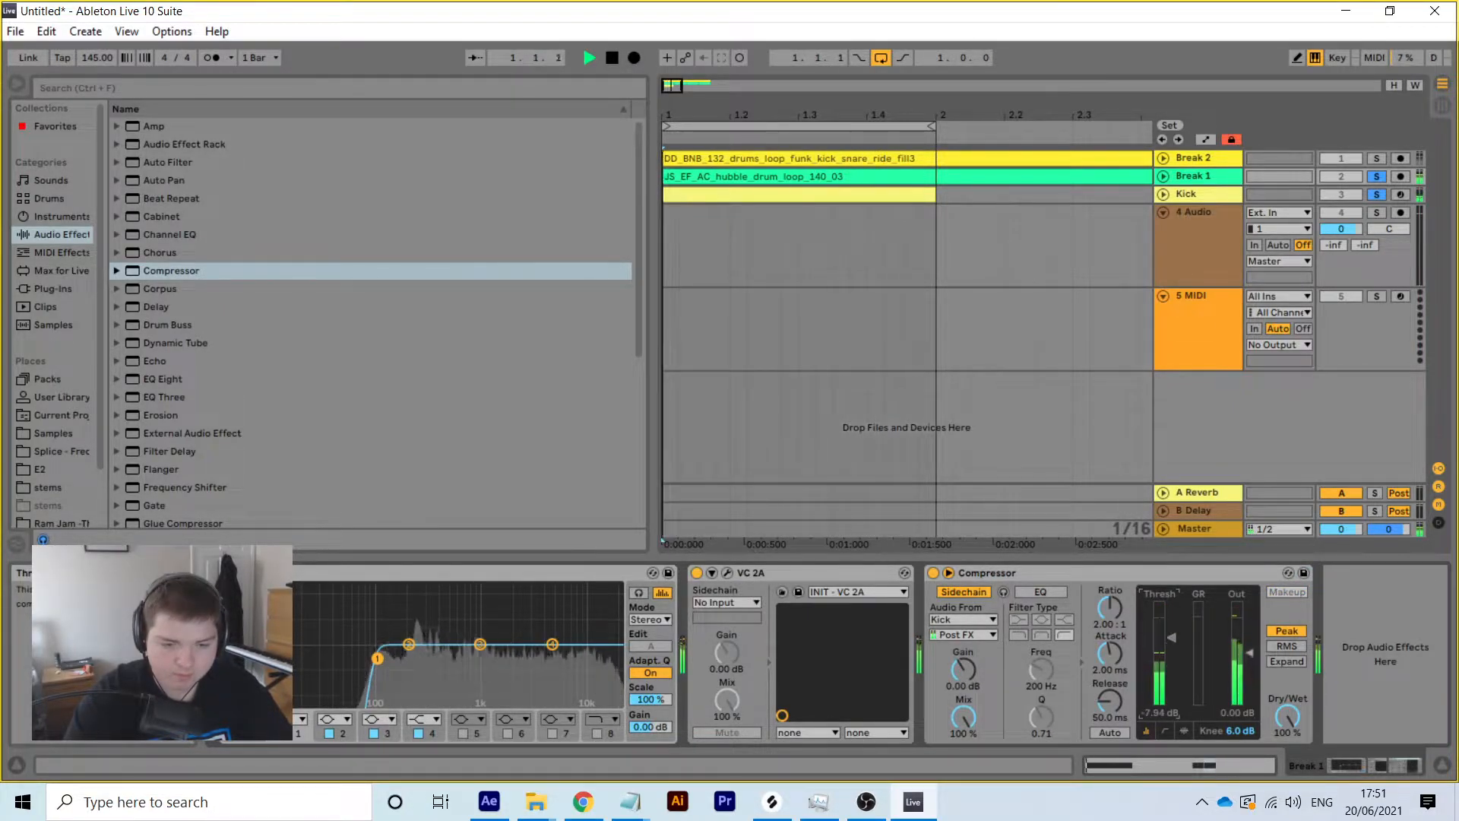
key("space")
left_click(1162, 195)
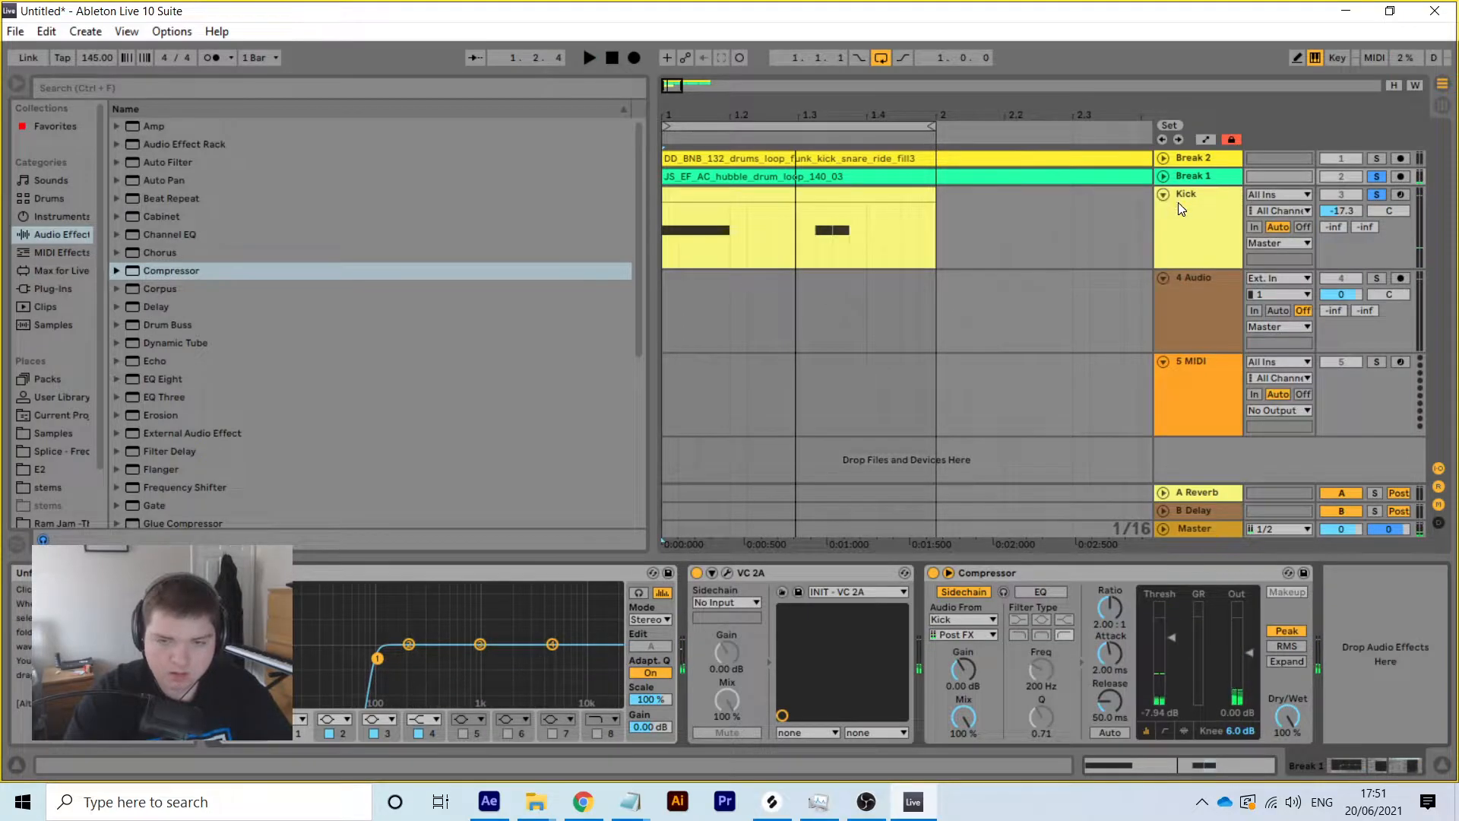
Reset Kick's volume to 0 dB and lengthen the Impulse kick decay to 10.0 s
key("Delete")
left_click(1214, 228)
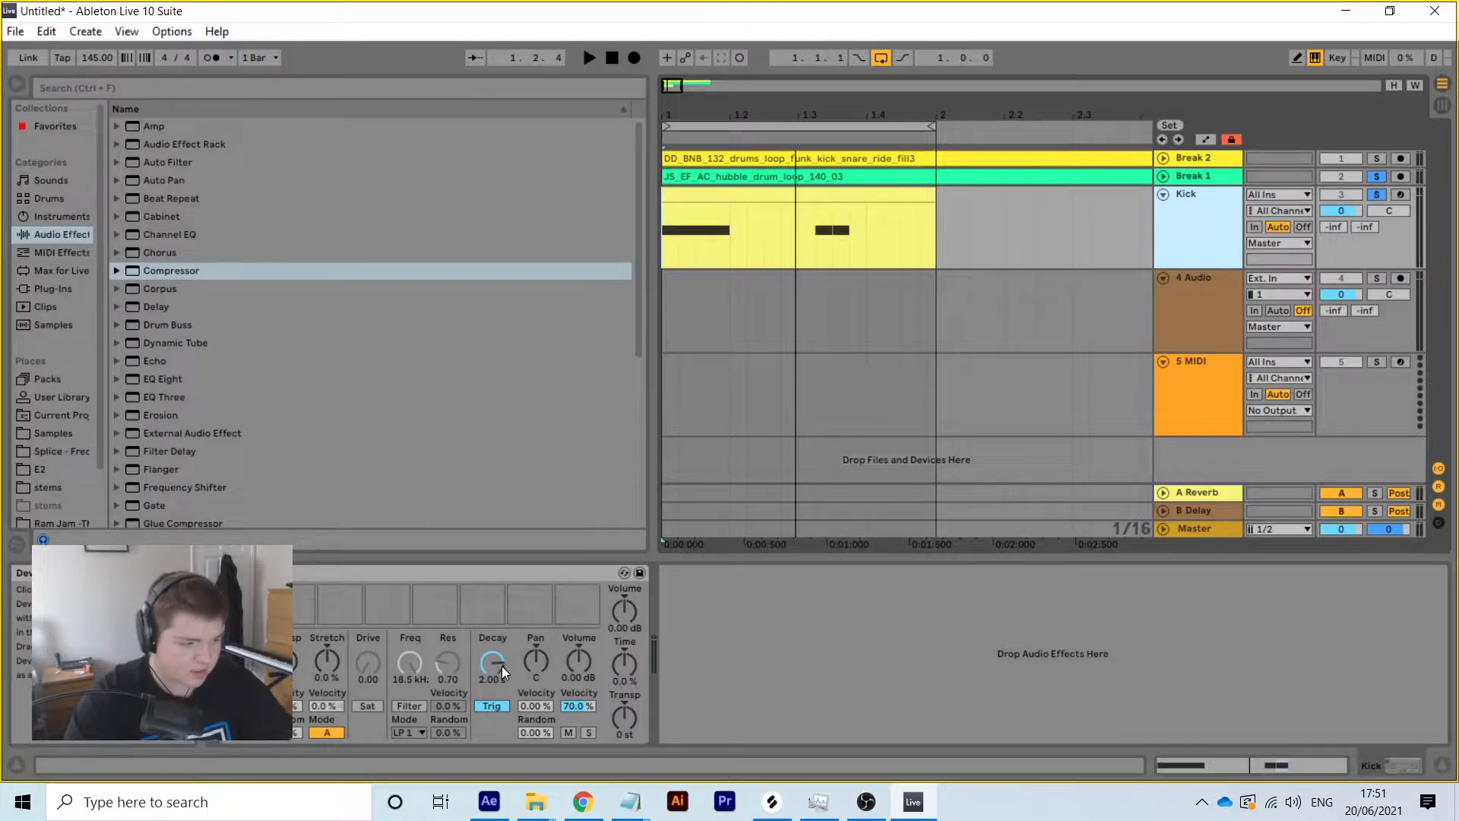
left_click_drag(501, 666, 502, 623)
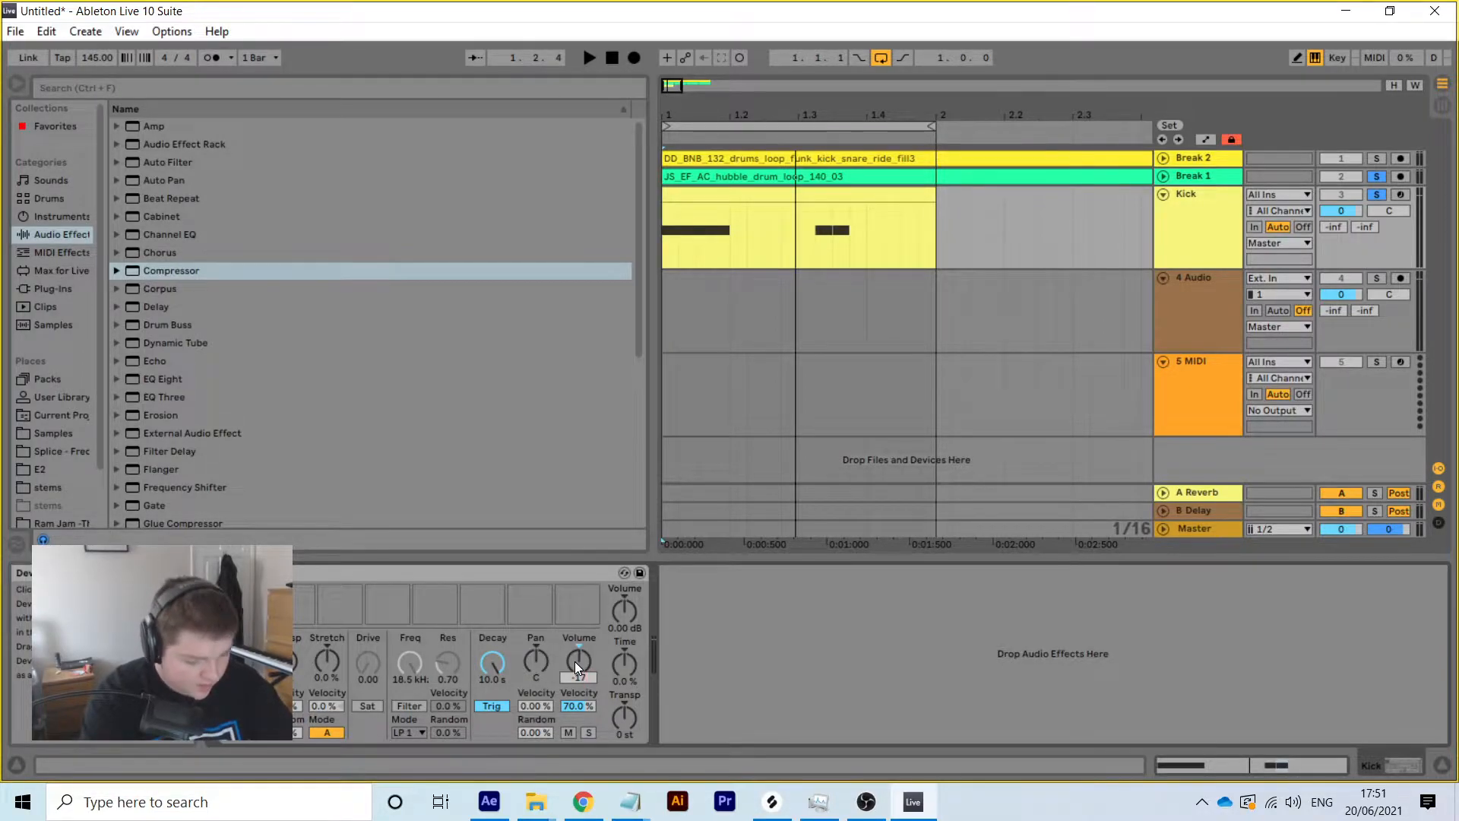
key("space")
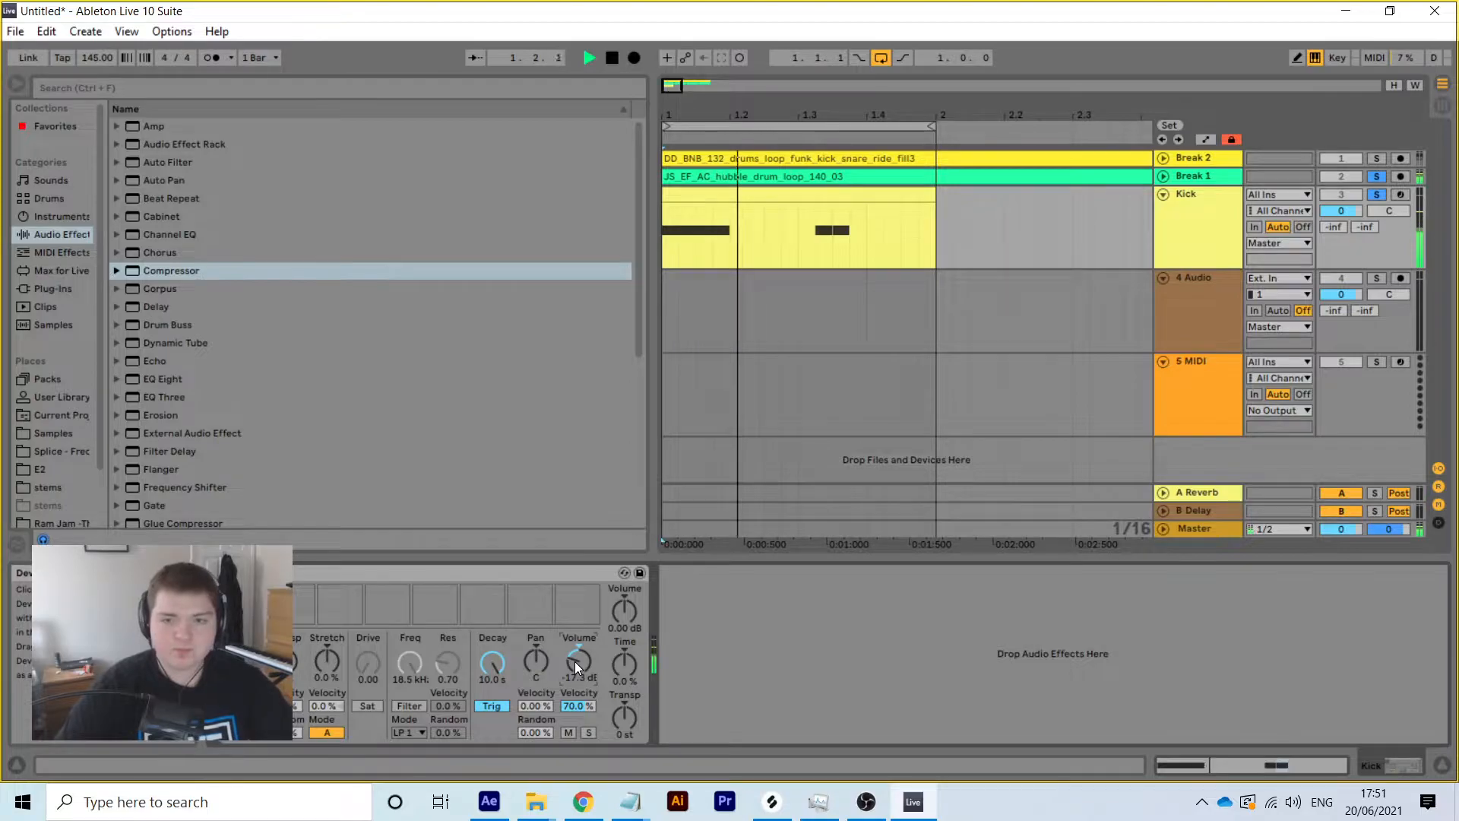
Set Break 1's Compressor to a -14.8 dB threshold with a 2.41:1 ratio
left_click(1202, 171)
mouse_move(1174, 637)
left_mouse_down()
mouse_move(1173, 659)
mouse_move(1110, 678)
mouse_move(1109, 701)
left_mouse_up()
mouse_move(1116, 610)
left_mouse_down()
mouse_move(1119, 596)
mouse_move(1120, 617)
left_mouse_up()
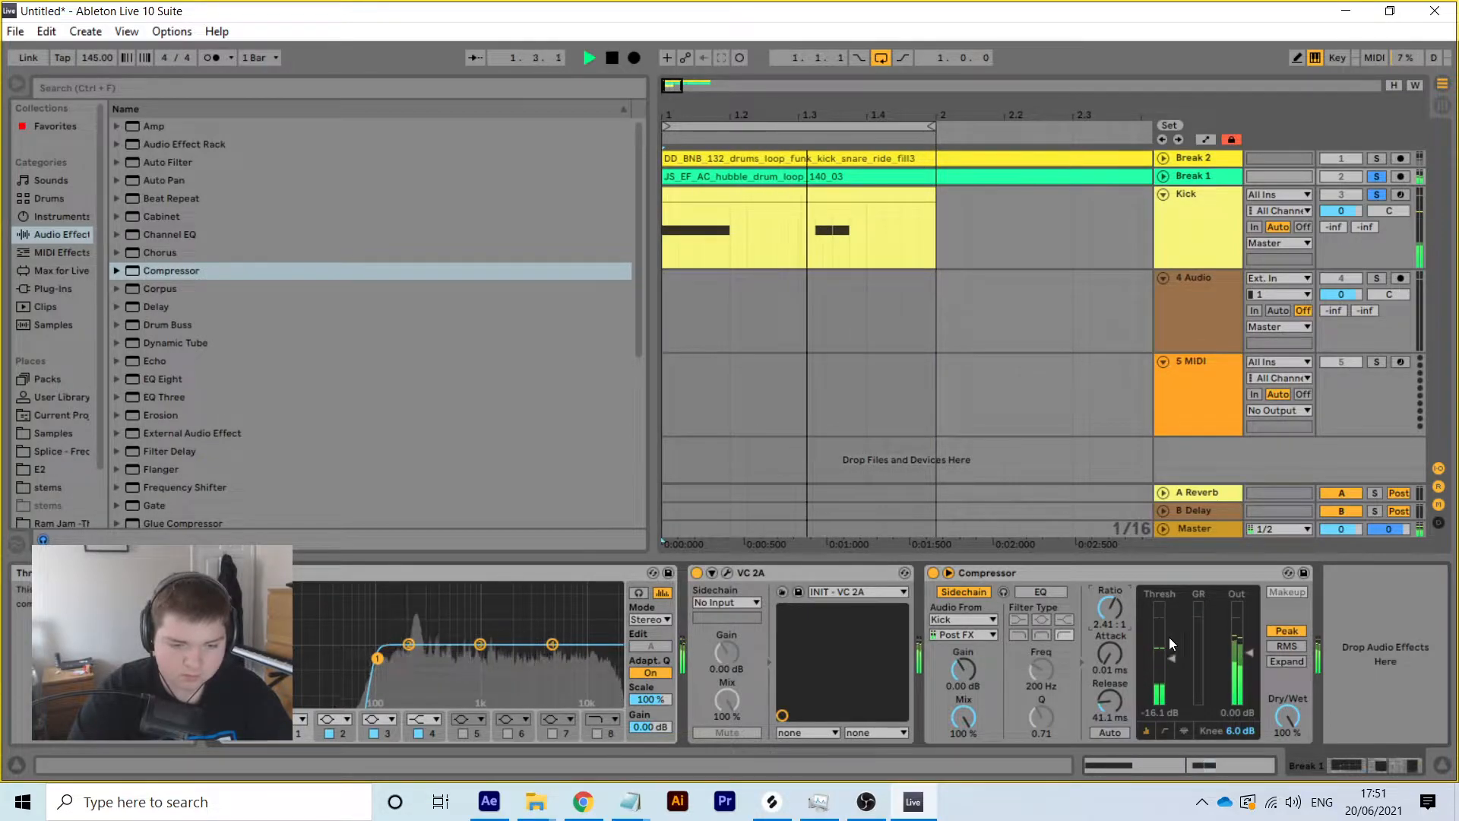
left_click_drag(1170, 661, 1170, 658)
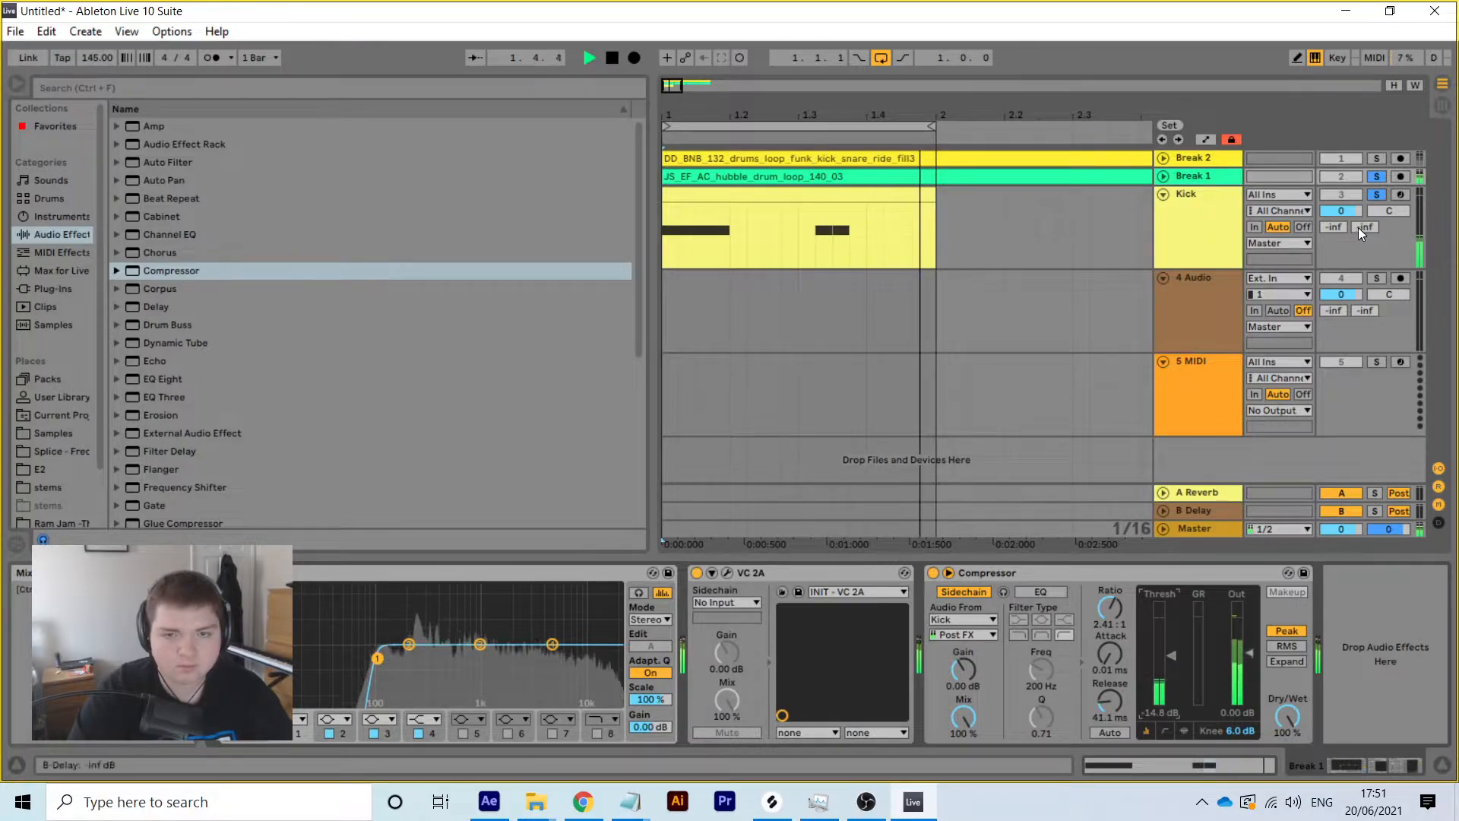
Audition the drums with Break 1 unfolded, then select the Break 1 clip
left_click(1163, 192)
left_click(1163, 176)
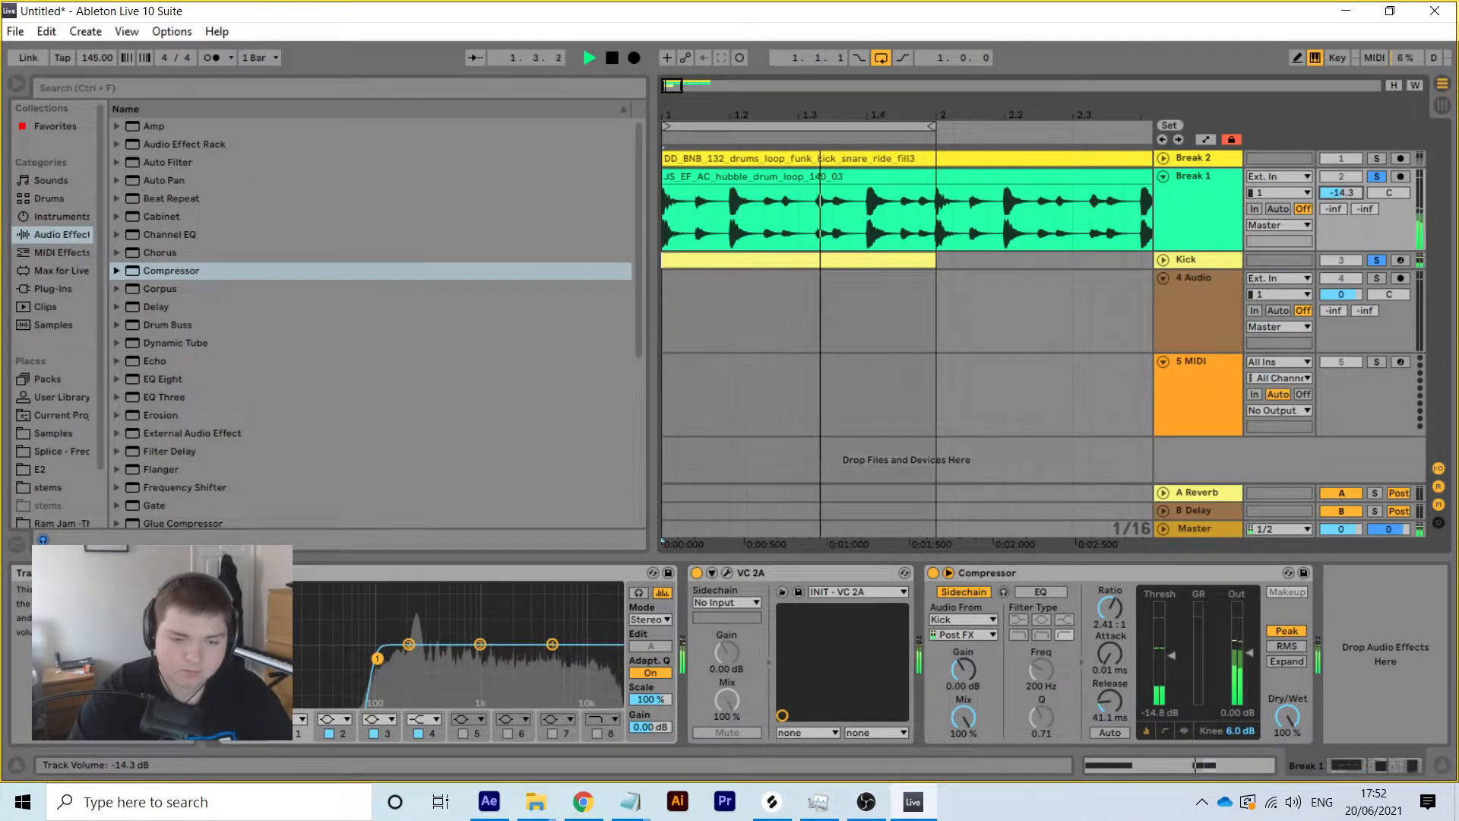
key("space")
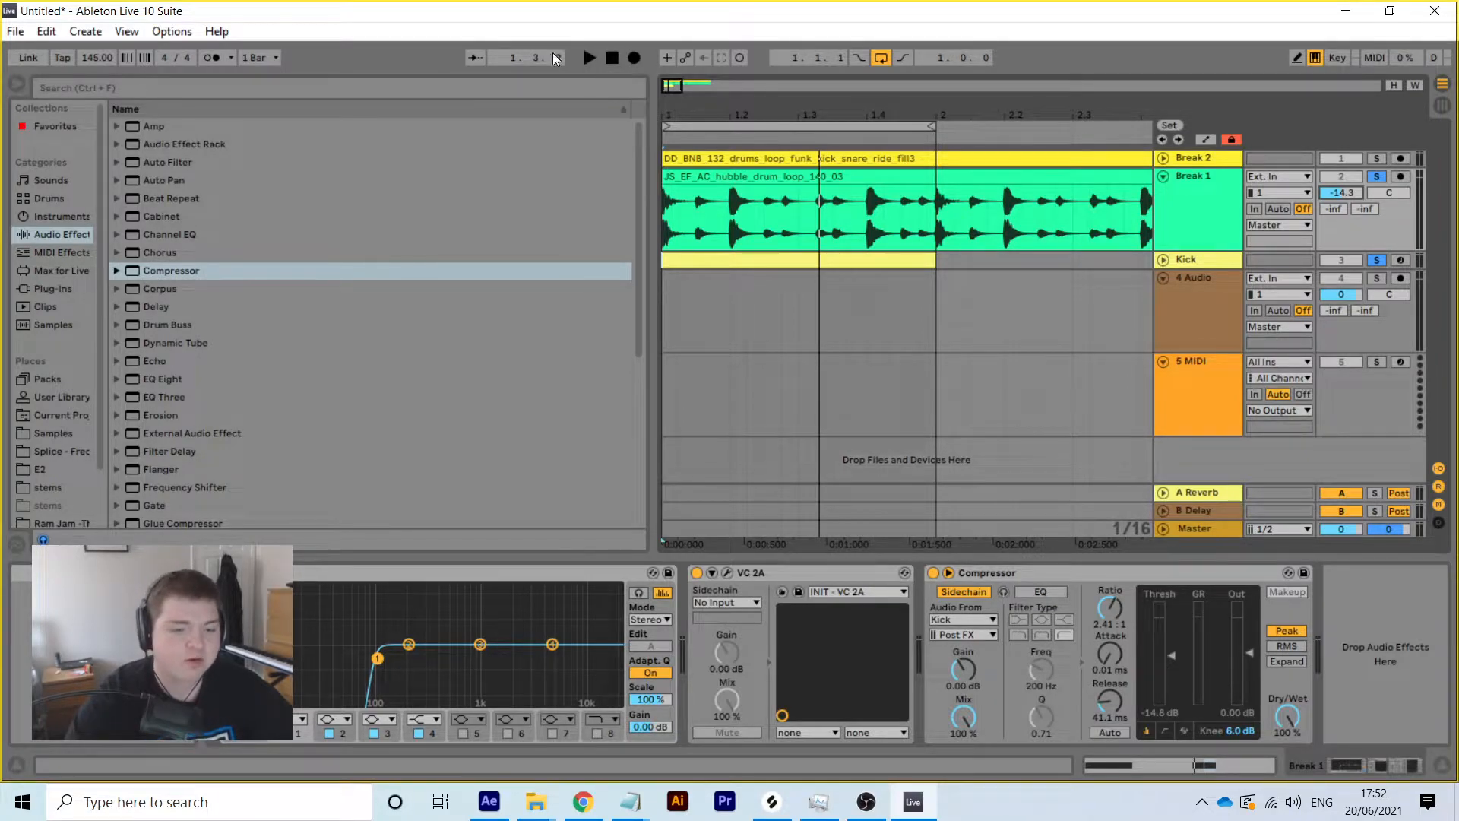
key("space")
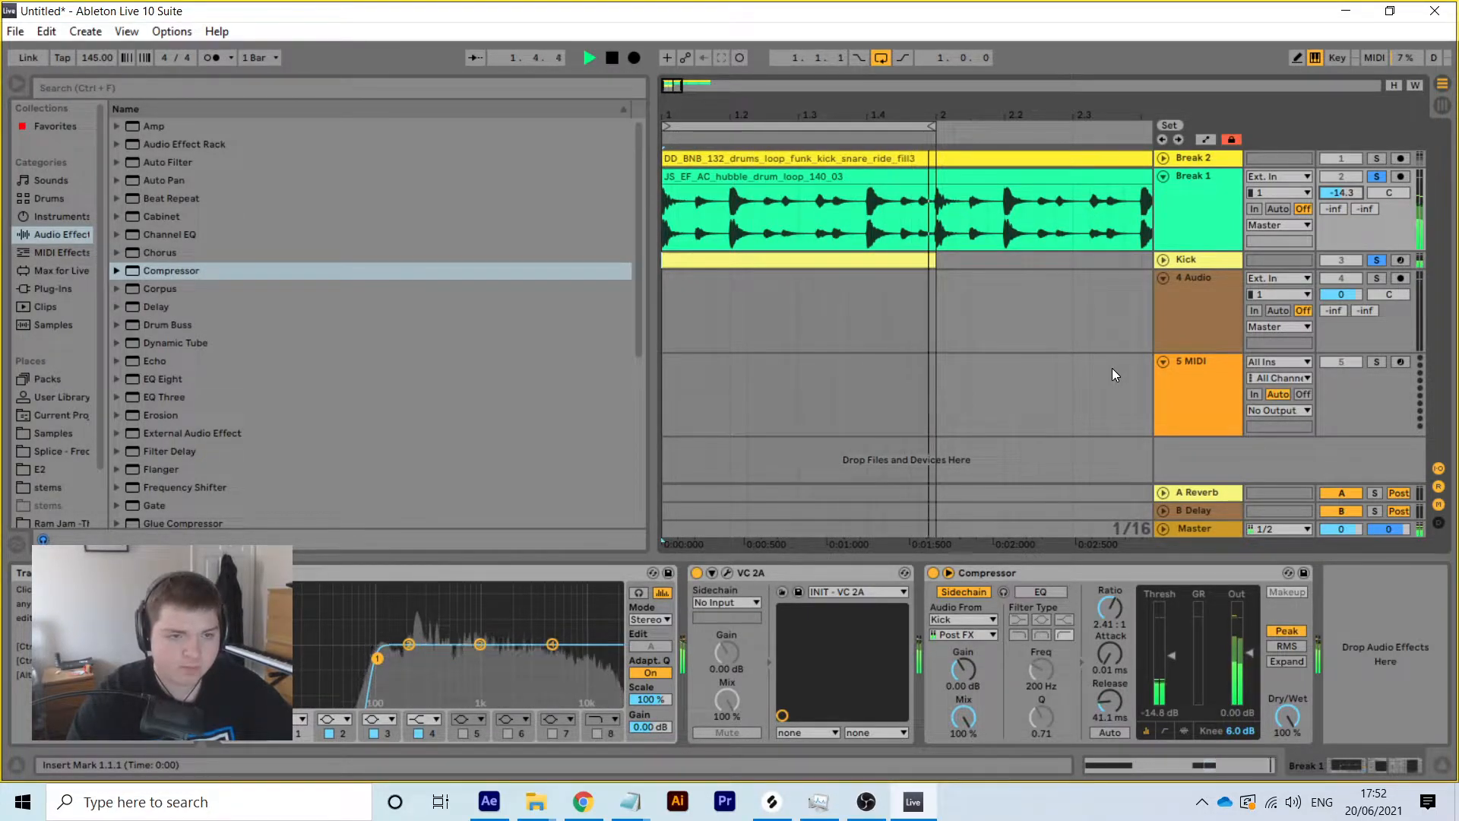
key("space")
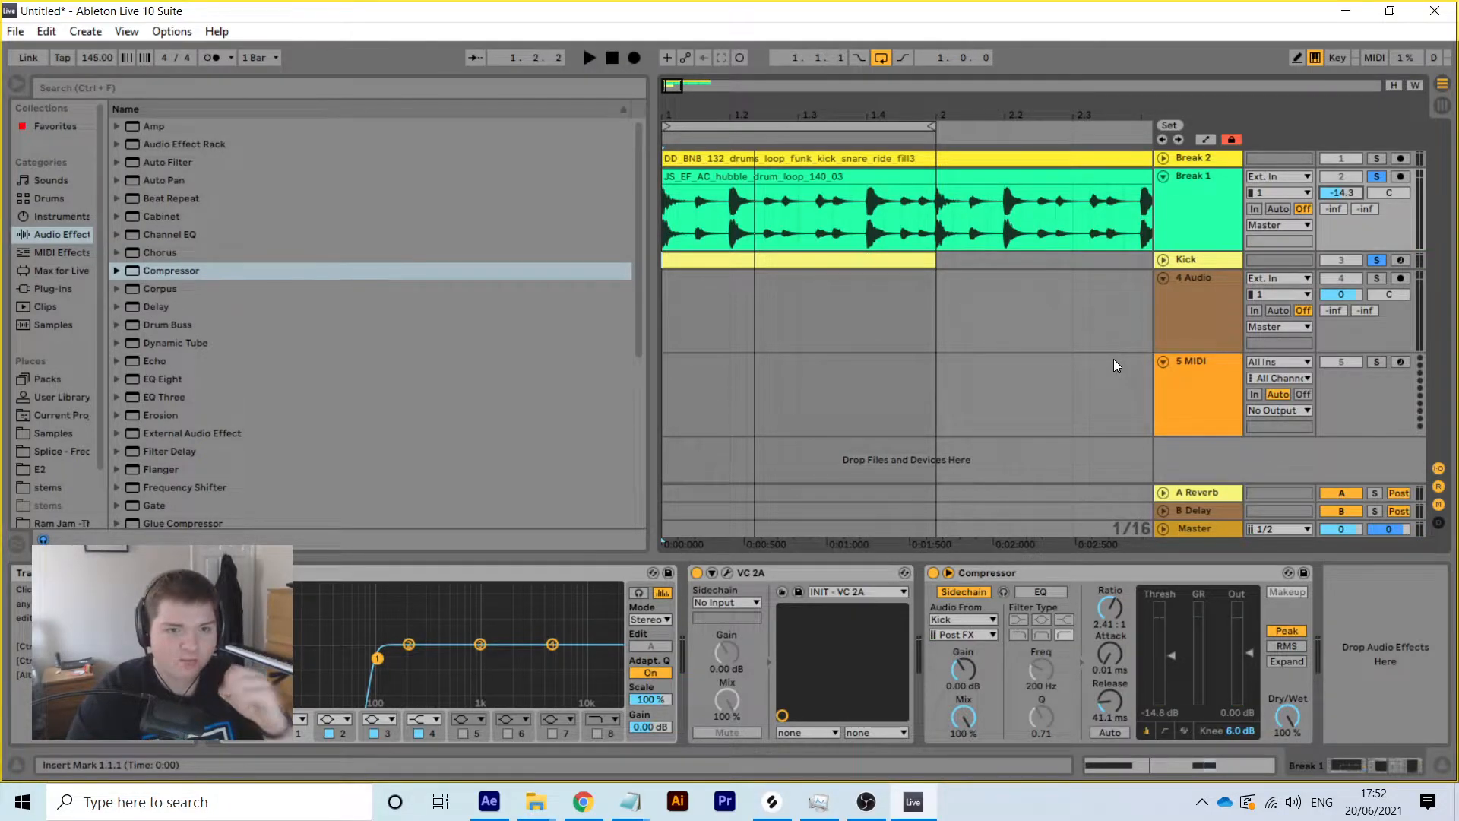
key("space")
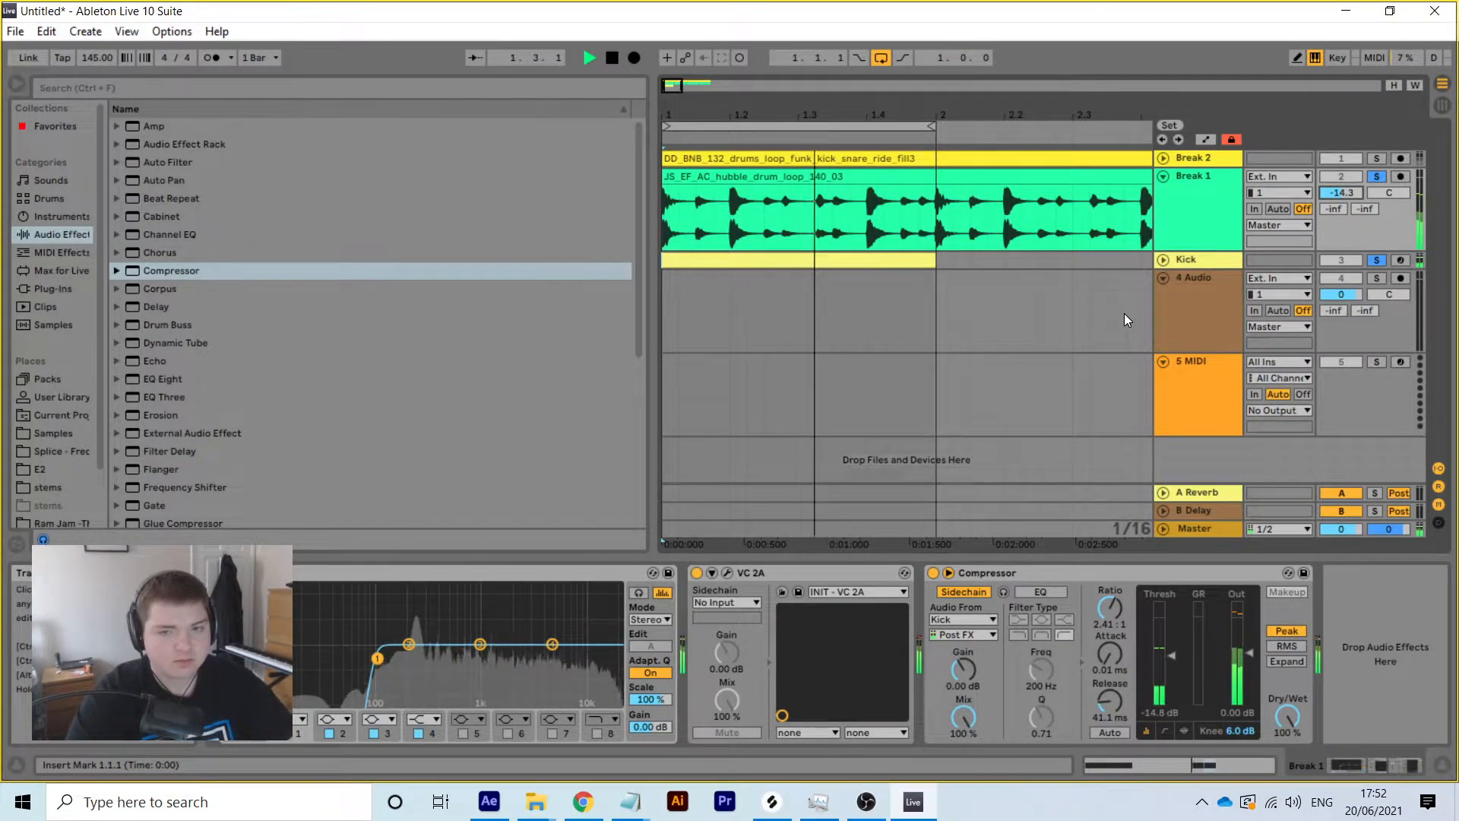
key("space")
left_click(1198, 230)
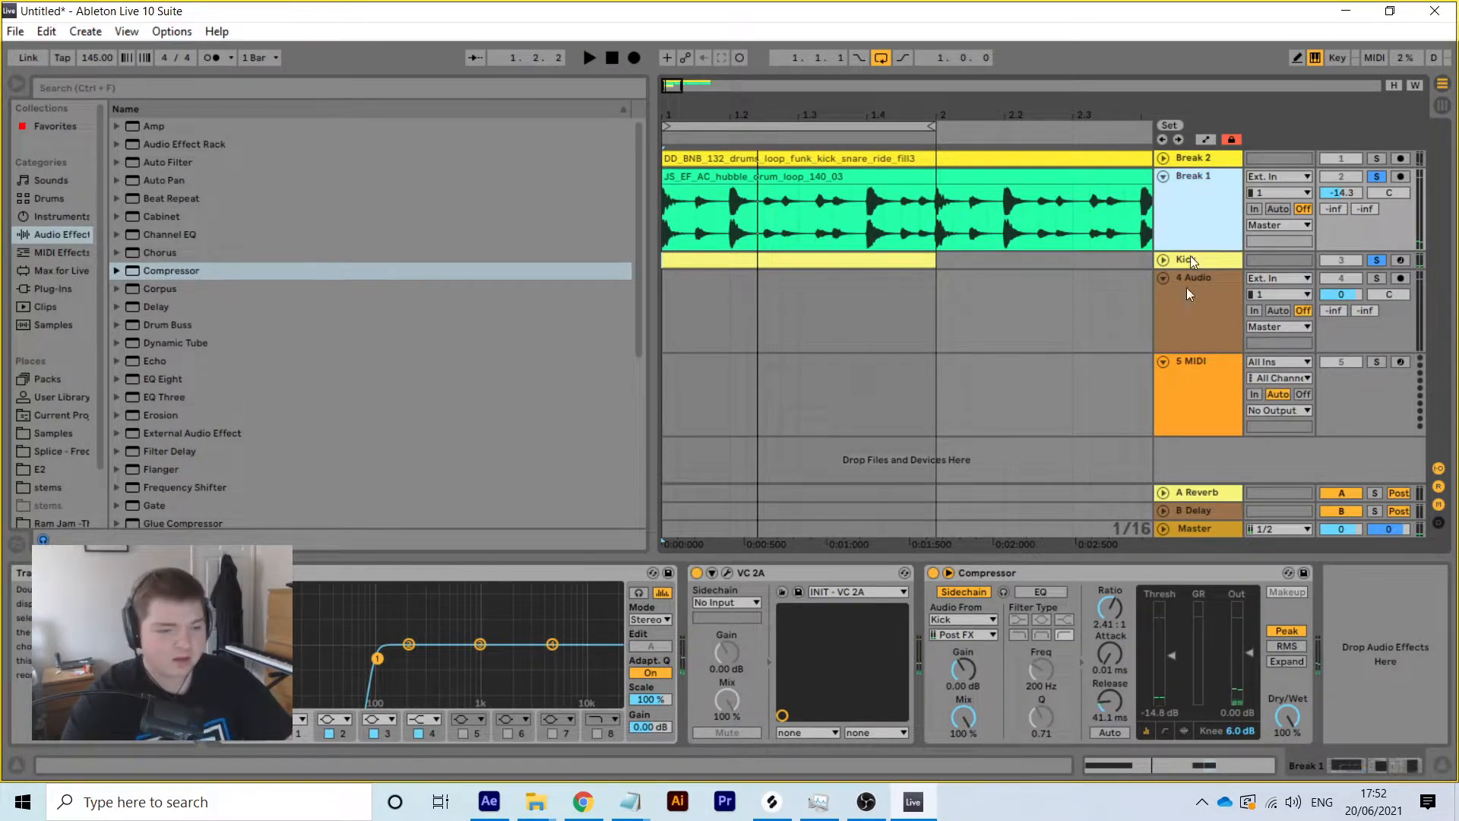
left_click(979, 224)
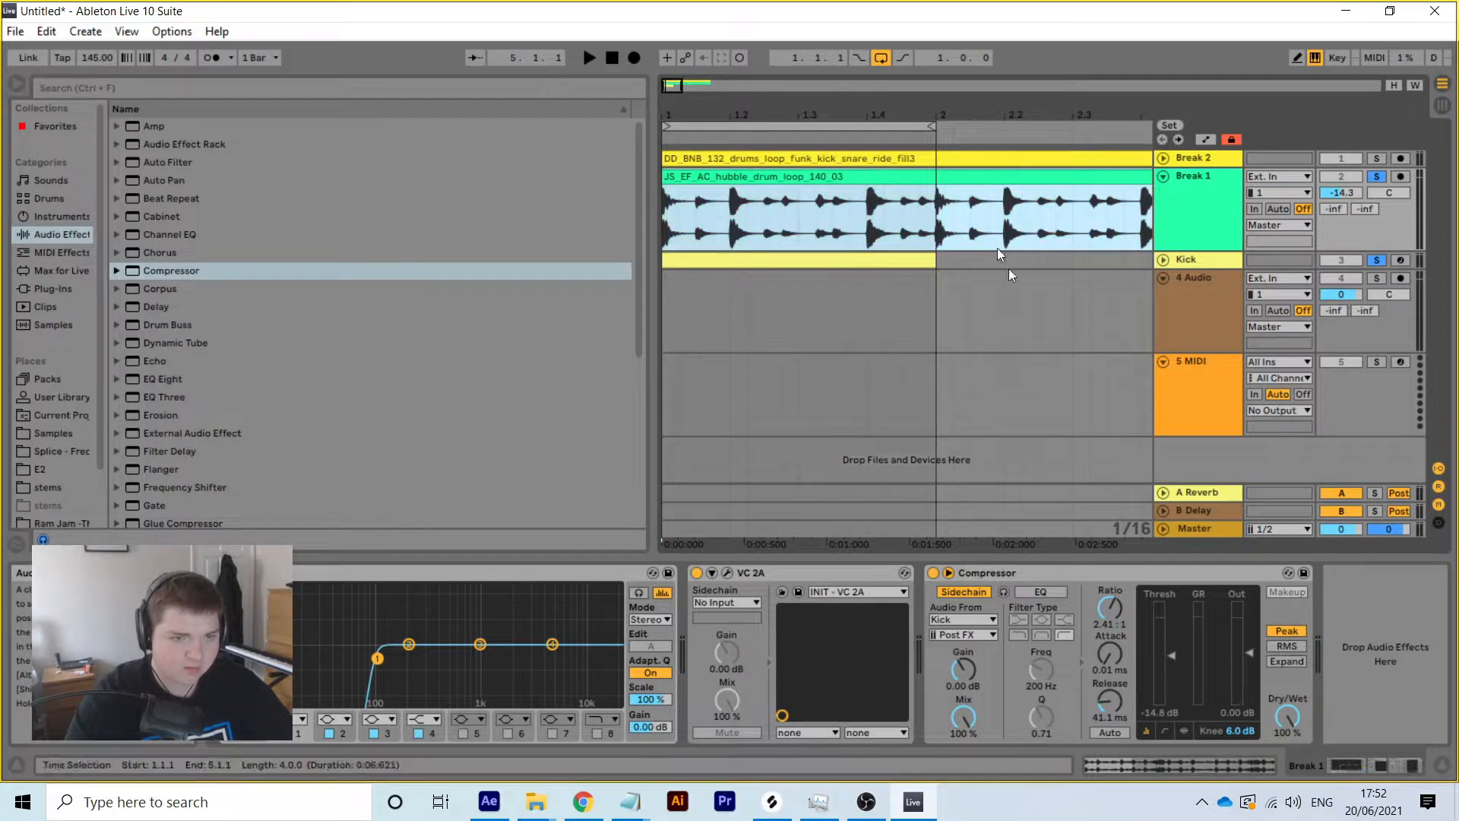
Warp the Break 1 clip in Complex mode and transpose it up 3 semitones
left_click(1193, 762)
left_click(406, 674)
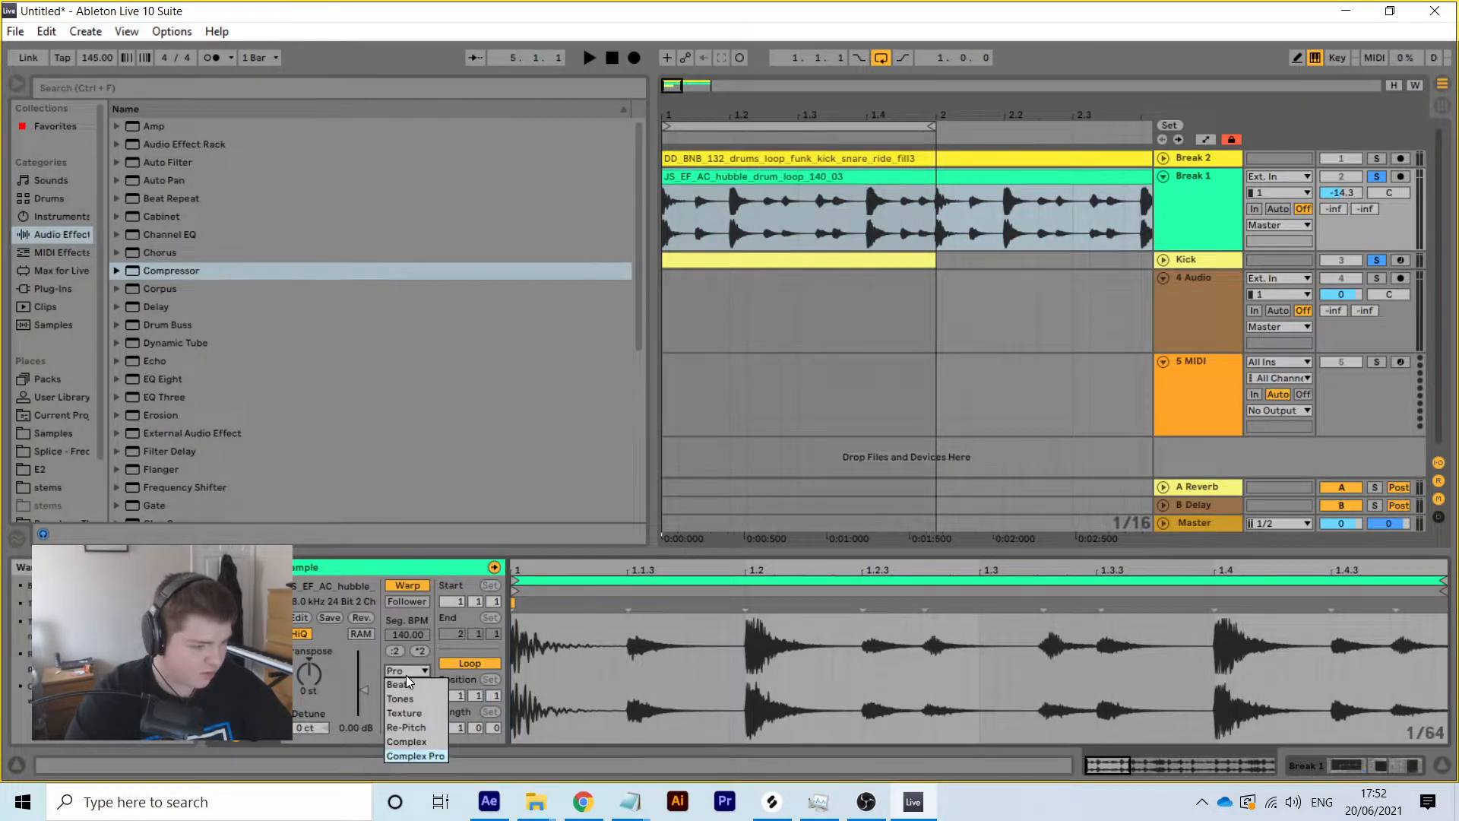
left_click(410, 732)
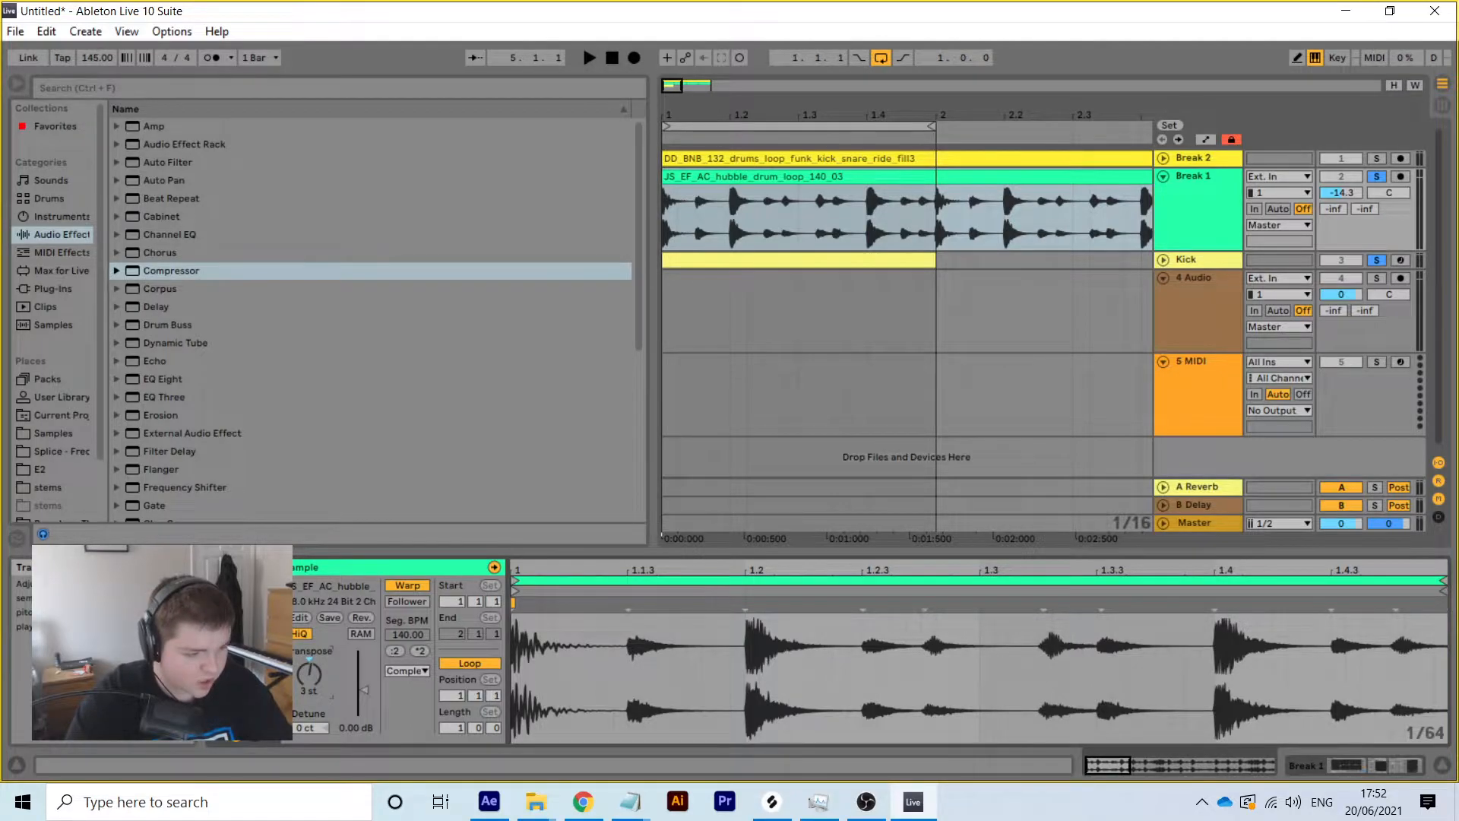
key("space")
mouse_move(312, 678)
left_mouse_down()
mouse_move(311, 691)
mouse_move(312, 673)
left_mouse_up()
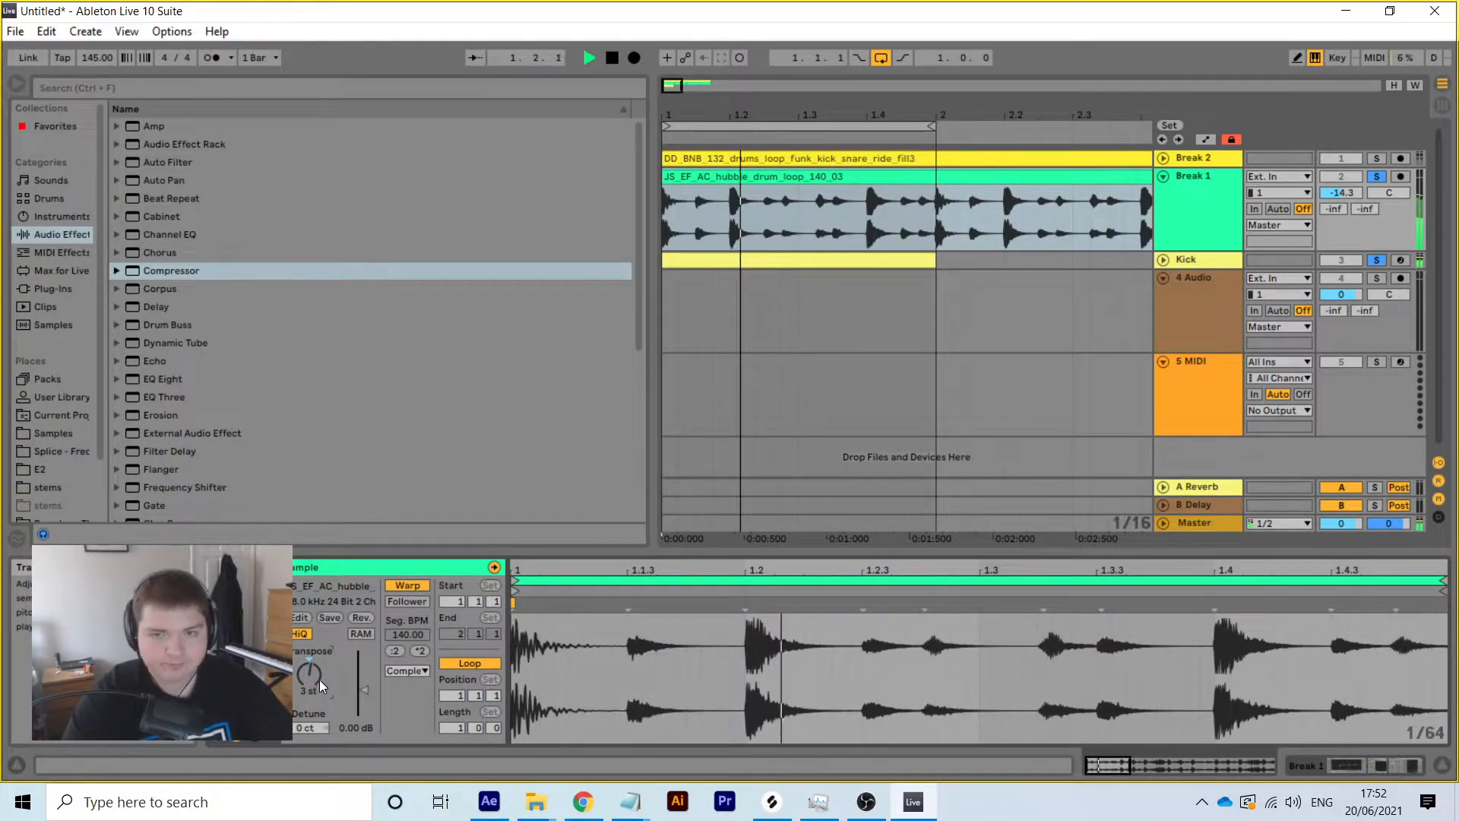
key("space")
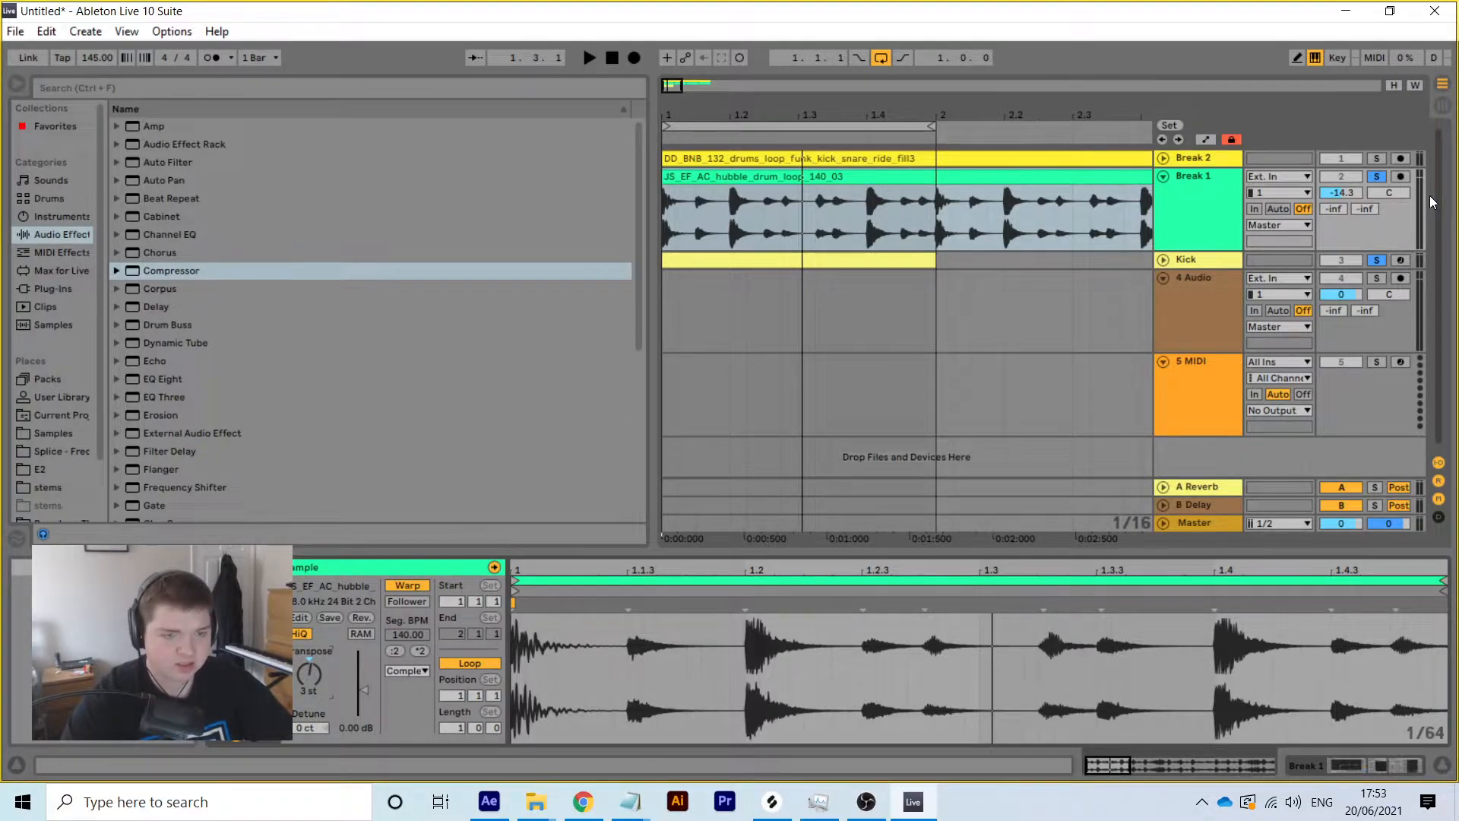
Fold Break 1 and unfold Break 2 while playing the drums back
key("space")
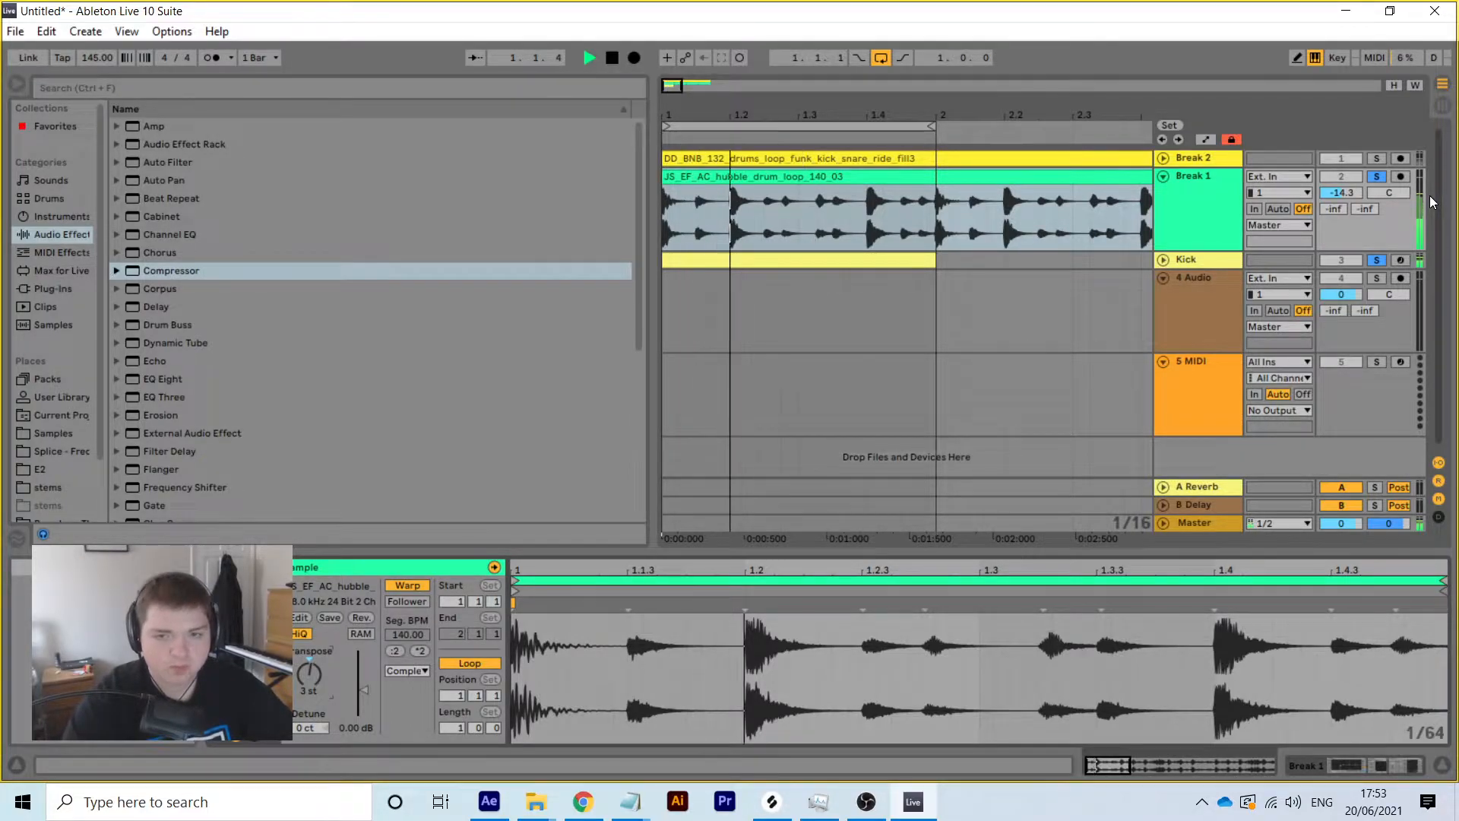
left_click(1164, 174)
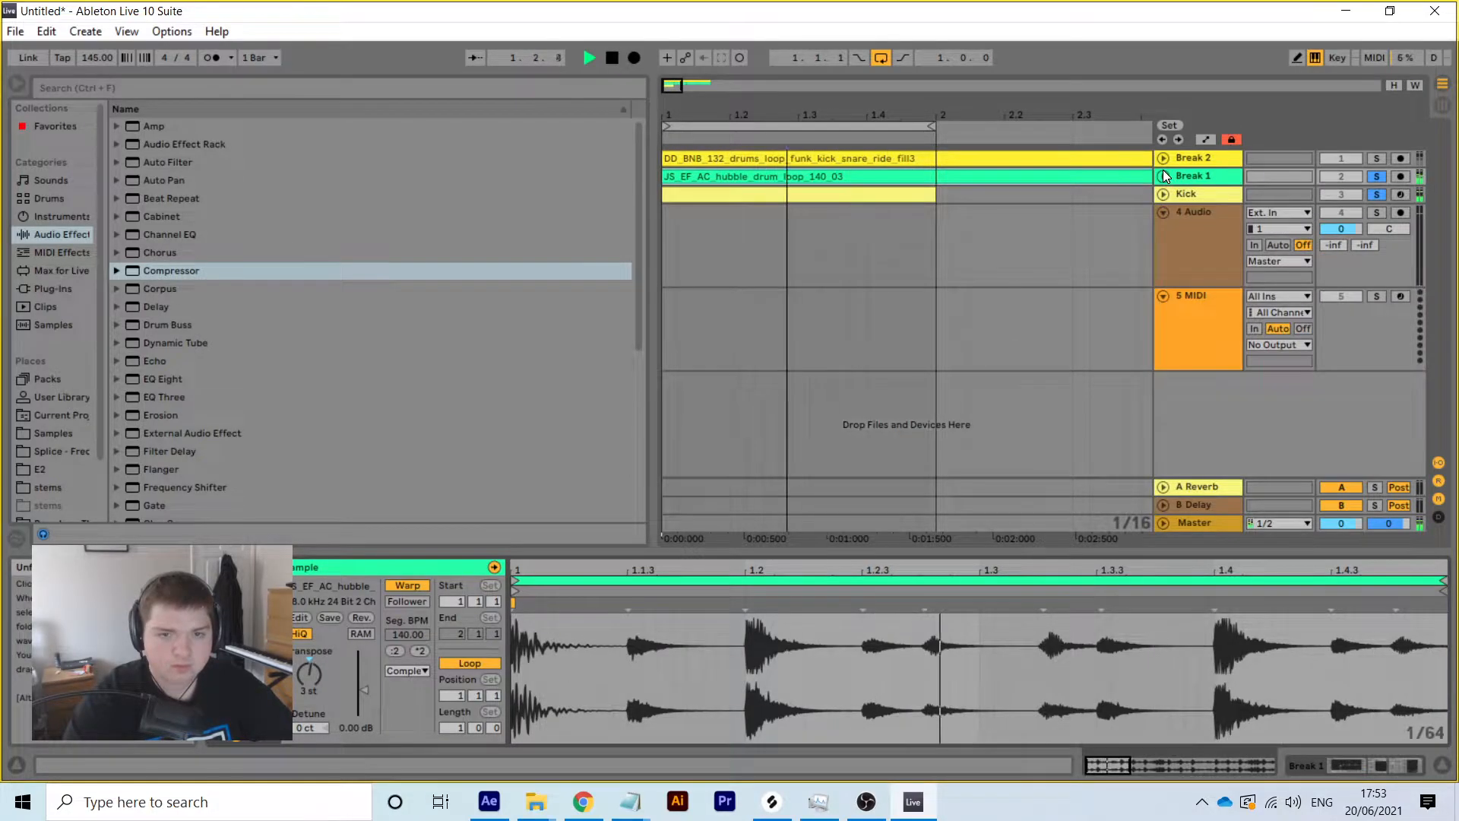
left_click(1219, 190)
key("space")
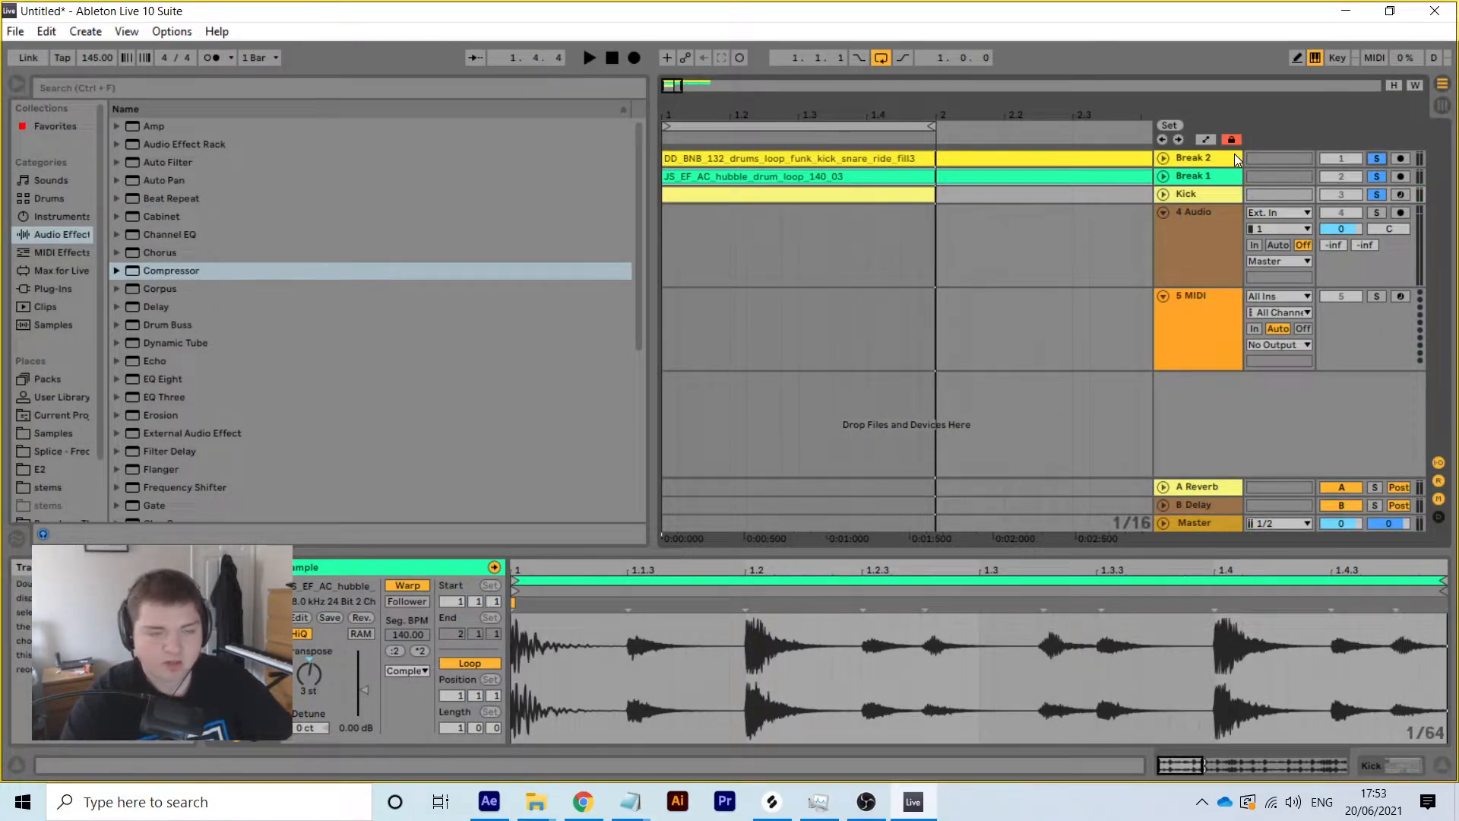
key("space")
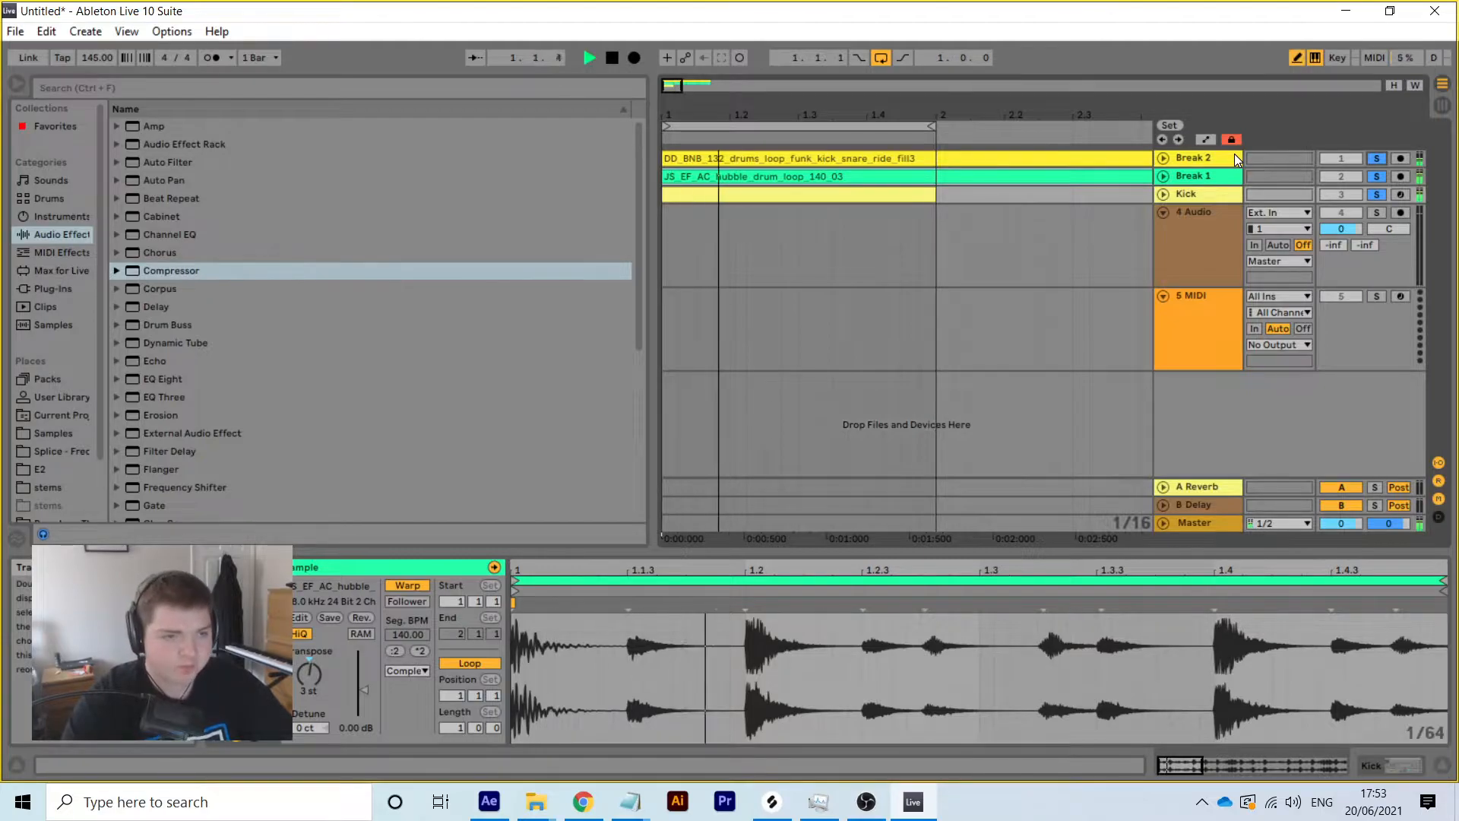
left_click(1164, 158)
left_click(1386, 768)
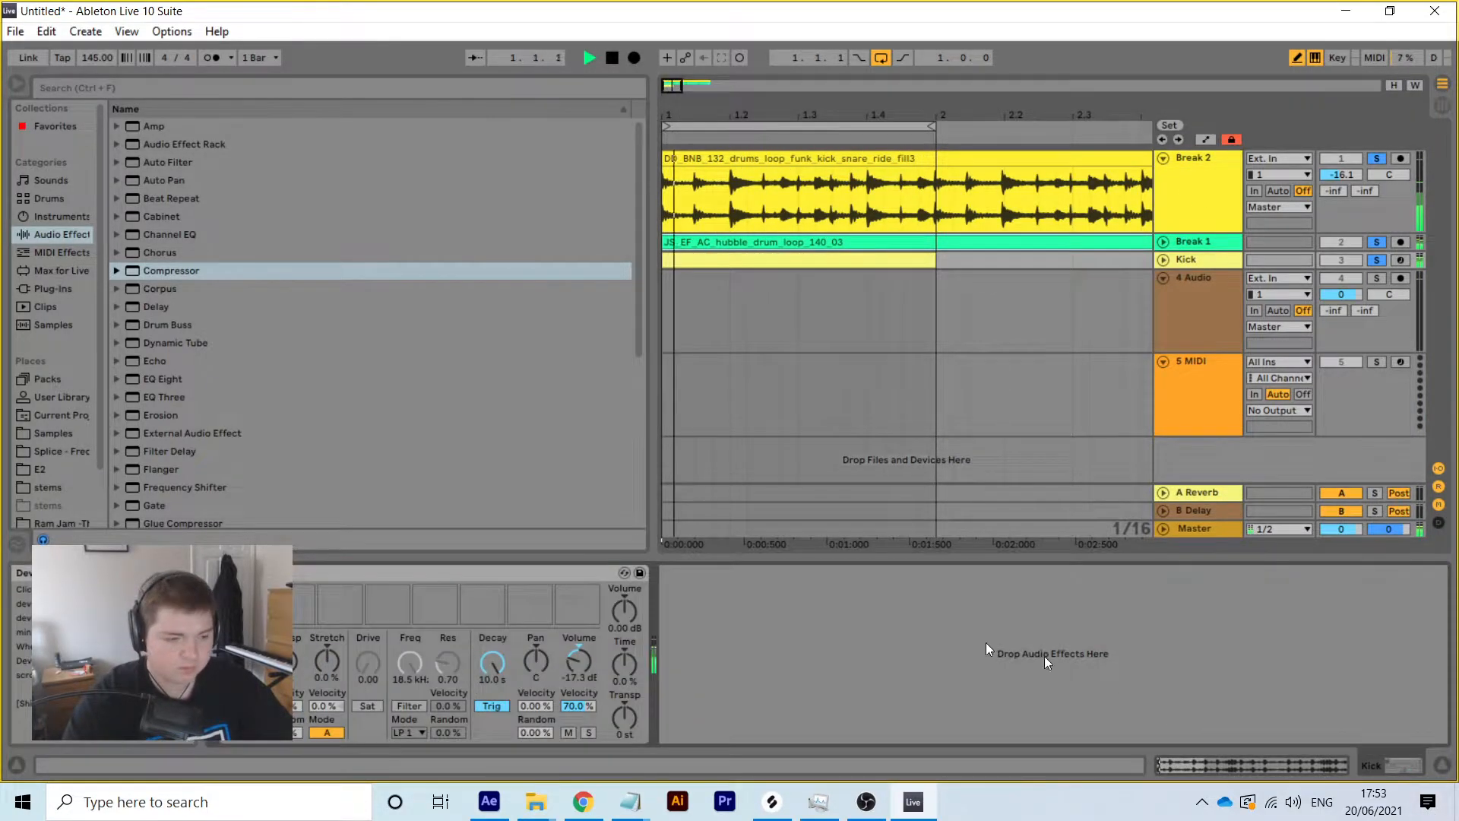
Copy Break 1's Compressor and paste it after Break 2's EQ Eight
key("space")
left_click(1201, 242)
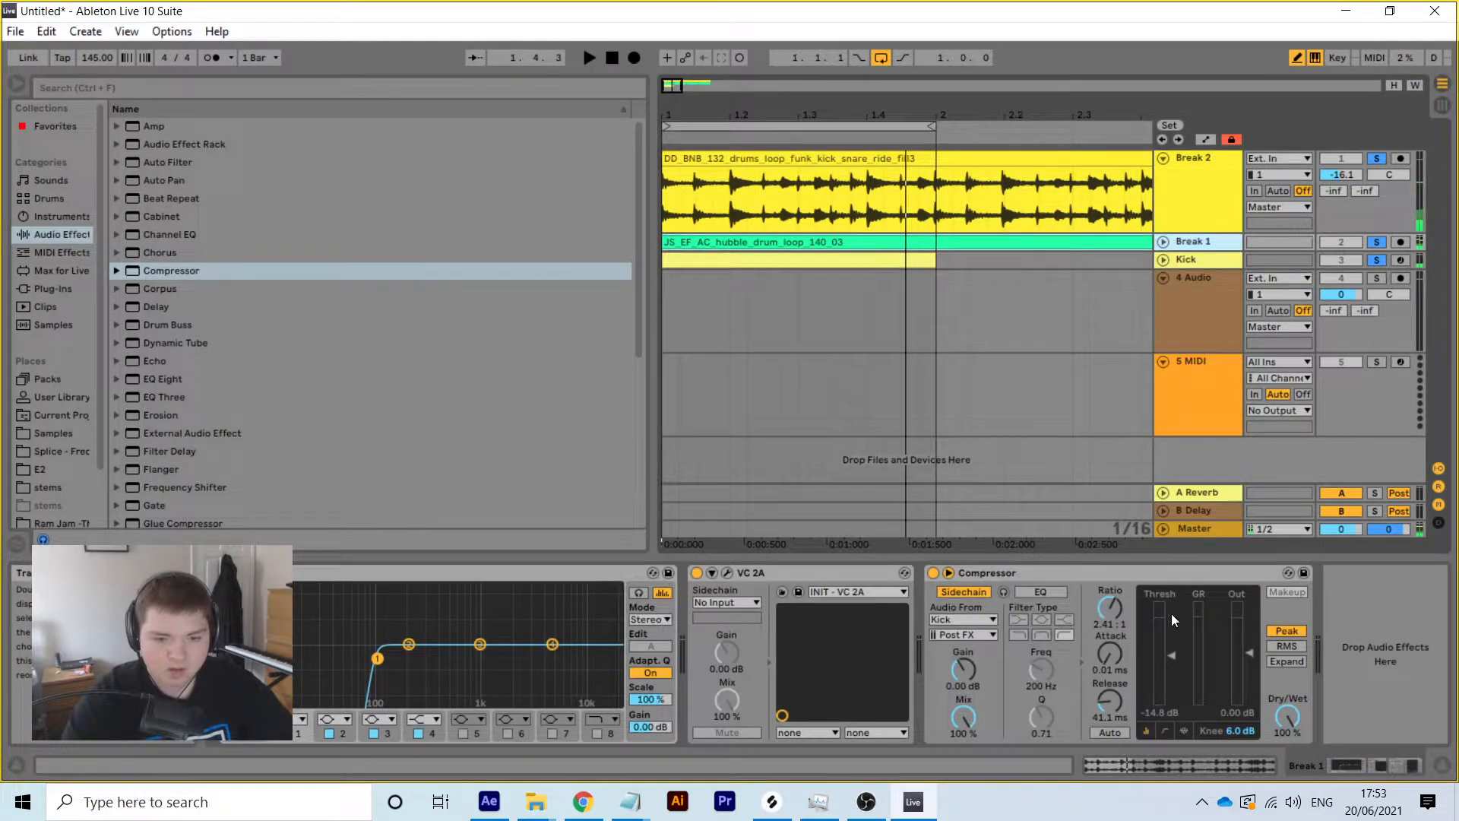
right_click(1166, 577)
left_click(1193, 602)
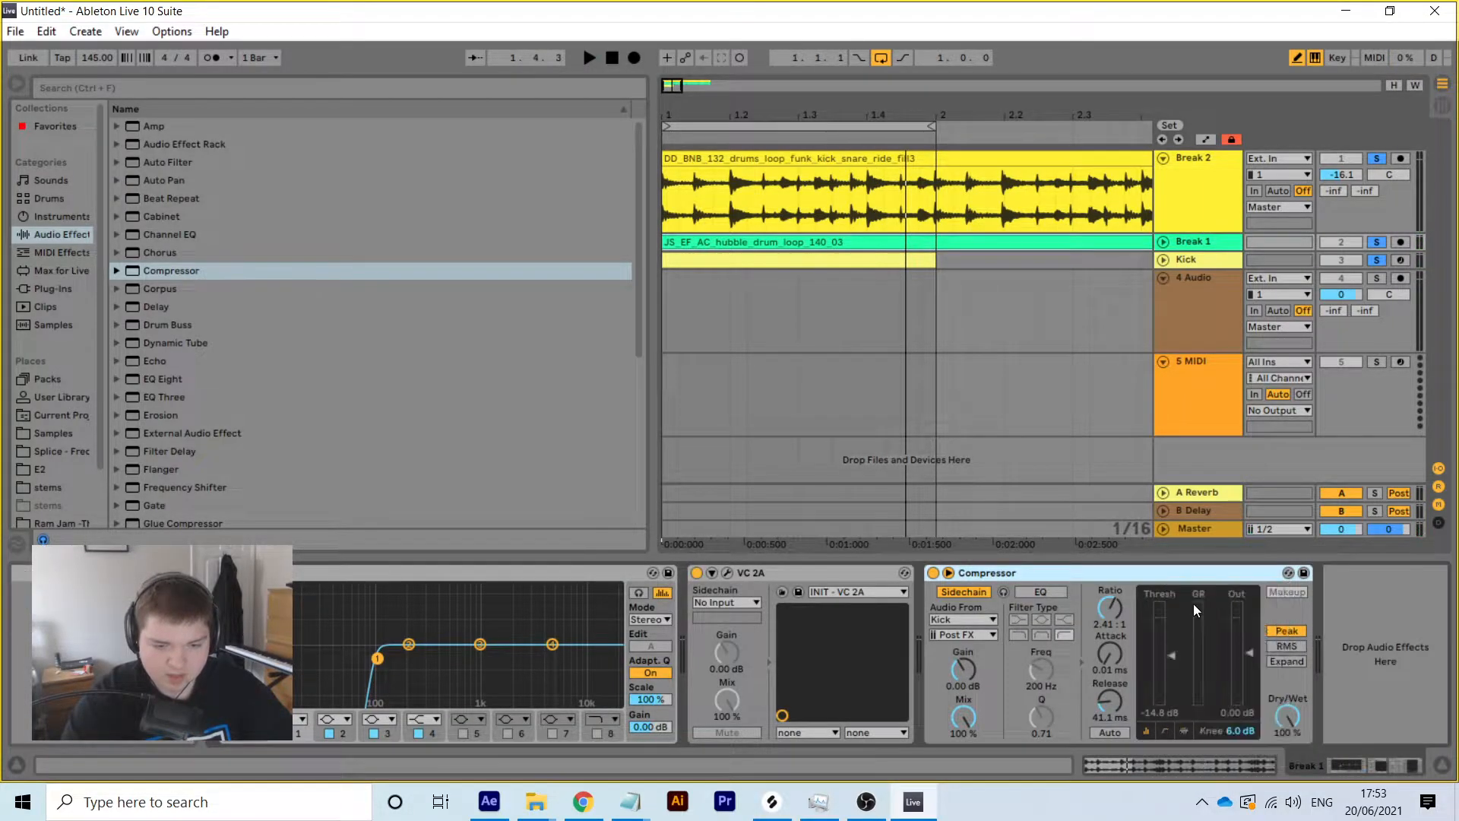
left_click(1190, 176)
right_click(809, 614)
left_click(809, 615)
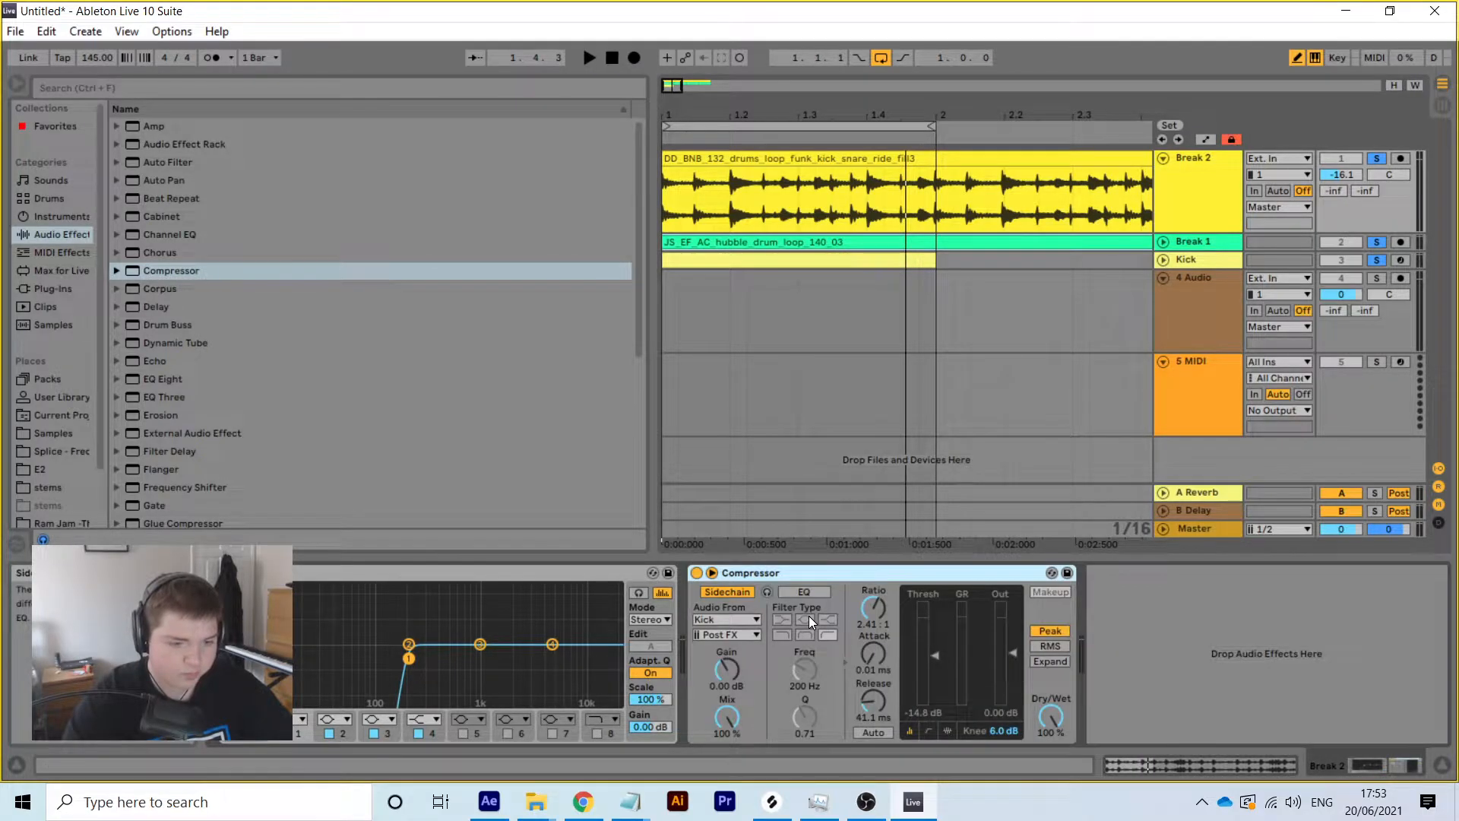
Set Break 2's volume to -15.8 dB and reshape its EQ Eight high shelf and low cut
key("space")
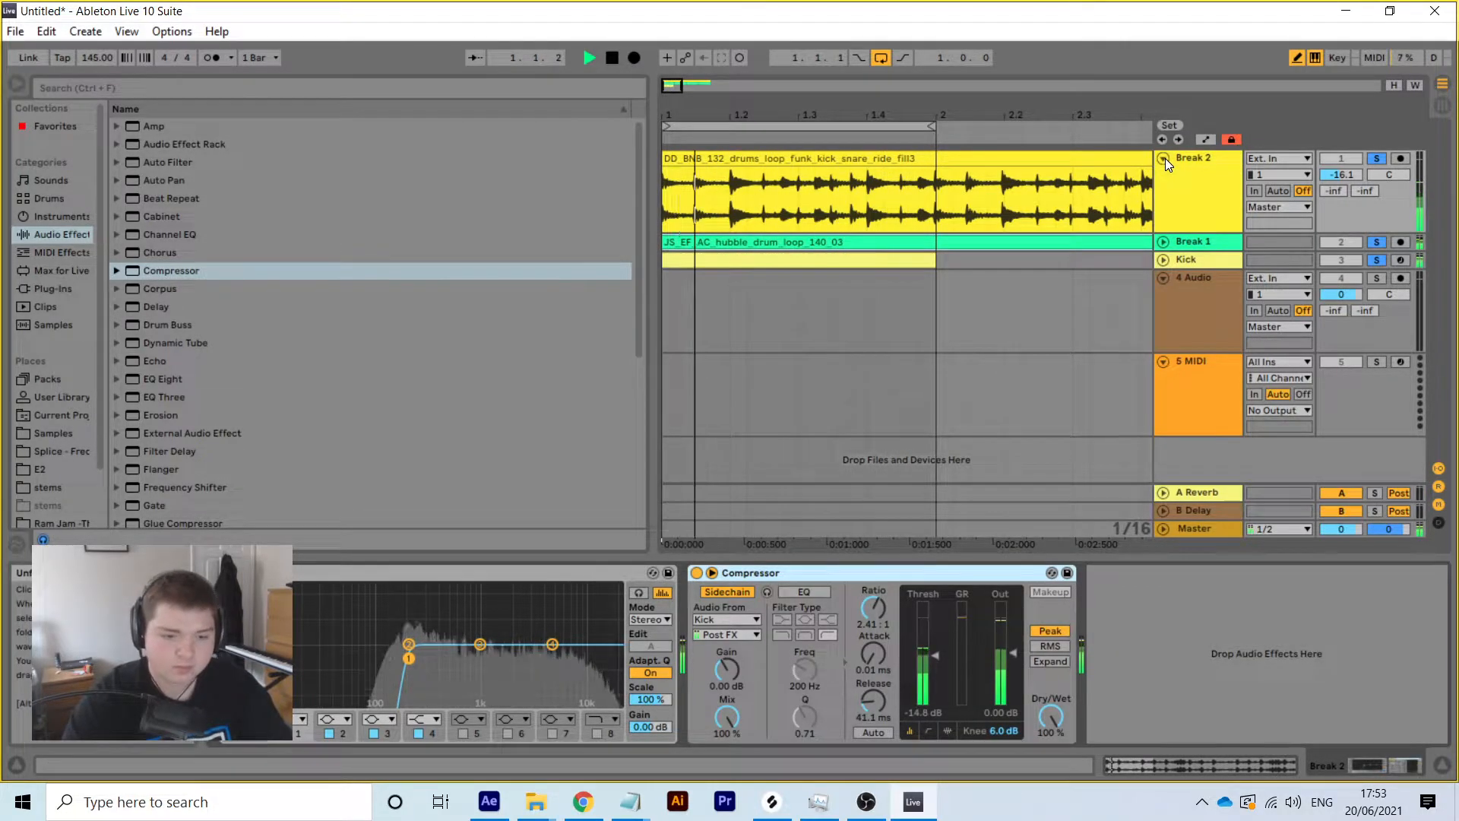
left_click_drag(1341, 175, 1341, 173)
key("space")
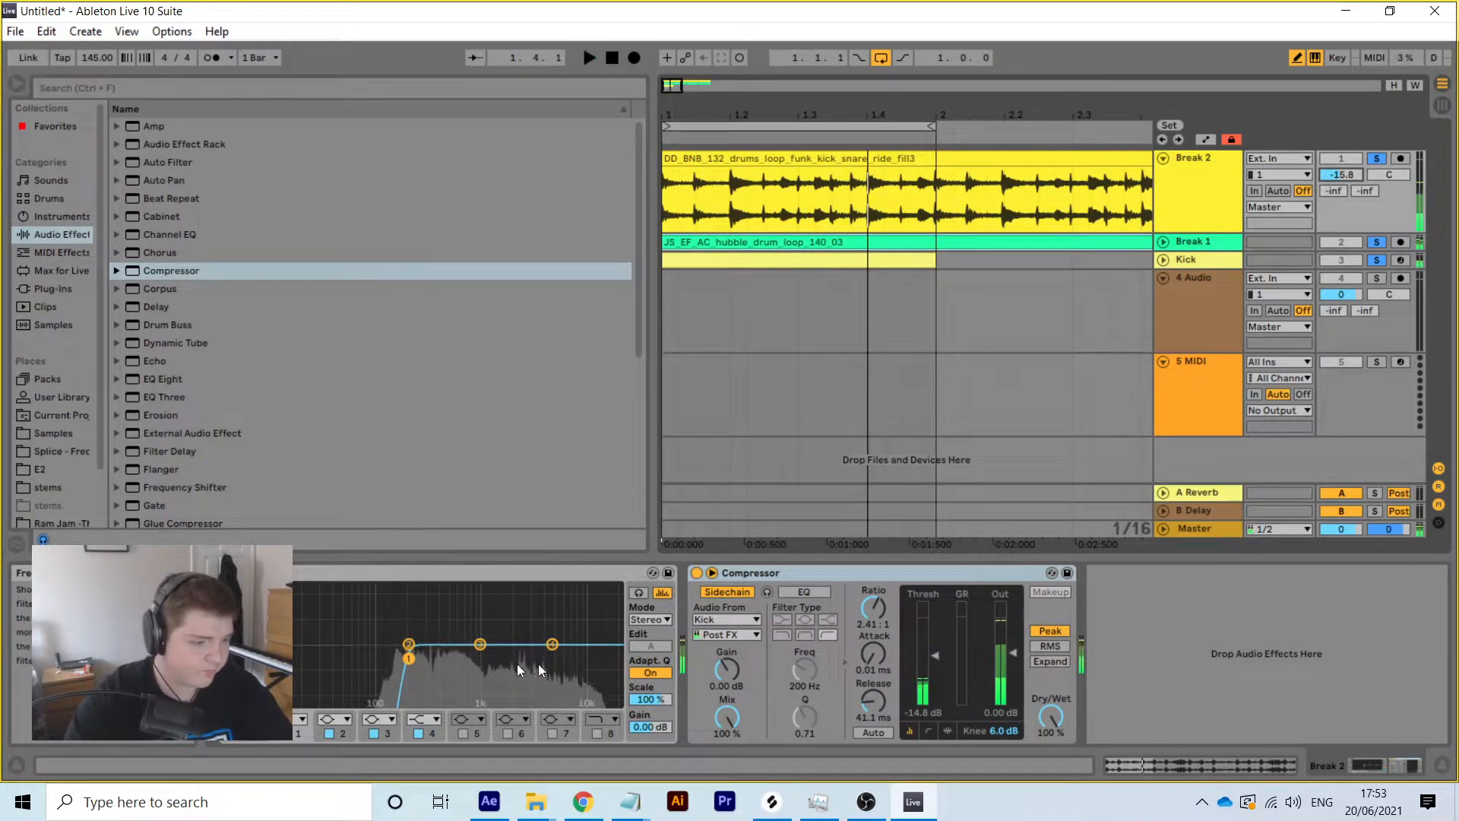
left_click(553, 644)
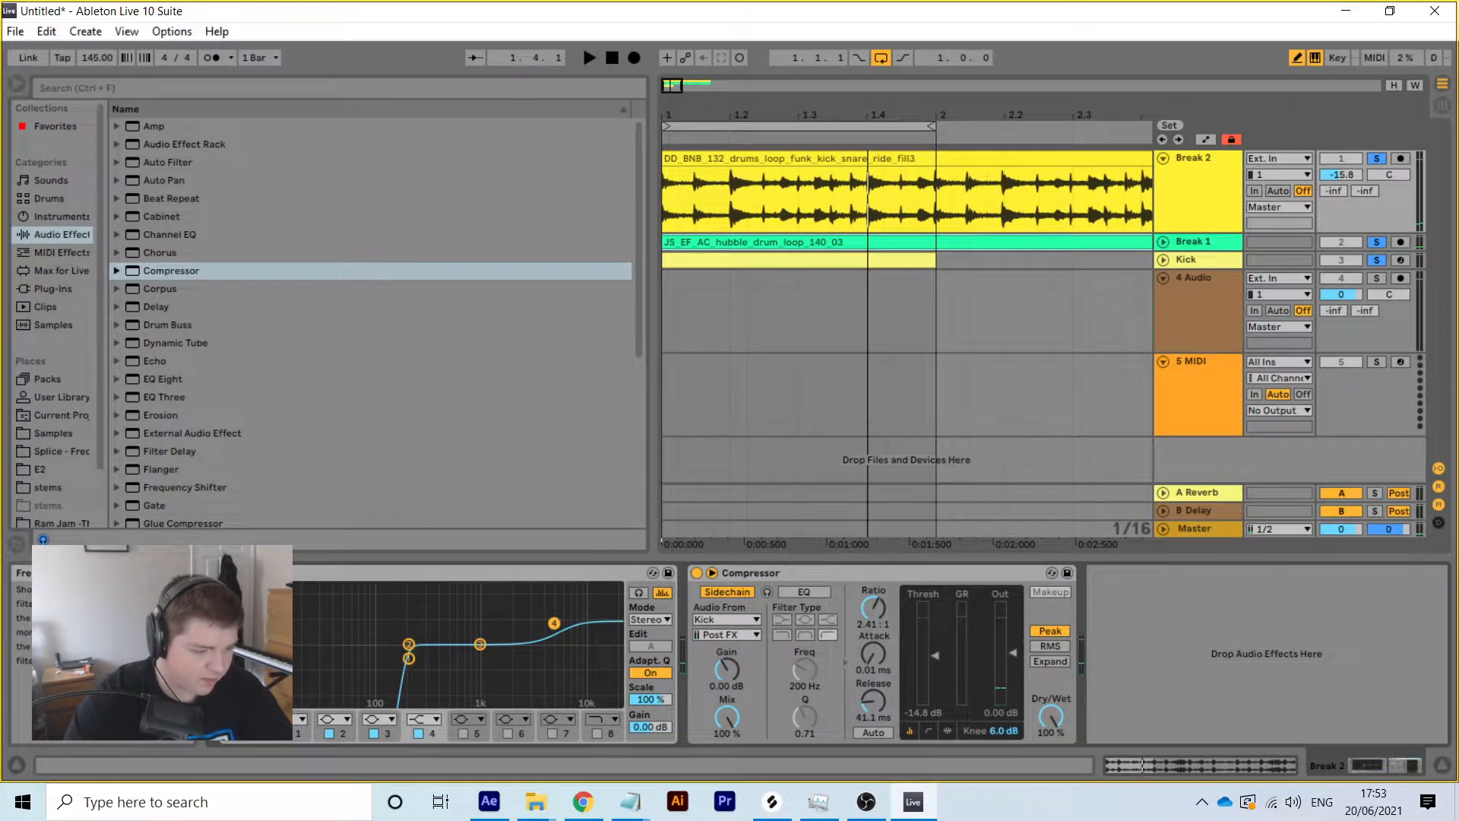
key("space")
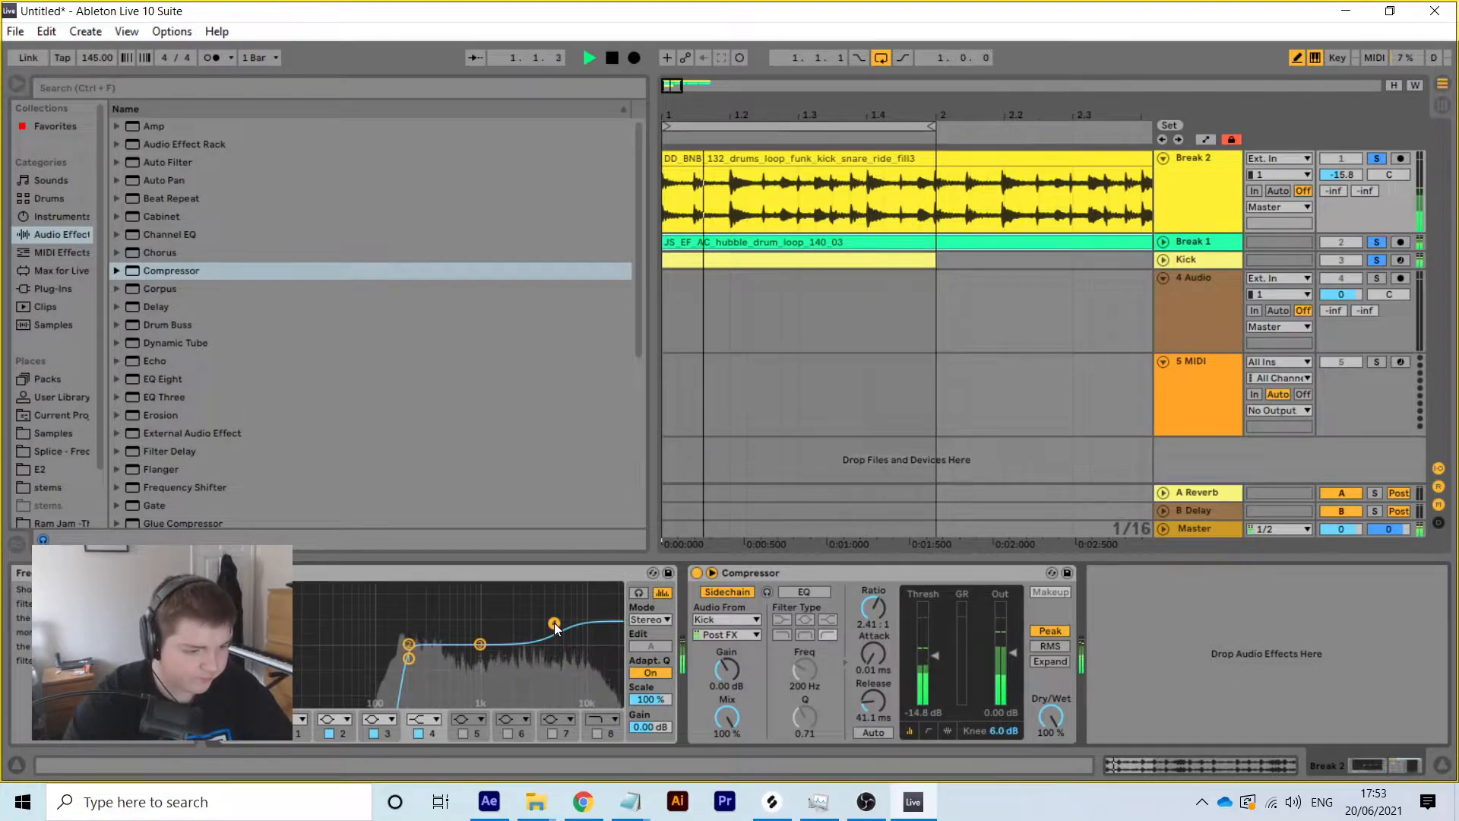
left_click_drag(549, 626, 555, 625)
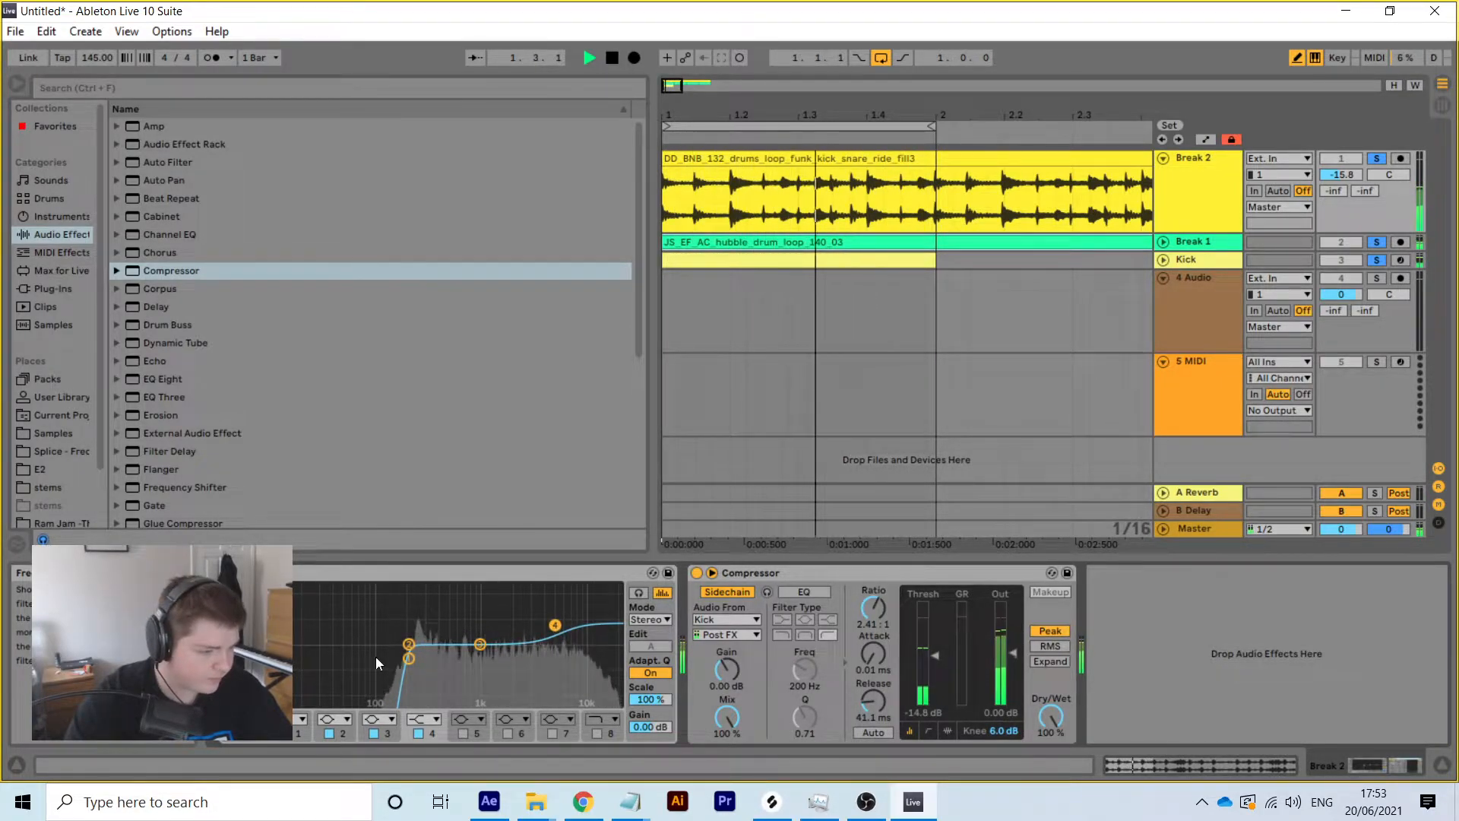
mouse_move(408, 657)
left_mouse_down()
mouse_move(437, 659)
mouse_move(411, 660)
left_mouse_up()
left_click_drag(555, 625, 537, 629)
key("space")
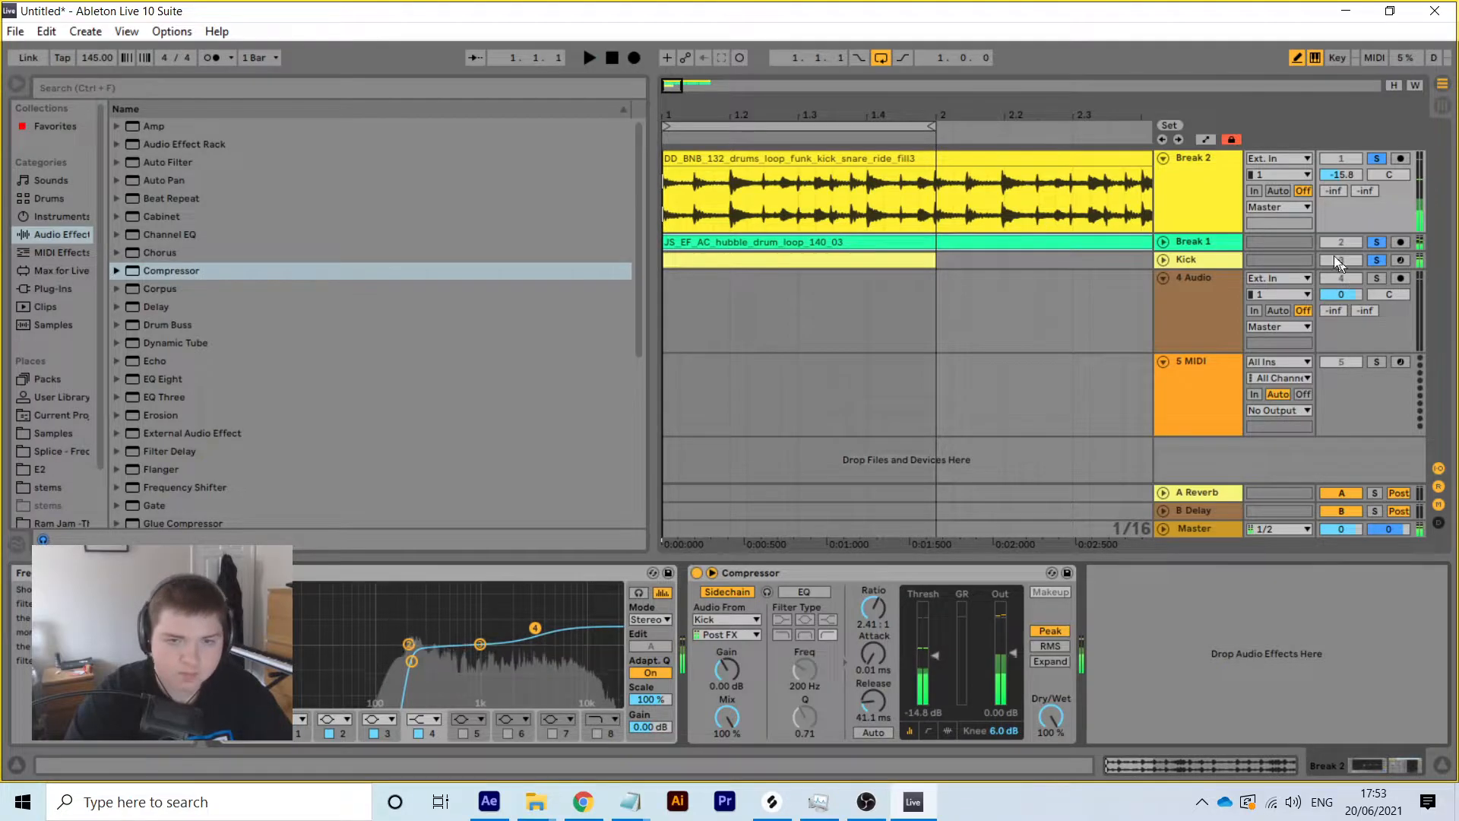
Copy Break 1's VC 2A into Break 2's chain, with Break 2's Compressor switched off
left_click(1199, 248)
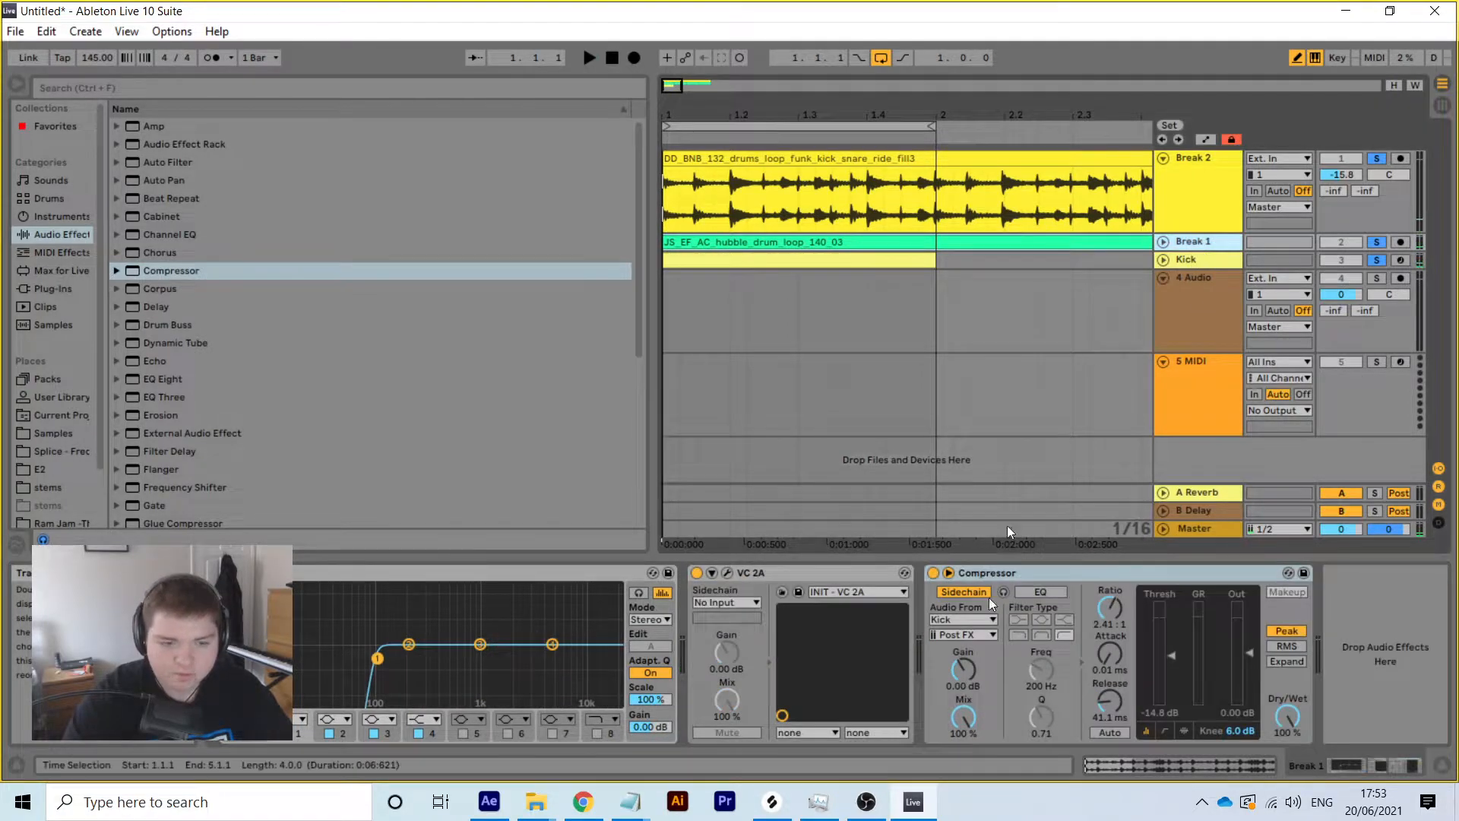
right_click(757, 571)
left_click(786, 593)
left_click(1187, 168)
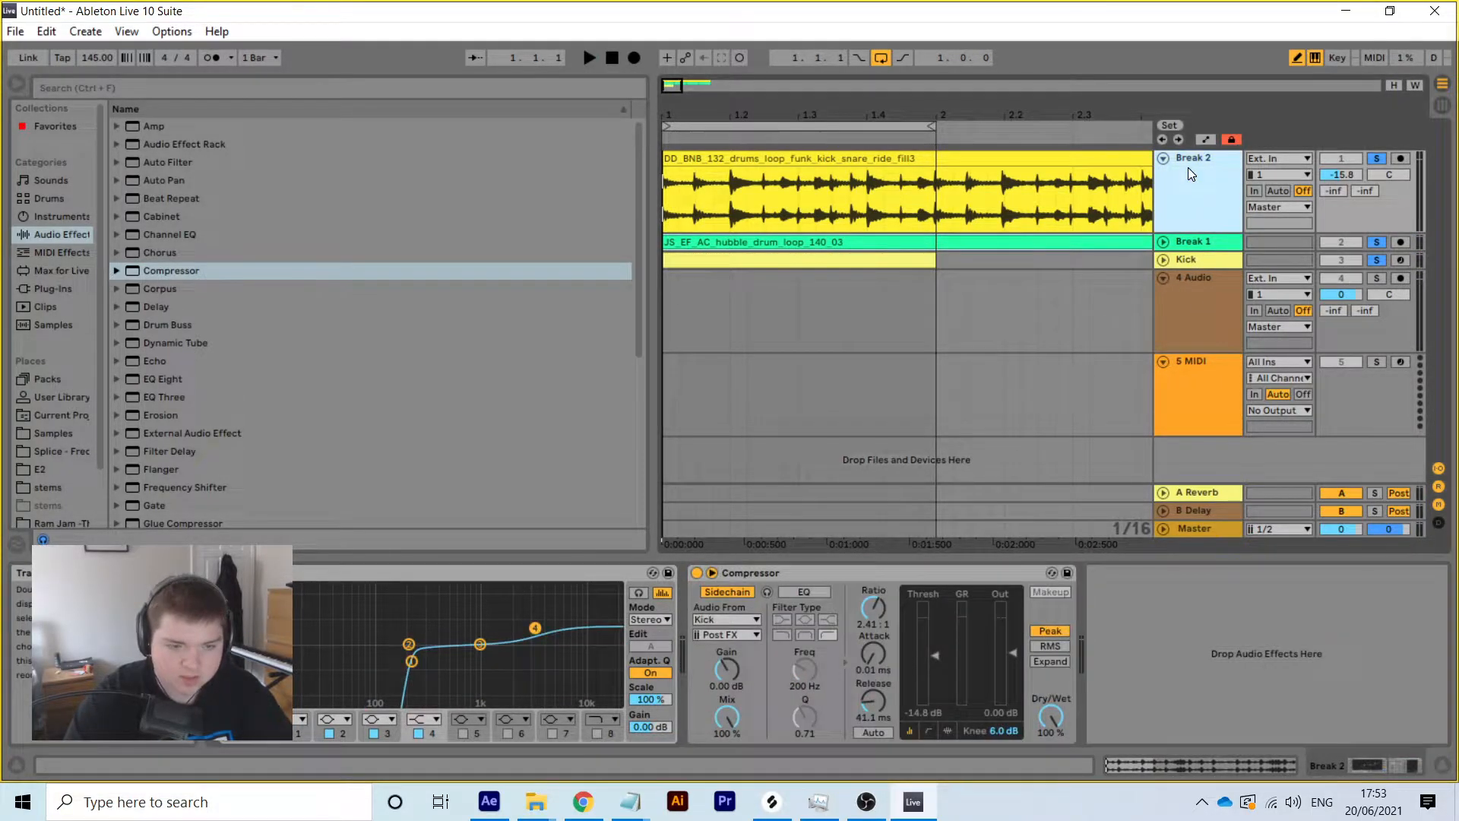
left_click(308, 572)
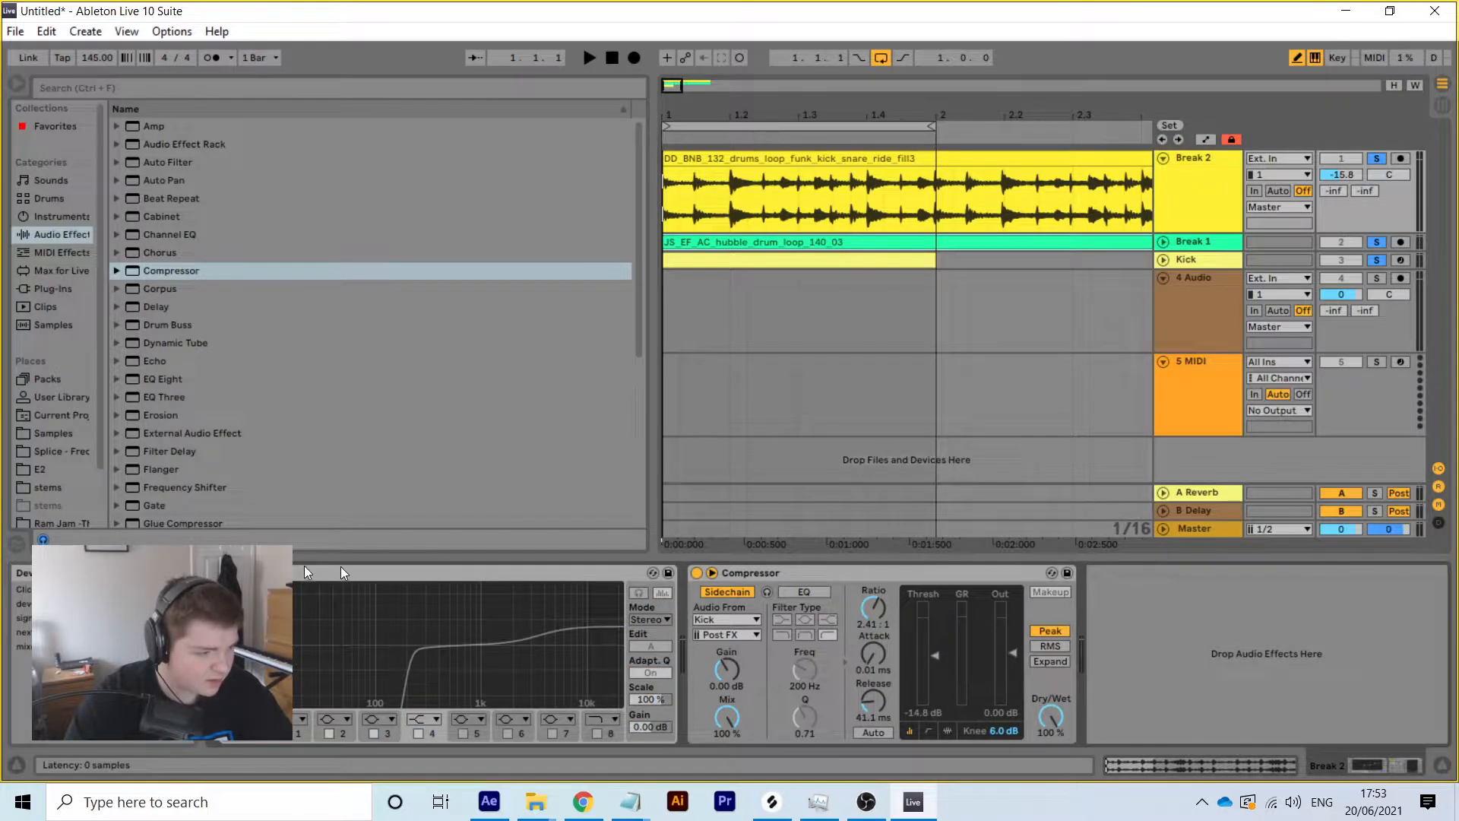
left_click(697, 573)
right_click(1299, 589)
left_click(1333, 598)
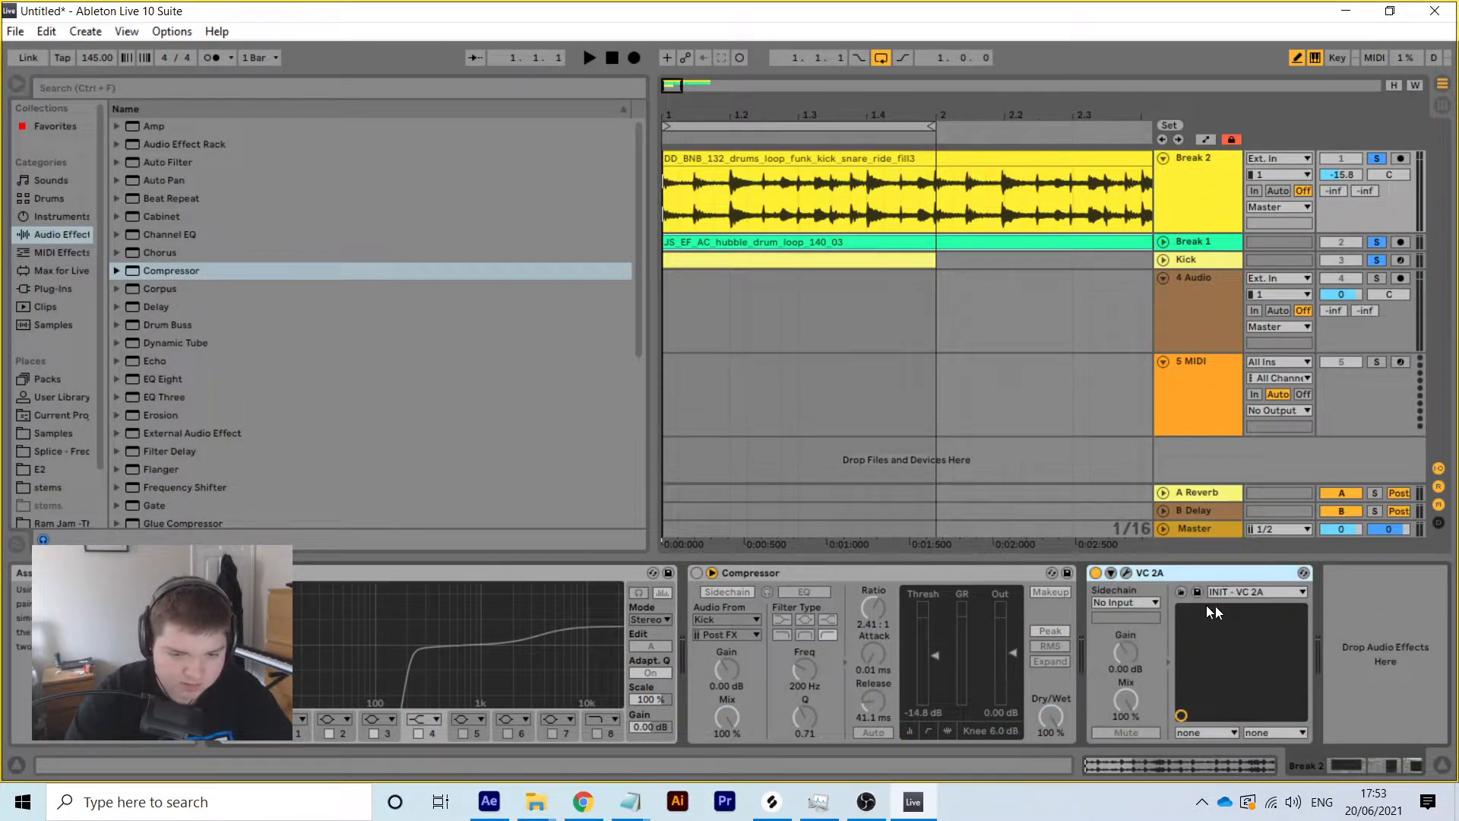
Move VC 2A to the front of Break 2's chain, open it, and solo Break 2
left_click_drag(1169, 572, 298, 619)
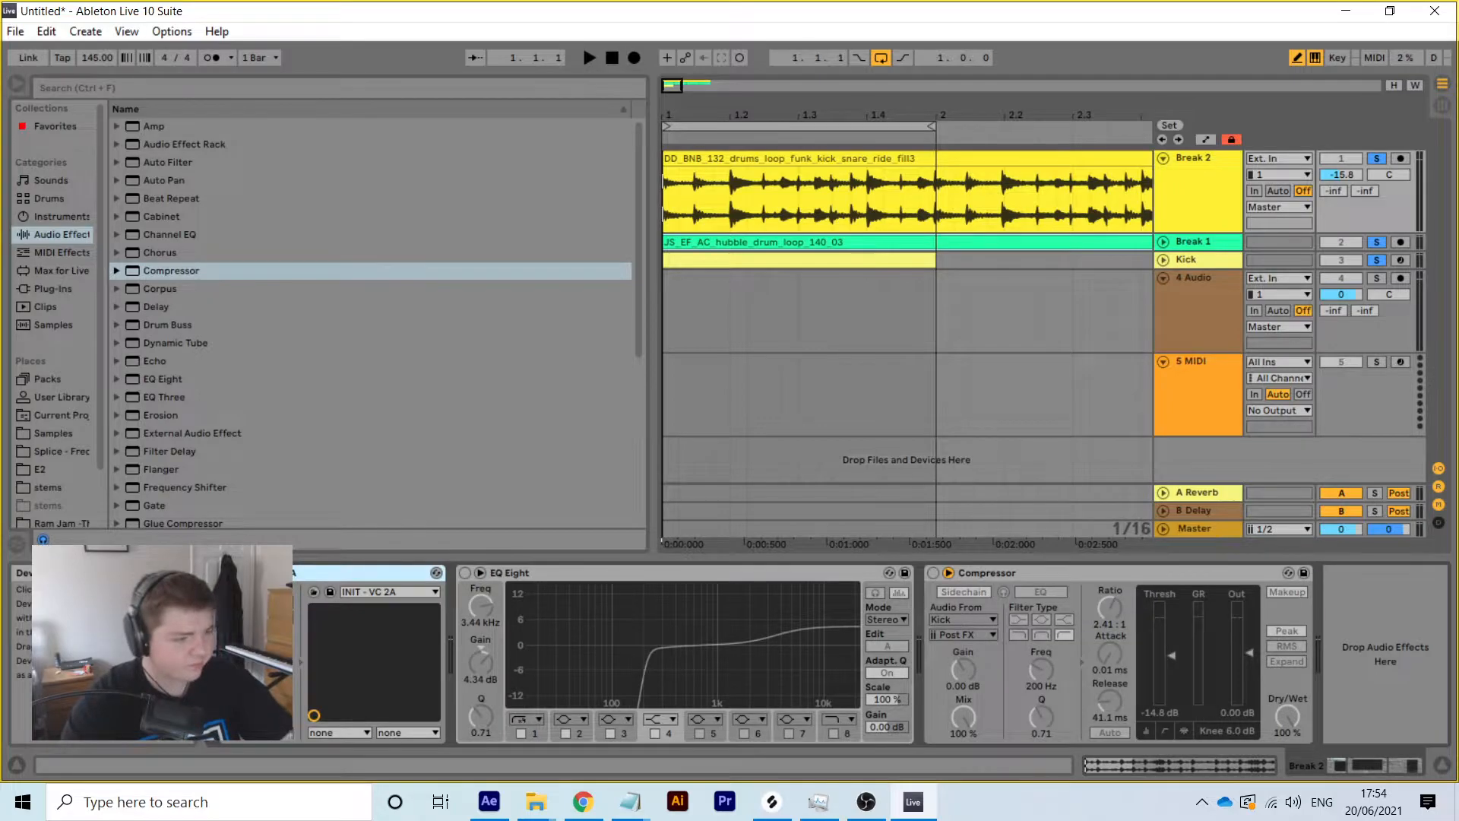
left_click(253, 573)
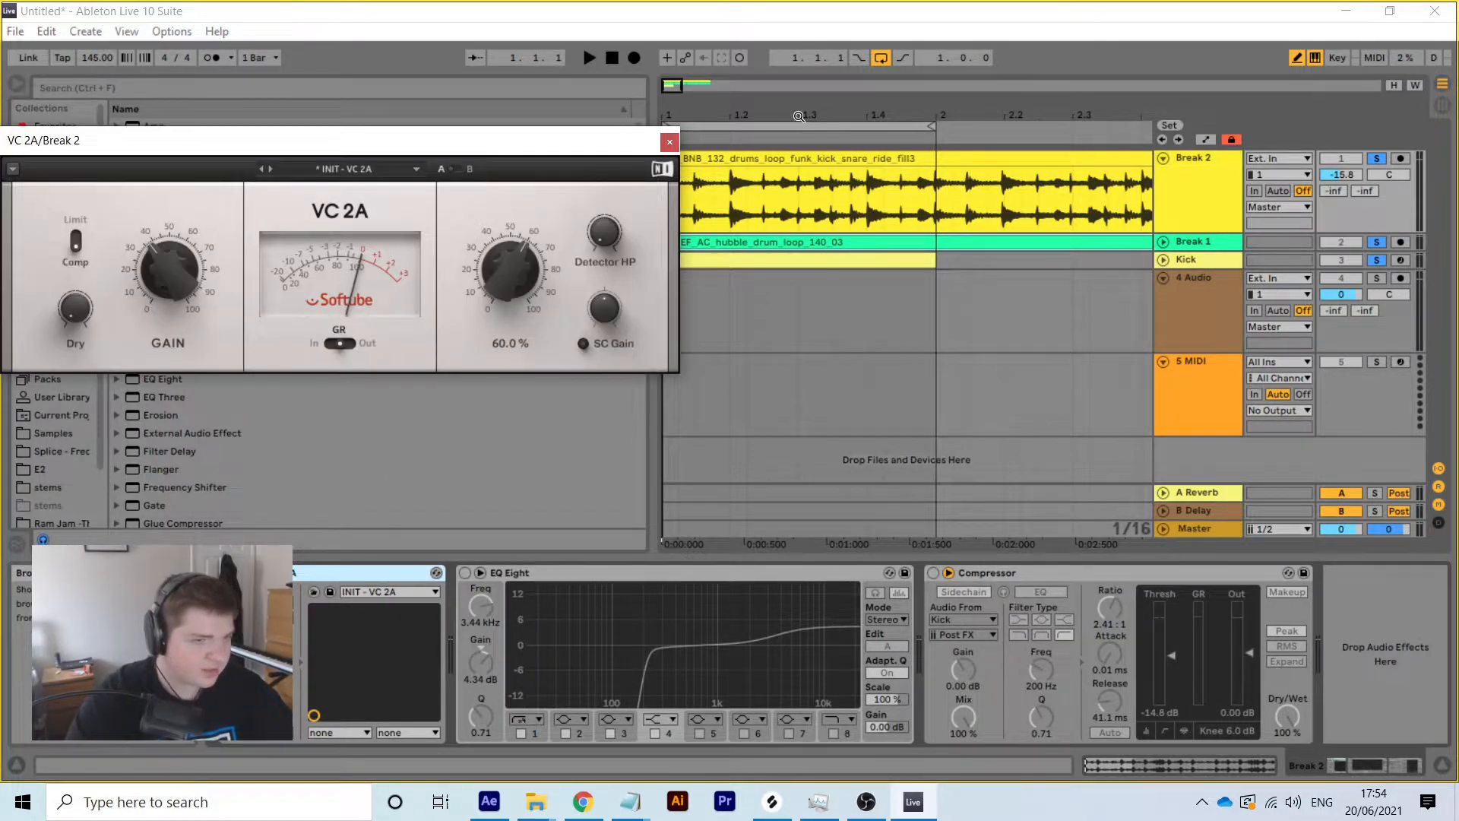
left_click(1375, 157)
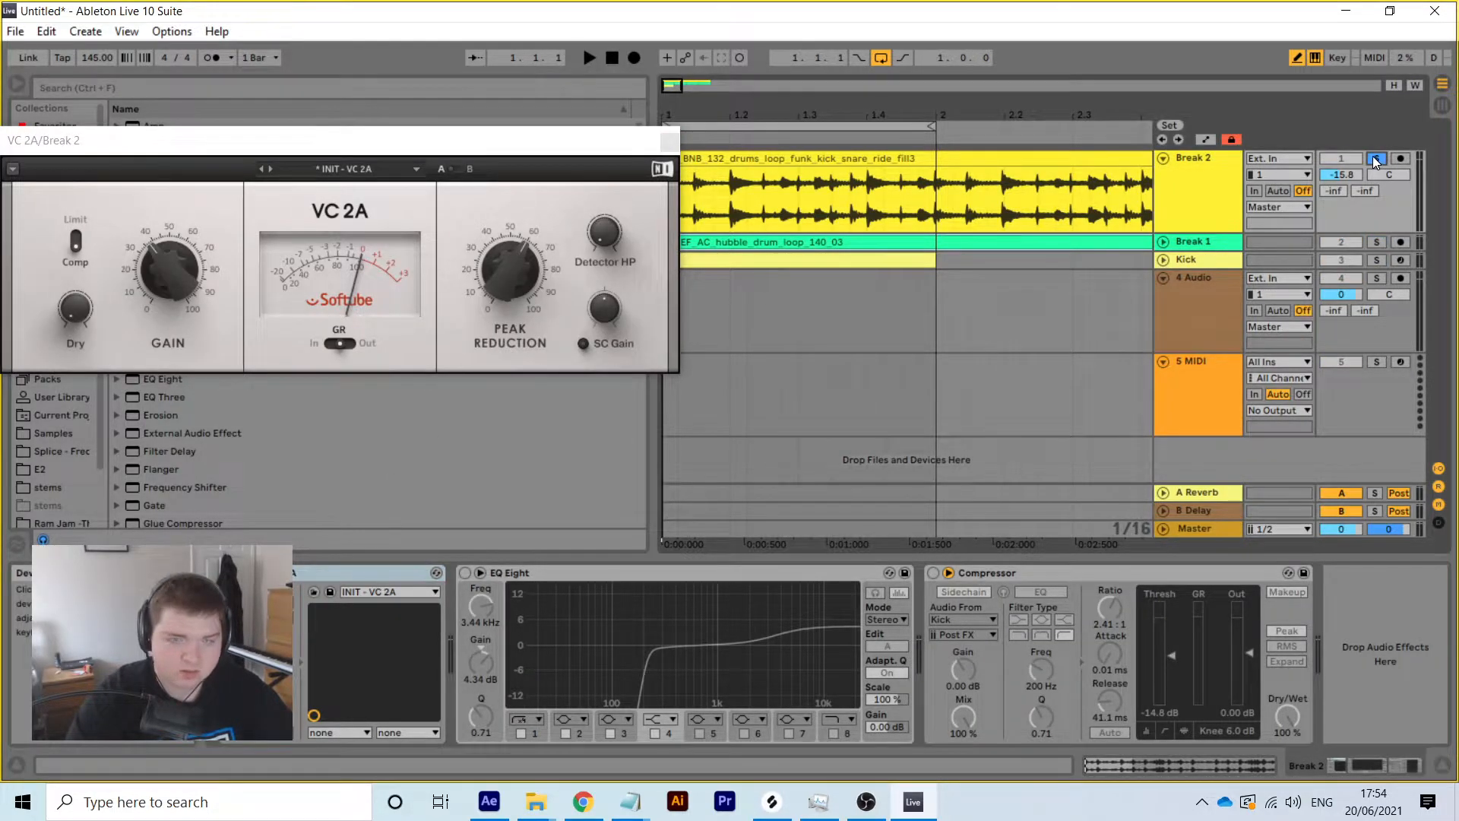
key("space")
mouse_move(171, 281)
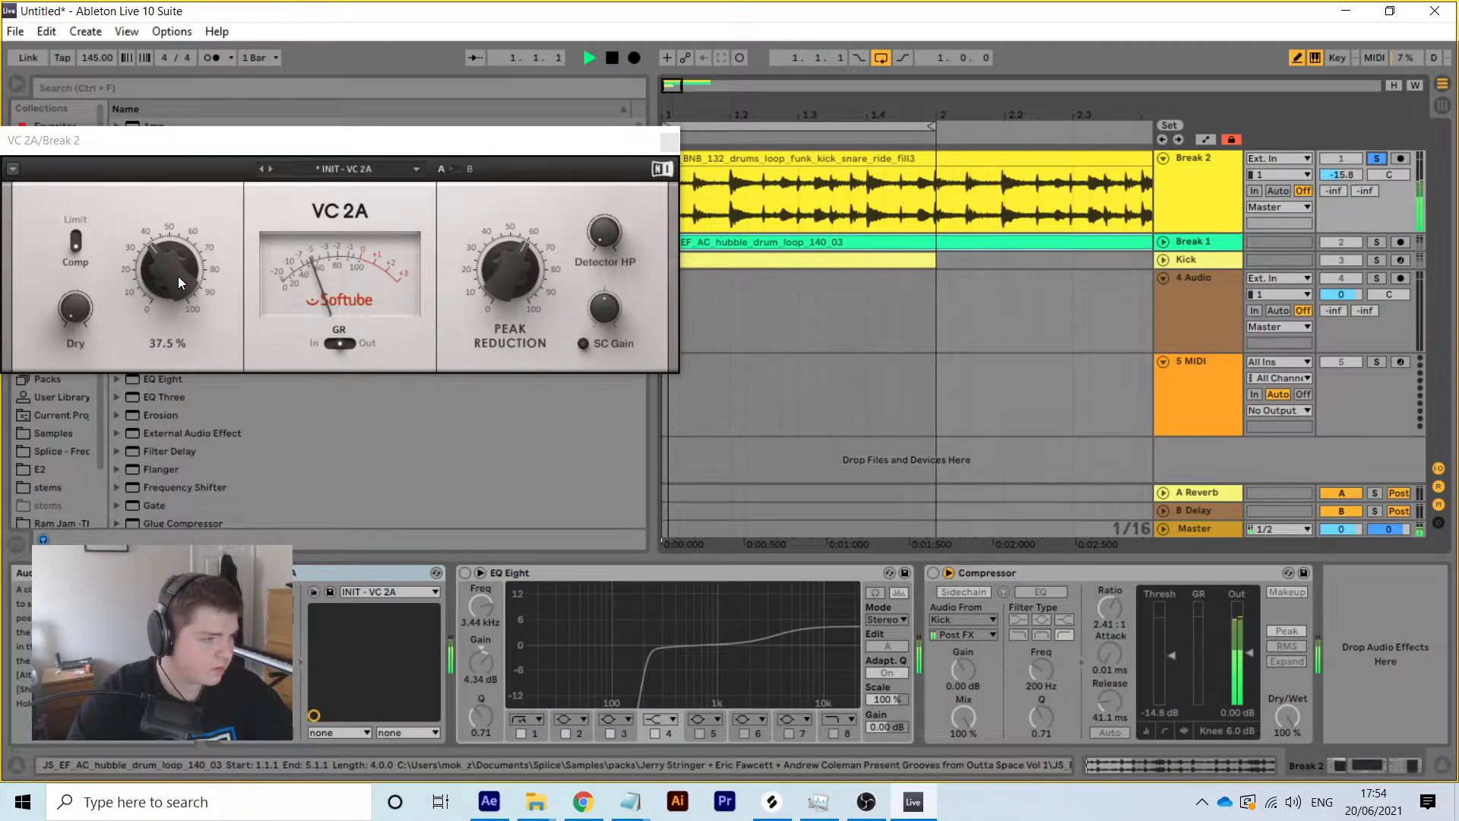
key("space")
Set the VC 2A peak reduction to 50.5%
left_click_drag(506, 284, 506, 320)
key("space")
left_click_drag(501, 266, 501, 214)
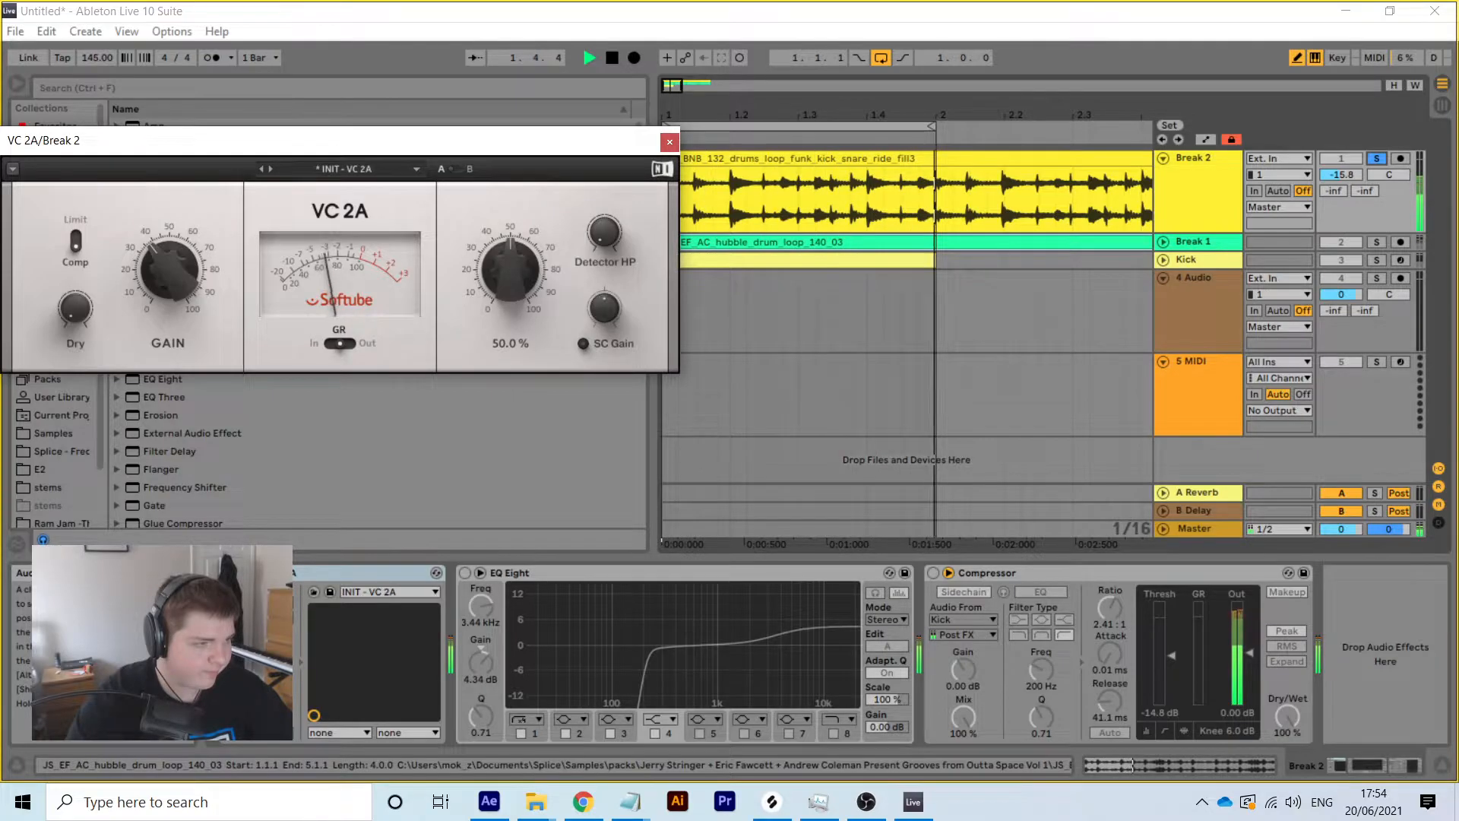
left_click_drag(501, 268, 501, 262)
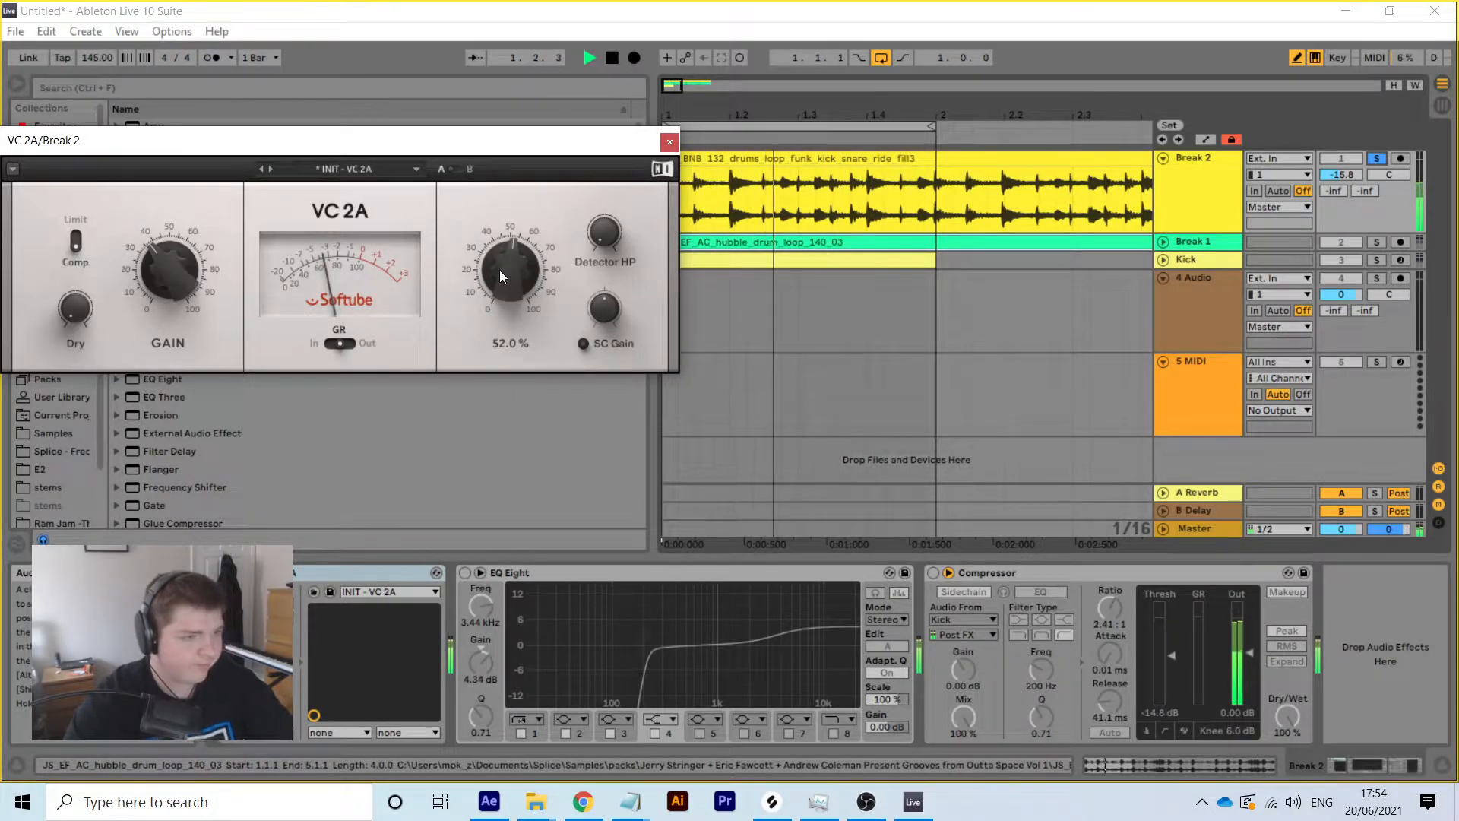
left_click_drag(499, 270, 499, 297)
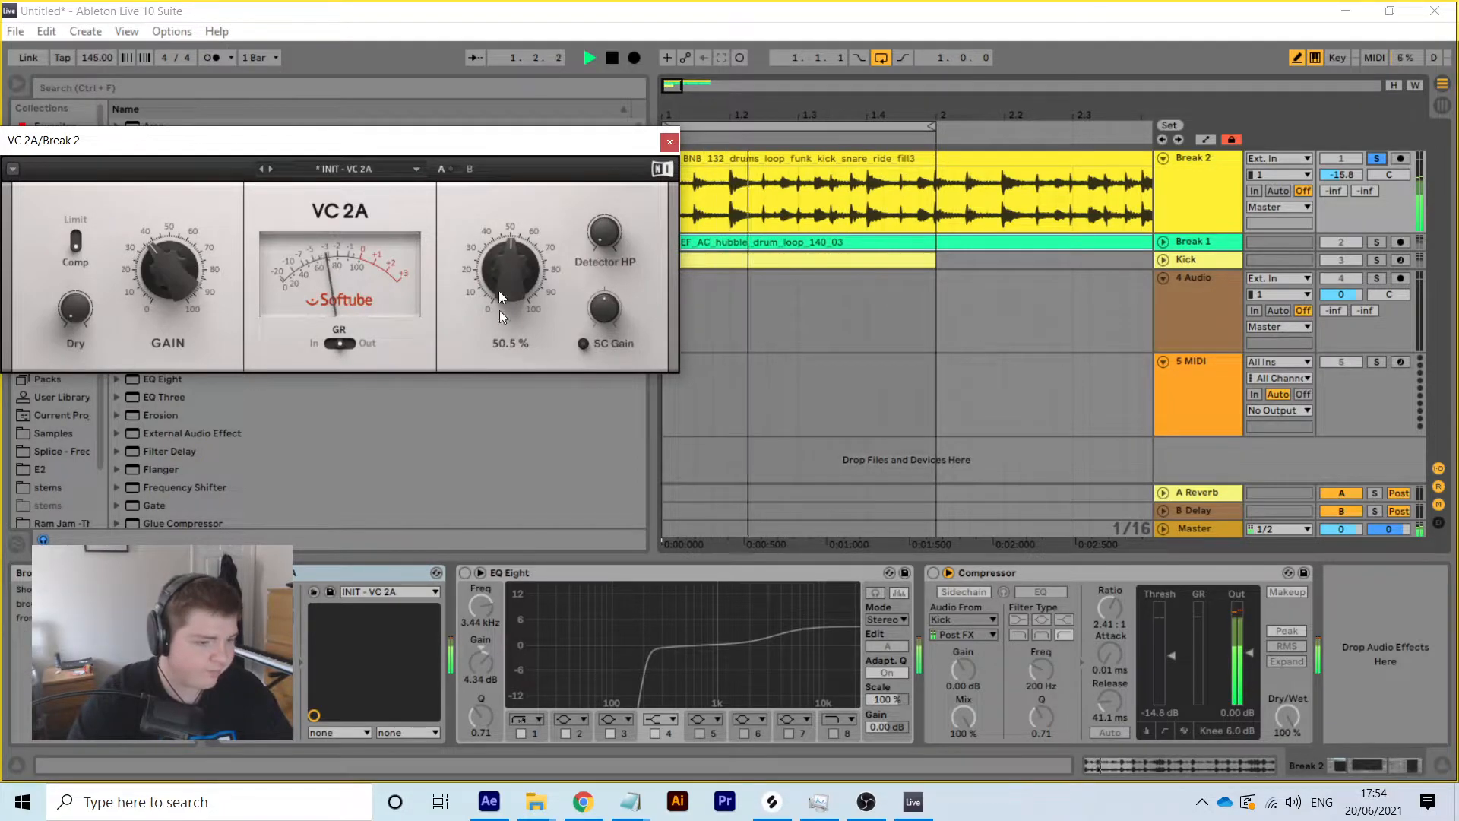
Enable Break 2's high-pass EQ Eight and place it before the VC 2A
left_click(465, 573)
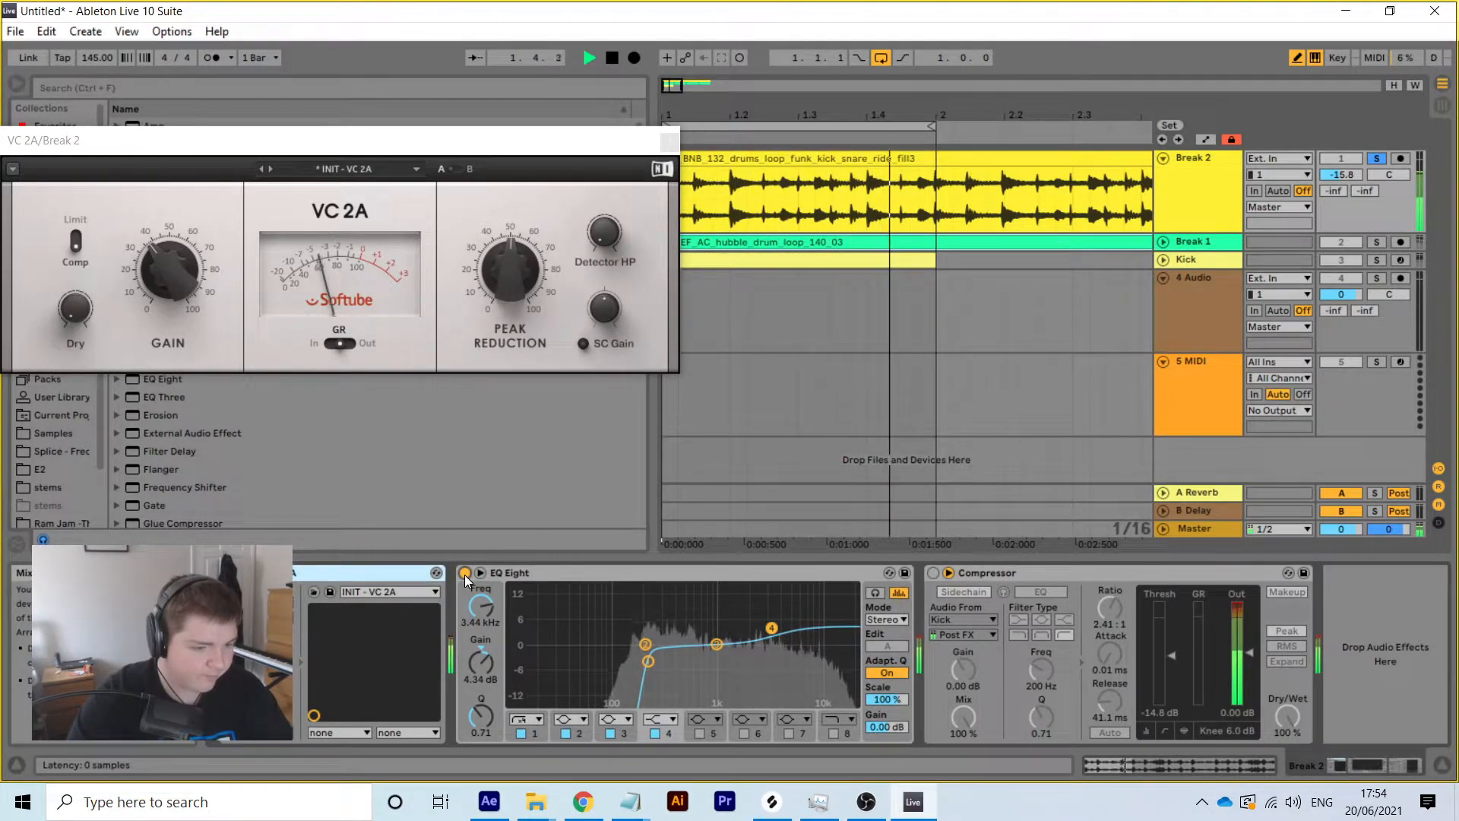
left_click_drag(511, 574, 286, 608)
key("space")
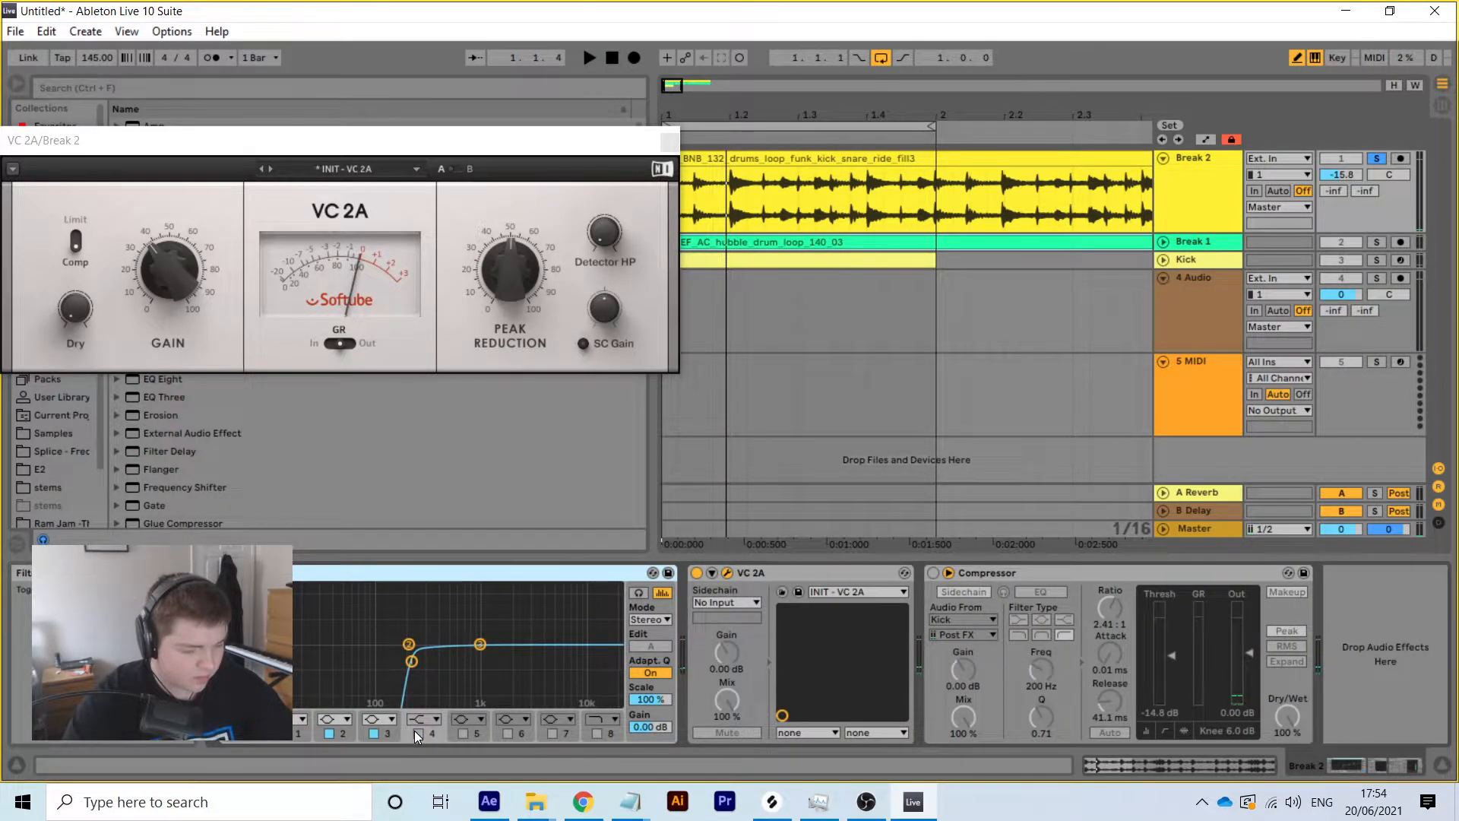
key("space")
left_click_drag(602, 139, 1, 257)
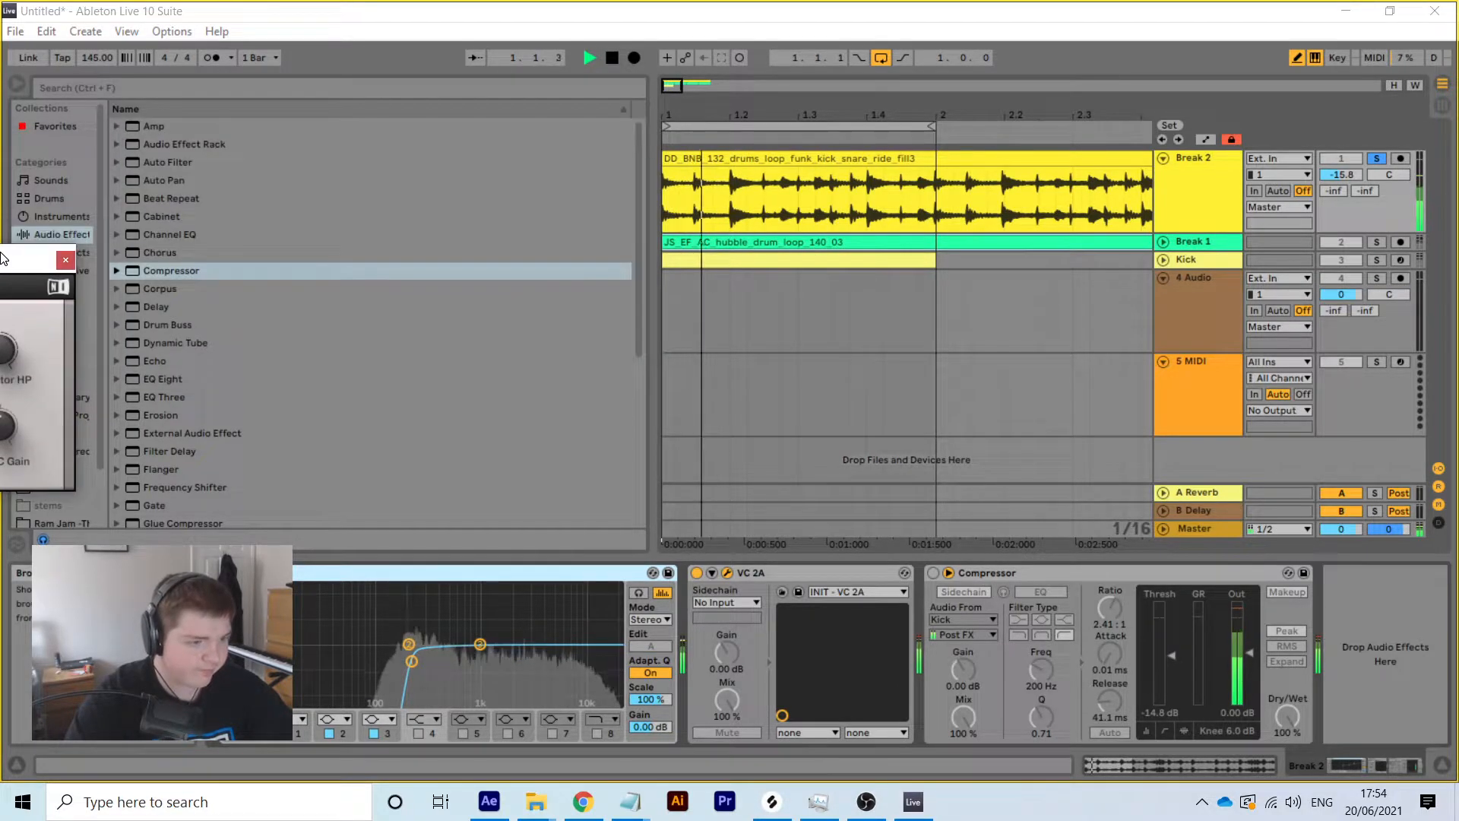
key("space")
Insert a second EQ Eight between Break 2's VC 2A and Compressor
double_click(175, 379)
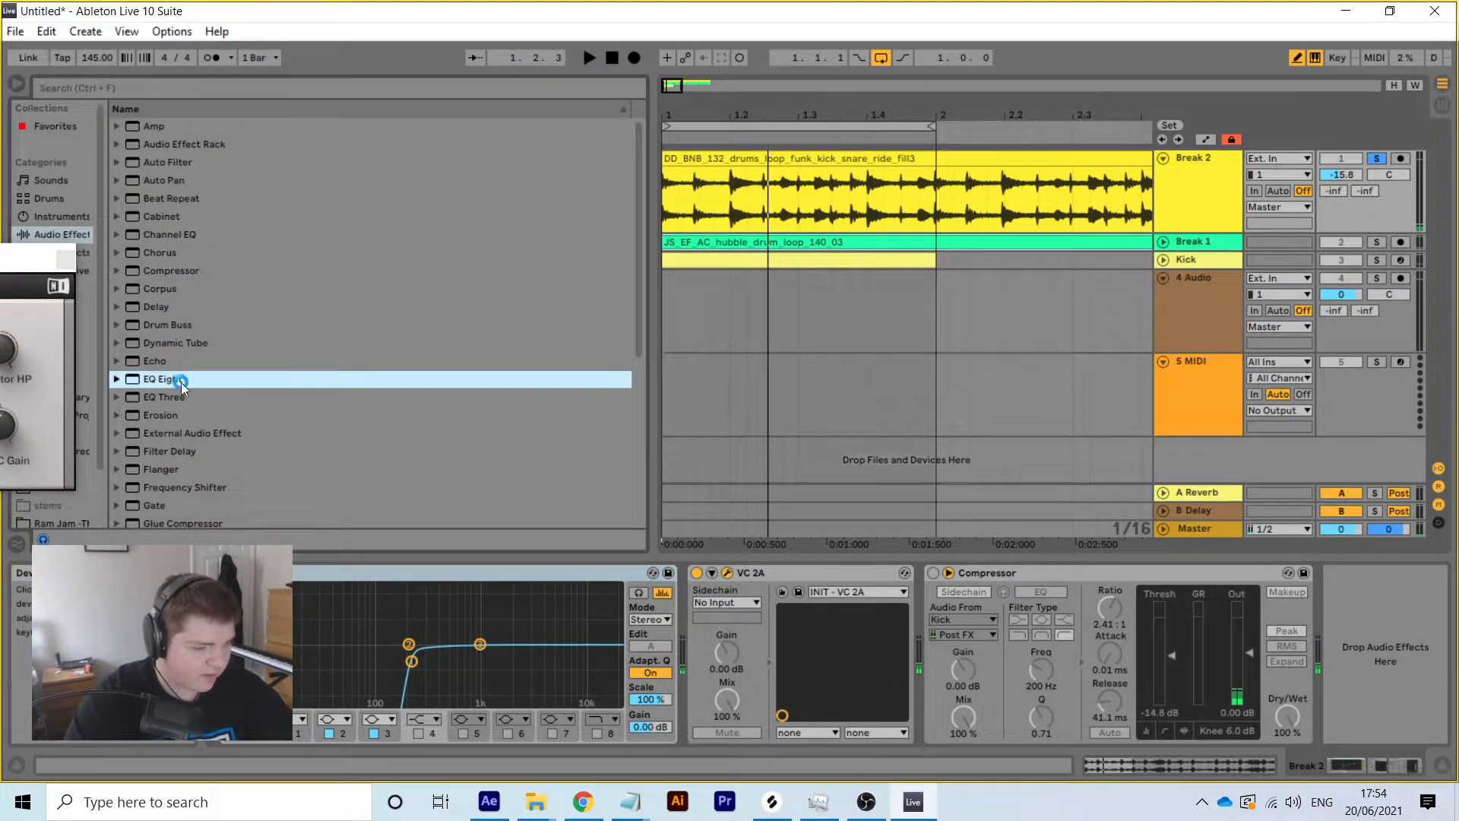
left_click_drag(1115, 576, 615, 603)
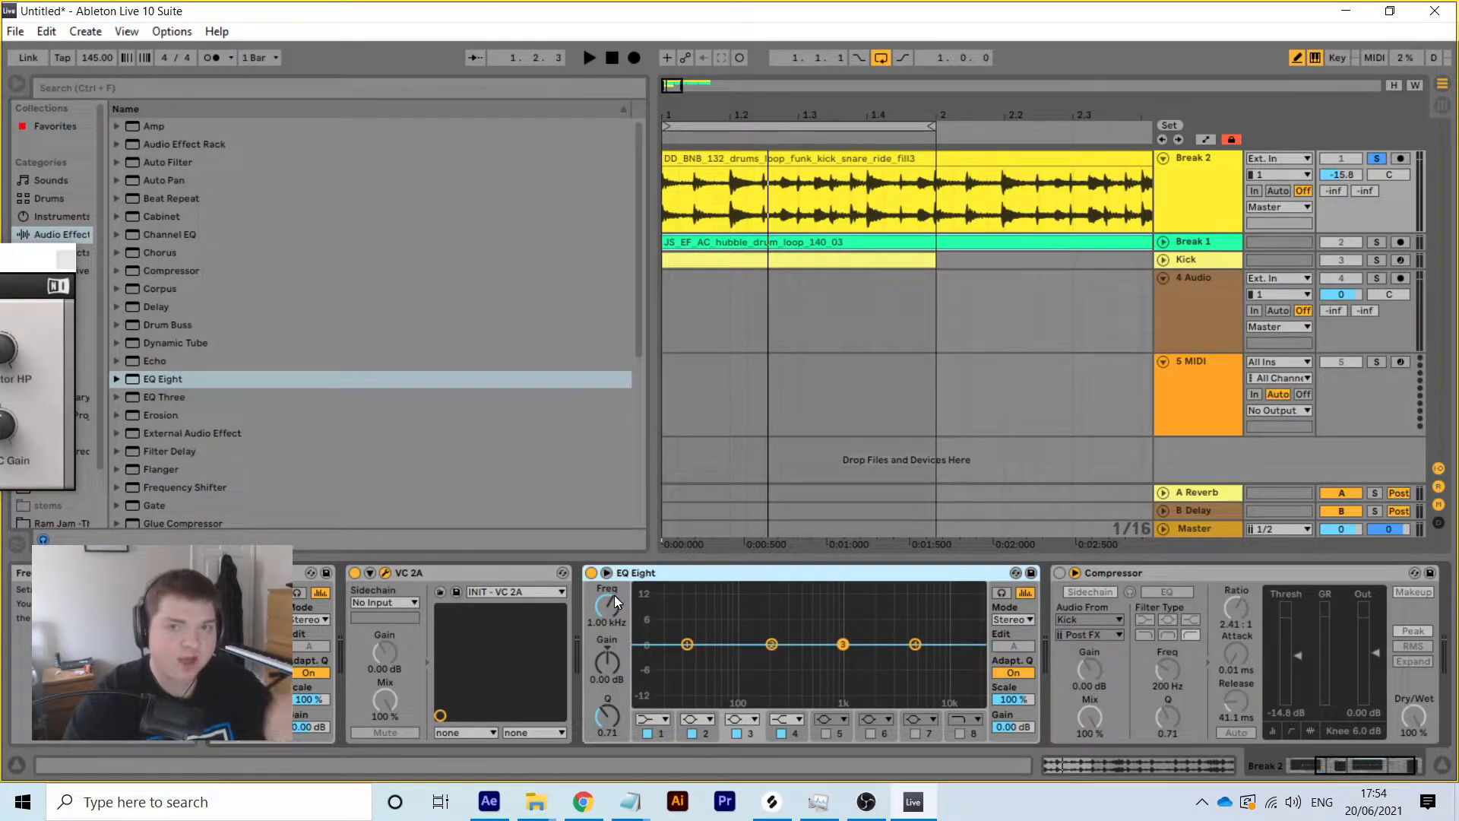
left_click(1156, 764)
left_click(1204, 203)
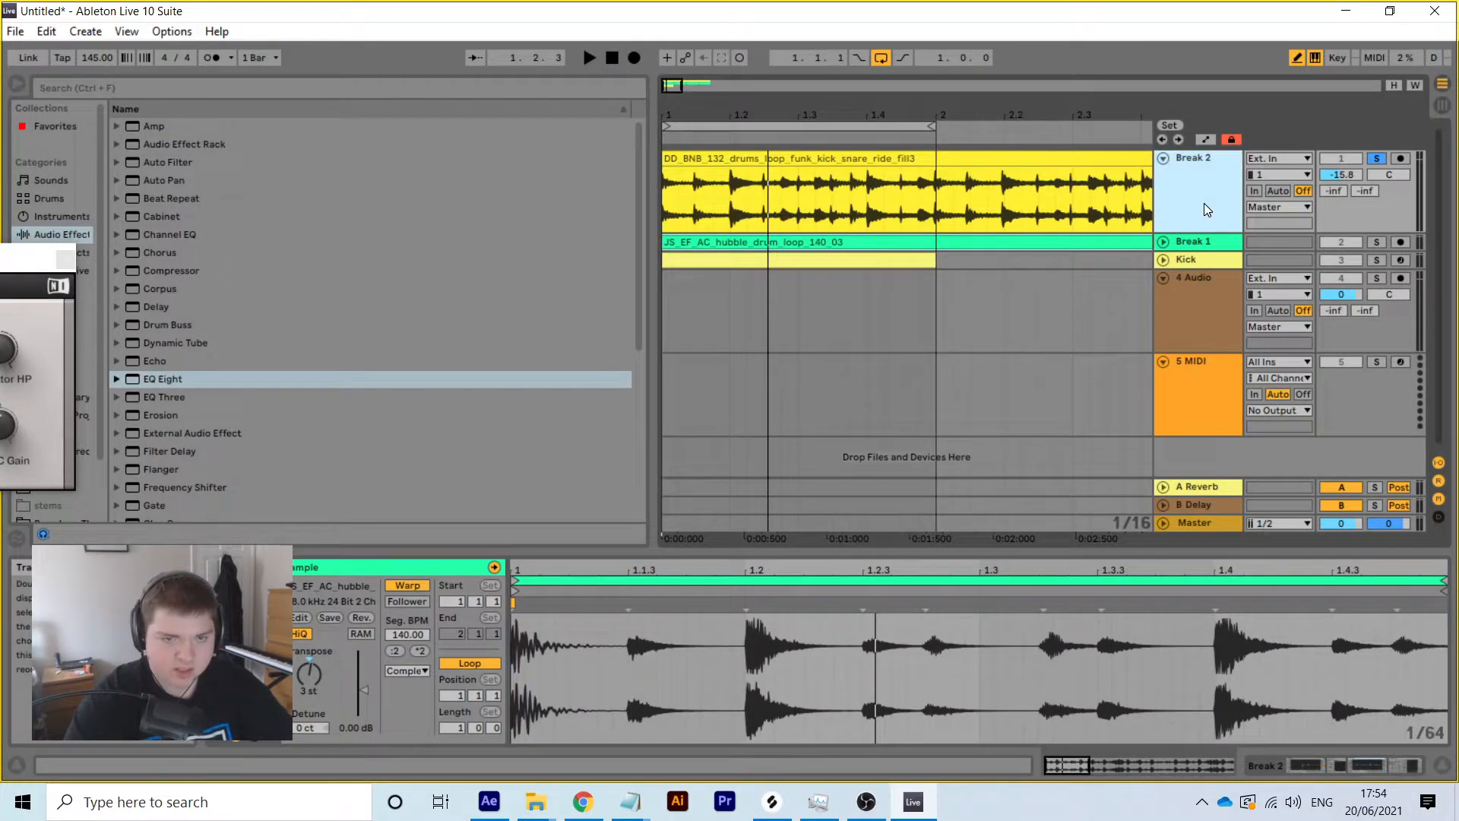
left_click(1338, 766)
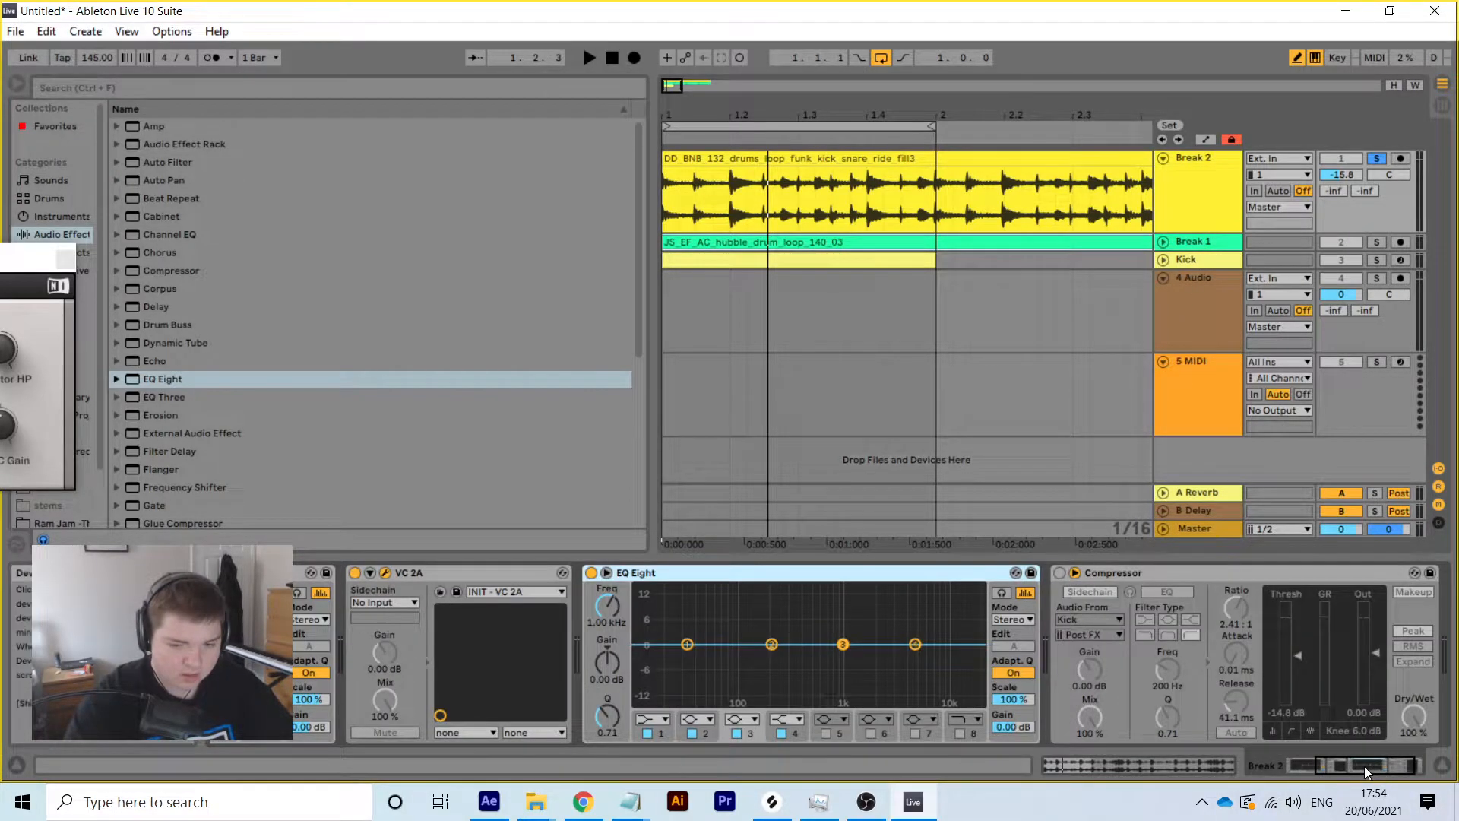
left_click_drag(1365, 766, 1137, 758)
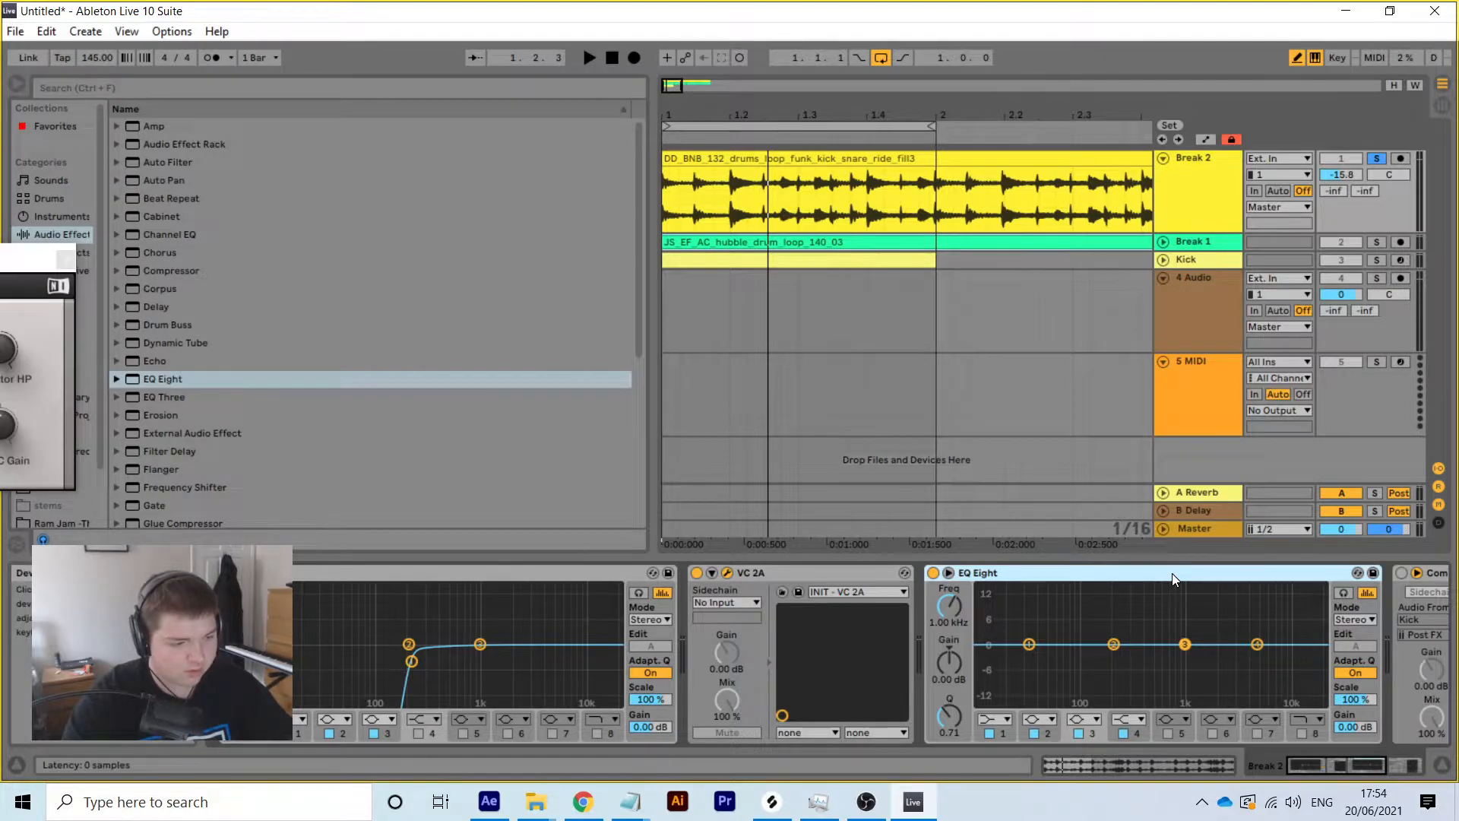
Boost the new EQ's band 4 by 5.58 dB around 2.40 kHz
key("space")
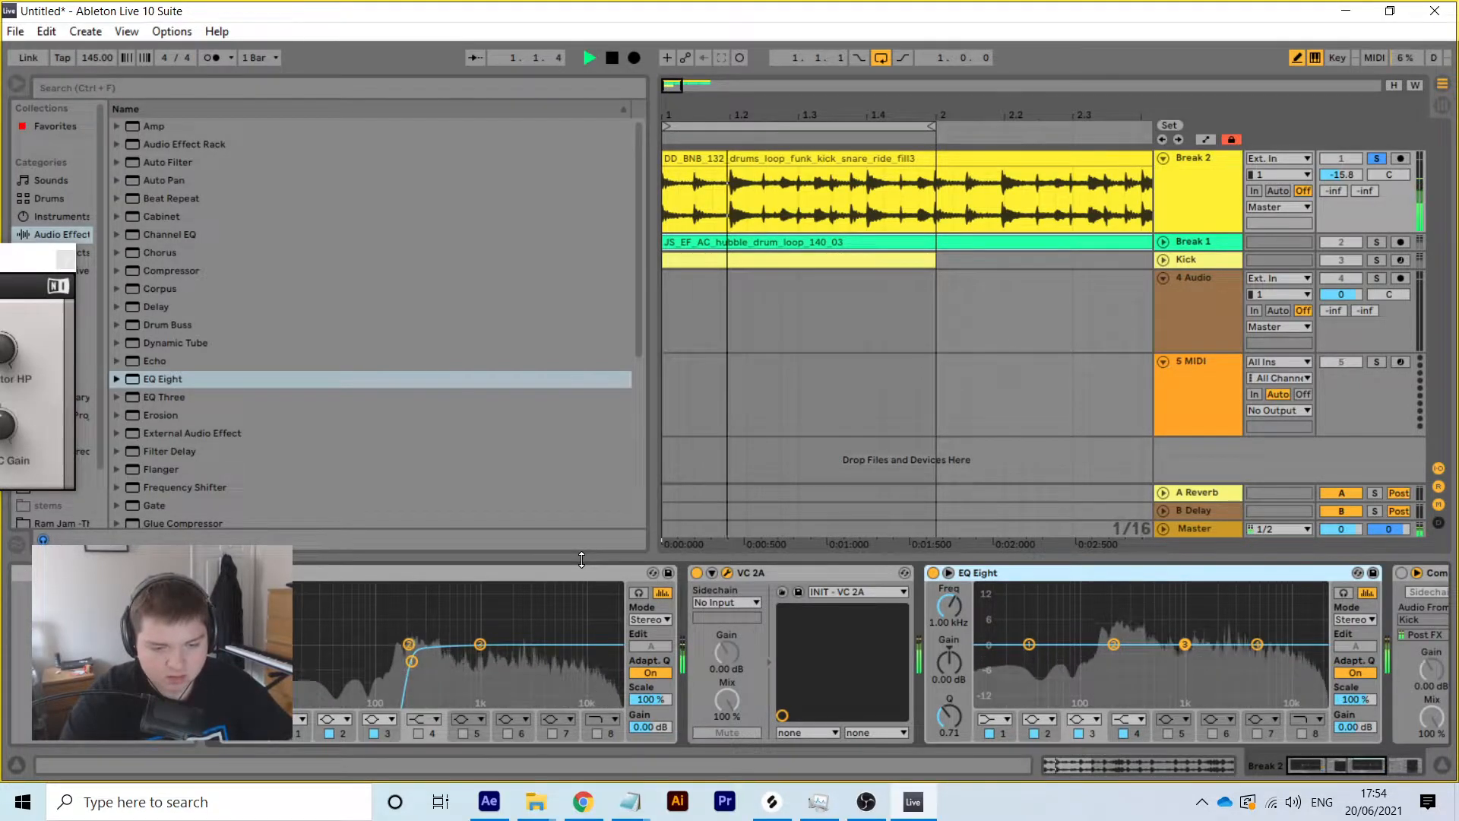
key("space")
left_click_drag(1259, 645, 1250, 631)
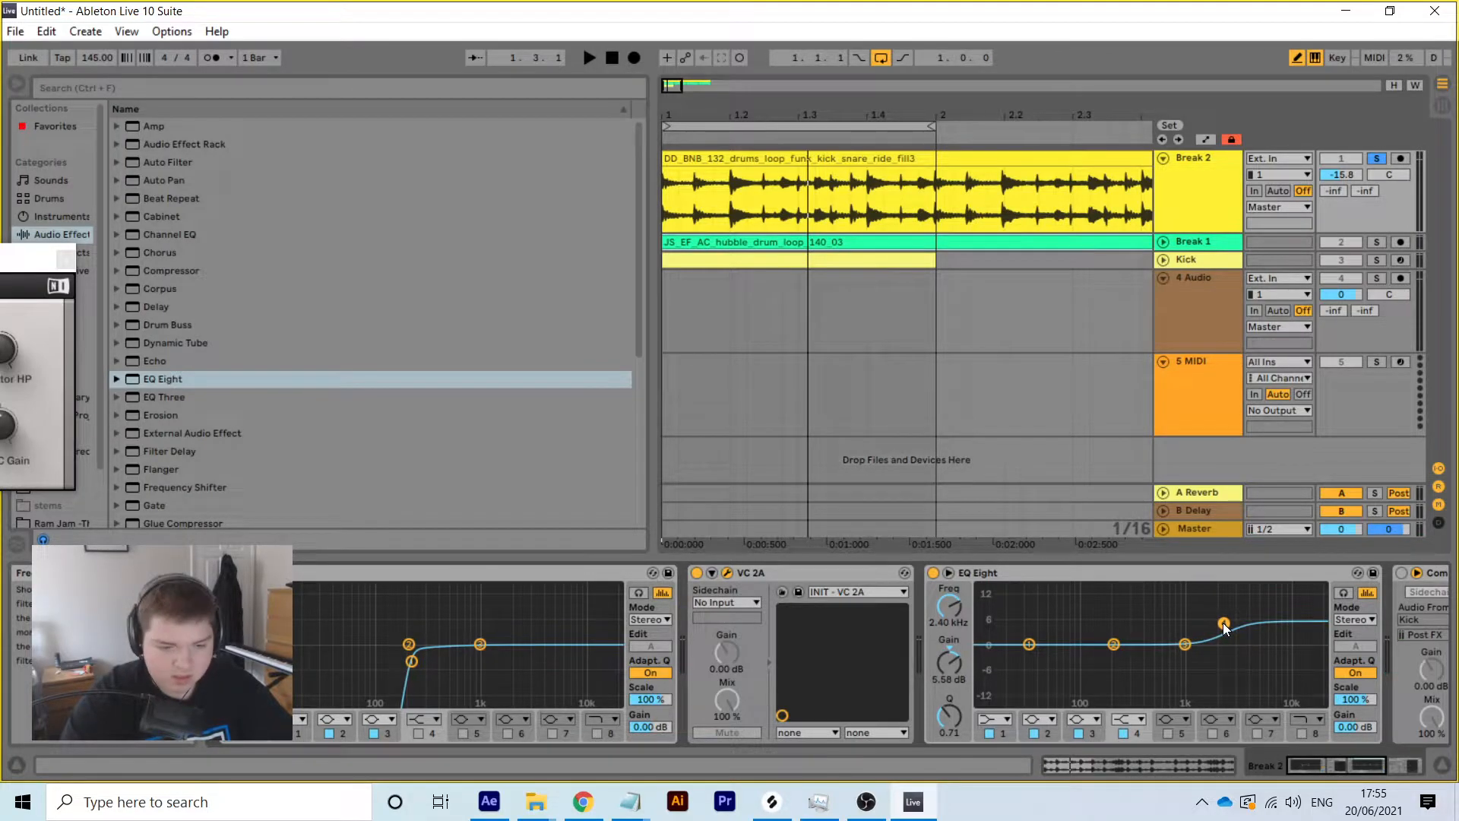
key("space")
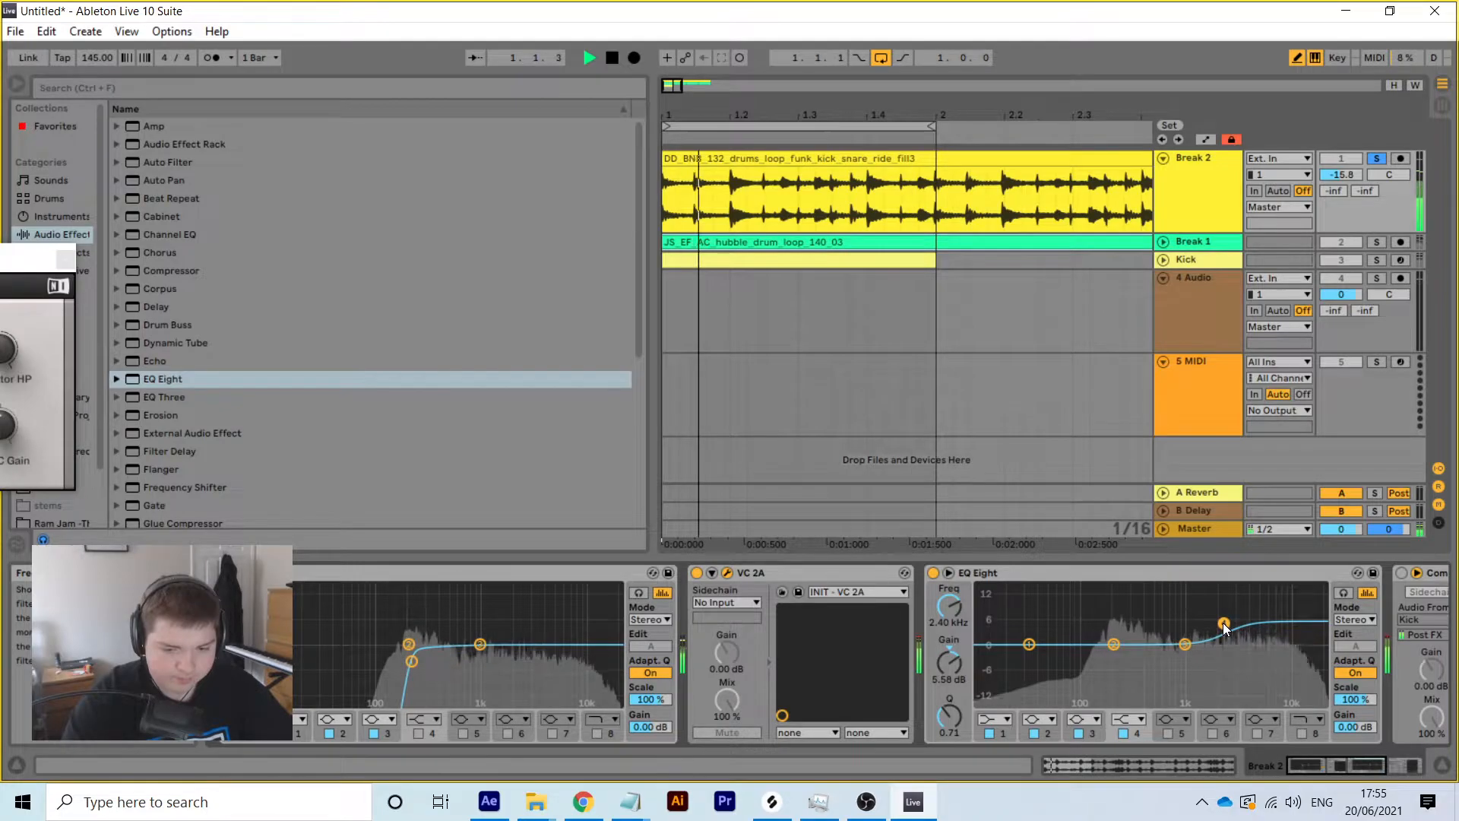
key("space")
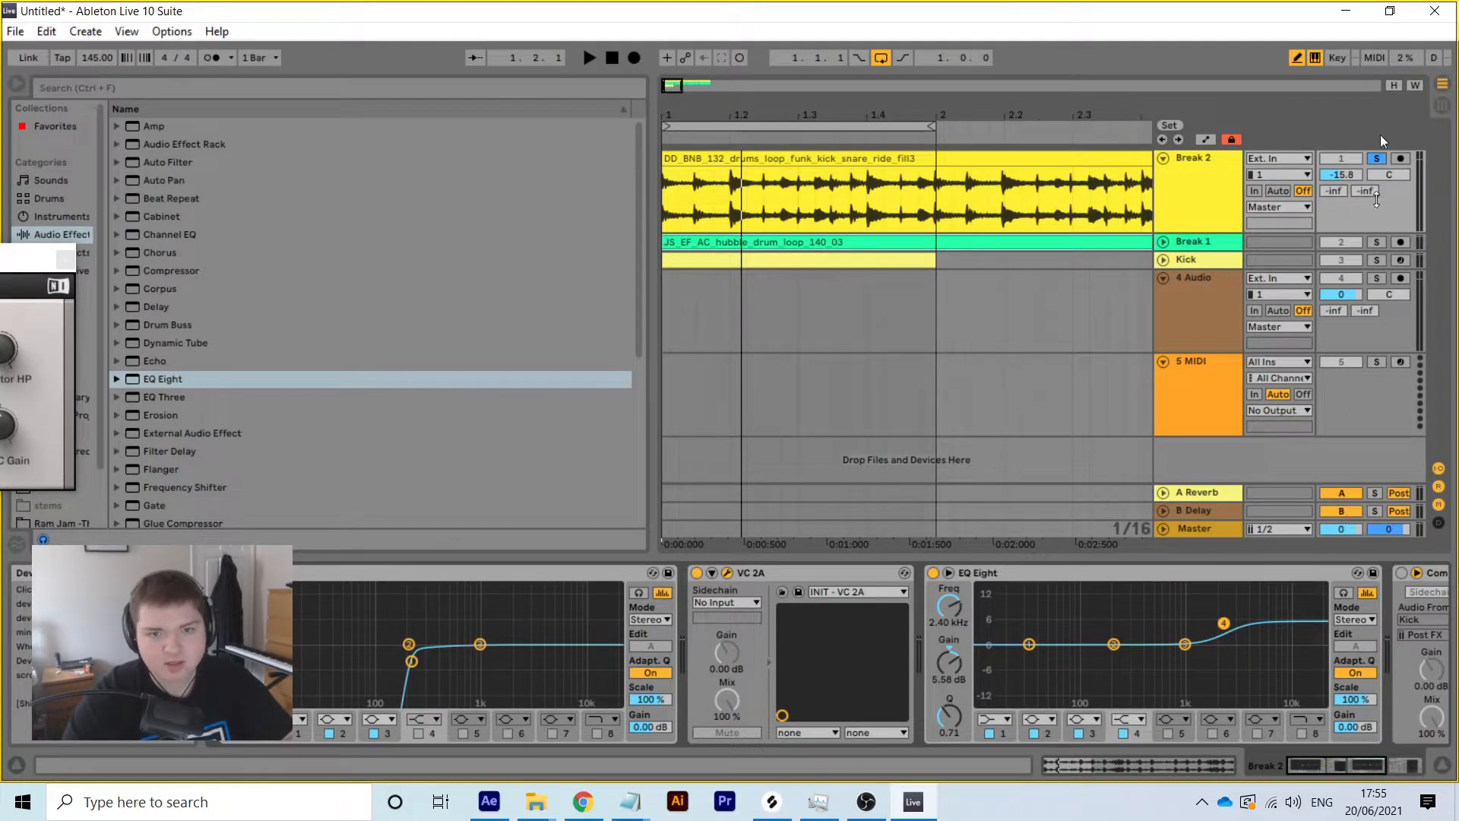
key("space")
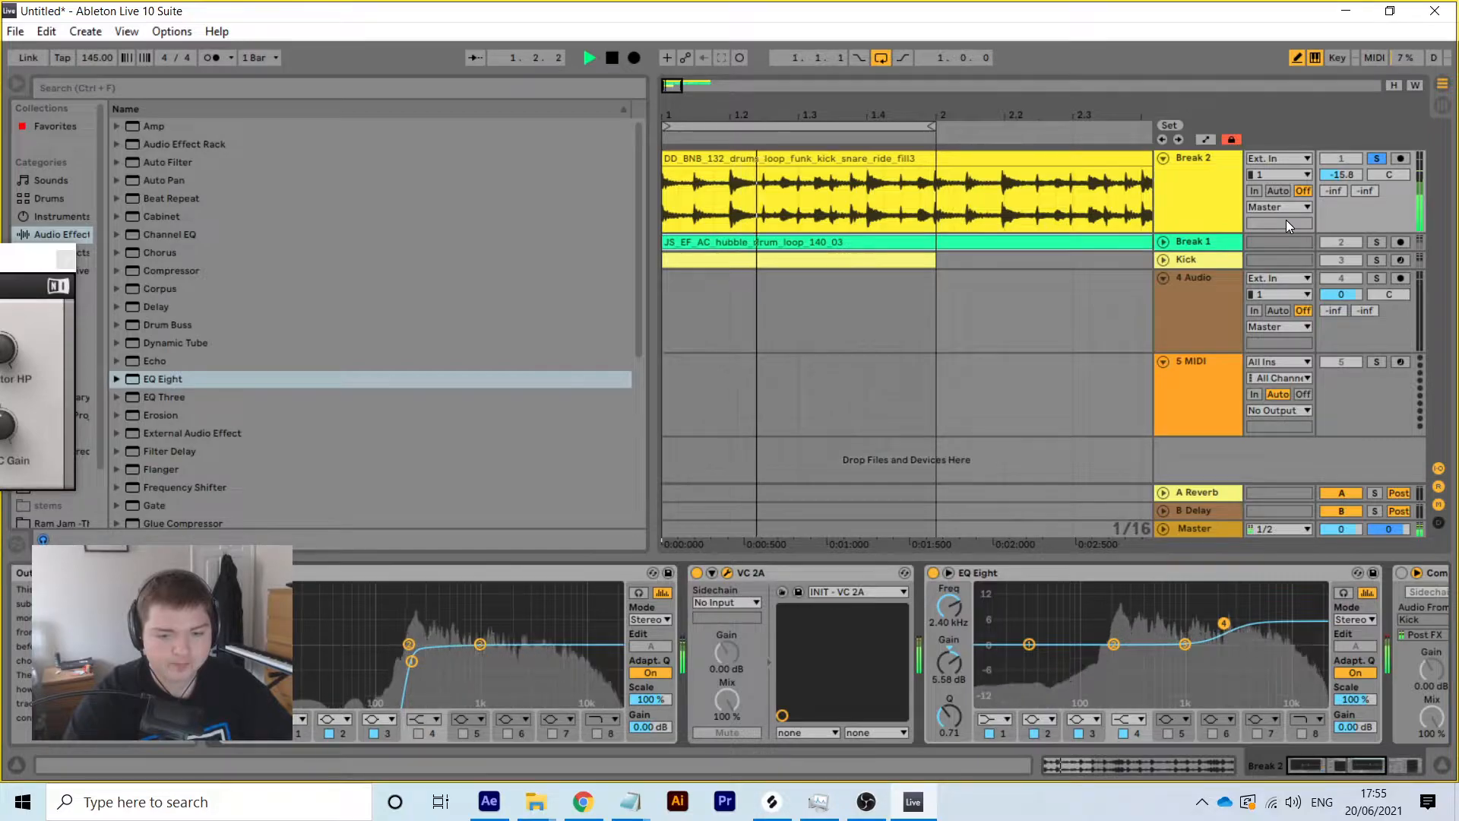
key("space")
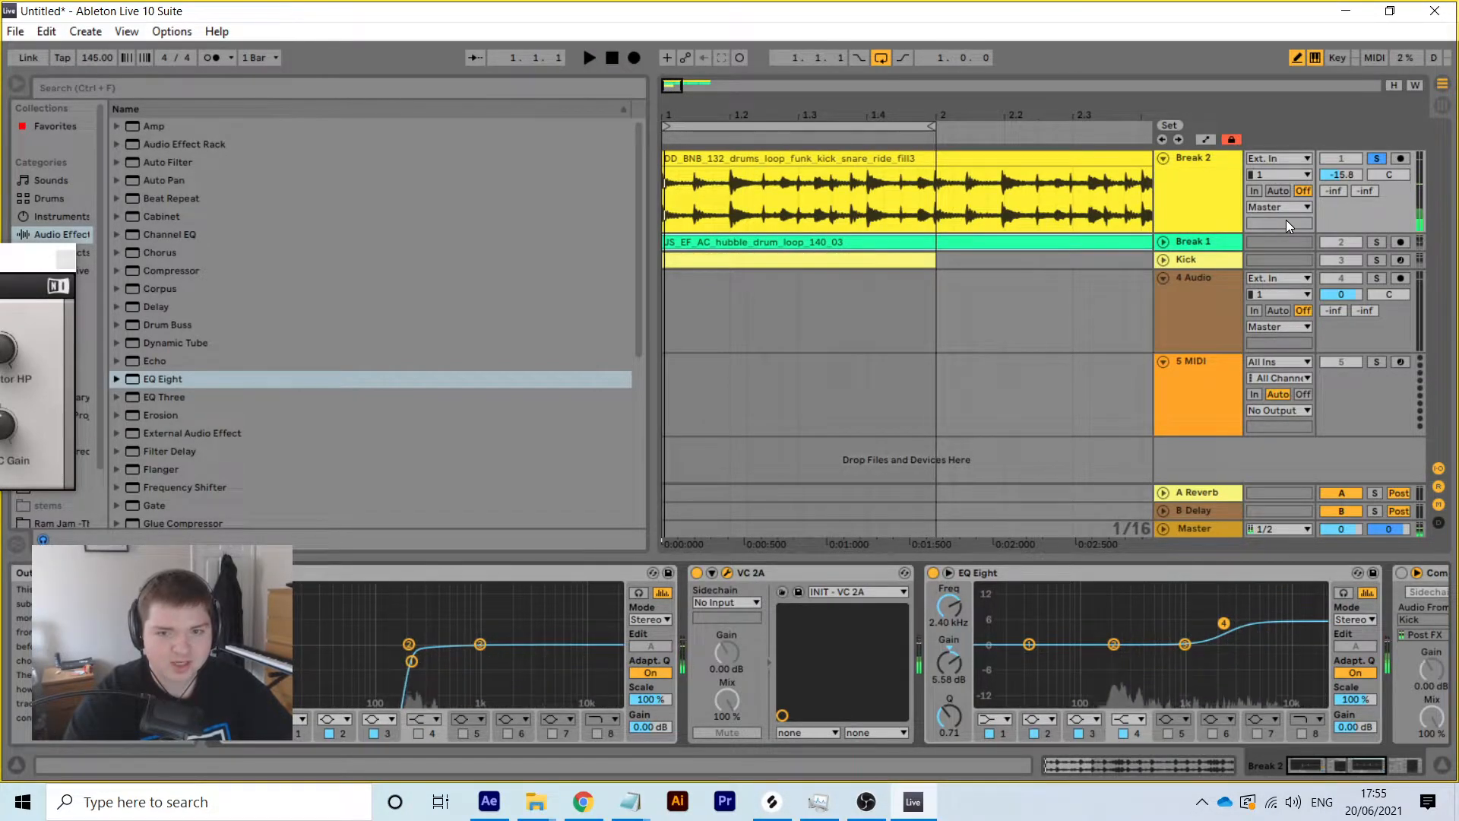
key("space")
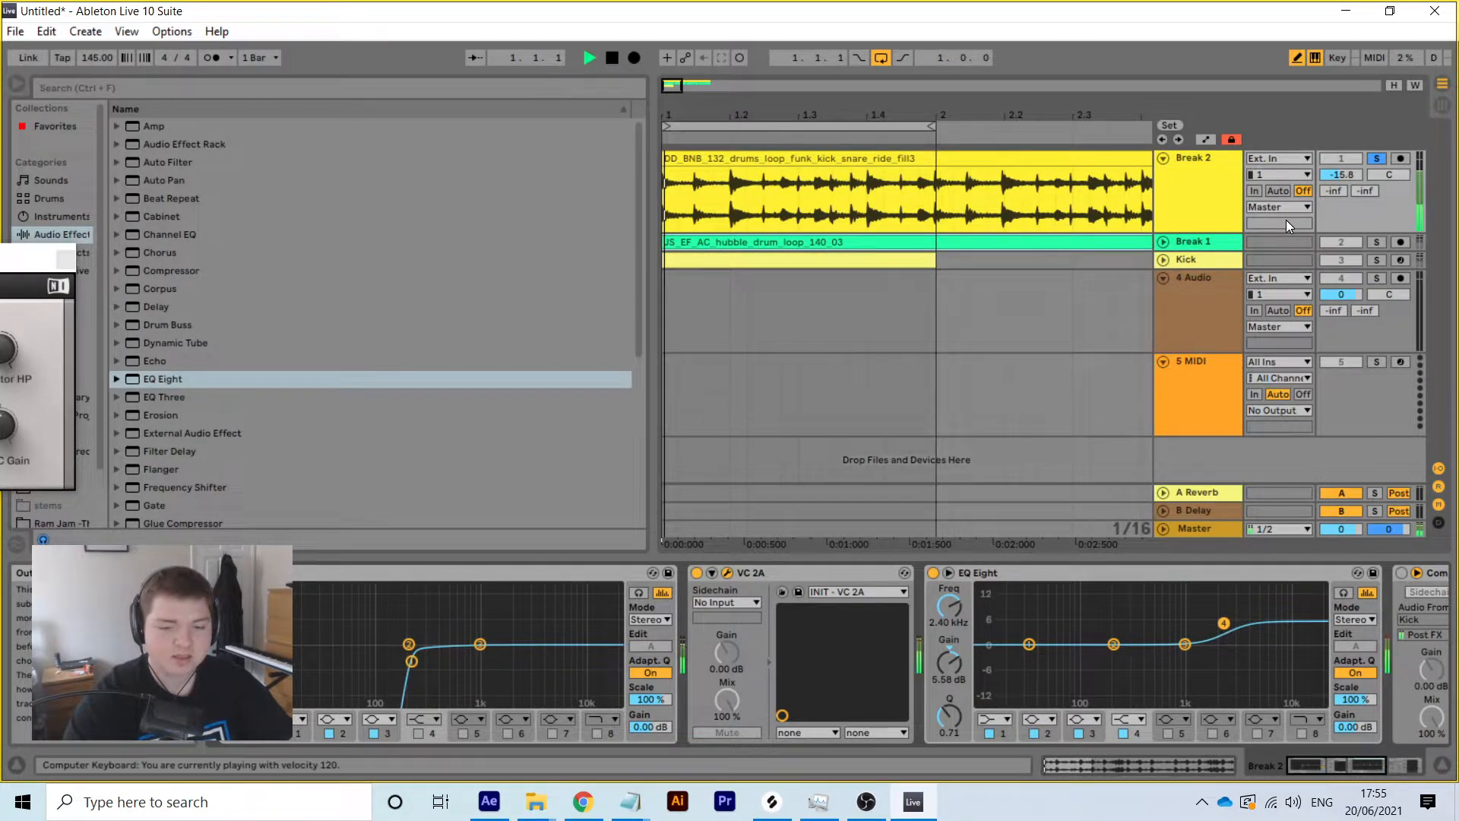
left_click_drag(1336, 760, 1369, 760)
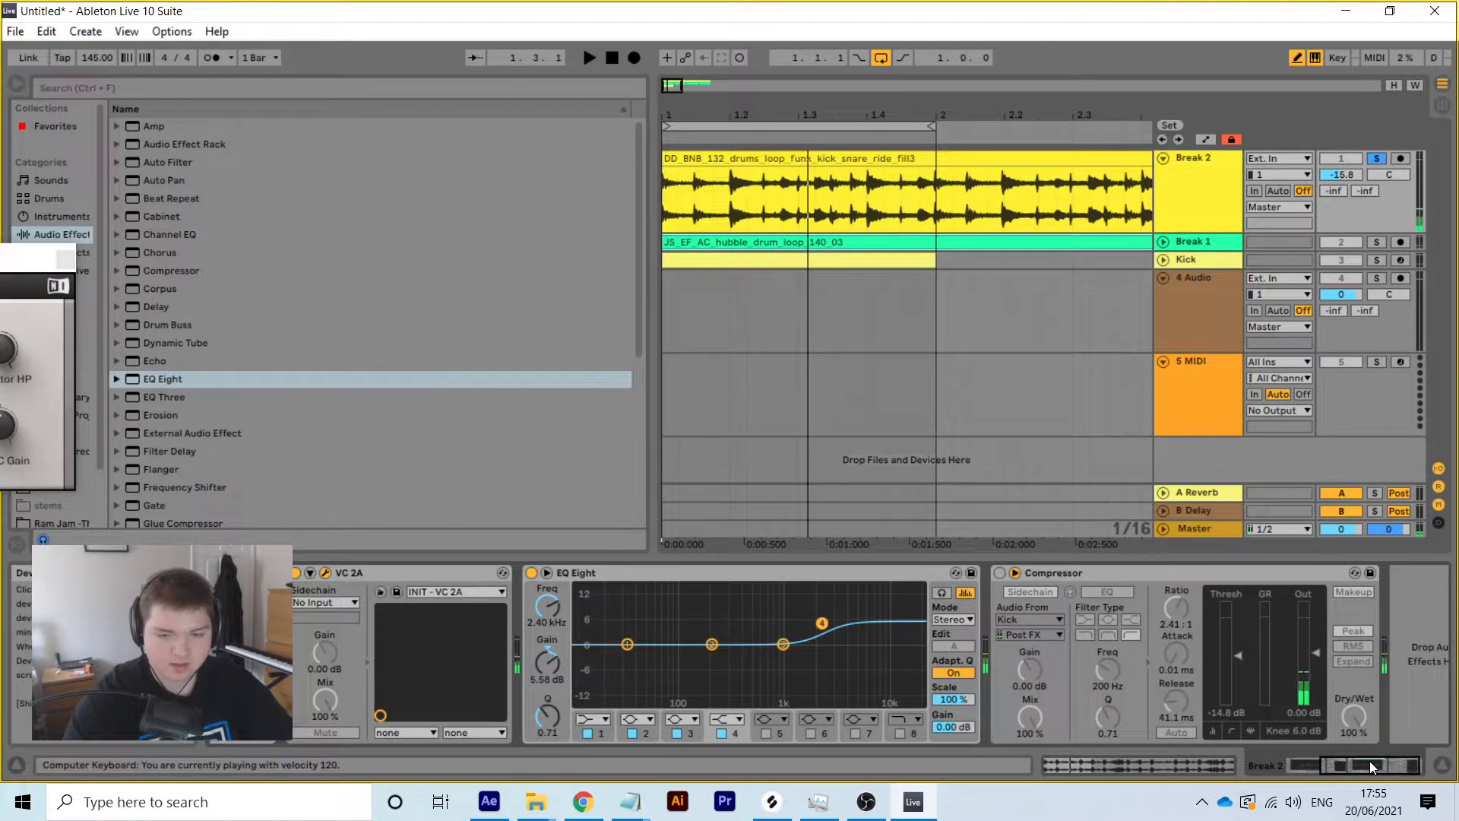
Turn on Break 2's Kick-sidechained Compressor and solo Kick and Break 1 too
left_click(1001, 574)
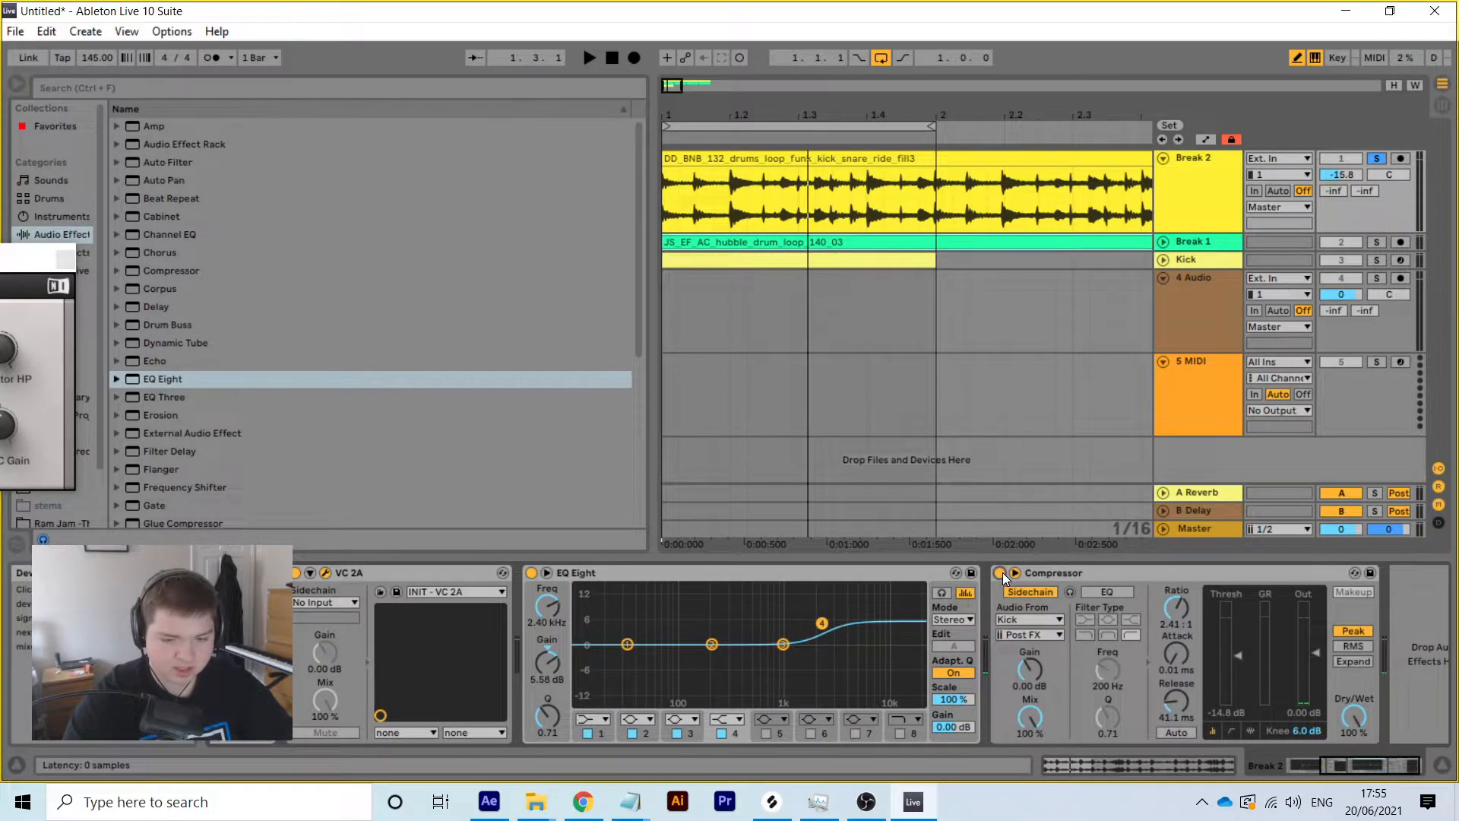
left_click(1376, 259)
key("space")
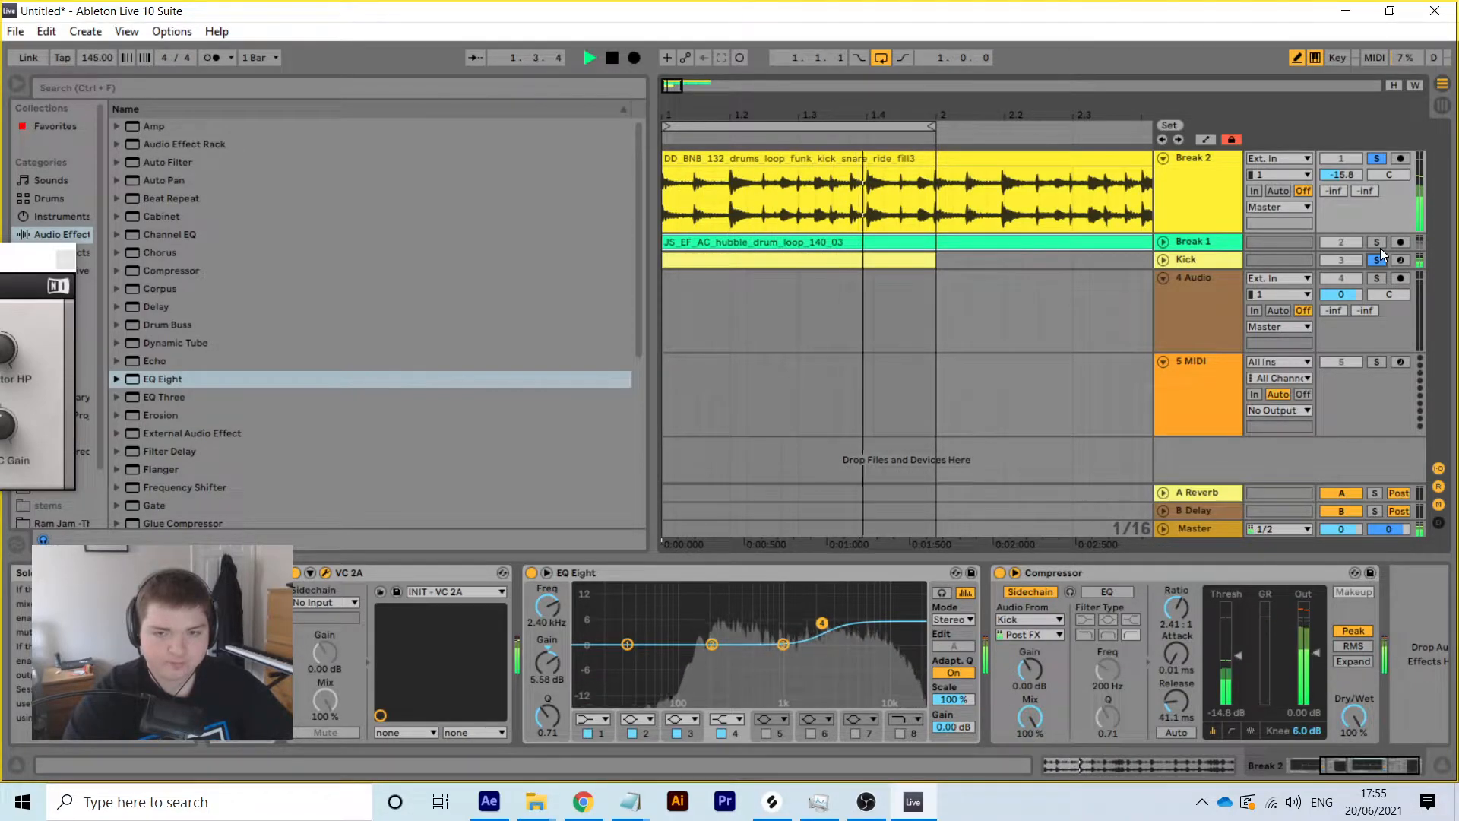
left_click(1377, 242)
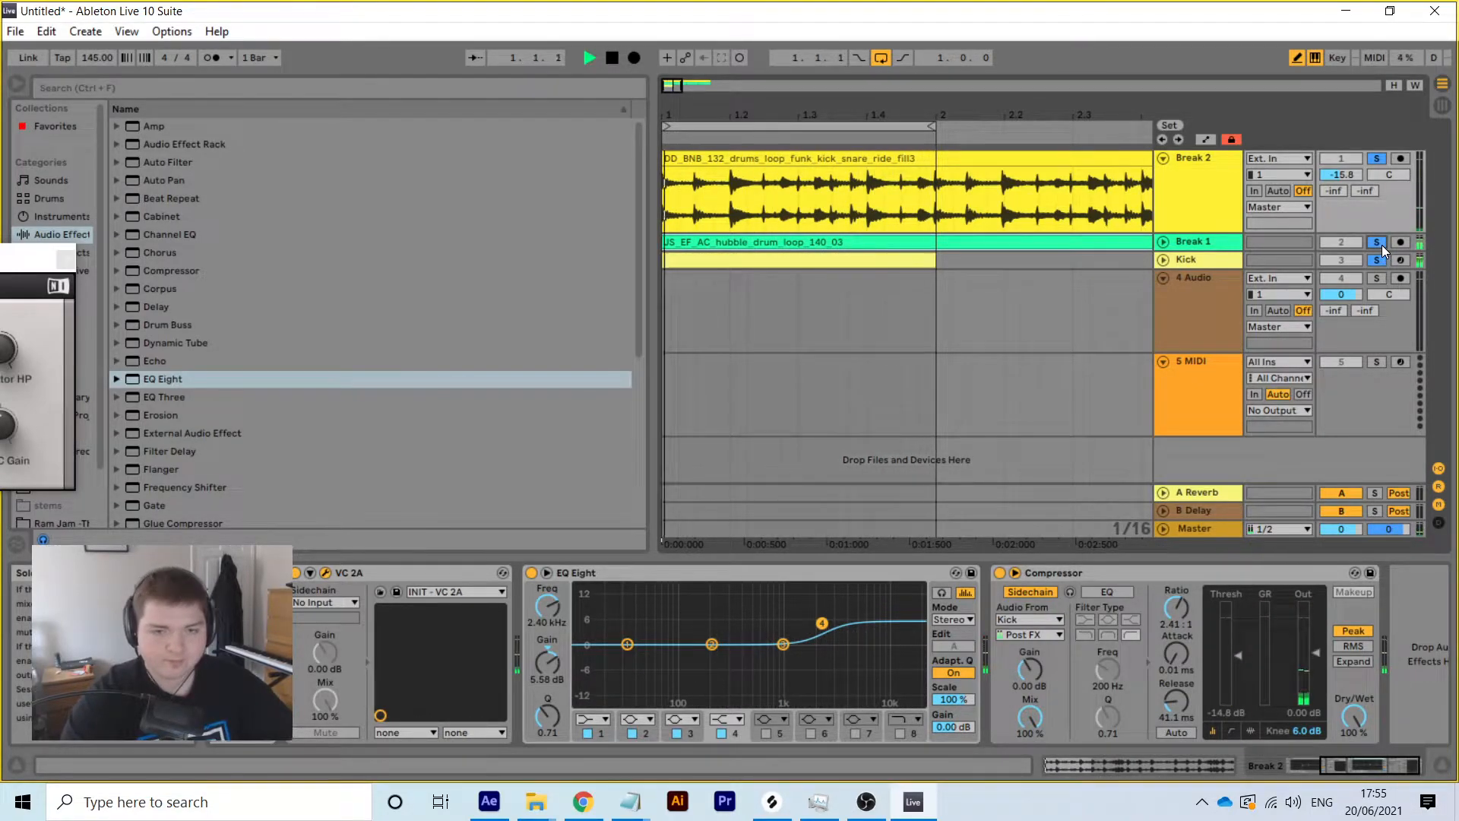
left_click(1162, 259)
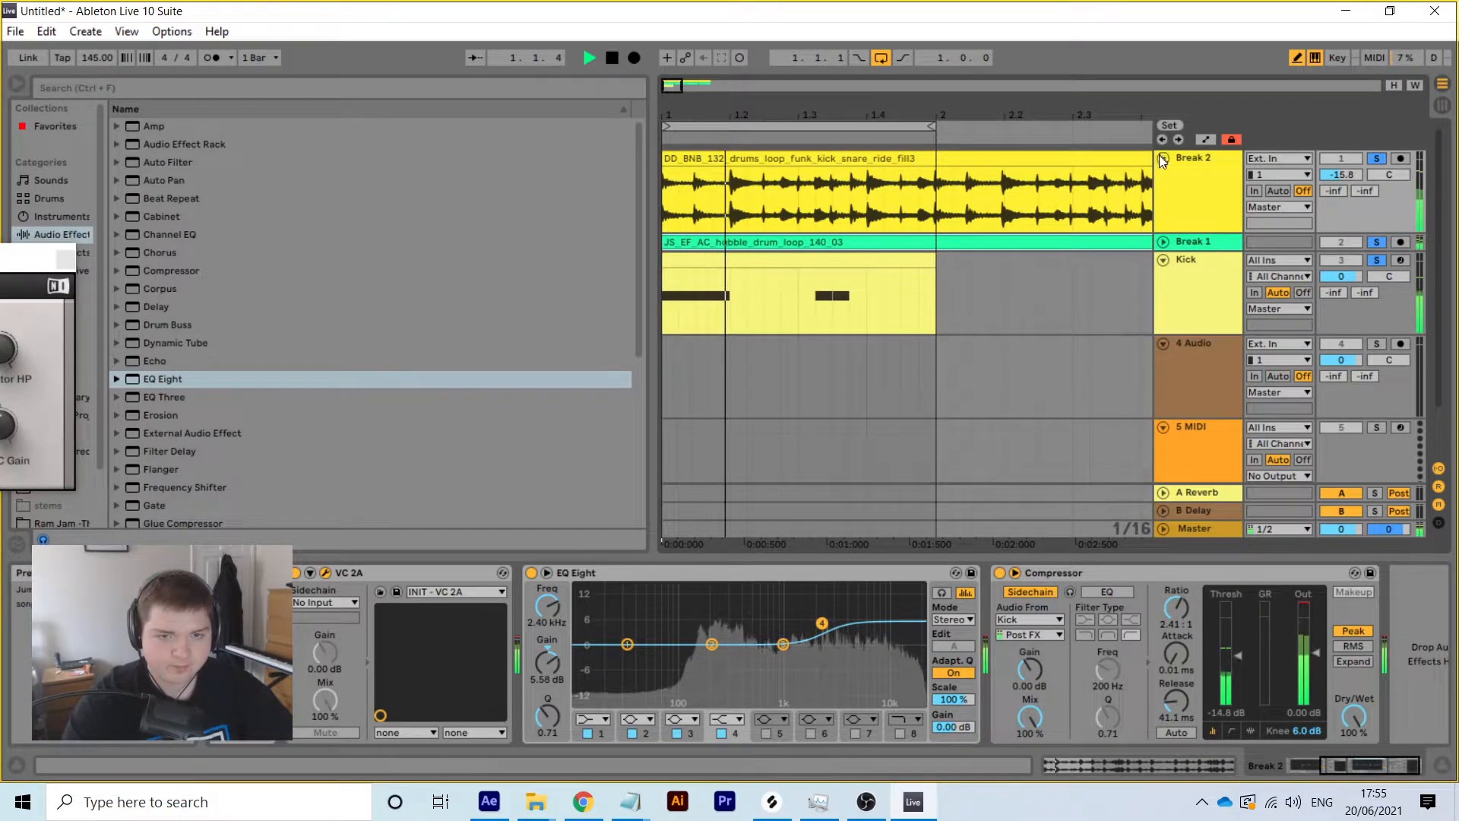
left_click(1162, 259)
left_click(1163, 260)
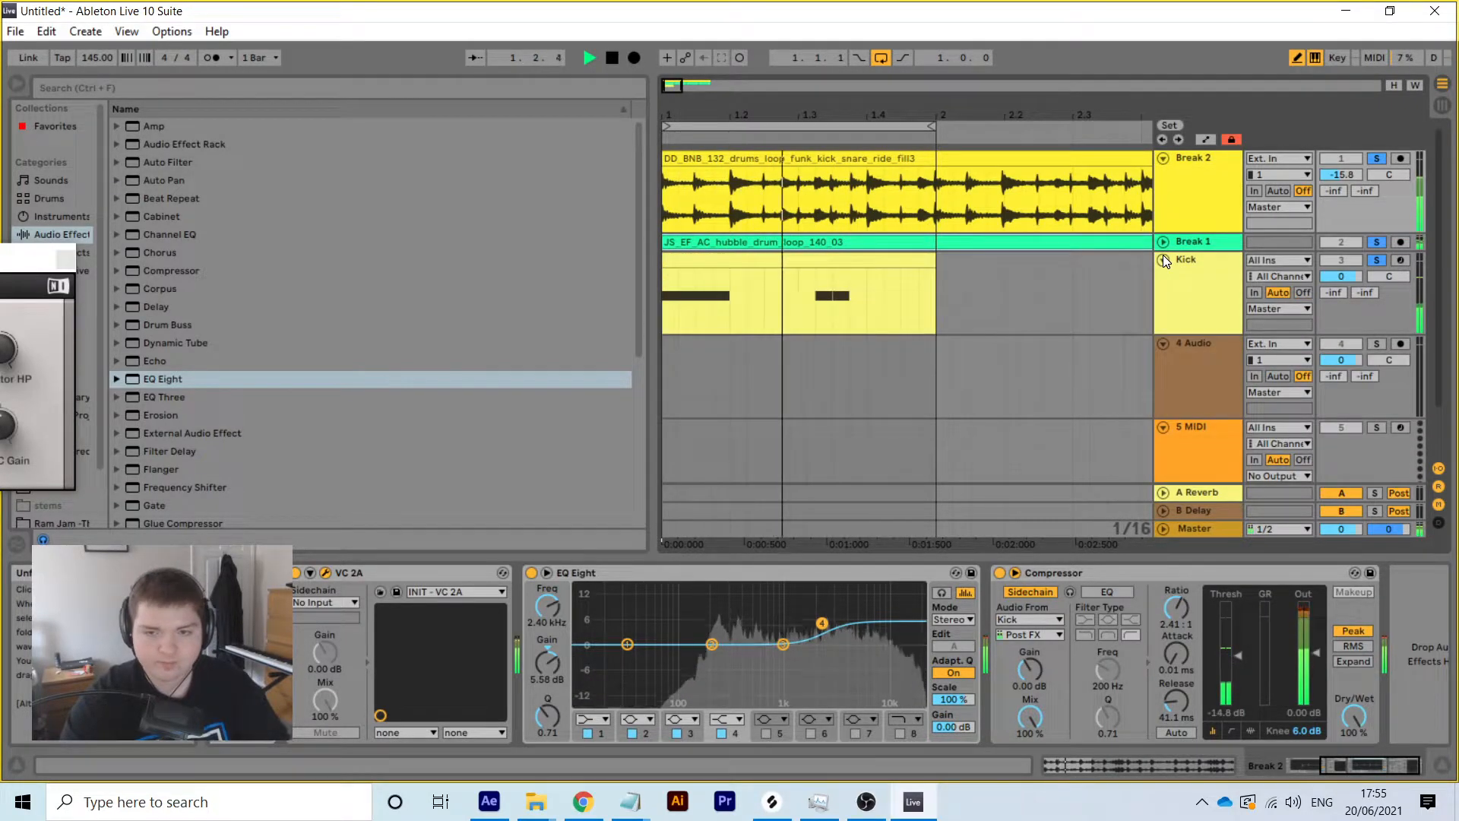
key("space")
Lower Break 2's volume to -19.4 dB and fold the drum track headers
left_click_drag(1358, 176, 1344, 174)
key("space")
left_click(1161, 159)
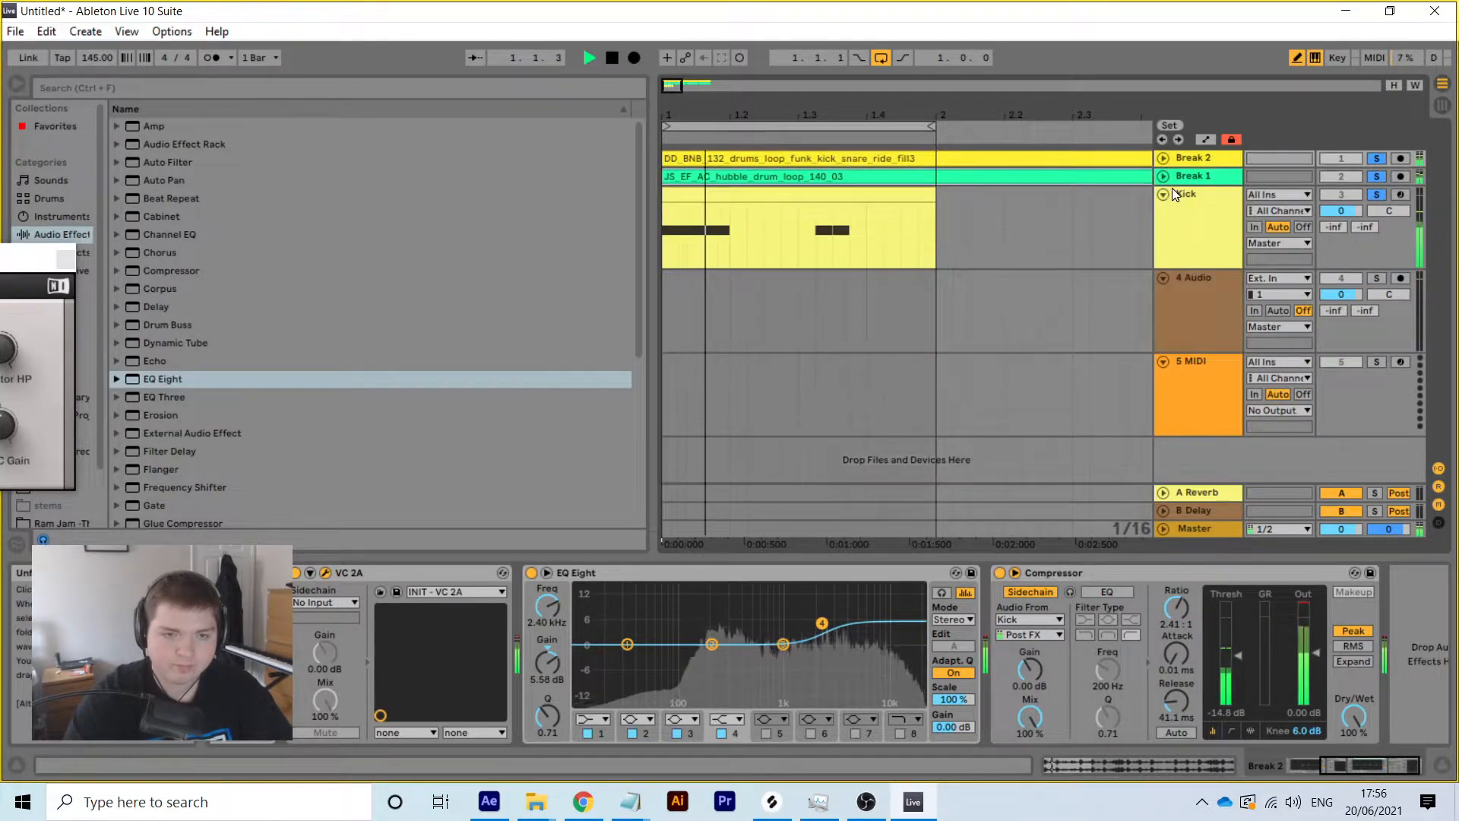
left_click(1167, 193)
left_click(1207, 198)
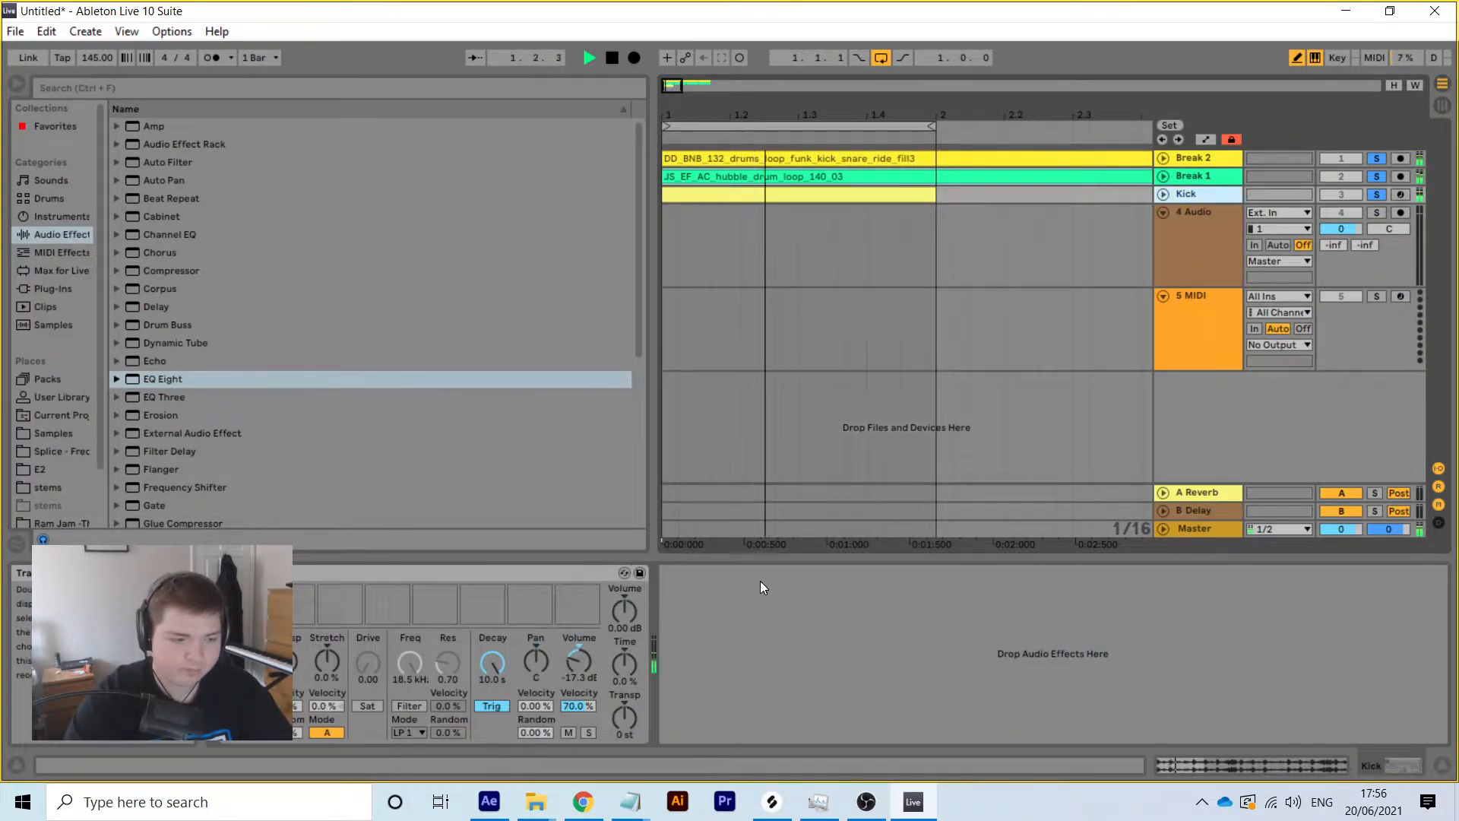
left_click(1161, 193)
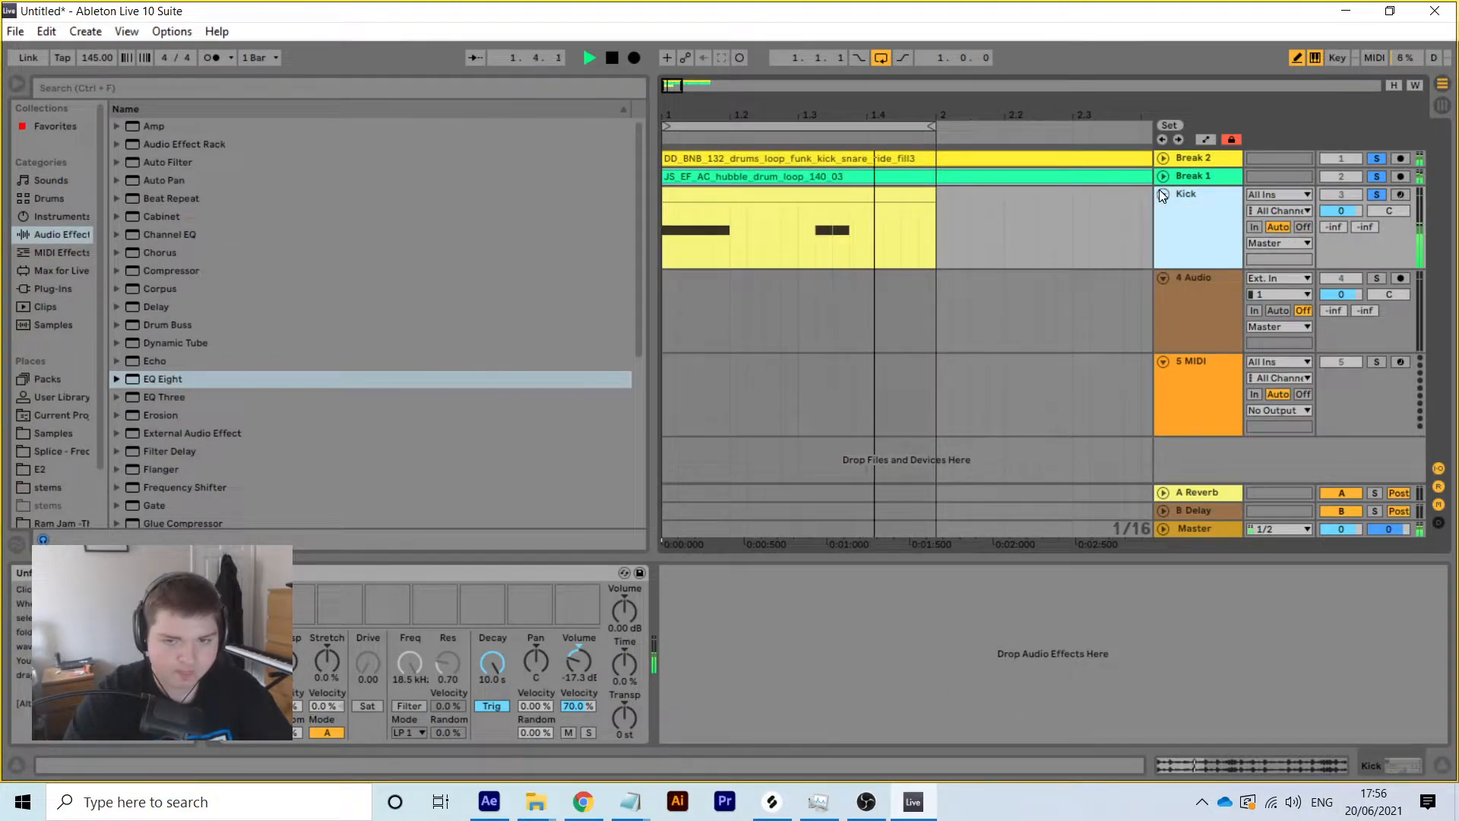
left_click(1160, 192)
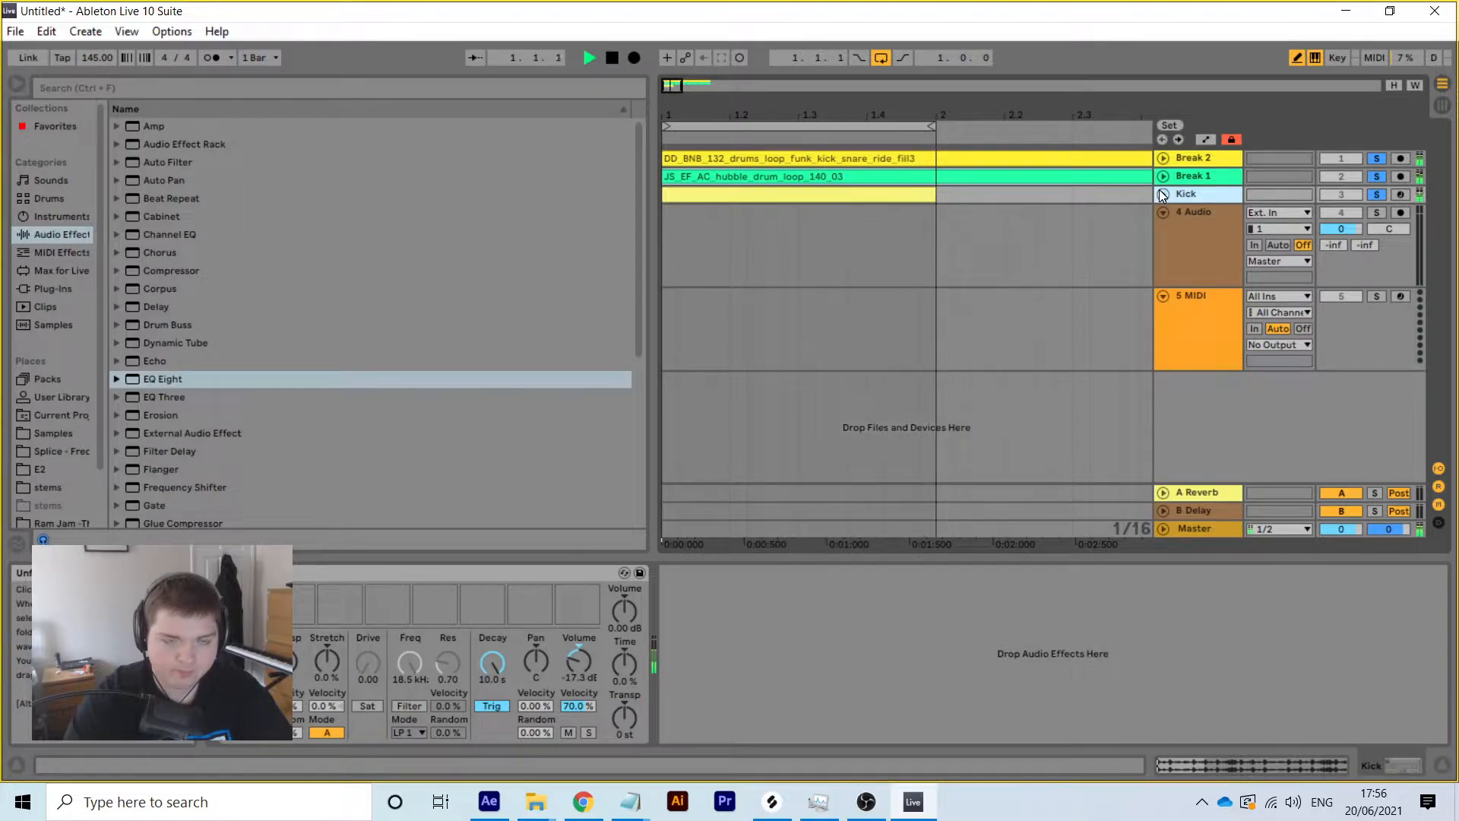
key("space")
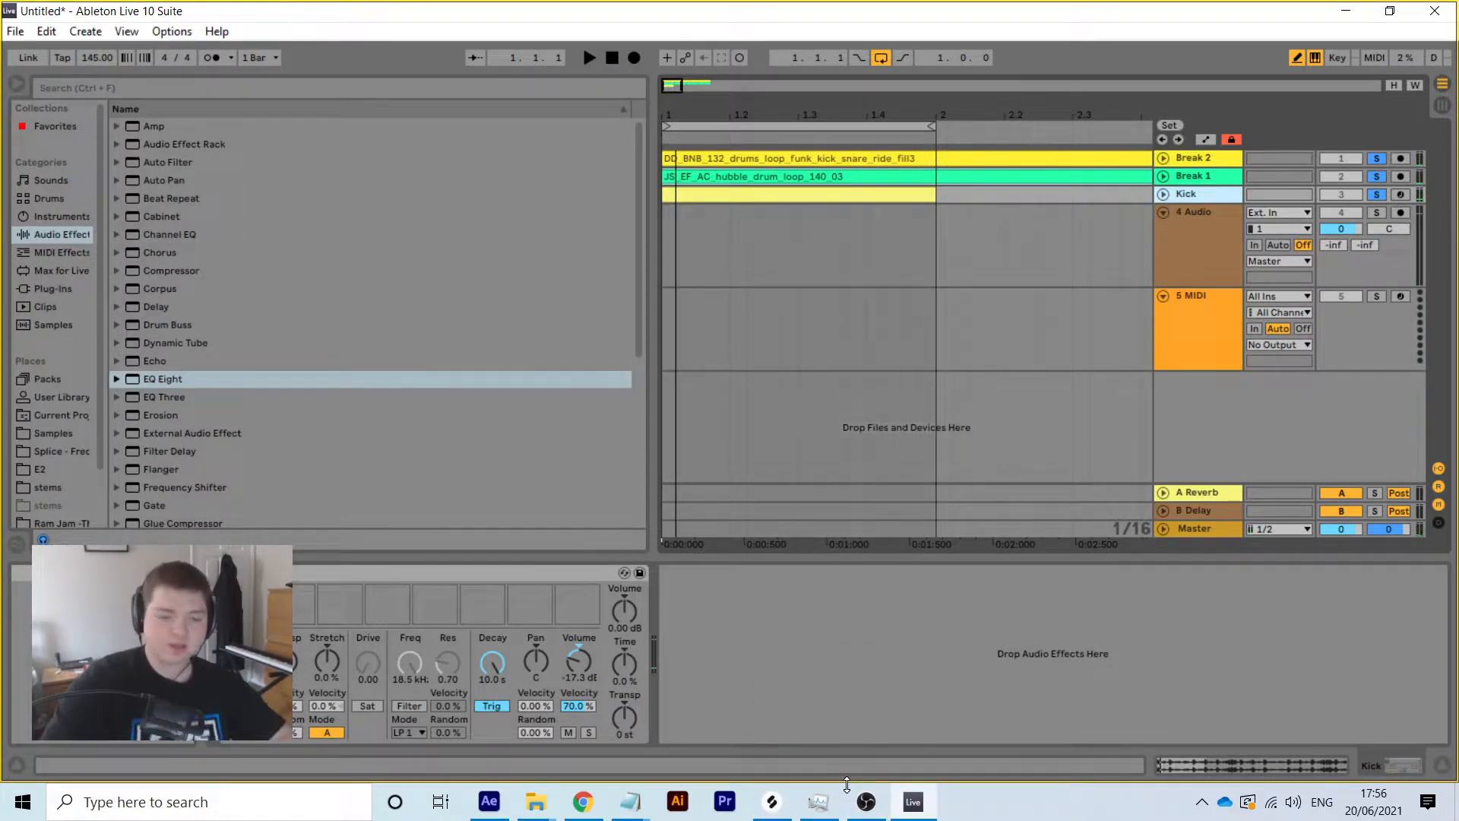
left_click(866, 802)
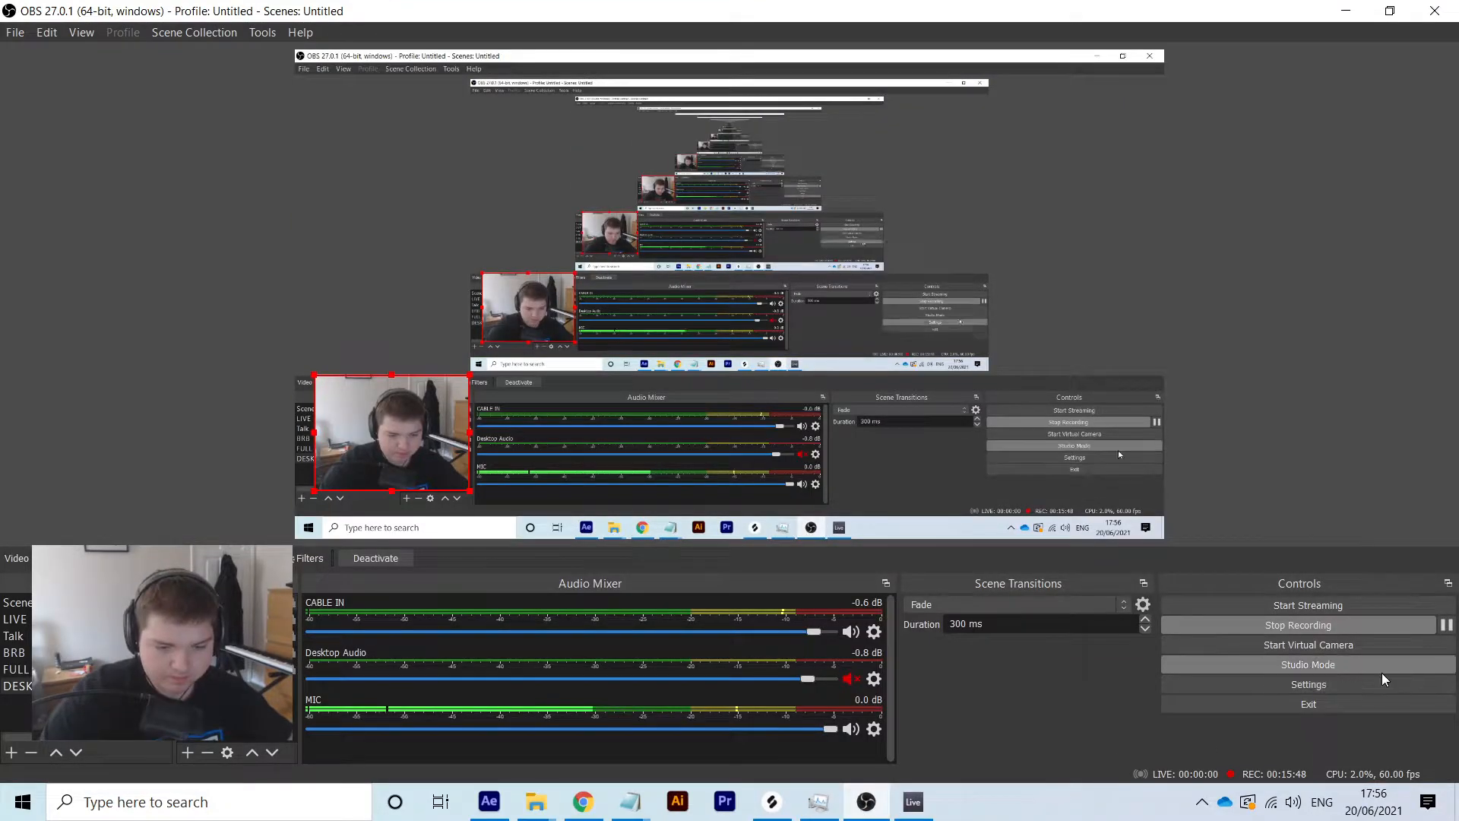
left_click(849, 729)
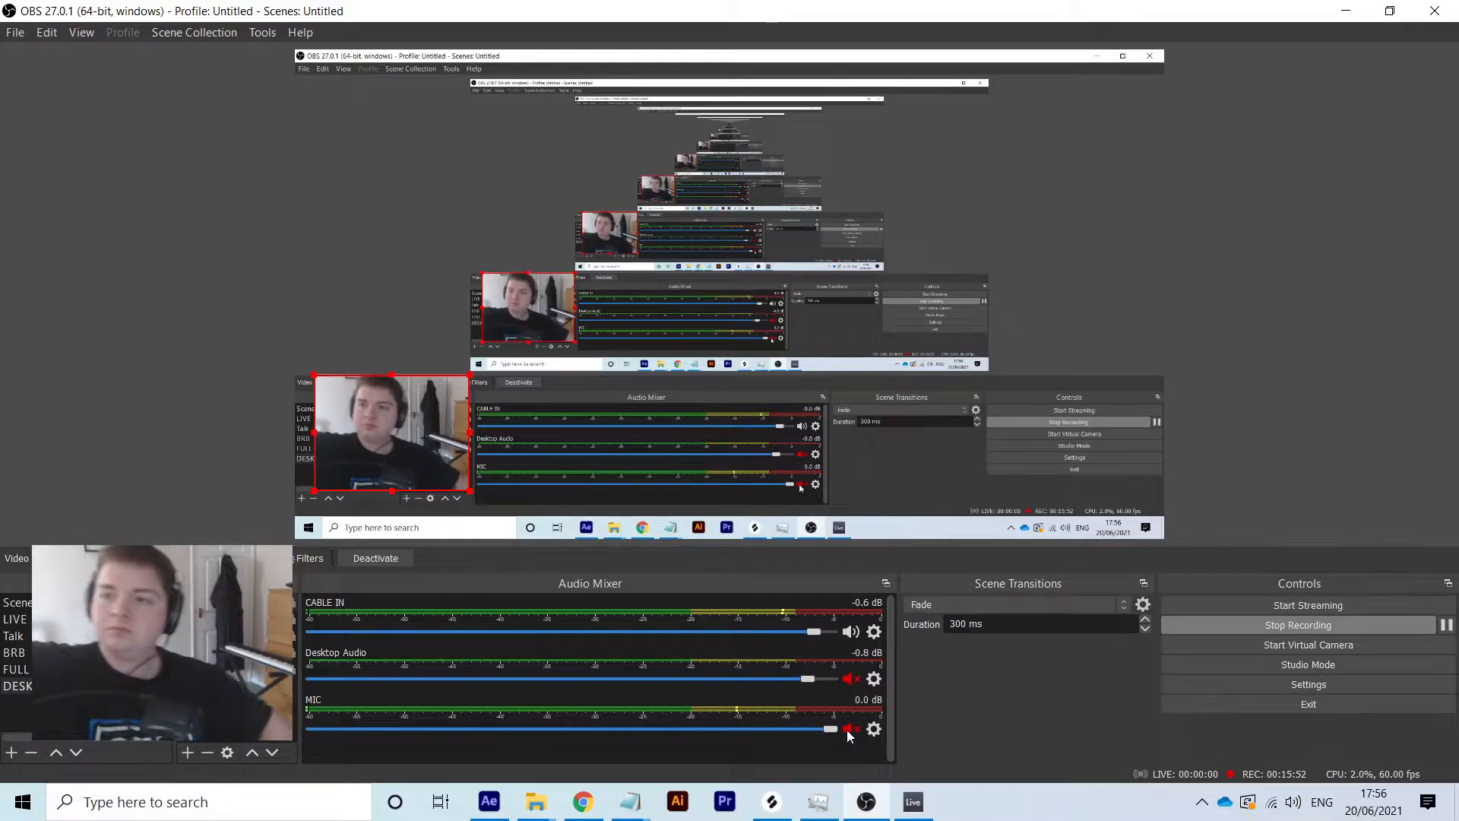
left_click(847, 730)
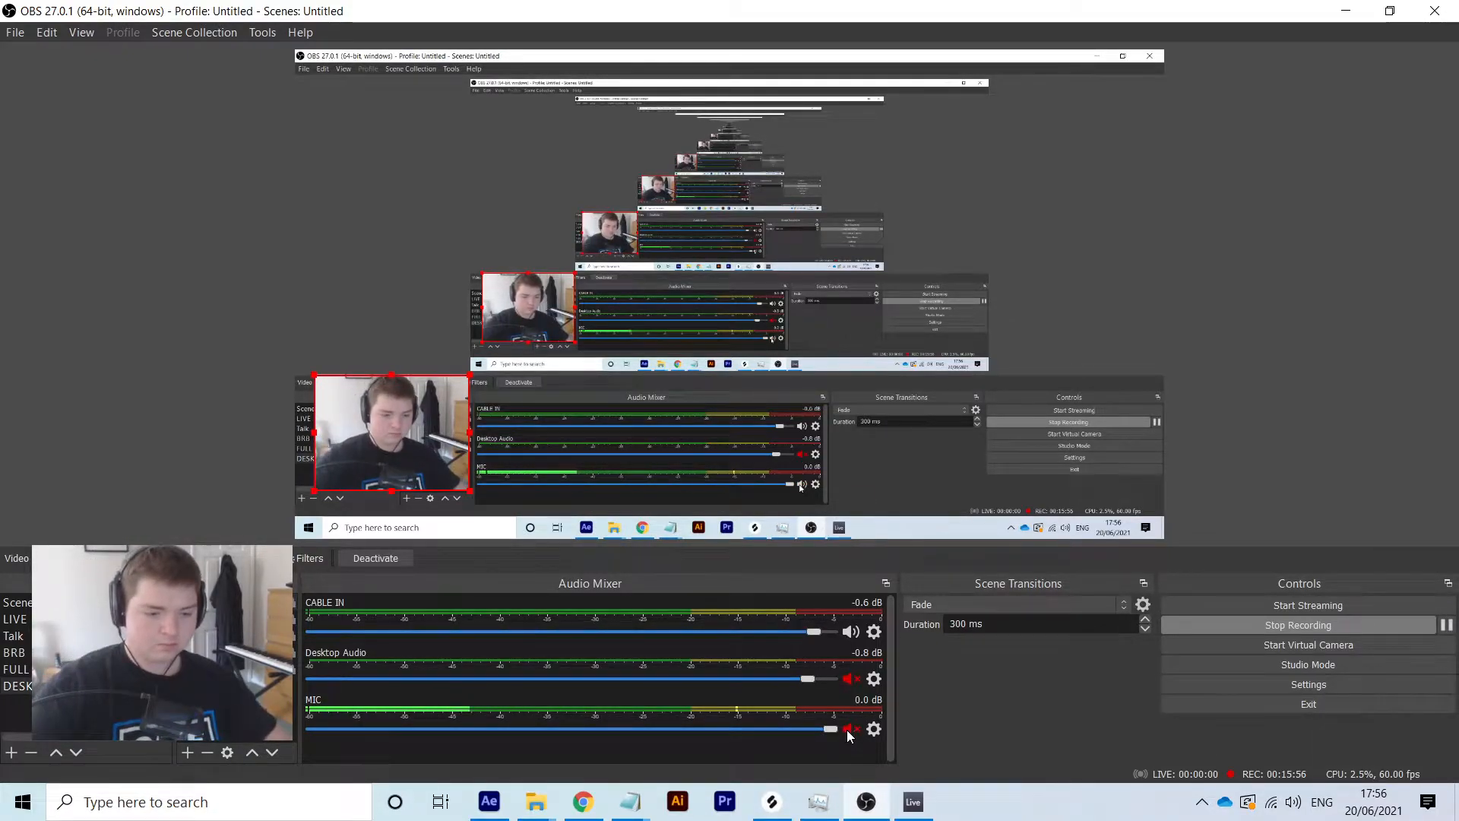
left_click(916, 802)
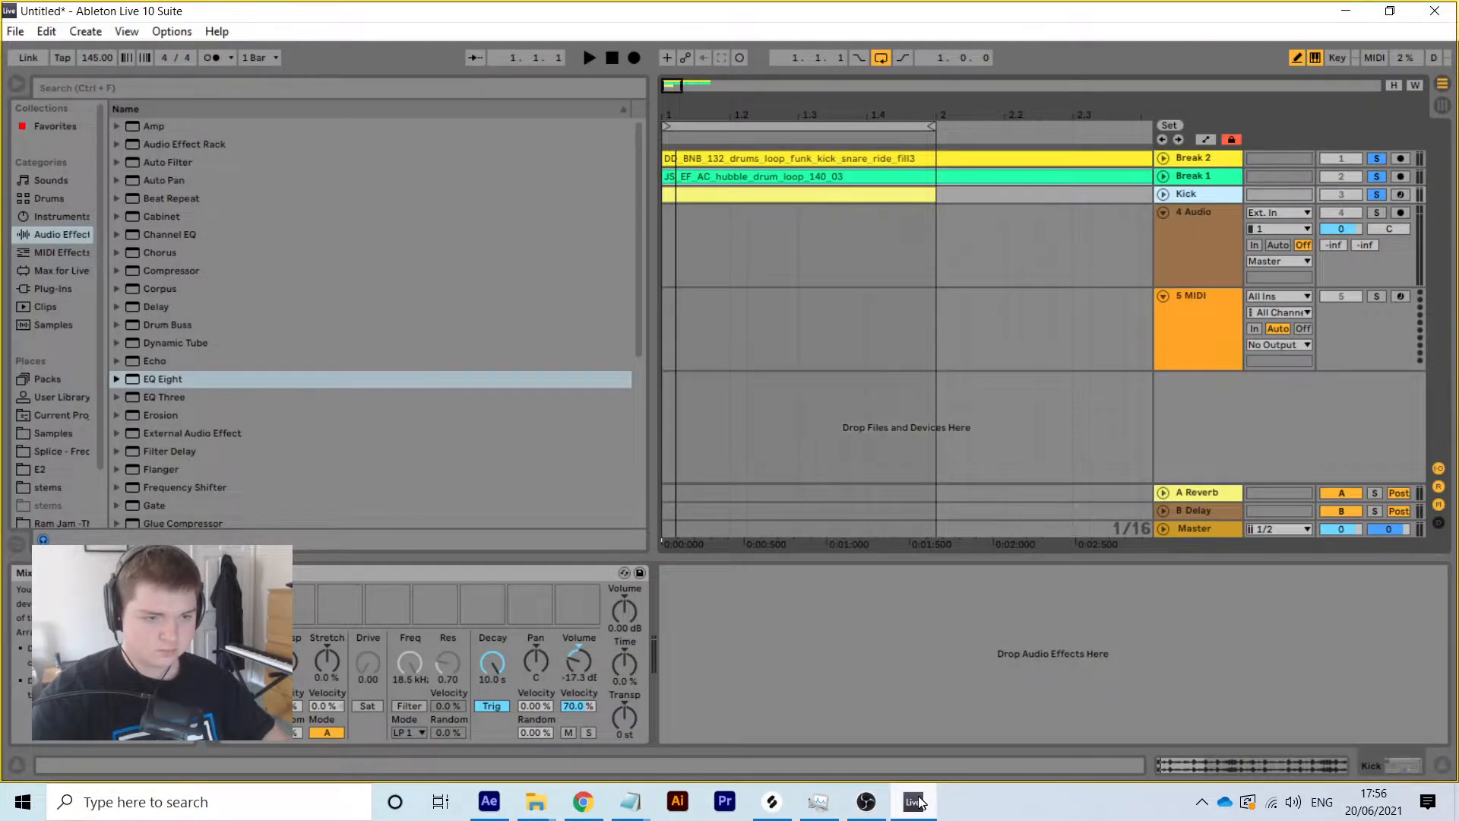
Solo Break 1 with the Kick and turn Break 1 down to about -15.7 dB
key("space")
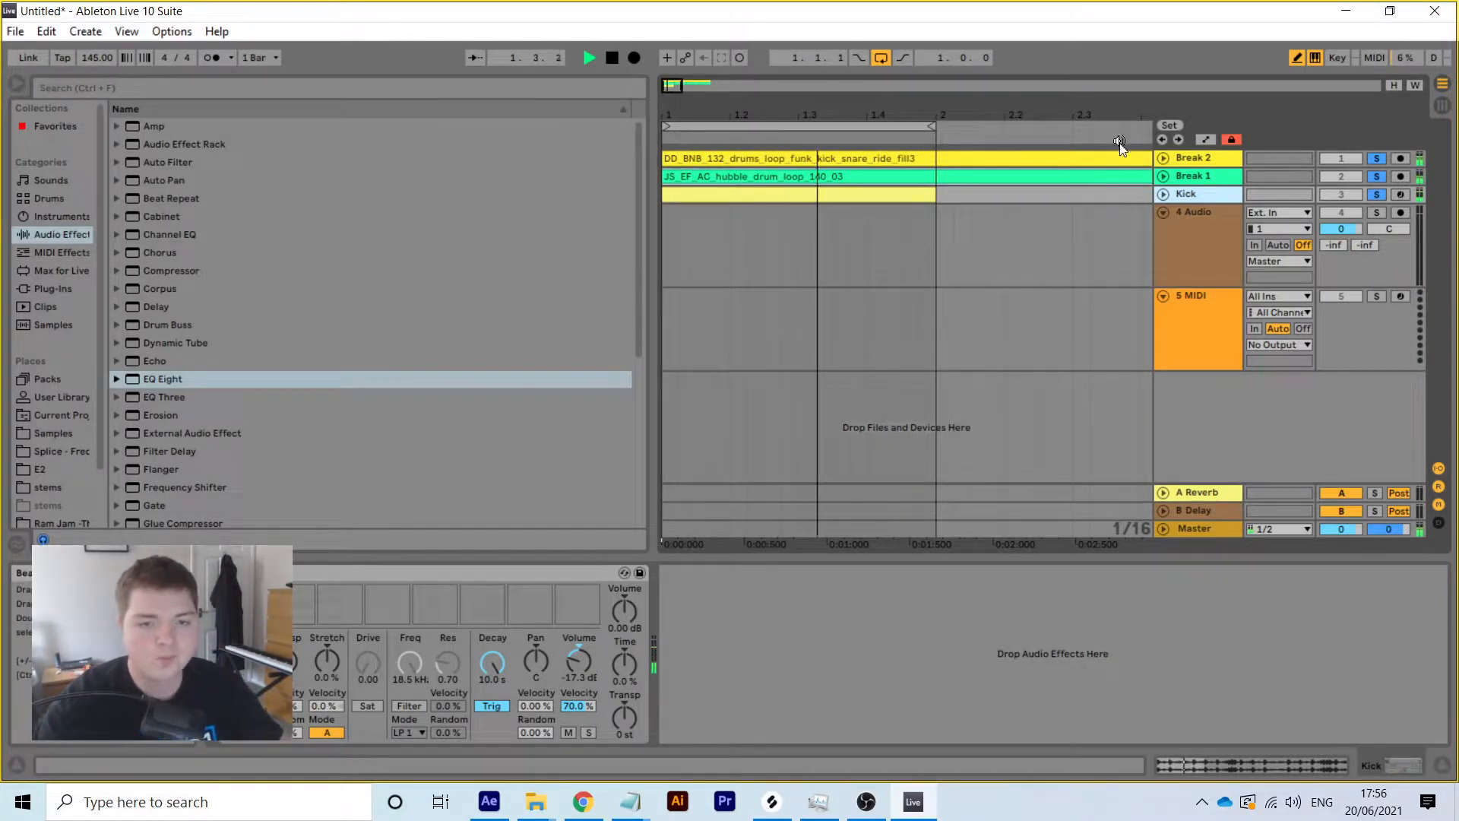
left_click(1164, 193)
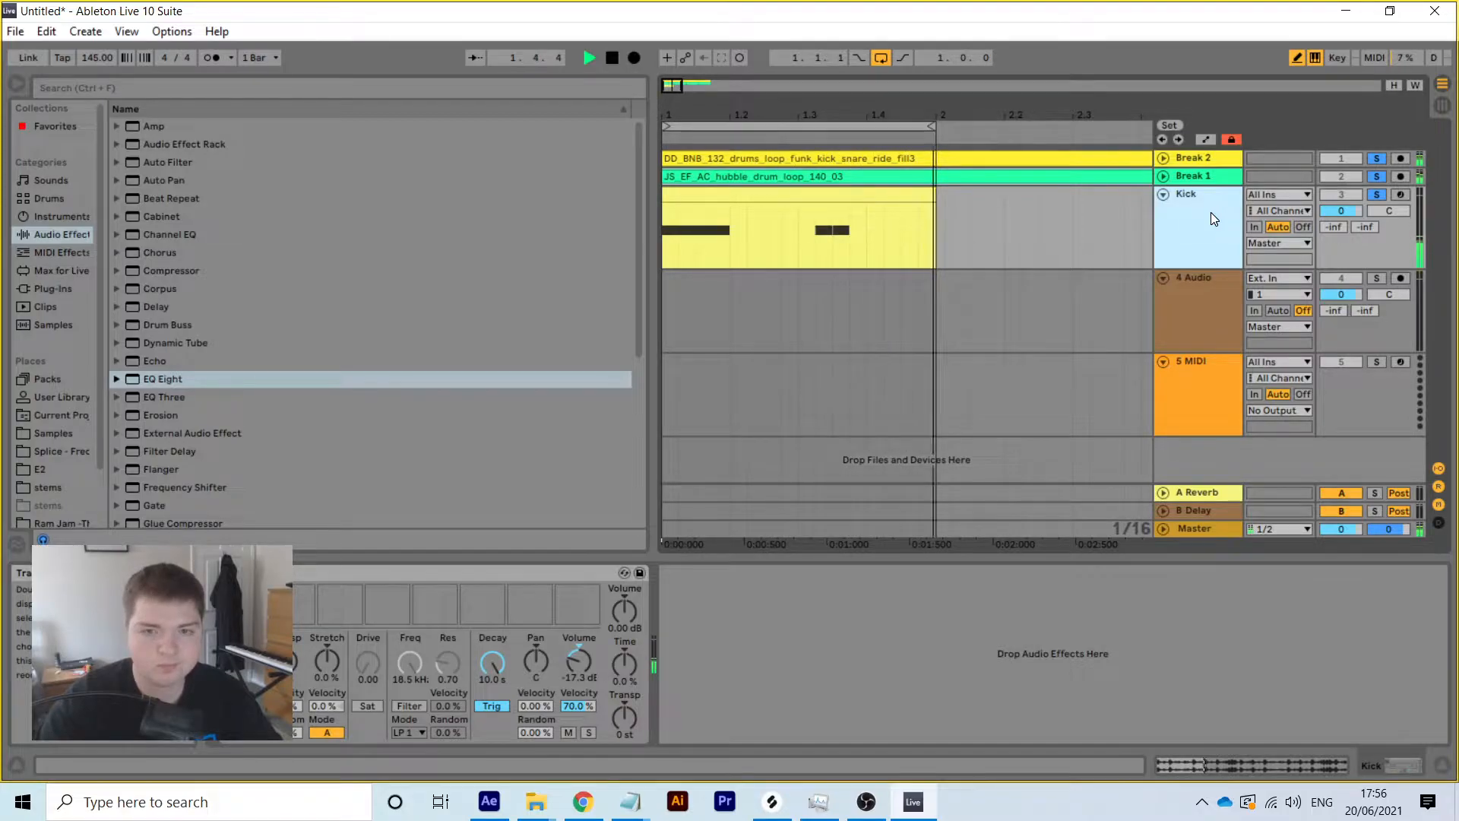
left_click(1162, 194)
left_click(1162, 176)
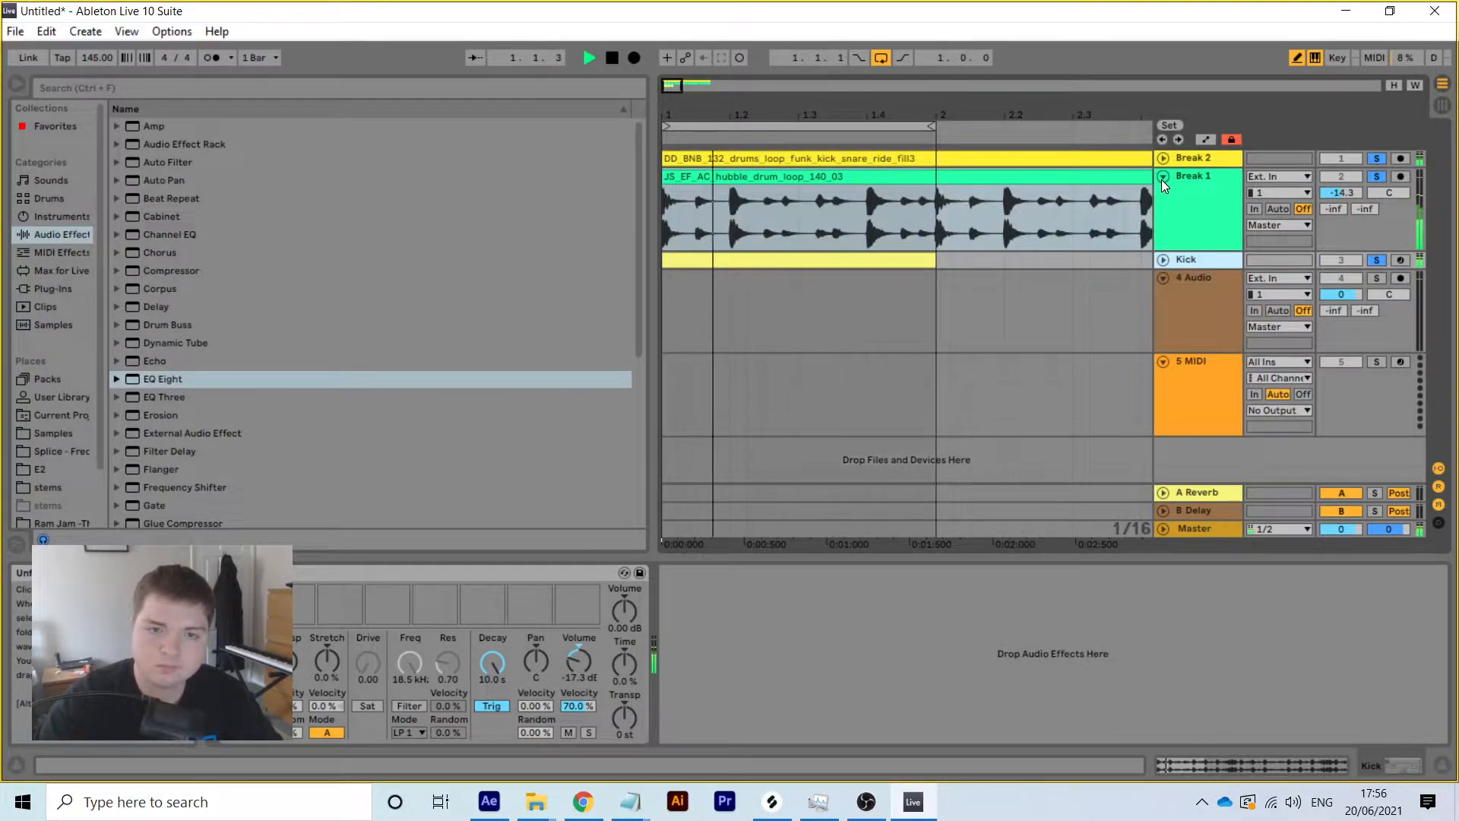
left_click(1376, 178)
left_click(1376, 261)
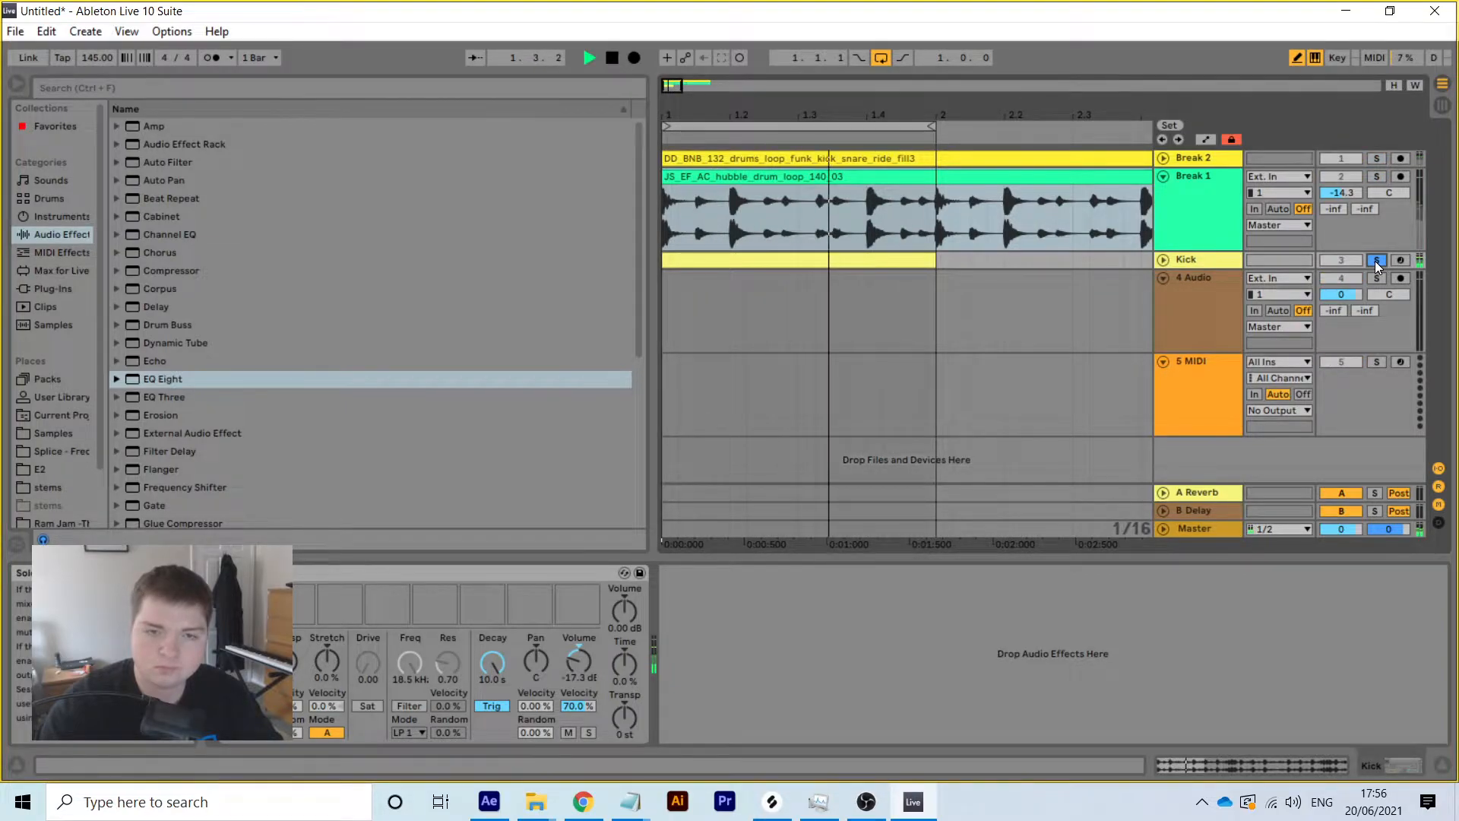
left_click(1375, 175)
left_click_drag(1342, 193, 1344, 193)
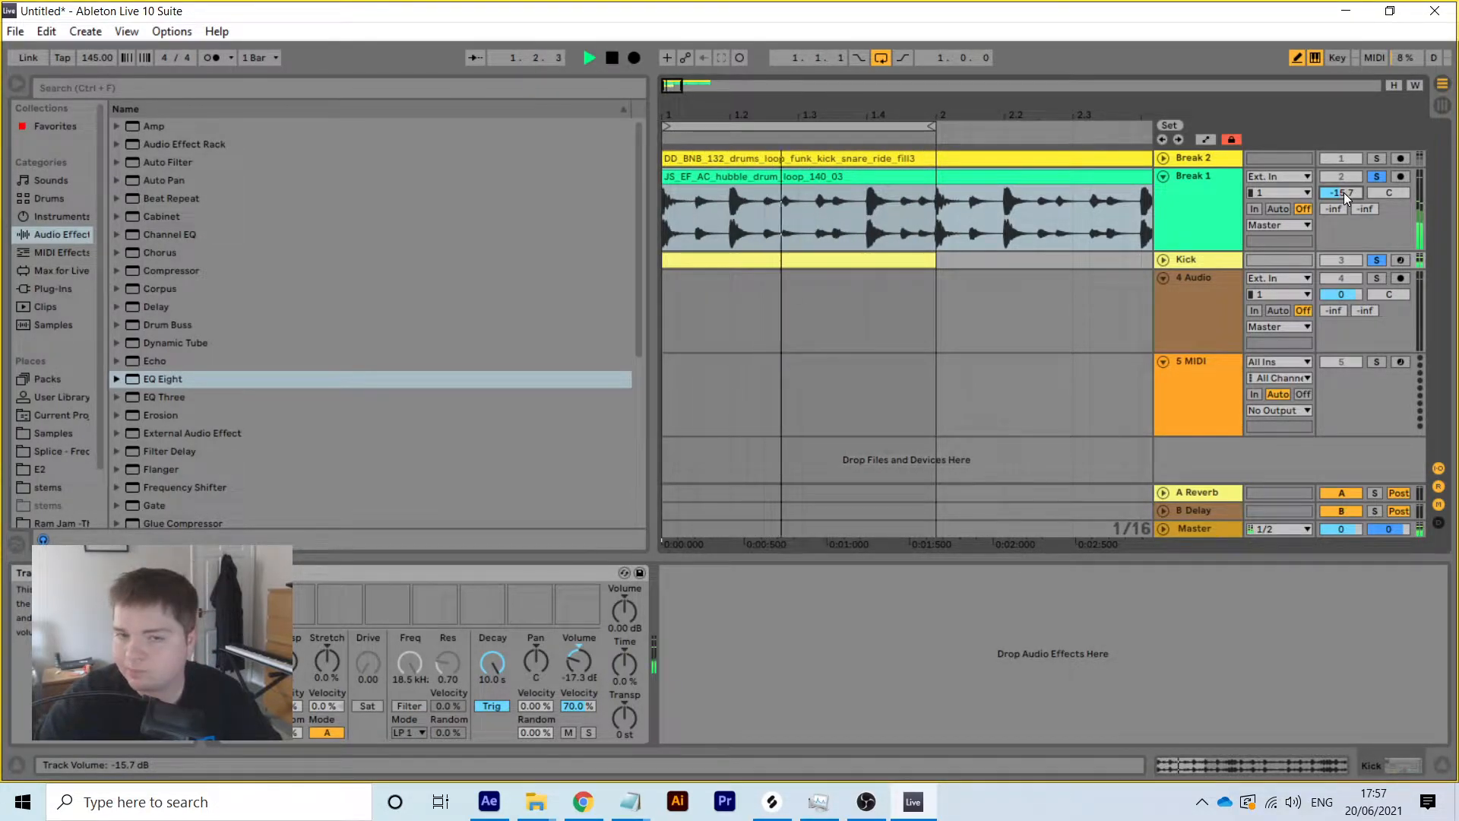
left_click(1163, 177)
Add Break 2 to the solo and lower its volume to about -21.2 dB
left_click(1376, 159)
left_click(1162, 158)
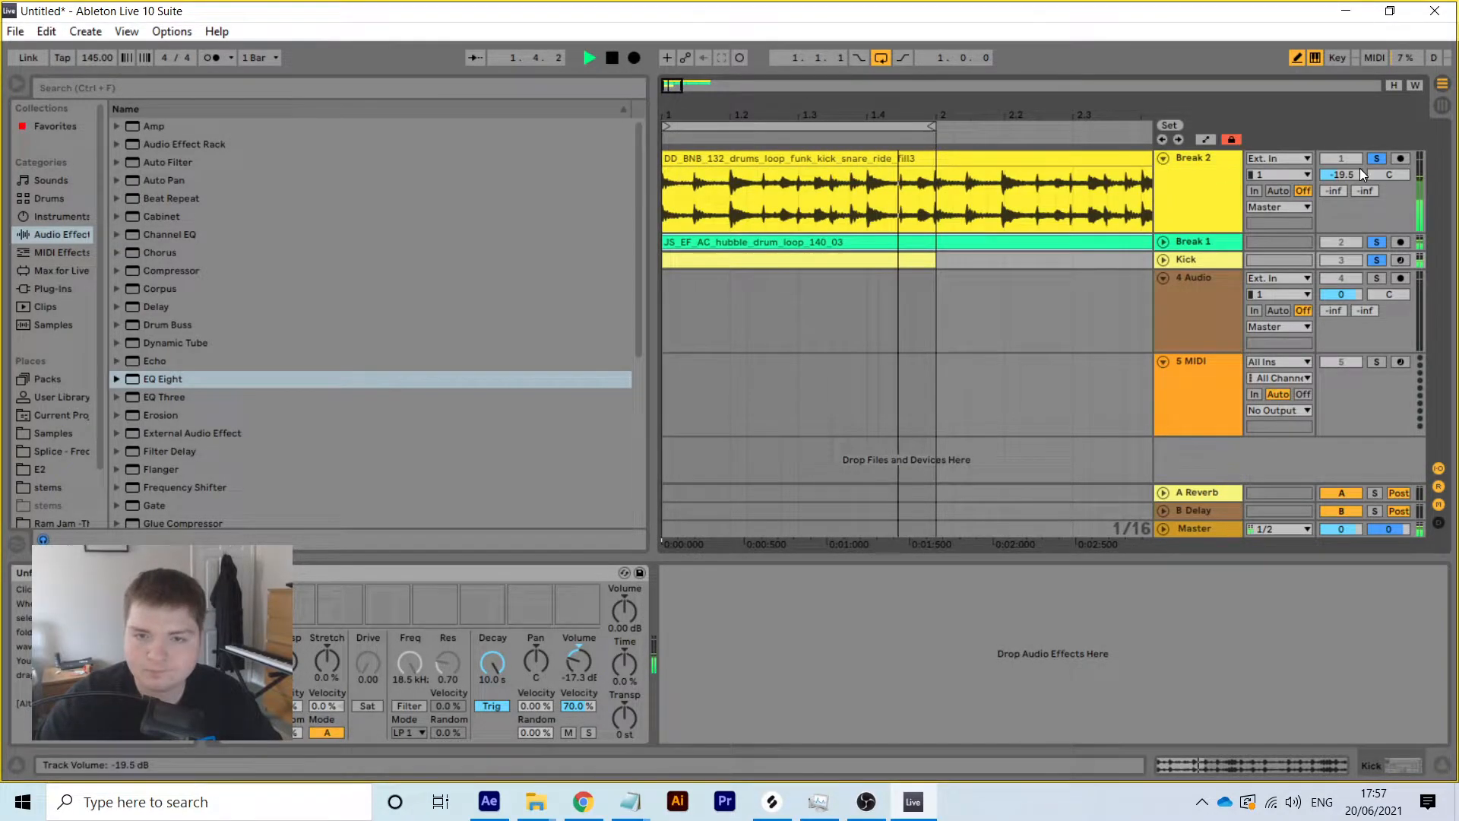
left_click_drag(1342, 176, 1343, 180)
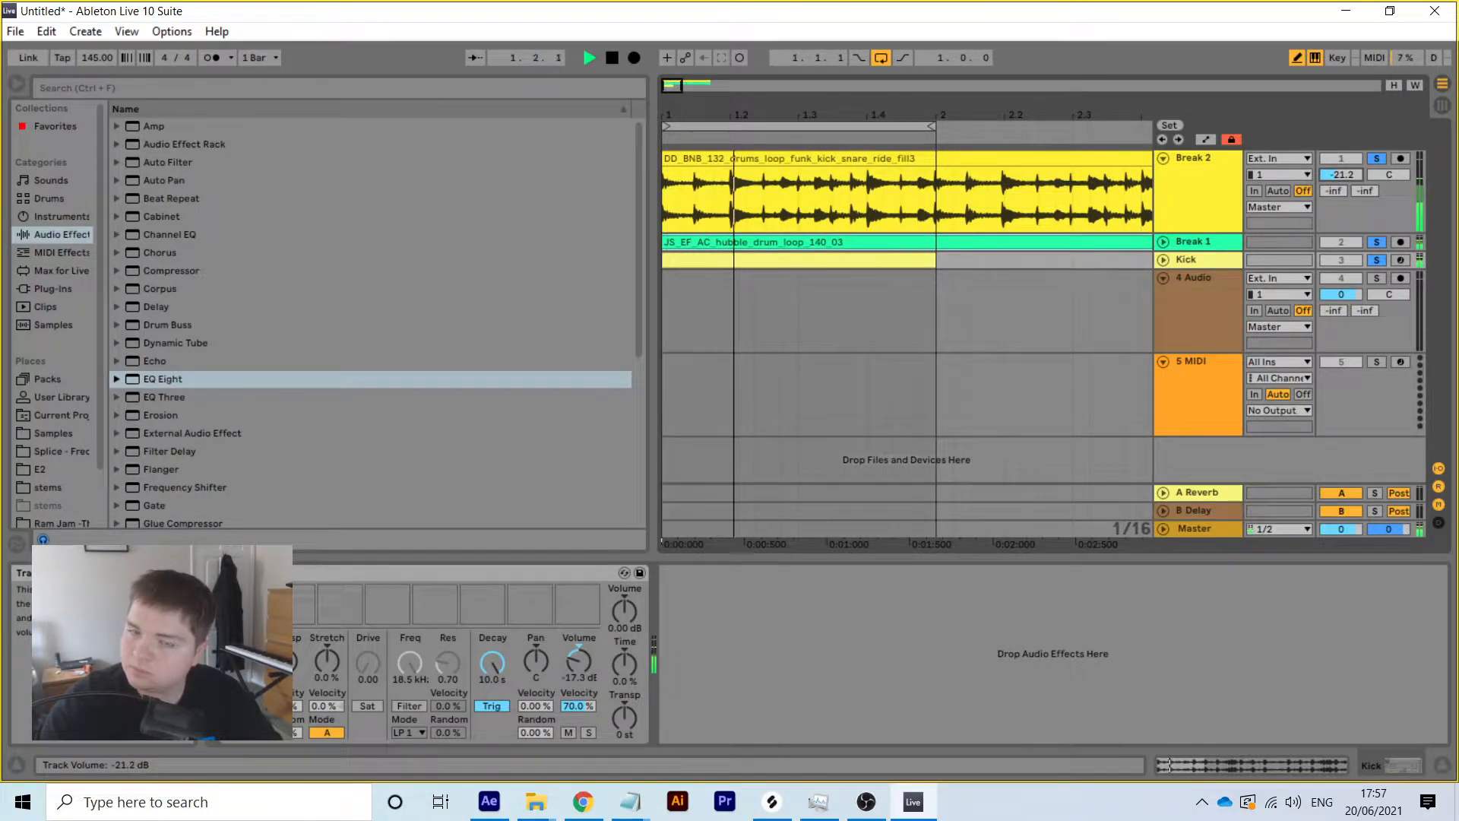
left_click(1163, 158)
left_click(1196, 160)
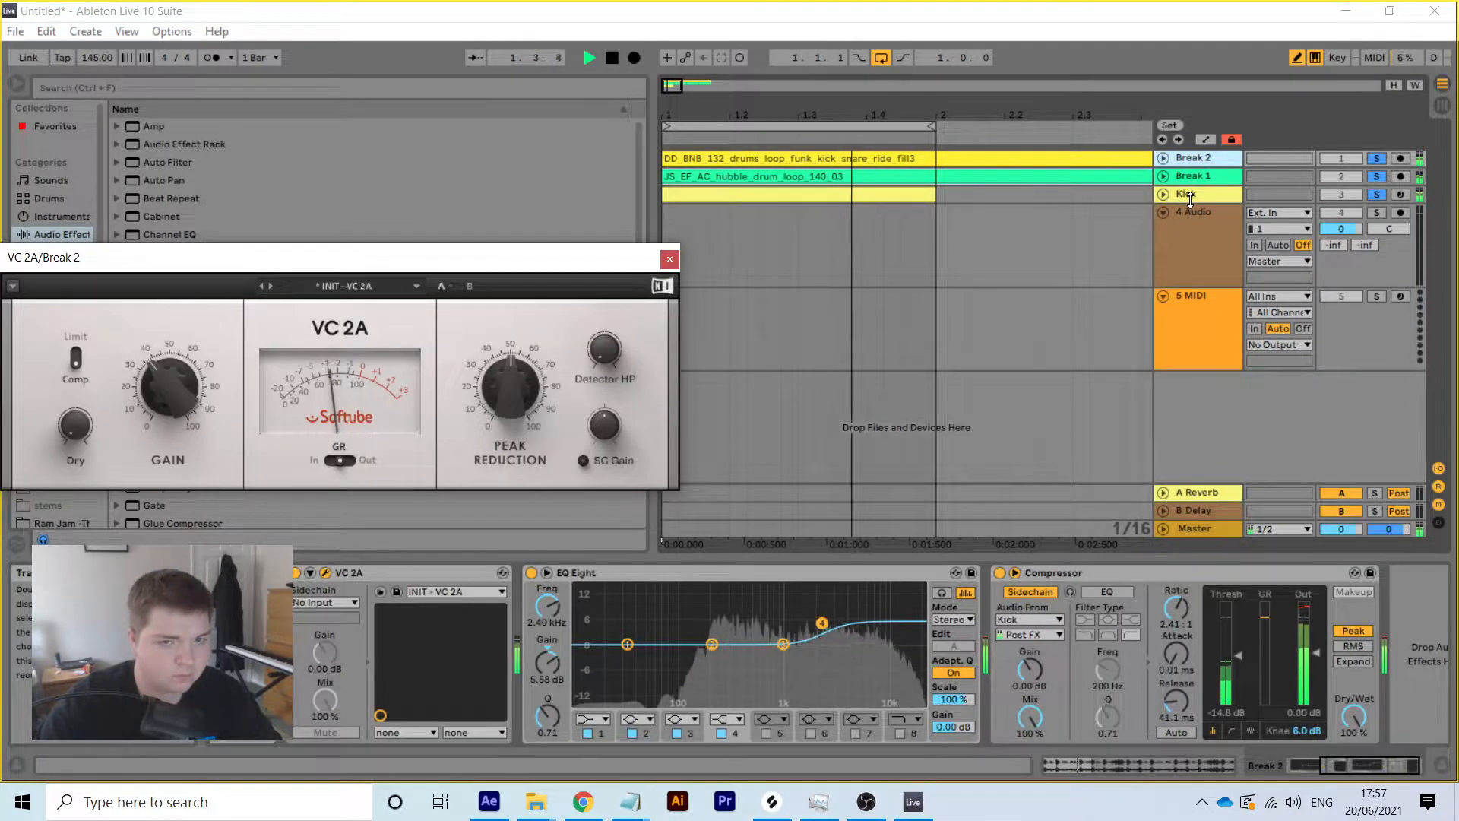
Group Break 2, Break 1 and Kick into one group track
left_click(1190, 190, "shift")
right_click(1191, 189)
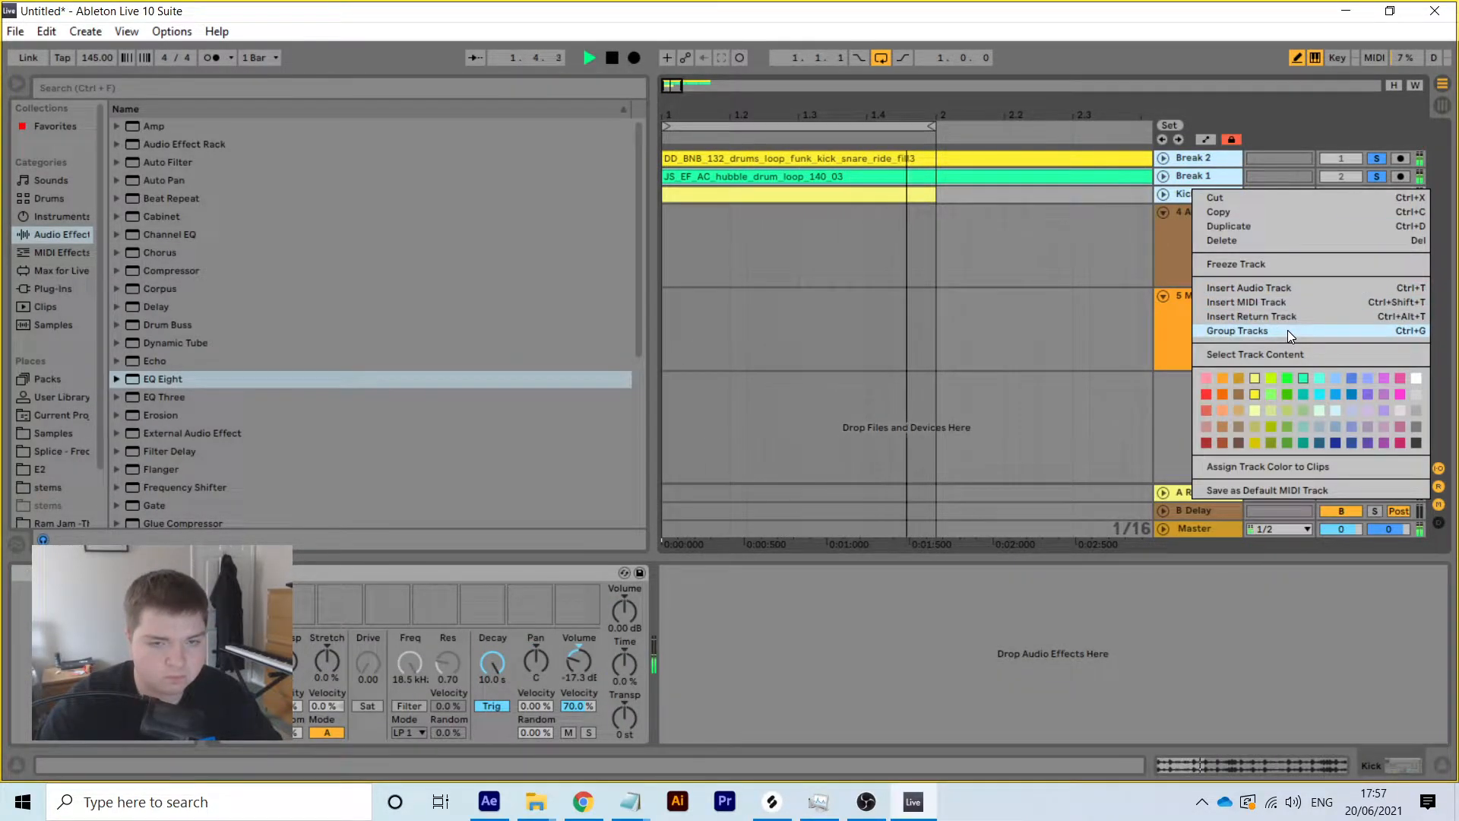
left_click(1287, 330)
Rename the new group track 'Drums' and select it
right_click(1191, 175)
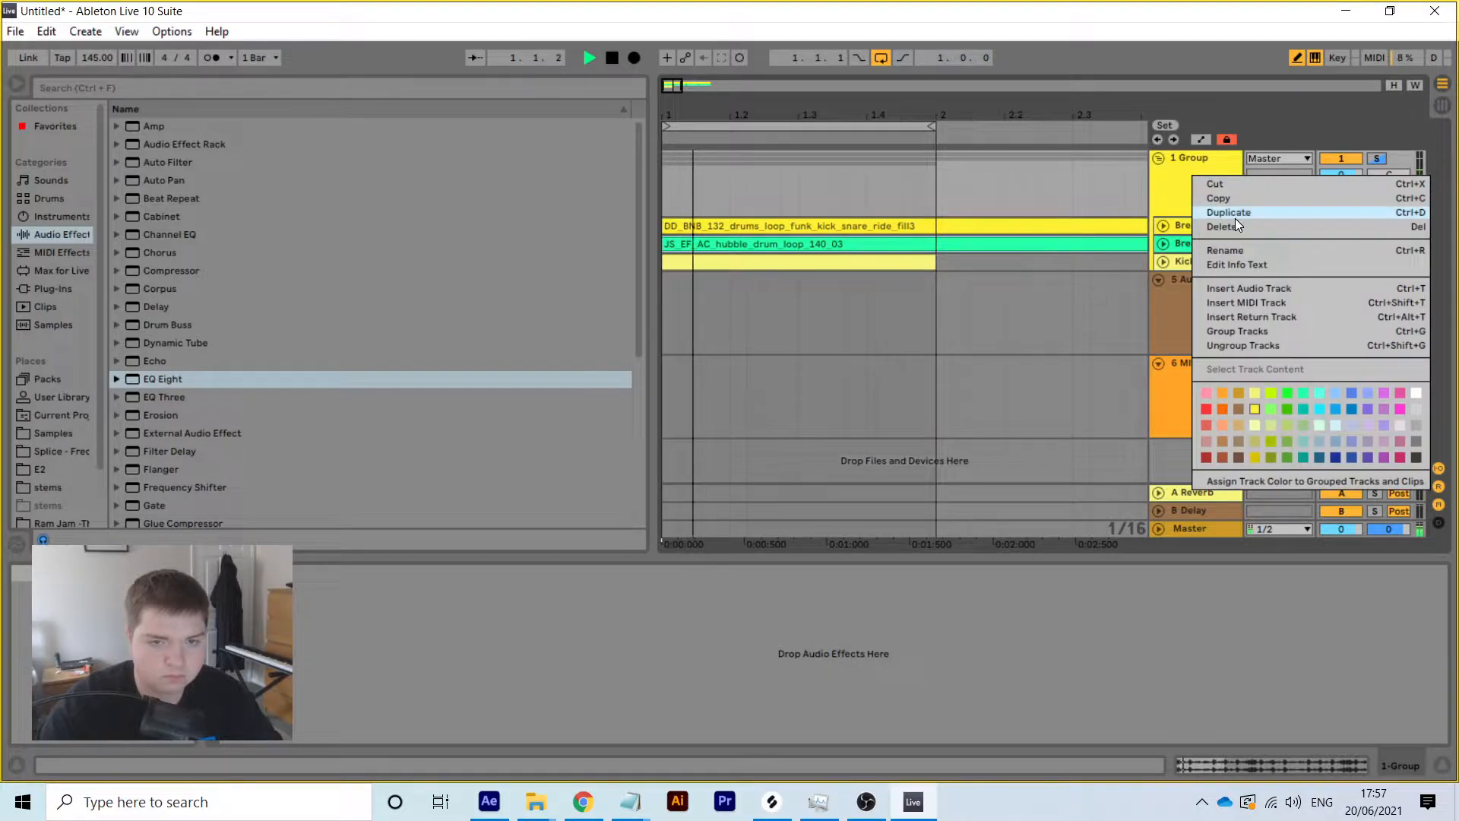
left_click(1236, 251)
type("Drum")
key("Return")
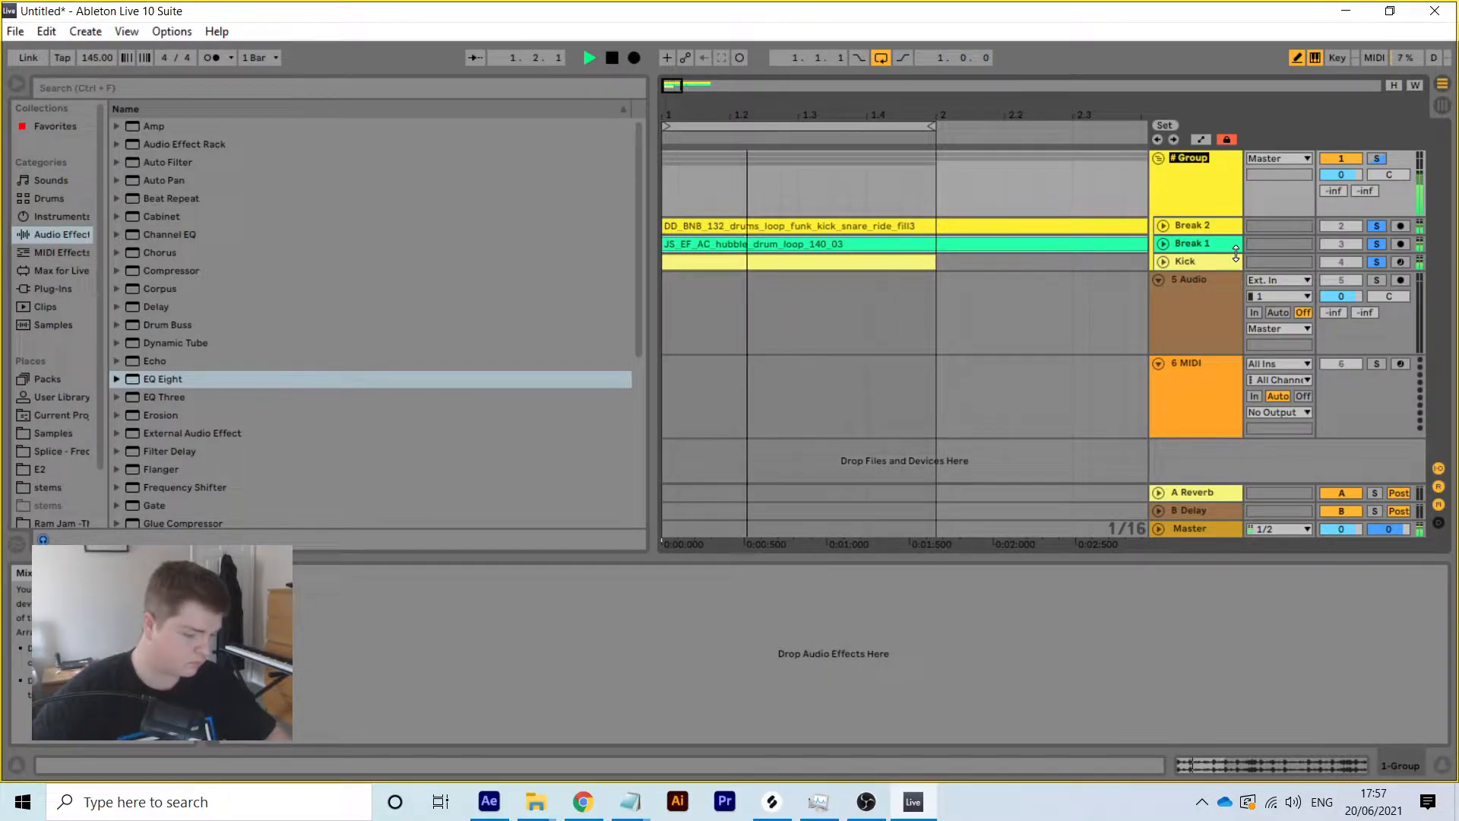
type("s")
key("Return")
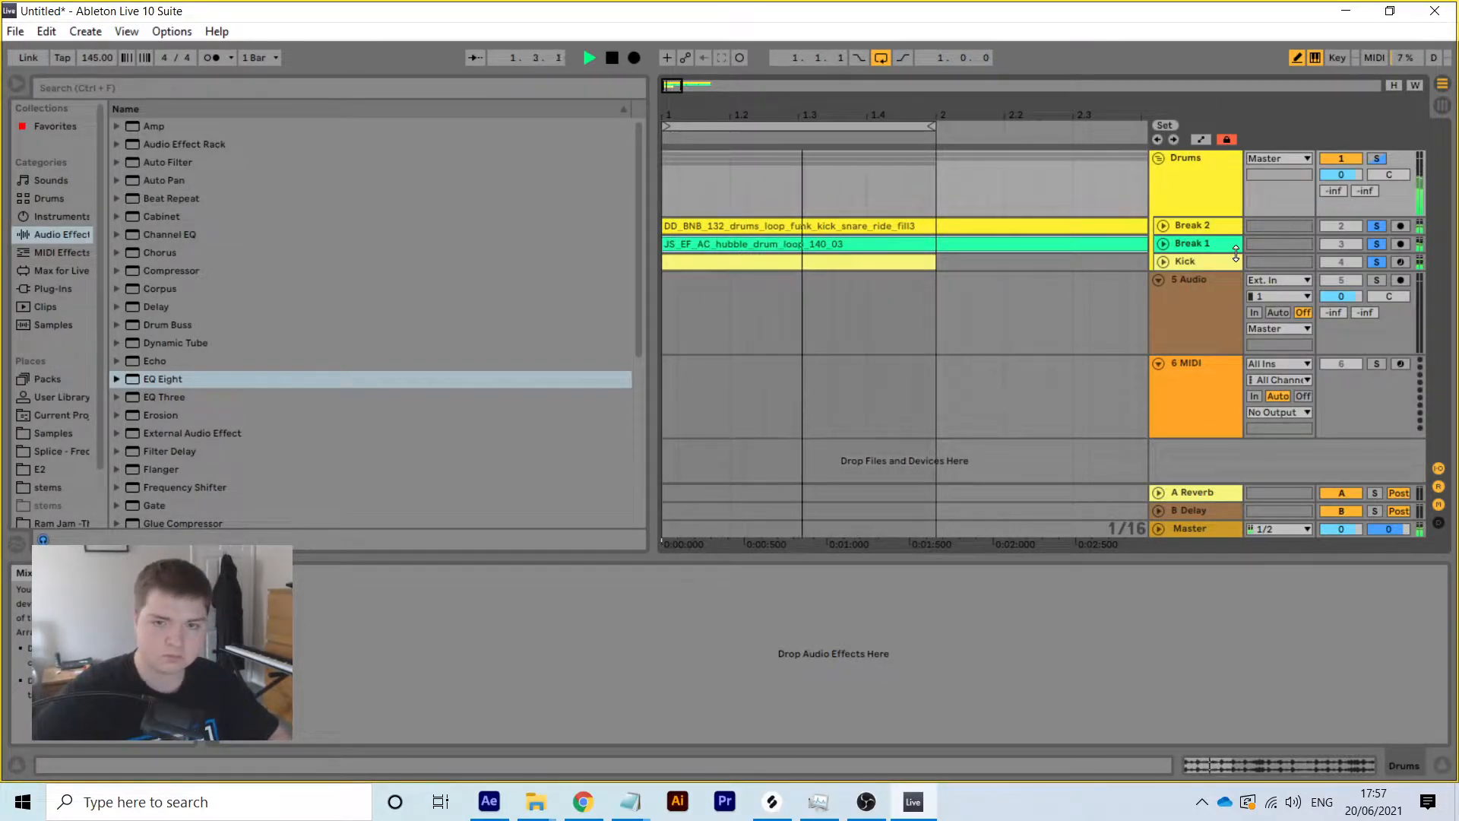
key("space")
left_click(969, 317)
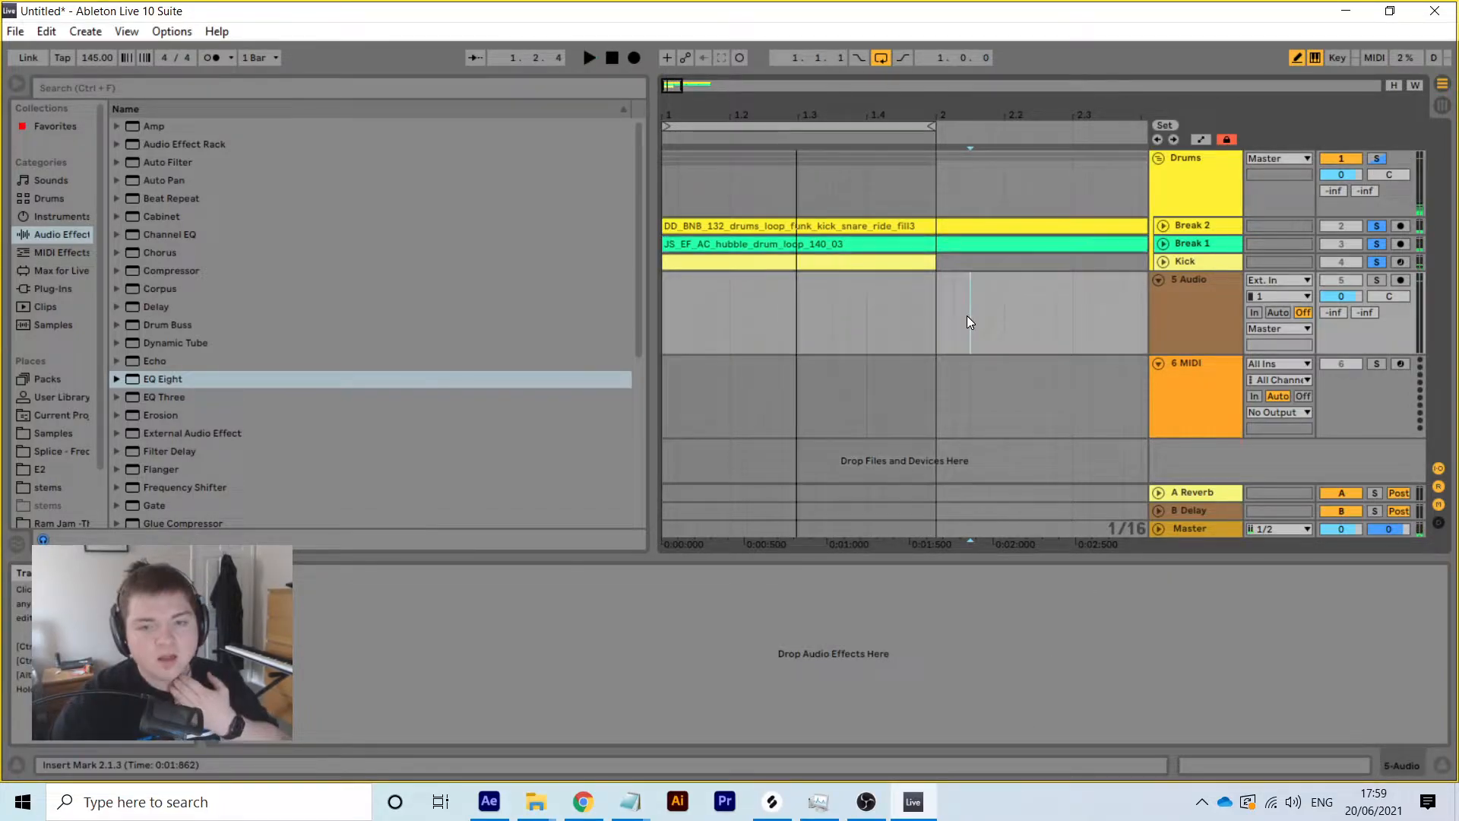
left_click(1168, 177)
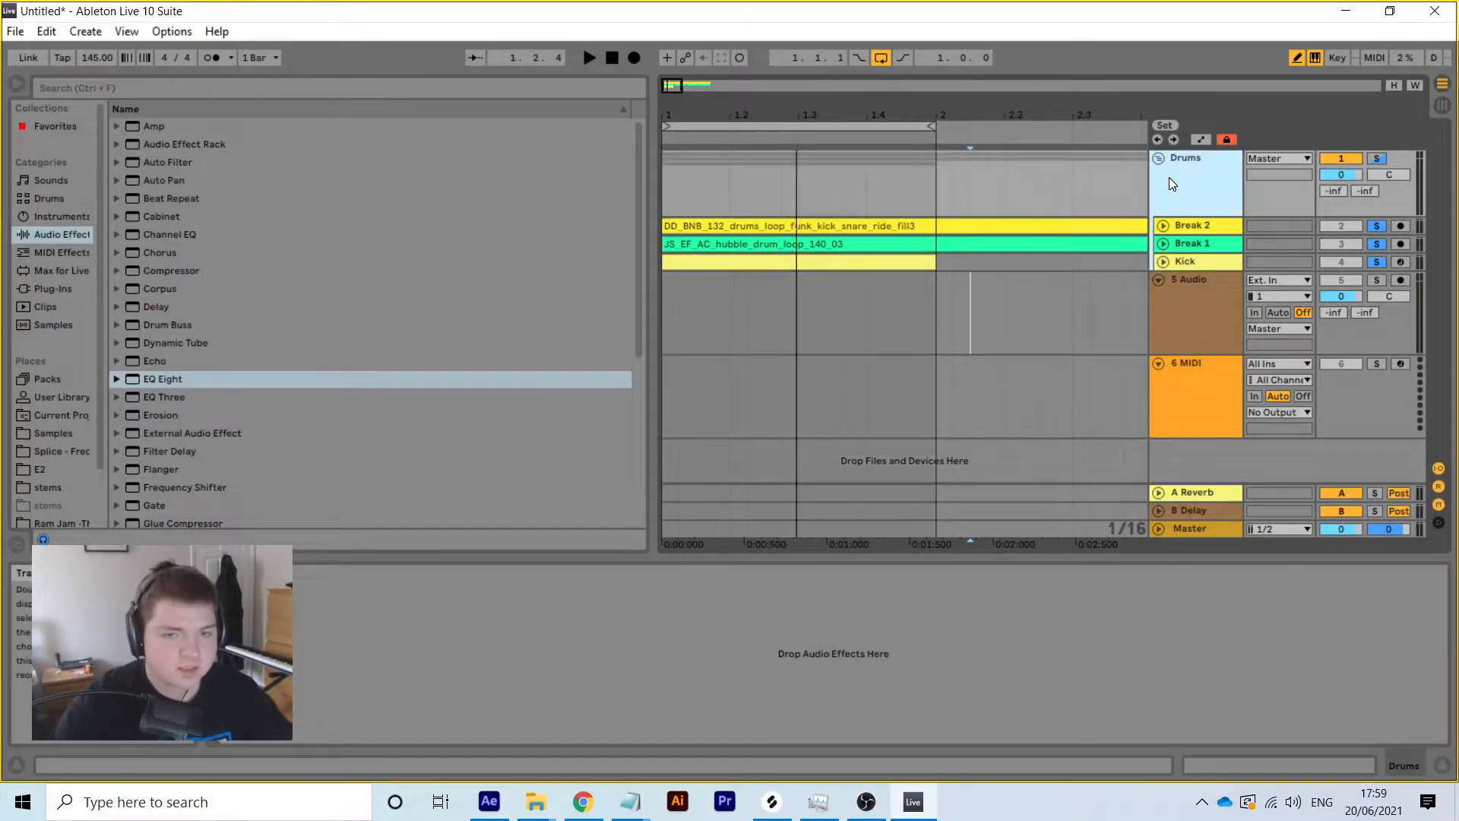
Insert a new MIDI track below Break 1 and load Impulse onto it
left_click(1193, 245)
right_click(1197, 244)
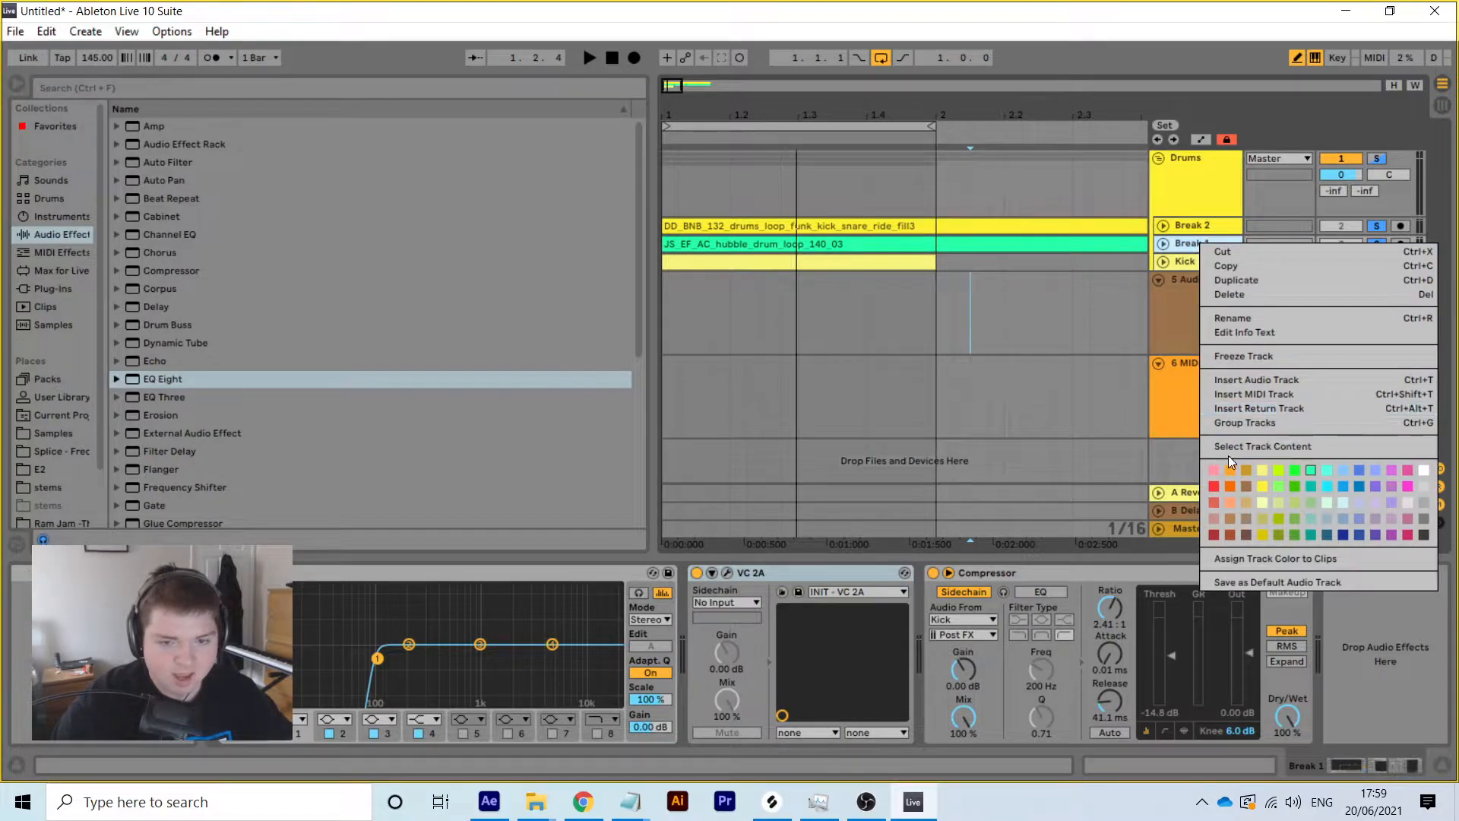
left_click(1243, 391)
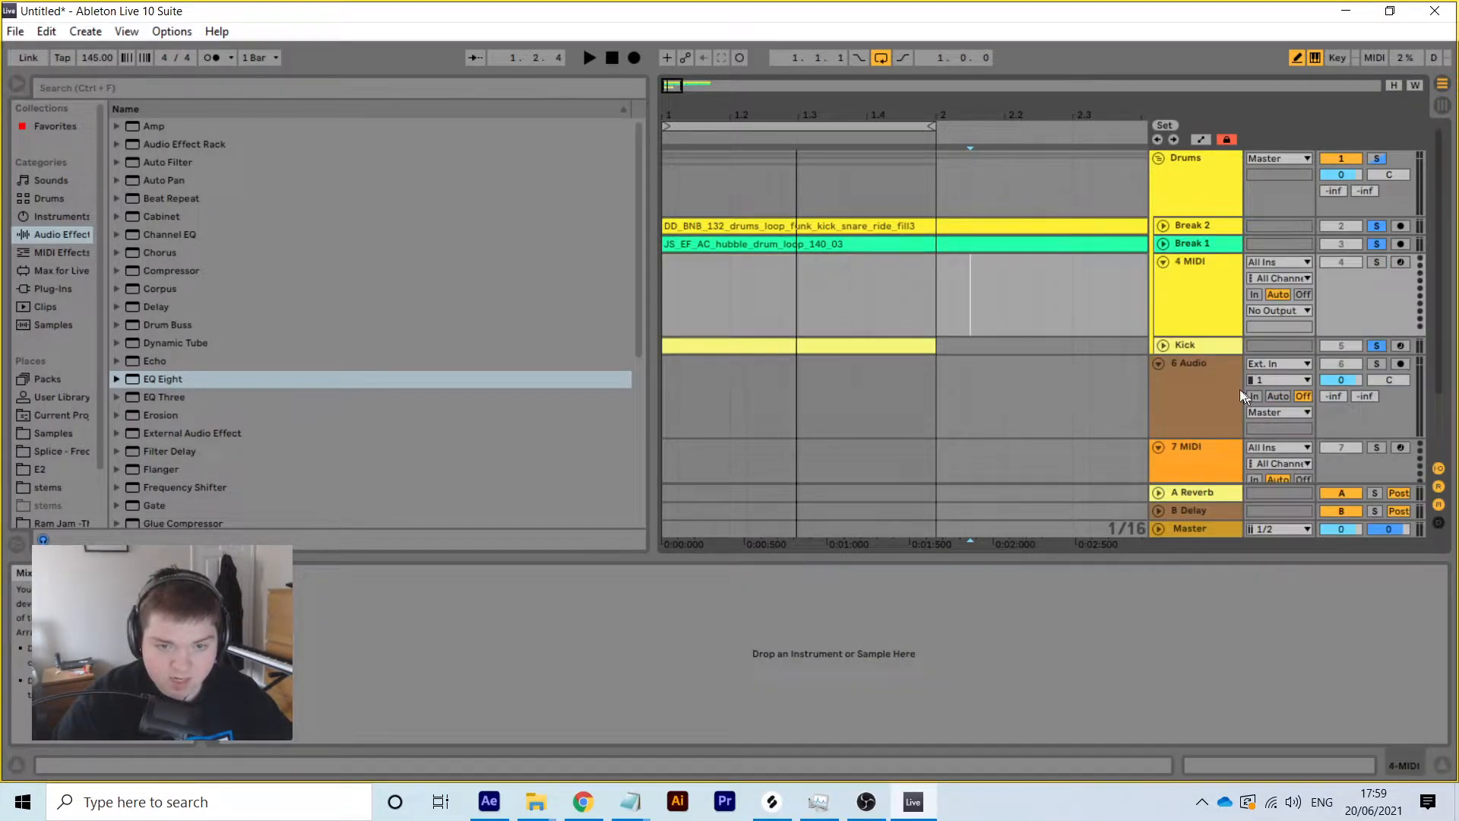
left_click(57, 215)
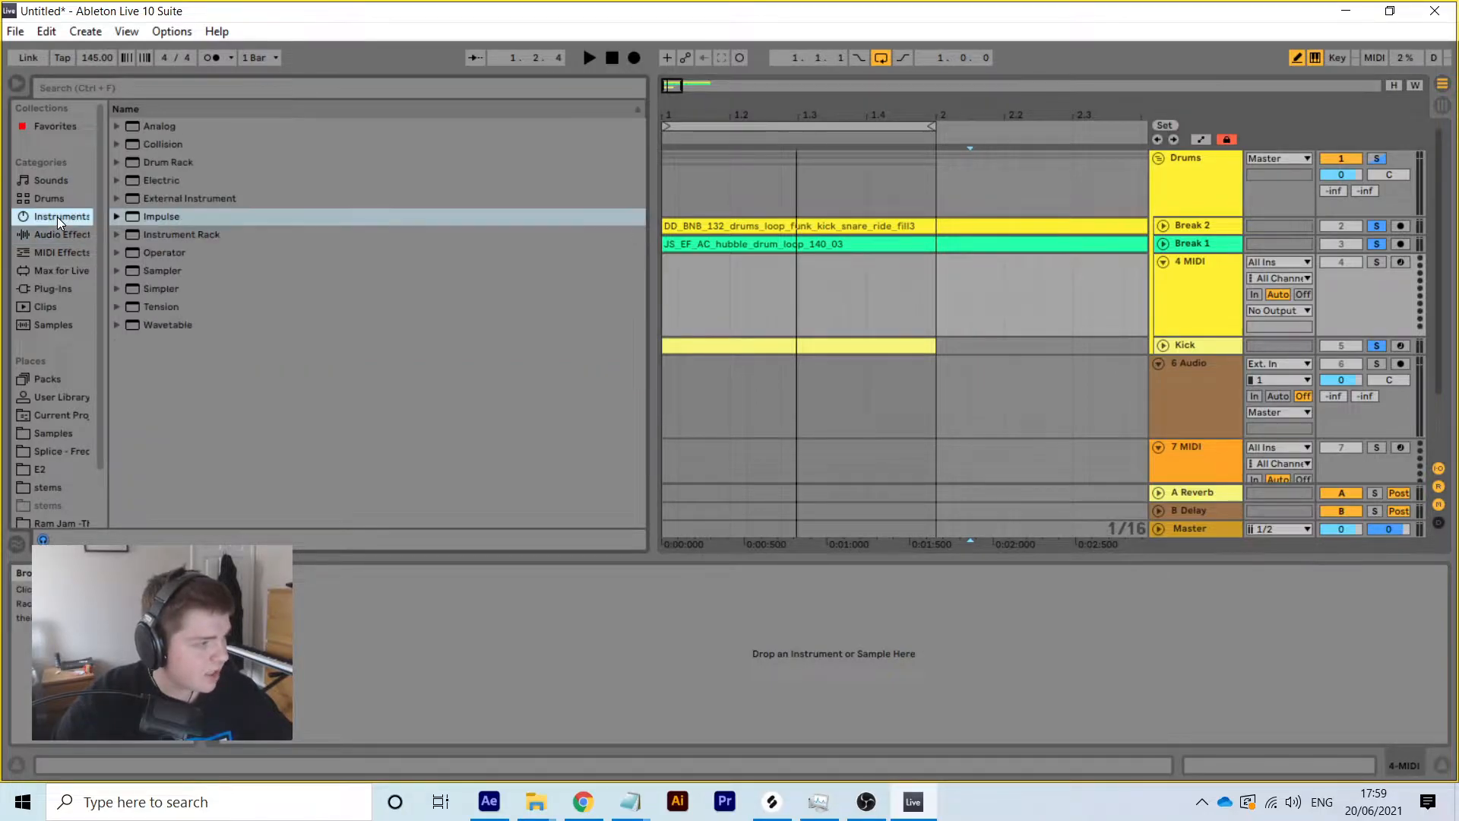
double_click(147, 216)
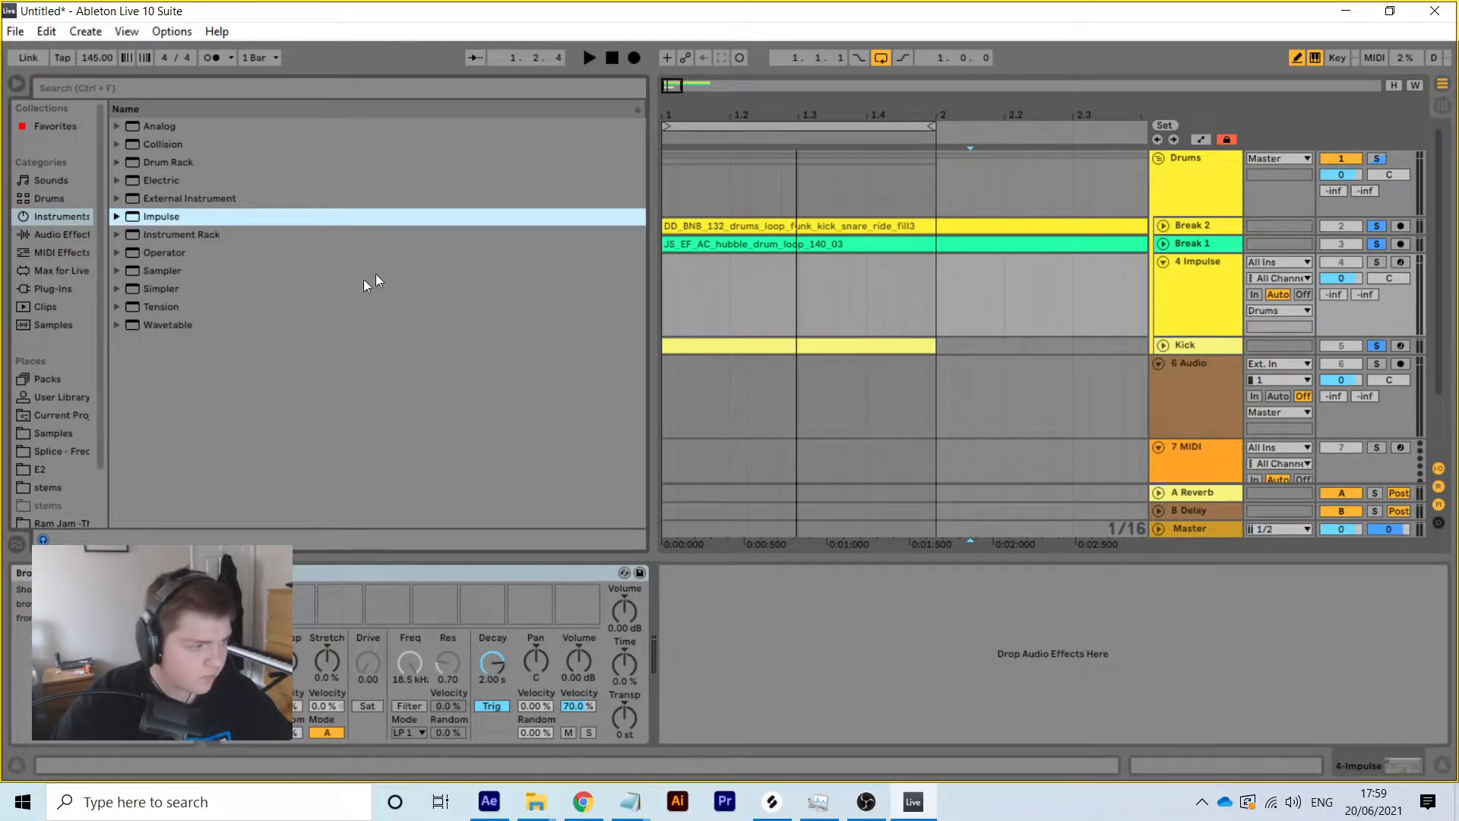
Browse the sample library to the Wave Alchemy > 909 > Cymbals folder
left_click(67, 432)
scroll(275, 363, "down", 10)
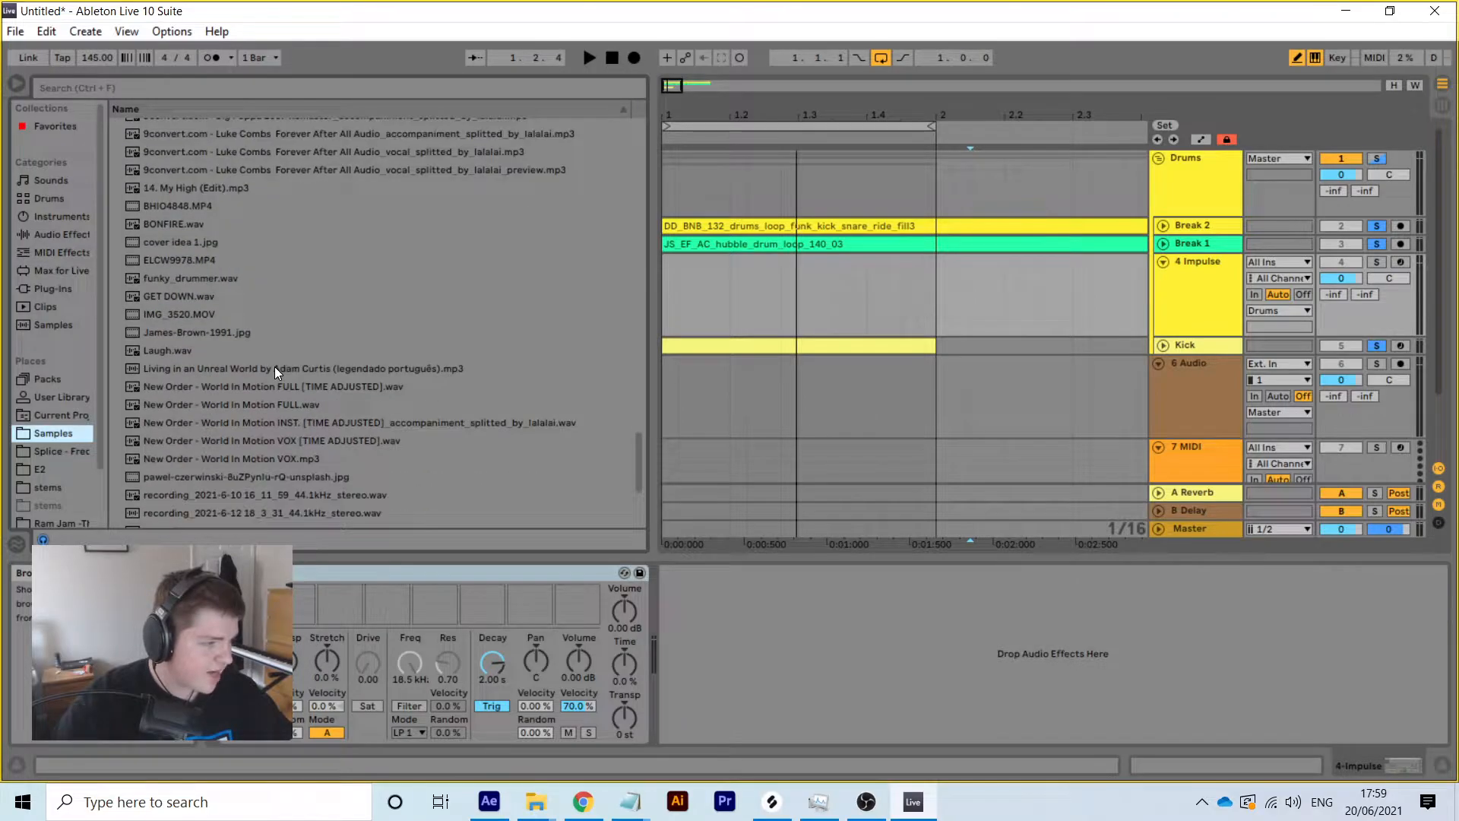
scroll(275, 366, "up", 2)
scroll(275, 367, "up", 5)
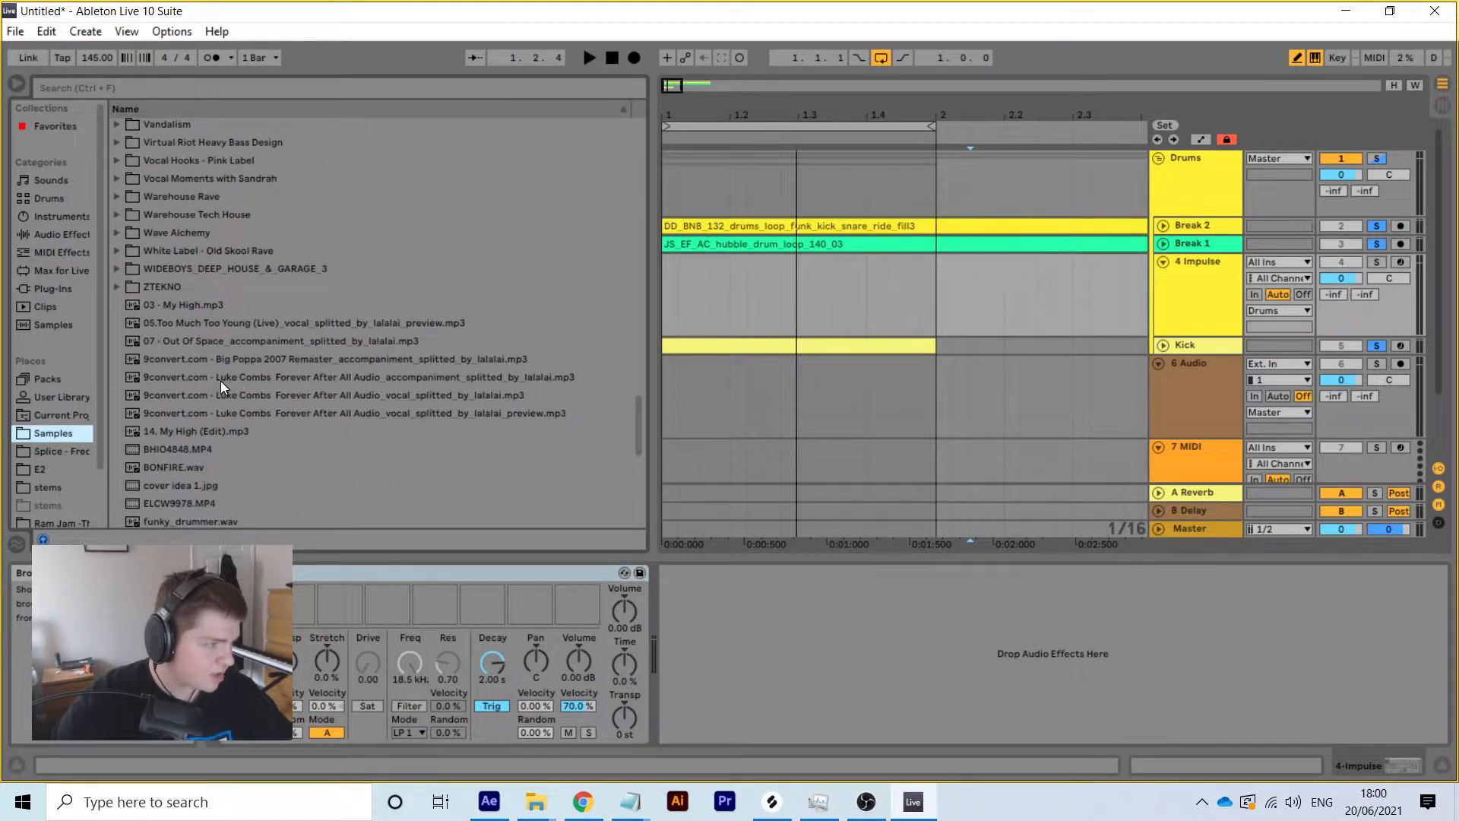
left_click(117, 328)
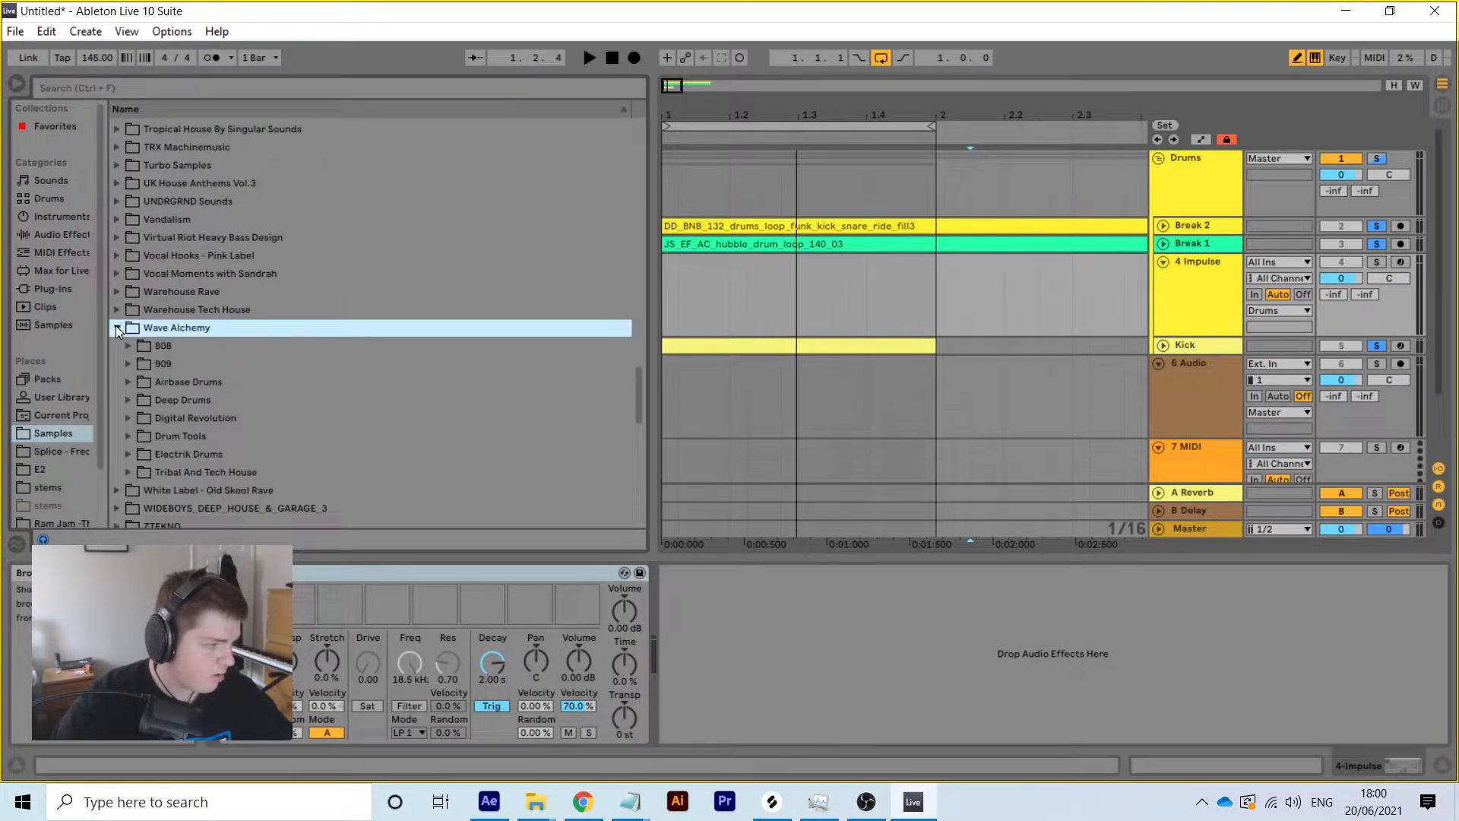
left_click(128, 363)
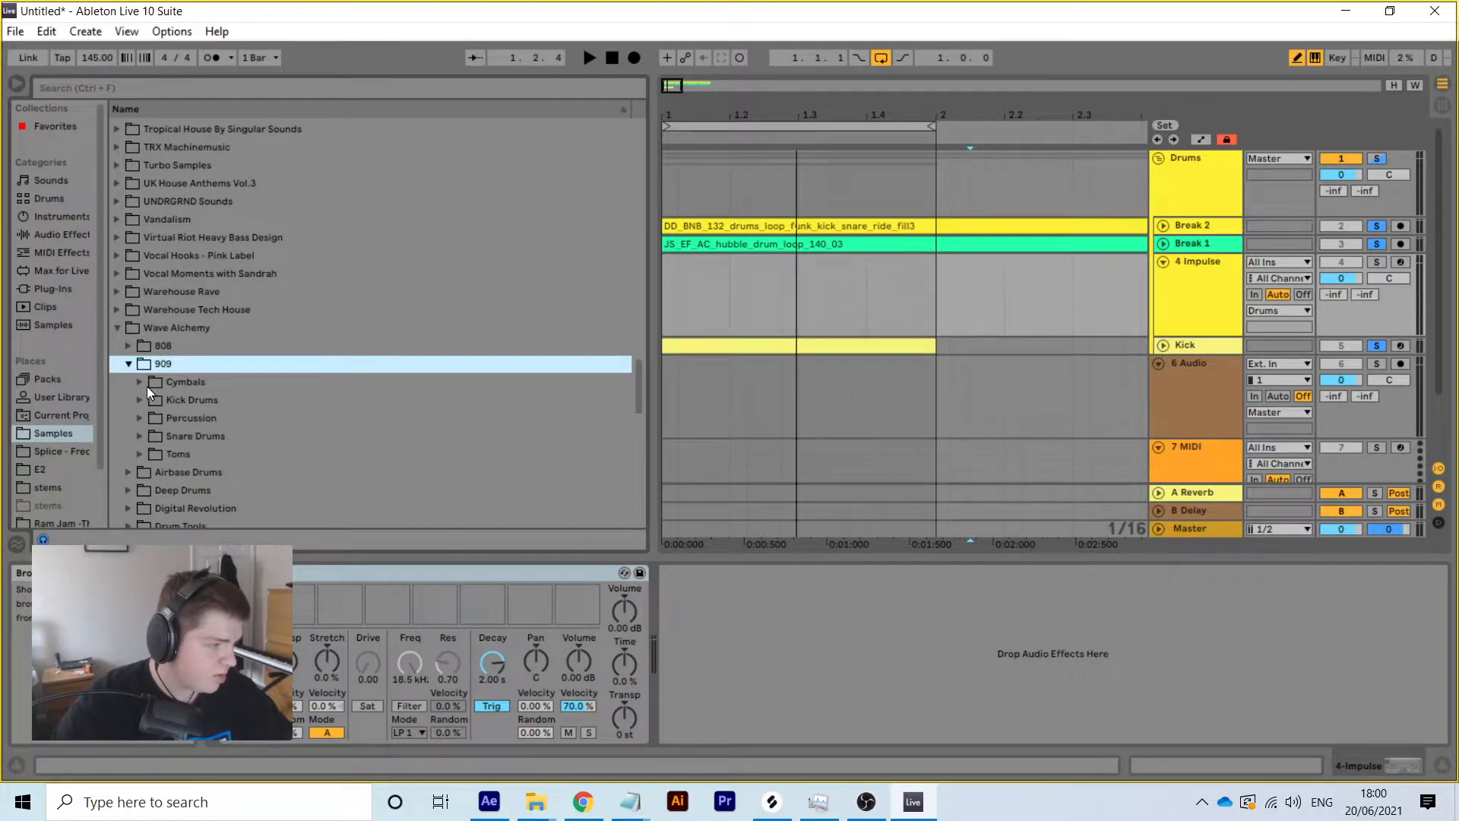
left_click(140, 381)
Audition crash_001 and crash_002, then load dm02_909_crash_001.wav into an Impulse slot
scroll(359, 480, "down", 10)
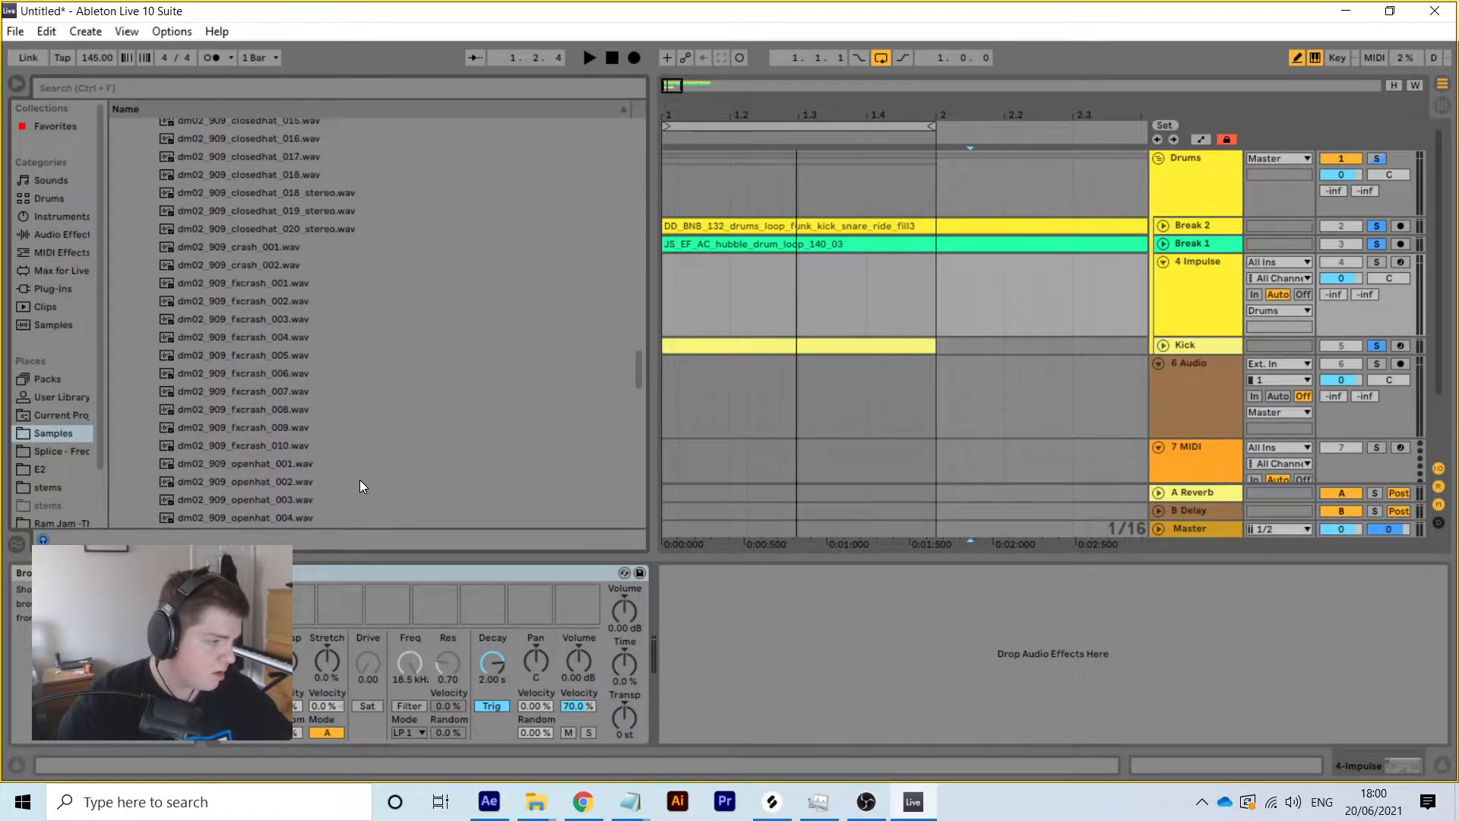
left_click(270, 244)
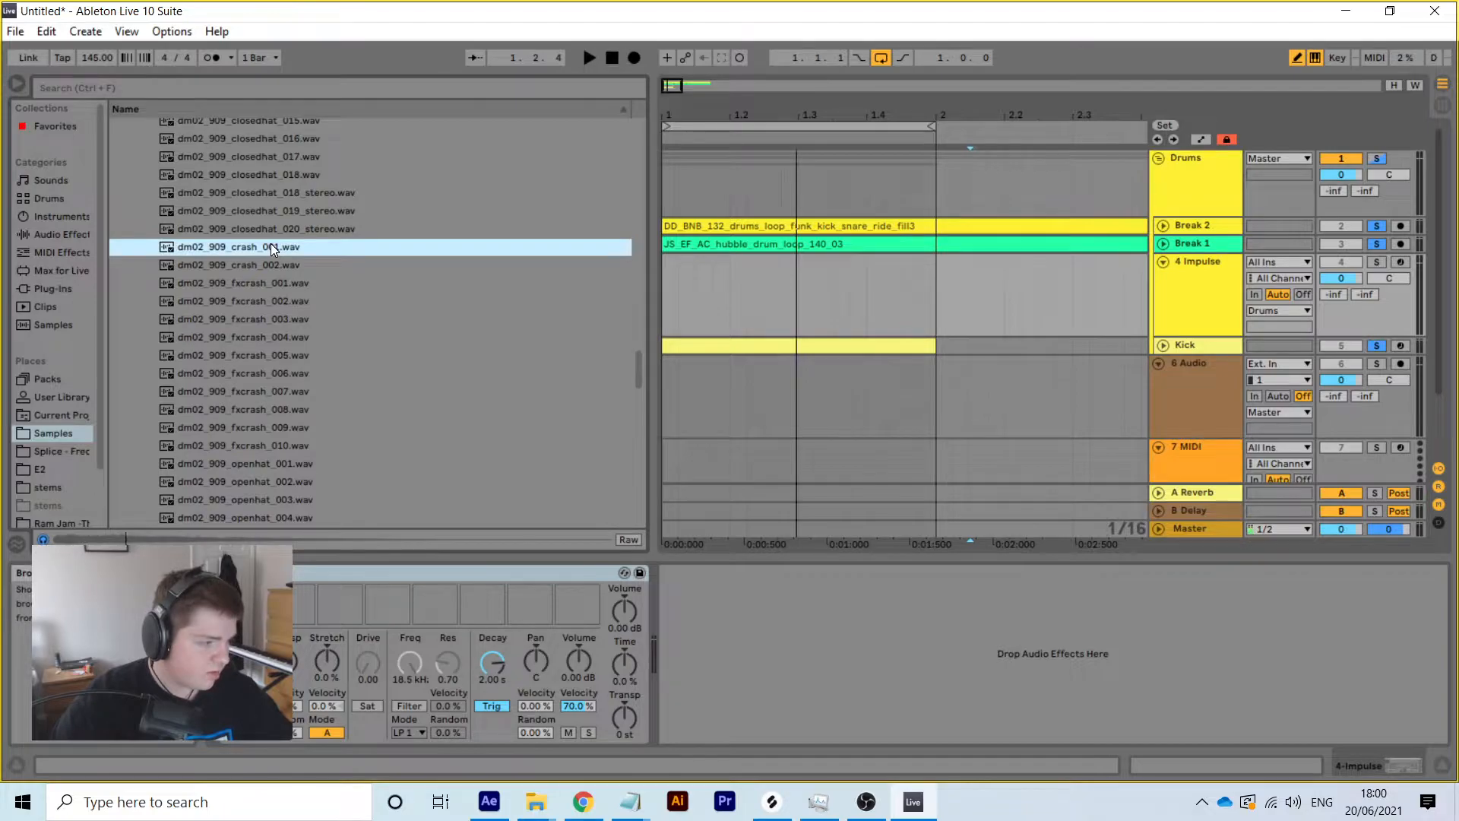
left_click(274, 265)
left_click(266, 248)
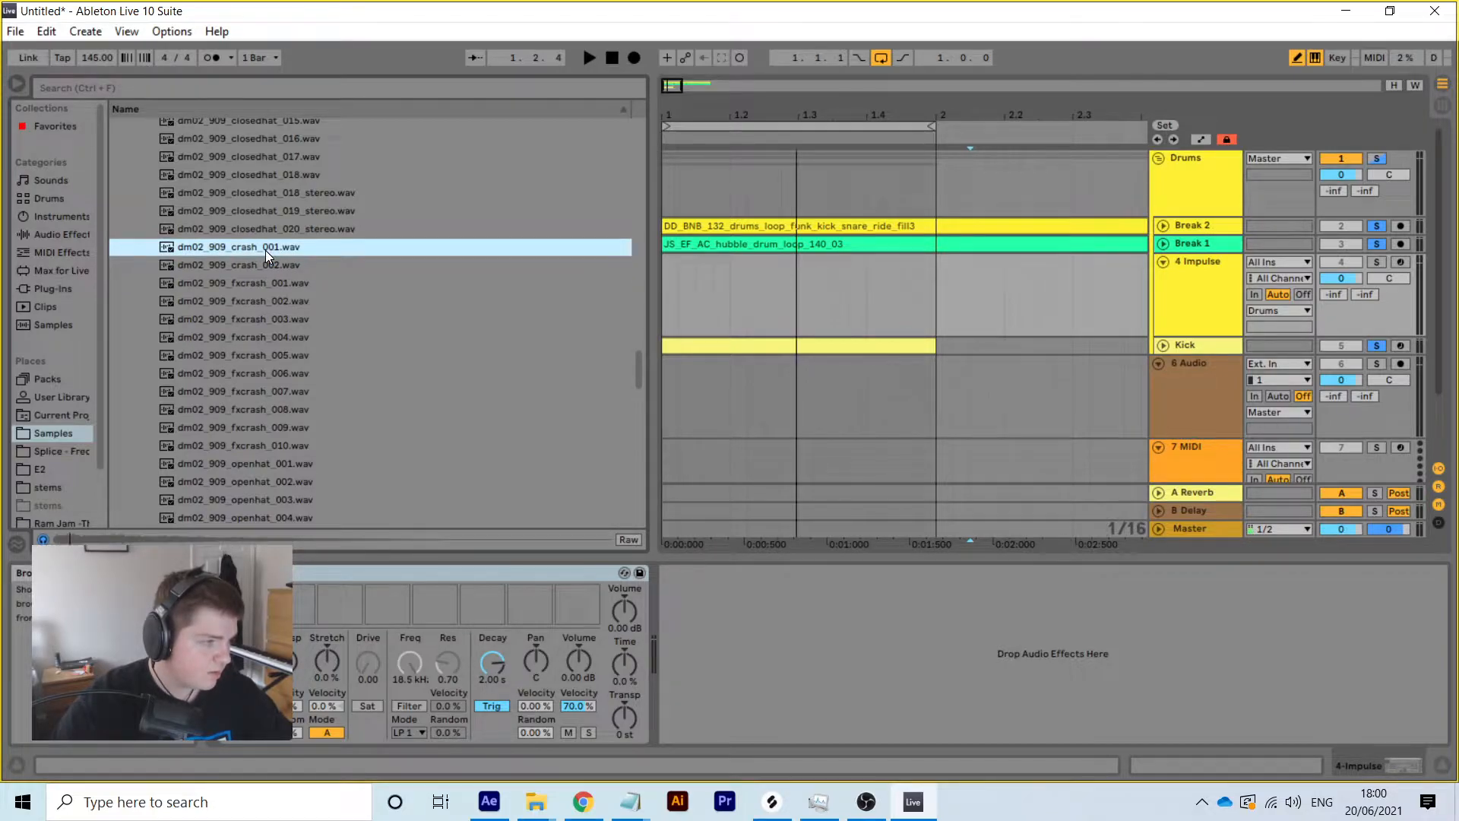
left_click_drag(236, 250, 244, 604)
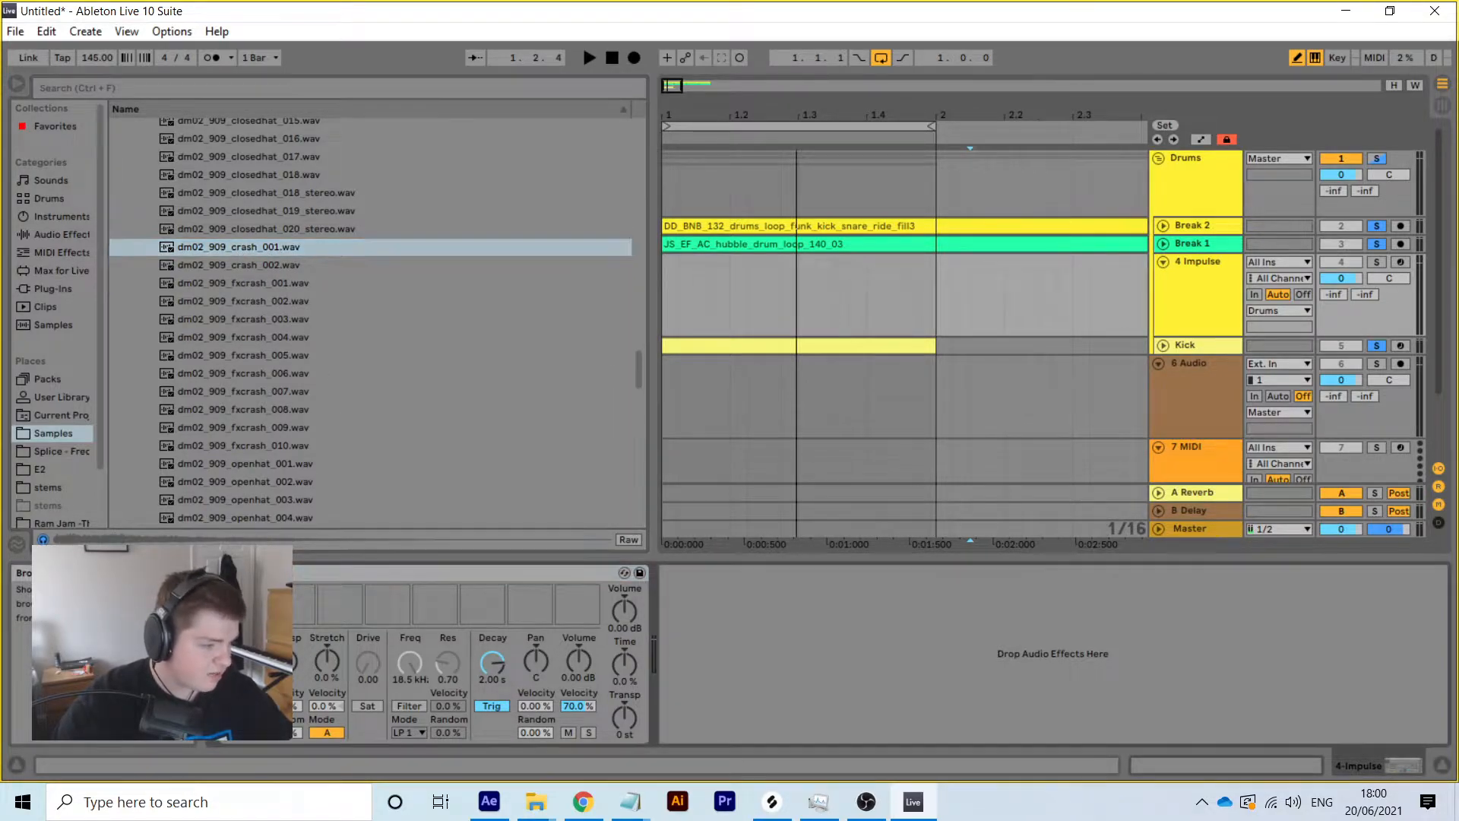
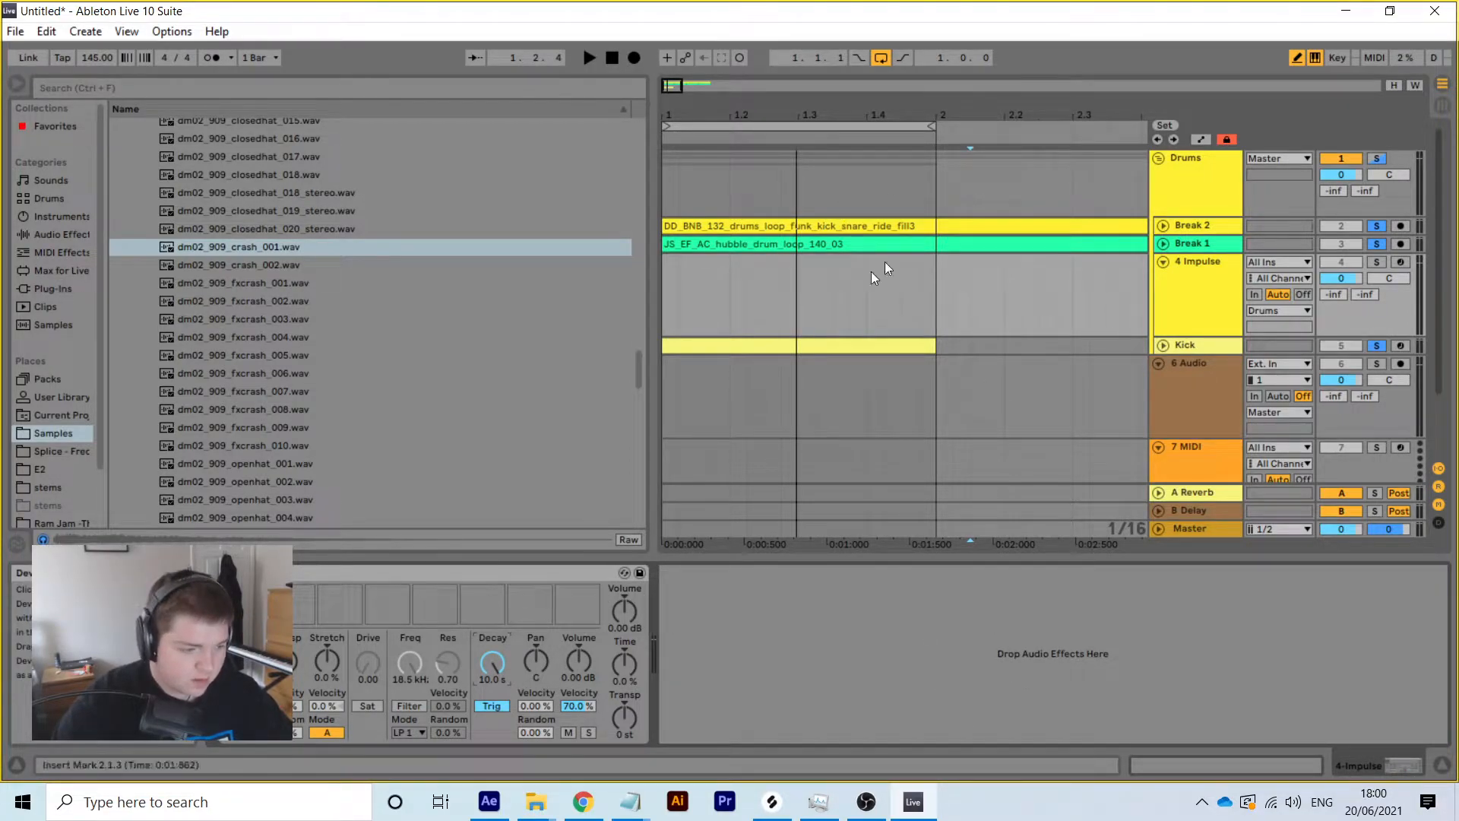
Insert a one-bar MIDI clip on 4 Impulse with one quarter-note crash note at velocity 83
left_click_drag(937, 296, 667, 293)
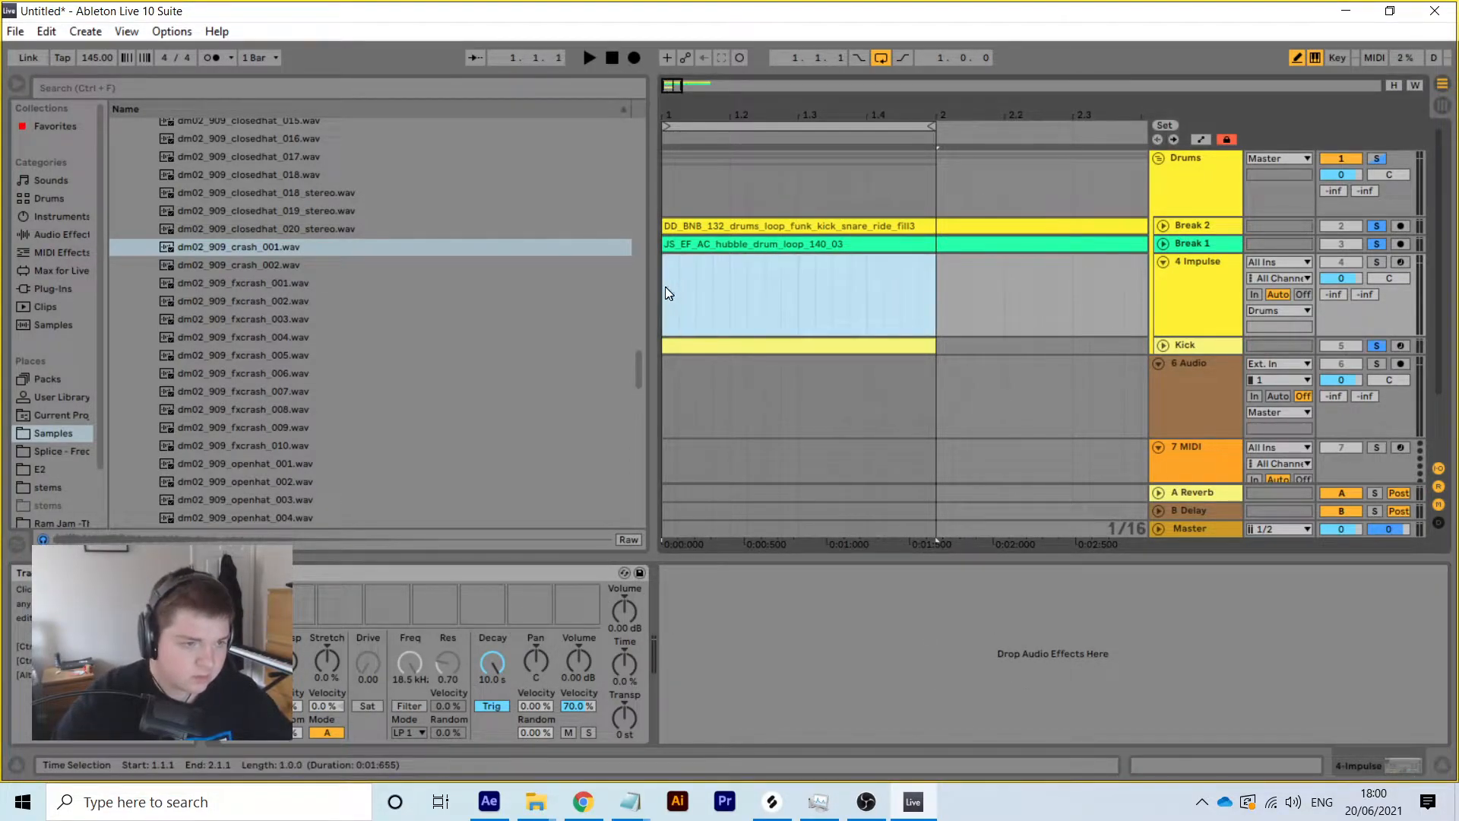
right_click(721, 265)
left_click(833, 408)
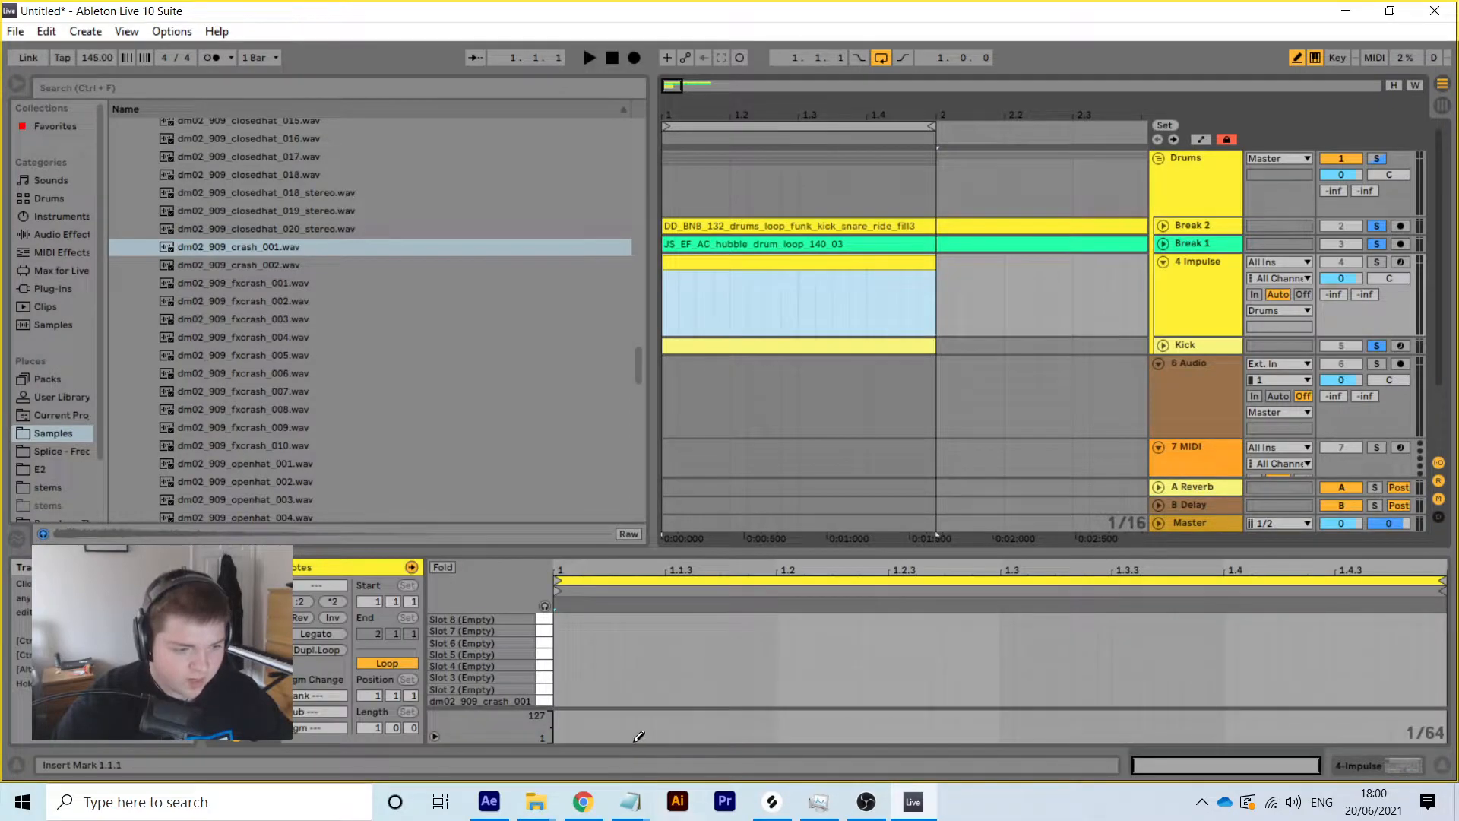
right_click(662, 690)
left_click(684, 624)
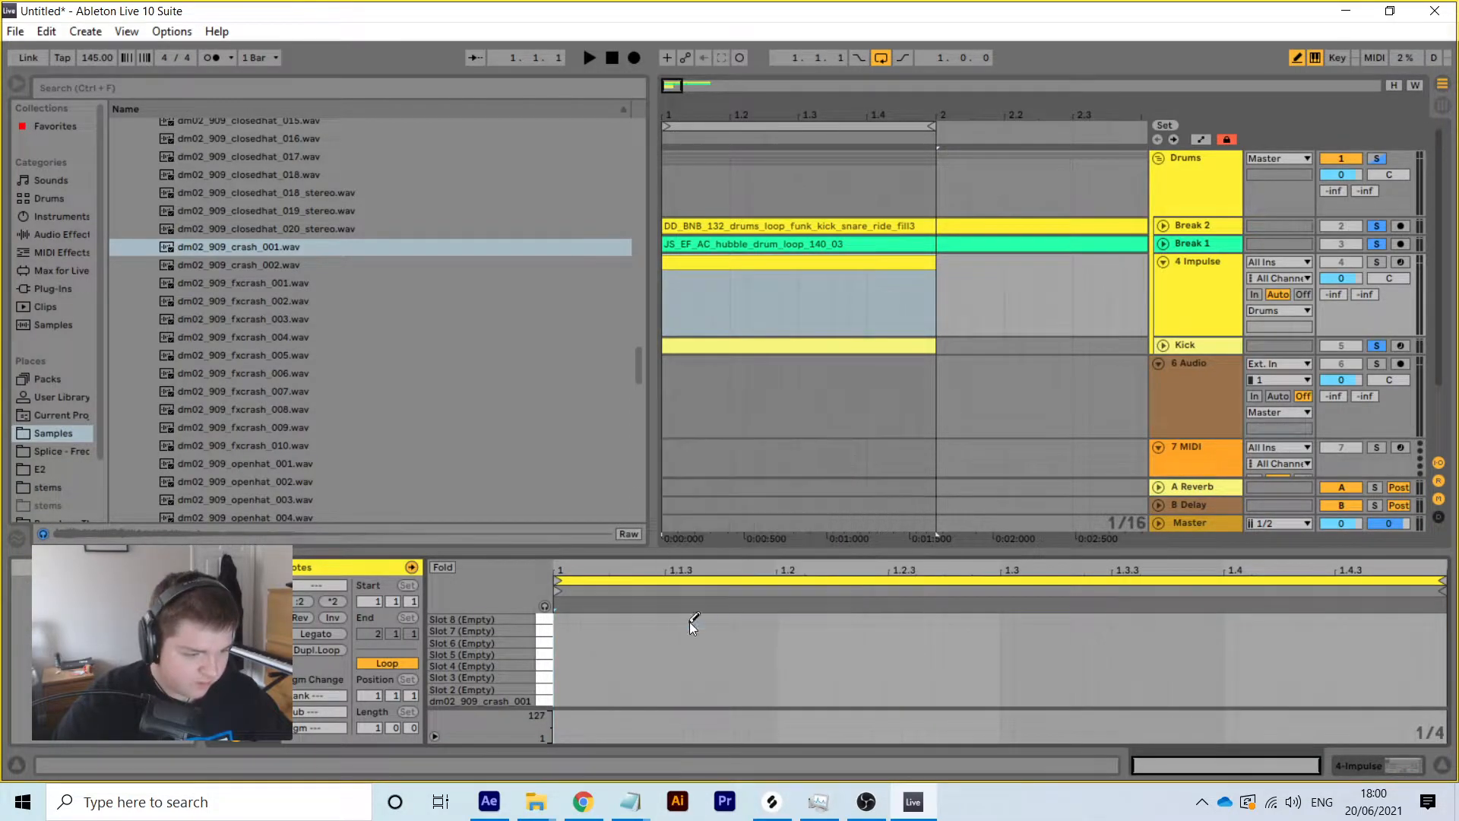
left_click(594, 695)
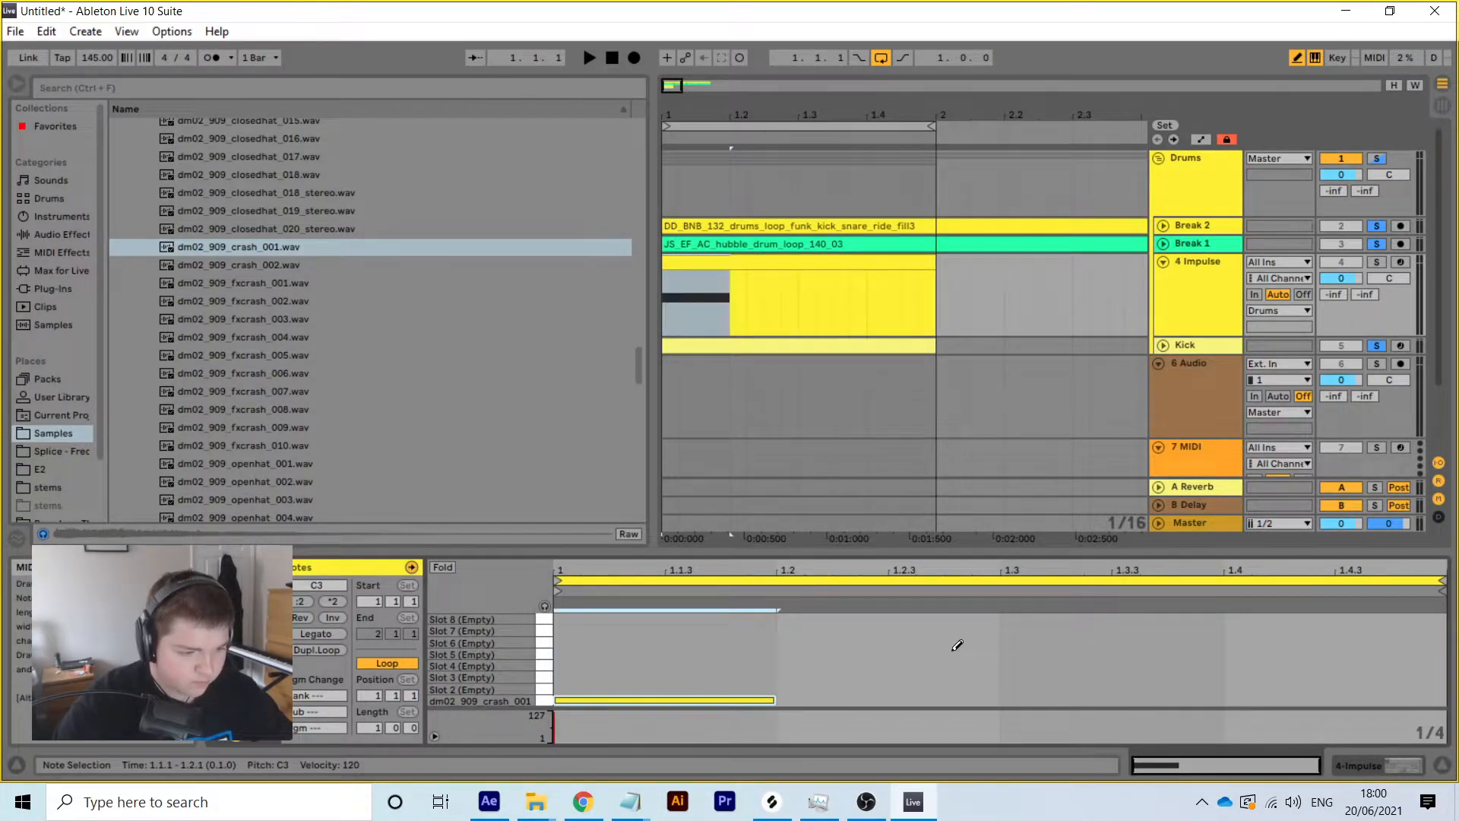
left_click(1298, 58)
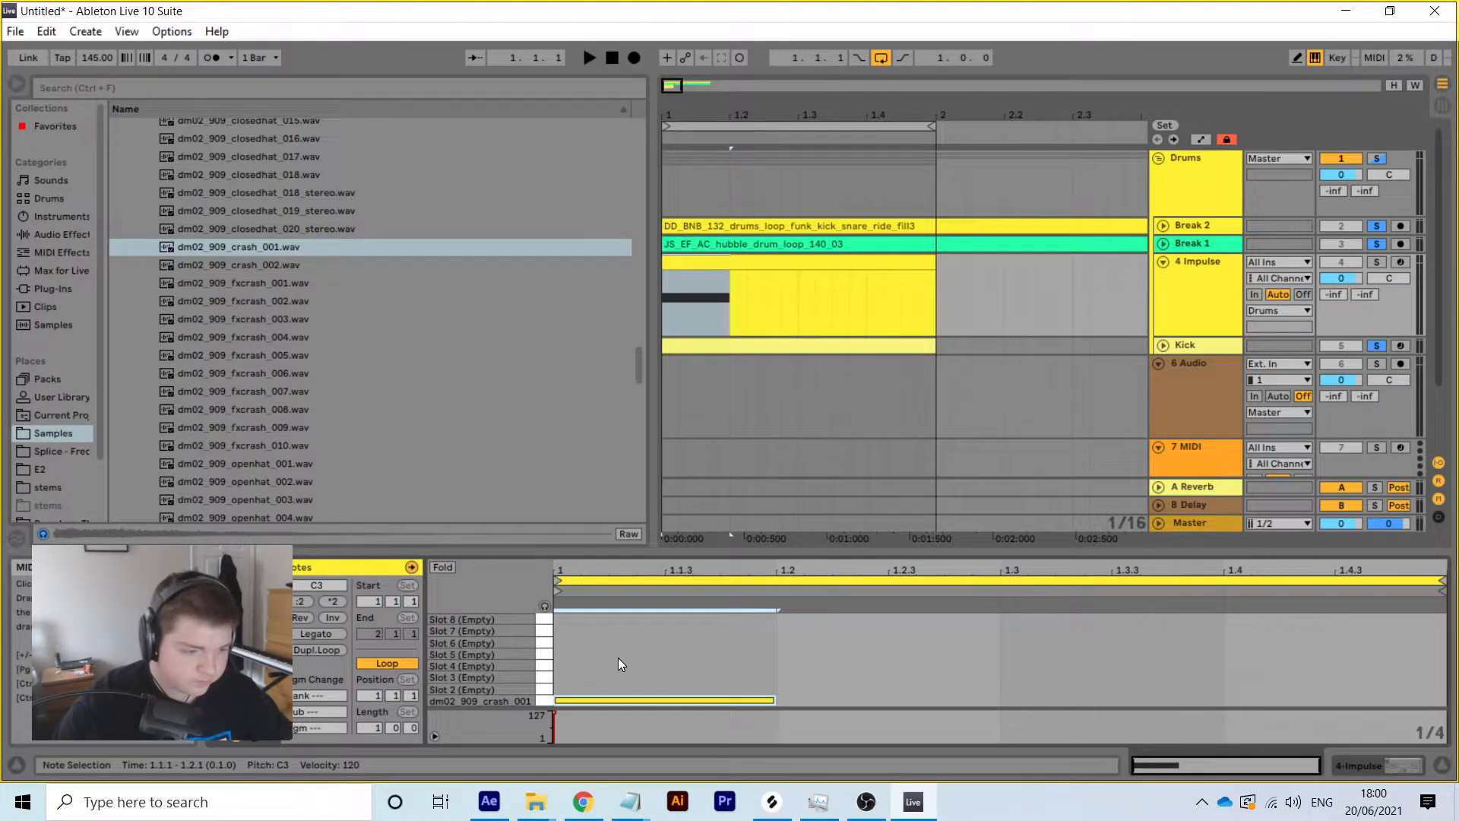
left_click_drag(554, 714, 554, 715)
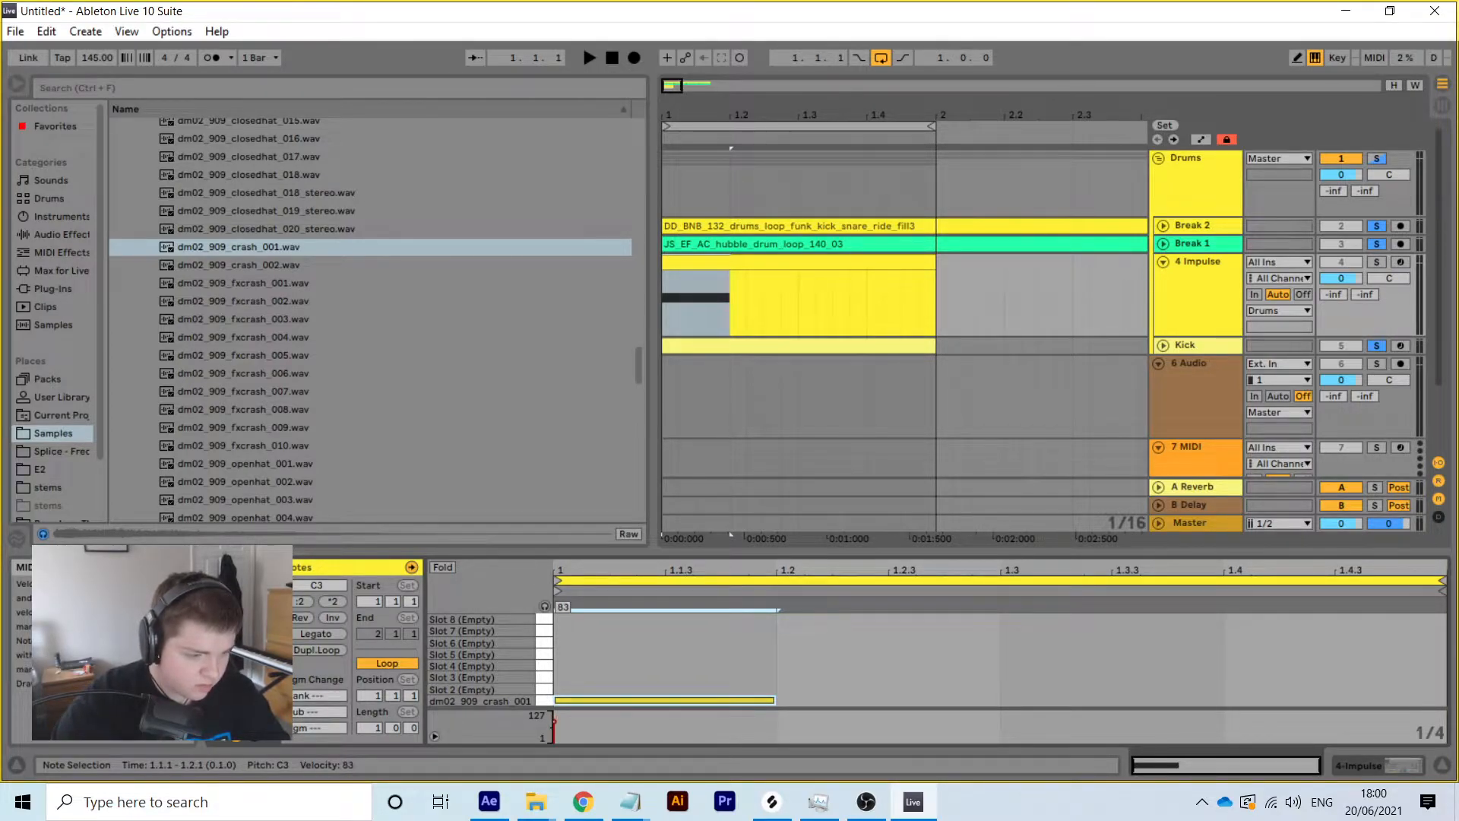
Audition the crash with playback, then bring up the Impulse instrument's settings
left_click(1376, 263)
left_click(1377, 263)
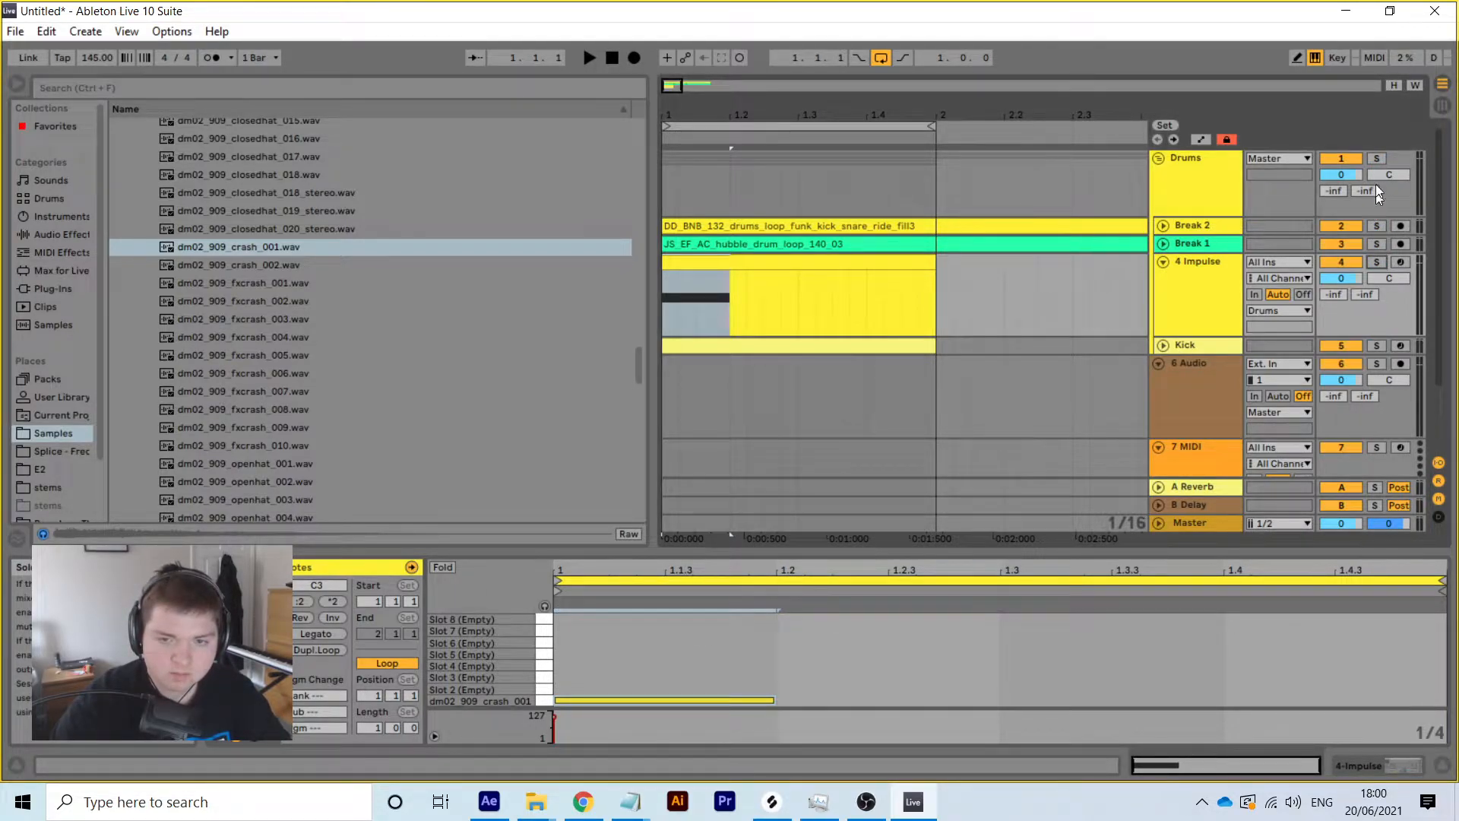
key("space")
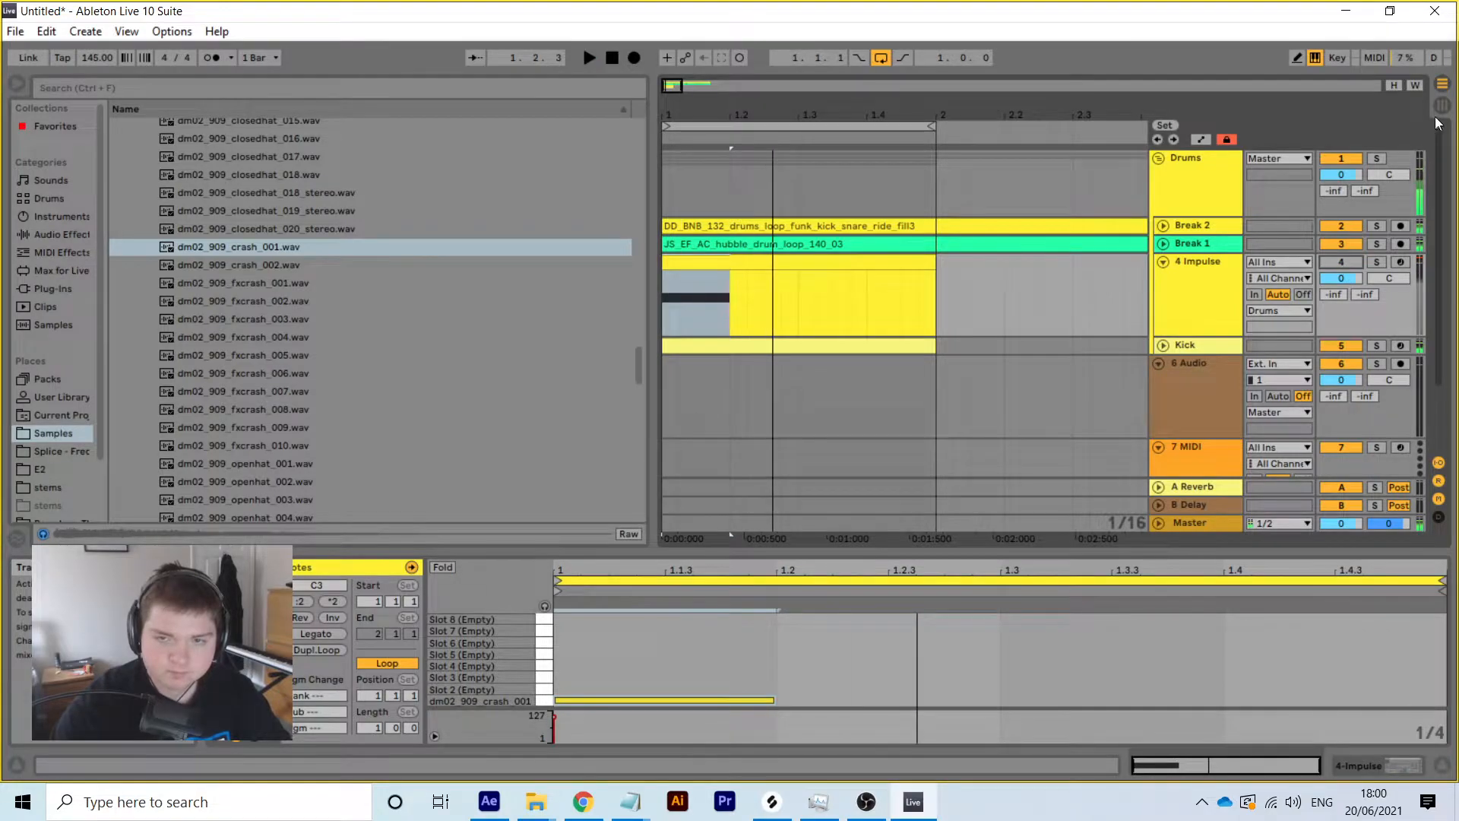
left_click(1436, 114)
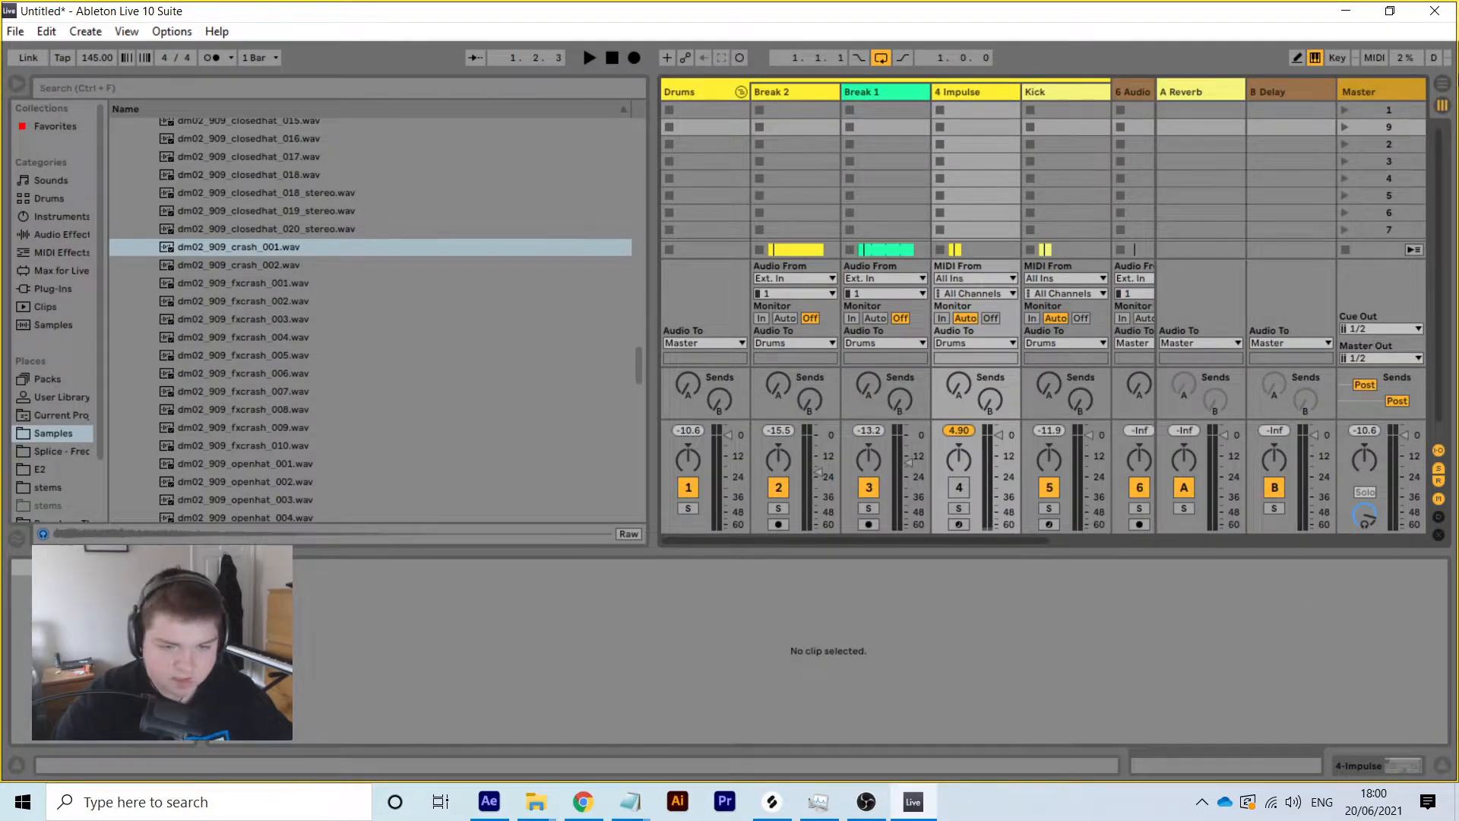
key("Tab")
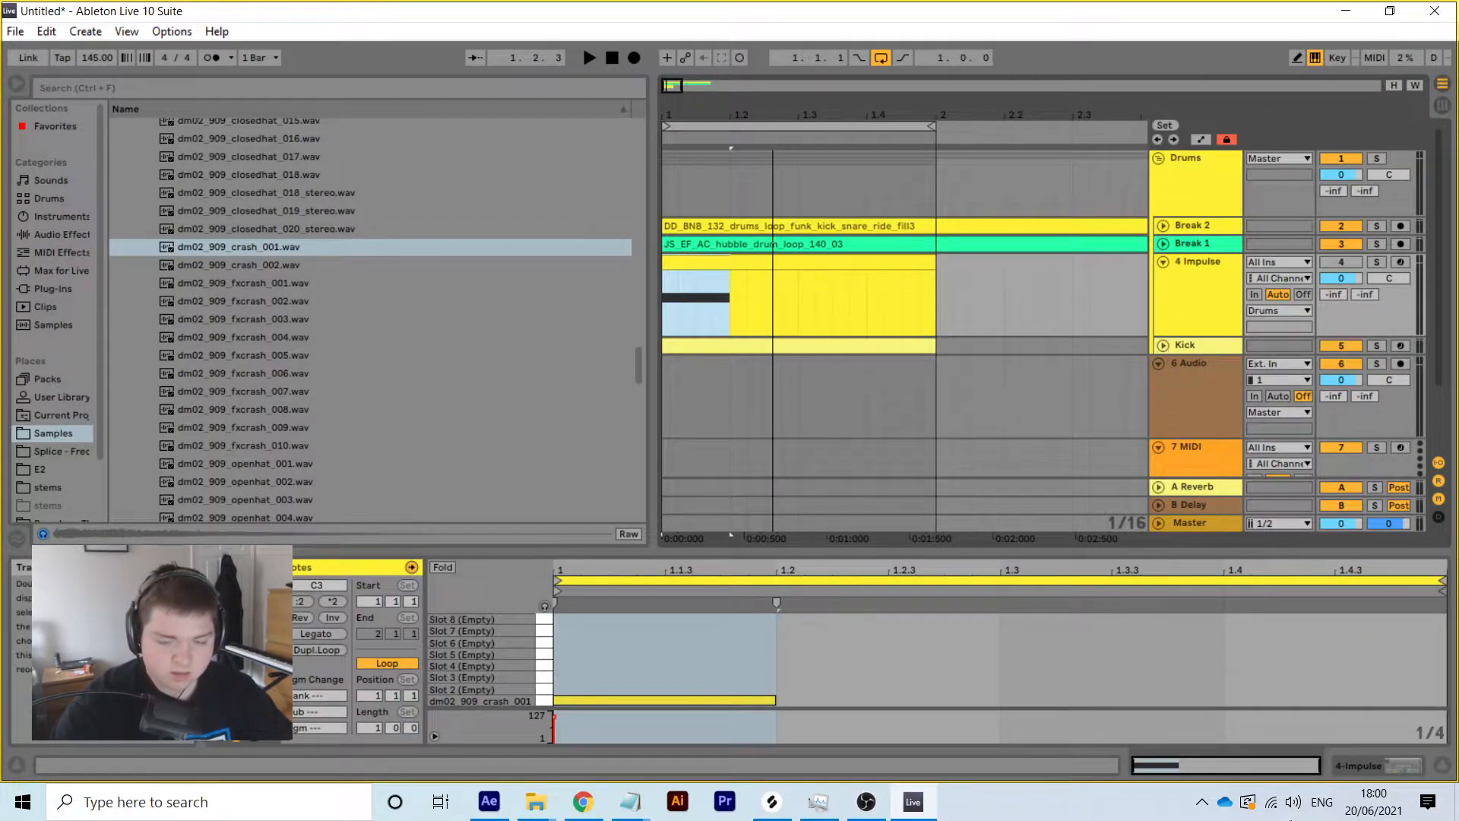
key("shift+Tab")
Turn on the Impulse sample filter in HP 1 high-pass mode at 400 Hz
left_click(415, 708)
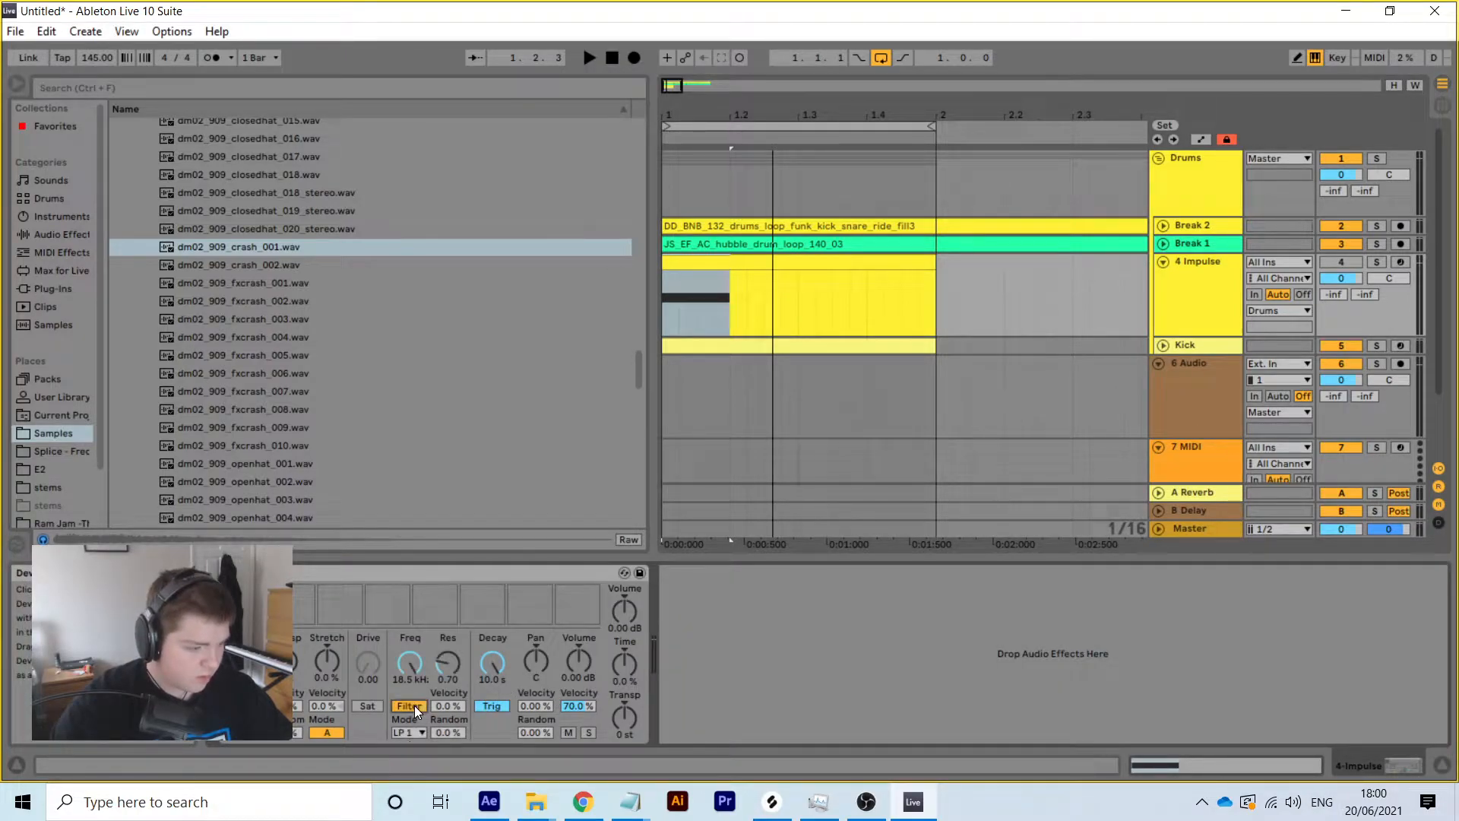
left_click(411, 733)
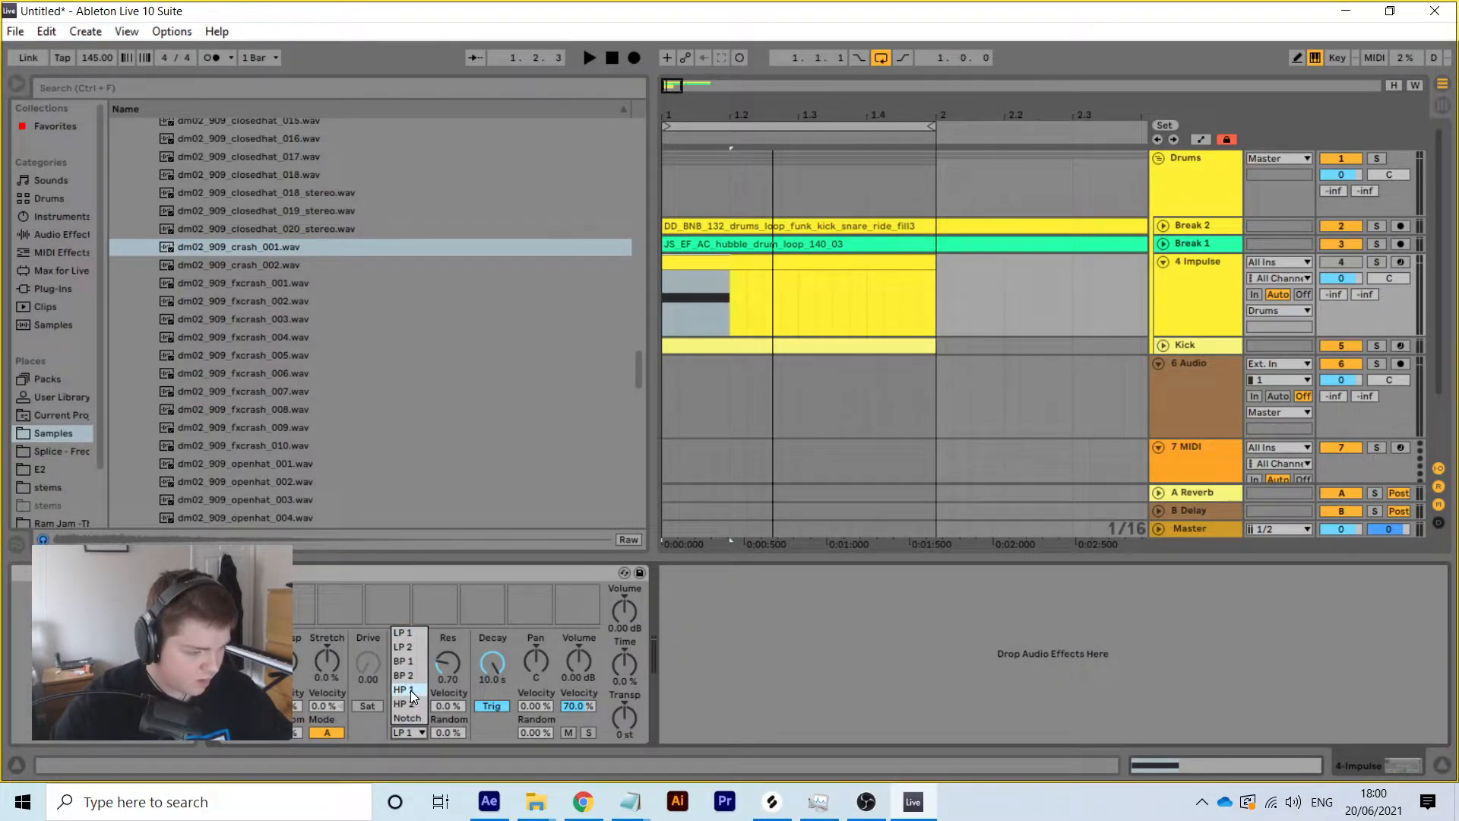
left_click(412, 691)
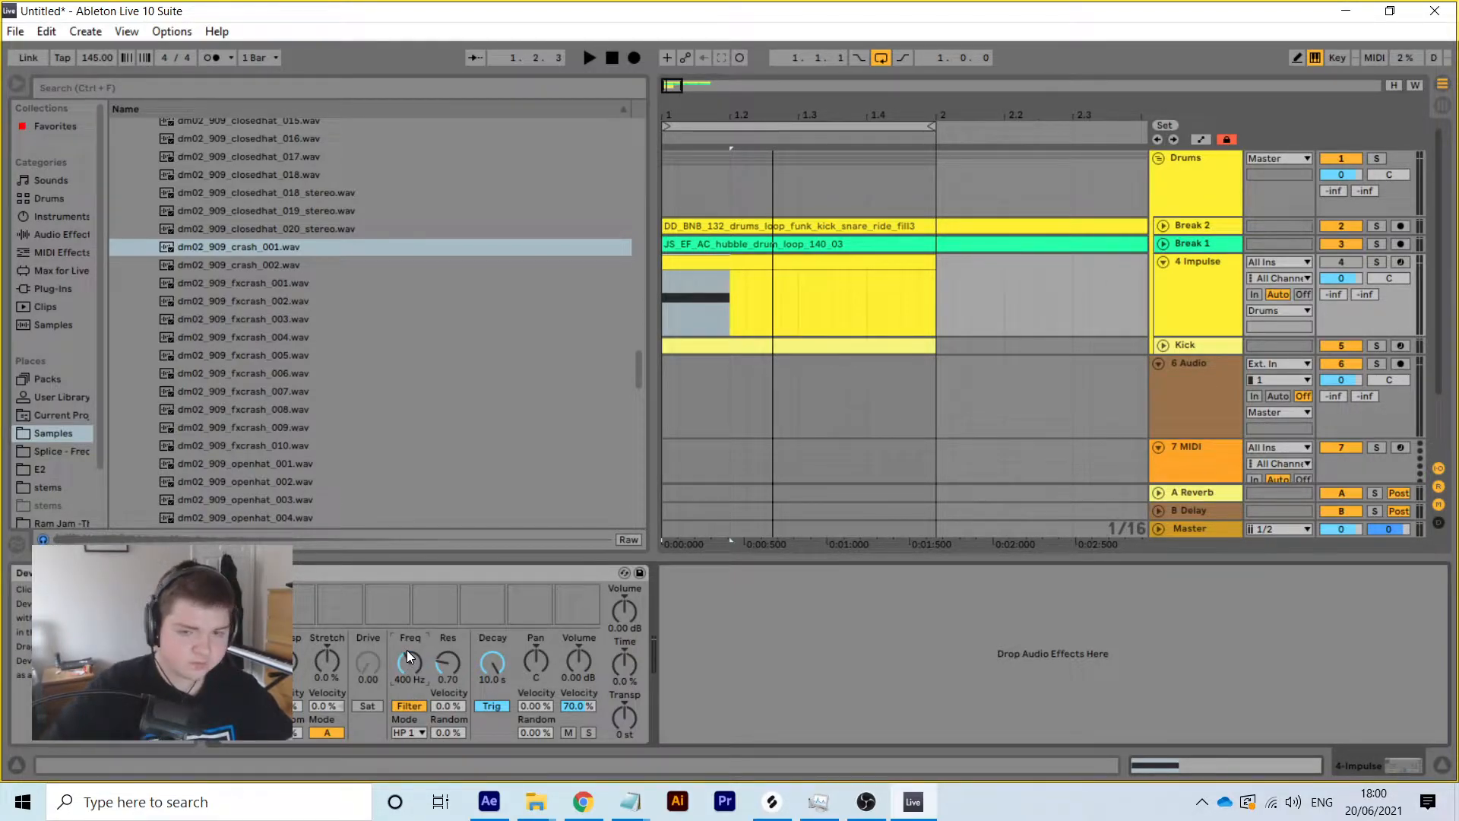
left_click(1443, 108)
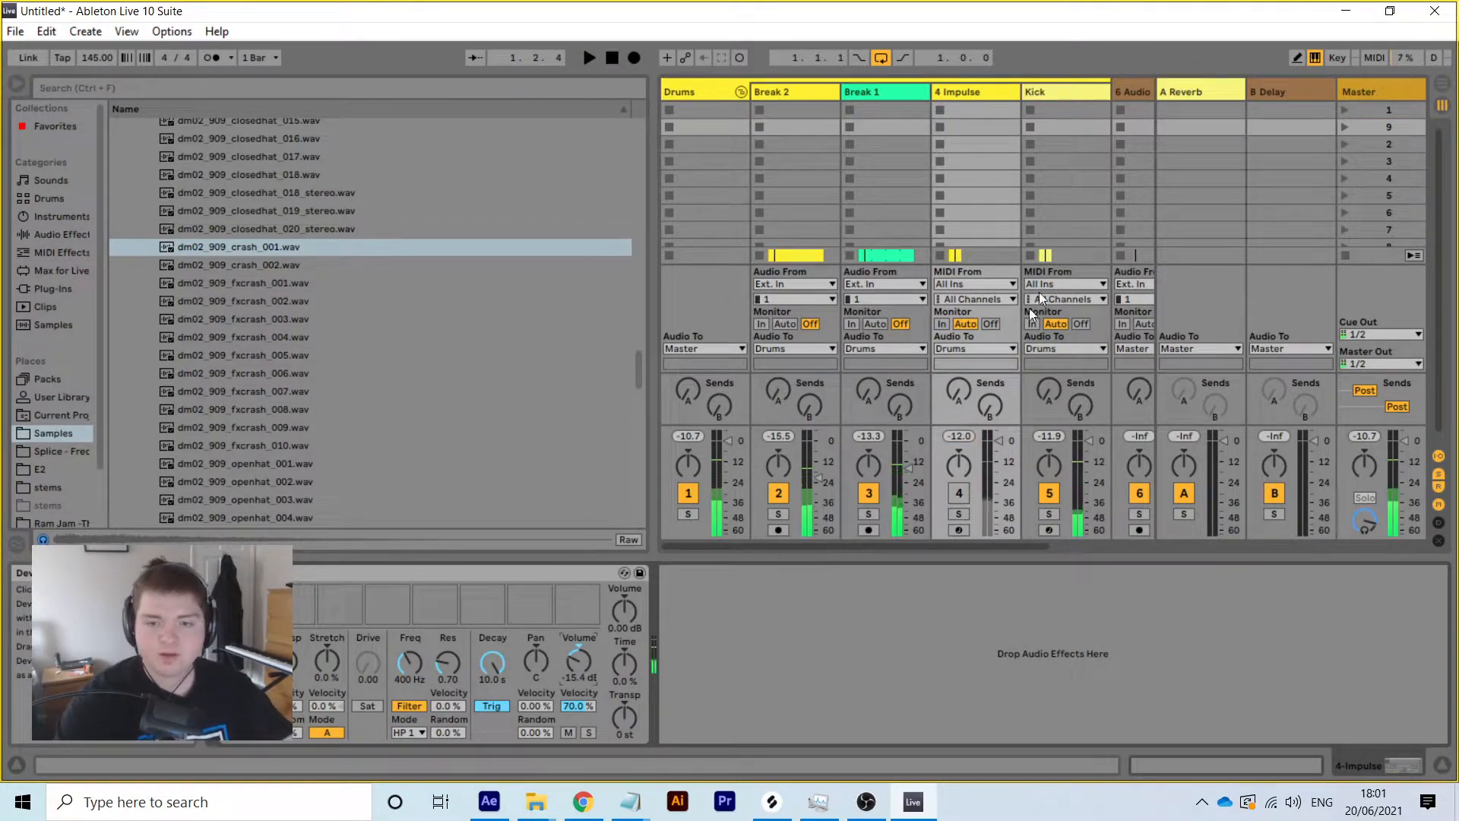
left_click(1440, 85)
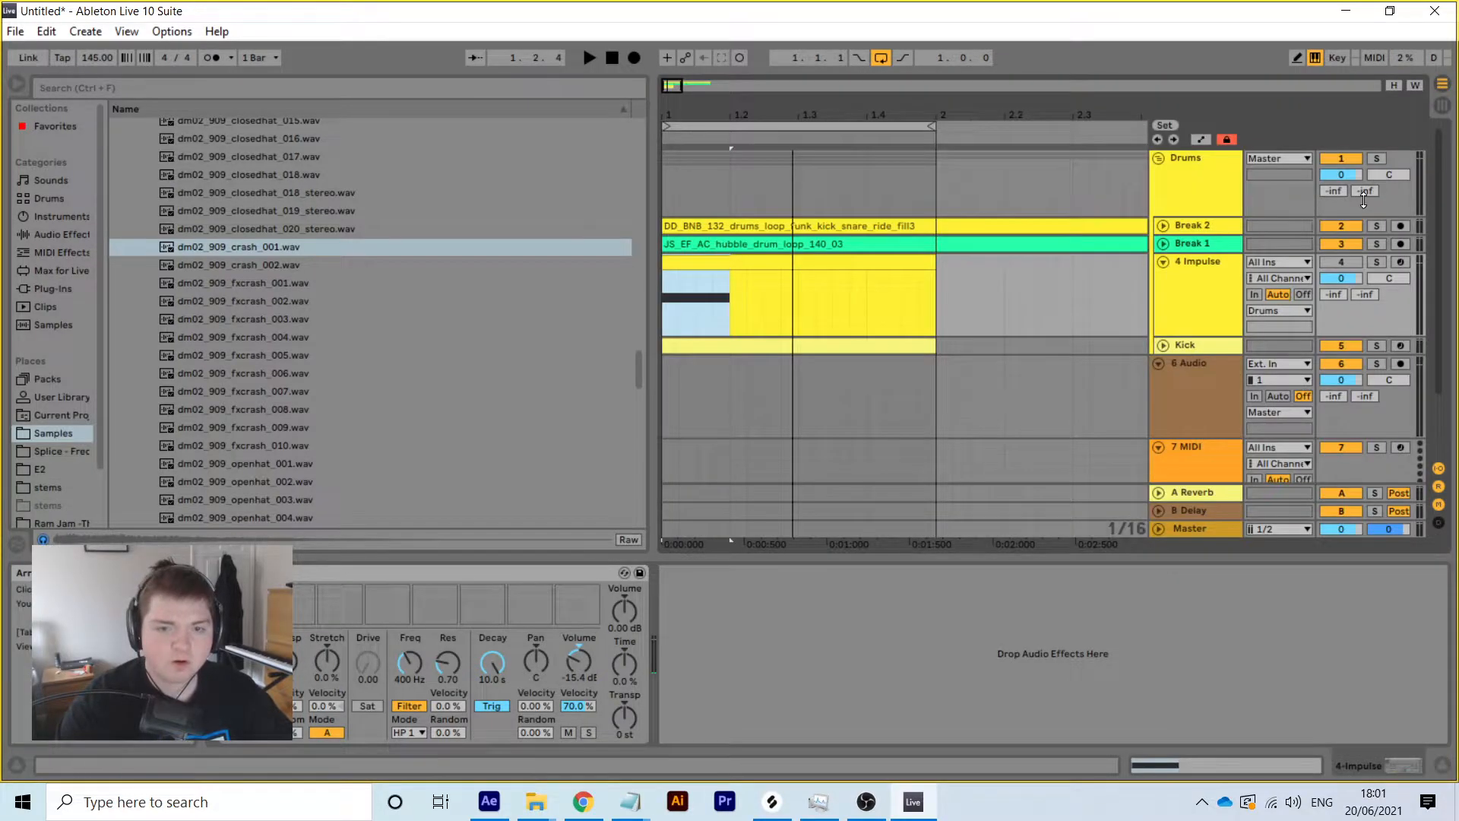
left_click(1351, 259)
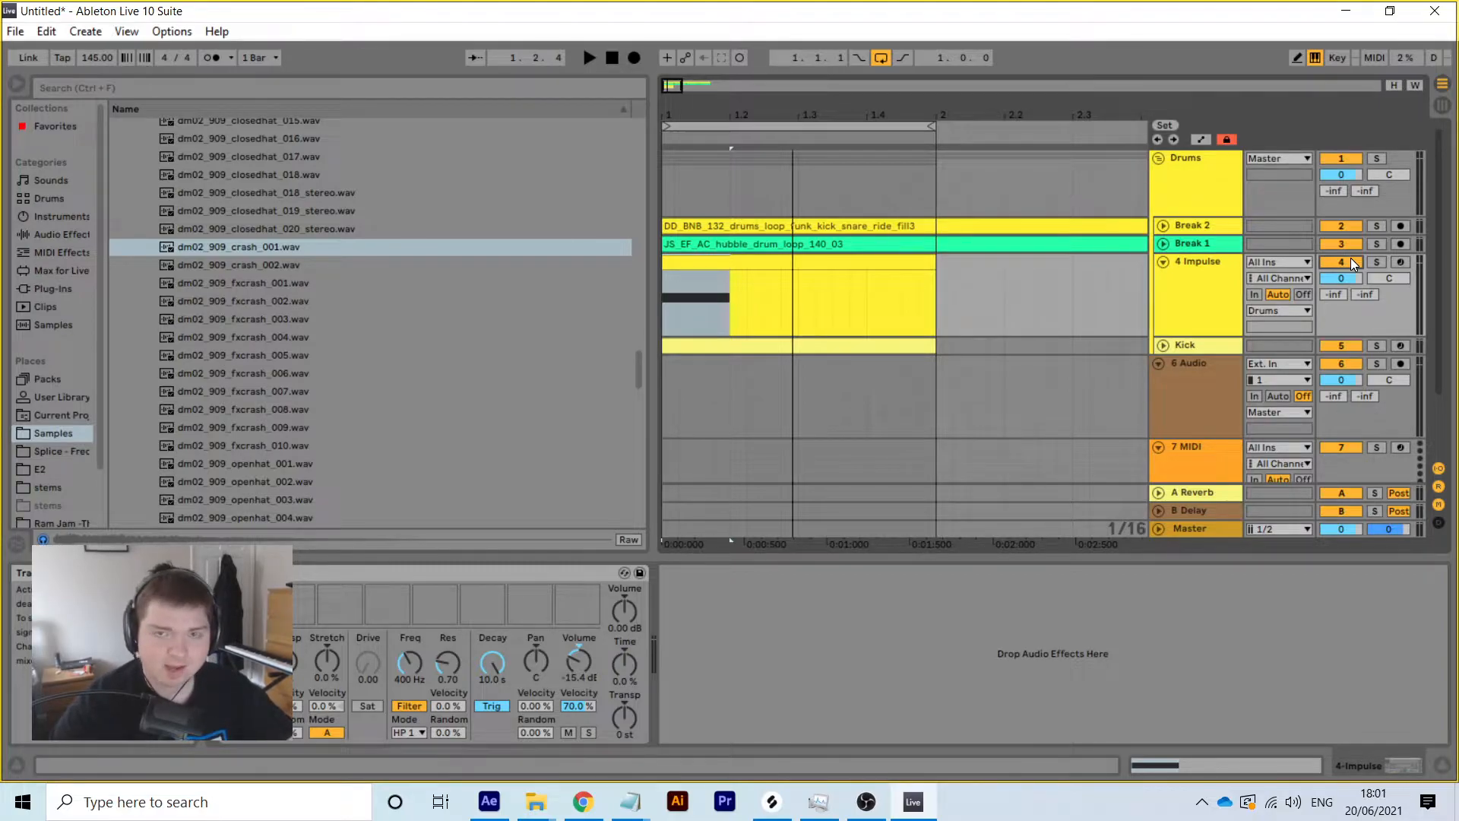
While playing back, lower the 4 Impulse track volume to -6.4 dB
key("b")
key("space")
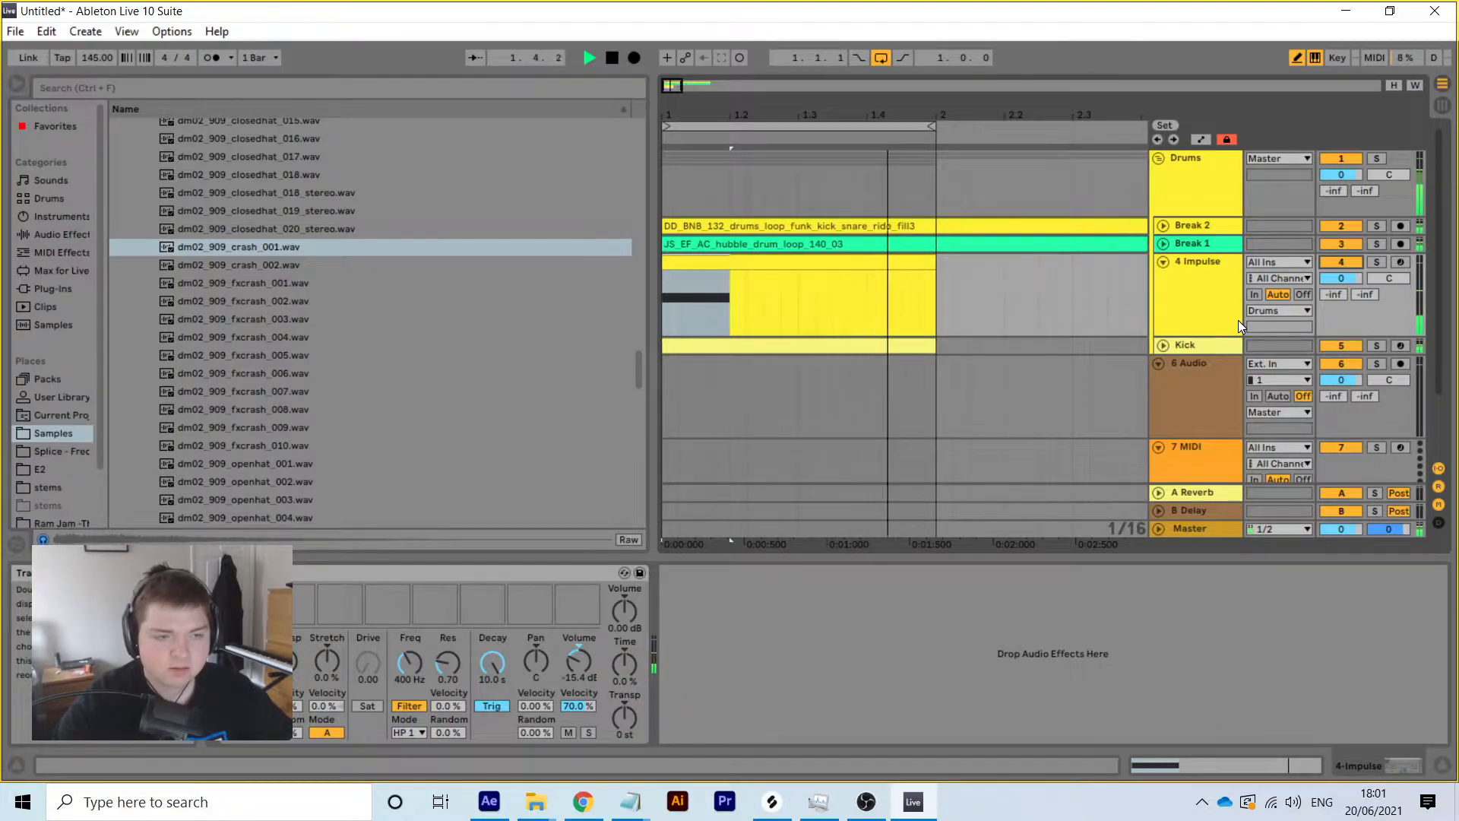
left_click_drag(1344, 277, 1344, 298)
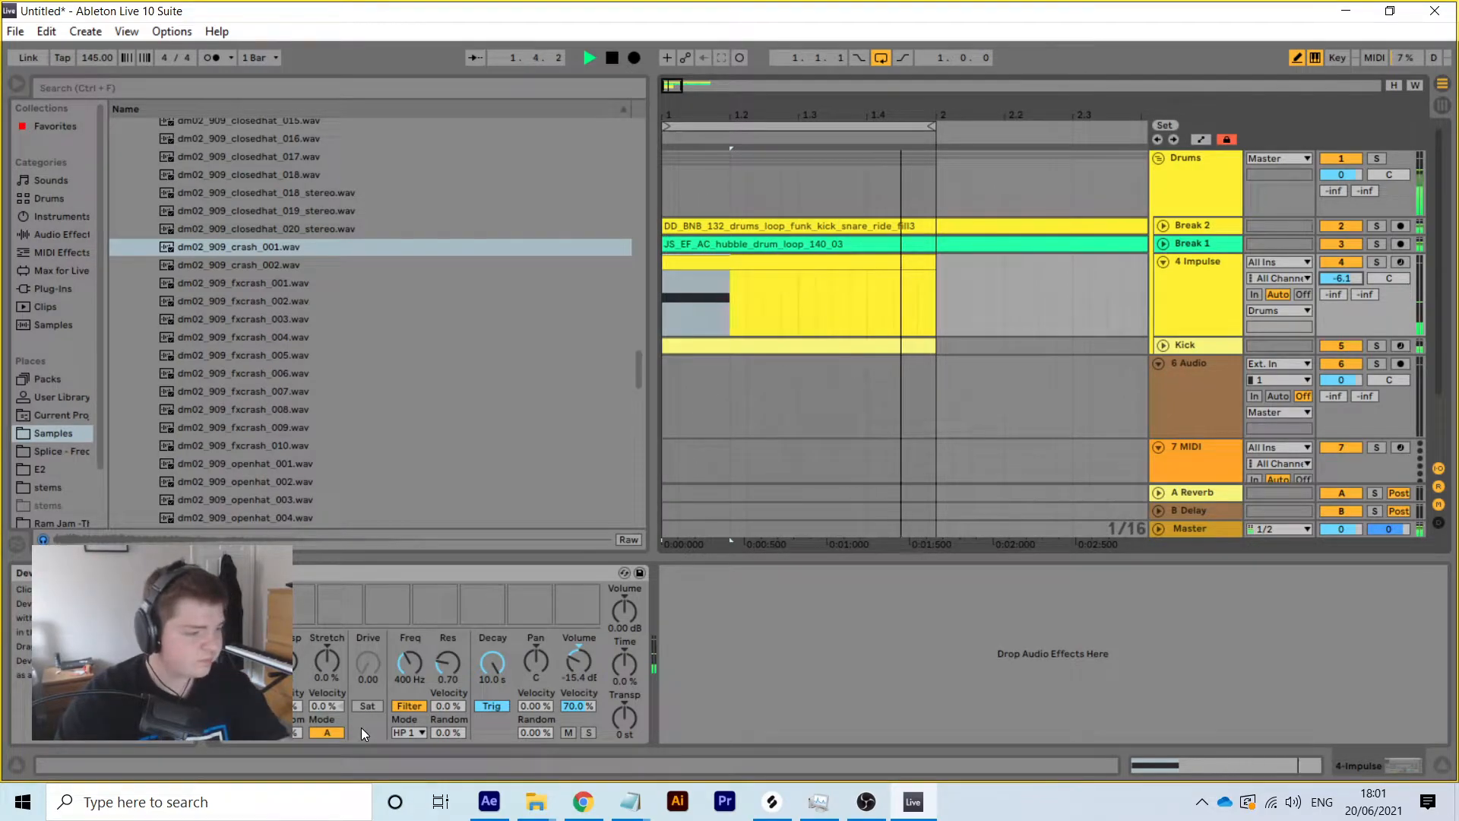
key("space")
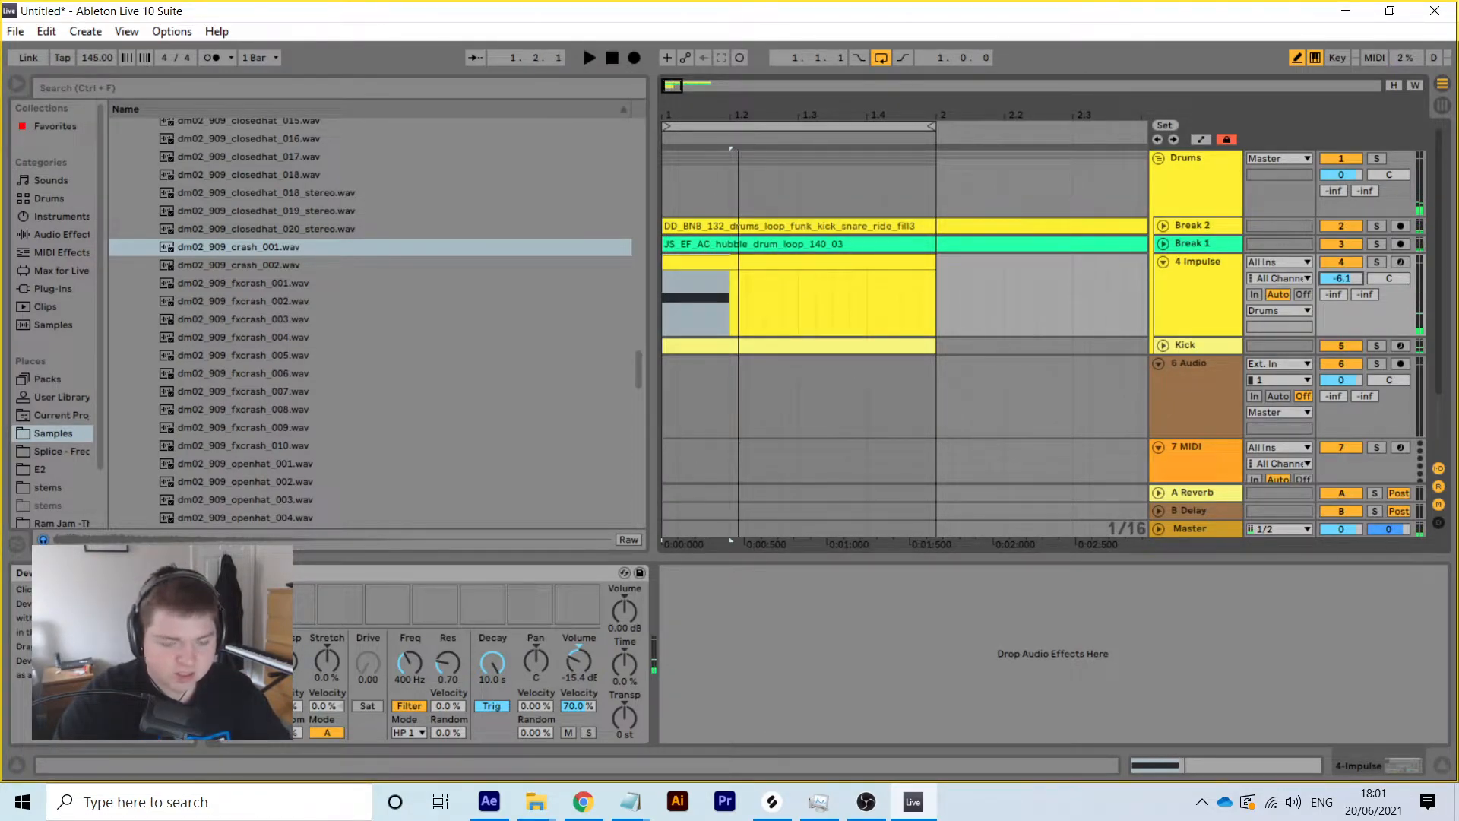
key("space")
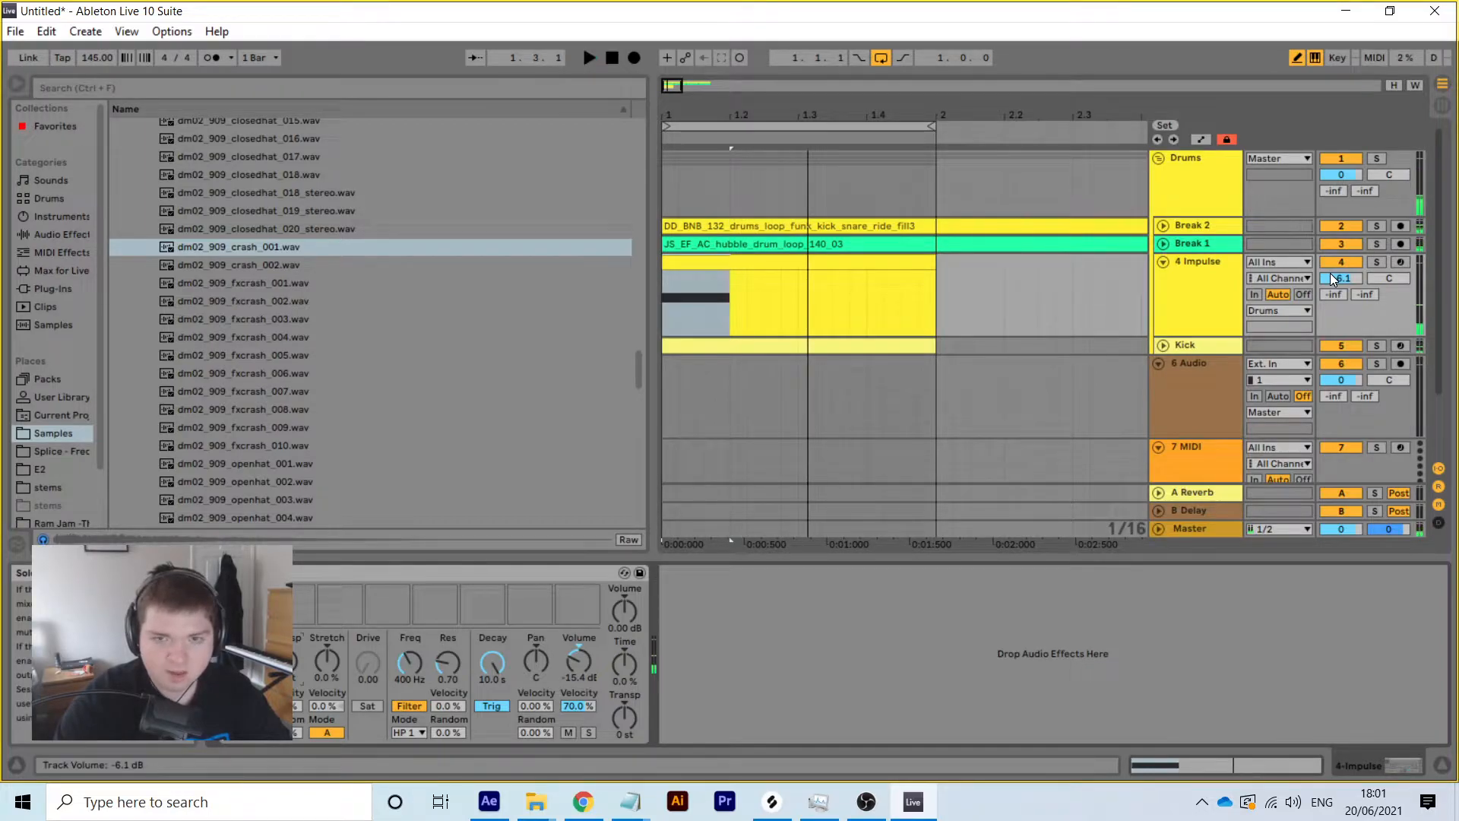
left_click(1349, 281)
left_click_drag(1349, 285, 1348, 282)
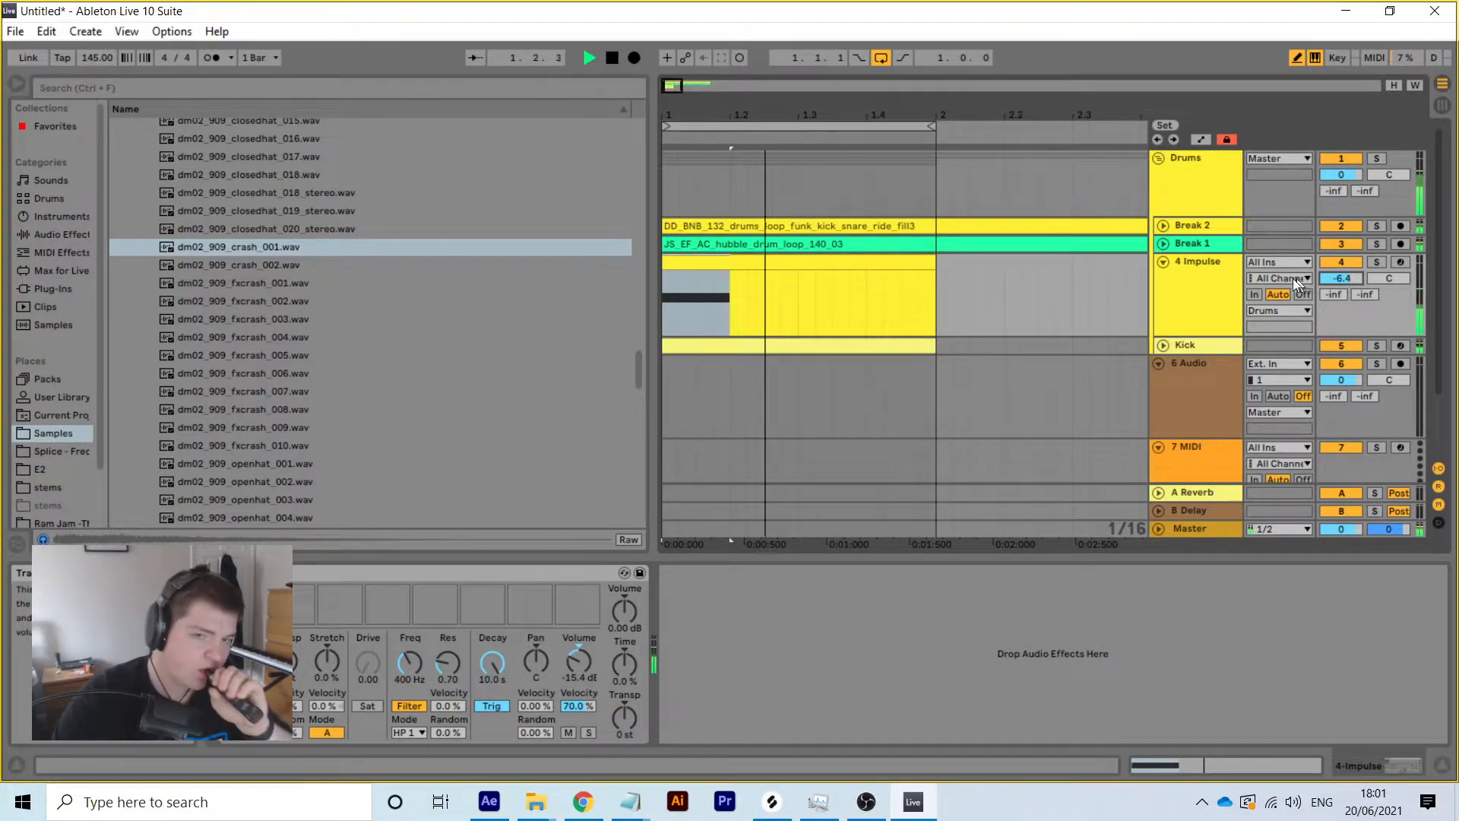
Rename the Impulse track to 'Crash' and stop playback
right_click(1184, 283)
left_click(1229, 360)
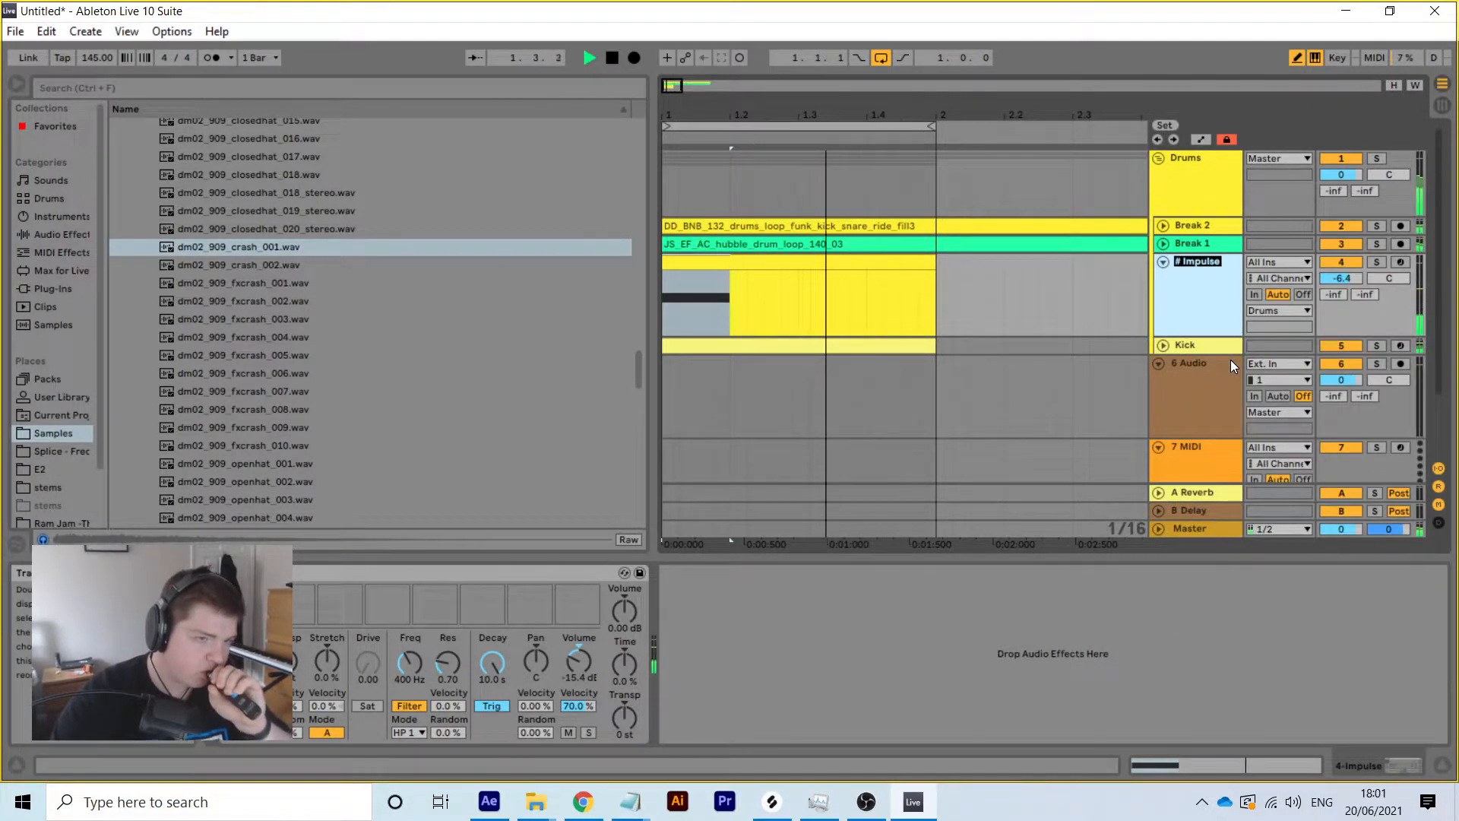
type("Crash")
key("Return")
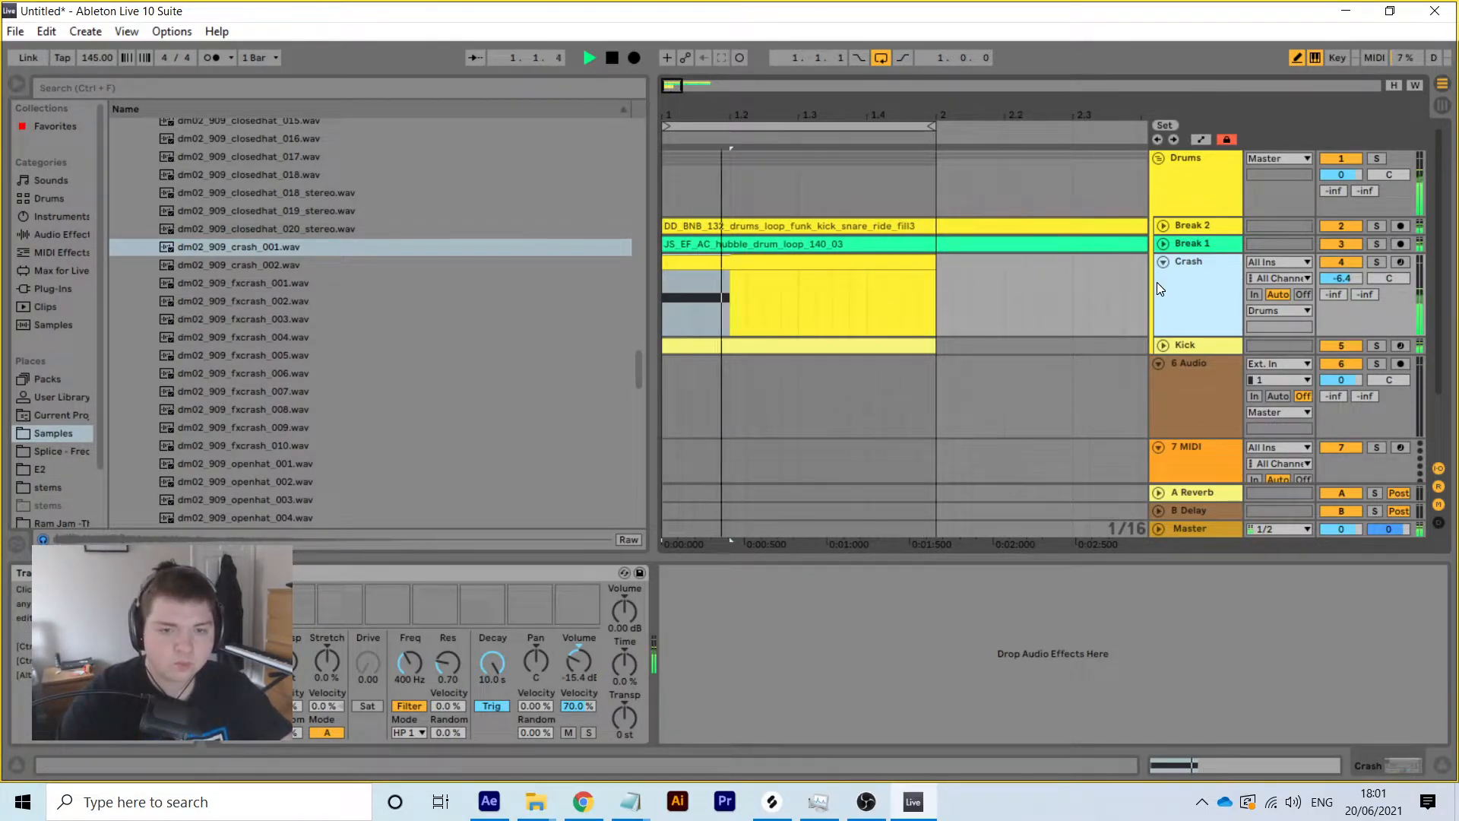
left_click(1162, 262)
left_click(1161, 261)
key("space")
Replace the Reverb on return A with the RC 24 reverb plug-in
left_click(1201, 492)
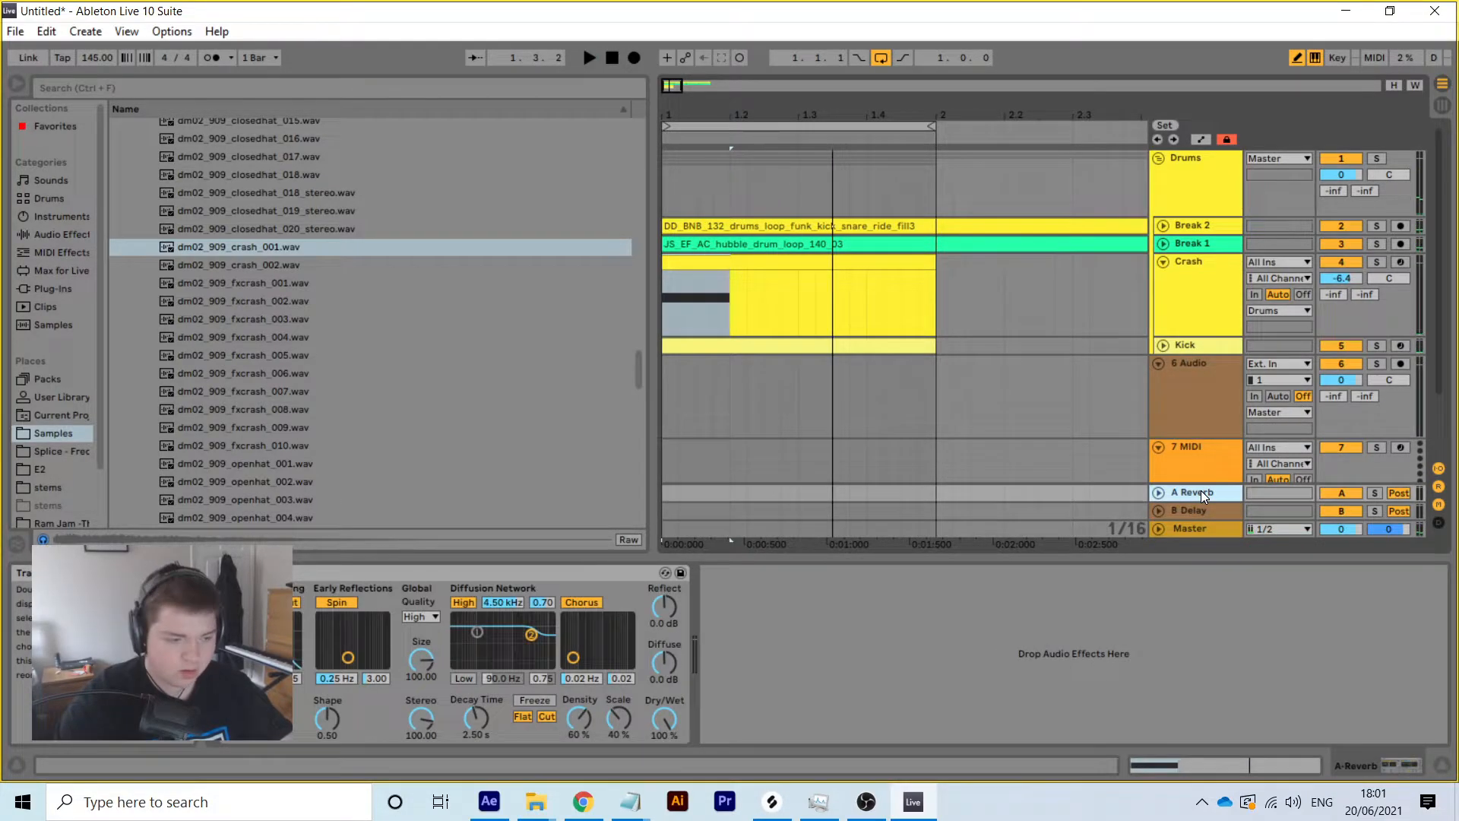
left_click(430, 573)
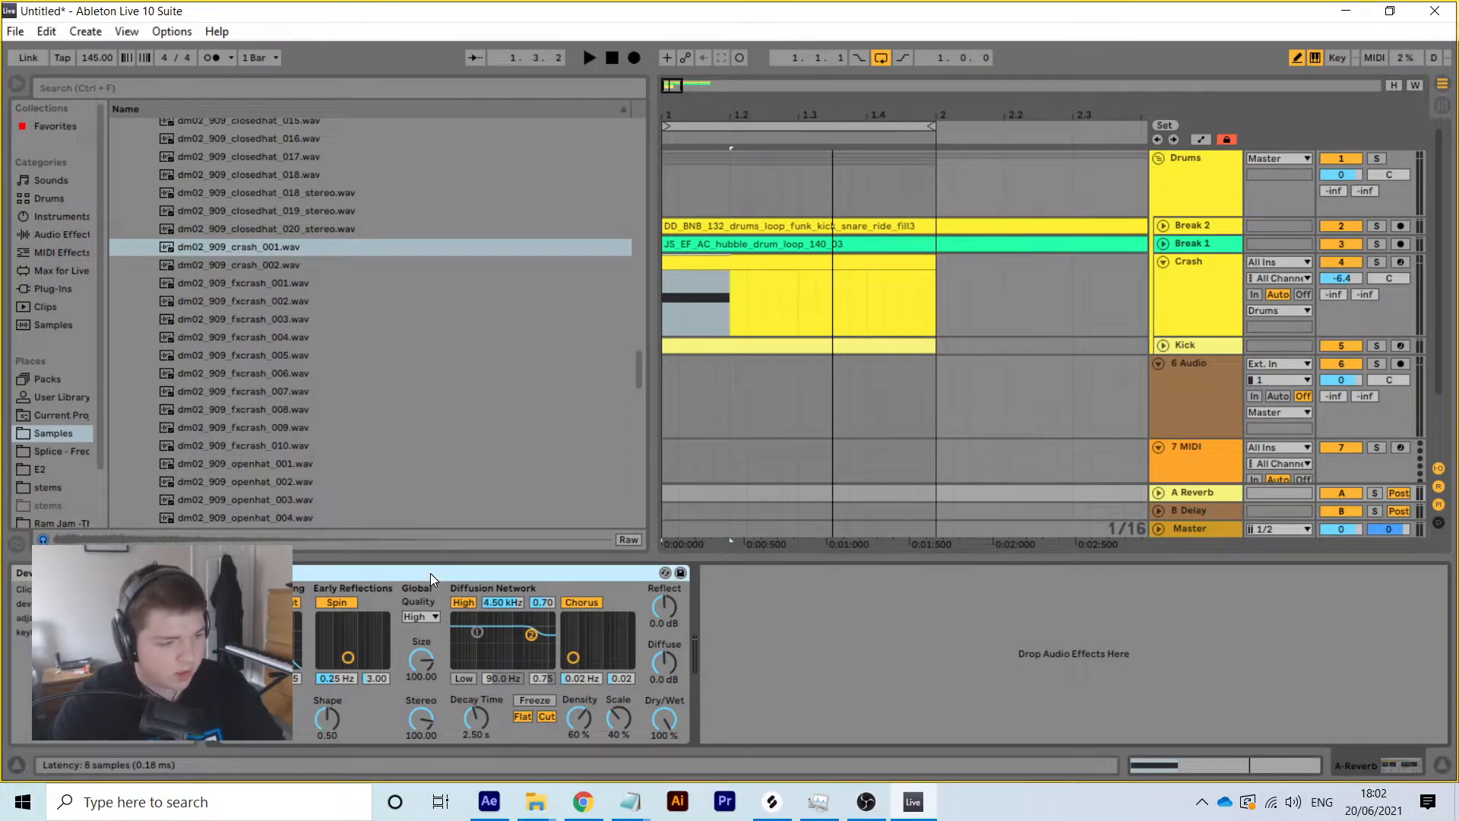
key("Delete")
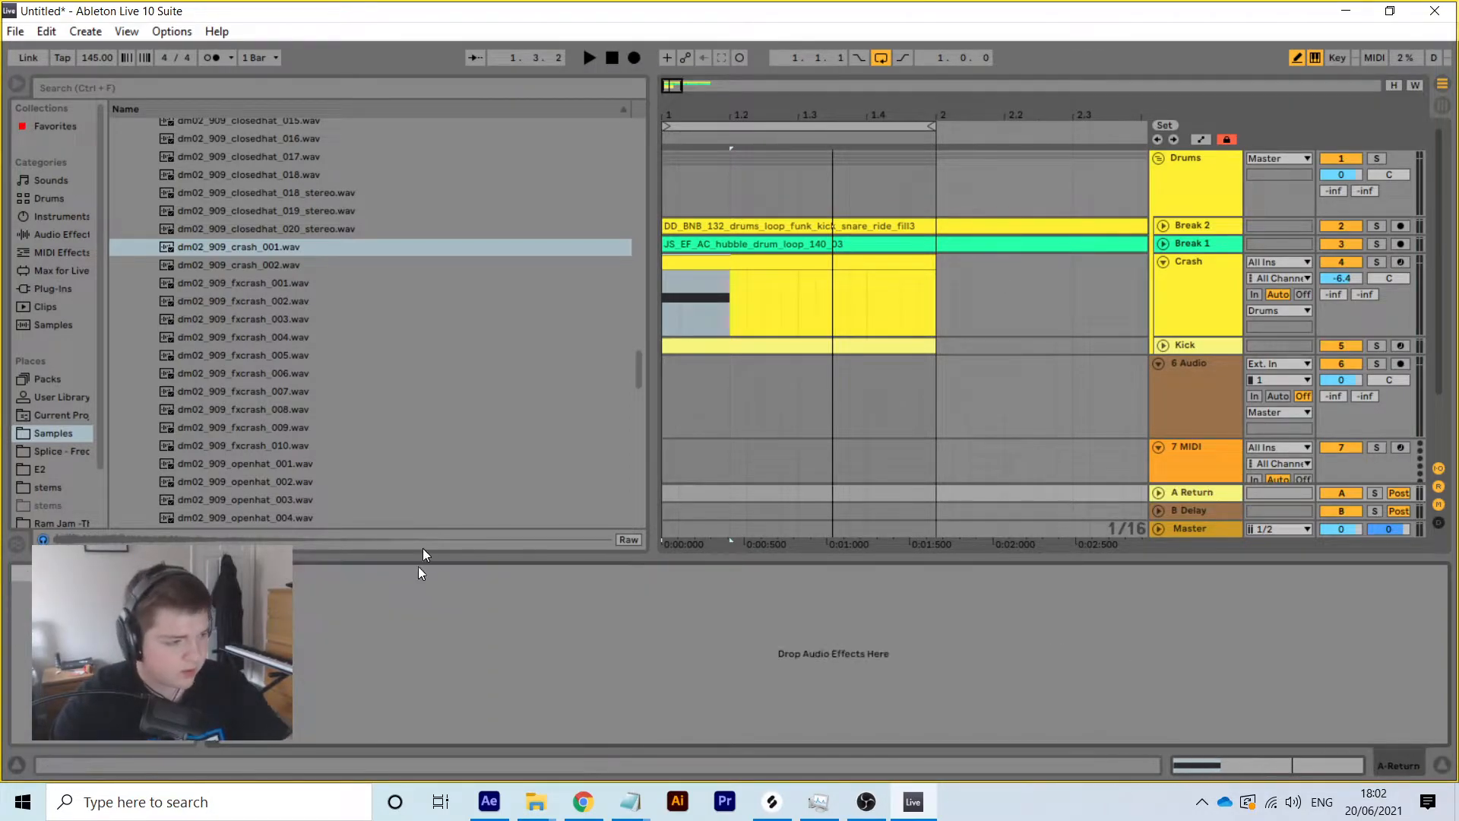
left_click(38, 289)
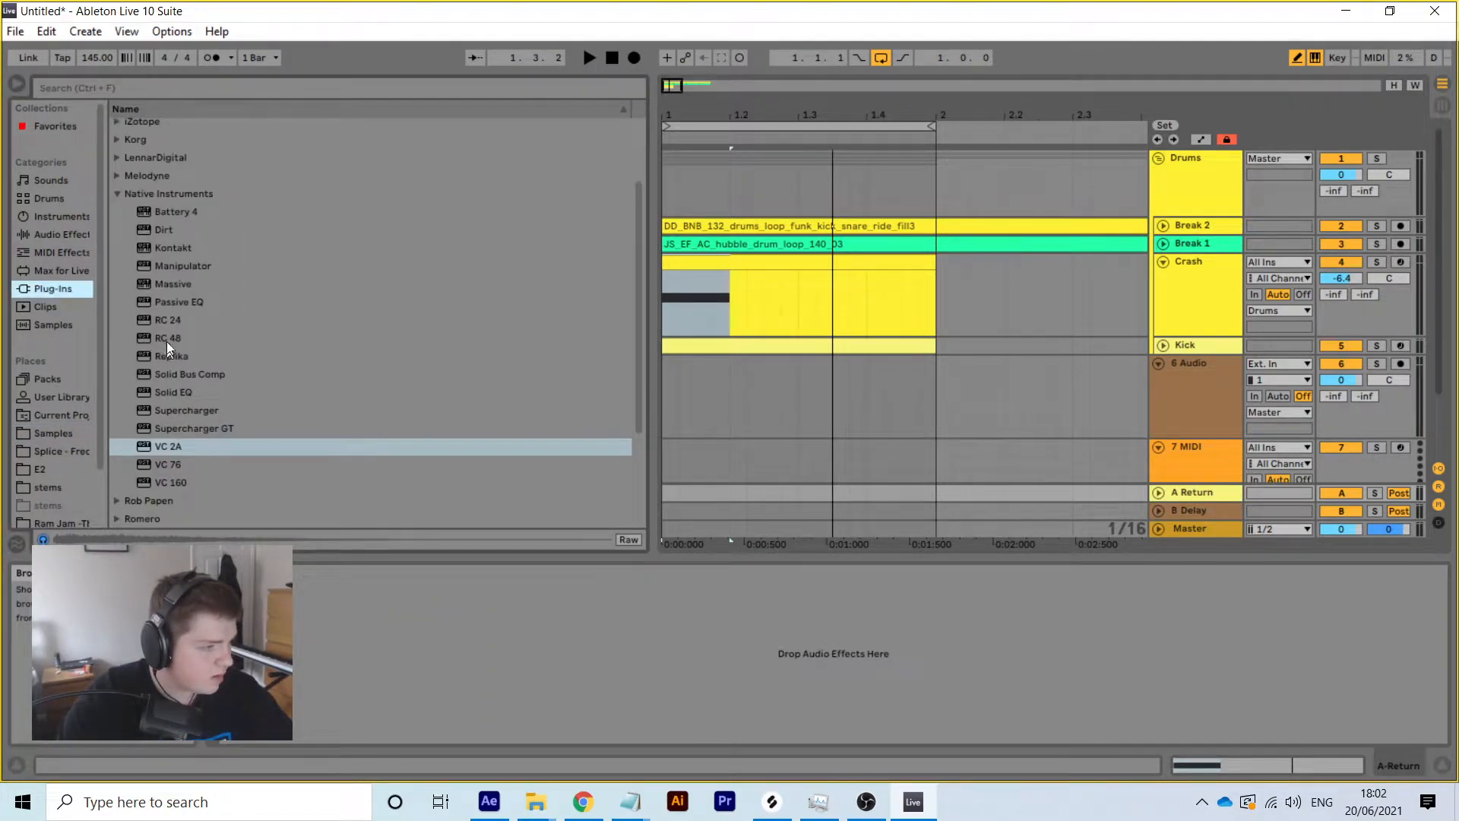
double_click(166, 328)
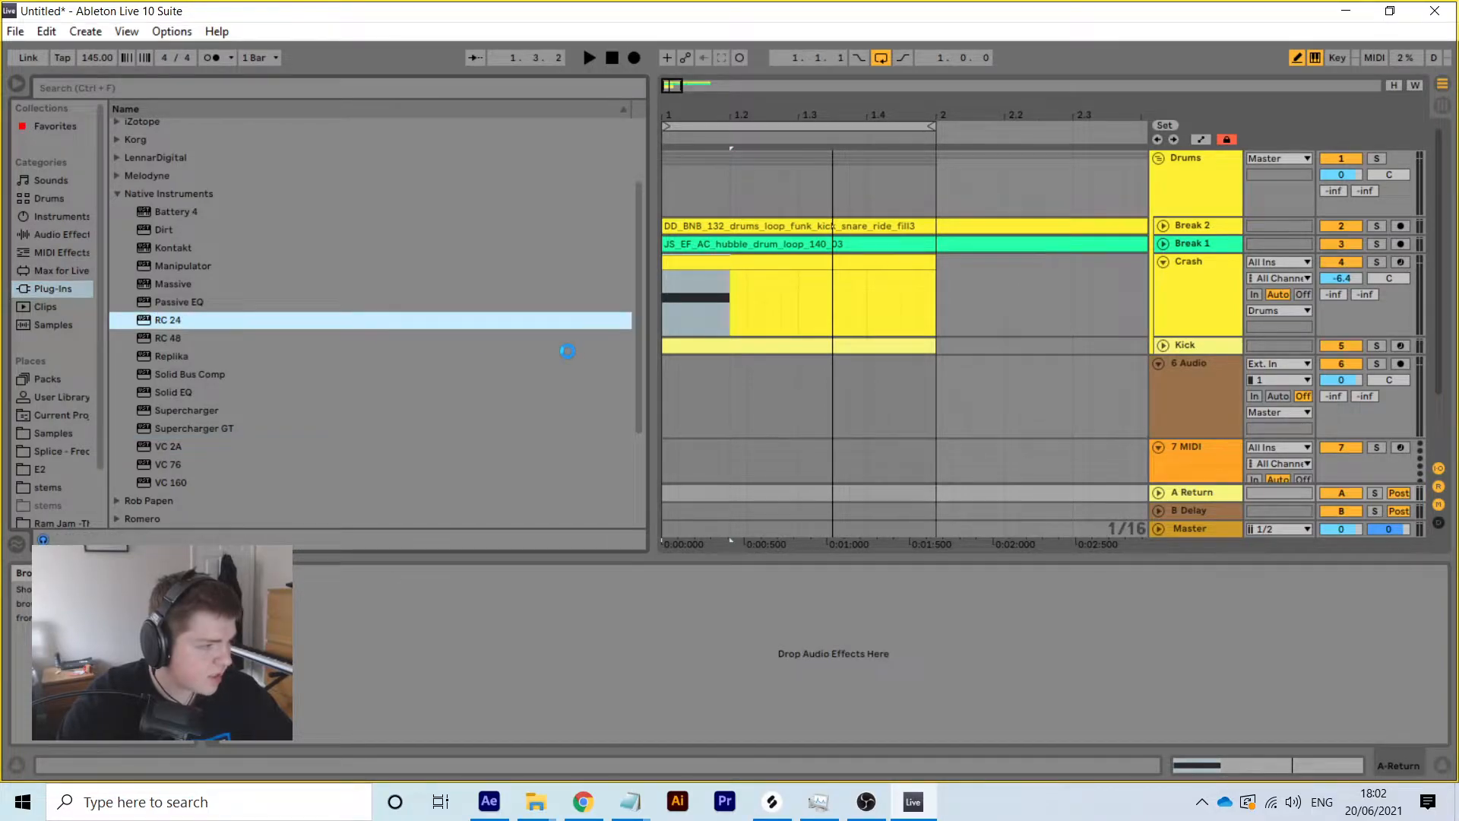
left_click_drag(331, 267, 847, 131)
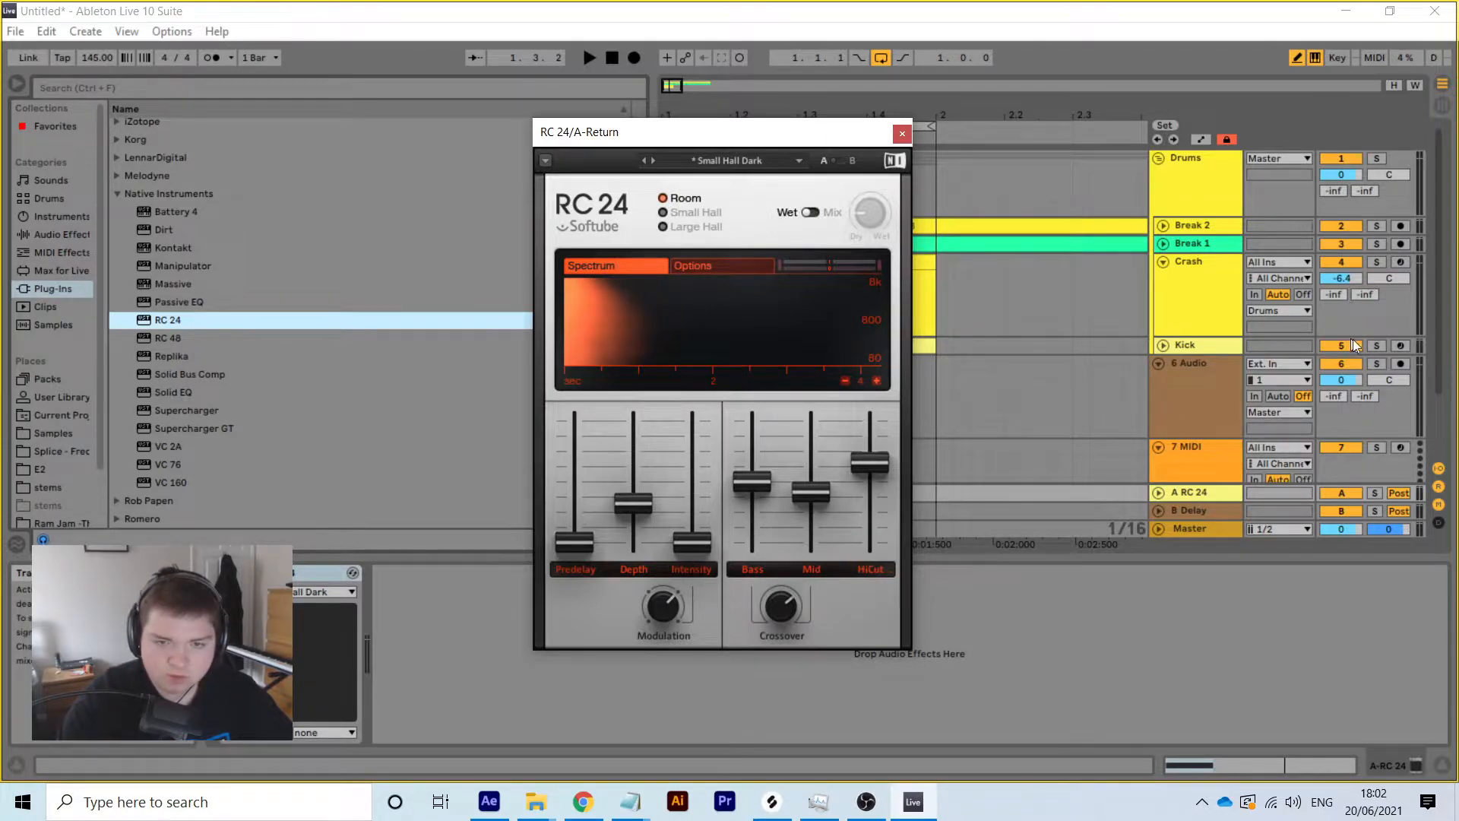
Send the Kick track to the RC 24 return at -33.8 dB during playback
left_click(1346, 265)
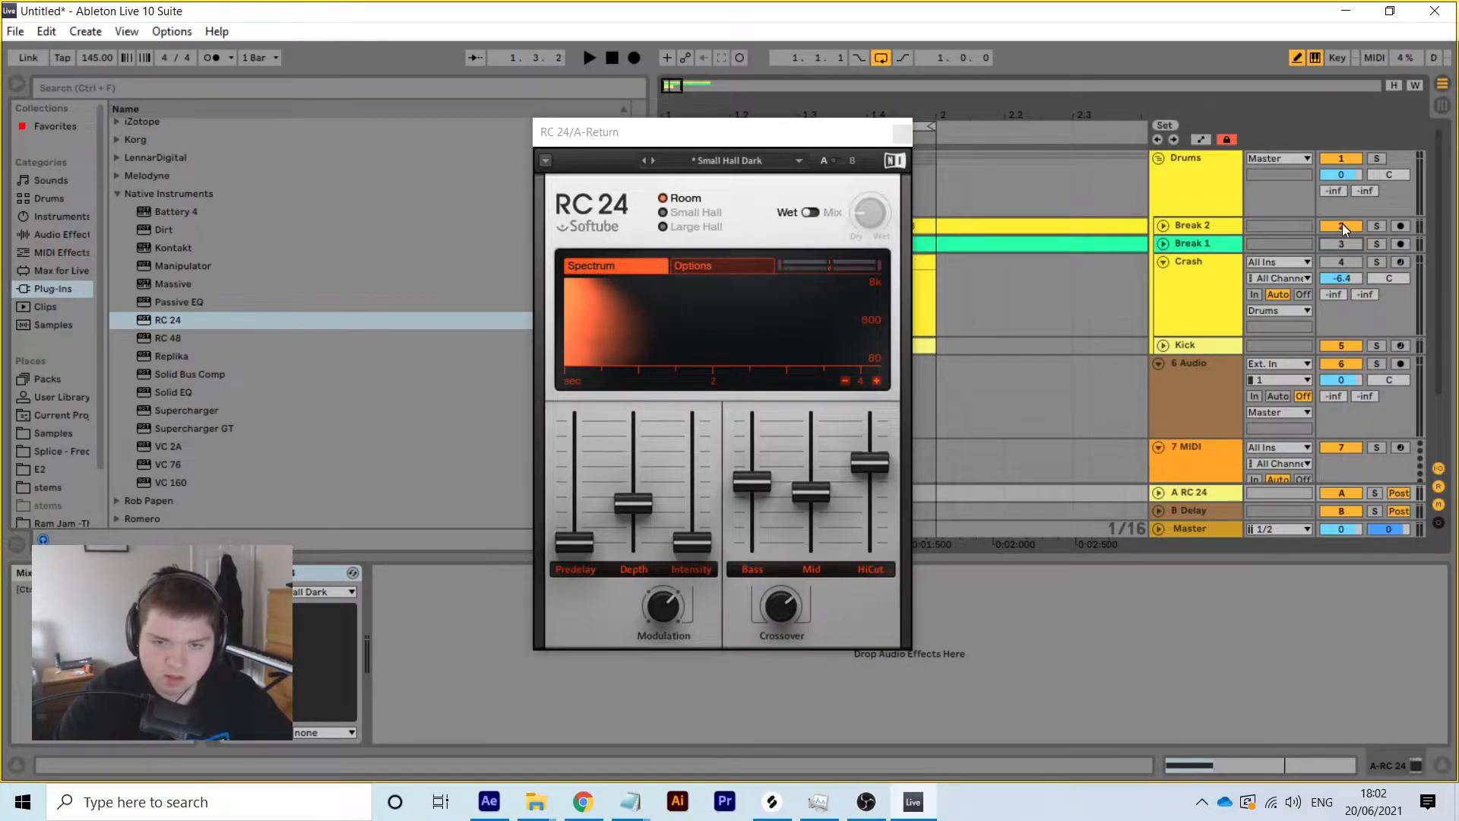
left_click_drag(792, 134, 183, 115)
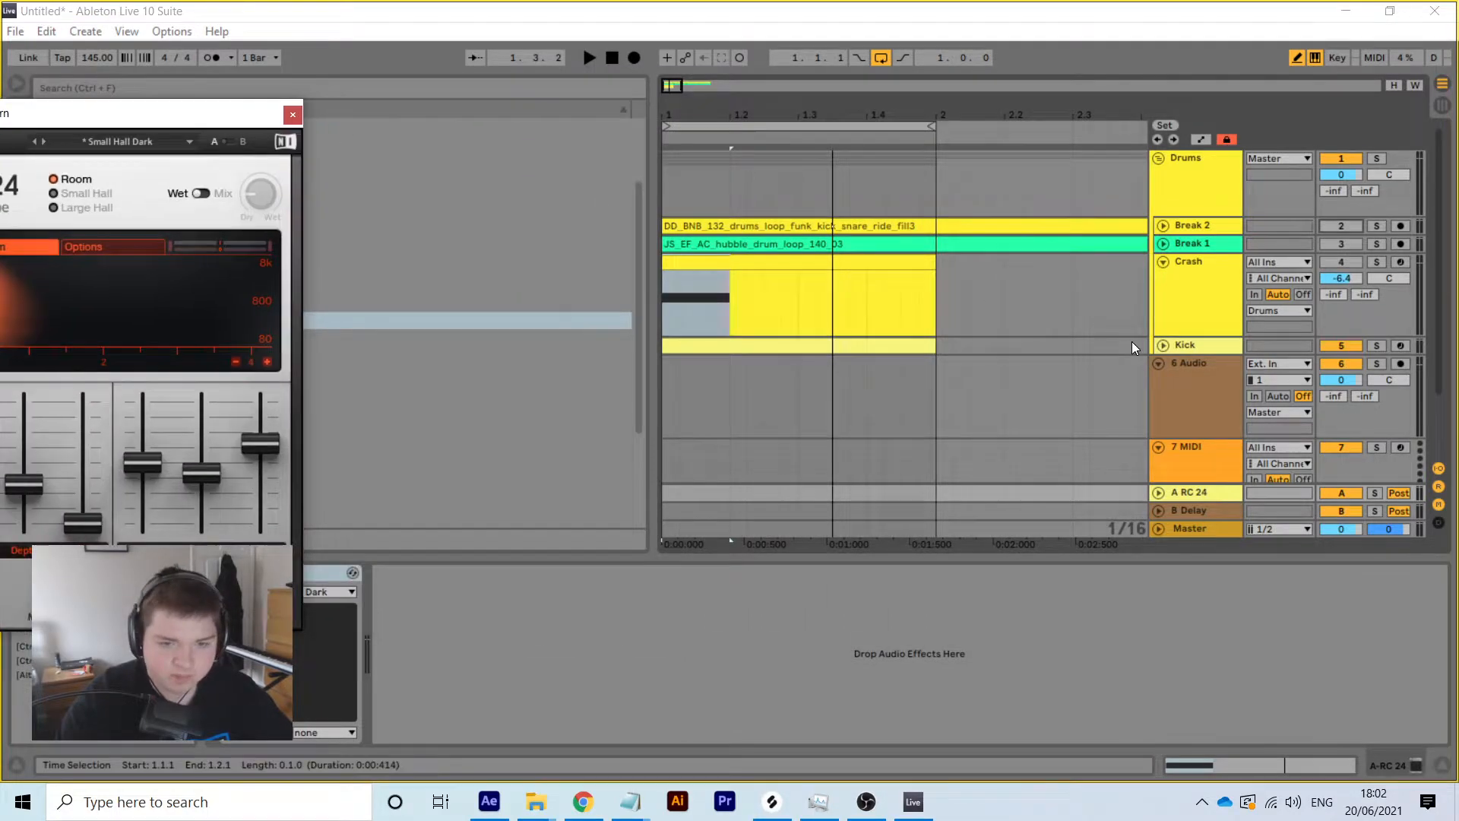
left_click(1163, 346)
key("space")
left_click_drag(1332, 378, 1332, 328)
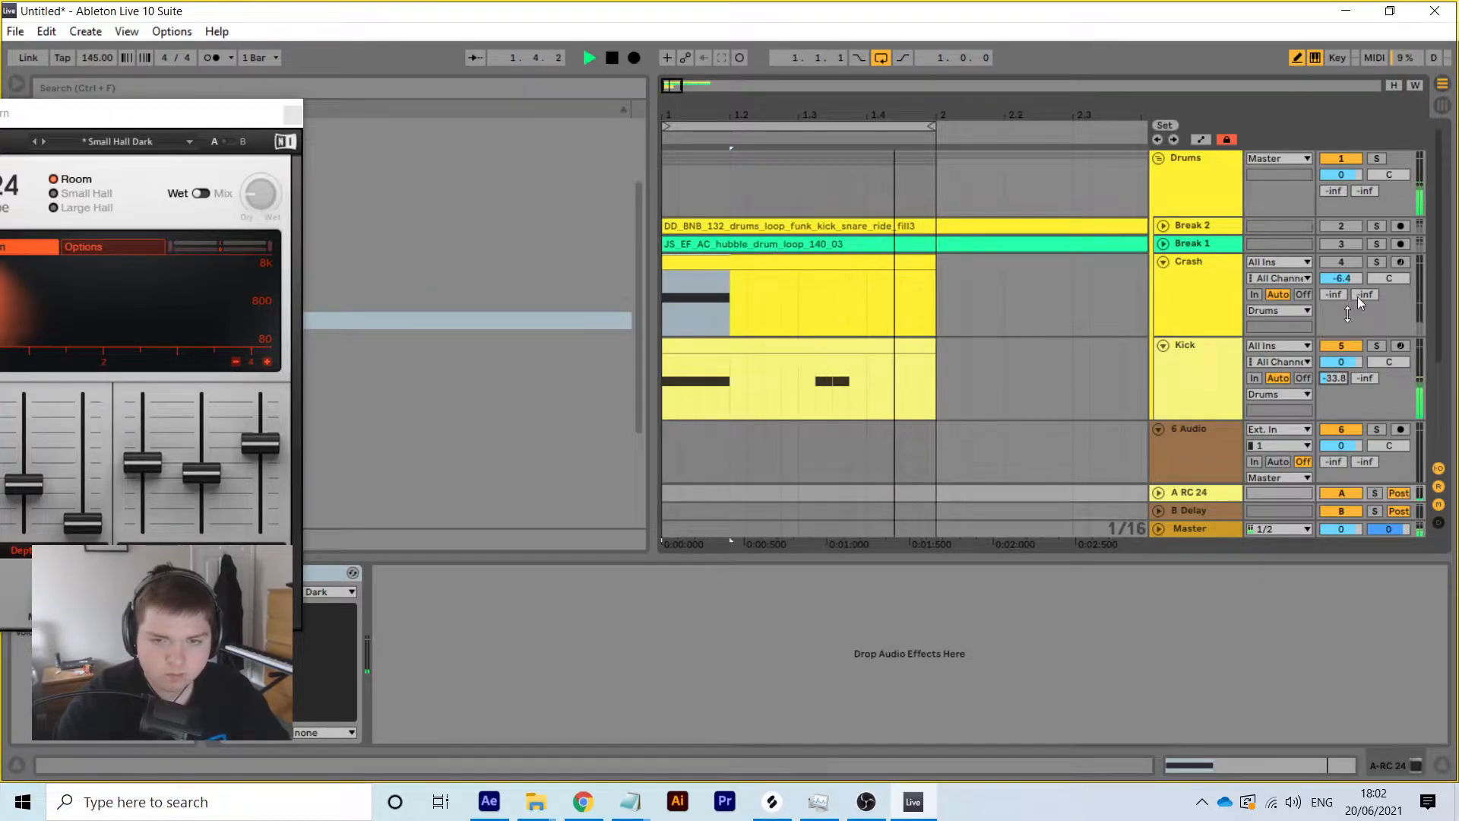
Move Break 1 below the Crash track and turn its volume down slightly
left_click(1183, 244)
left_click_drag(1192, 285, 1196, 323)
left_click(1163, 328)
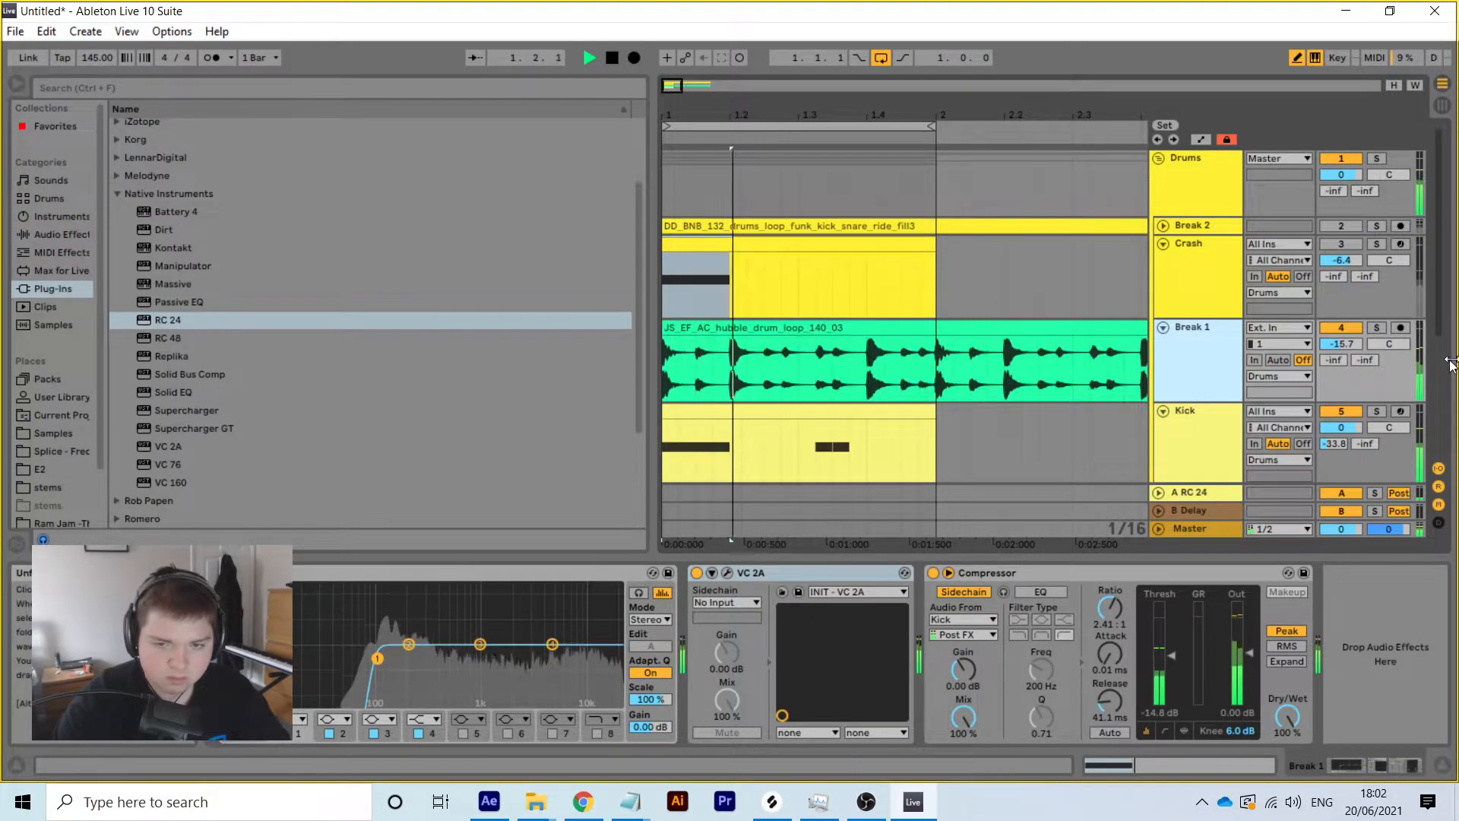
left_click_drag(1348, 344, 1349, 341)
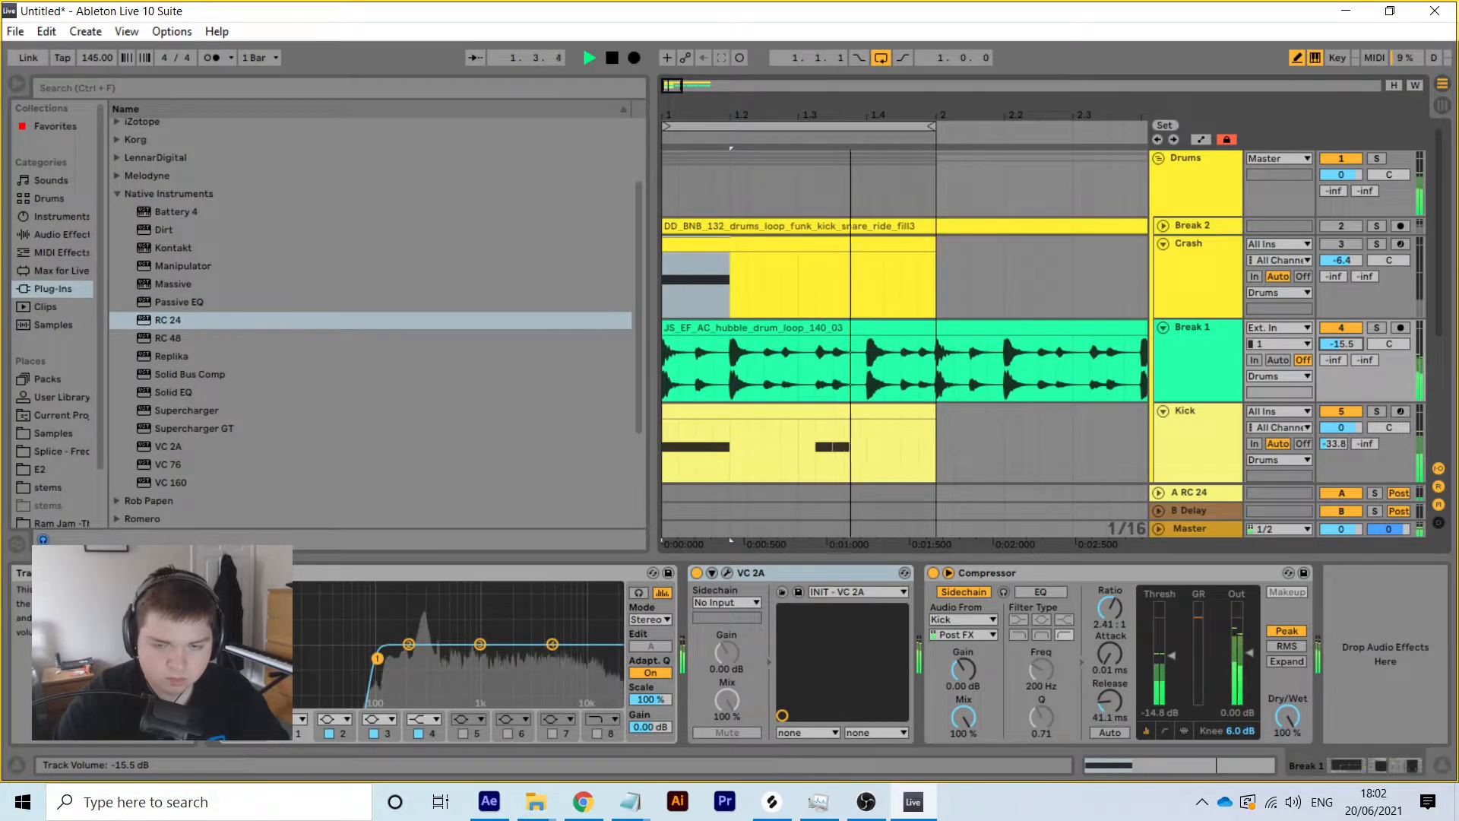
mouse_move(1348, 340)
left_mouse_down()
mouse_move(1338, 361)
mouse_move(1339, 330)
mouse_move(1338, 356)
left_mouse_up()
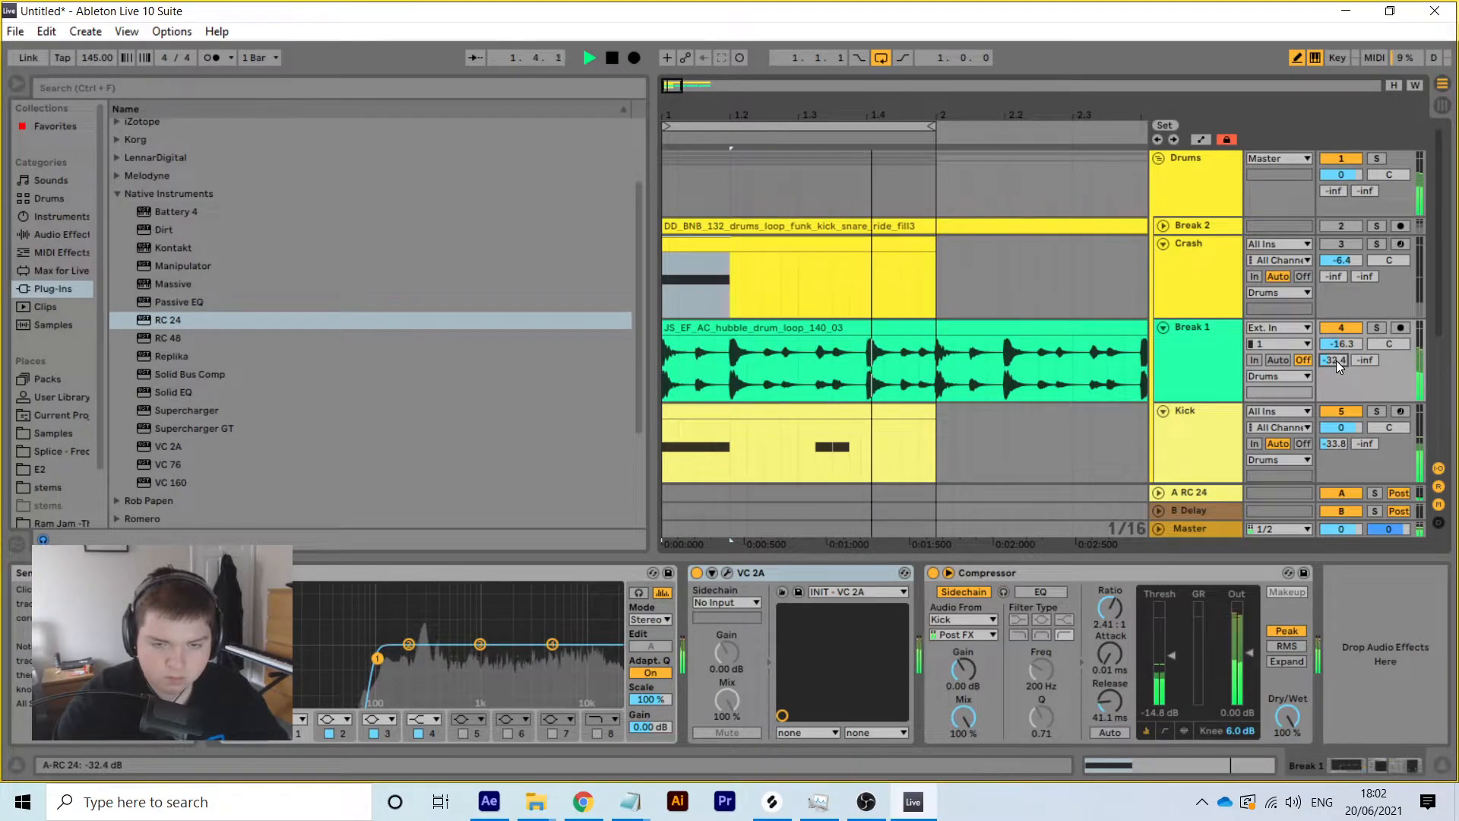
Move Break 2 below the Crash track and turn its volume down
left_click(1202, 229)
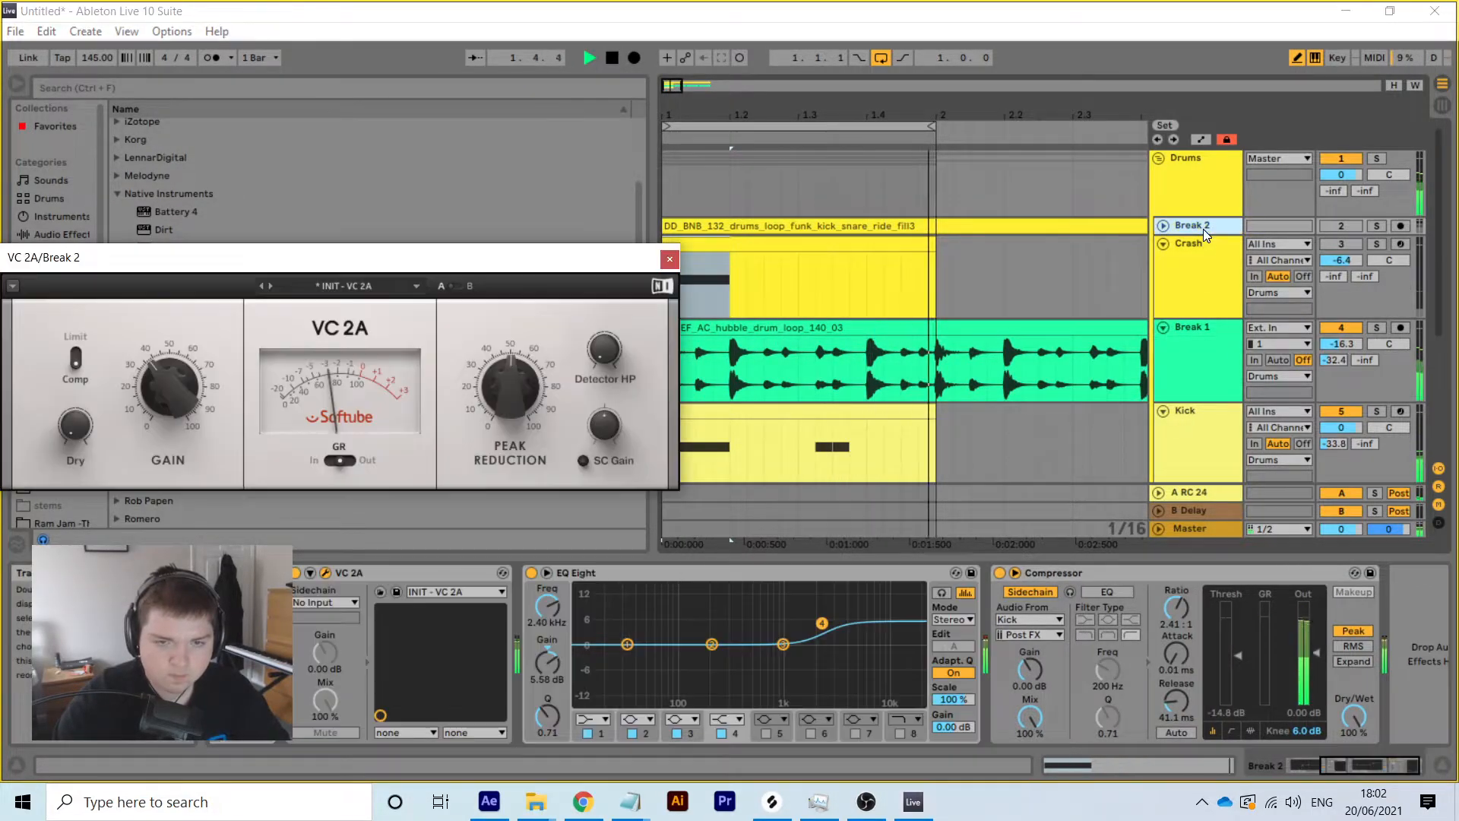
left_click_drag(1203, 229, 1224, 312)
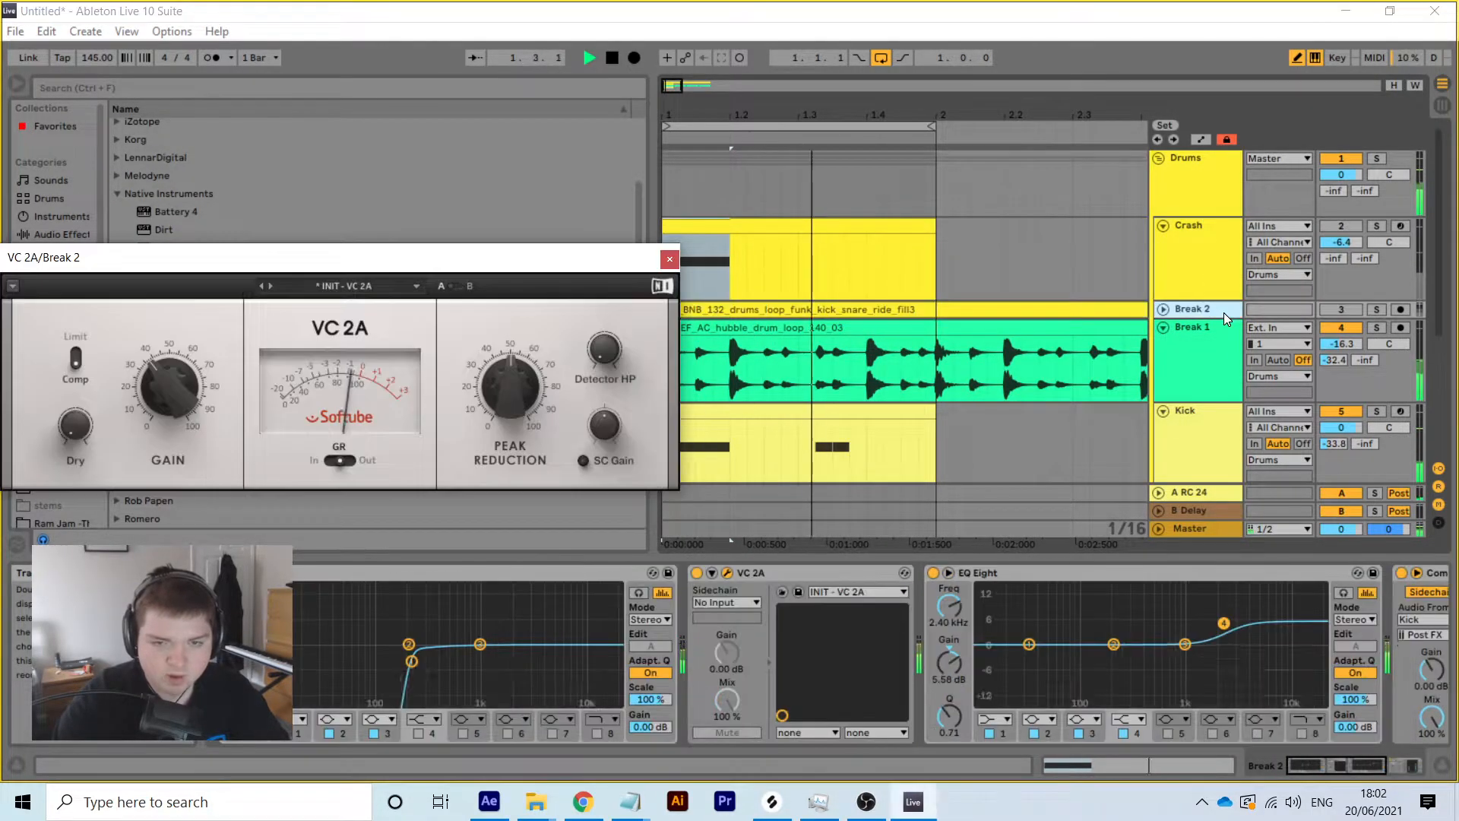
left_click(1348, 309)
left_click(1162, 328)
left_click(1164, 309)
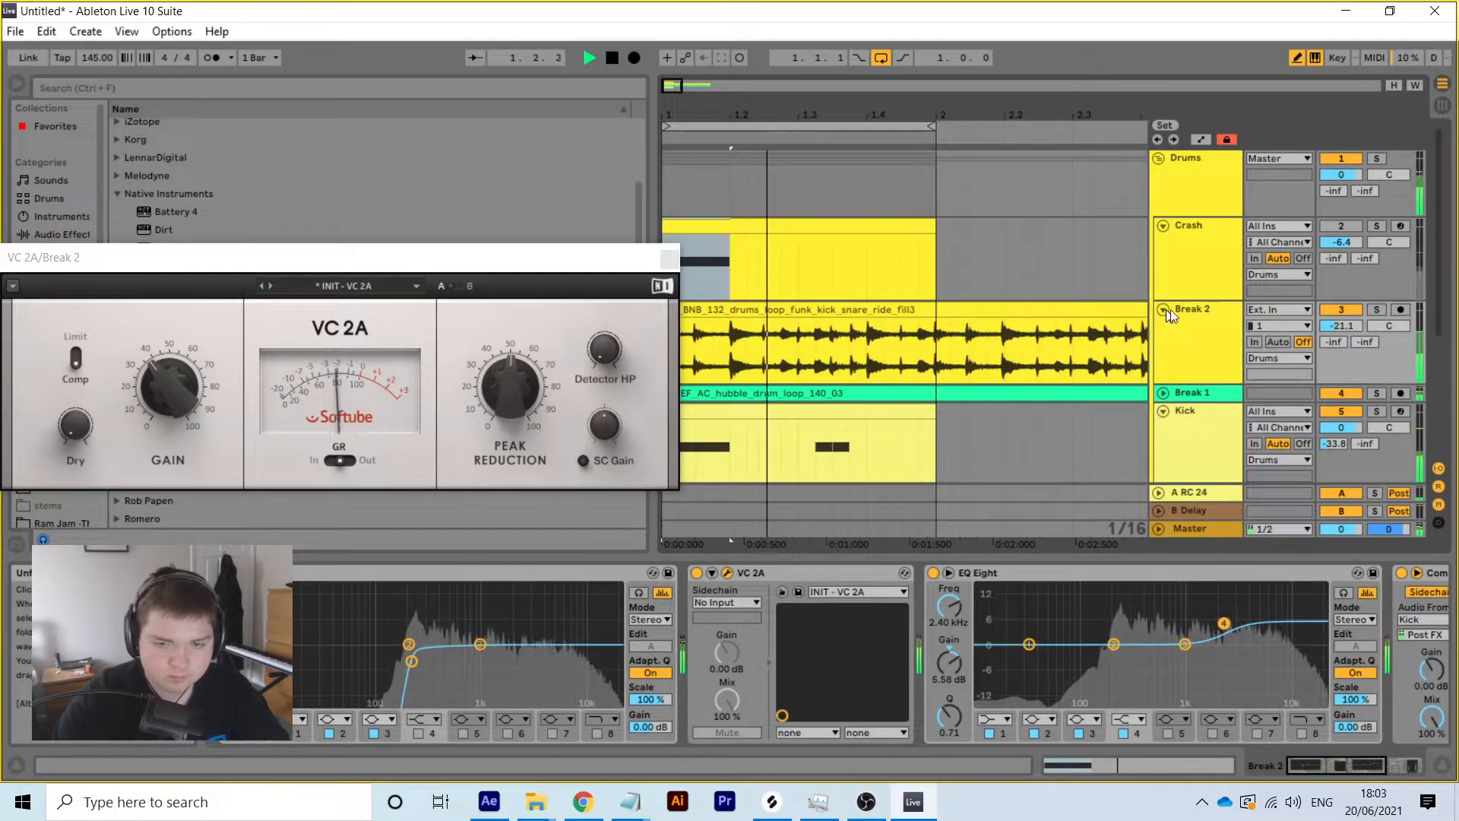
left_click_drag(1341, 326, 1333, 289)
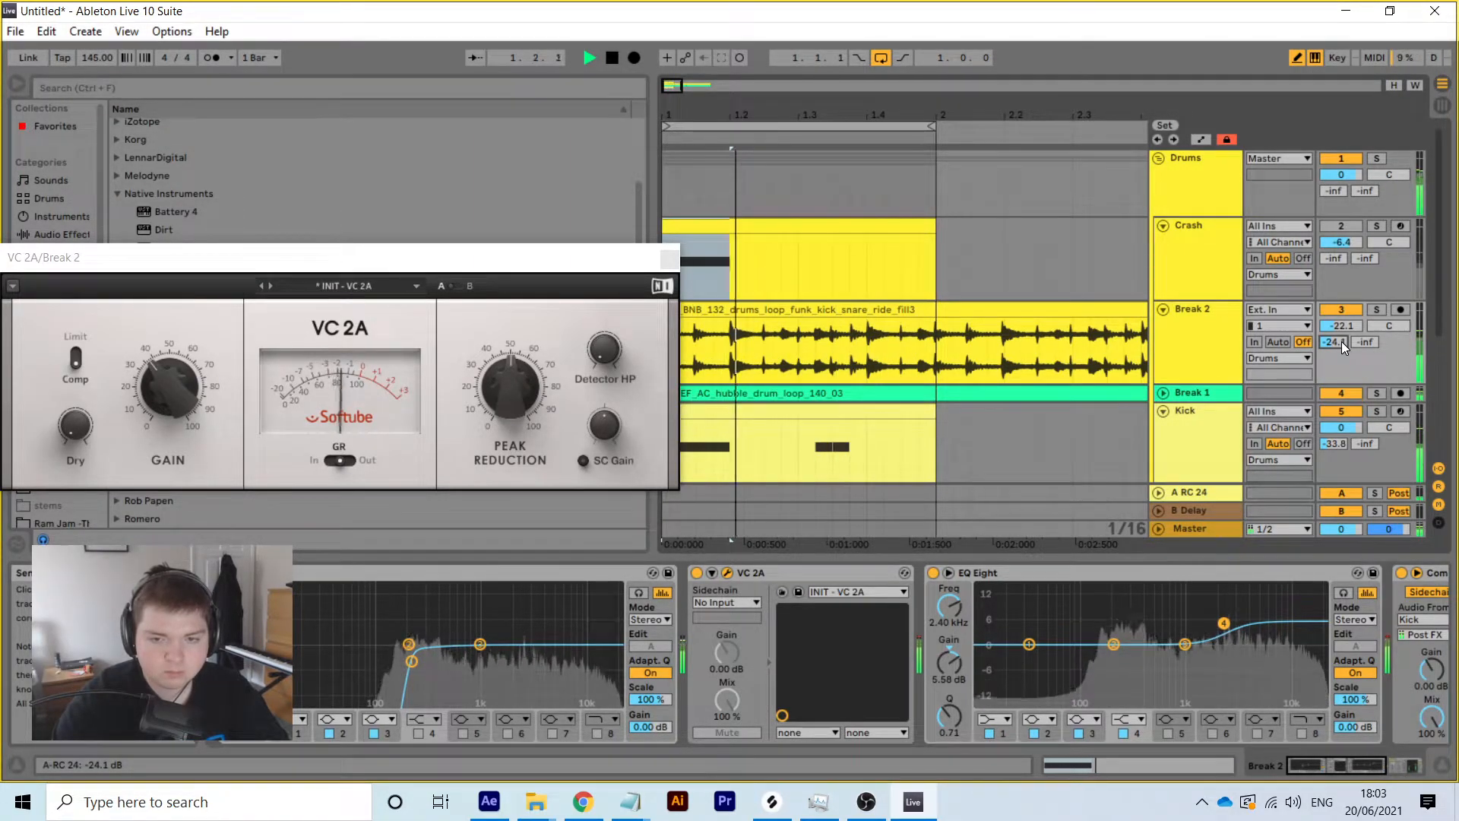
Lower the Crash track's volume and fold the Break 2, Kick and Crash tracks
left_click(1162, 310)
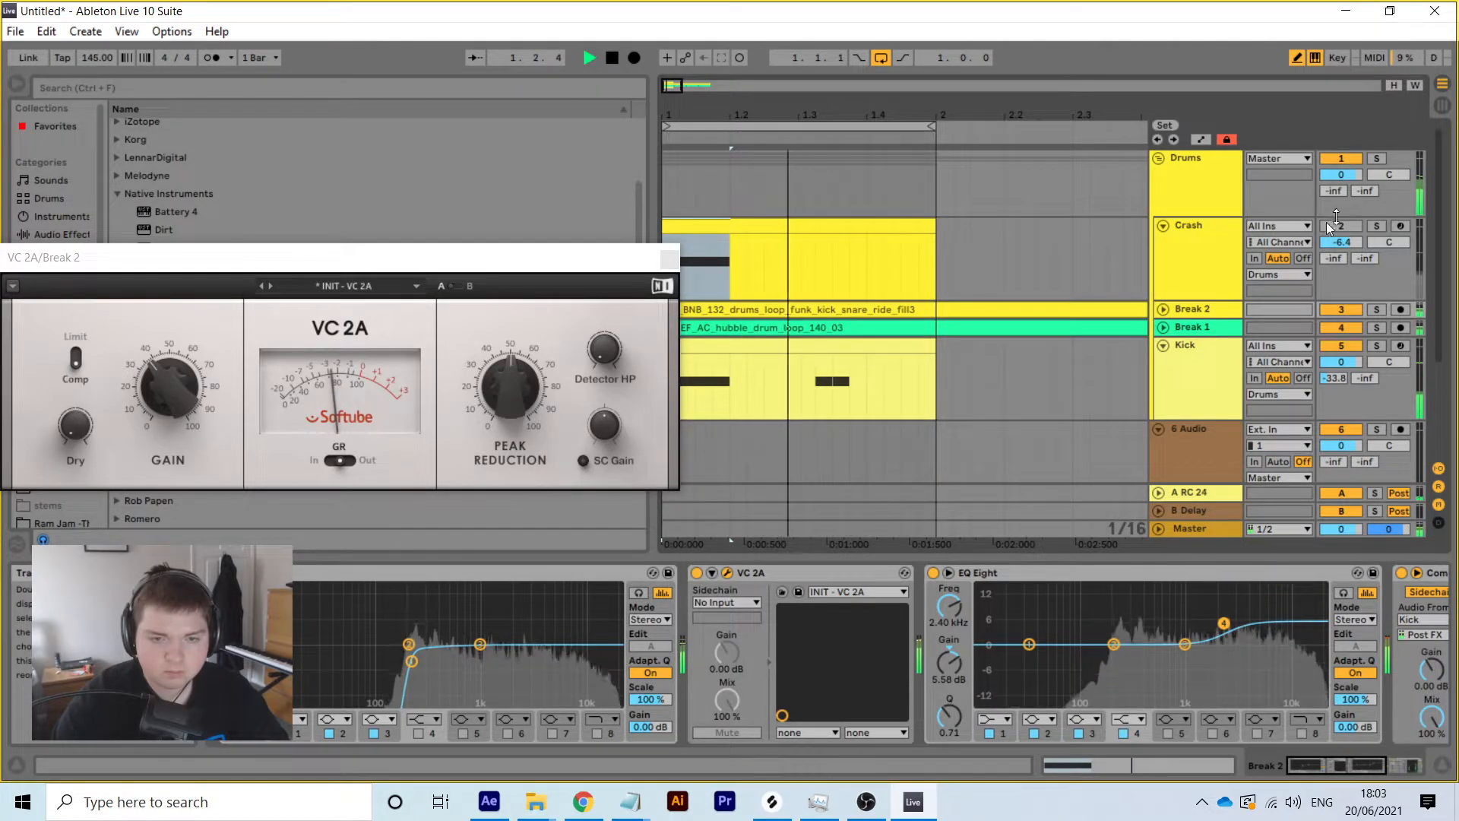
left_click(1195, 257)
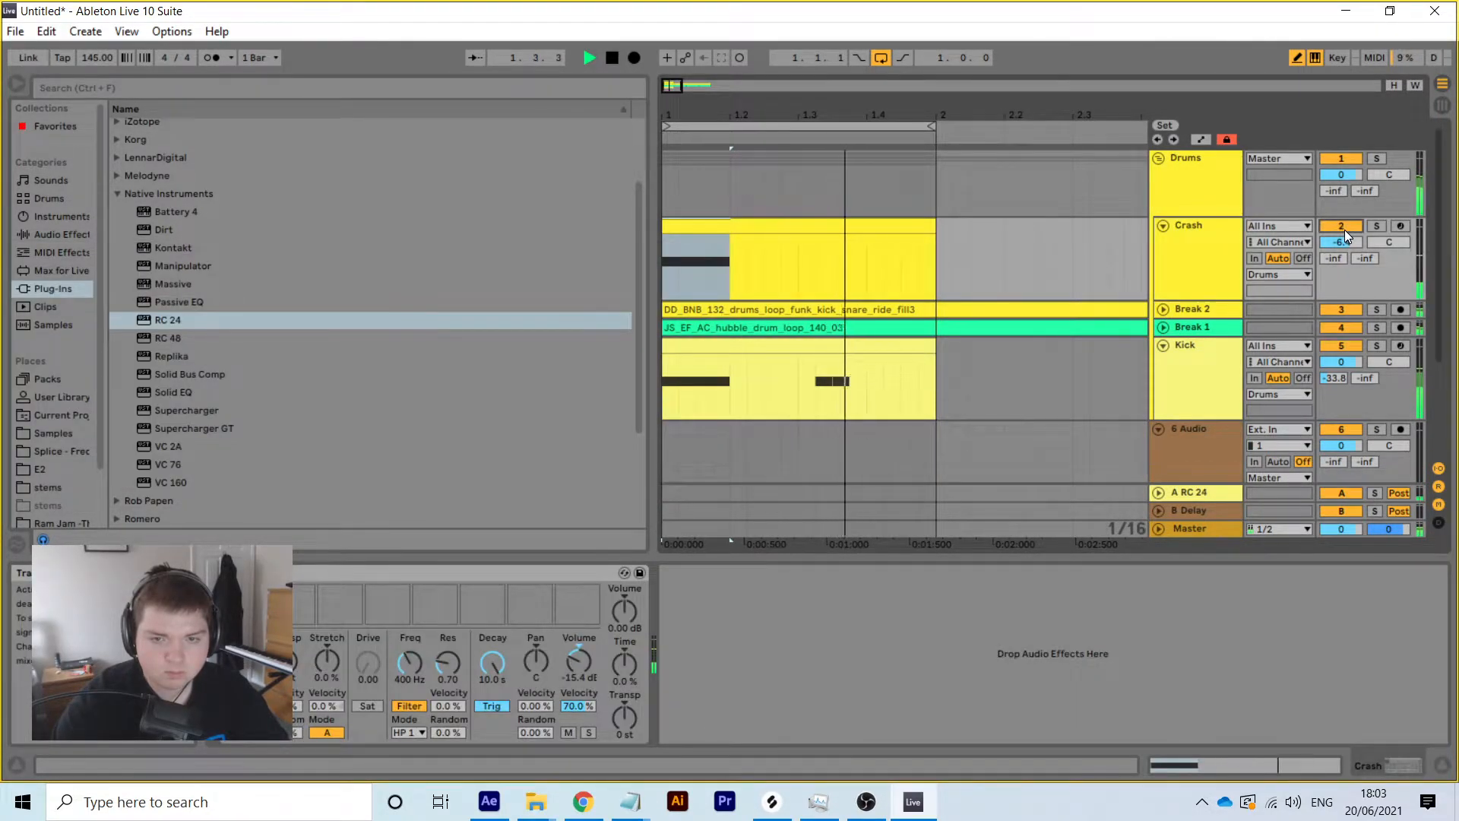
left_click(1164, 345)
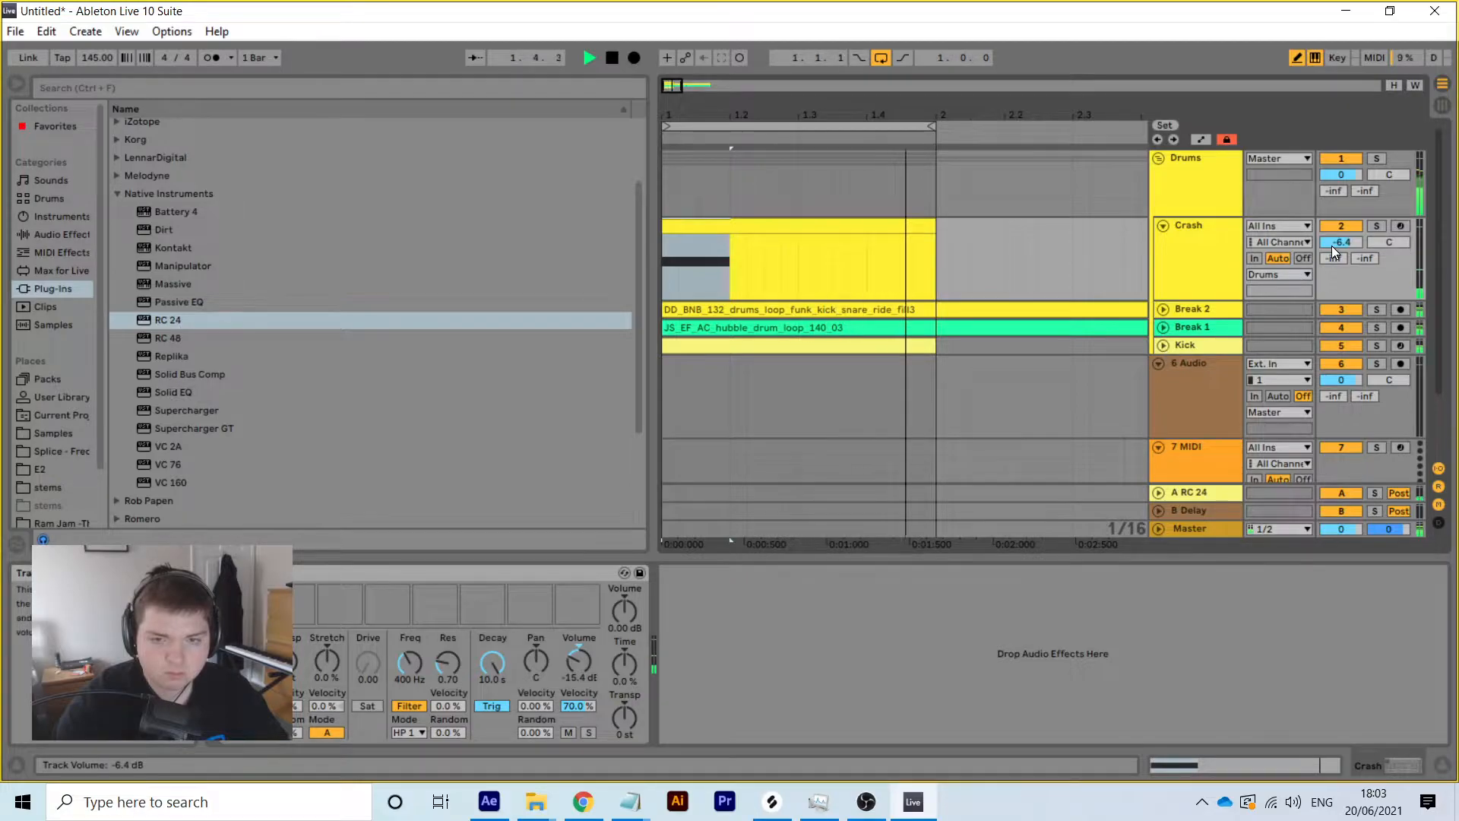
left_click_drag(1344, 242, 1334, 196)
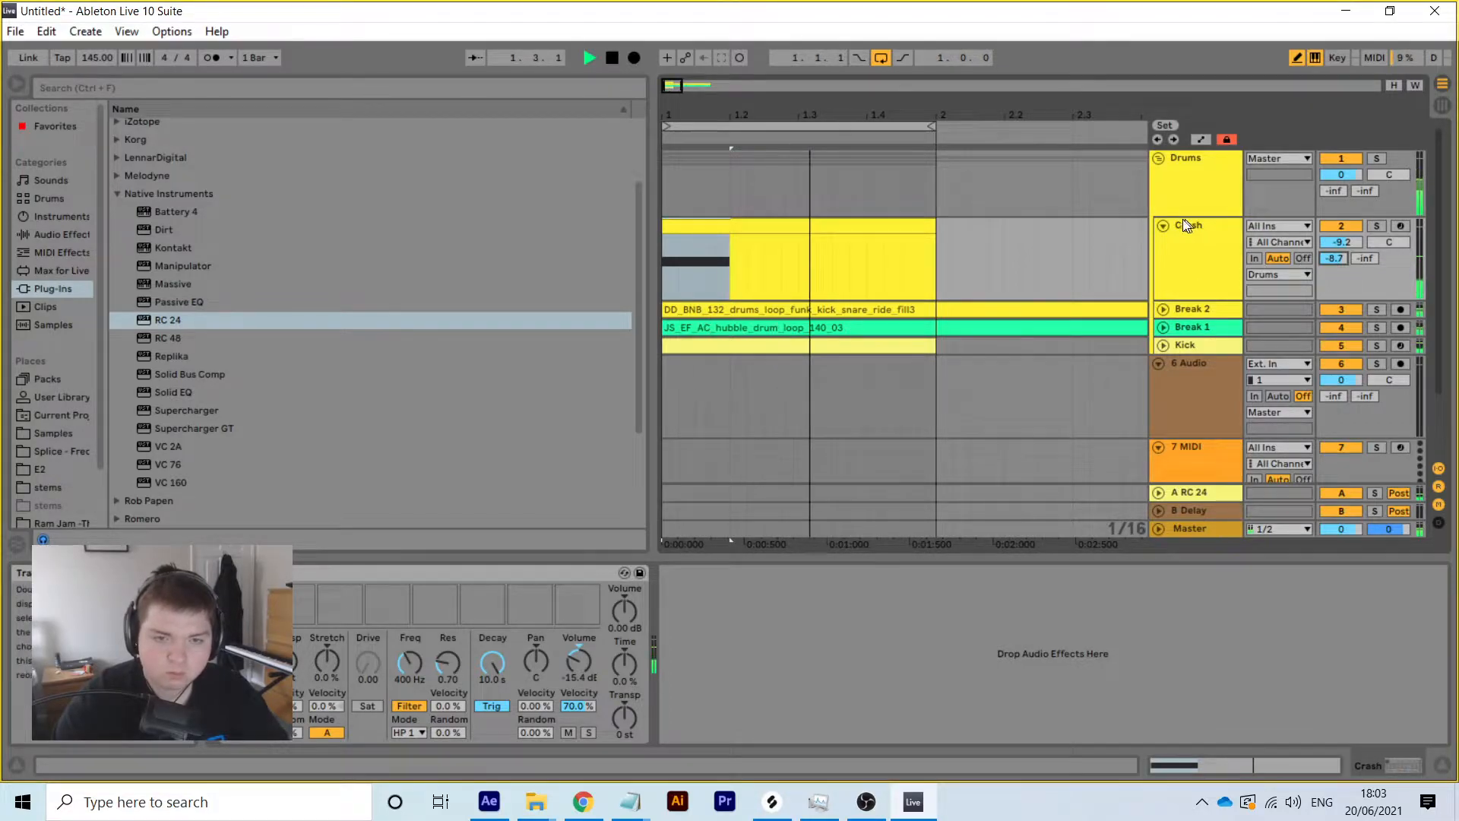
left_click(1162, 227)
Select the Break 1 track, then the Kick track
left_click(1209, 262)
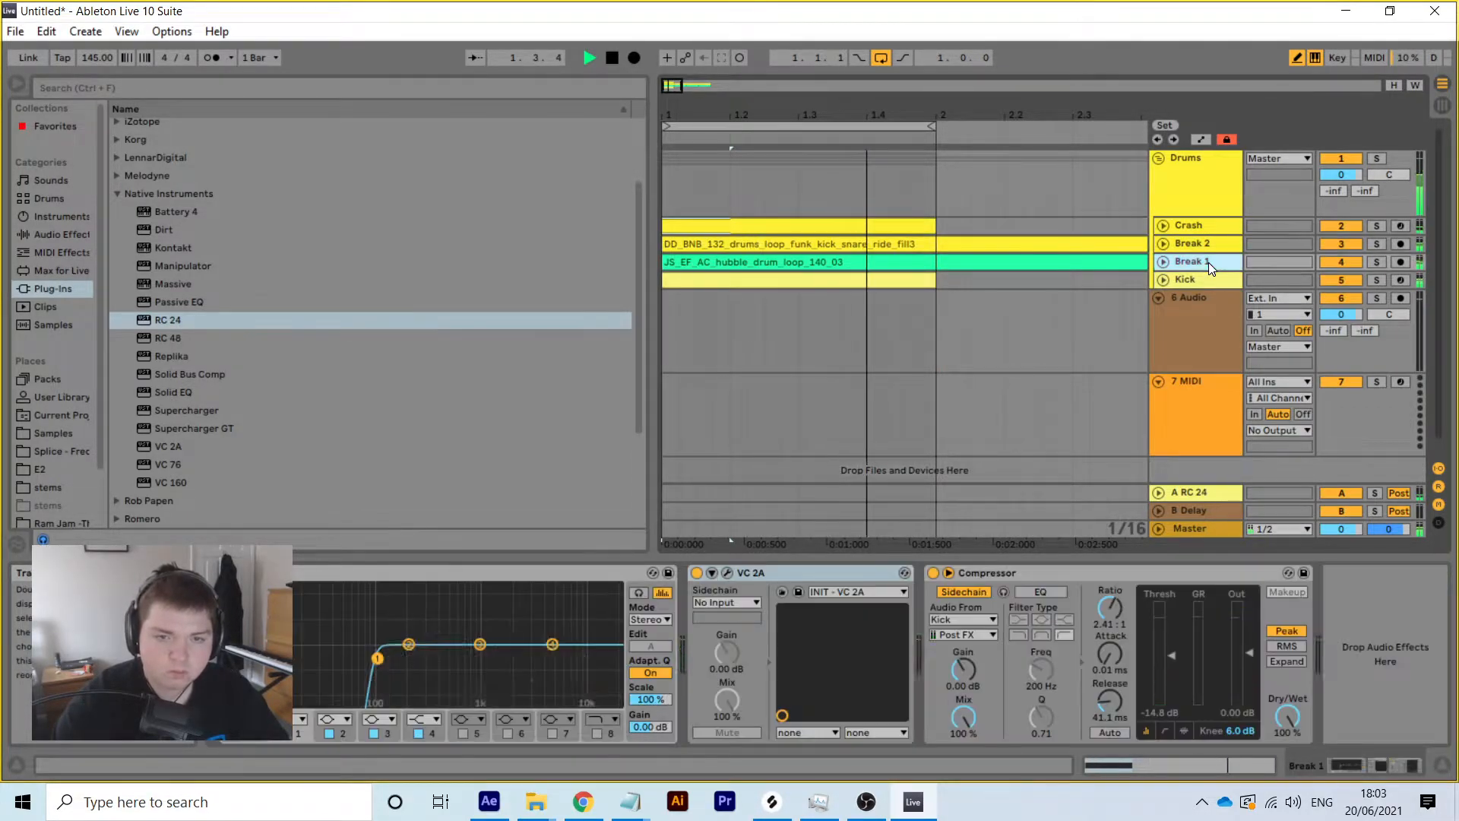
right_click(1209, 262)
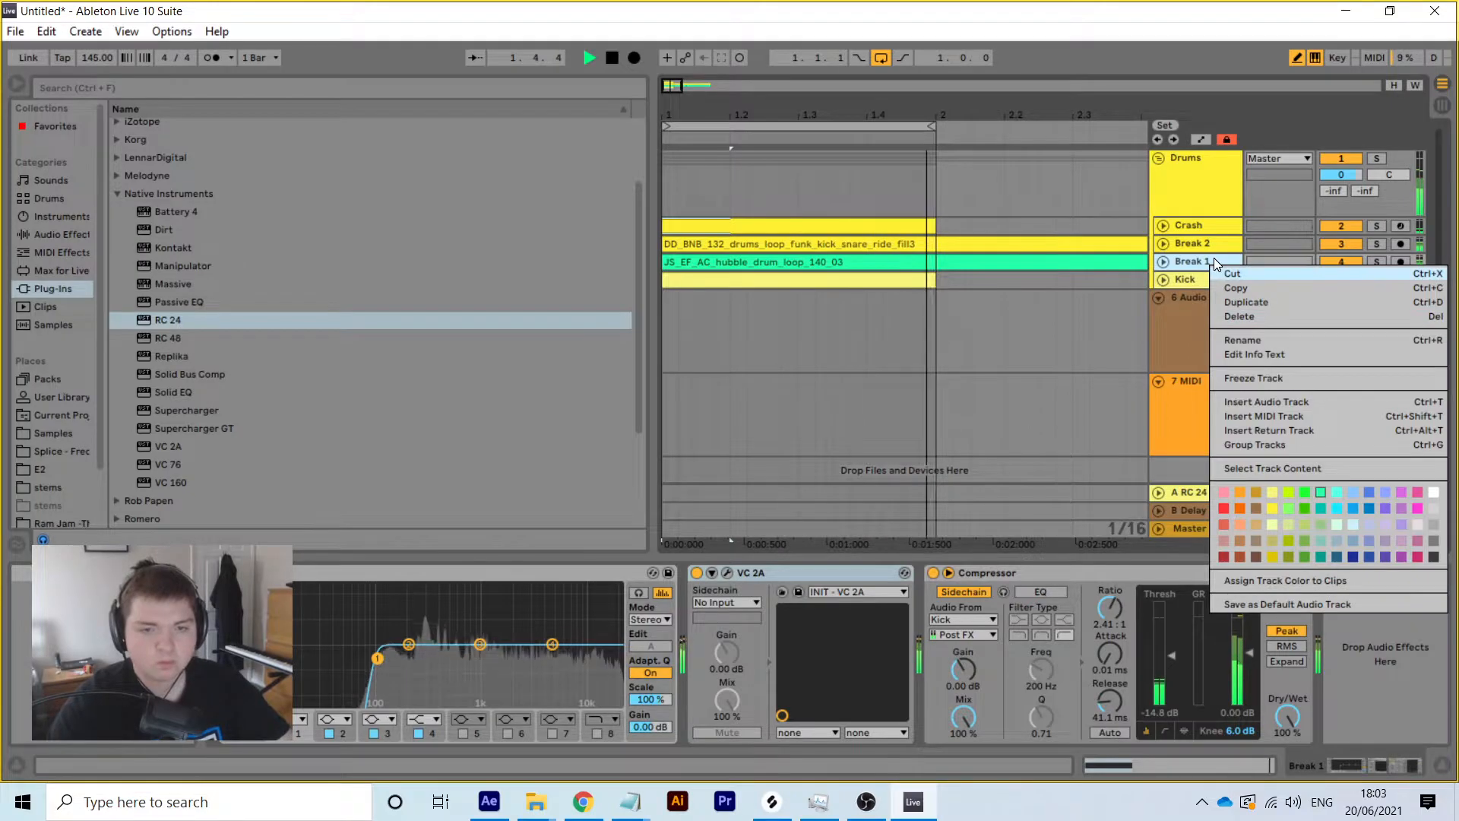
left_click(1185, 263)
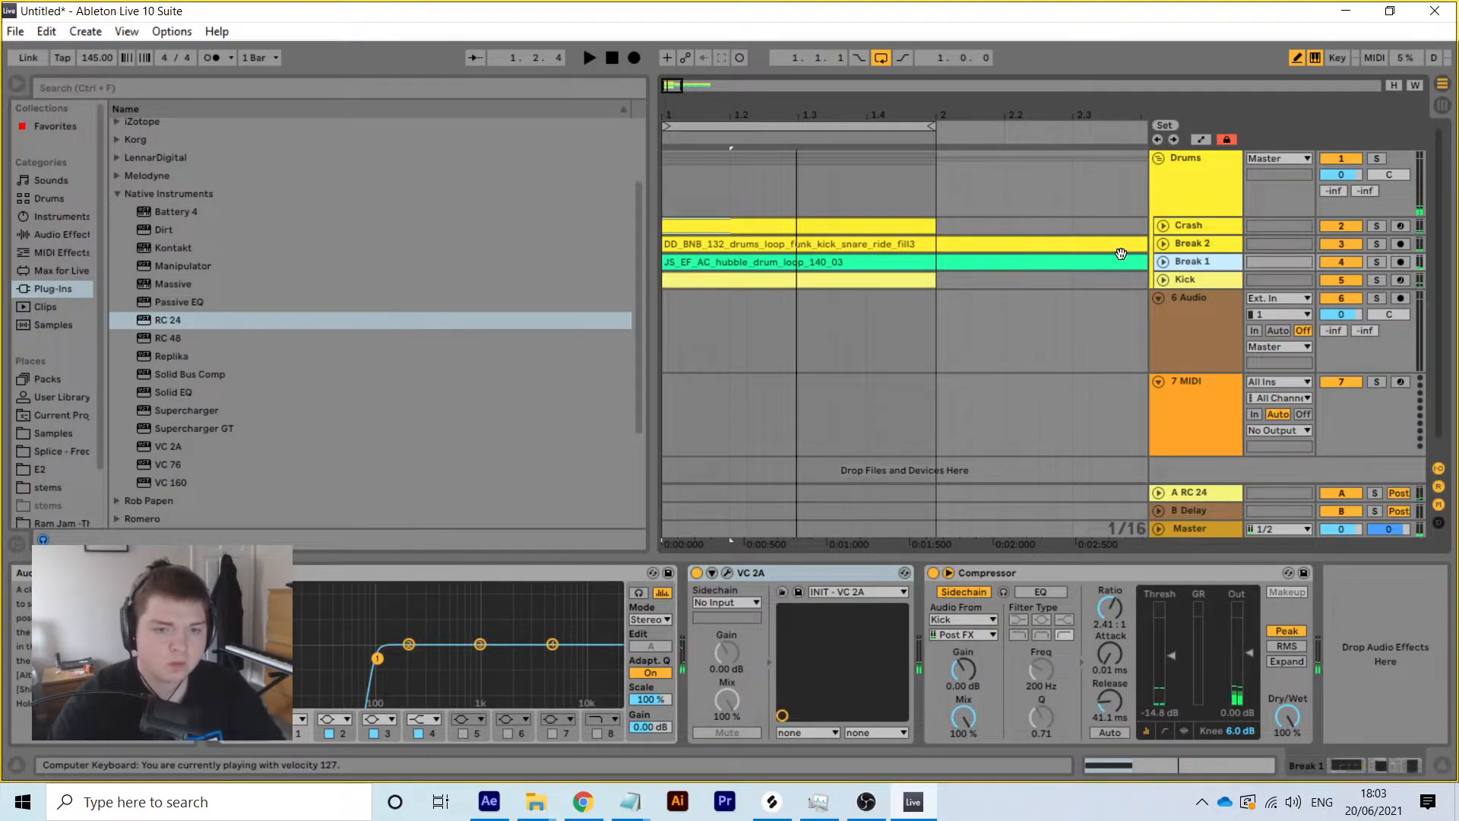
left_click(1197, 278)
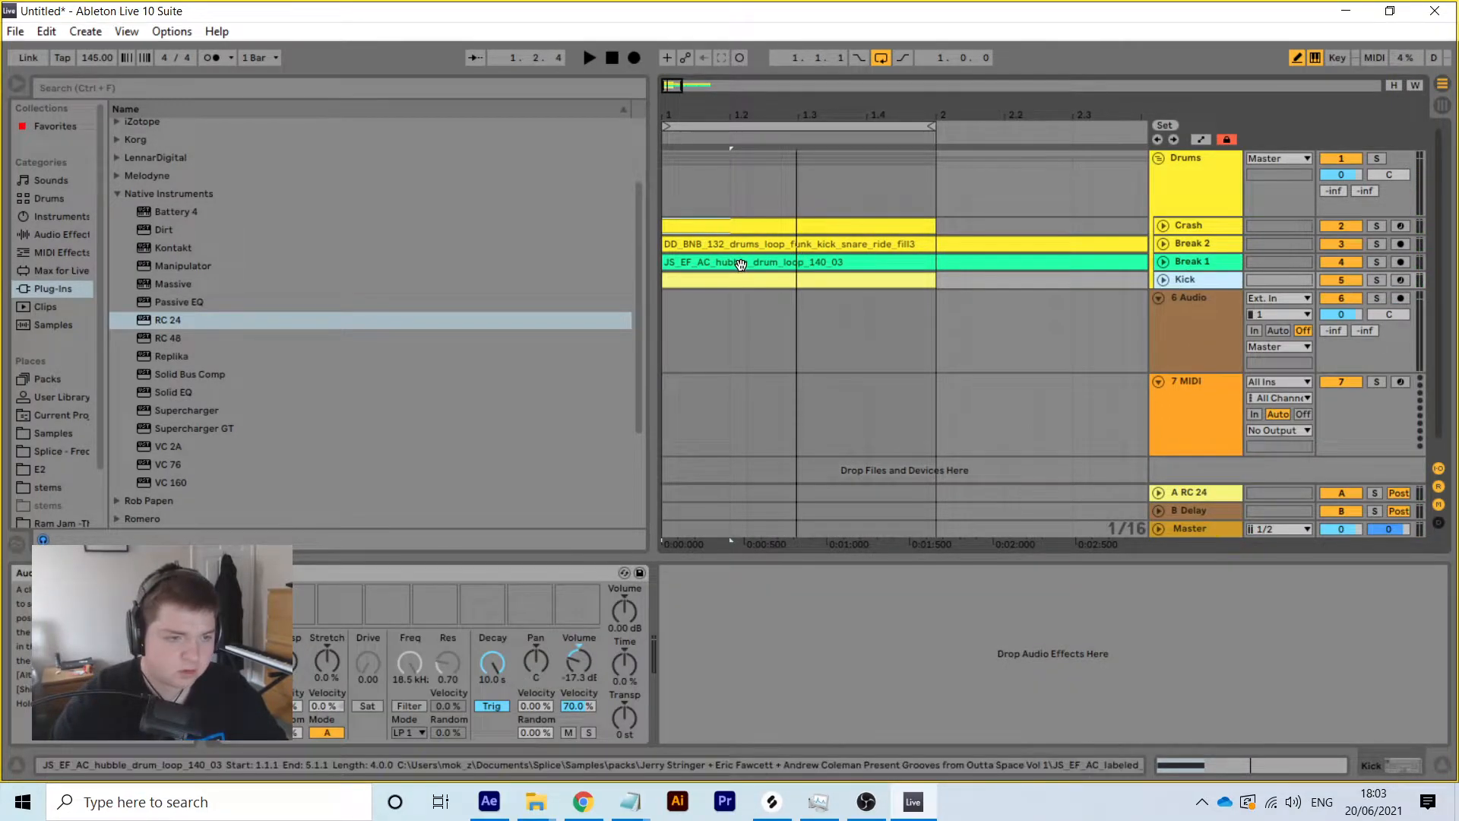
left_click(740, 264, "shift")
Colour the JS_EF drum loop clip yellow
left_click(1228, 280)
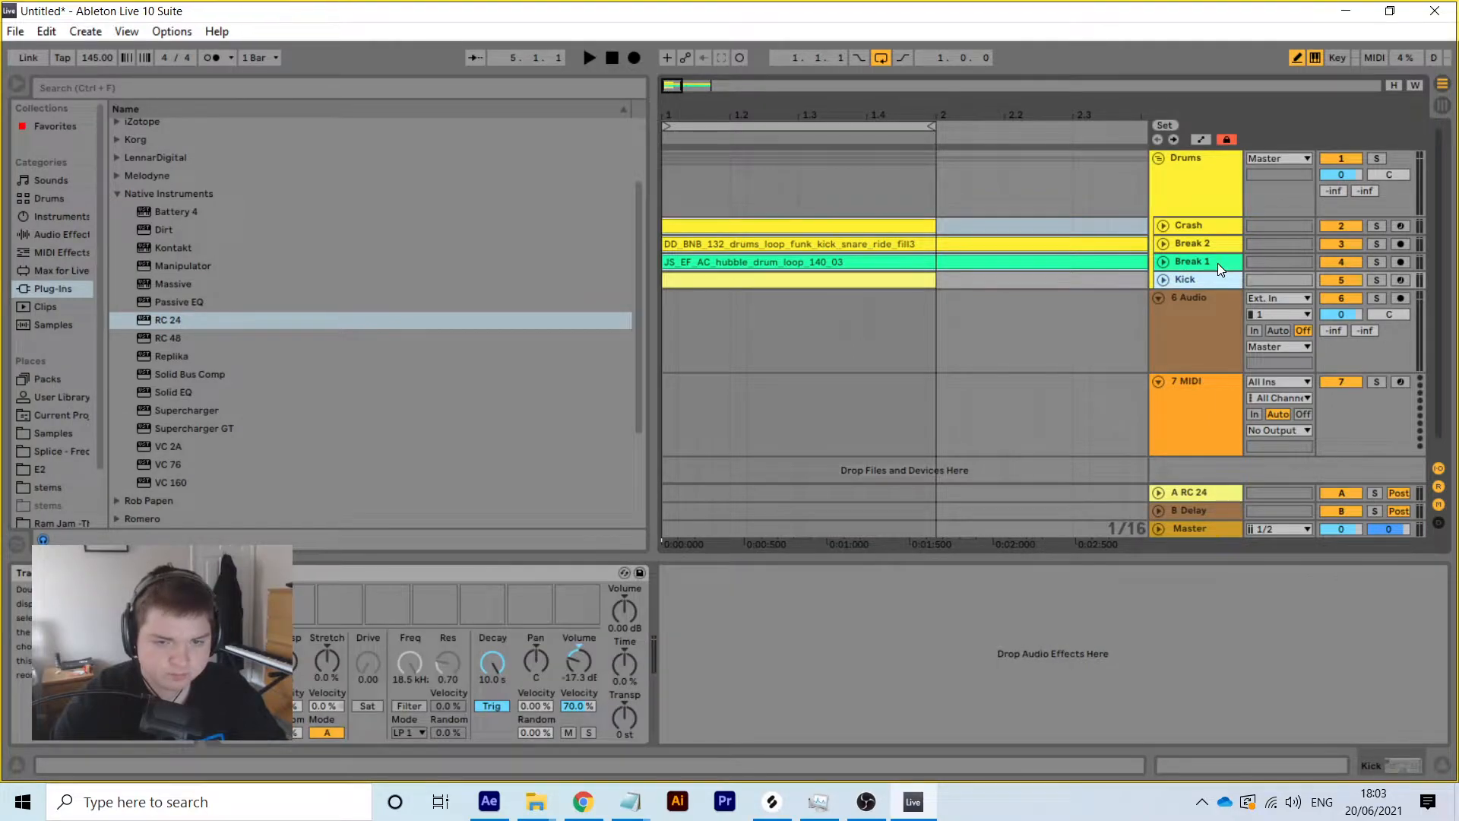
left_click(1207, 263, "shift")
left_click(827, 268)
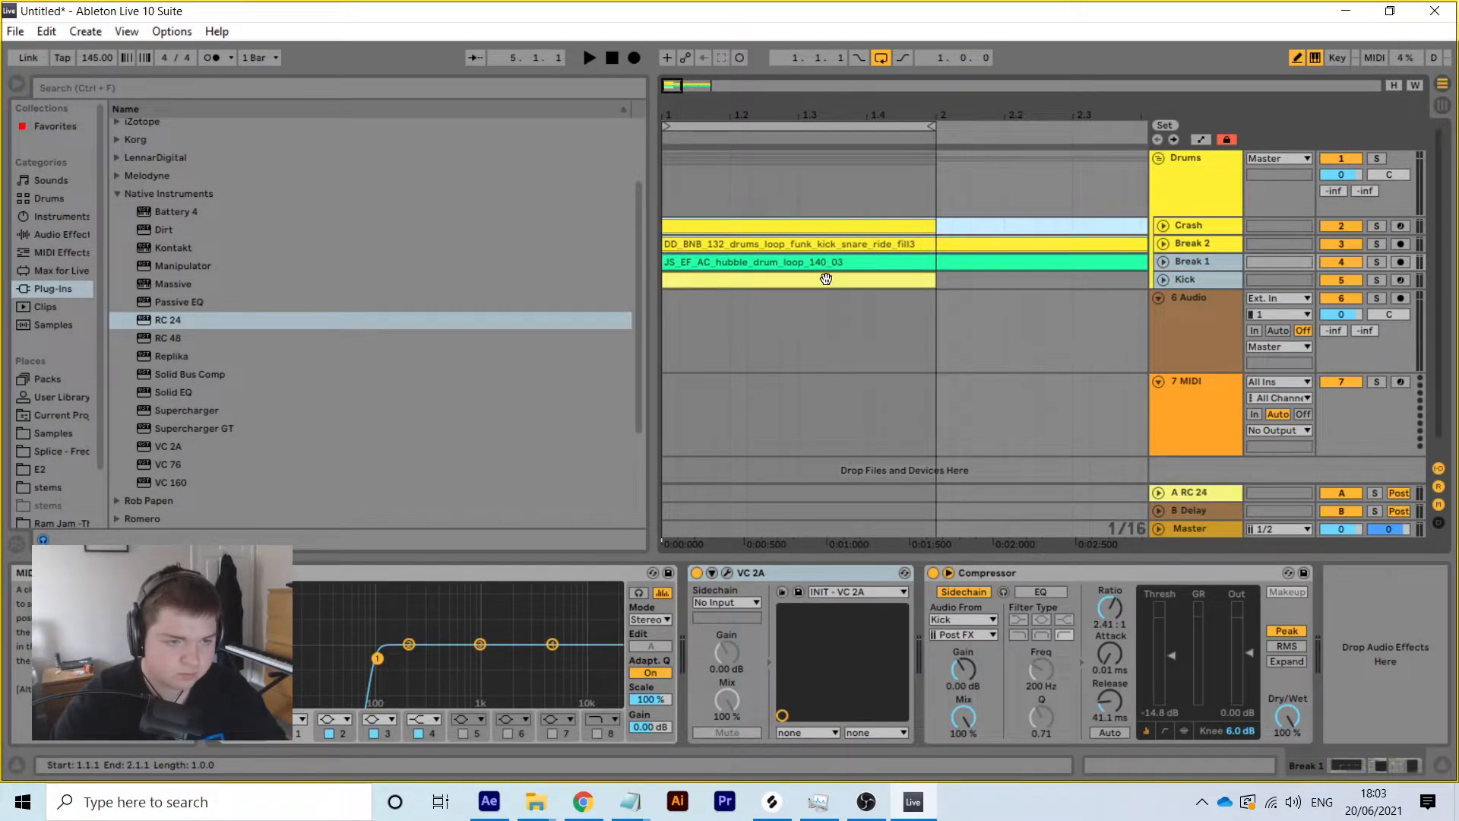
left_click(826, 279)
right_click(991, 280)
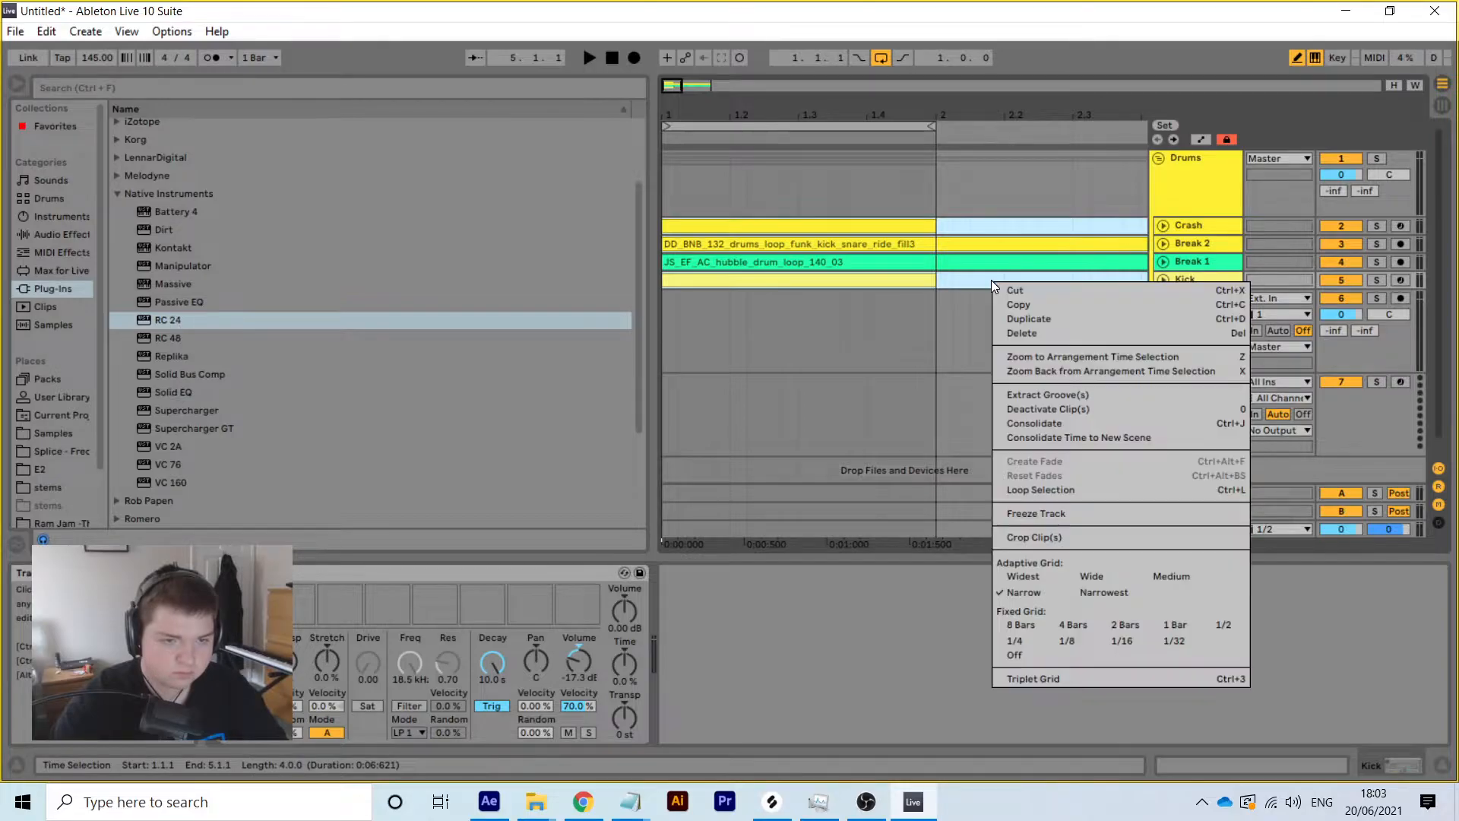
right_click(1014, 267)
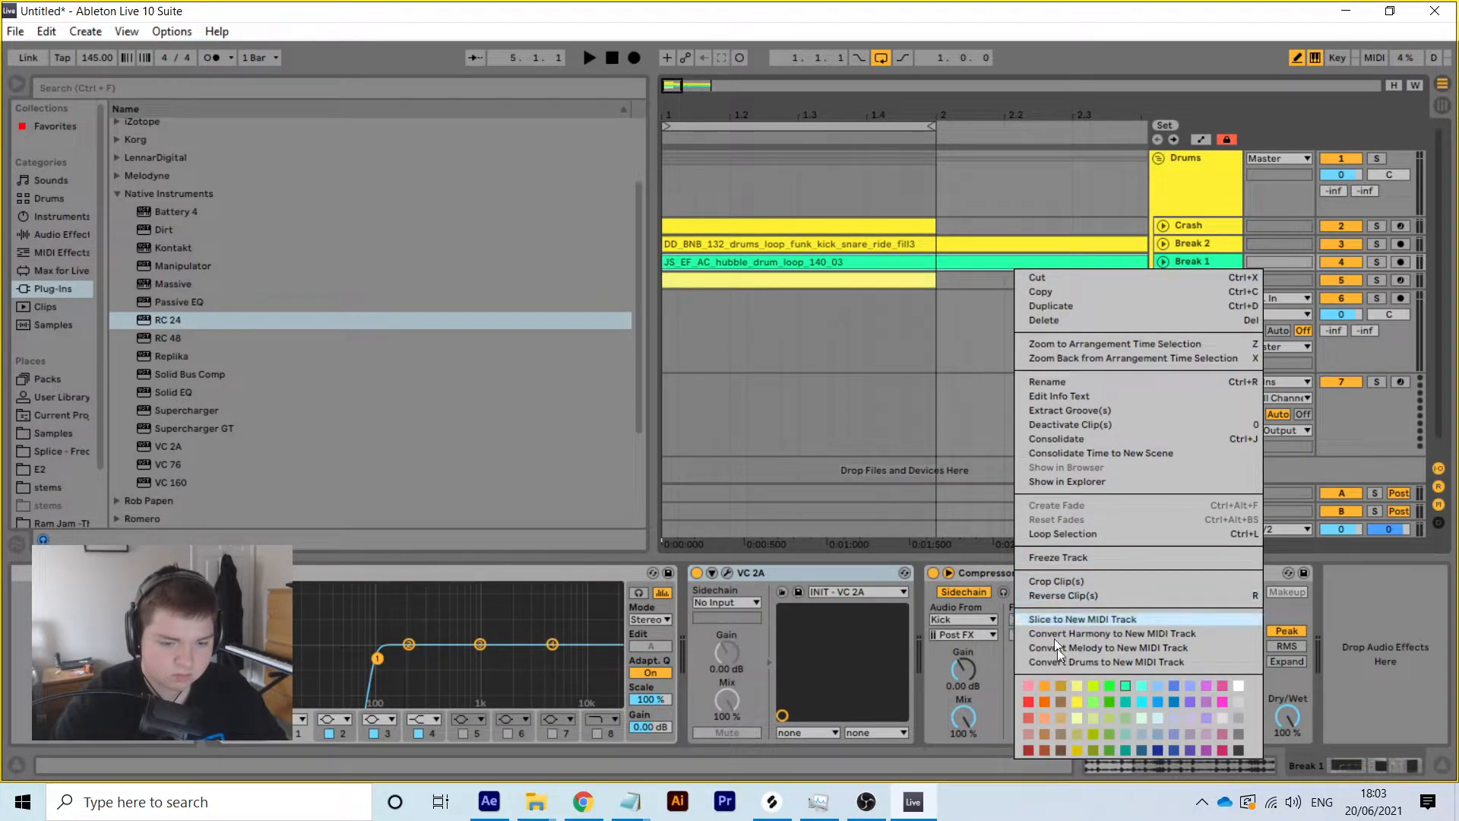
left_click(1078, 701)
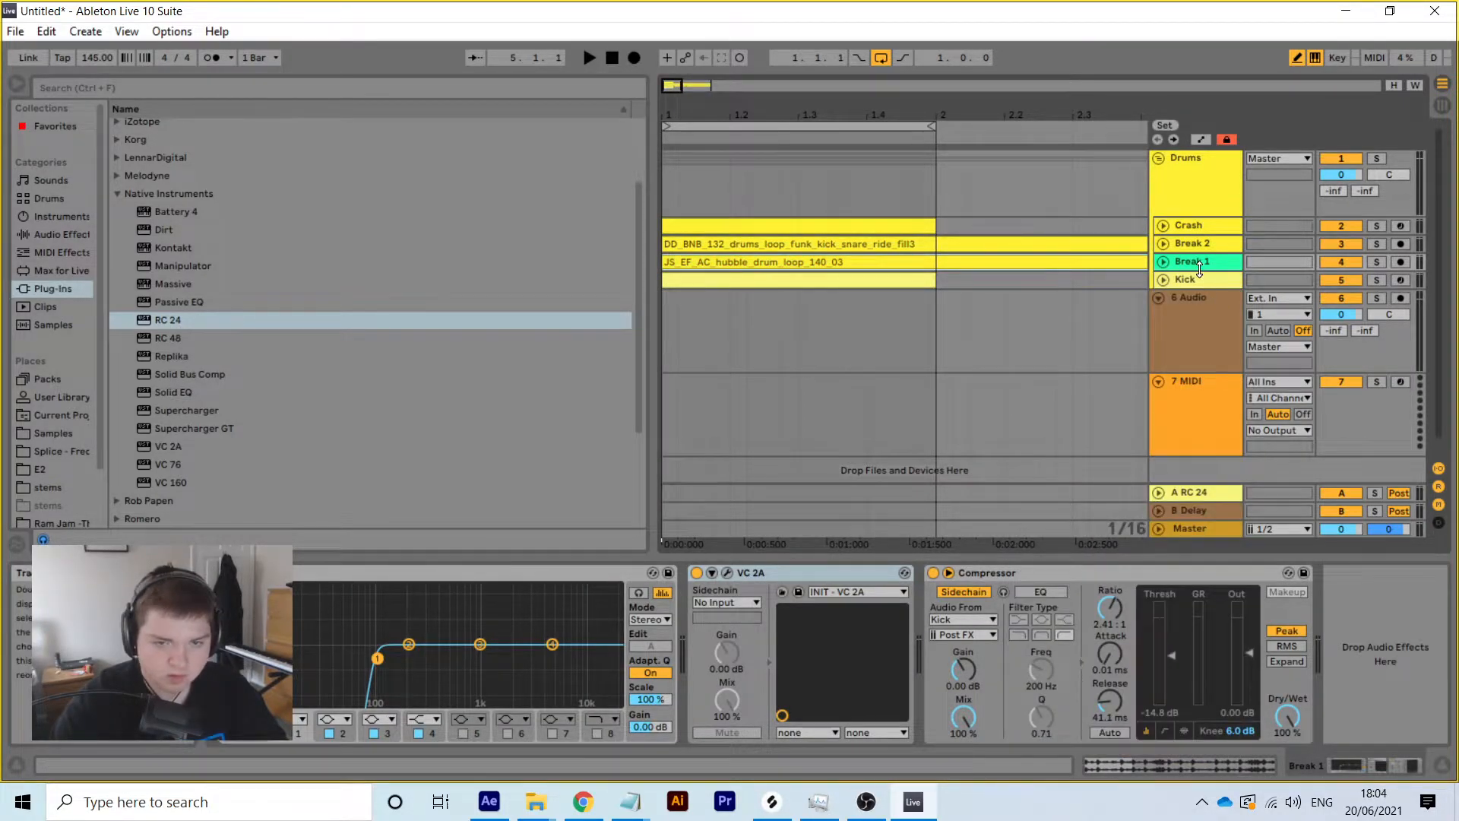
Colour the Kick clip and the Break 1 track header yellow, then zoom out
left_click(1201, 279)
right_click(868, 279)
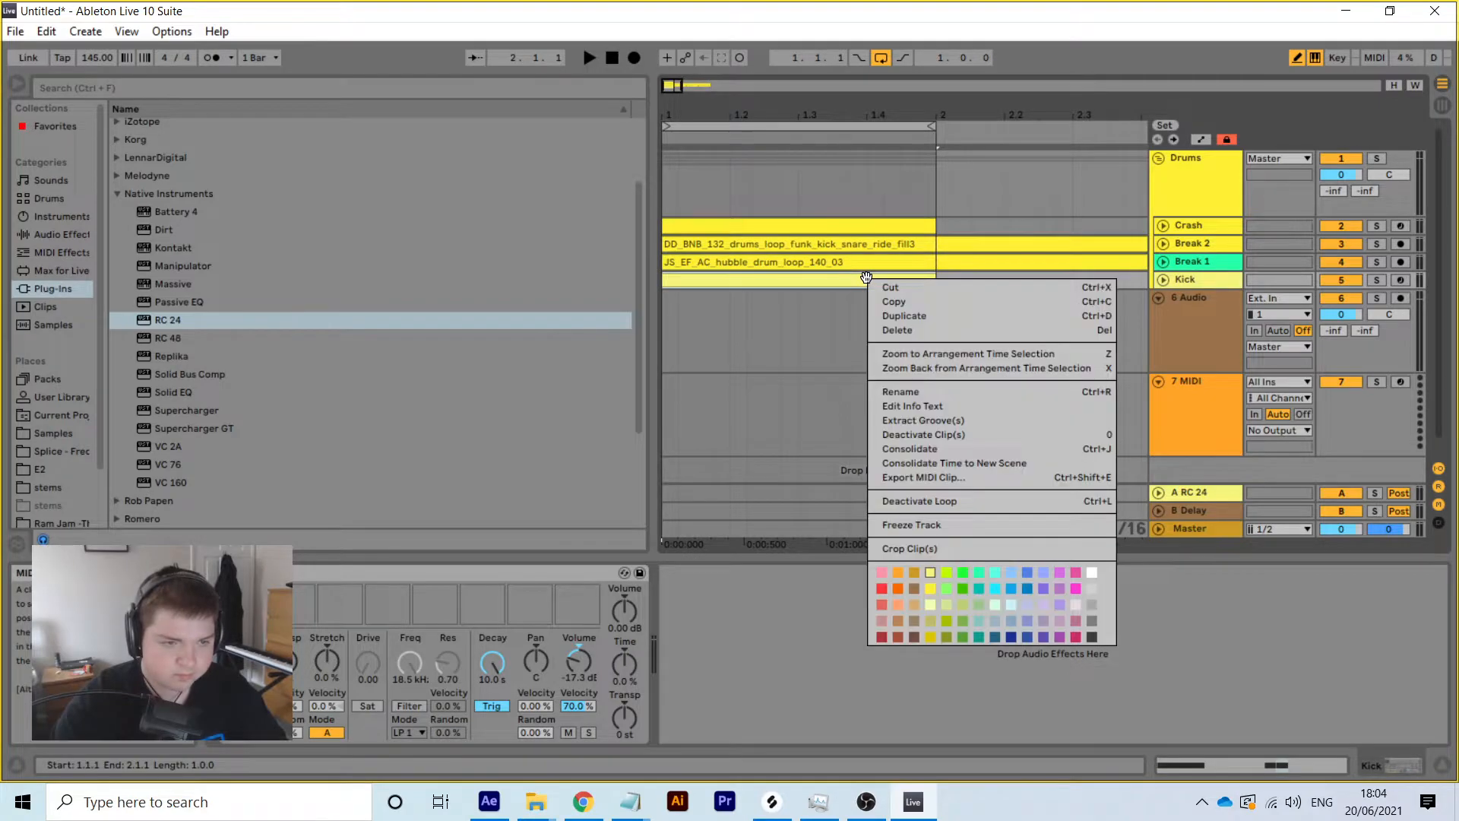
left_click(937, 586)
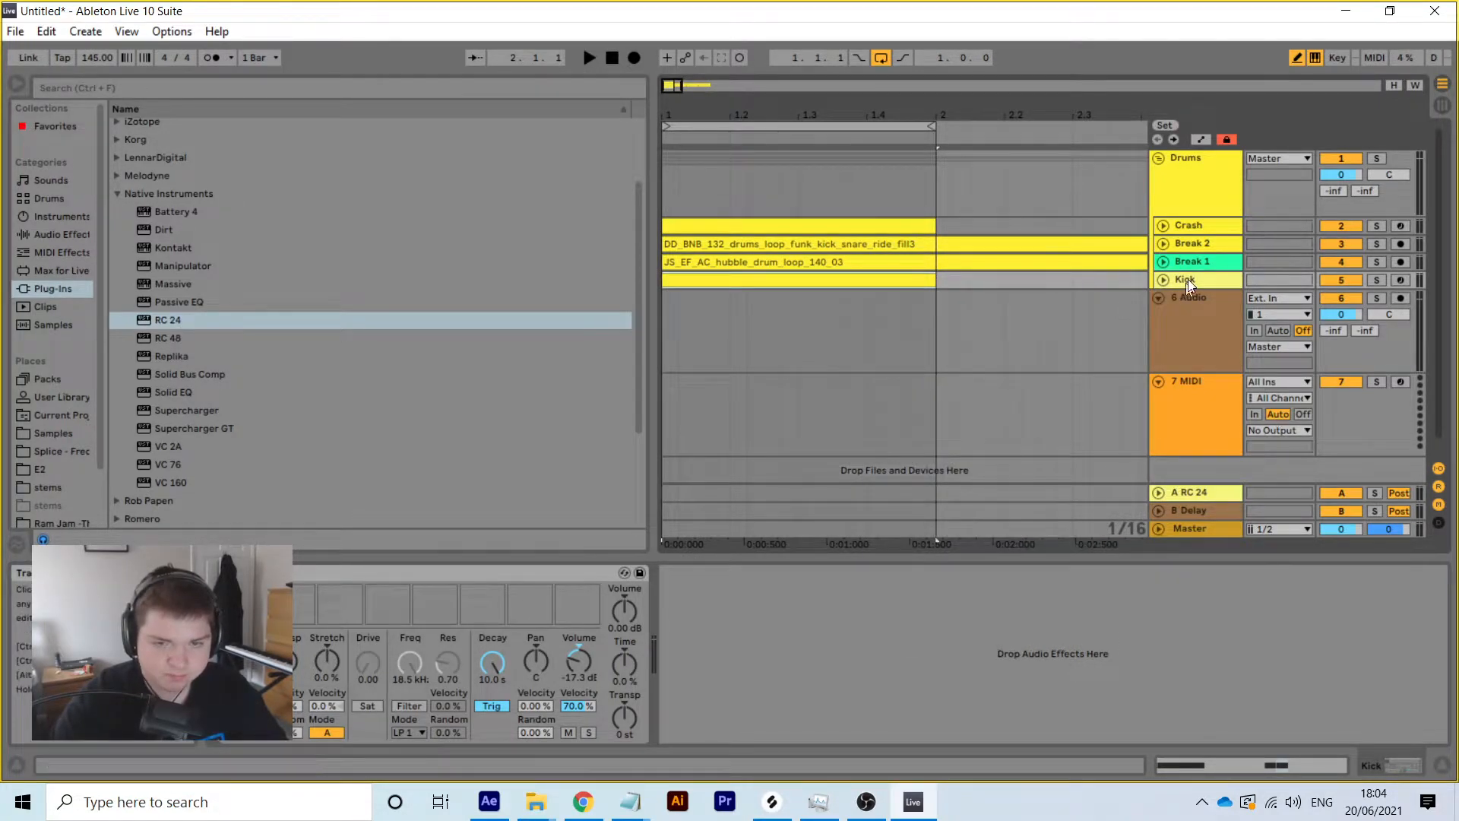
right_click(1193, 255)
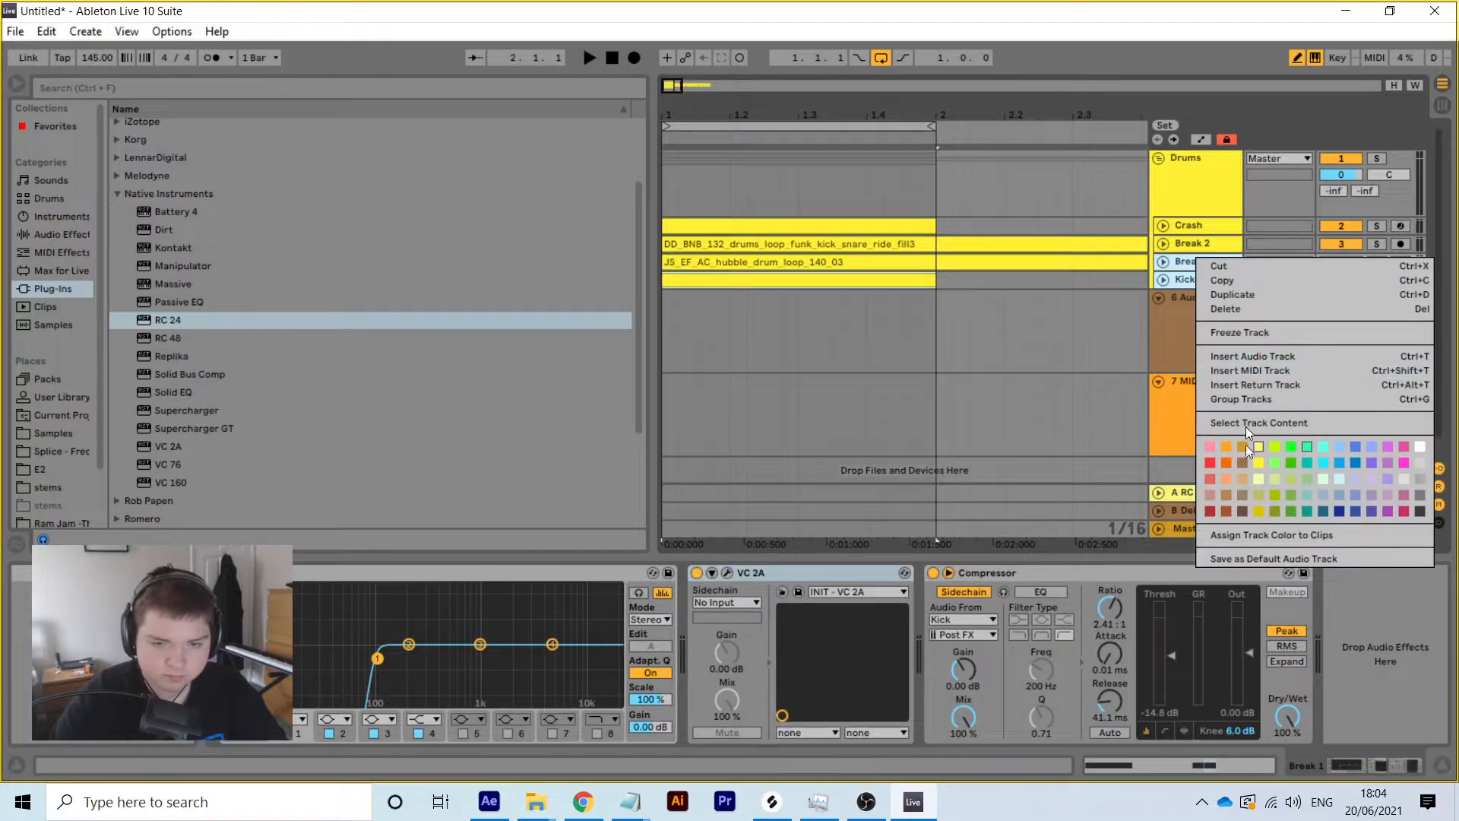
left_click(1260, 465)
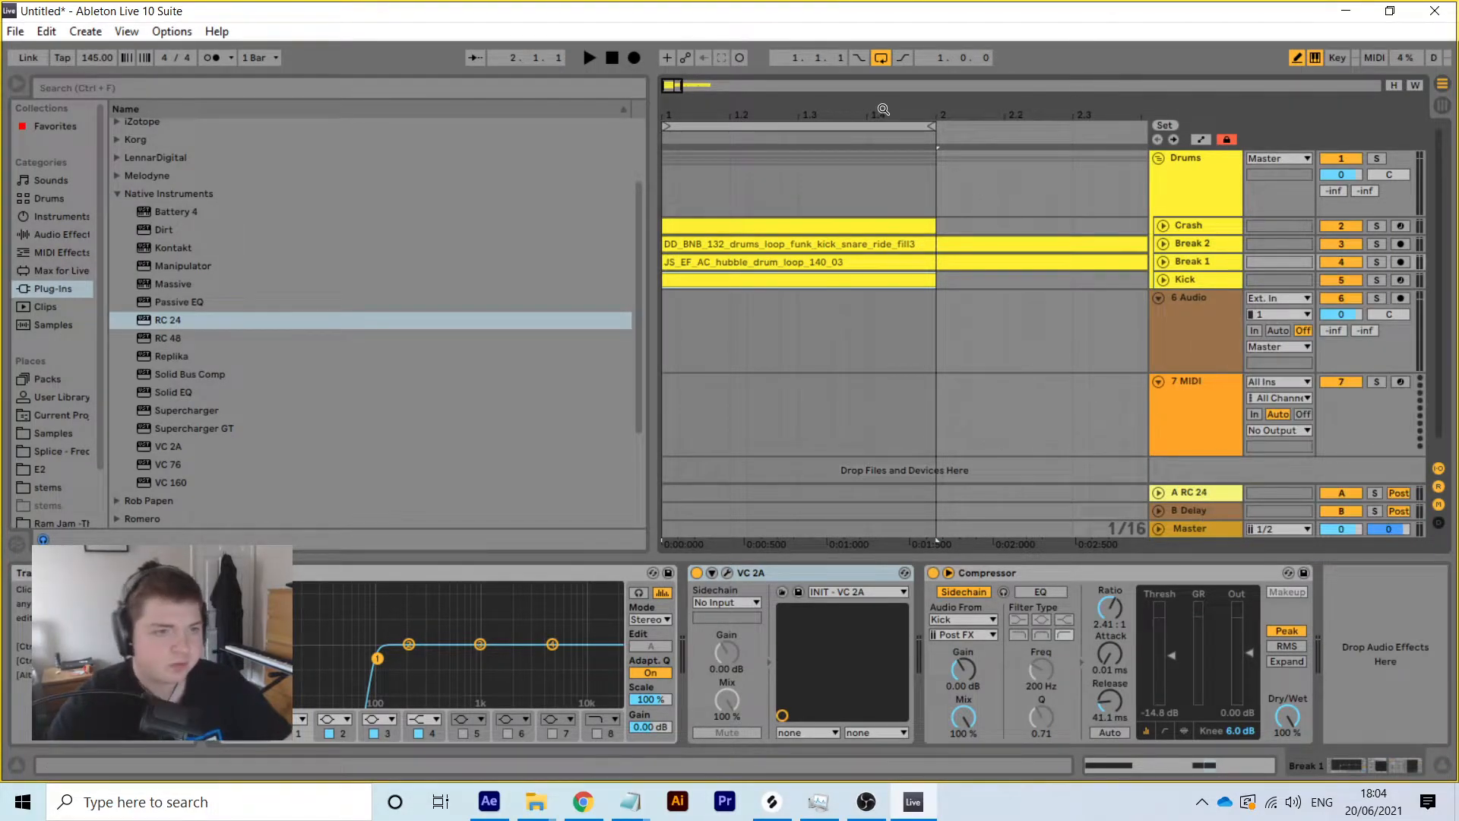
key("minus")
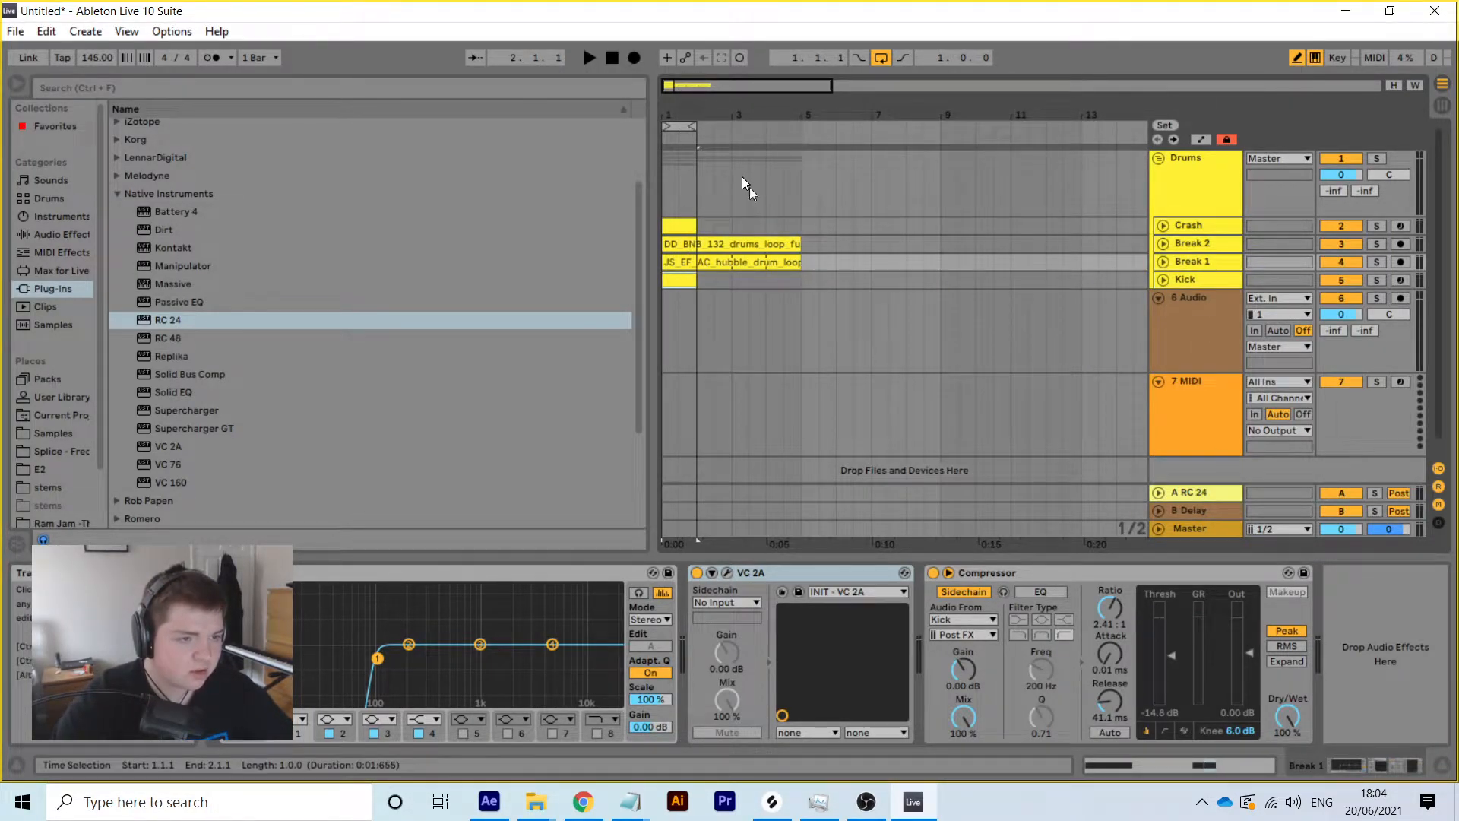
Shorten the JS_EF clip to bar 3 and DD_BNB to bar 4, looping bars 1–5
mouse_move(800, 262)
left_mouse_down()
mouse_move(697, 263)
mouse_move(765, 272)
mouse_move(798, 248)
mouse_move(762, 251)
mouse_move(694, 281)
mouse_move(646, 209)
mouse_move(679, 236)
mouse_move(822, 224)
mouse_move(787, 226)
mouse_move(804, 227)
mouse_move(783, 259)
mouse_move(797, 258)
mouse_move(772, 248)
mouse_move(800, 244)
left_mouse_up()
left_click(762, 284)
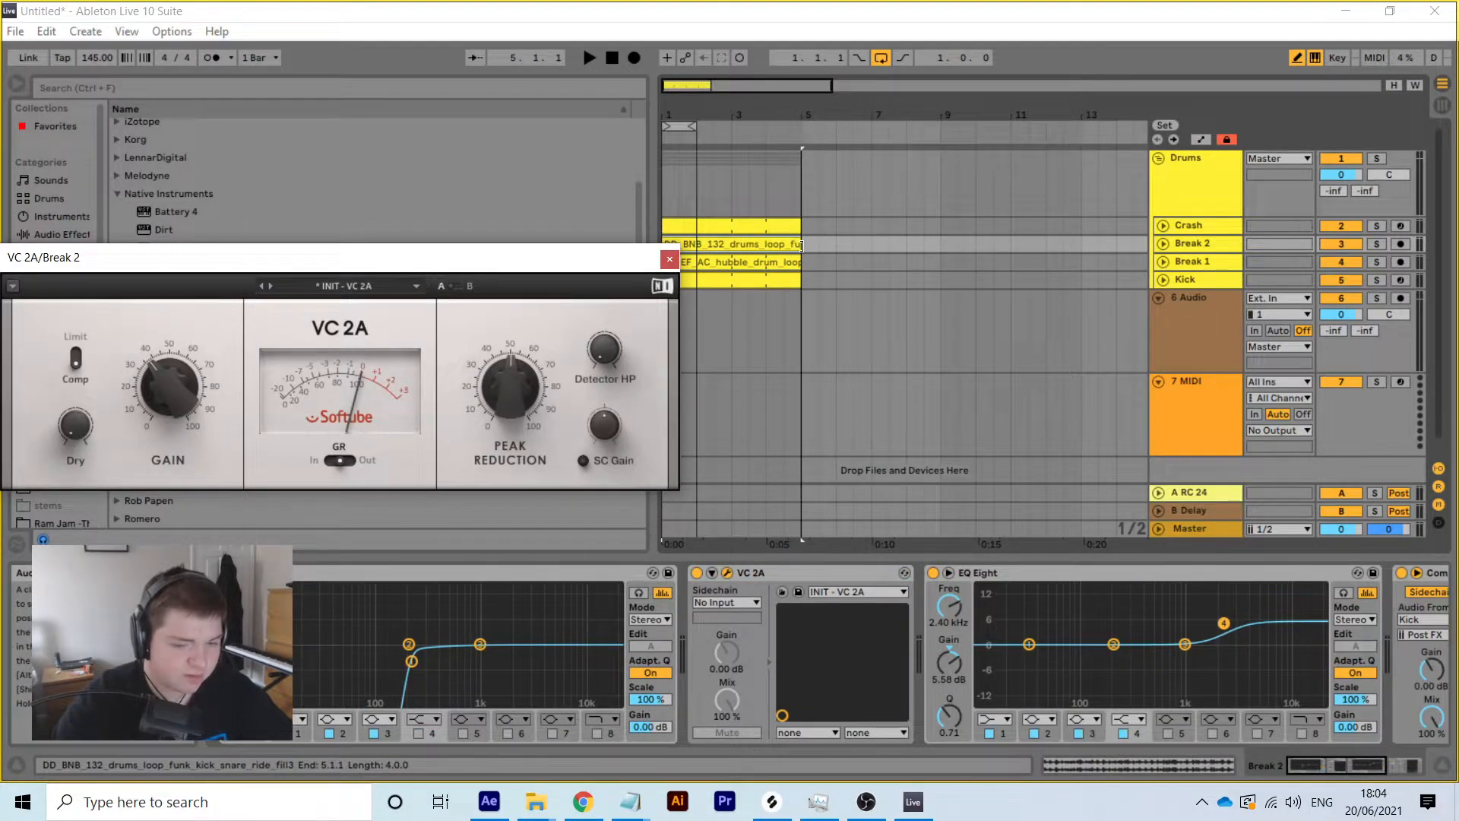
left_click(689, 124)
left_click_drag(691, 123, 798, 124)
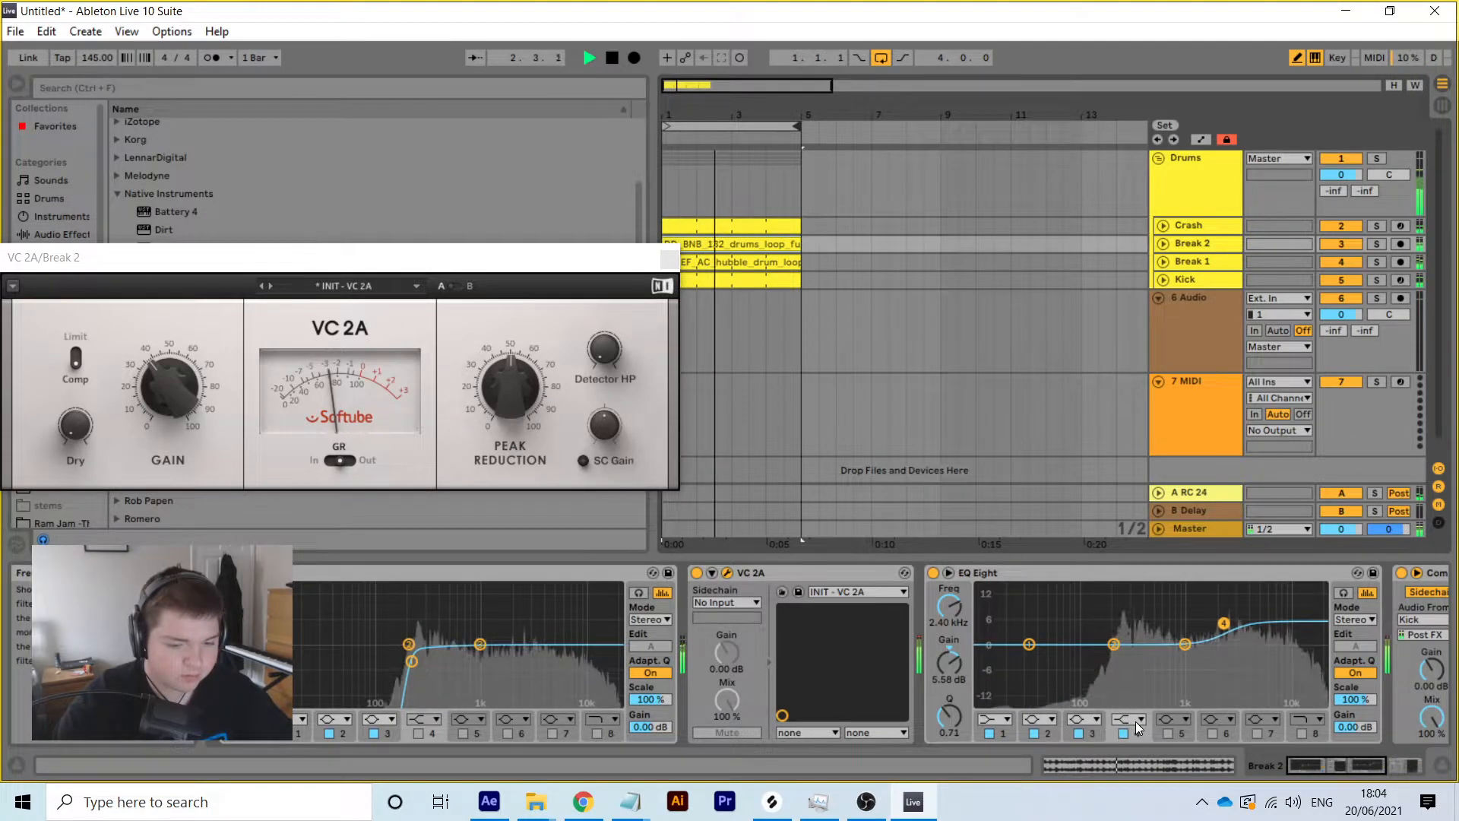
Shorten the Break 2 clip's loop to end at bar 2 and audition it
left_click(1132, 762)
key("space")
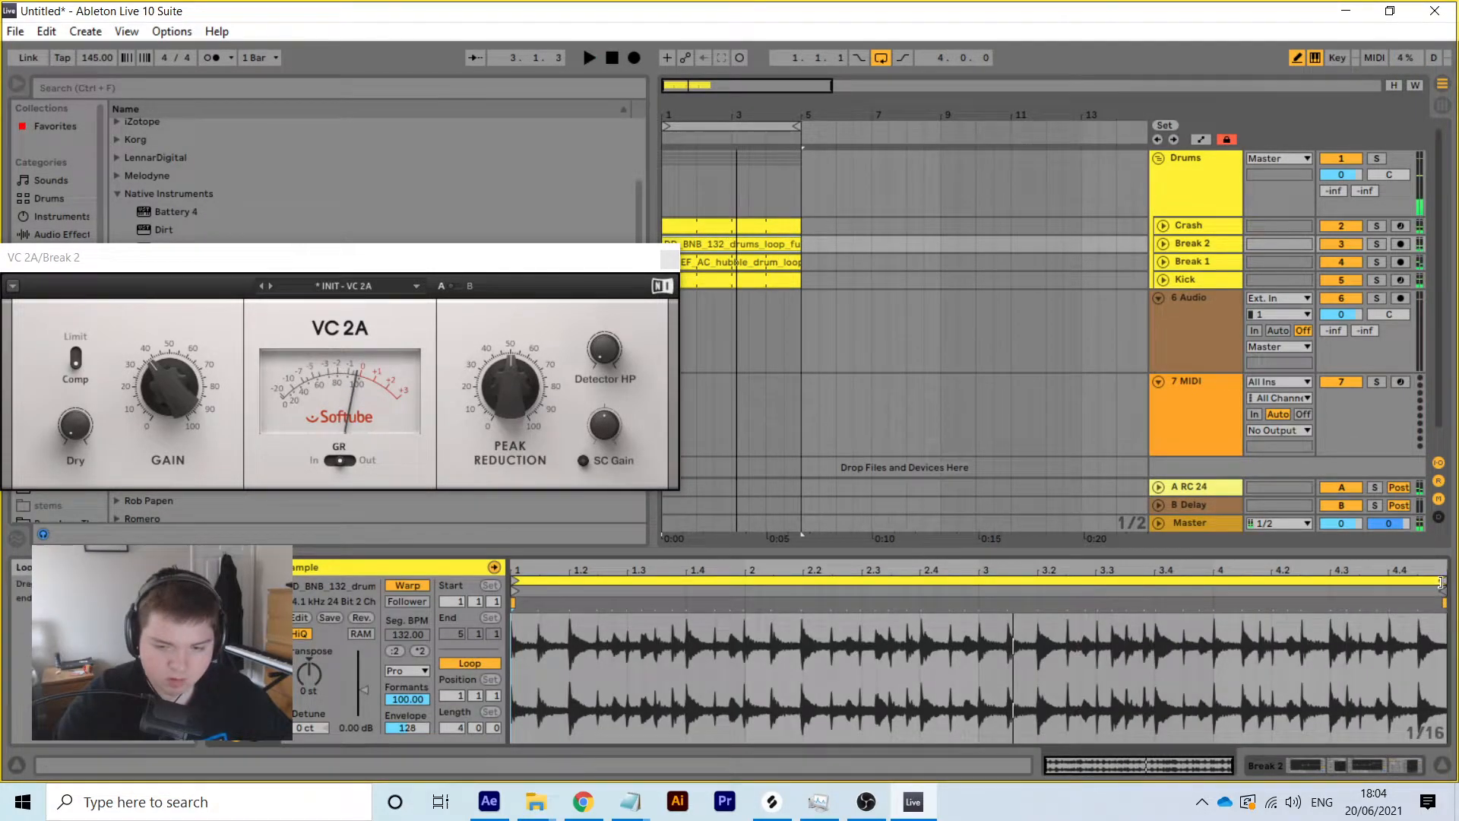
mouse_move(1440, 583)
left_mouse_down()
mouse_move(739, 583)
mouse_move(727, 595)
left_mouse_up()
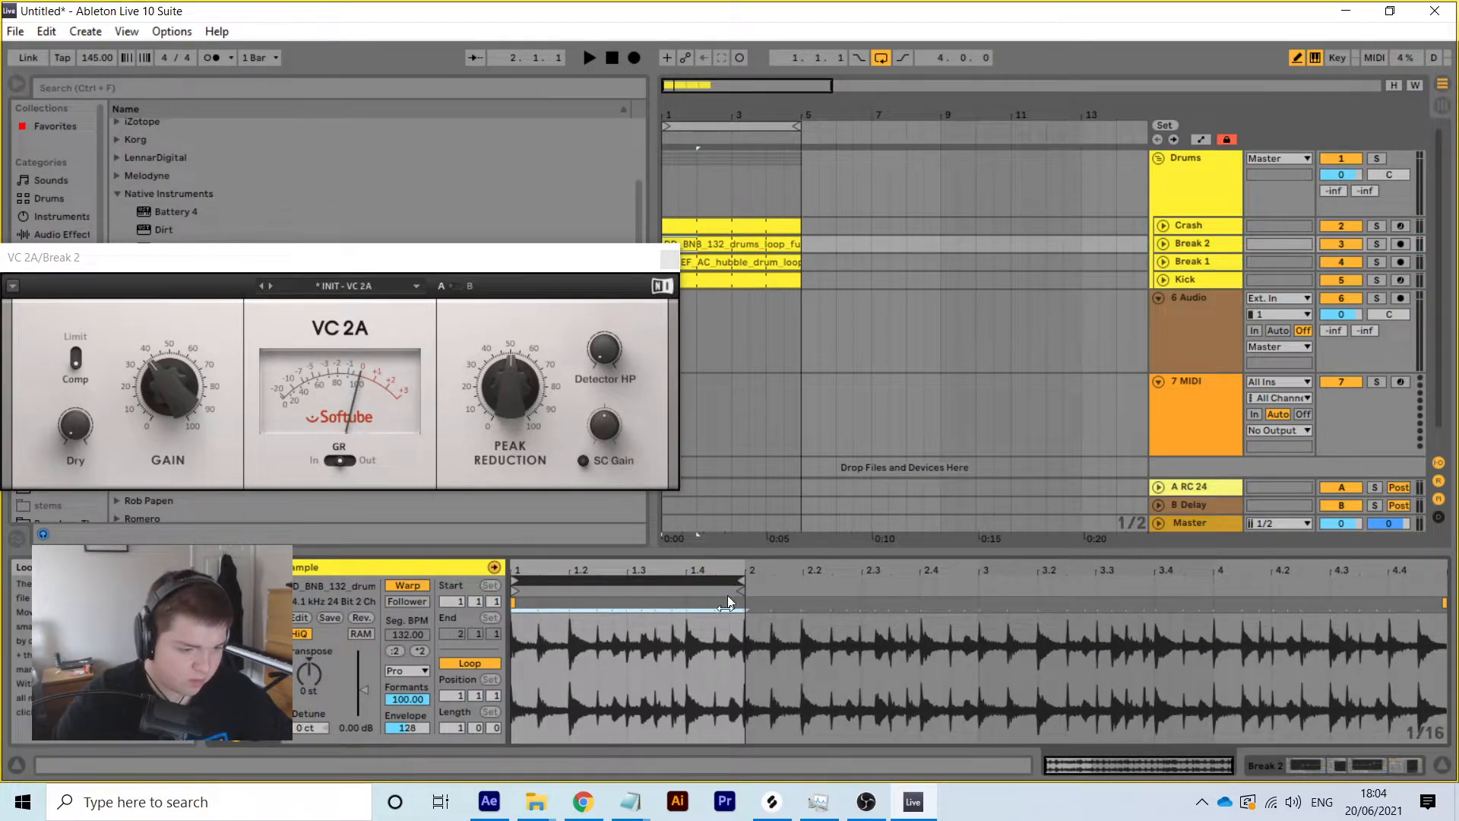
right_click(727, 641)
left_click(700, 264)
key("space")
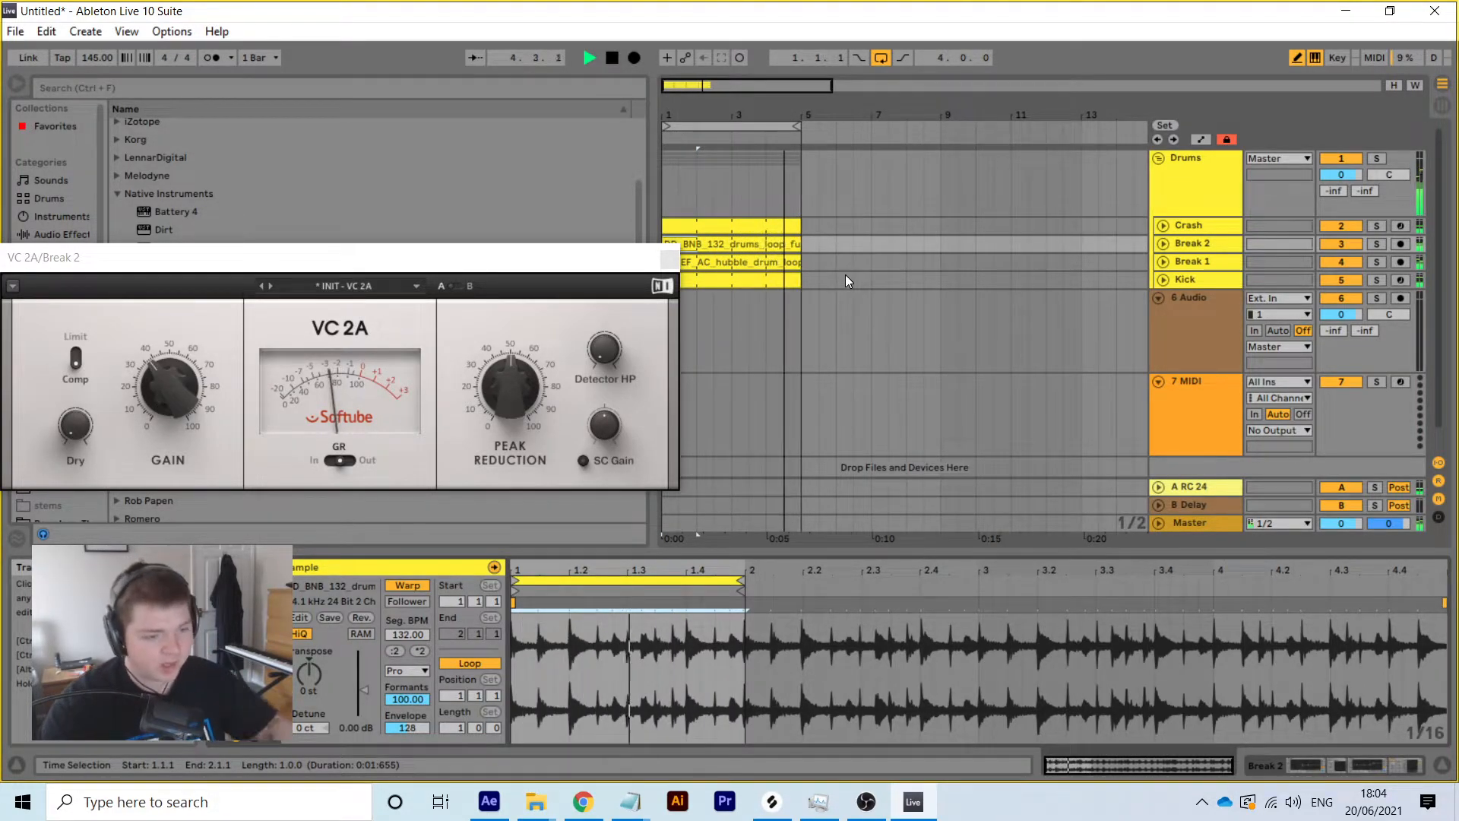
key("space")
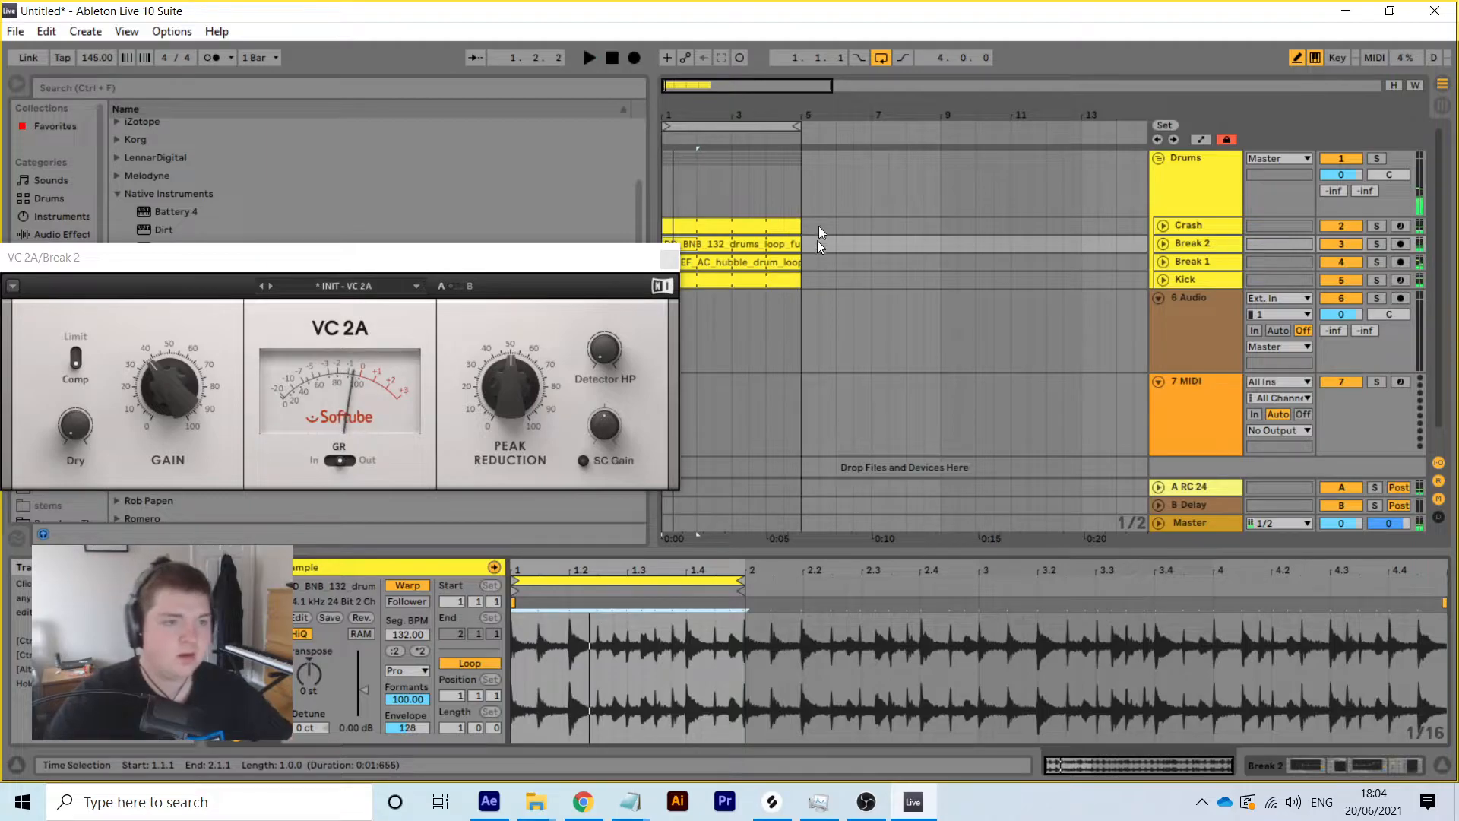
mouse_move(784, 116)
left_mouse_down()
mouse_move(783, 190)
mouse_move(779, 104)
left_mouse_up()
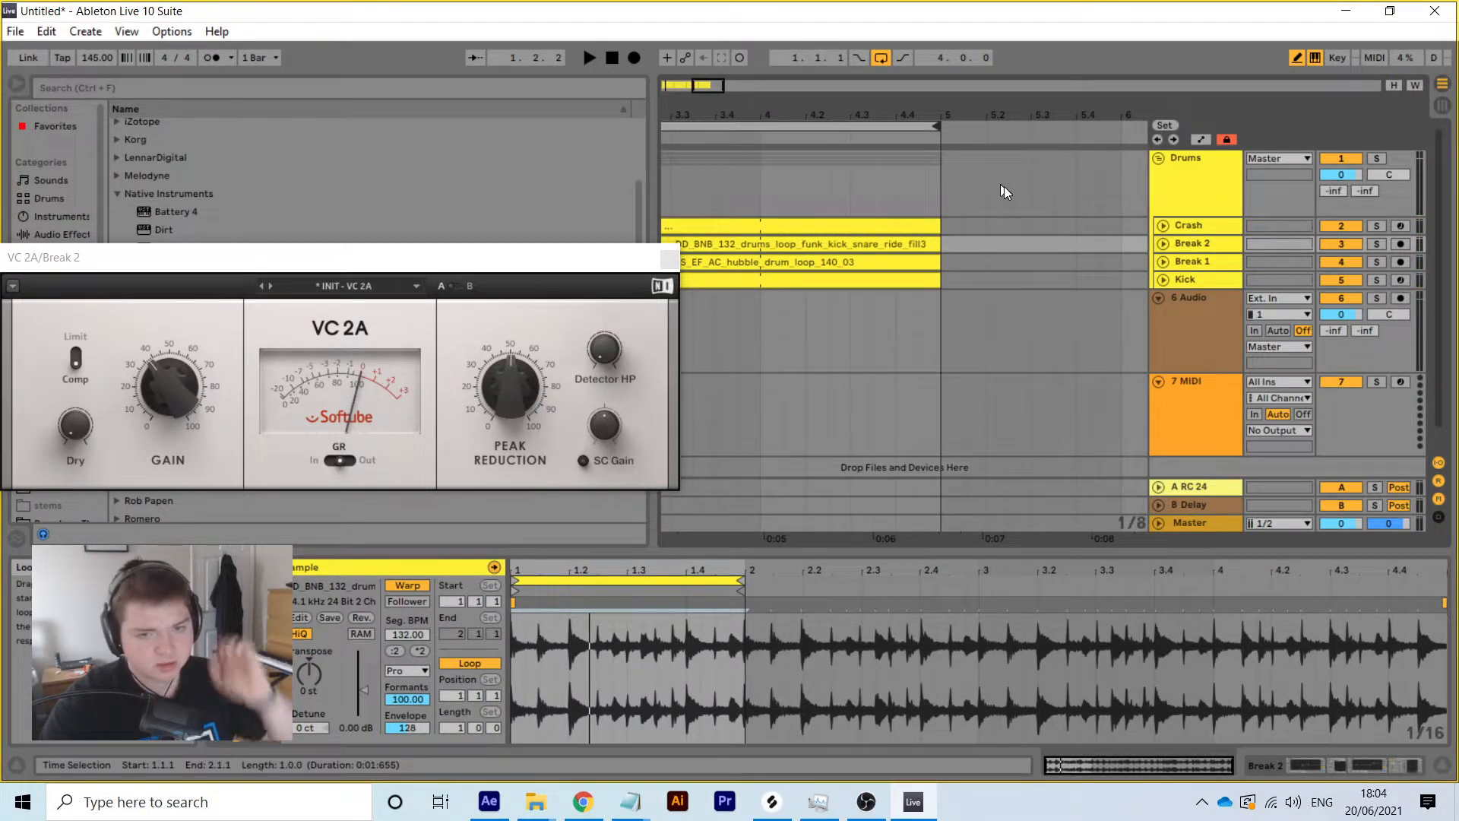
Consolidate the looped Crash clip and set its note grid to 1/8
left_click(1162, 225)
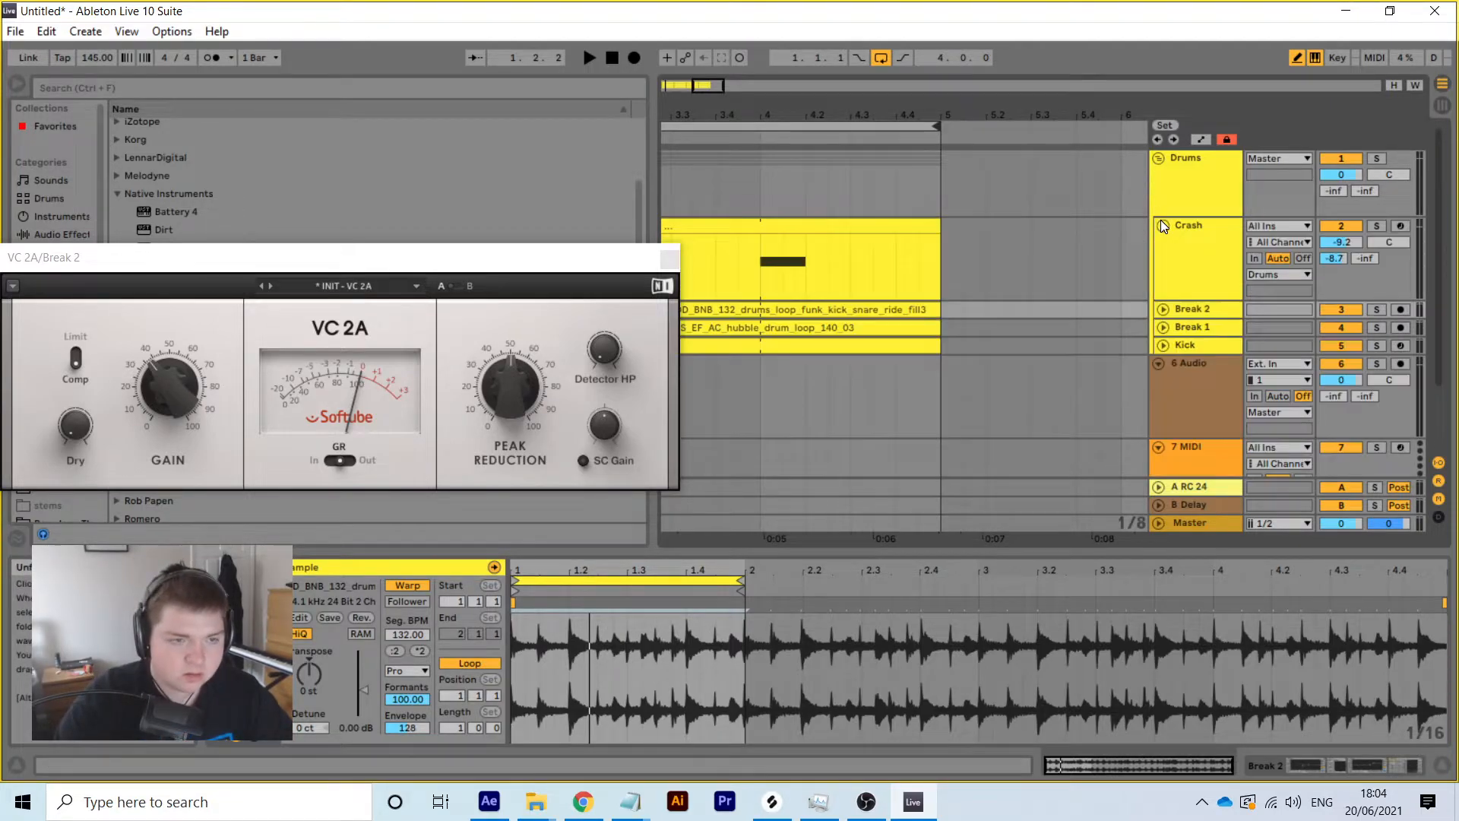
left_click(915, 222)
right_click(916, 222)
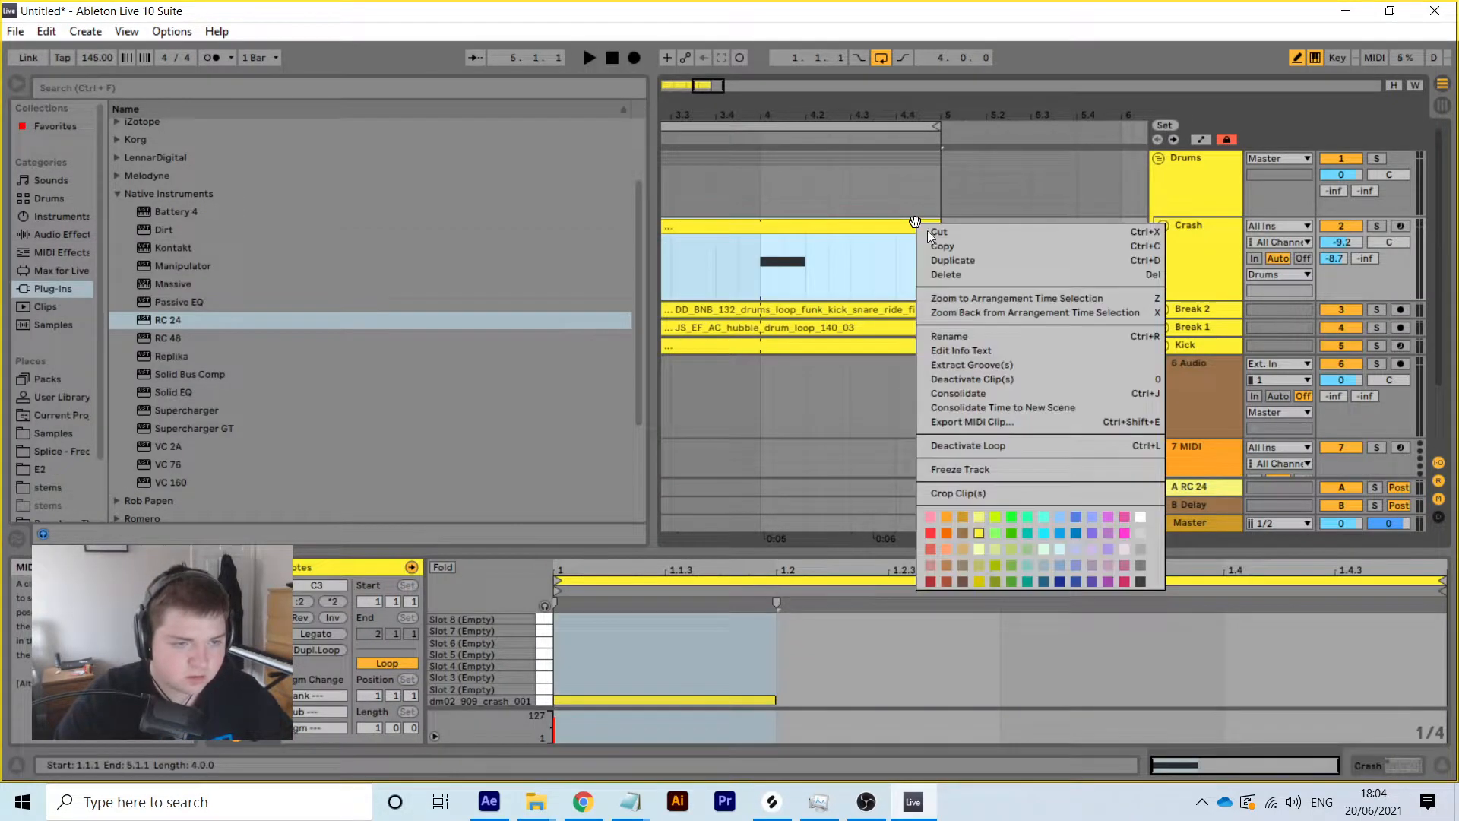
left_click(961, 391)
right_click(1322, 648)
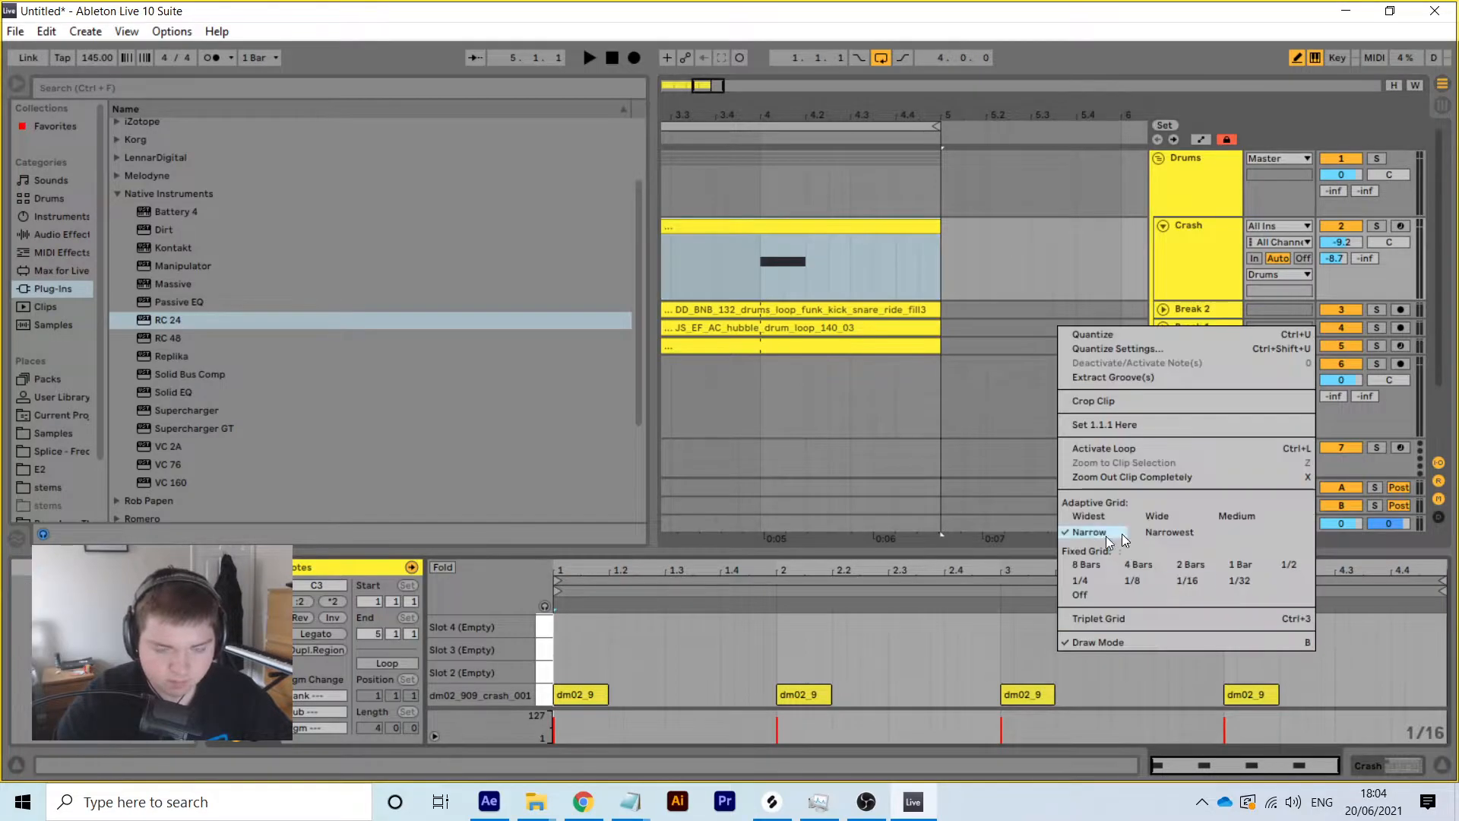
left_click(1142, 584)
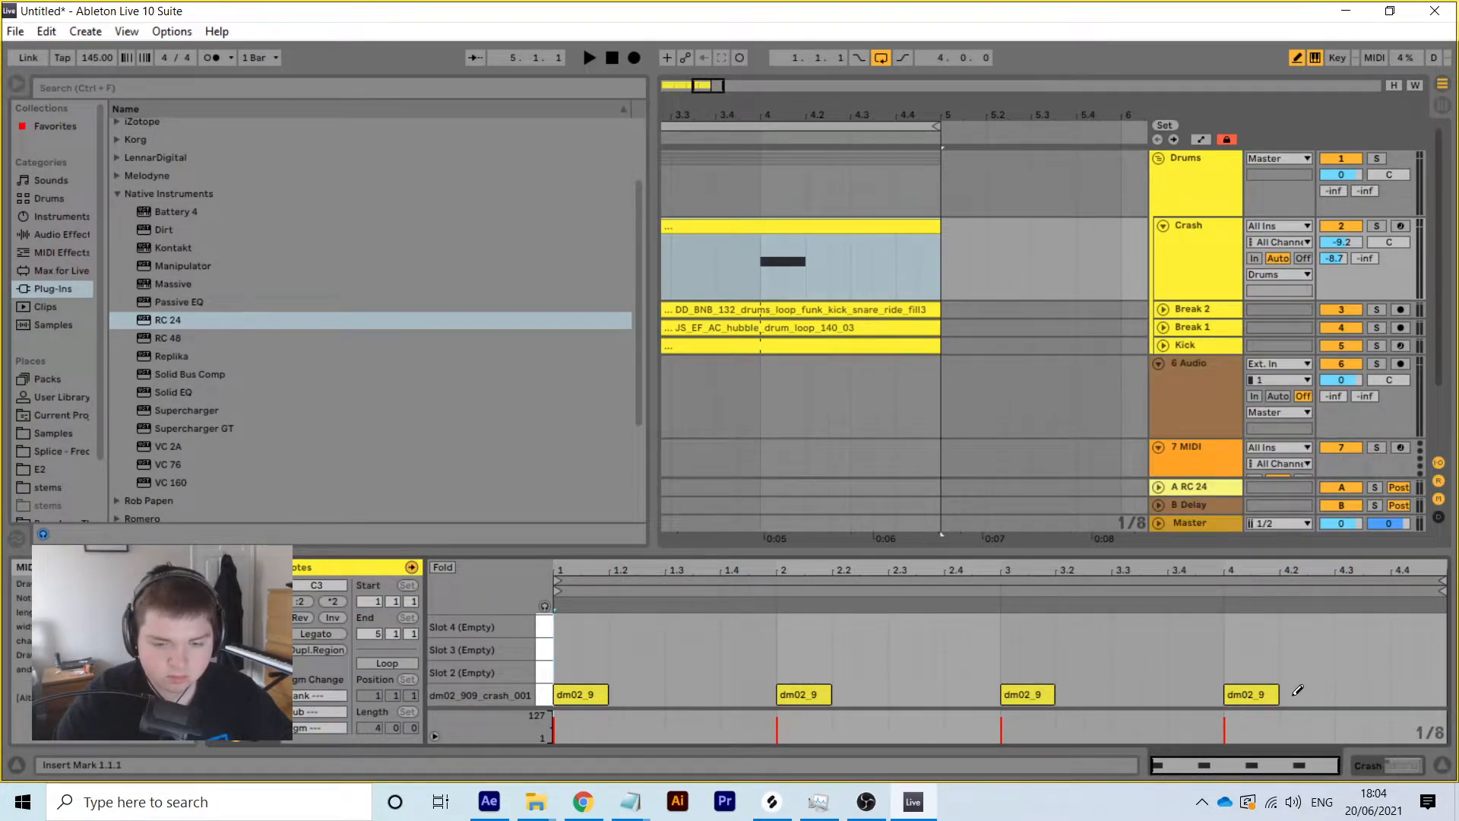
Draw crash fill notes at 4.2, 4.3 and 4.3.3, then audition them
left_click(1293, 694)
left_click(1348, 694)
left_click(1376, 694)
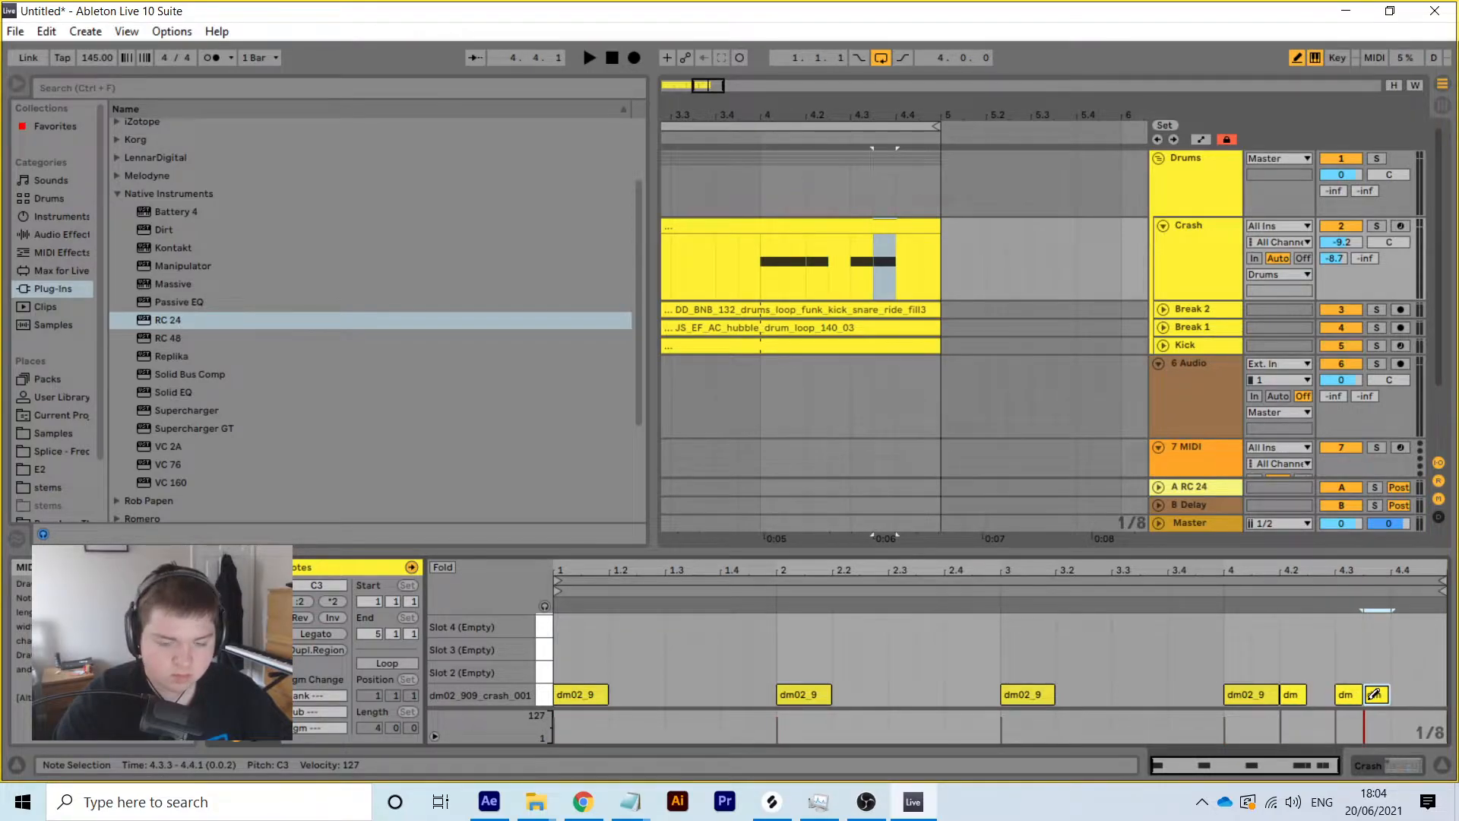
key("space")
key("space")
right_click(1076, 664)
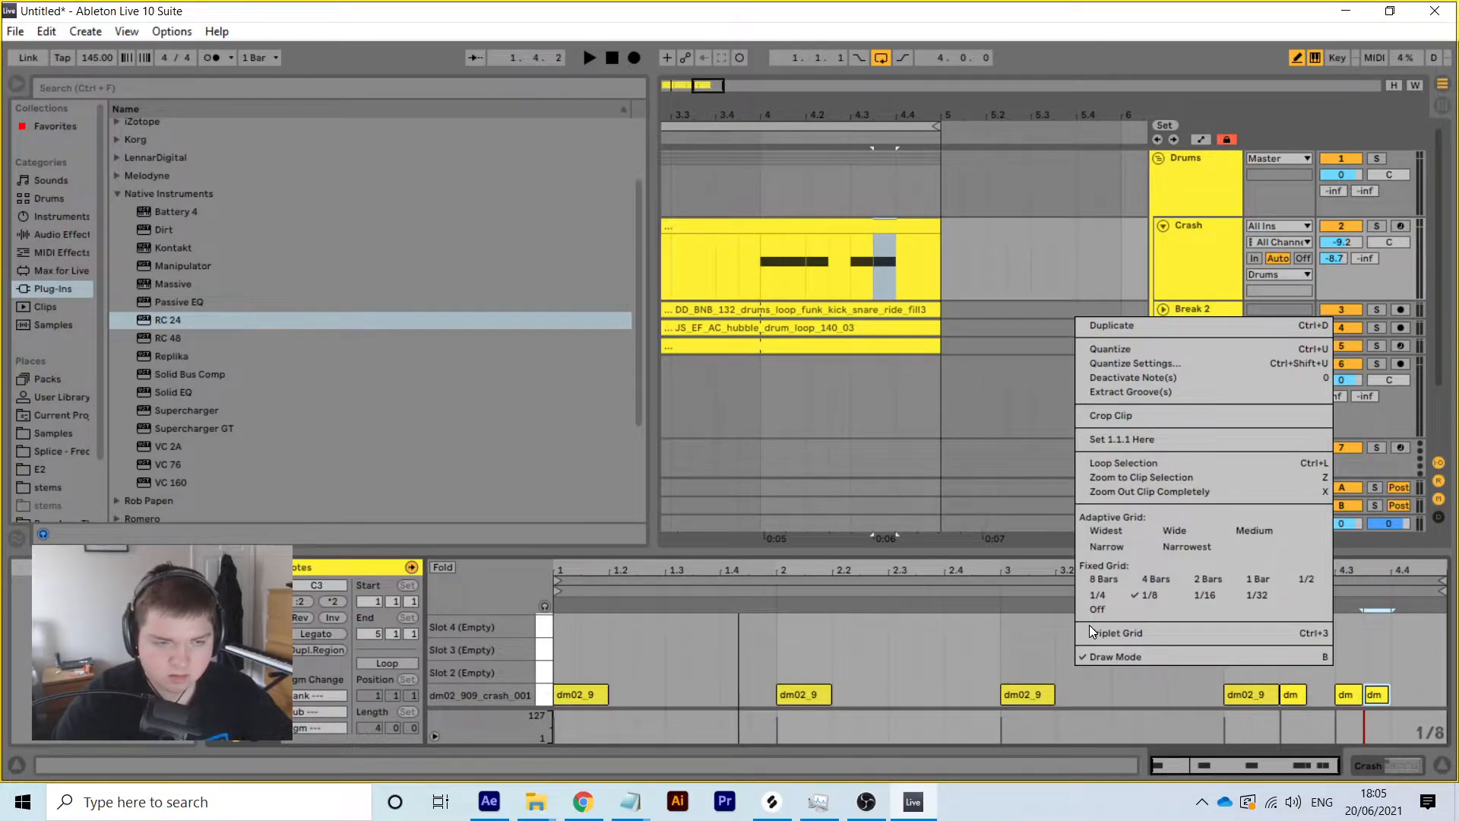
left_click(1292, 692)
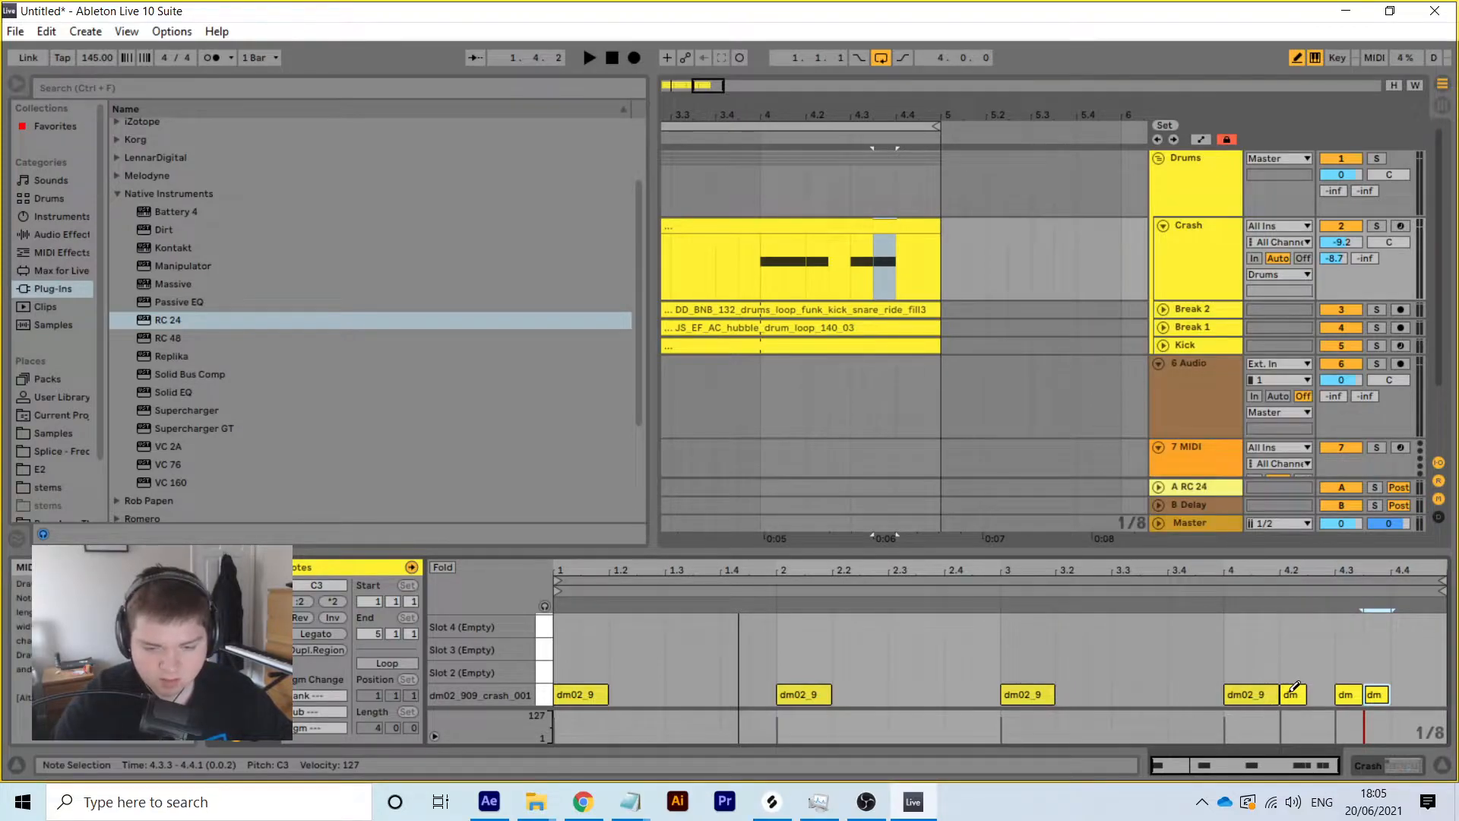
Rework the bar-4 fill into crash hits at 4.2.3, 4.4 and 4.4.3
left_click(1293, 692)
left_click(1313, 693)
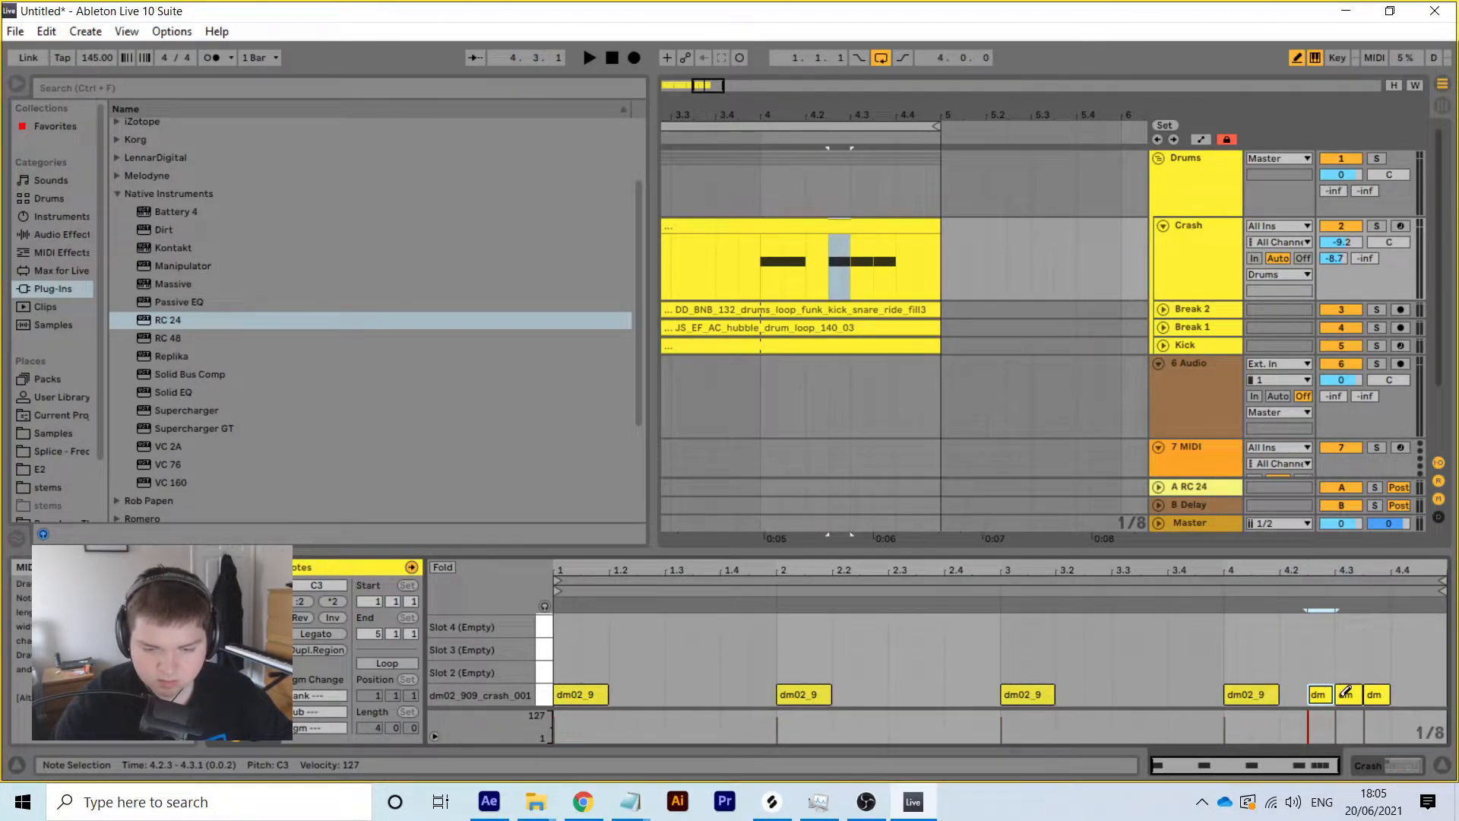
left_click(1346, 692)
left_click(1374, 692)
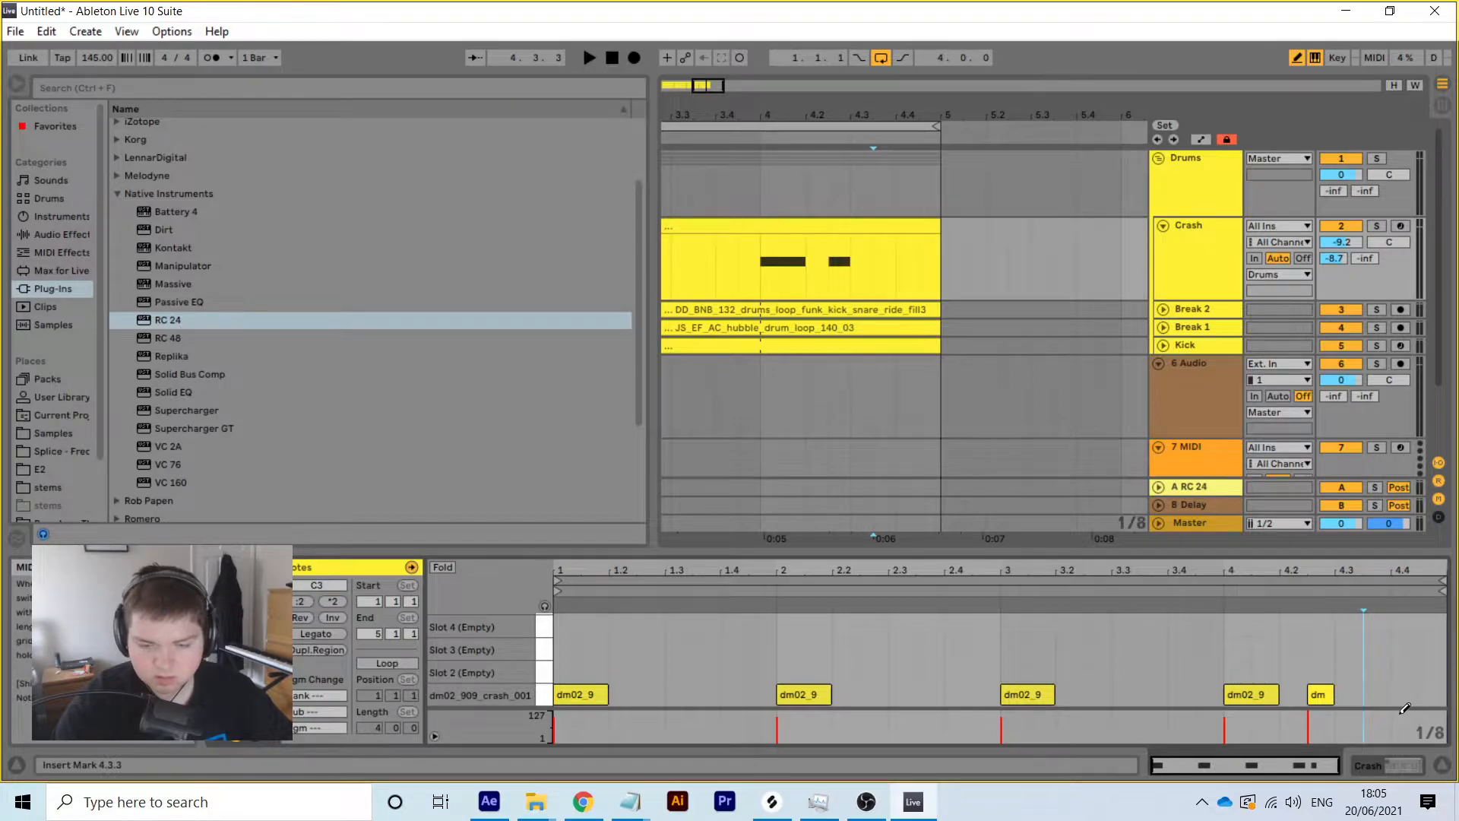
left_click(1402, 693)
left_click(1430, 693)
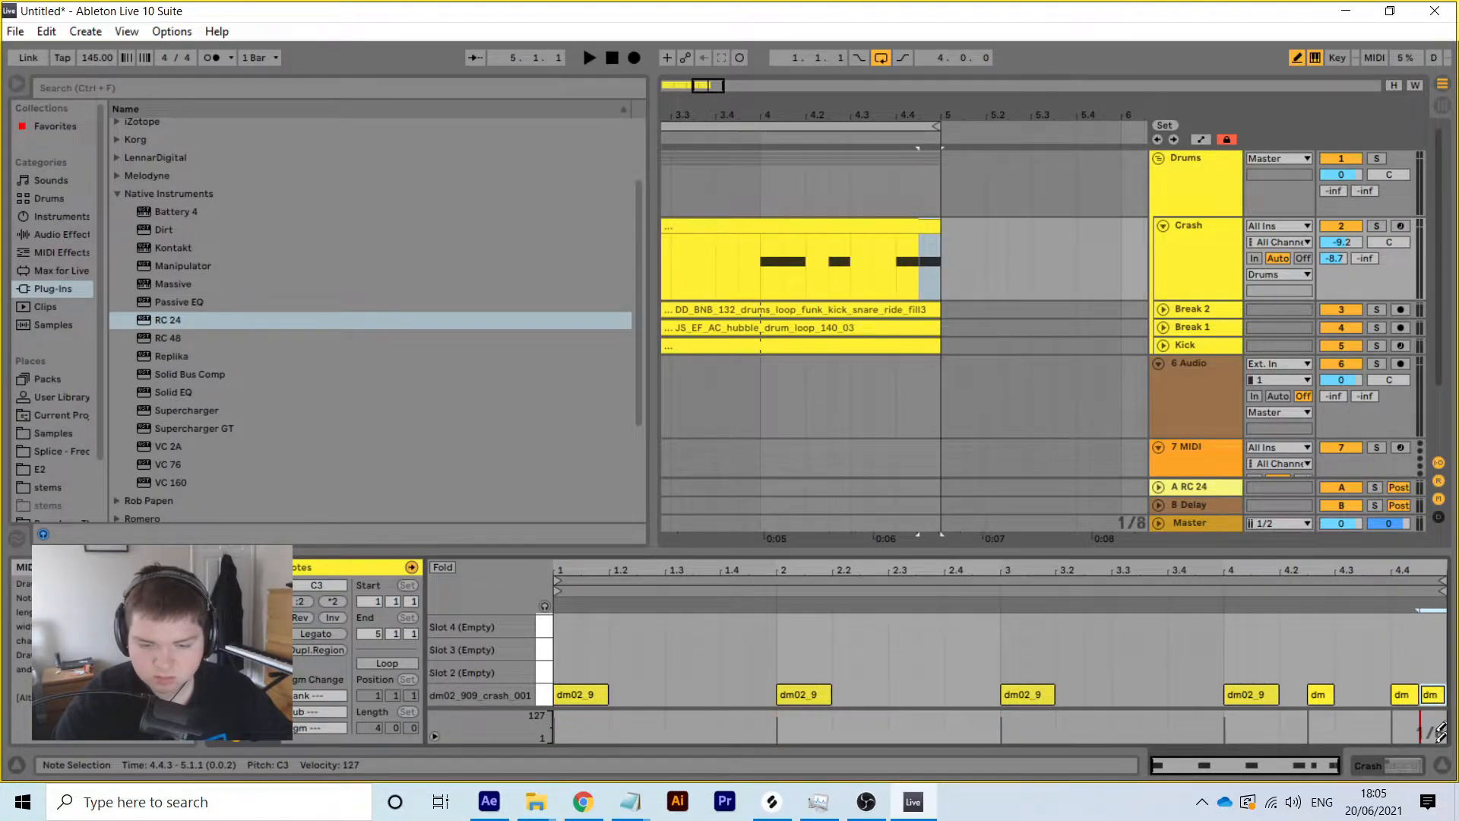
key("space")
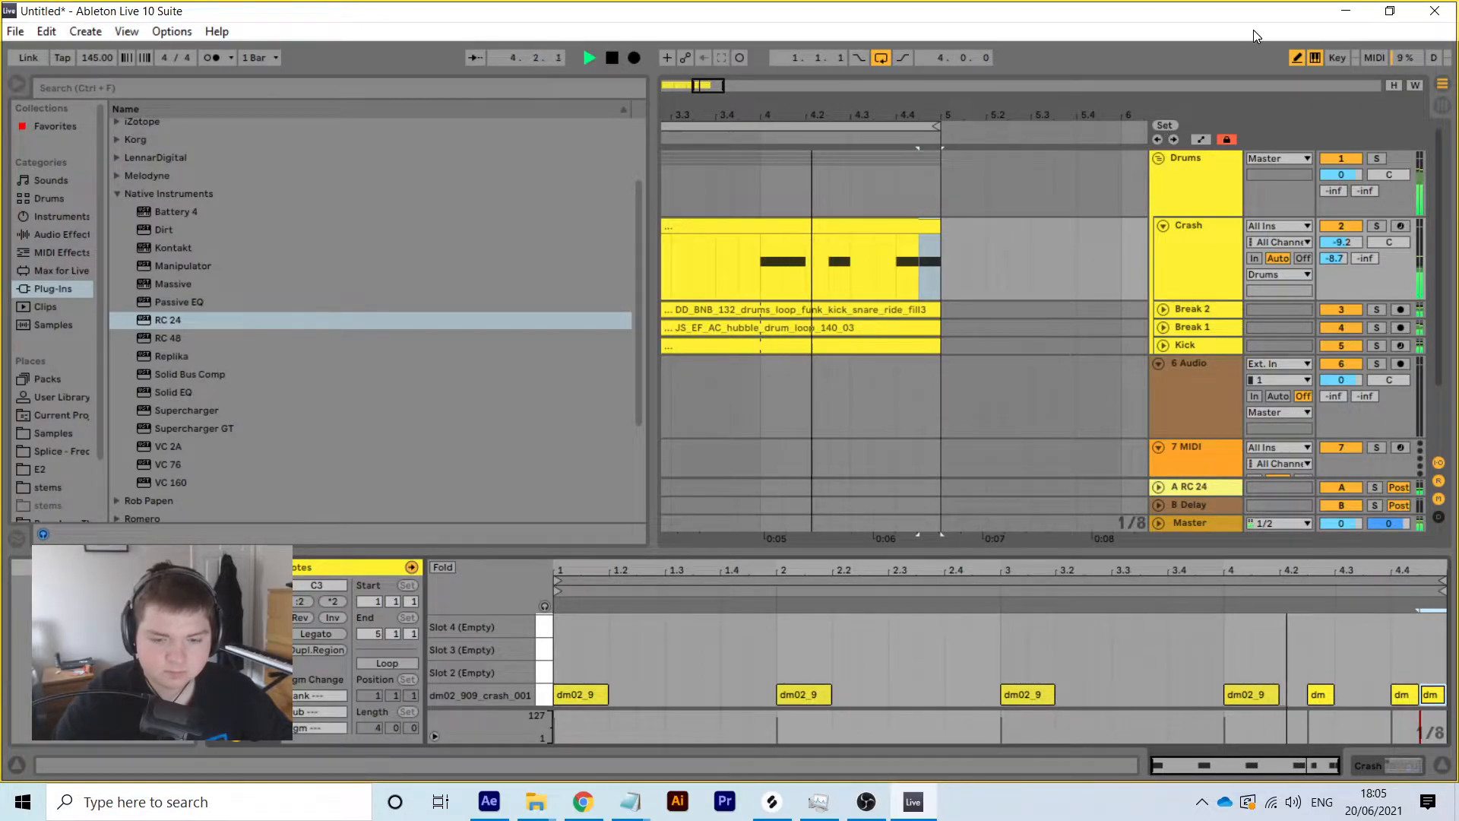
key("space")
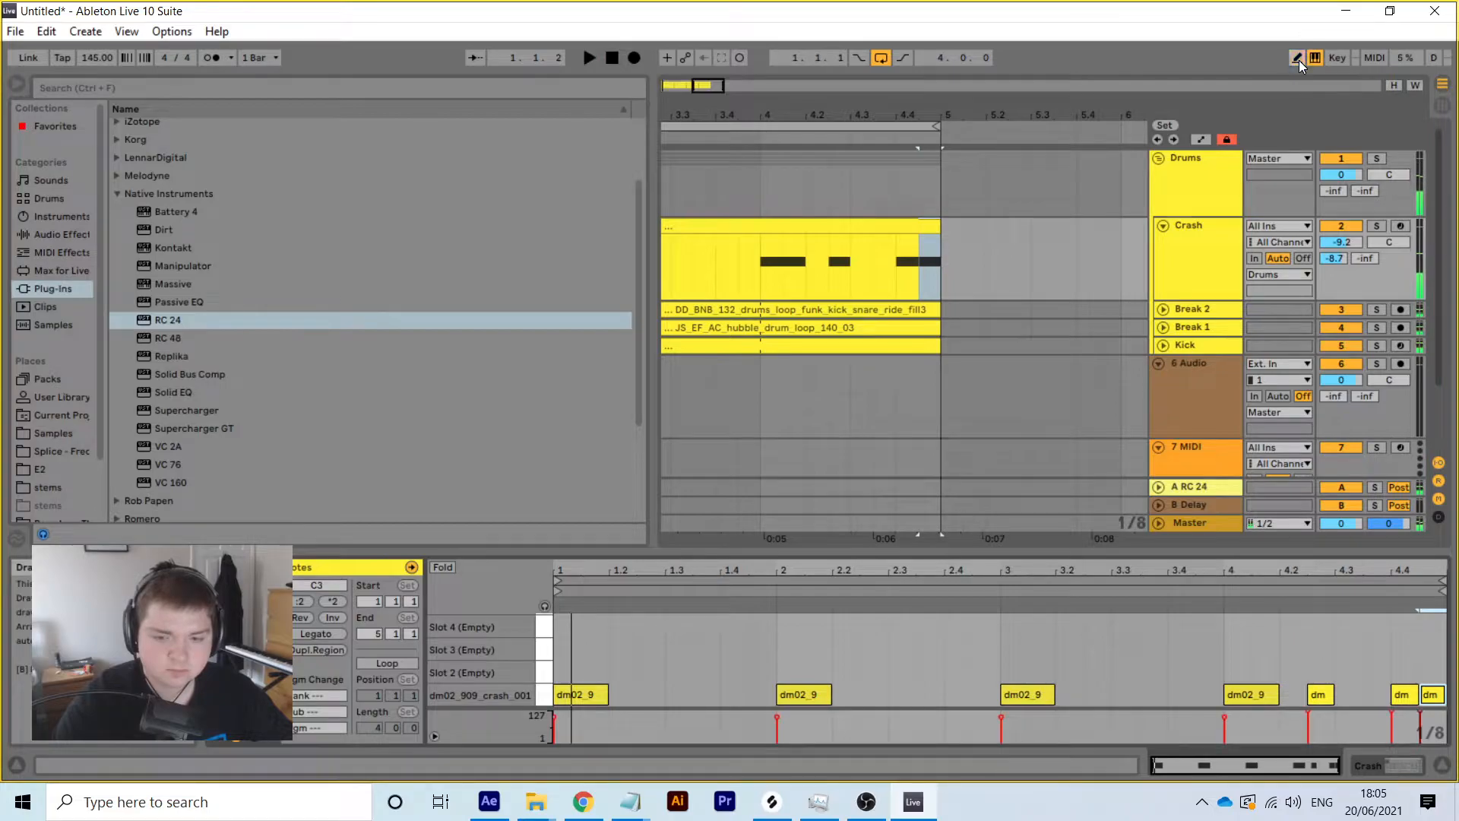
Lower the velocity of all crash notes together and play back
left_click(1297, 59)
left_click_drag(1214, 669, 1446, 704)
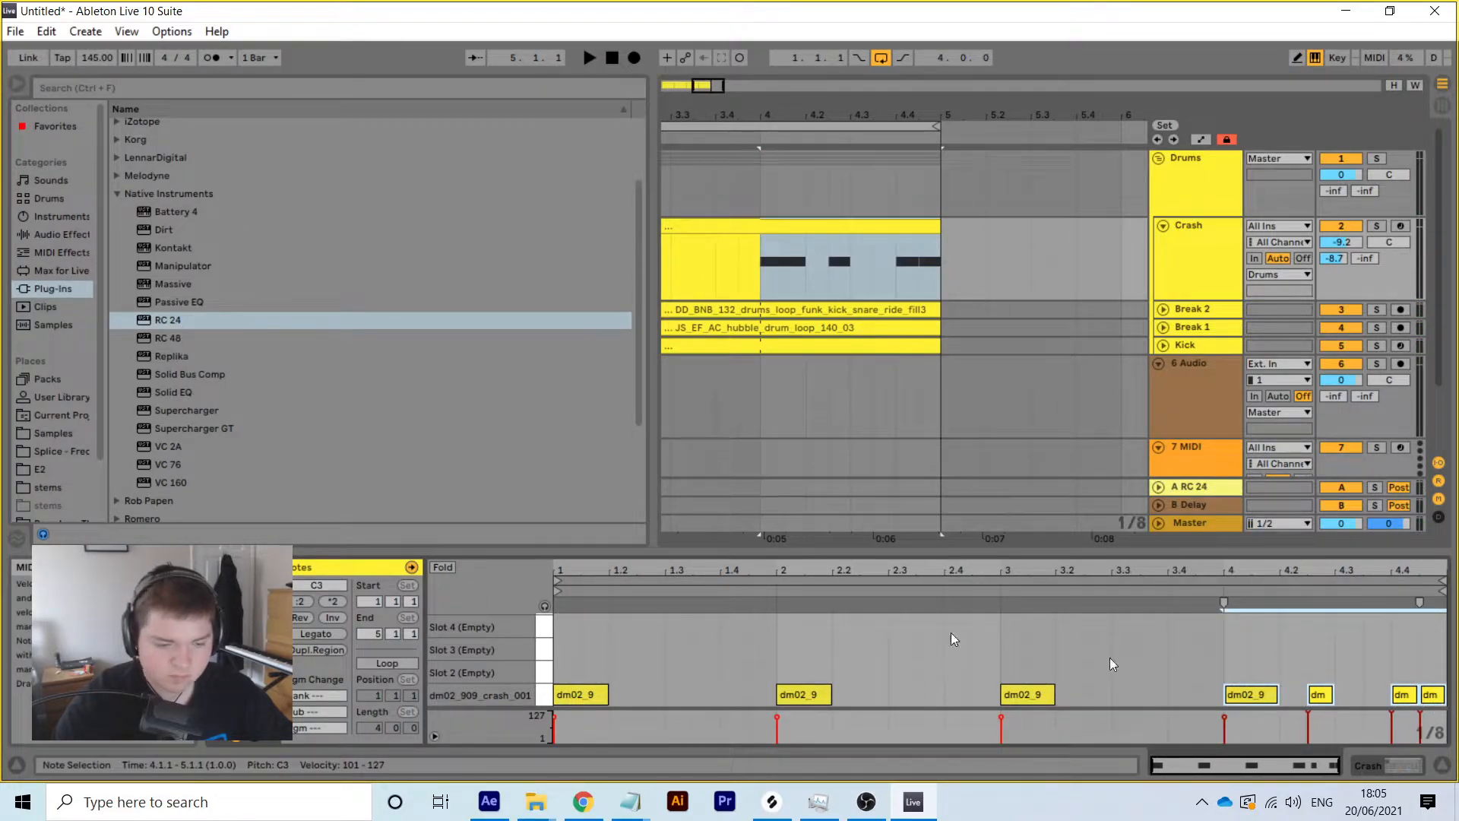
key("ctrl+a")
left_click_drag(1419, 602, 1420, 589)
left_click_drag(1420, 712, 1419, 714)
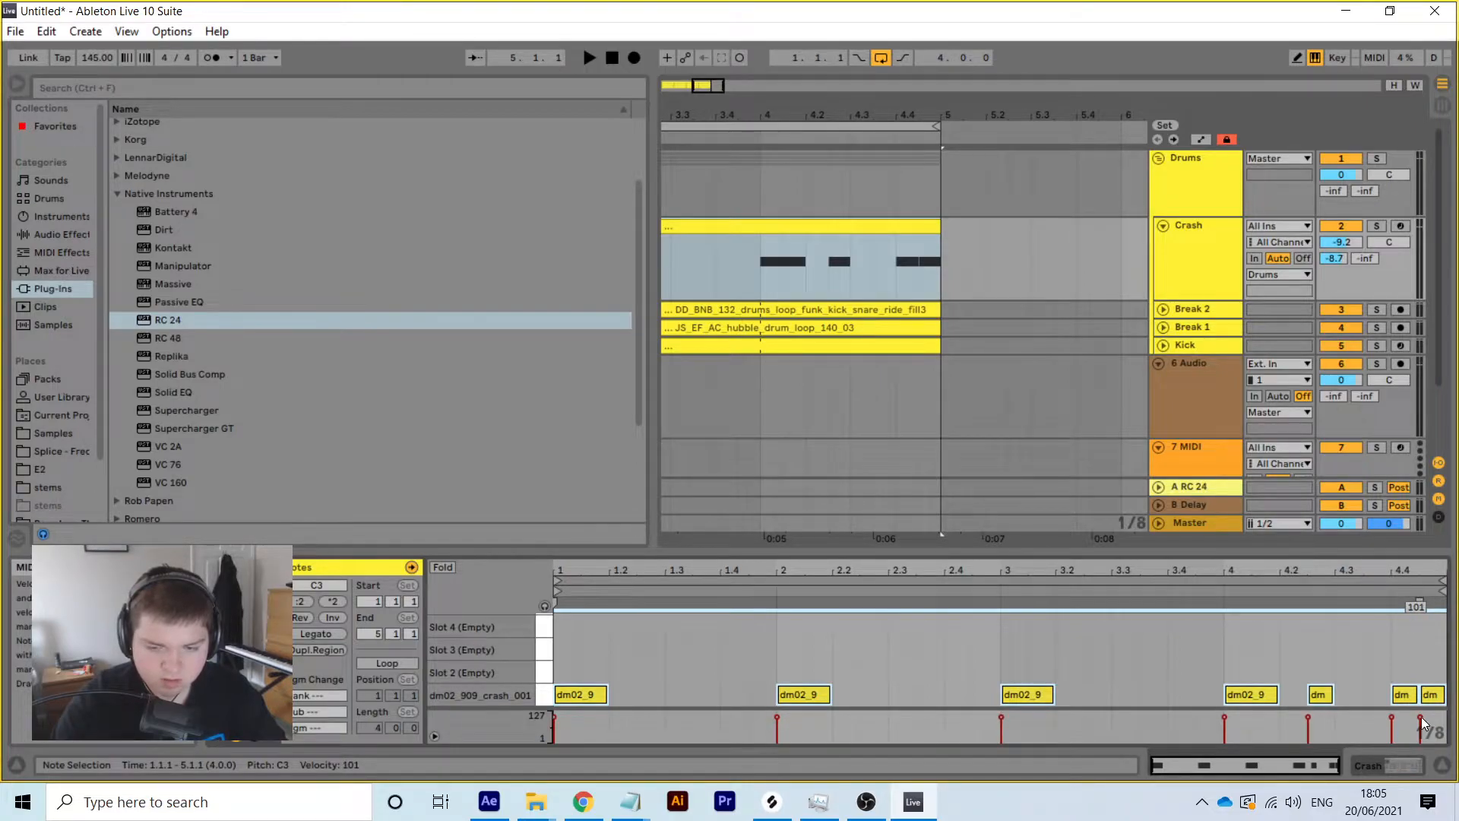
key("space")
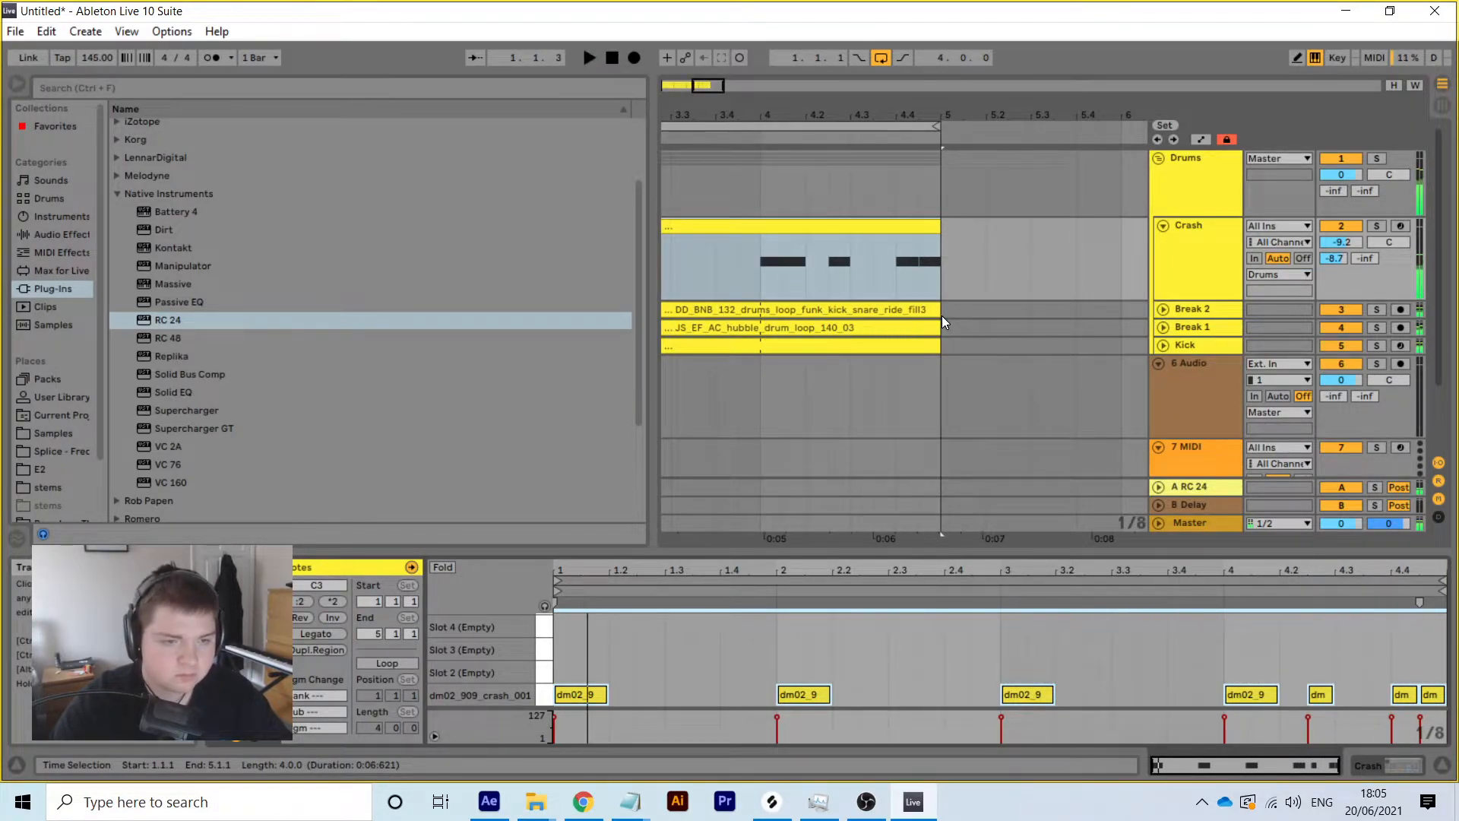
Set the note grid to 1/16 and delete the last crash note
left_click(1432, 694)
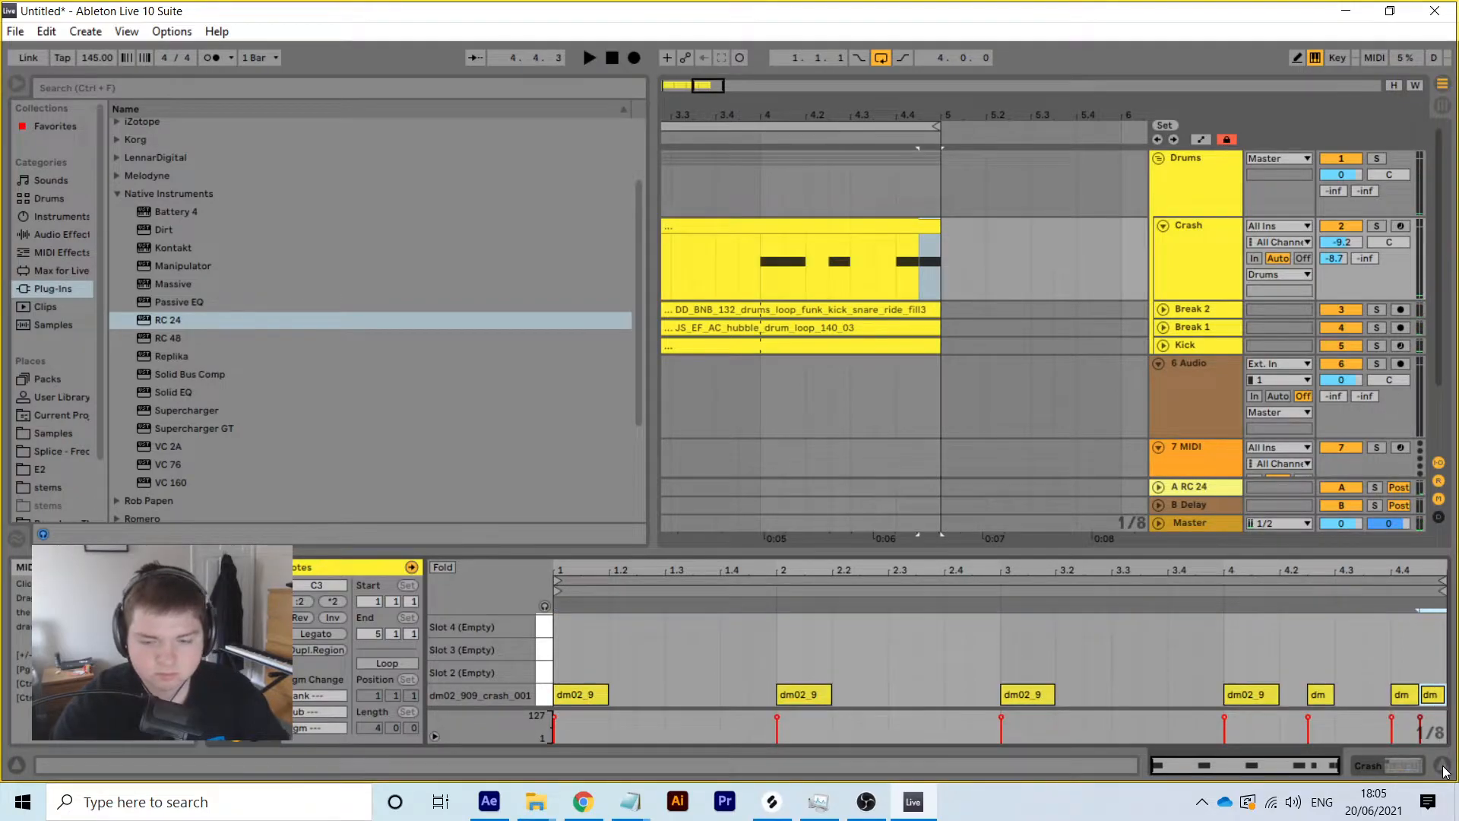
right_click(1431, 694)
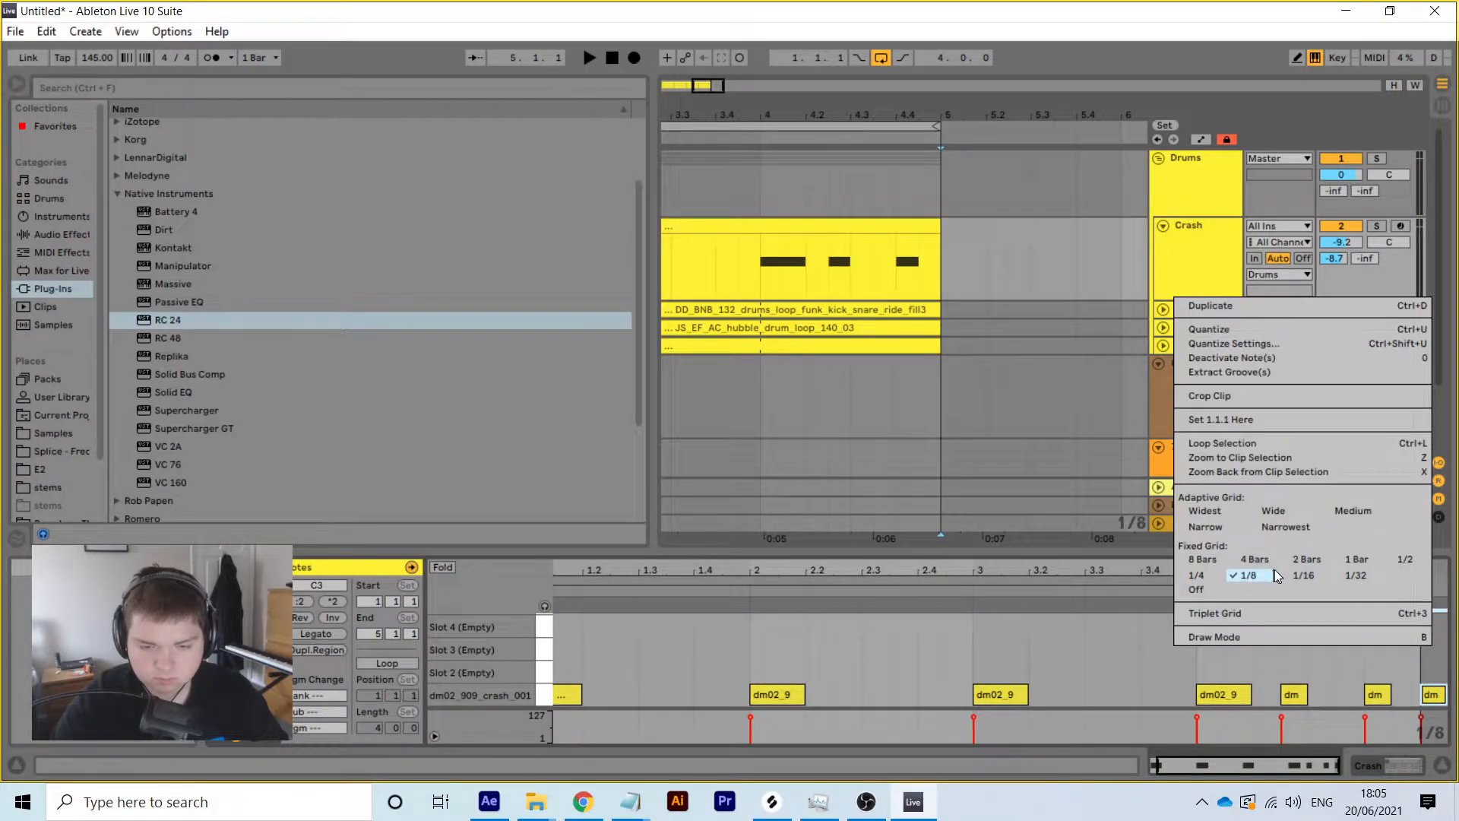
left_click(1301, 574)
key("Left")
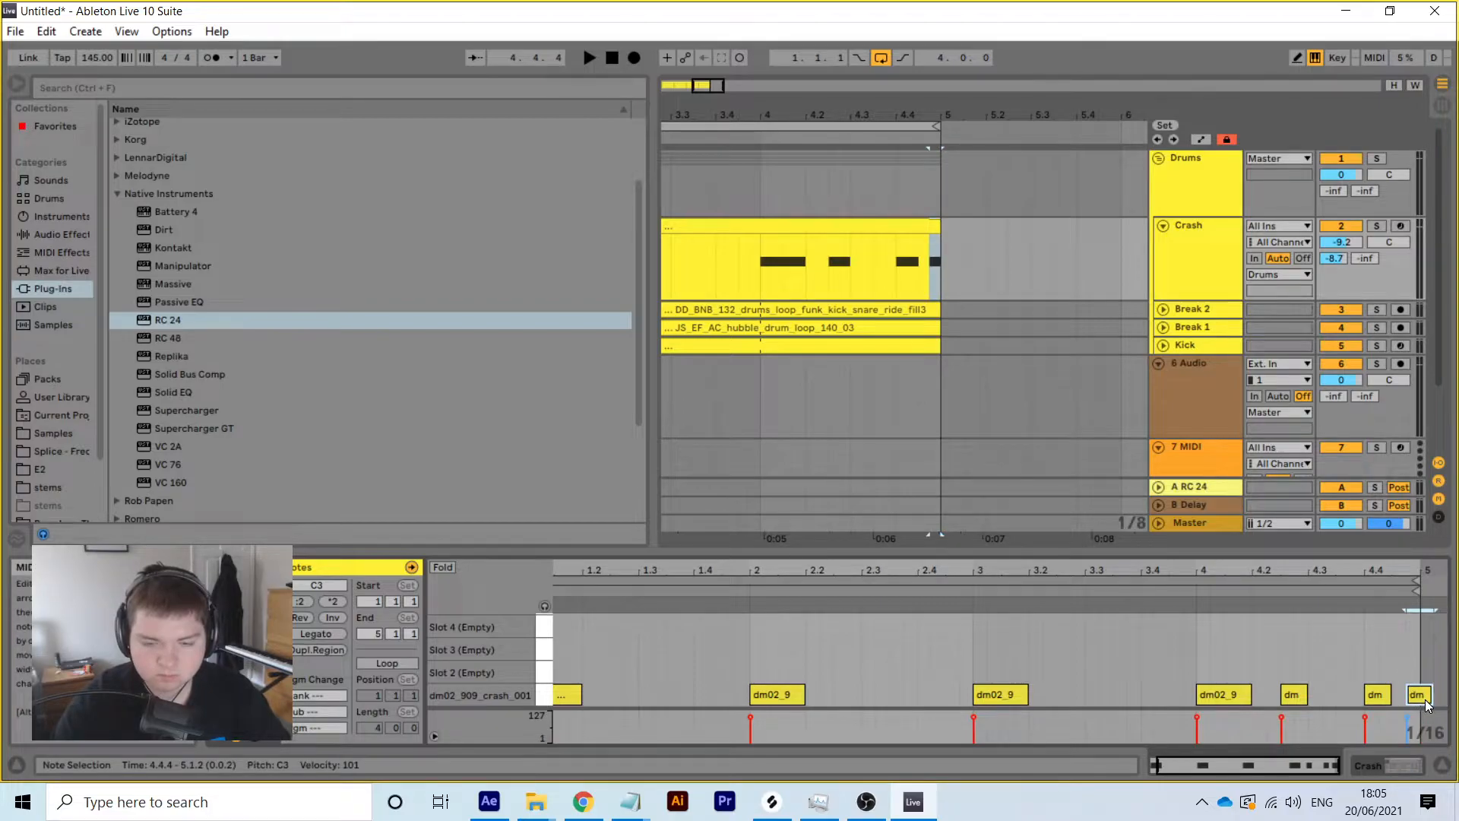
key("Delete")
Duplicate Break 1's 4.1.1–4.2.3 slice with Ctrl+D and trim the last copy to bar 5
left_click_drag(847, 117, 916, 120)
left_click(1166, 328)
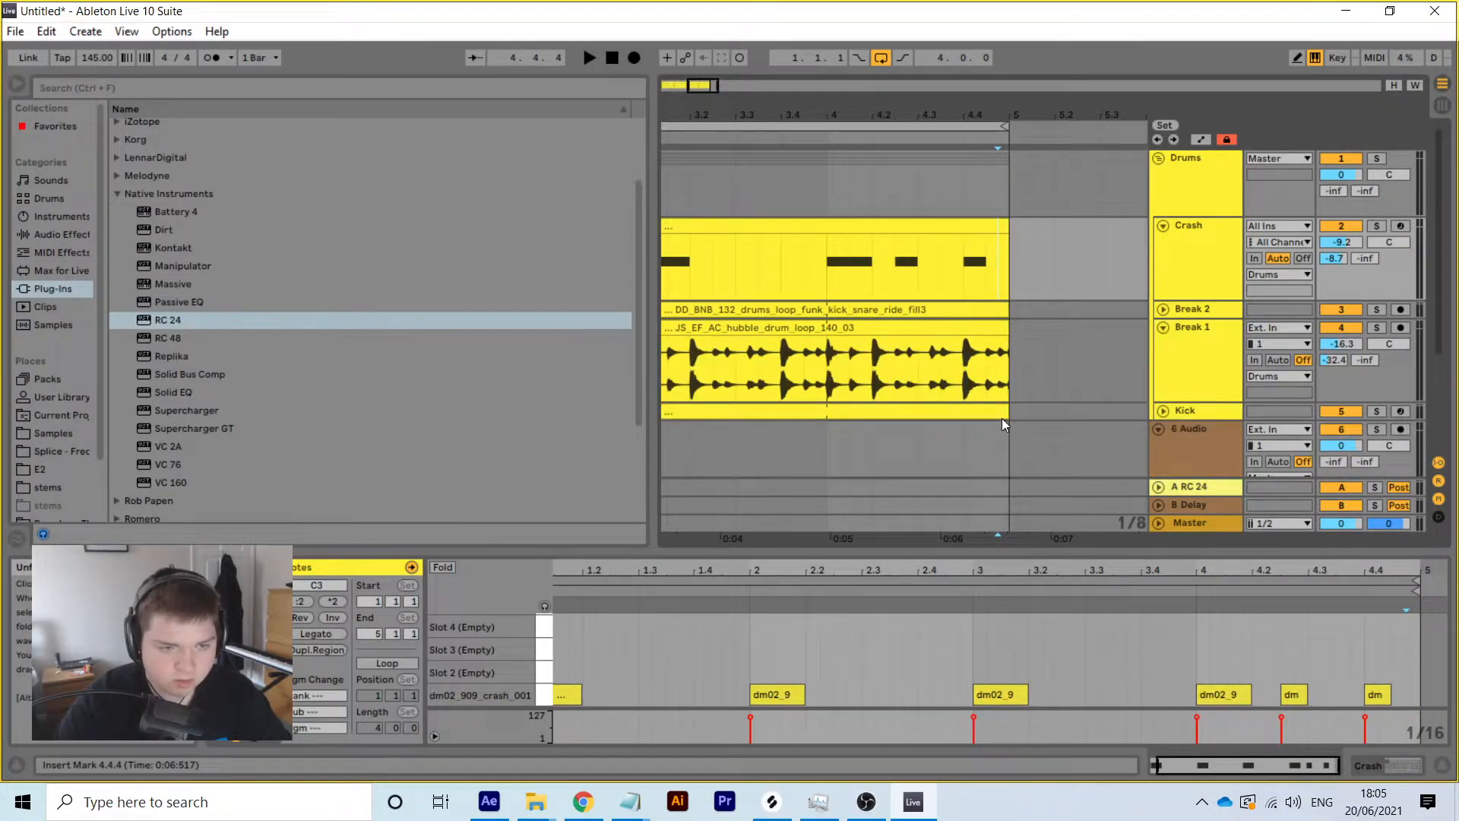
left_click(872, 380)
left_click_drag(894, 382, 833, 346)
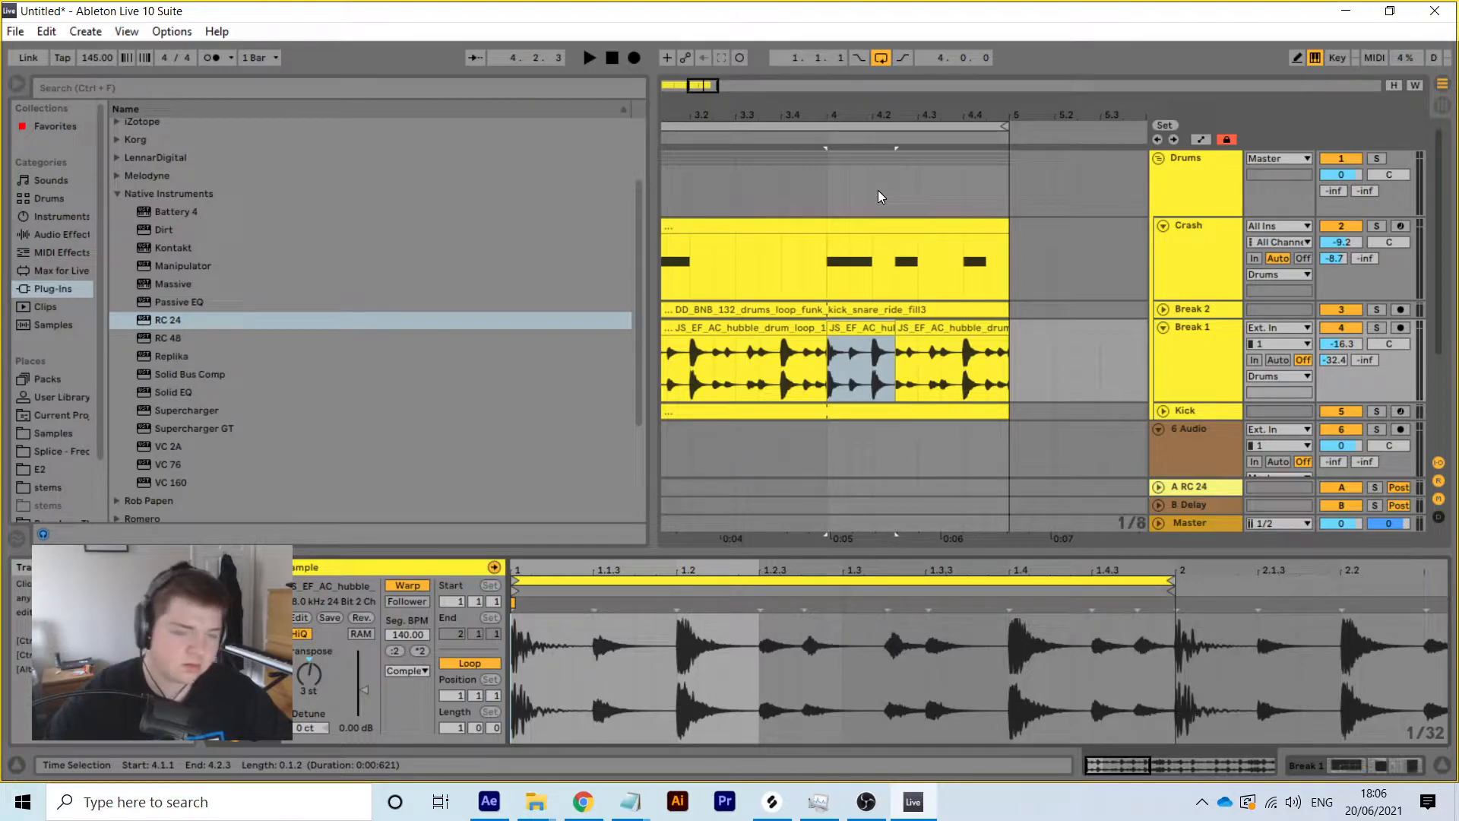
left_click(872, 324)
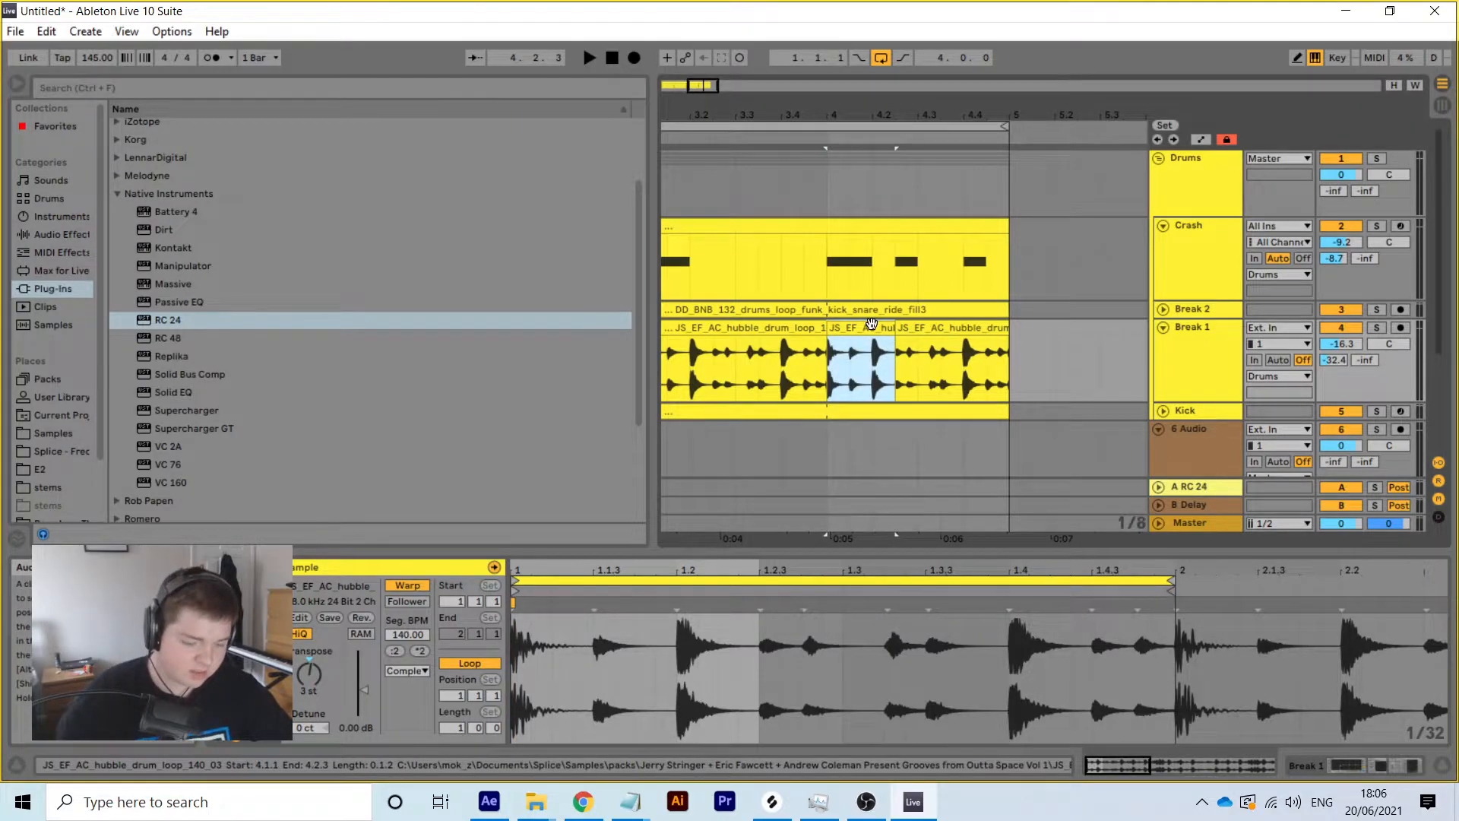
key("ctrl+d")
key("ctrl+d")
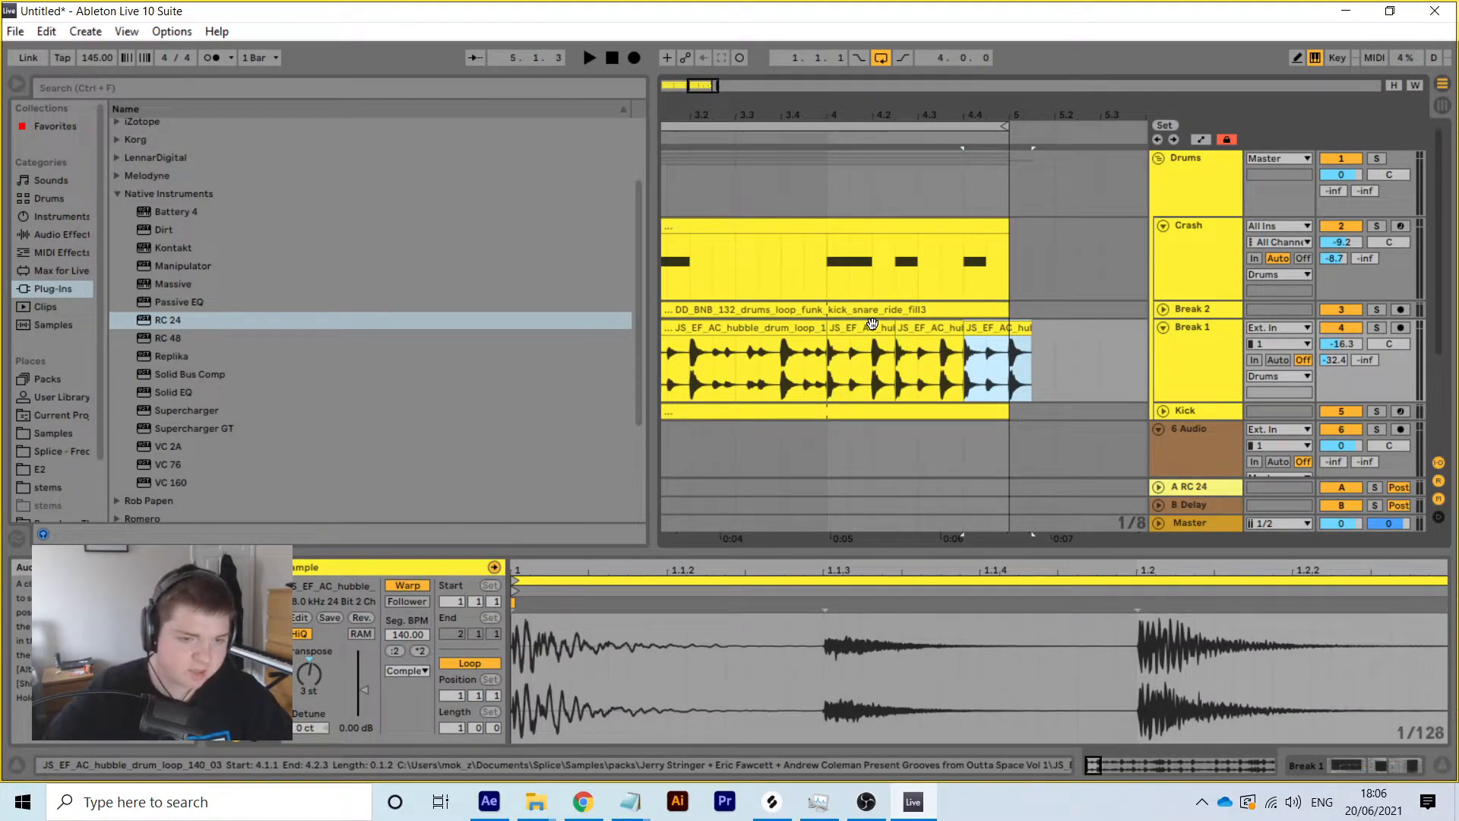
left_click_drag(1029, 328, 1008, 332)
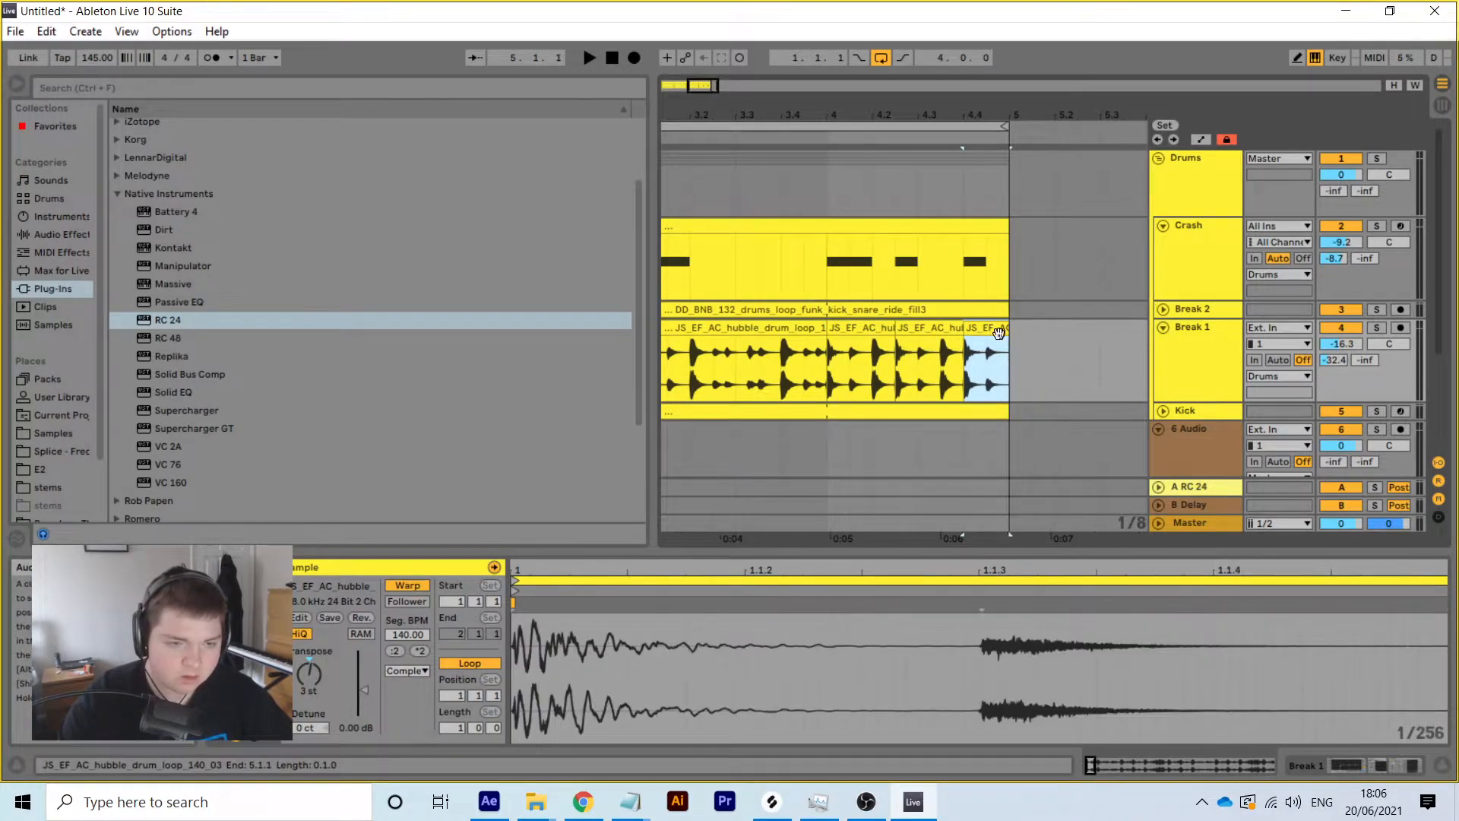
Repeat Break 2's 4.1.1–4.2.3 slice twice, trimming the last copy to end at bar 5
left_click(1163, 310)
left_click_drag(886, 339, 832, 314)
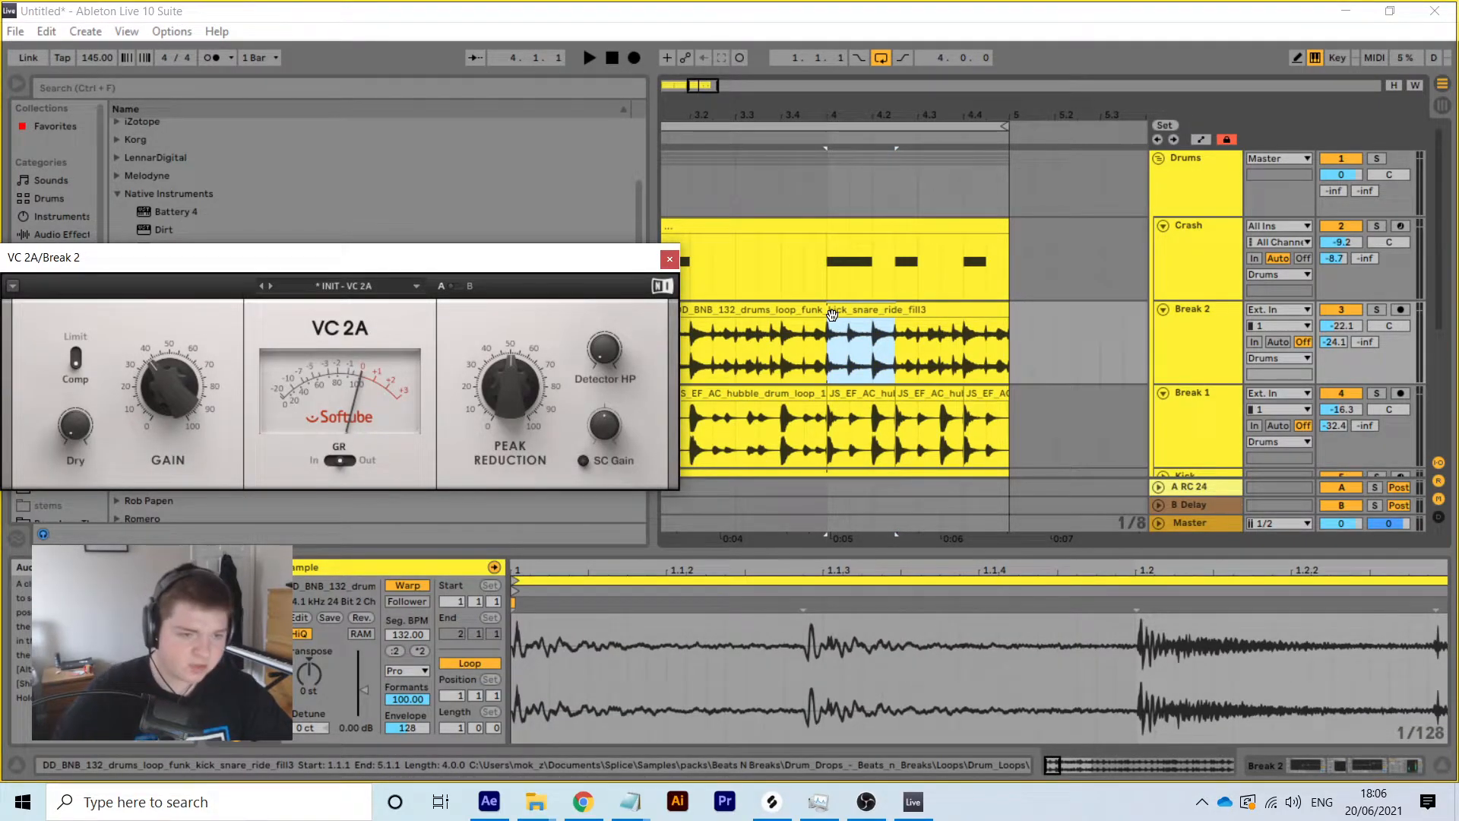
left_click(834, 313)
left_click_drag(889, 335, 842, 314)
key("ctrl+d")
key("ctrl+d")
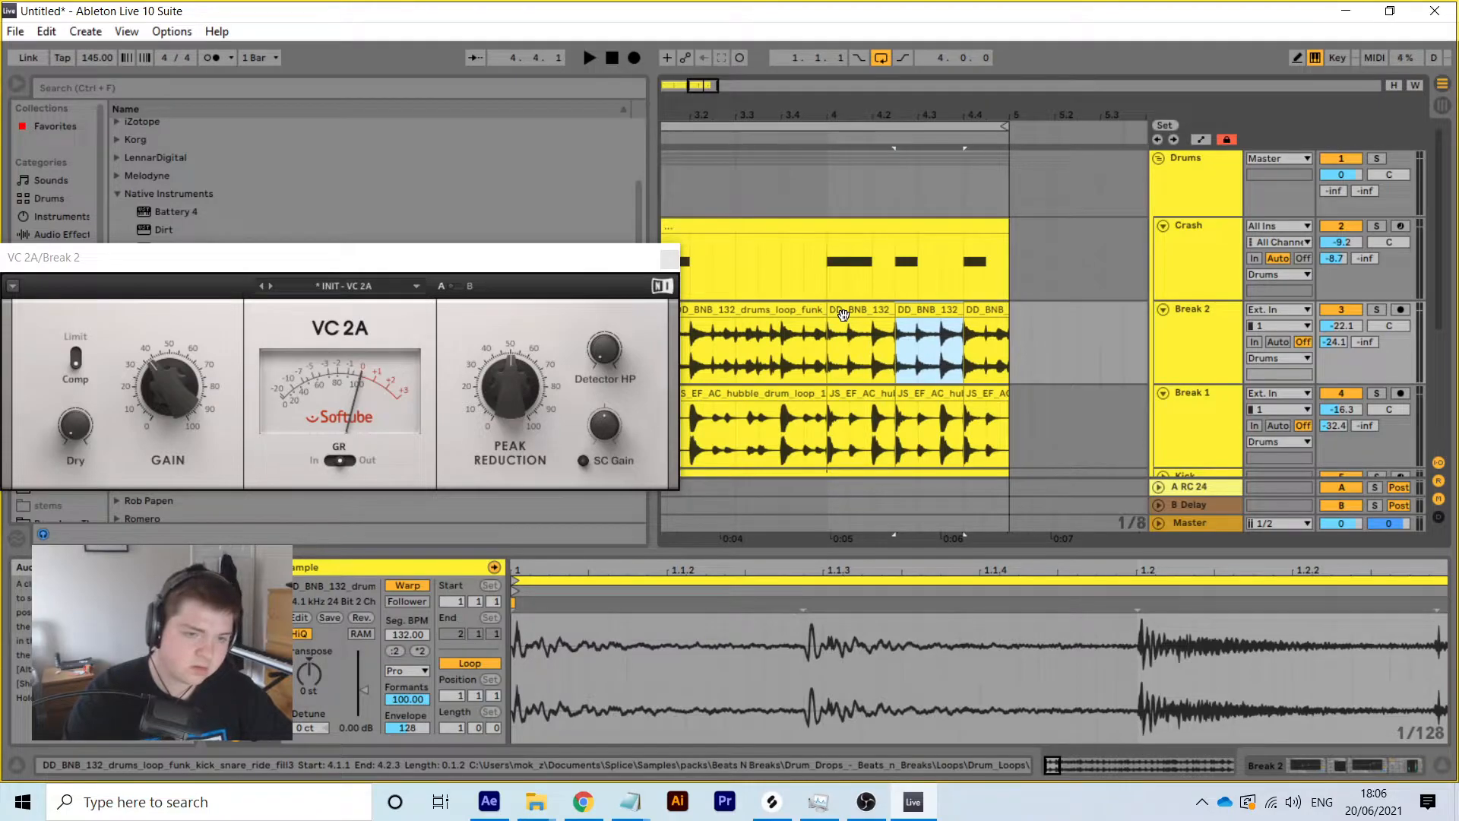
left_click_drag(1029, 309, 1006, 313)
Repeat the Kick's 4.1.1–4.2.3 slice twice to the right
scroll(1007, 319, "down", 2)
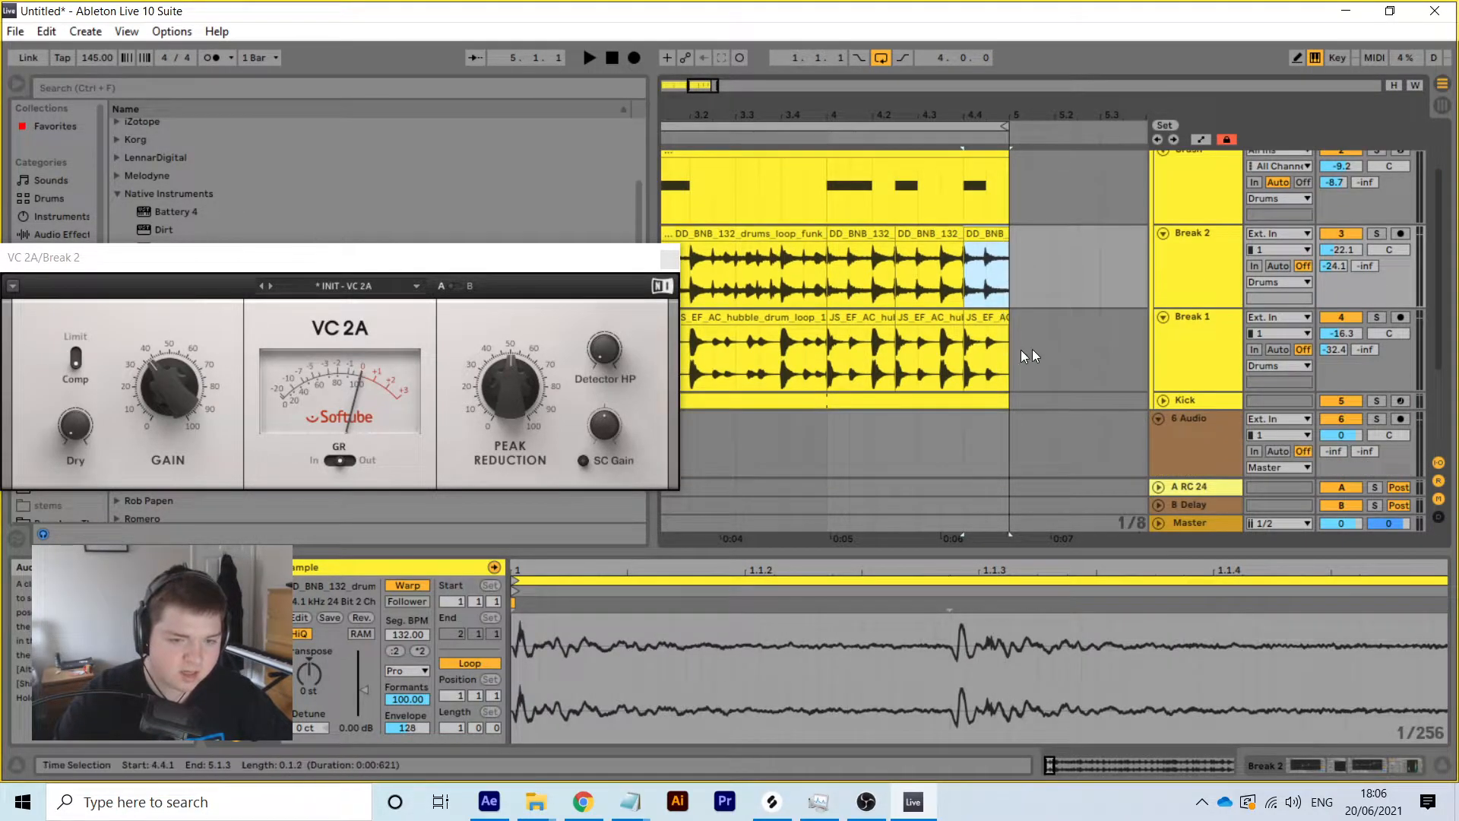
left_click(1166, 403)
left_click_drag(876, 435, 836, 408)
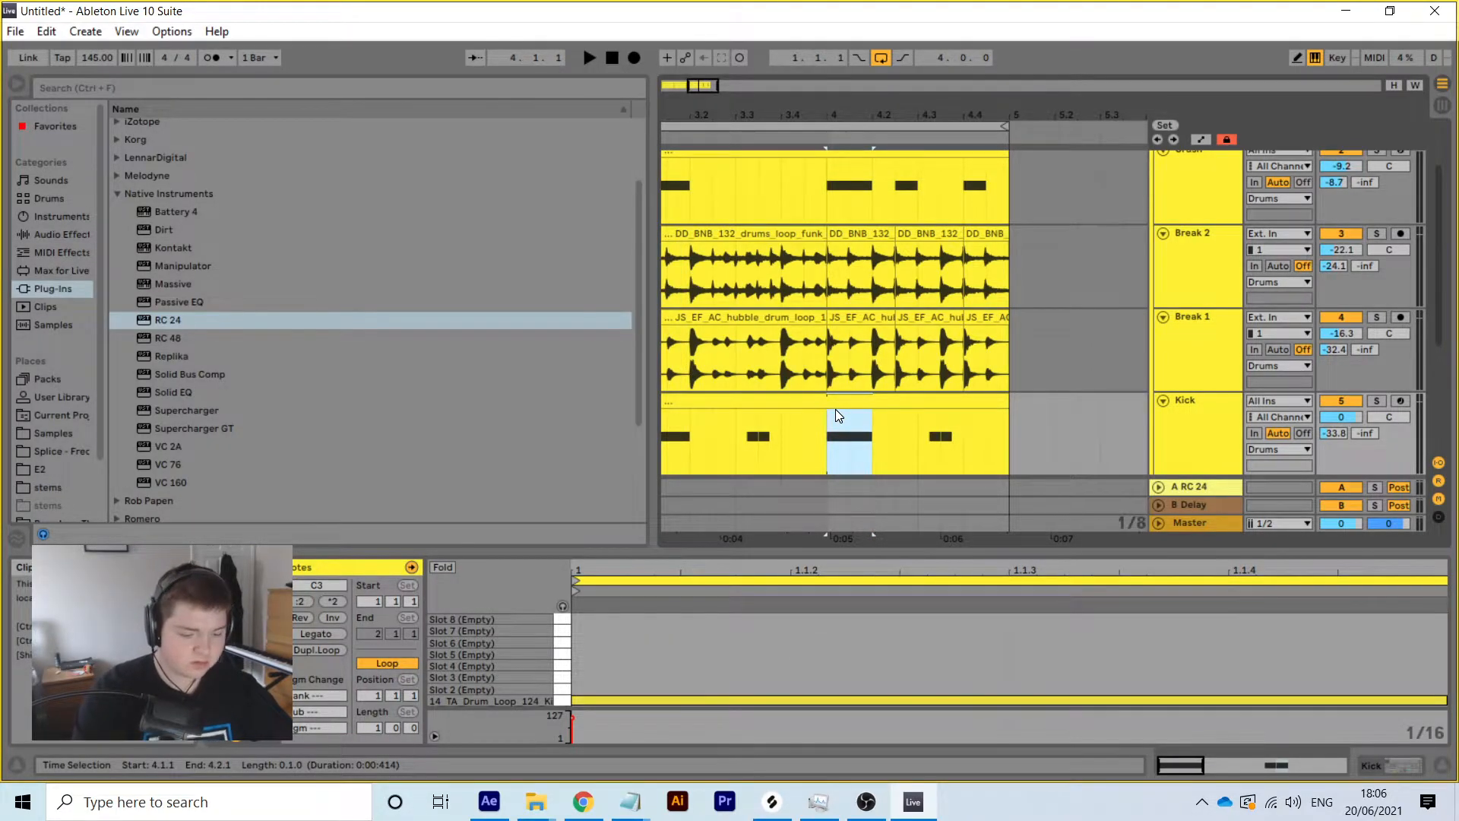
key("ctrl+d")
key("ctrl+z")
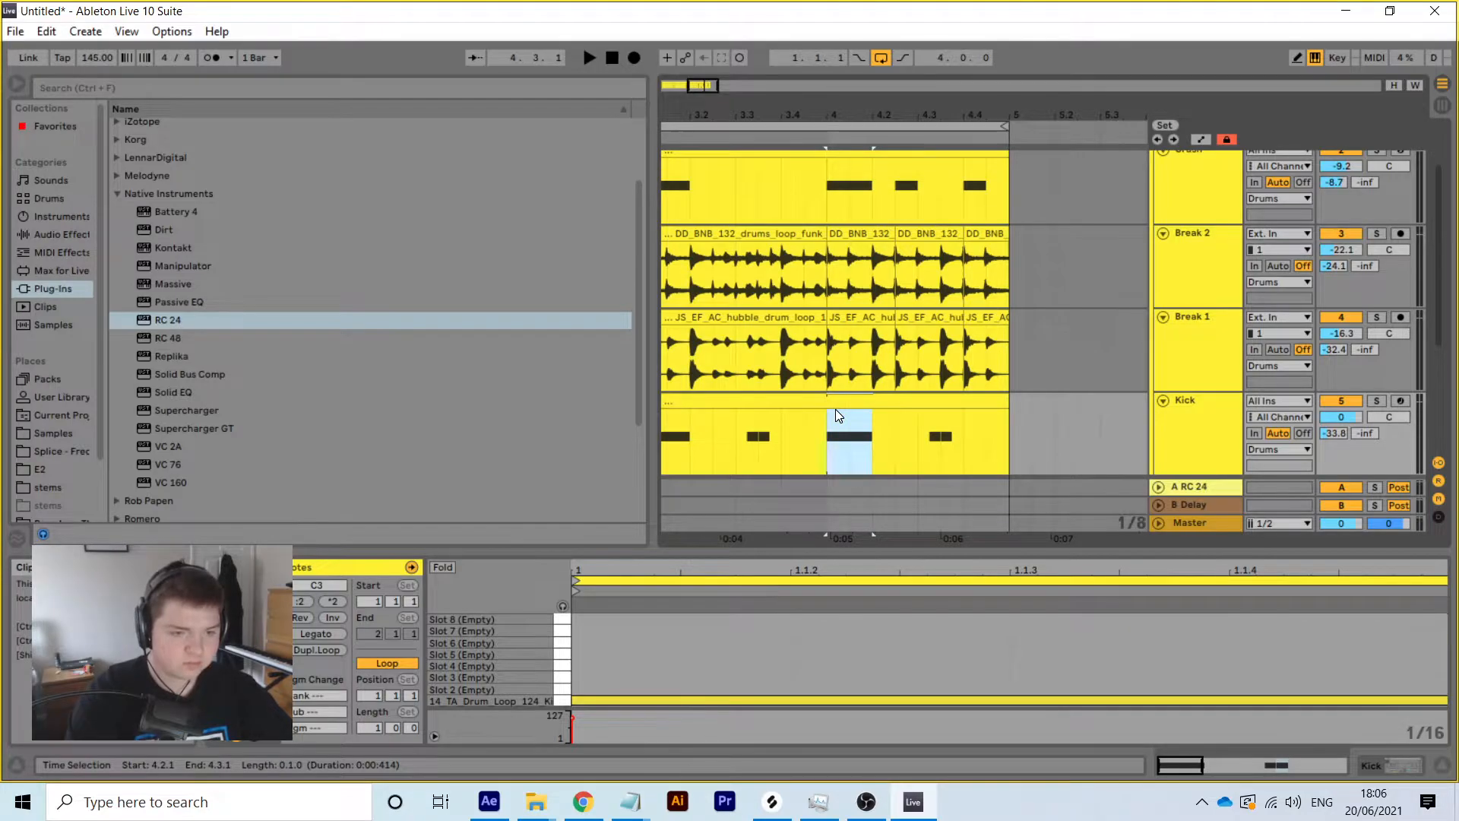
left_click_drag(899, 438, 832, 410)
key("ctrl+d")
key("ctrl+d")
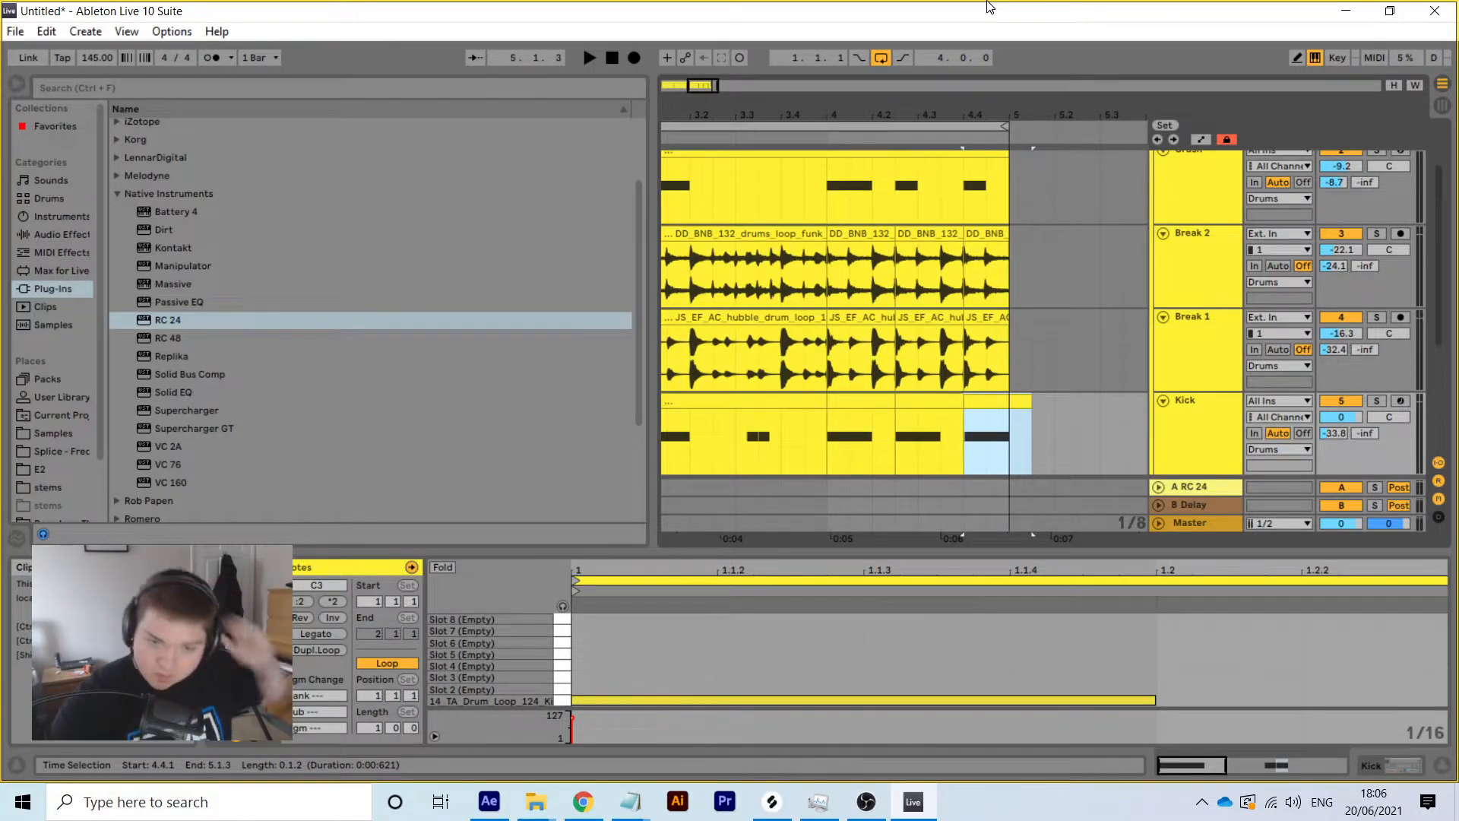
Collapse the Kick, Break 1, Break 2 and Crash tracks
left_click(1168, 383)
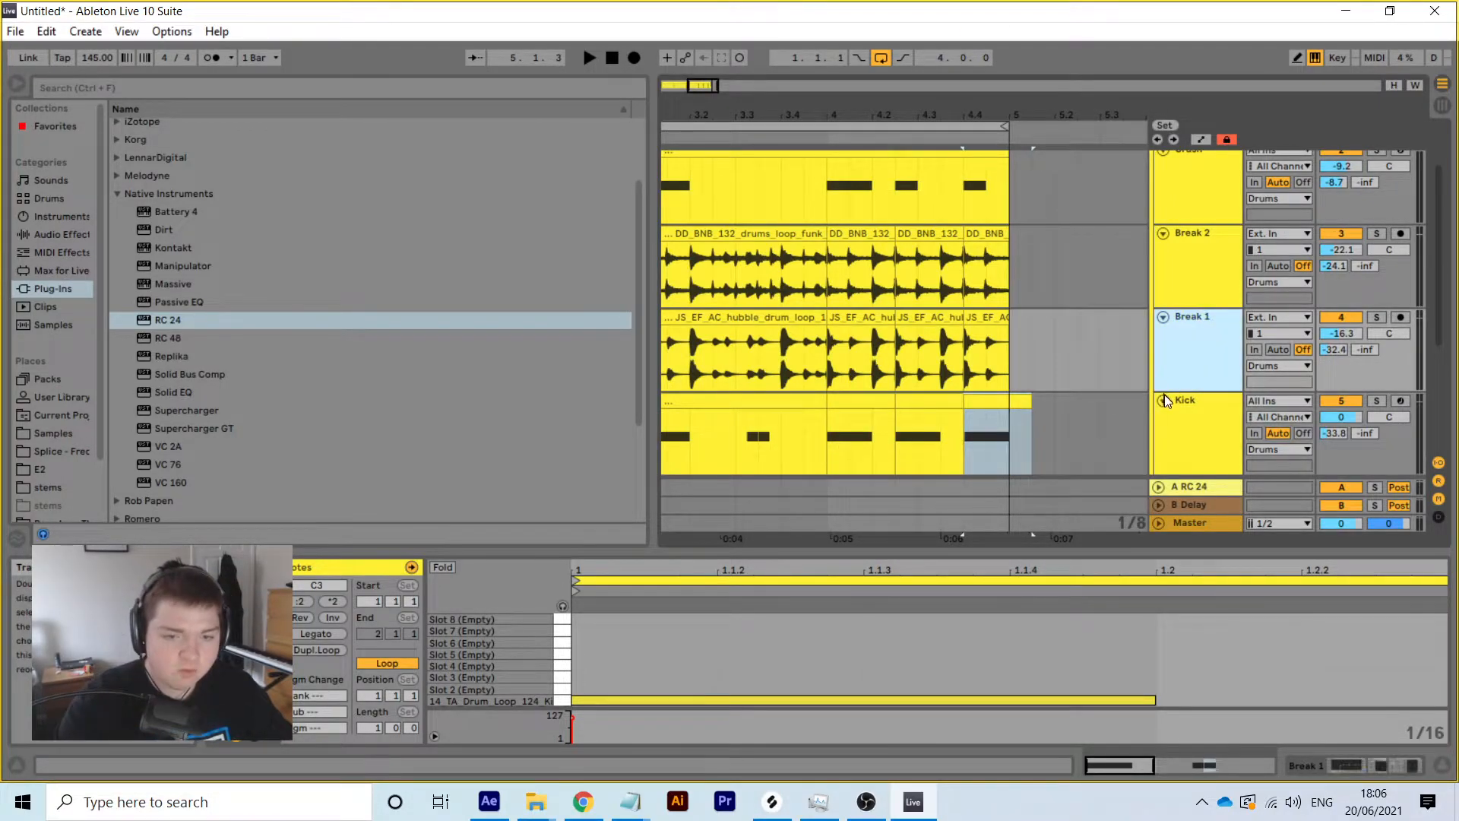
key("ctrl+t")
left_click(1163, 318)
key("ctrl+shift+t")
left_click(1163, 234)
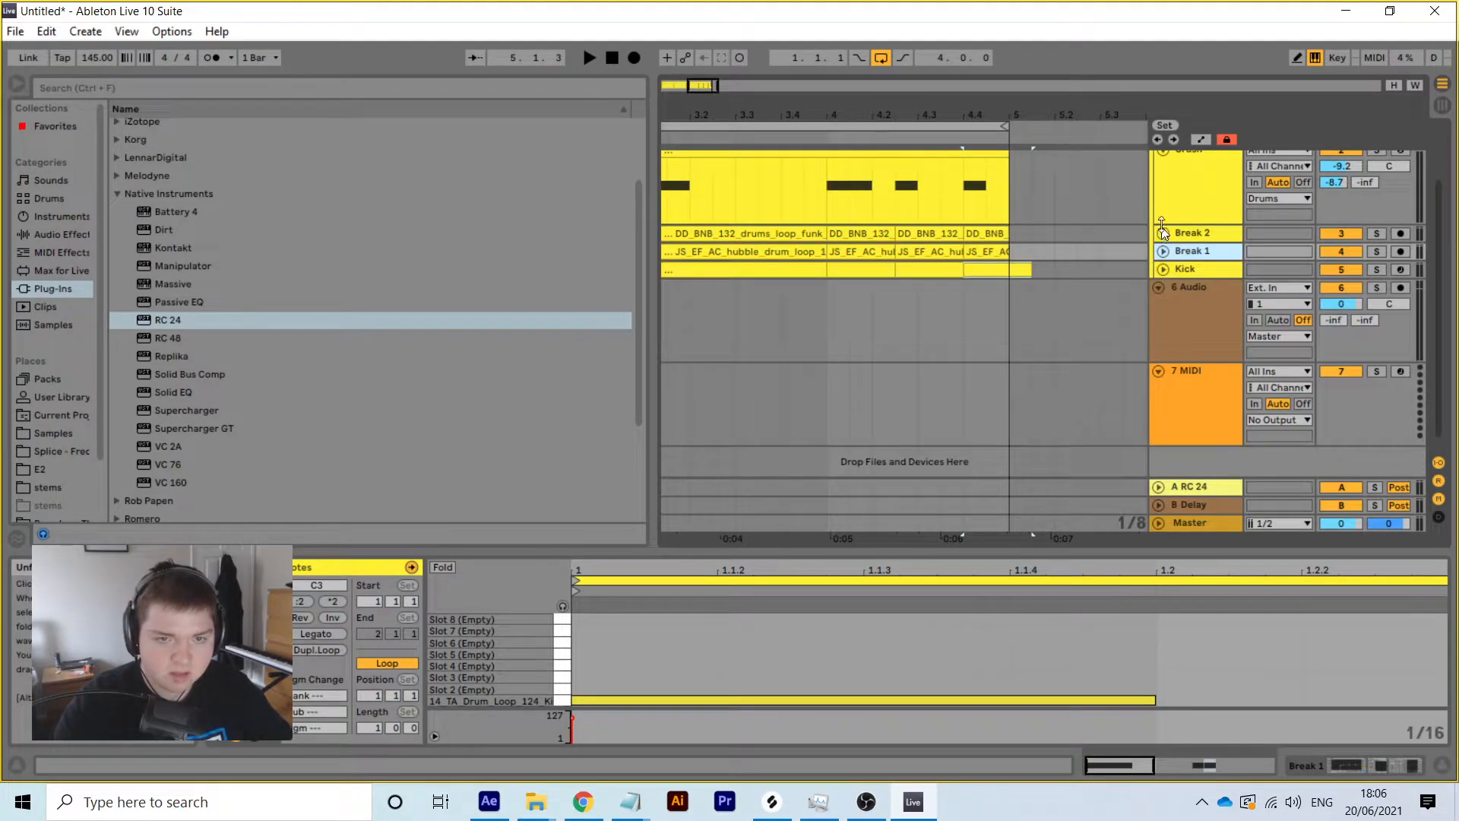
left_click(1161, 152)
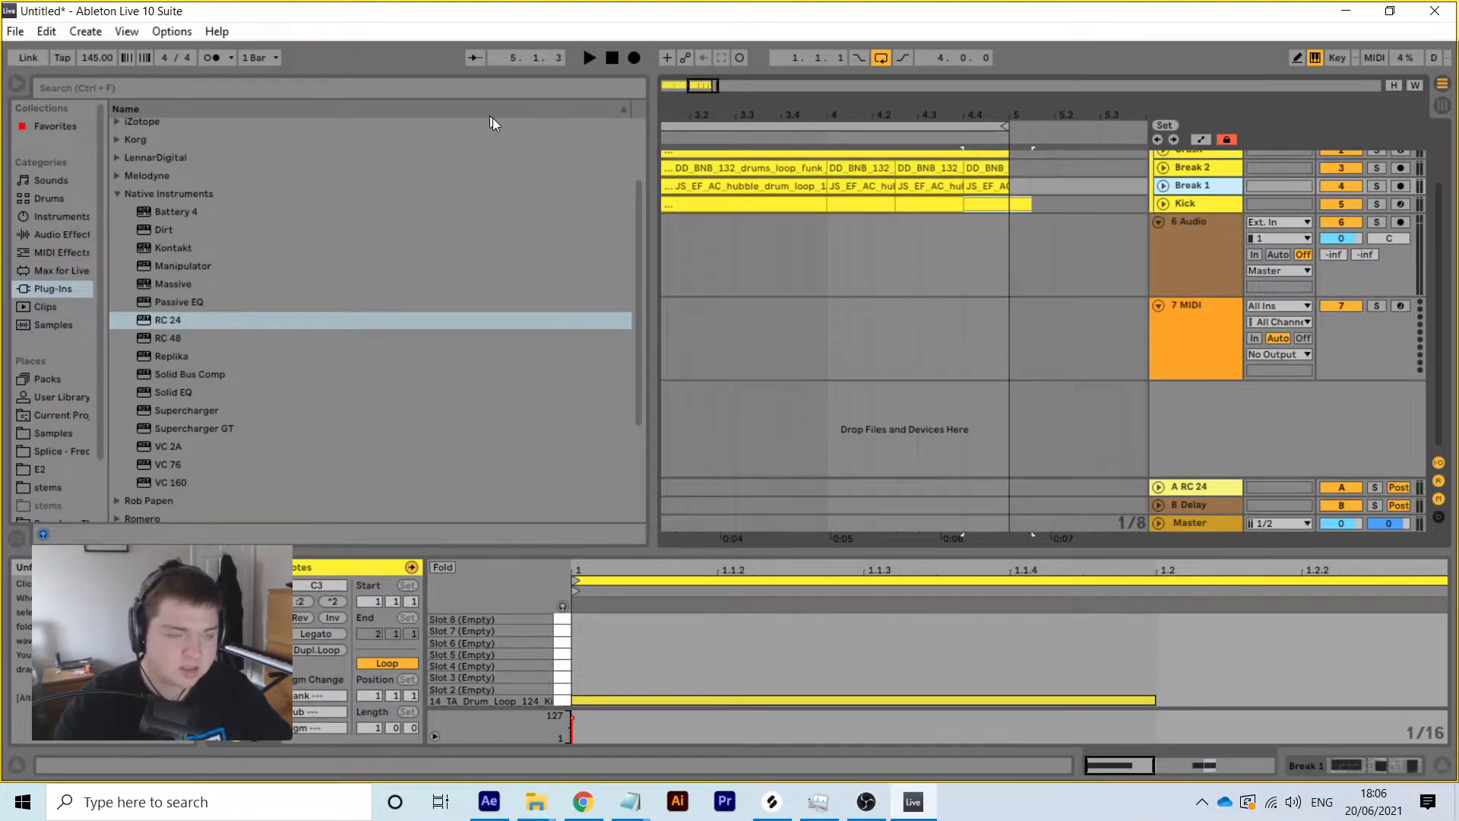
Play the loop from the scrub area and select the Drums group track
left_click(726, 136)
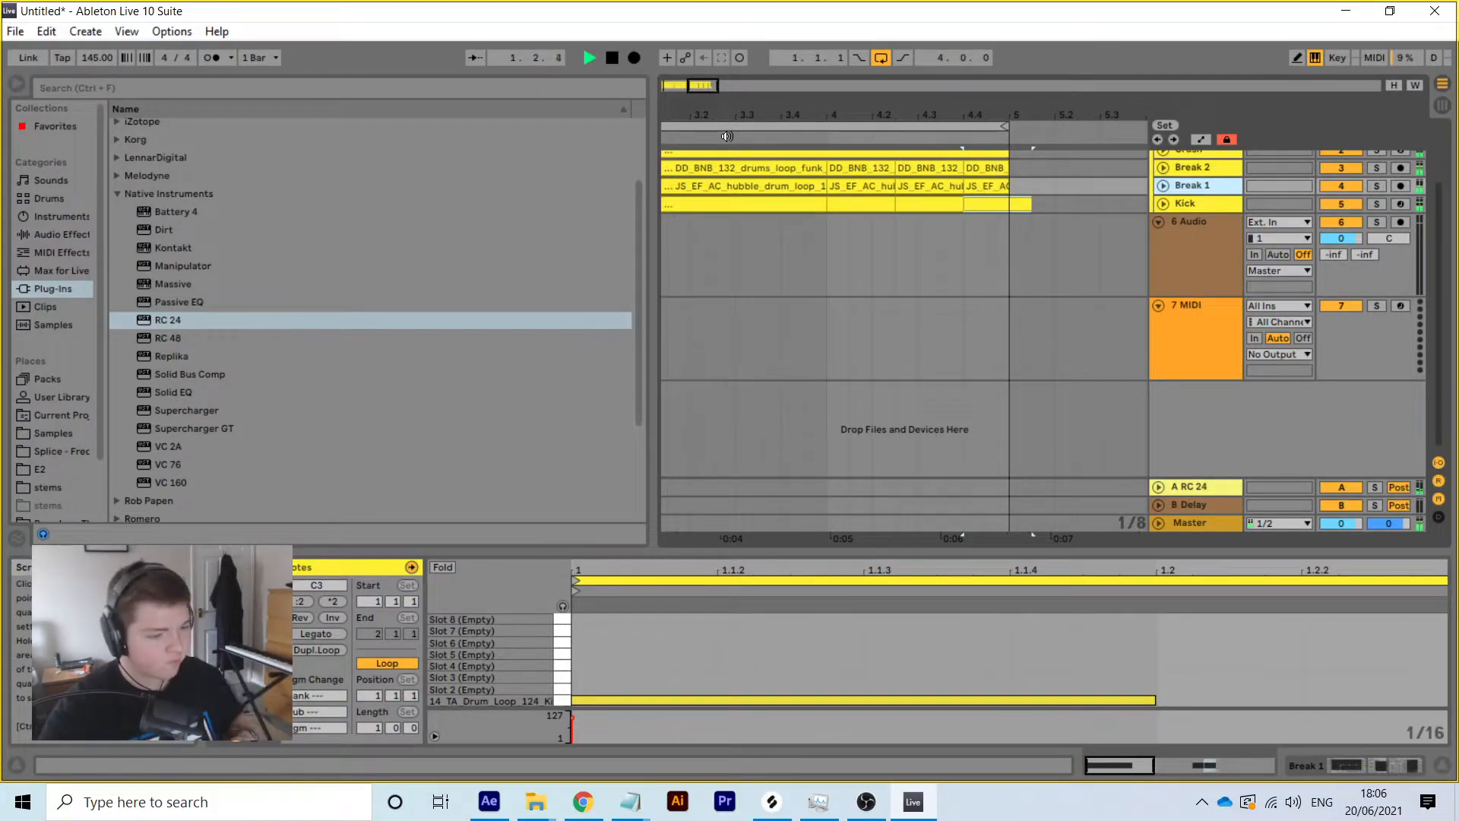
scroll(1265, 297, "up", 2)
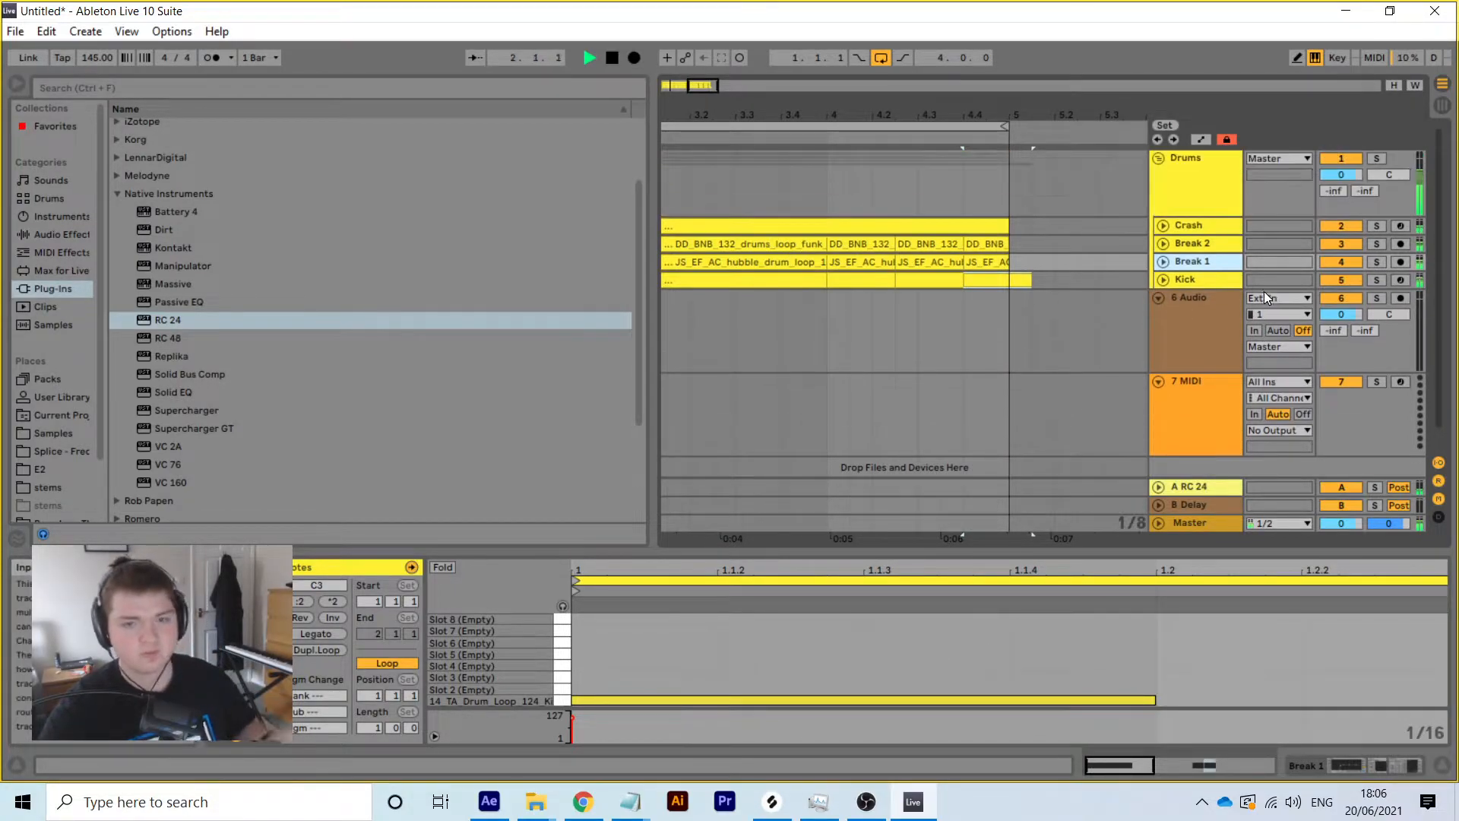
left_click(1155, 159)
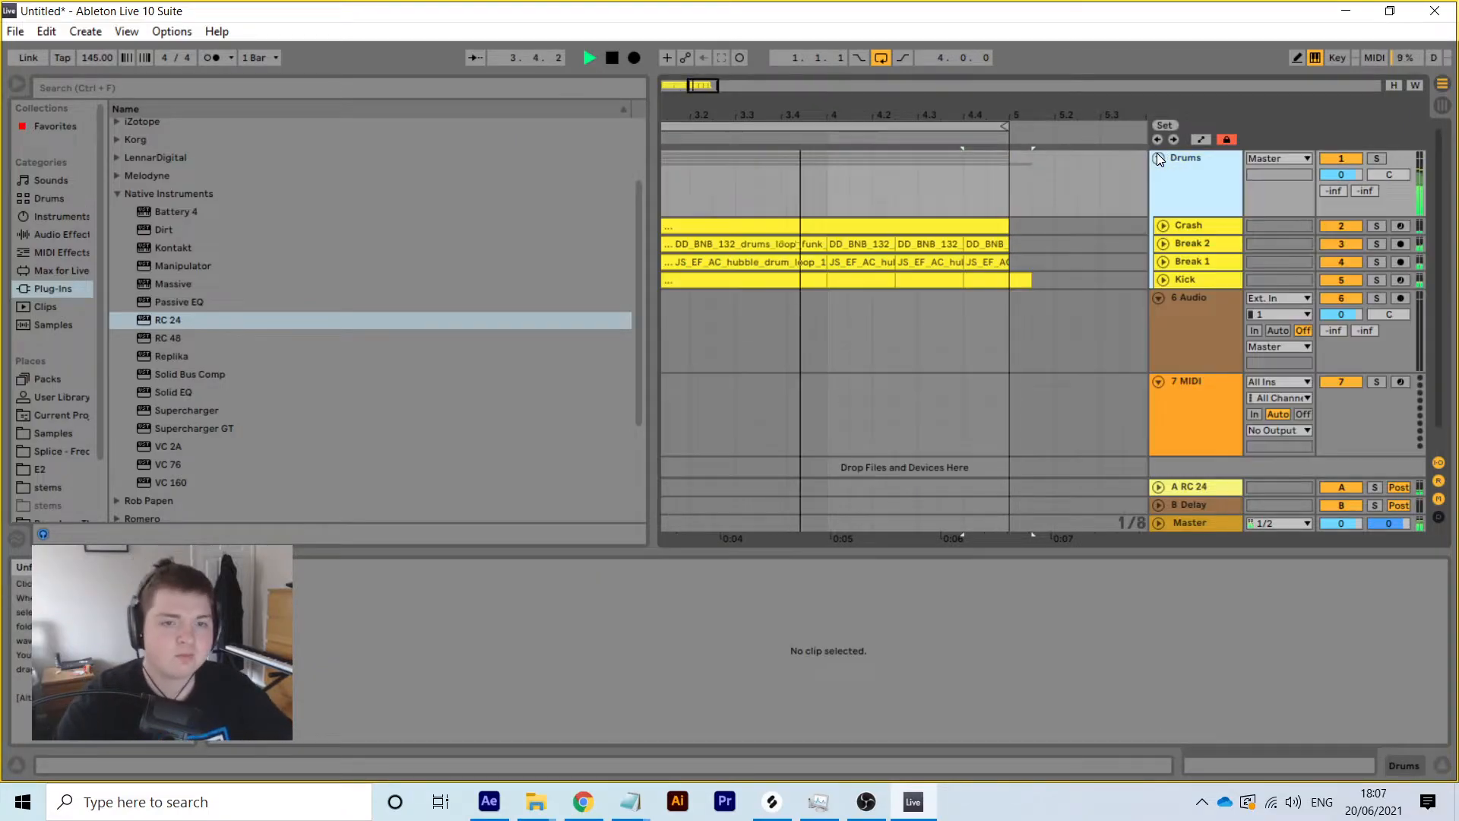
Trim the Kick clip to bar 5, consolidate bars 1–5 on the drum tracks, and unfold Crash
left_click_drag(1030, 280, 840, 230)
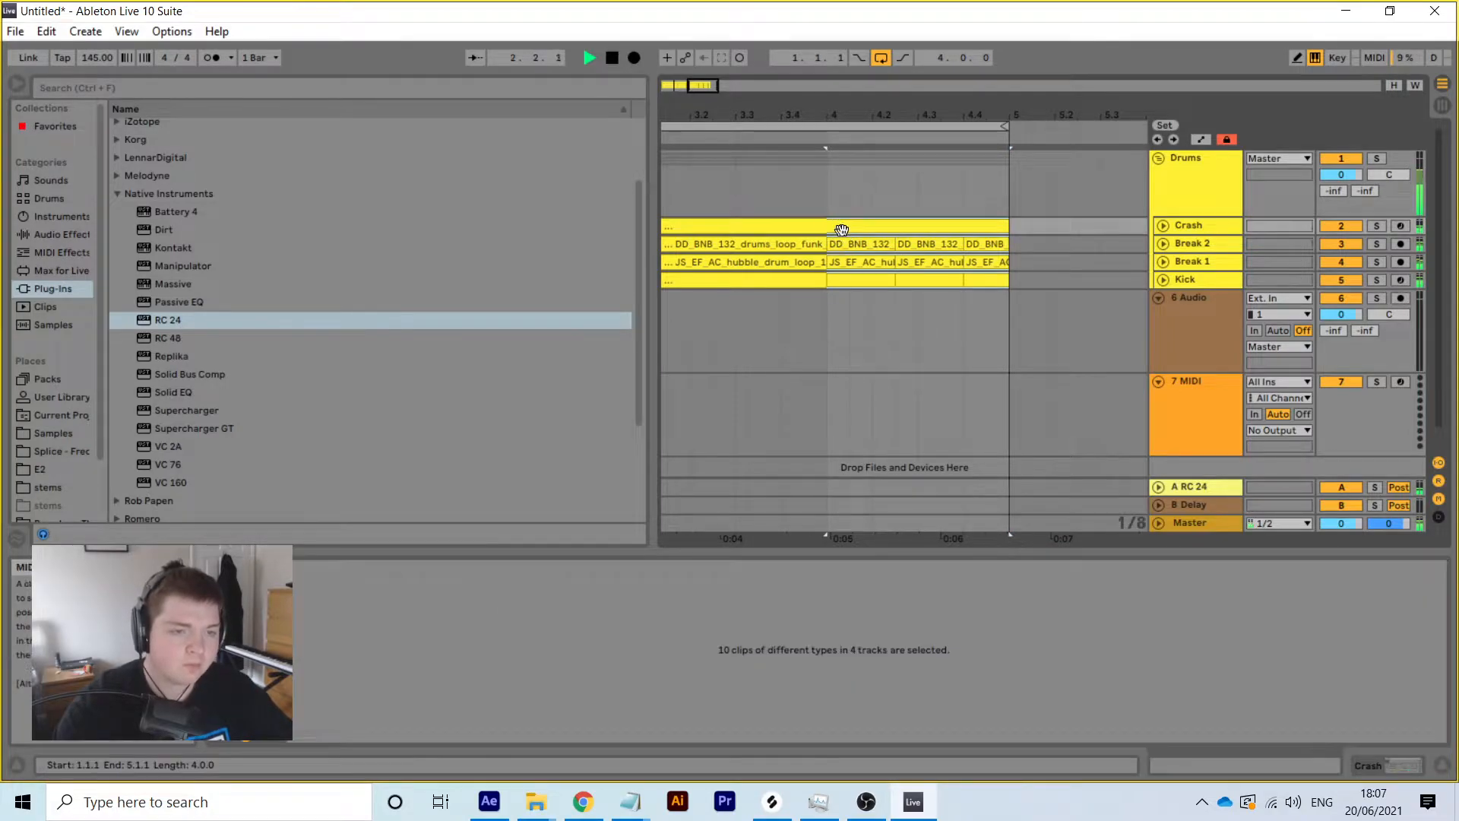
left_click_drag(836, 112, 842, 70)
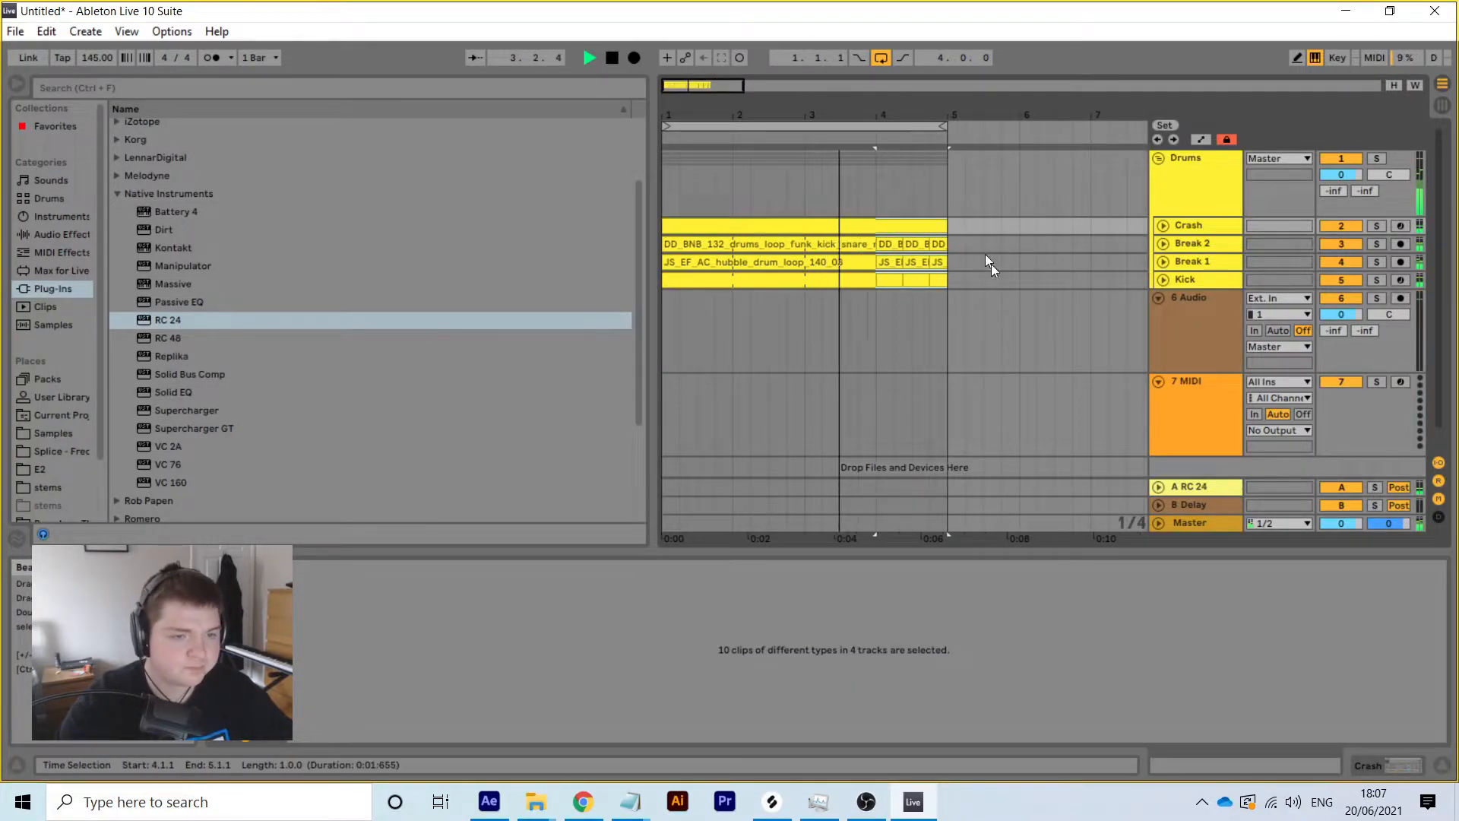
left_click_drag(950, 283, 499, 216)
right_click(882, 226)
left_click(936, 368)
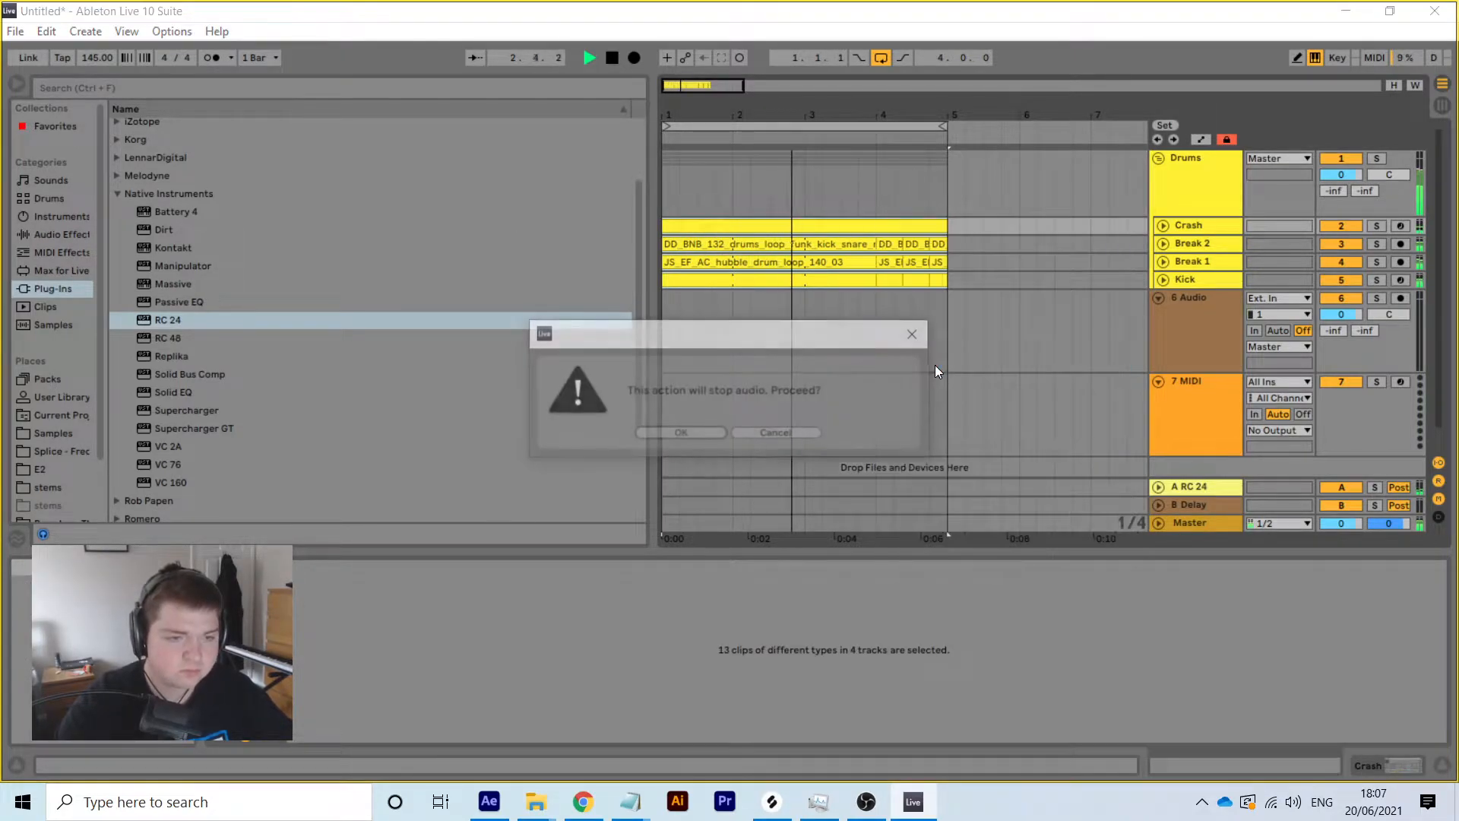
left_click(681, 427)
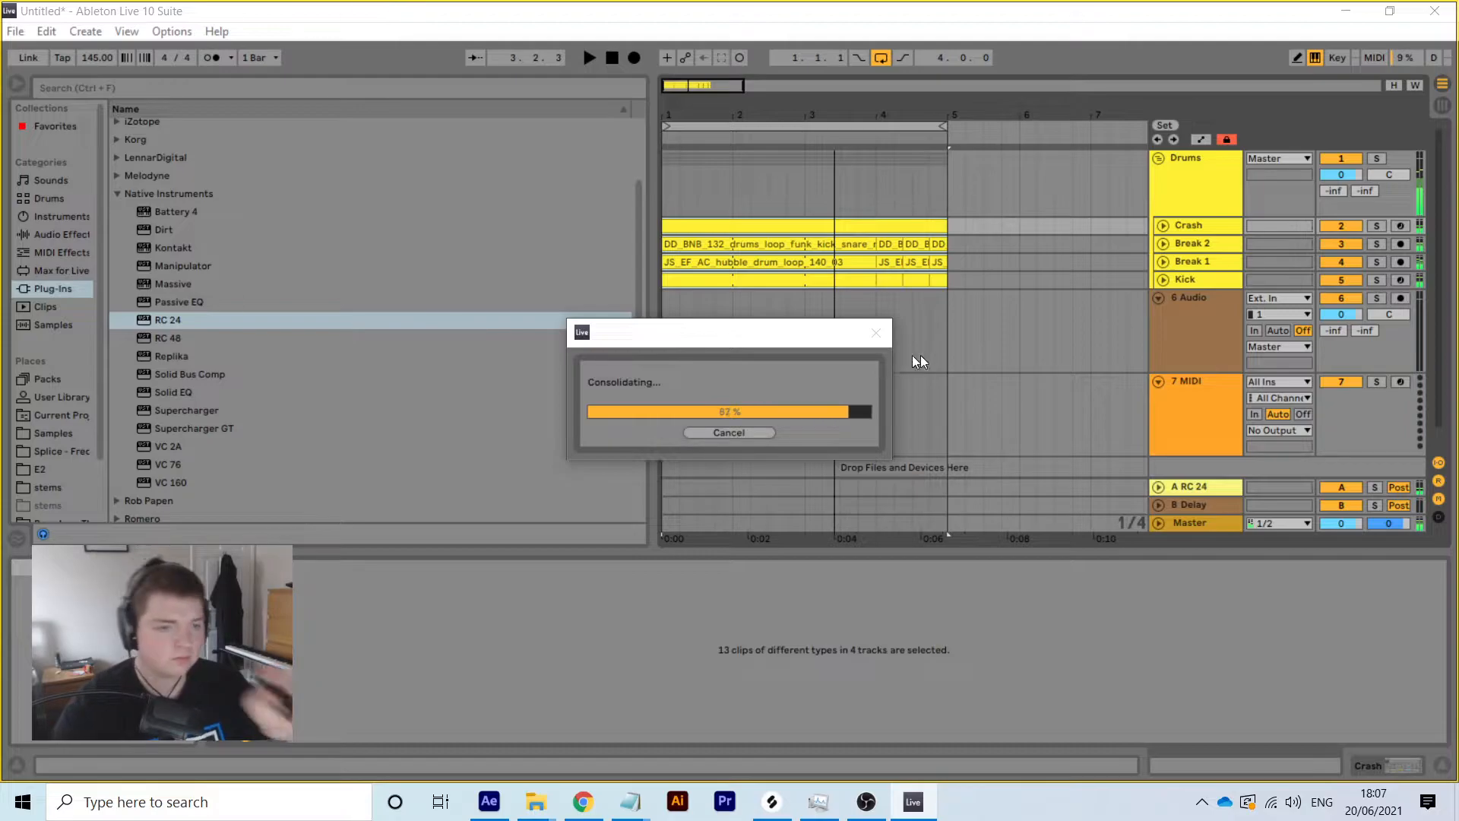
left_click(1162, 226)
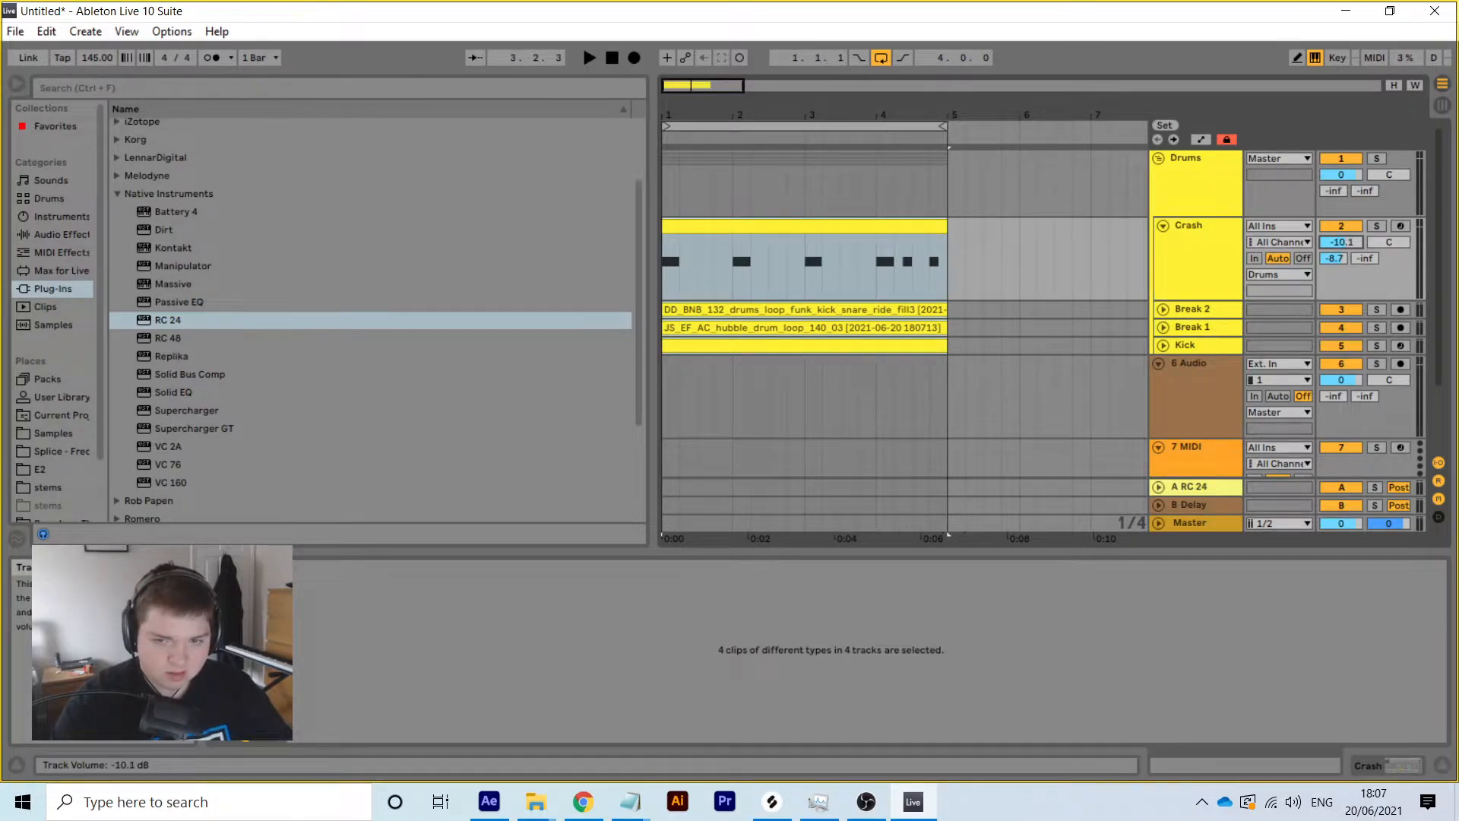
Raise Crash to -9.9 dB during playback, then fold Crash and the Drums group and stop
key("space")
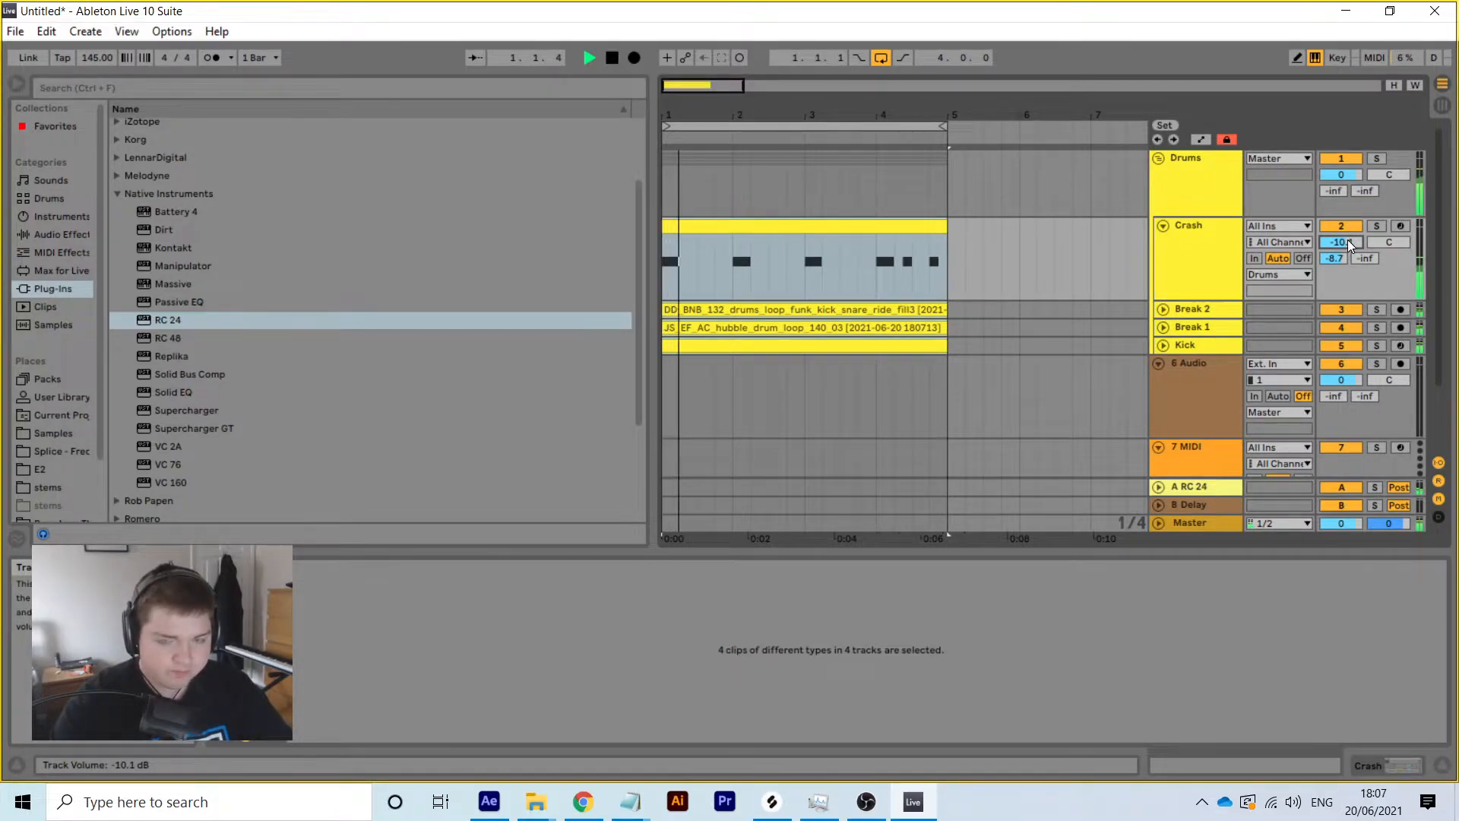
left_click_drag(1347, 240, 1347, 239)
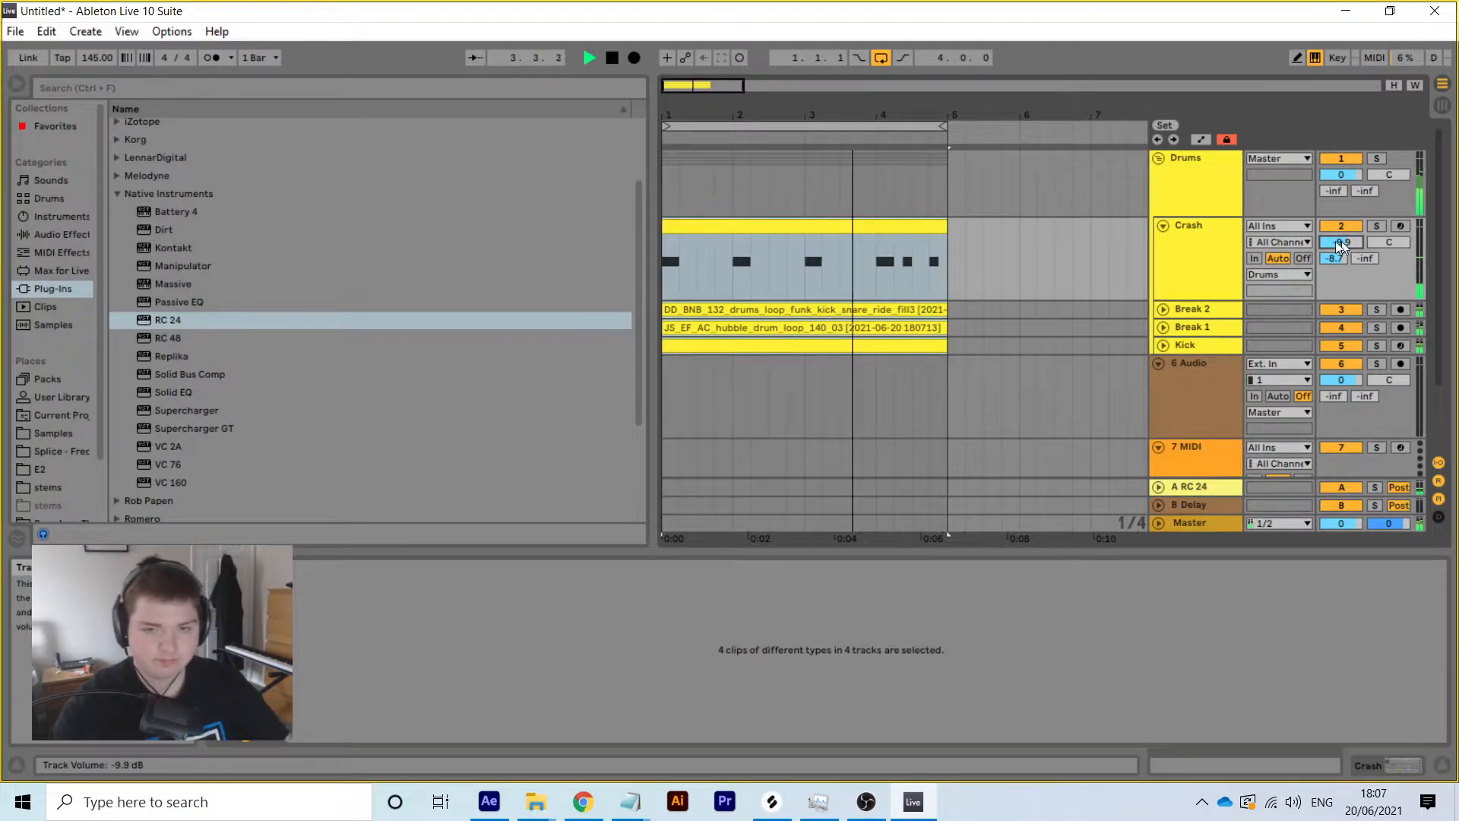
left_click(1174, 222)
left_click(1162, 226)
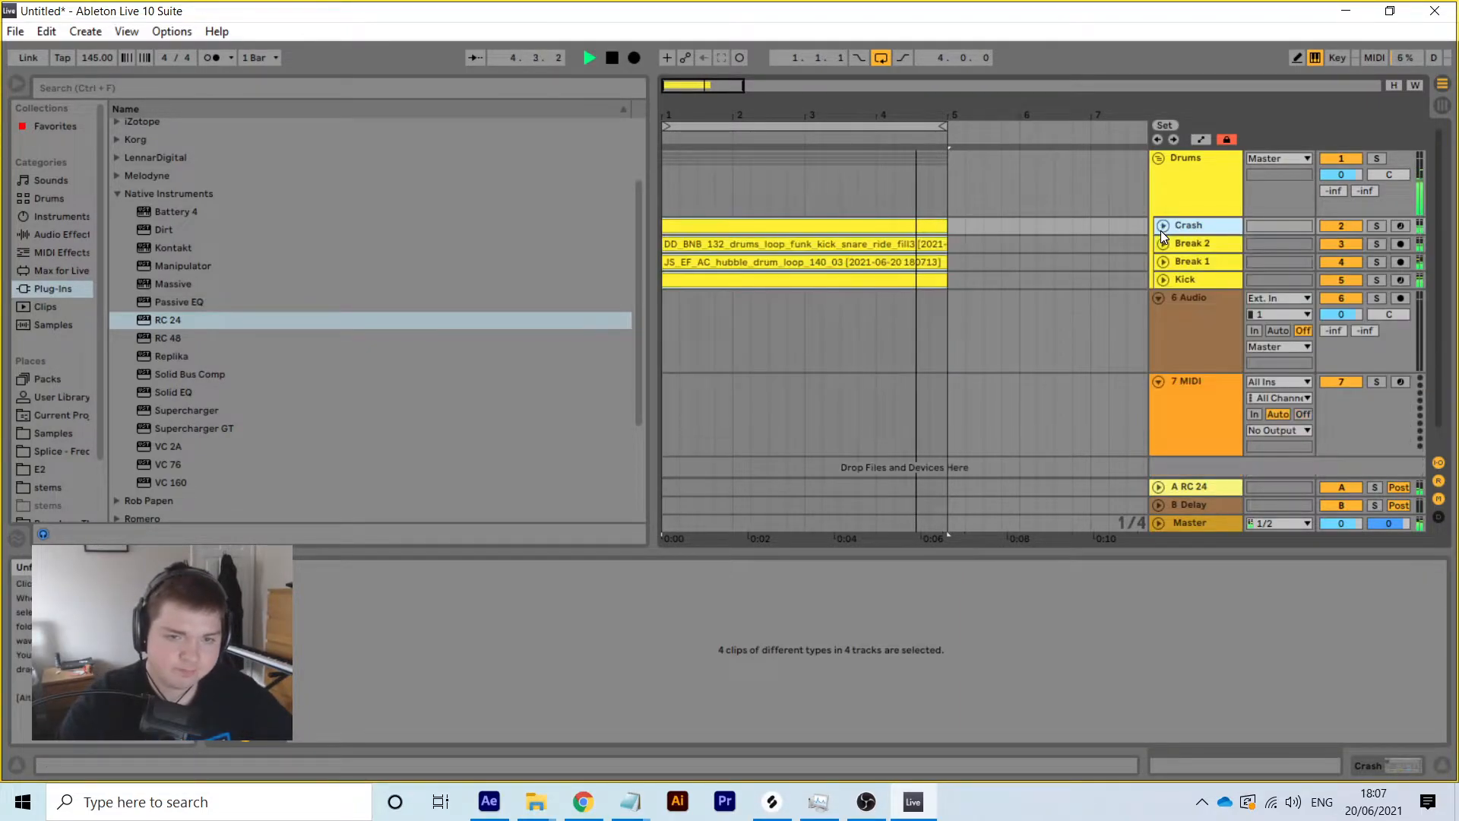
left_click(1158, 159)
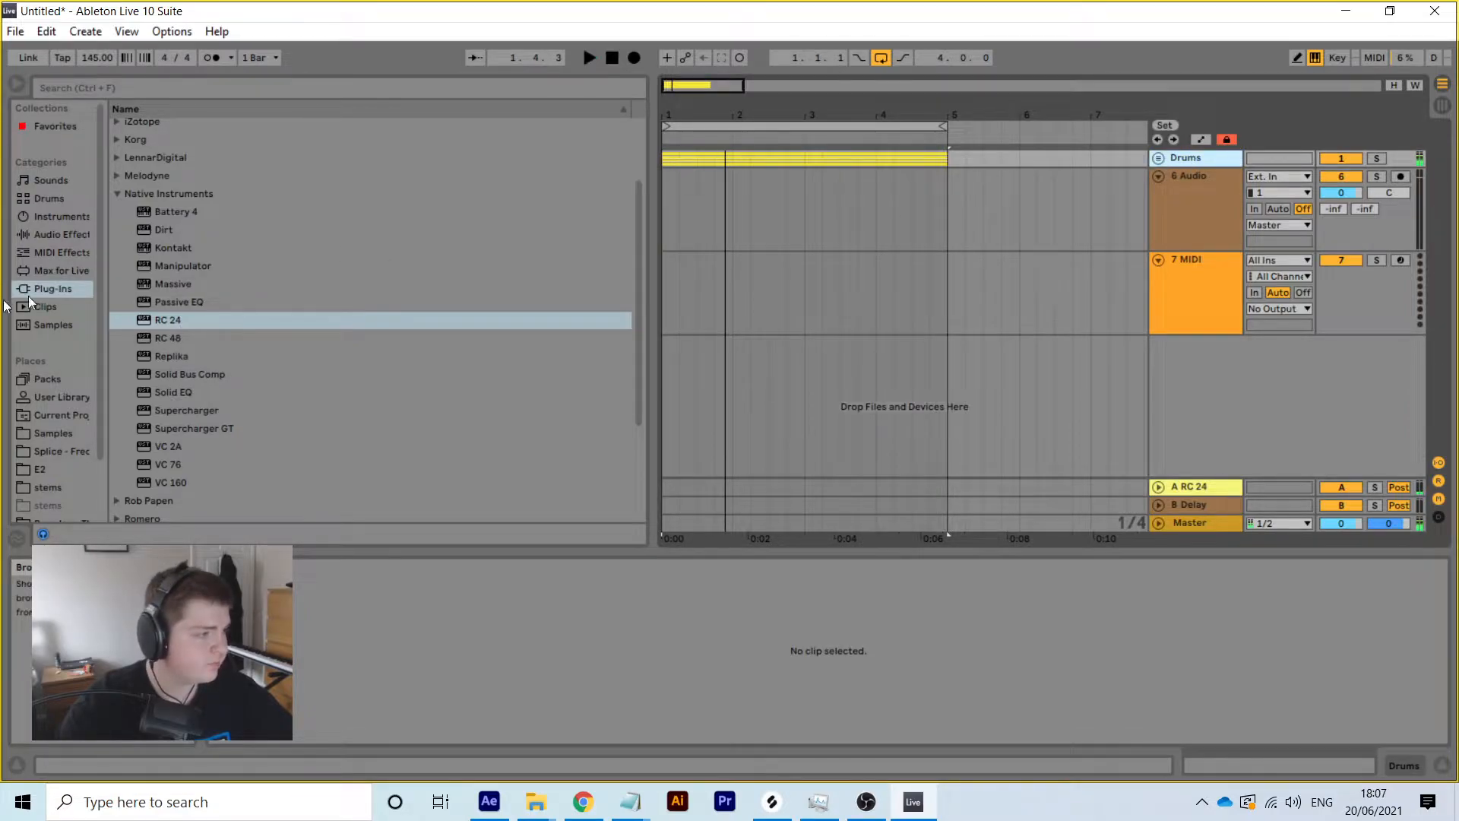
scroll(226, 487, "down", 3)
key("space")
scroll(193, 371, "down", 2)
scroll(193, 371, "up", 7)
scroll(212, 404, "down", 2)
Add Solid Bus Comp to the Drums group and load its Drum Pusher preset
double_click(208, 372)
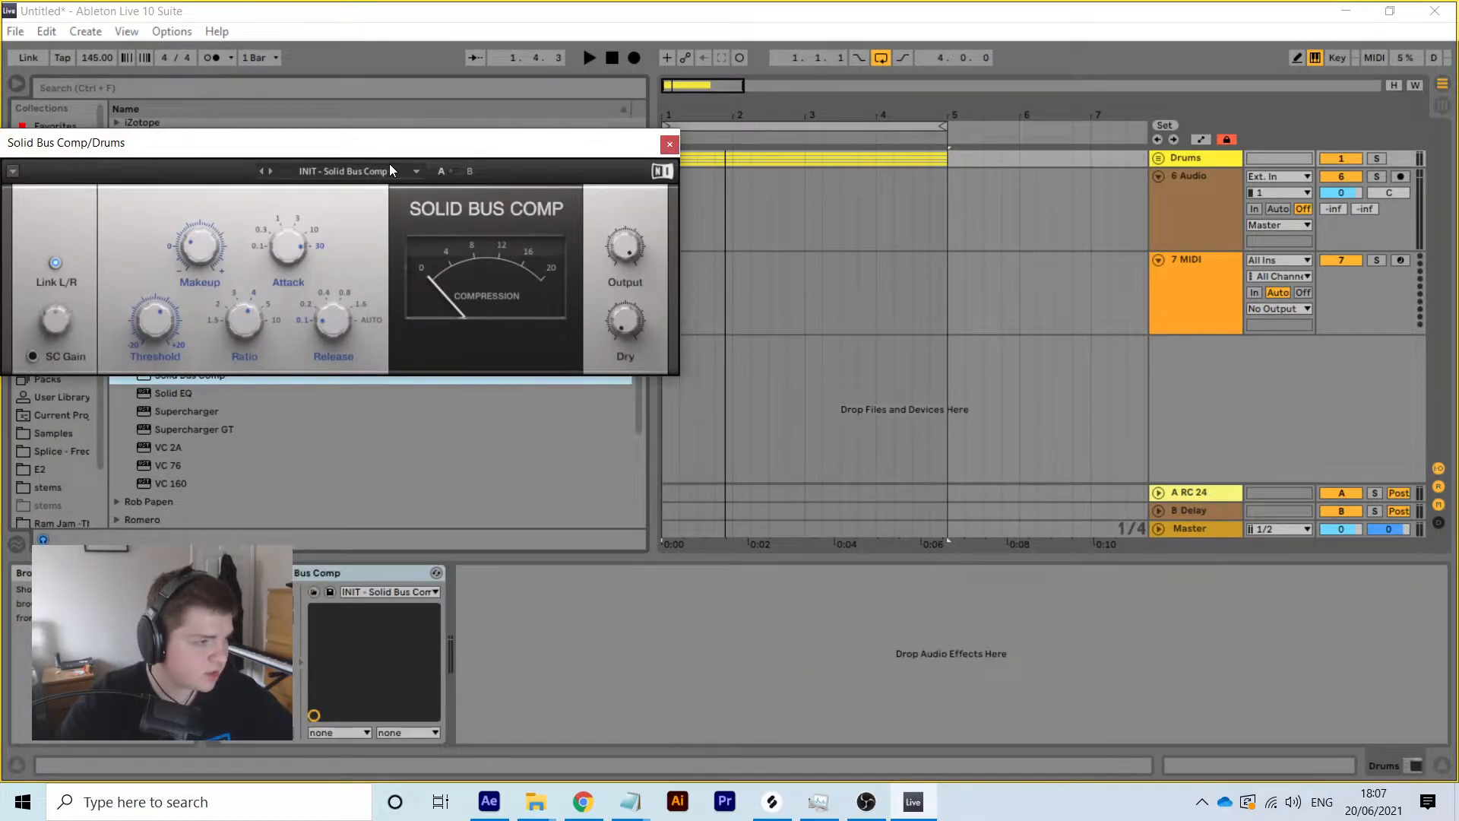
left_click(391, 171)
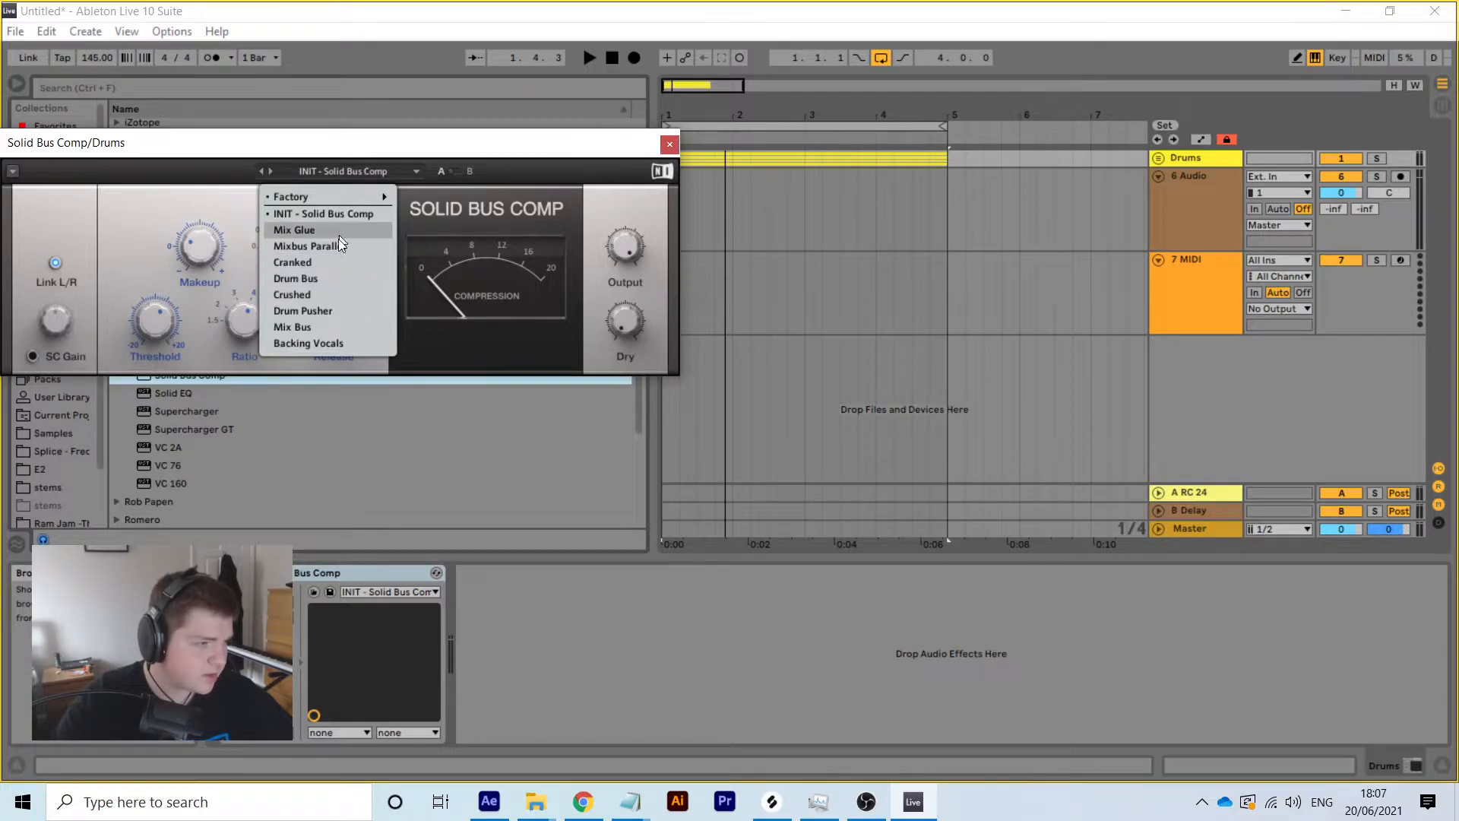
left_click(329, 312)
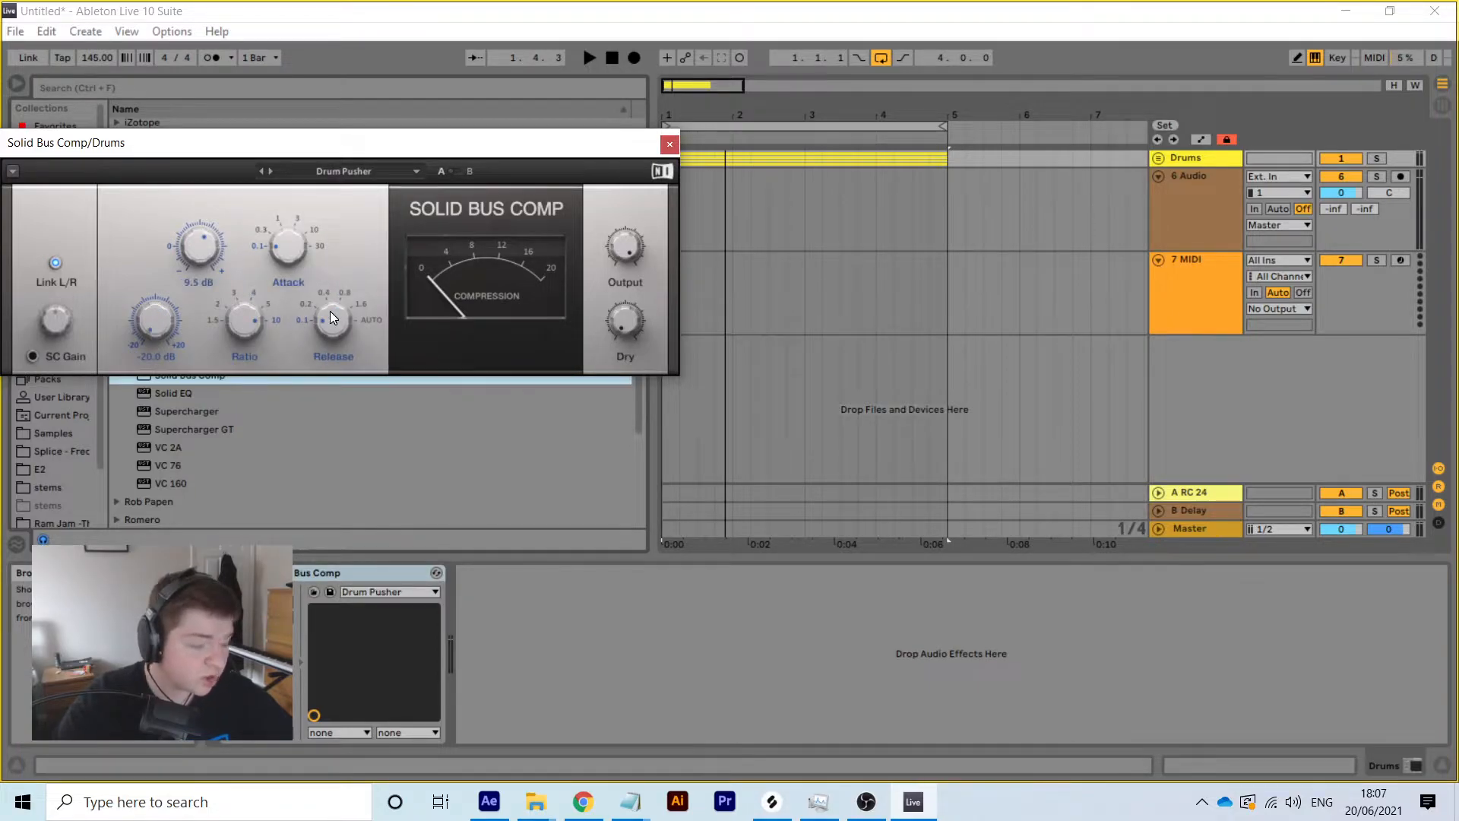
Tweak the Bus Comp threshold during playback to about -1 dB, then close the plug-in window
key("space")
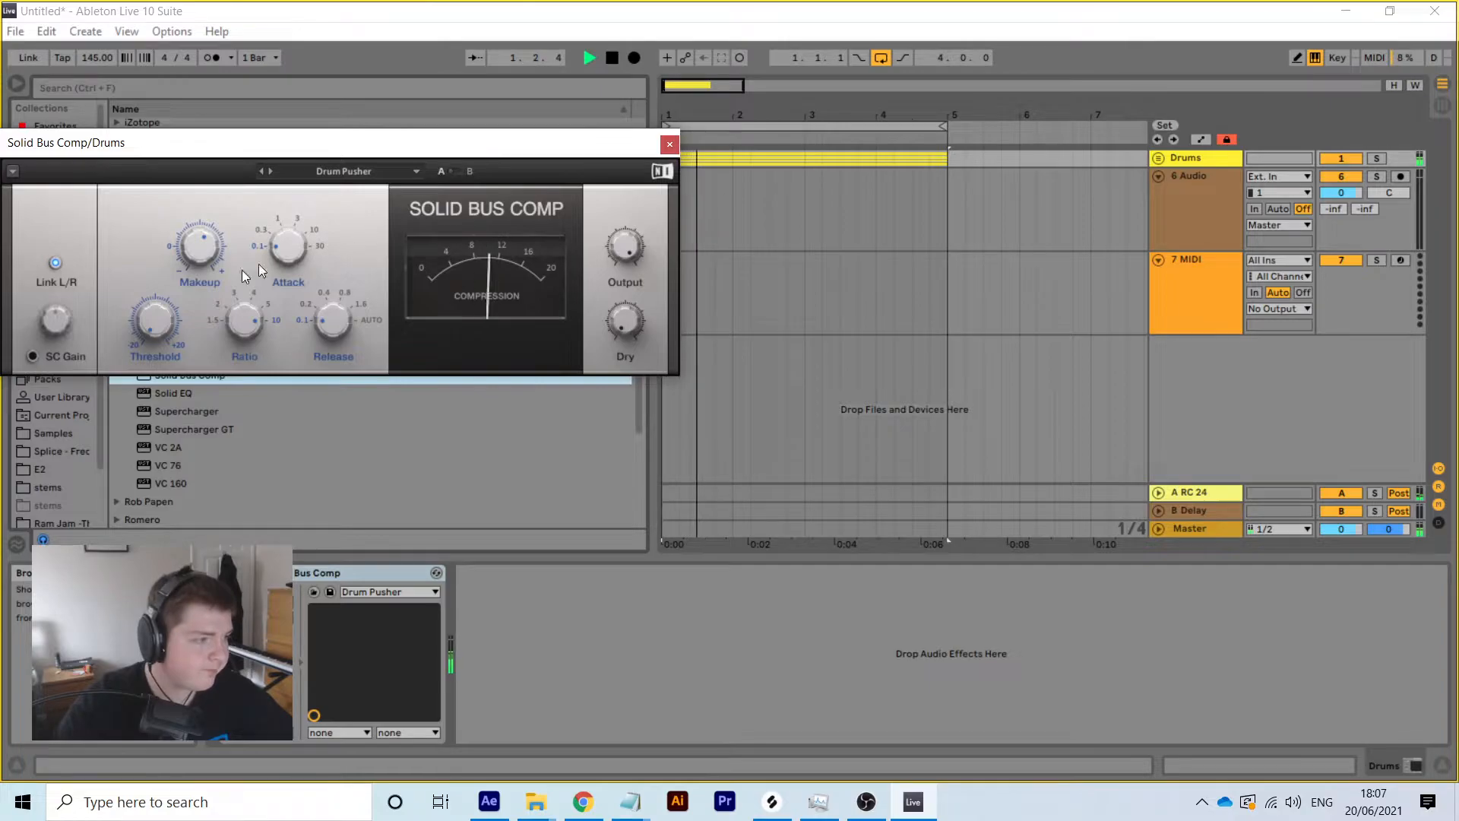
mouse_move(158, 326)
left_click_drag(158, 327, 162, 327)
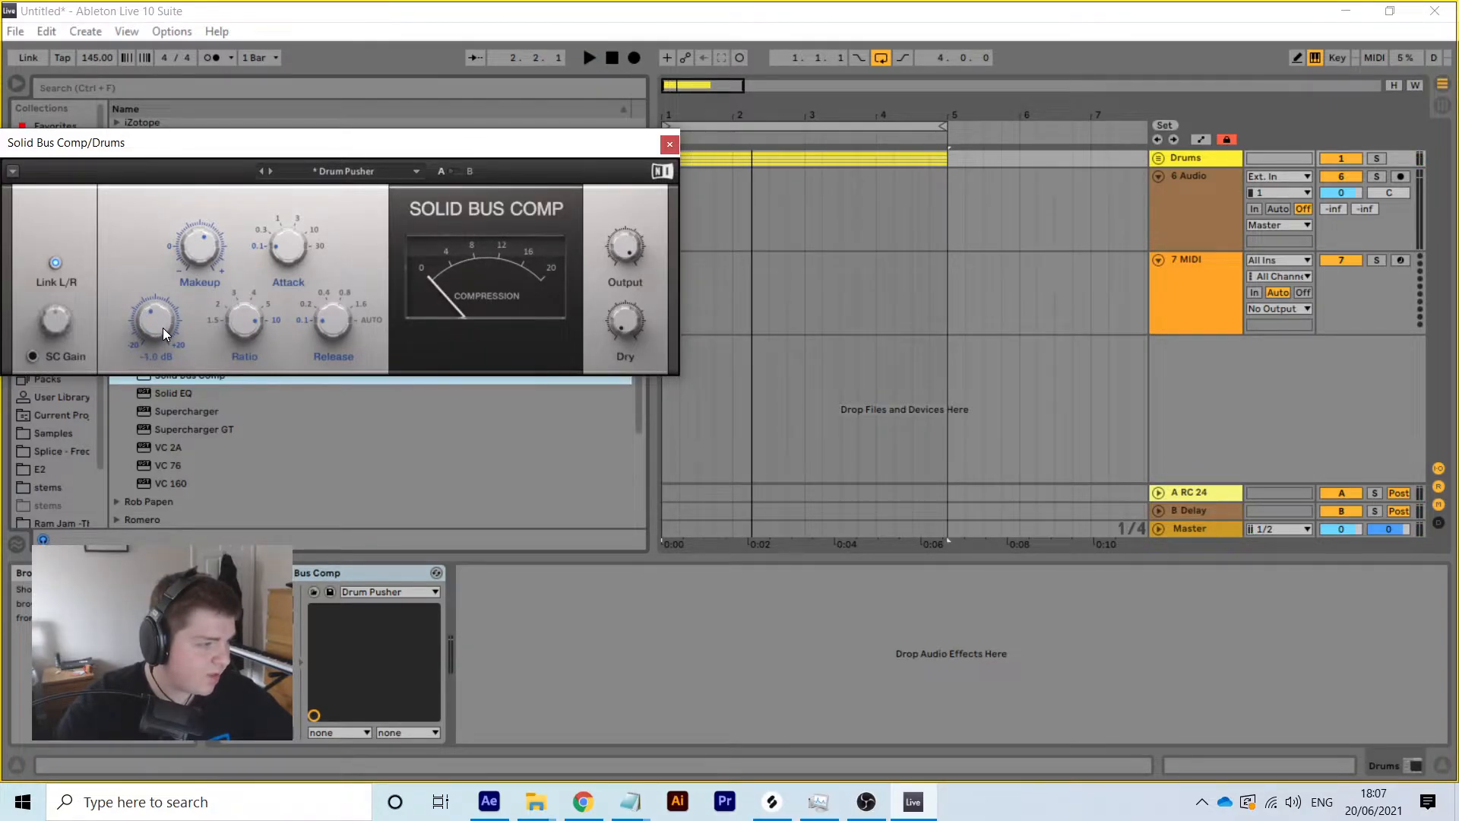
key("space")
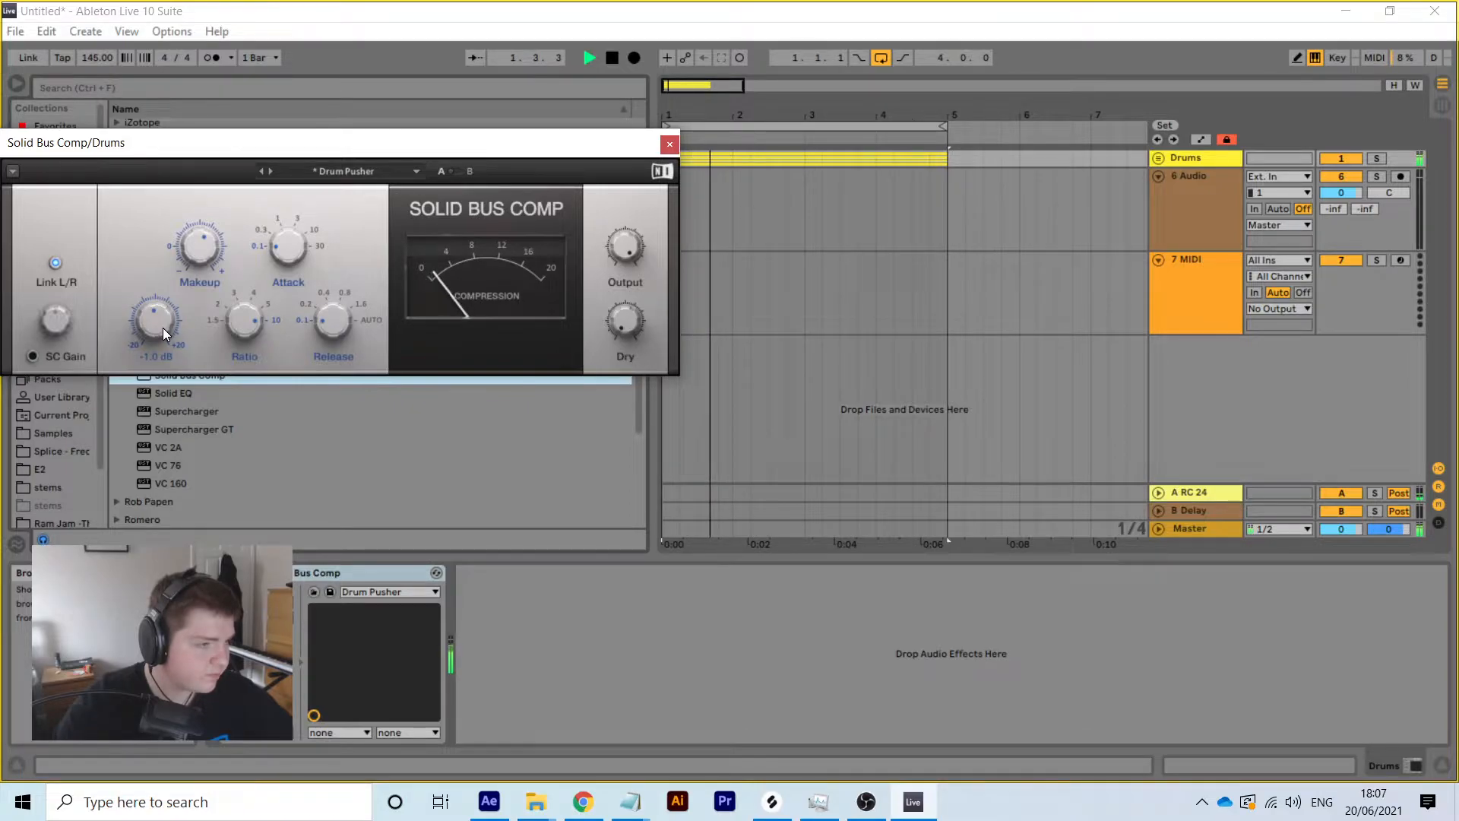
left_click_drag(157, 327, 157, 337)
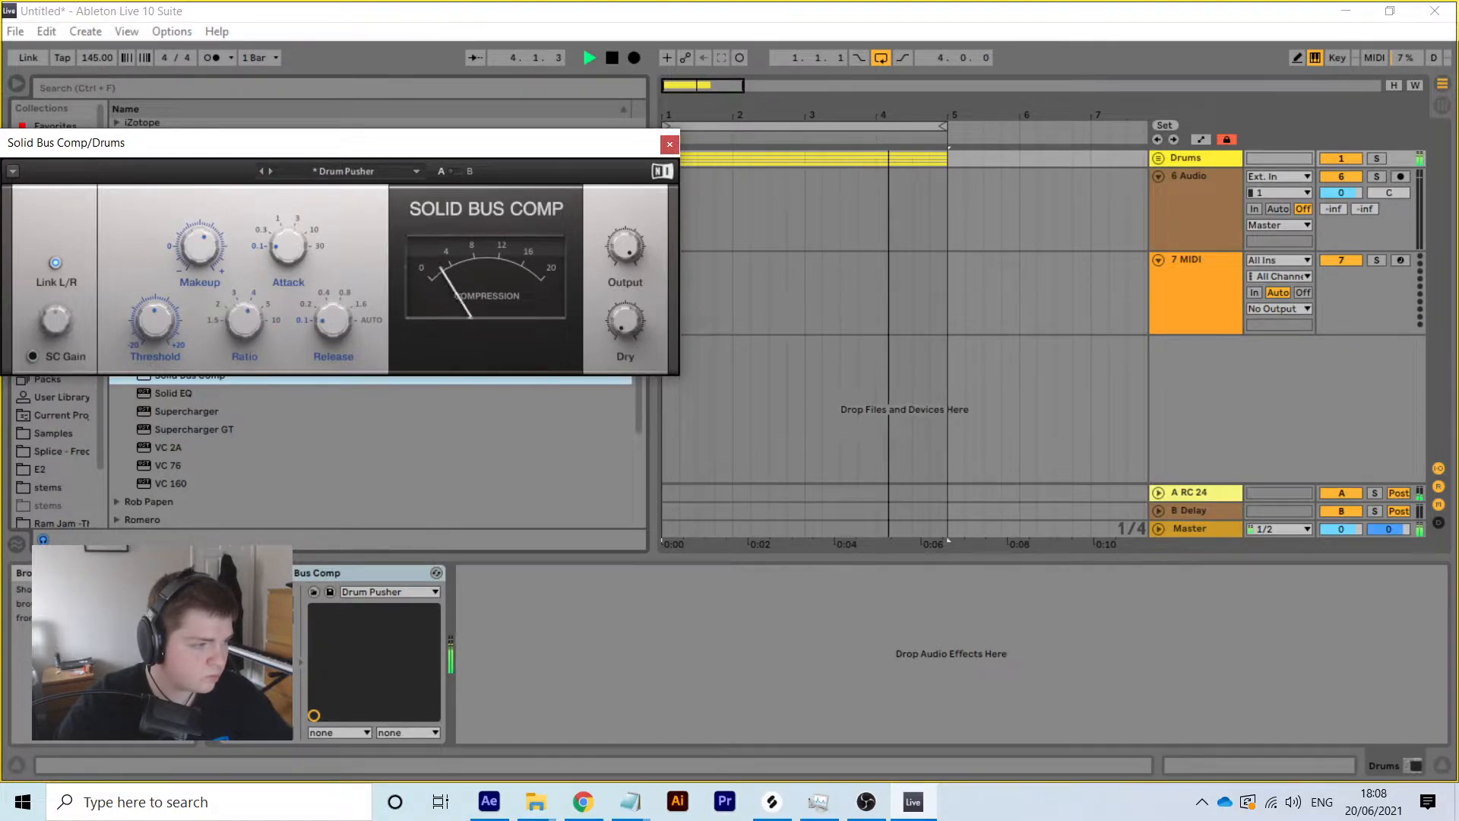
mouse_move(154, 324)
left_mouse_down()
mouse_move(154, 350)
mouse_move(154, 320)
left_mouse_up()
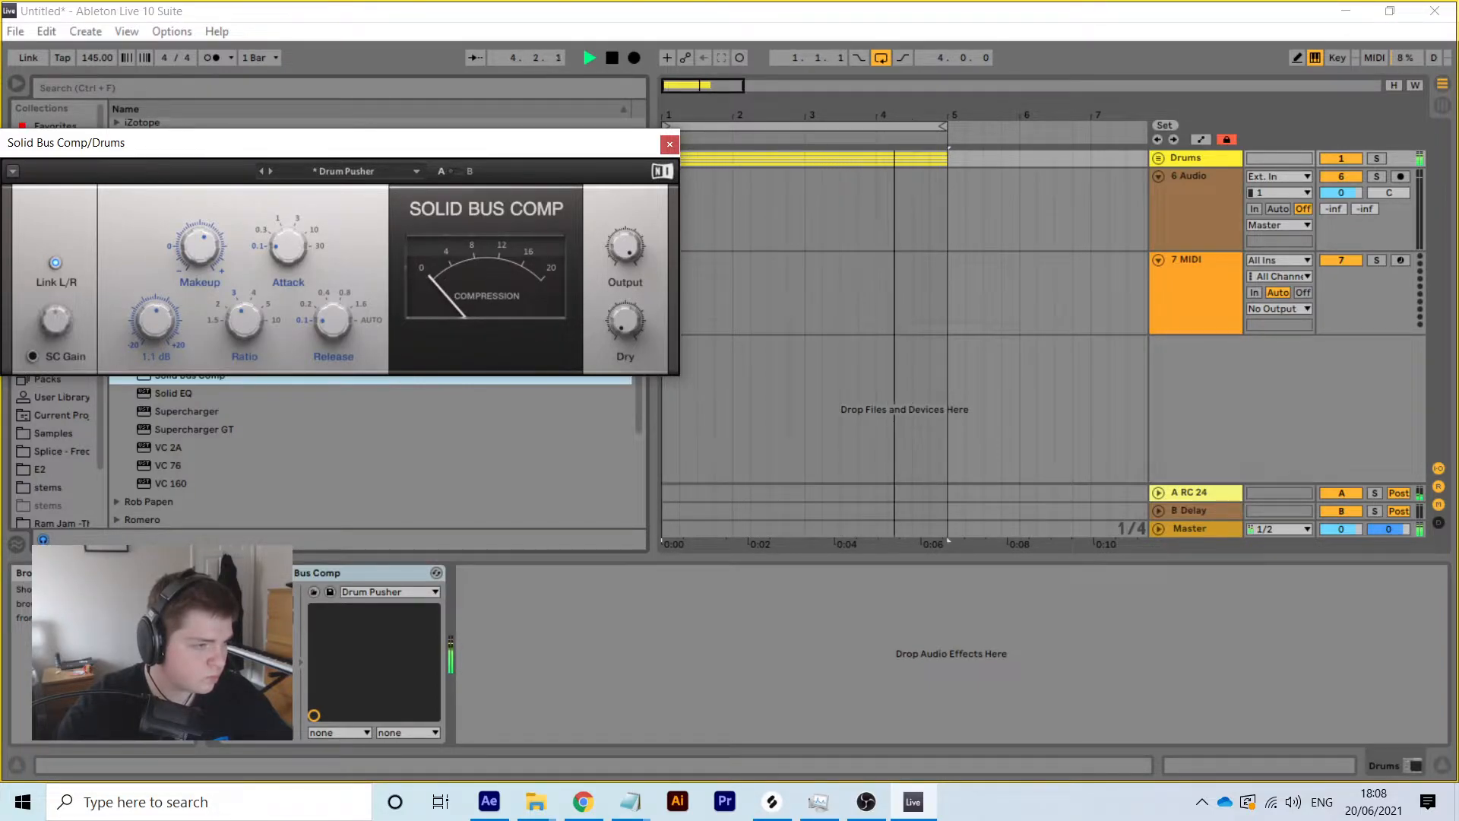
left_click(670, 143)
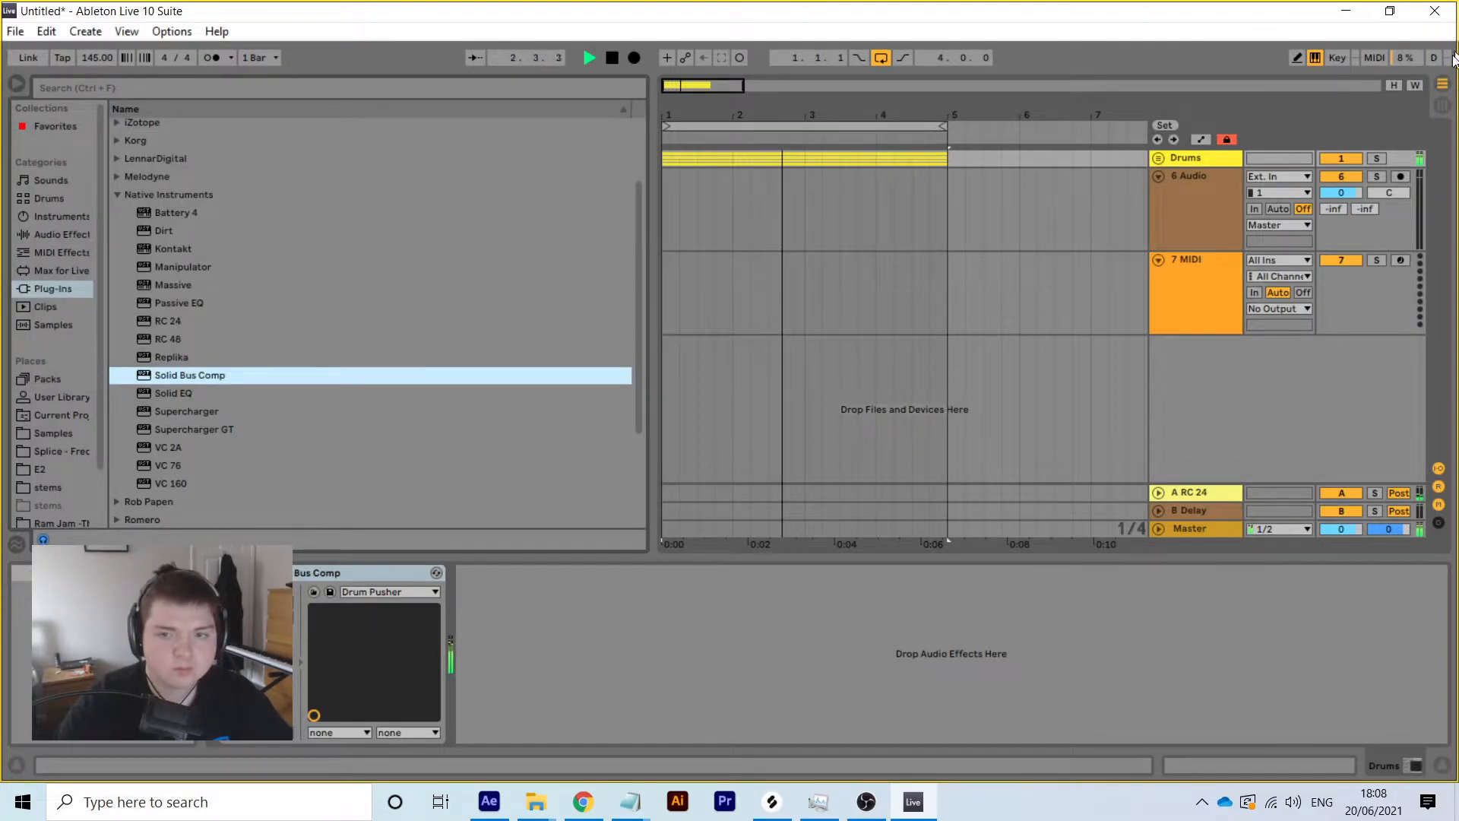
Check levels in Session view, resetting the Drums peak meter, then return to Arrangement
left_click(1440, 106)
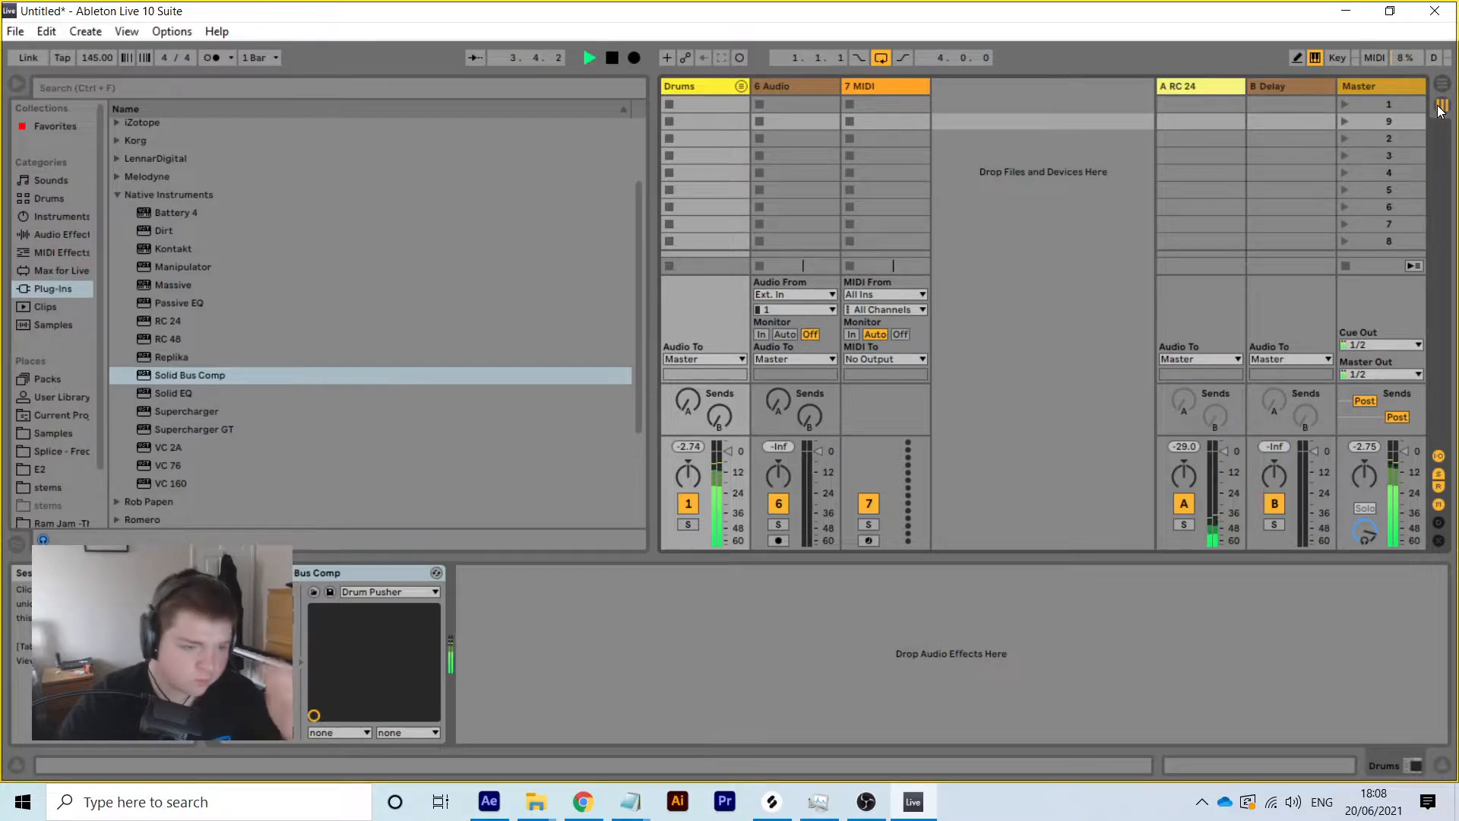
left_click(685, 448)
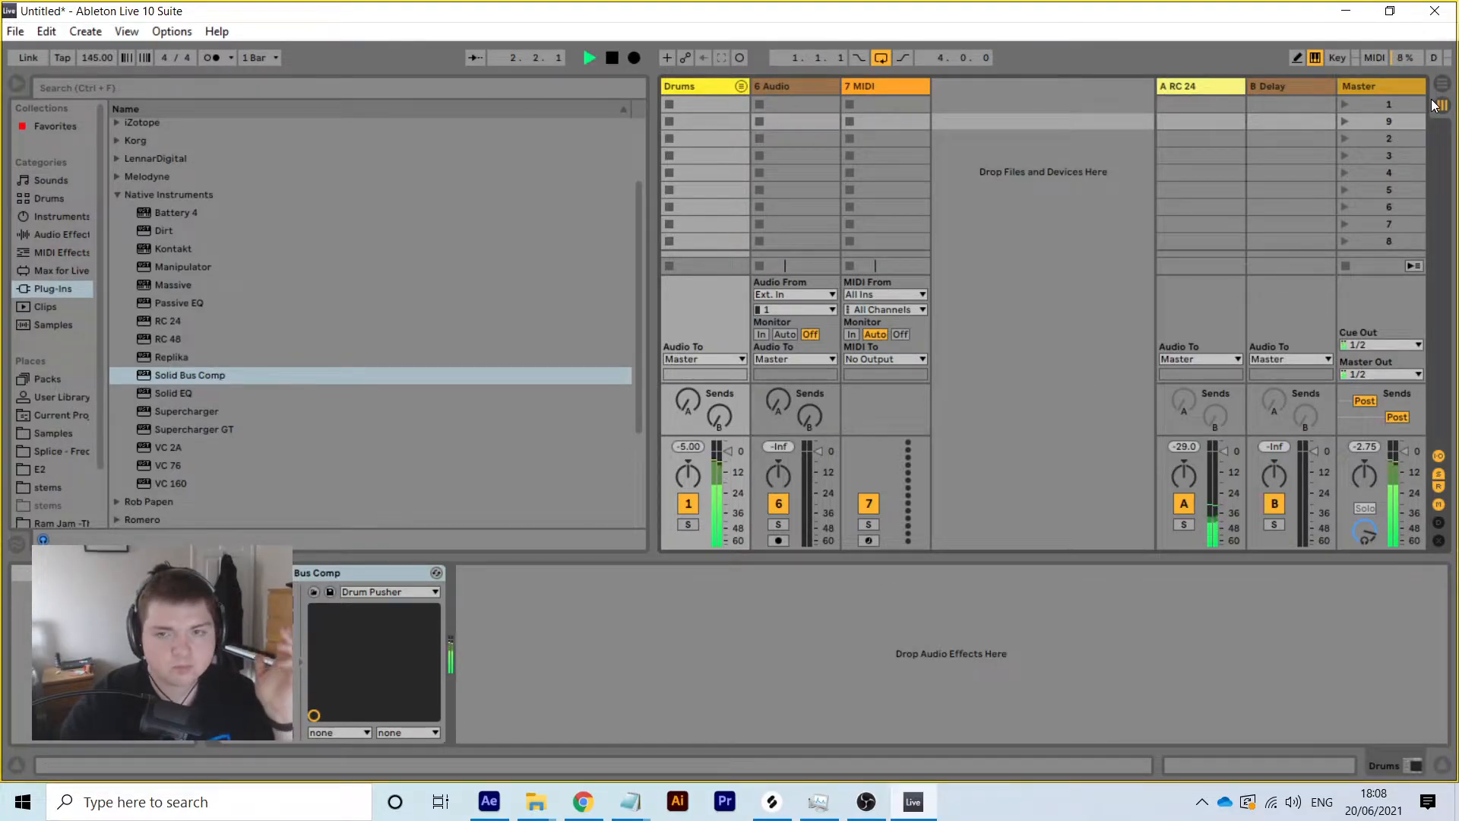
key("Tab")
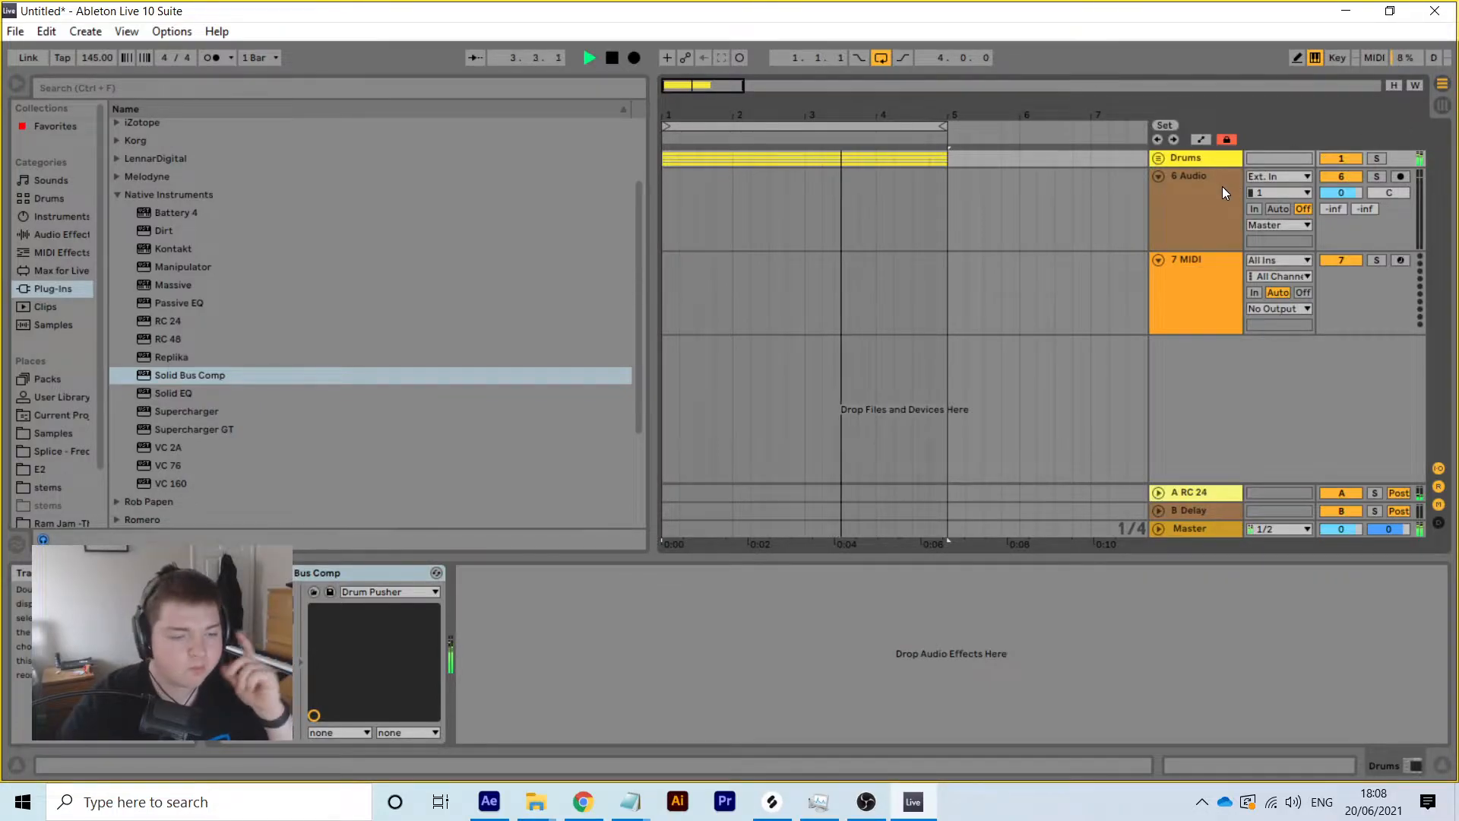
Fold 6 Audio, unfold the Drums group to show its four tracks, and stop playback
left_click(1158, 175)
left_click(1158, 158)
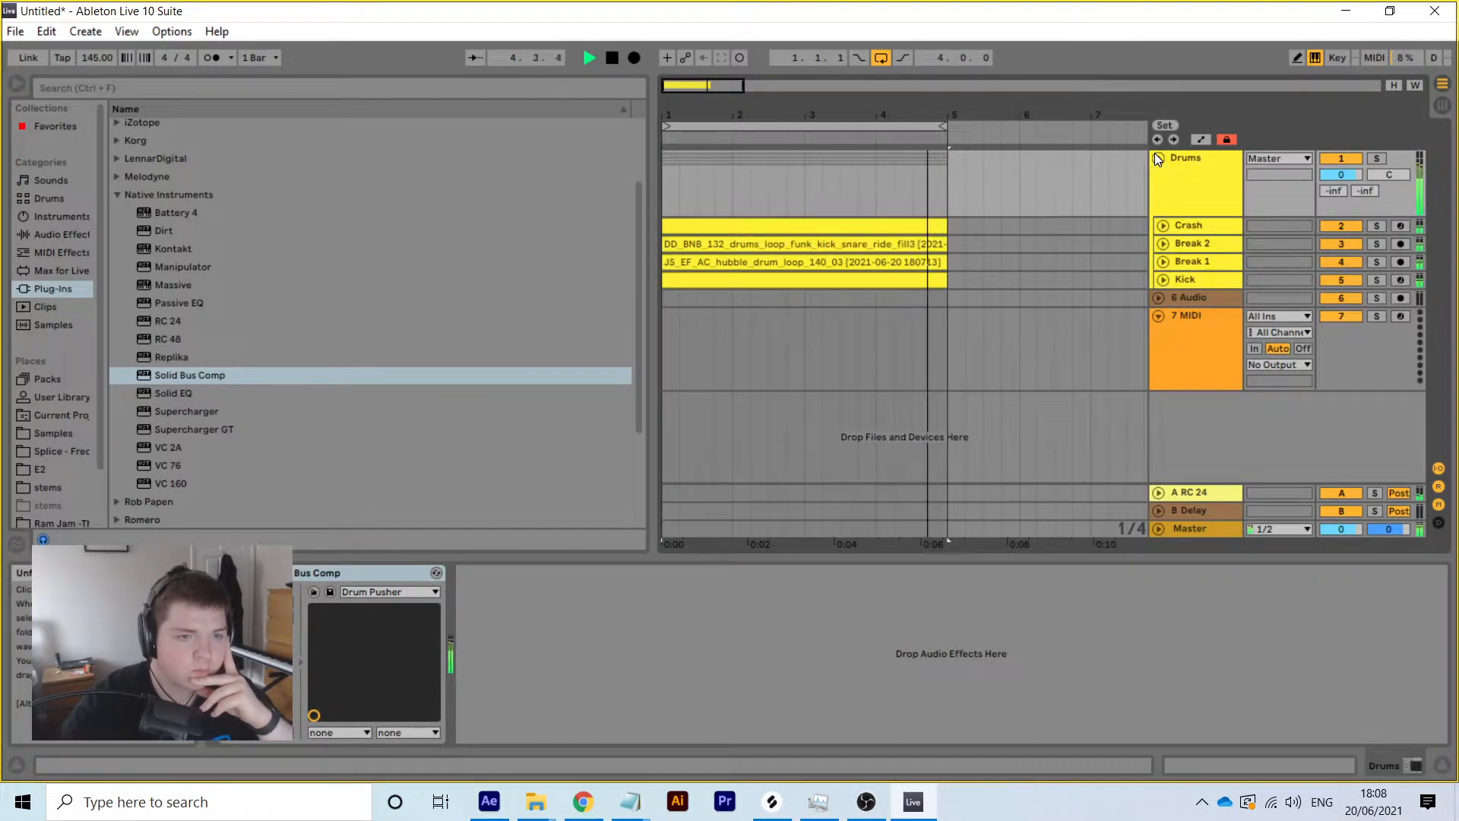
key("space")
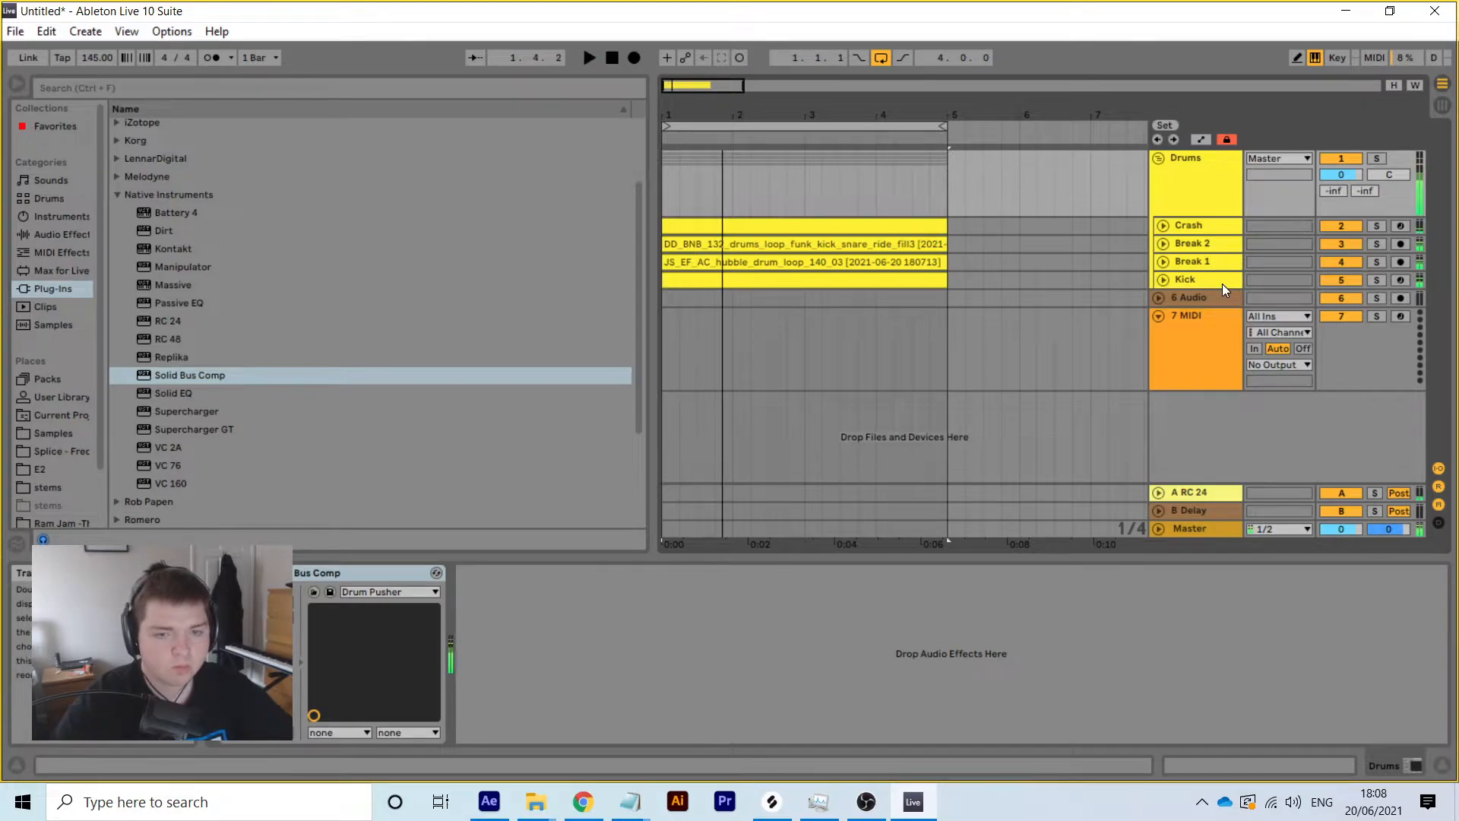
mouse_move(589, 795)
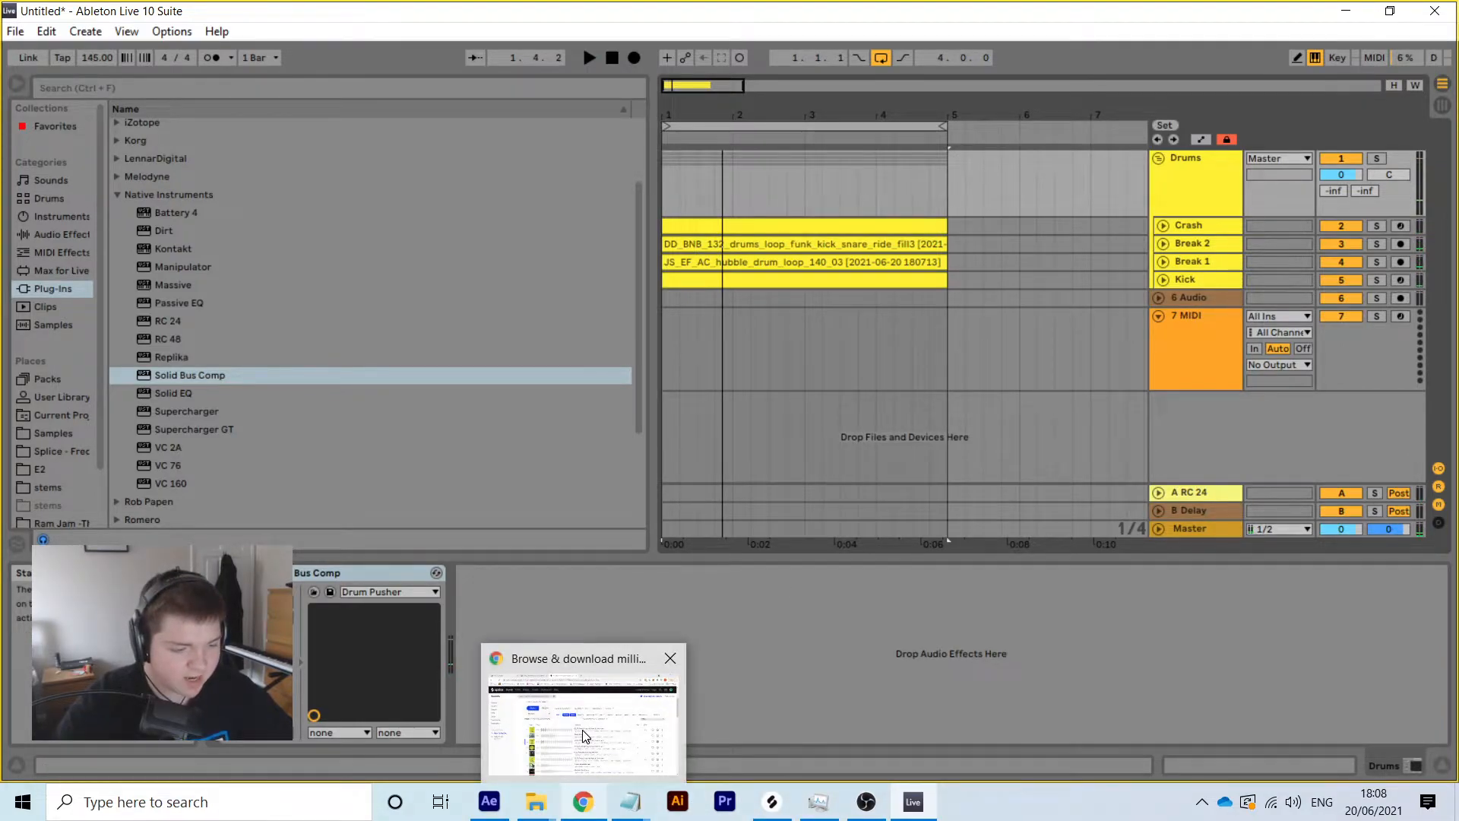
mouse_move(582, 729)
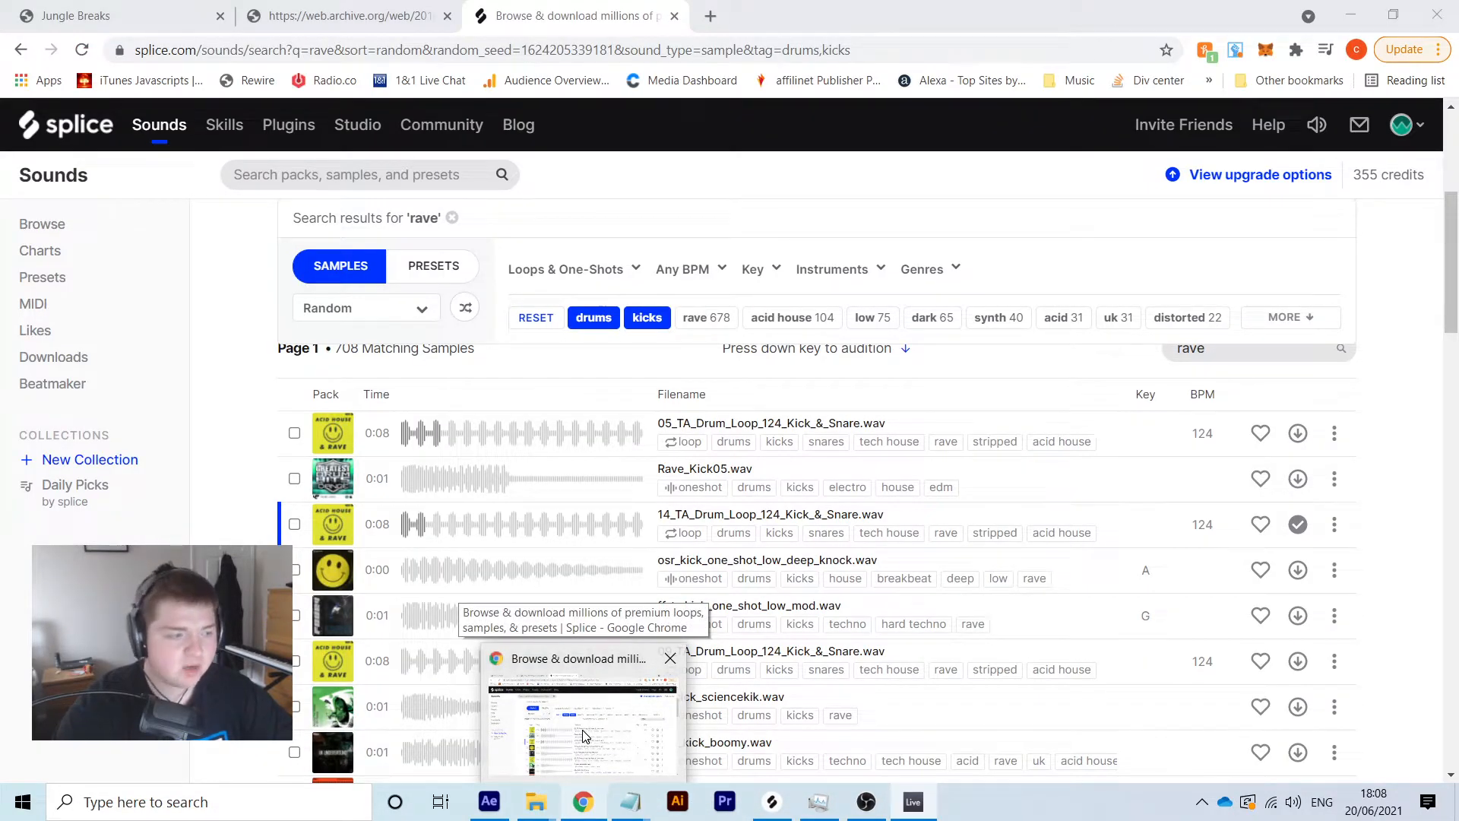
Drop the kicks and drums filters from the 'rave' search and filter to Bass instruments
left_click(583, 730)
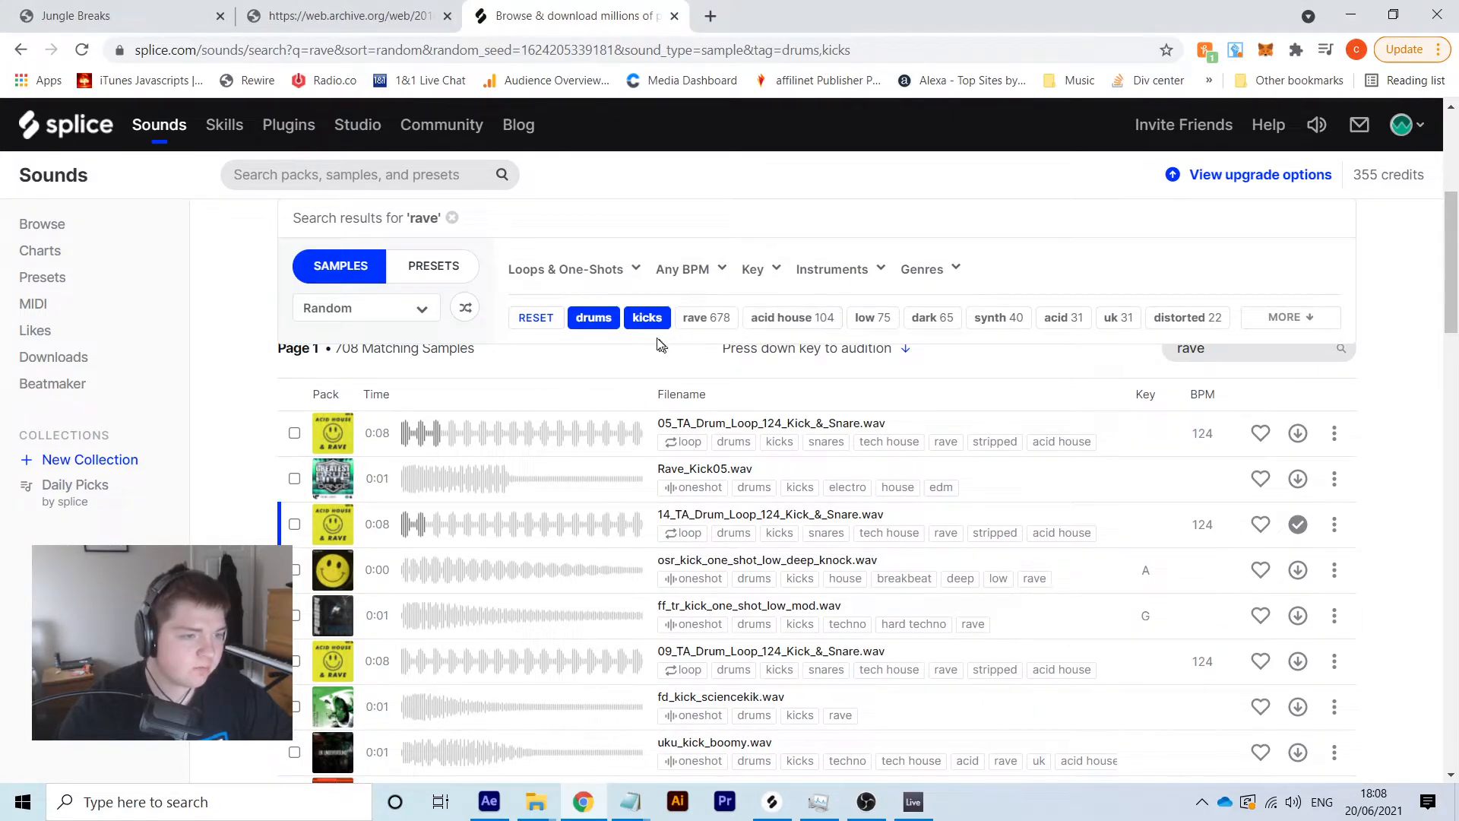
left_click(645, 318)
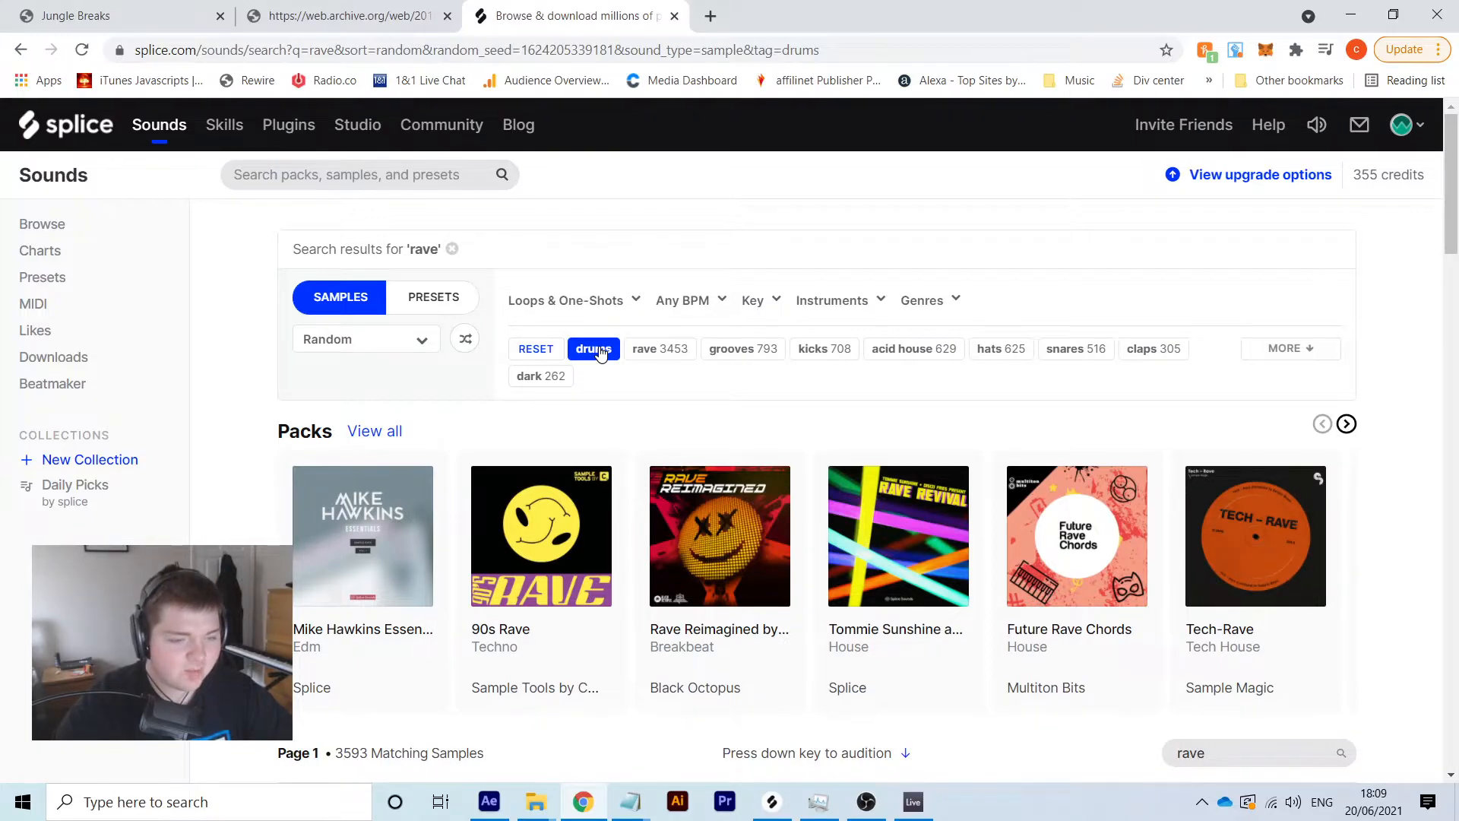
left_click(861, 297)
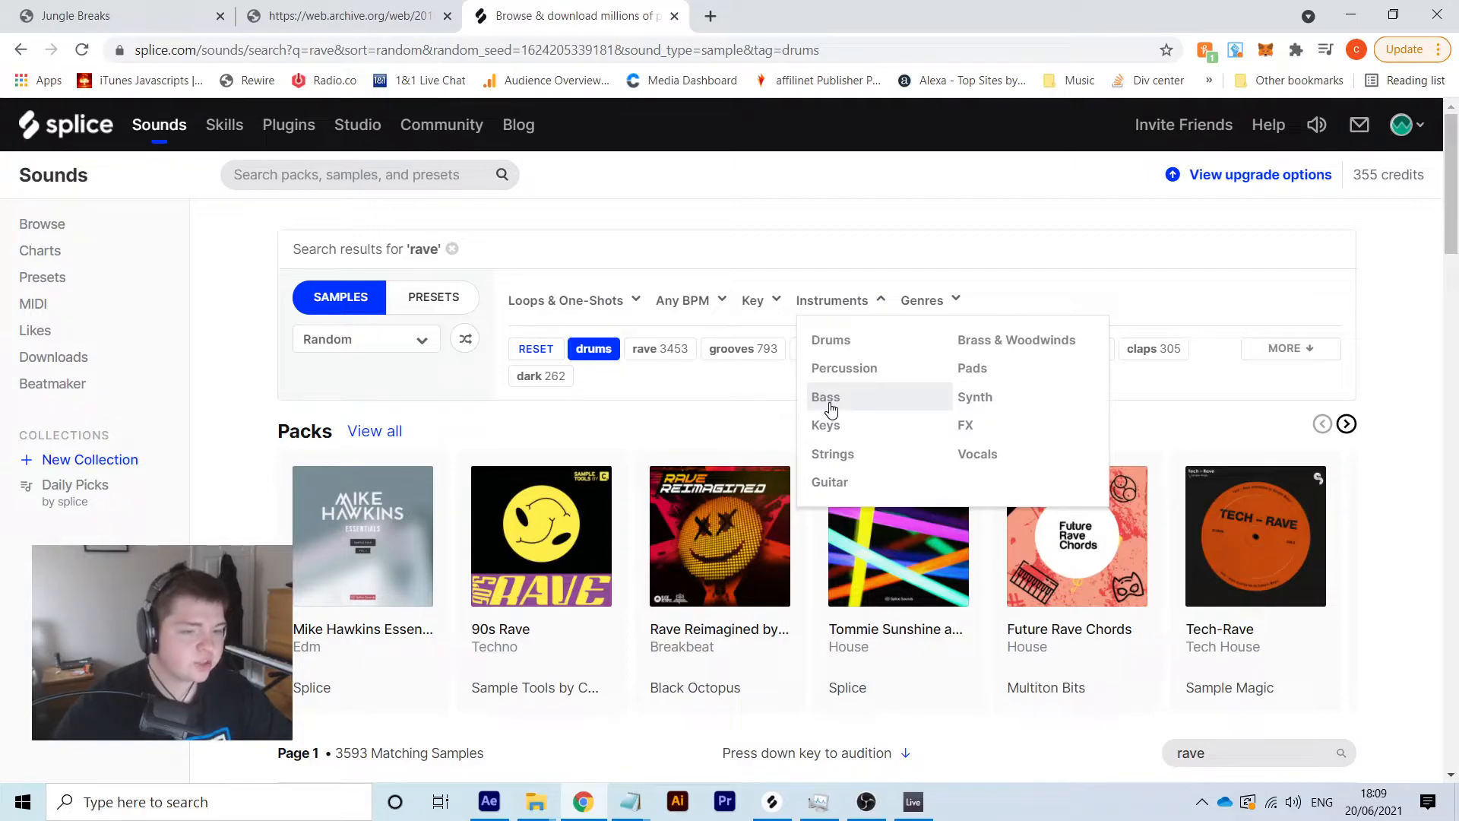
left_click(521, 357)
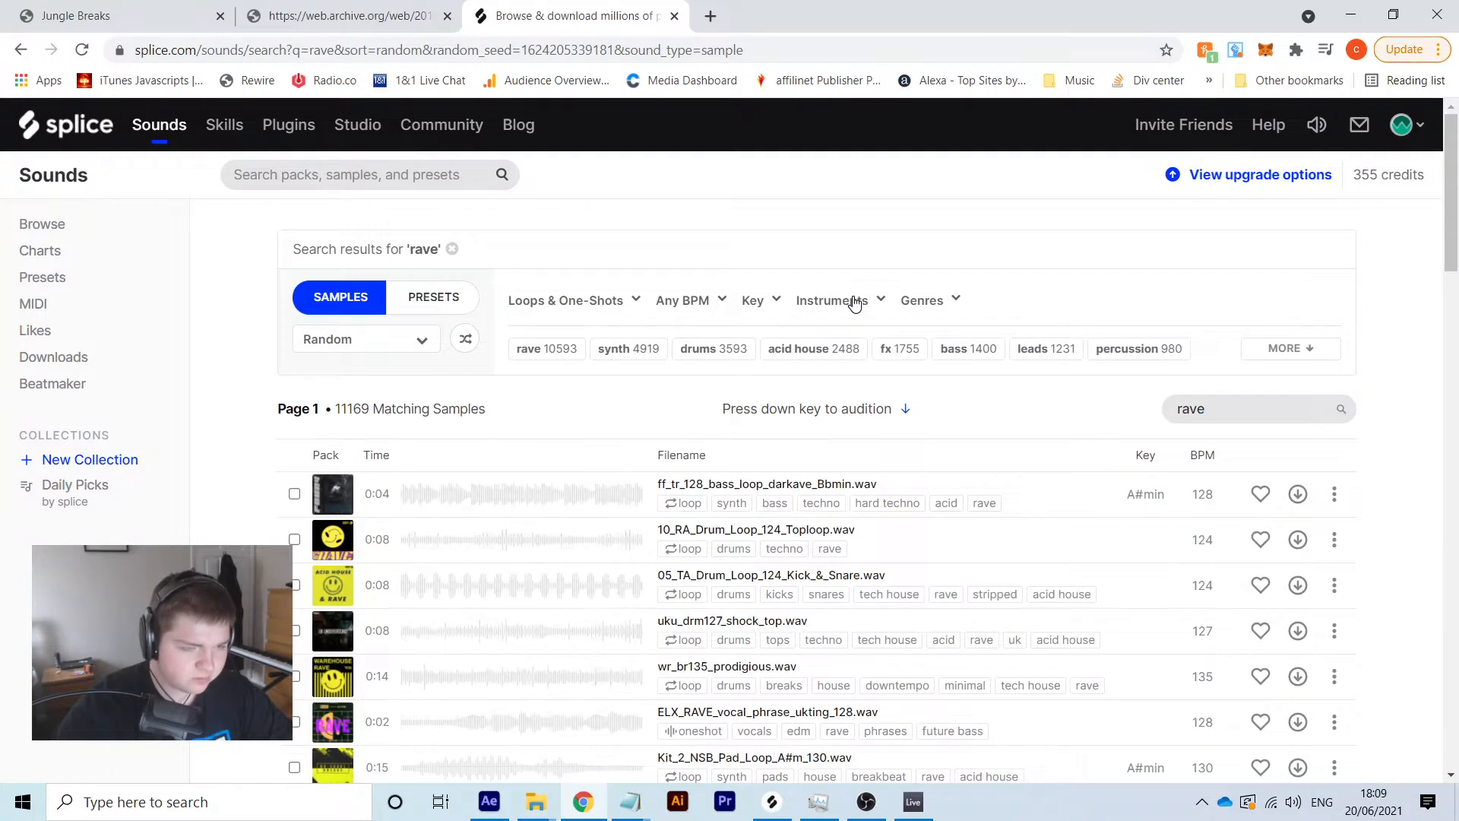
left_click(836, 302)
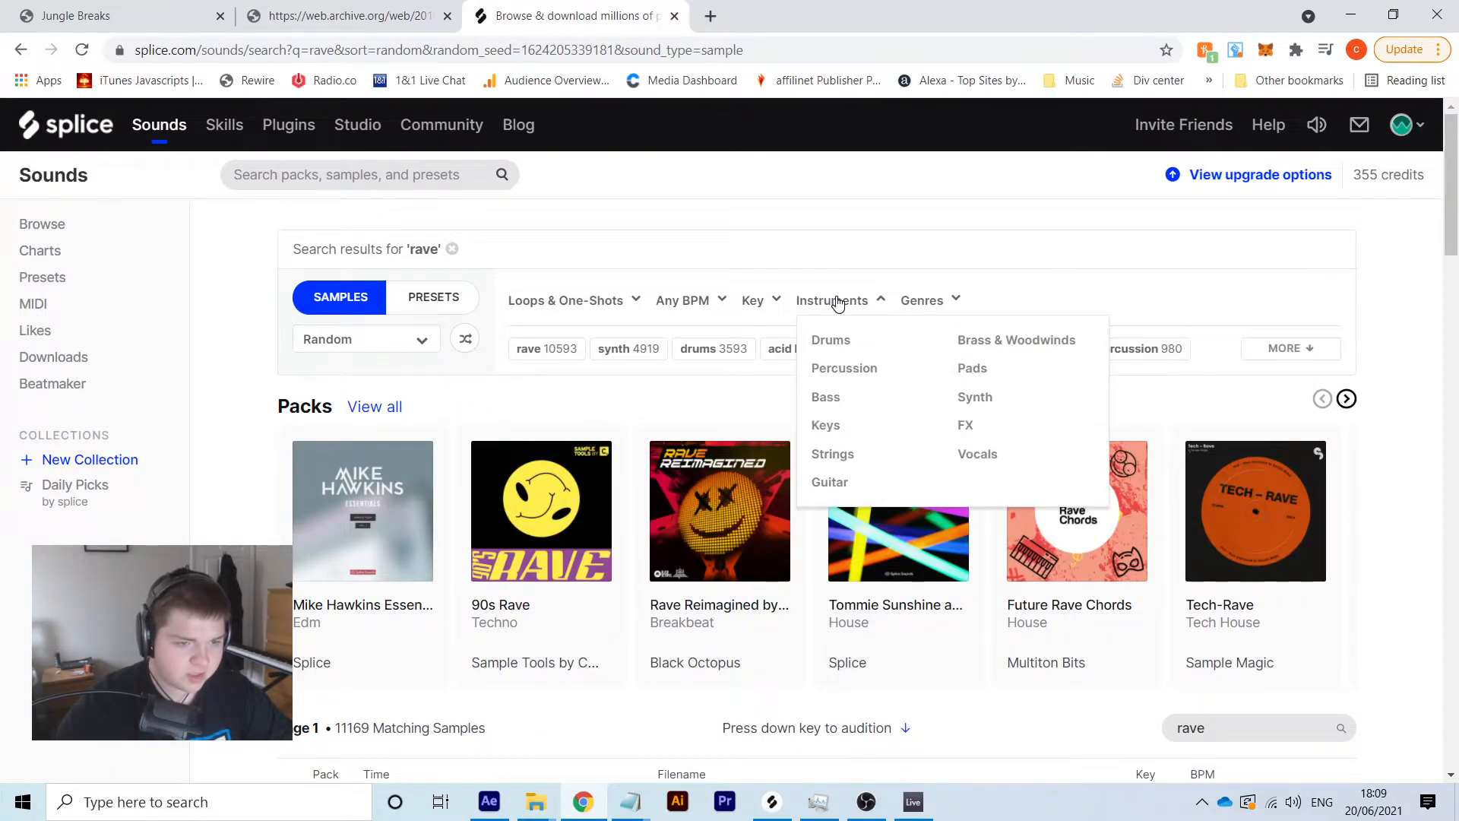
left_click(826, 398)
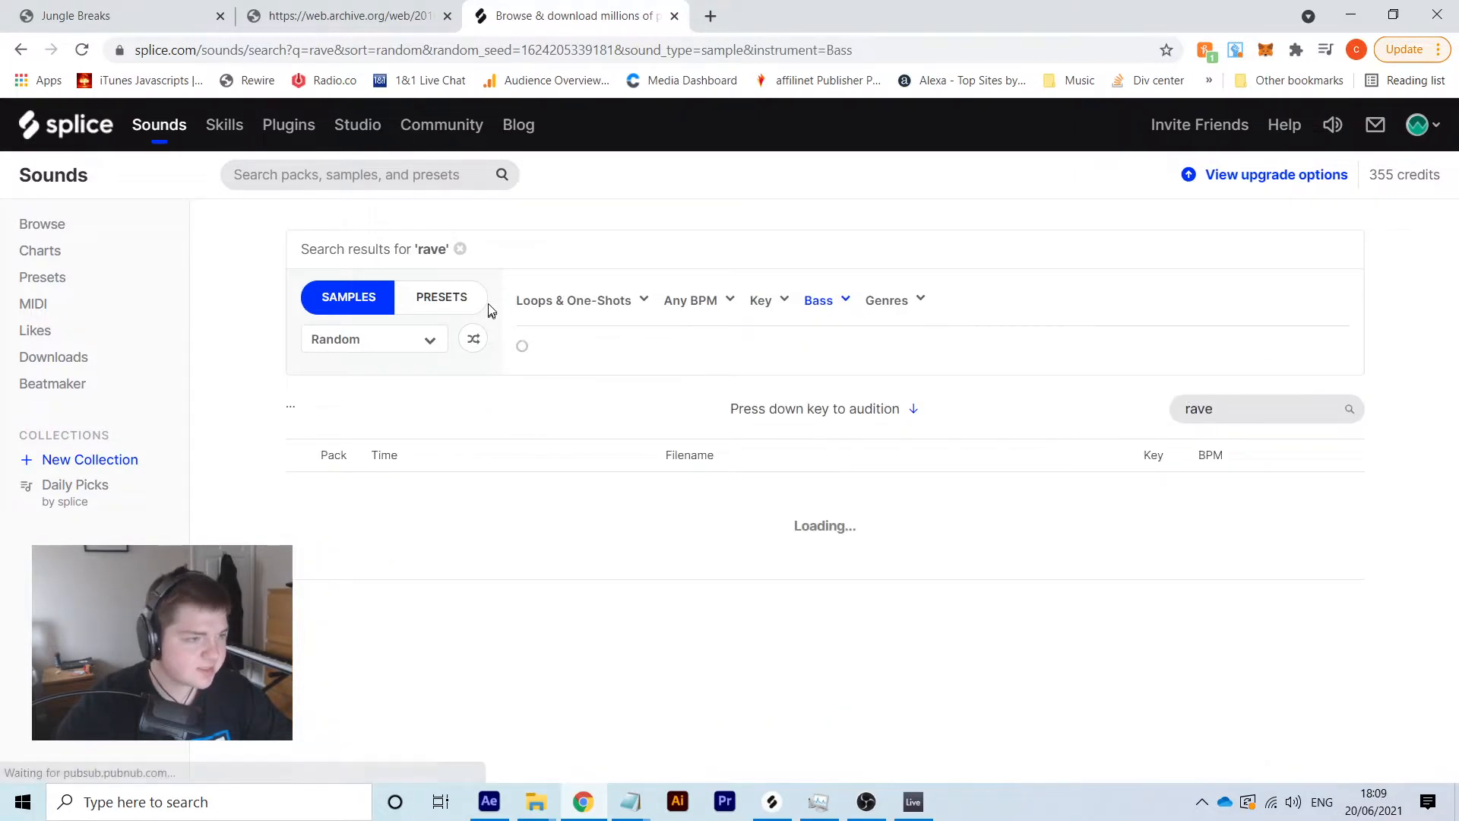
Clear the 'rave' query and narrow the bass results to the Funk genre
left_click(452, 250)
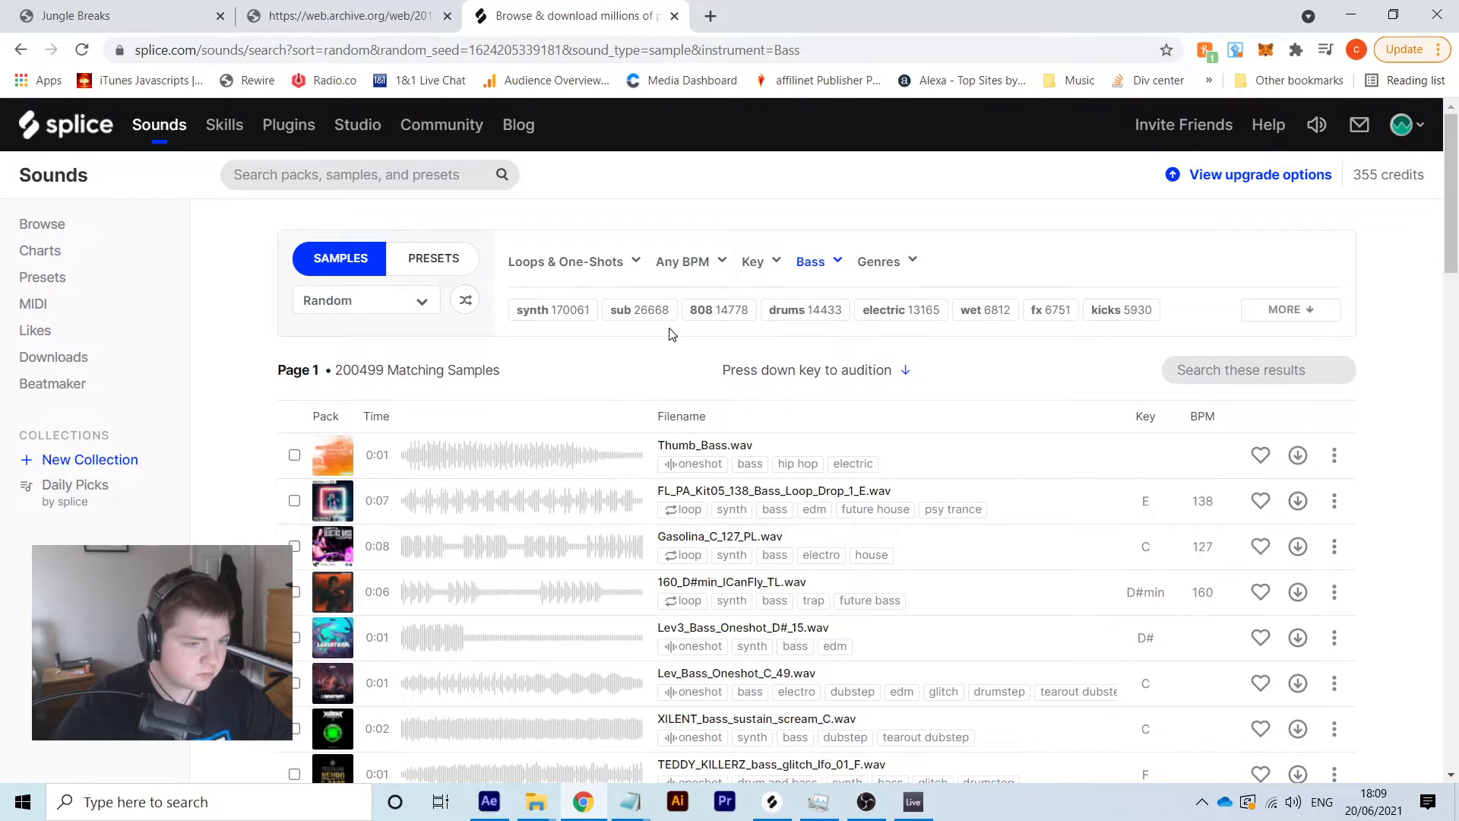
left_click(866, 261)
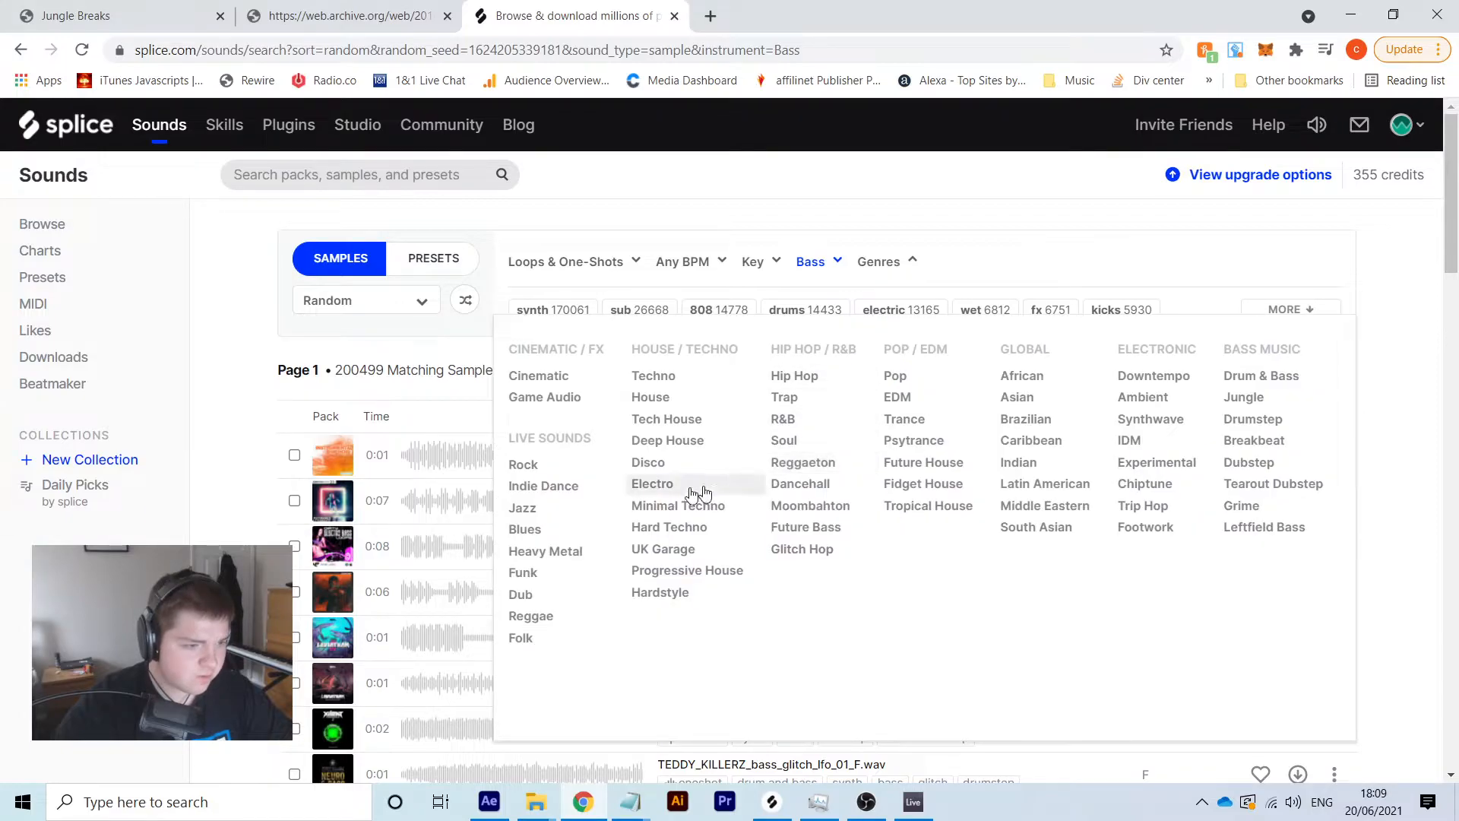
left_click(552, 571)
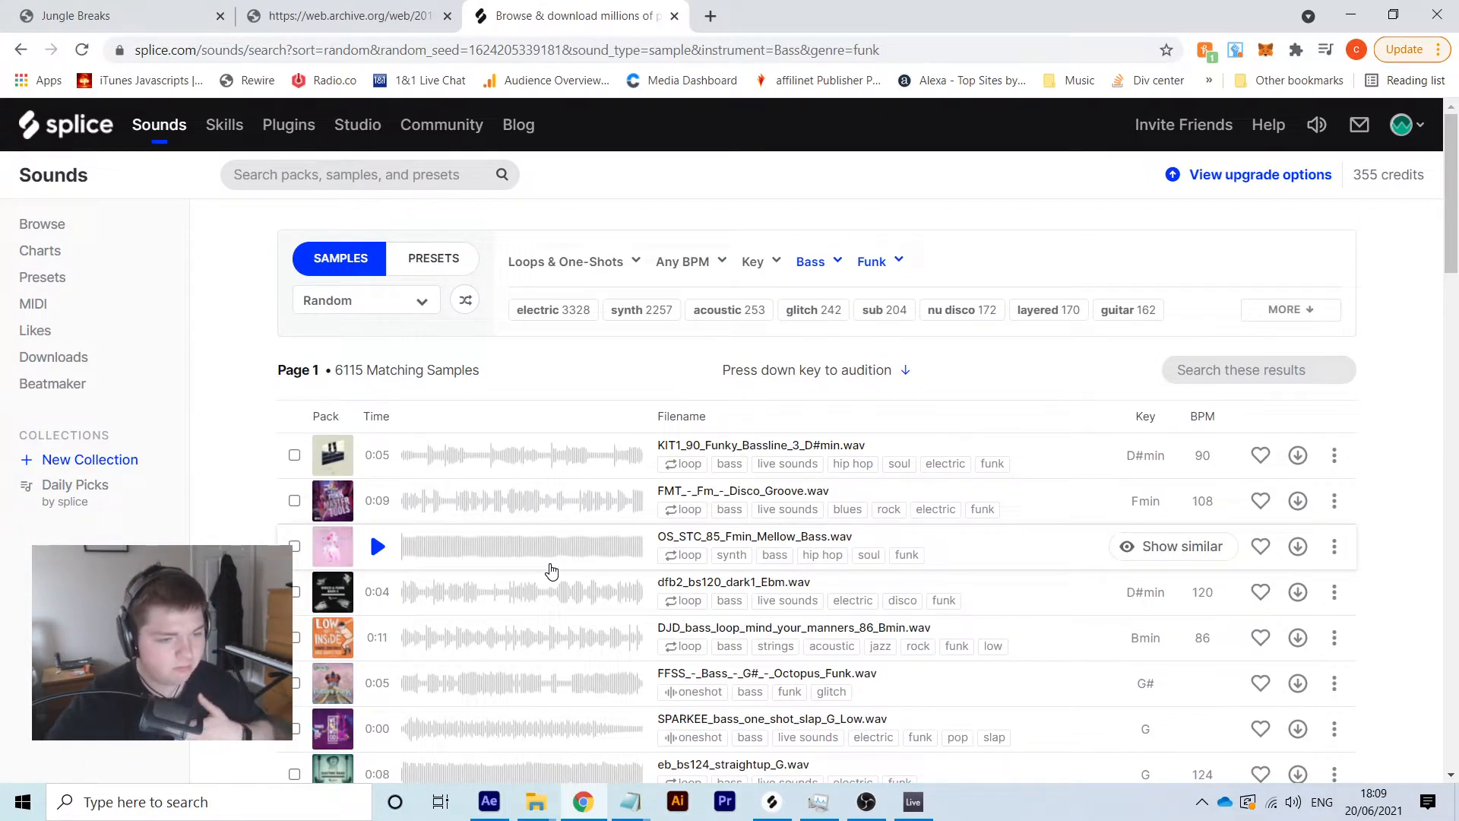
Preview and download dfb2_bs120_dark1_Ebm.wav, then bring up Splice Desktop
scroll(1035, 512, "down", 2)
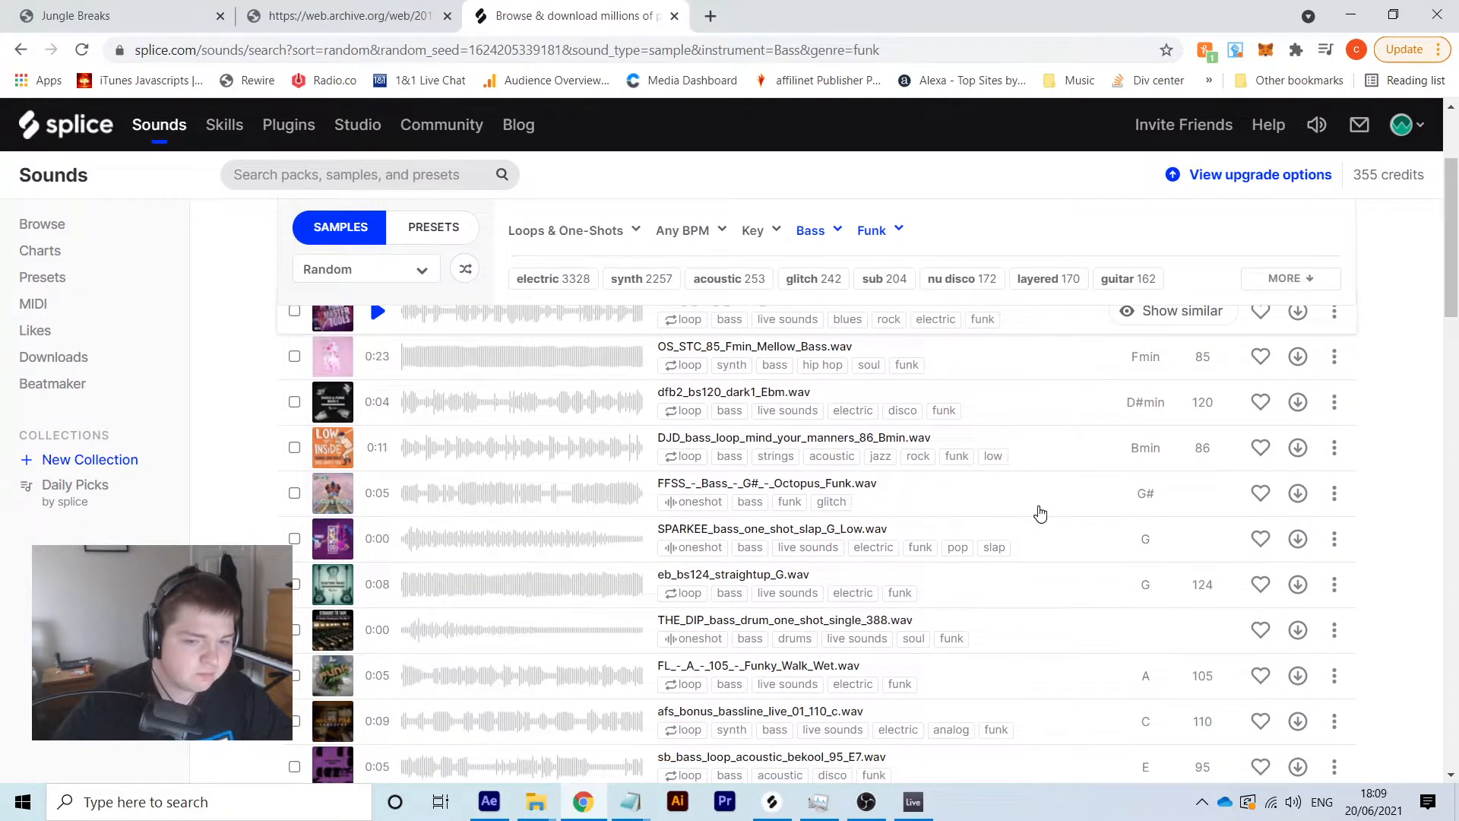
left_click(377, 402)
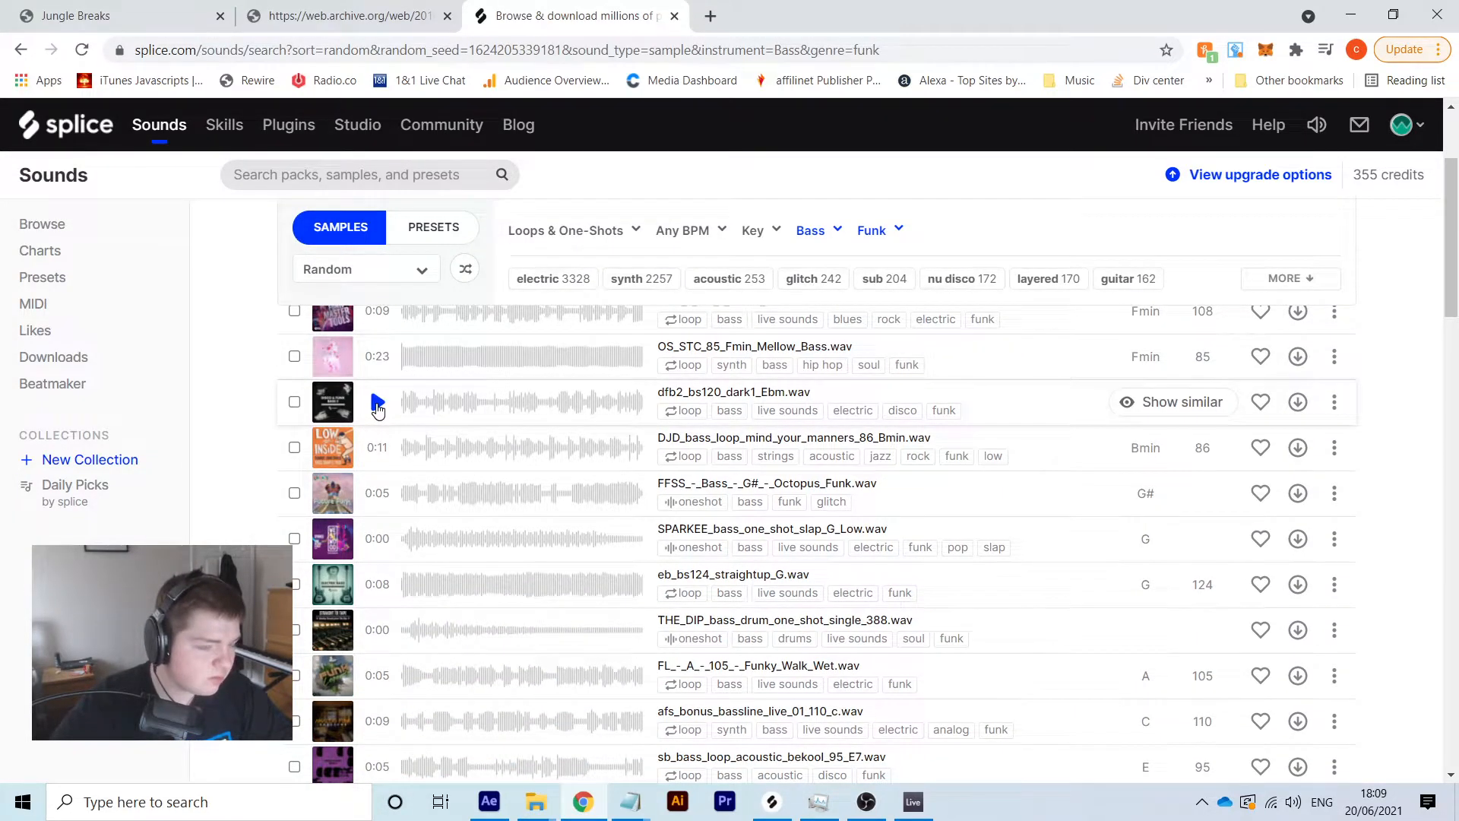
scroll(378, 403, "up", 1)
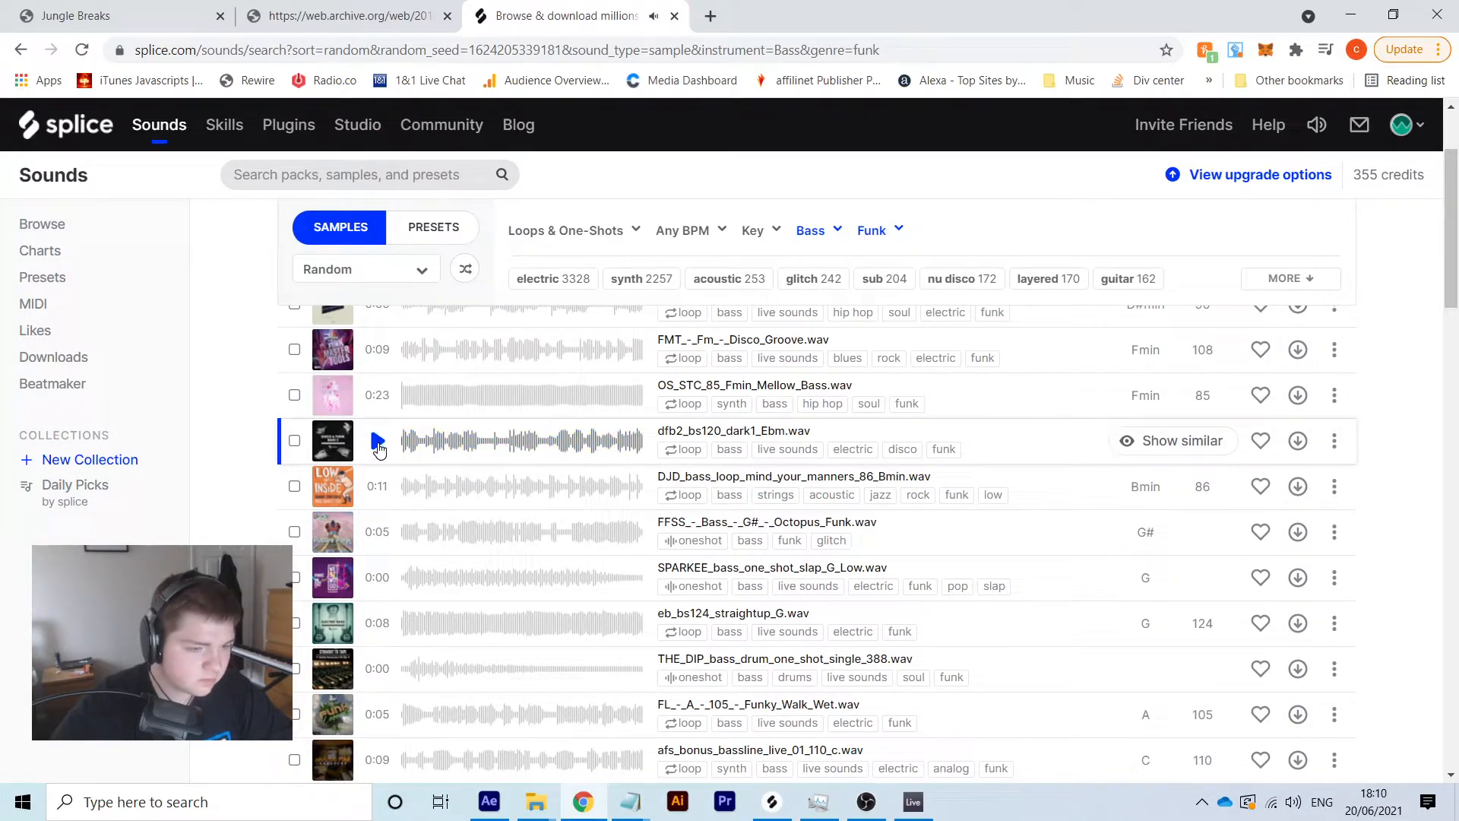
left_click(1299, 442)
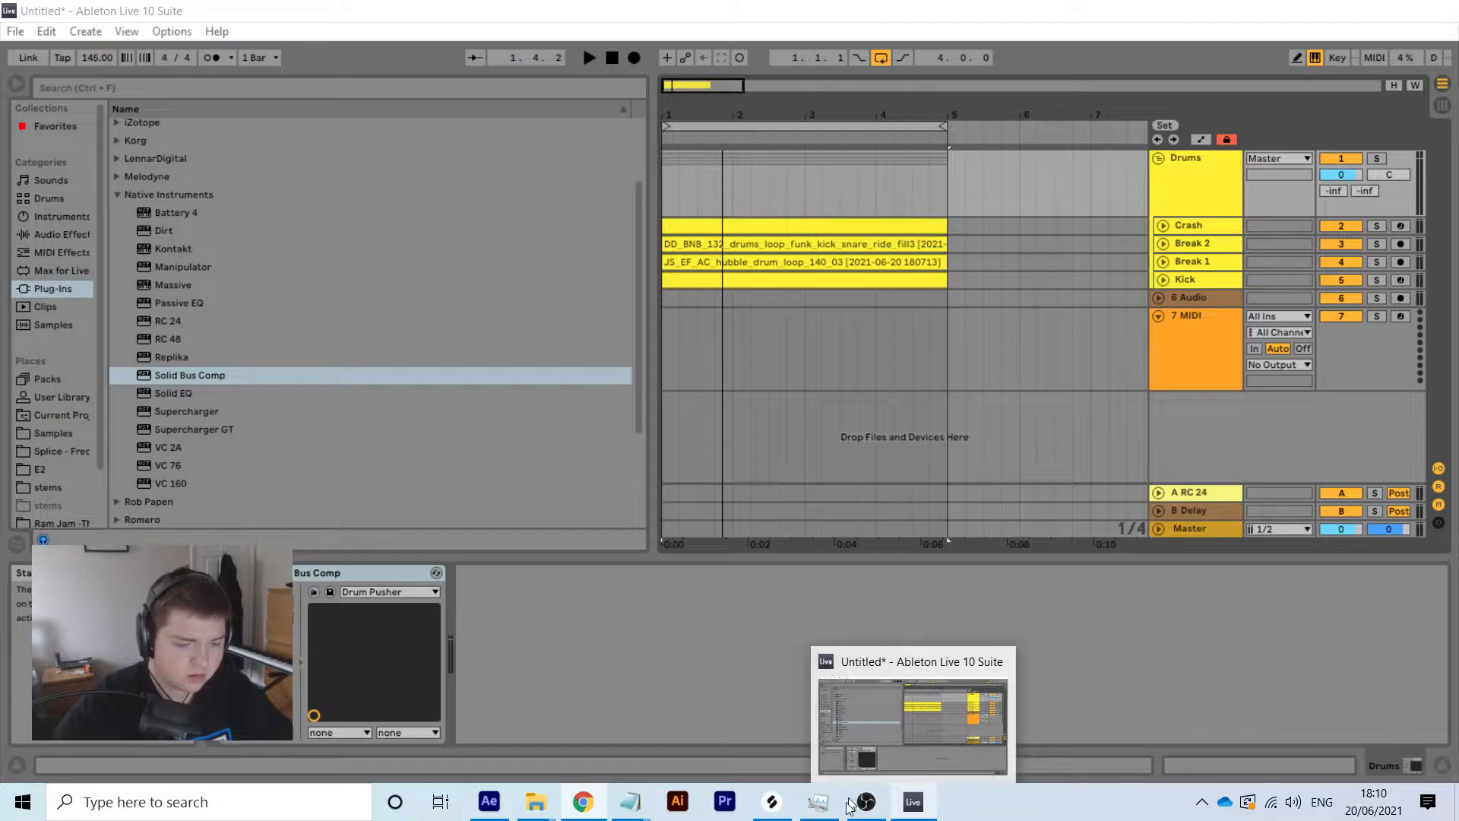
mouse_move(769, 811)
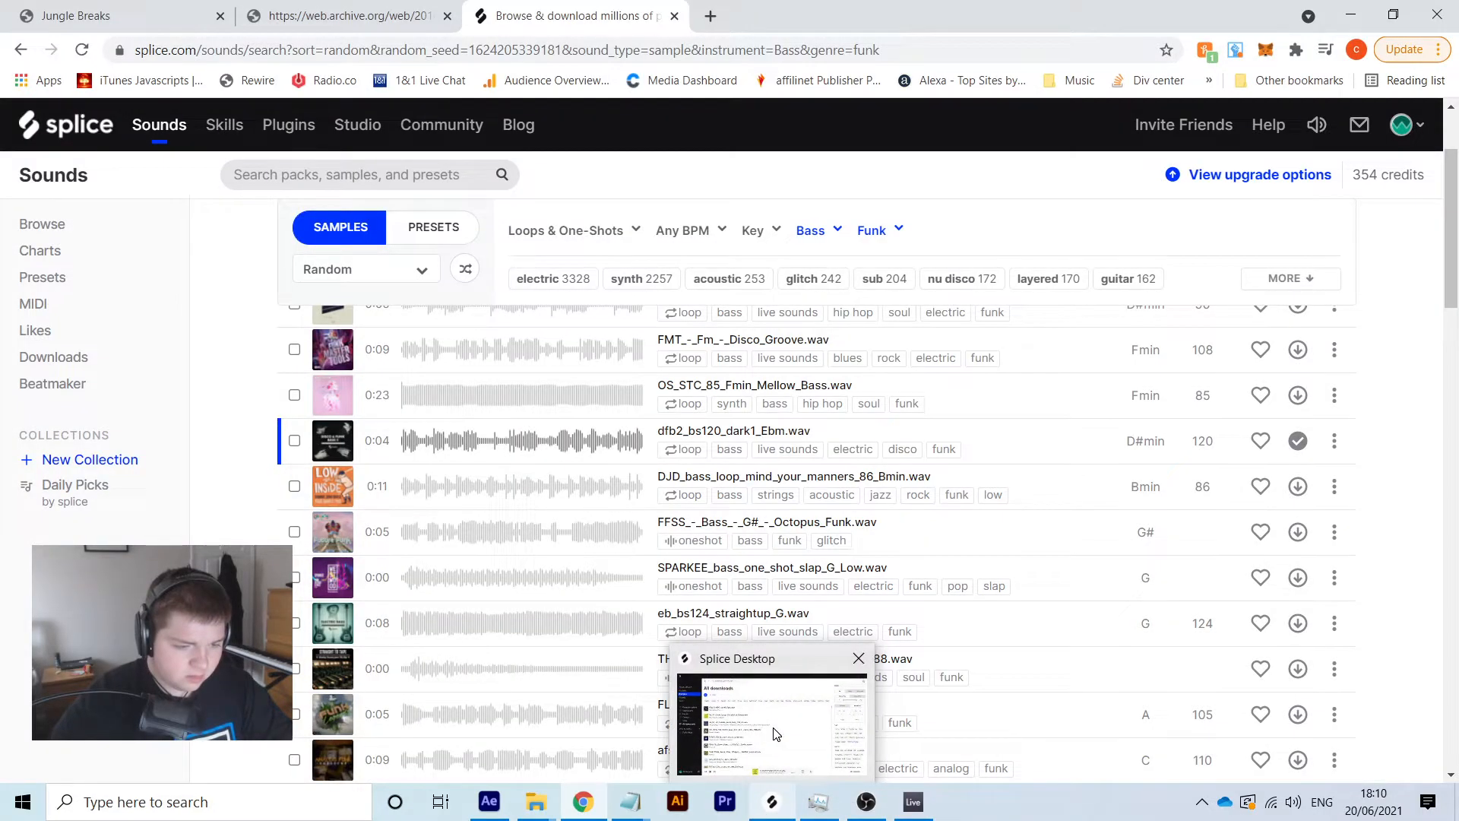
left_click(775, 733)
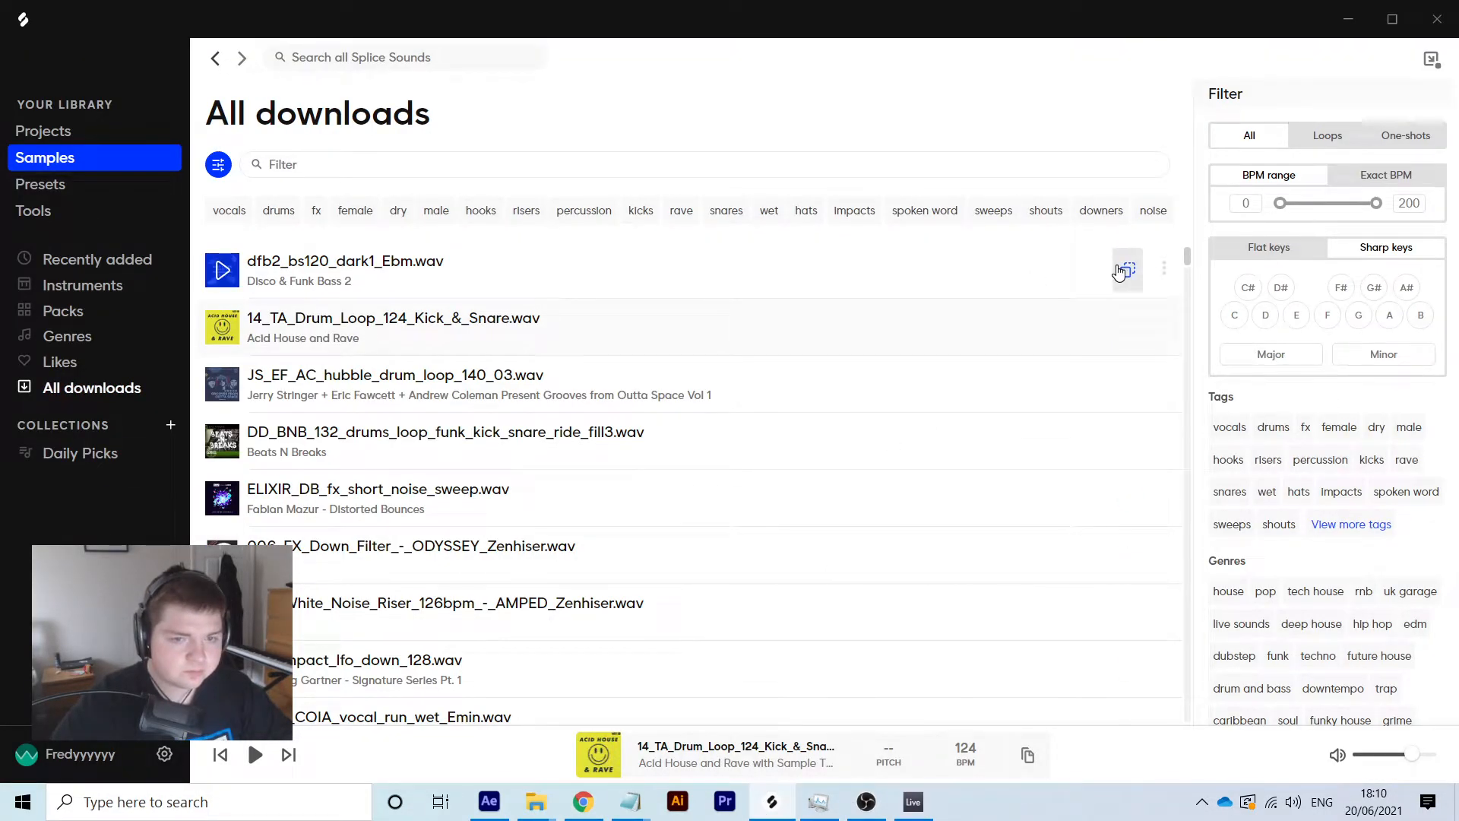
Back in Live, insert a new audio track into the Drums group from the Kick track
left_click(916, 803)
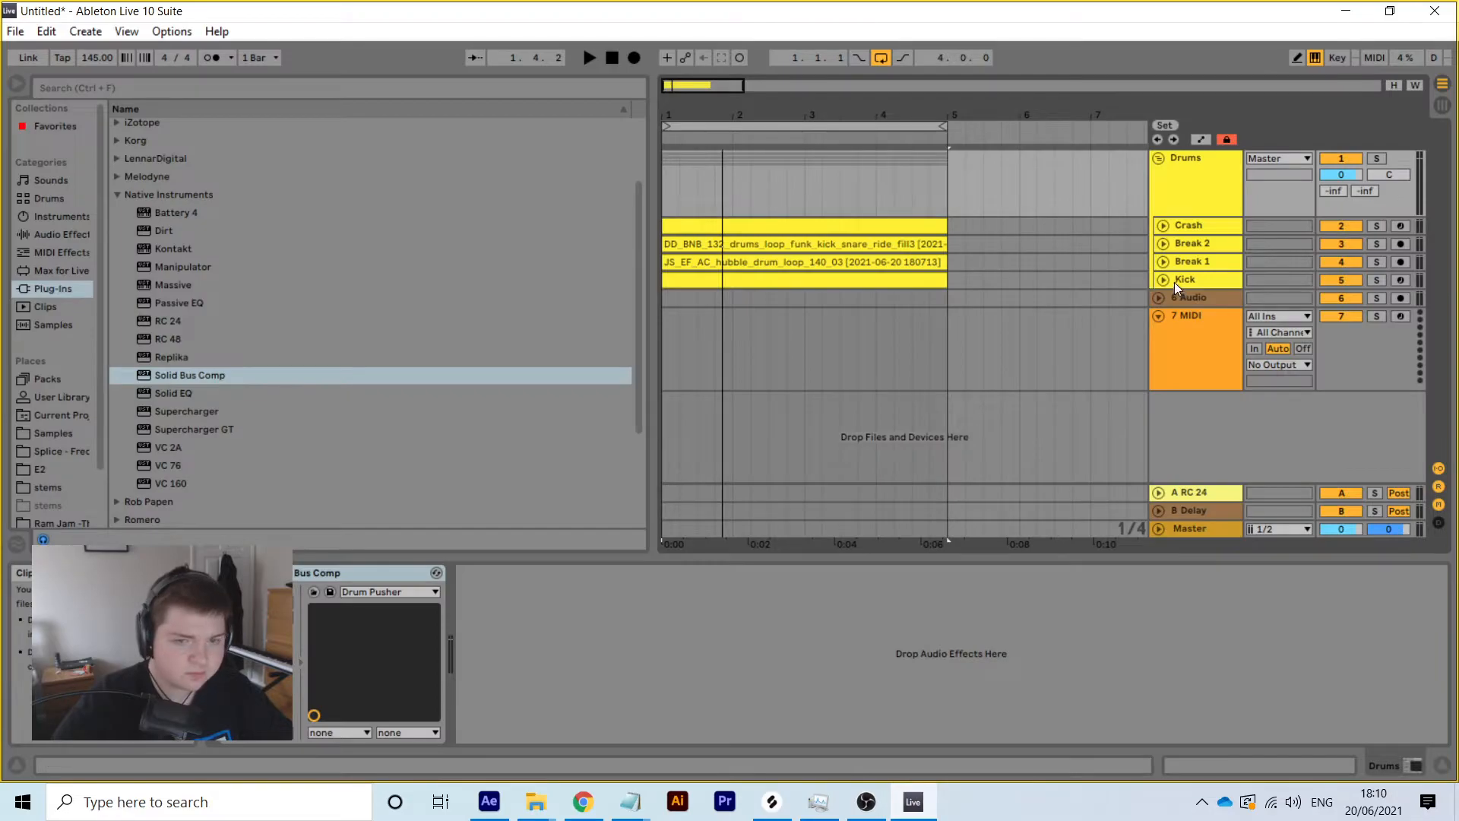
left_click(1201, 278)
right_click(1200, 277)
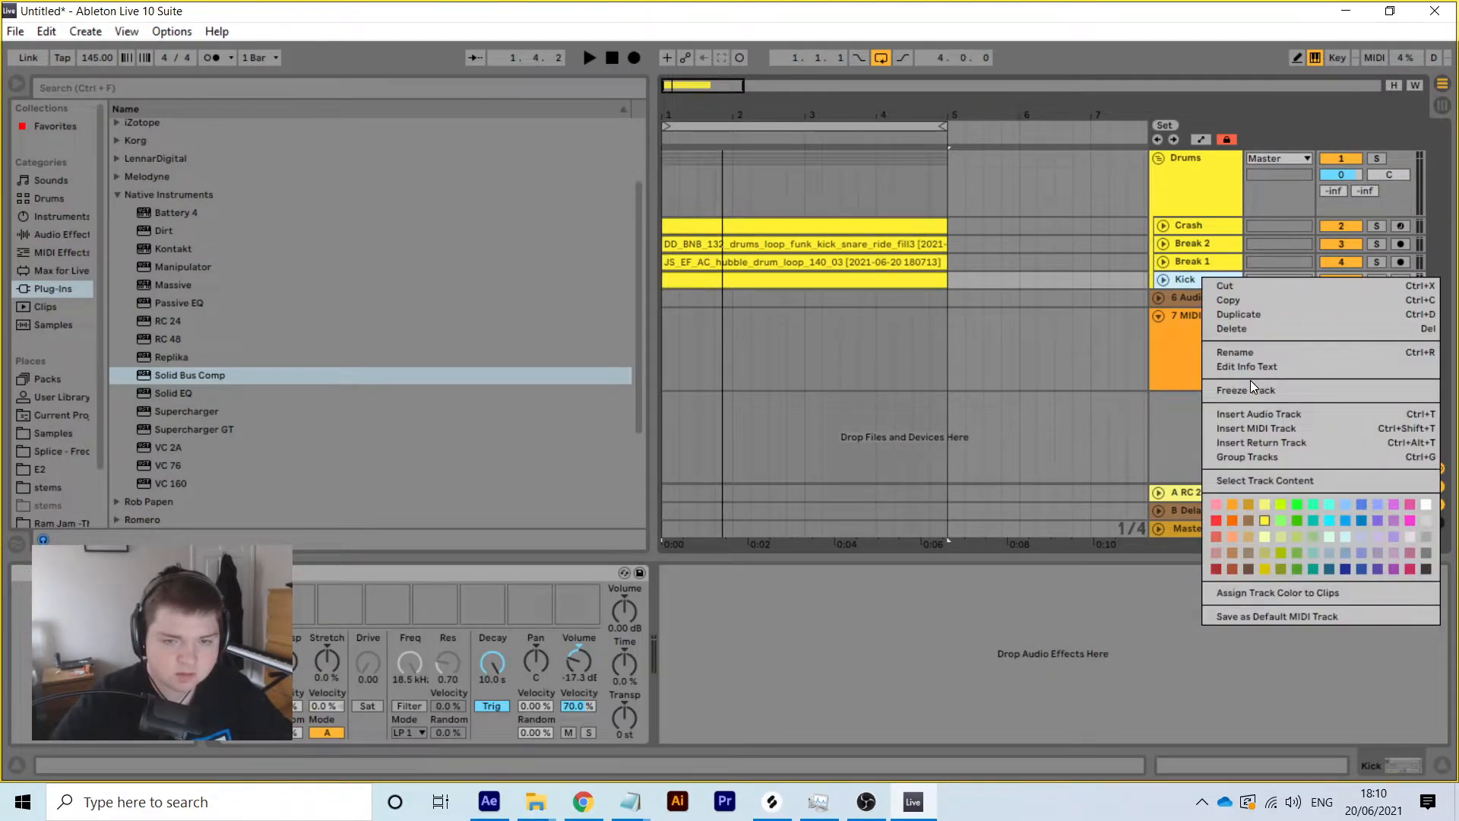
left_click(1269, 416)
Switch off the Drums group's Solid Bus Comp and paste the dfb2 loop onto the new track
left_click(1198, 177)
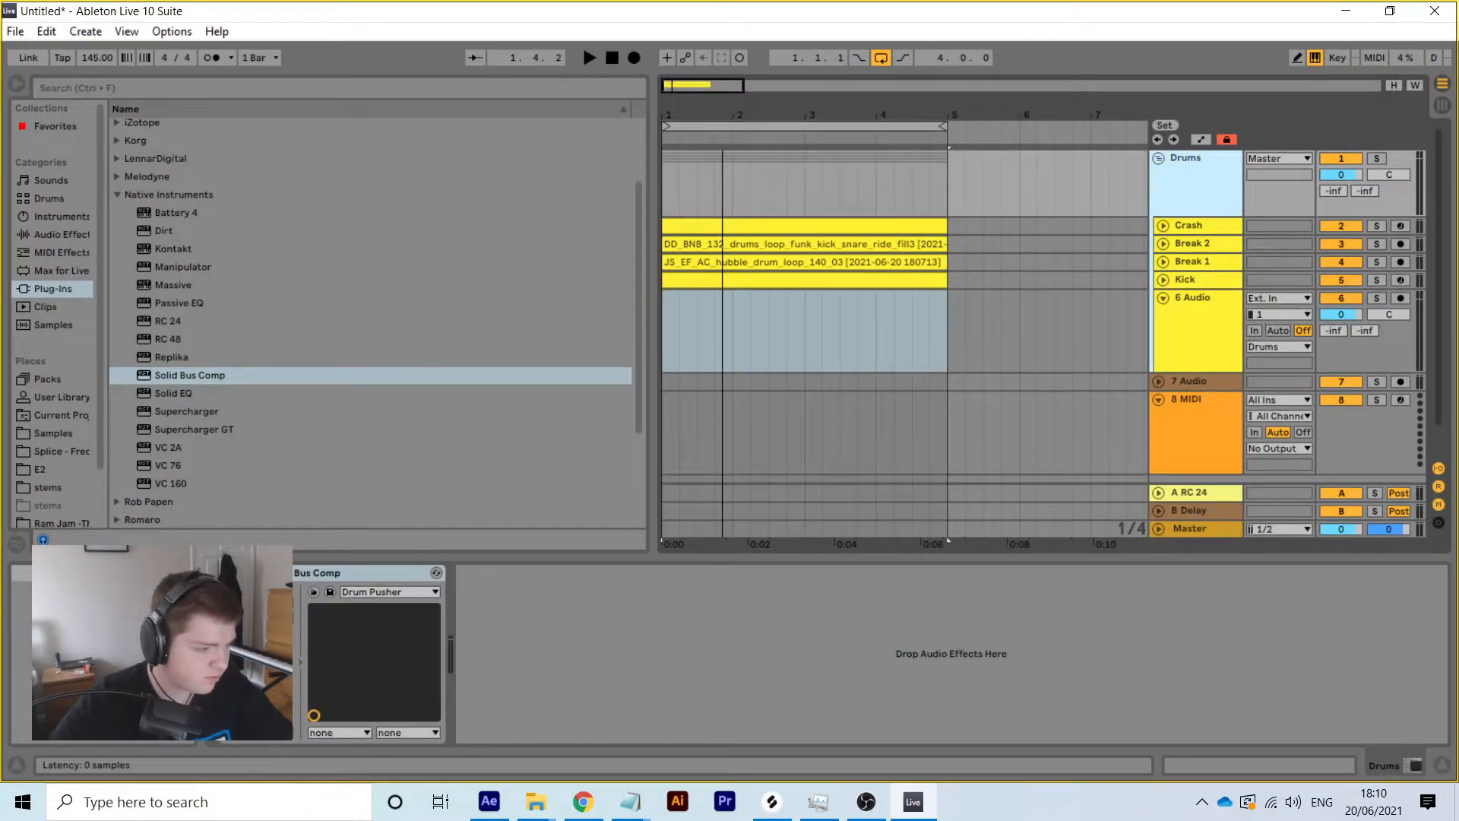
left_click(226, 573)
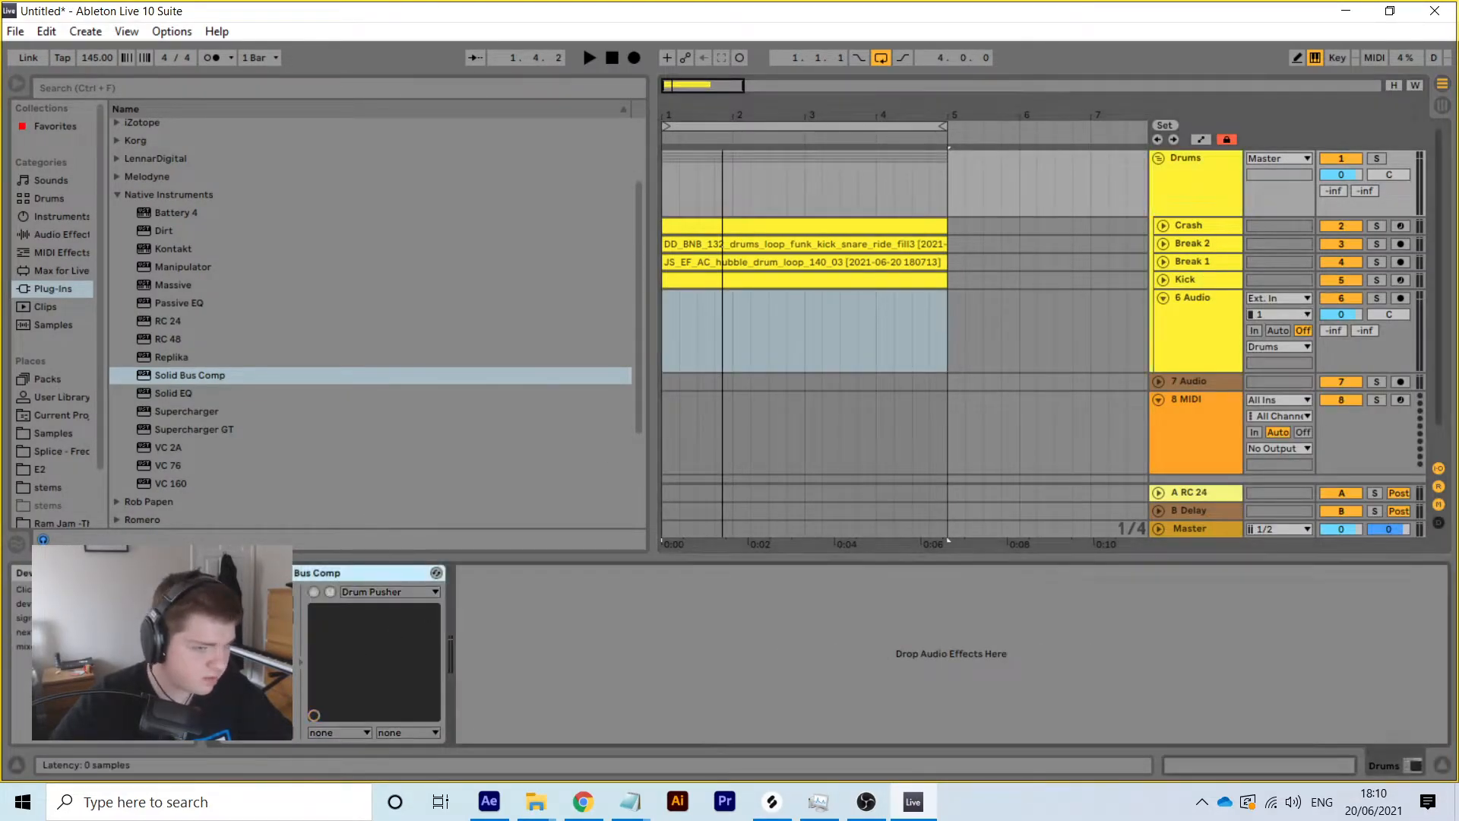
right_click(802, 308)
left_click(828, 317)
Move the dfb2 clip to bar 1, loop only its first bar, and warp it in Complex Pro
left_click_drag(839, 313, 696, 312)
left_click(1151, 773)
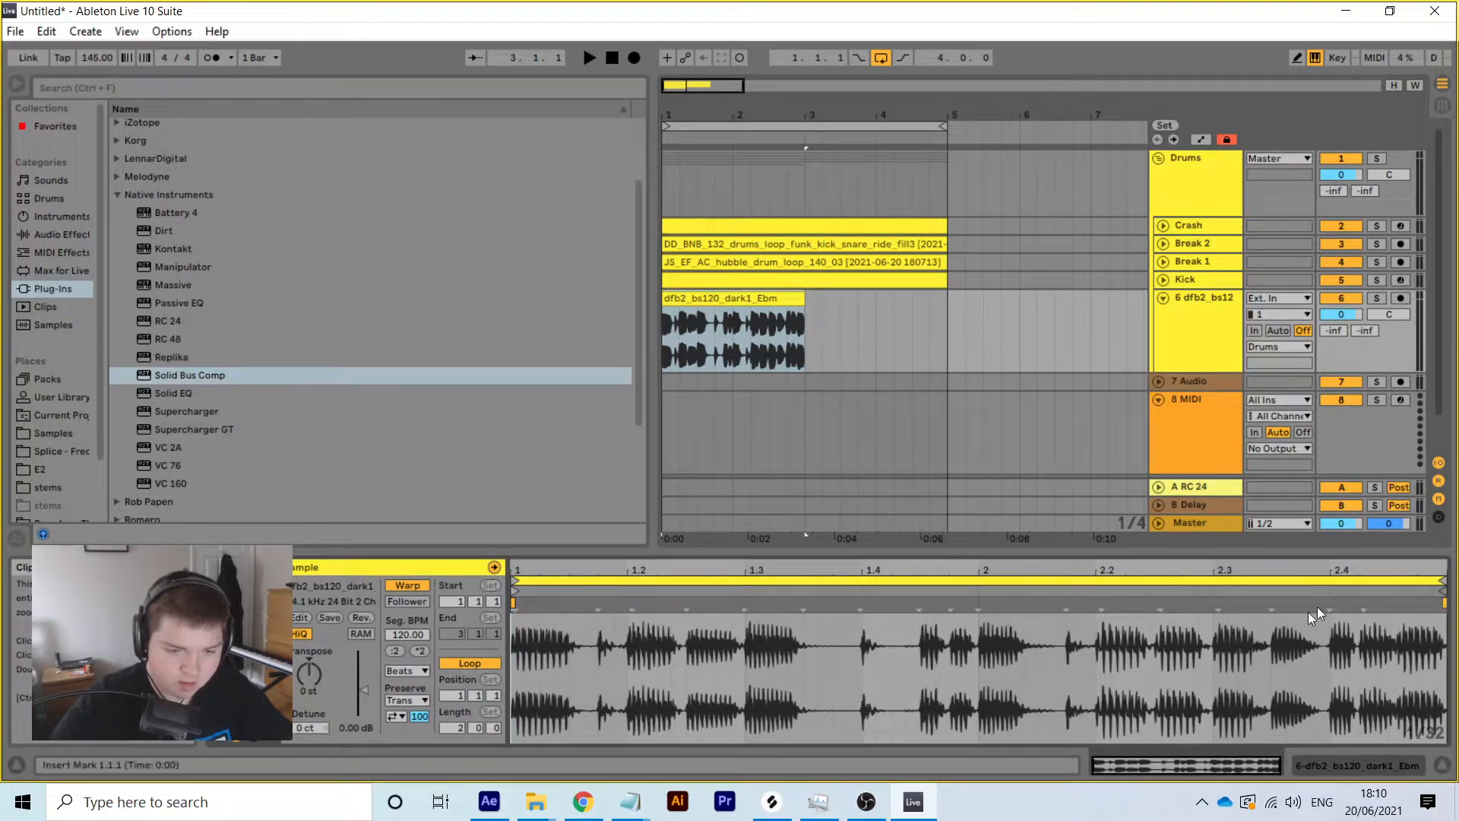
mouse_move(1443, 582)
left_mouse_down()
mouse_move(737, 600)
mouse_move(976, 591)
left_mouse_up()
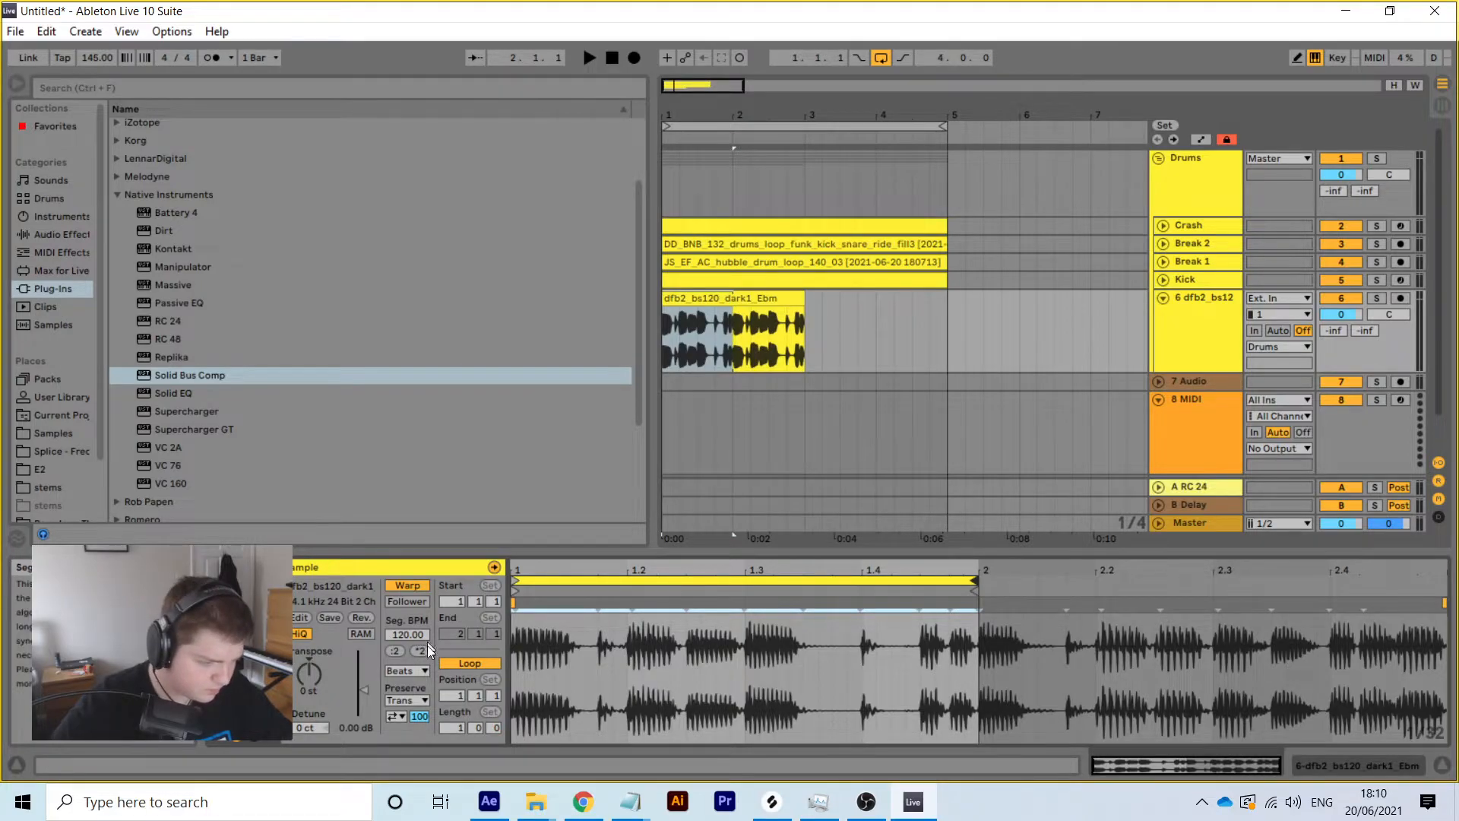
left_click(420, 670)
left_click(437, 756)
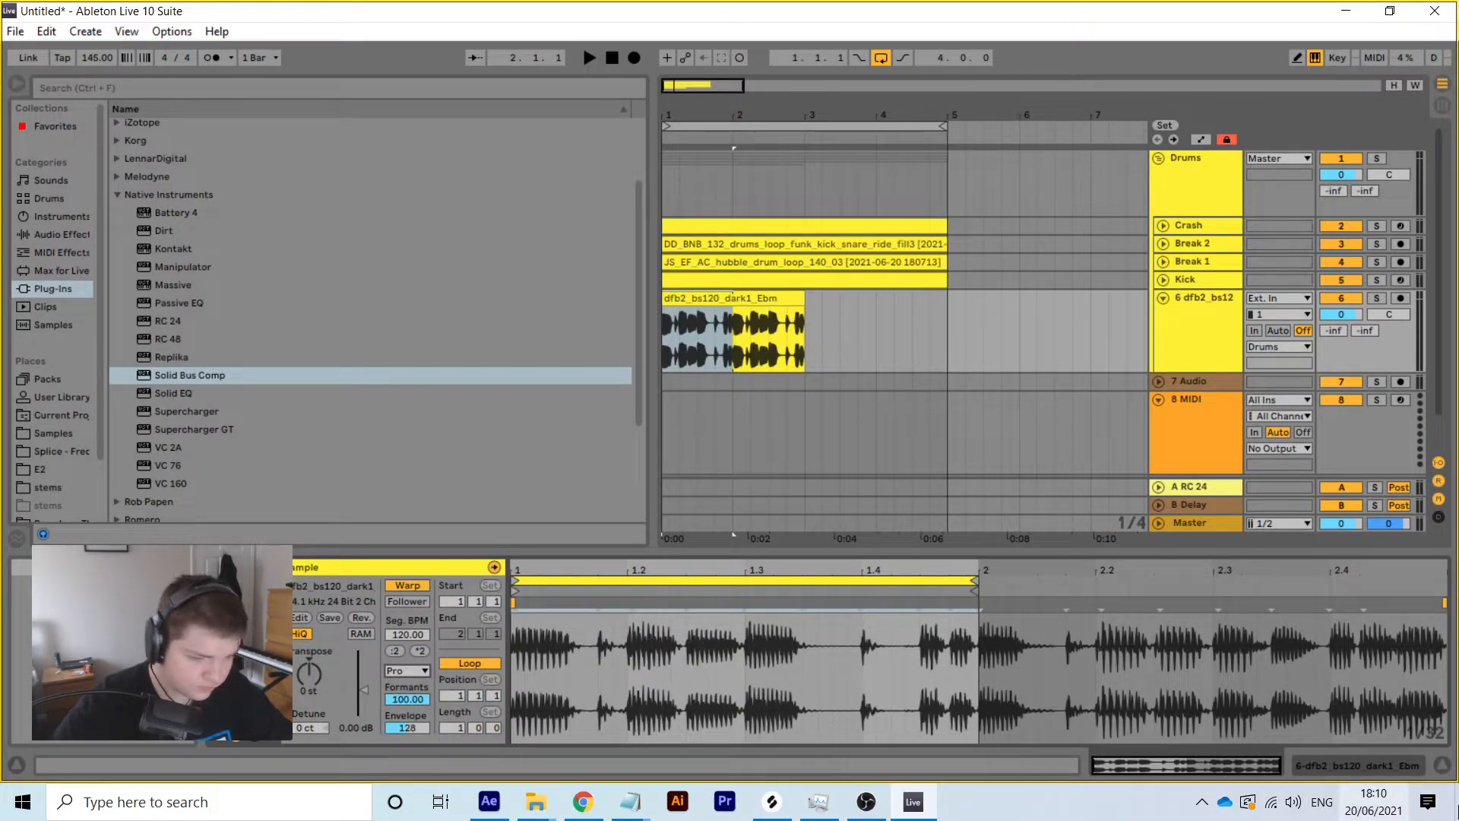
left_click(1339, 772)
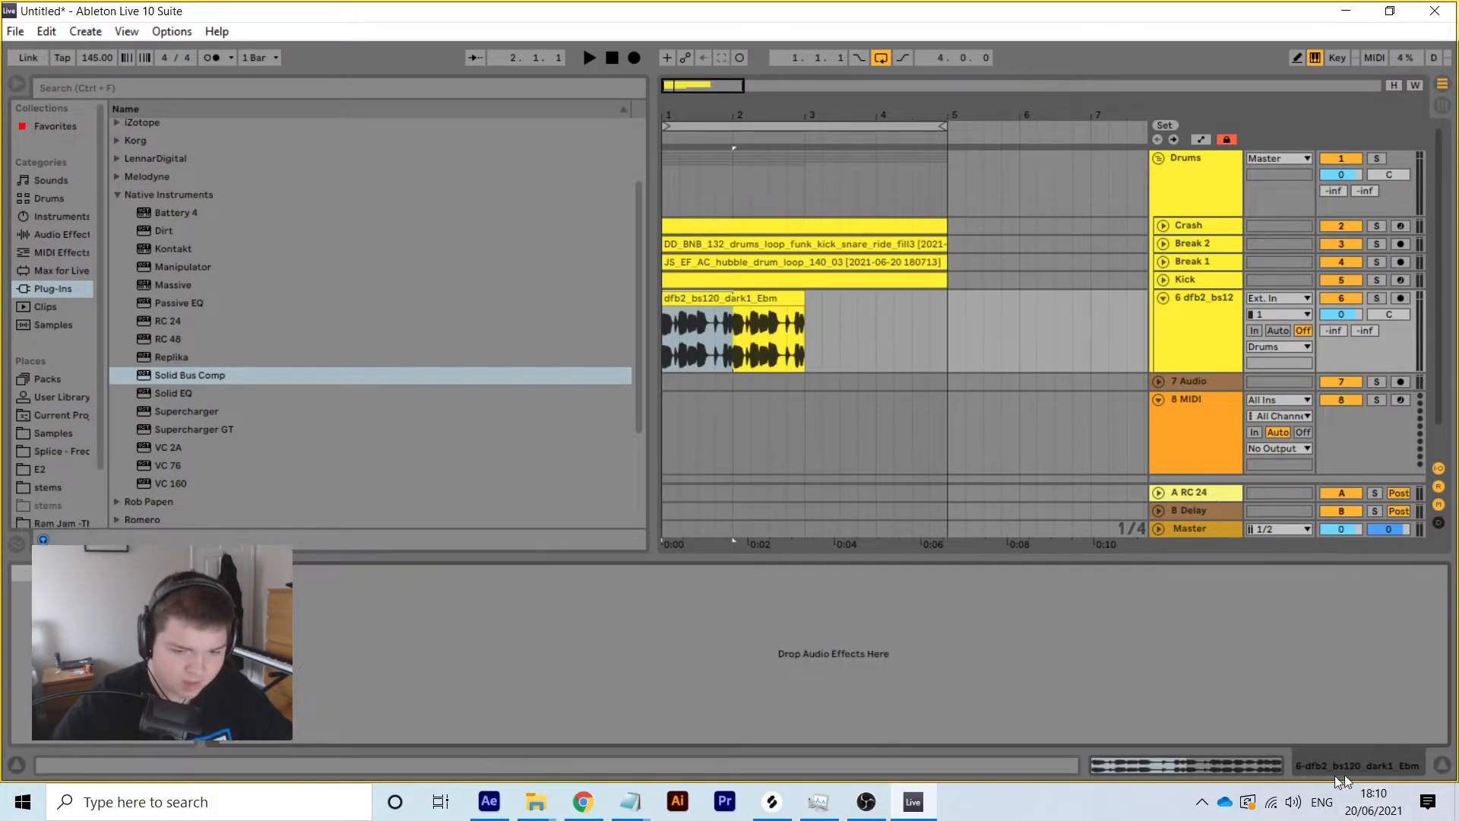
Add EQ Eight to the dfb2 track with band 1 as a steep low cut, and play it
left_click(42, 234)
left_click_drag(168, 379, 382, 685)
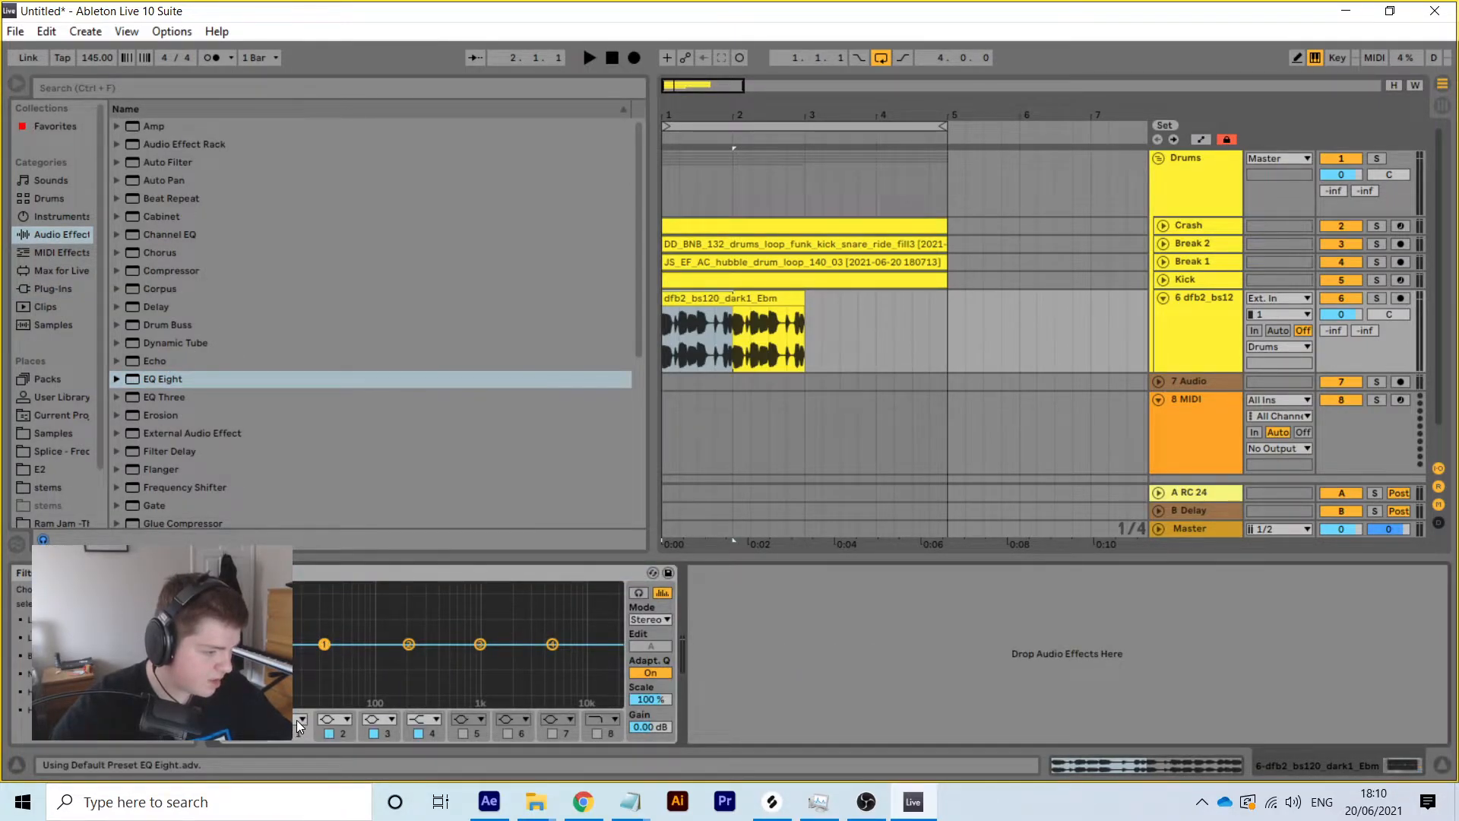
left_click(291, 607)
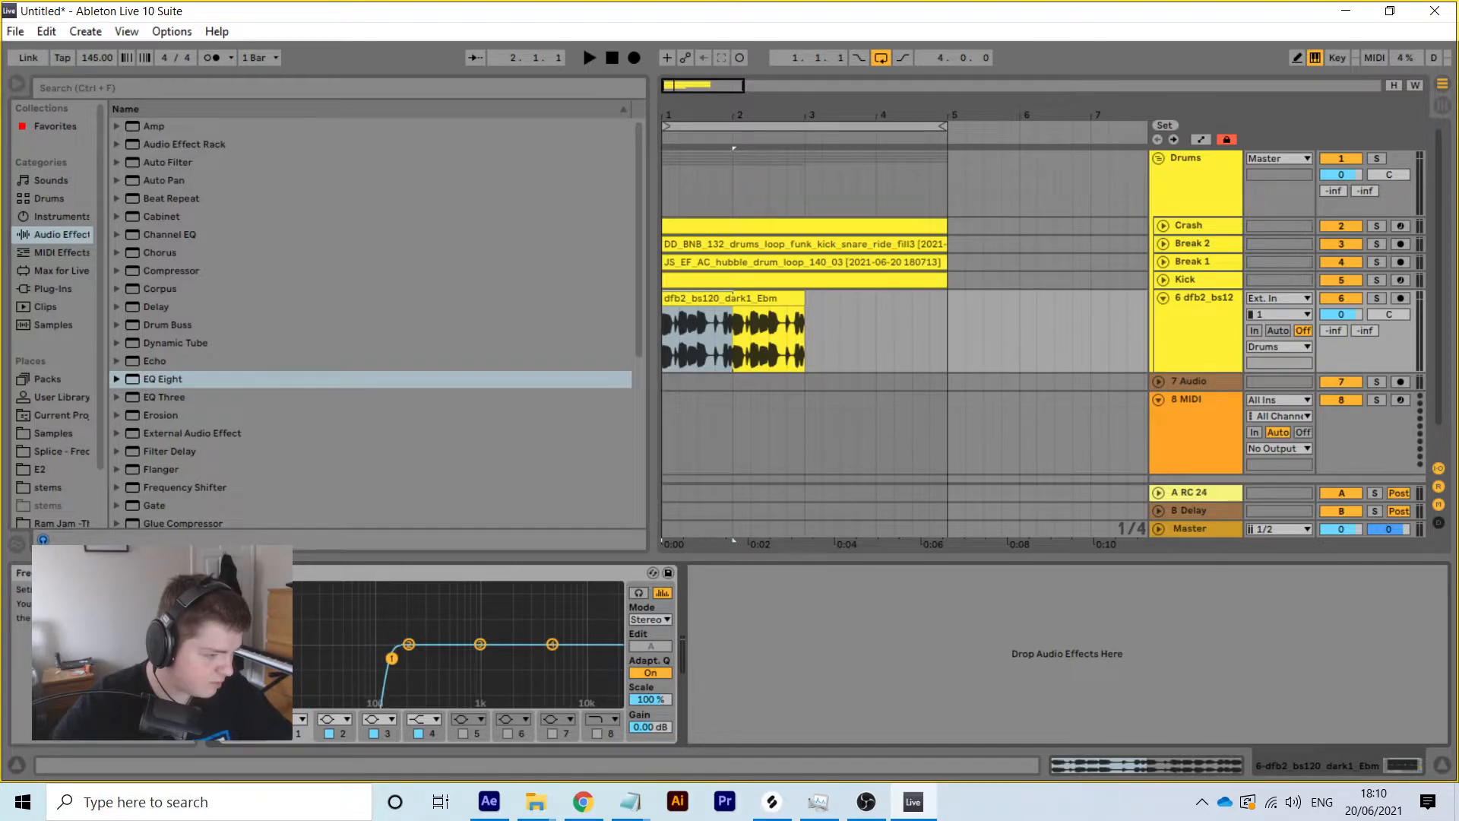
key("space")
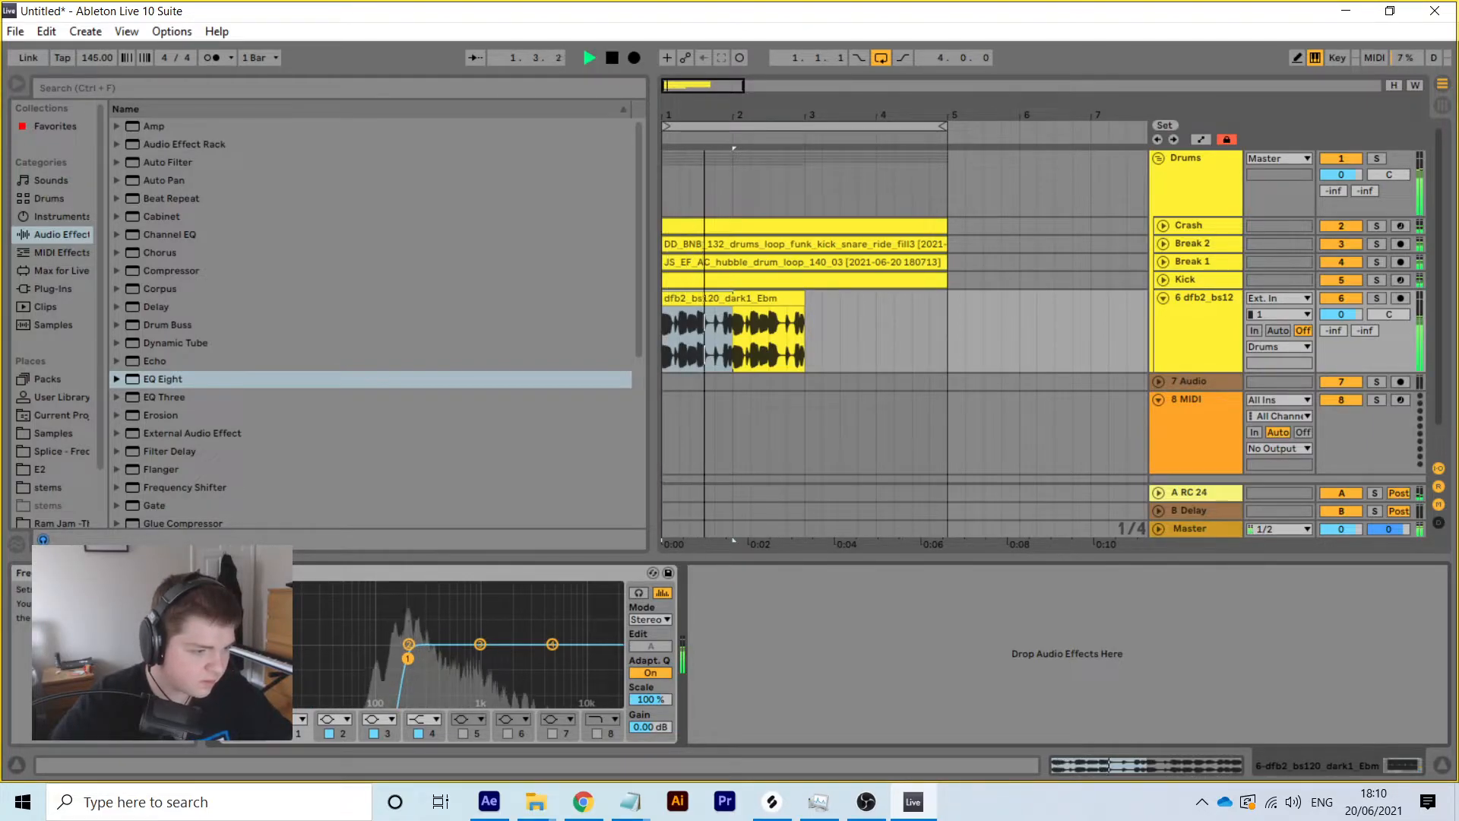
left_click(1148, 764)
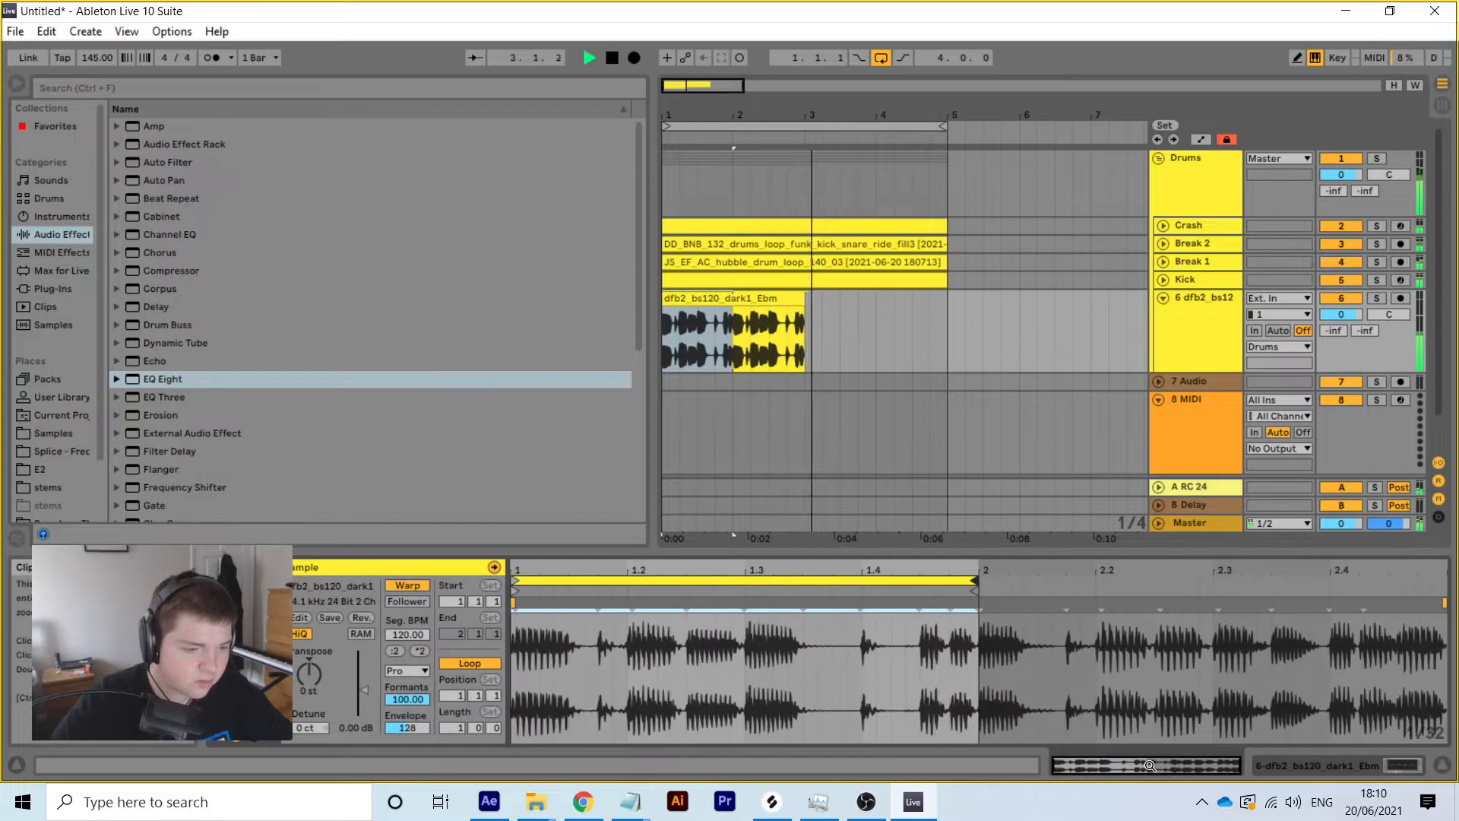
Audition the loop shortened to two beats, then restore it to one full bar
left_click(587, 58)
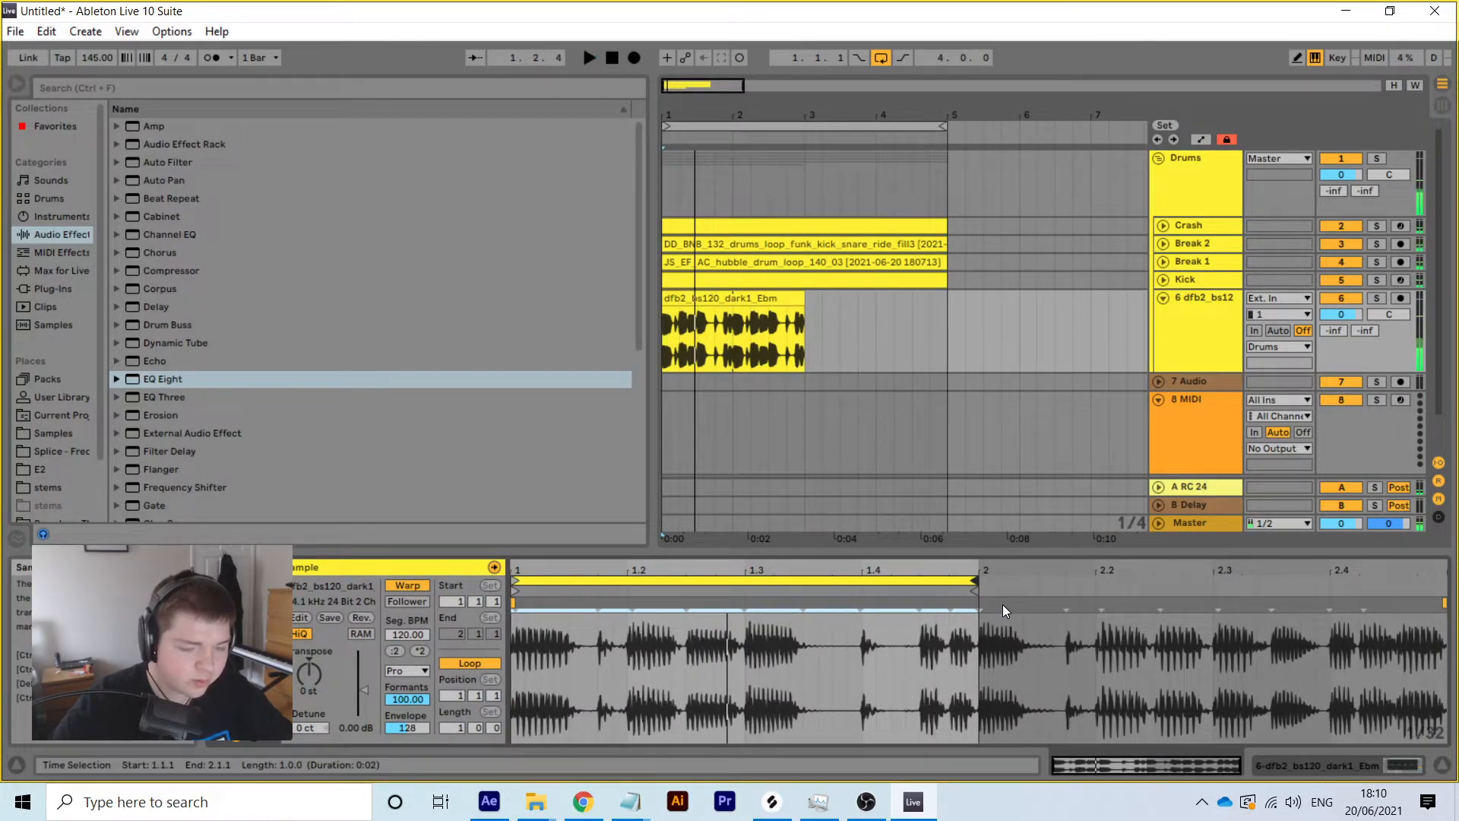
left_click_drag(966, 585, 740, 593)
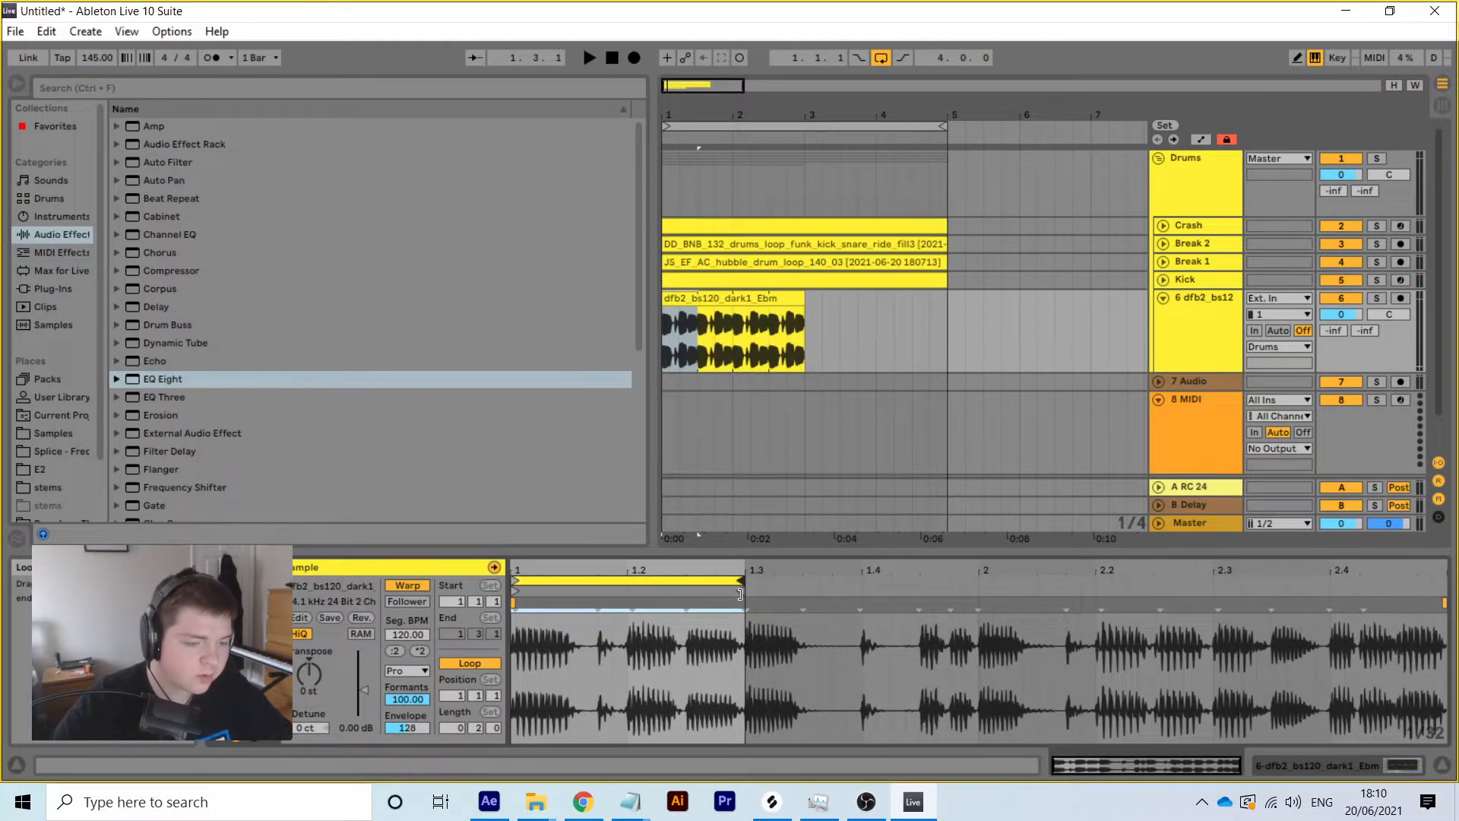
key("space")
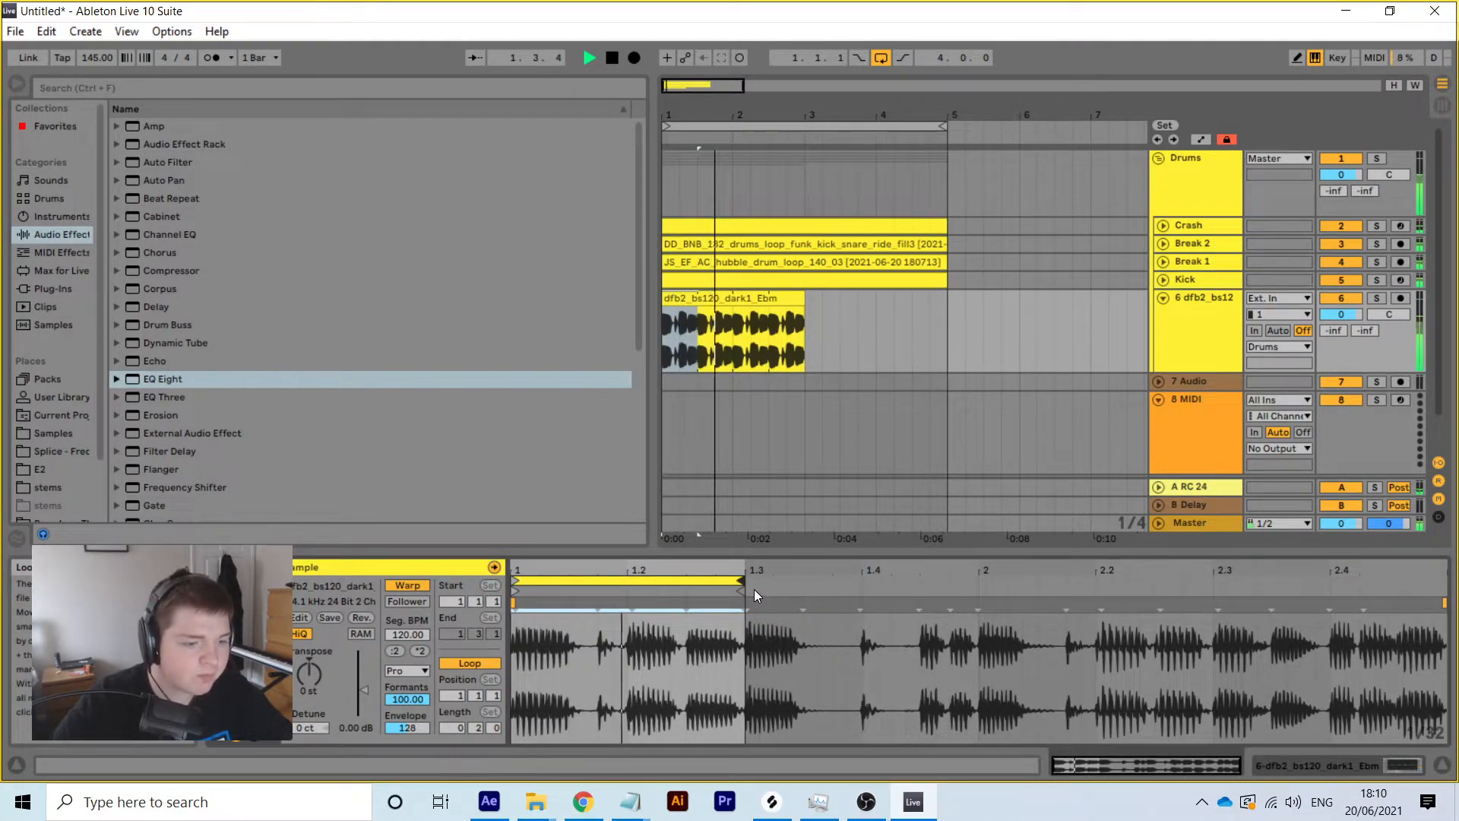
key("space")
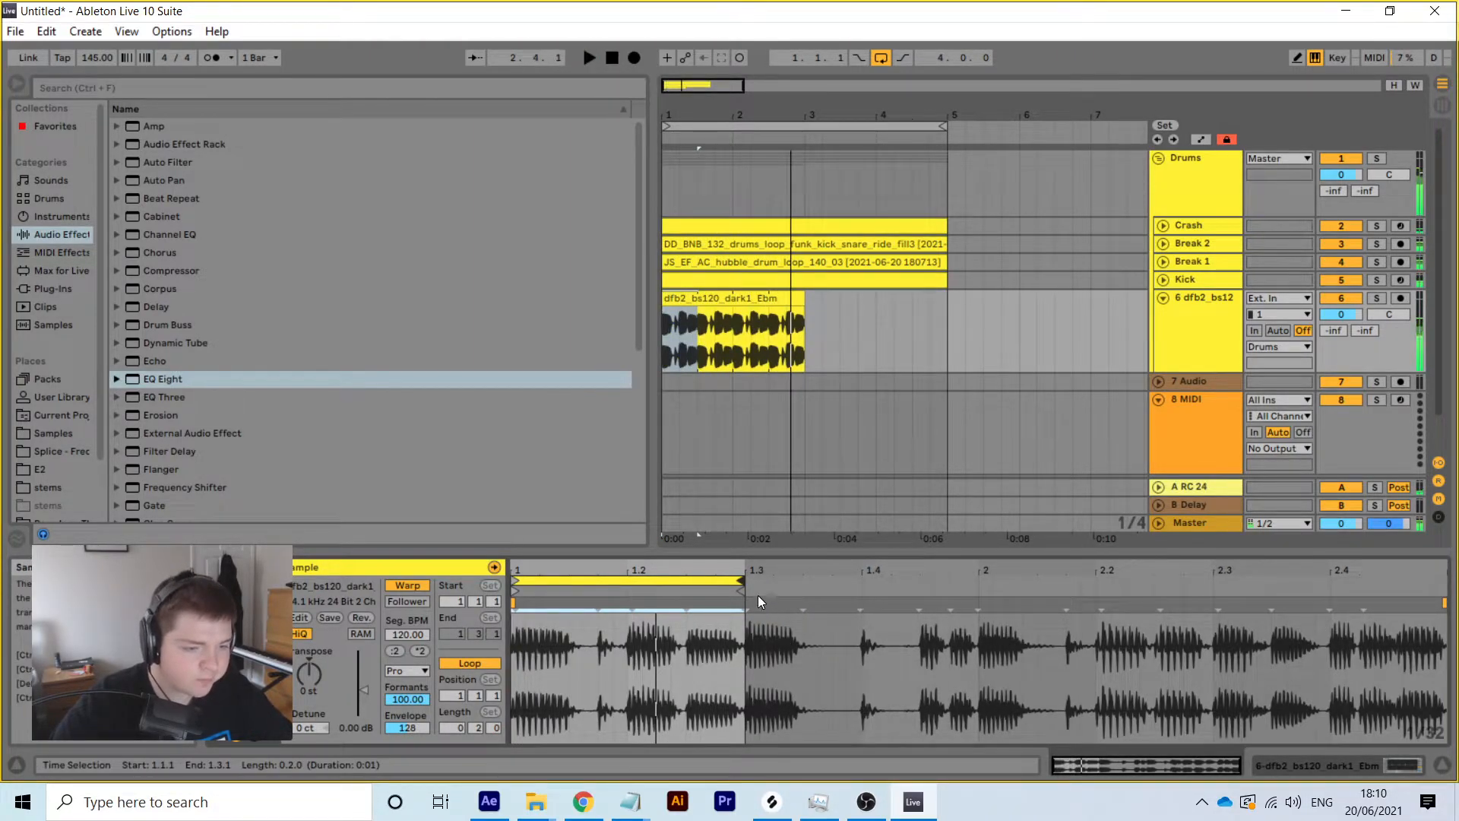
left_click_drag(739, 583, 979, 572)
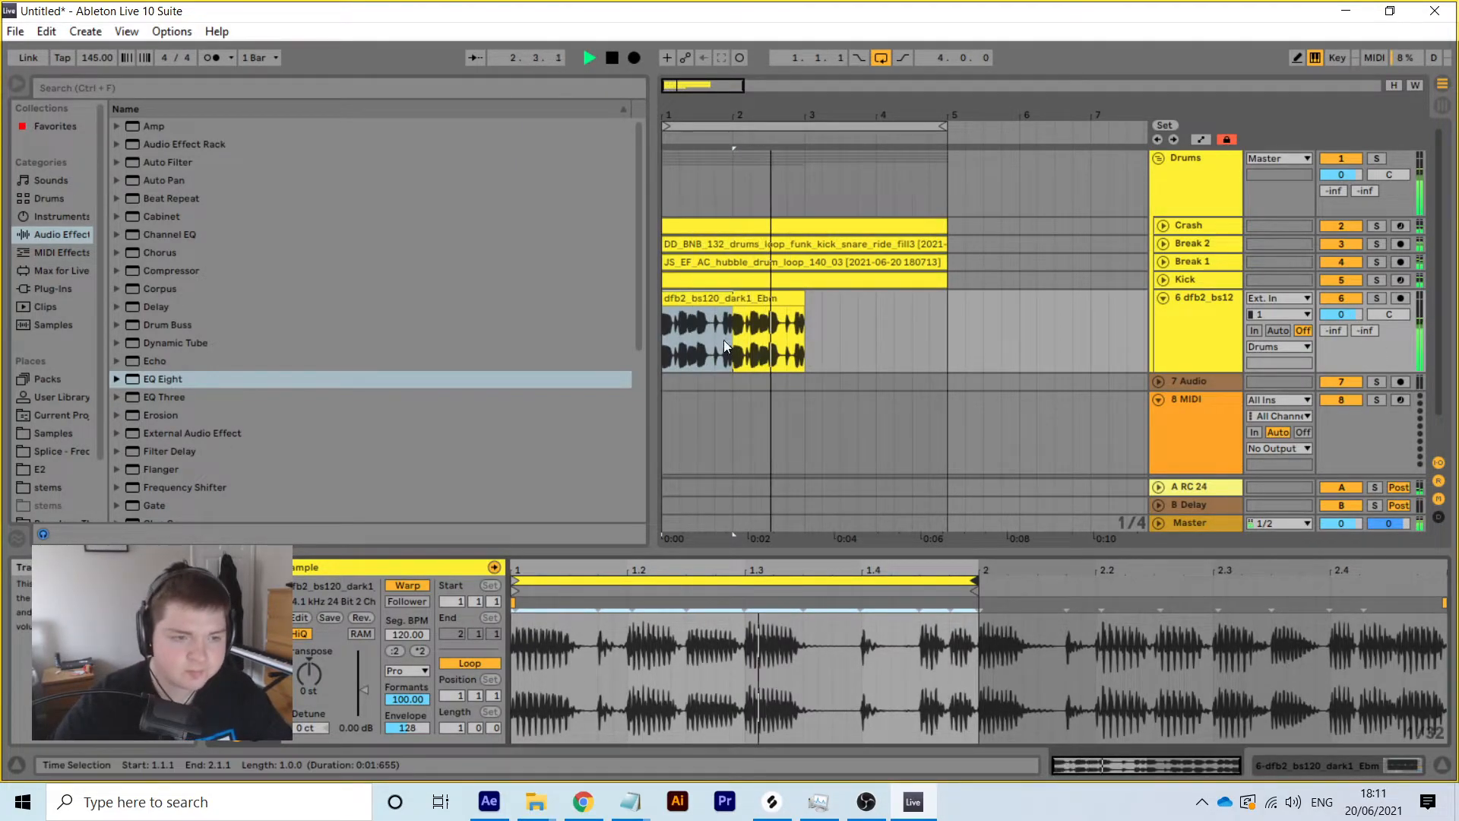
Extend the dfb2 clip toward bar 5 and duplicate a short slice near bar 4 twice
left_click_drag(803, 327, 947, 284)
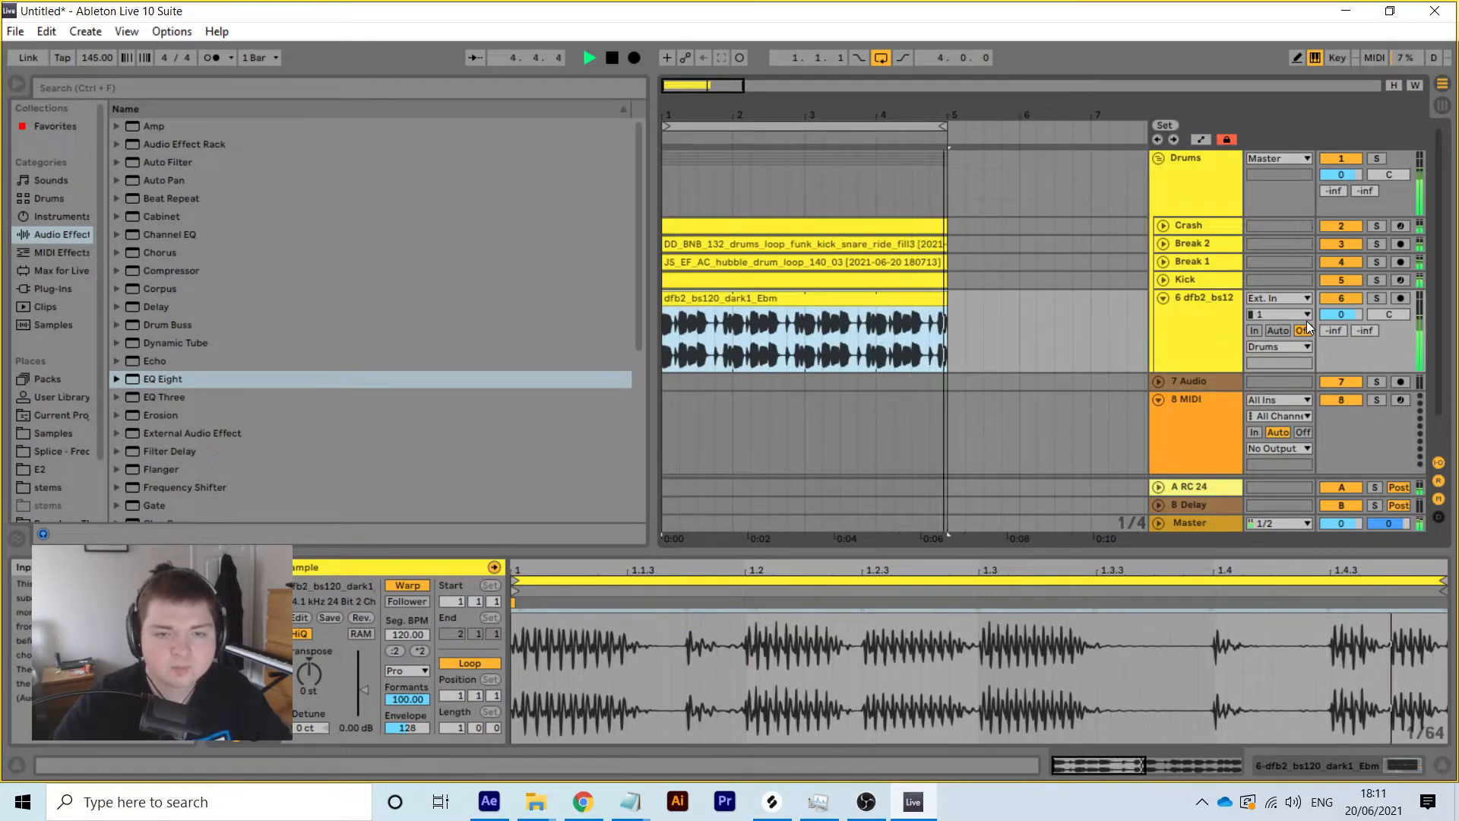
left_click_drag(926, 116, 901, 148)
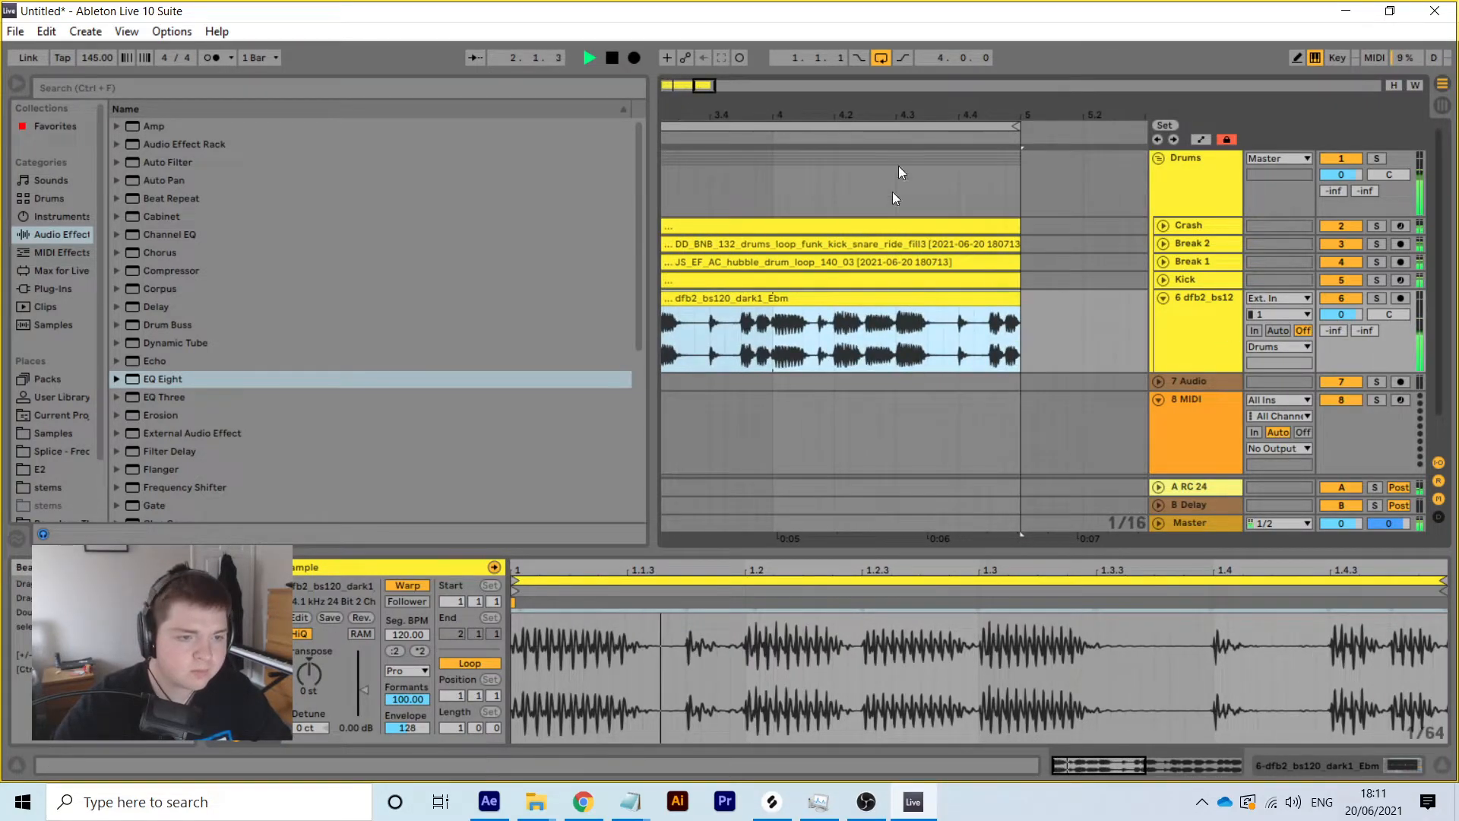
key("space")
left_click(866, 334)
left_click_drag(869, 334, 773, 309)
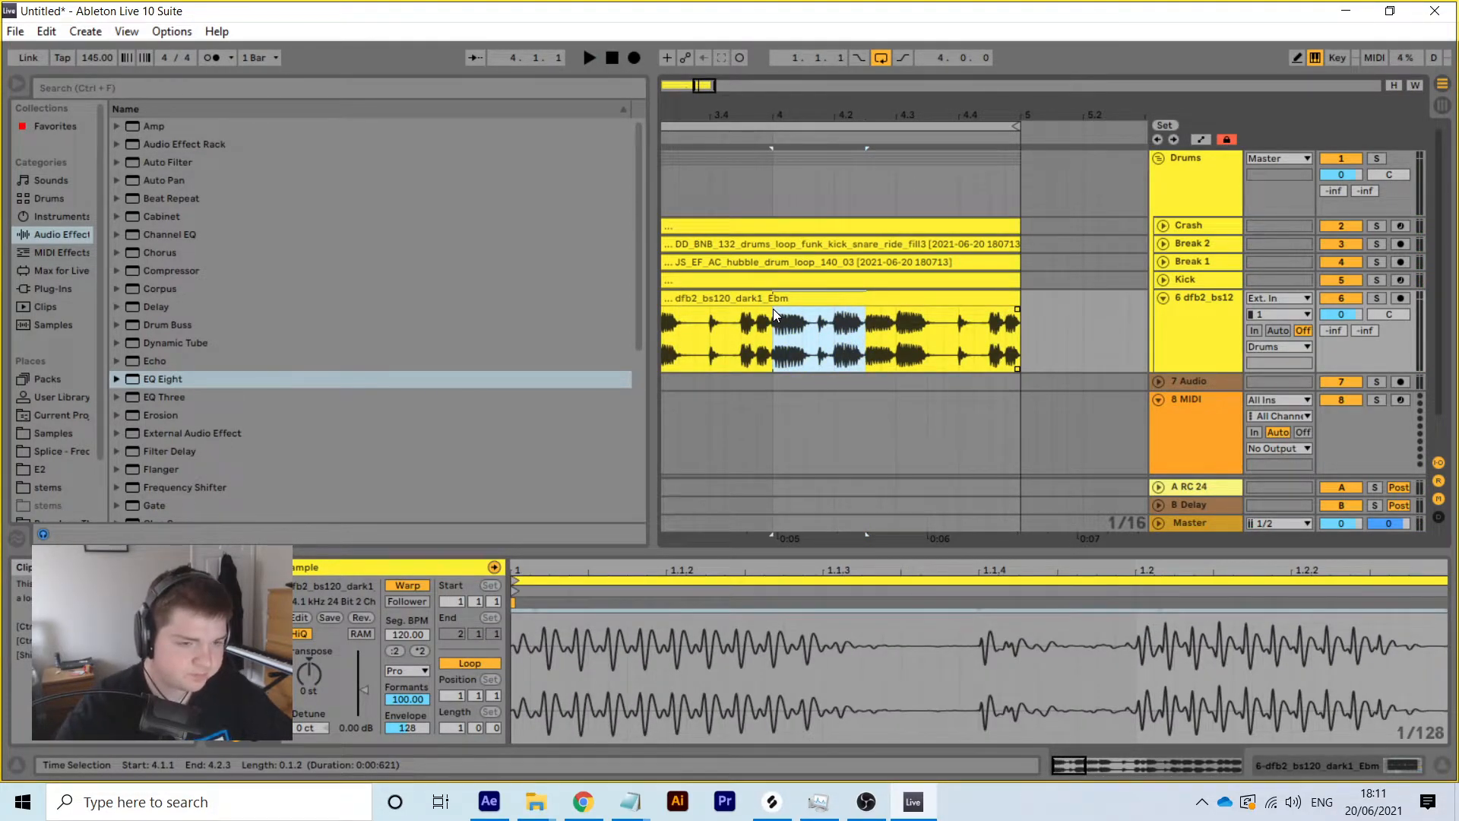
key("ctrl+d")
key("ctrl+d")
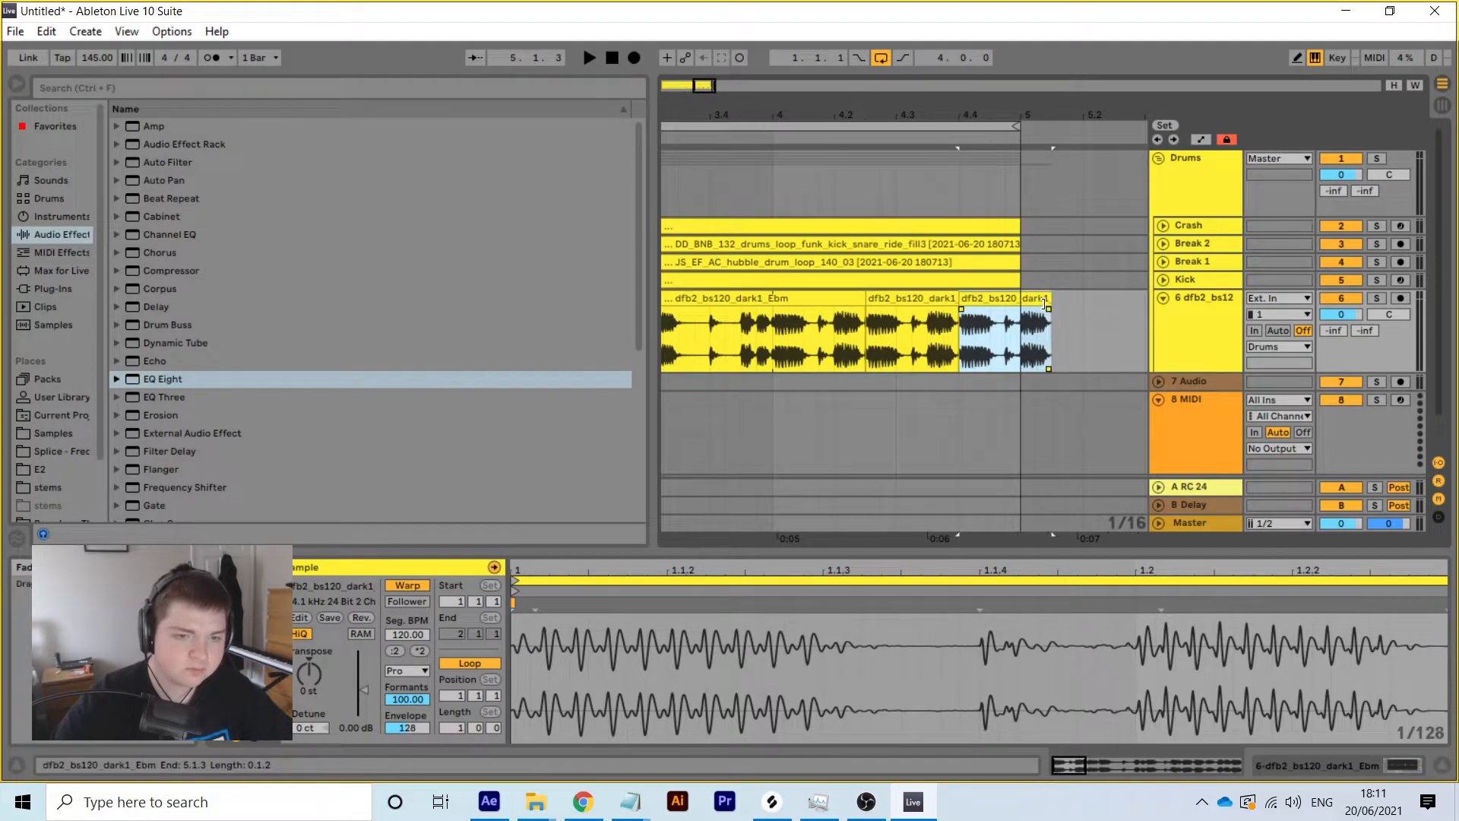
Trim the last dfb2 bass chop to end at bar 5, then bring up the bass clip's context menu
left_click_drag(1045, 298, 1016, 310)
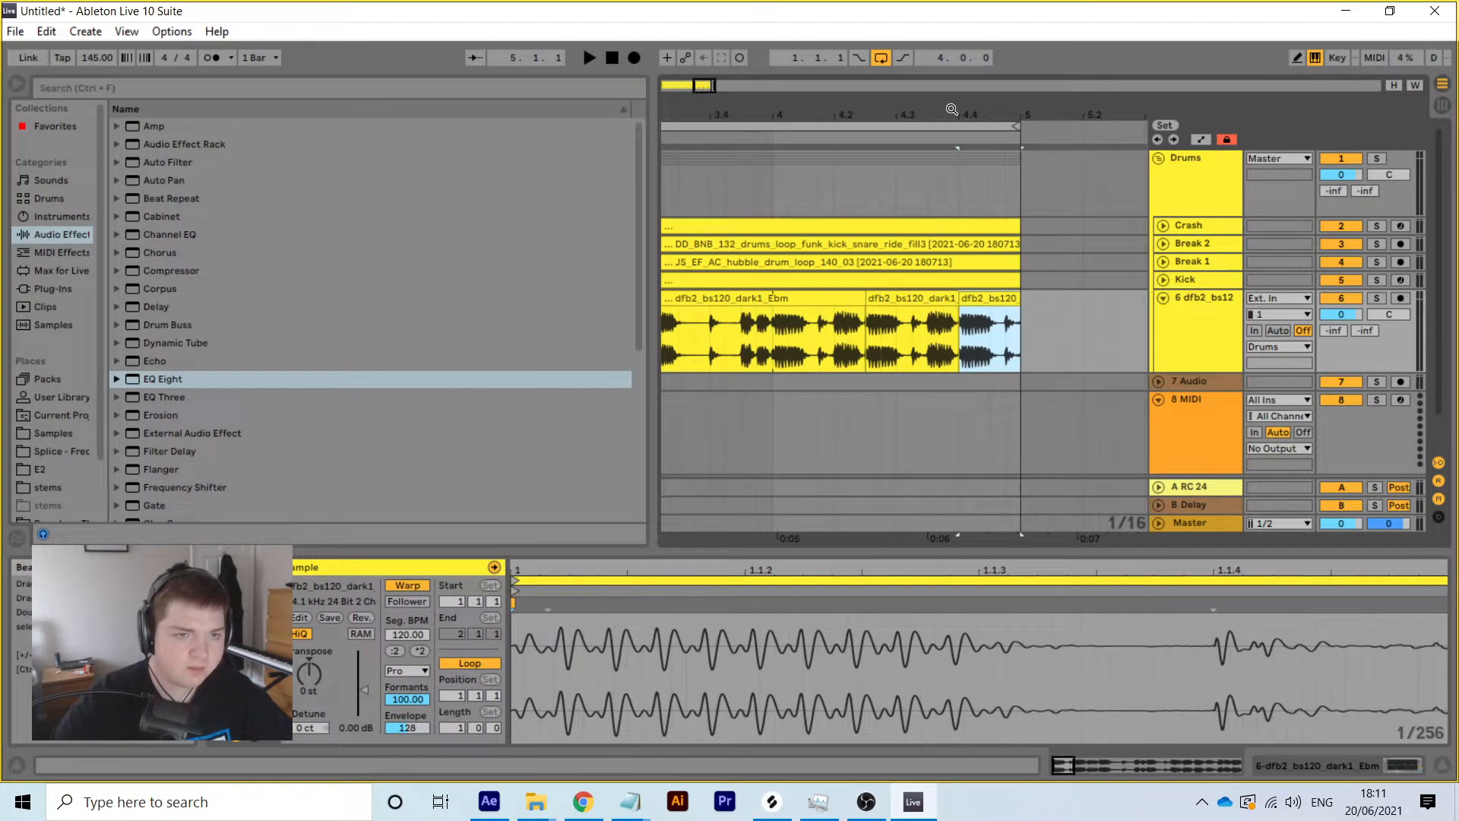
left_click_drag(952, 109, 951, 76)
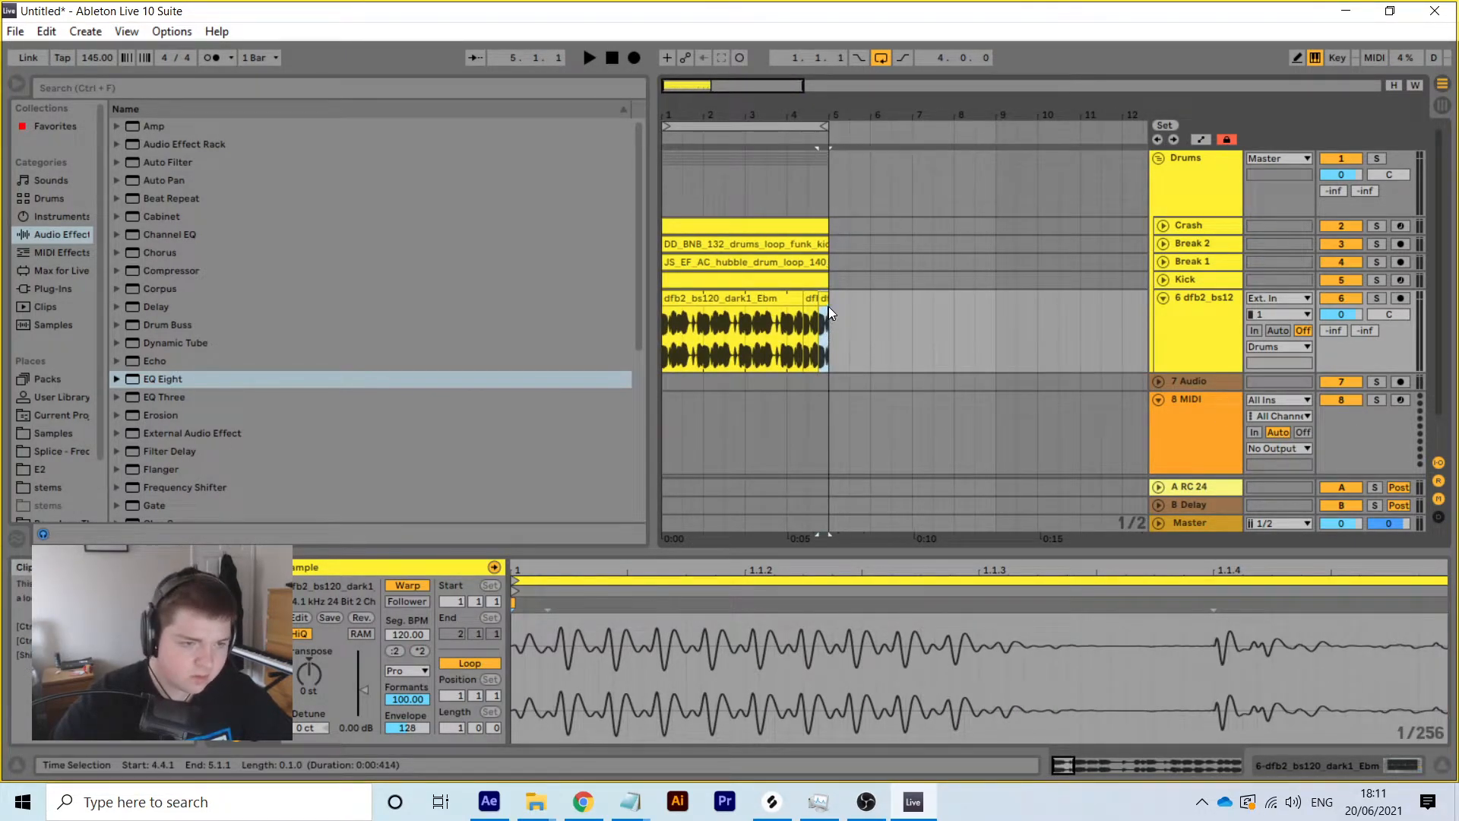
left_click(768, 296)
right_click(767, 296)
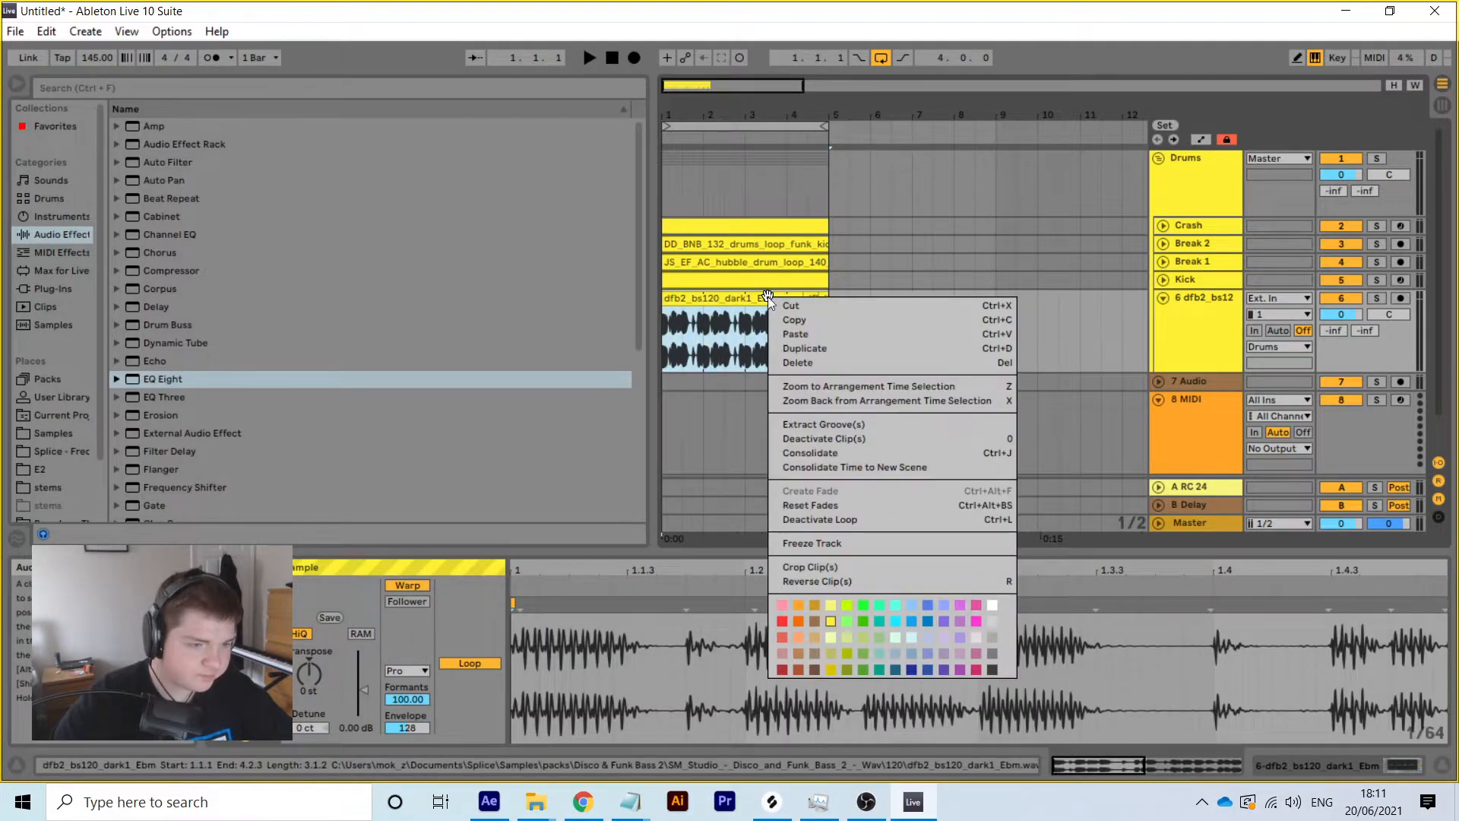
Consolidate the dfb2 bass chops into one clip and lower the bass track volume to -23.3 dB
left_click(823, 453)
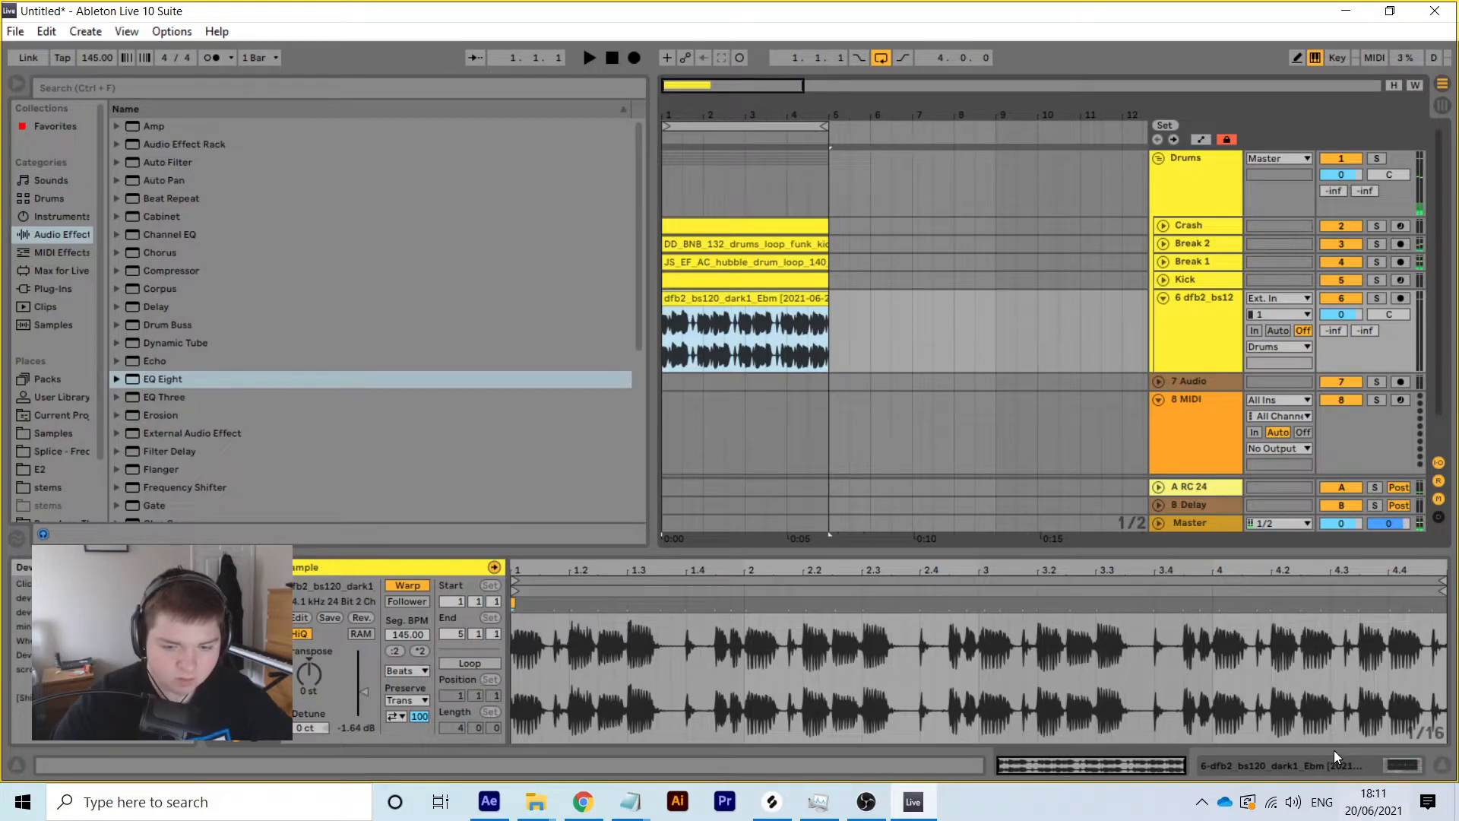
left_click(397, 672)
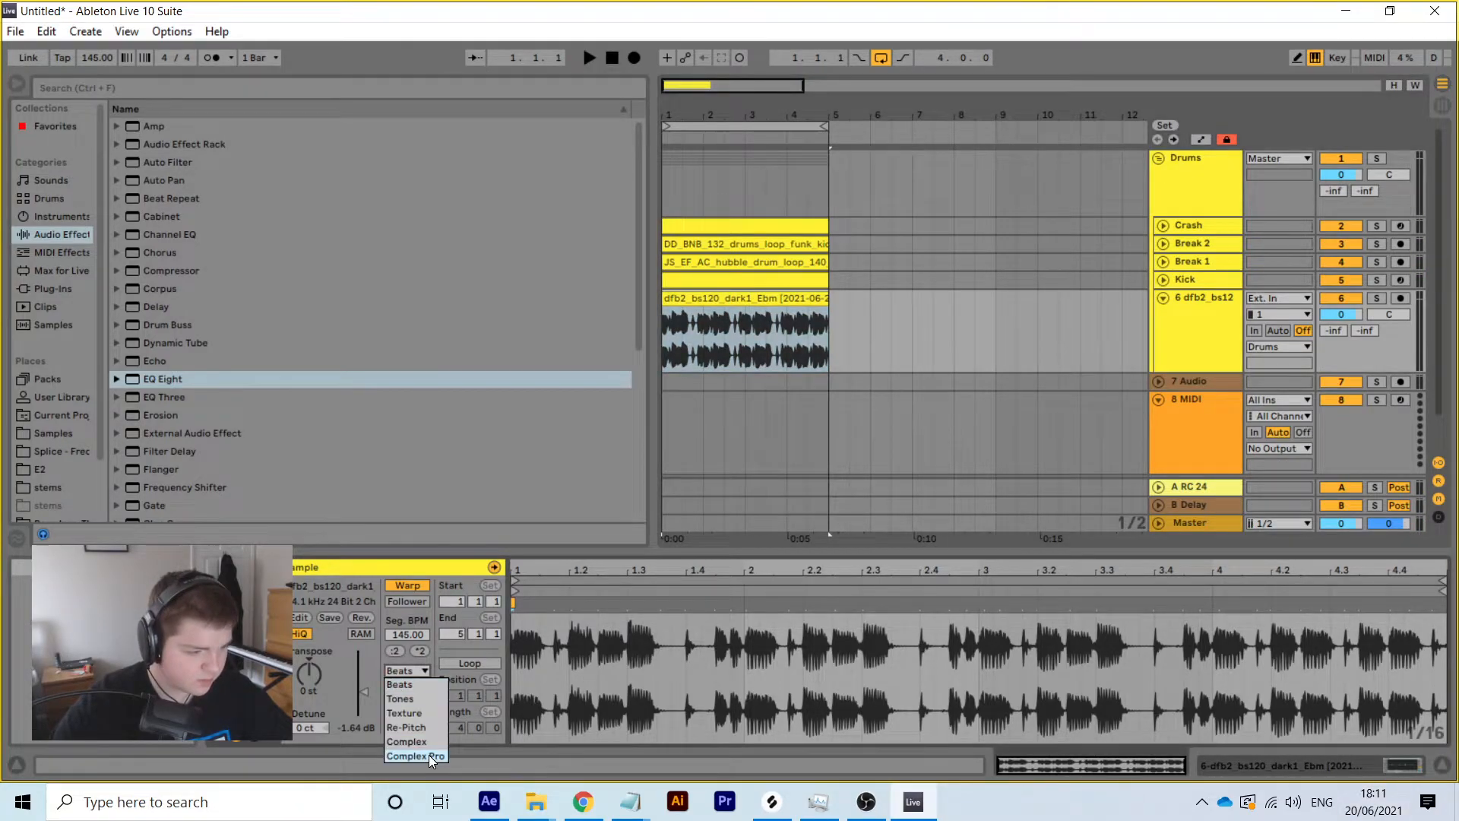
left_click(1311, 763)
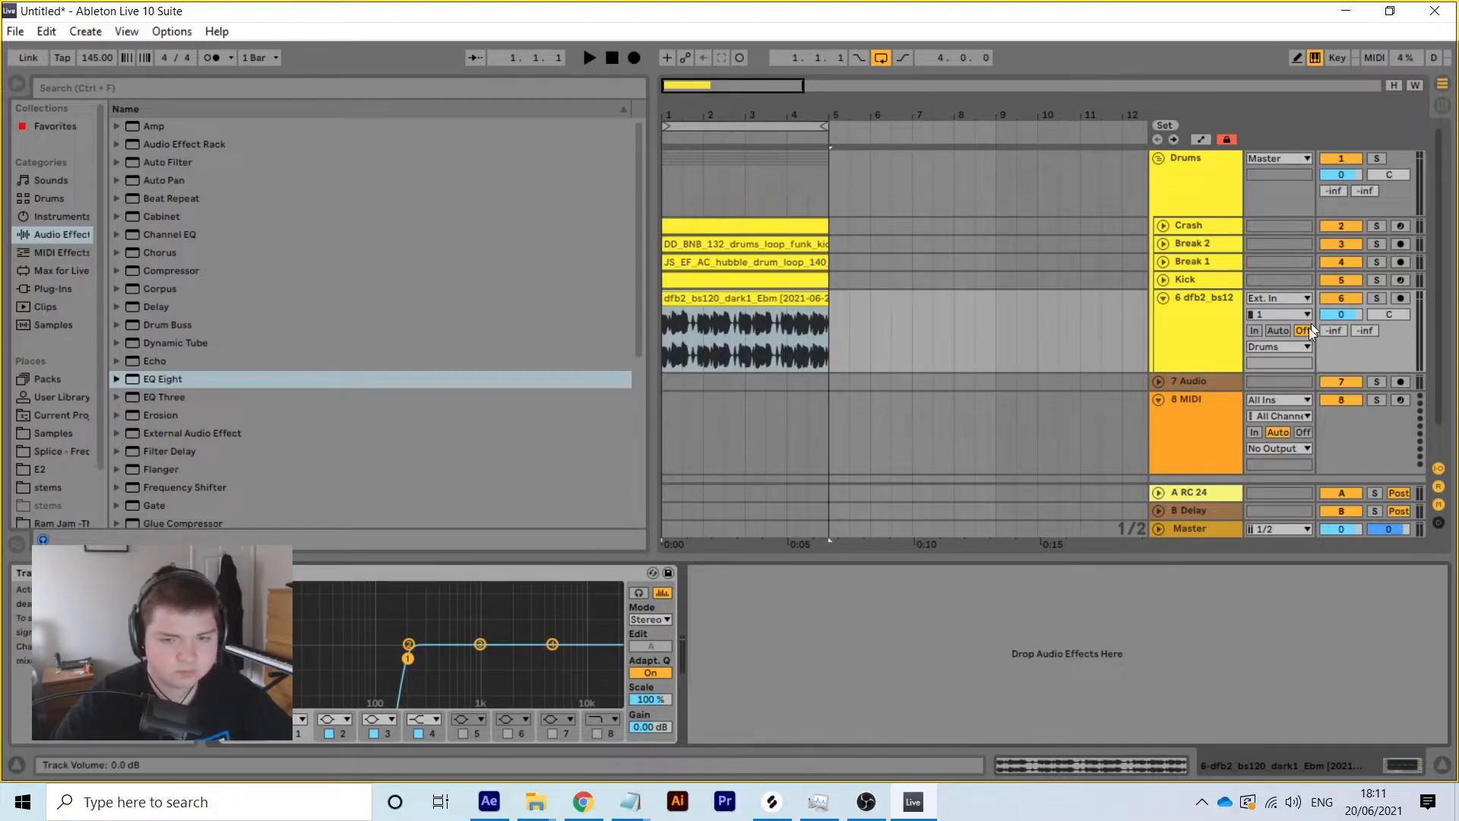
left_click_drag(1342, 316, 1342, 319)
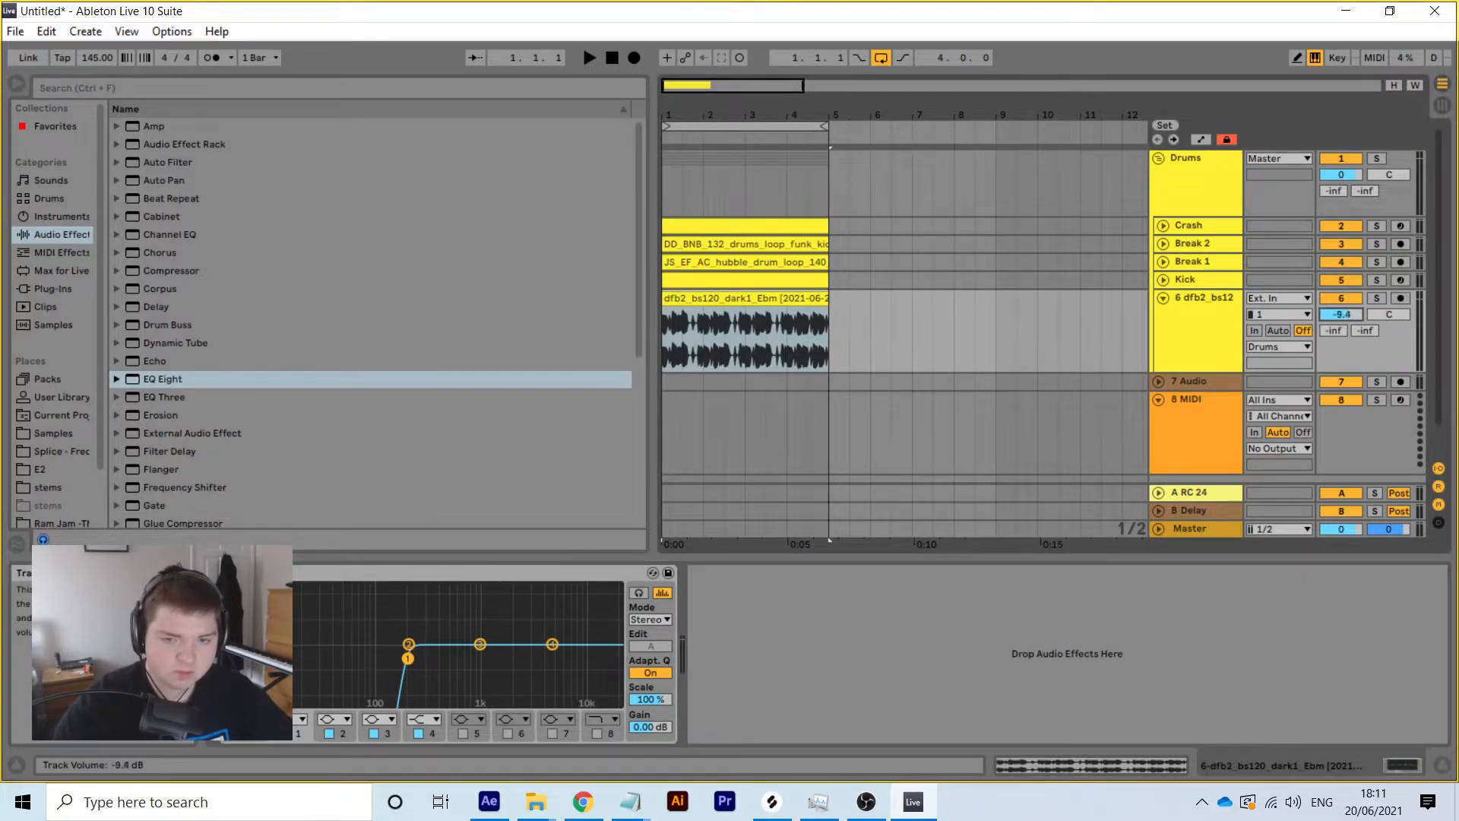
key("space")
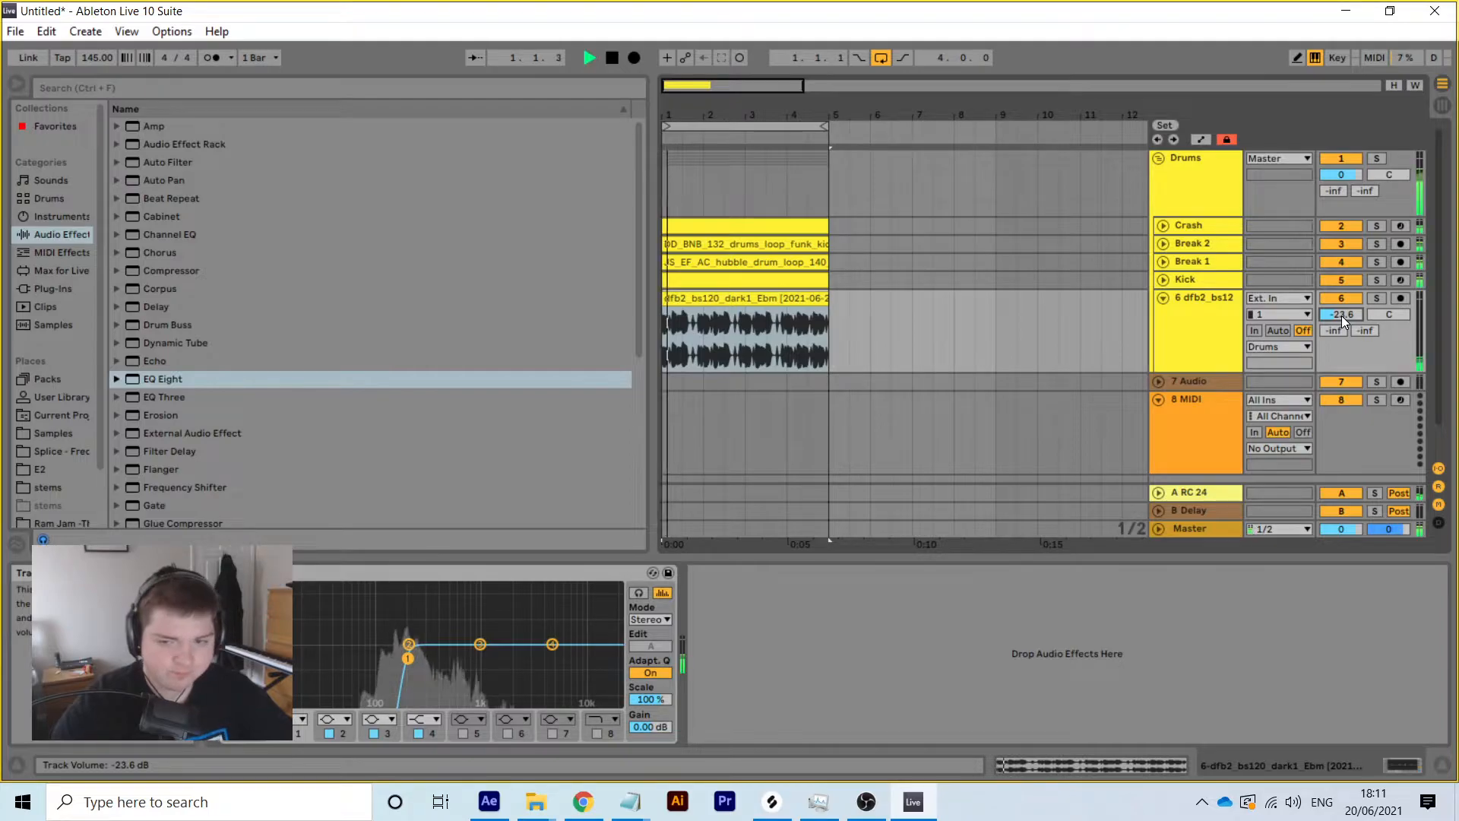
left_click_drag(1342, 316, 1342, 316)
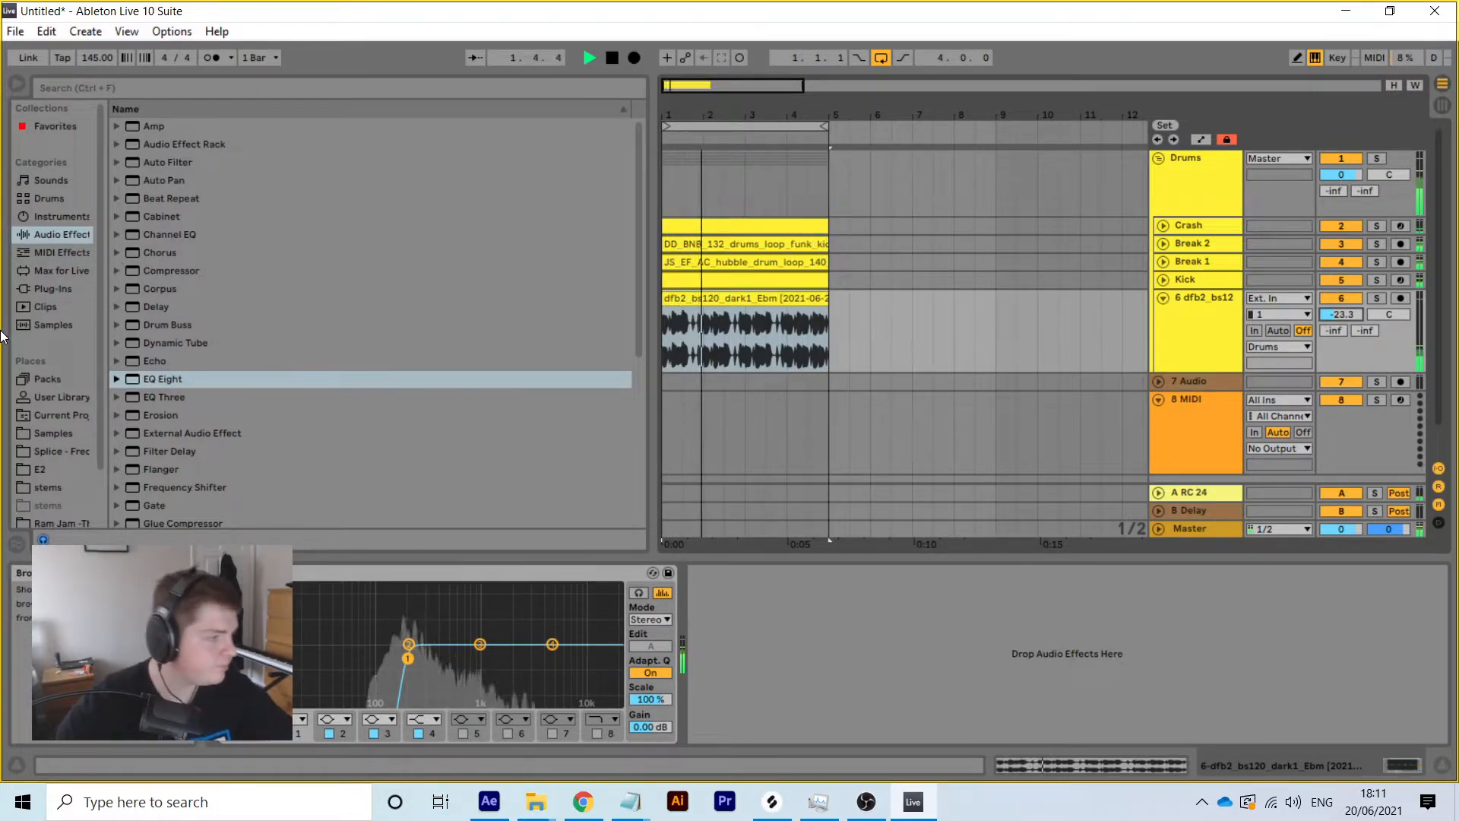
scroll(151, 279, "down", 4)
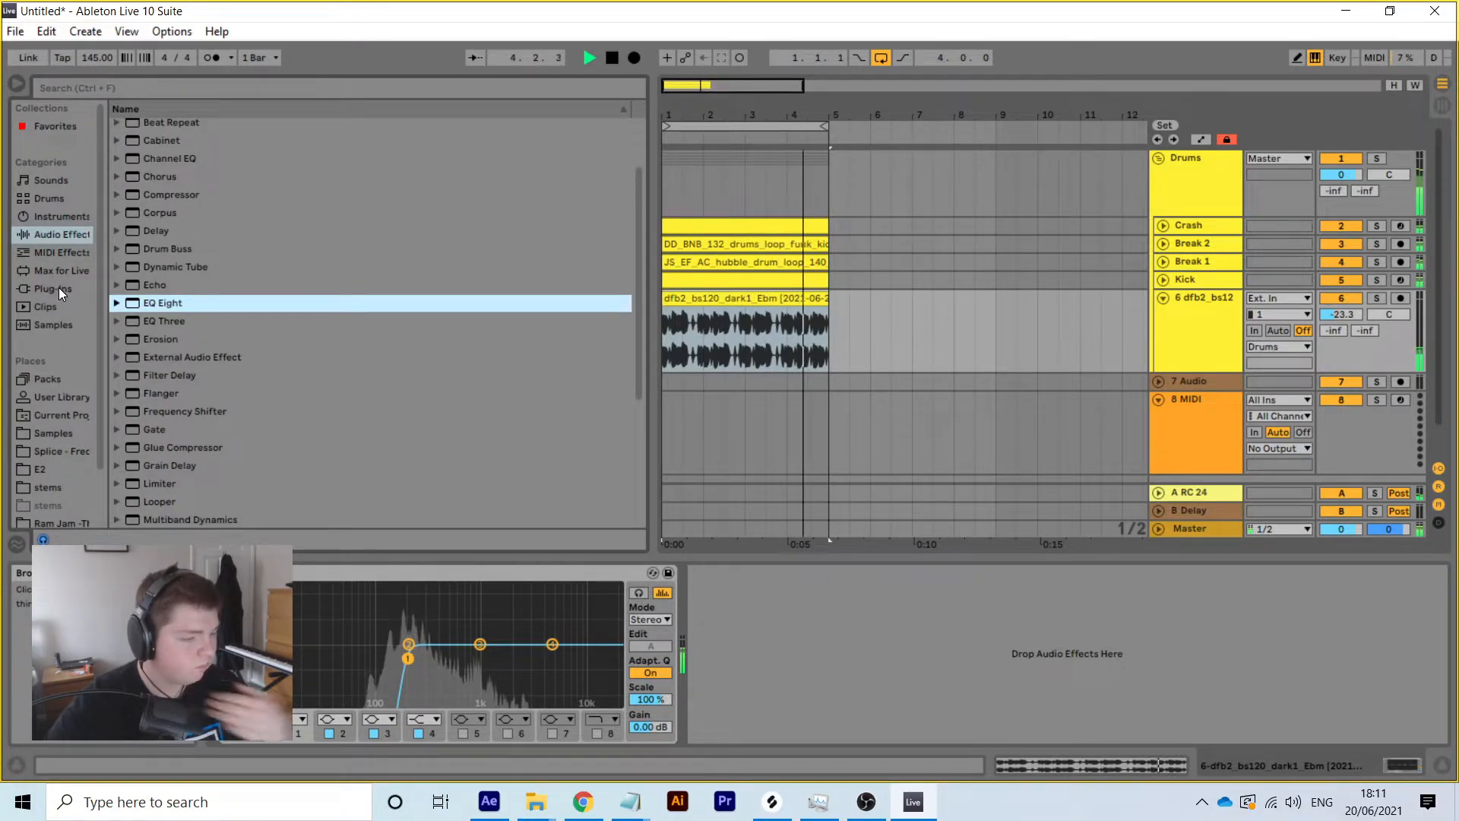
Copy the Kick-sidechained Compressor from the Break 1 track
key("space")
left_click(1191, 261)
left_click(1073, 572)
right_click(1079, 572)
left_click(1123, 591)
Paste the Compressor onto the dfb2 bass track and lower its threshold to -18.8 dB
left_click(1213, 326)
right_click(795, 569)
left_click(824, 574)
key("space")
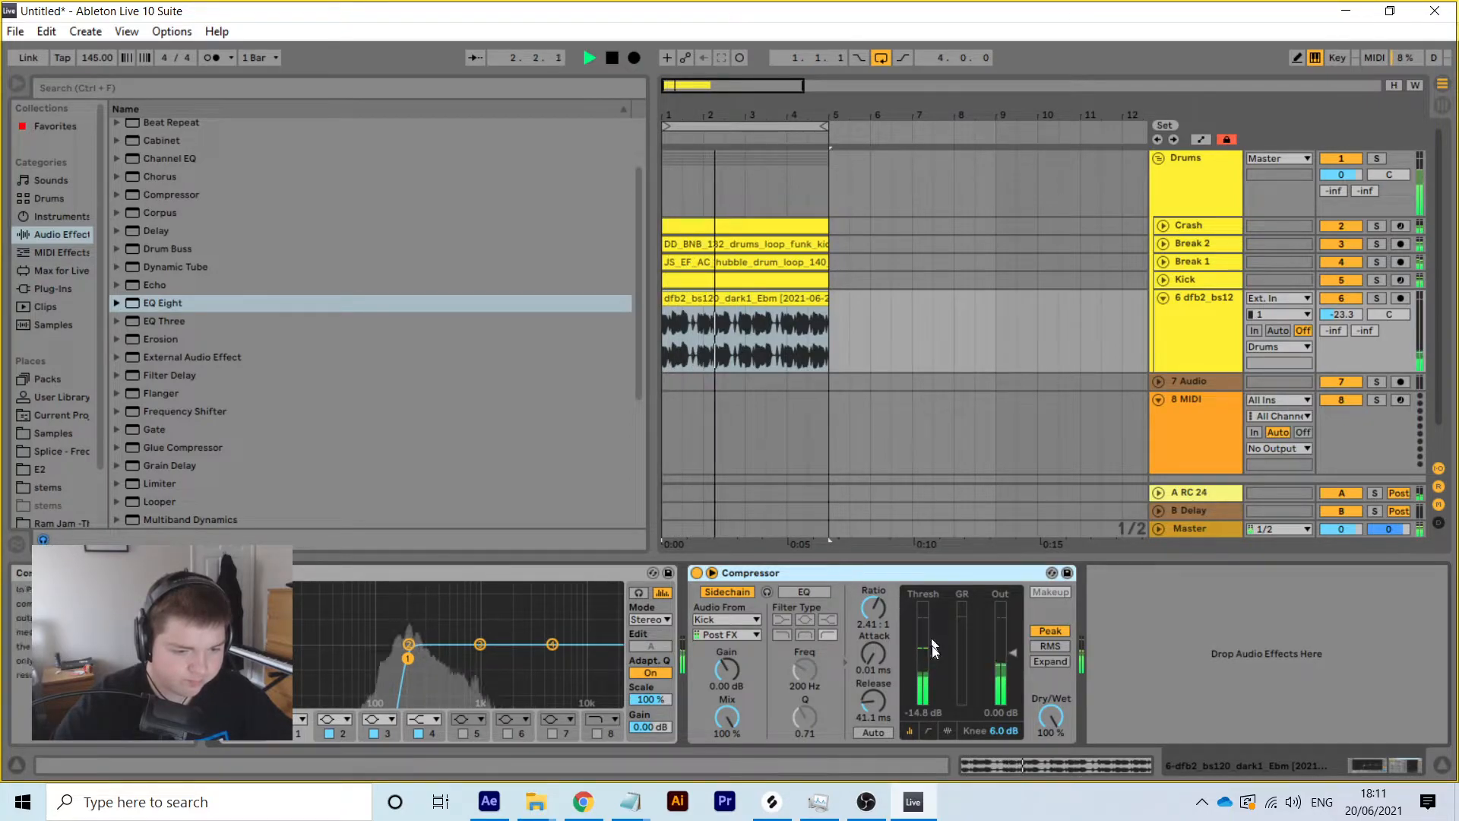
left_click_drag(937, 654, 938, 663)
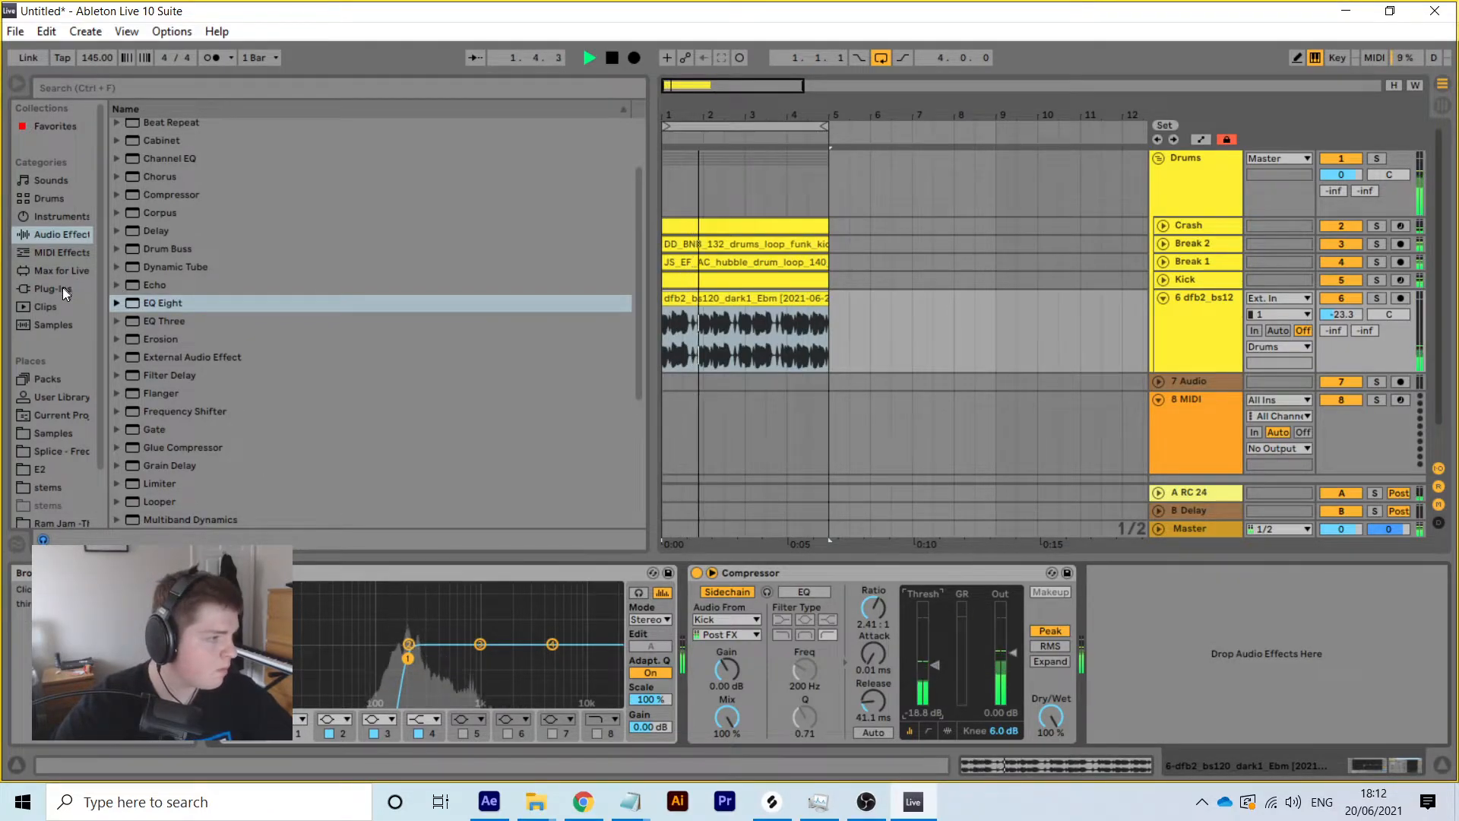
Rename the bass track to 'Bass thang'
right_click(1189, 303)
left_click(1246, 378)
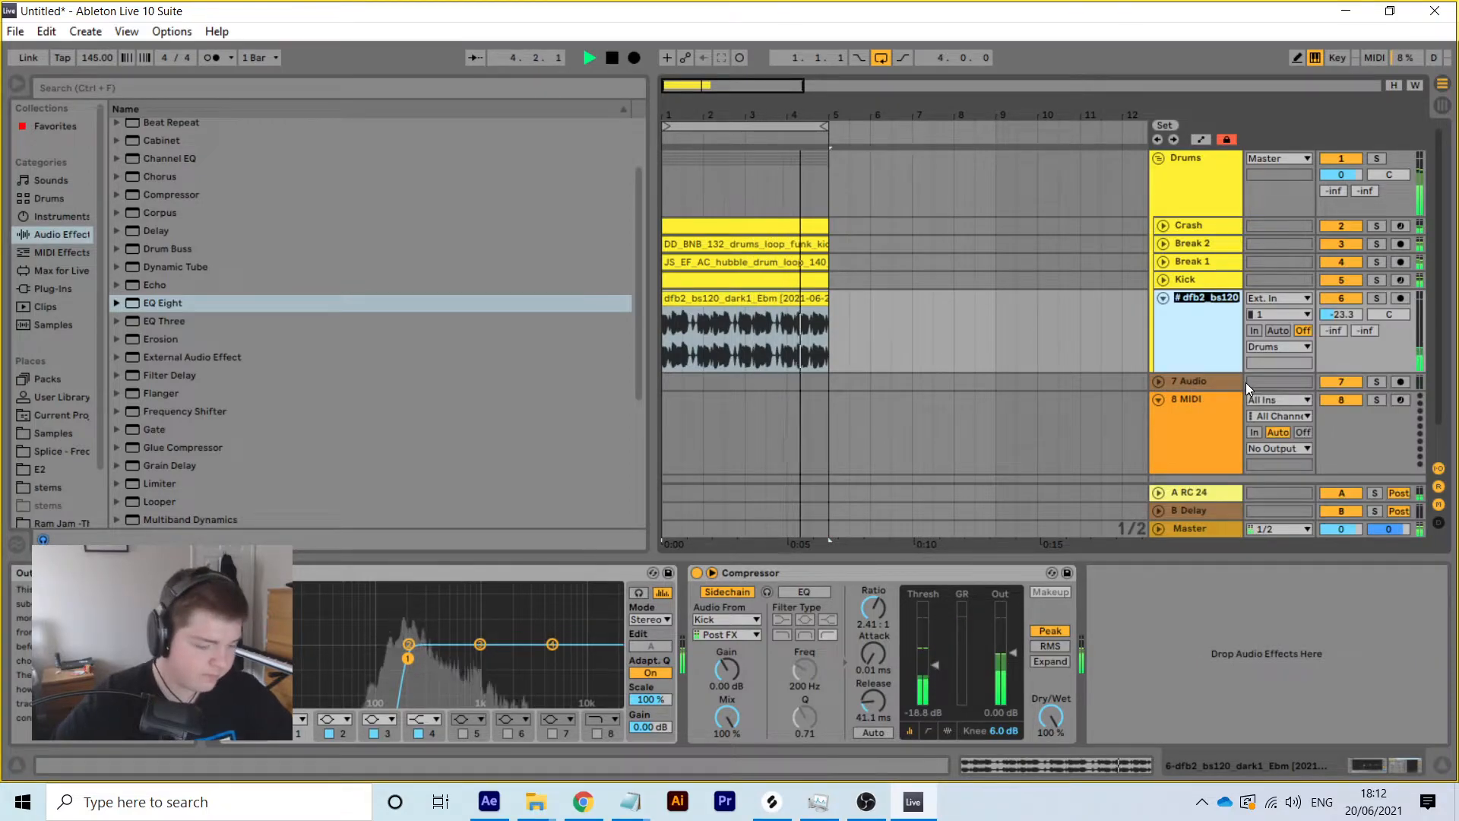
type("Bass thang")
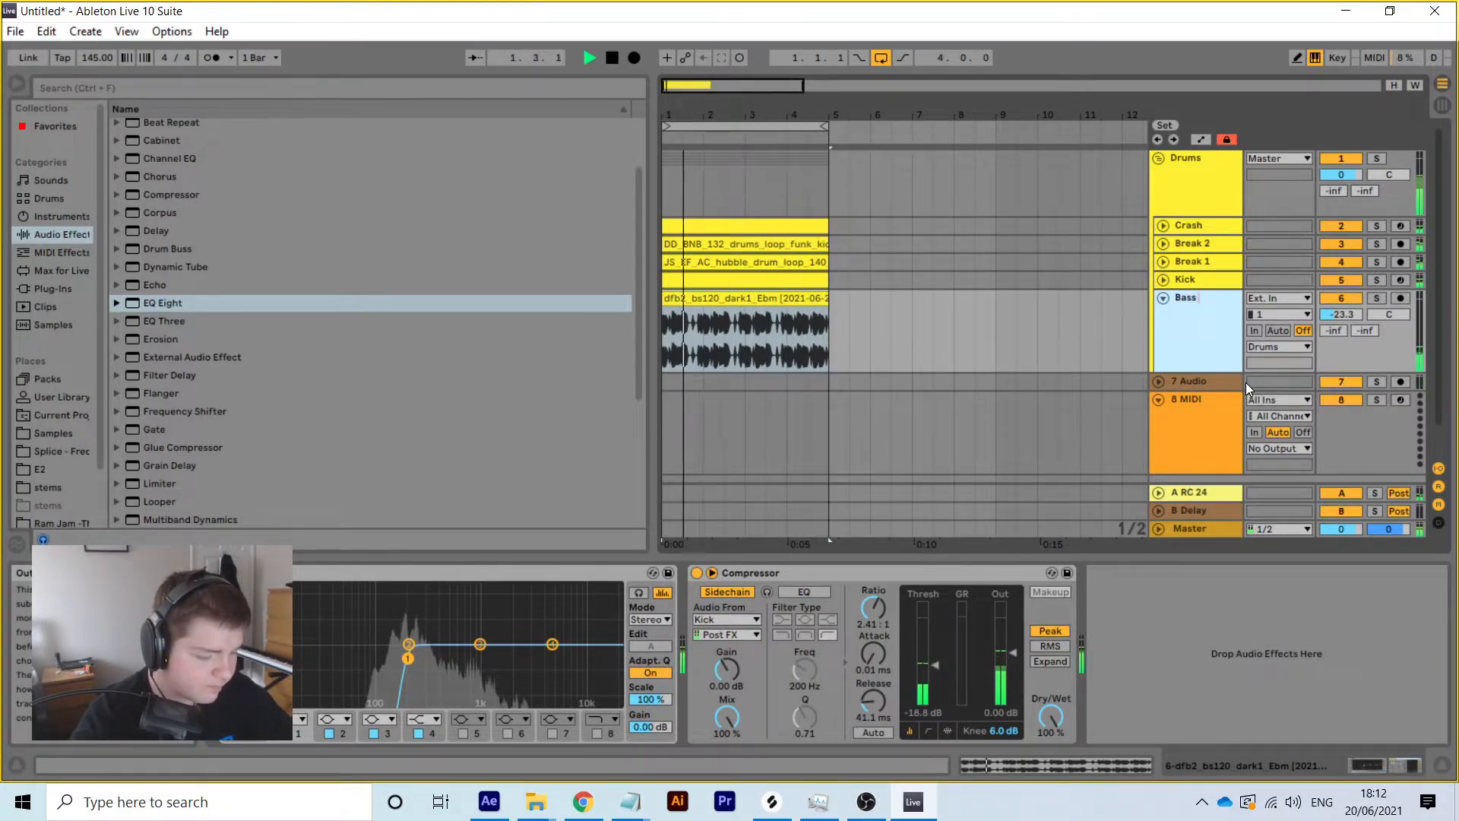
key("Return")
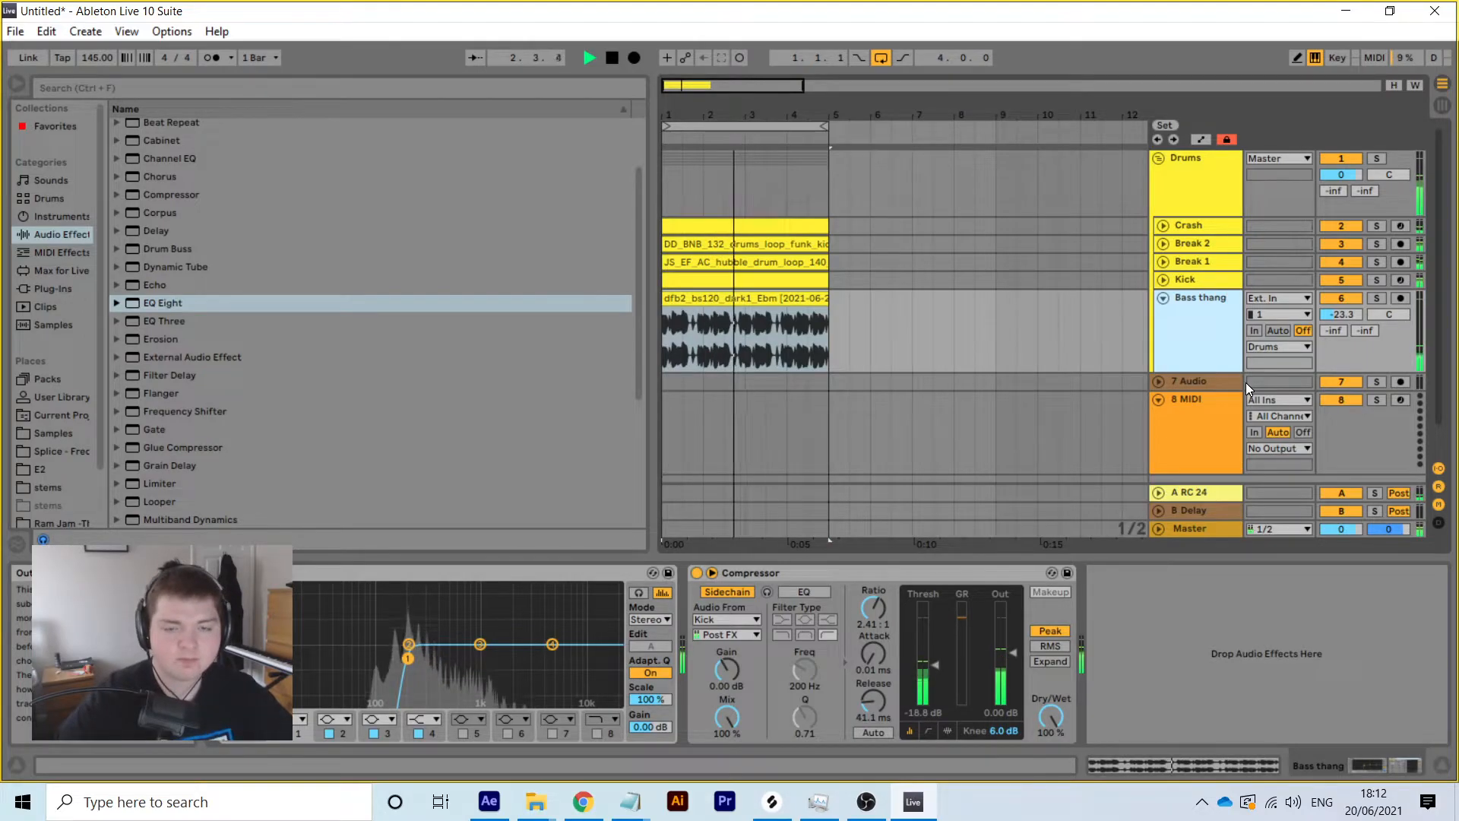
Fold Bass thang, stop playback, and list the installed Plug-Ins in the browser
left_click(1163, 299)
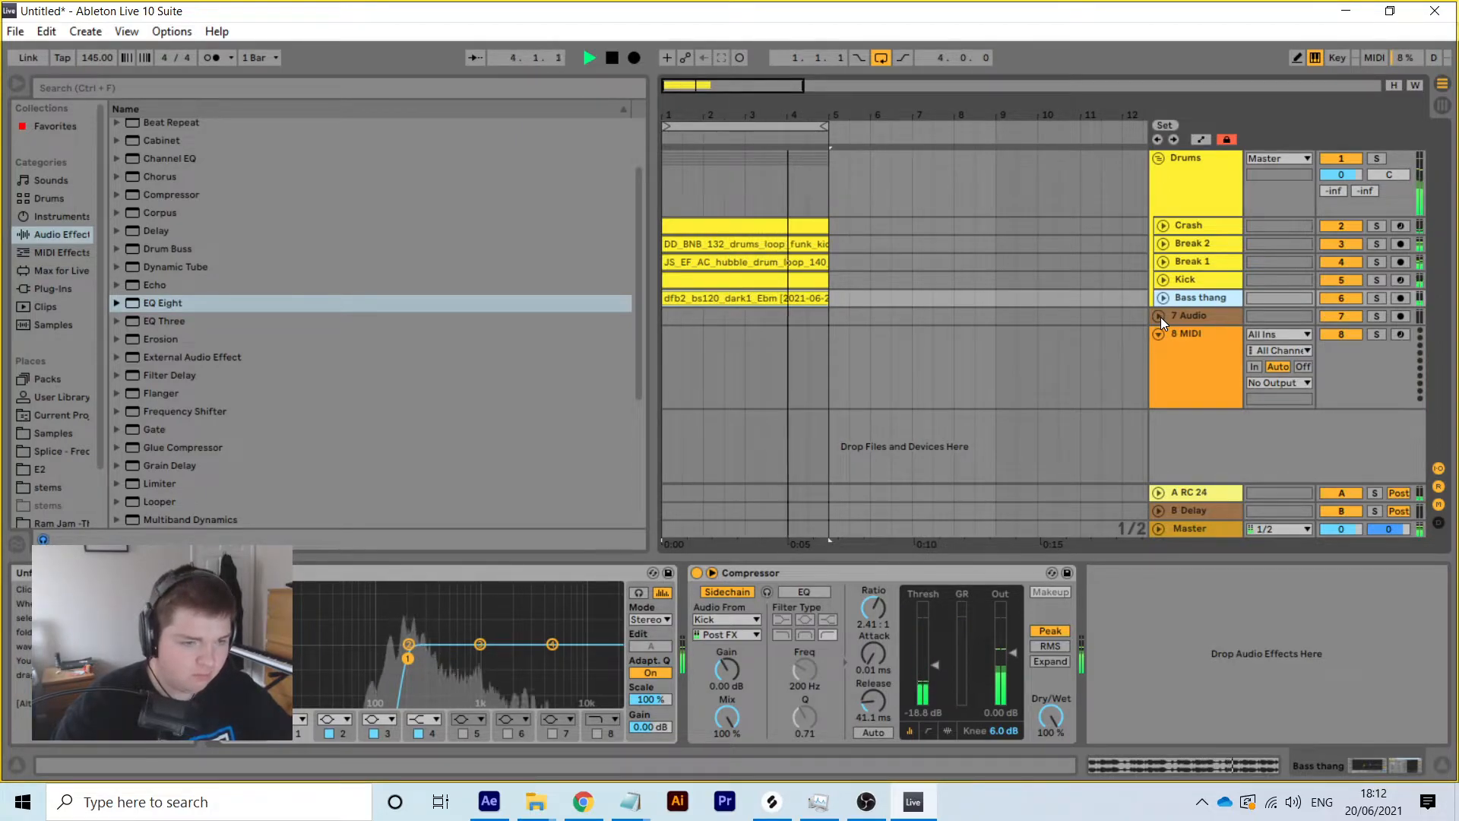
key("space")
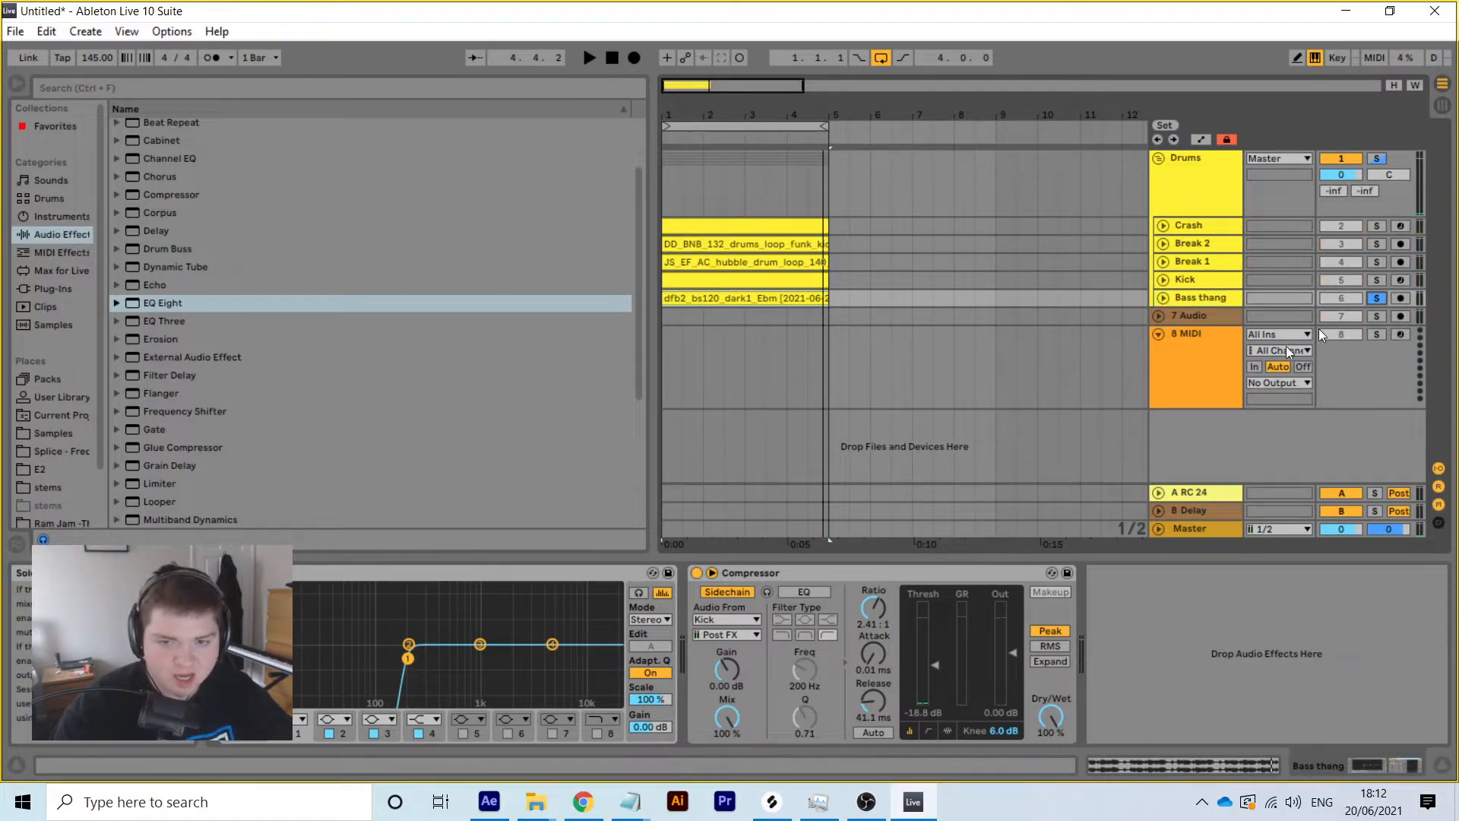
left_click(53, 289)
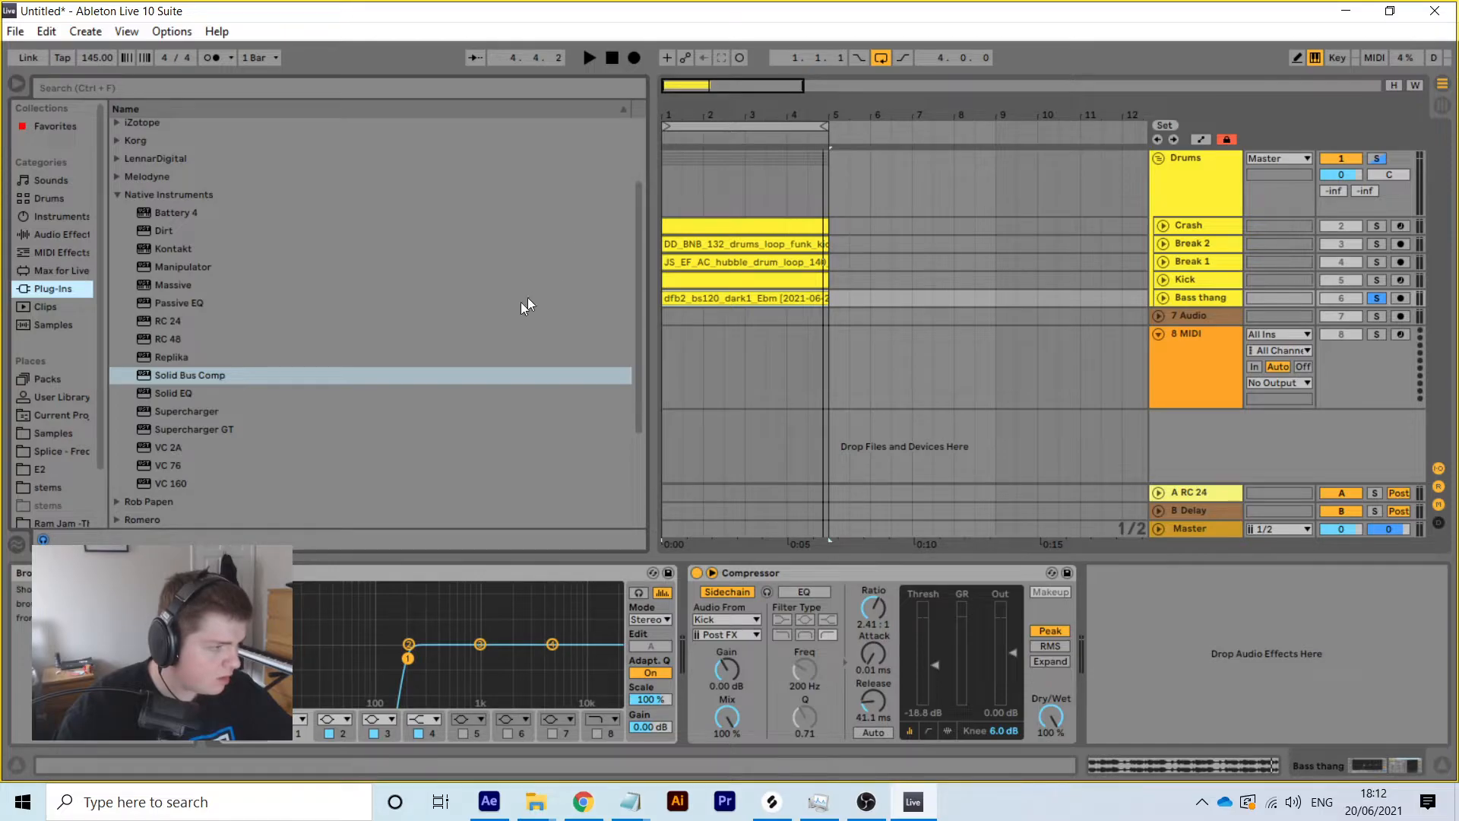
Collapse Native Instruments, expand FabFilter, and load stereo FabFilter Saturn onto Bass thang
left_click(112, 195)
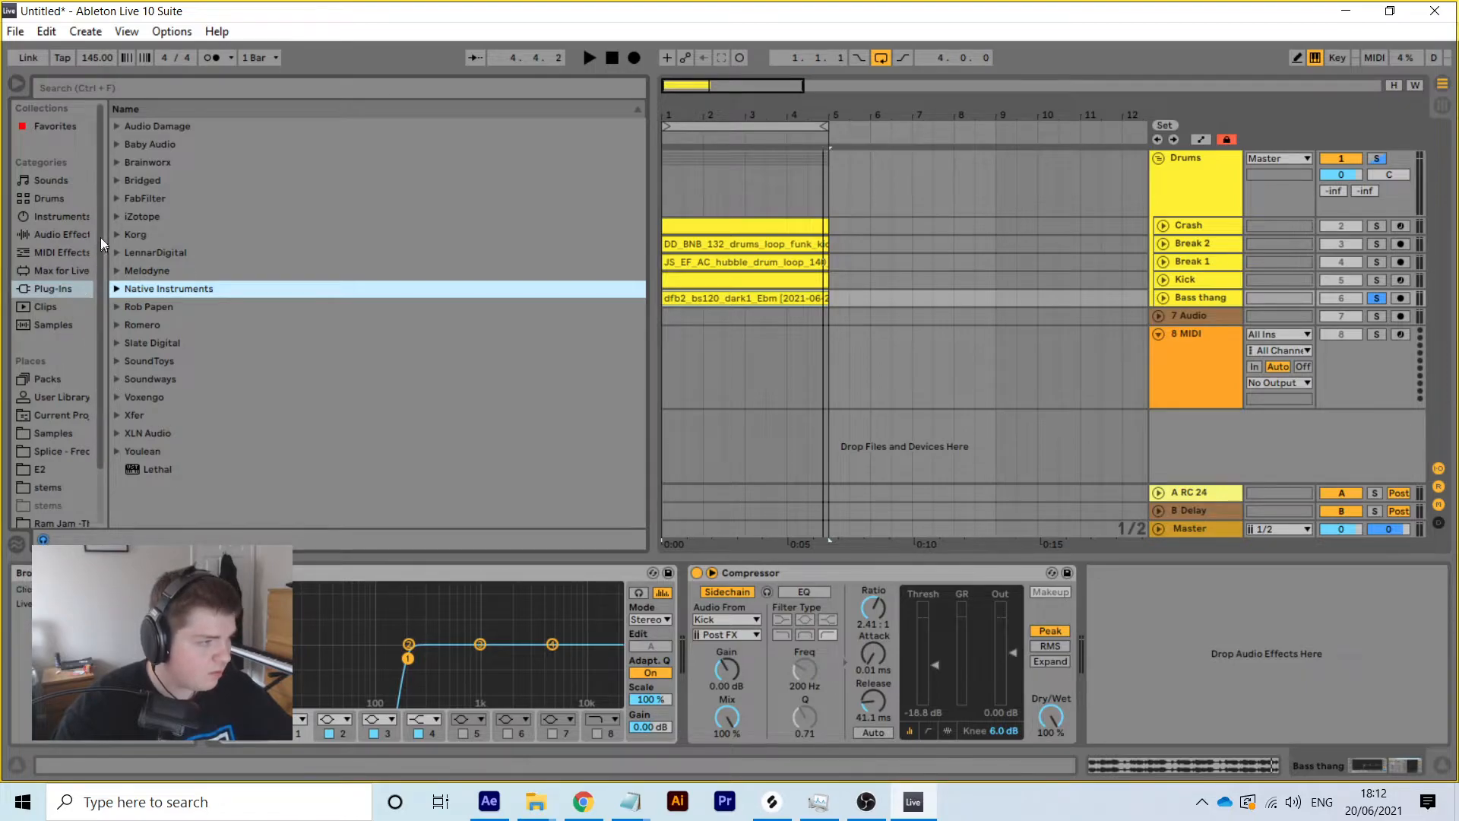
left_click(119, 197)
scroll(279, 438, "down", 3)
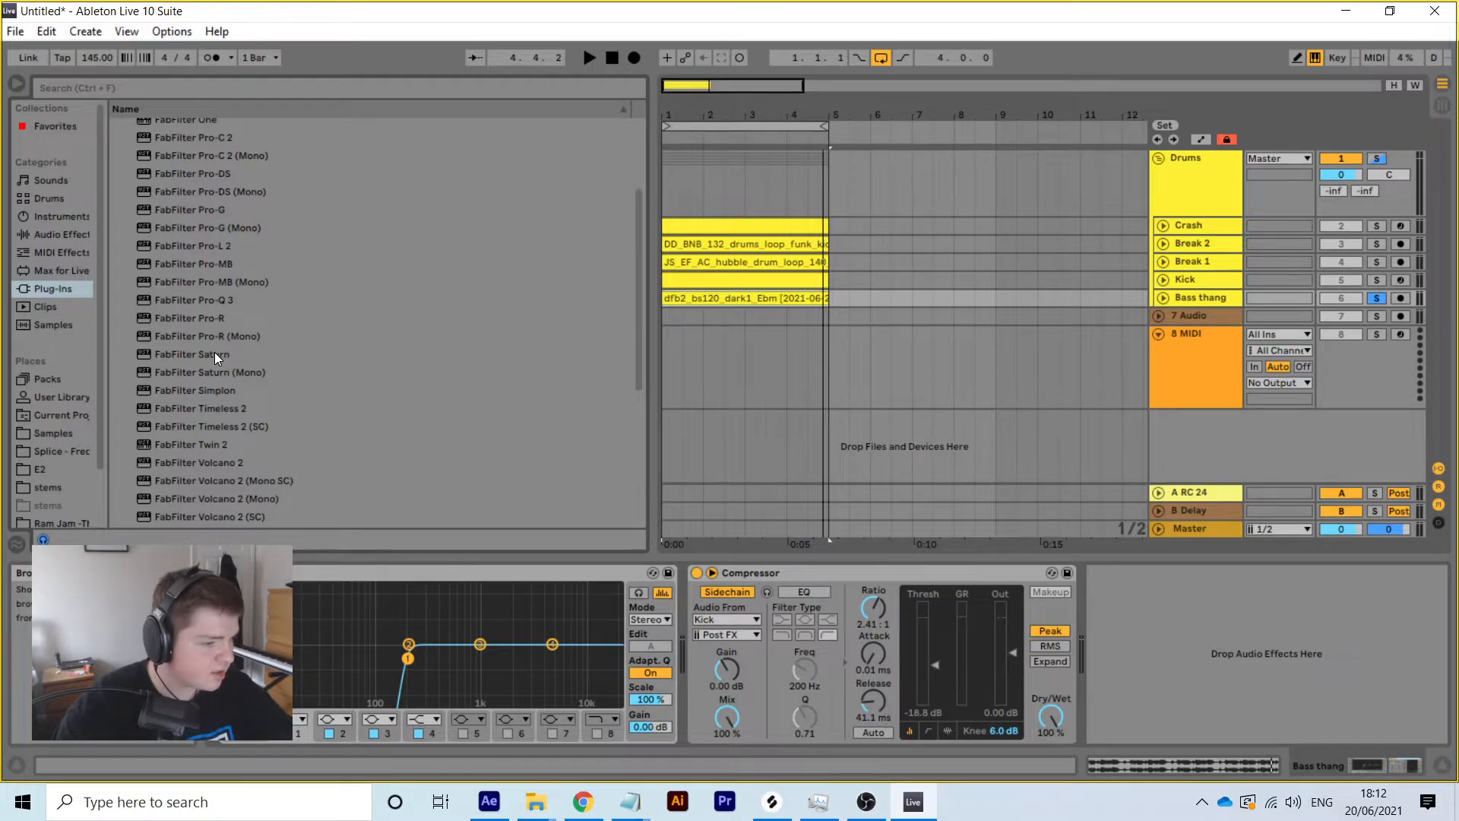
double_click(215, 353)
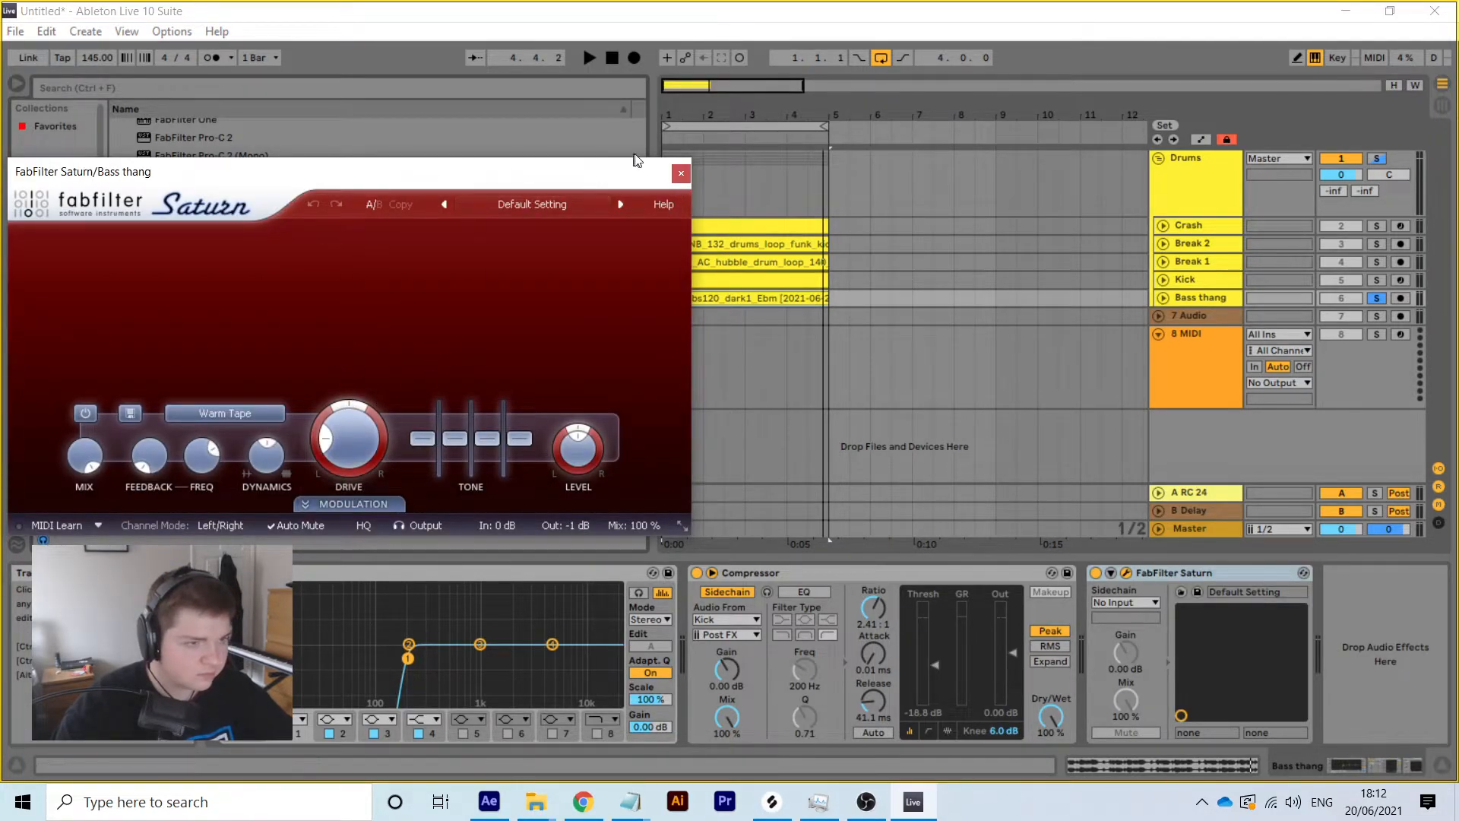
Replace stereo Saturn with FabFilter Saturn (Mono) and solo Bass thang
left_click(680, 175)
left_click(1255, 572)
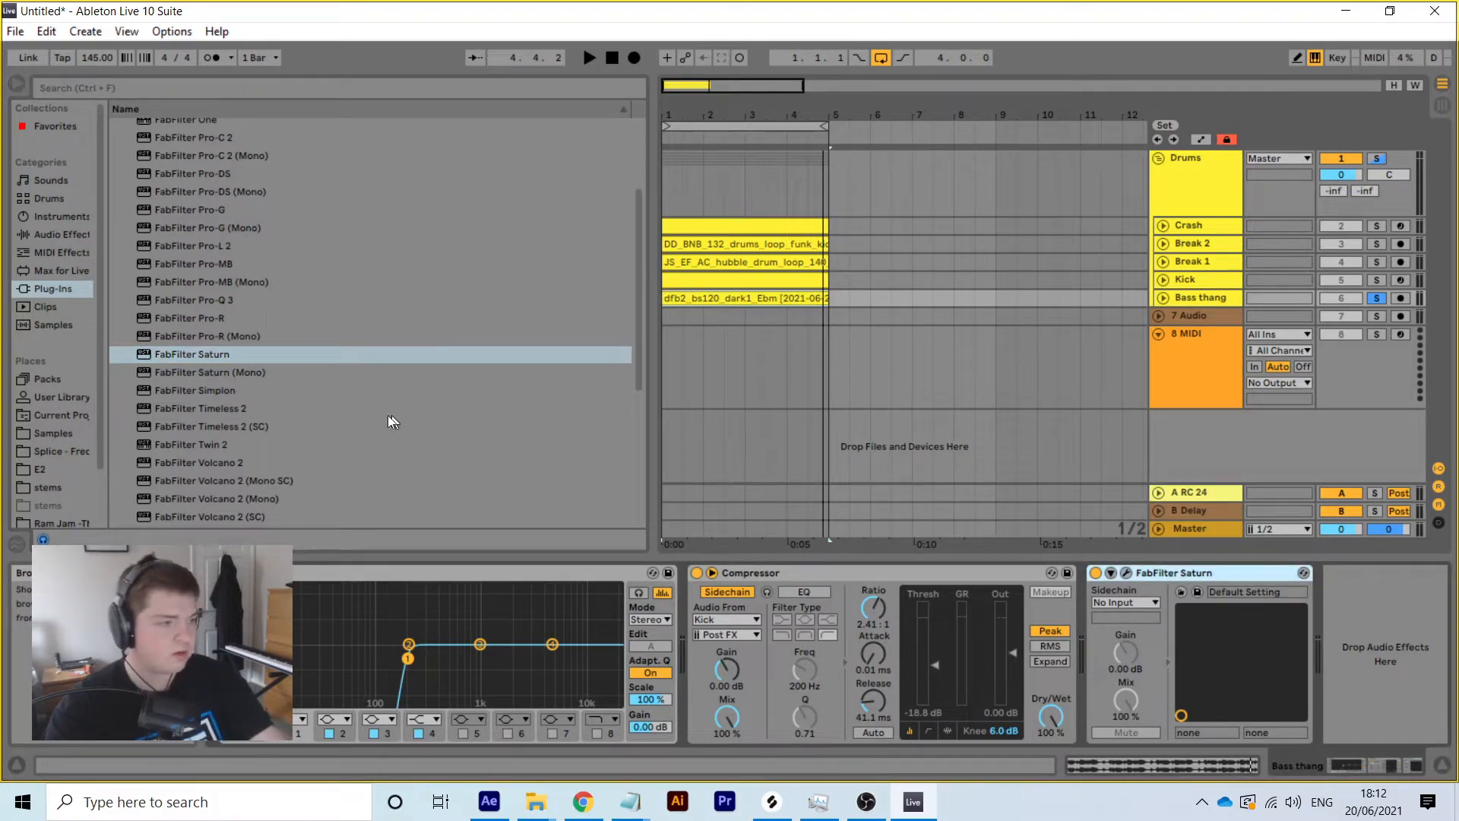
key("Delete")
double_click(223, 377)
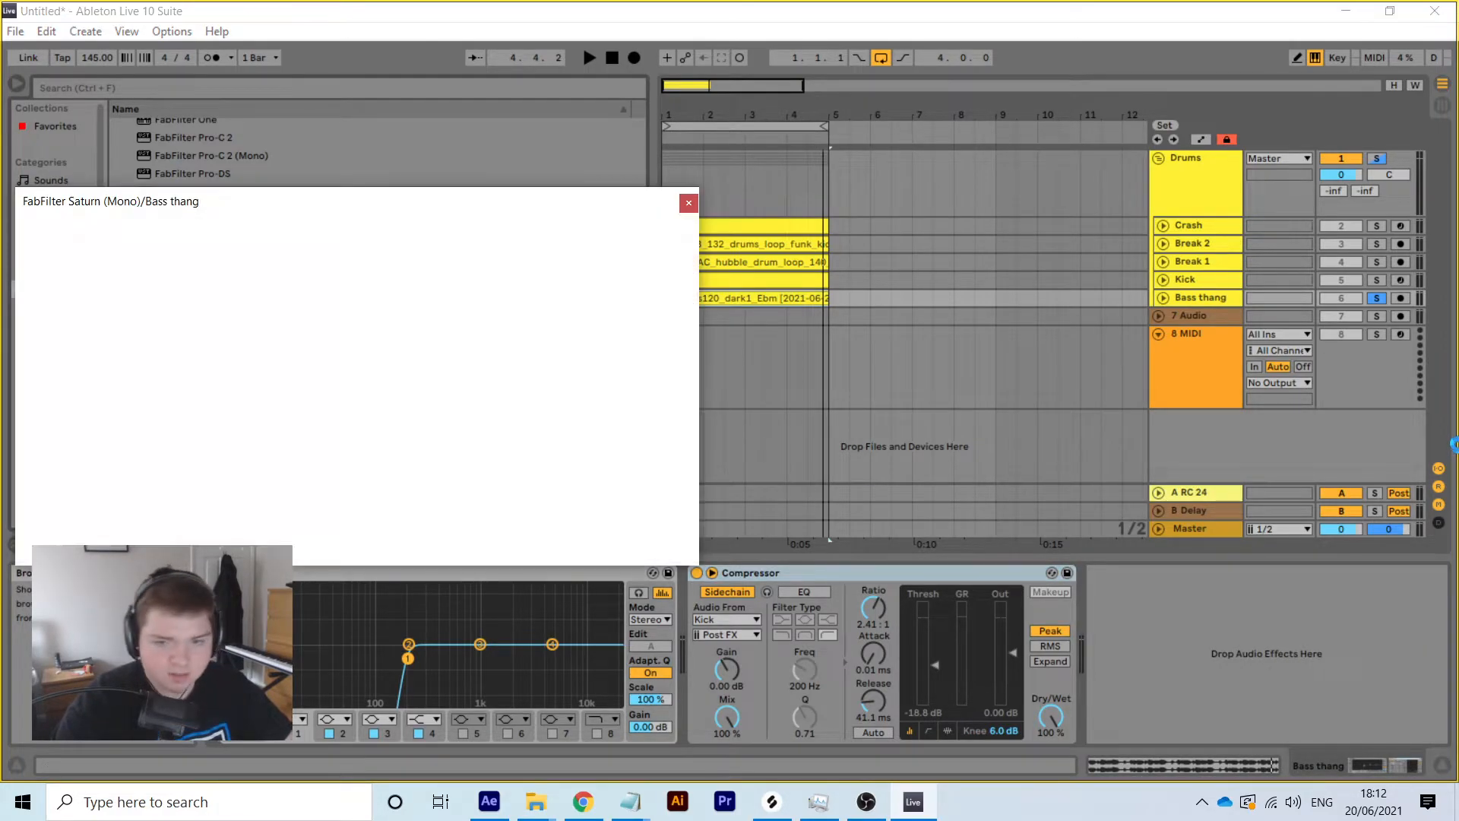
left_click(1376, 298)
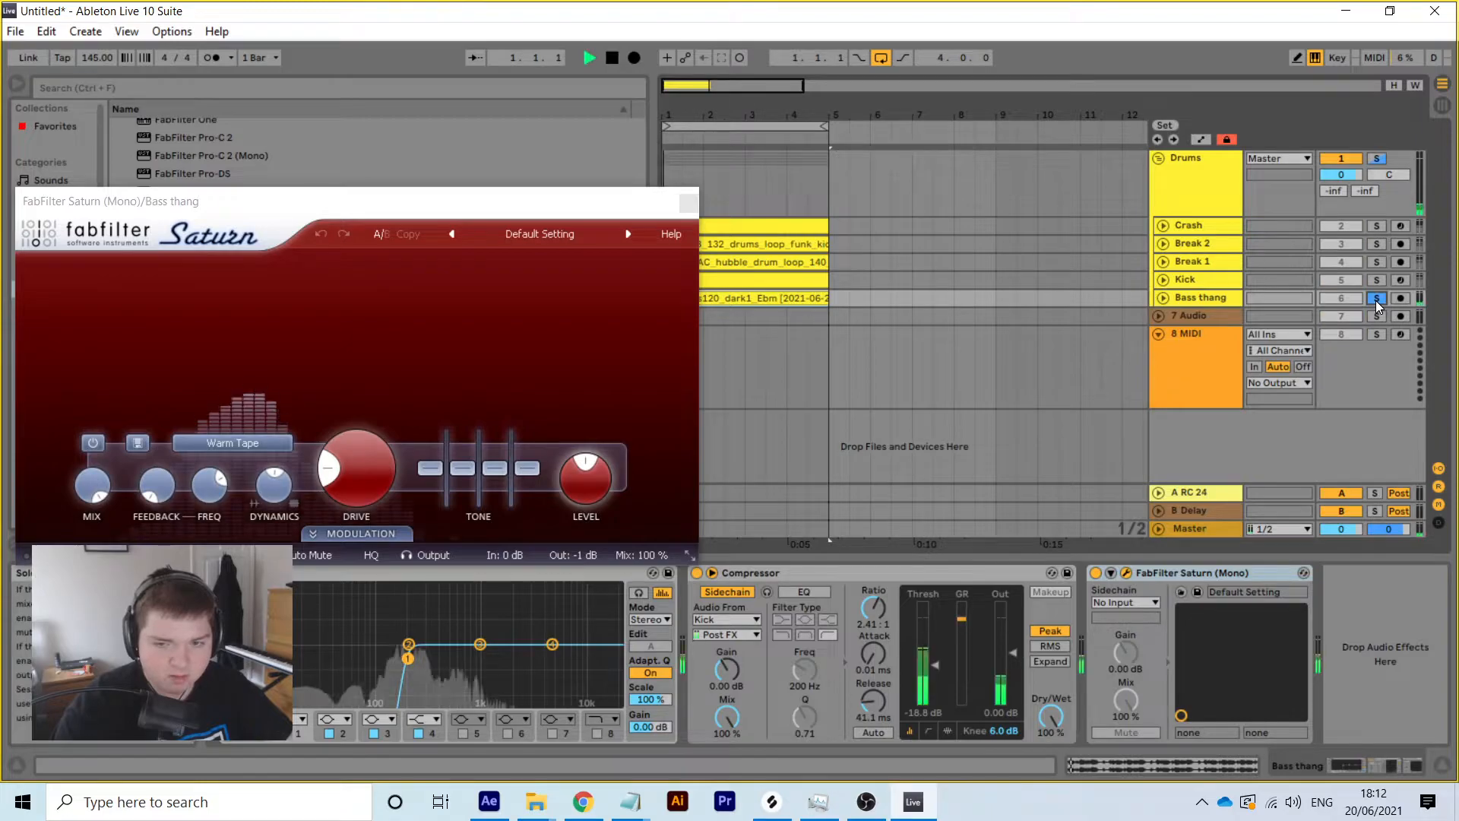
Load the LoFi Add I SM preset in Saturn (Mono)
left_click(517, 235)
mouse_move(541, 276)
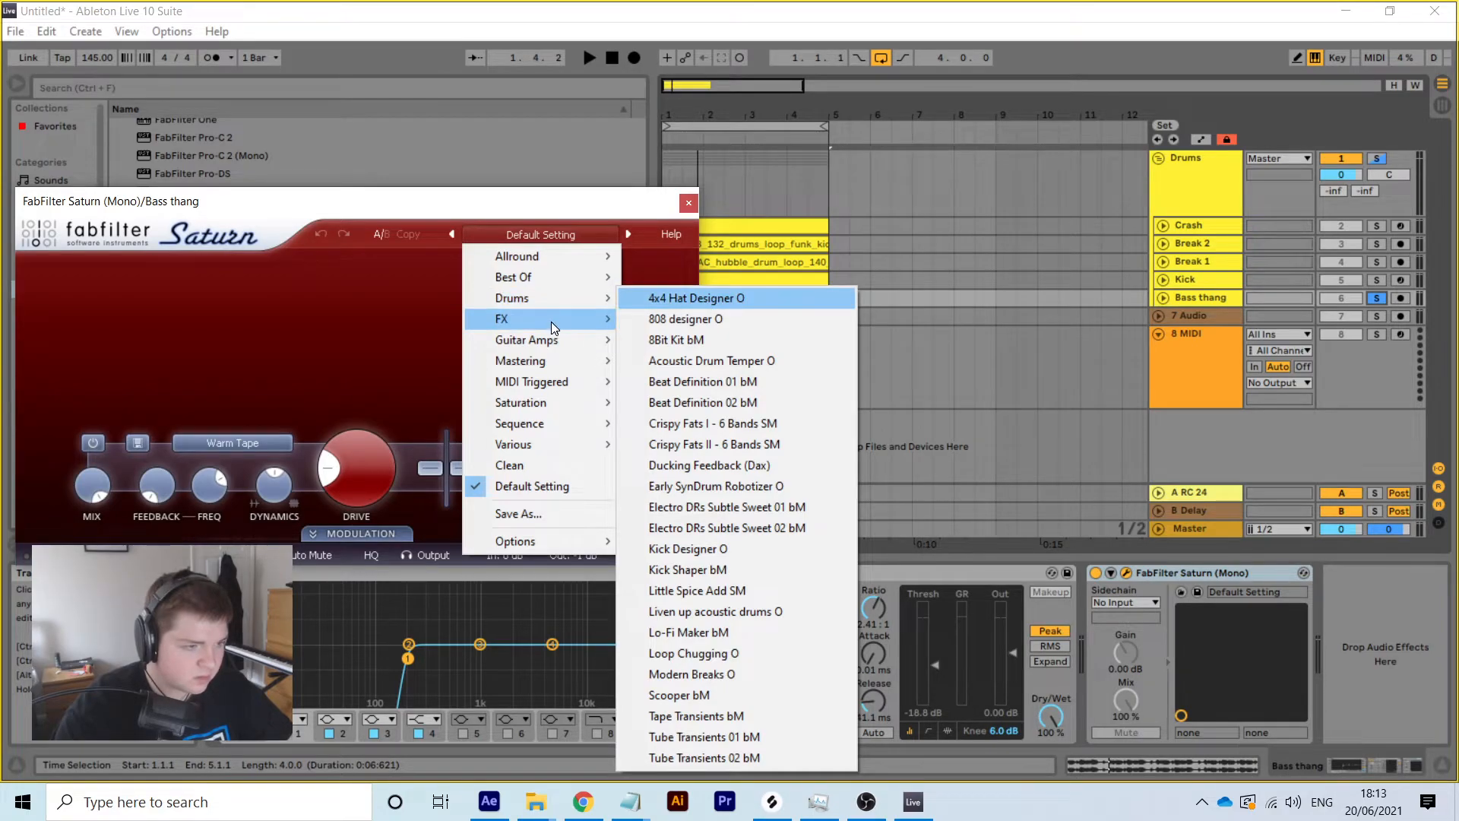
mouse_move(554, 411)
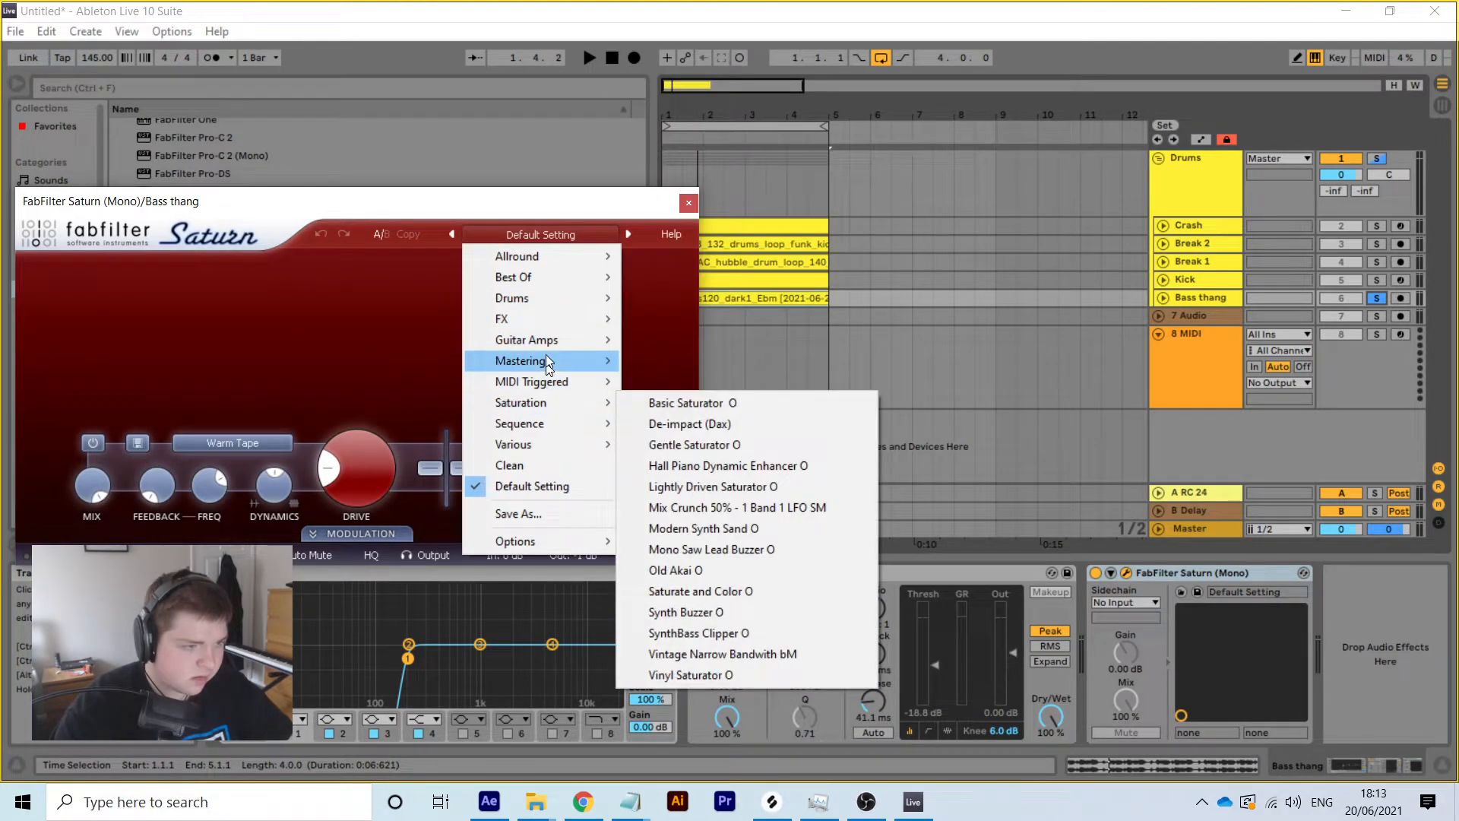
mouse_move(541, 322)
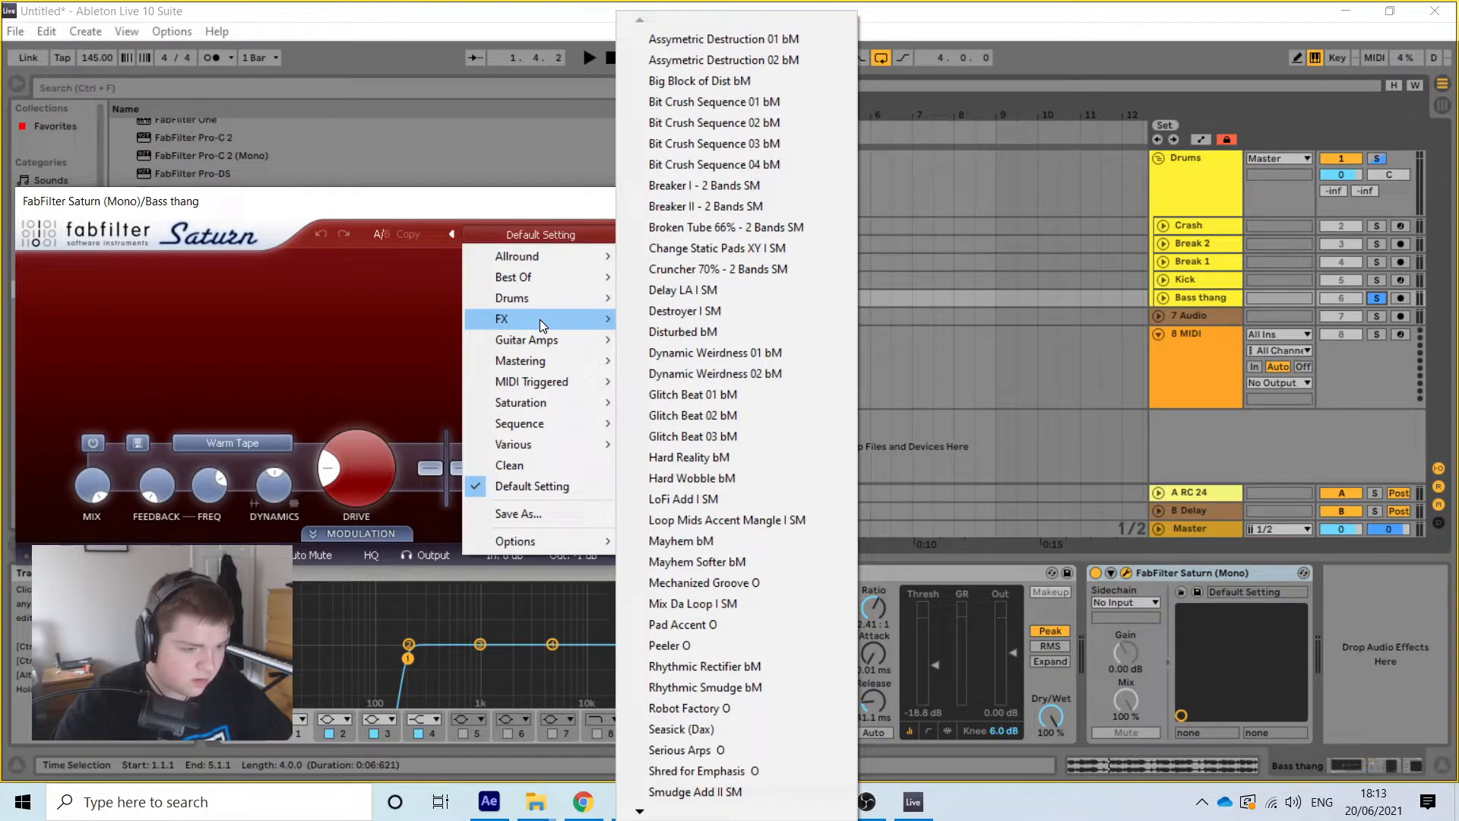
left_click(730, 498)
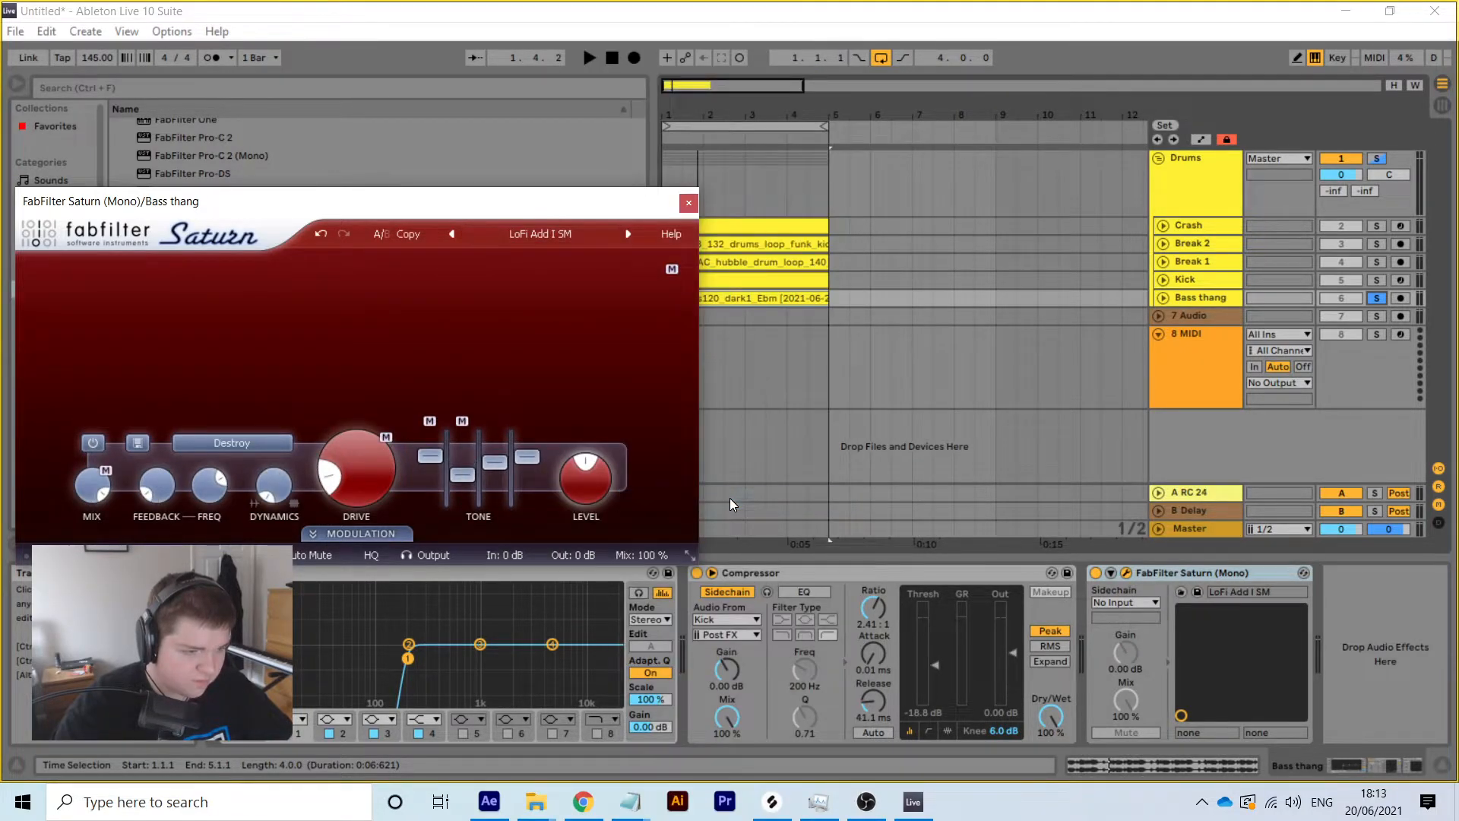
Turn Saturn's band 1 mix to about 26% and output level to about -6 dB
key("space")
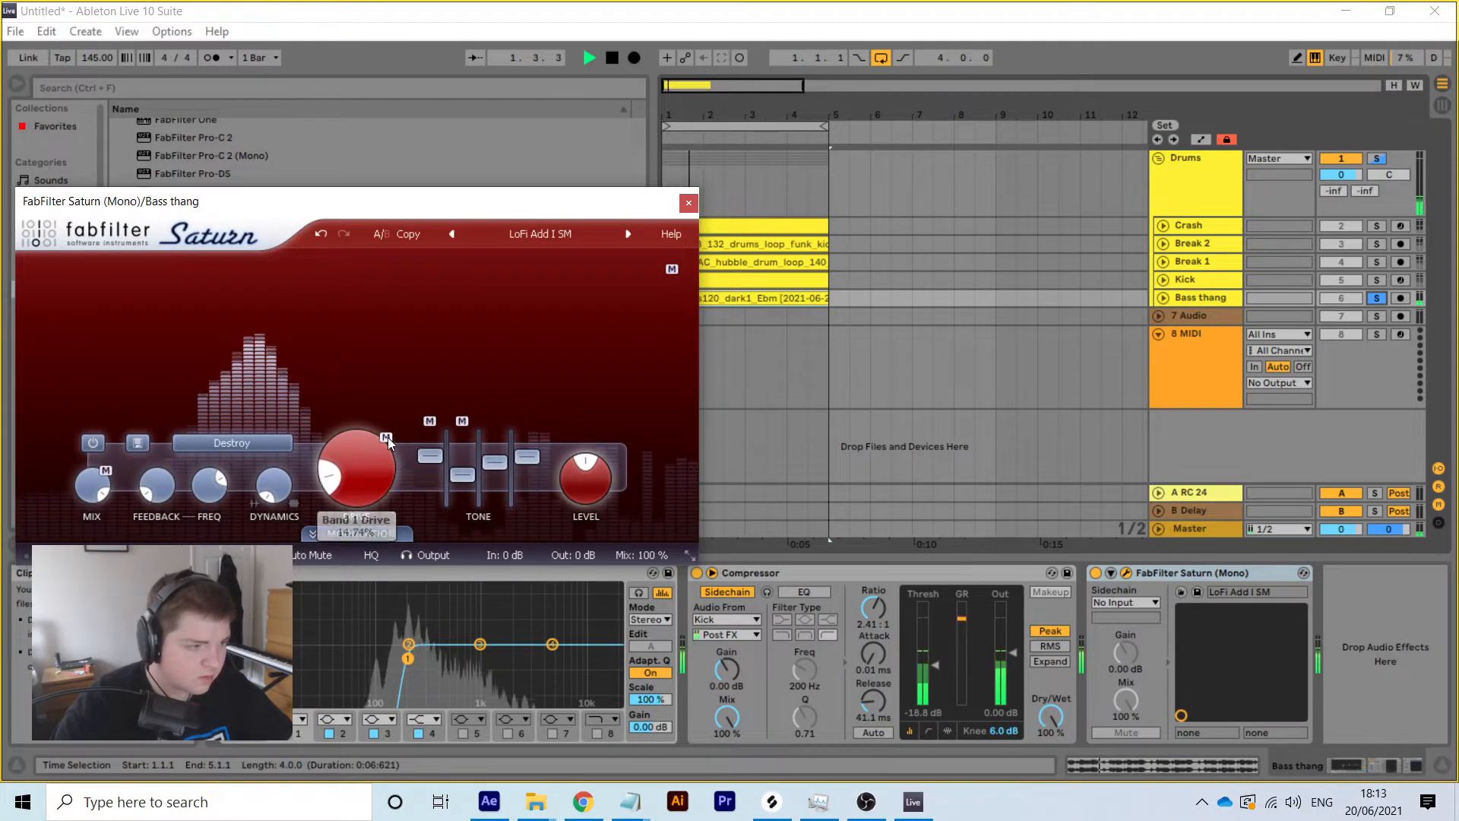
mouse_move(107, 492)
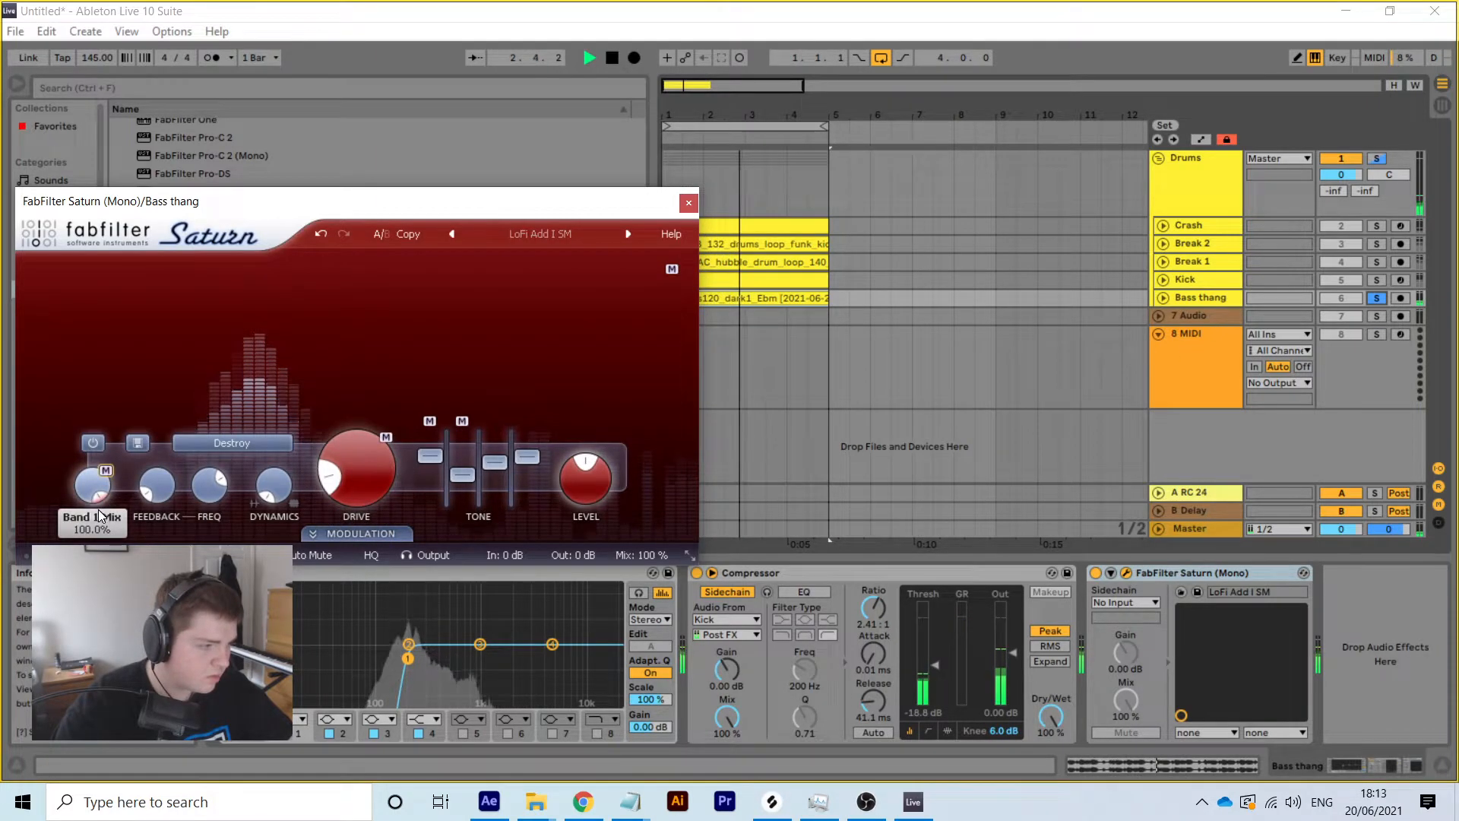
left_click_drag(107, 487, 85, 483)
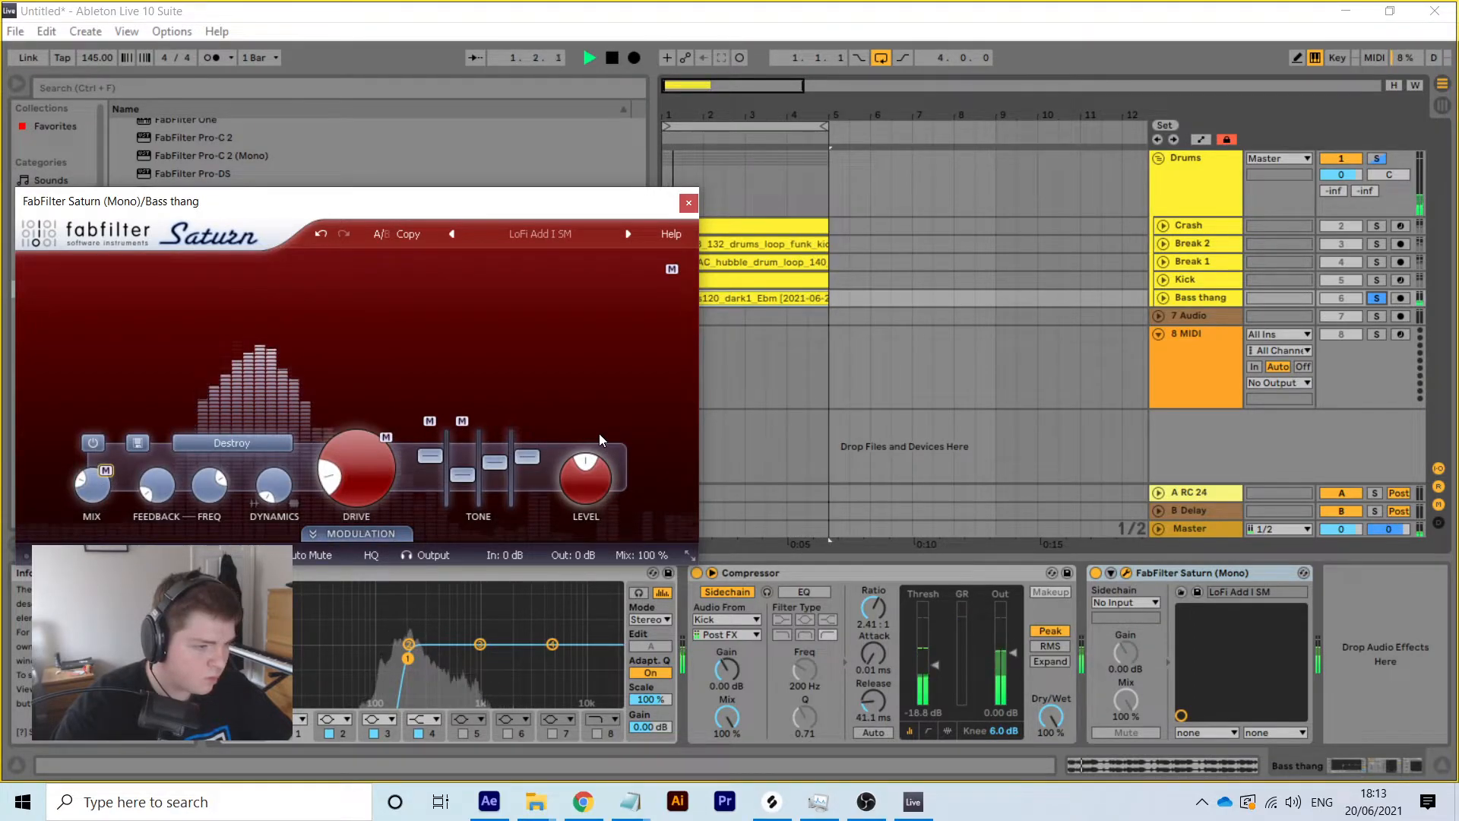
mouse_move(569, 466)
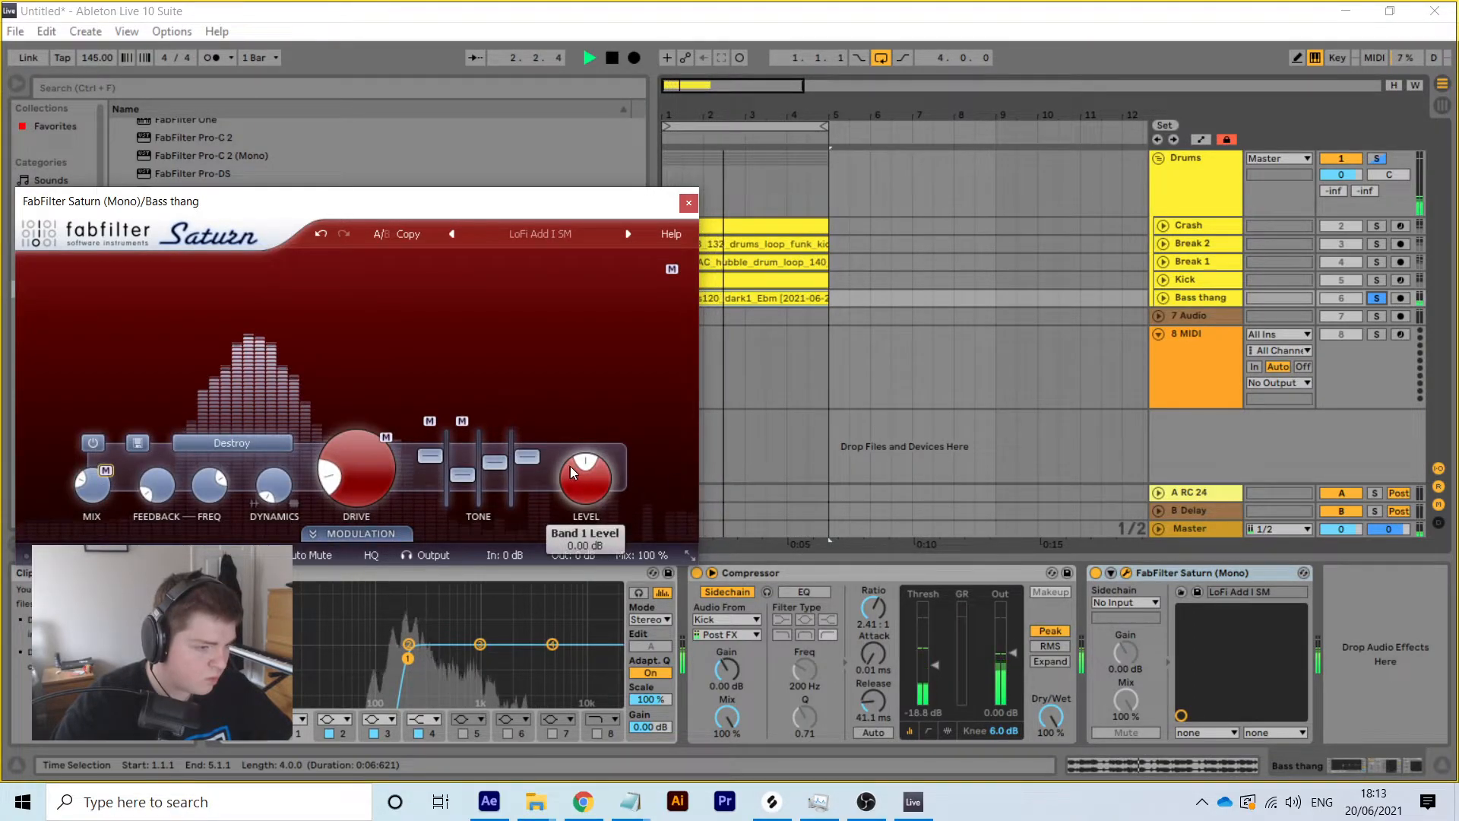
left_click_drag(576, 463, 567, 495)
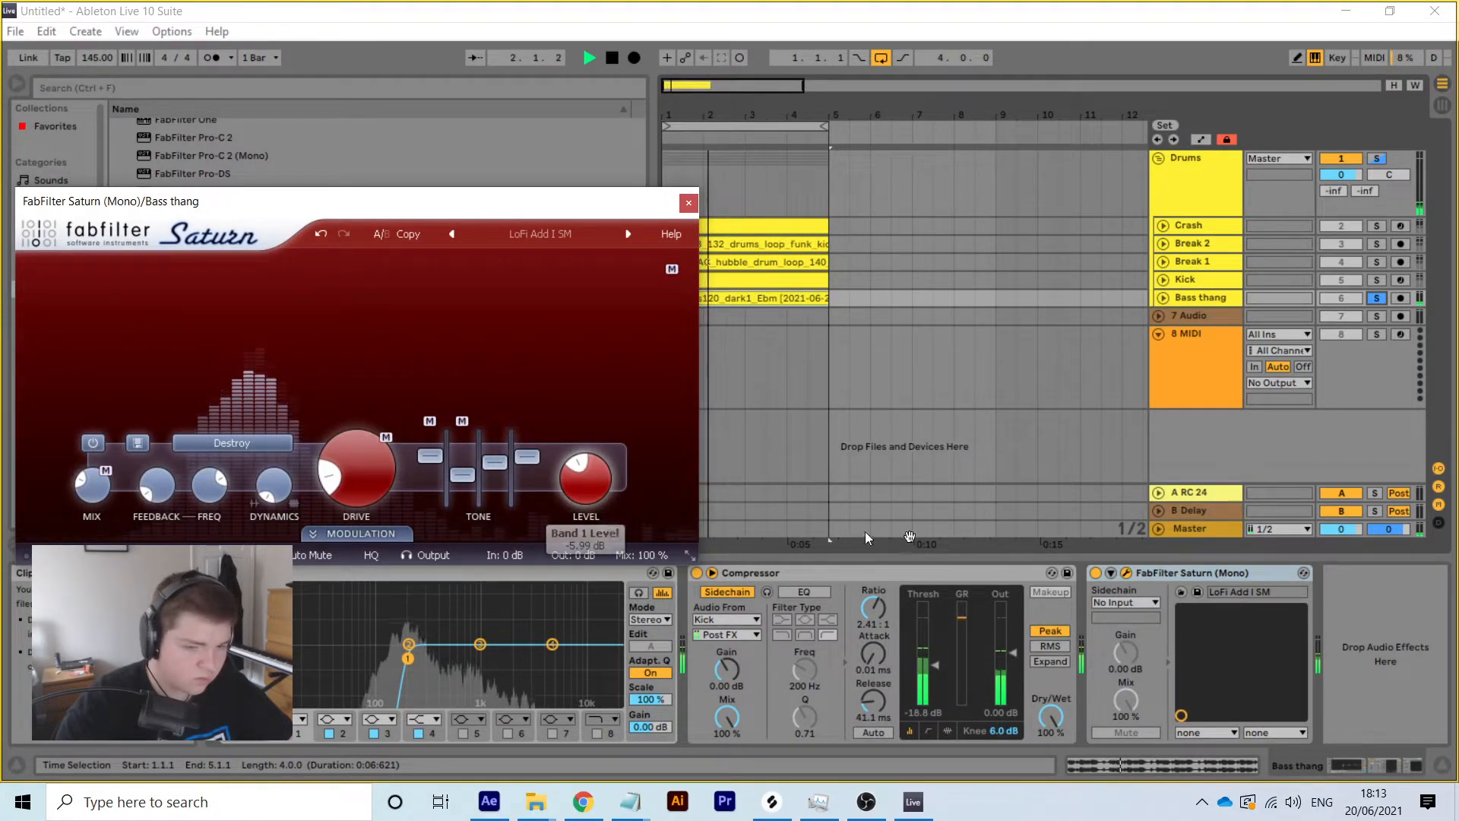
left_click(1146, 576)
Move Saturn ahead of the Compressor, recheck the Drums solo, and close the Saturn window
left_click_drag(737, 599, 737, 599)
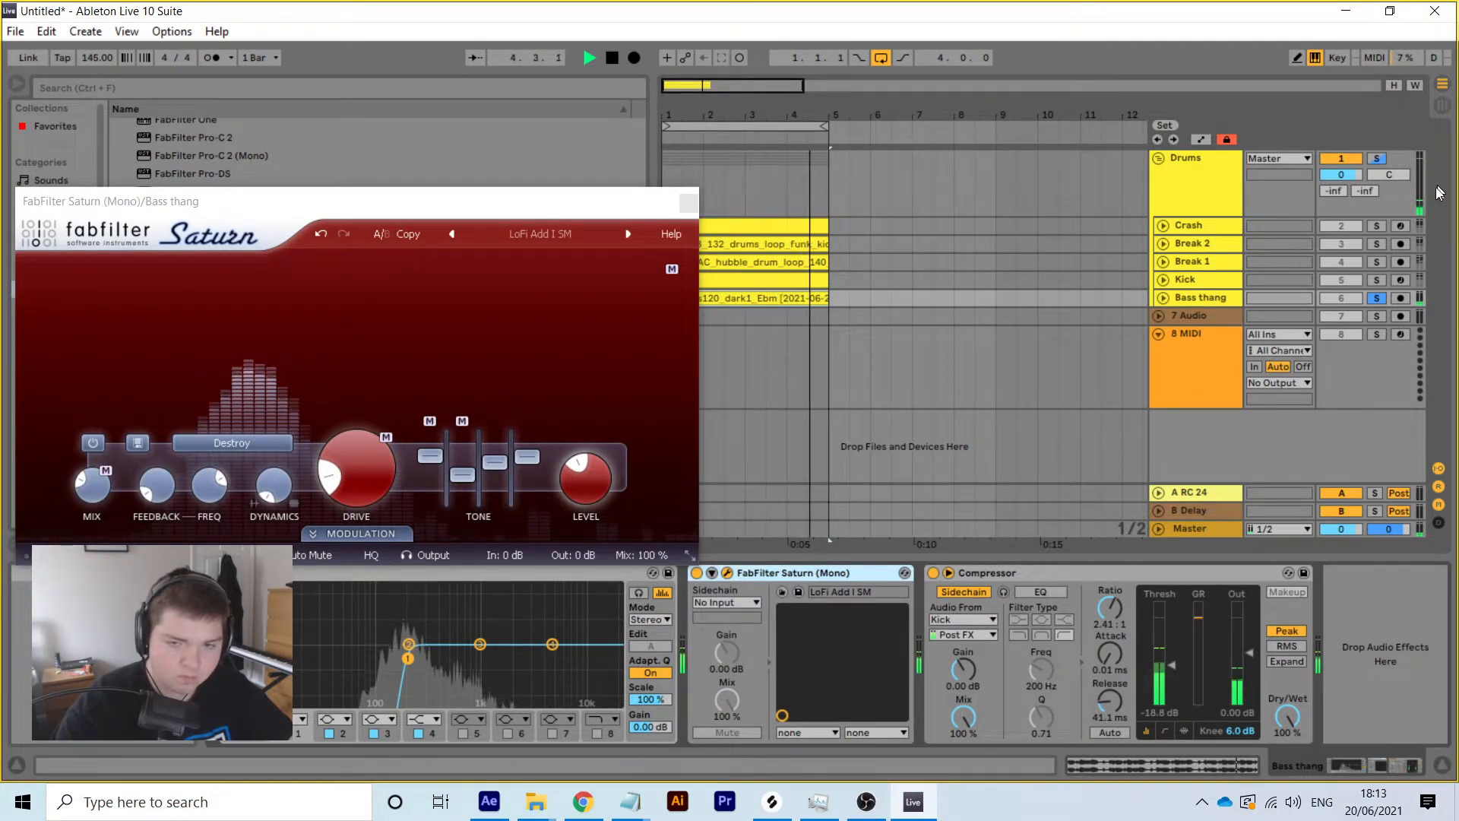
left_click(1377, 158)
left_click(1377, 157)
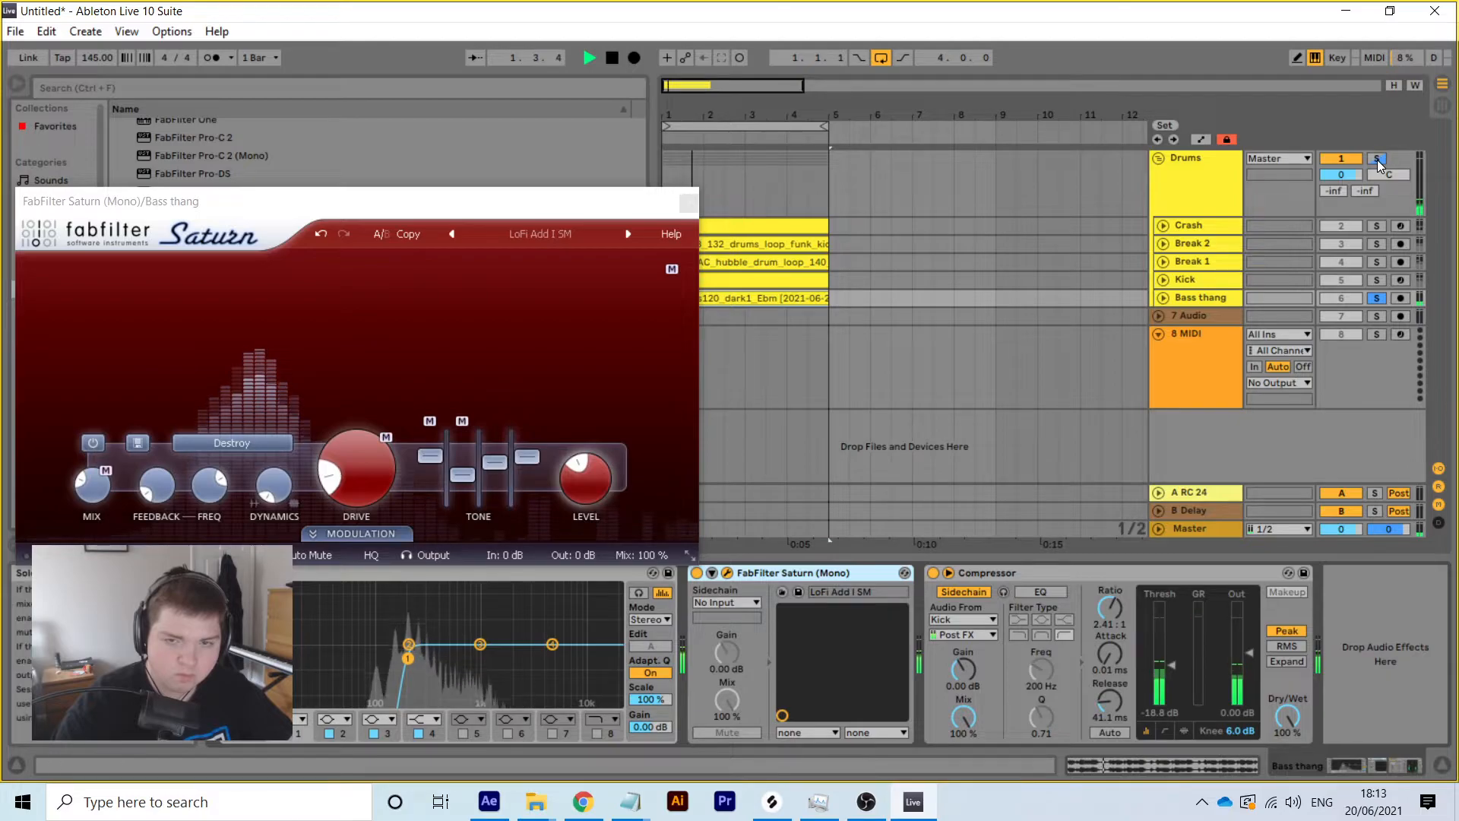
left_click(1163, 297)
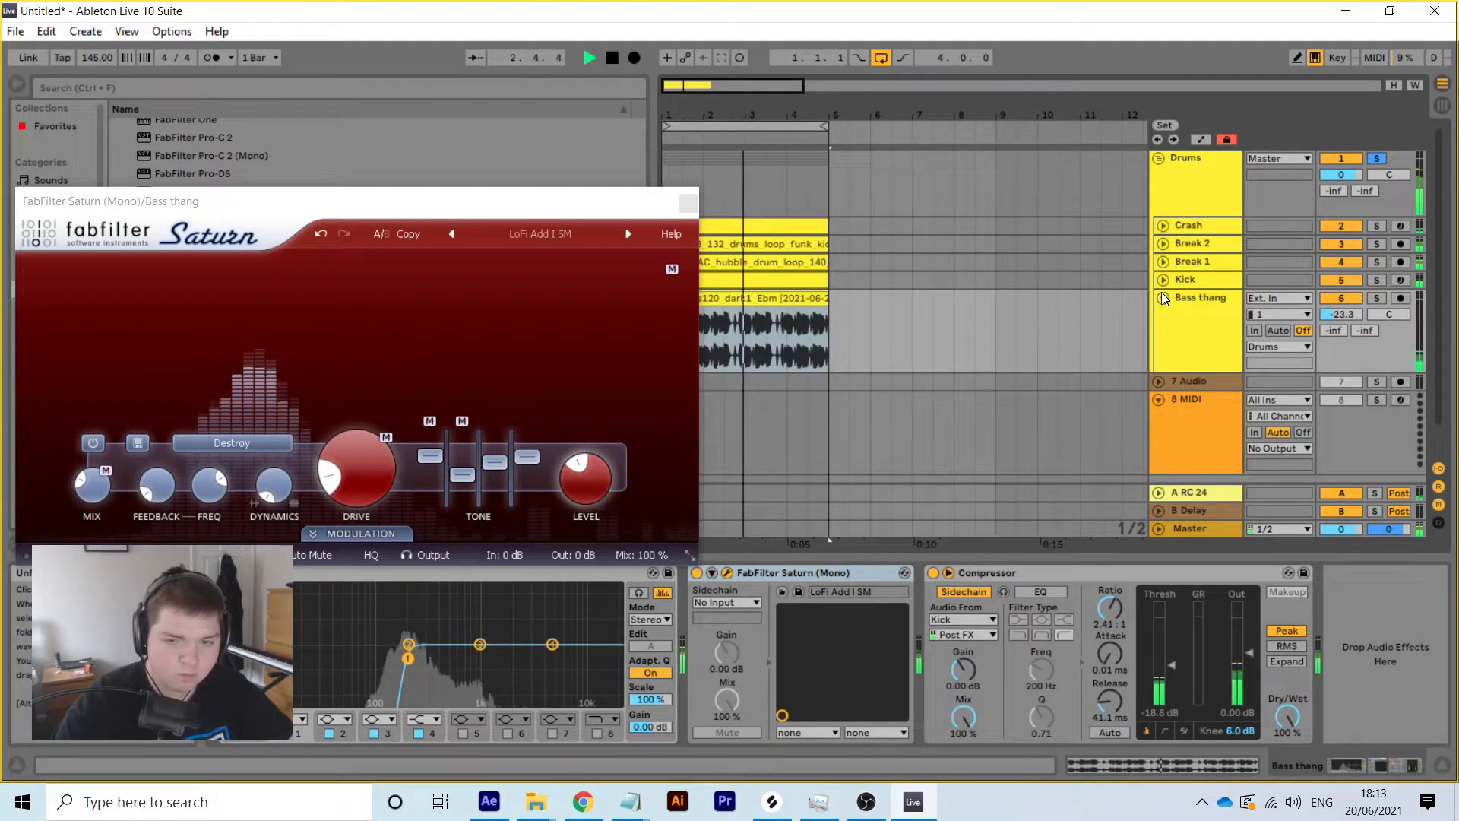
left_click(1165, 298)
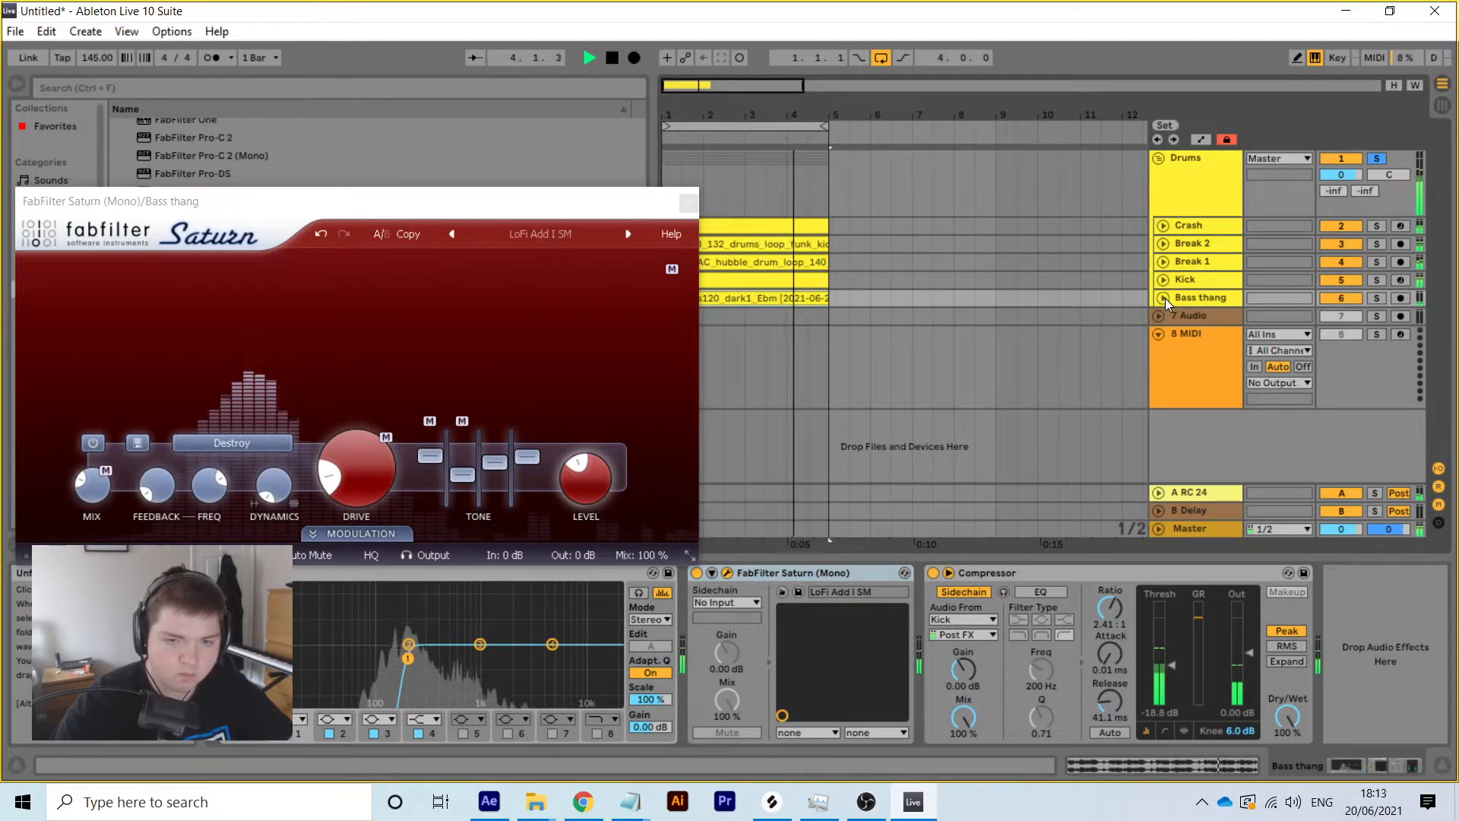
key("space")
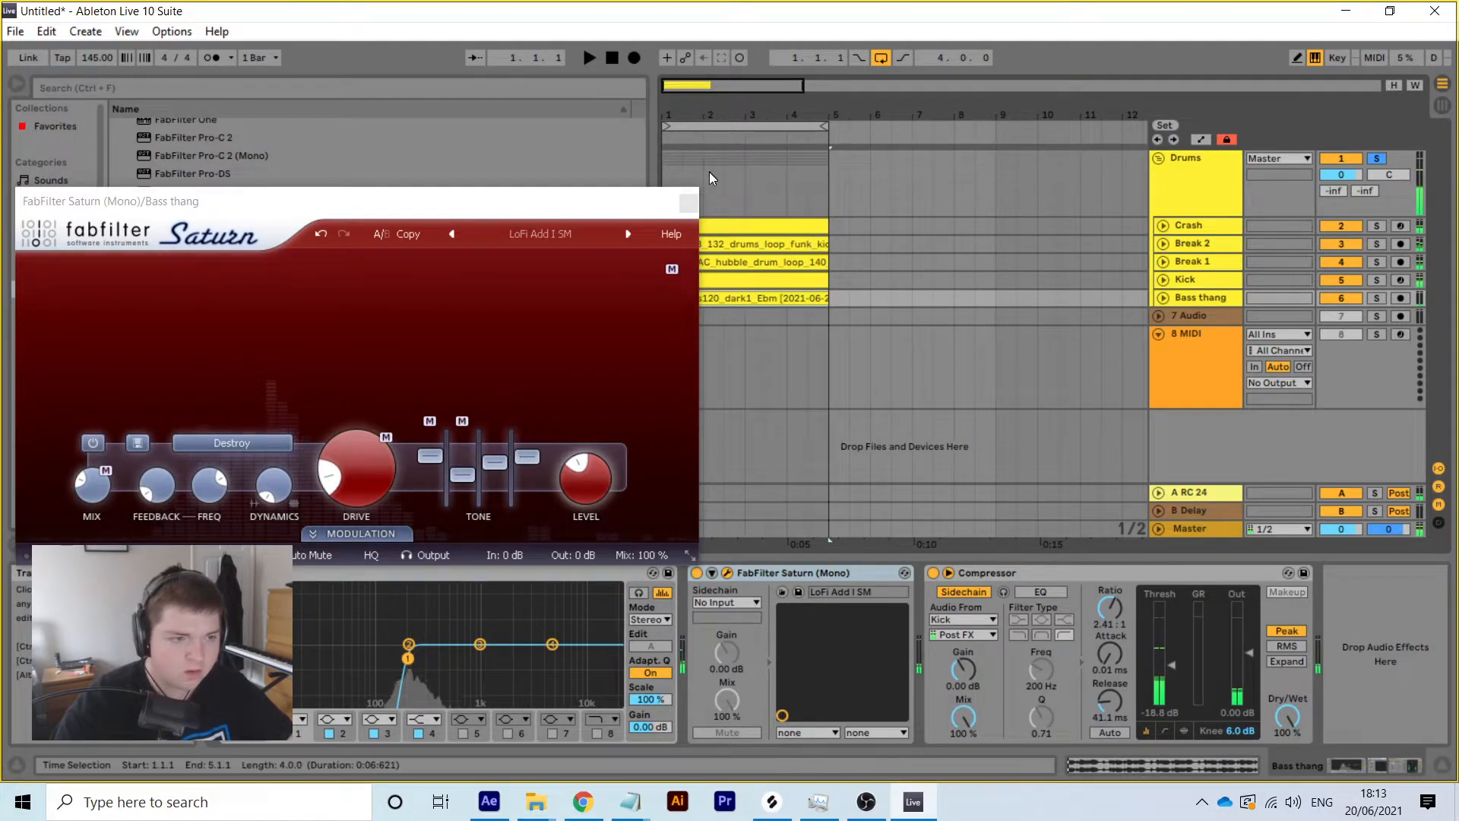
left_click(688, 202)
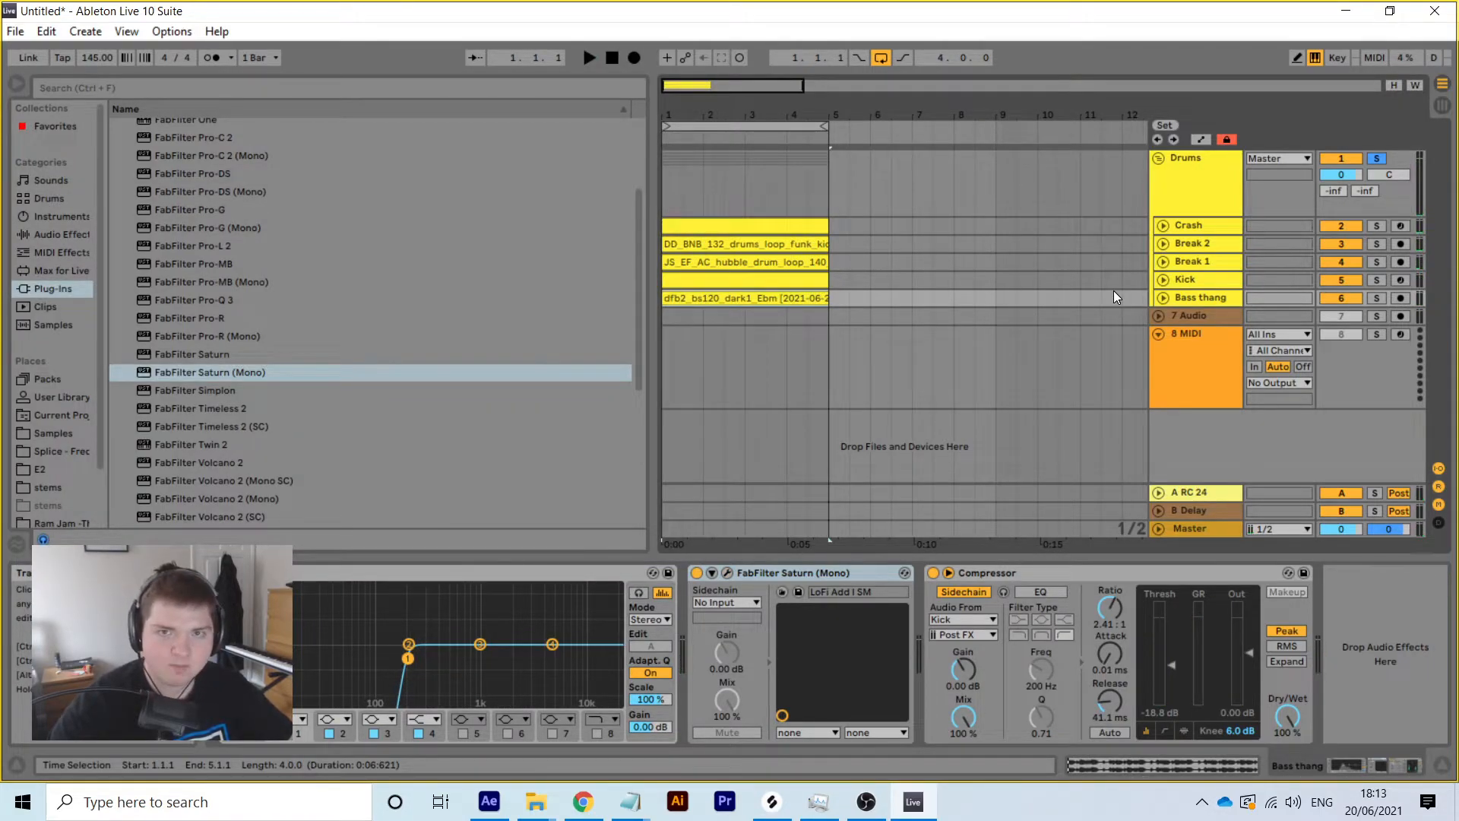
Solo Bass thang and audition its Send A to the A RC 24 return at about -20.5 dB
left_click(1376, 298)
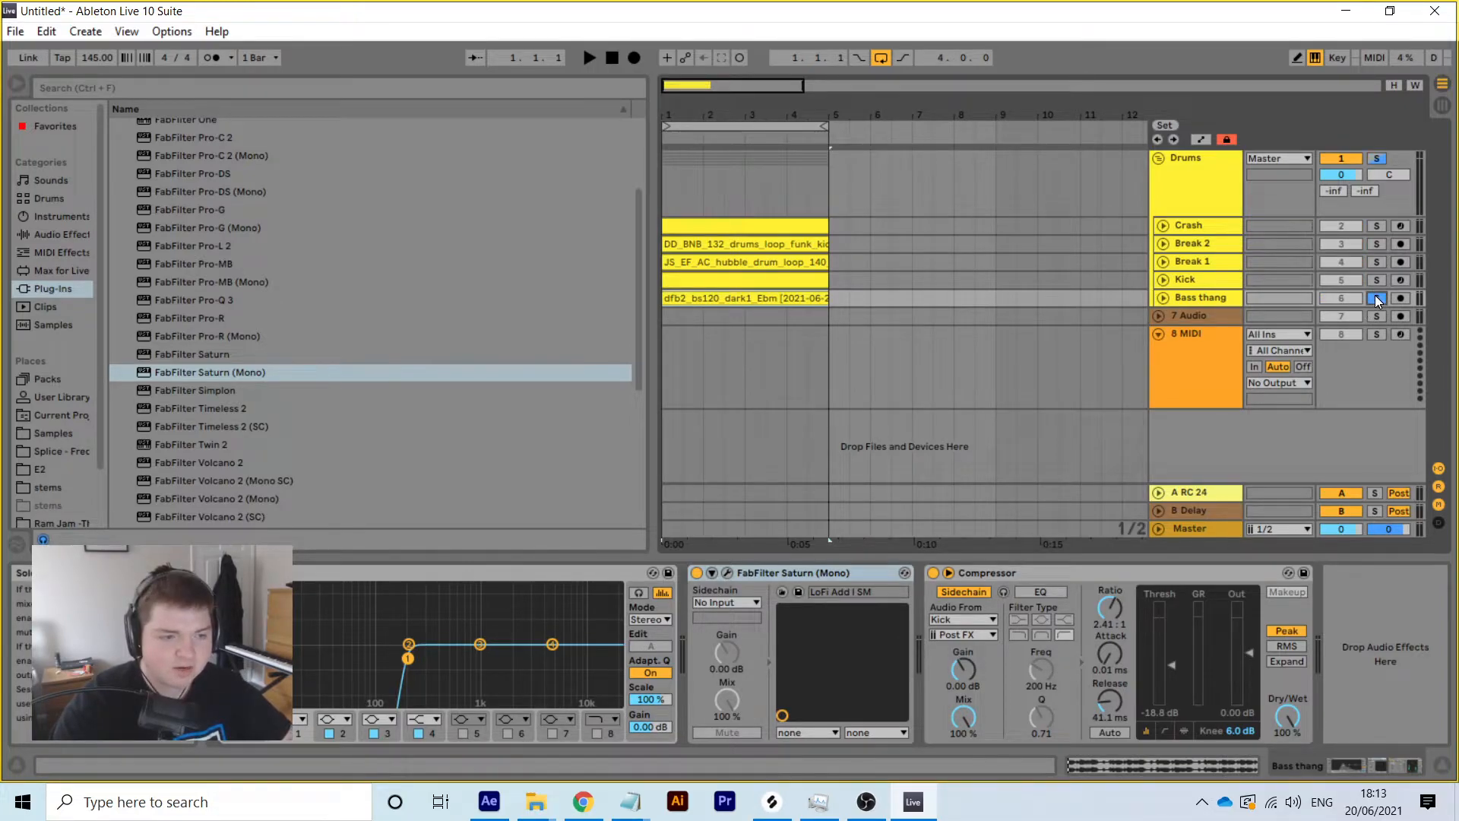
key("space")
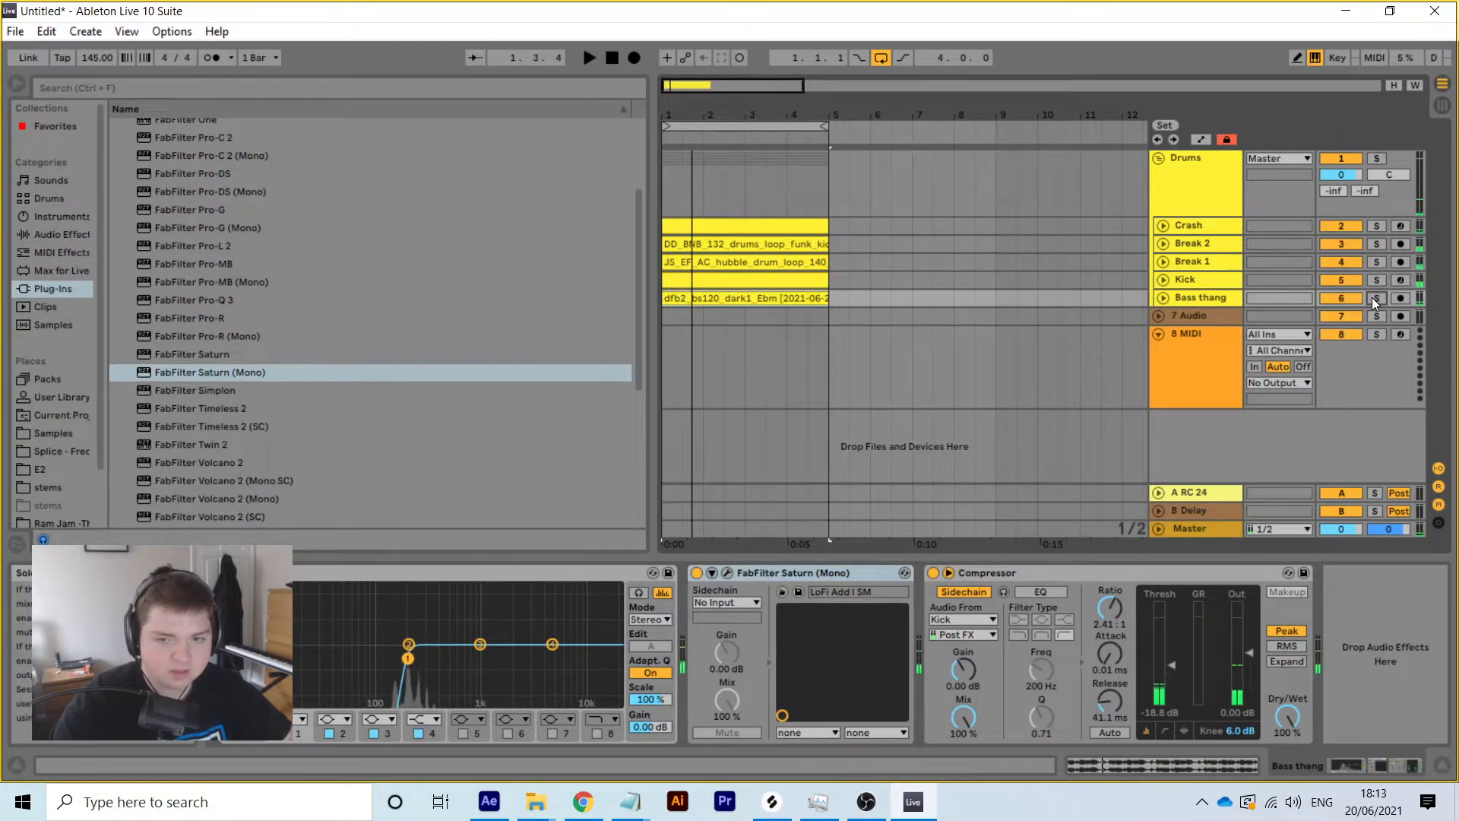
left_click(1163, 298)
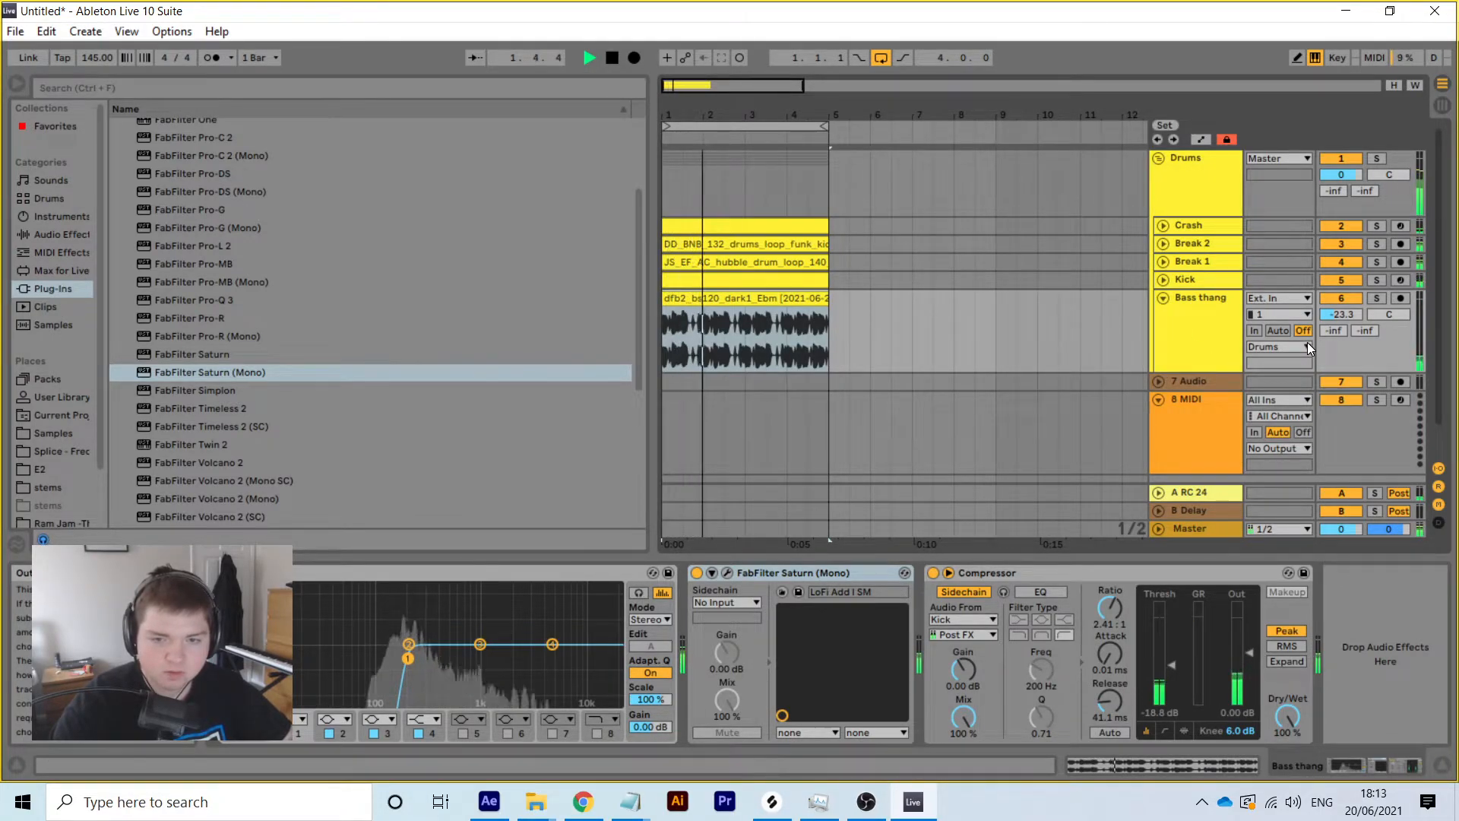
key("space")
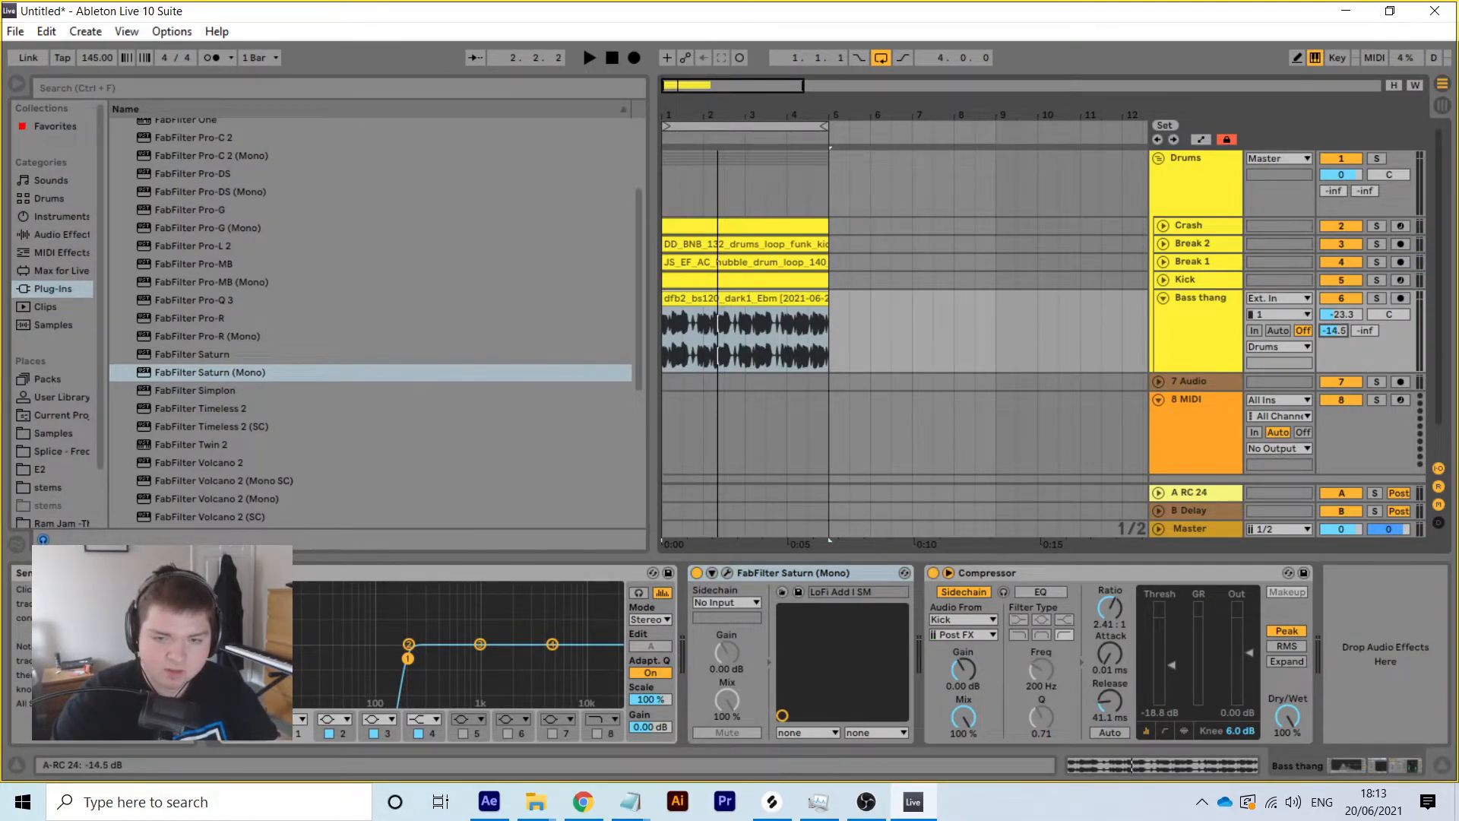
key("space")
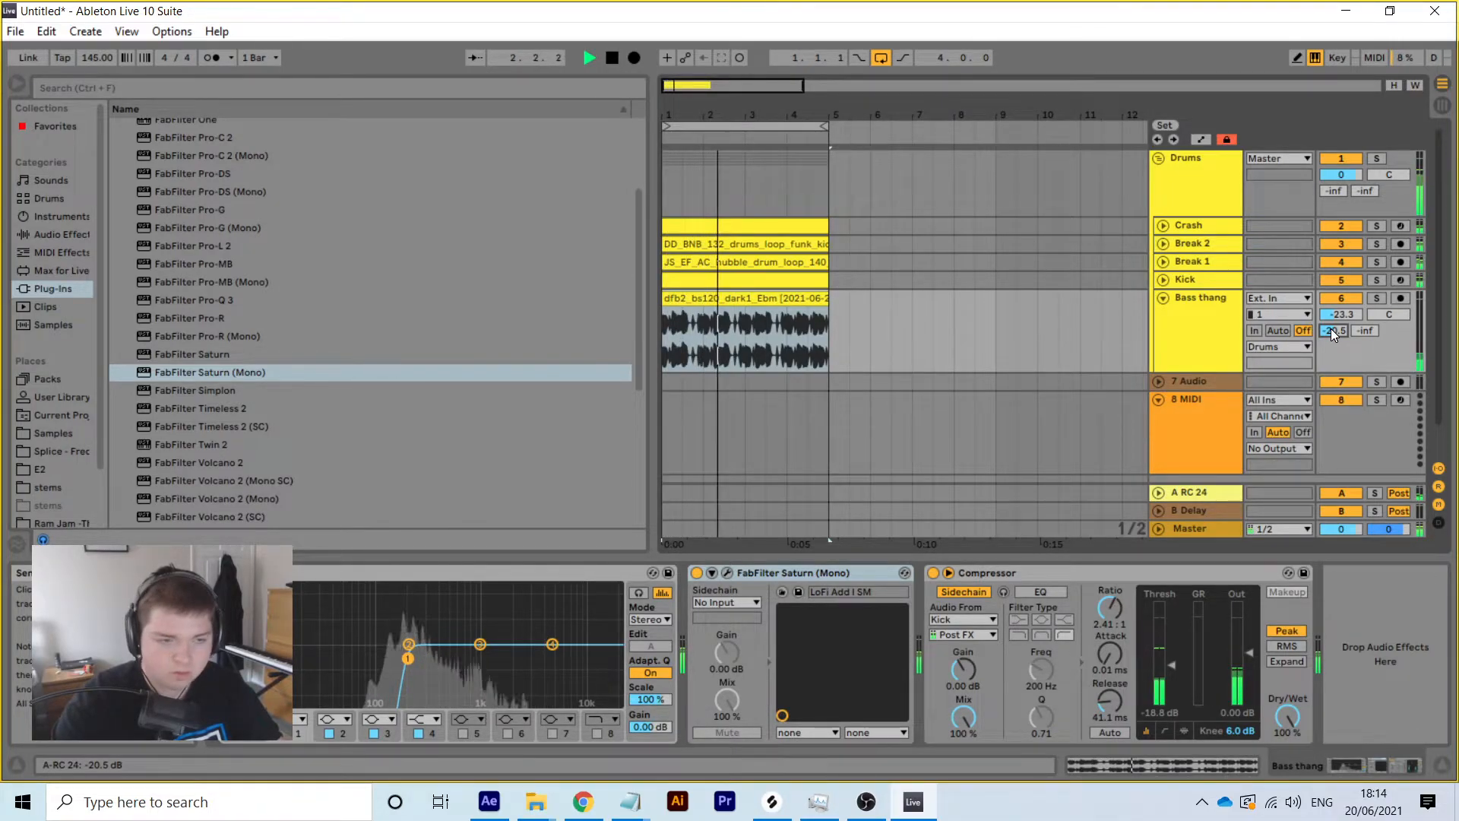
left_click(1164, 297)
Select Bass thang, stop playback, and switch to the web browser
left_click(1206, 298)
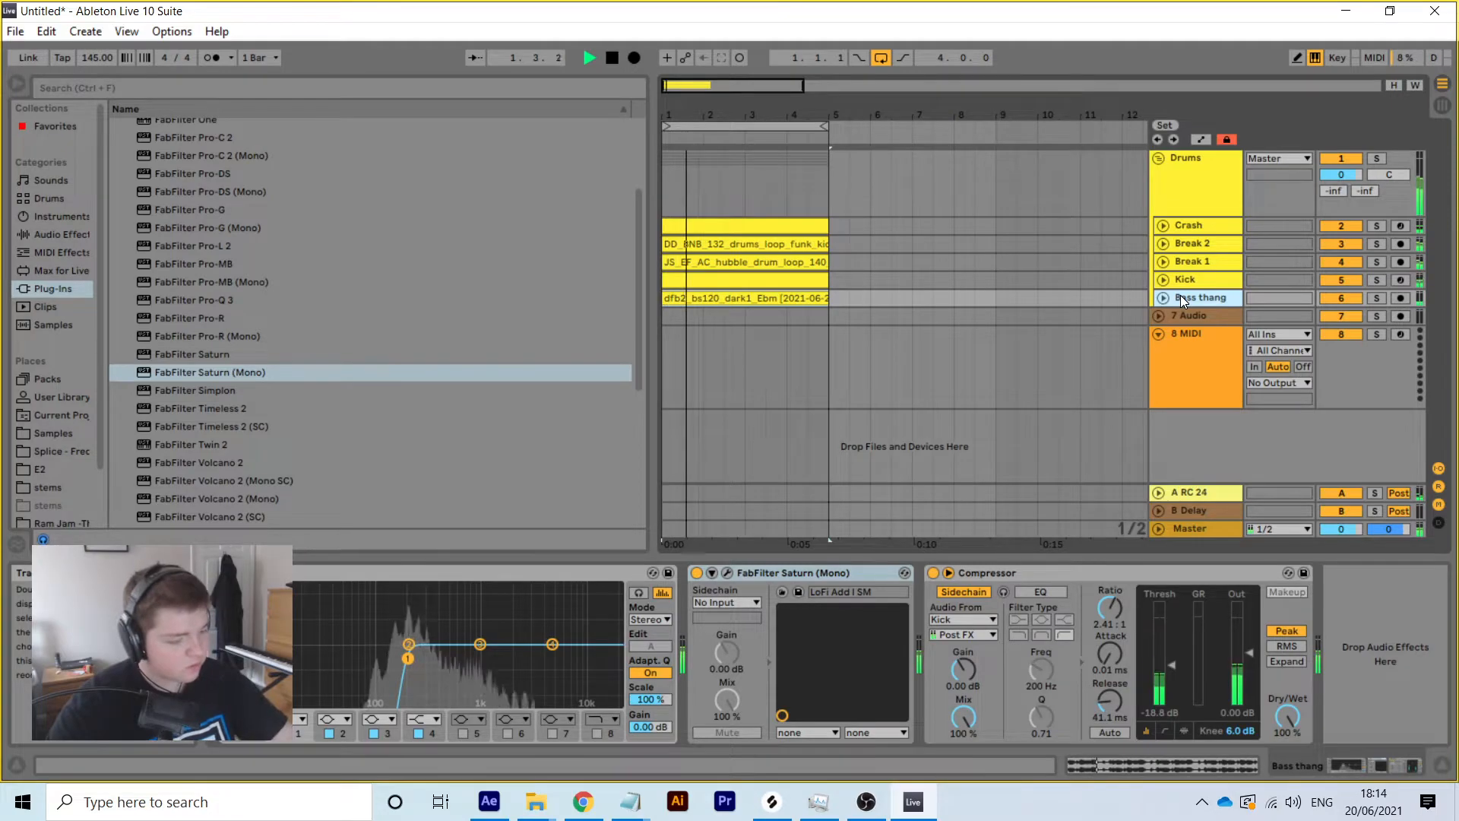
key("space")
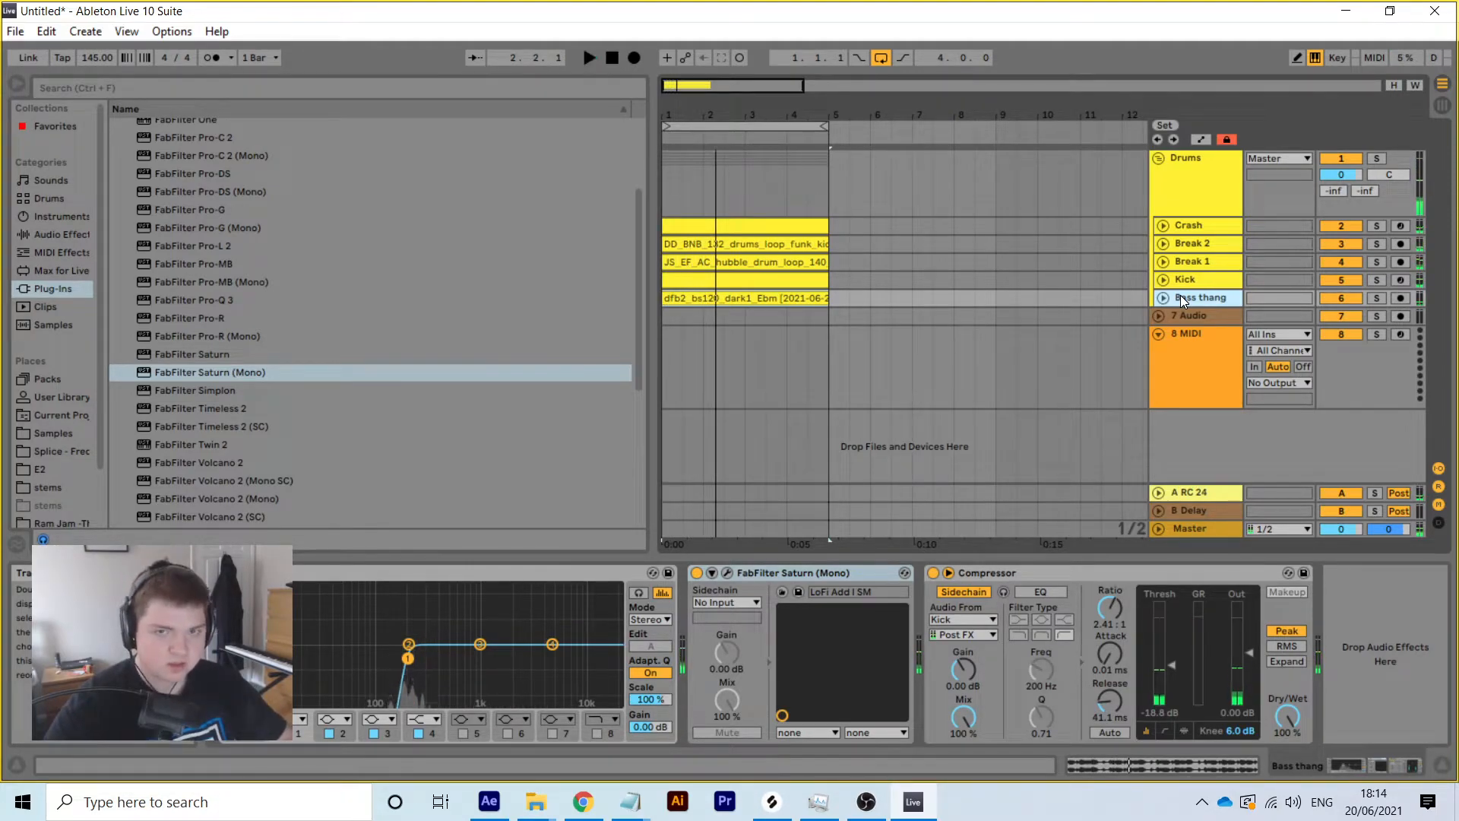
left_click(576, 813)
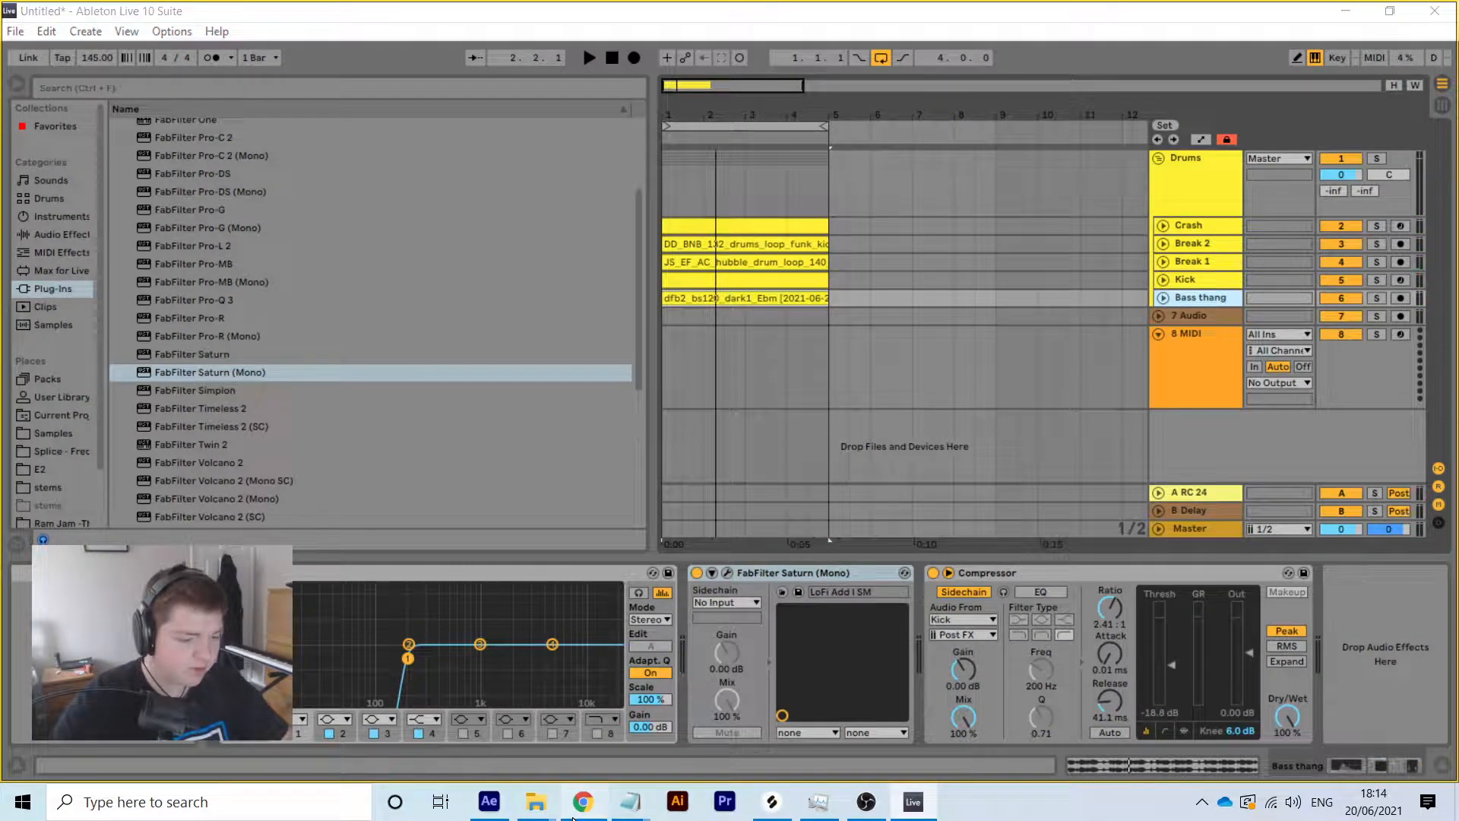
Filter Splice samples to Percussion and IDM, and preview the shaker wrist groove loop
scroll(661, 516, "up", 2)
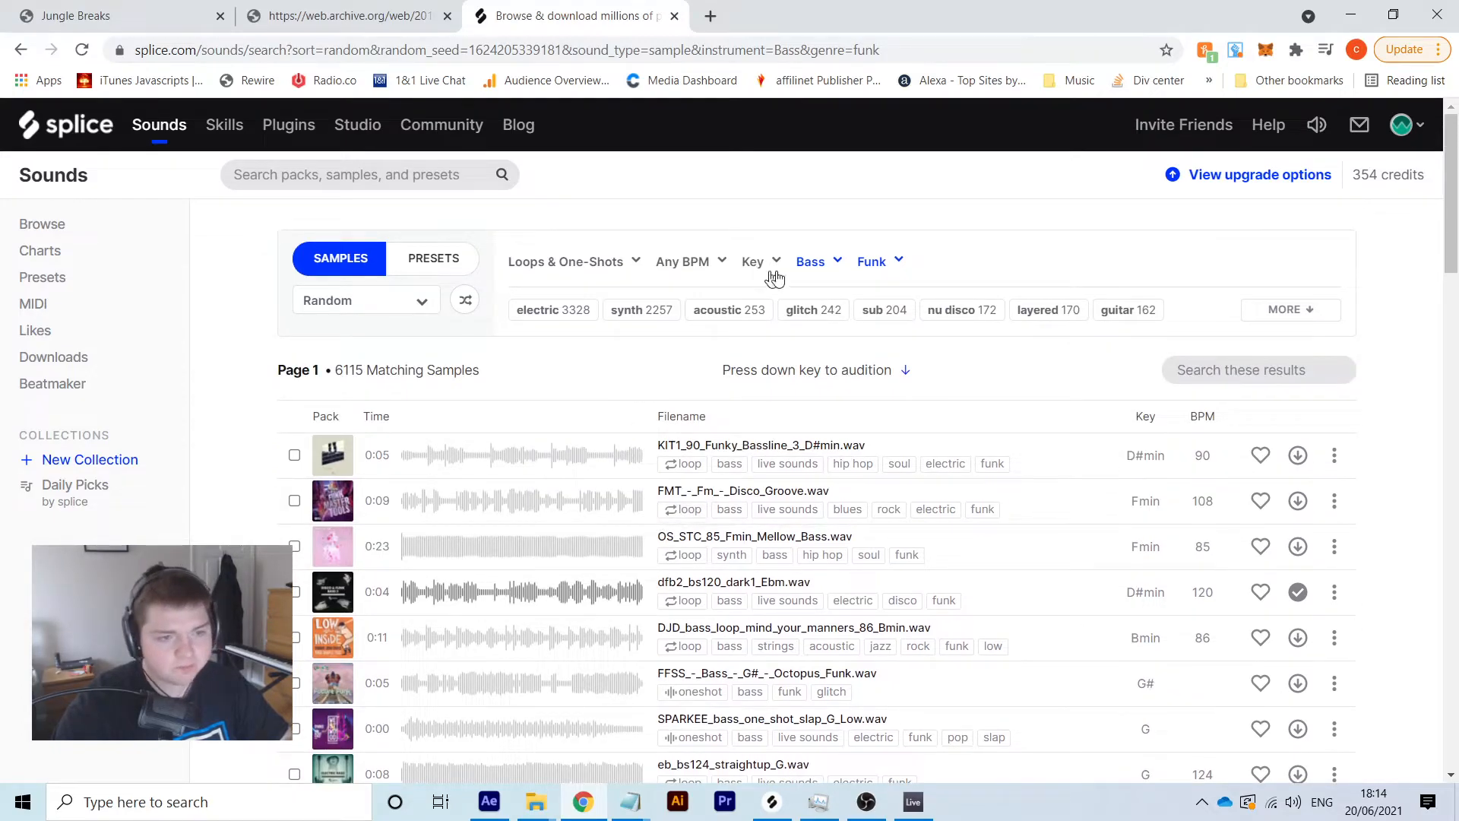
left_click(827, 269)
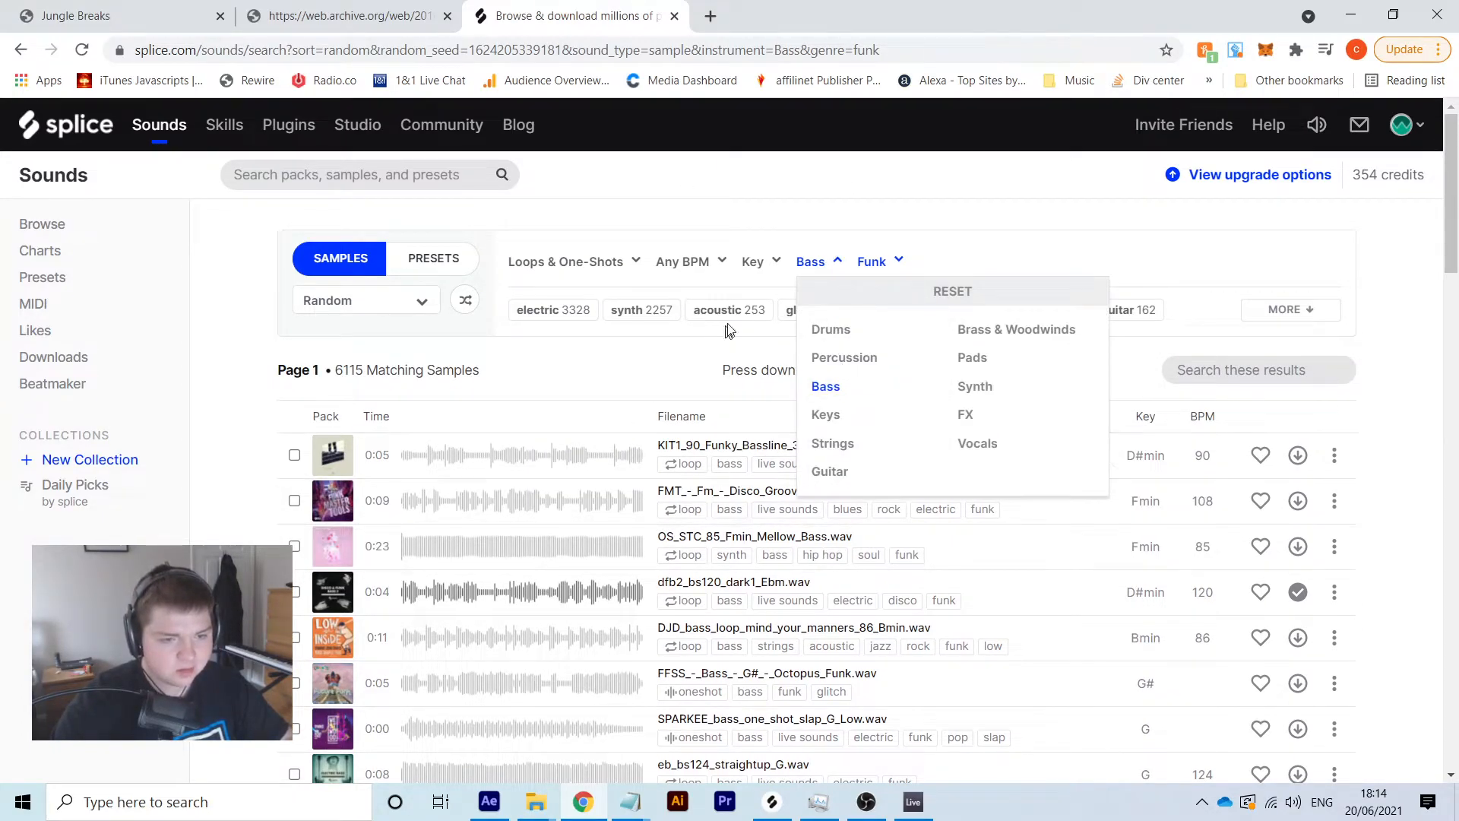
left_click(840, 360)
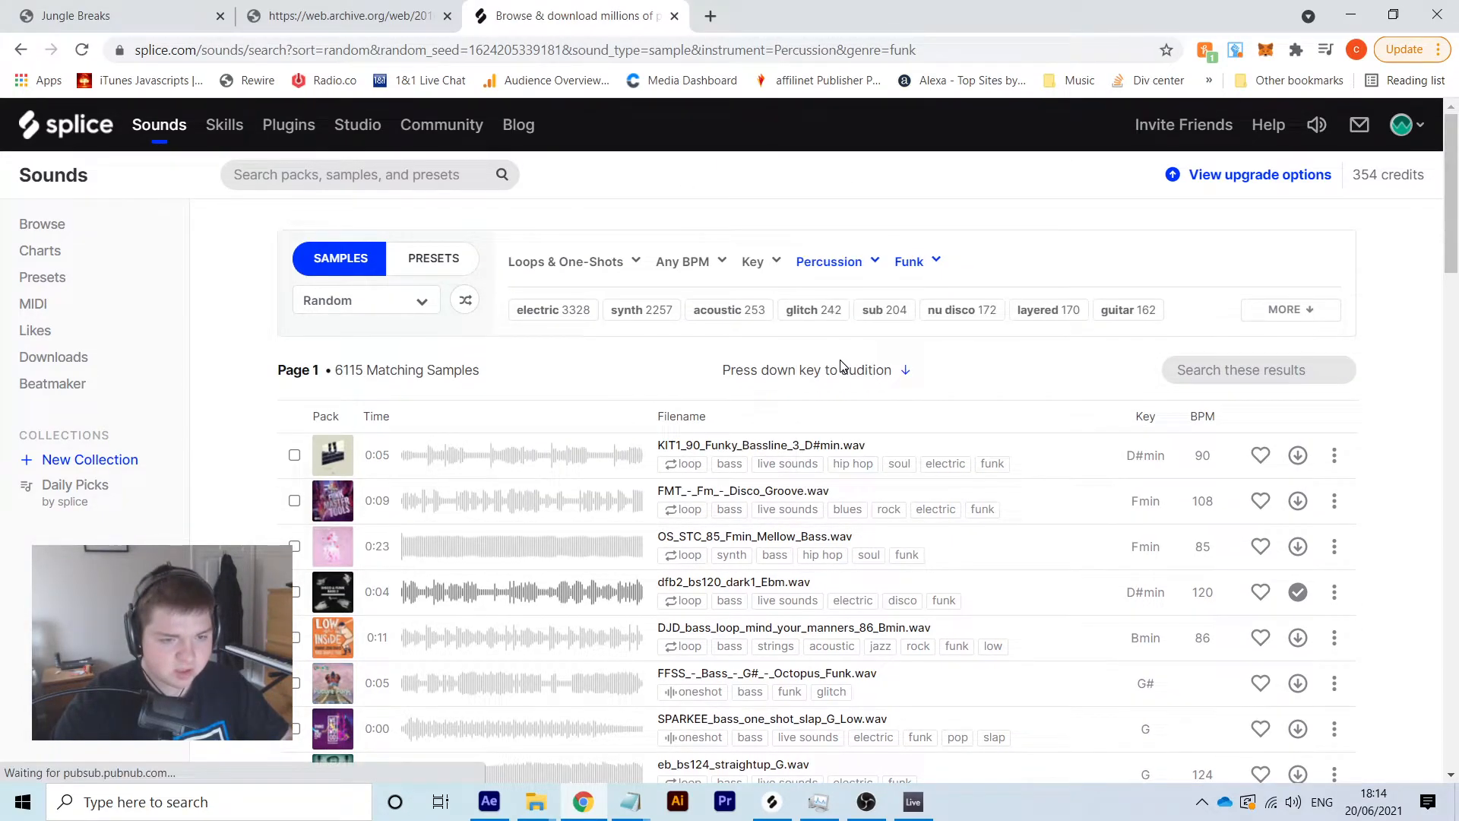
left_click(920, 263)
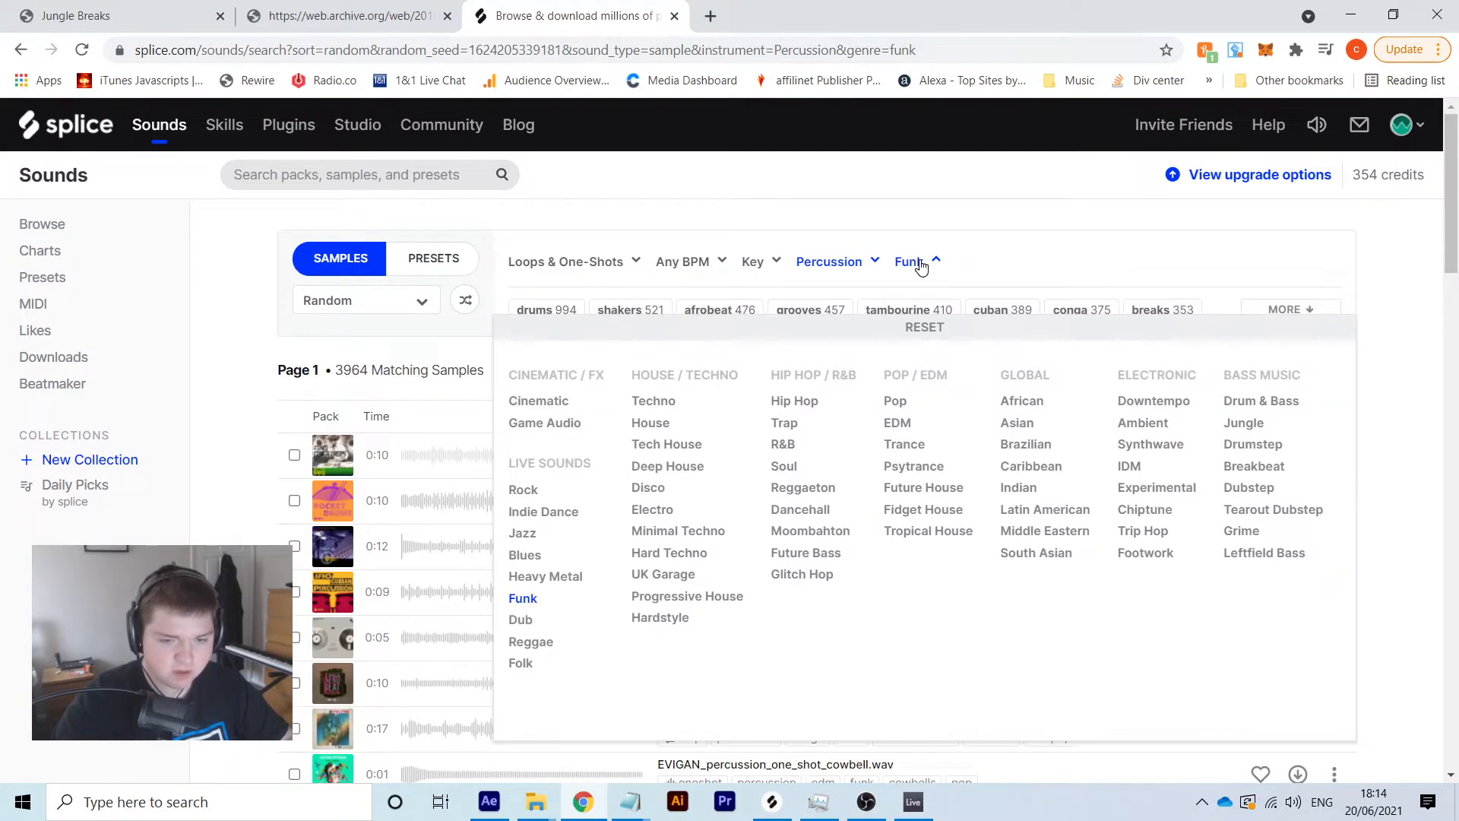
left_click(1132, 468)
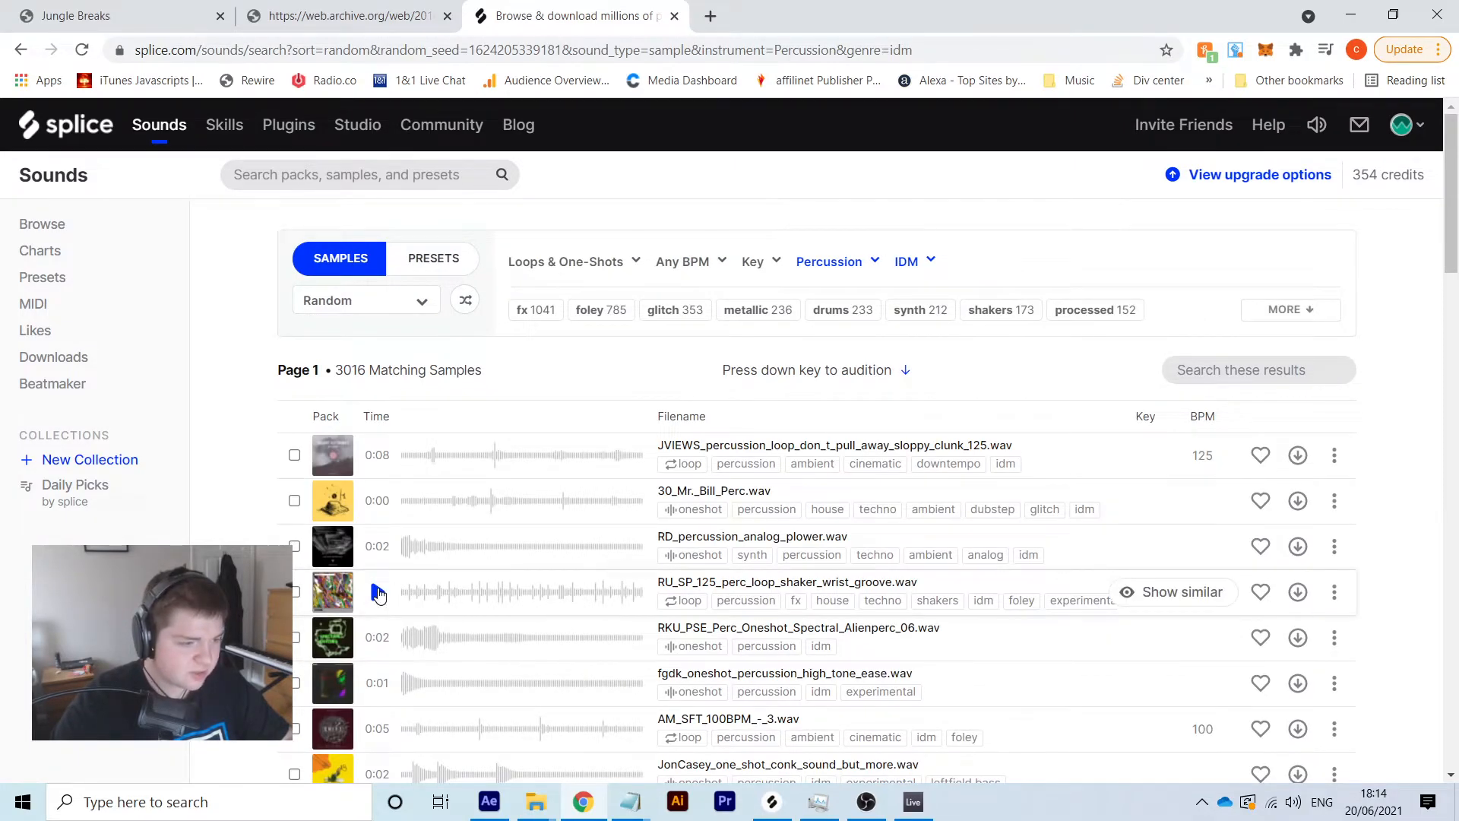
left_click(377, 593)
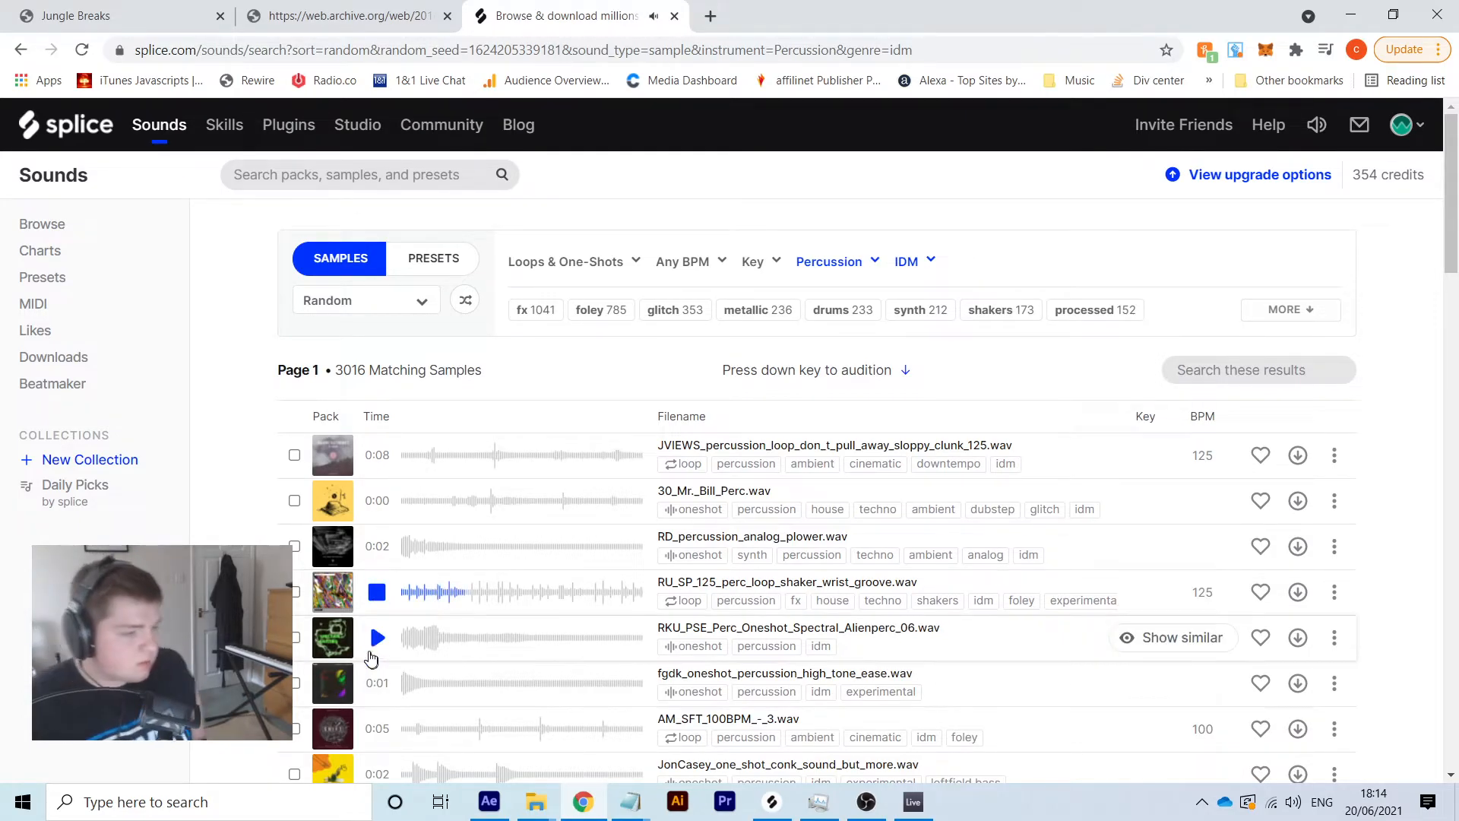
Switch the instrument filter to Vocals and preview the TS_VIRGO beatbox kick one-shot
scroll(407, 688, "down", 4)
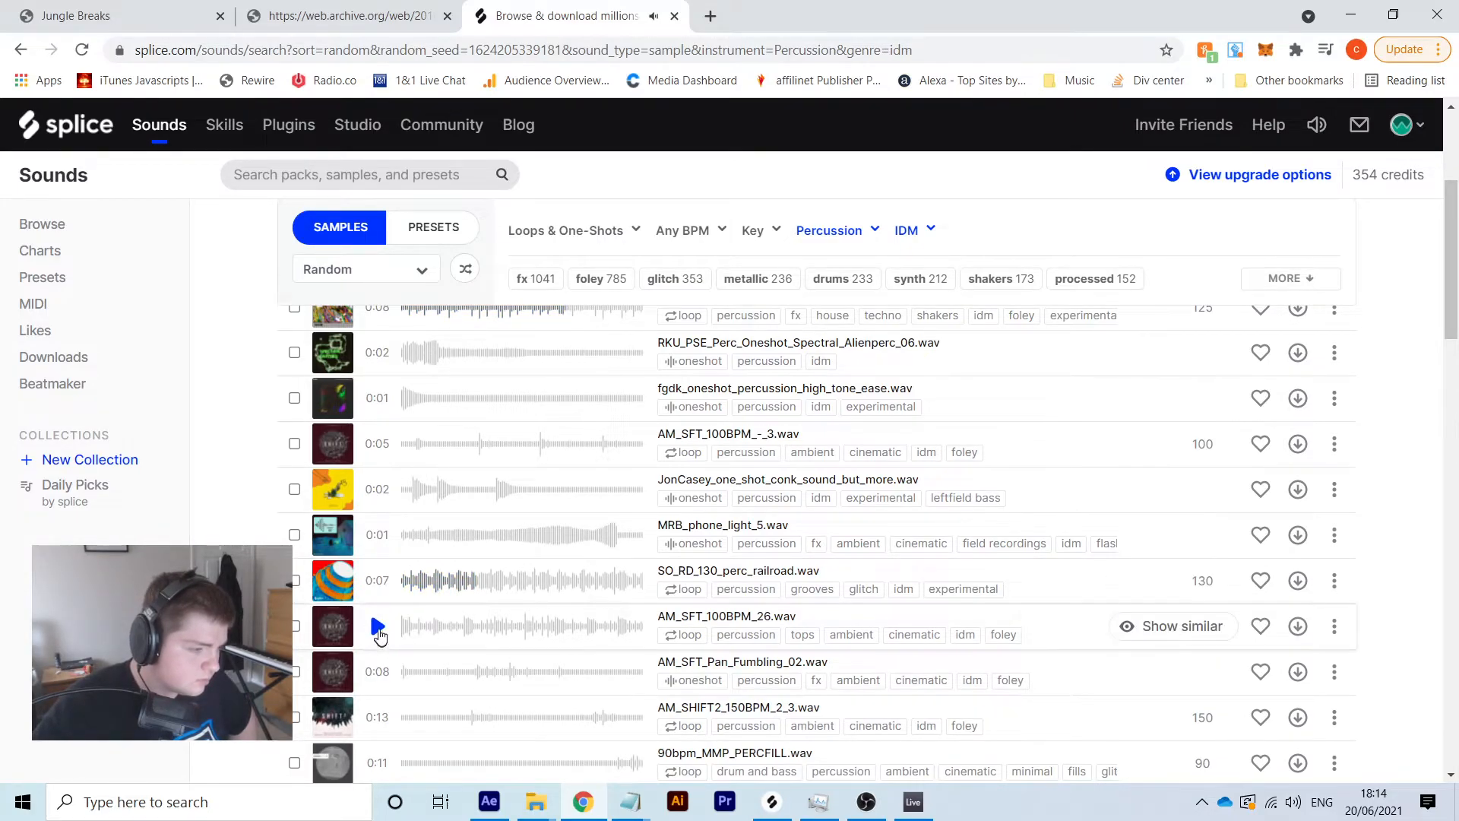
scroll(380, 634, "down", 5)
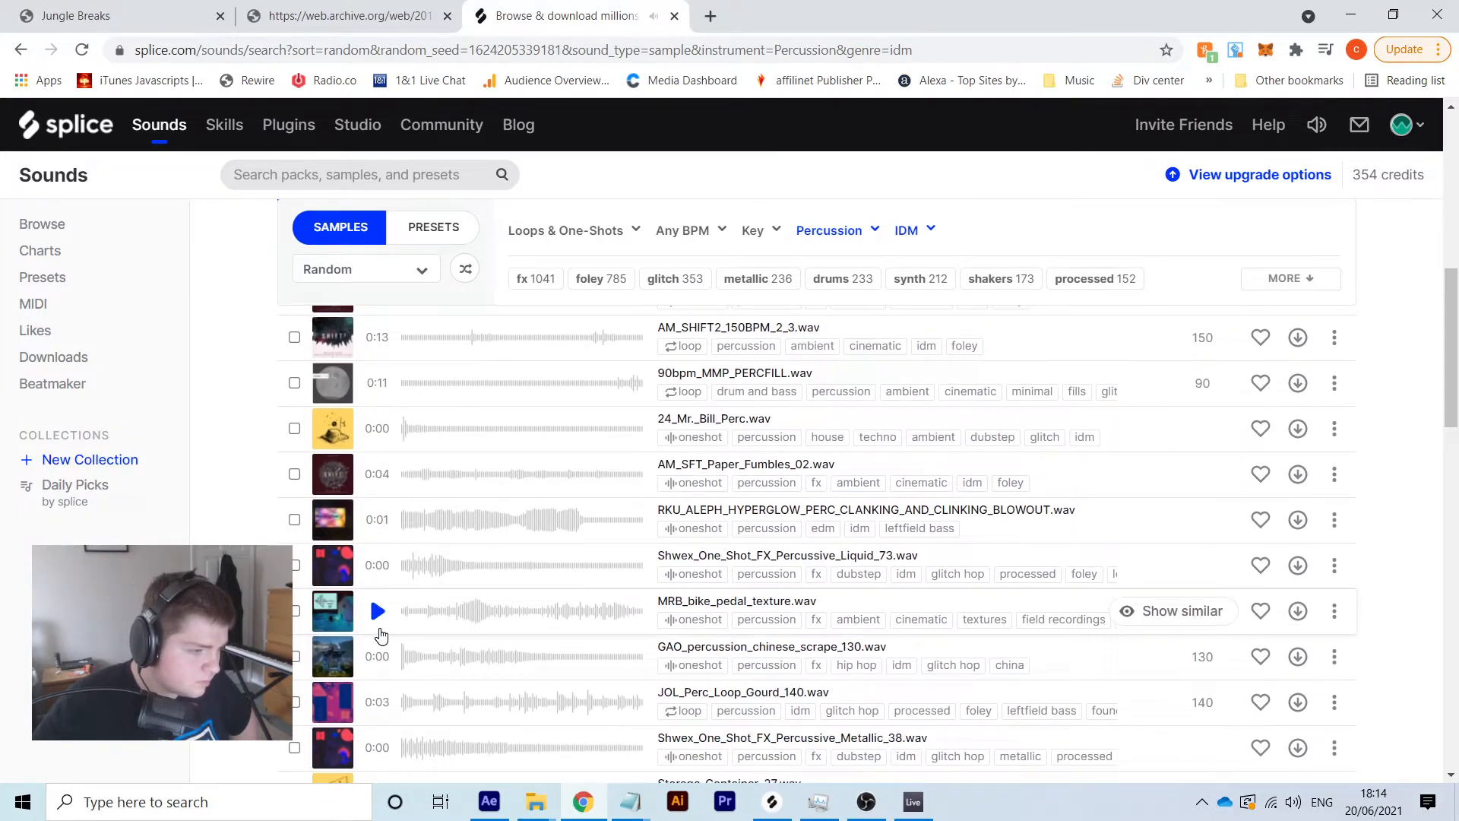
scroll(378, 629, "down", 2)
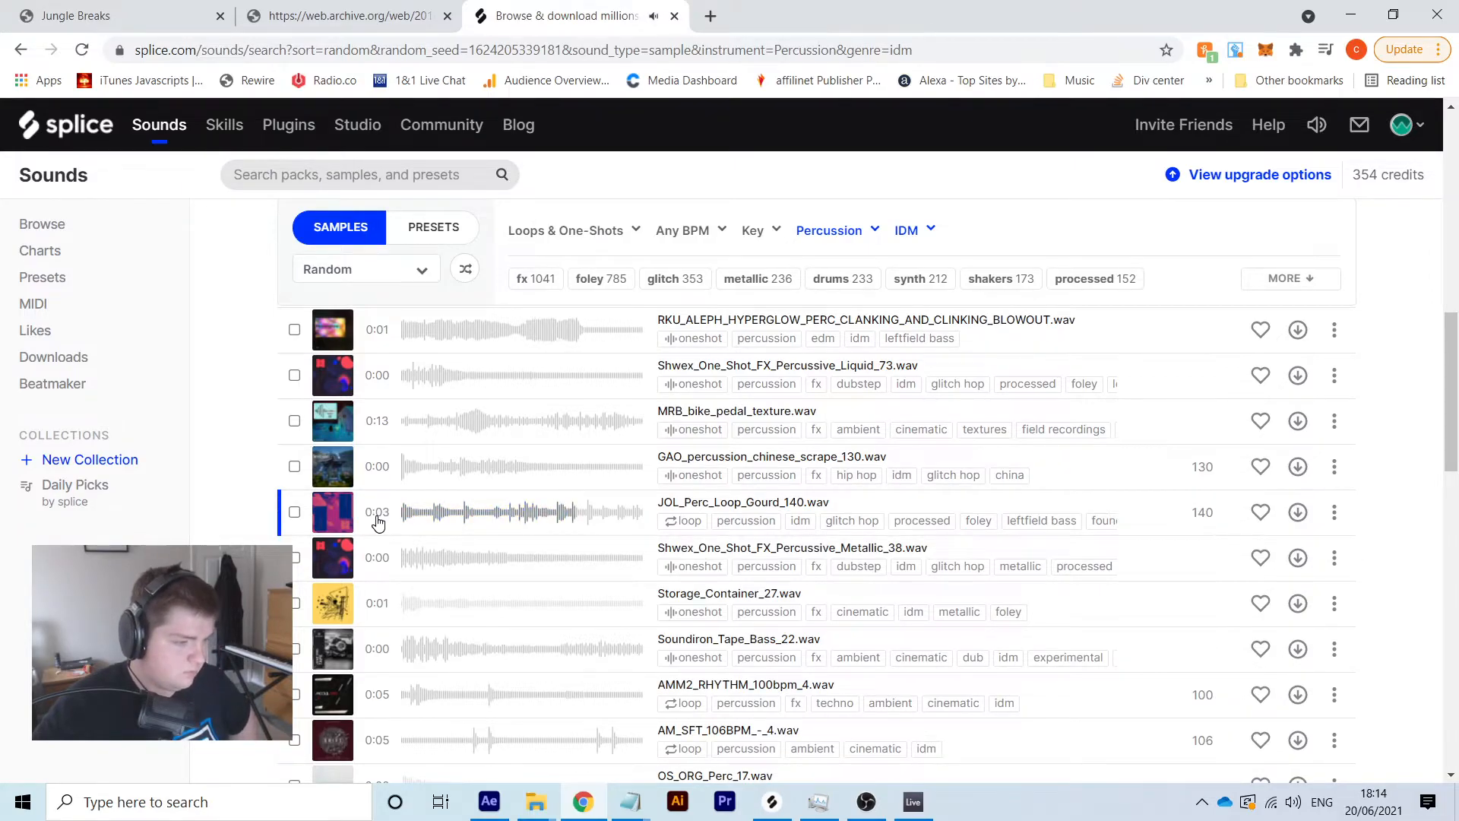
scroll(377, 521, "down", 8)
left_click(908, 231)
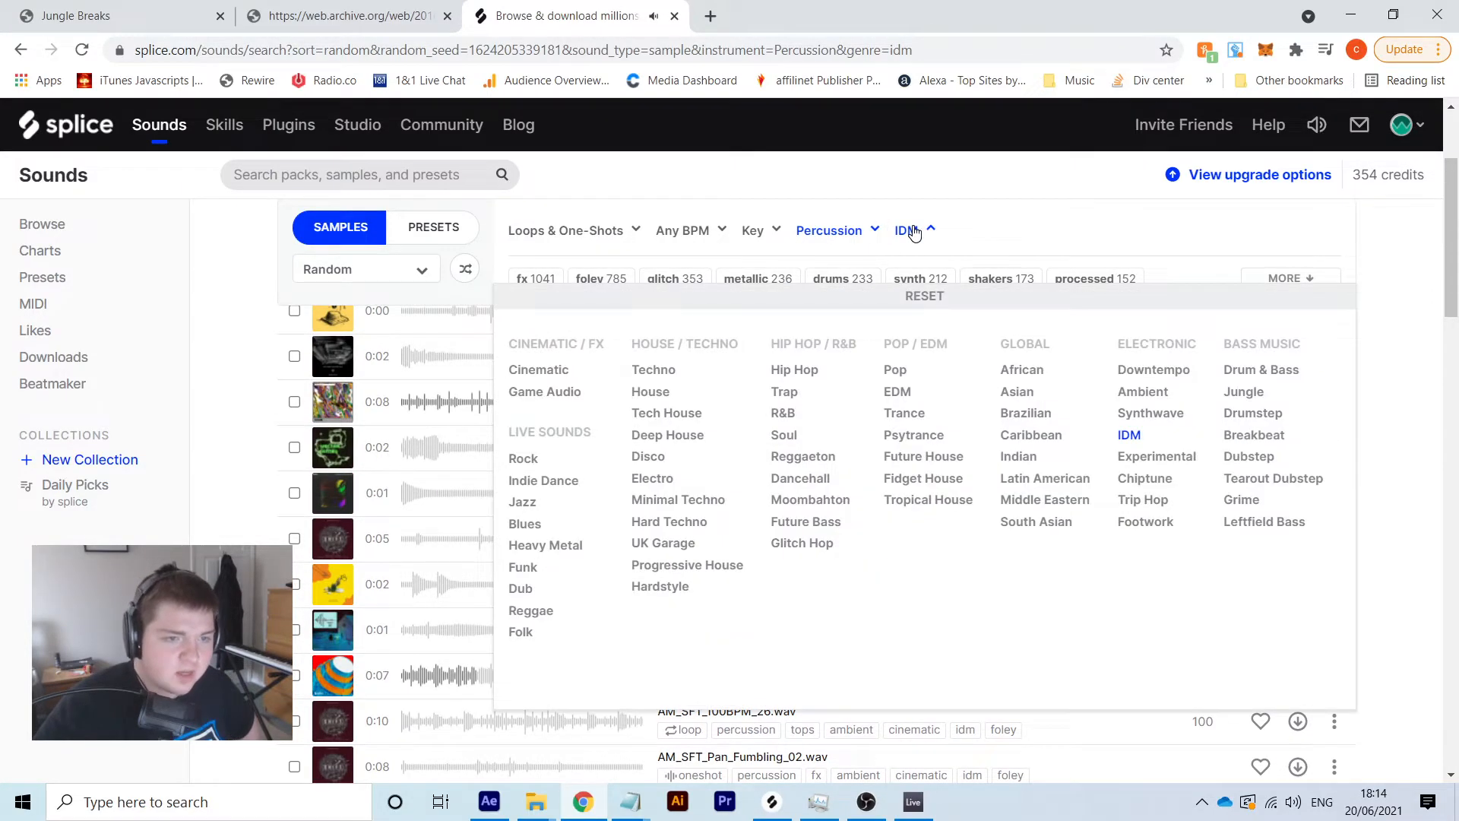
left_click(842, 236)
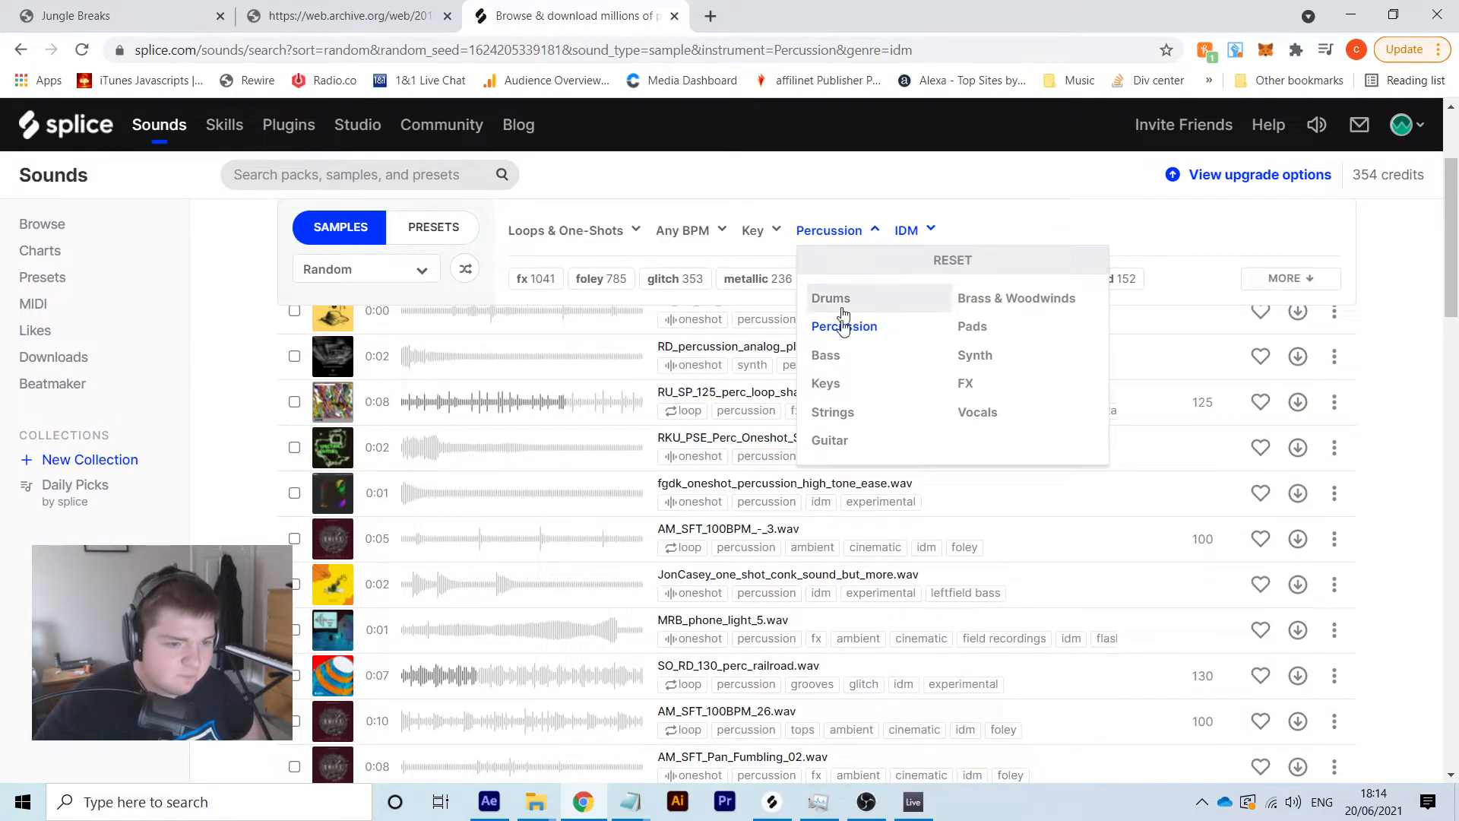
left_click(980, 412)
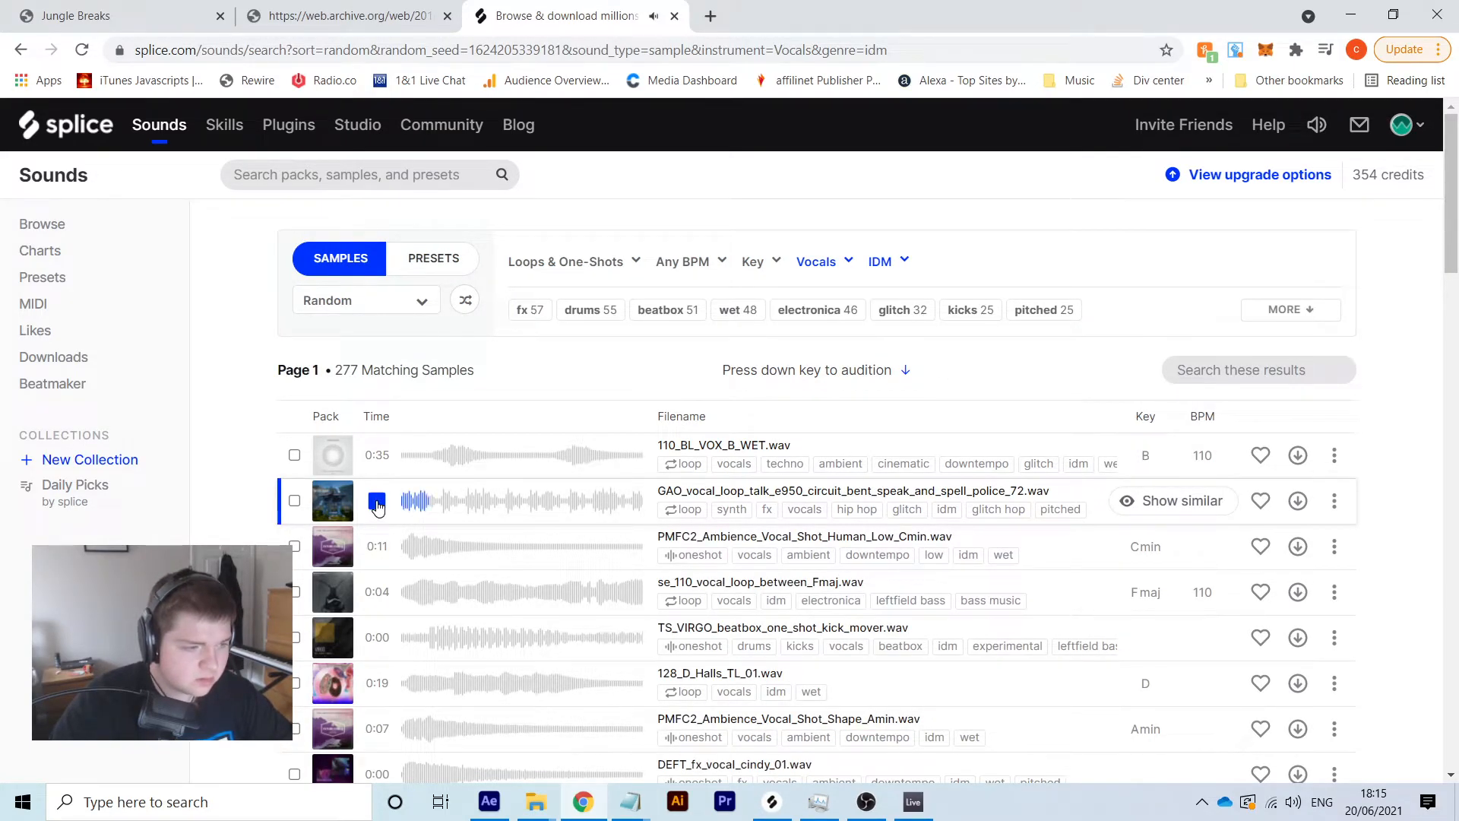
left_click(379, 646)
Download DEFT_fx_vocal_cindy_01.wav for one credit, check the Splice app, and return to Live
scroll(384, 651, "down", 2)
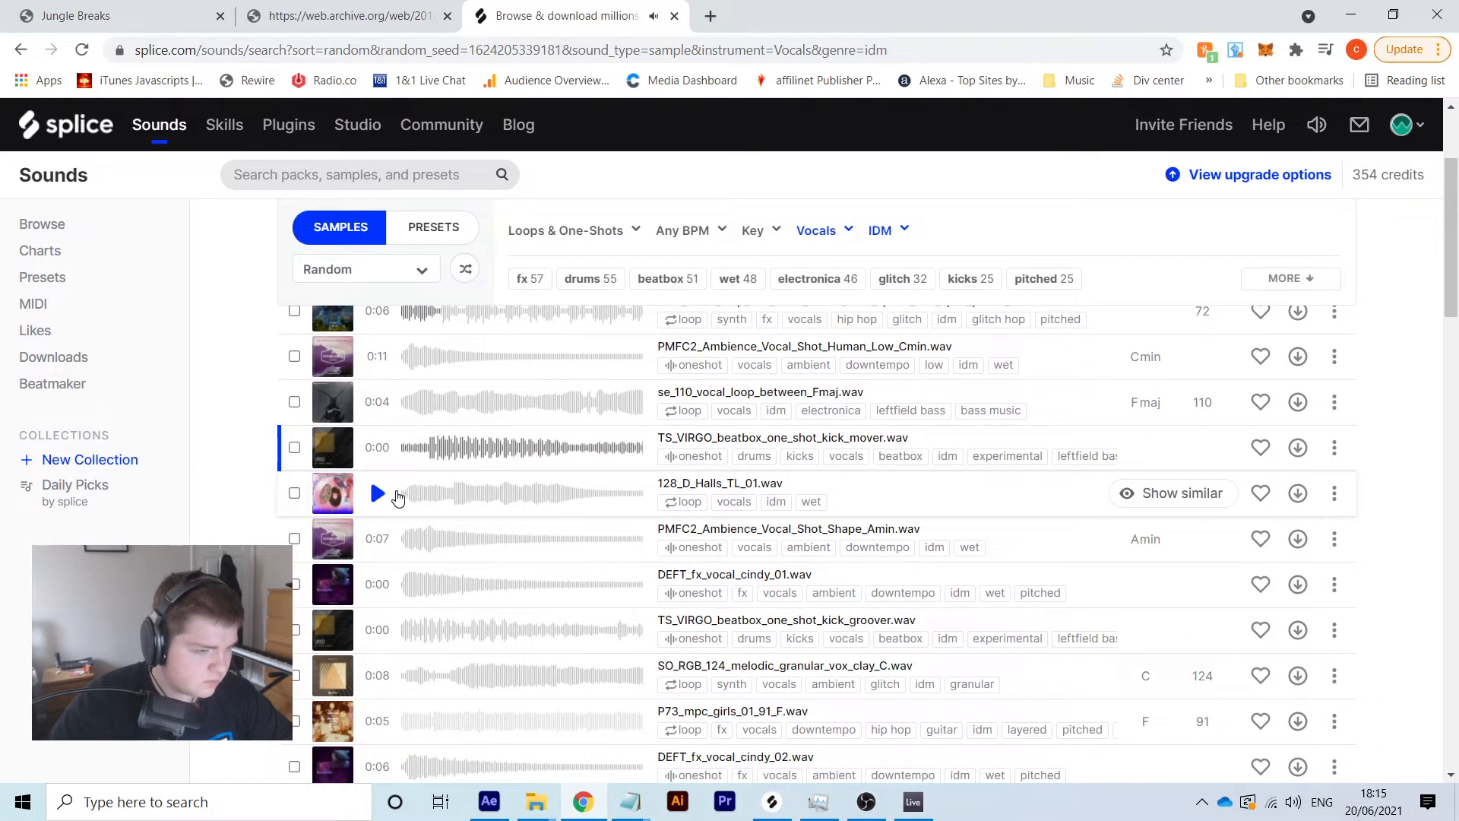
left_click(380, 541)
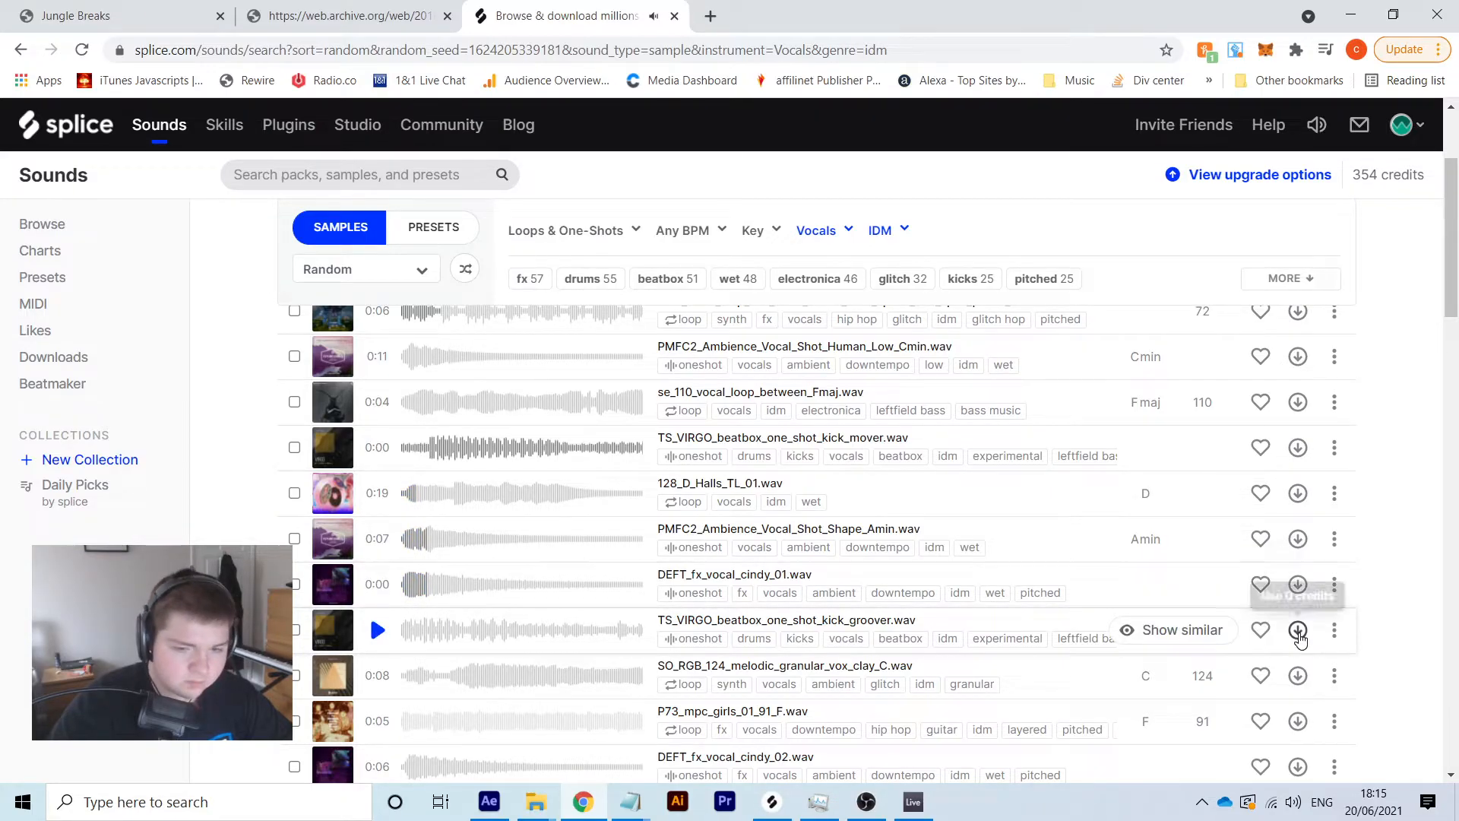
left_click(1298, 594)
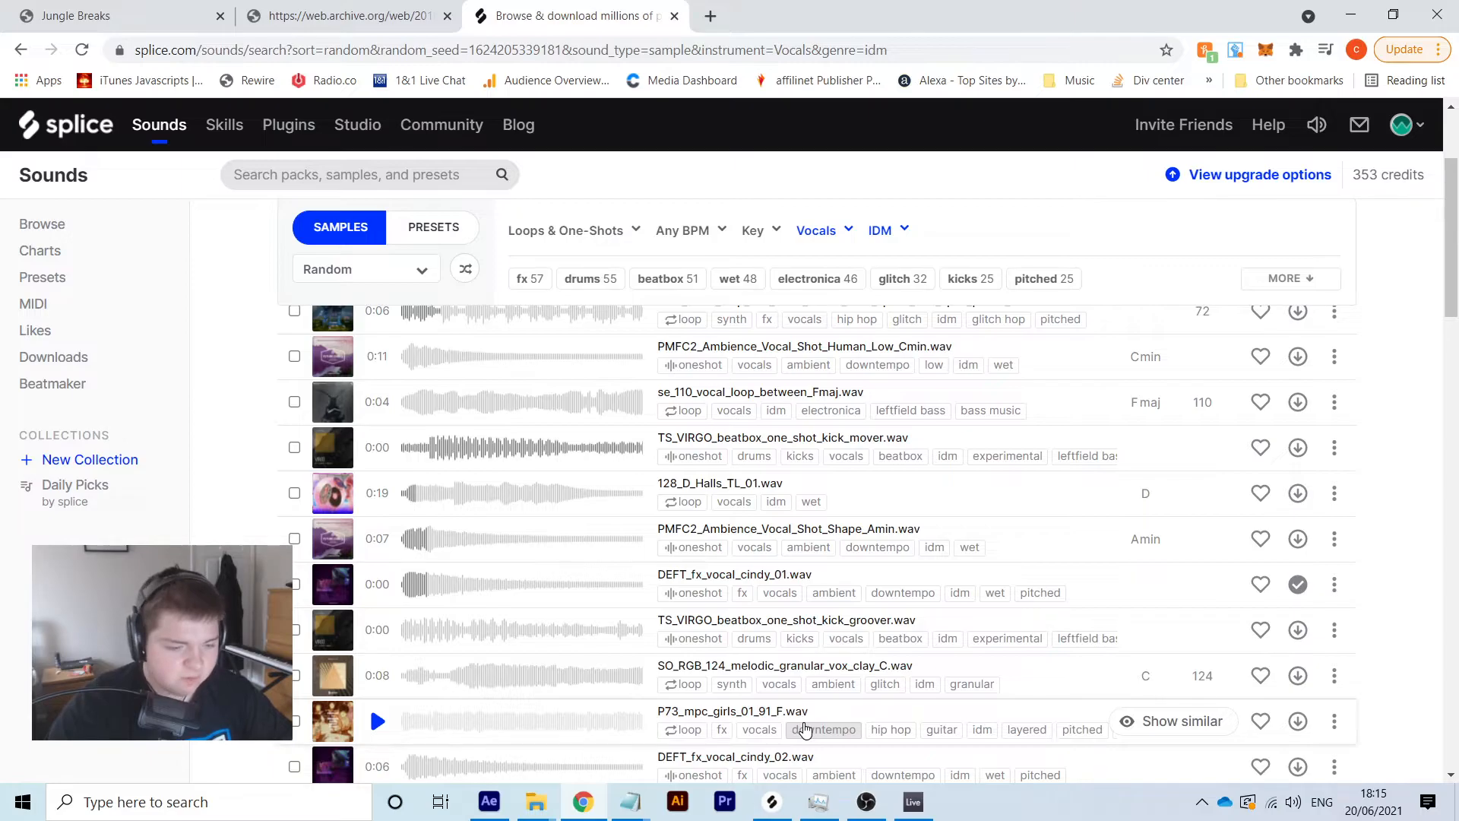
left_click(772, 801)
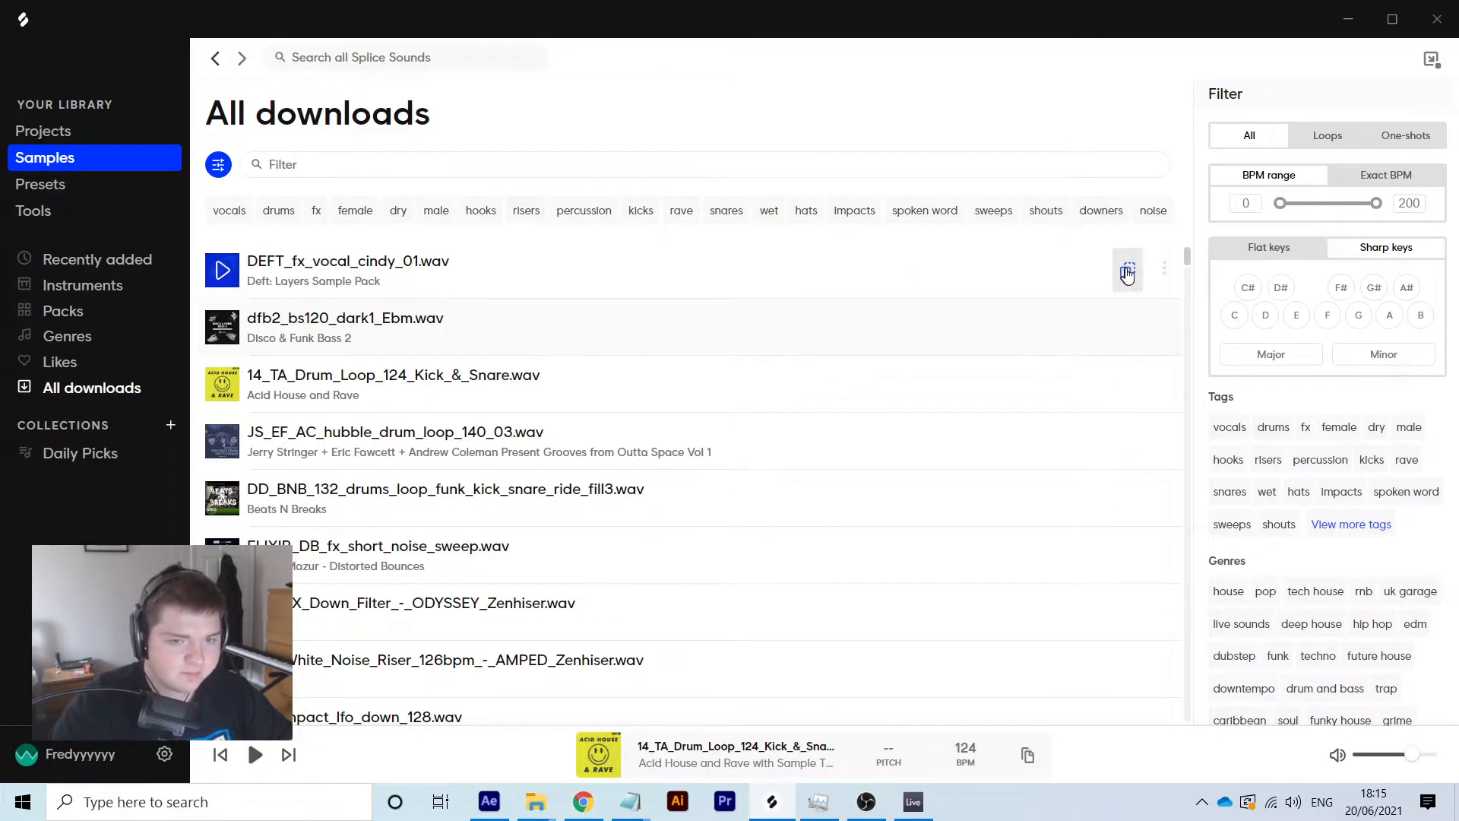
left_click(913, 802)
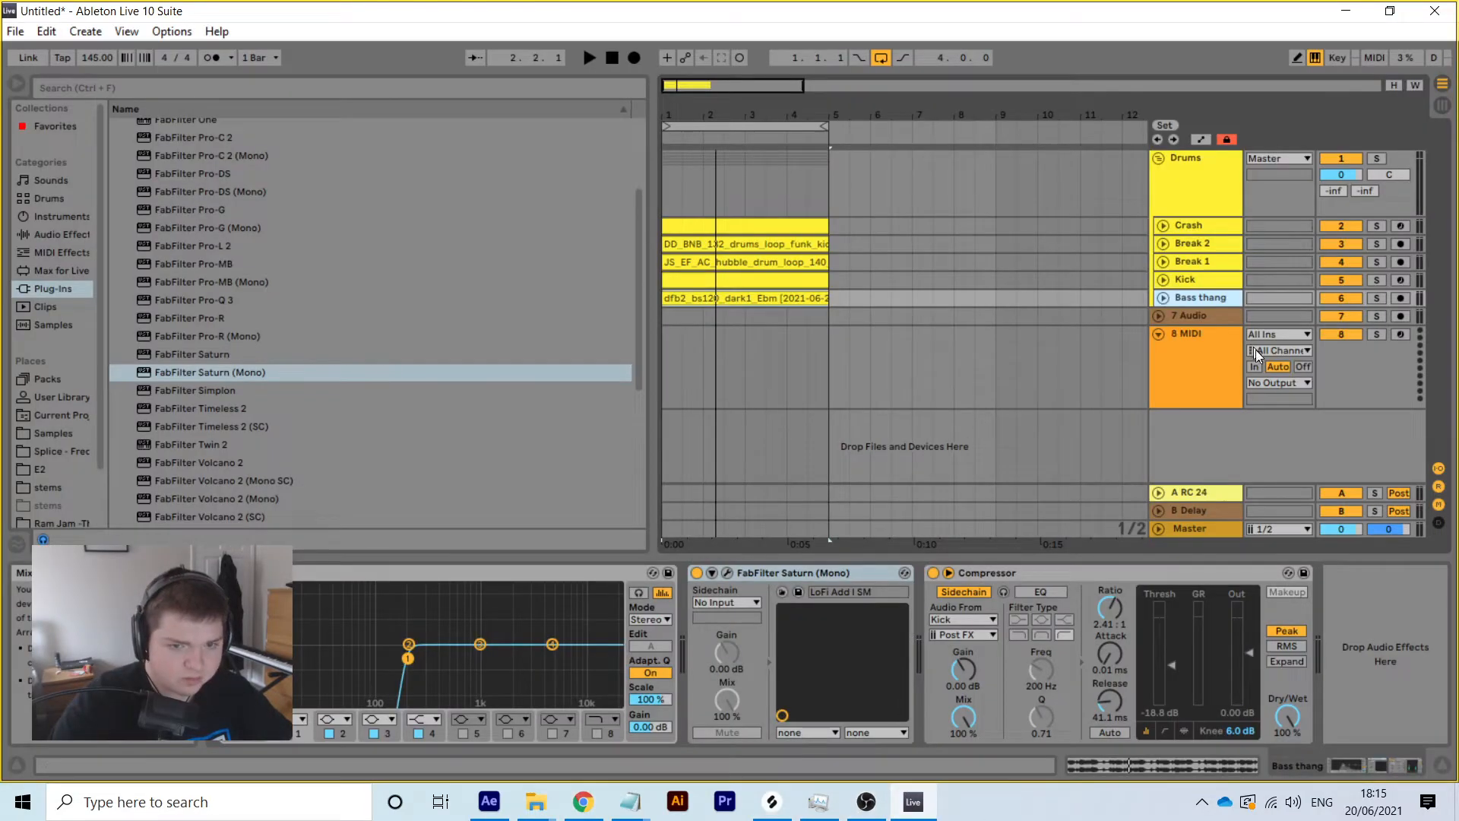
Insert an audio track below Bass thang holding the DEFT_fx_vocal_cindy_01 clip at bar 5
right_click(1225, 302)
left_click(1097, 444)
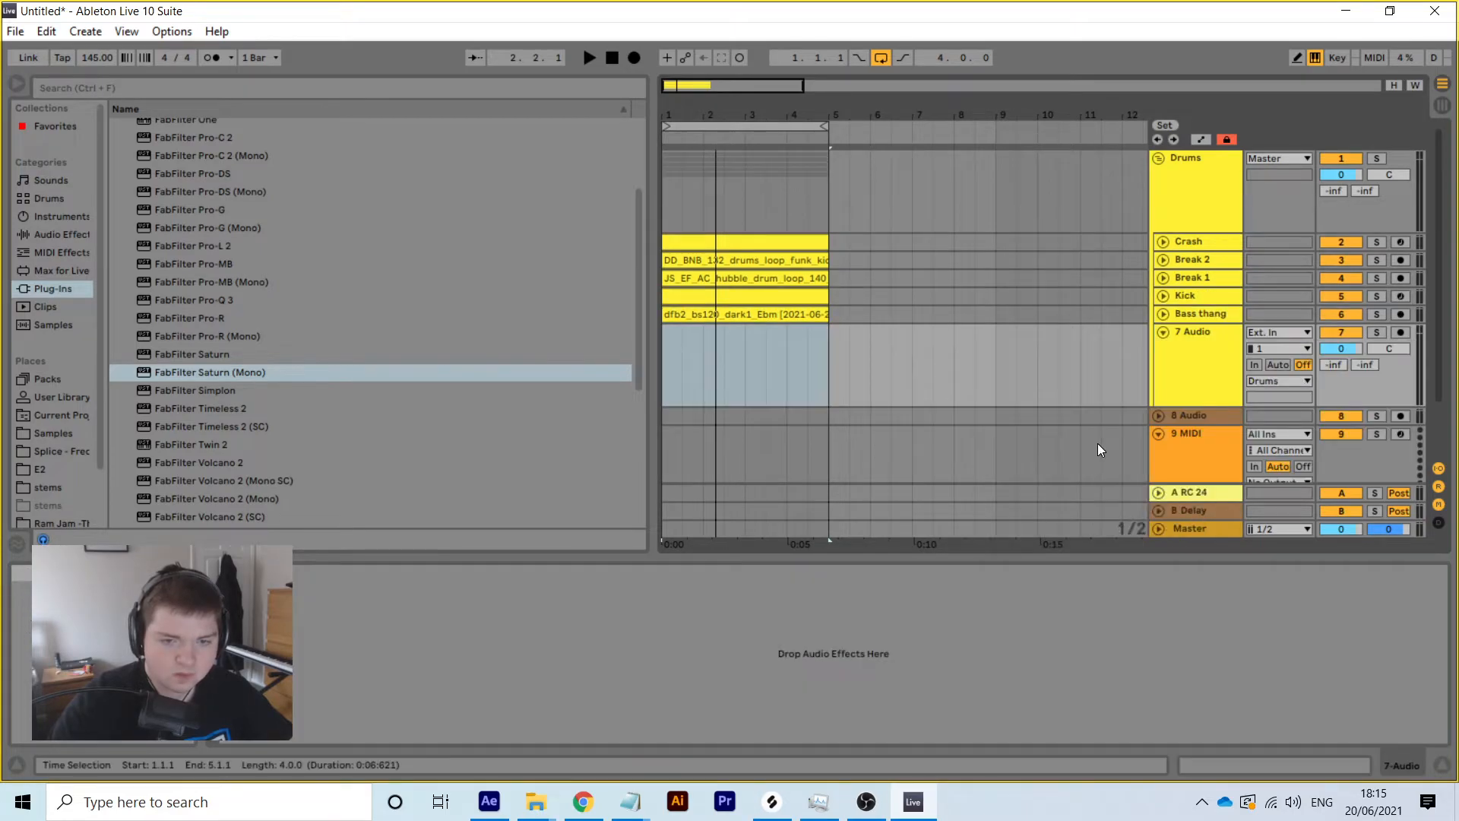
left_click(834, 329)
right_click(834, 330)
left_click(855, 335)
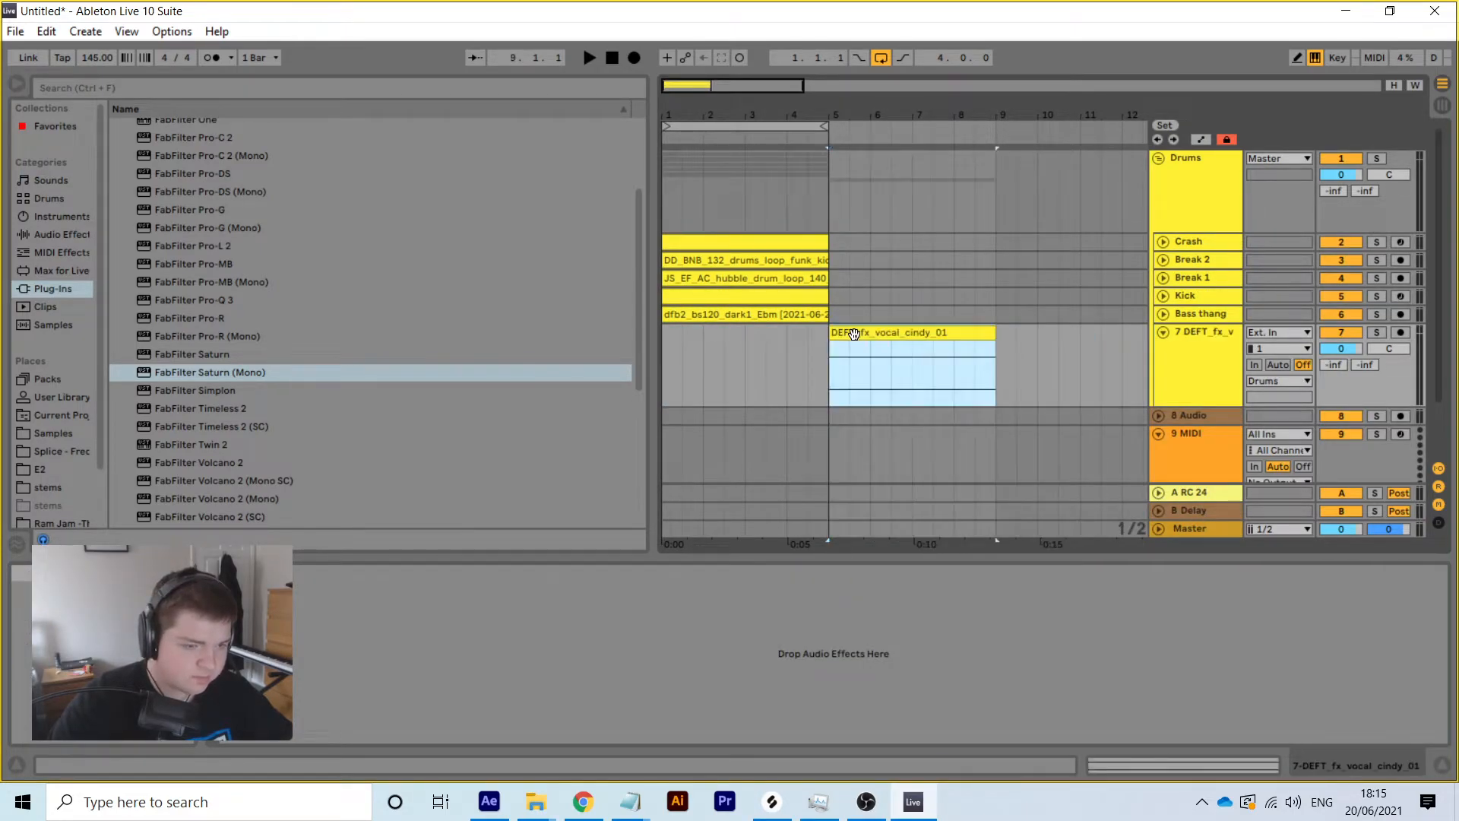
Trim the vocal clip to a single hit, lower its track to -37.2 dB, and add a MIDI track
left_click_drag(995, 334, 850, 336)
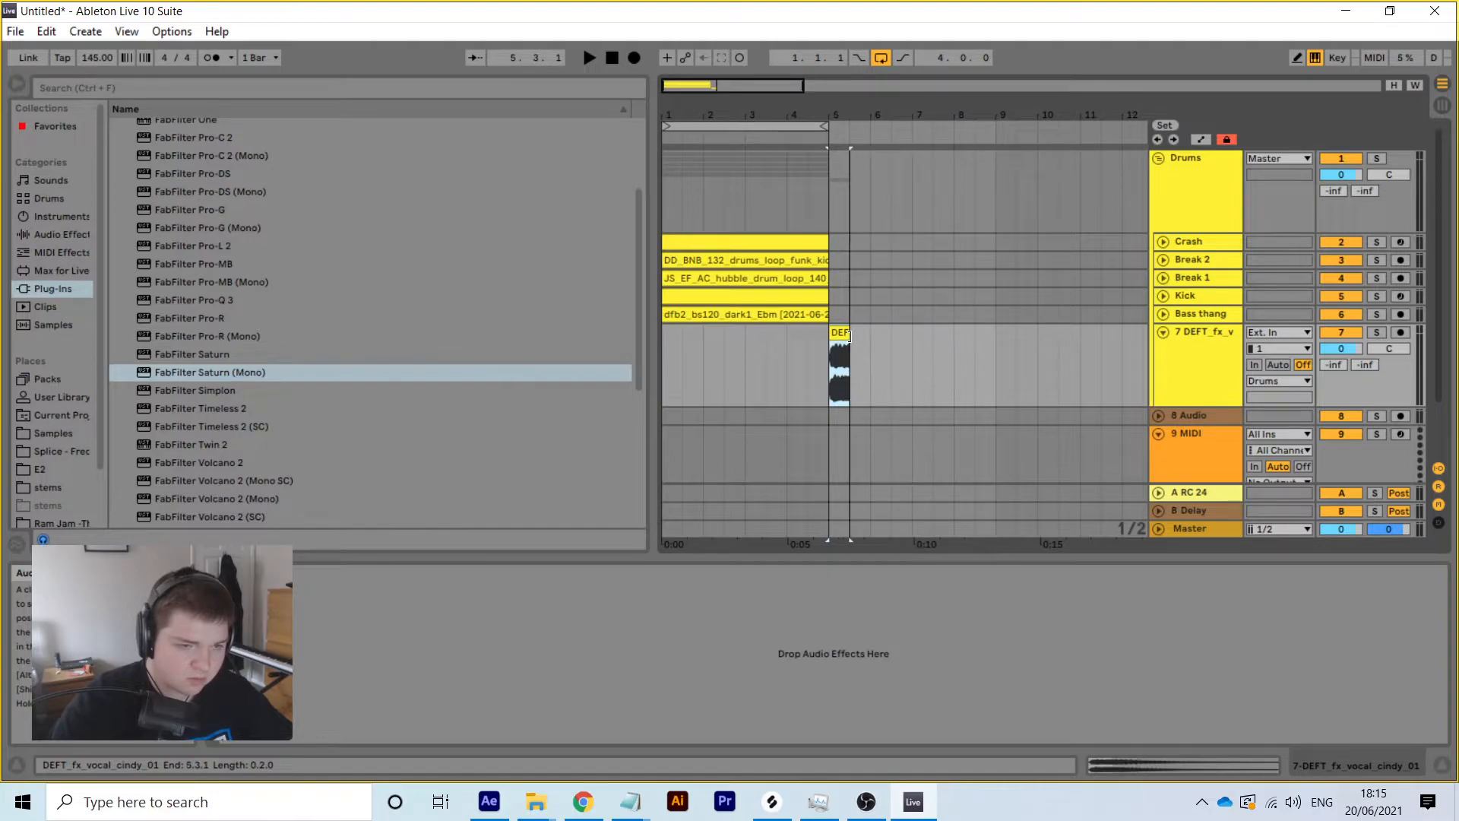
mouse_move(1358, 347)
left_mouse_down()
mouse_move(1357, 395)
mouse_move(1341, 334)
left_mouse_up()
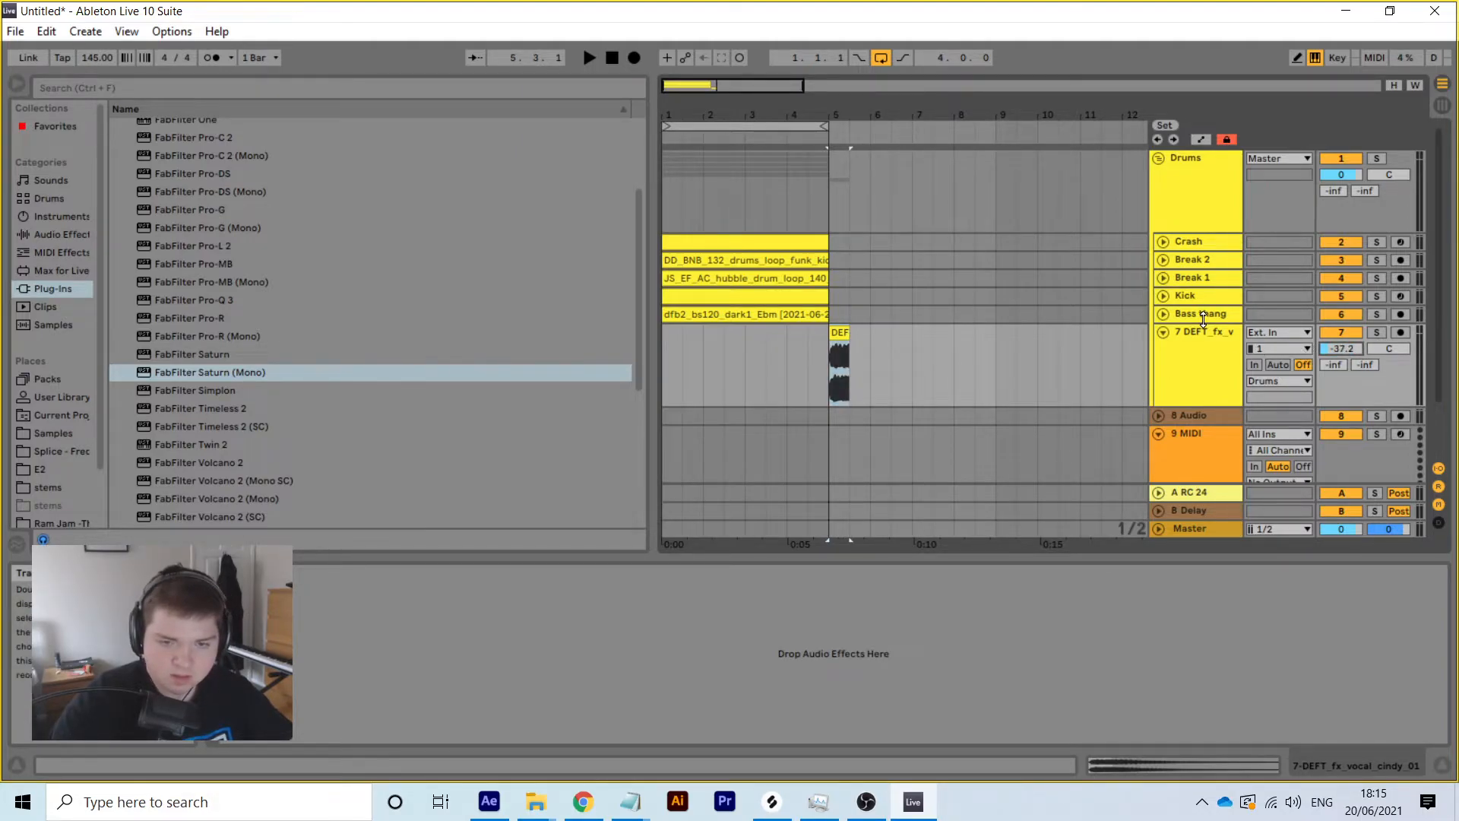
right_click(1203, 319)
left_click(1261, 471)
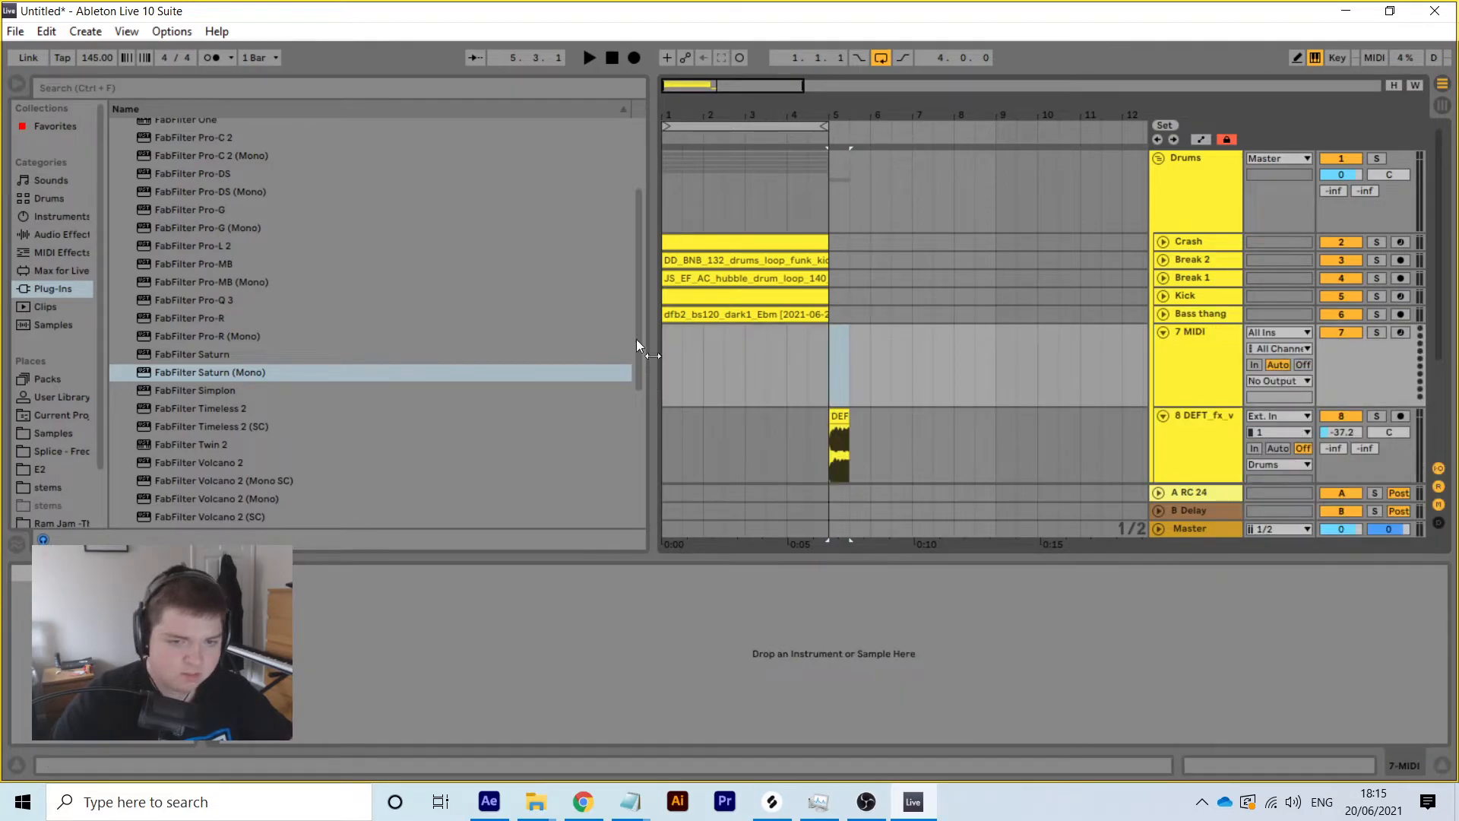
Load Impulse onto the new MIDI track, cancelling the audio-to-MIDI conversion prompt
left_click(68, 216)
left_click(155, 215)
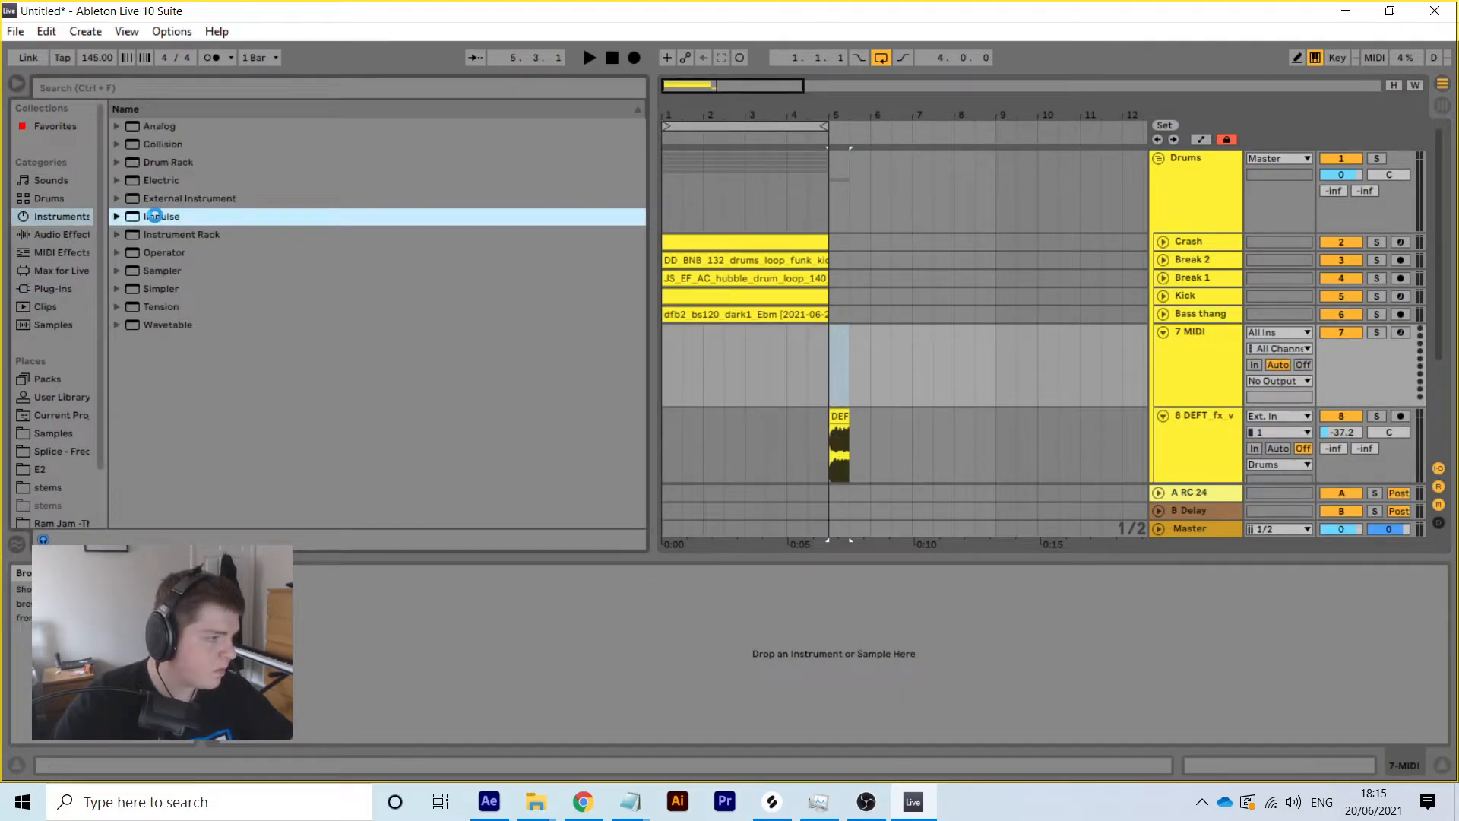
left_click_drag(155, 216, 1212, 389)
left_click(1219, 443)
left_click_drag(839, 416, 1028, 366)
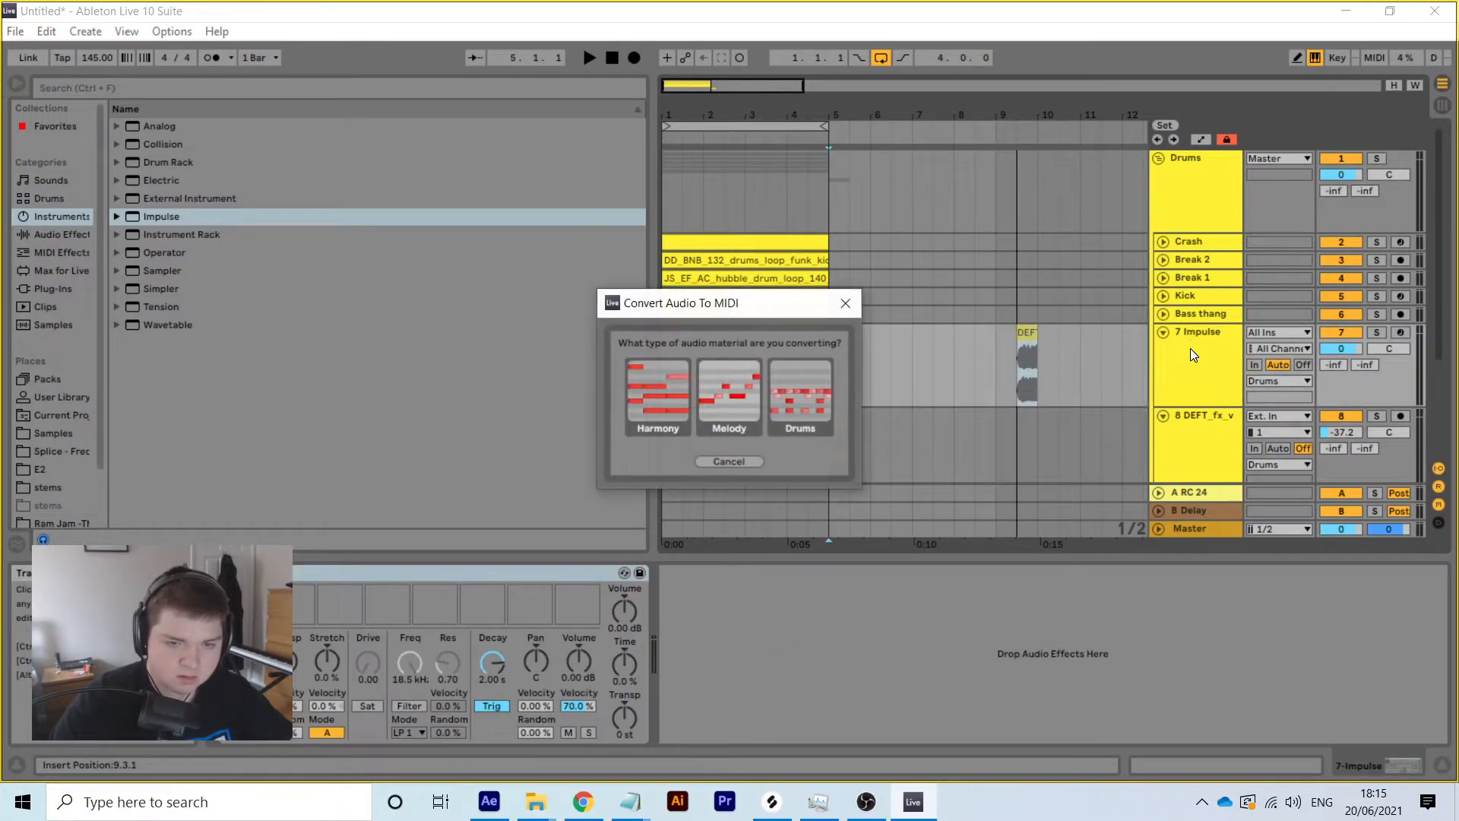
left_click(750, 462)
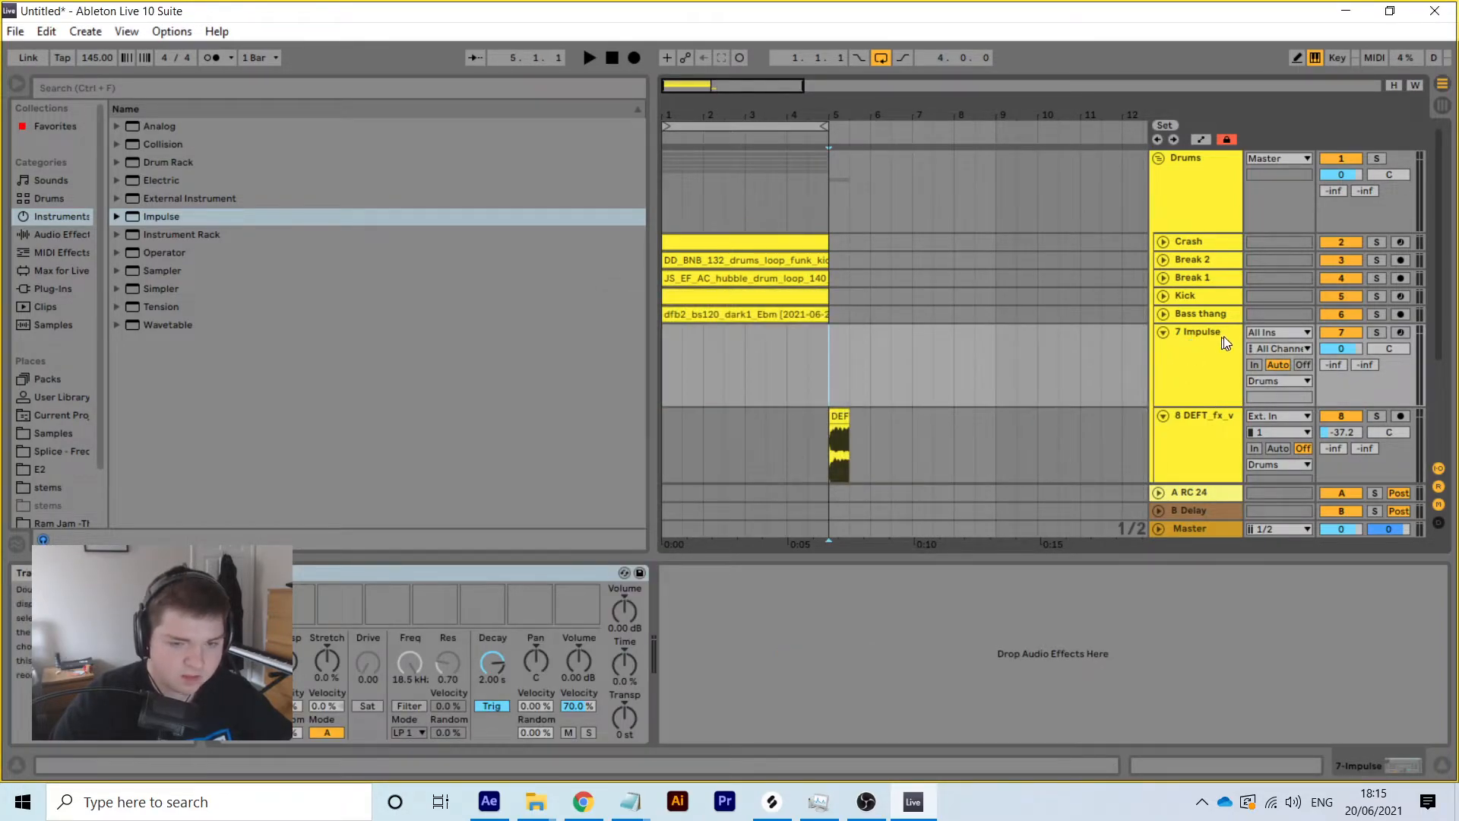
Load the DEFT vocal hit into an Impulse slot with 255 ms decay and delete the original clip
left_click(840, 449)
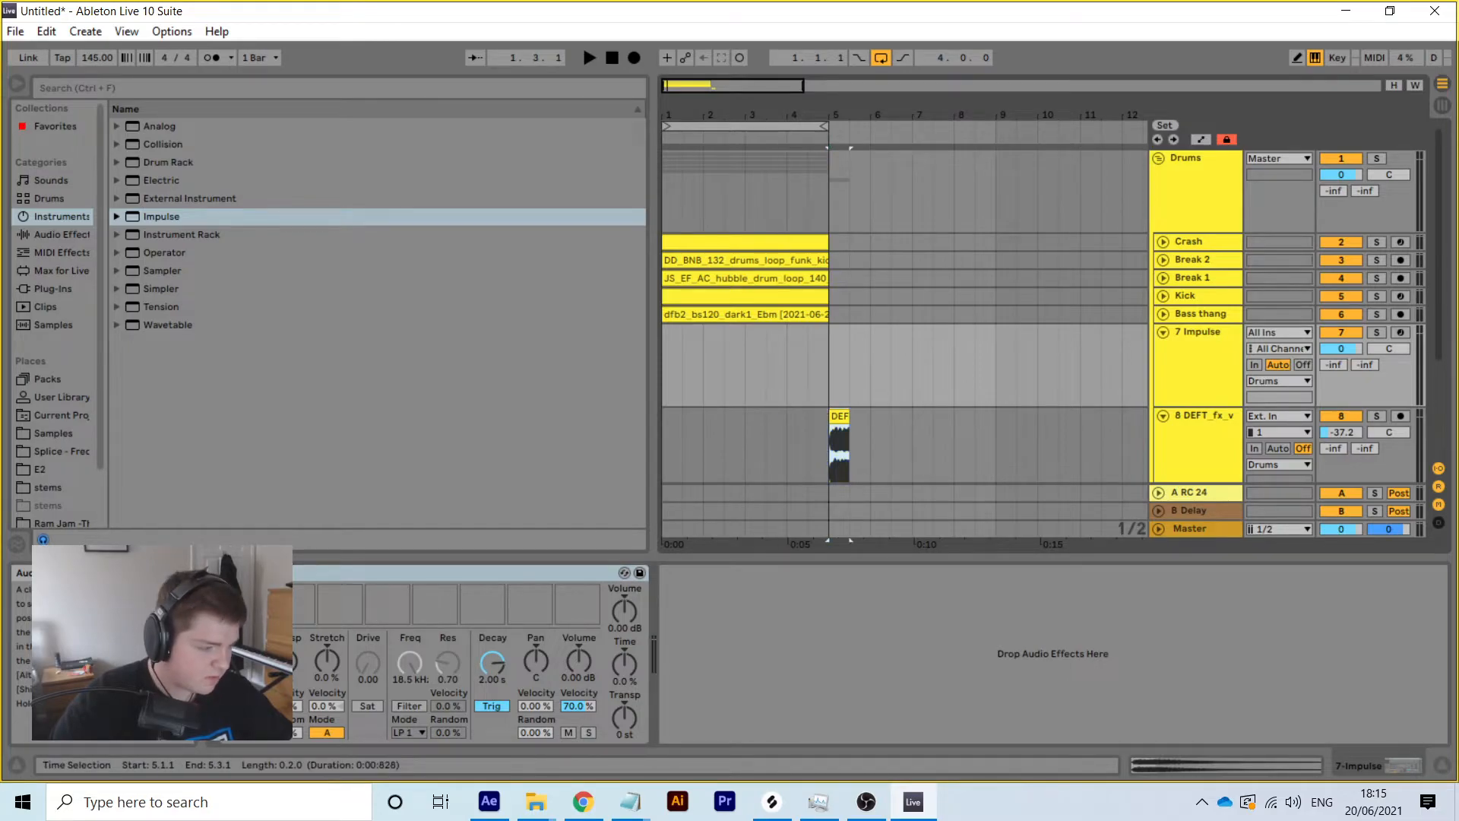
left_click_drag(250, 610, 244, 605)
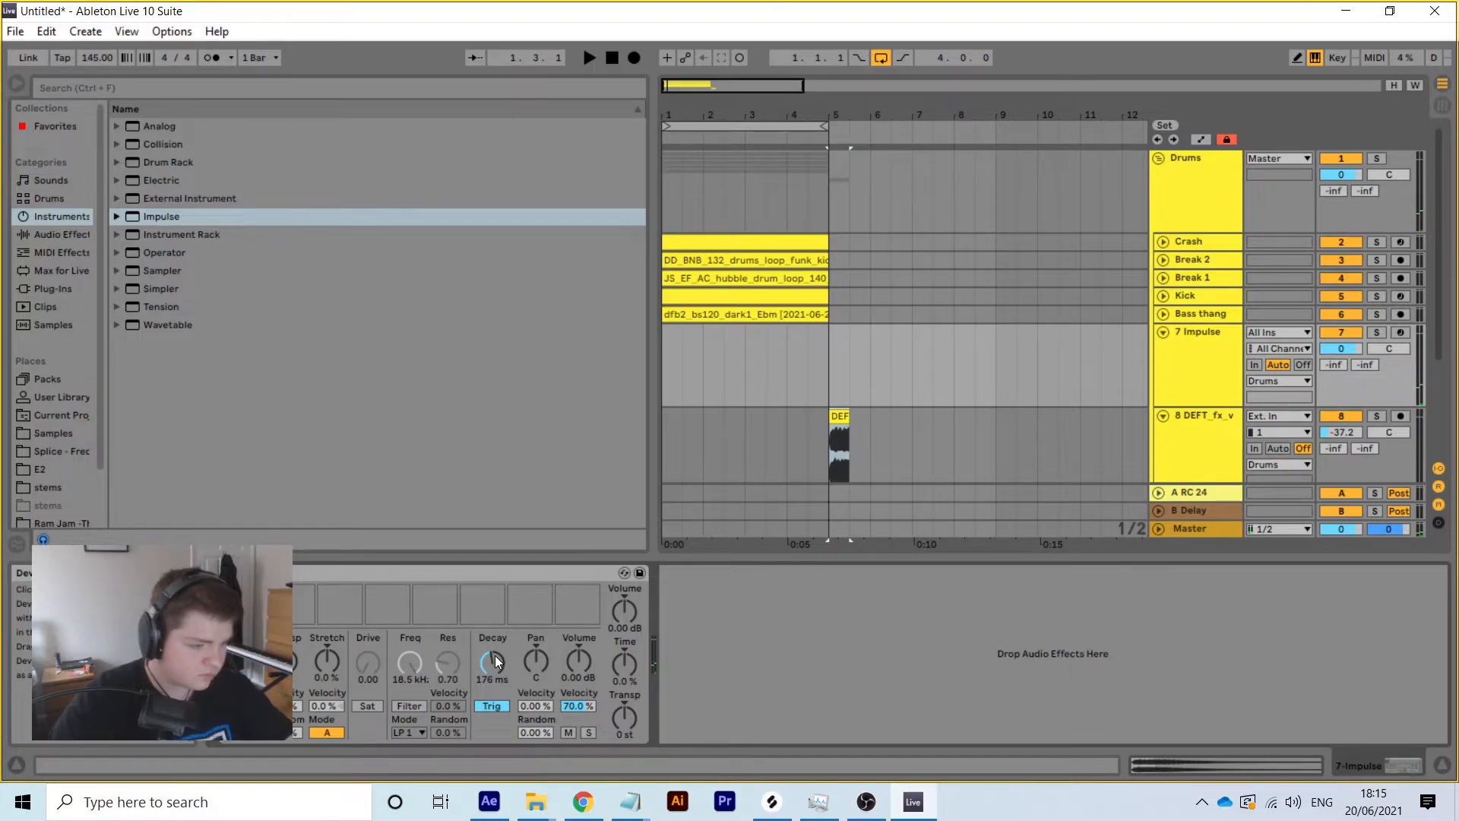
left_click_drag(495, 655, 494, 642)
left_click(244, 605)
key("ctrl+z")
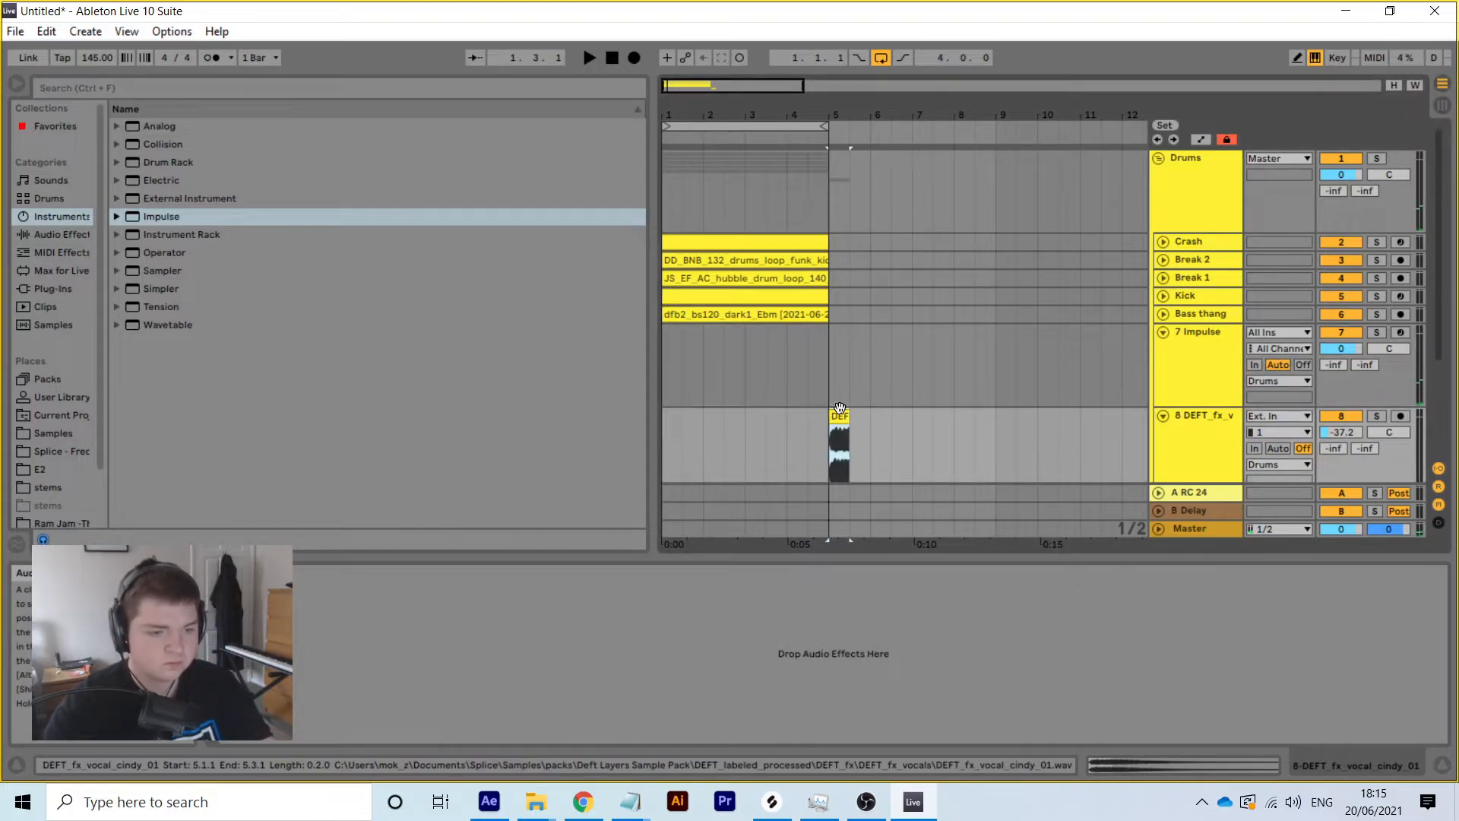
key("space")
key("space")
left_click(605, 56)
Create an empty MIDI clip across bars 1–5 on the Impulse track with a 1/16 note grid
left_click(592, 54)
left_click_drag(661, 353, 827, 343)
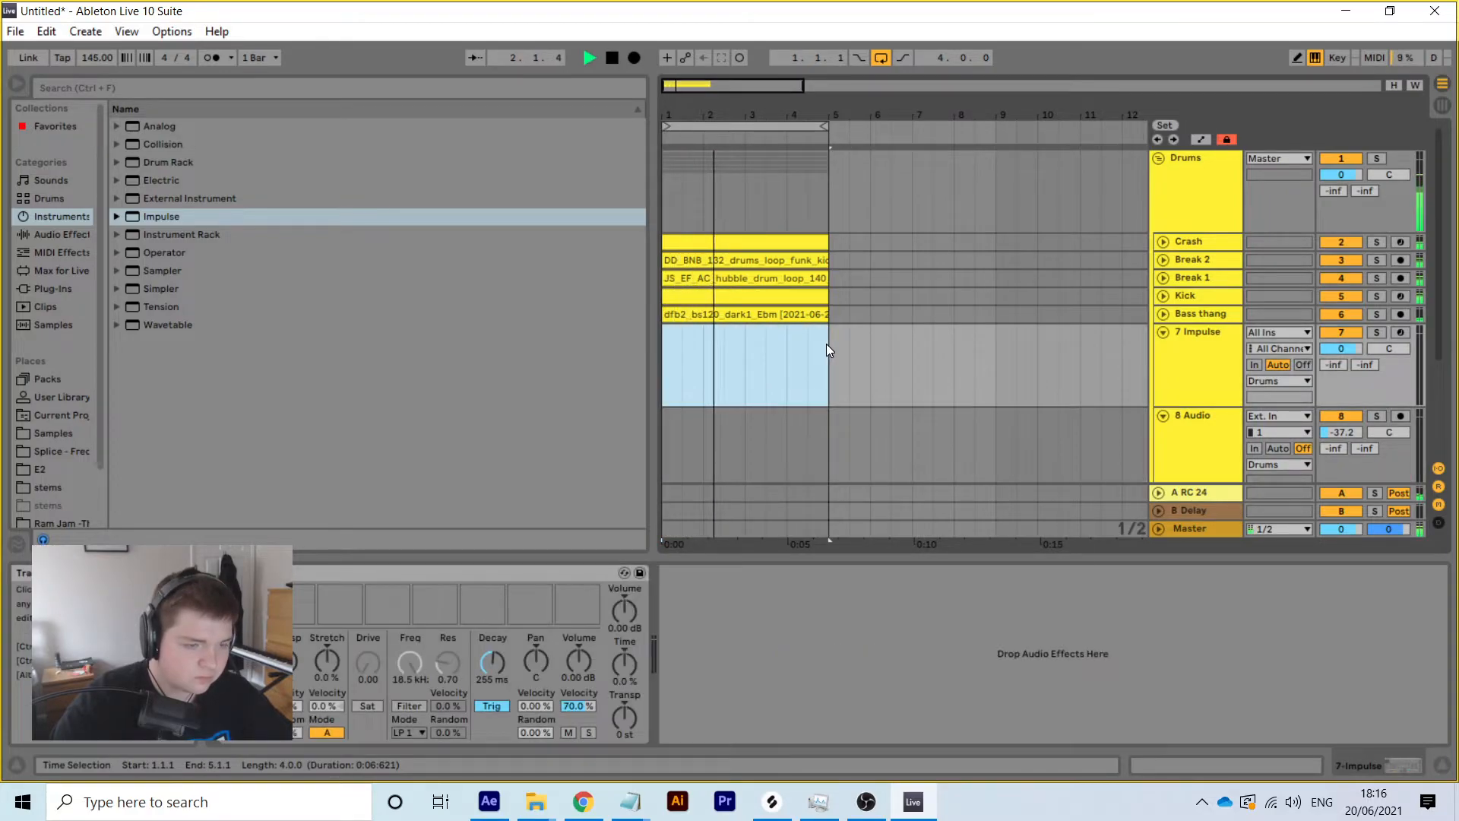
right_click(826, 343)
left_click(897, 504)
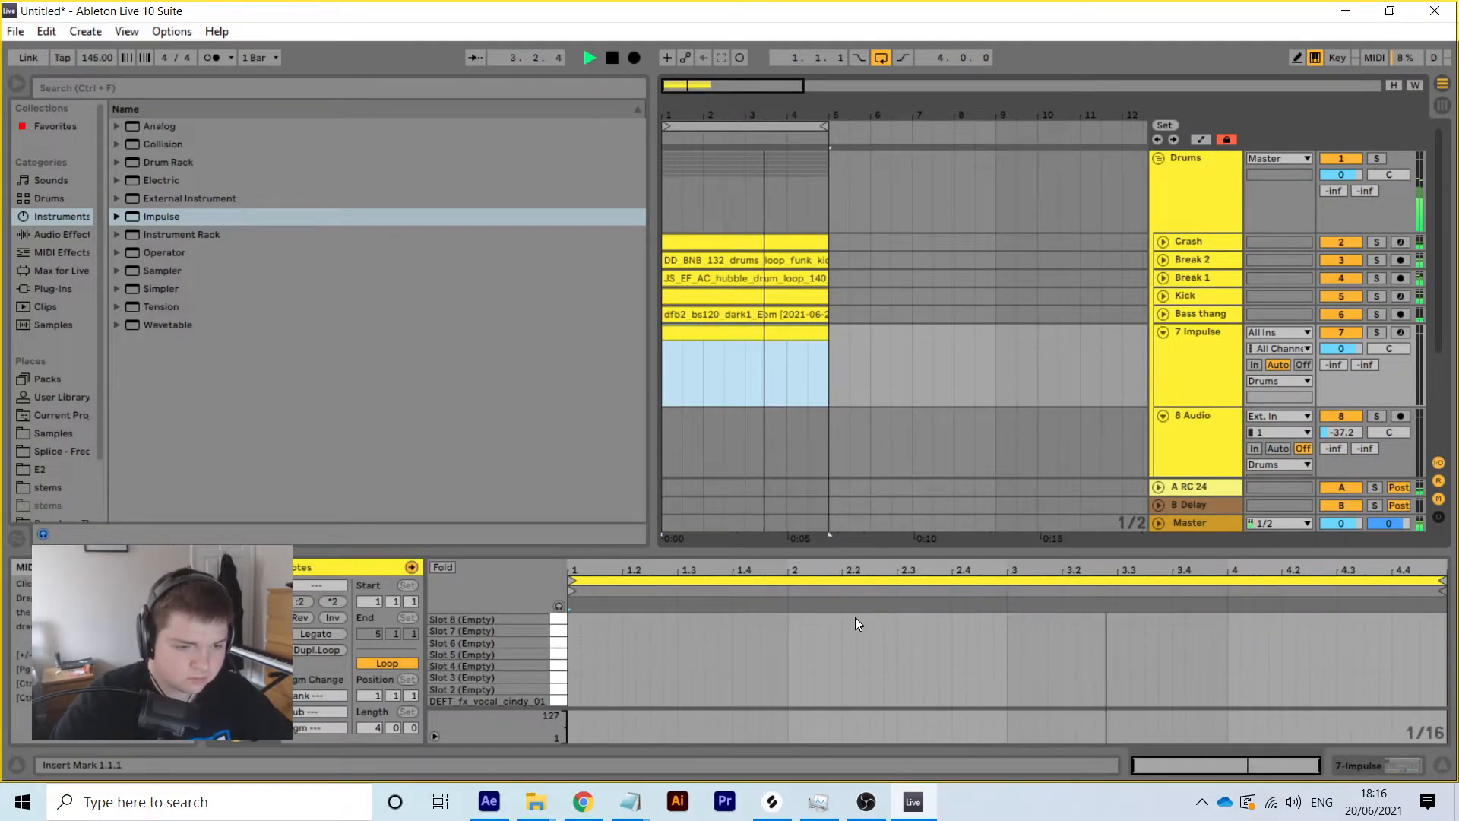
right_click(828, 650)
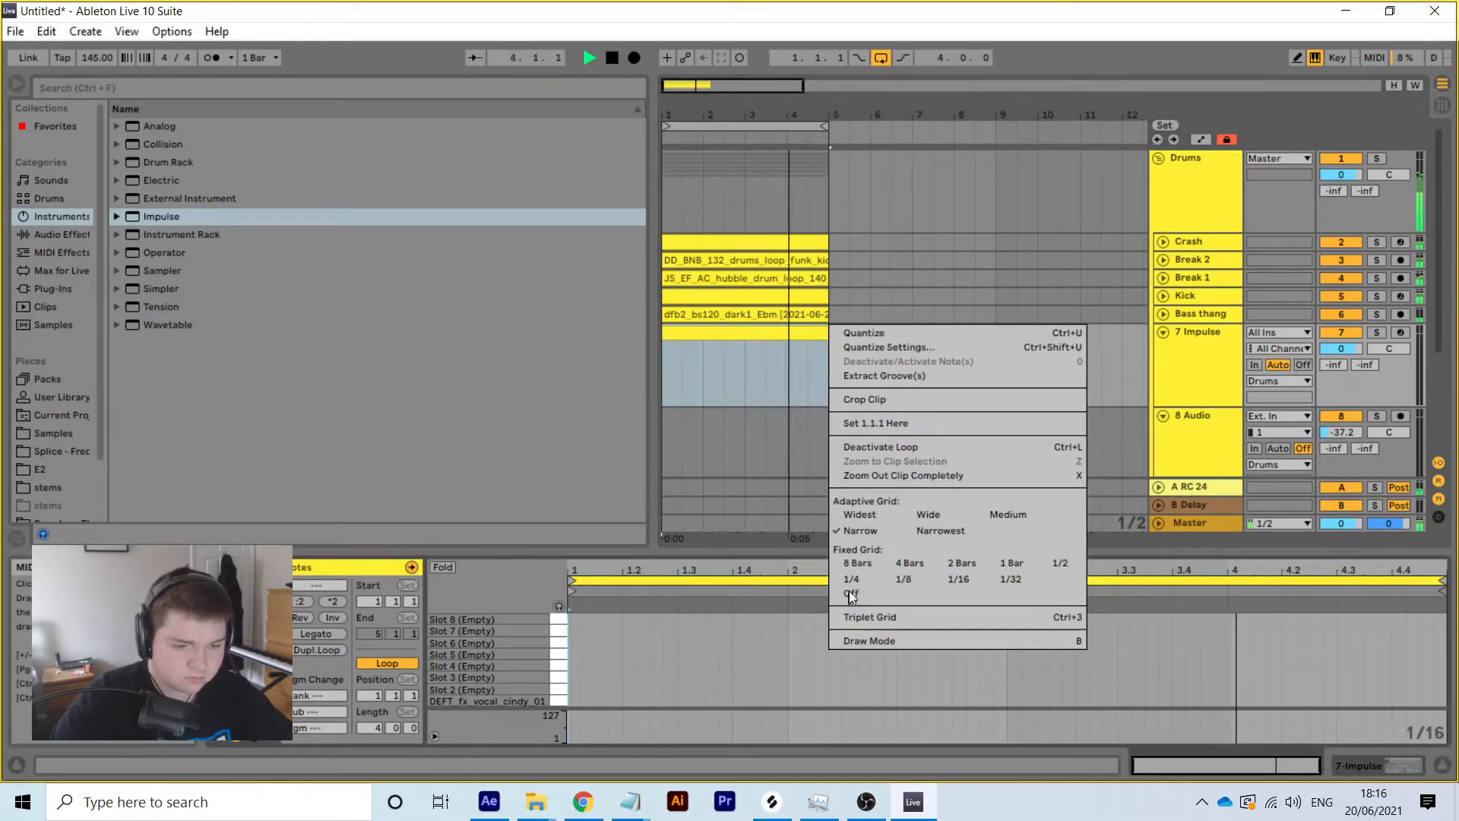
left_click(960, 578)
Place six vocal-chop notes on the 1/16 grid, auditioning the pattern along the way
key("space")
left_click(614, 699)
key("space")
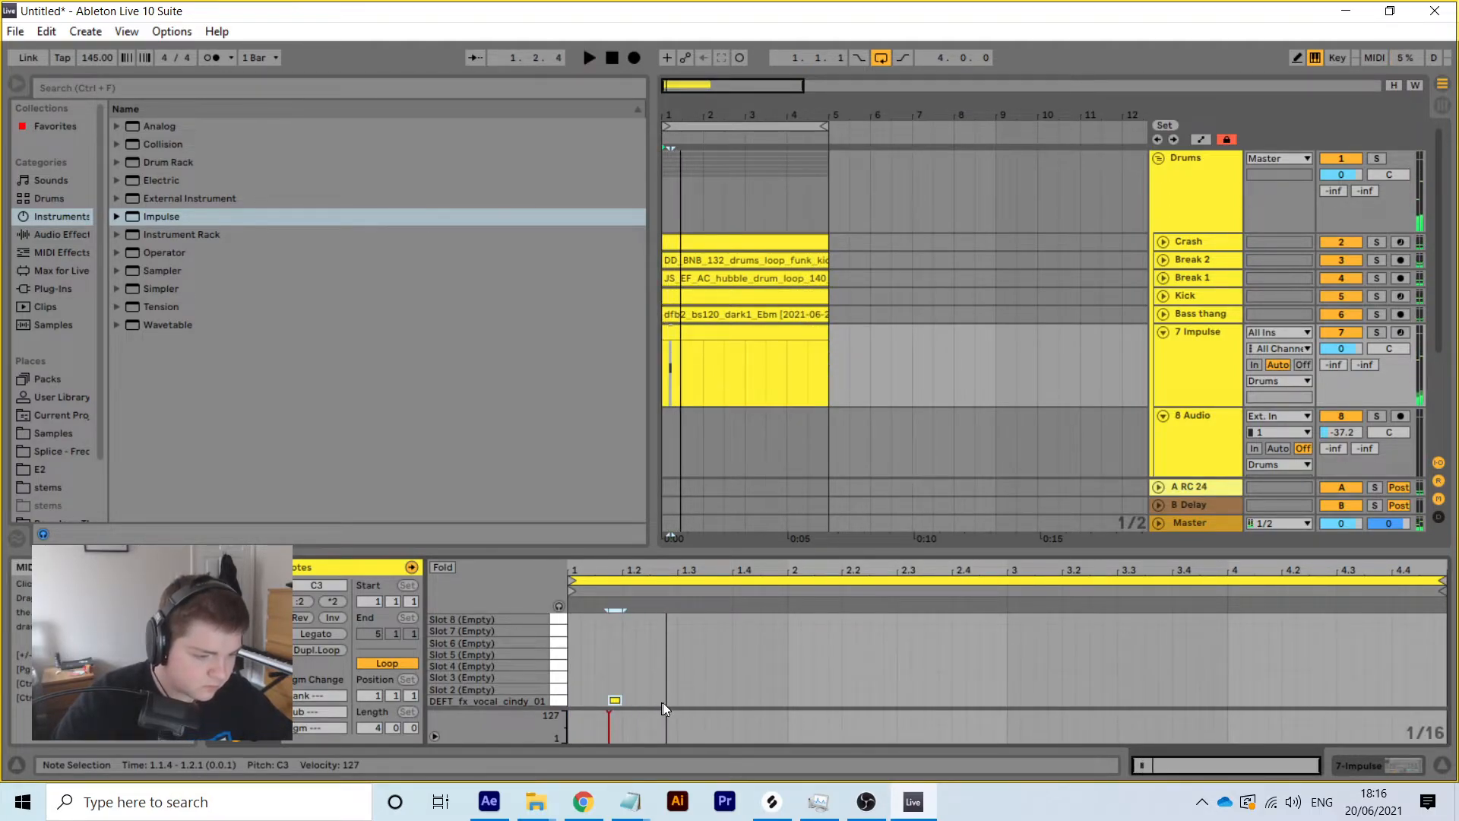
left_click(658, 699)
key("space")
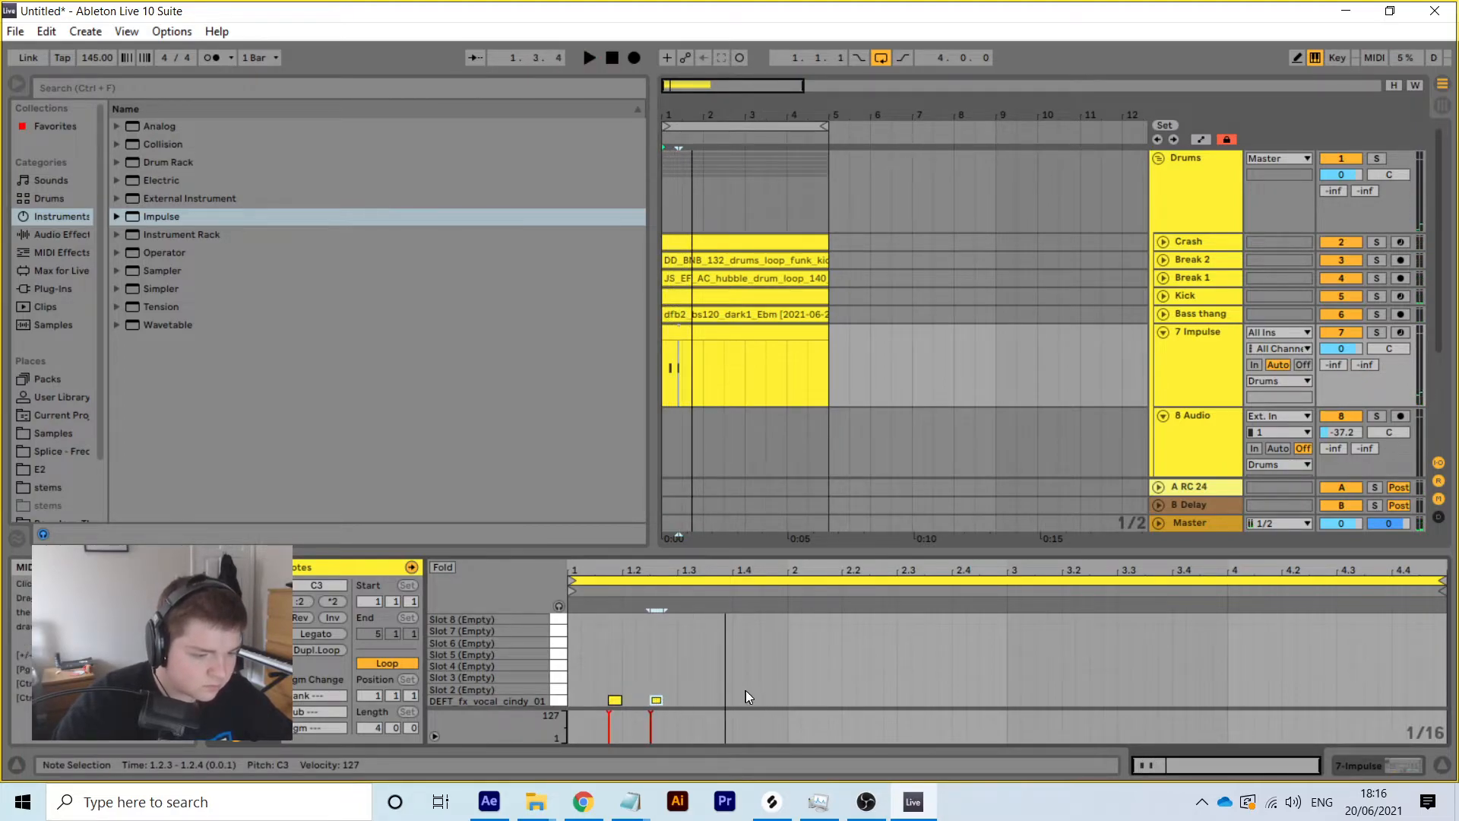
left_click(723, 699)
key("space")
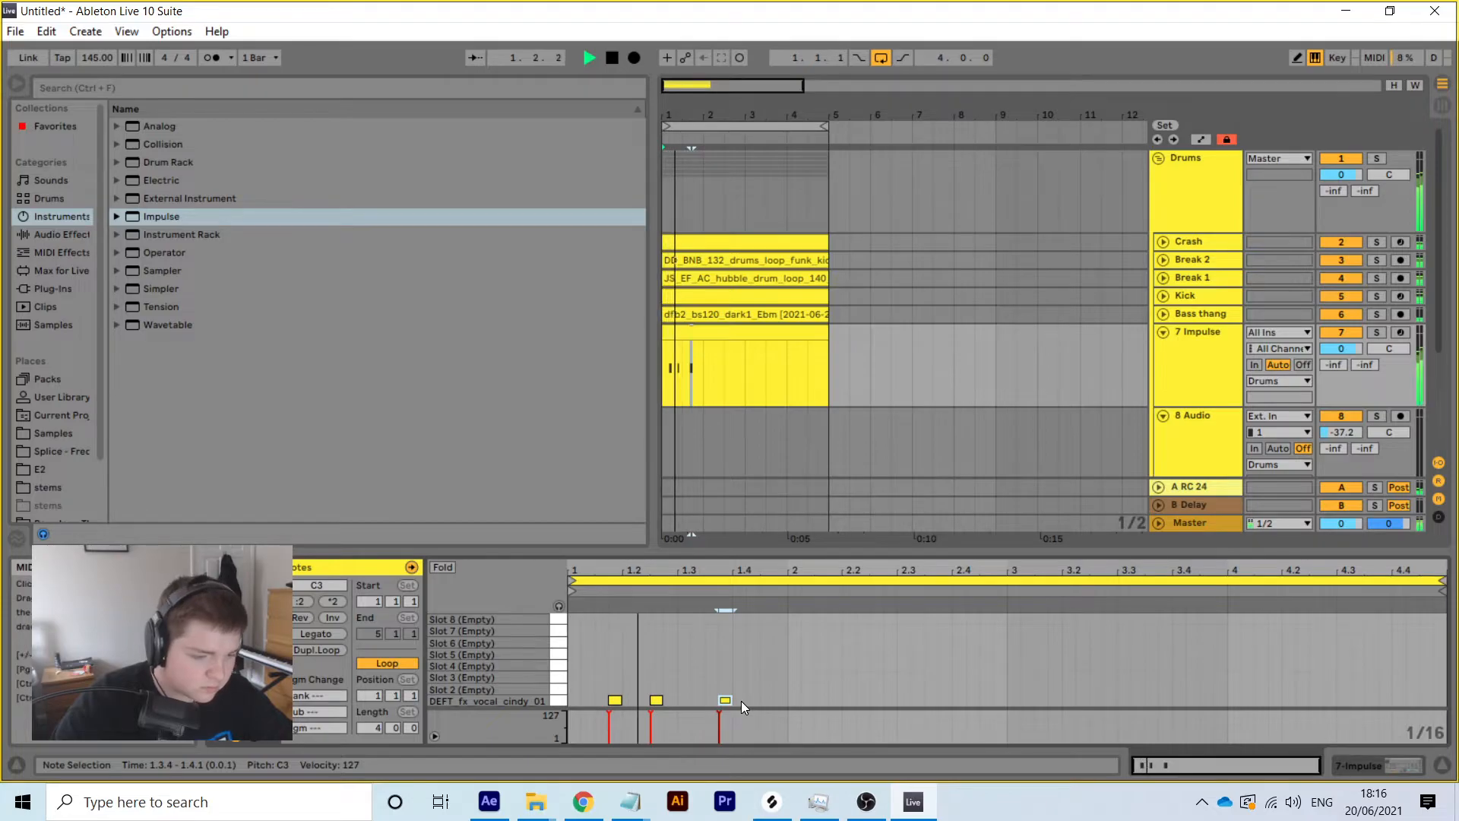
key("space")
left_click(833, 700)
left_click(875, 702)
key("space")
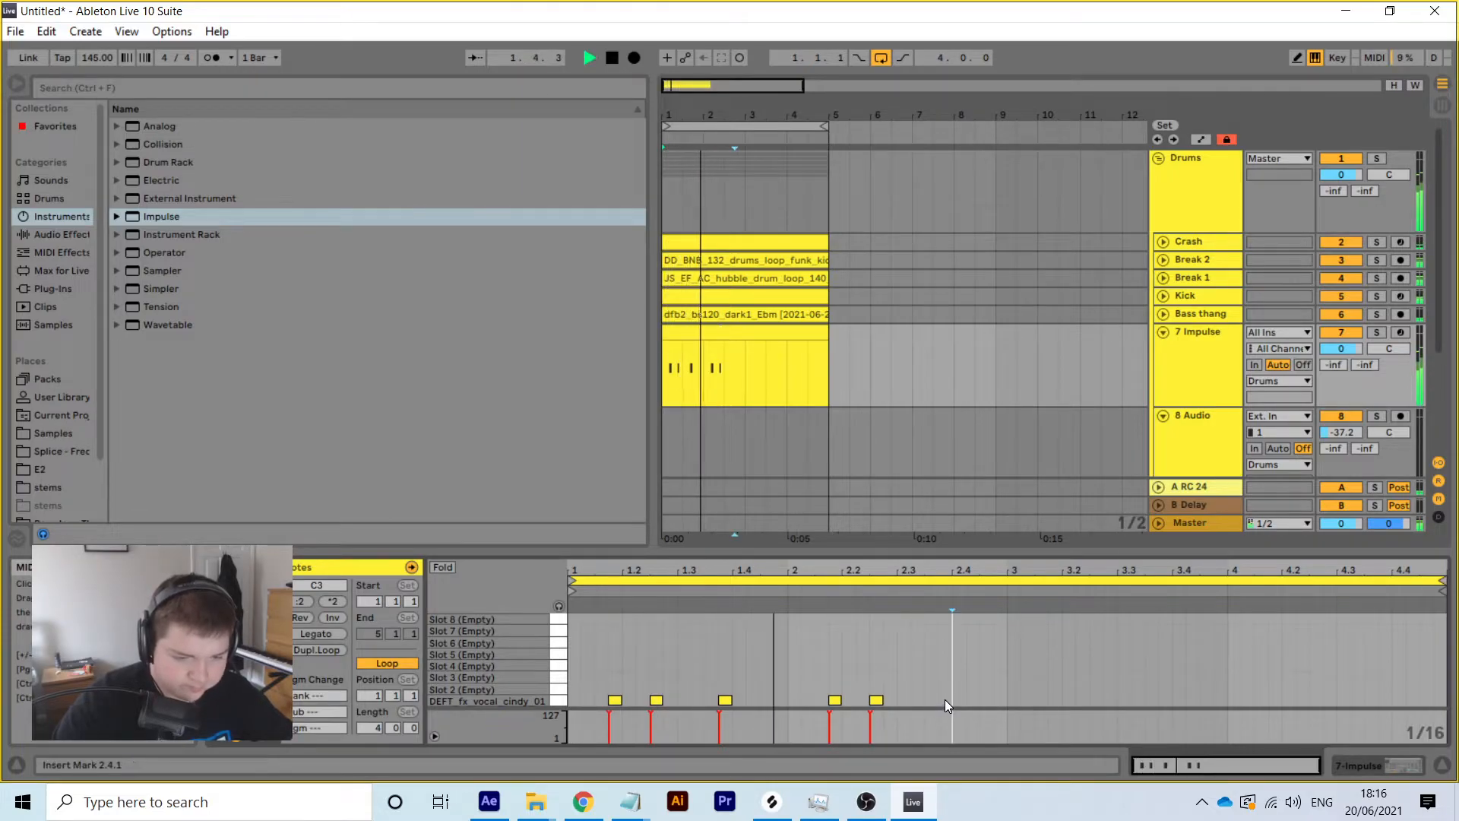
left_click(942, 701)
key("space")
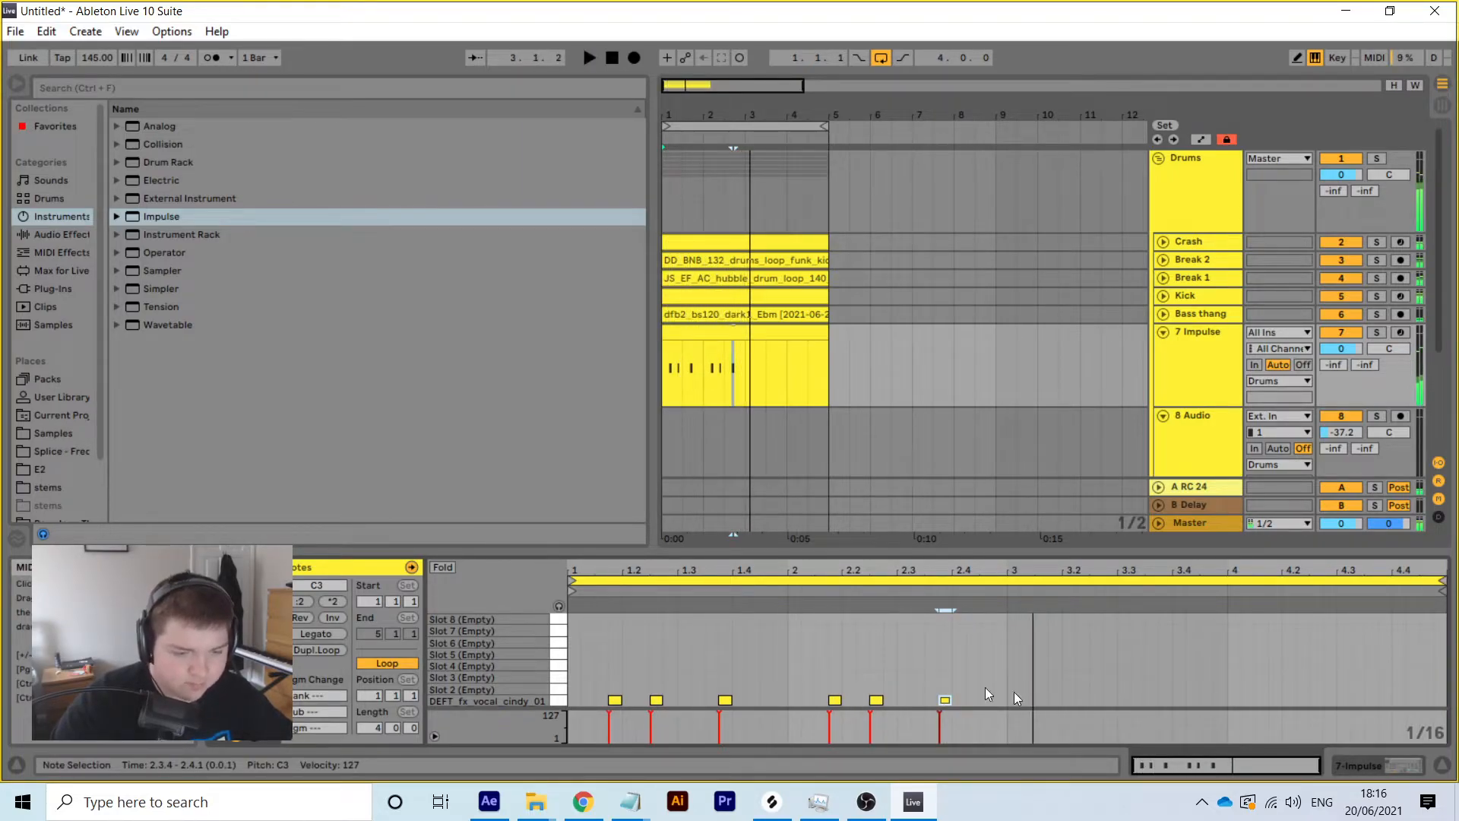
Duplicate the six notes into bars 3–5, set one note at 4.2.4, and delete the last two
left_click_drag(573, 681, 1006, 724)
key("ctrl+d")
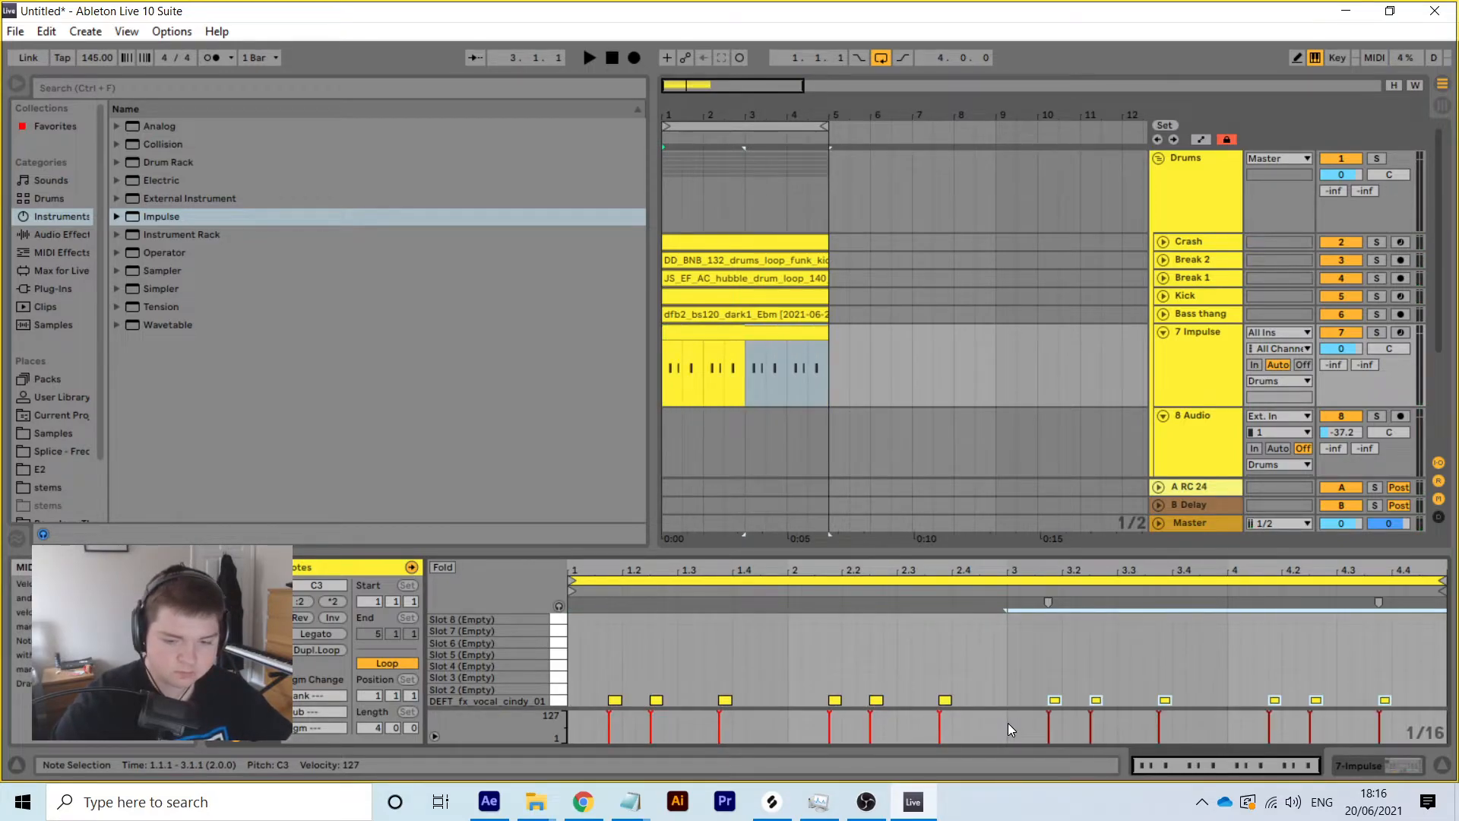
left_click(1342, 661)
left_click_drag(1335, 673, 1307, 706)
key("Right")
key("Left")
key("Right")
key("Right")
key("Left")
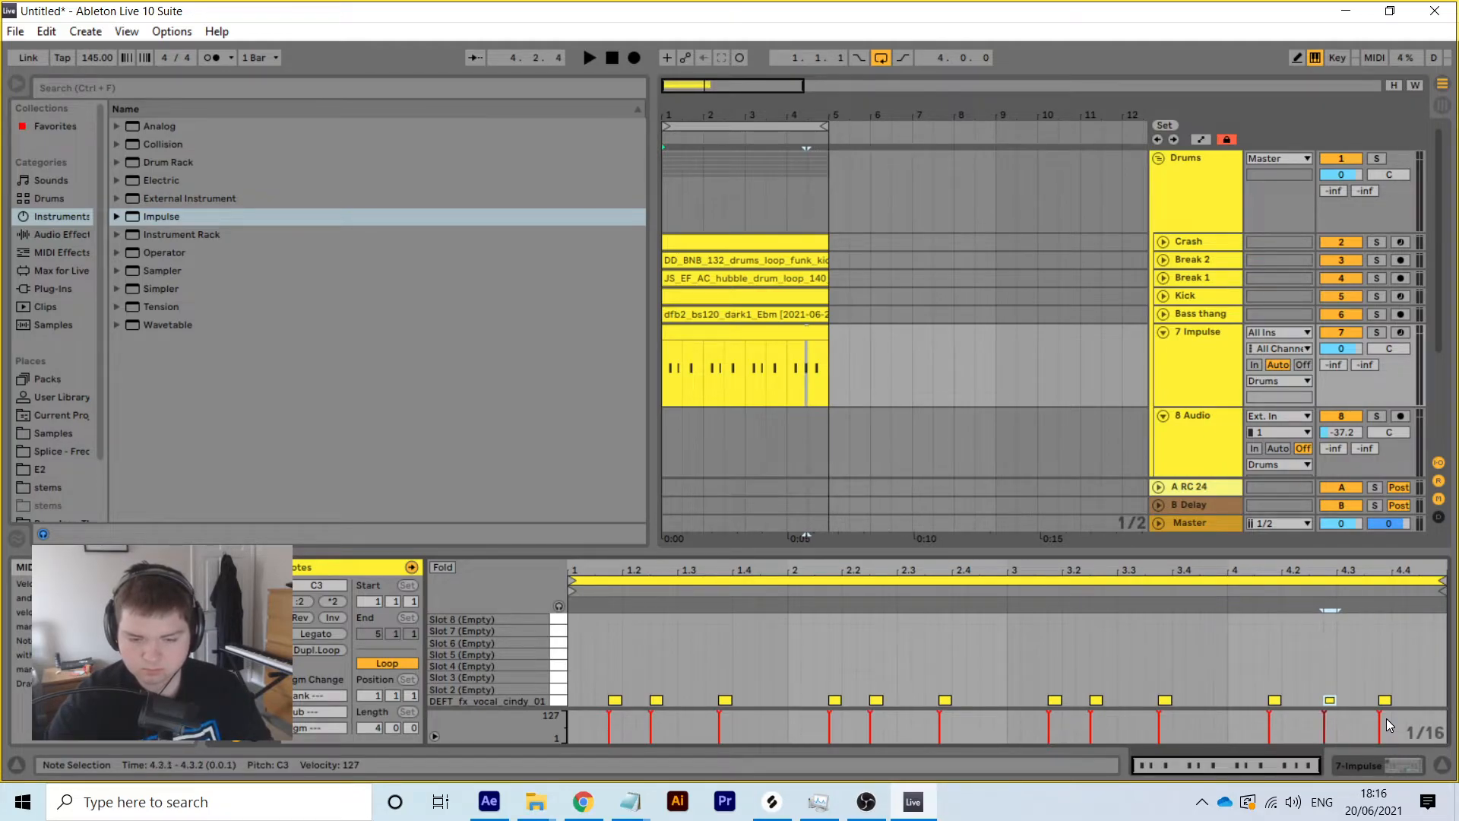
left_click_drag(1316, 664, 1443, 705)
key("Delete")
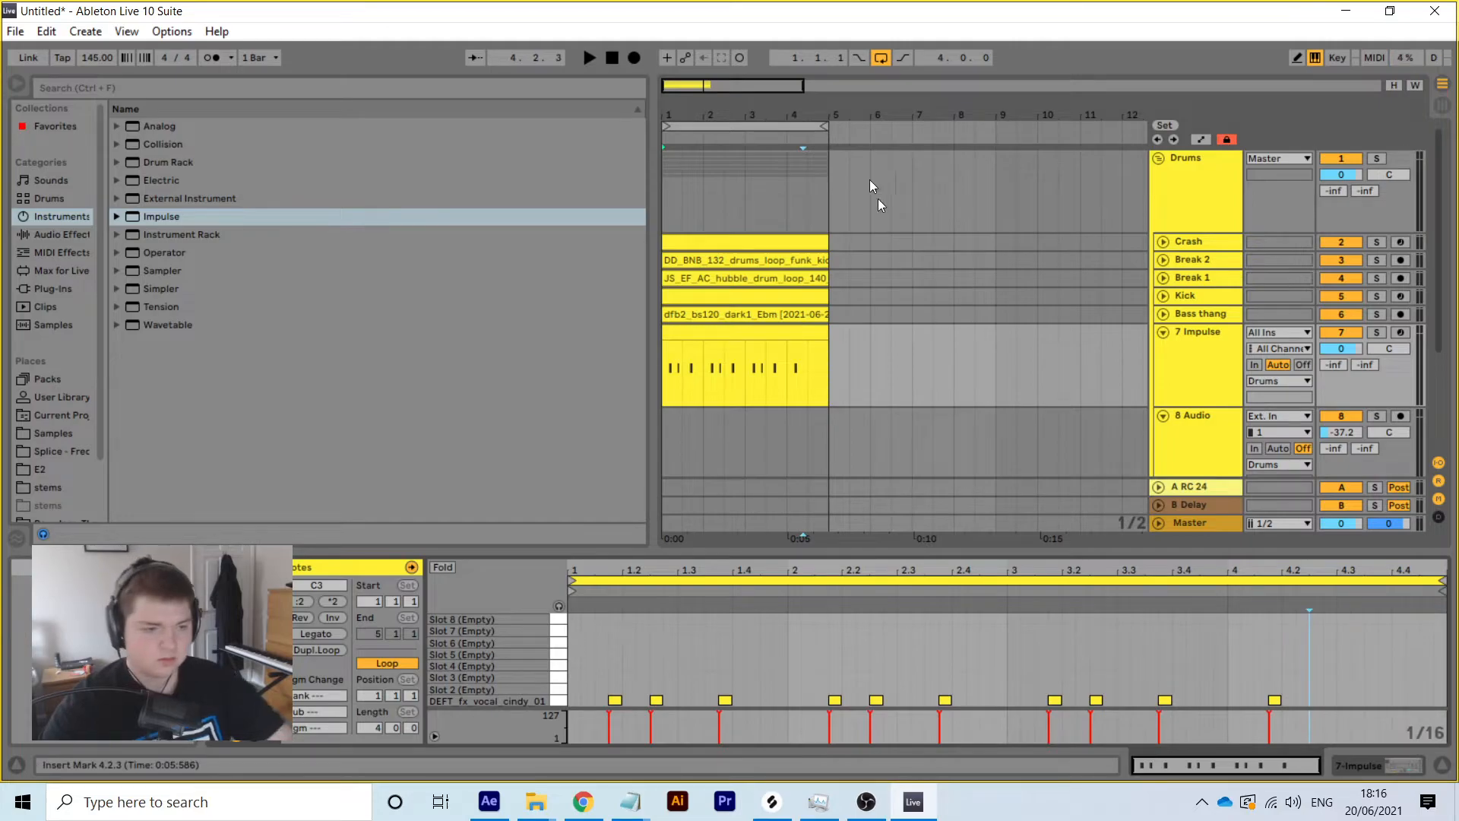
Add a new note at 4.2.2 and nudge the clip's last note one 16th later
left_click_drag(793, 115, 793, 243)
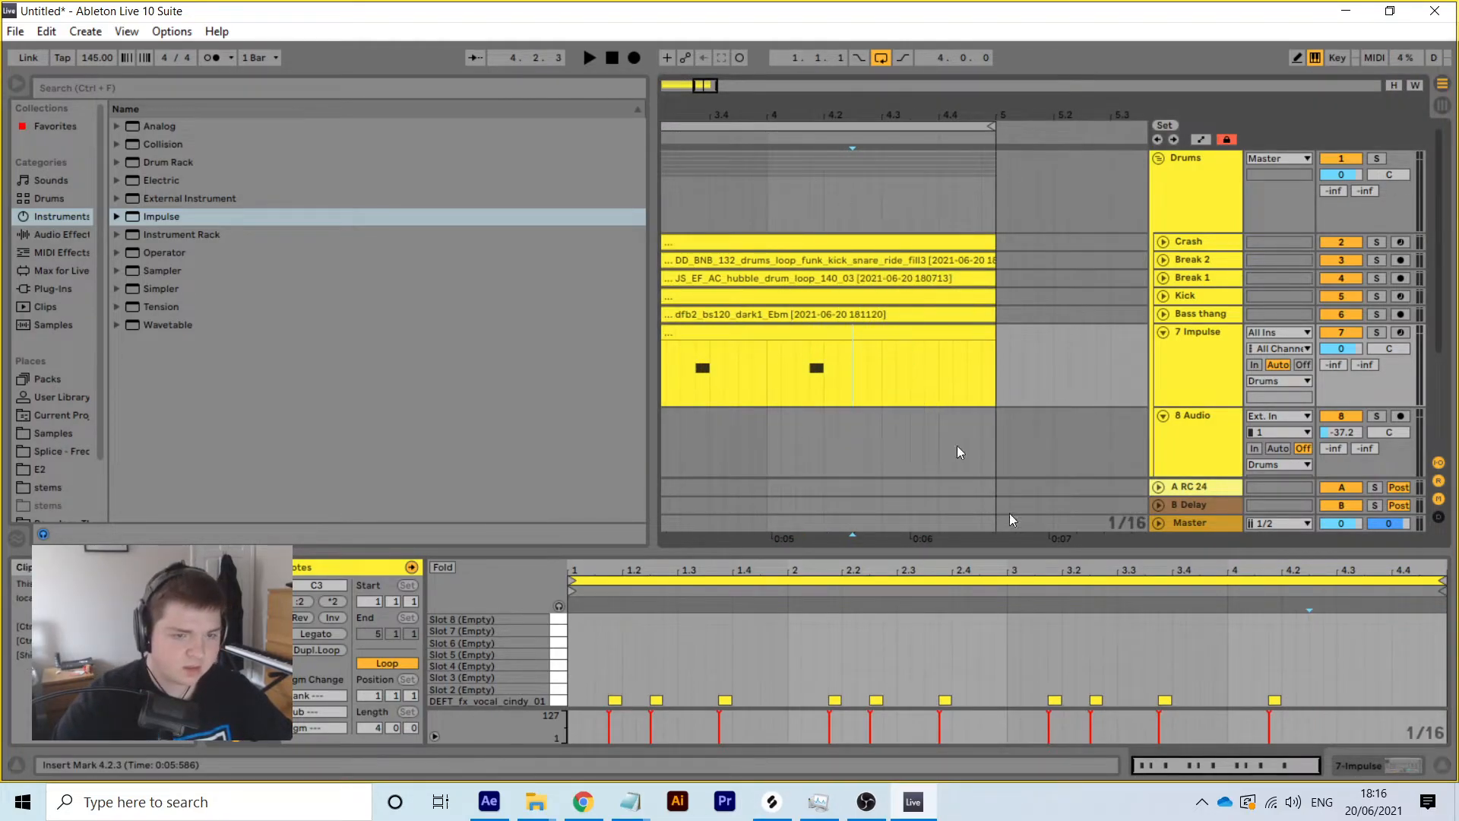
double_click(1317, 700)
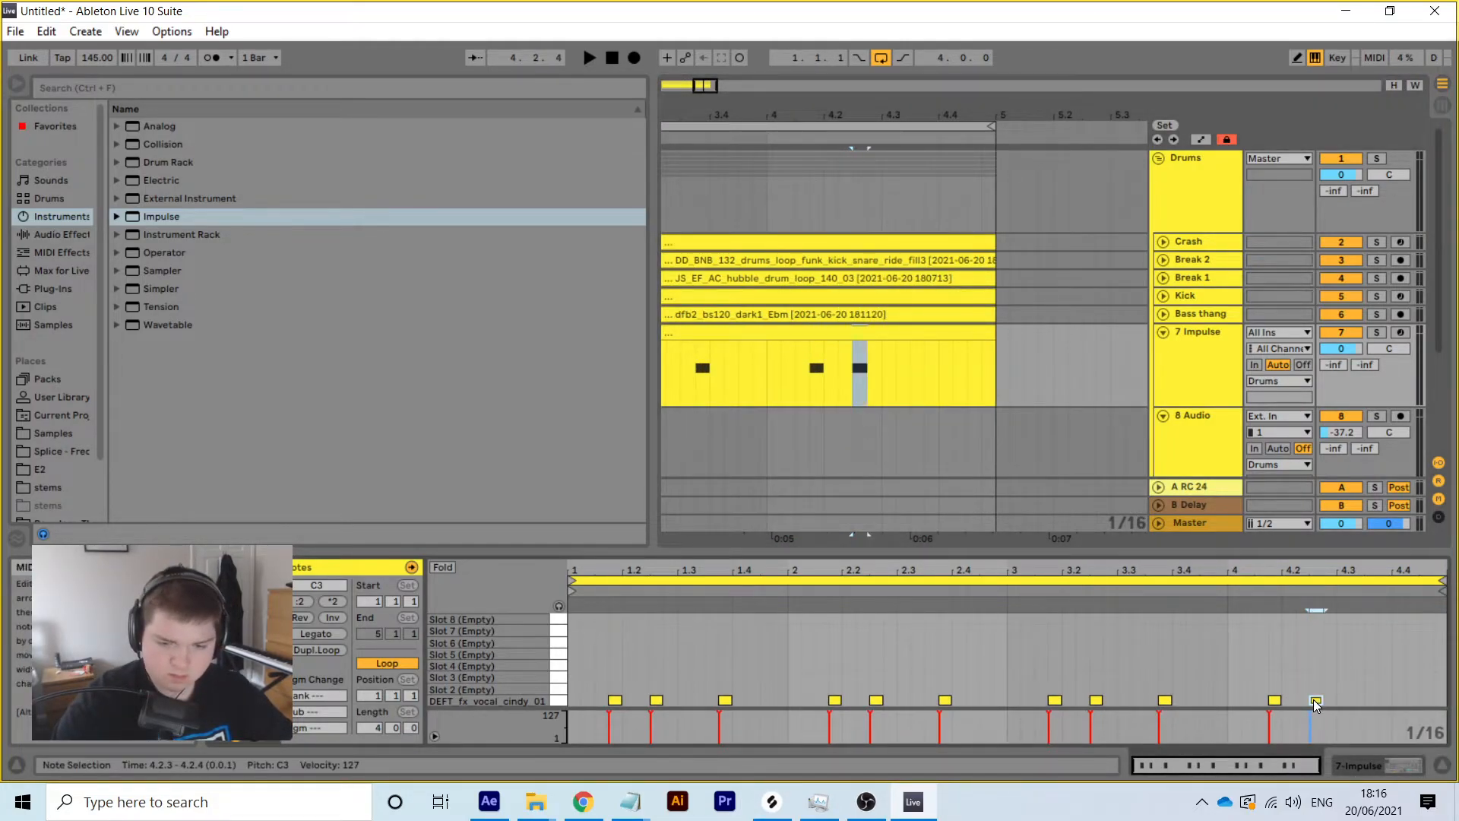
left_click_drag(1317, 701, 1312, 703)
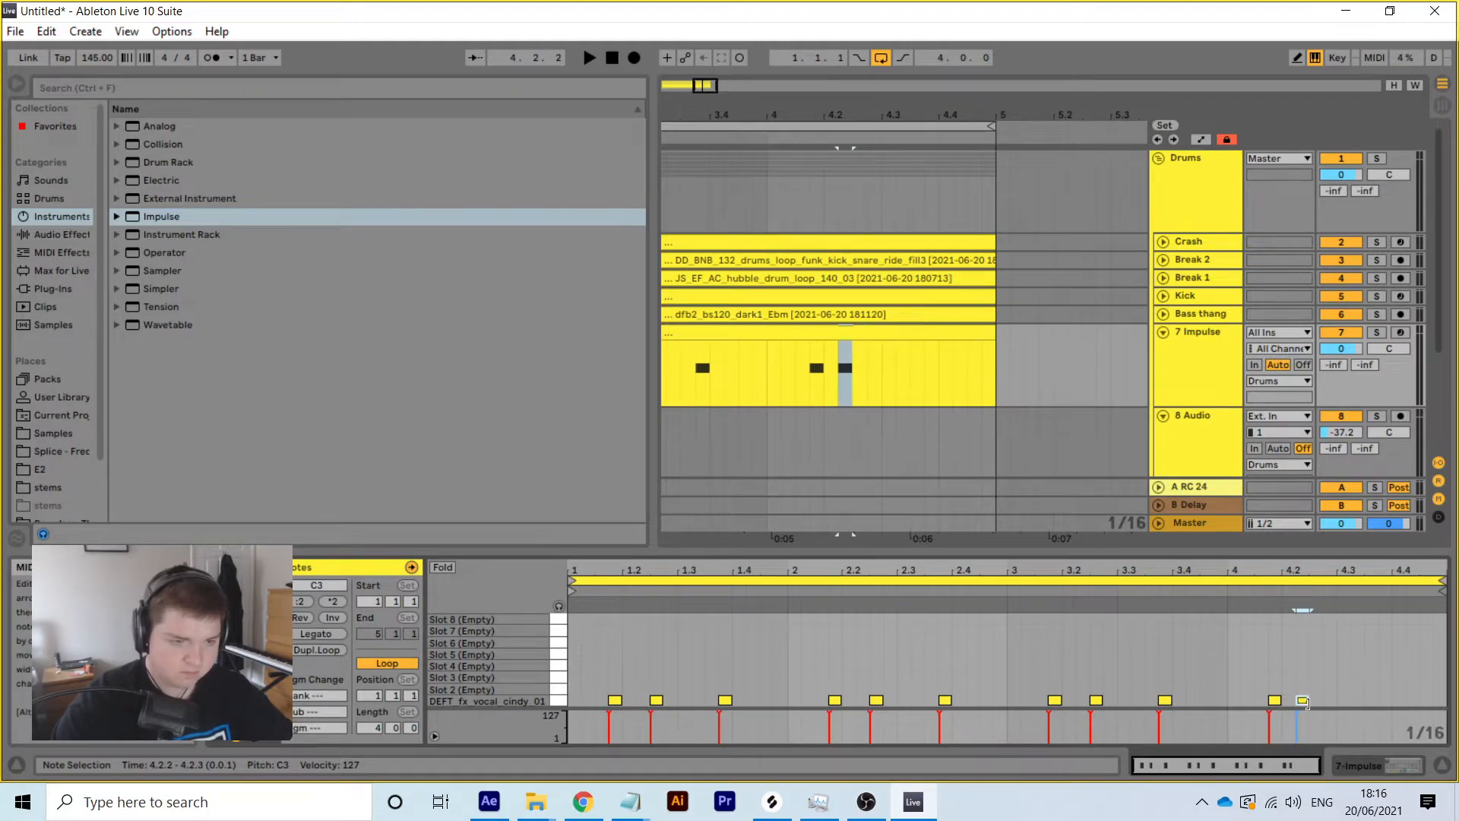
left_click_drag(769, 355, 850, 352)
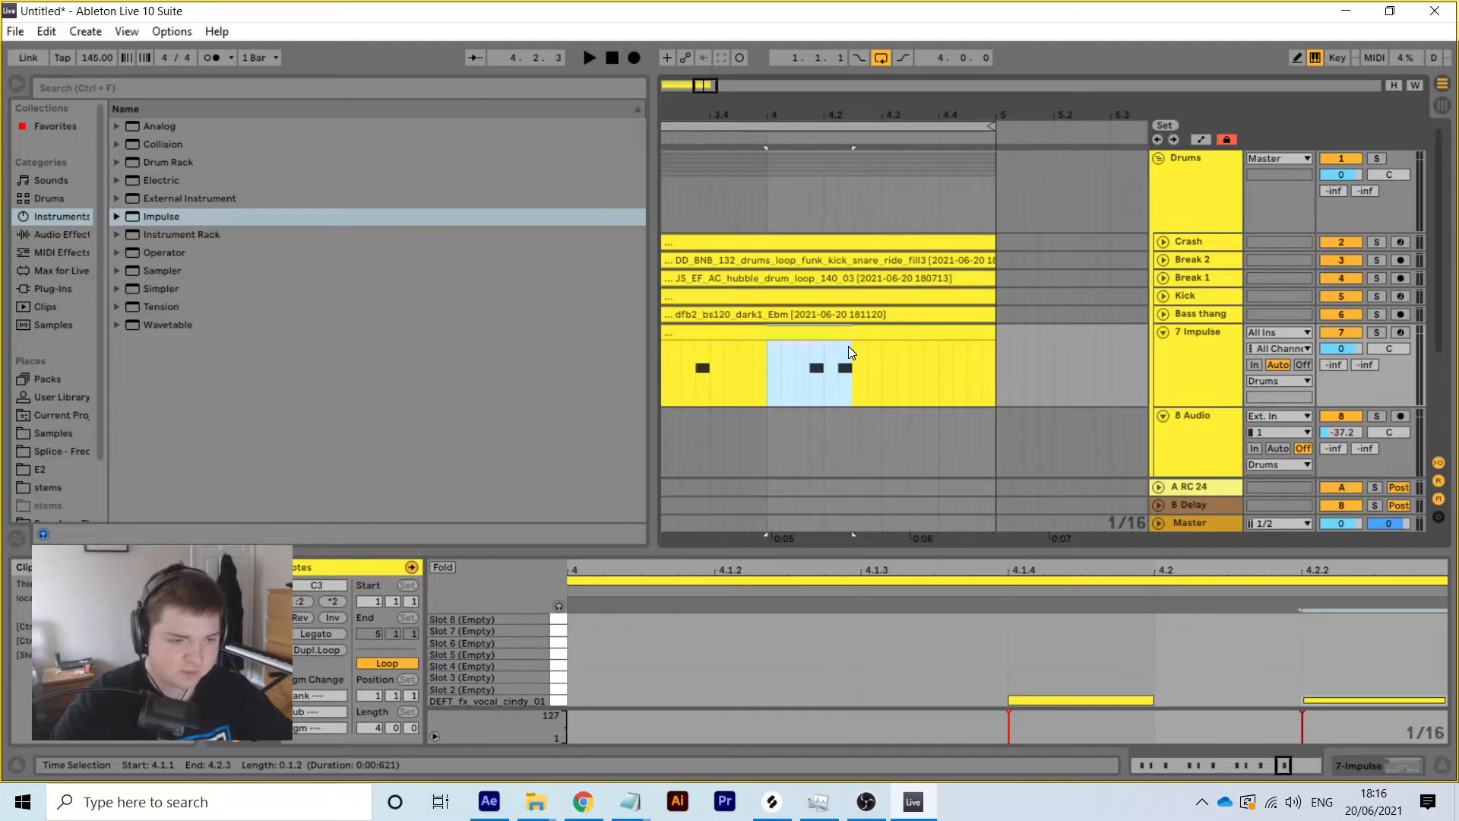
left_click(852, 335)
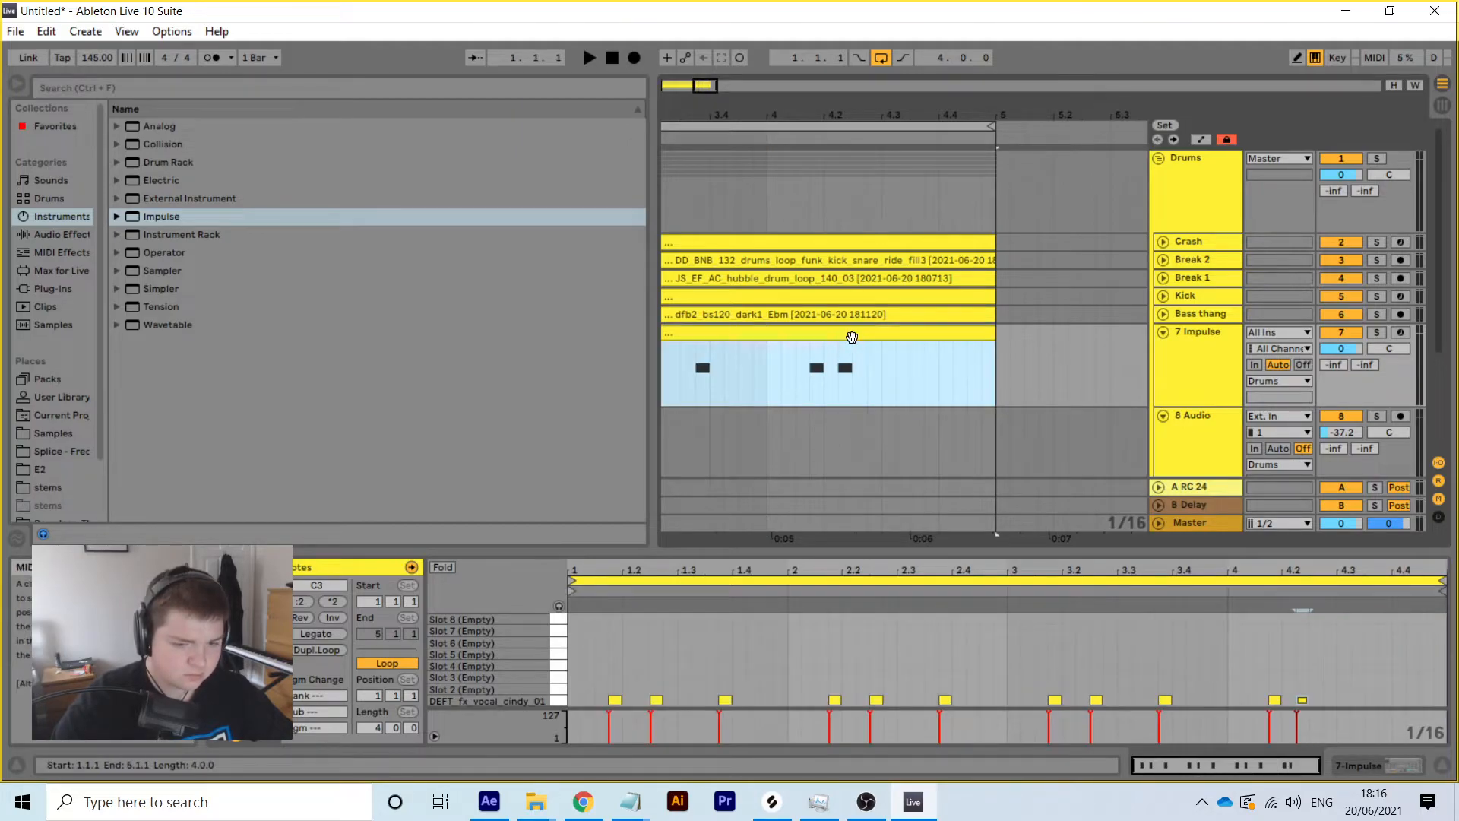
key("Right")
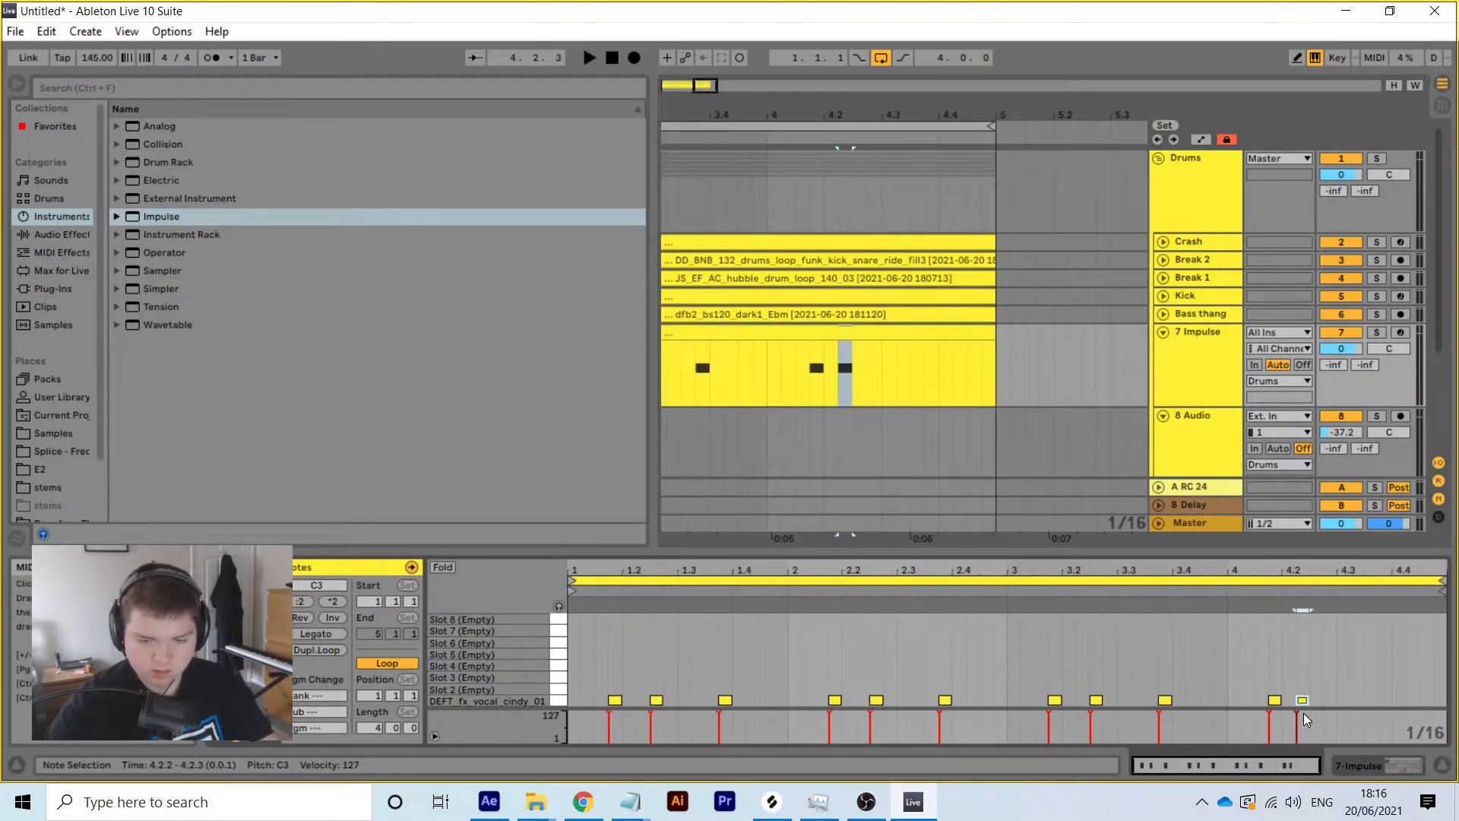
Set the time selection from 4.1.1 to bar 5 and lower the Impulse volume to -11.4 dB
left_click_drag(783, 352, 849, 346)
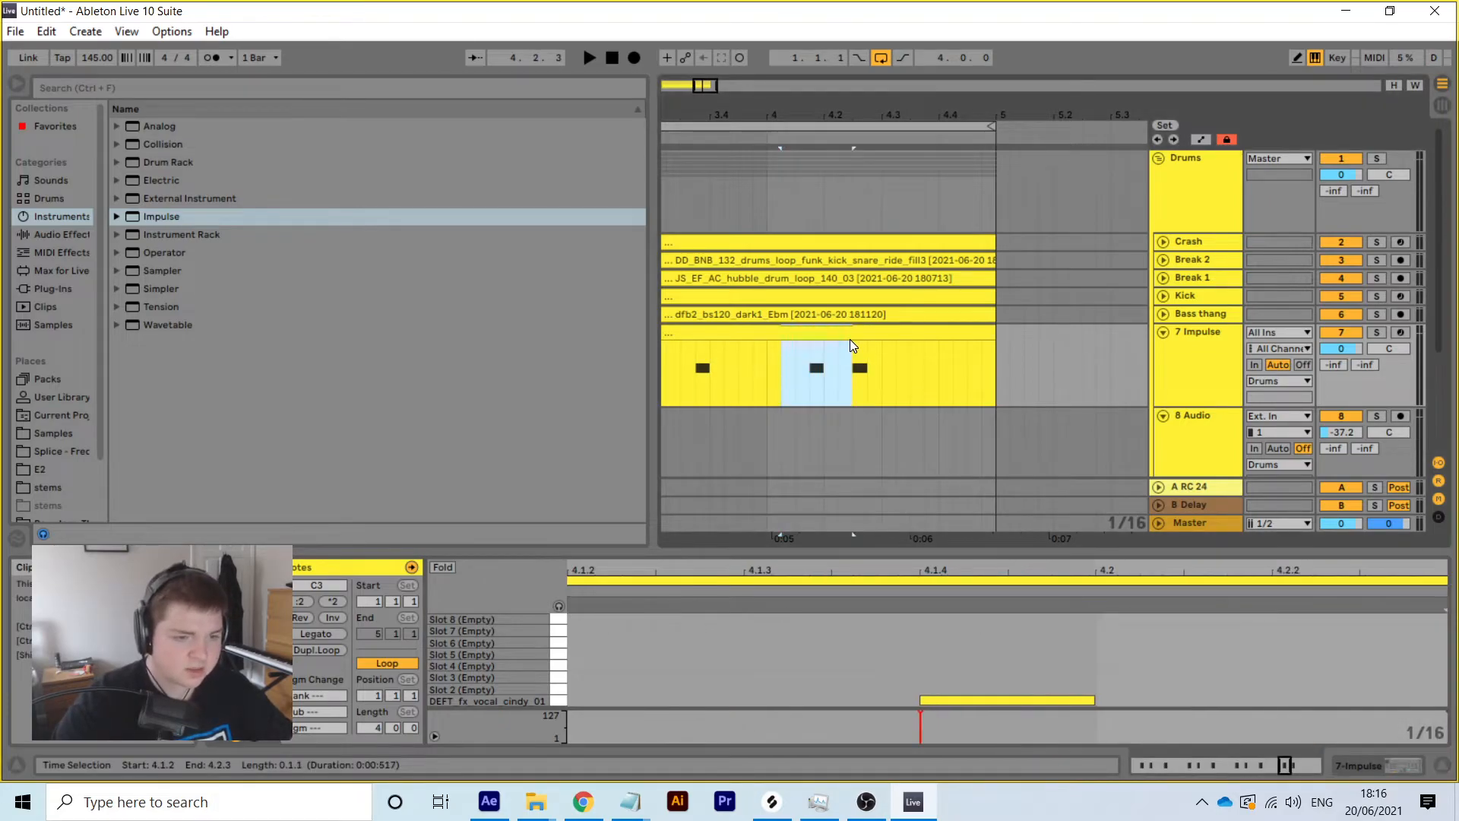
left_click(770, 338, "shift")
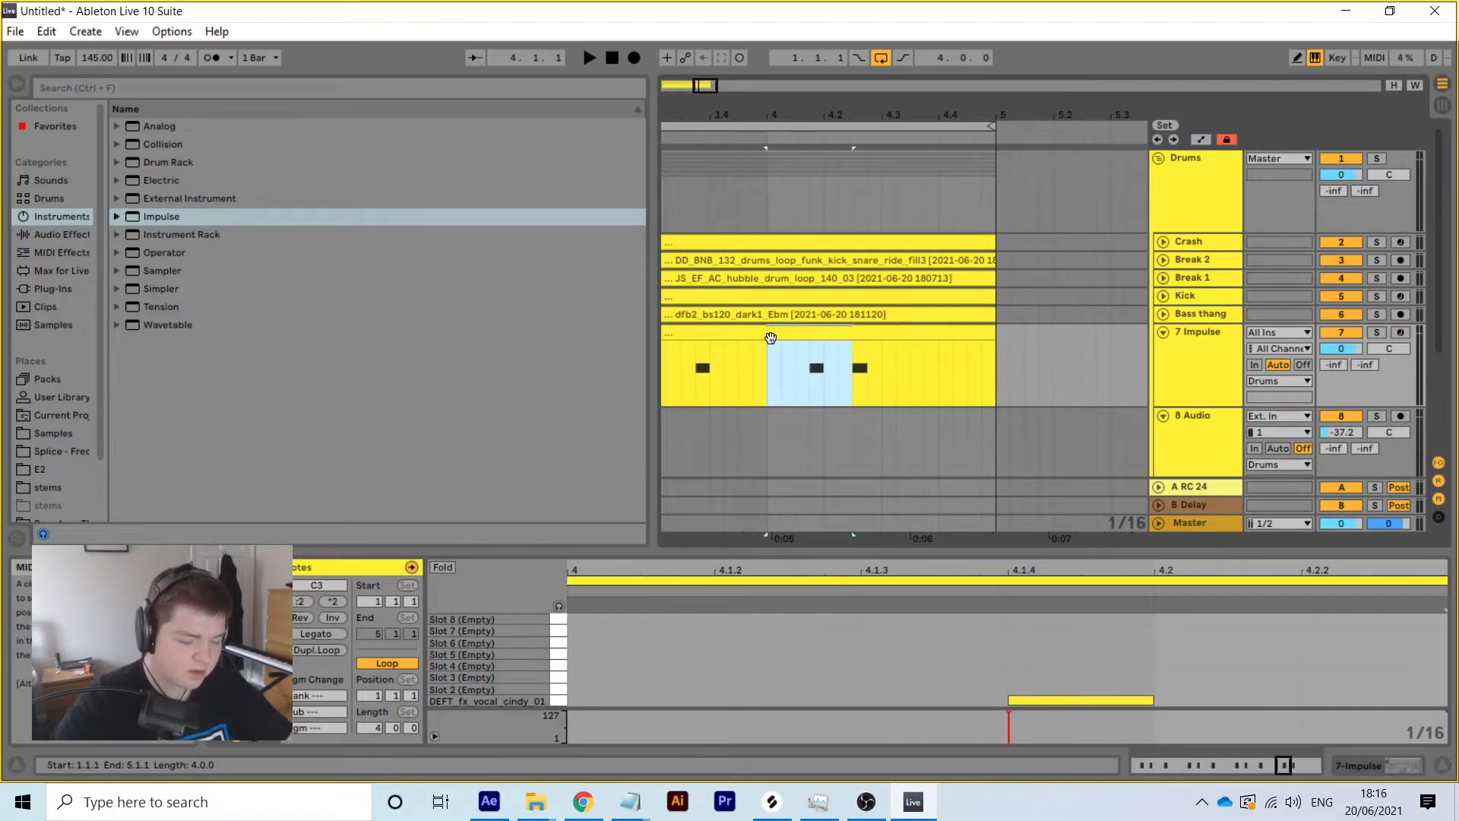
key("Right")
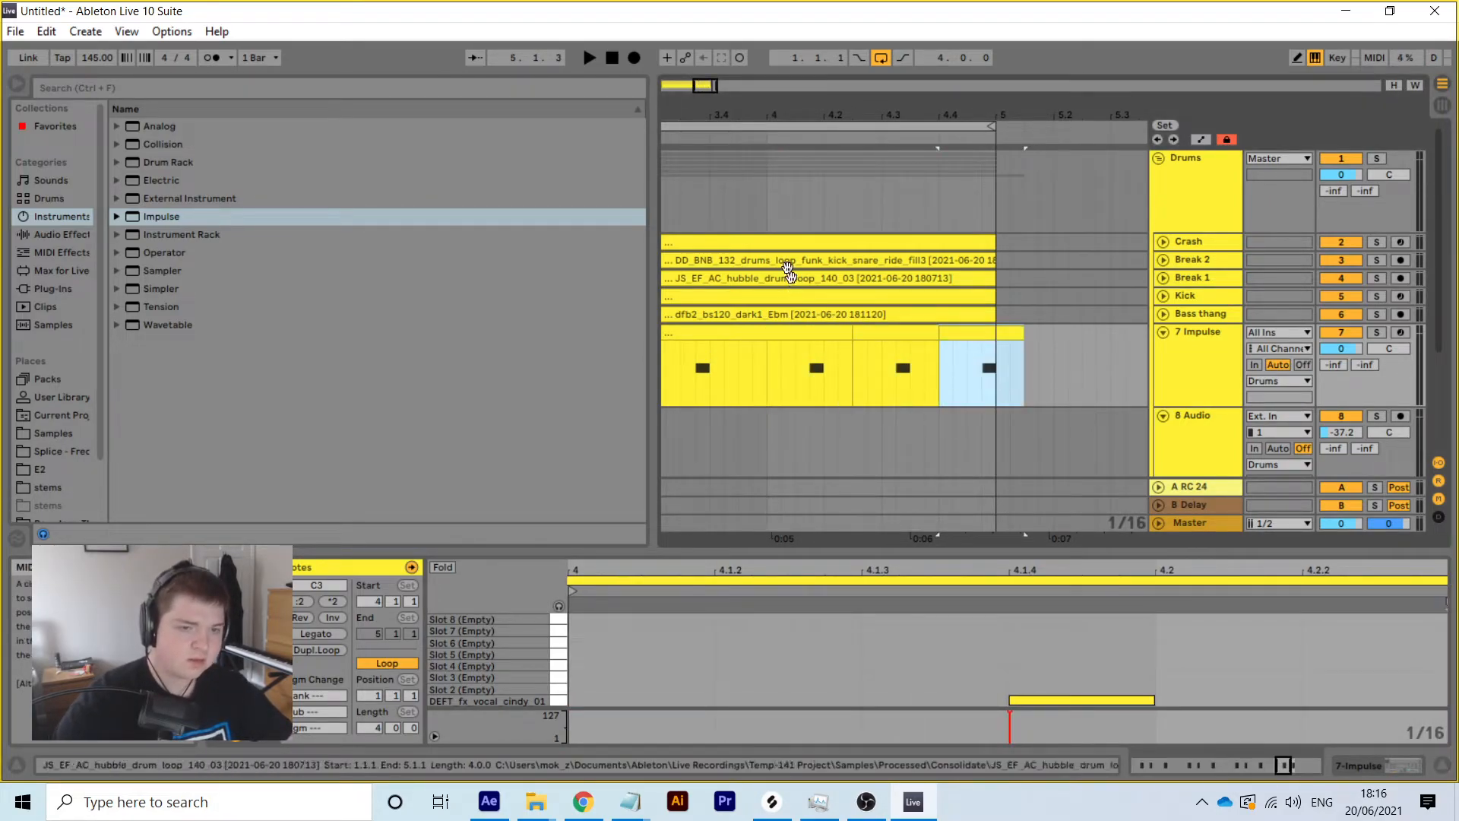
left_click_drag(1013, 328, 988, 329)
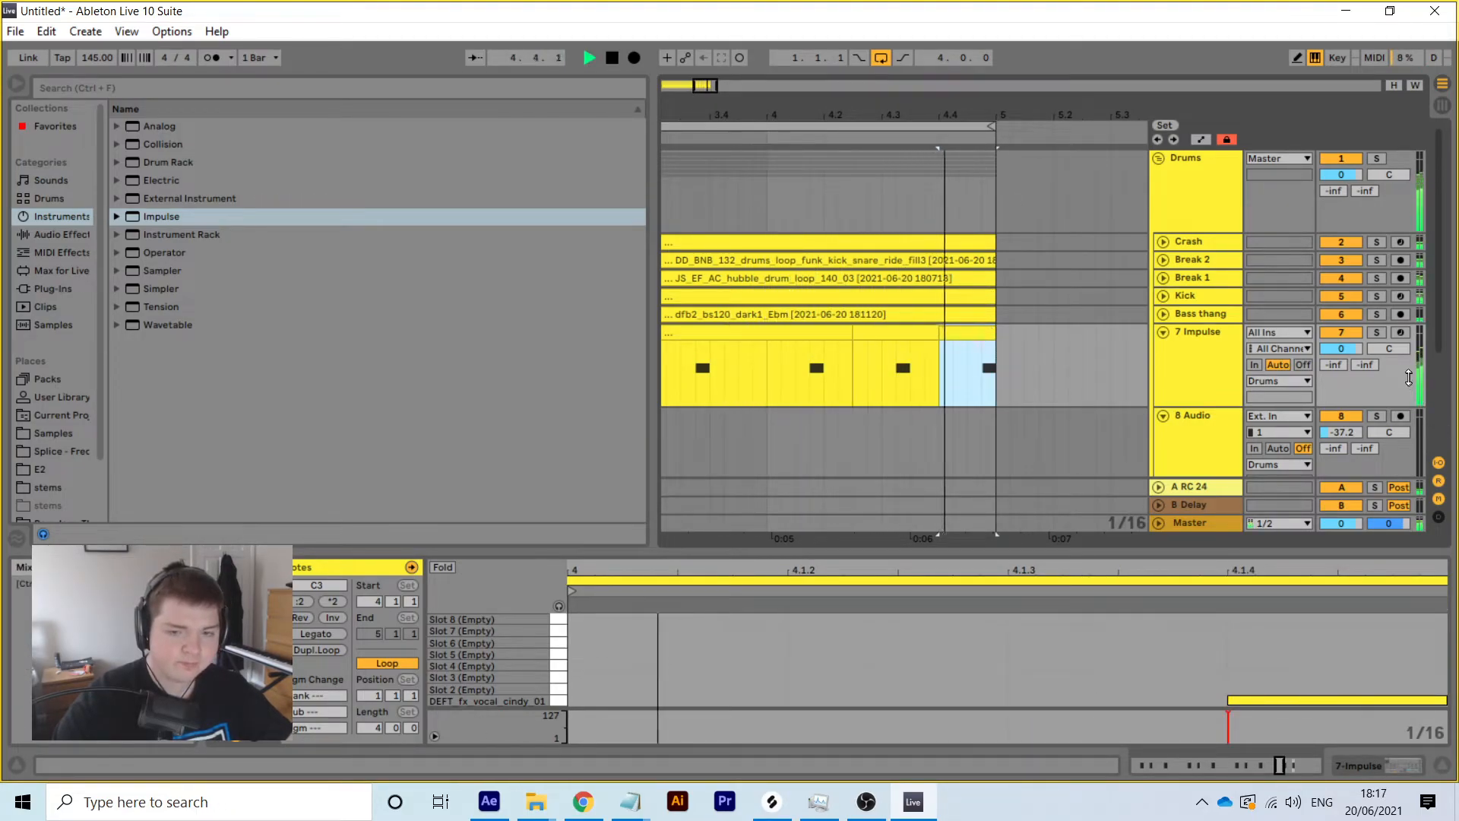
left_click_drag(857, 115, 858, 72)
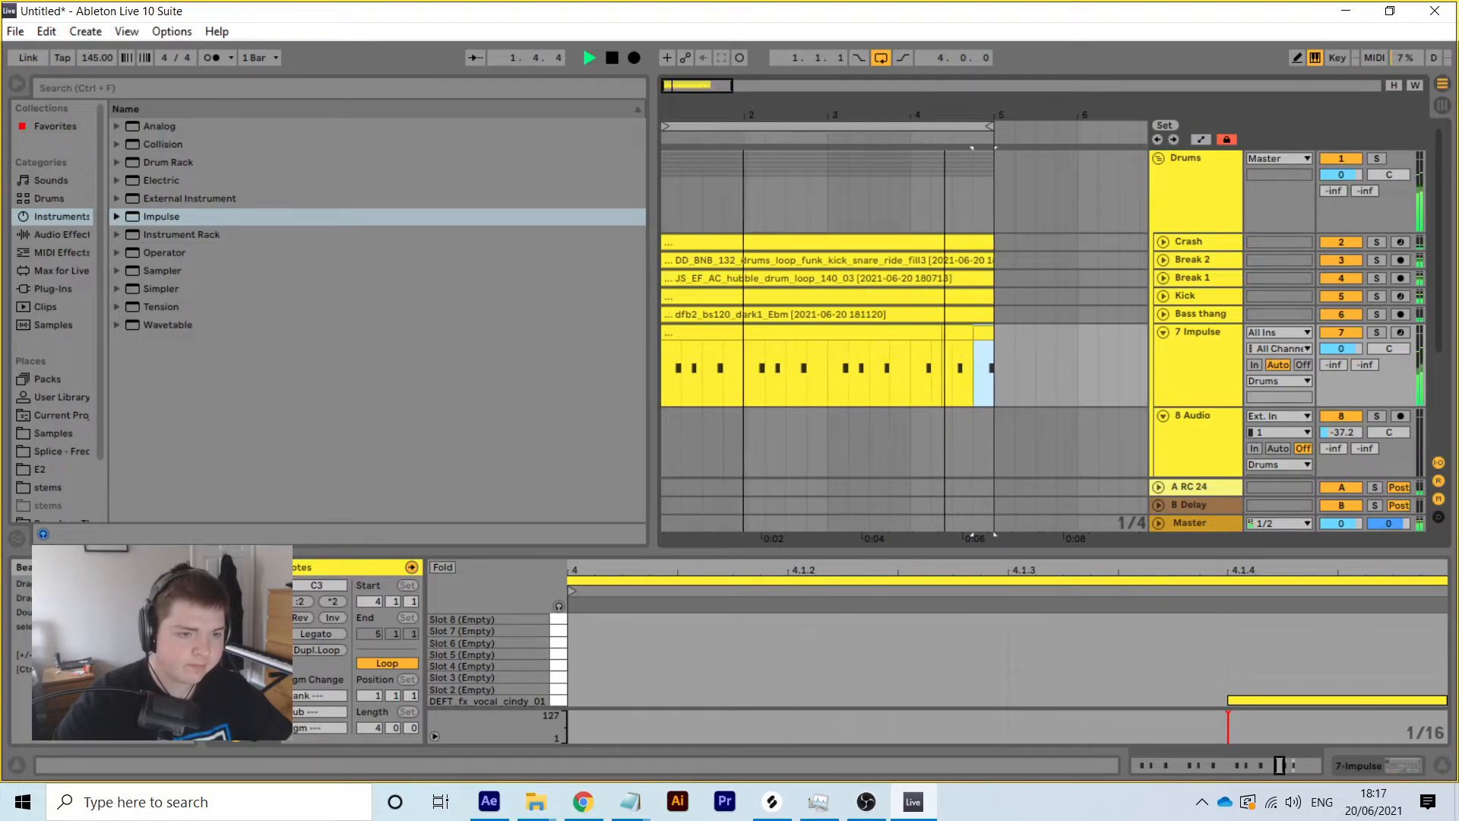
left_click_drag(1349, 350, 1349, 366)
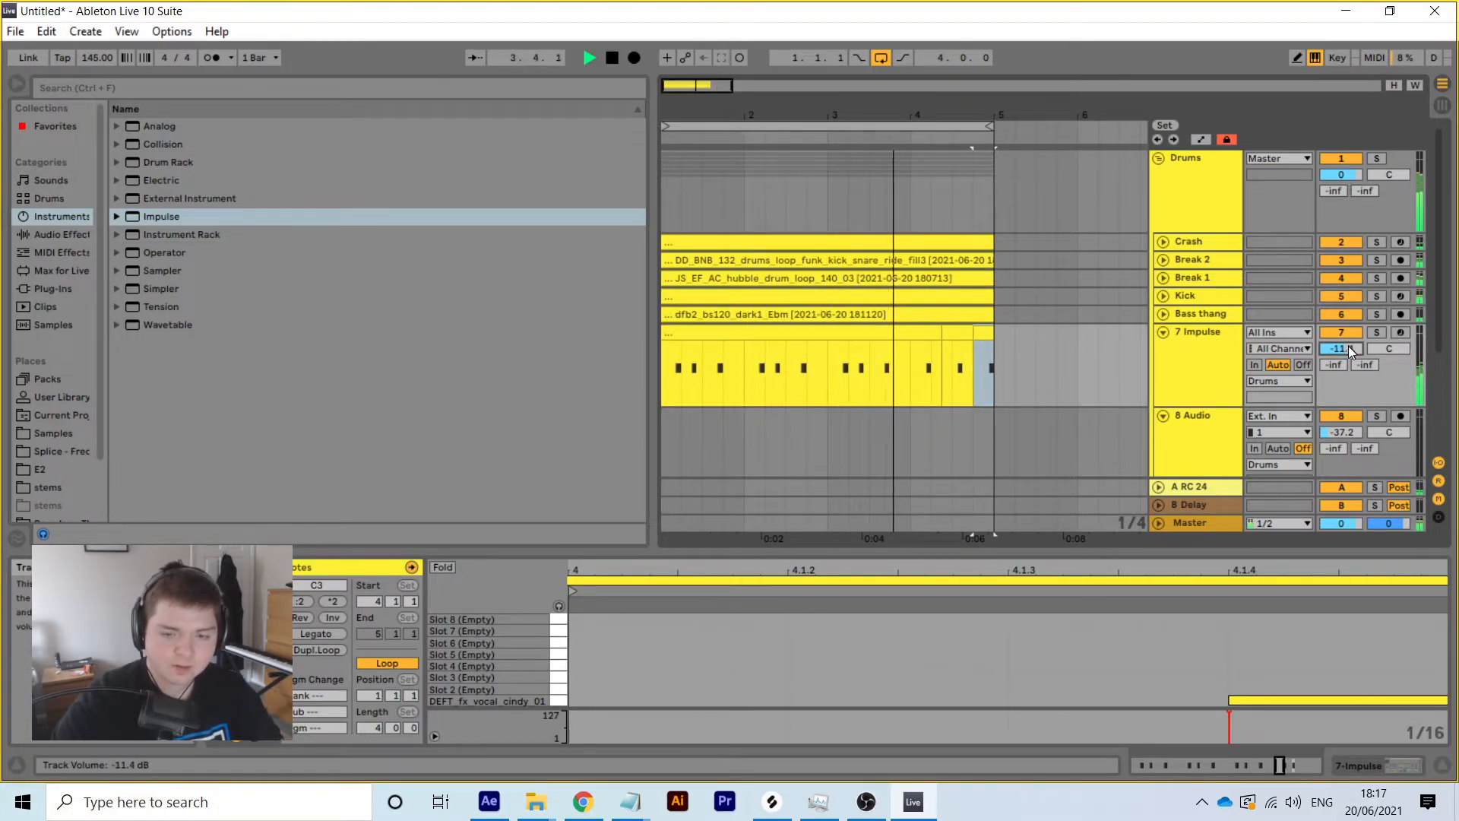
Add EQ Eight to the Impulse track with band 2 as a 48 dB low cut near 500 Hz
left_click(1361, 766)
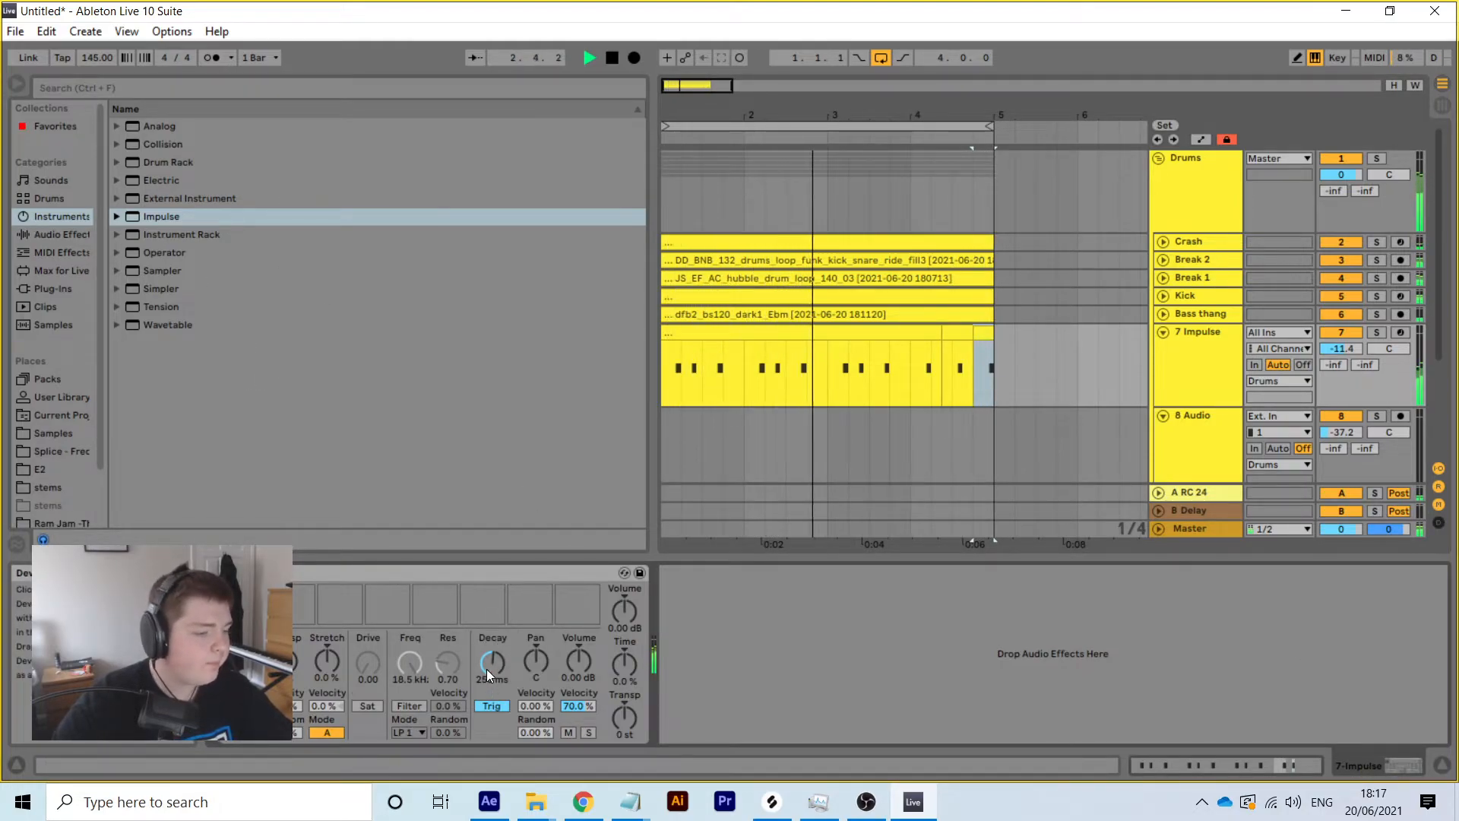
left_click(66, 236)
left_click_drag(171, 302, 939, 668)
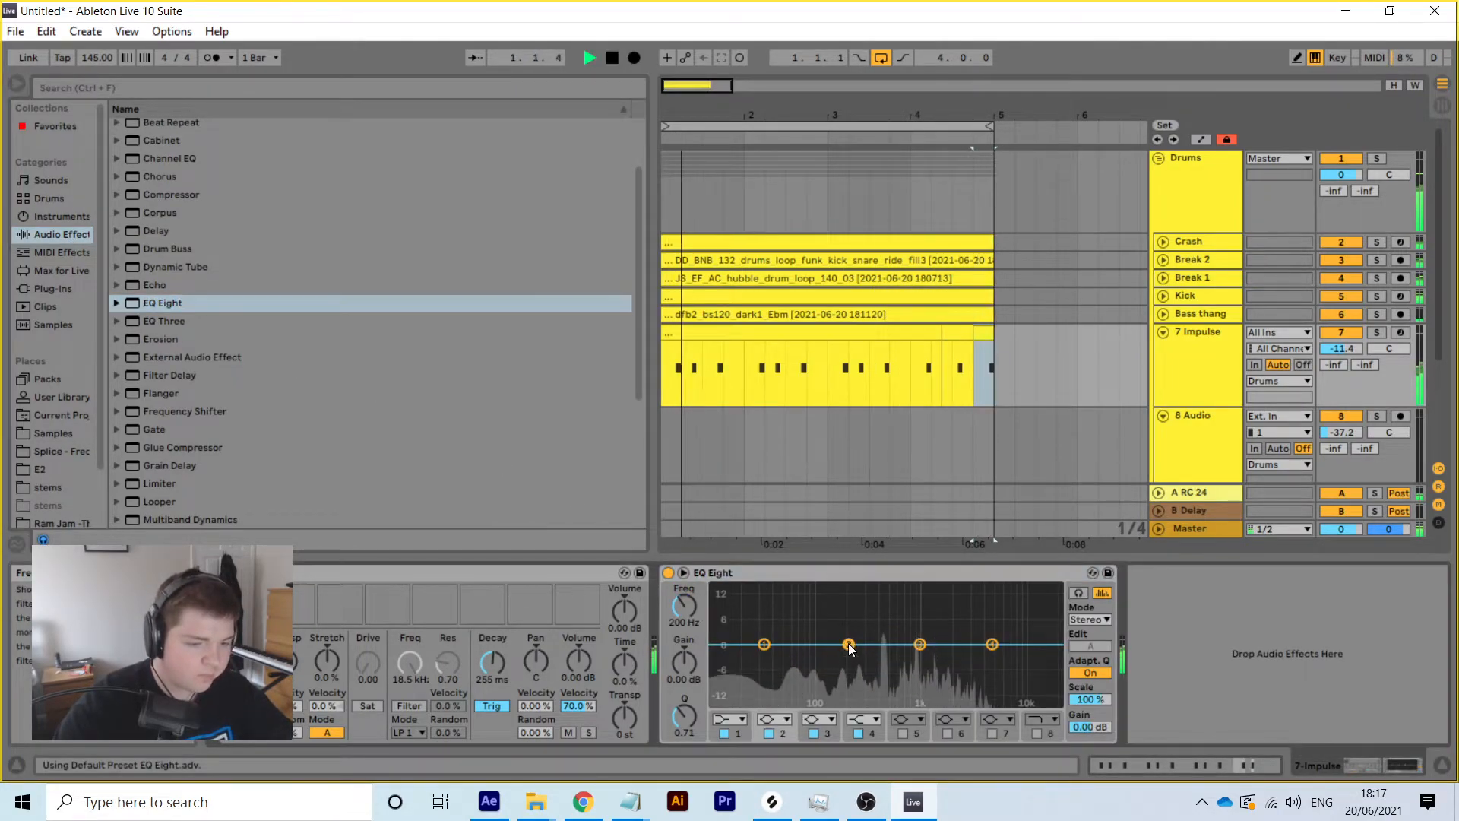
left_click(768, 721)
left_click(767, 605)
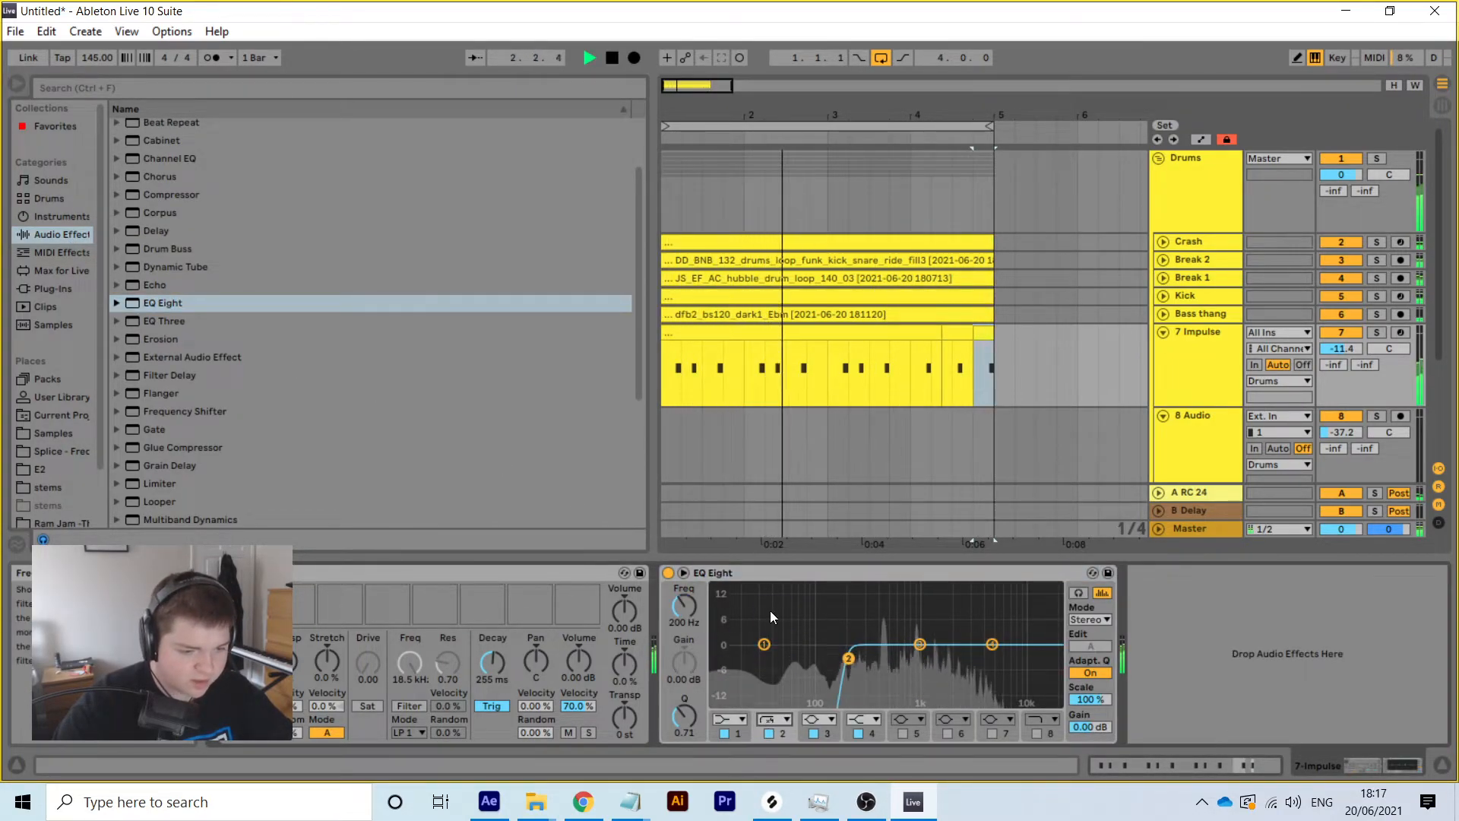
left_click_drag(696, 609, 696, 593)
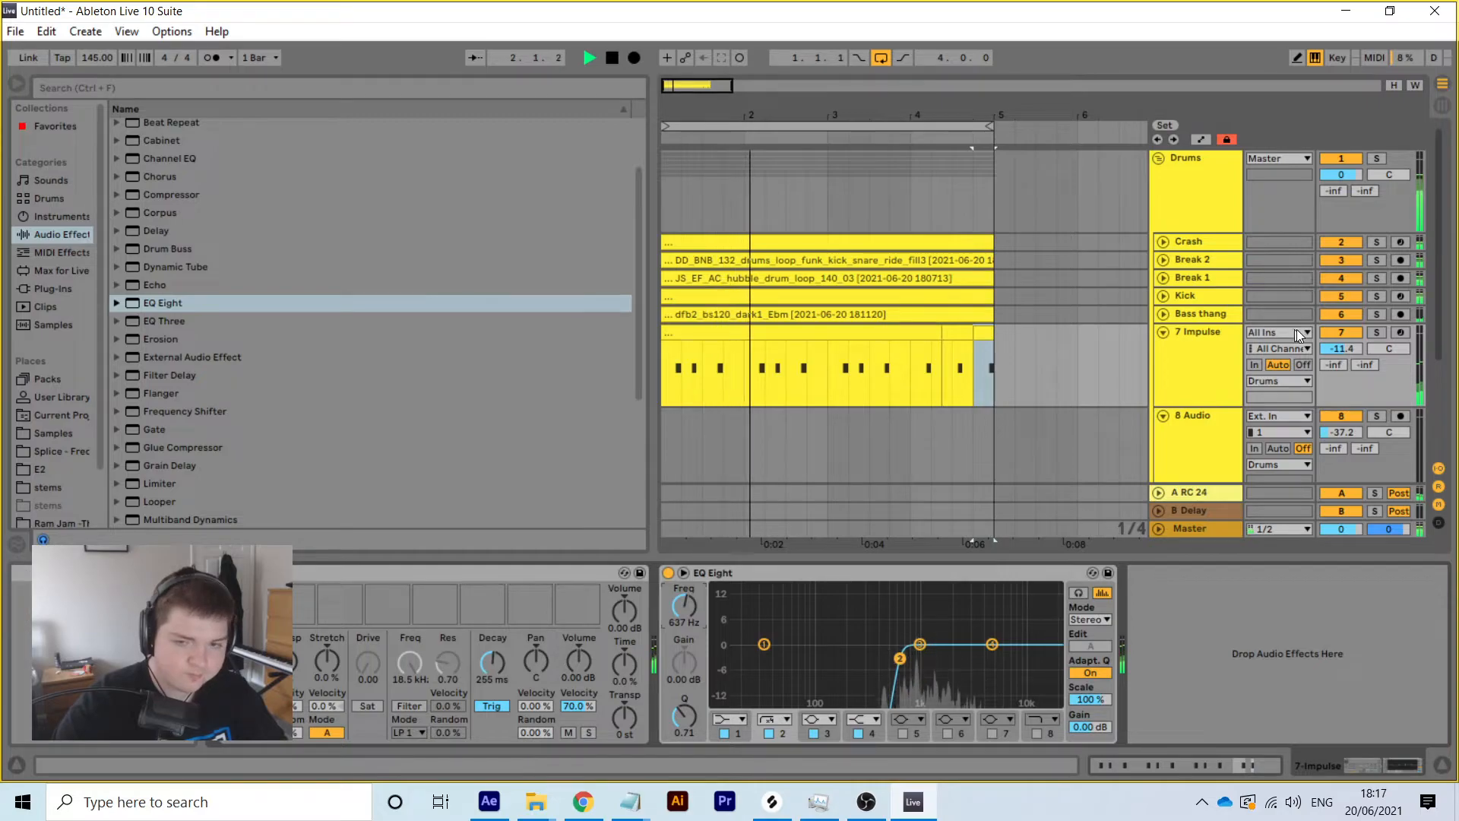
left_click_drag(1340, 349, 1344, 350)
Rename the Impulse track to 'Perc 1'
right_click(1222, 339)
left_click(1087, 417)
type("Perc")
key("Return")
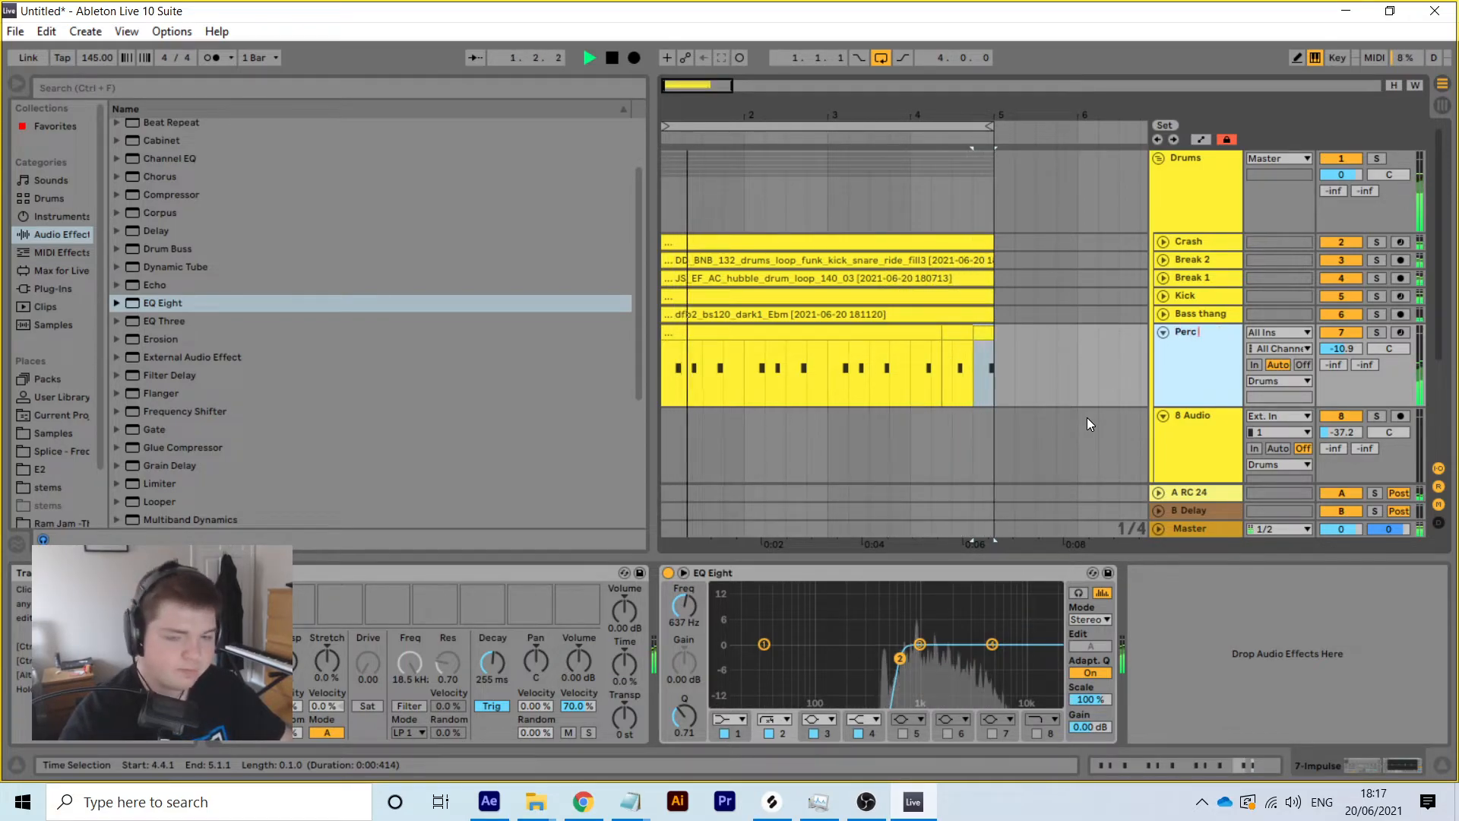
type("1")
key("Return")
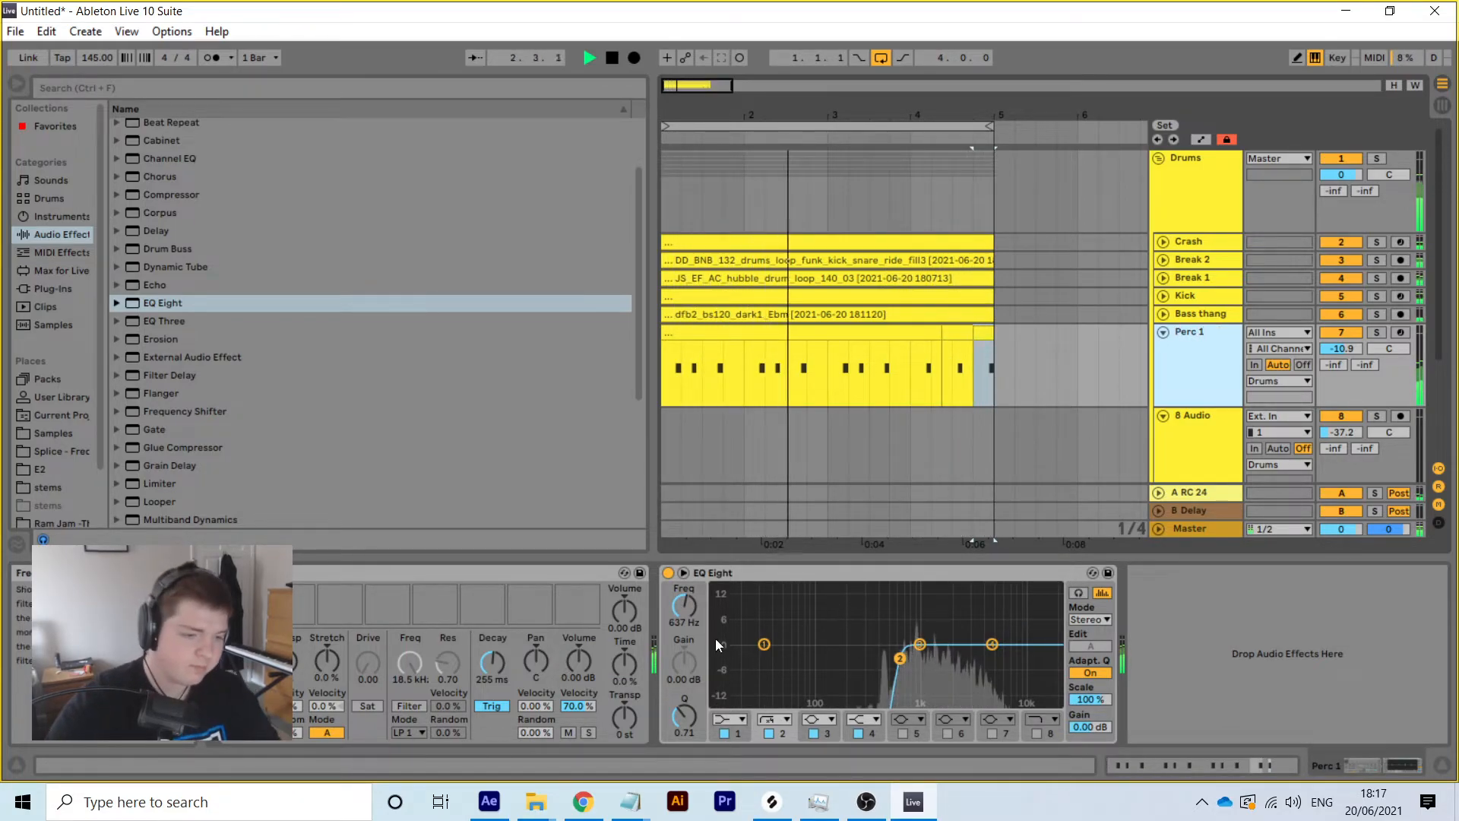
Tune the low cut to 563 Hz, trim the volume, and set send A RC 24 to -29.2 dB
left_click_drag(682, 616, 682, 586)
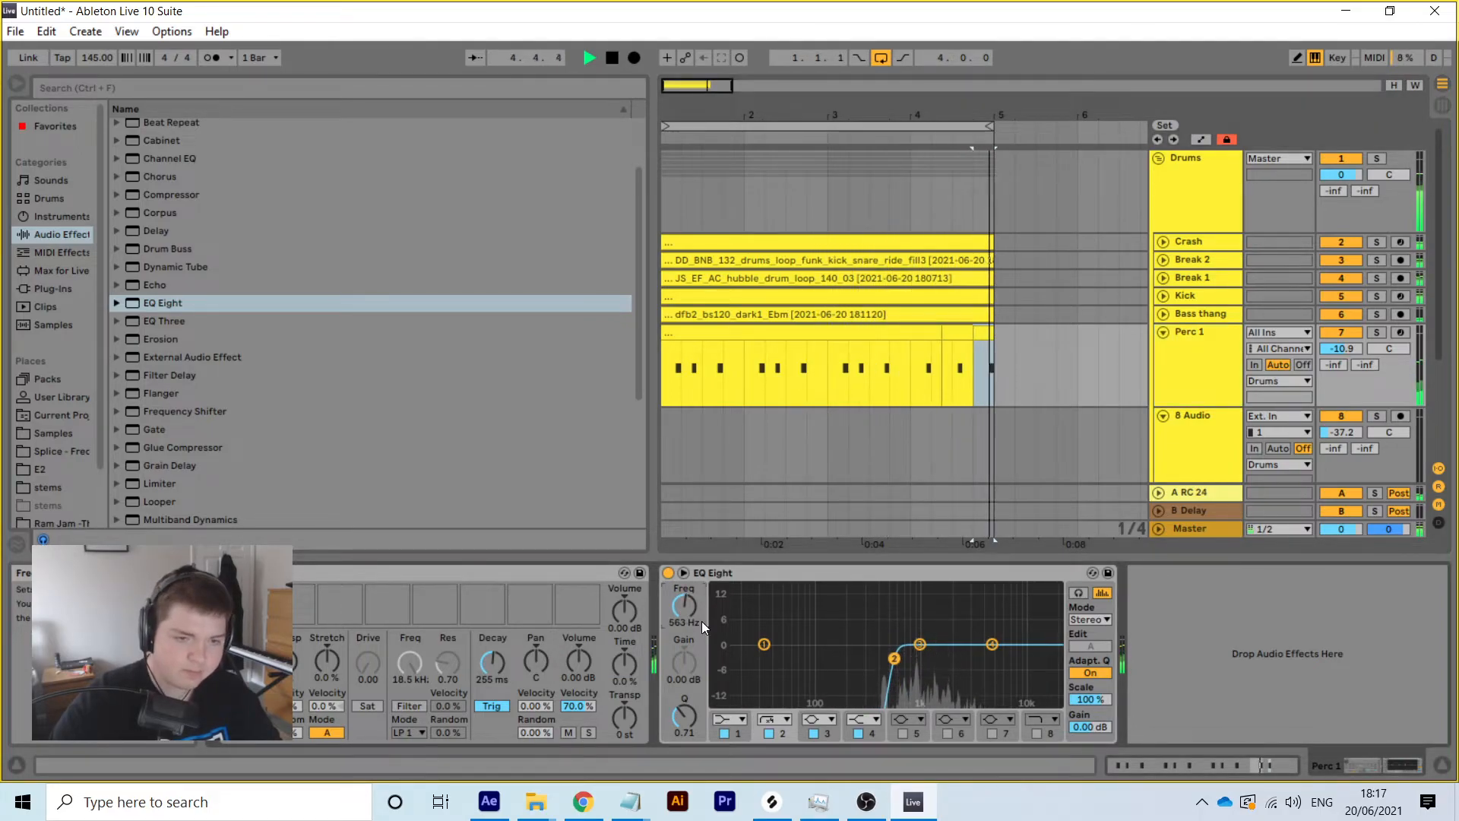
left_click_drag(1341, 348, 1341, 349)
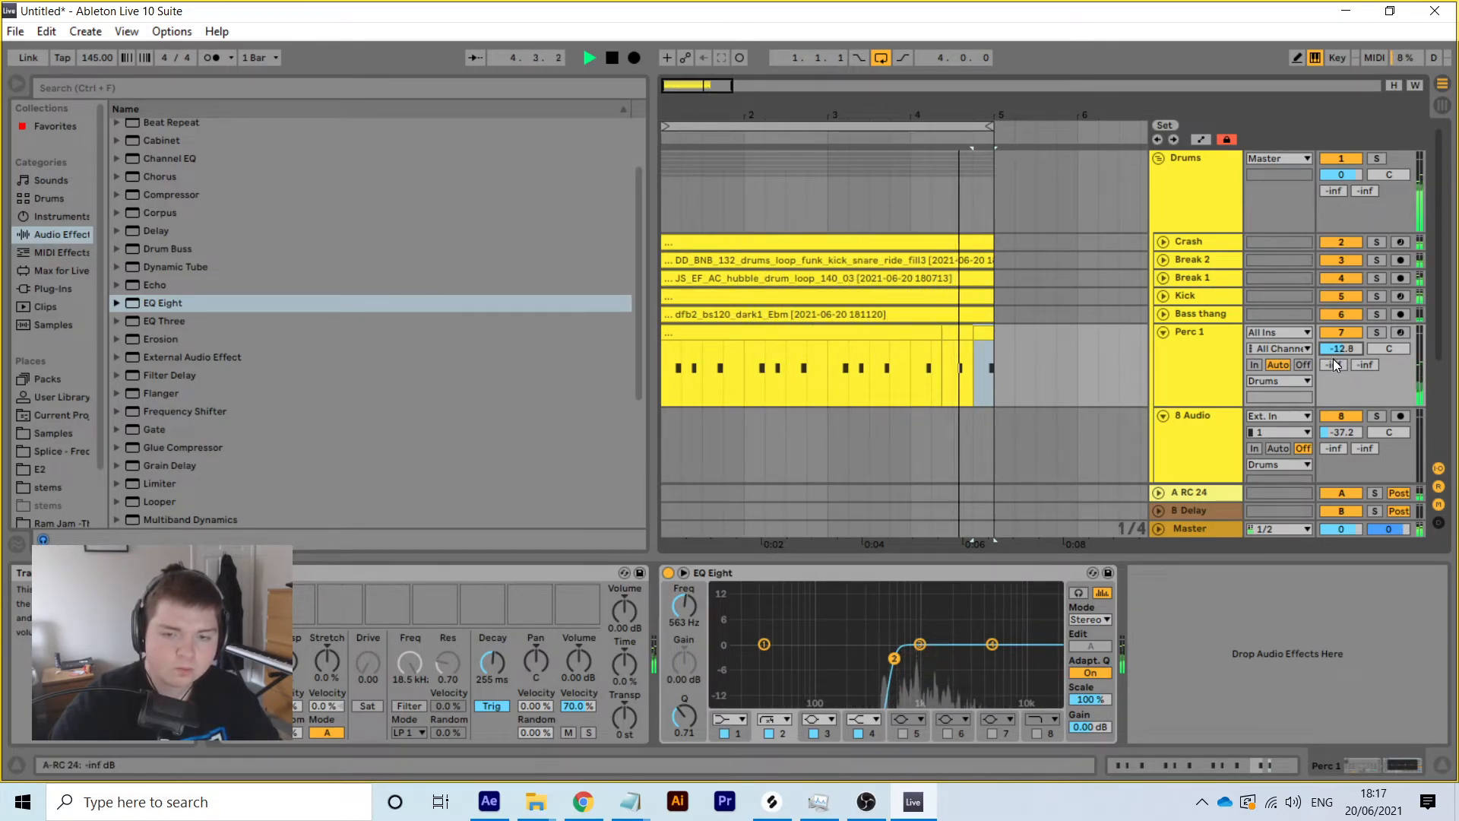
mouse_move(1334, 365)
left_mouse_down()
mouse_move(1334, 308)
mouse_move(1333, 336)
left_mouse_up()
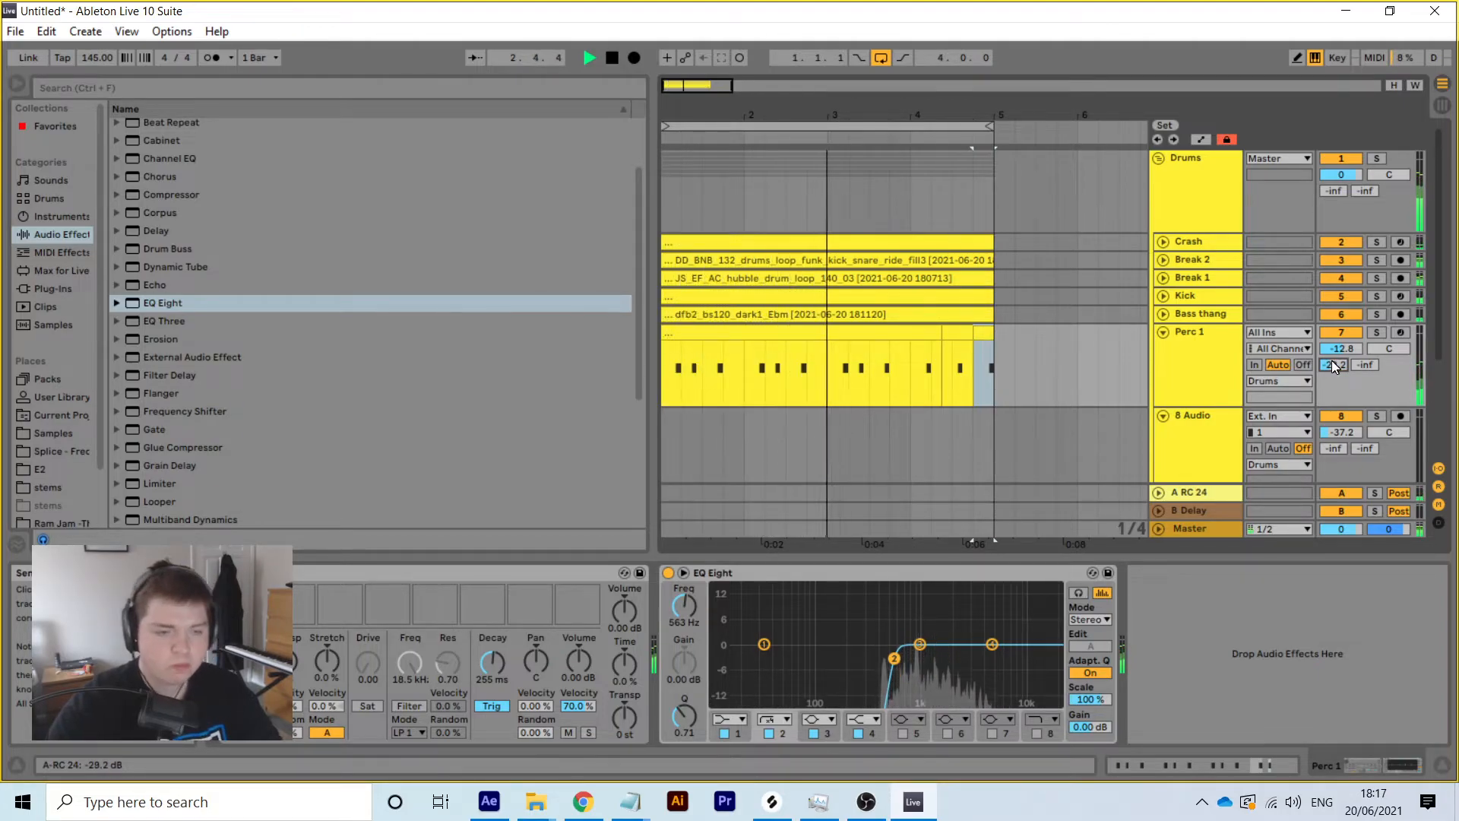
key("space")
left_click(686, 349, "shift")
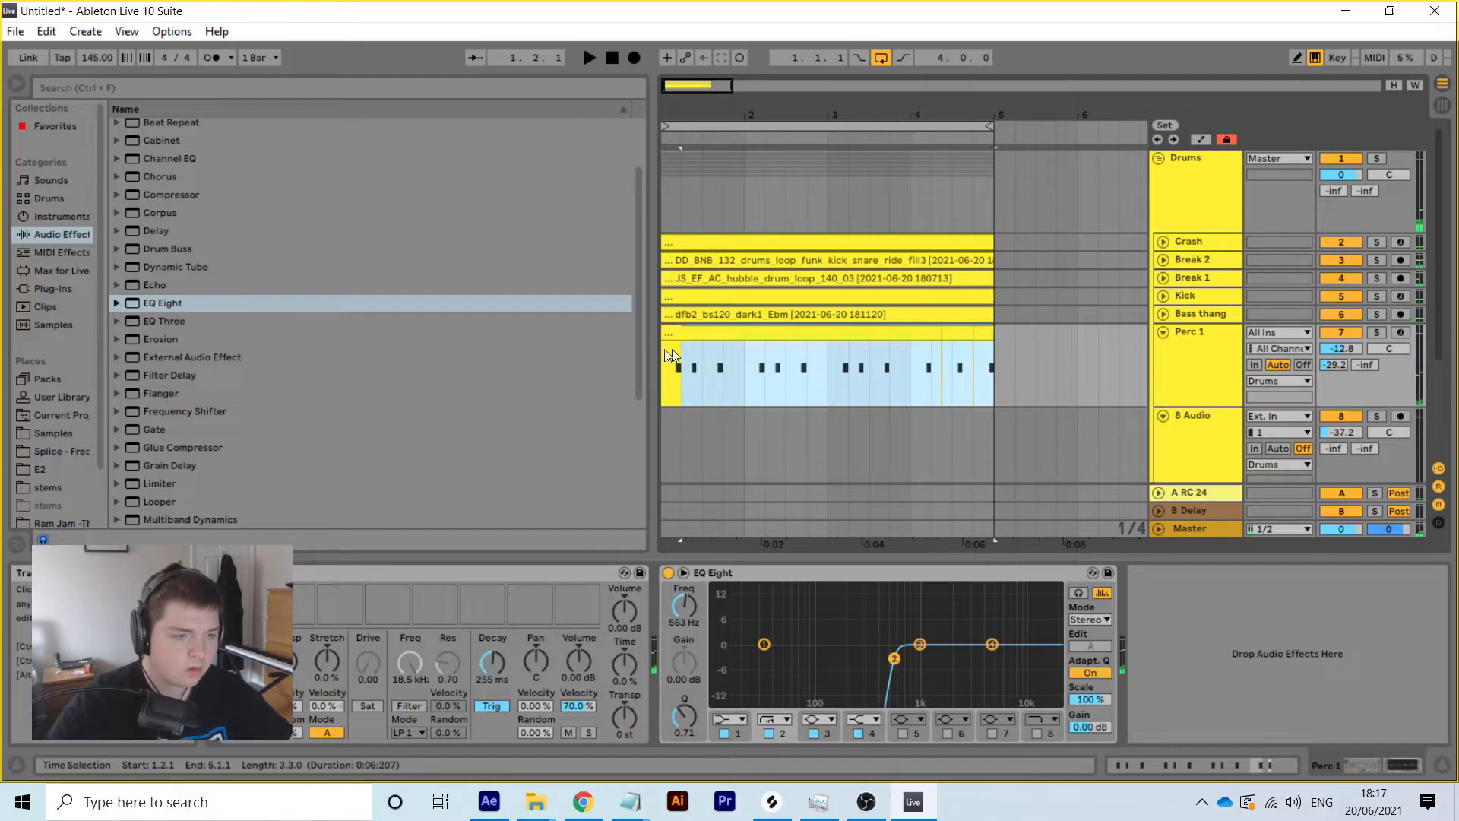
Consolidate the Perc 1 clips into a single clip and turn on its loop
right_click(688, 346)
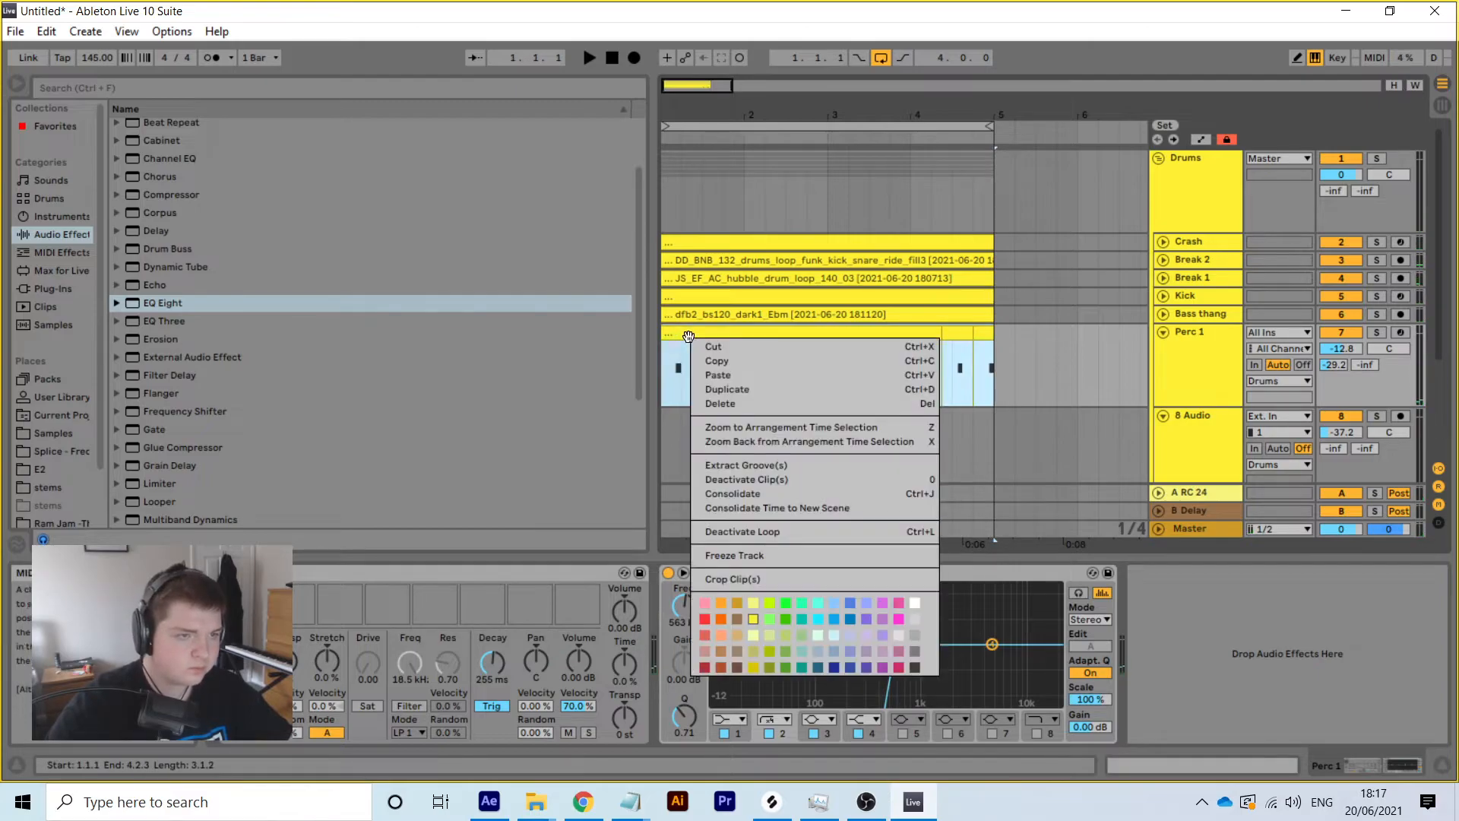
left_click(742, 496)
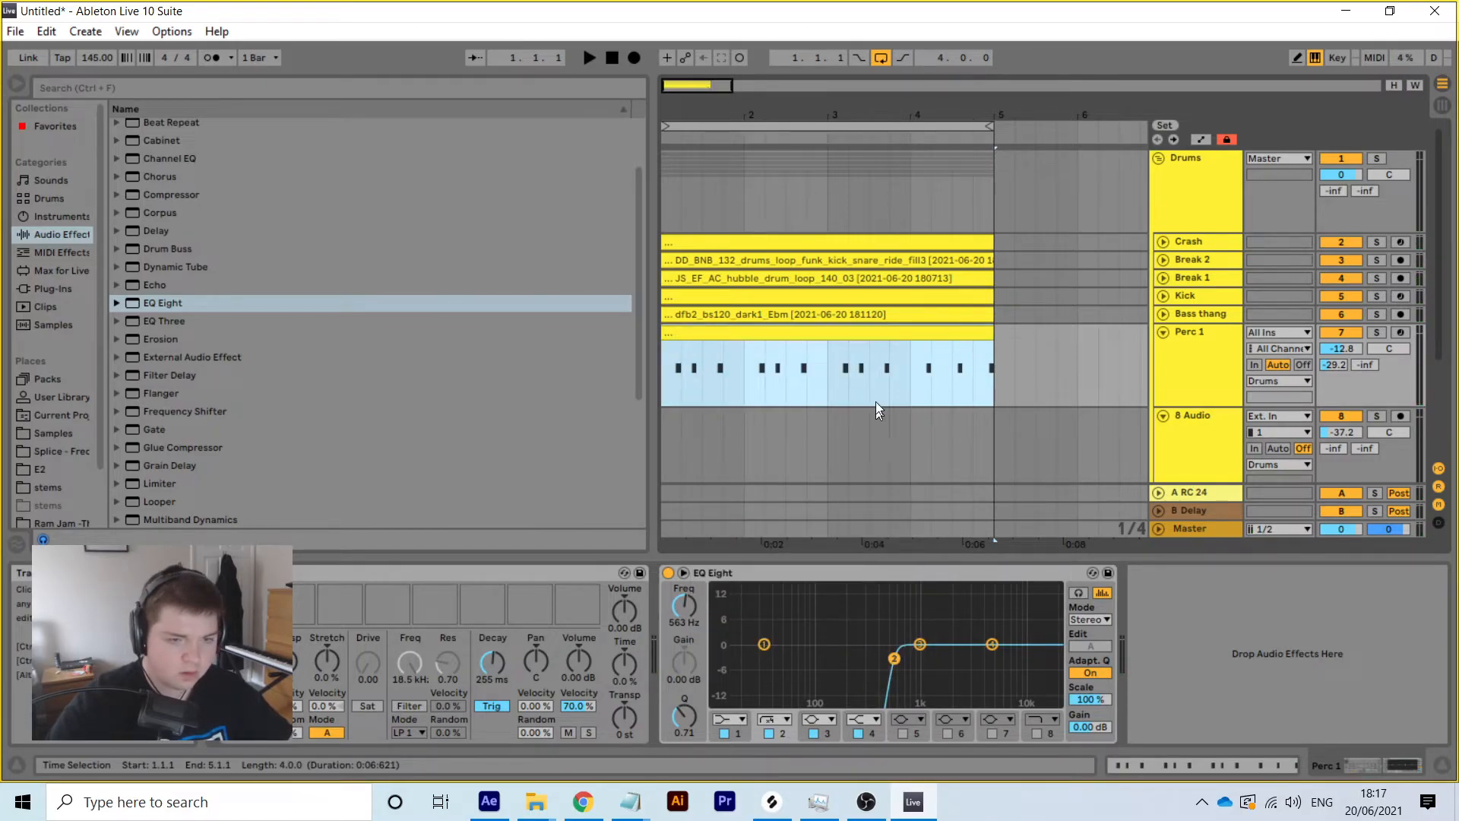
left_click(1201, 769)
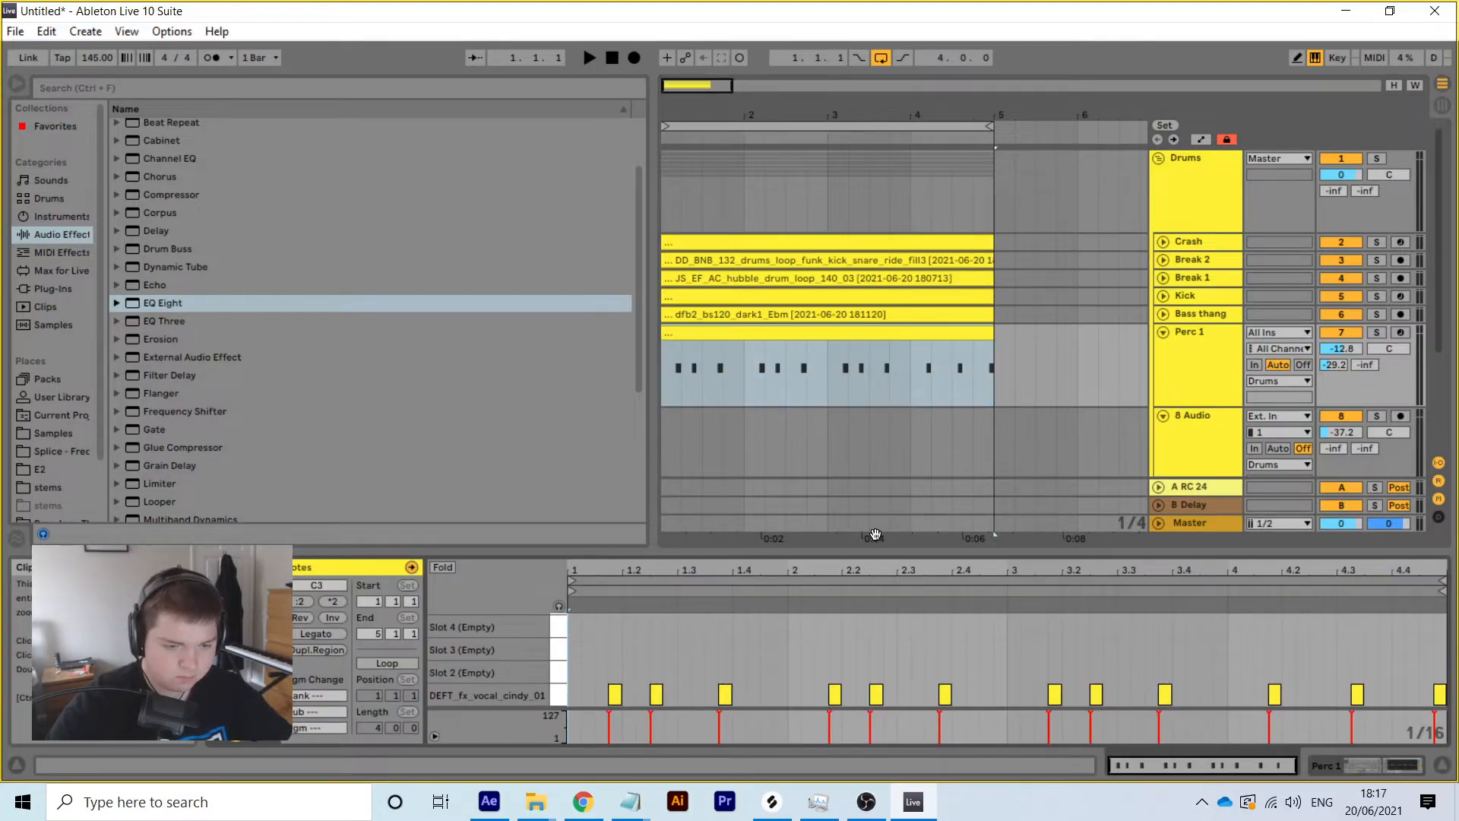
left_click(835, 592)
right_click(832, 655)
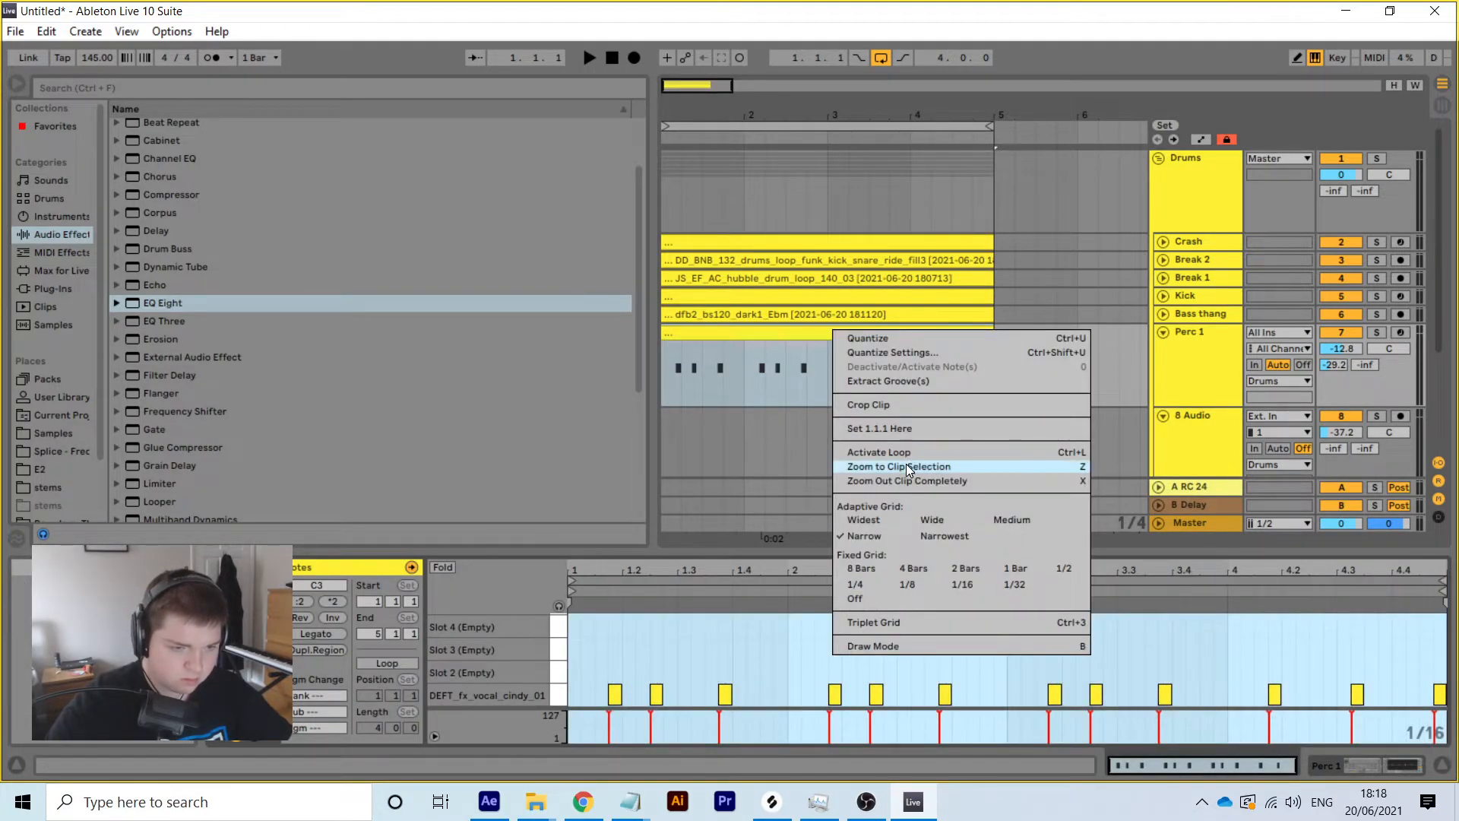
left_click(904, 450)
Fold the Perc 1 track and delete the unused audio track below it
left_click(1201, 222)
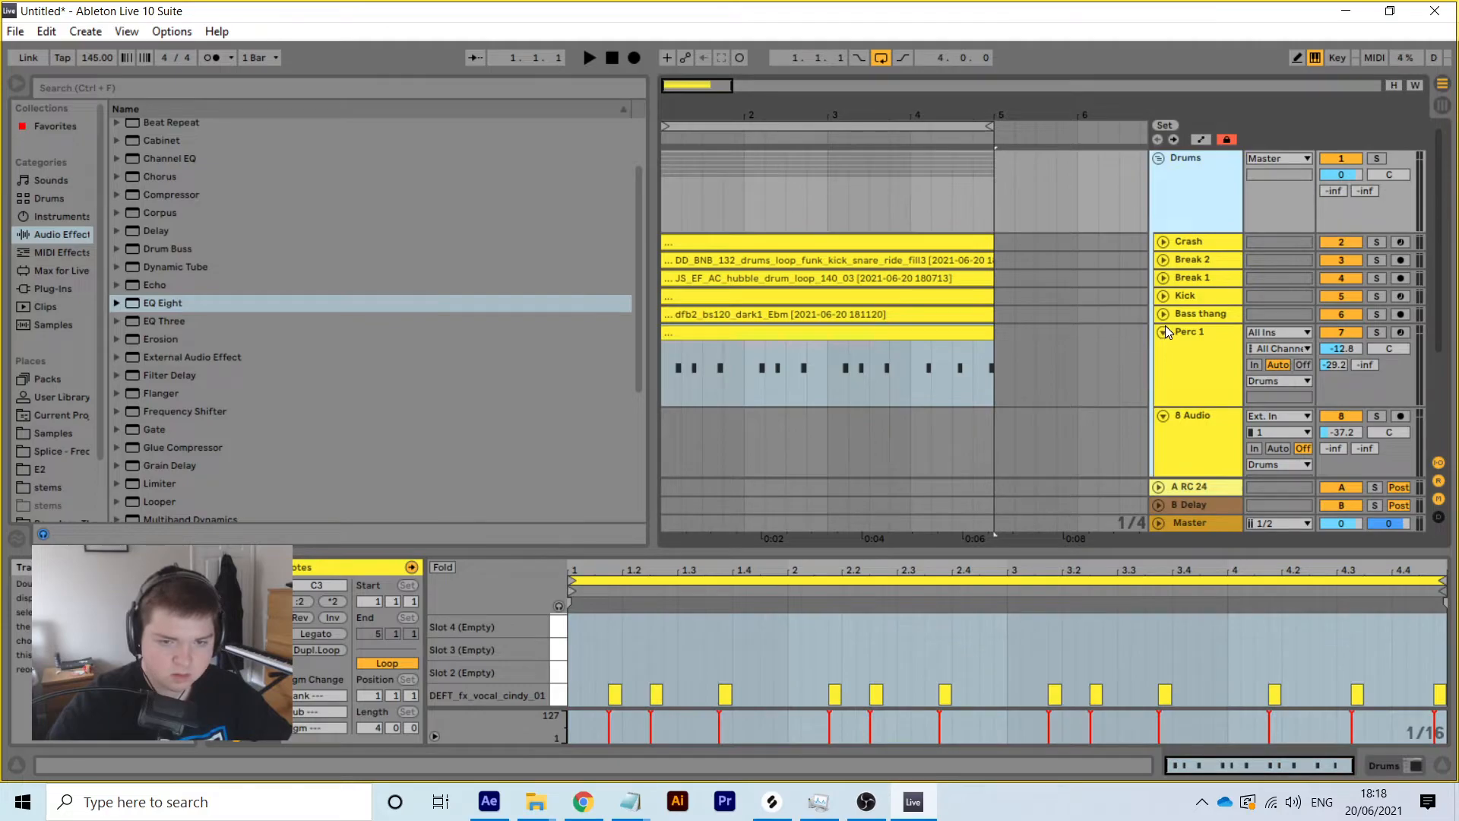
left_click(1161, 332)
right_click(1198, 363)
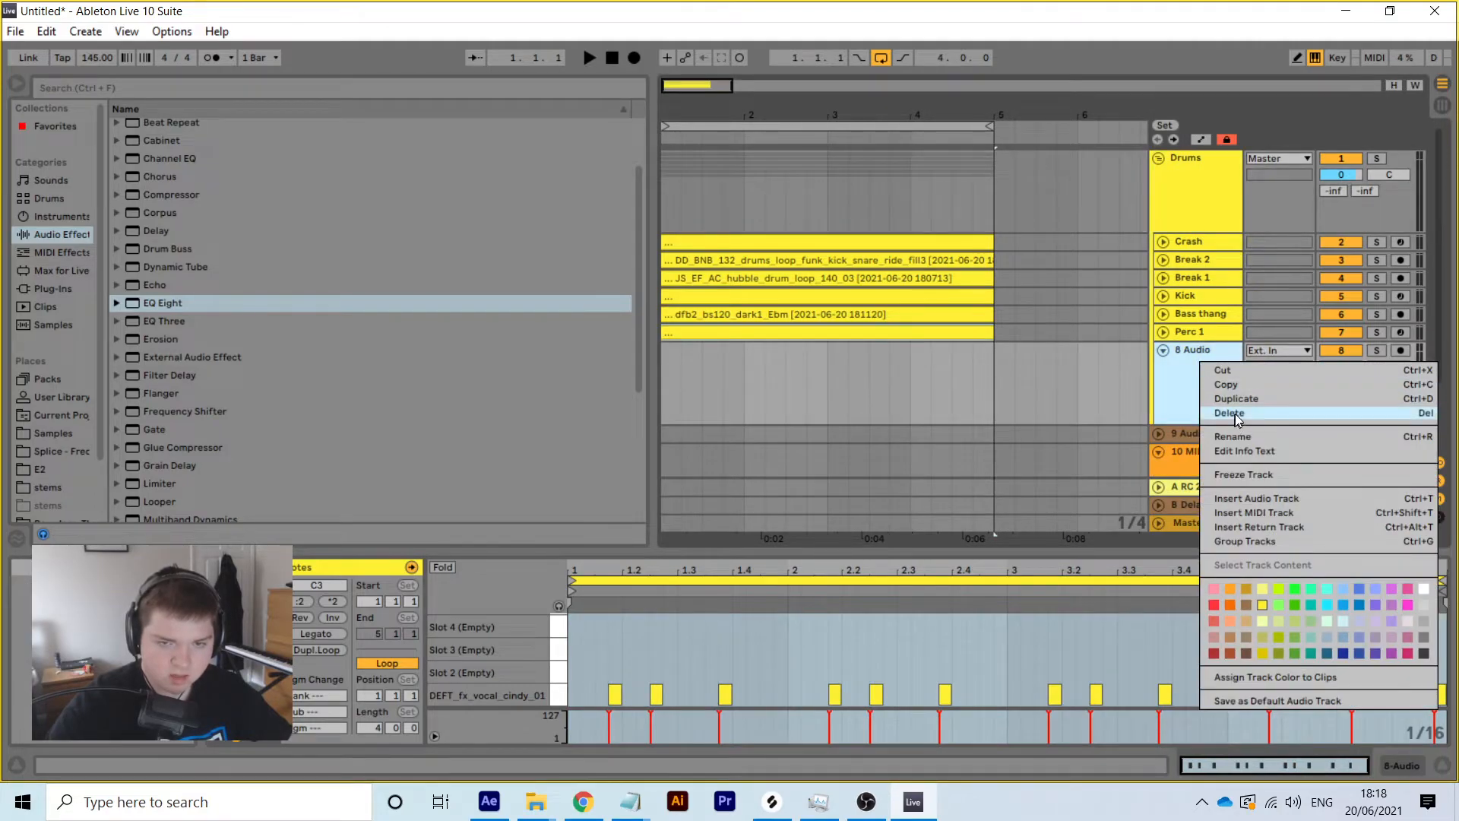
left_click(1234, 413)
Mute Perc 1 and delete the Bus Comp device from the Drums group's chain
left_click(1189, 173)
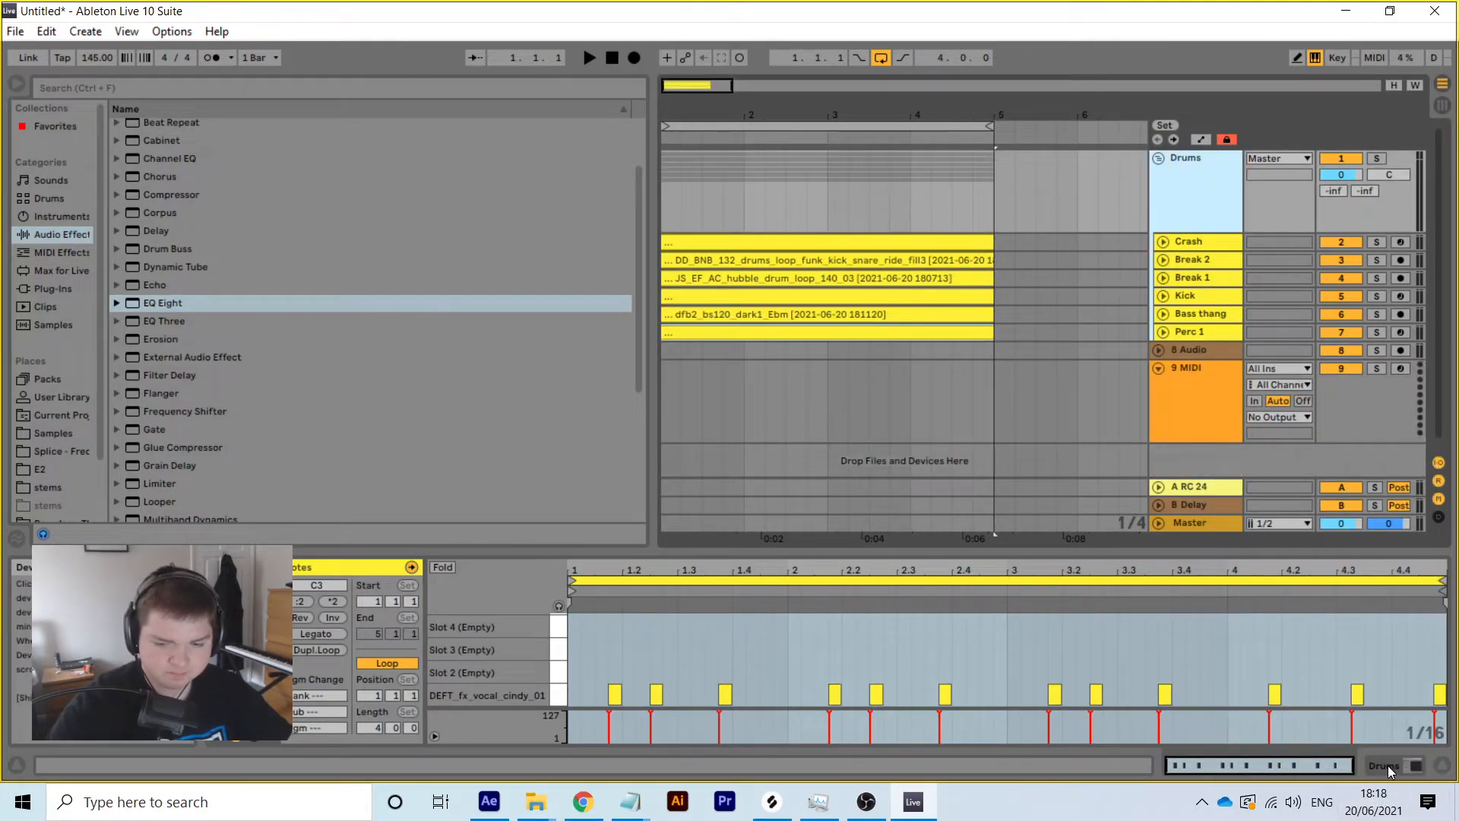
key("shift+Tab")
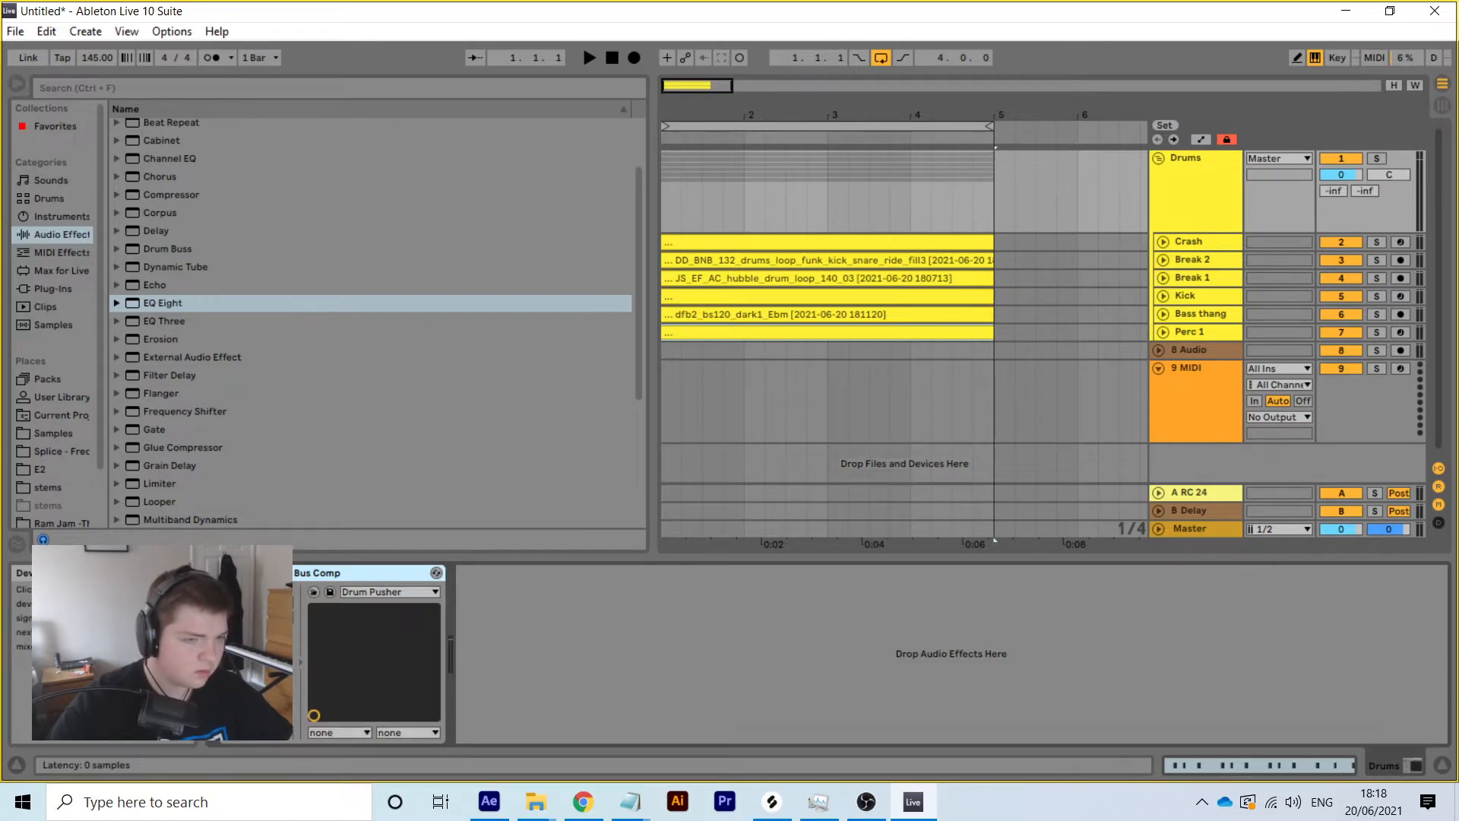
key("space")
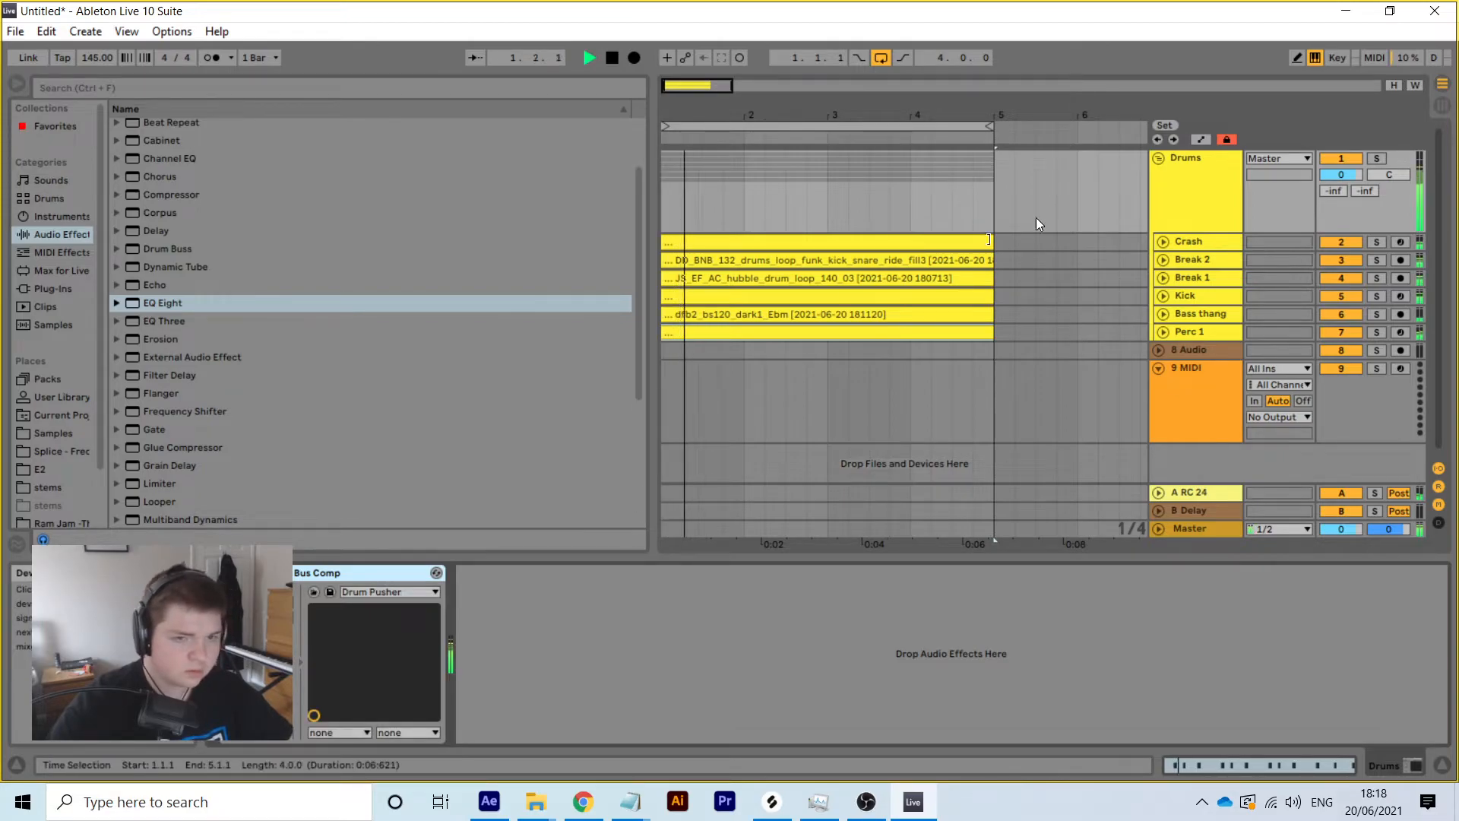
left_click(1351, 330)
left_click(1202, 168)
key("space")
left_click(322, 573)
key("Delete")
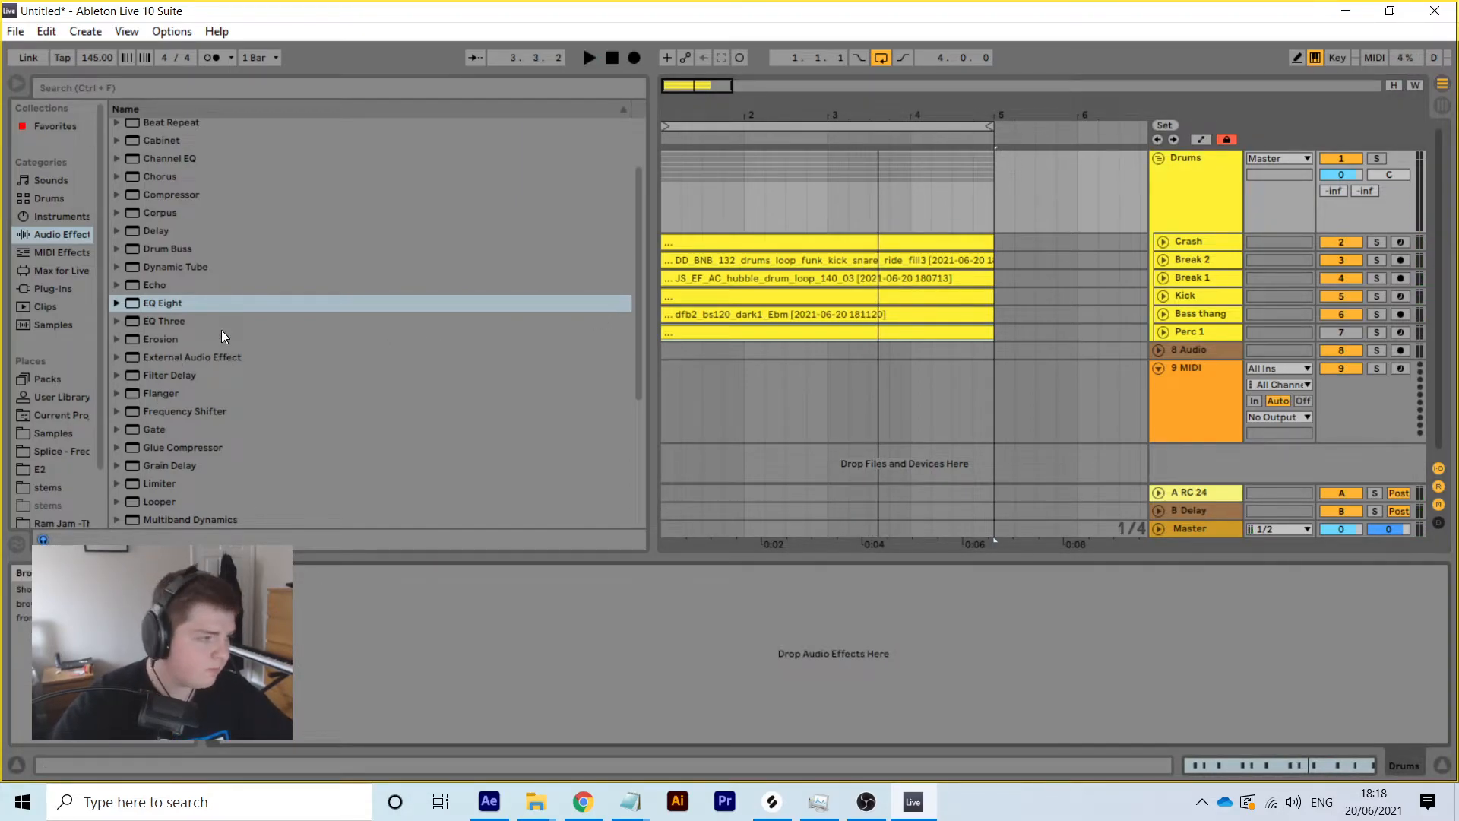
Load FabFilter Pro-C 2 from the Plug-Ins > FabFilter folder onto the Drums group
left_click(75, 288)
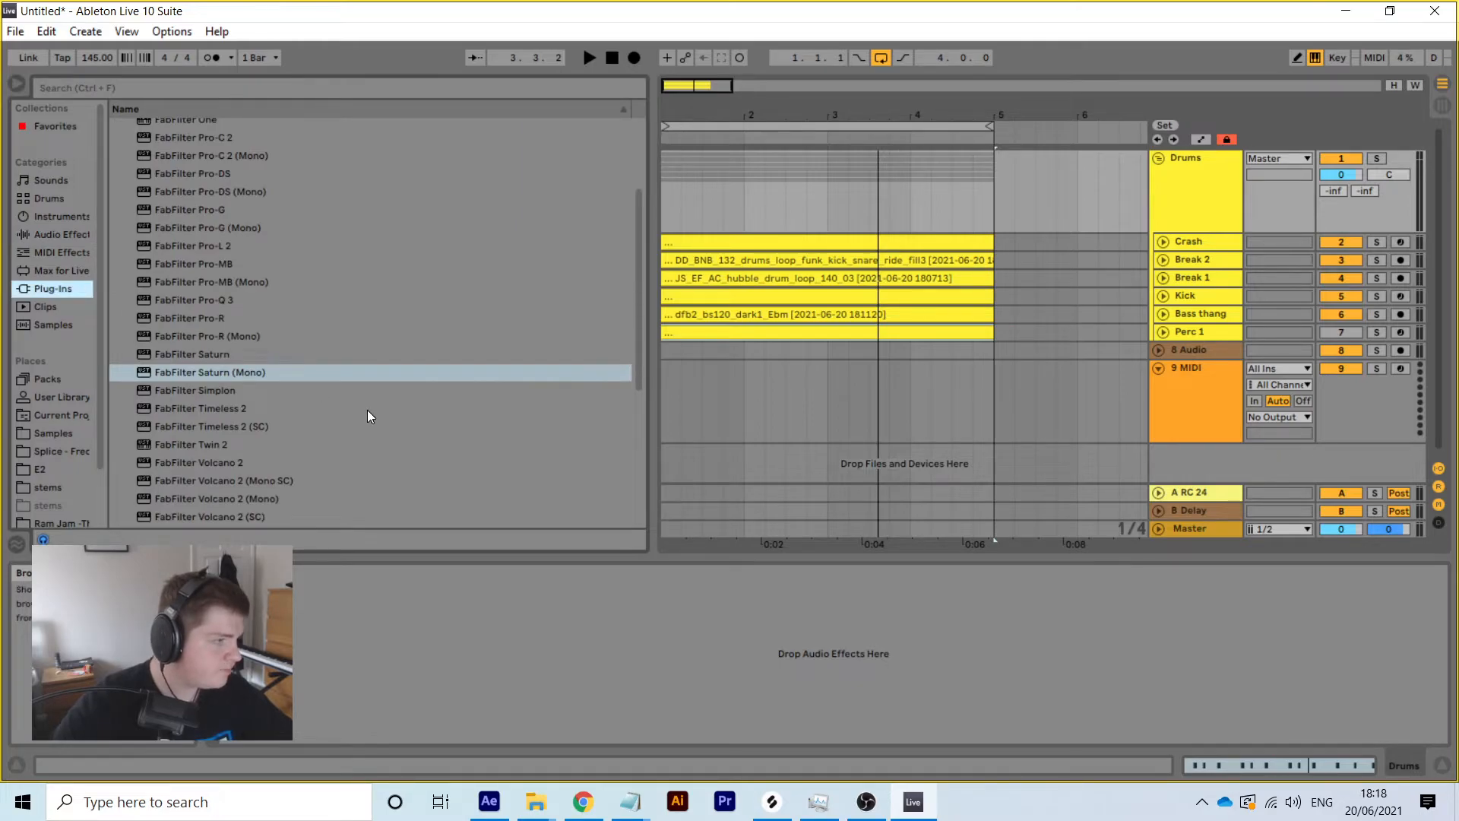
scroll(367, 416, "up", 3)
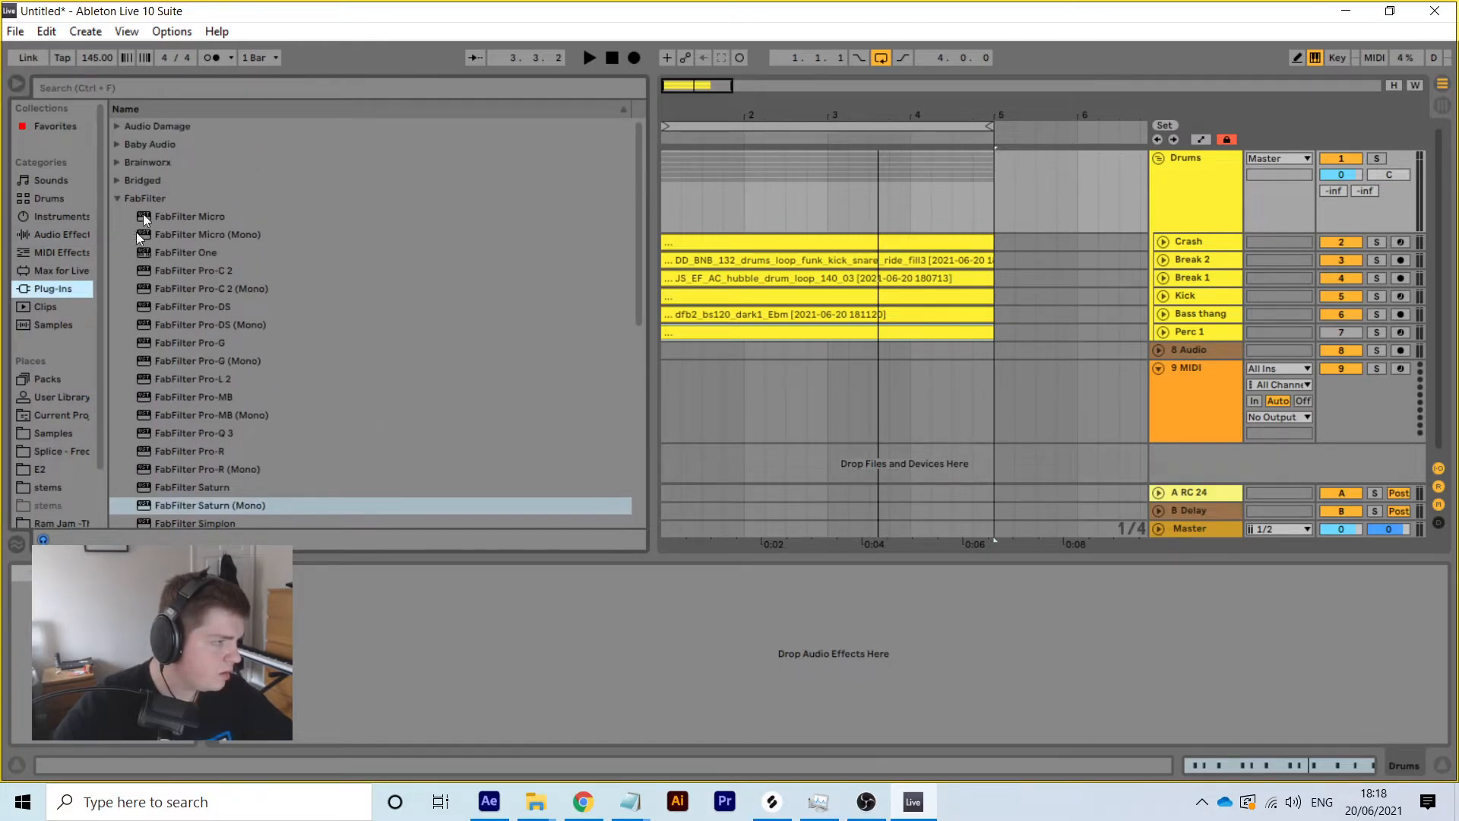
left_click(119, 198)
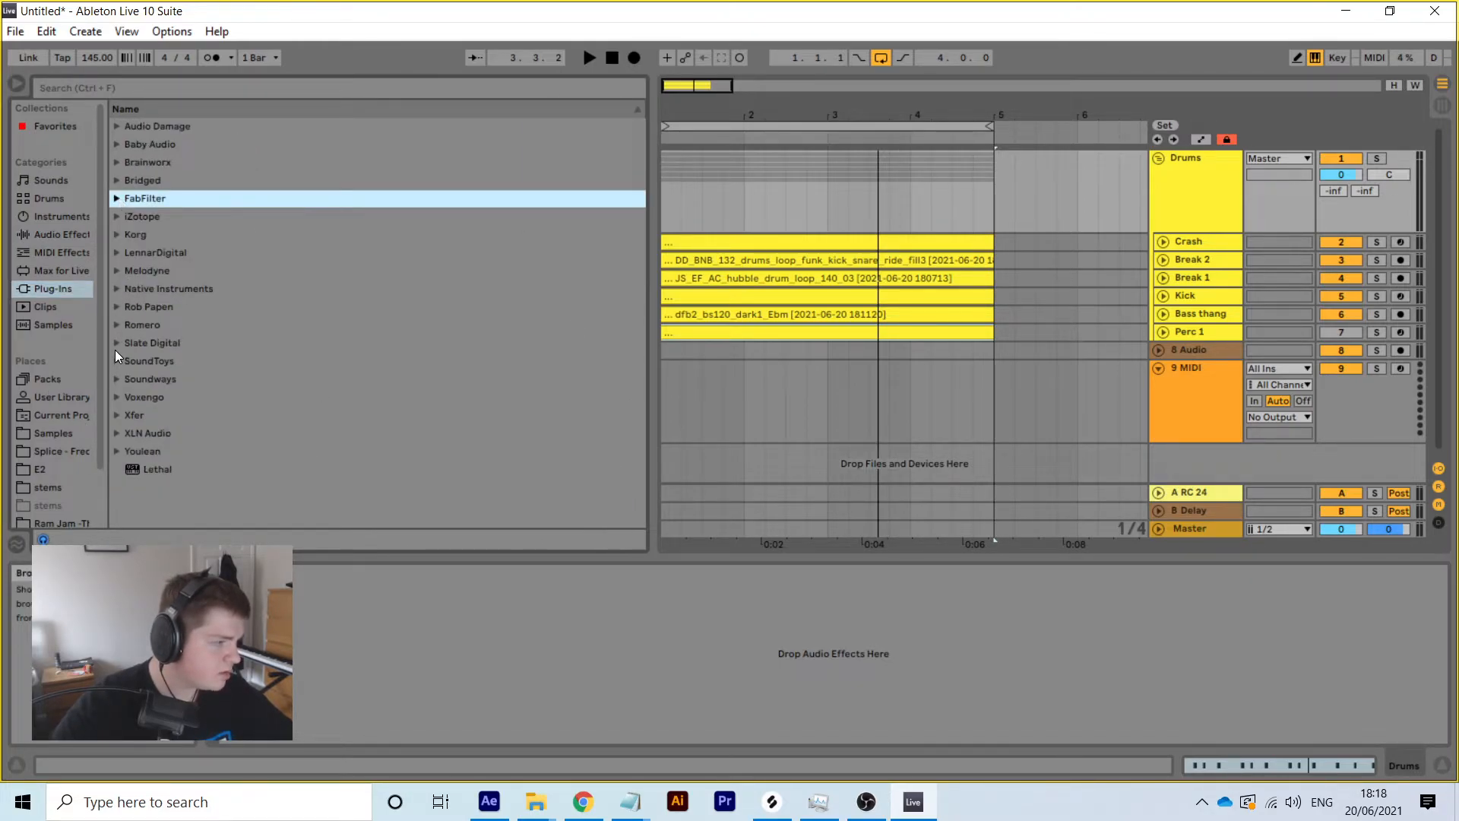
left_click(117, 198)
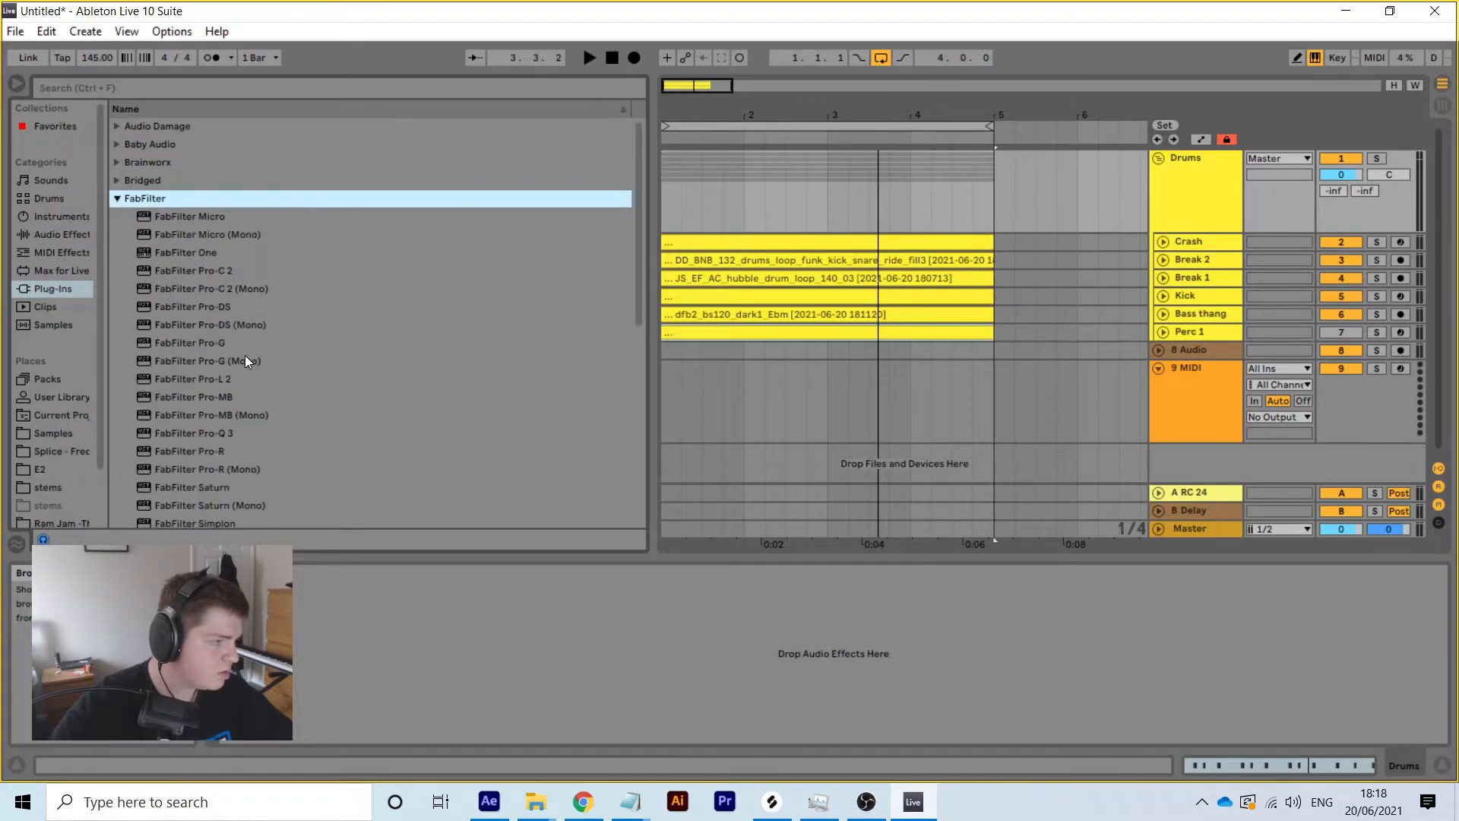
double_click(225, 271)
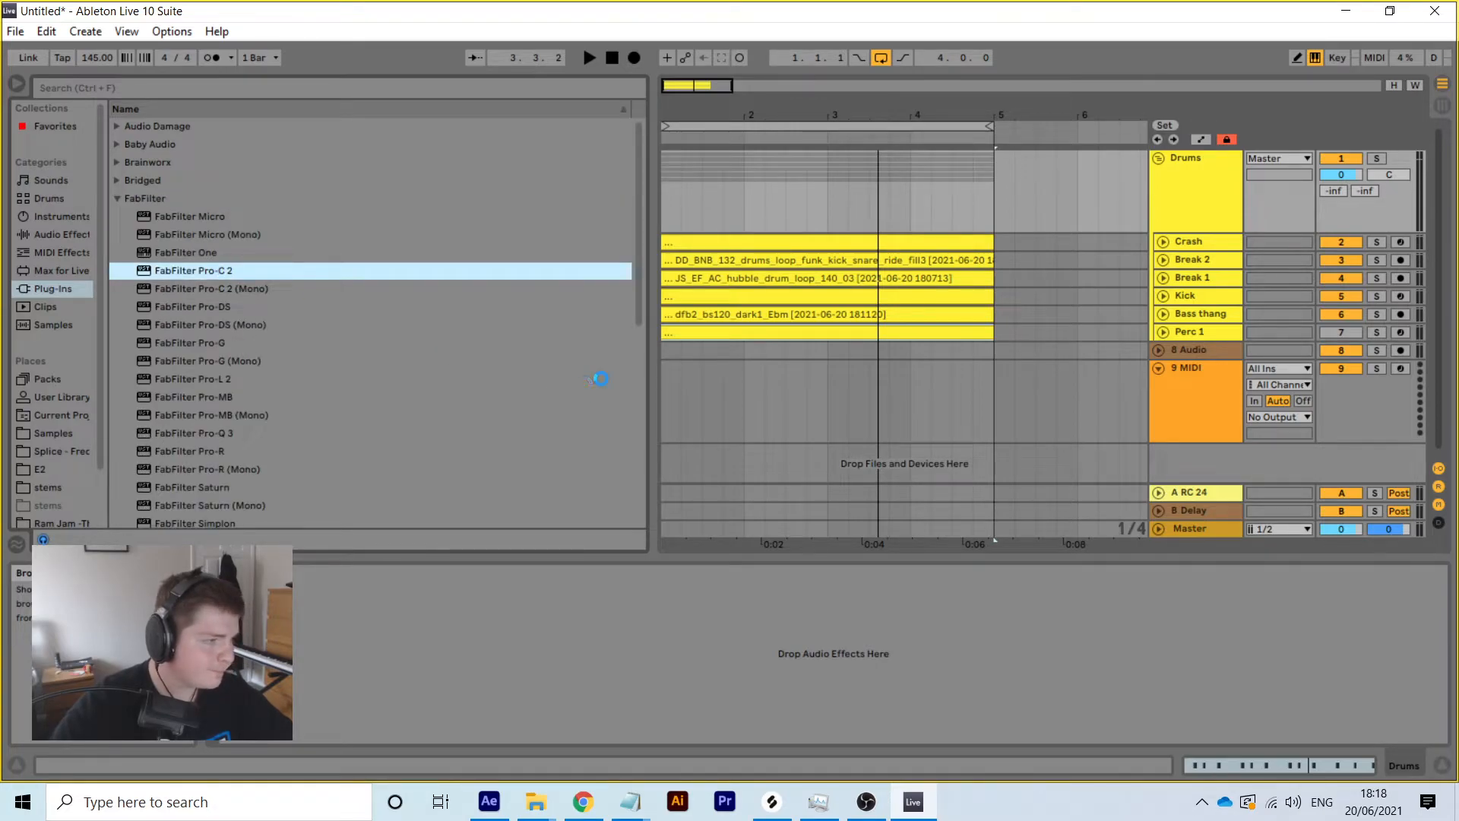
Browse Pro-C 2's Drums > Bus compression presets in its preset menu
left_click(574, 260)
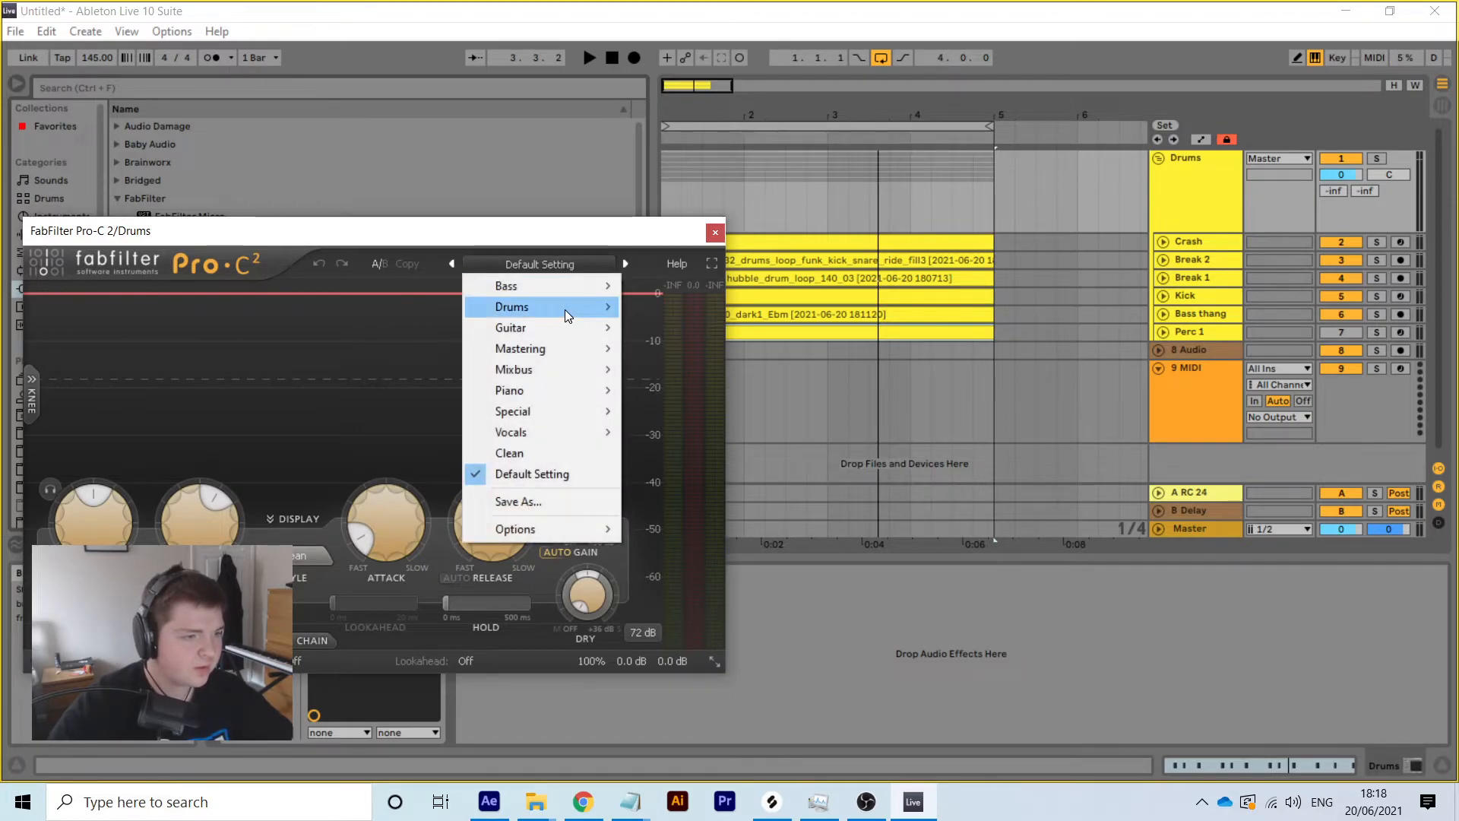
mouse_move(559, 304)
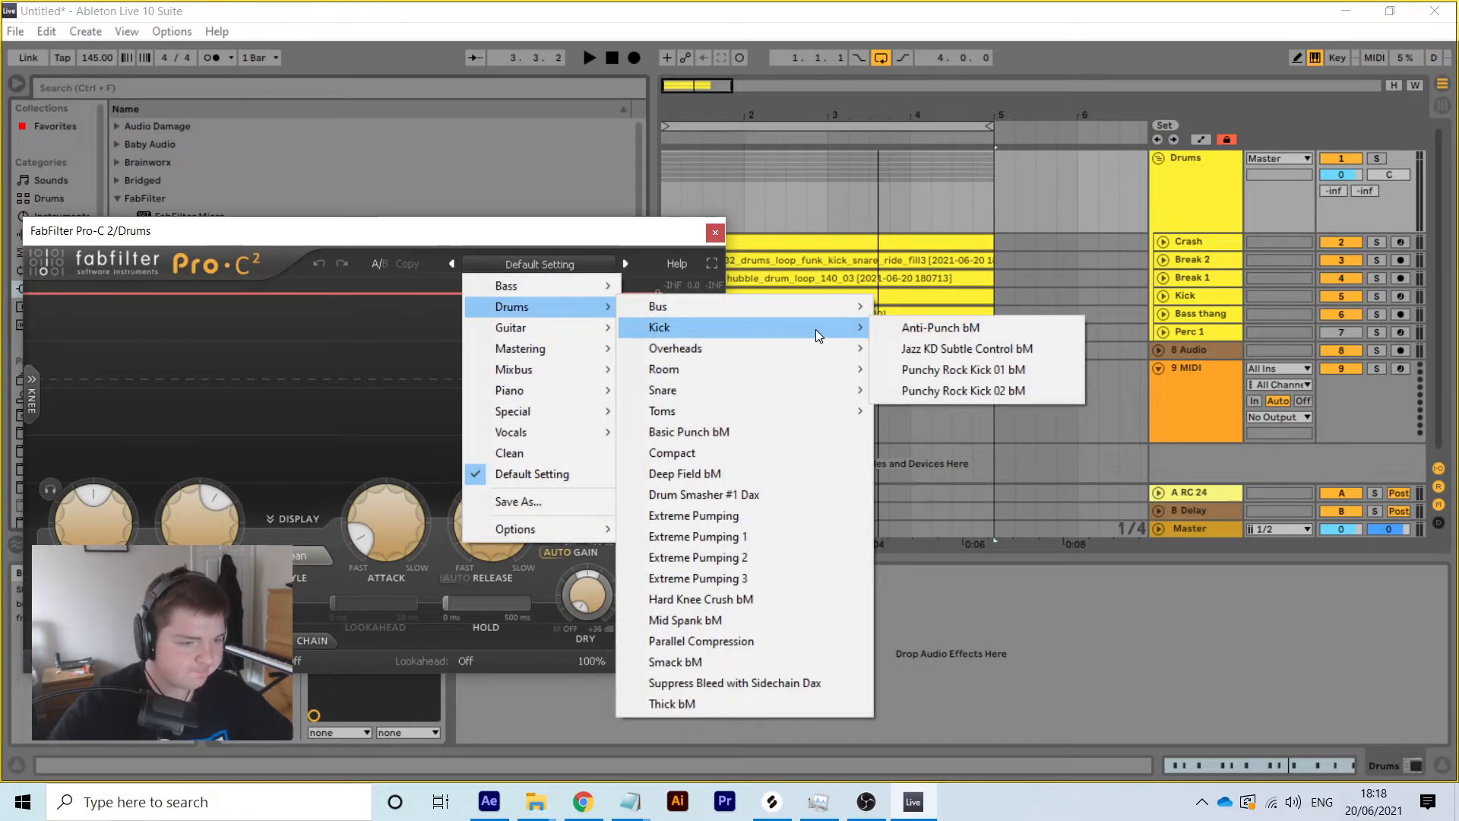
mouse_move(814, 348)
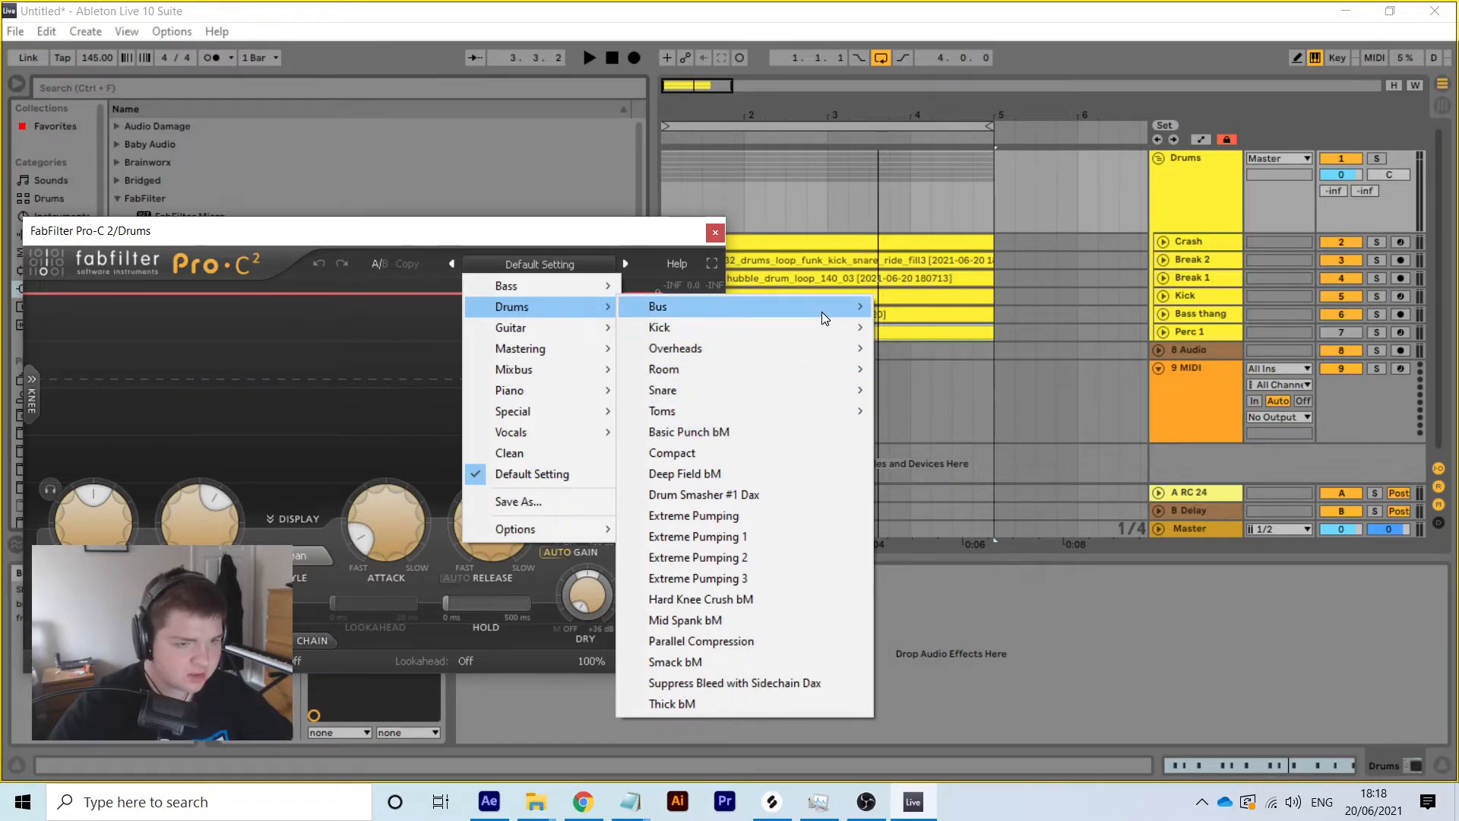
mouse_move(822, 315)
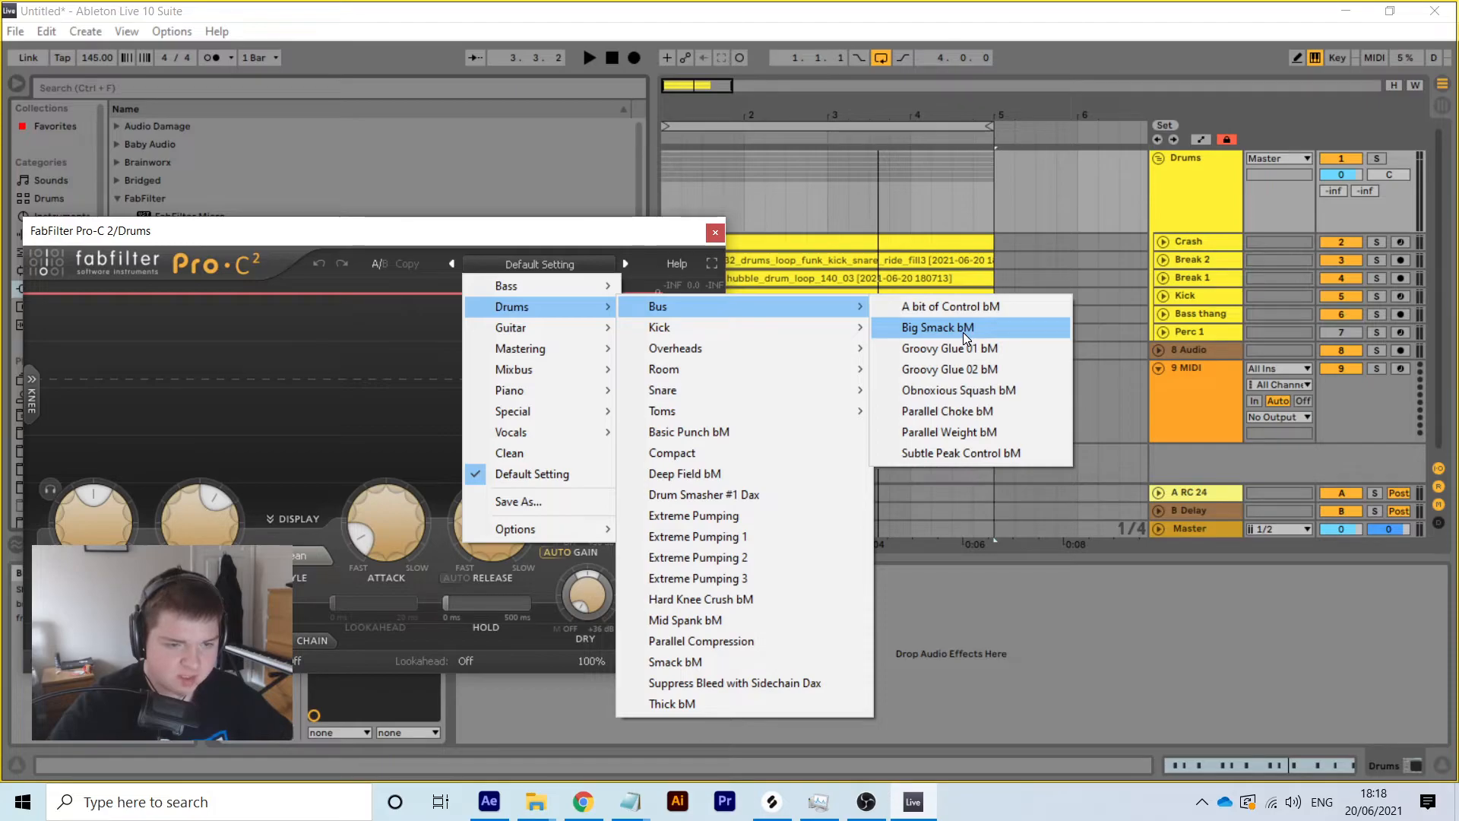
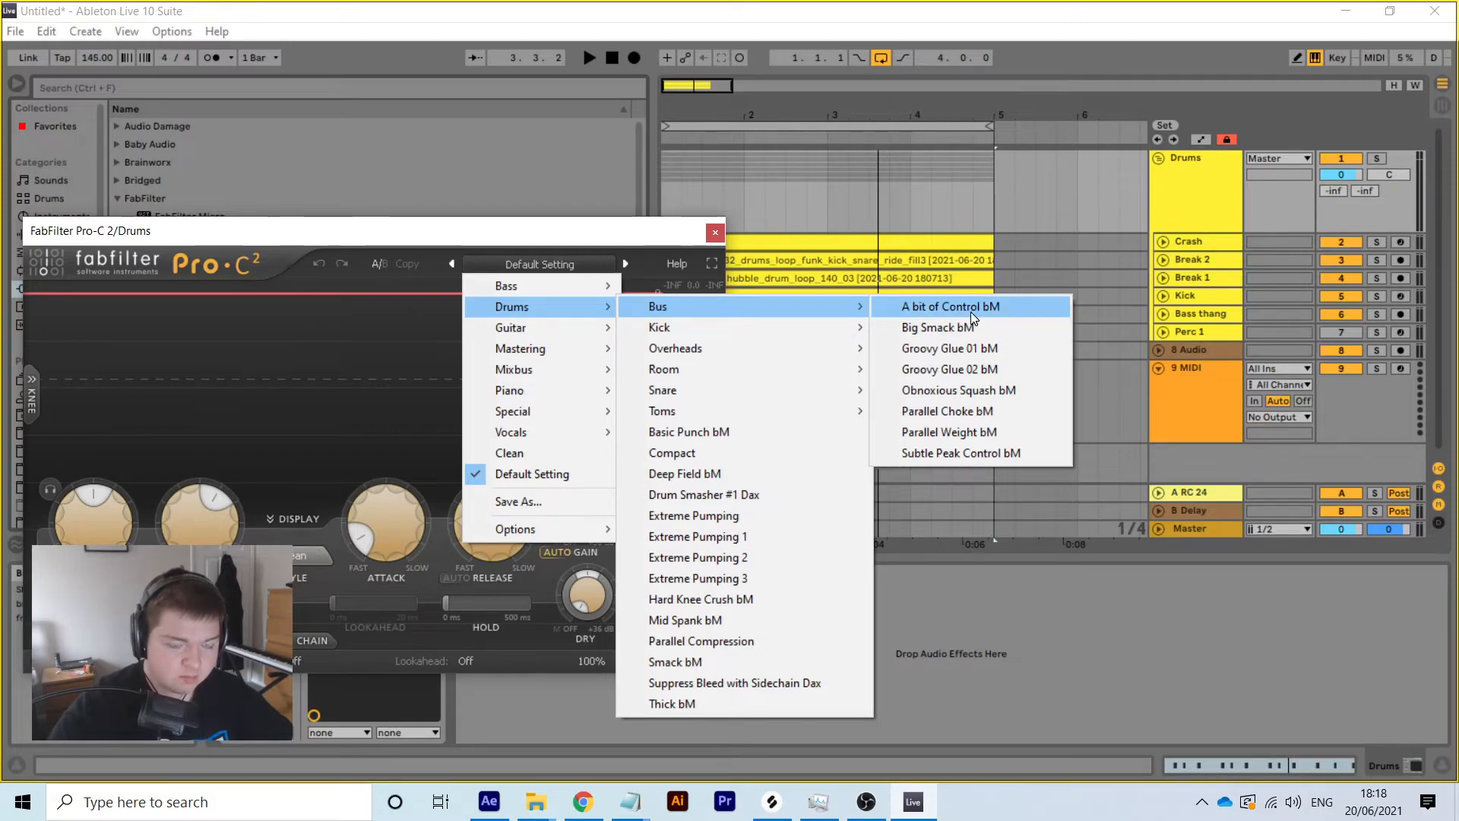
Load the Groovy Glue 01 bM preset into Pro-C 2, audition it, and close the plug-in window
left_click(984, 350)
key("space")
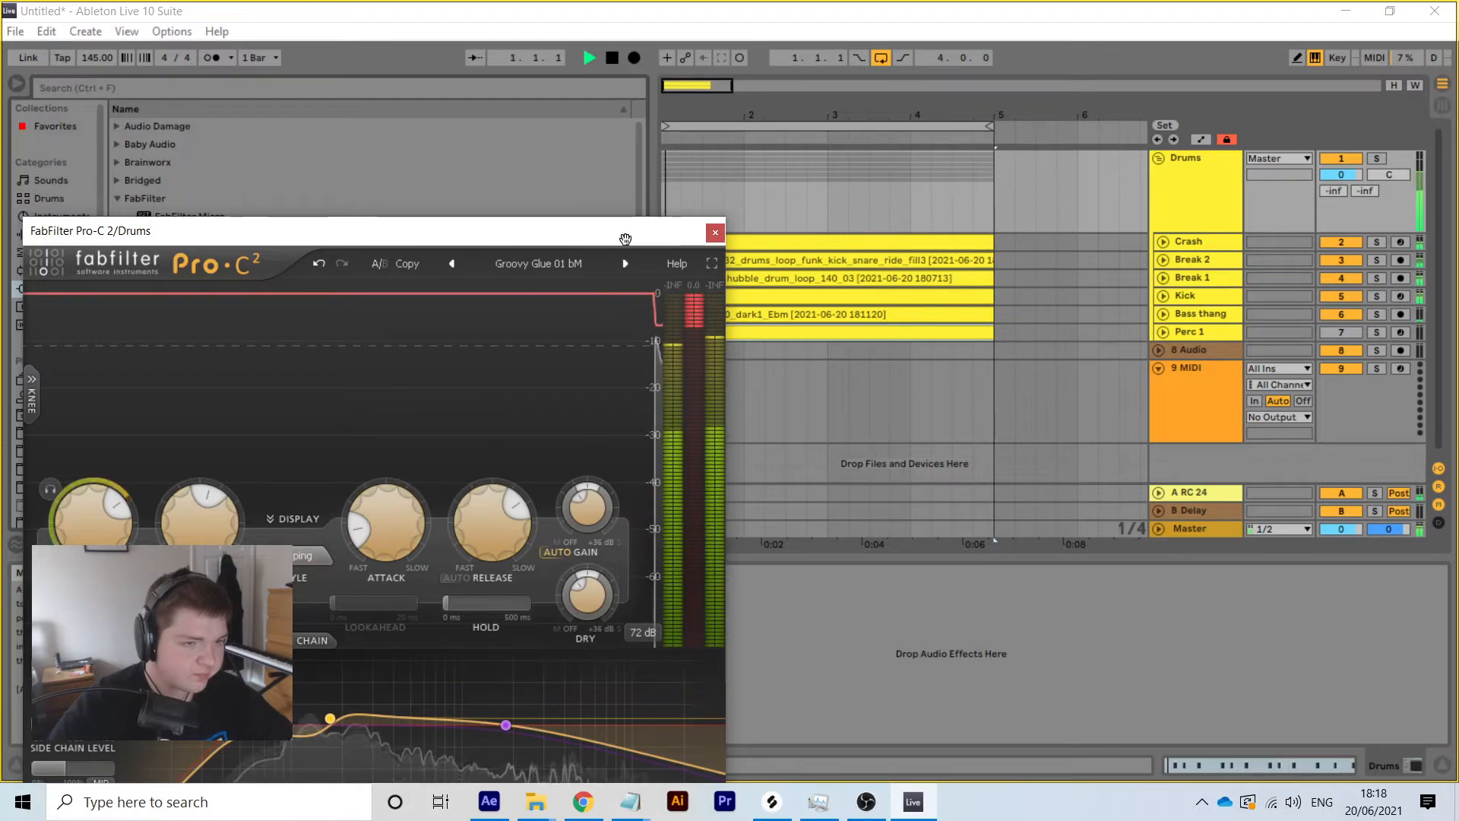
left_click_drag(621, 235, 964, 95)
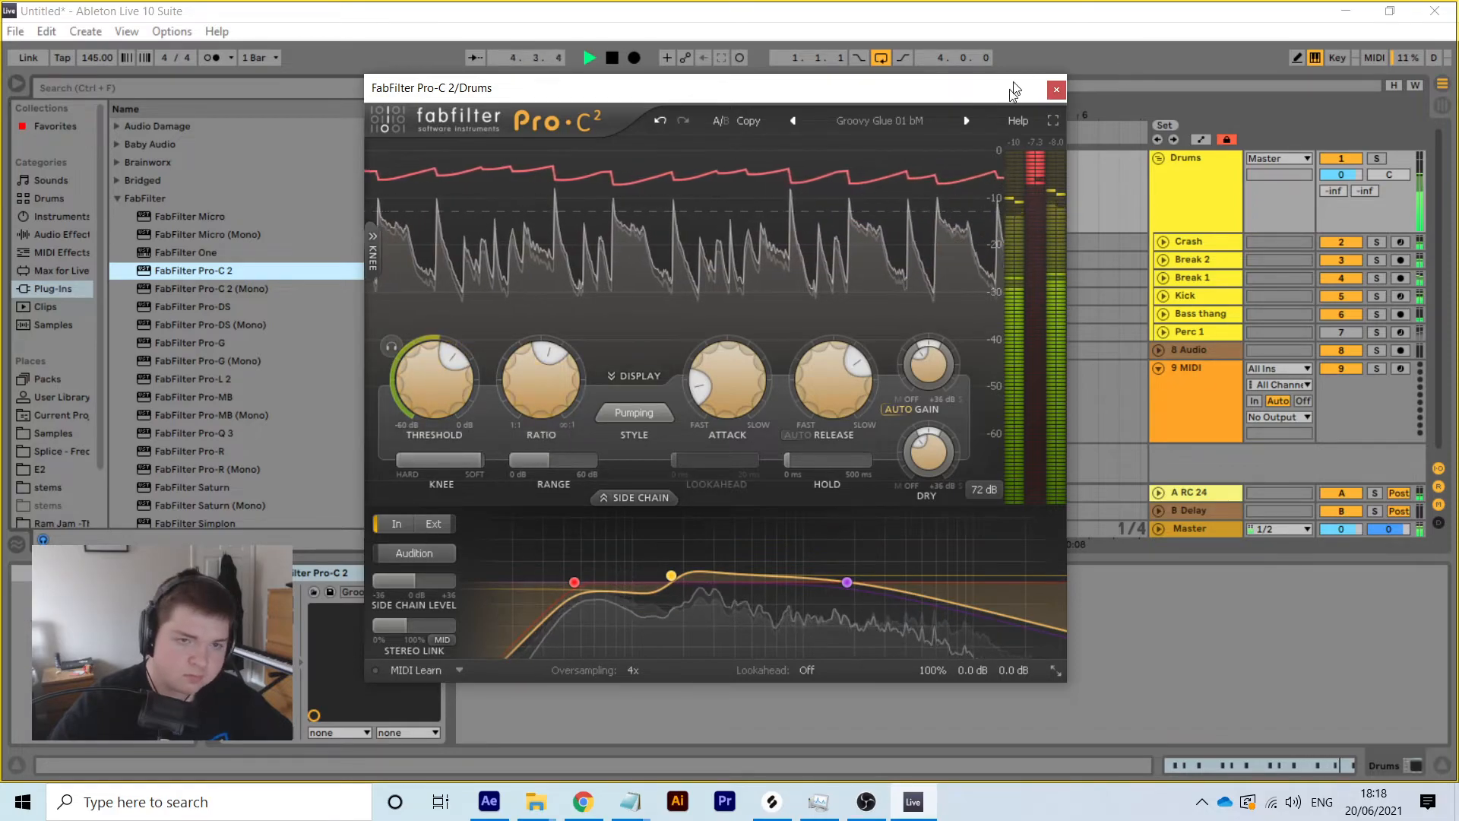
left_click(1056, 89)
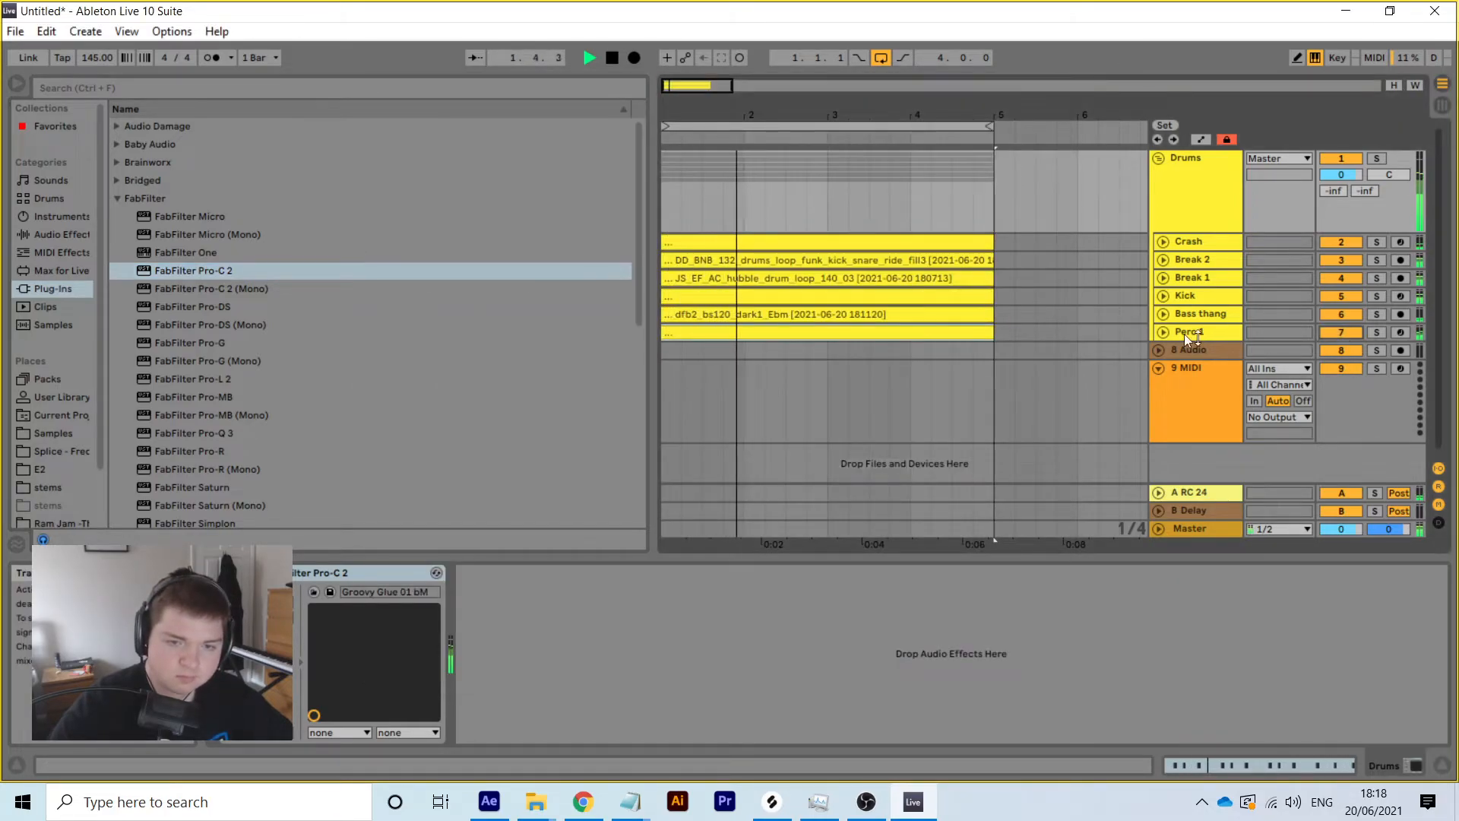
In the Perc 1 clip, move the note at 4.1.3 so it starts at 4.1.4
left_click(1162, 333)
scroll(1257, 346, "down", 2)
left_click_drag(1341, 292, 1340, 297)
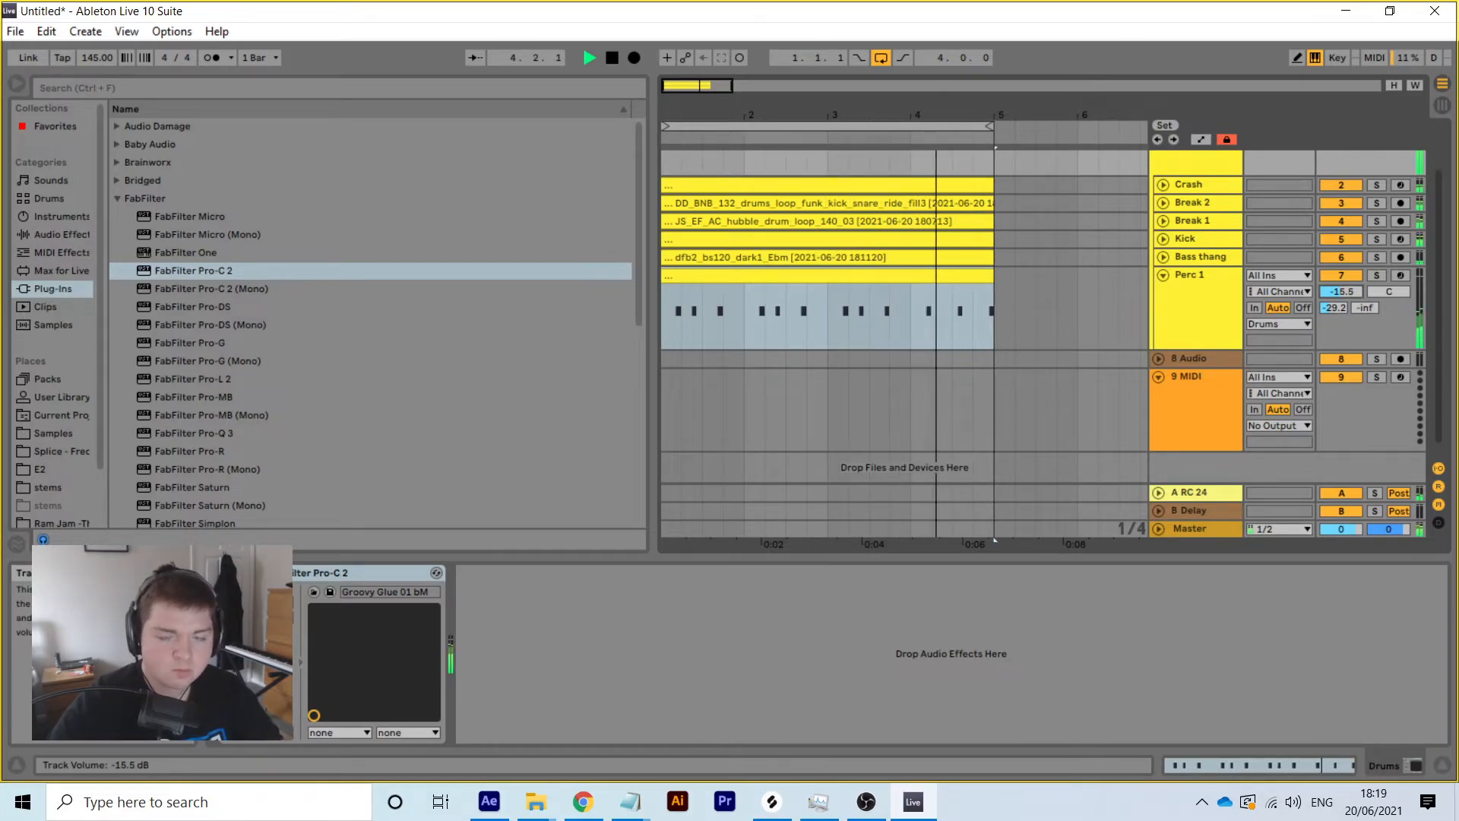
left_click(1303, 767)
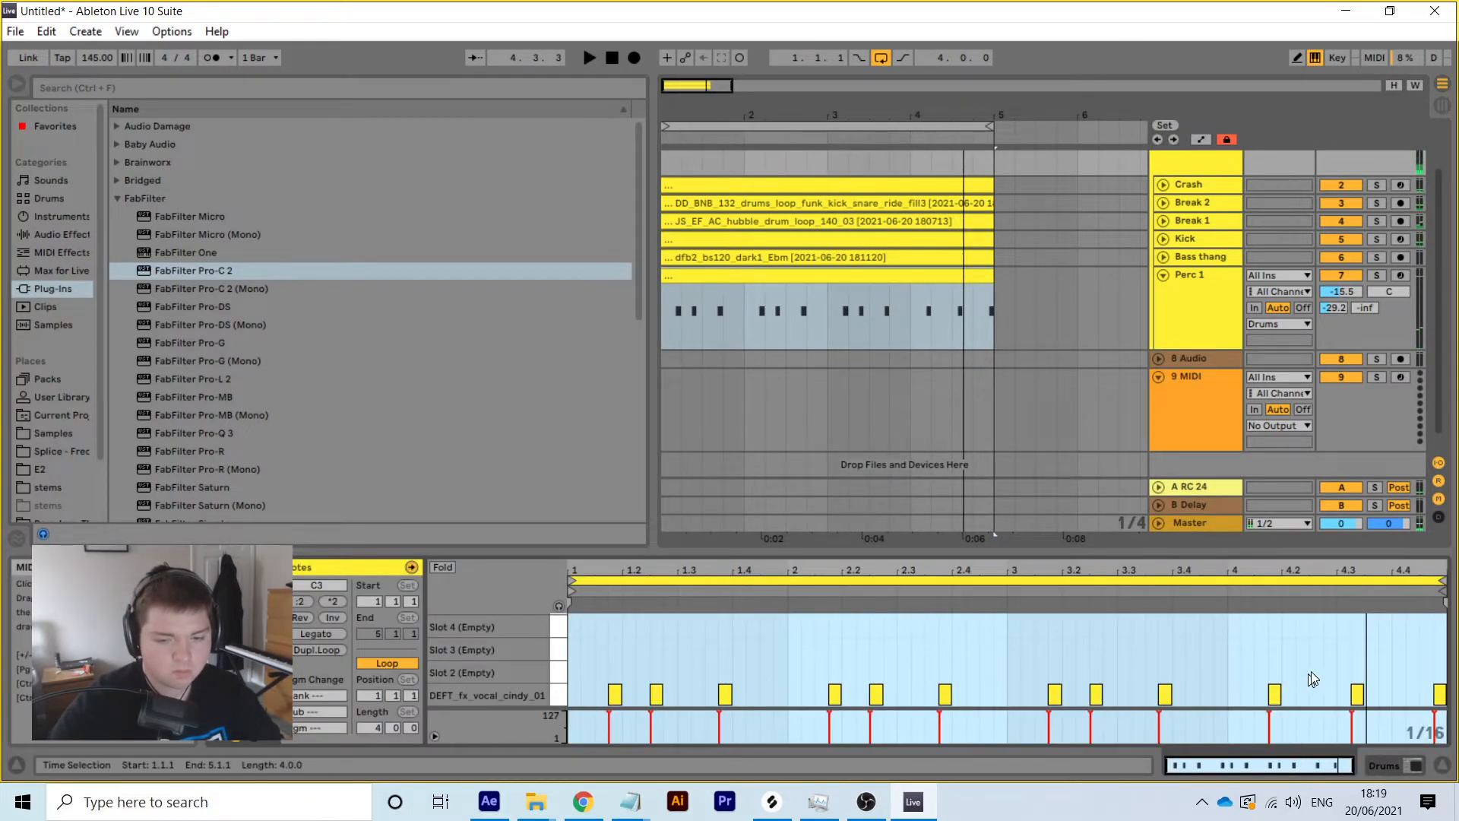
left_click(1296, 720)
left_click(1276, 690)
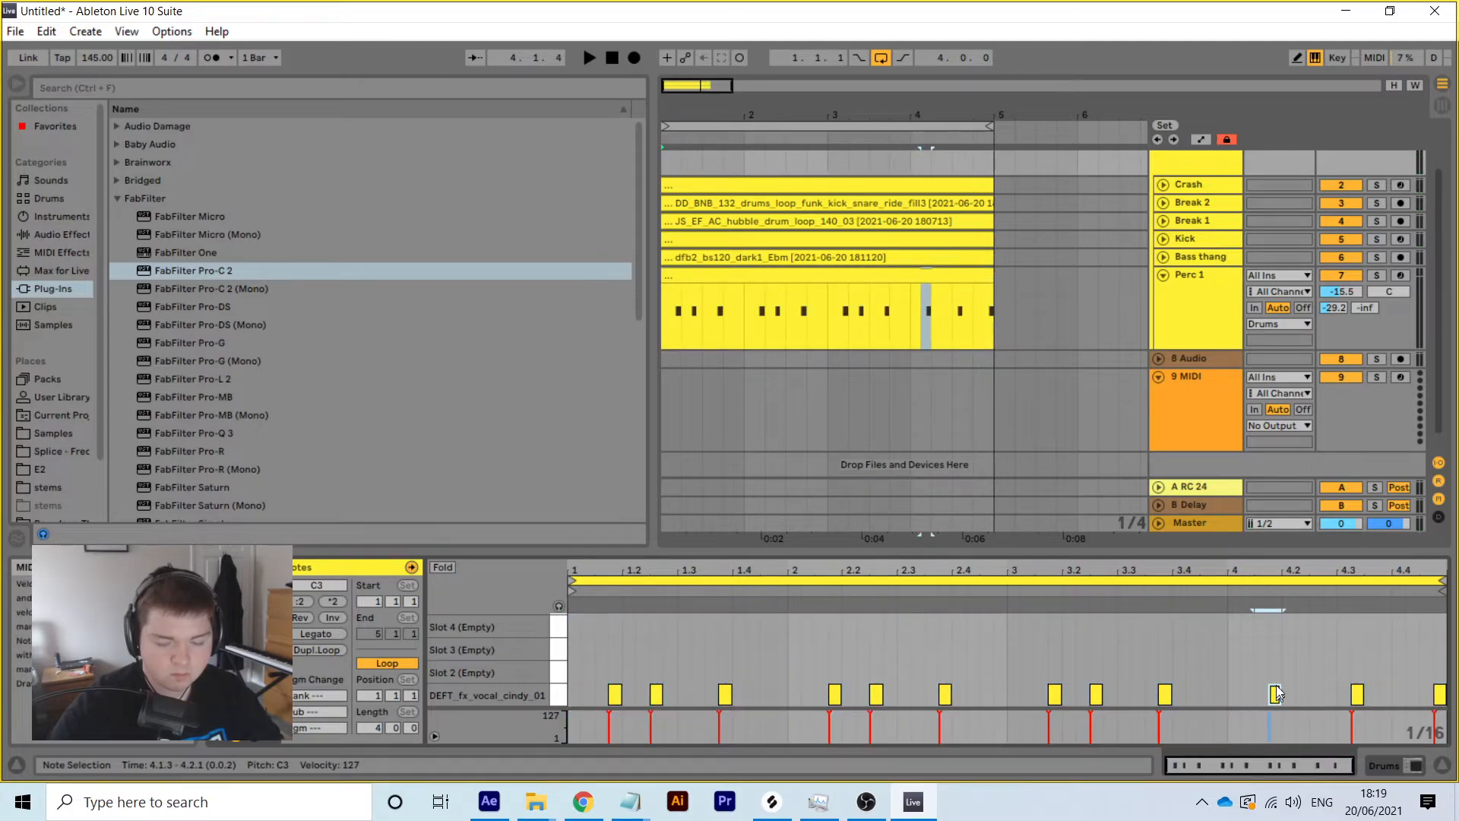
left_click_drag(1275, 693, 1279, 692)
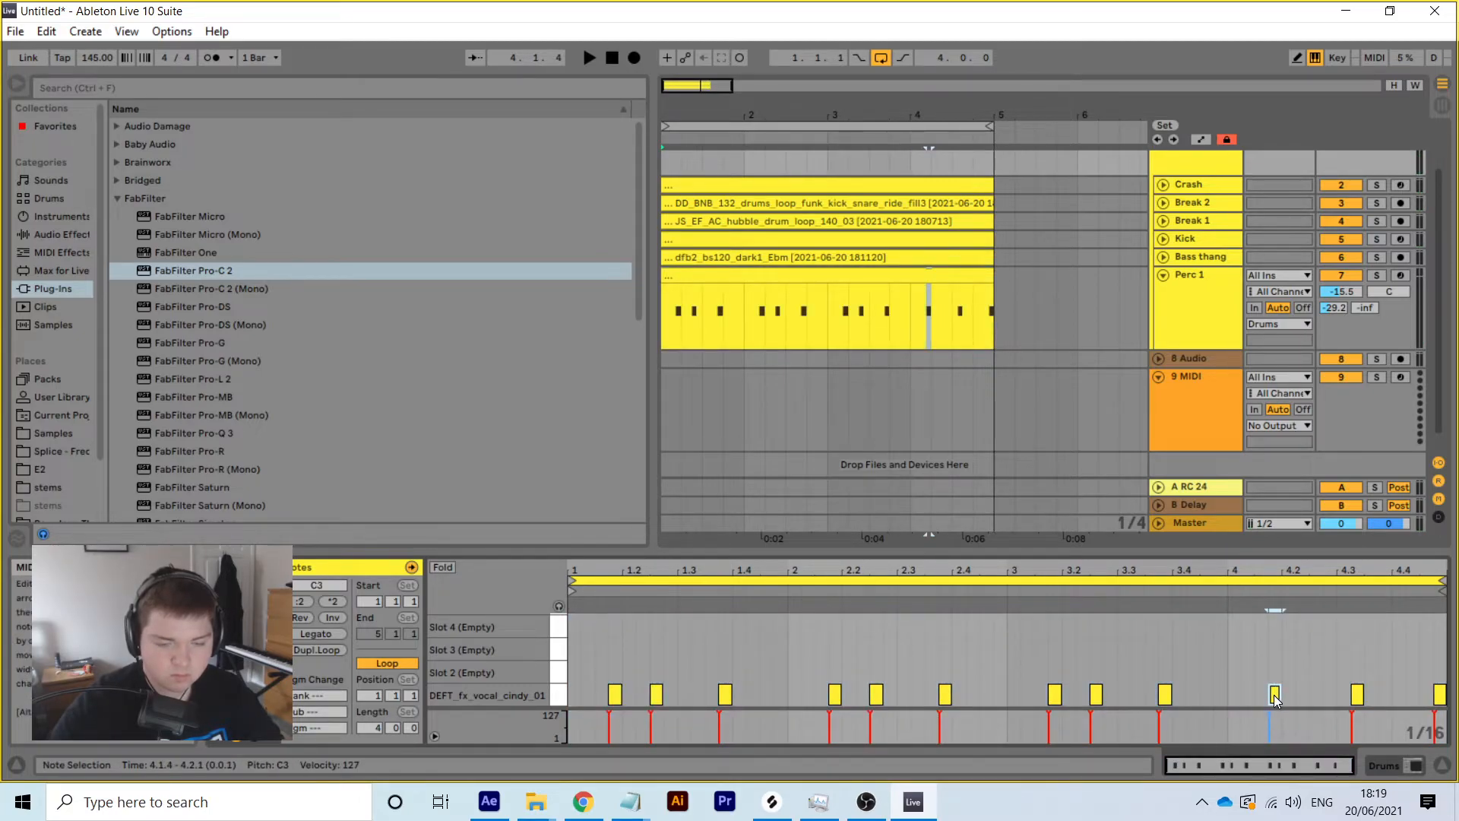
Fold and delete the Perc 1 track
left_click(1177, 284)
left_click(1163, 275)
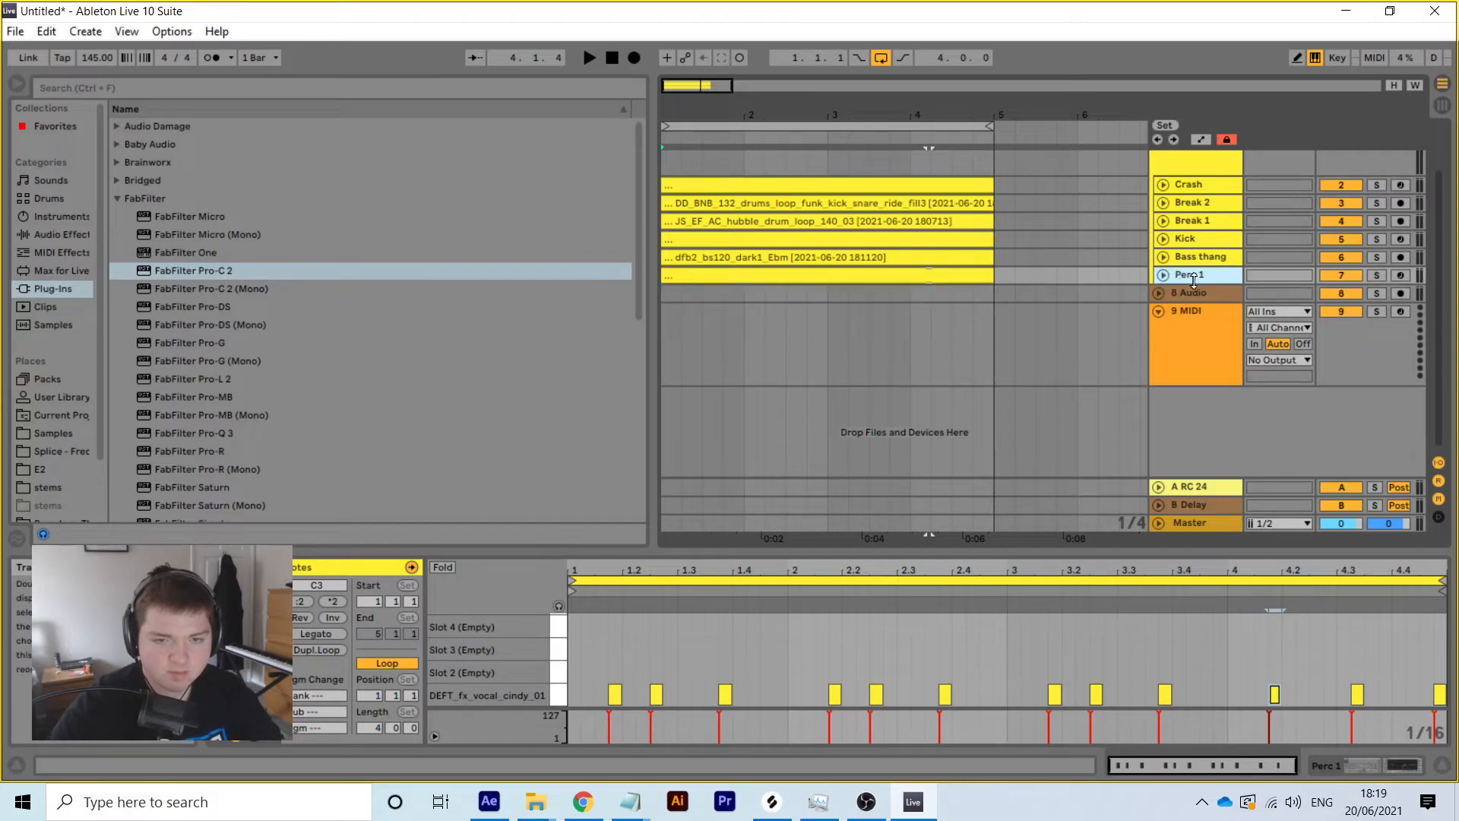
right_click(1203, 282)
left_click(1254, 335)
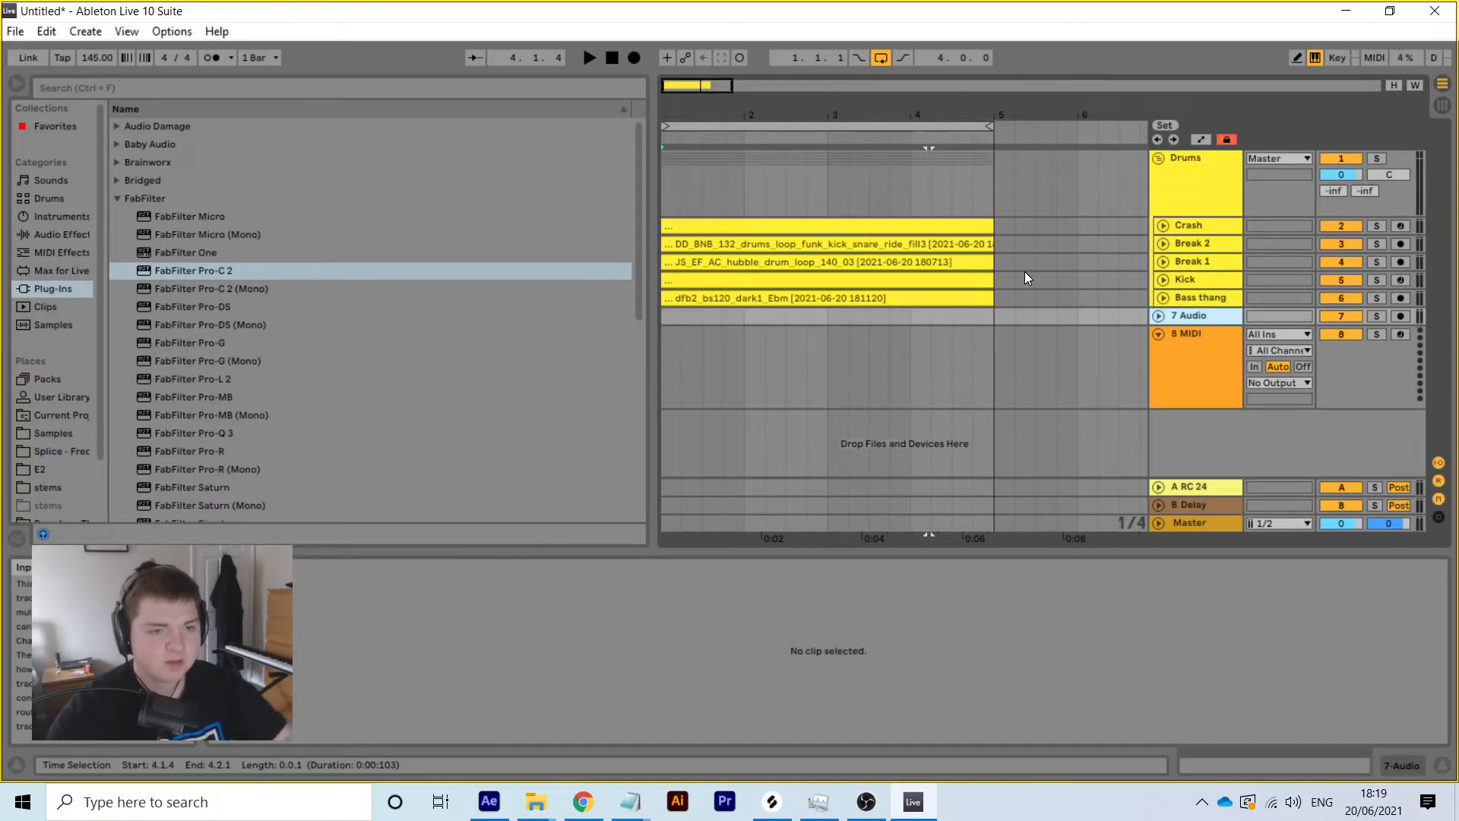
Fold the Drums group and open its Pro-C 2 window, moving it aside
left_click_drag(696, 112, 672, 115)
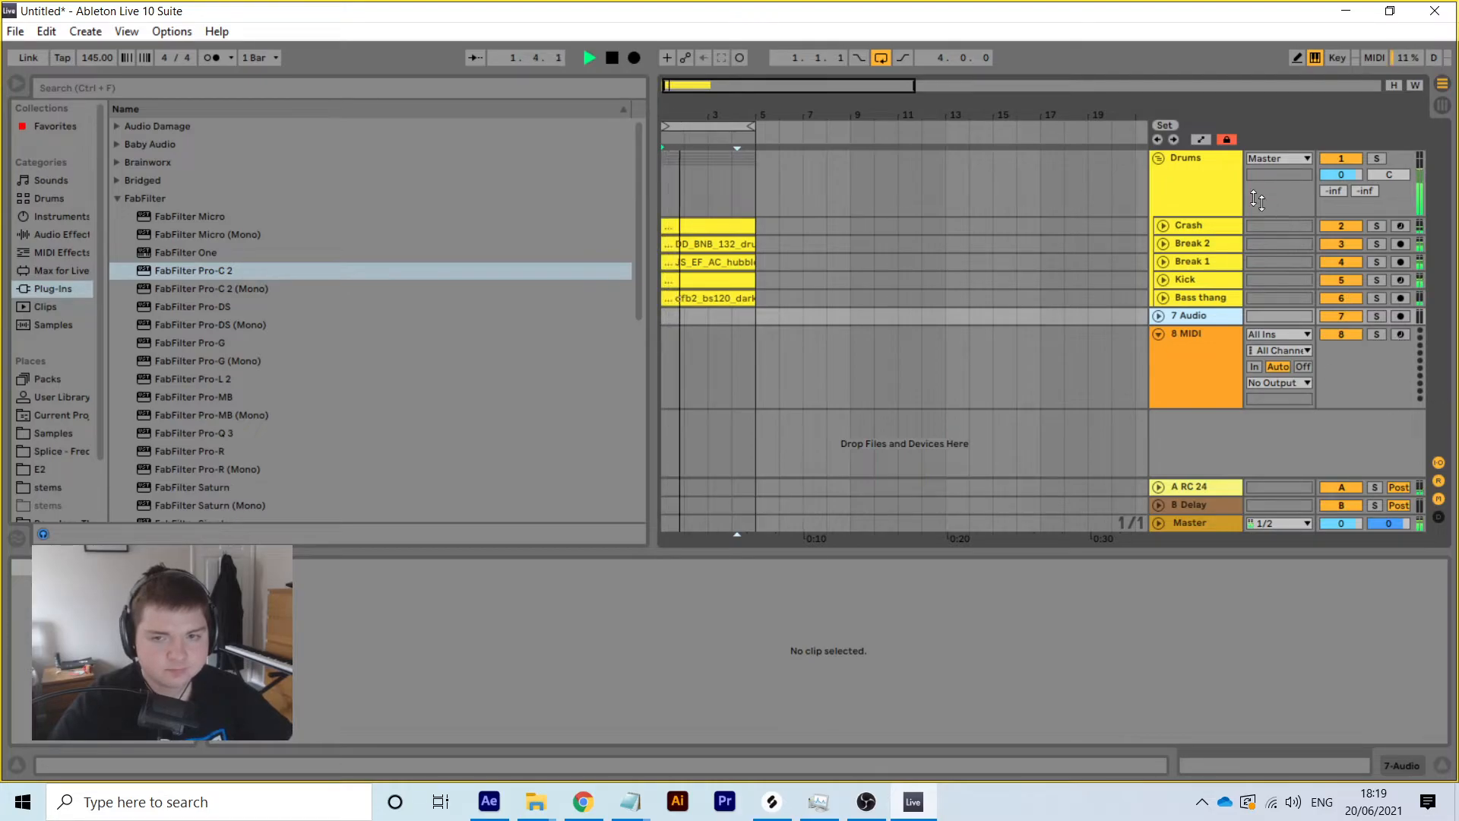
left_click(1165, 162)
left_click(1157, 158)
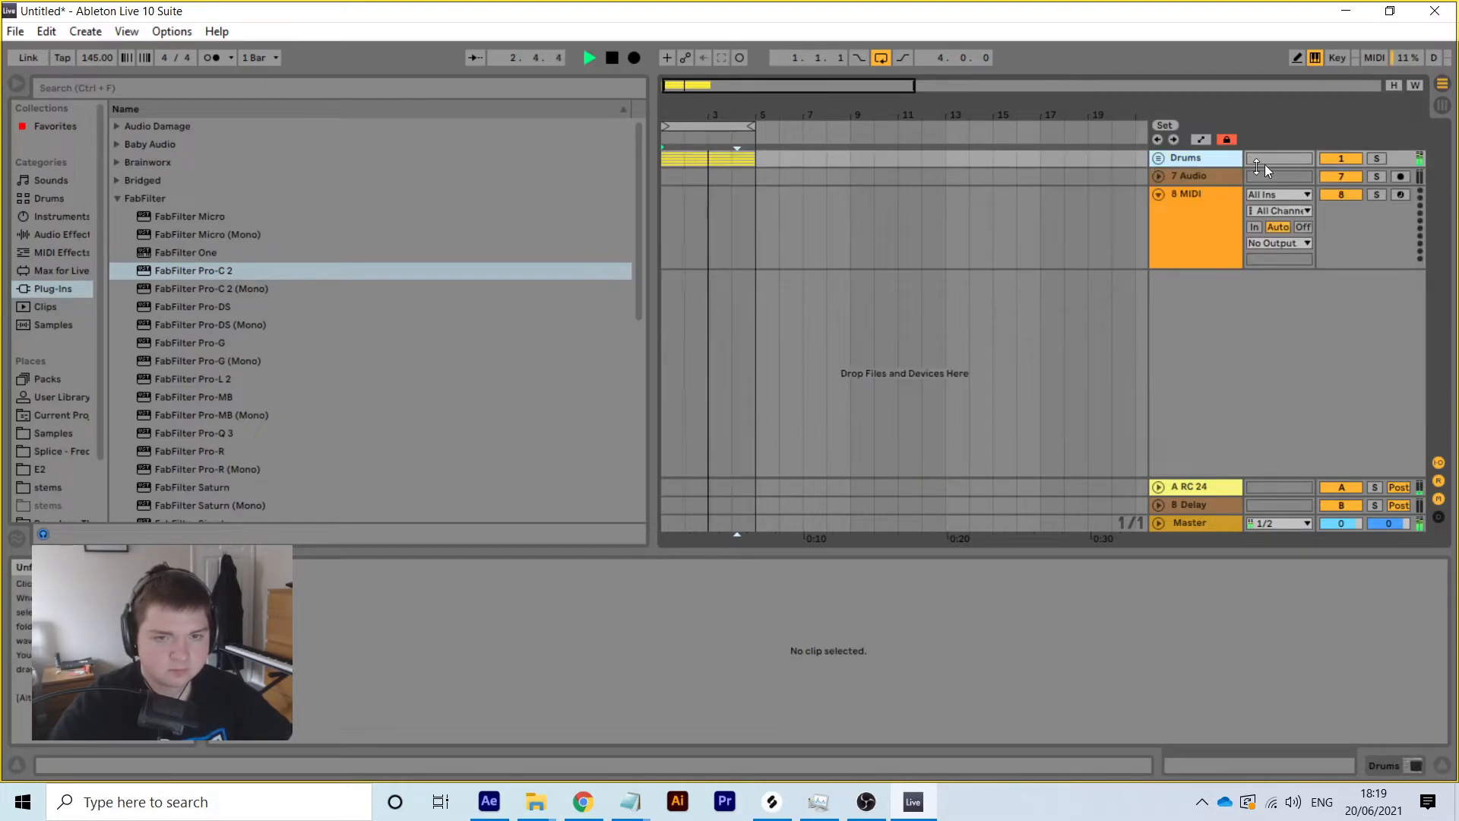
left_click(1384, 766)
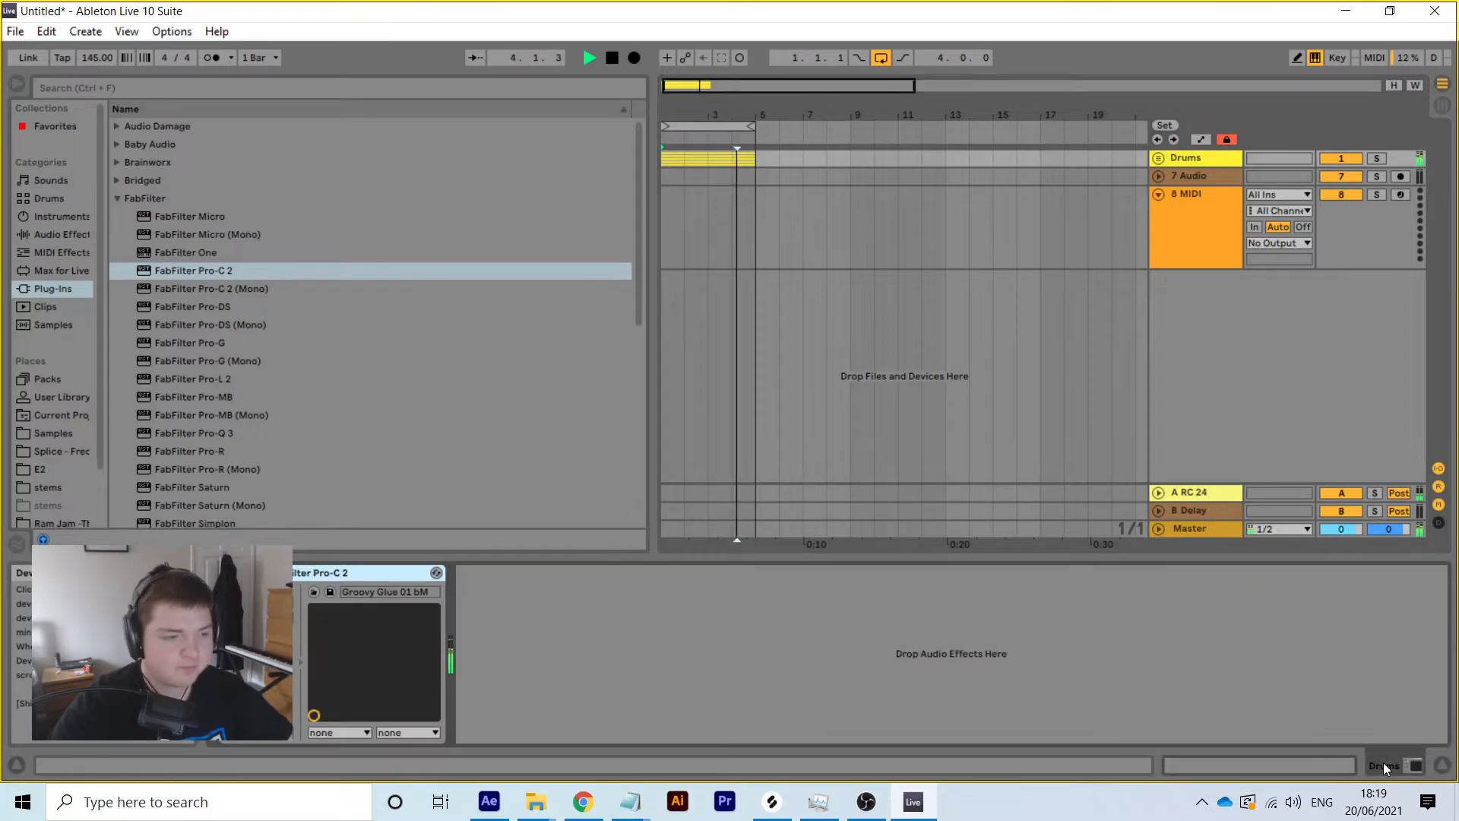
left_click(259, 573)
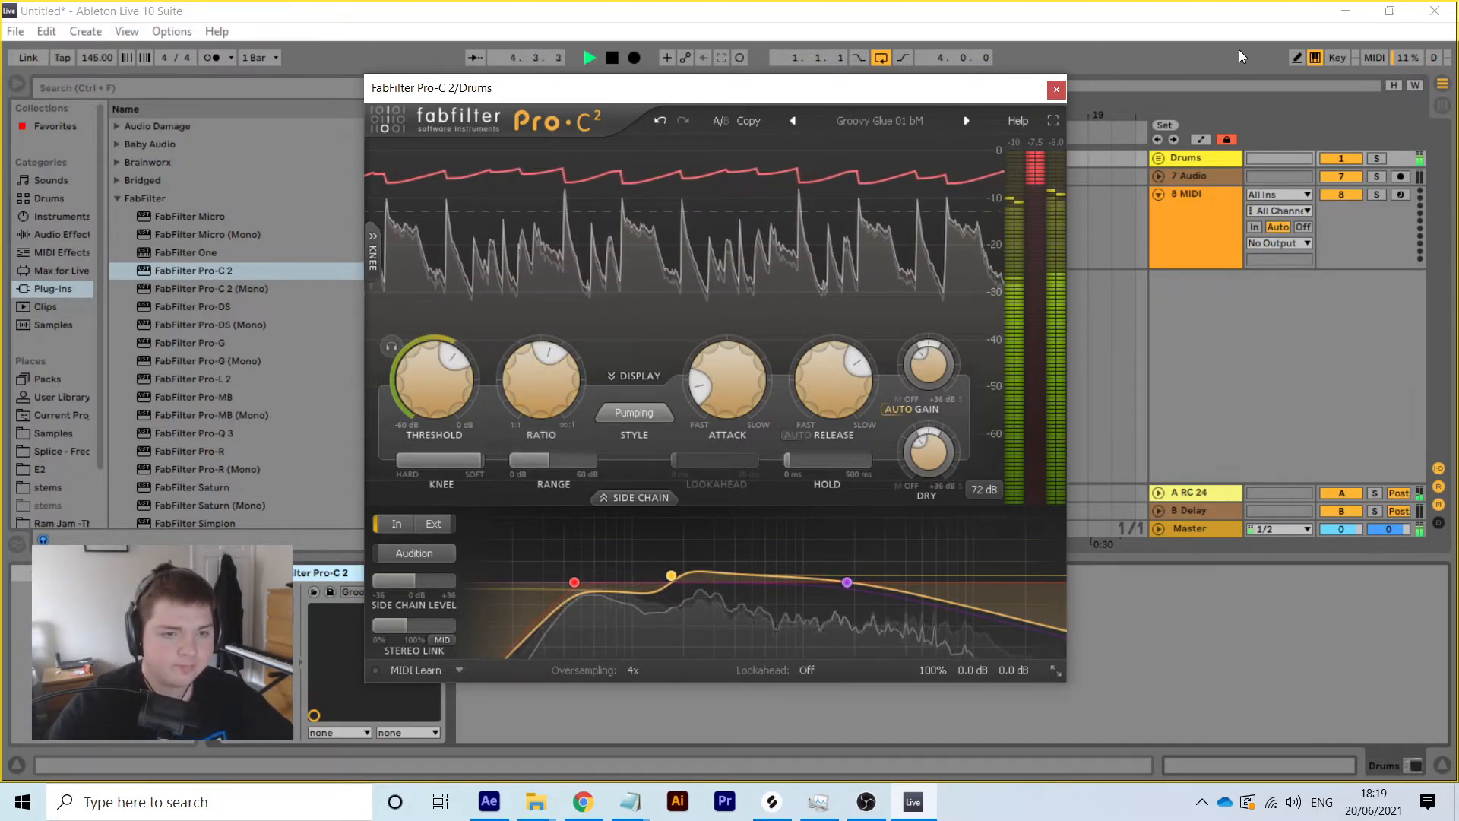
left_click_drag(988, 92, 6, 106)
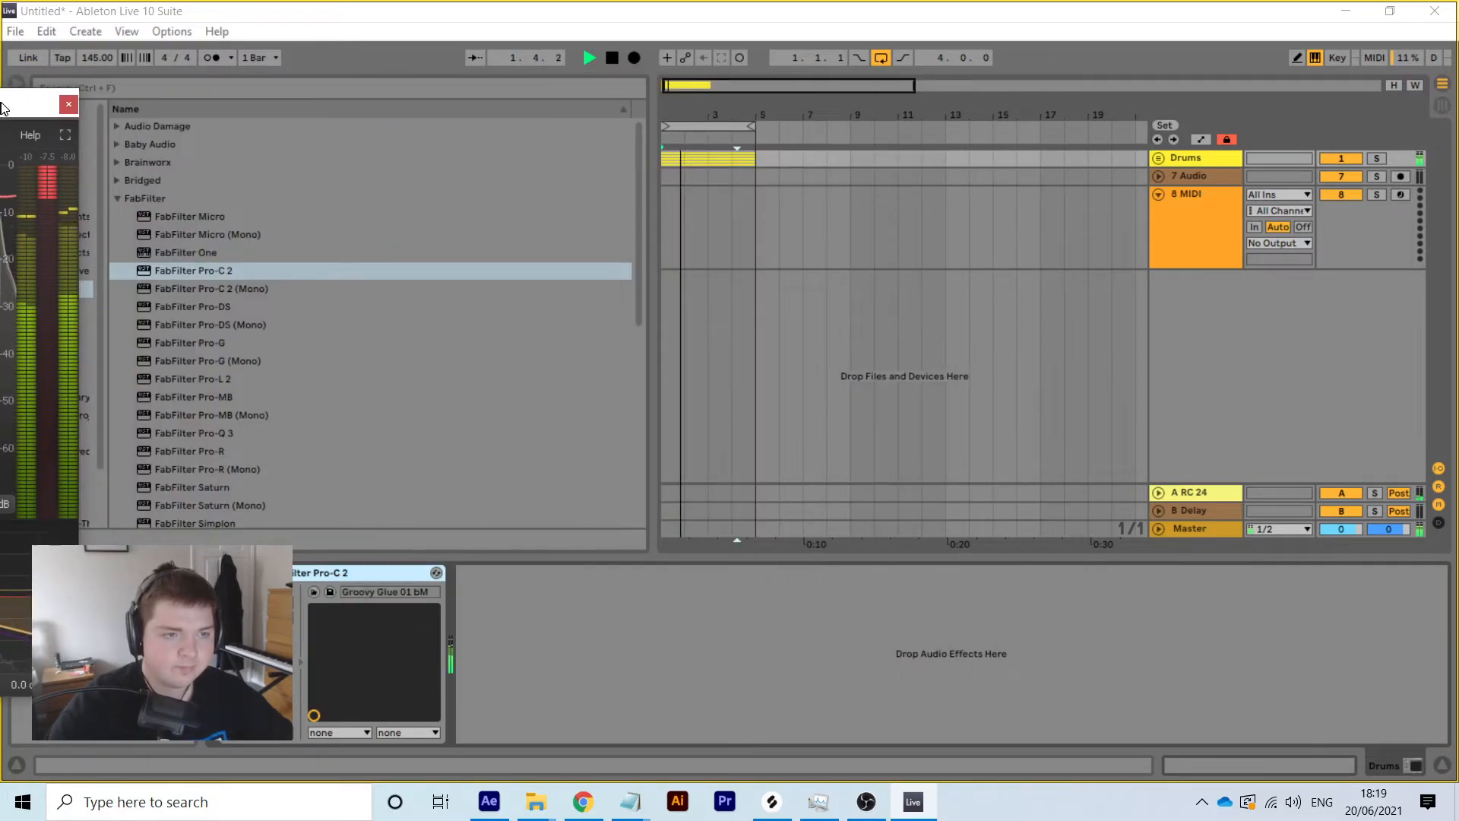
Unfold Drums and select bars 1–5 across the drum tracks, ending on Crash
left_click(1159, 158)
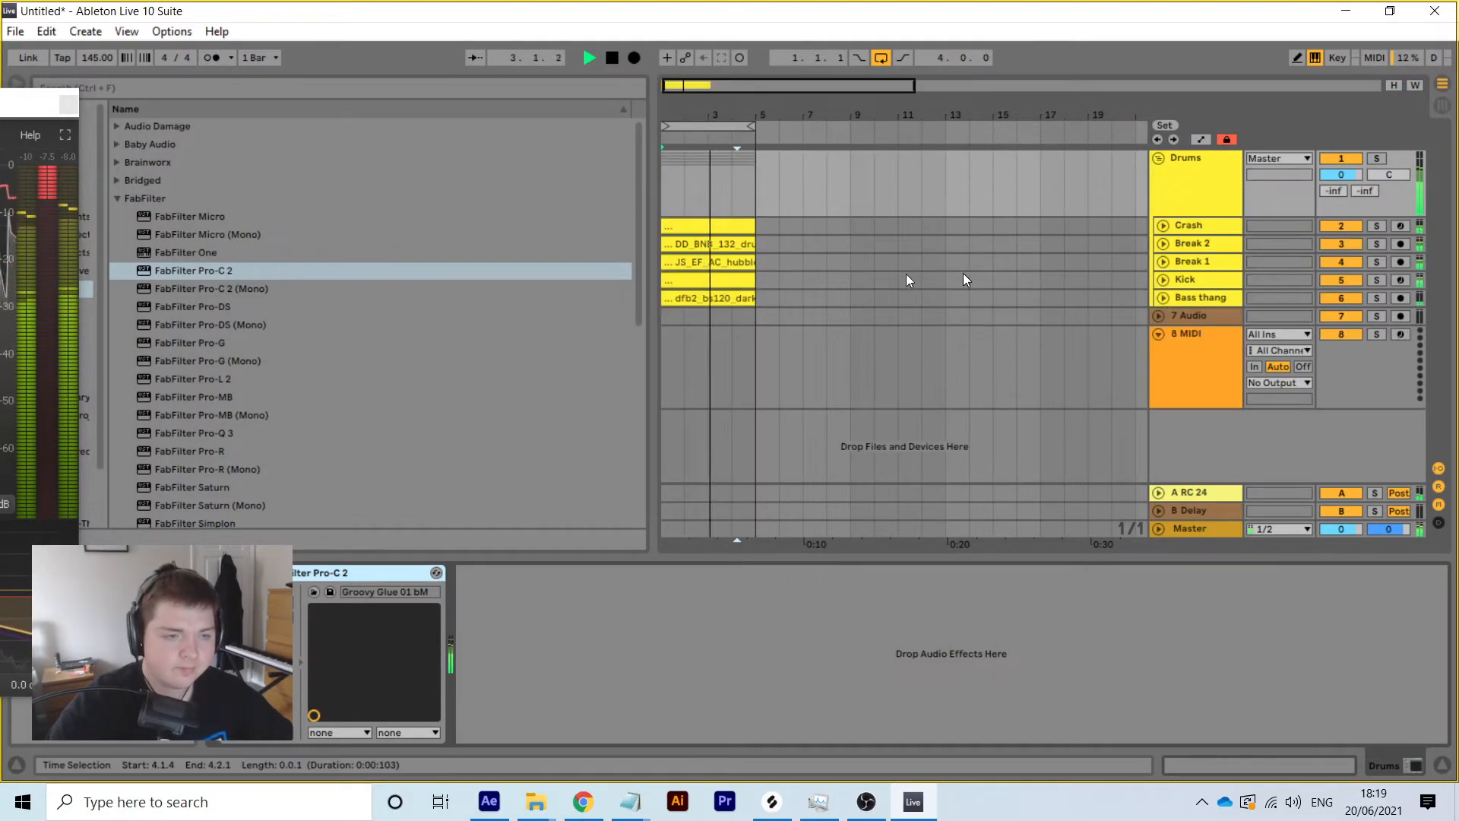
left_click_drag(757, 299, 584, 207)
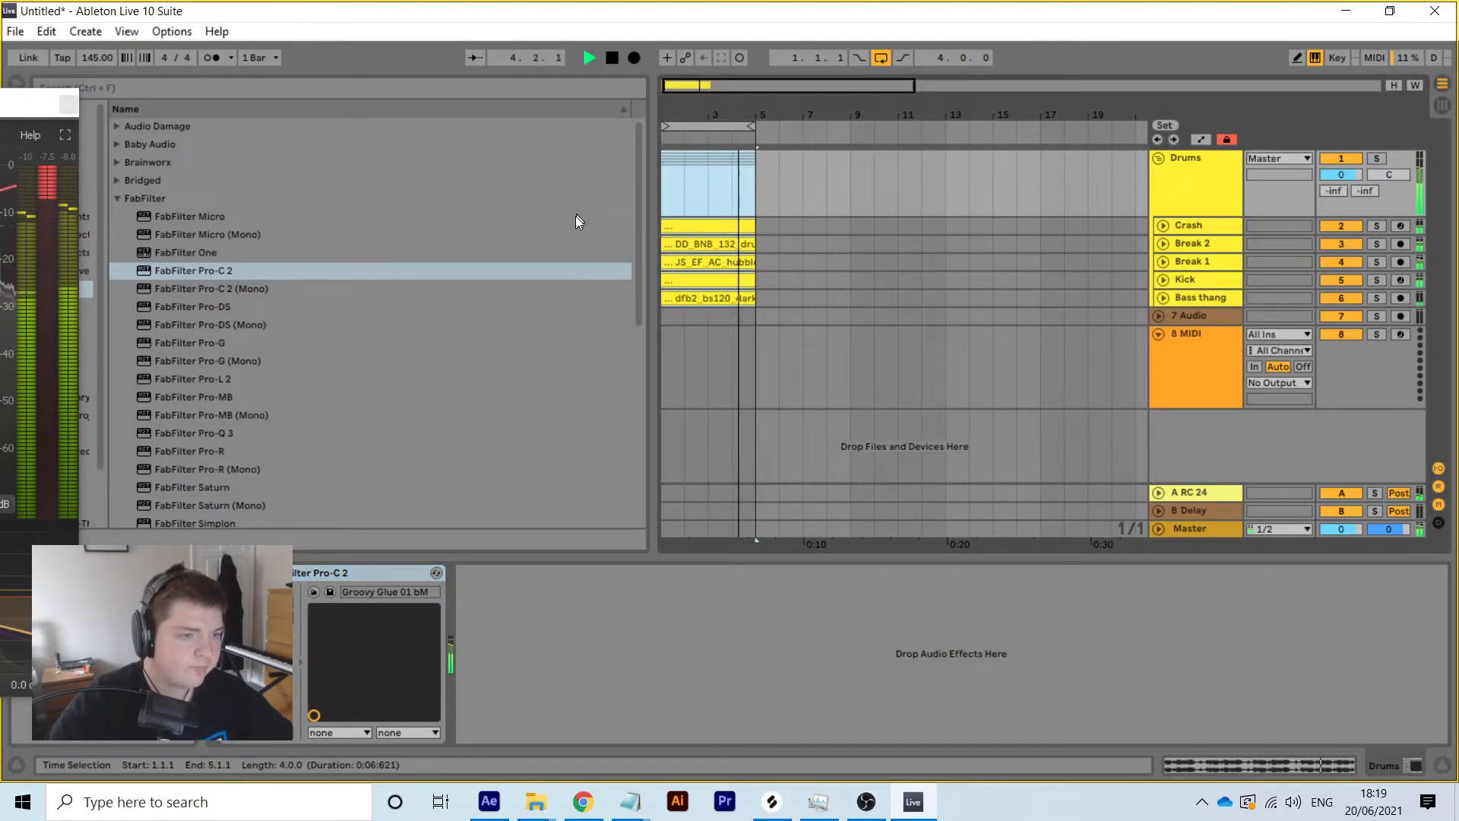
key("Down")
left_click_drag(702, 104, 703, 106)
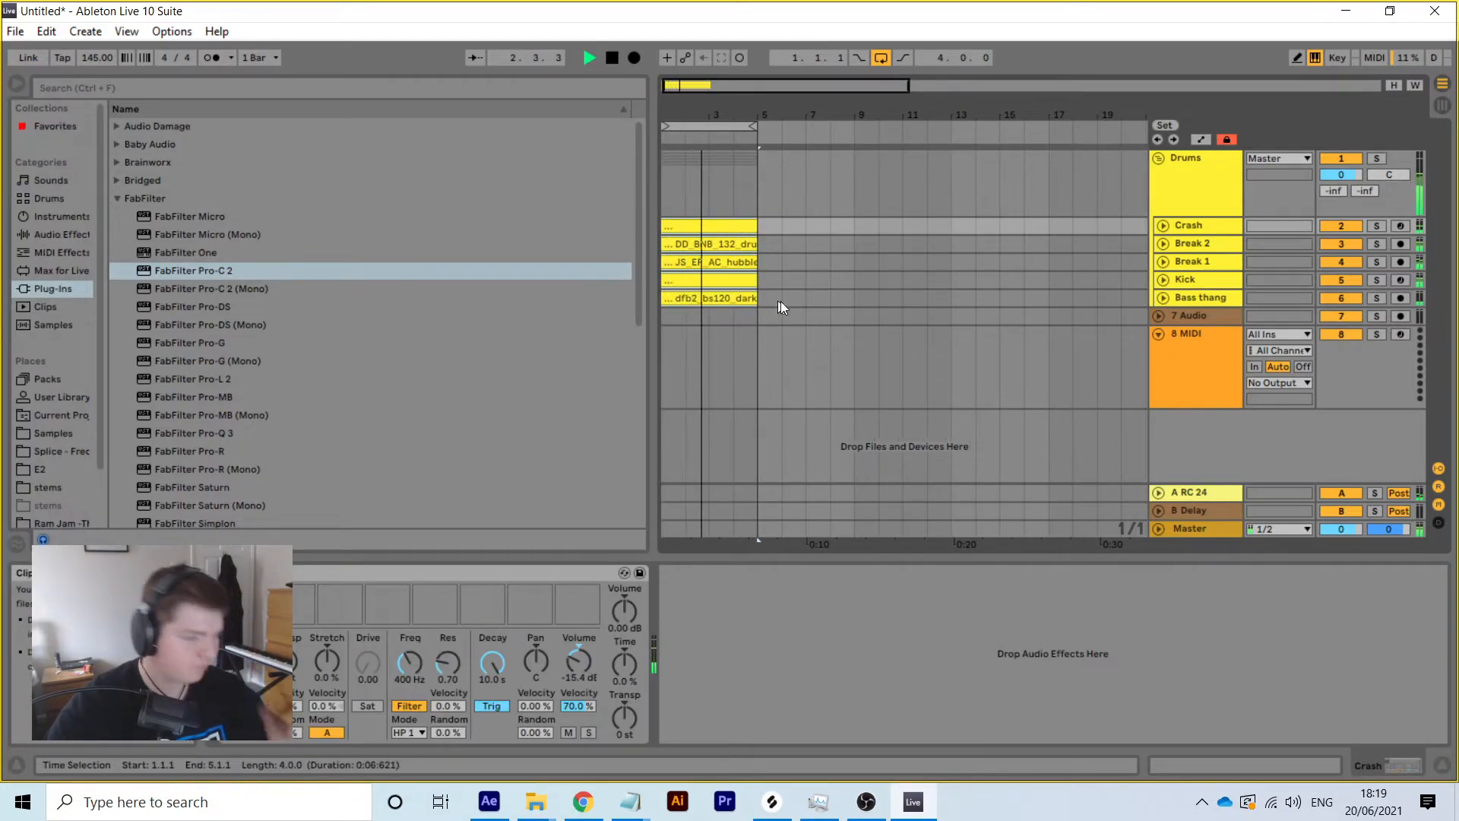
Stop playback and extend the arrangement loop brace to bar 17 (16 bars)
key("space")
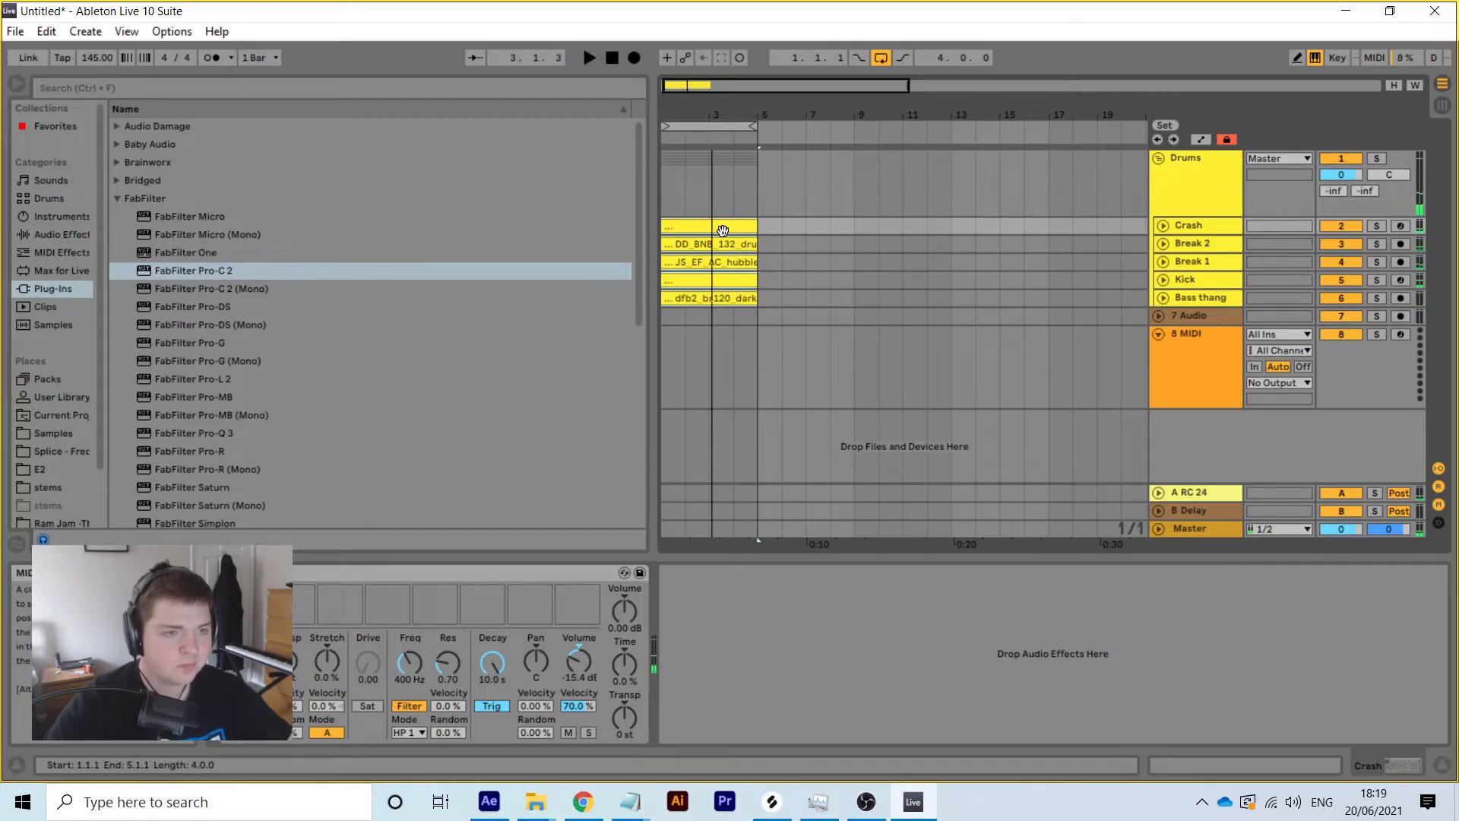
left_click_drag(749, 127, 990, 58)
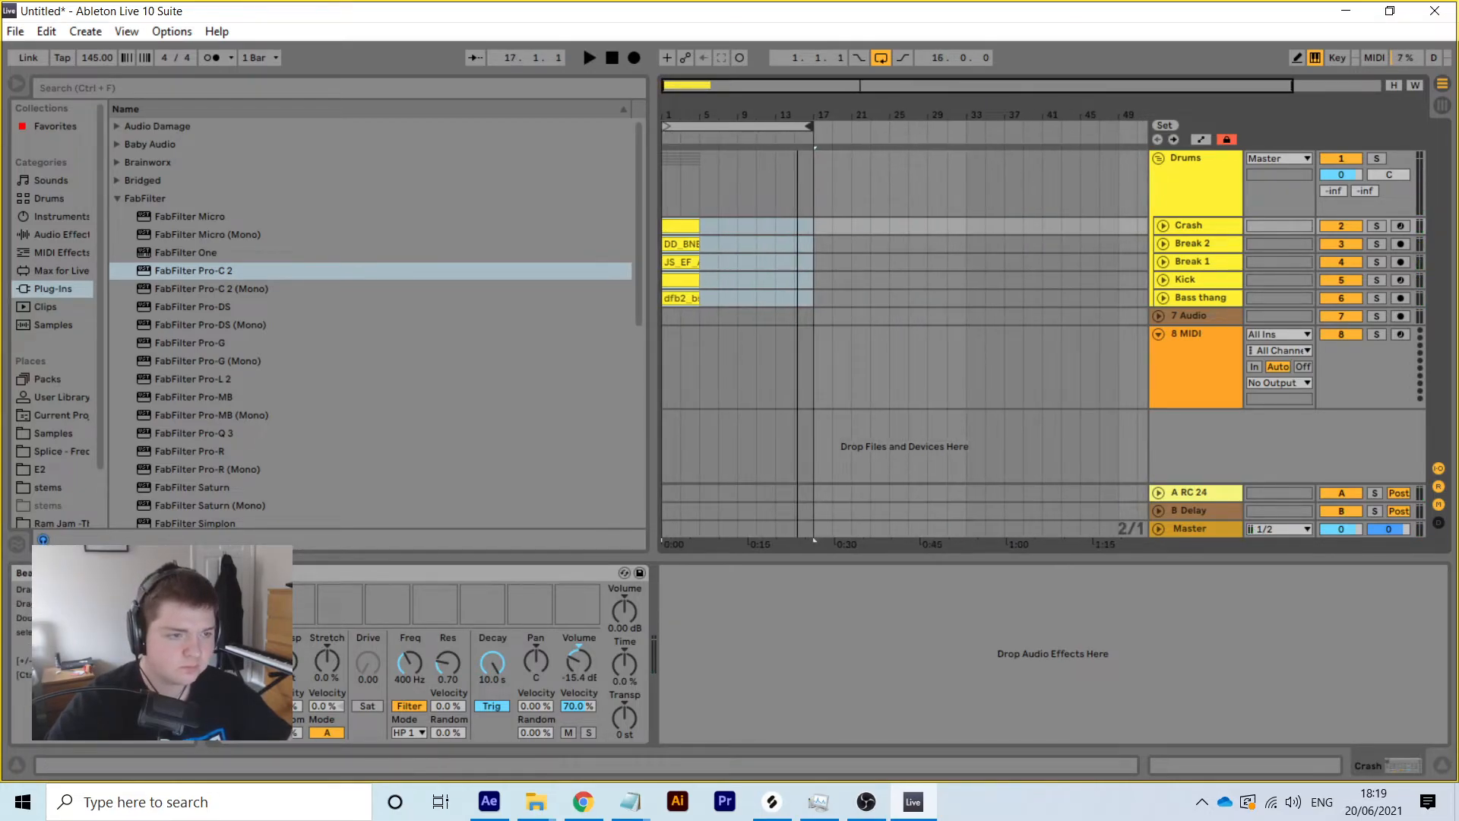
left_click(708, 295)
left_click(700, 298)
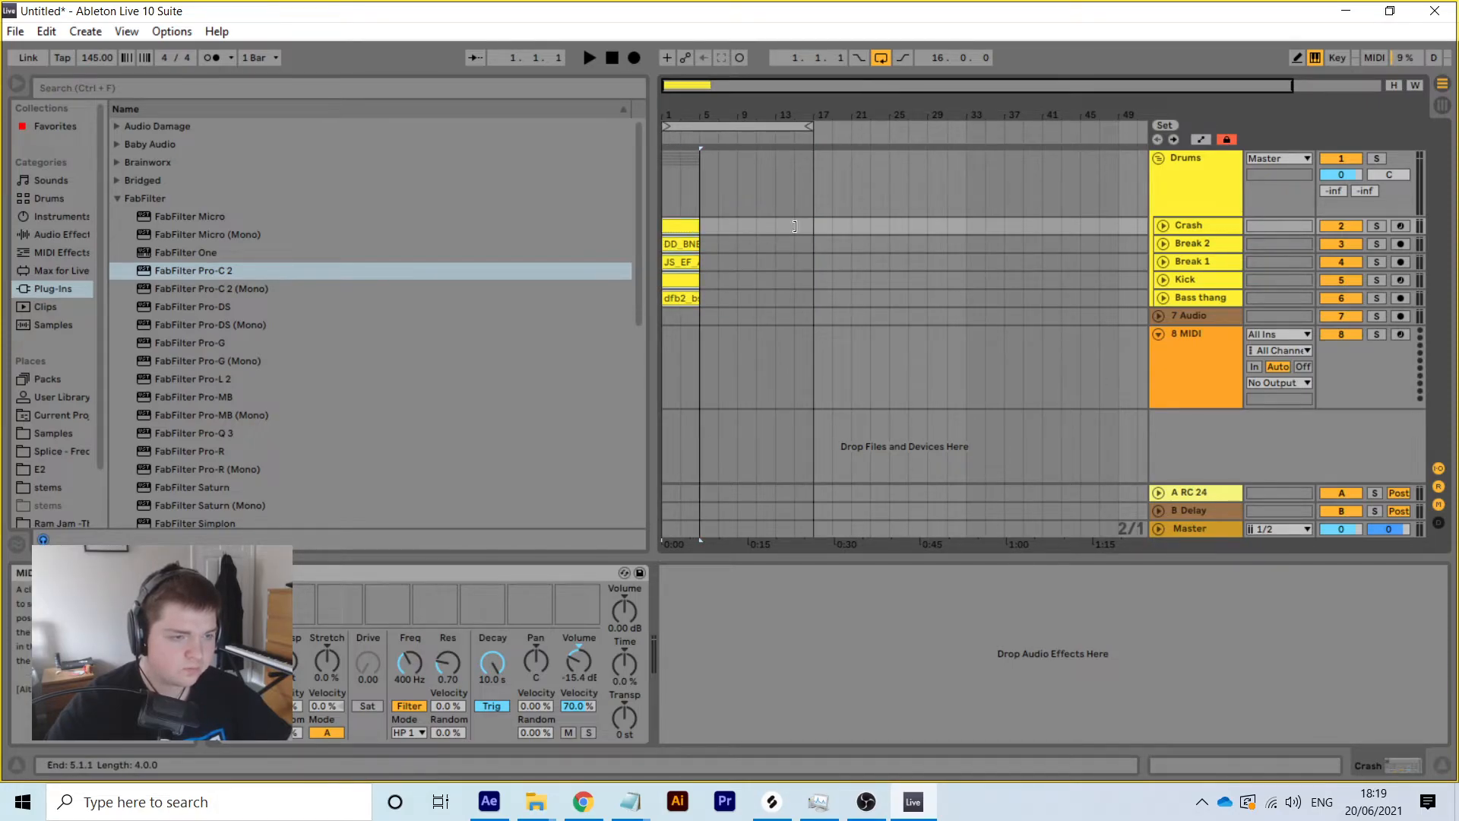
Zoom in on the first bars and open the Crash clip's notes
right_click(678, 223)
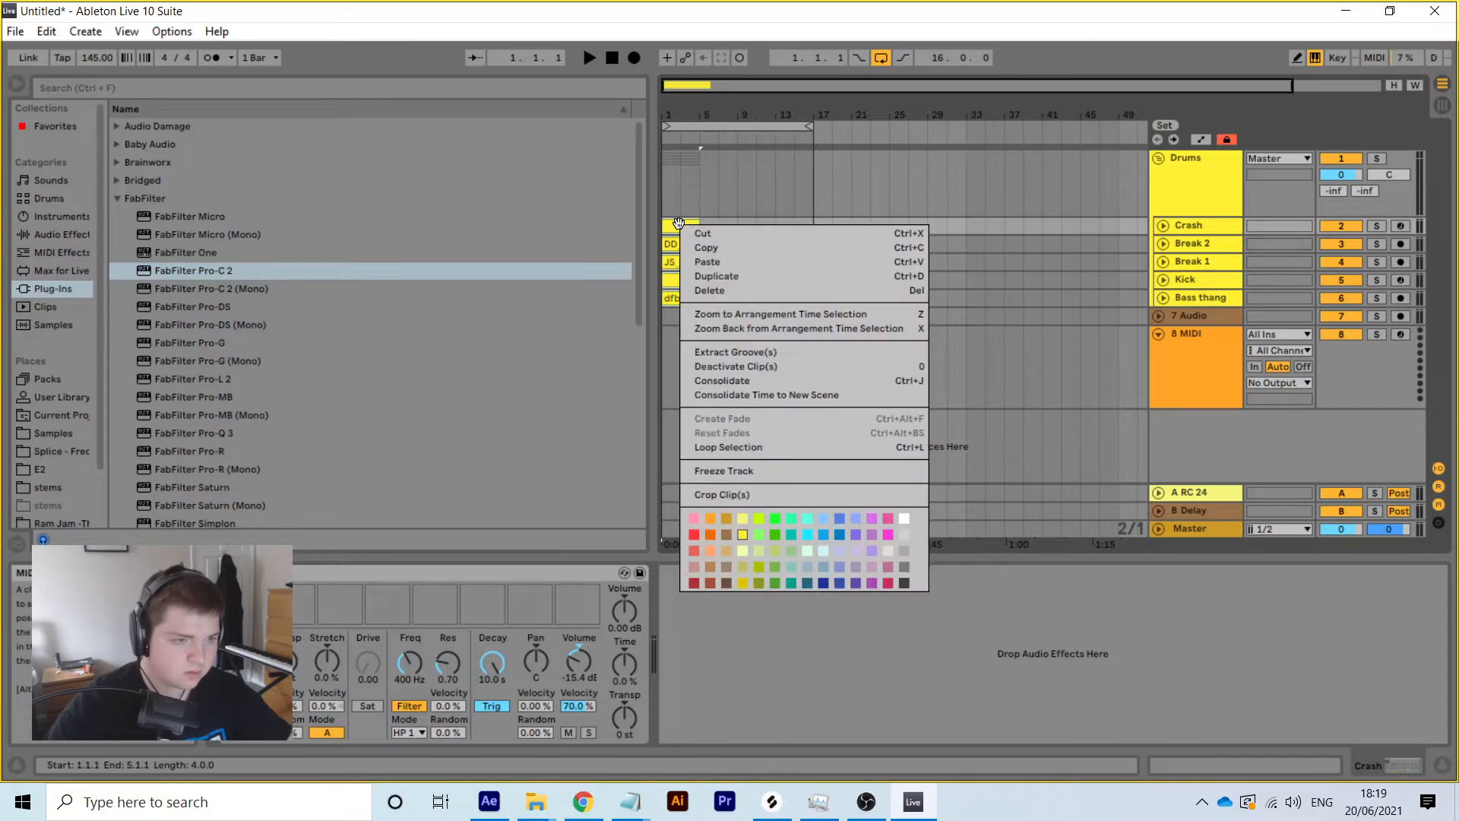
left_click(1282, 772)
left_click(1277, 770)
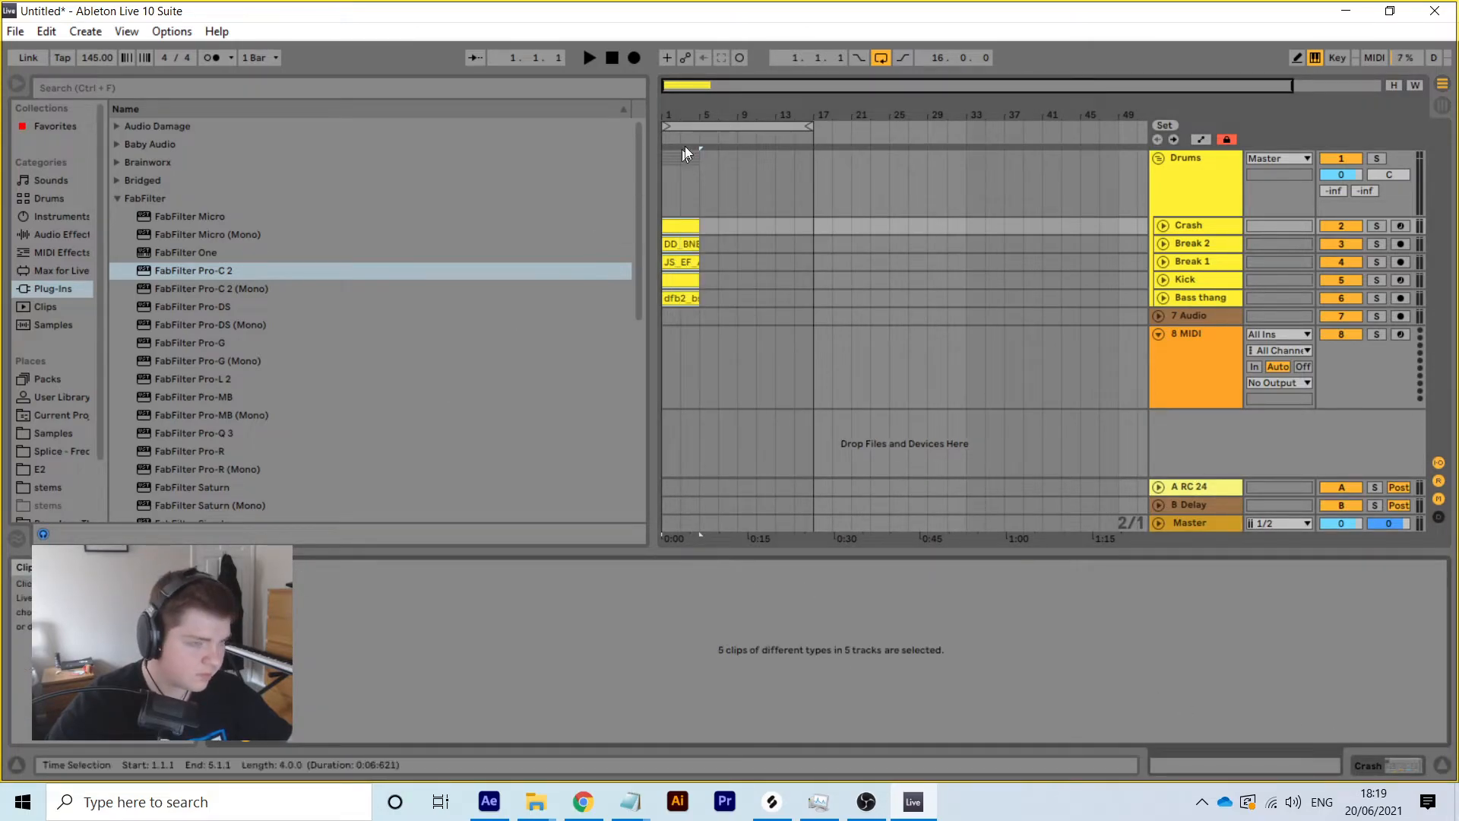
left_click_drag(668, 110, 669, 152)
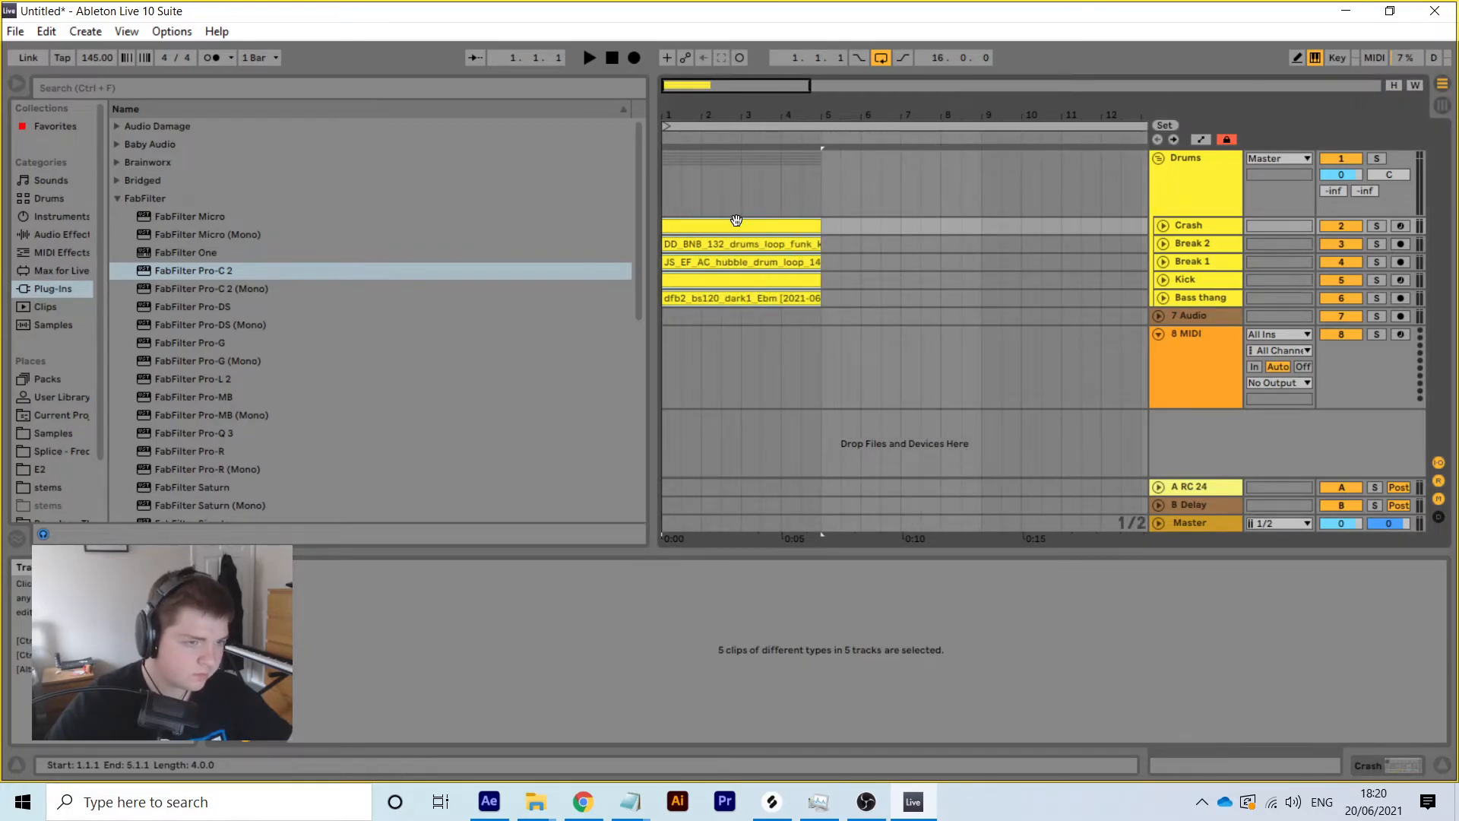
left_click(736, 220)
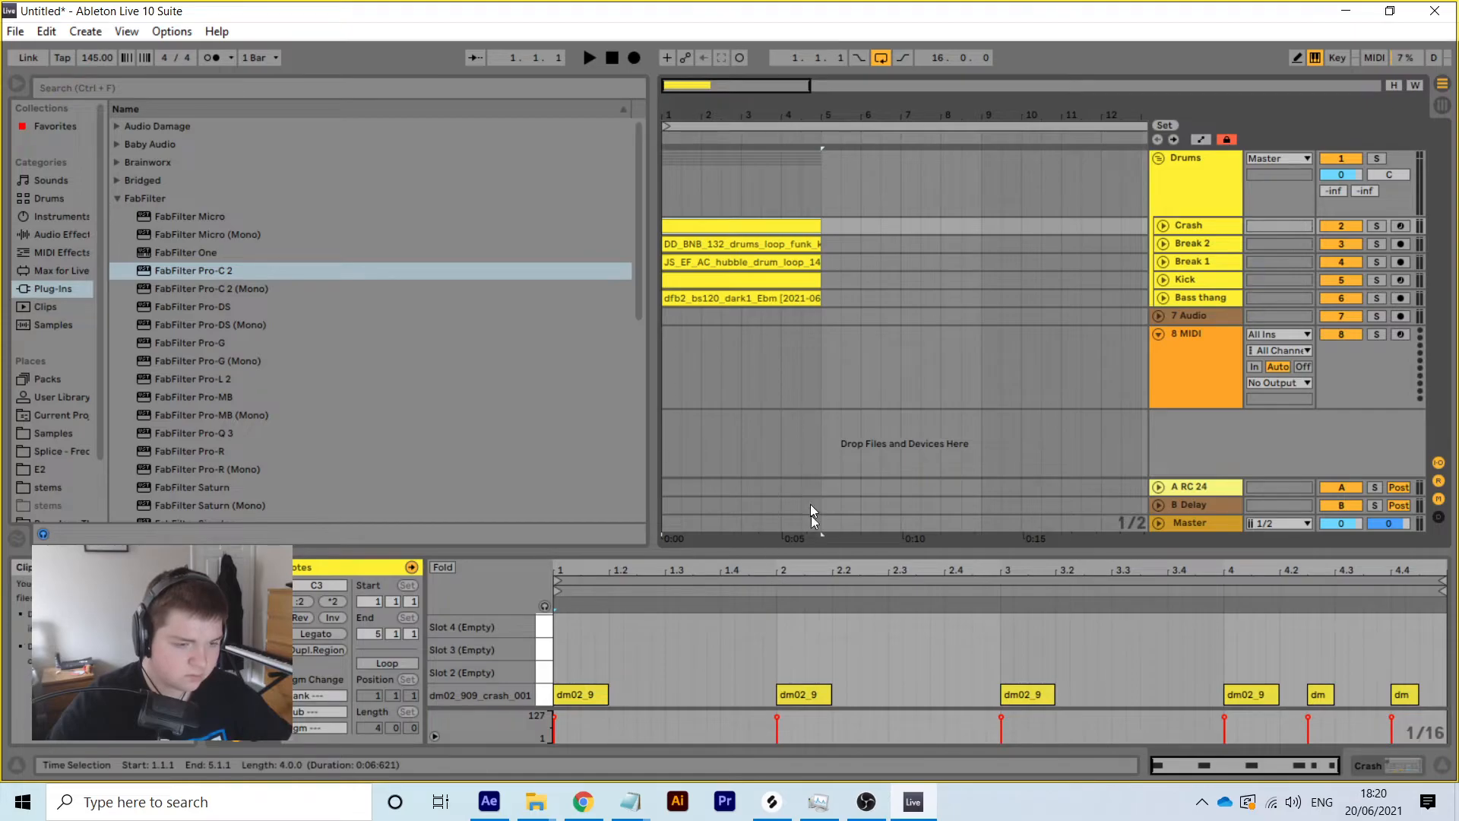
Turn on looping for the Crash, Break 2 and Break 1 clips
right_click(818, 659)
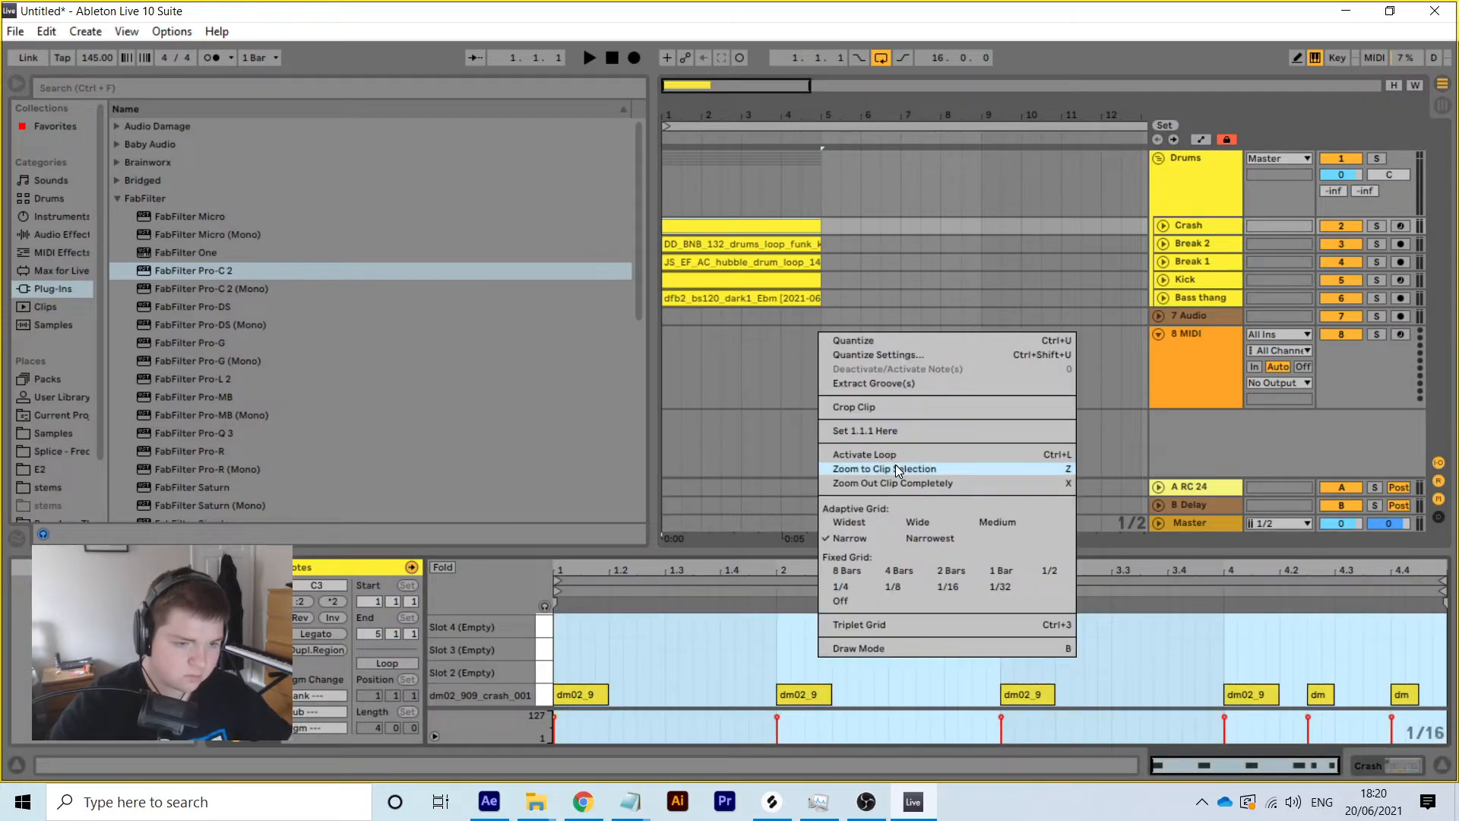
left_click(892, 456)
left_click(801, 242)
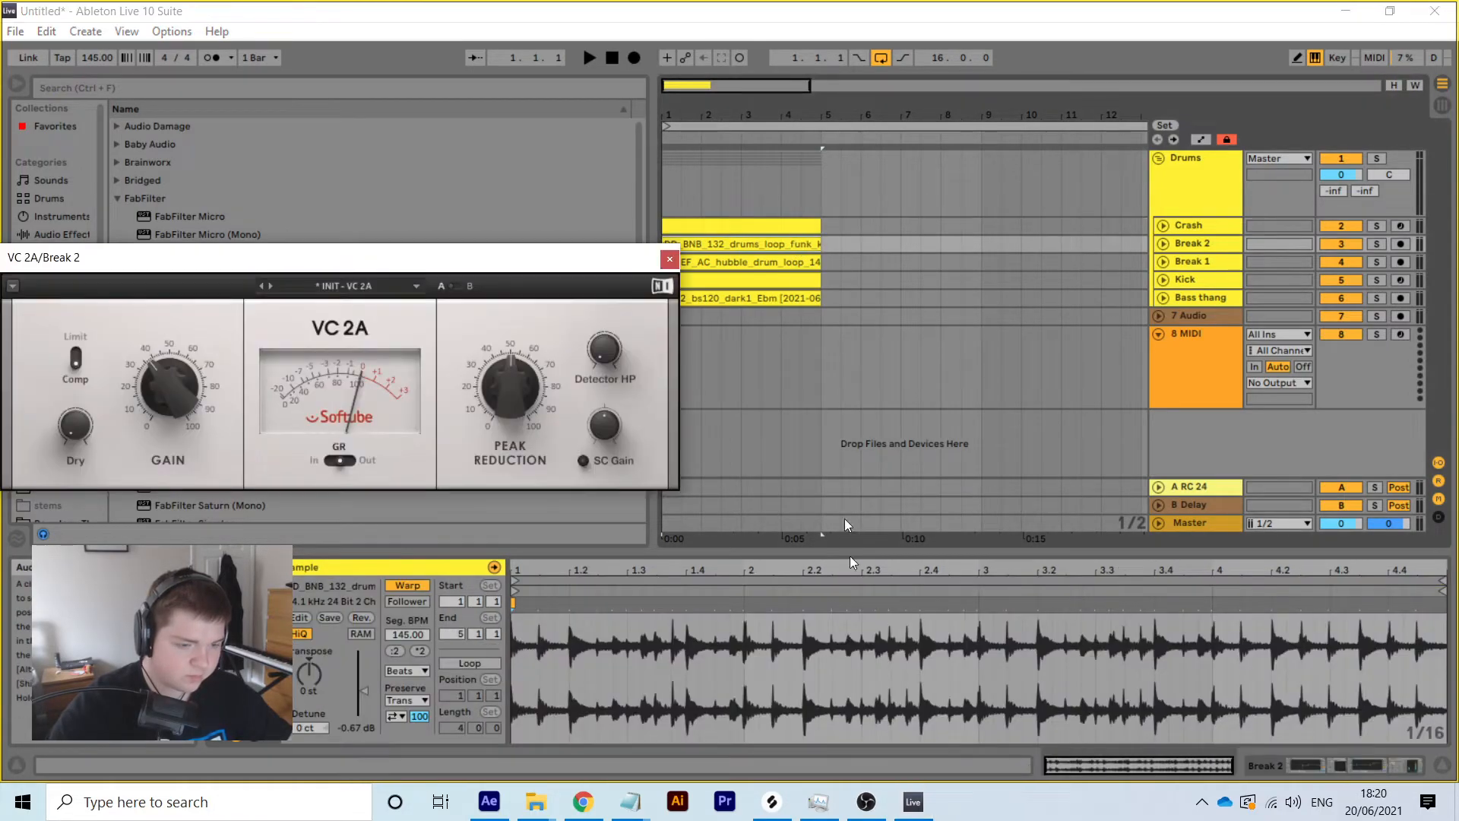
right_click(866, 639)
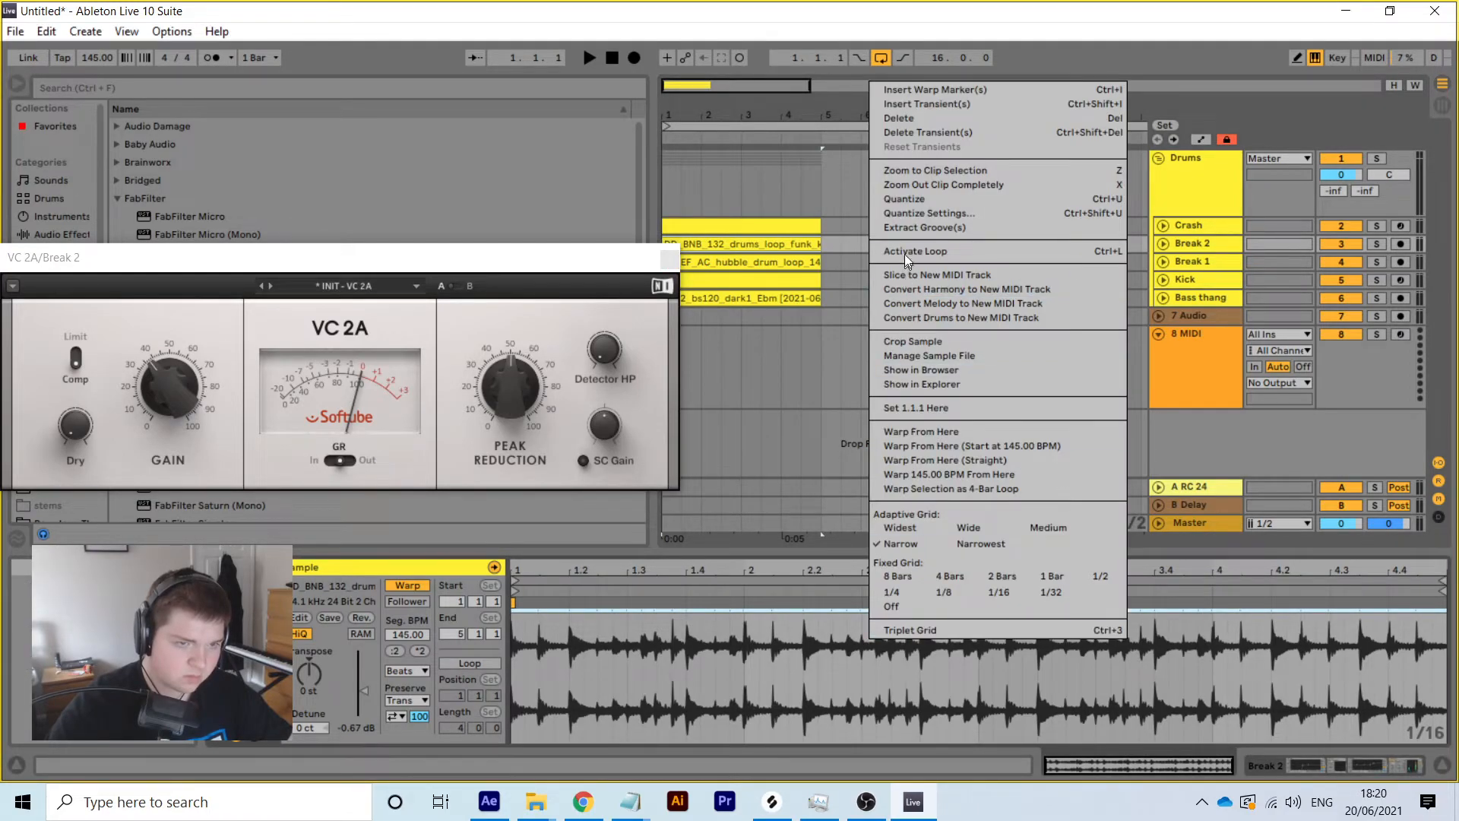
left_click(902, 253)
left_click(781, 266)
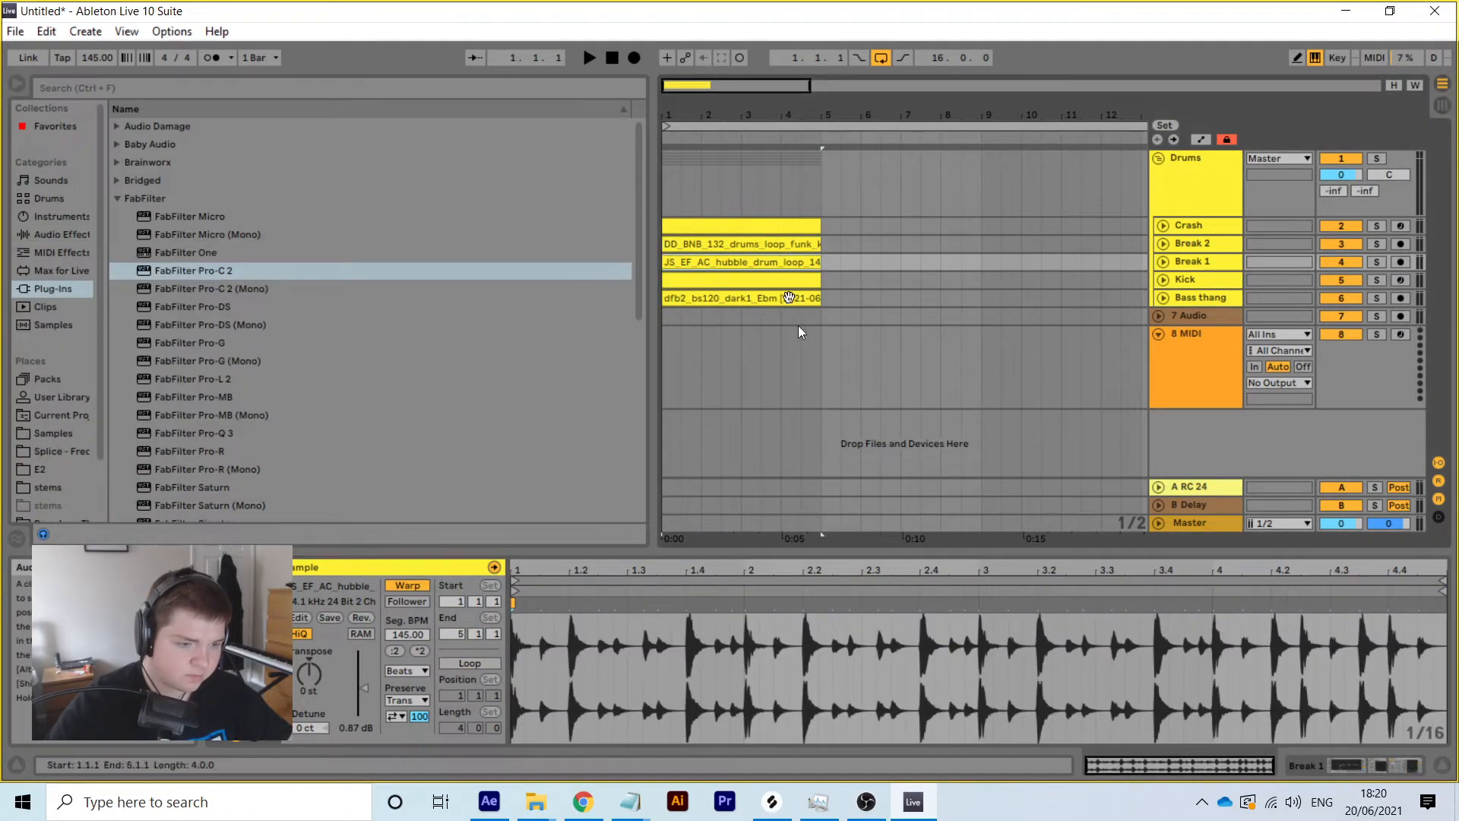
right_click(835, 663)
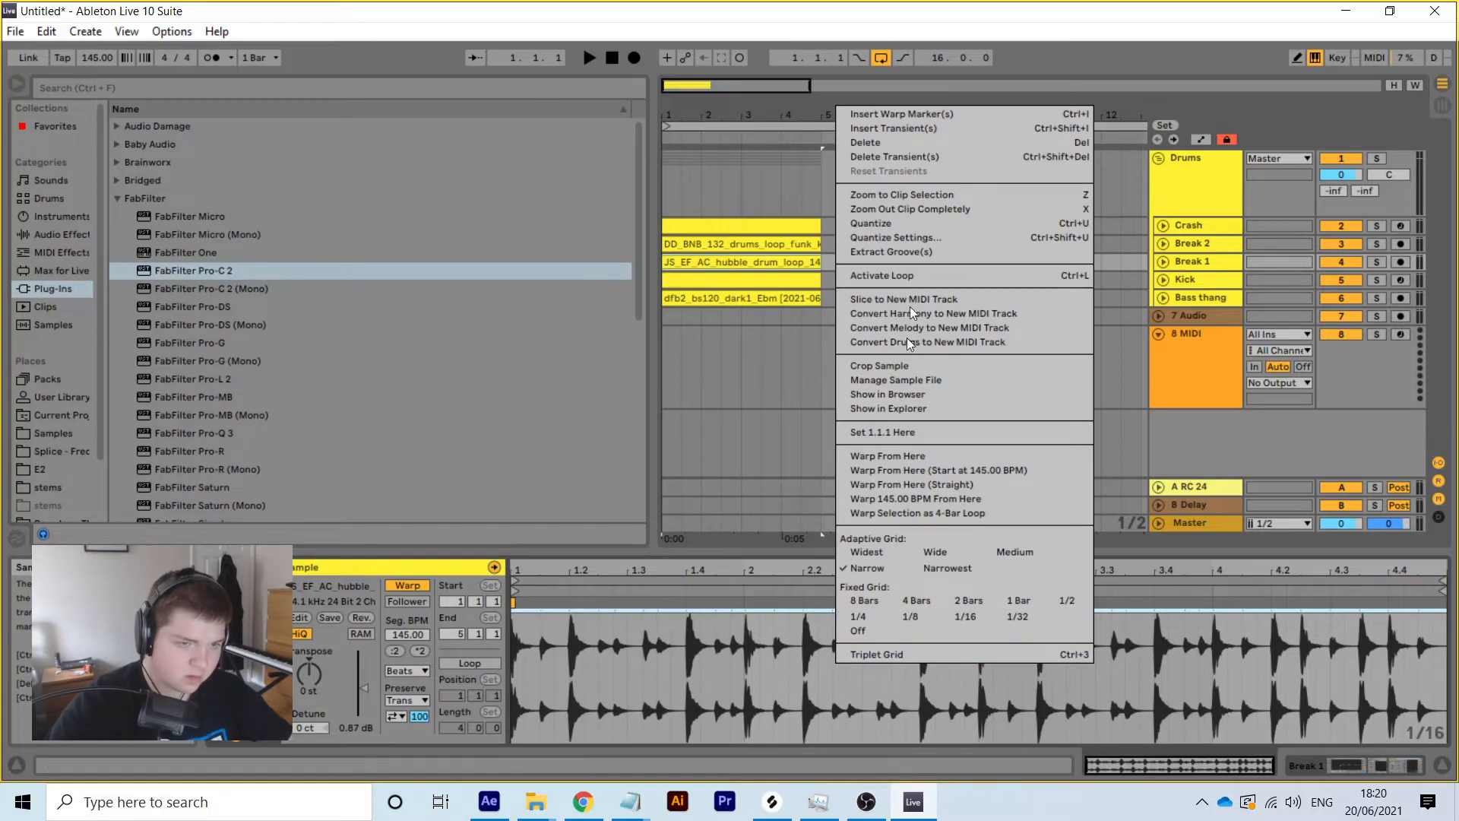
left_click(912, 281)
Loop the full ranges of the Kick and Bass thang clips with Loop Selection
left_click(796, 283)
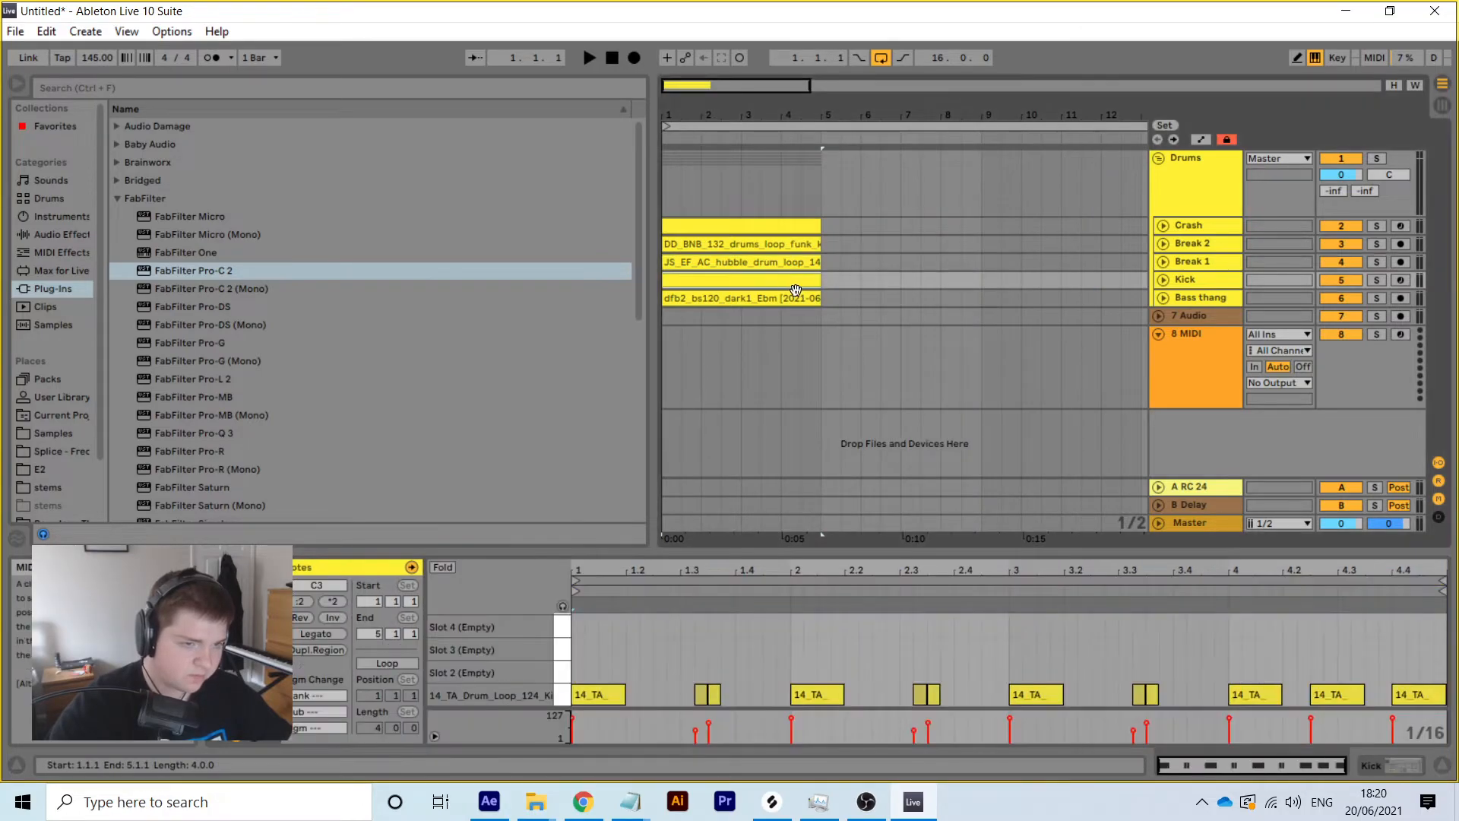
left_click(854, 582)
right_click(854, 623)
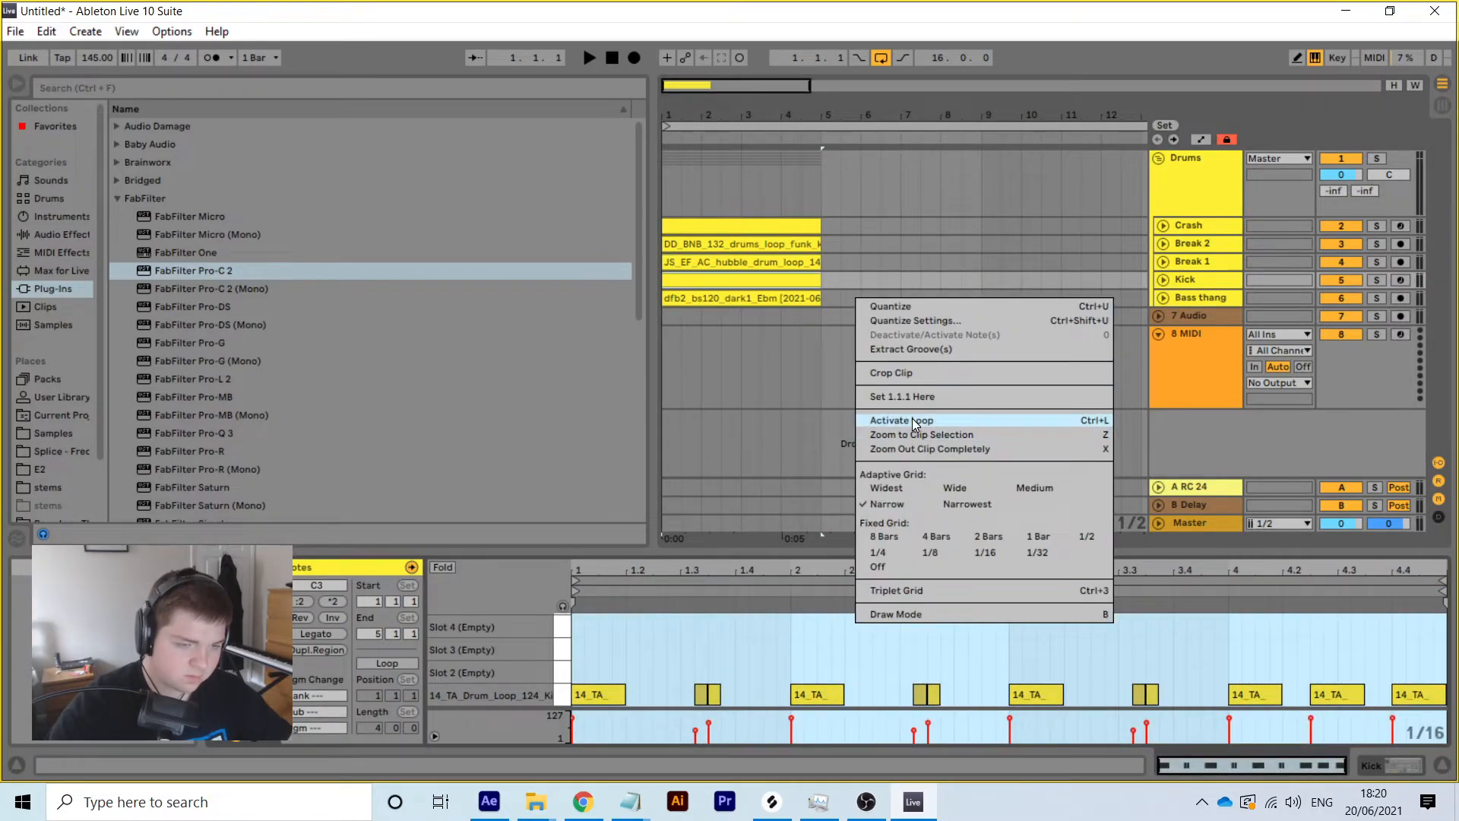
left_click(912, 418)
left_click(769, 298)
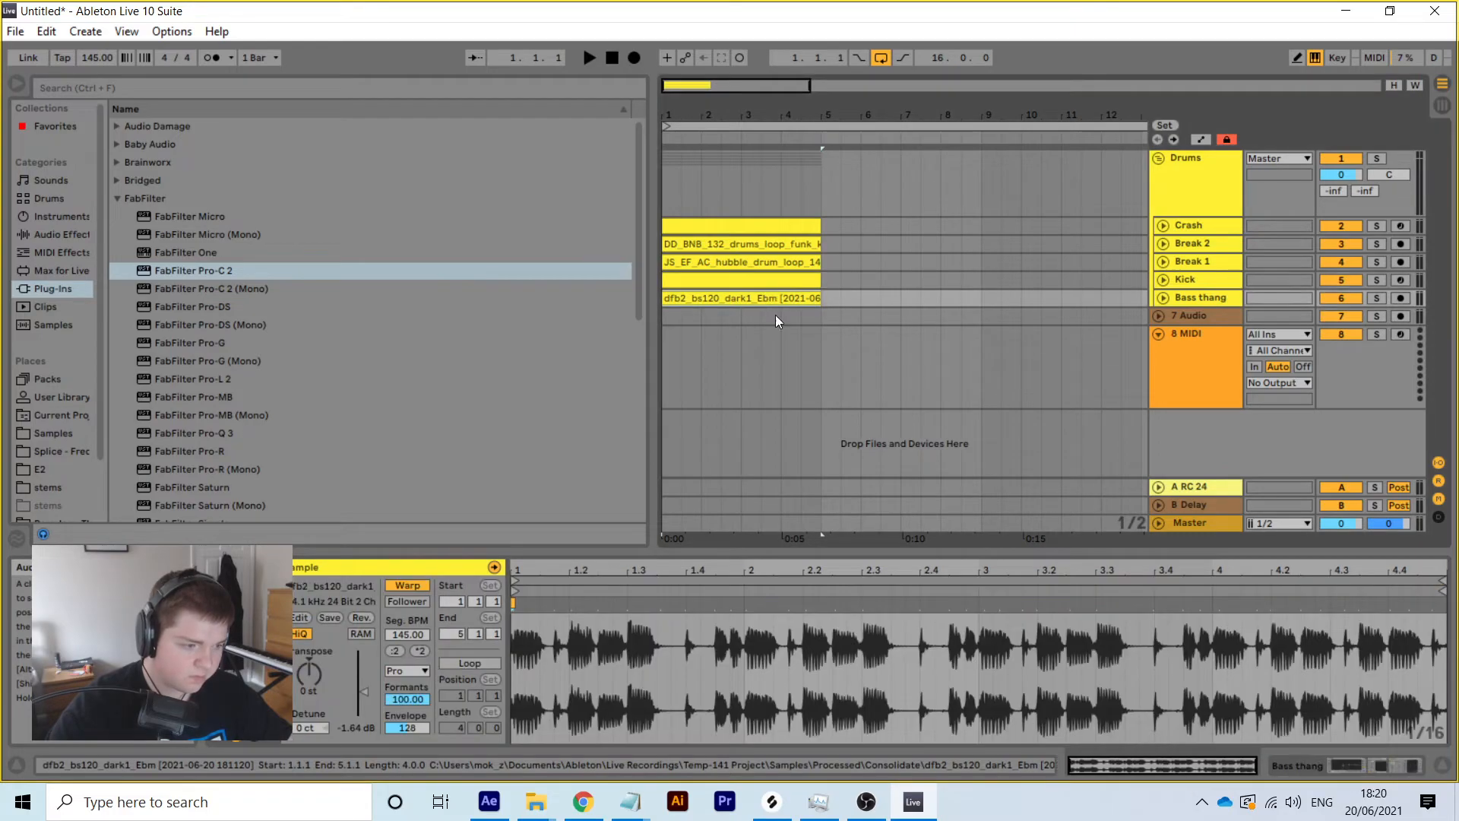
left_click(835, 576)
right_click(849, 650)
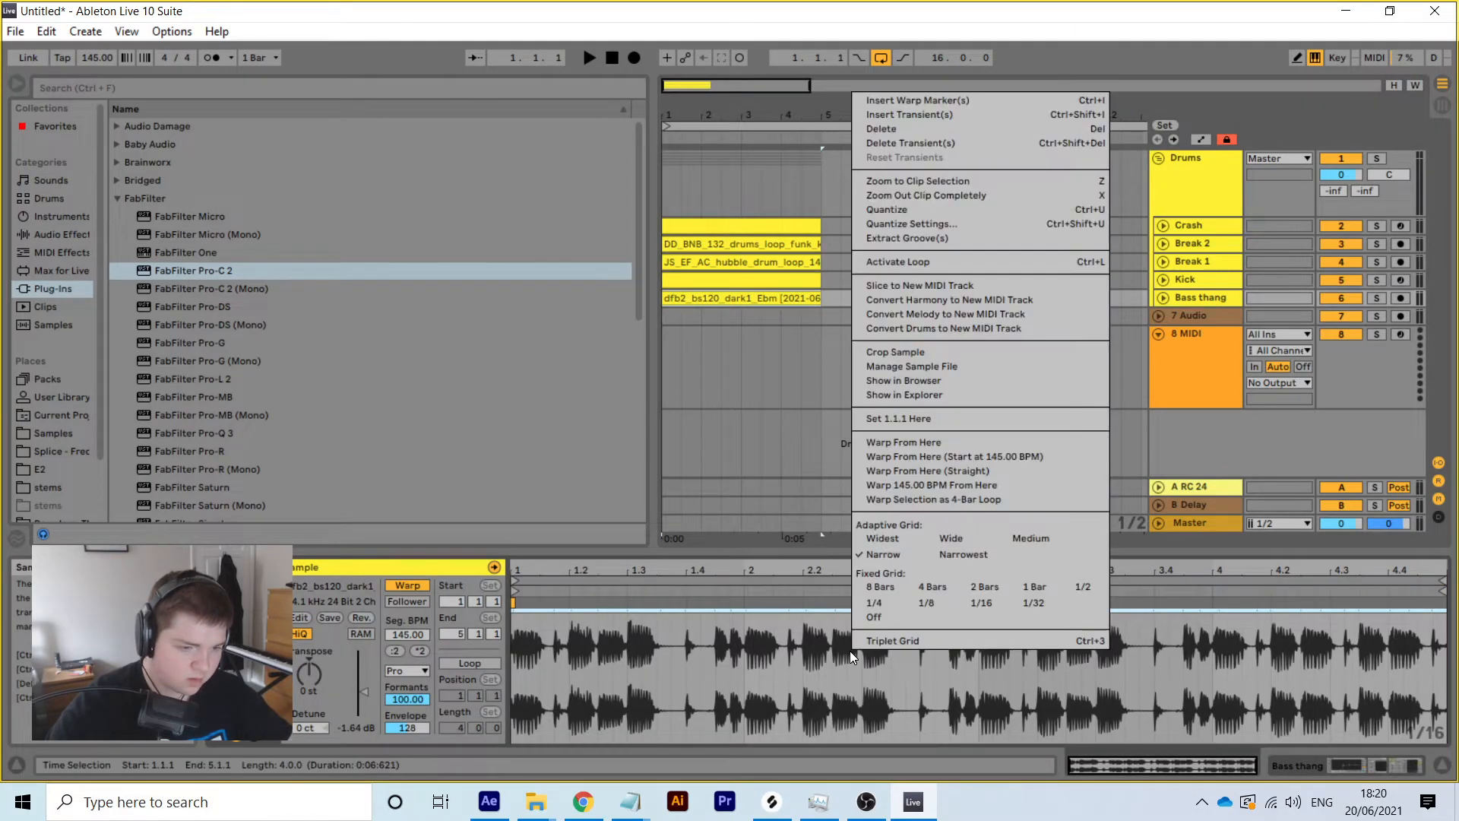
left_click(912, 266)
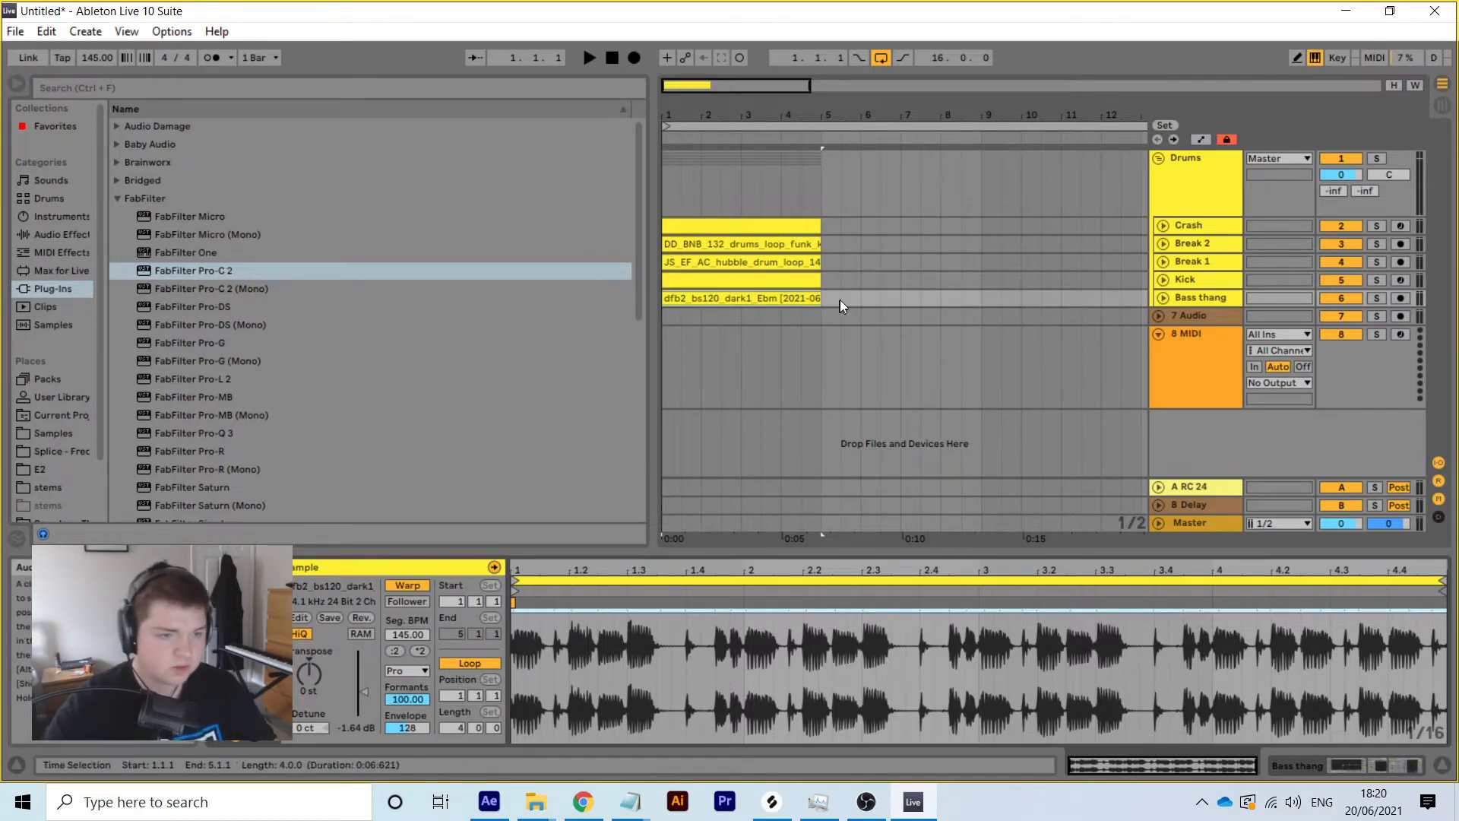
Set both break clips to Complex Pro warping and audition the loops
left_click(804, 262, "ctrl")
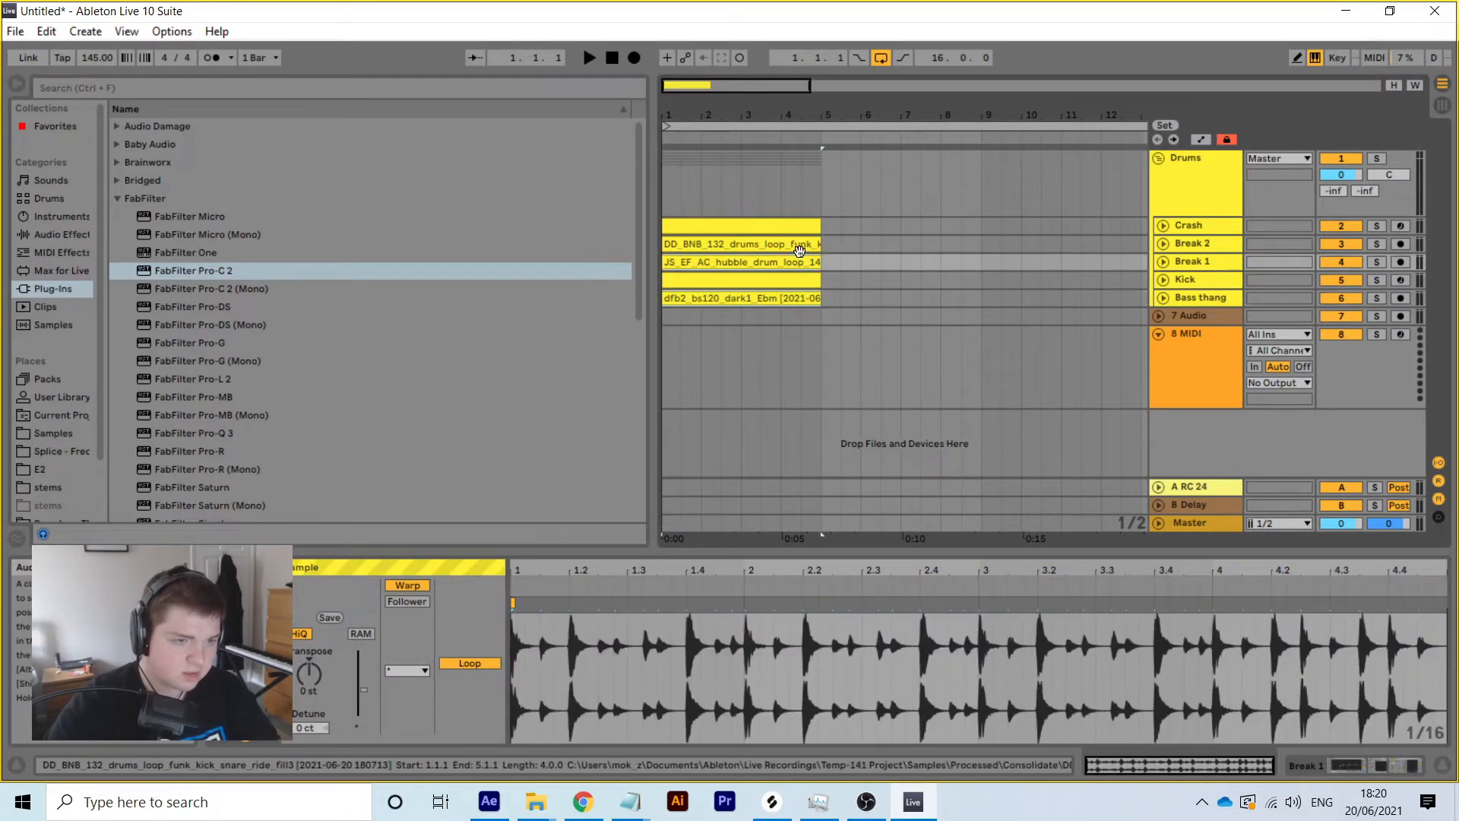
left_click(801, 245, "ctrl")
left_click(411, 672)
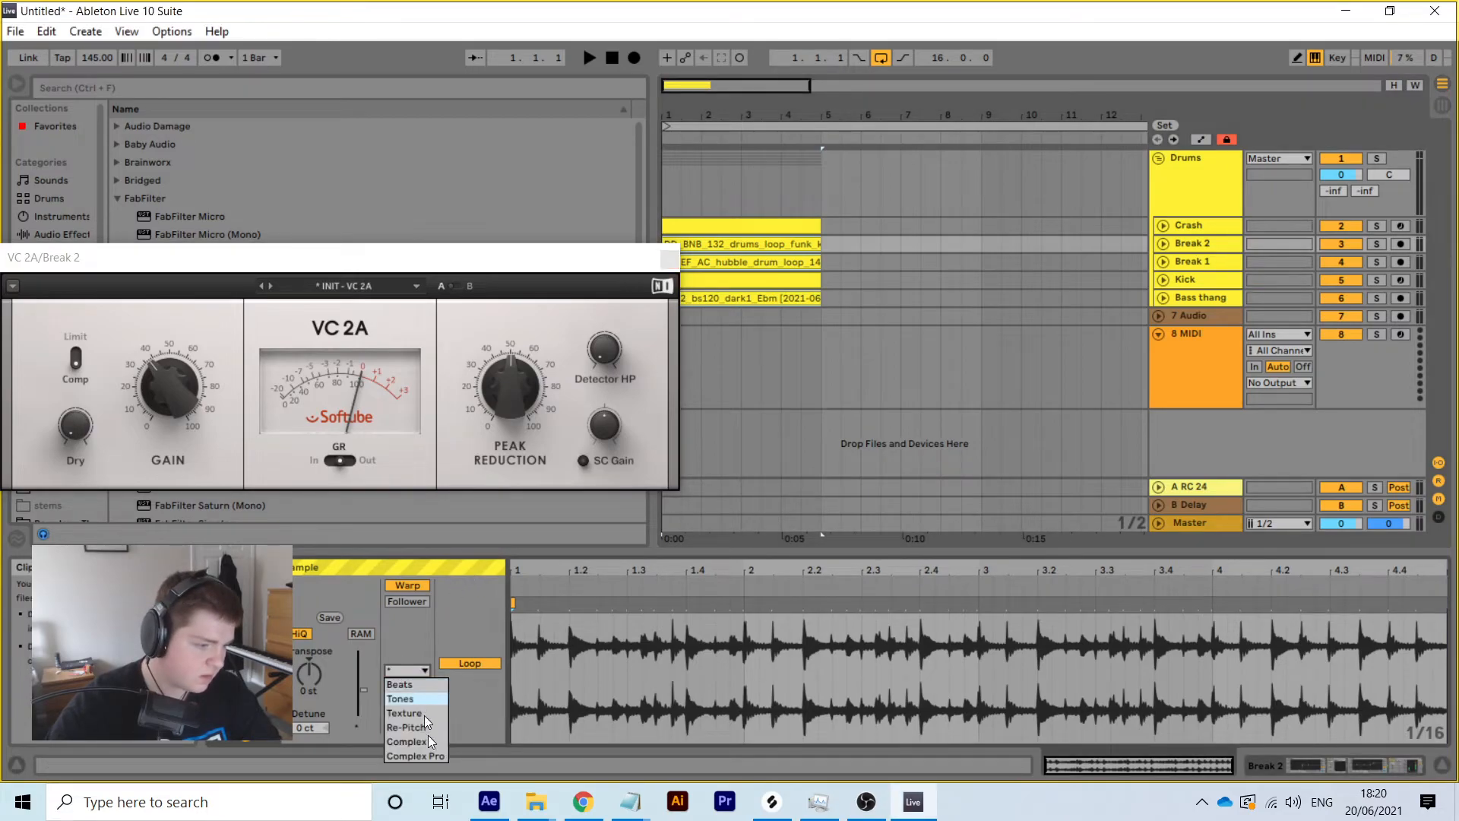
left_click(434, 756)
key("space")
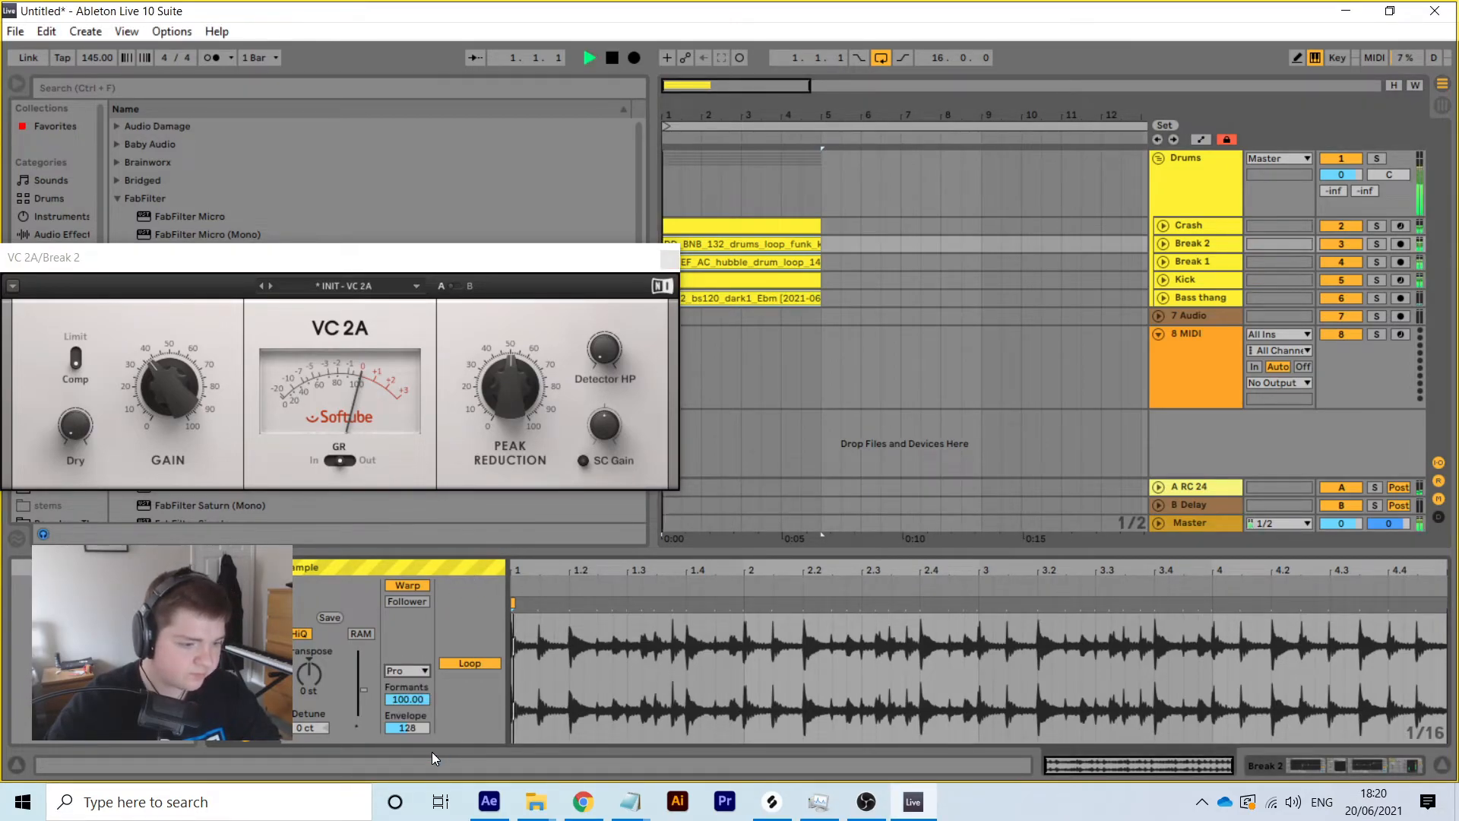
left_click(1161, 158)
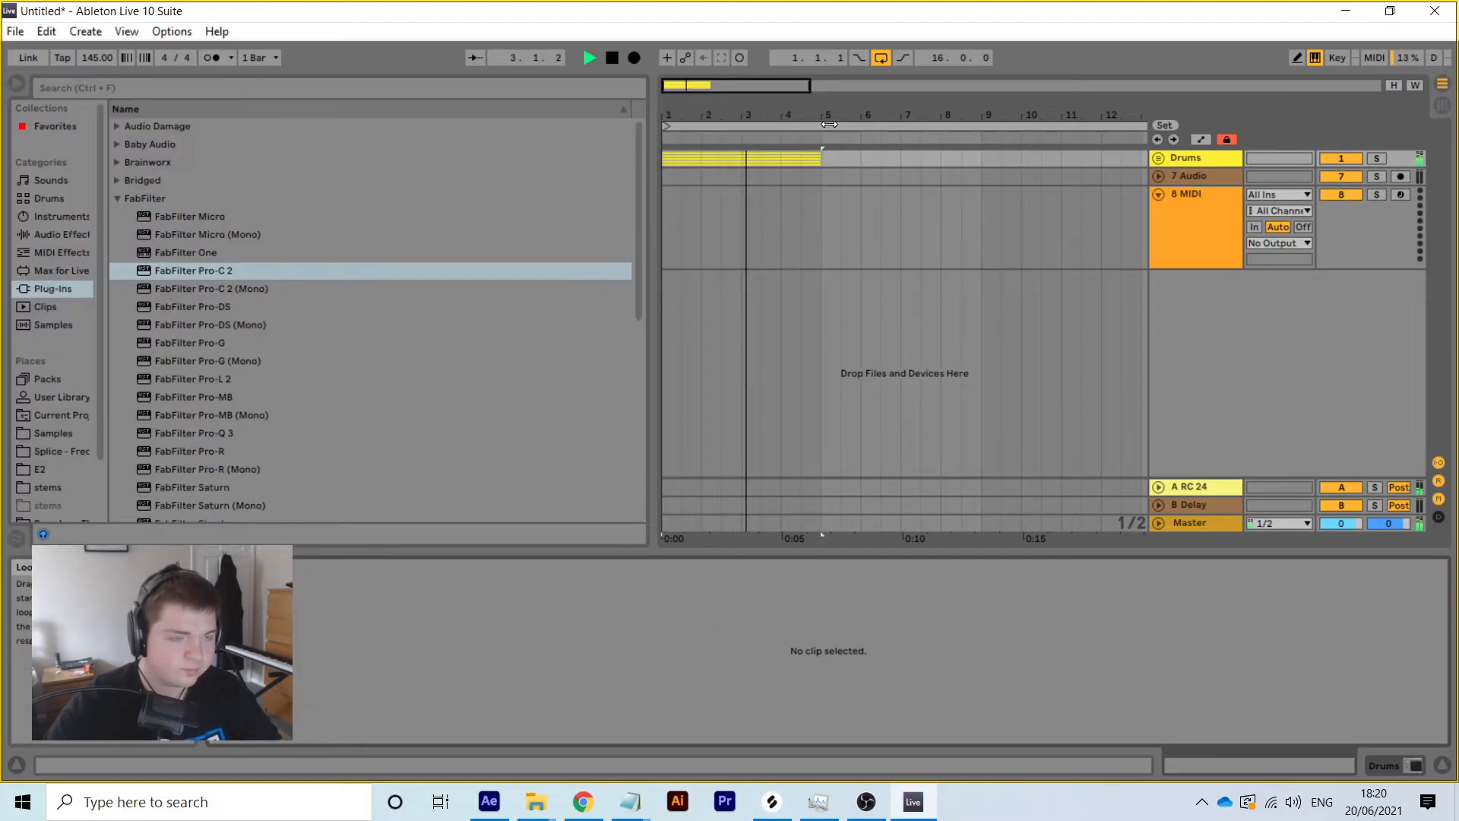
left_click_drag(829, 115, 829, 72)
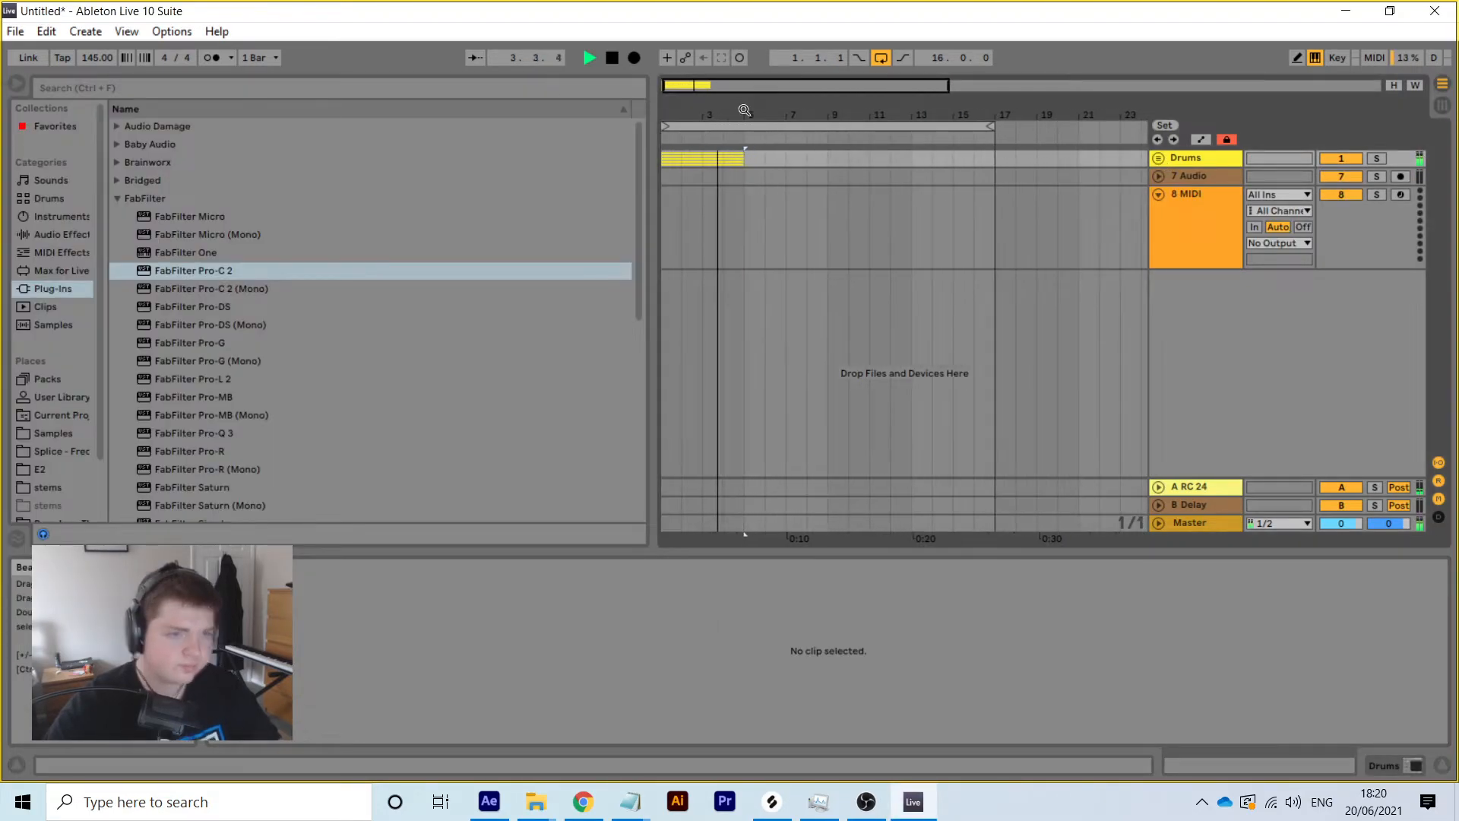
left_click(1157, 160)
key("space")
Review the Crash and Break 2 clips' settings and loop options unchanged
left_click_drag(748, 293, 666, 225)
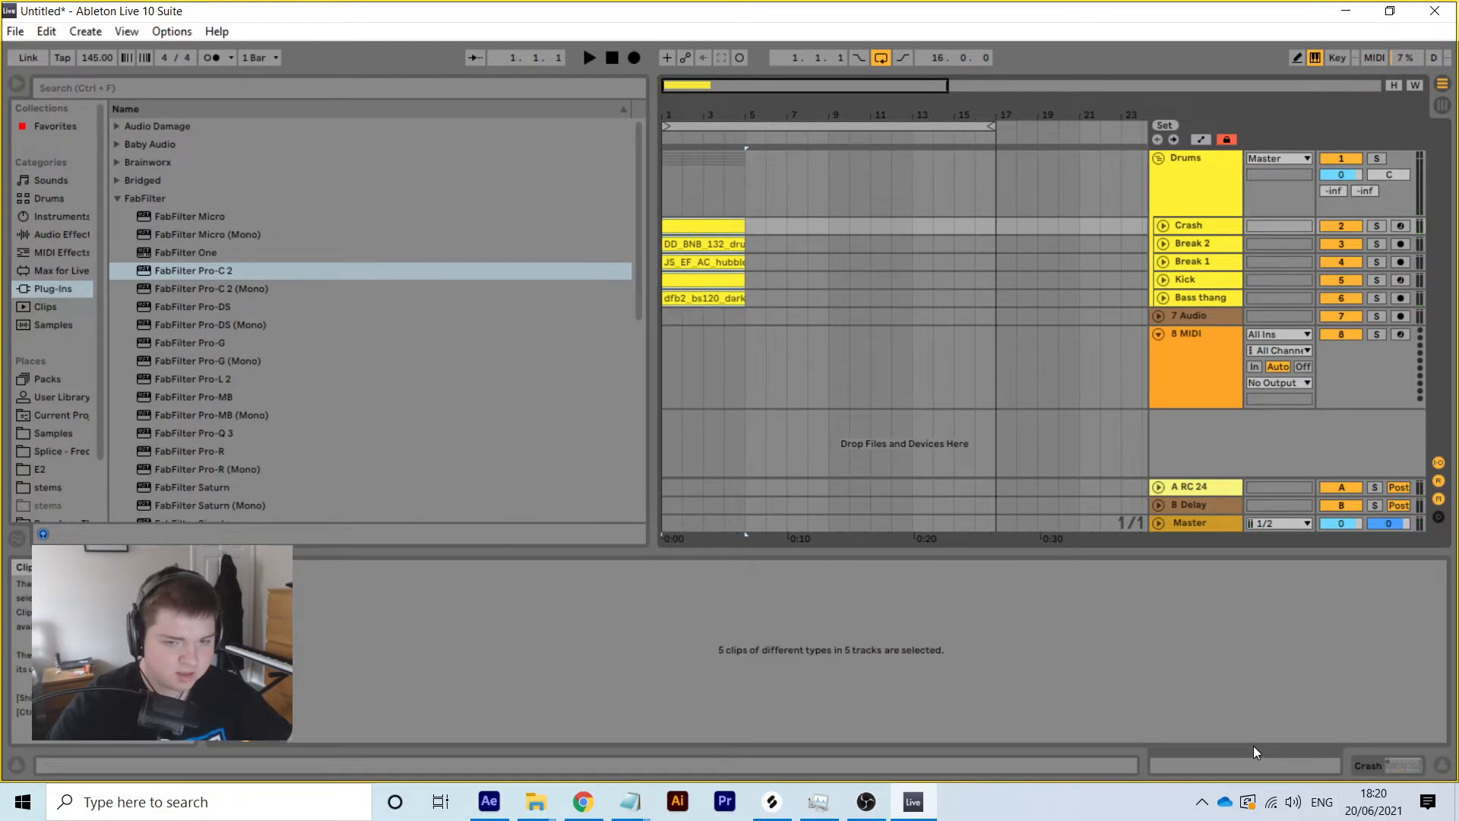
left_click(1387, 760)
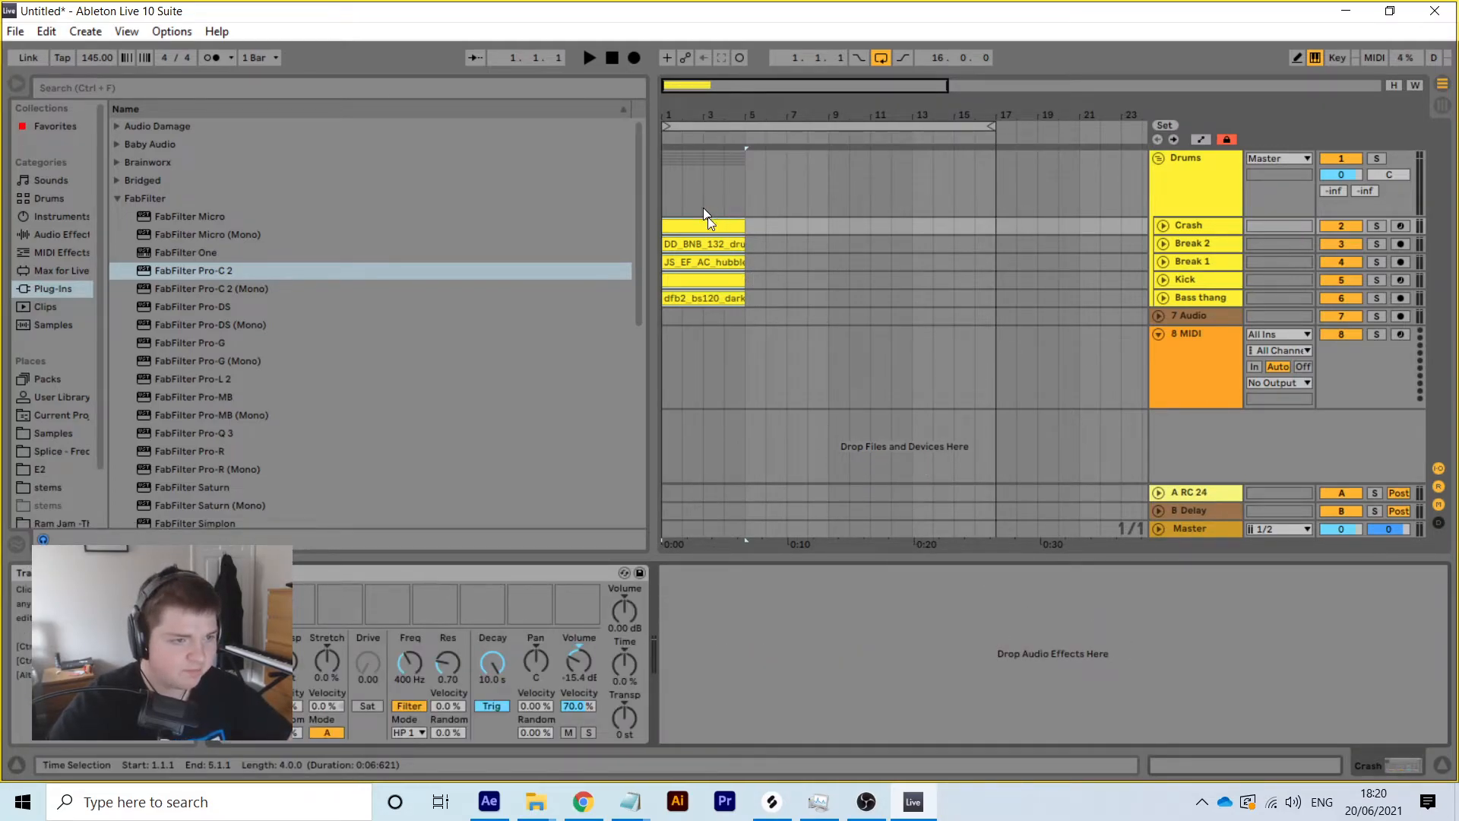
left_click(1239, 759)
right_click(776, 655)
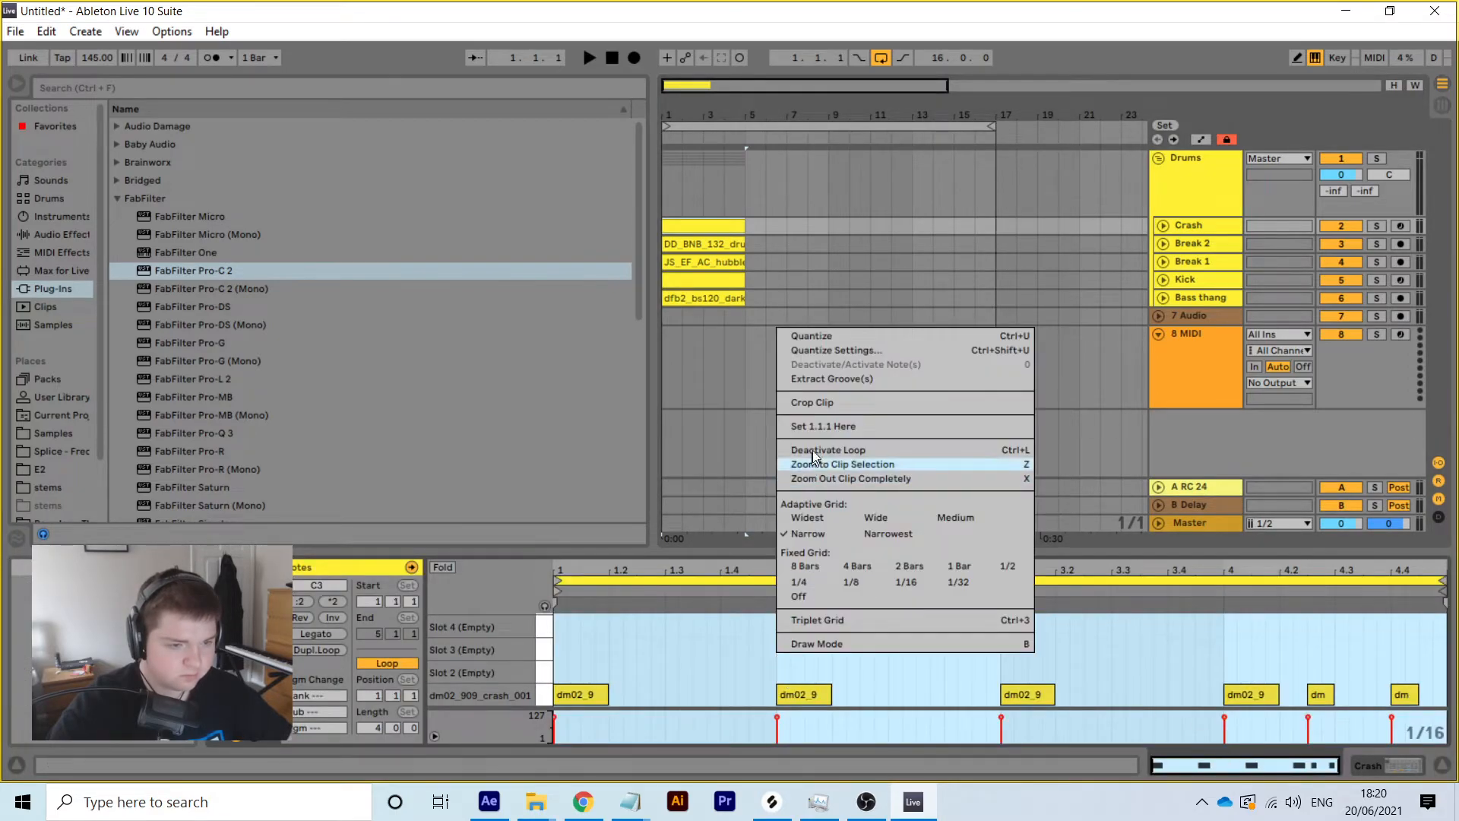
left_click(697, 213)
left_click(708, 240)
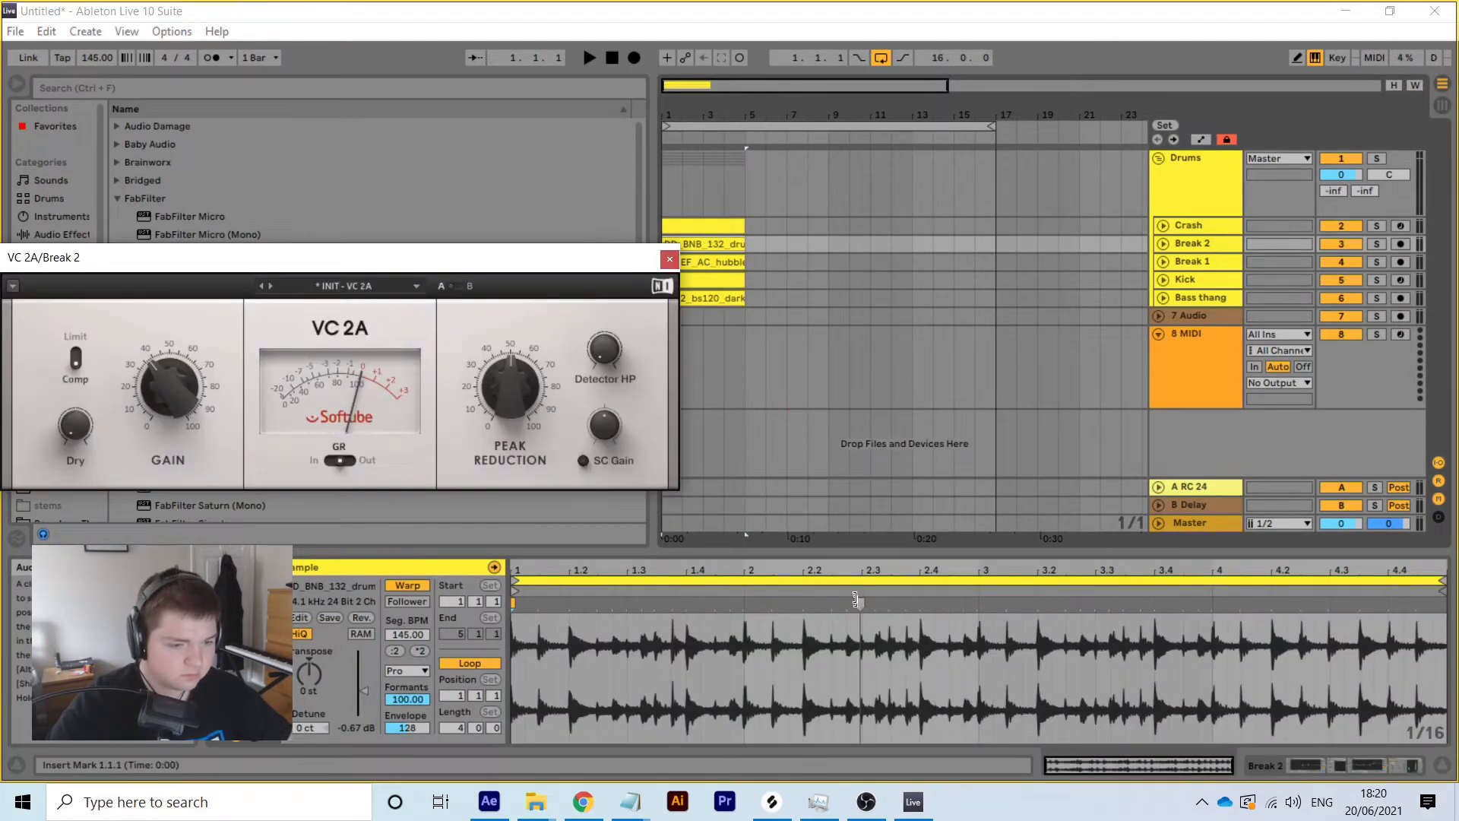
right_click(845, 631)
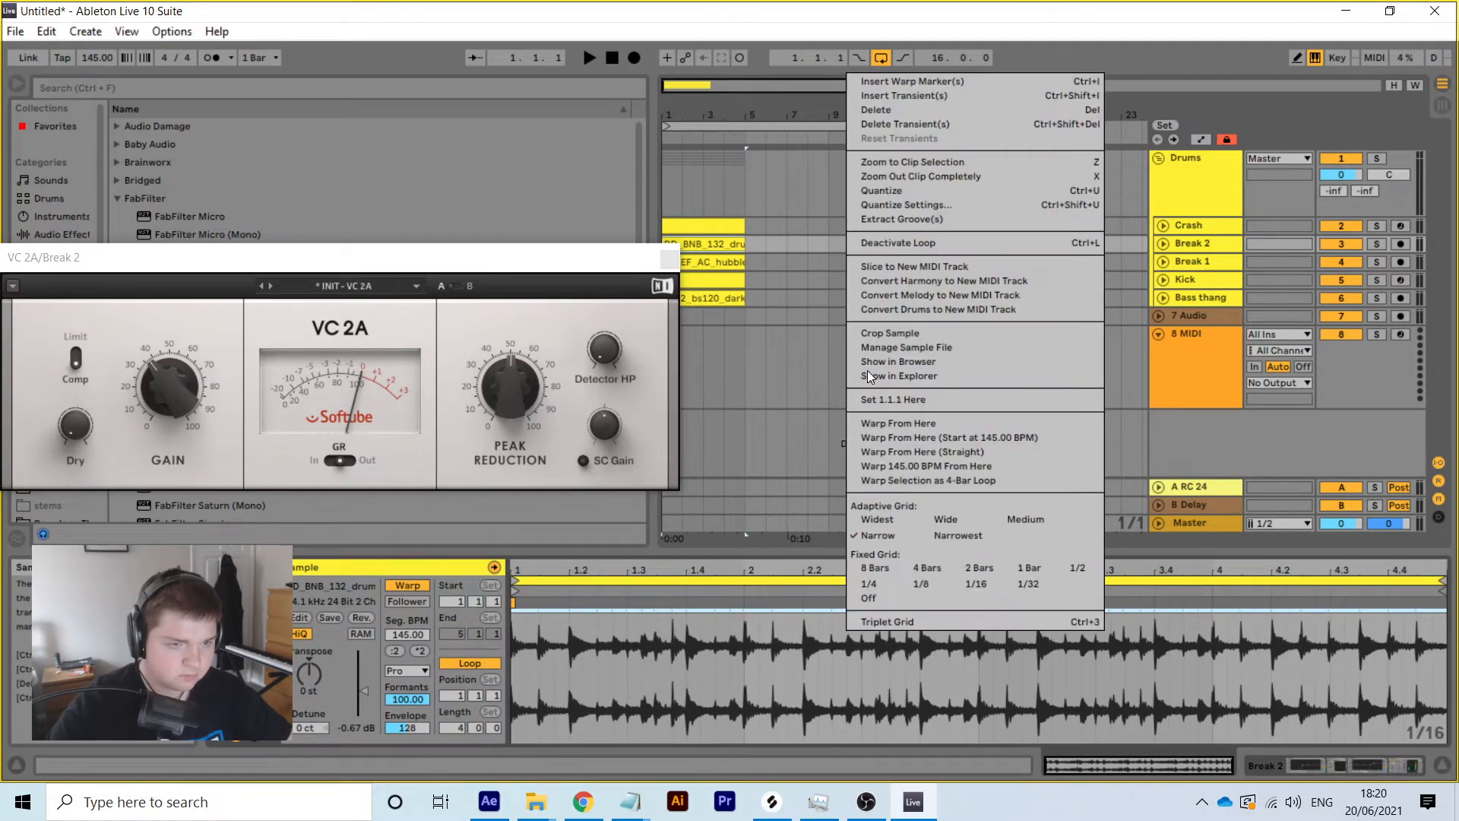
left_click(786, 275)
Select all five drum clips and lengthen them to end at bar 17
left_click_drag(745, 301, 643, 220)
left_click_drag(740, 224, 992, 218)
left_click(1124, 408)
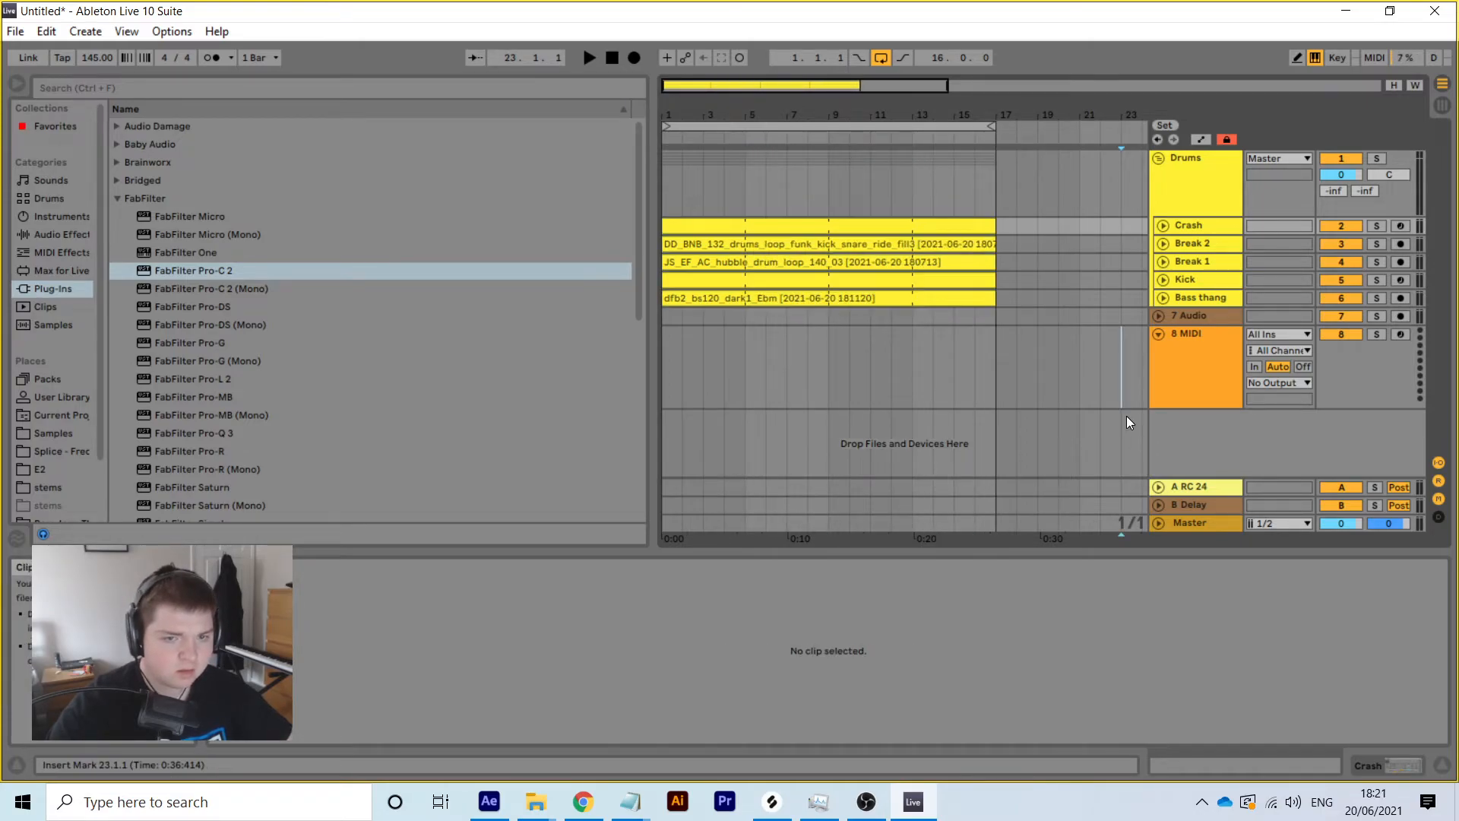
Move the Crash and Break 2 clip starts to bar 9 and Kick to bar 5
left_click_drag(661, 223, 825, 223)
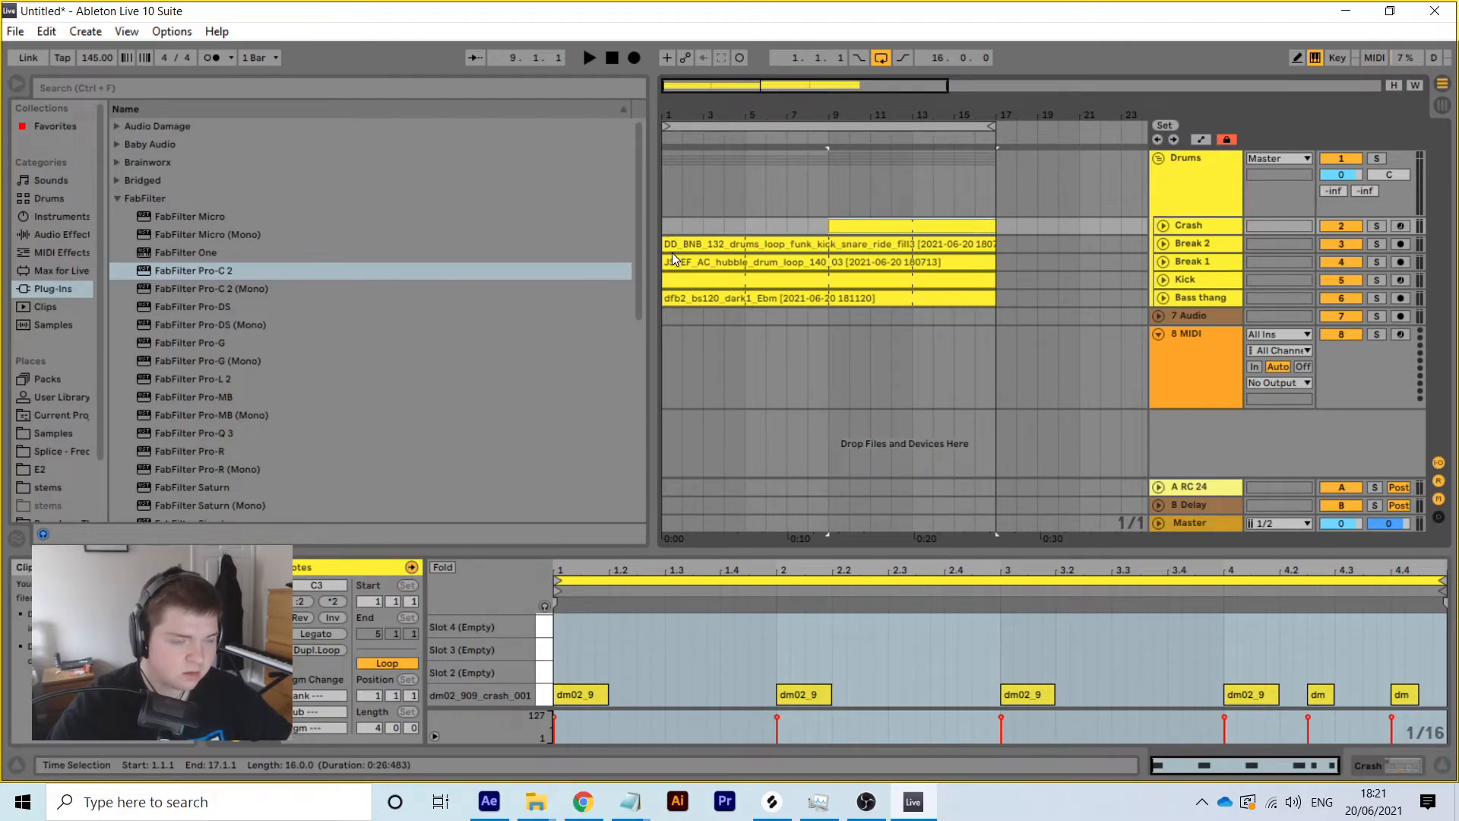
left_click_drag(672, 252, 796, 244)
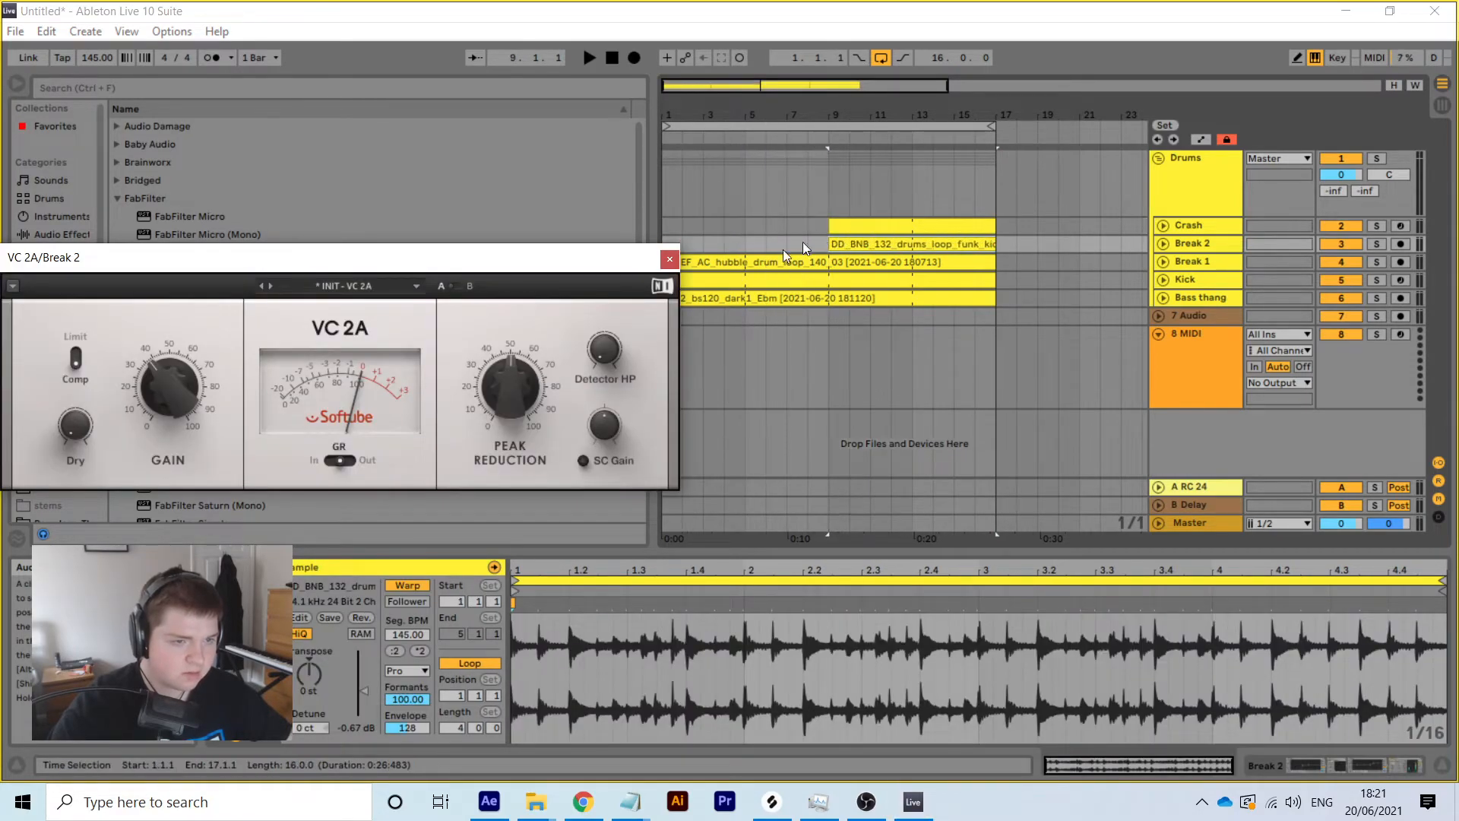
left_click_drag(597, 257, 4, 339)
left_click_drag(668, 285, 746, 285)
Play the arrangement from the start, then extend the Crash clip back to bar 1
left_click(602, 59)
left_click(589, 56)
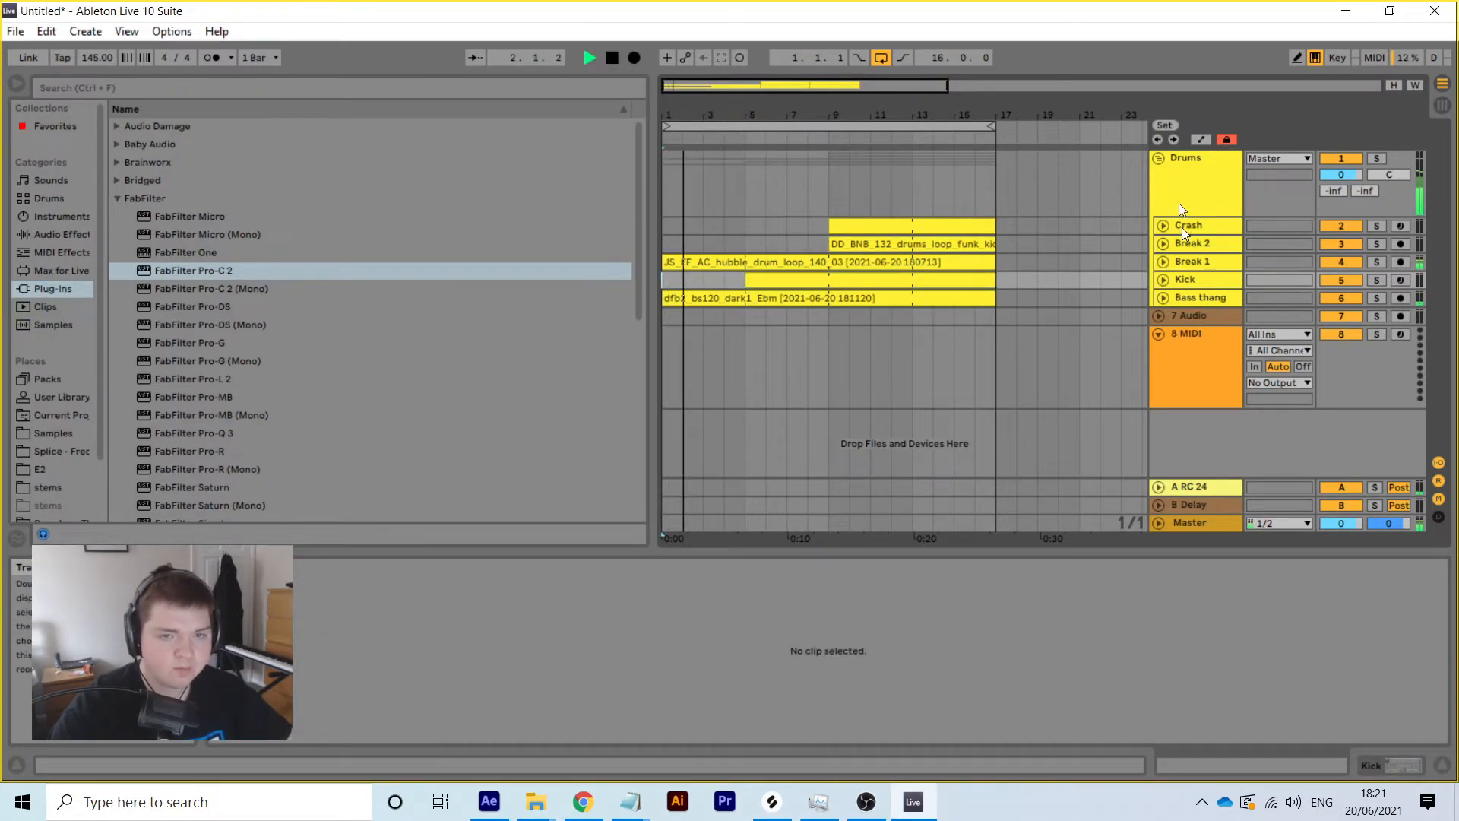
left_click(1157, 158)
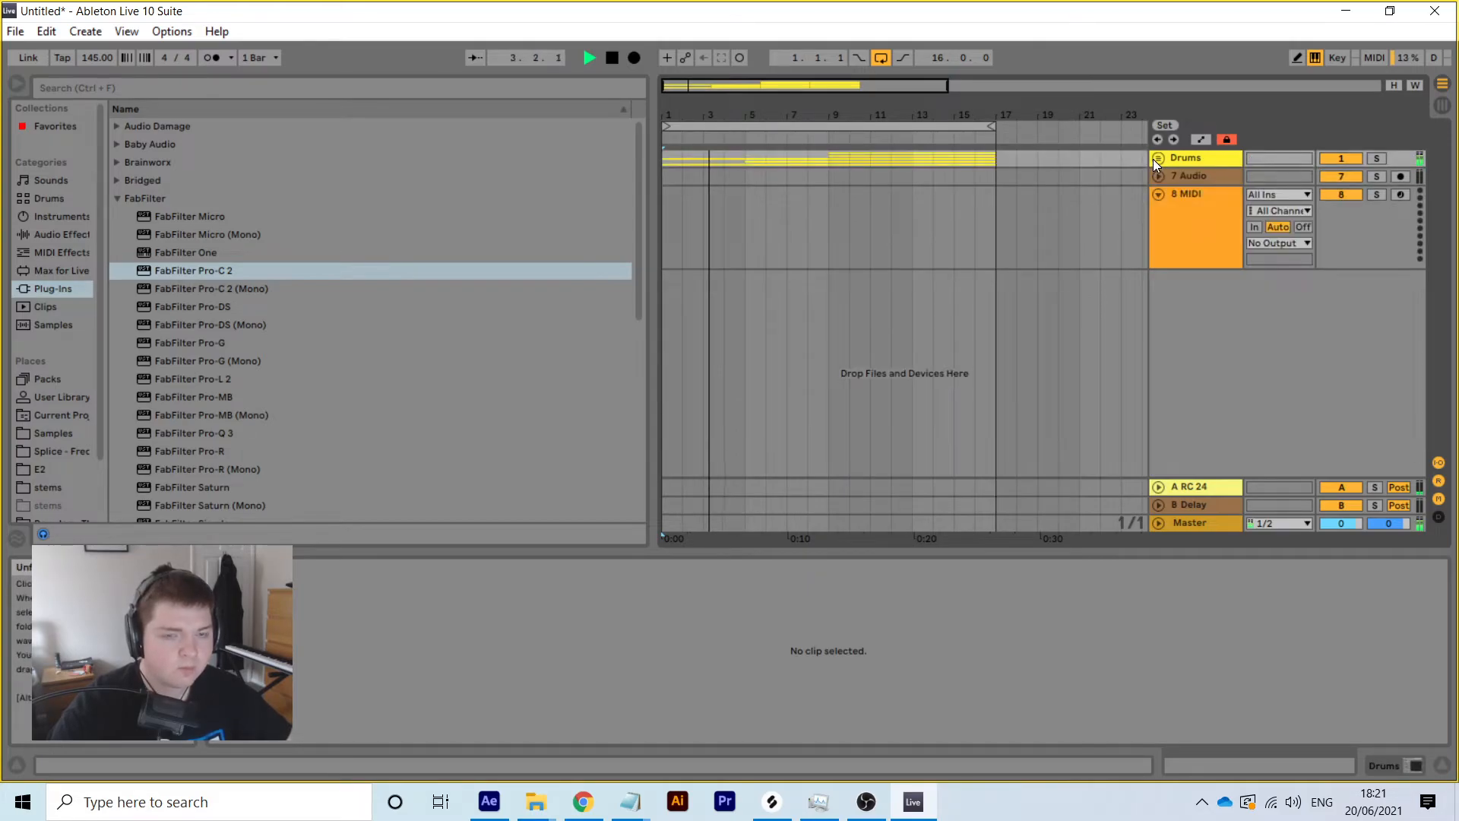
left_click(1156, 159)
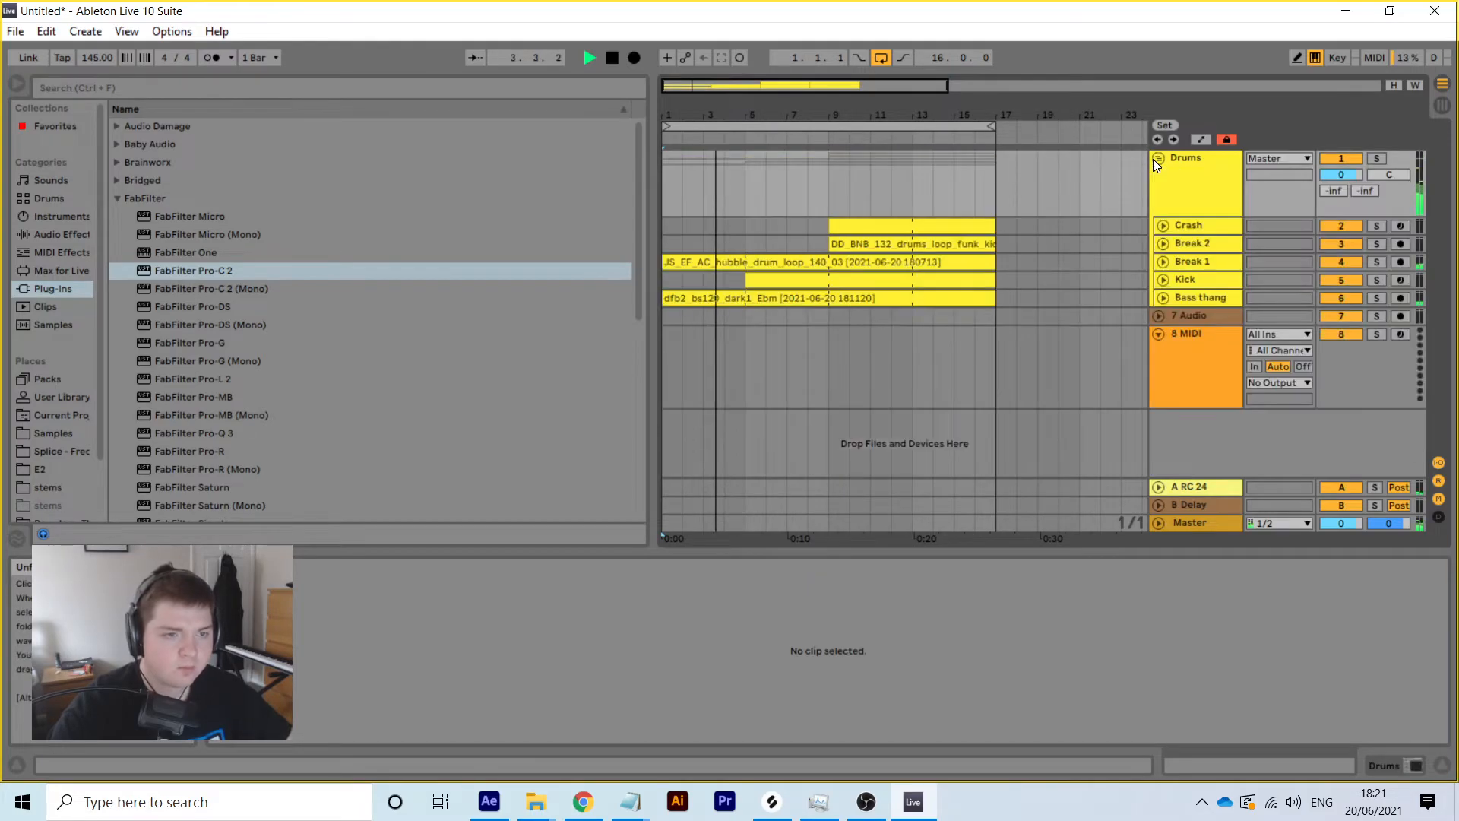
left_click(839, 221)
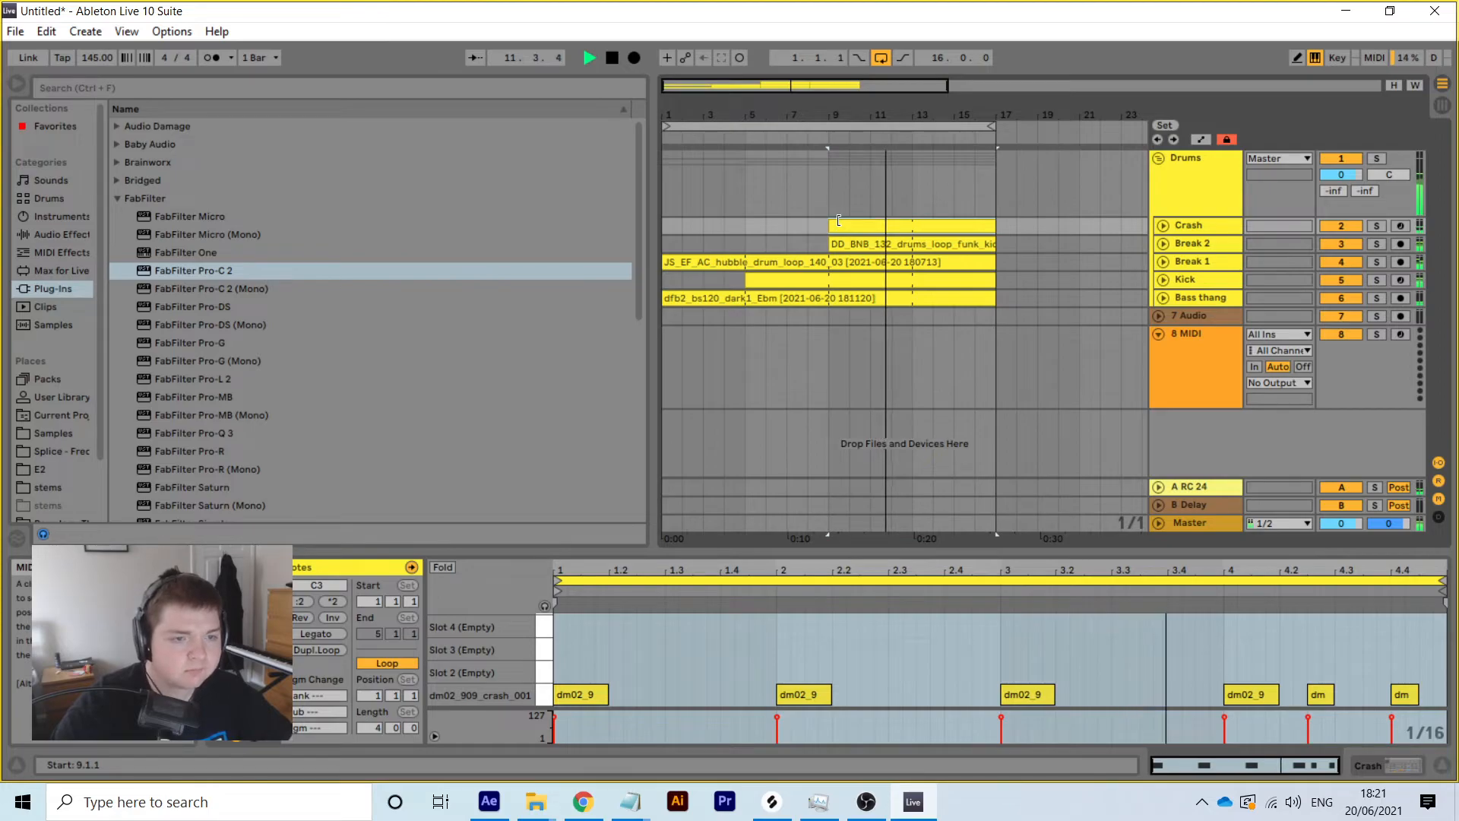
left_click_drag(839, 221, 673, 220)
Stop playback and try Crash at bars 9 and 5, restoring Break 2 to bar 1
key("space")
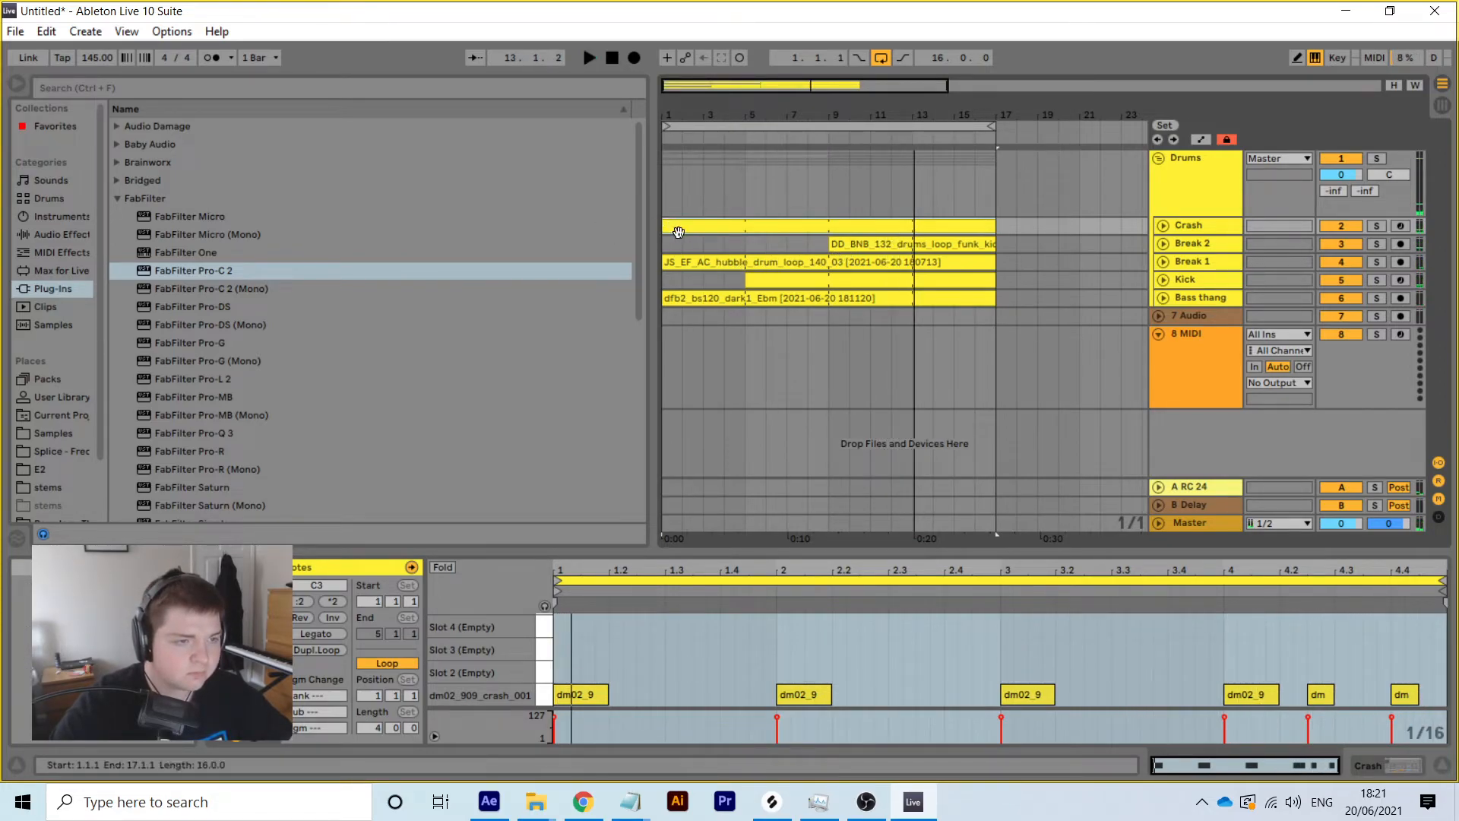
left_click_drag(667, 227, 744, 247)
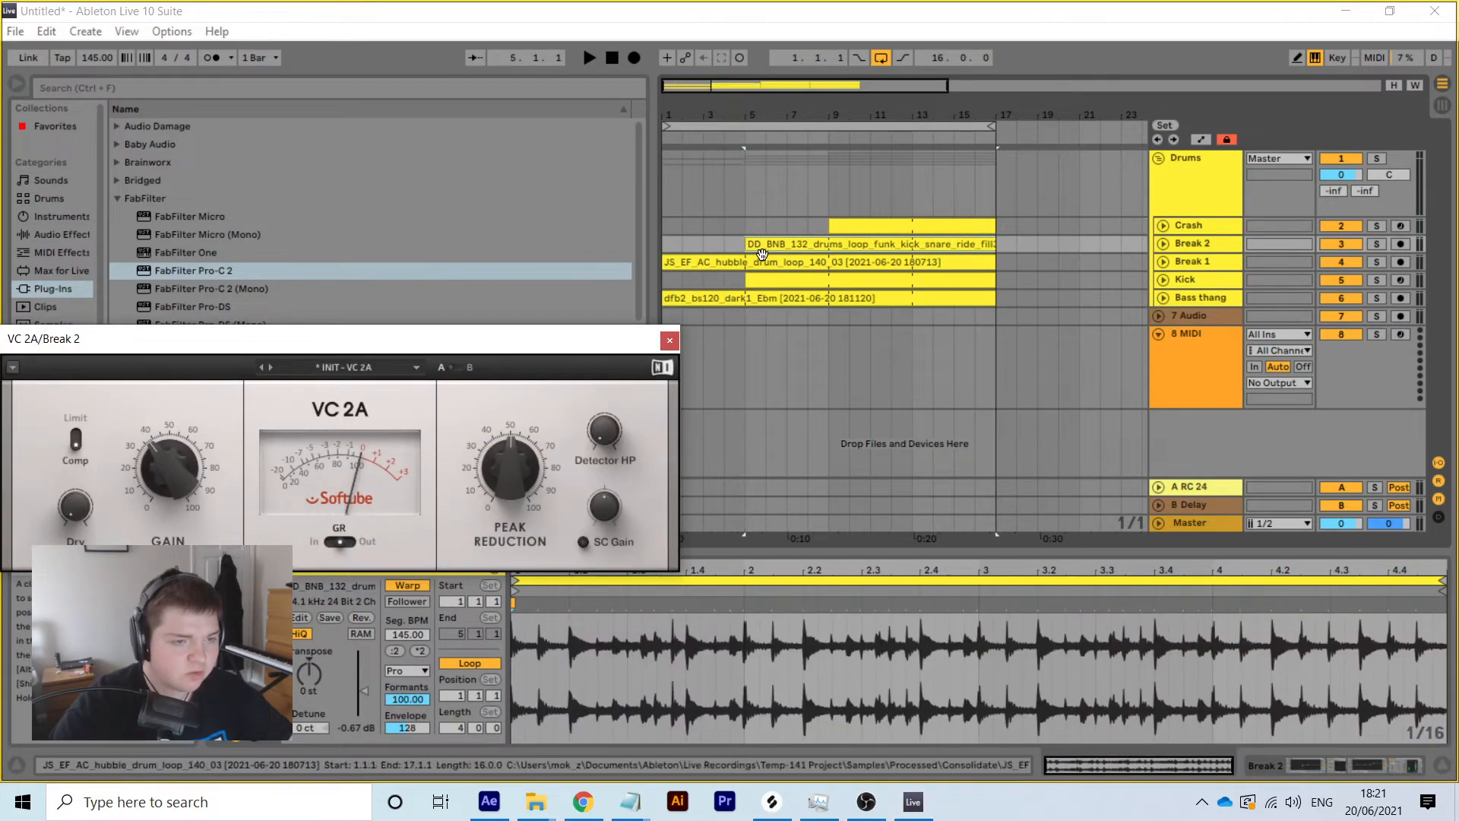
left_click(845, 229)
left_click_drag(830, 228, 665, 222)
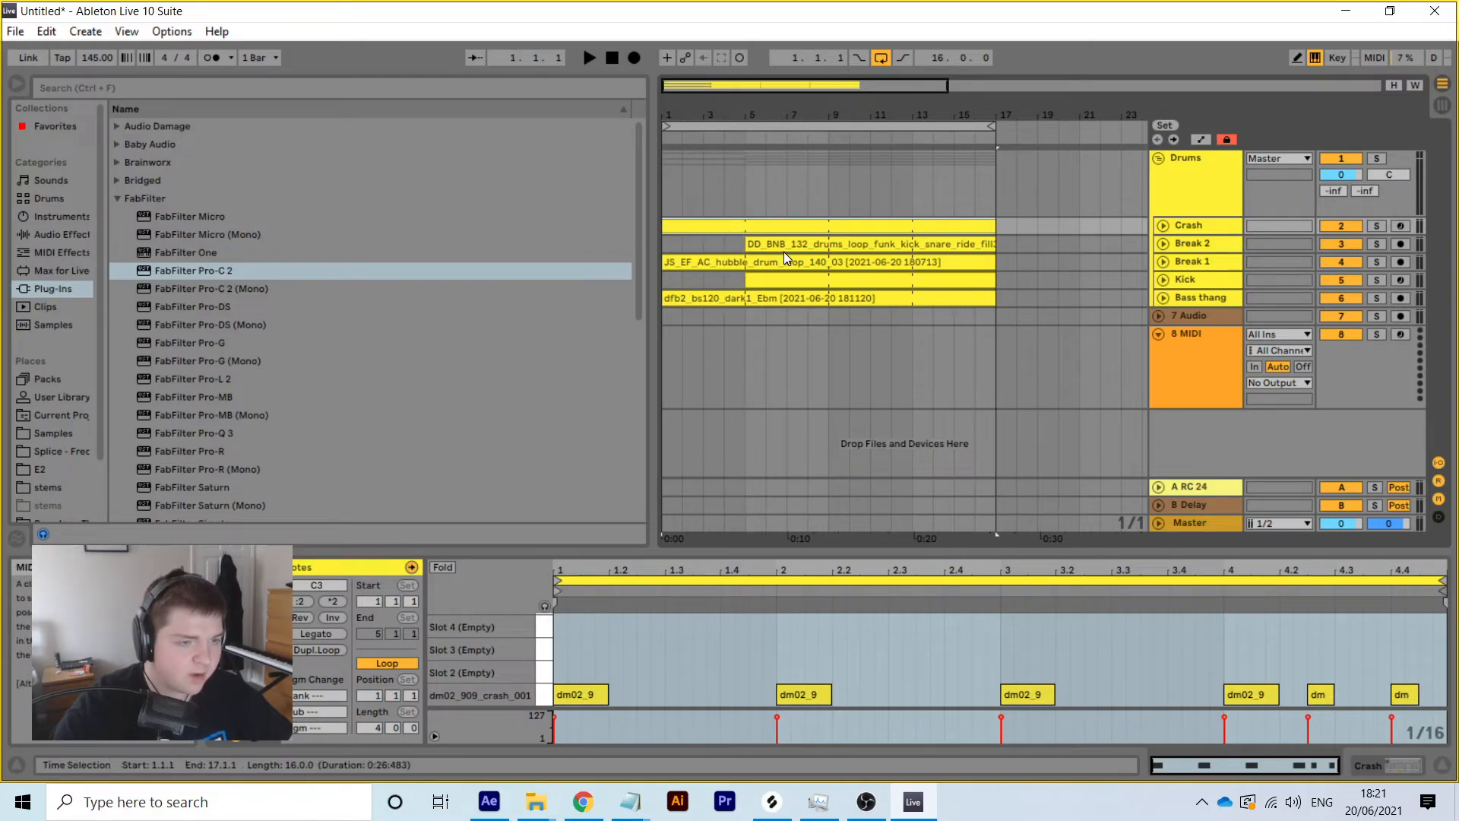
left_click_drag(741, 247, 665, 247)
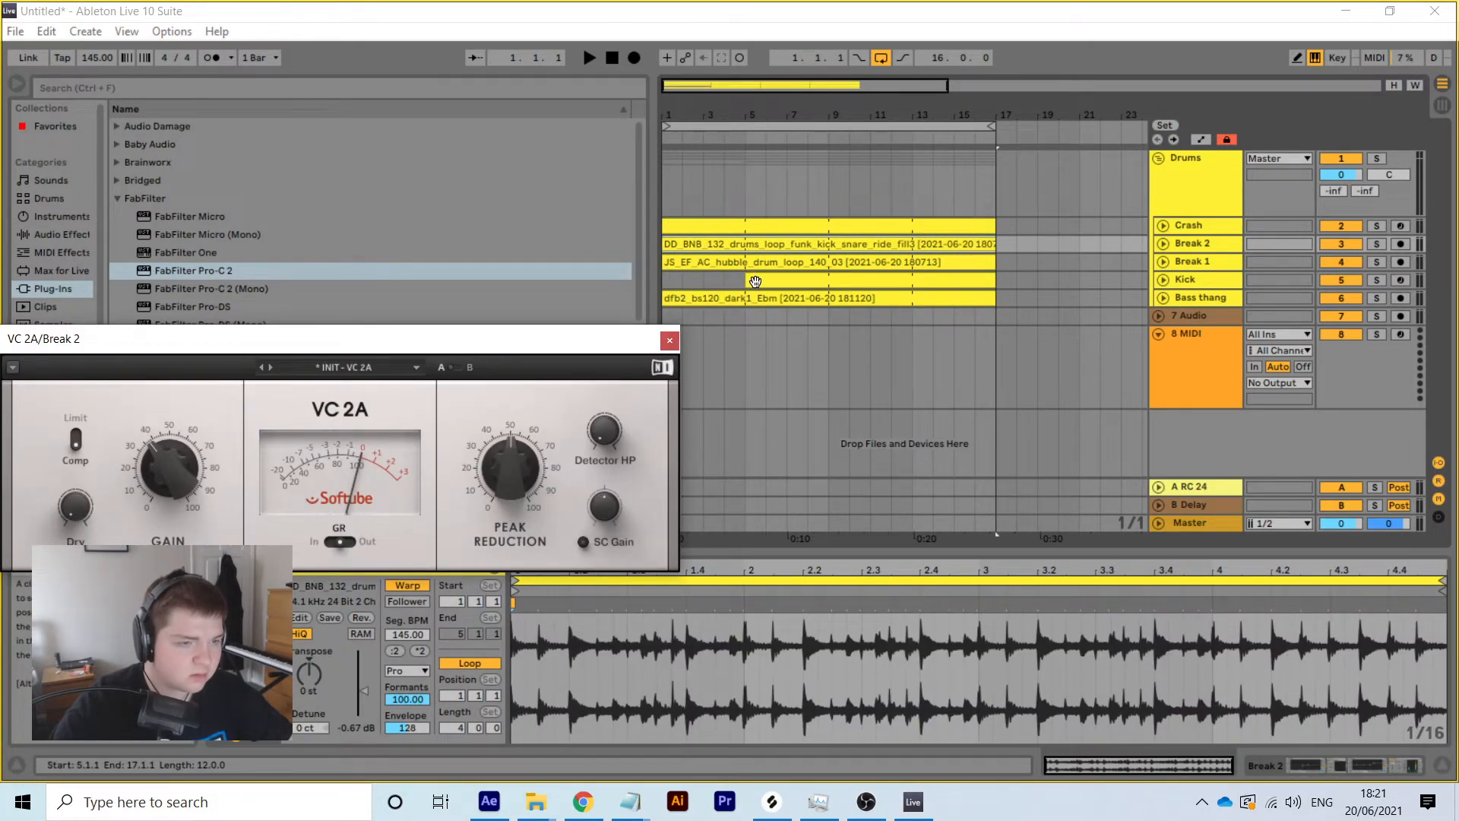
Start Kick, Bass thang, Break 1, Break 2 and Crash at bar 9; extend the loop to bar 49
left_click(744, 279)
left_click_drag(748, 281, 826, 289)
left_click_drag(665, 296, 830, 293)
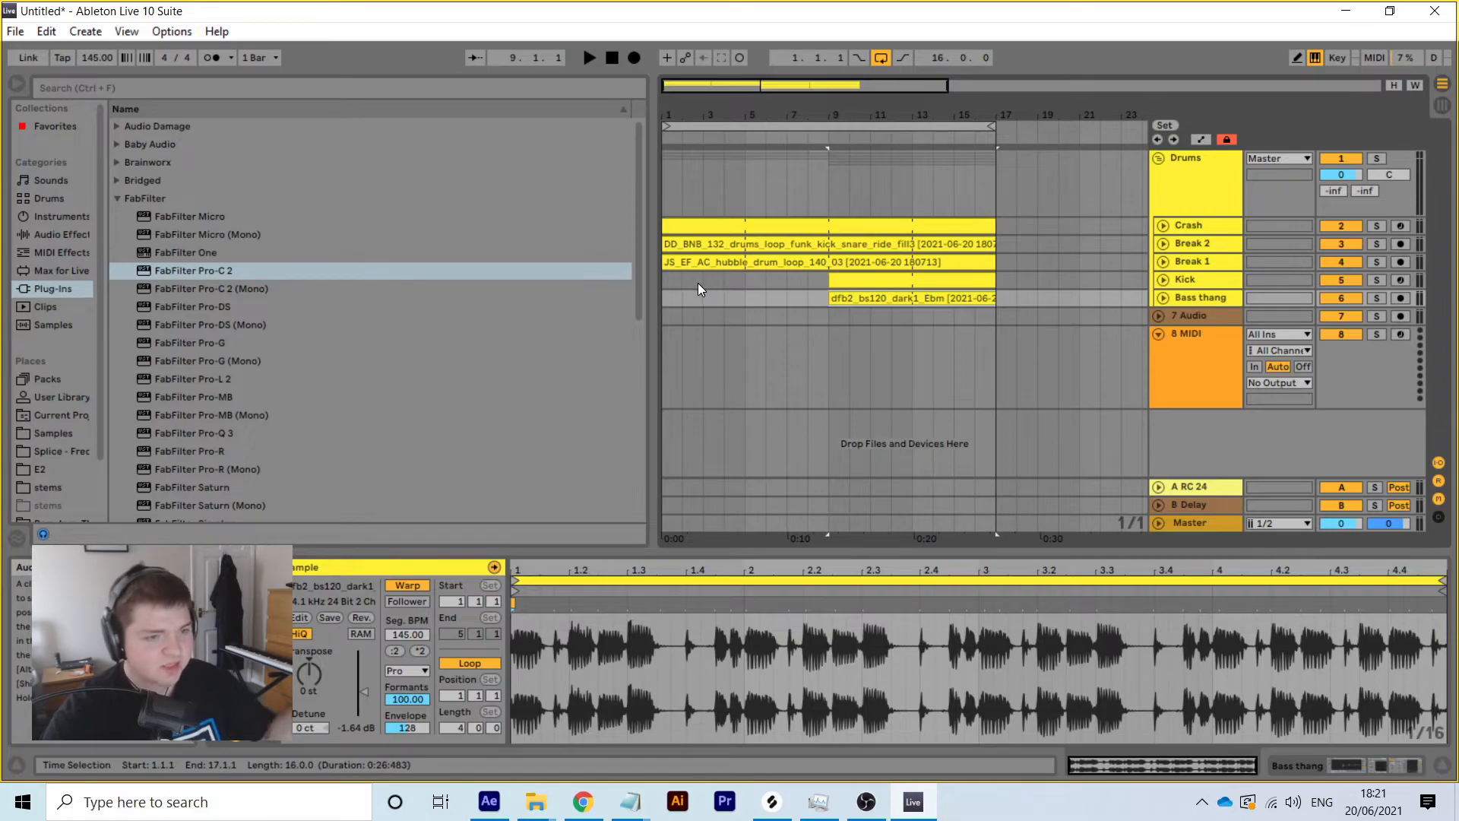
left_click_drag(664, 262, 832, 251)
left_click_drag(666, 244, 825, 239)
left_click_drag(671, 229, 829, 228)
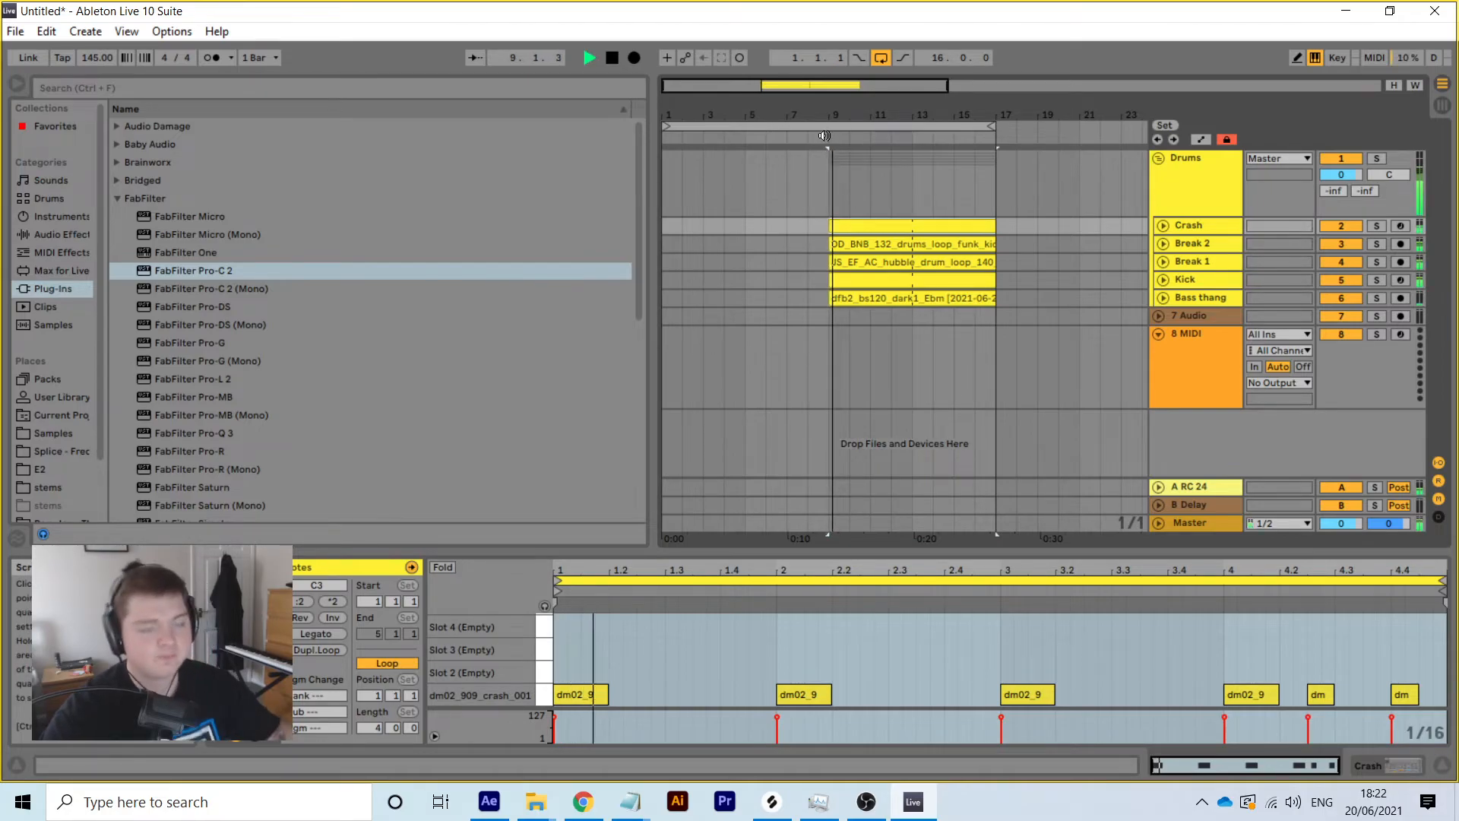
mouse_move(993, 125)
left_mouse_down()
mouse_move(1178, 123)
mouse_move(987, 57)
left_mouse_up()
left_click_drag(891, 129, 1012, 111)
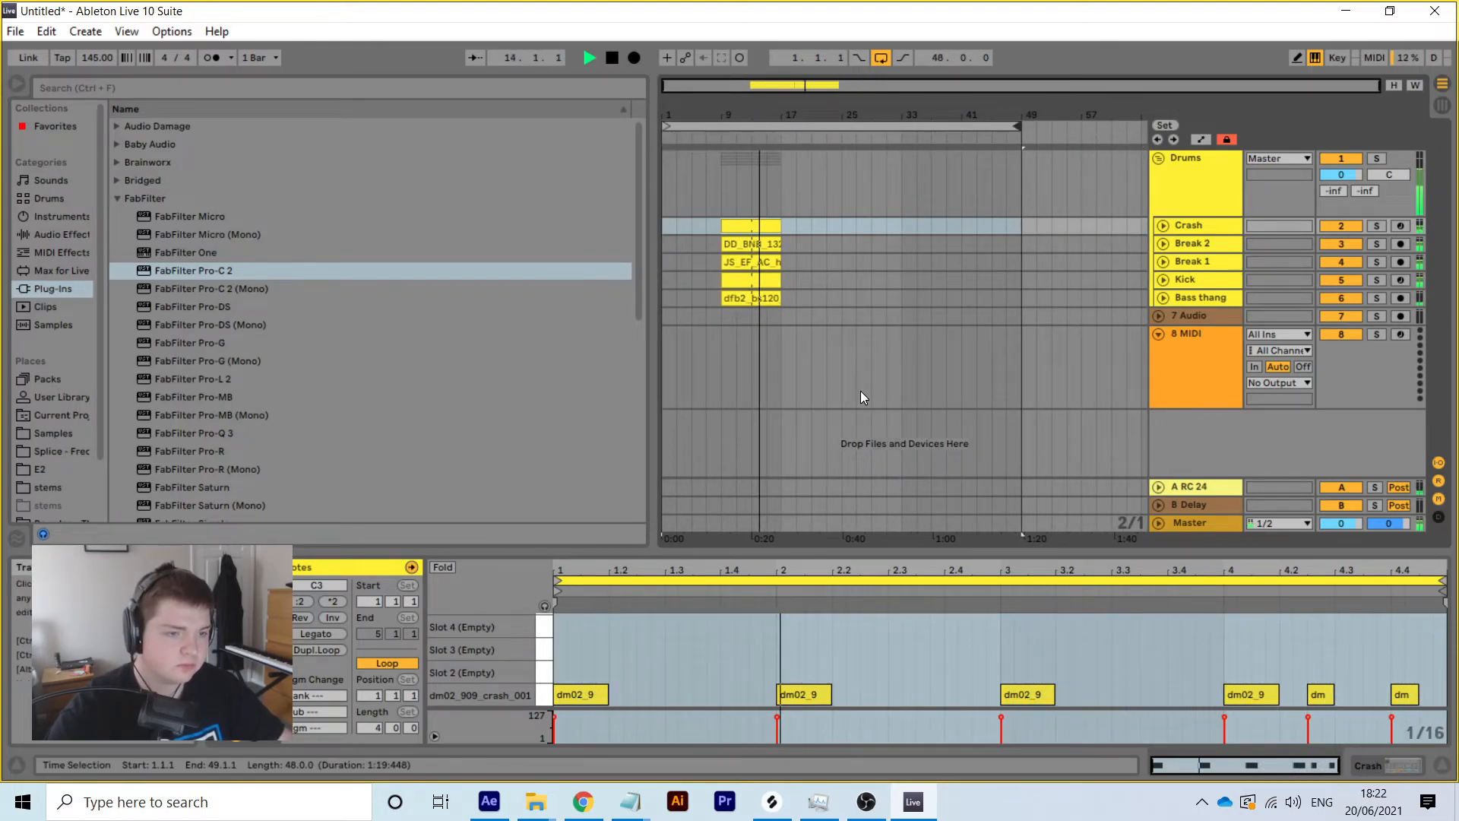
Copy the five bar 9–17 clips, paste them at bar 33, and lengthen the copies toward bar 49
left_click(779, 297)
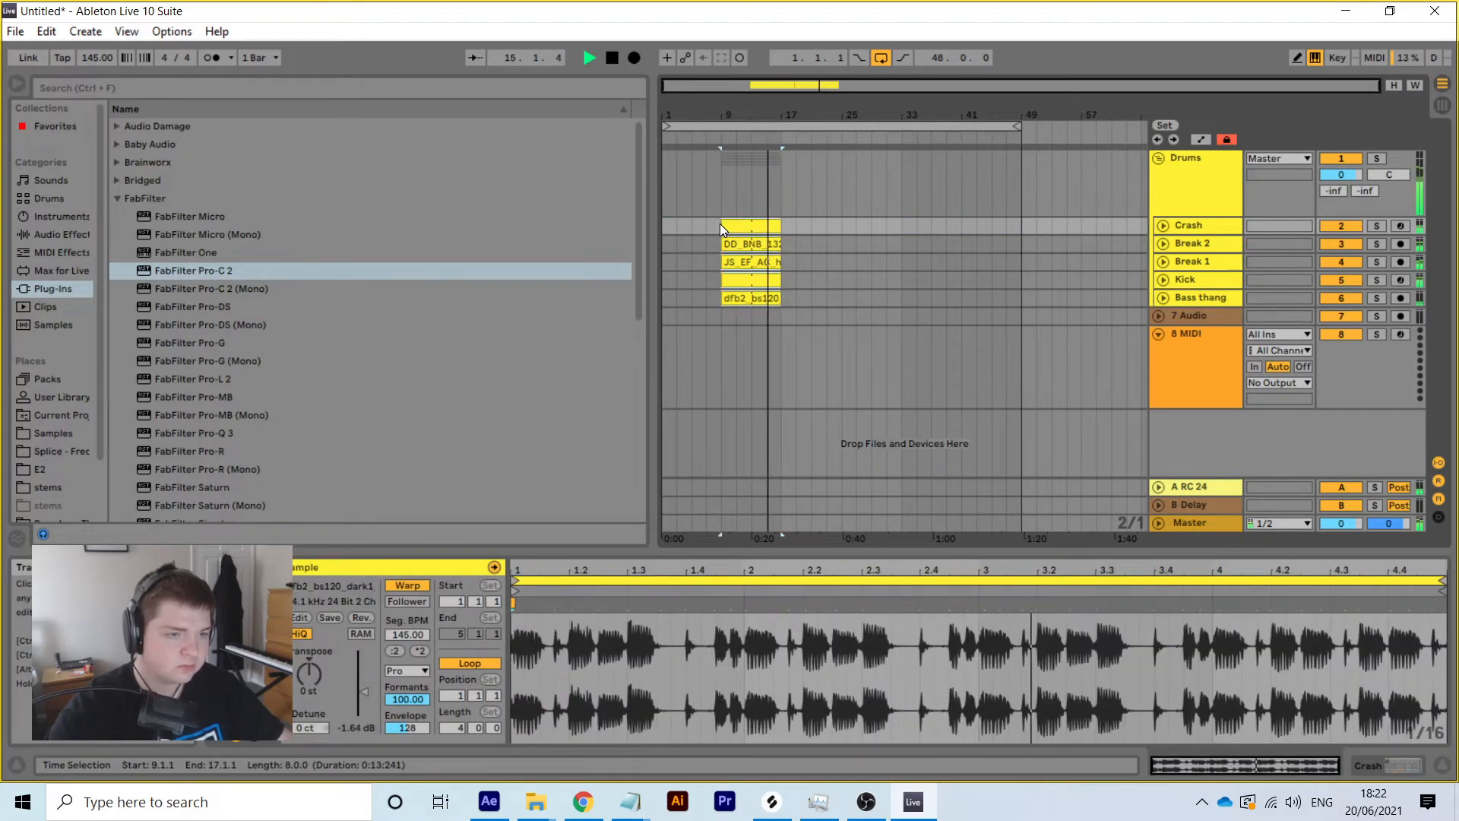
right_click(751, 222)
left_click(787, 245)
left_click(901, 228)
right_click(902, 228)
left_click(932, 237)
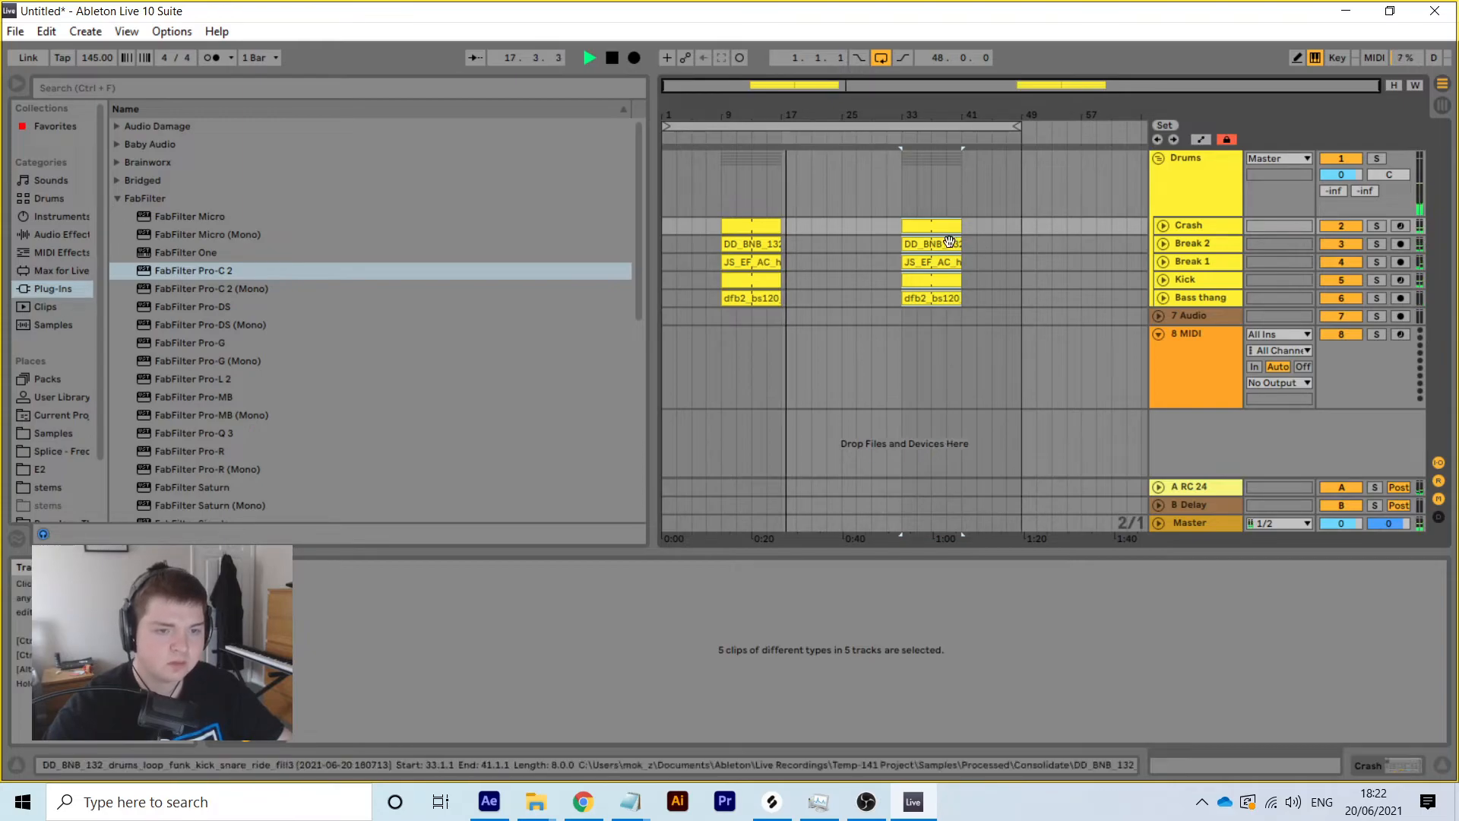
left_click_drag(962, 225, 1021, 224)
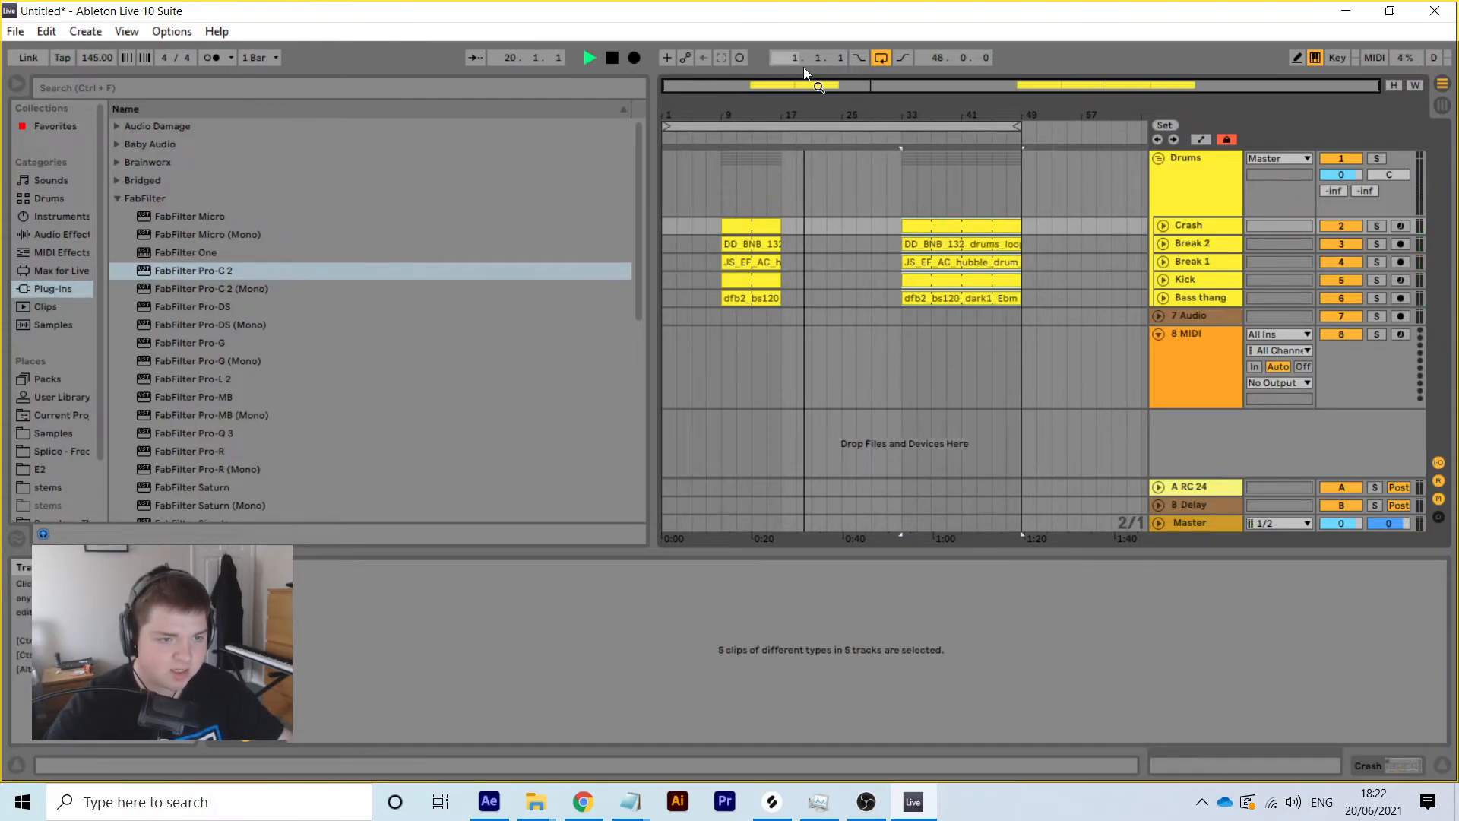
left_click(781, 172)
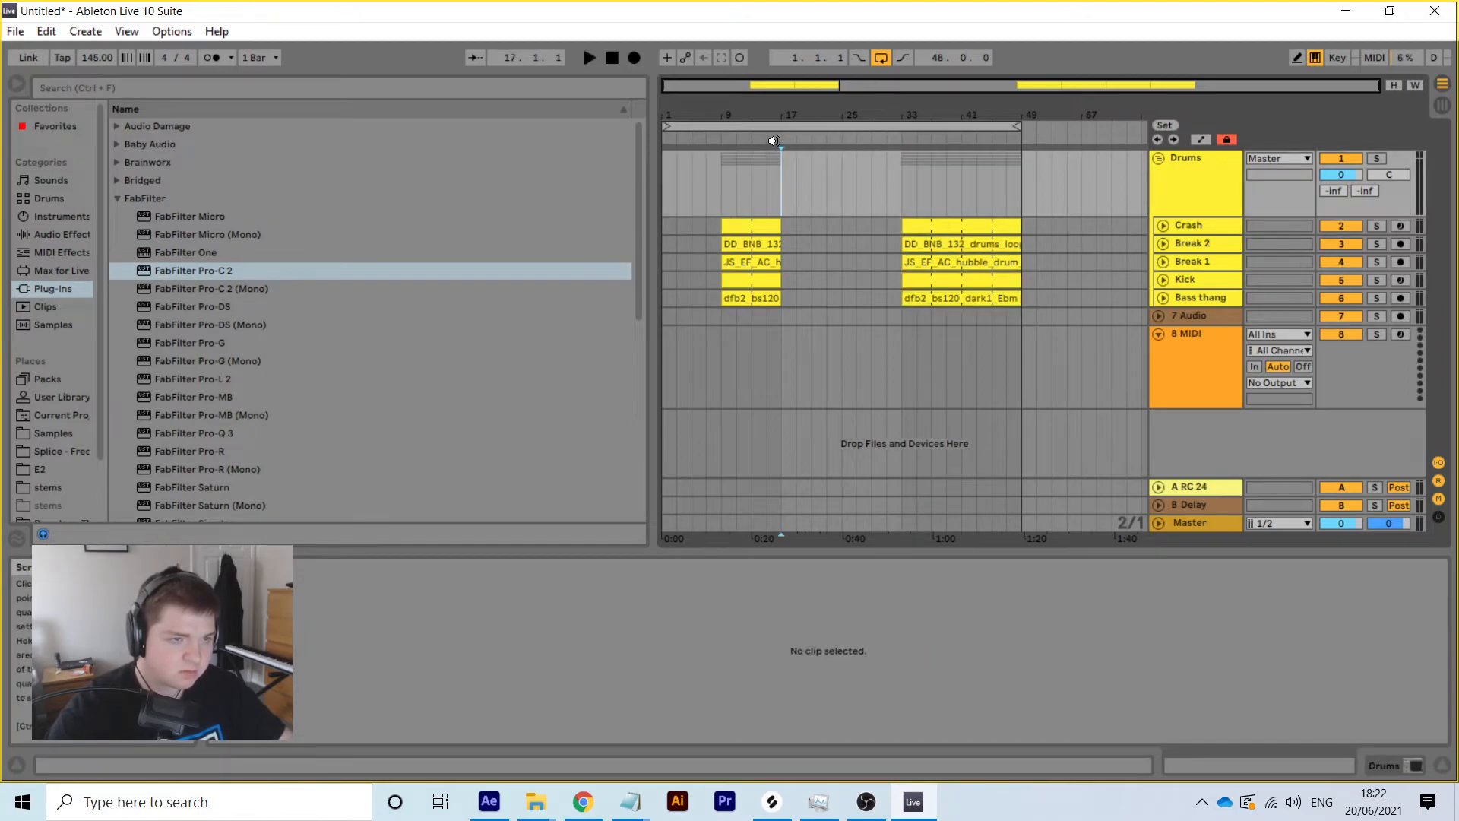
Add a locator at bar 17 and name it Break/Build
right_click(781, 138)
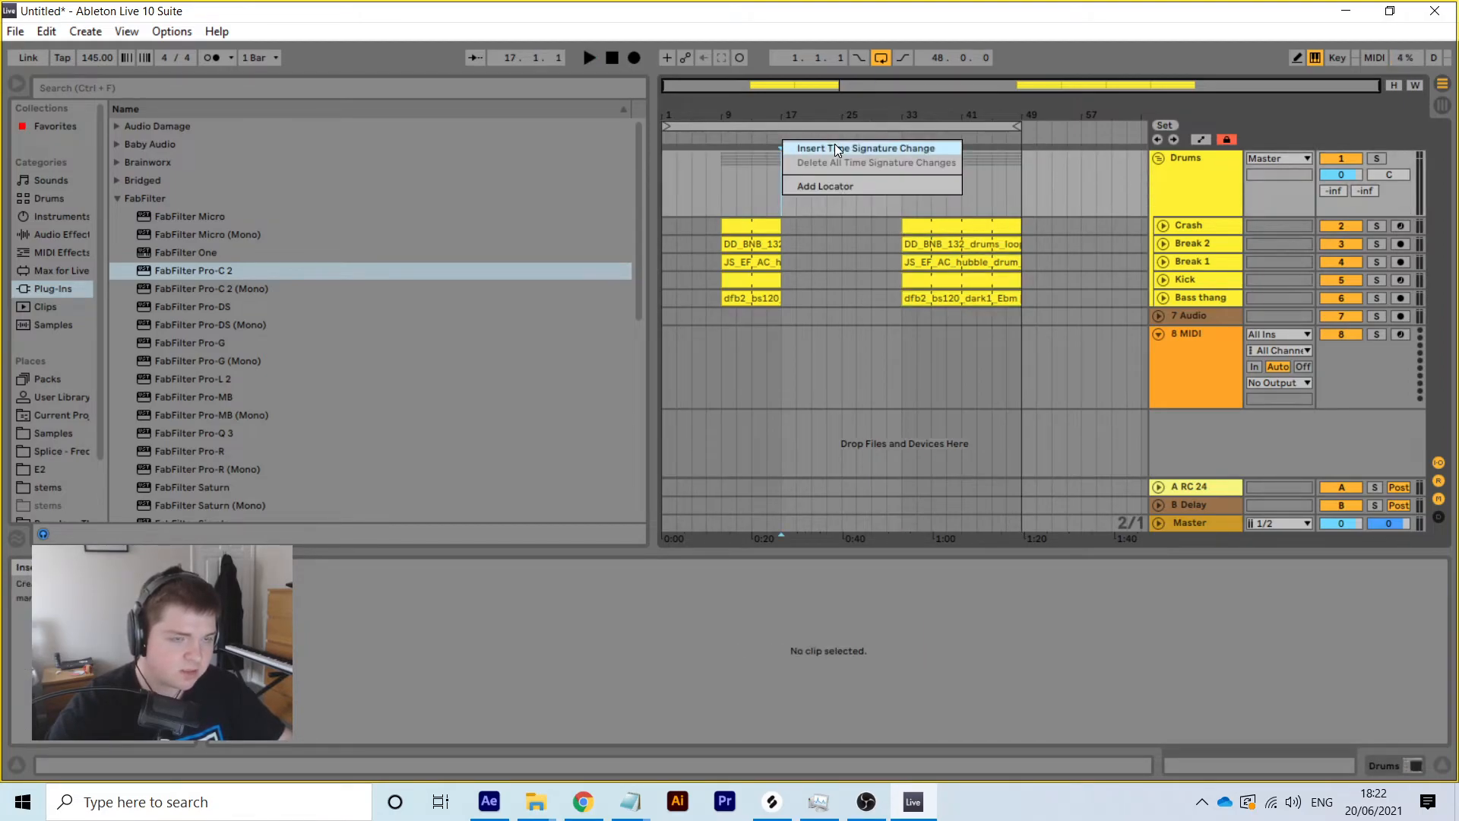
left_click(822, 186)
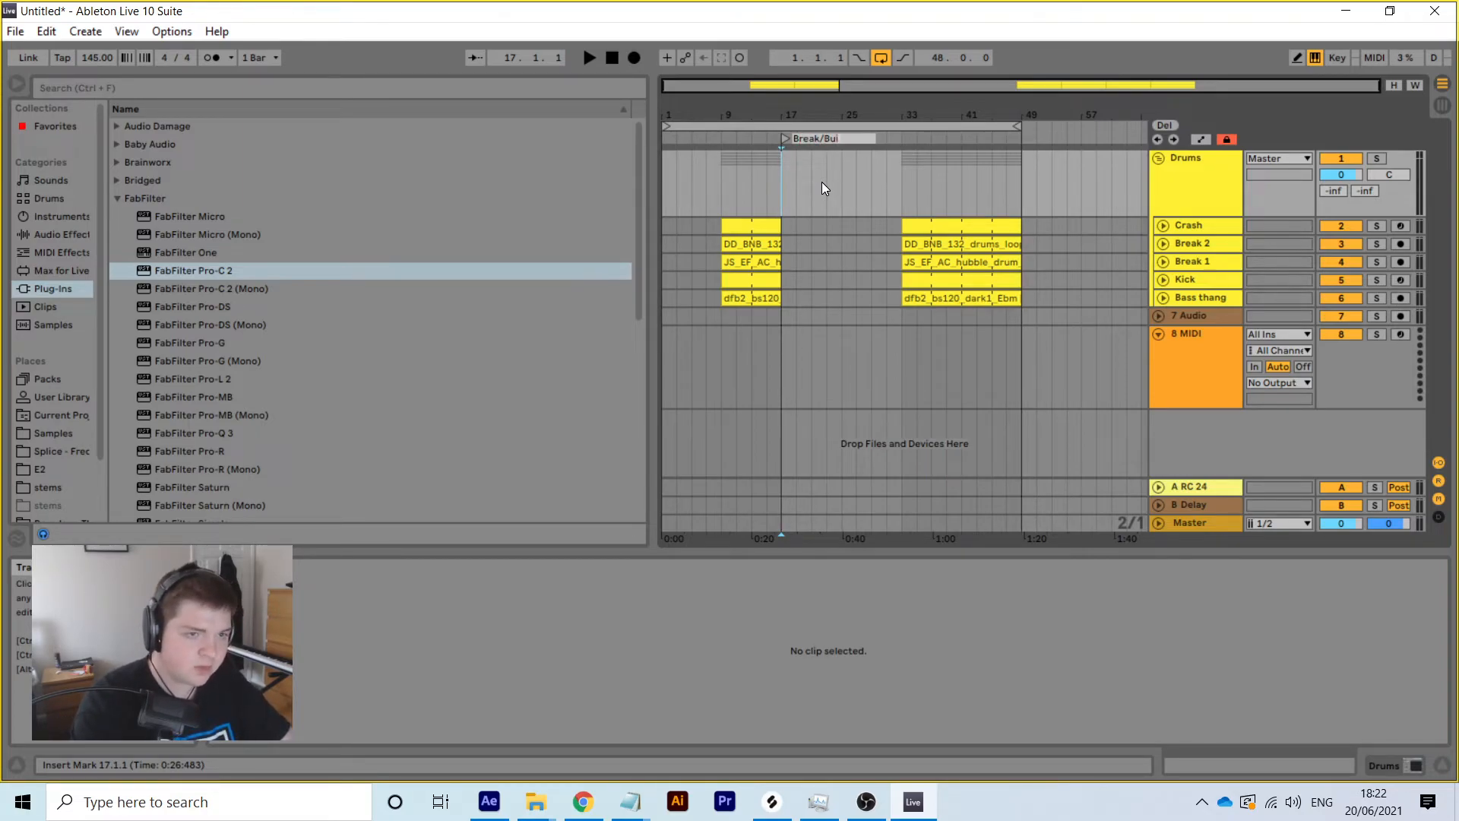
type("ld")
key("Return")
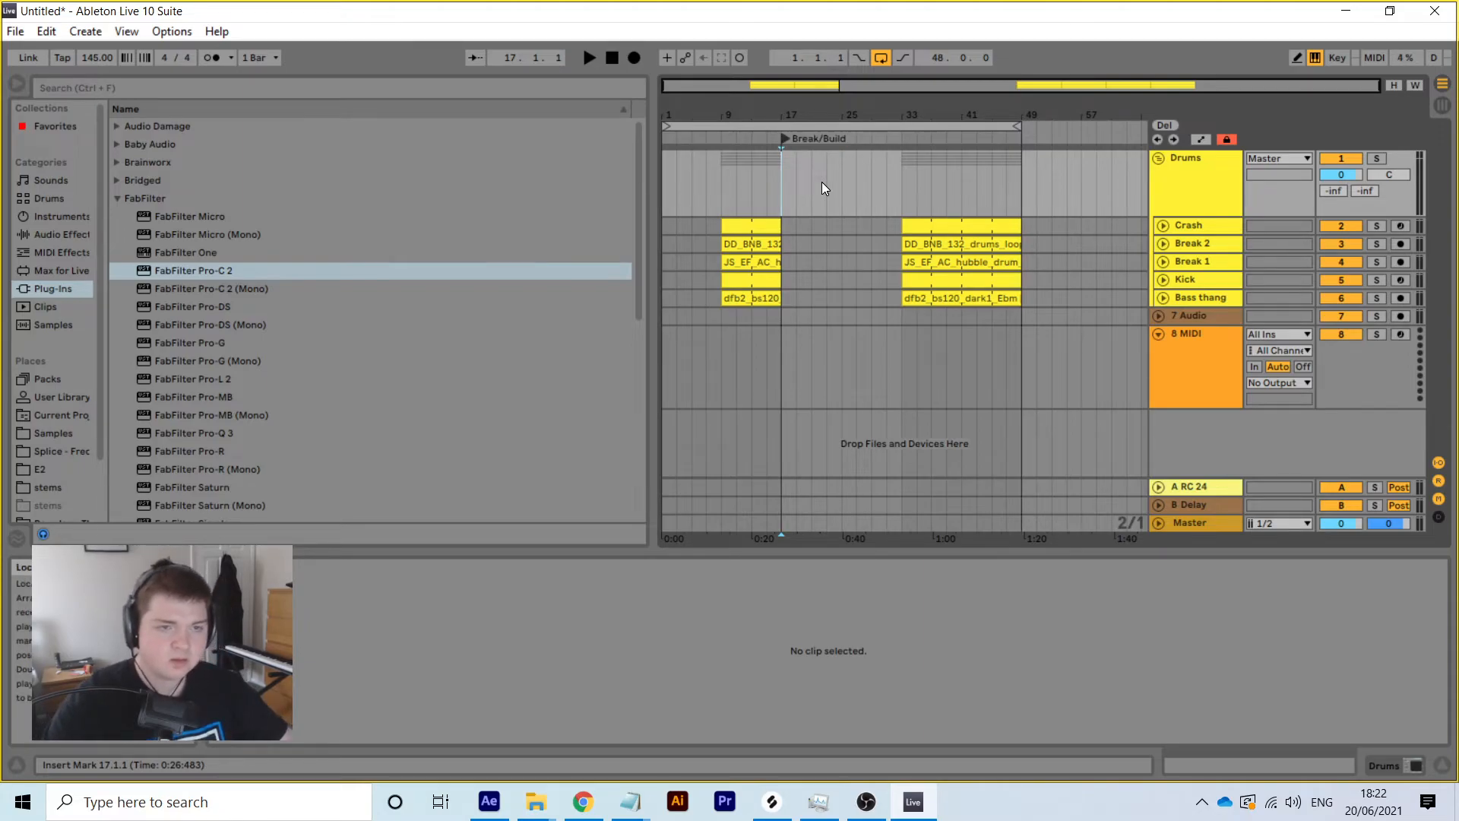
Add the Drop 1 locator at bar 33
left_click(903, 198)
right_click(905, 199)
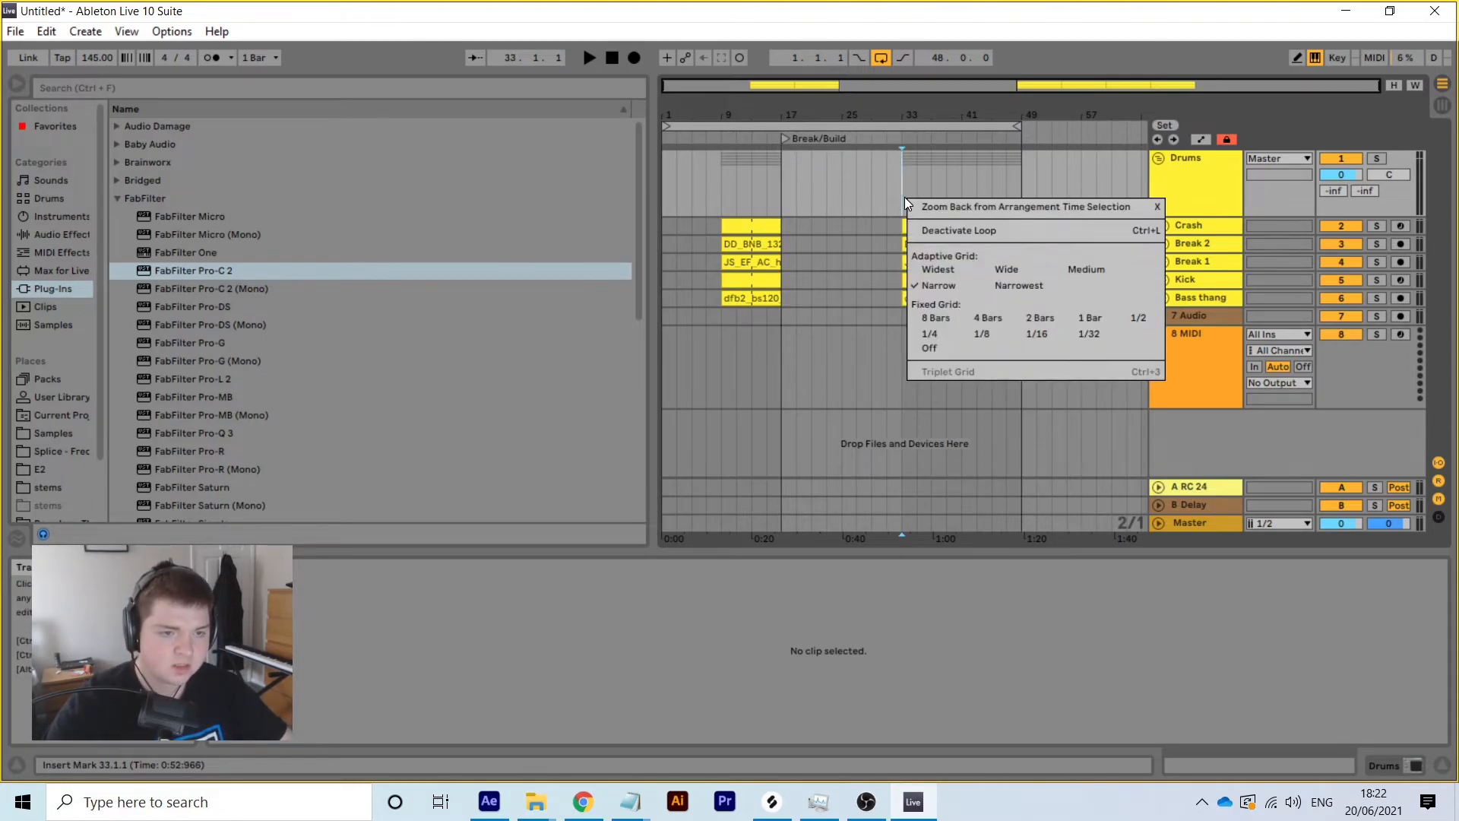
left_click(905, 199)
left_click_drag(910, 119, 910, 152)
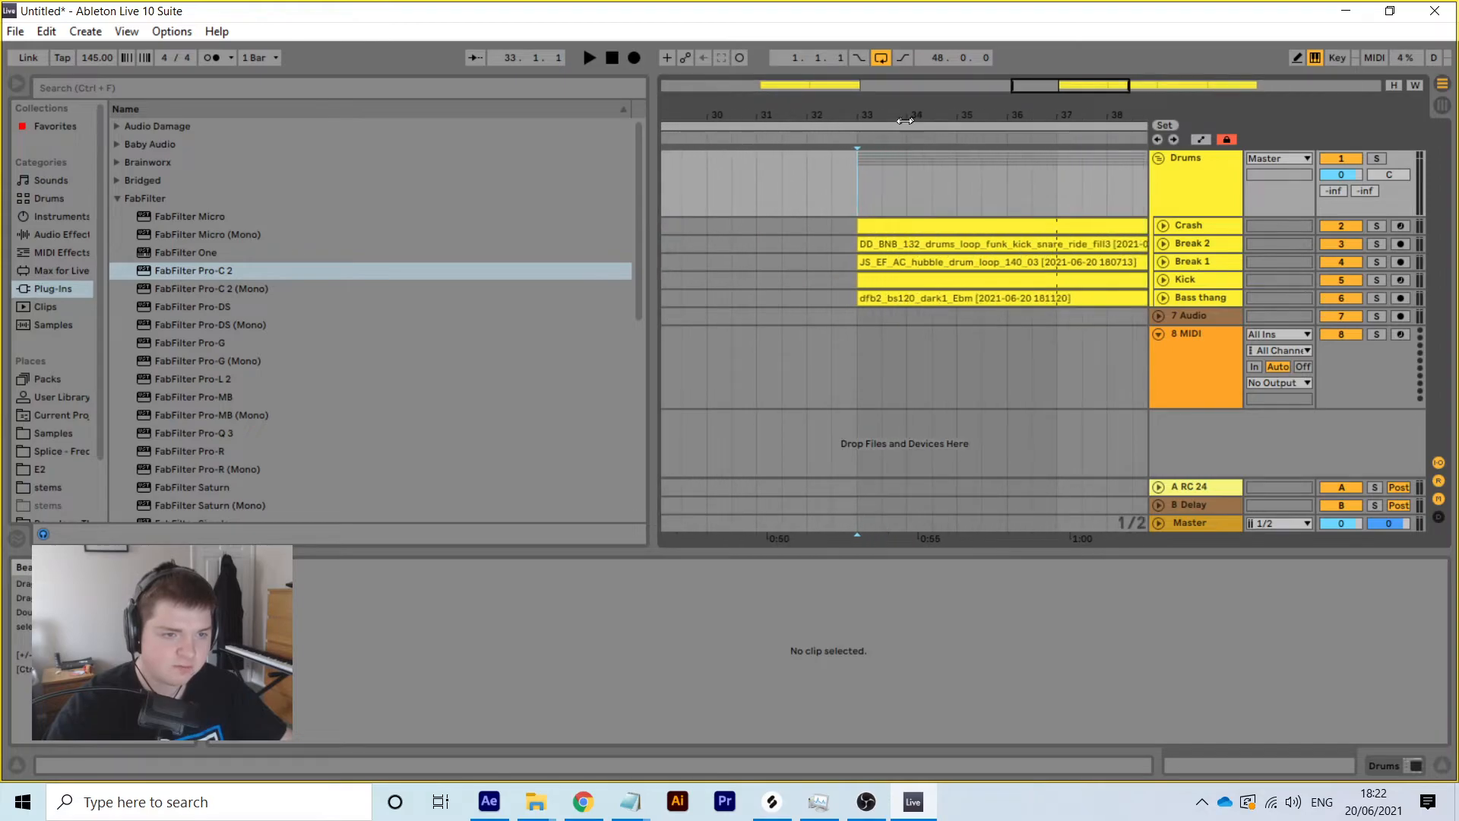
right_click(854, 137)
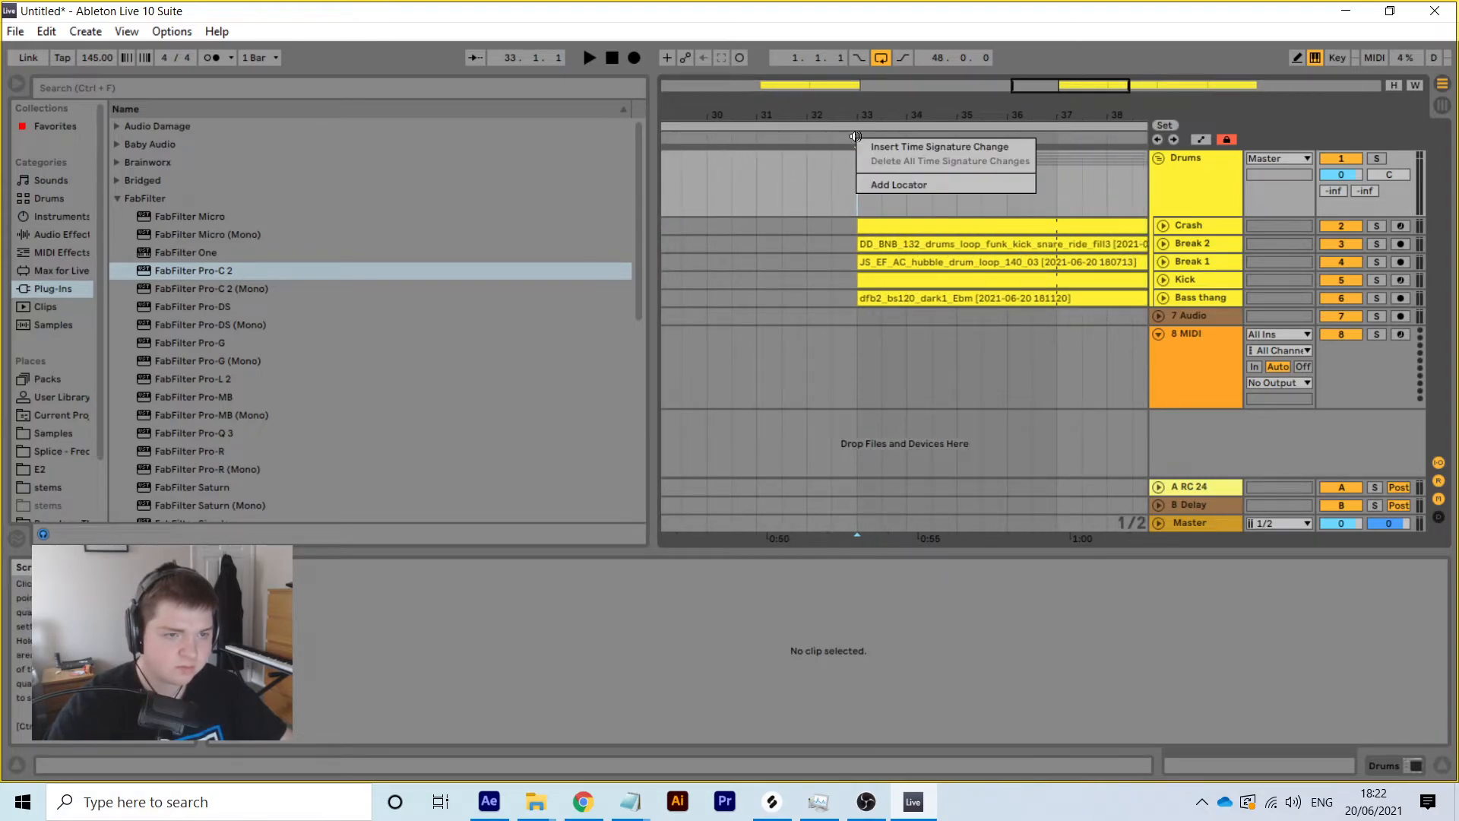
left_click(894, 185)
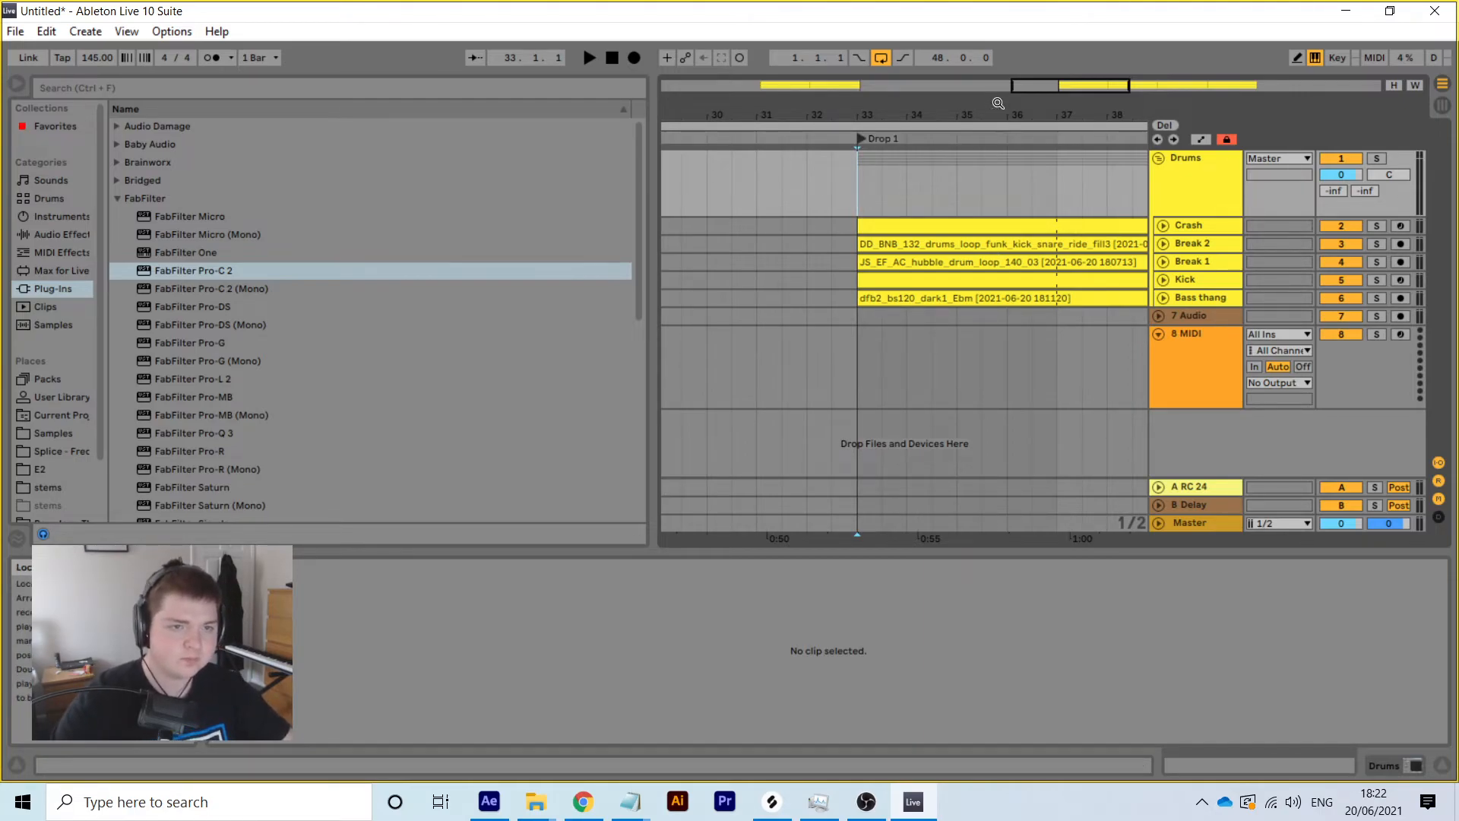
Add a locator at bar 41 named Mini Break
left_click_drag(1004, 110, 1002, 46)
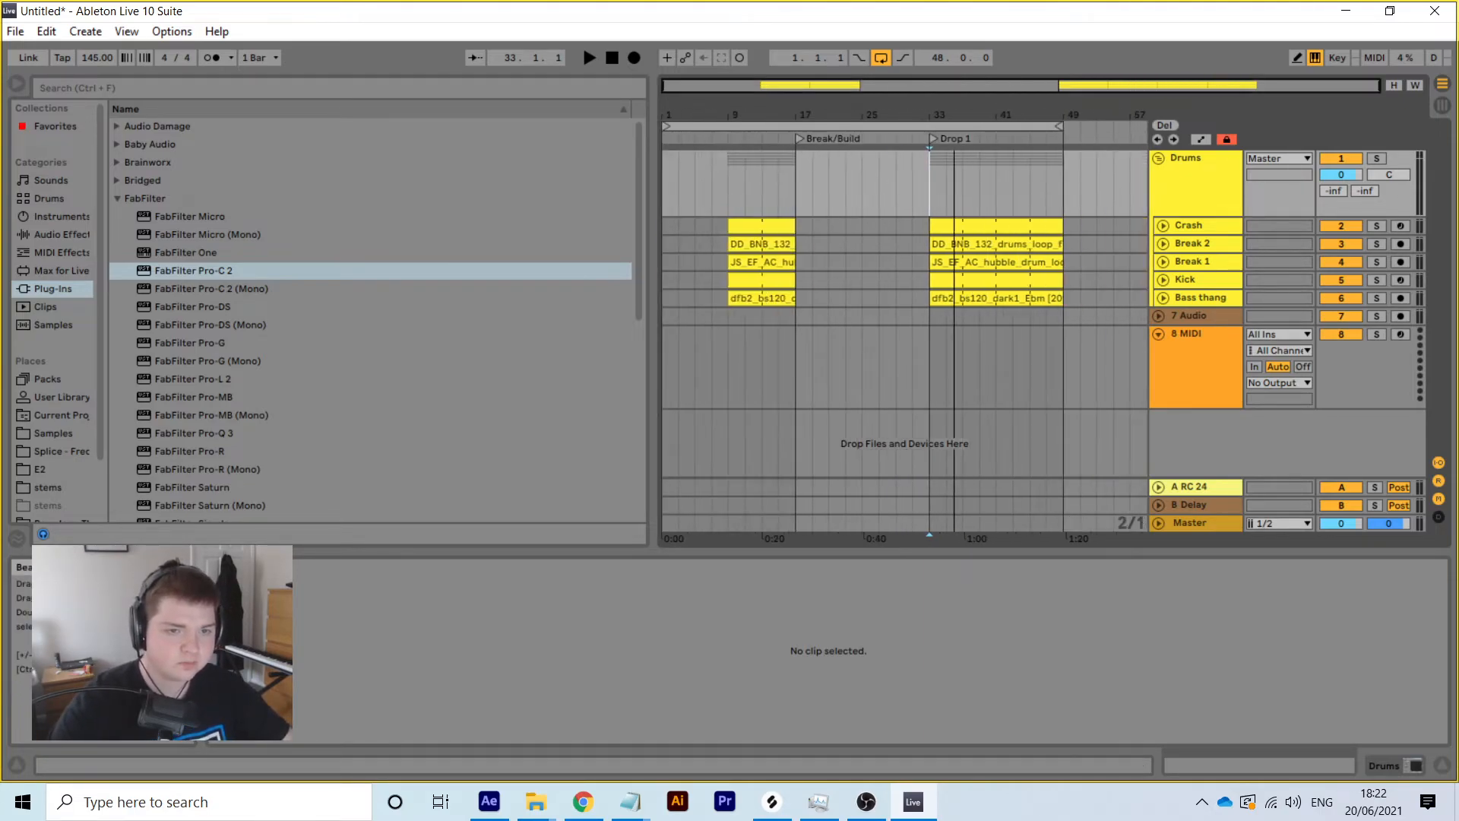
left_click(996, 199)
left_click_drag(1009, 113, 1008, 164)
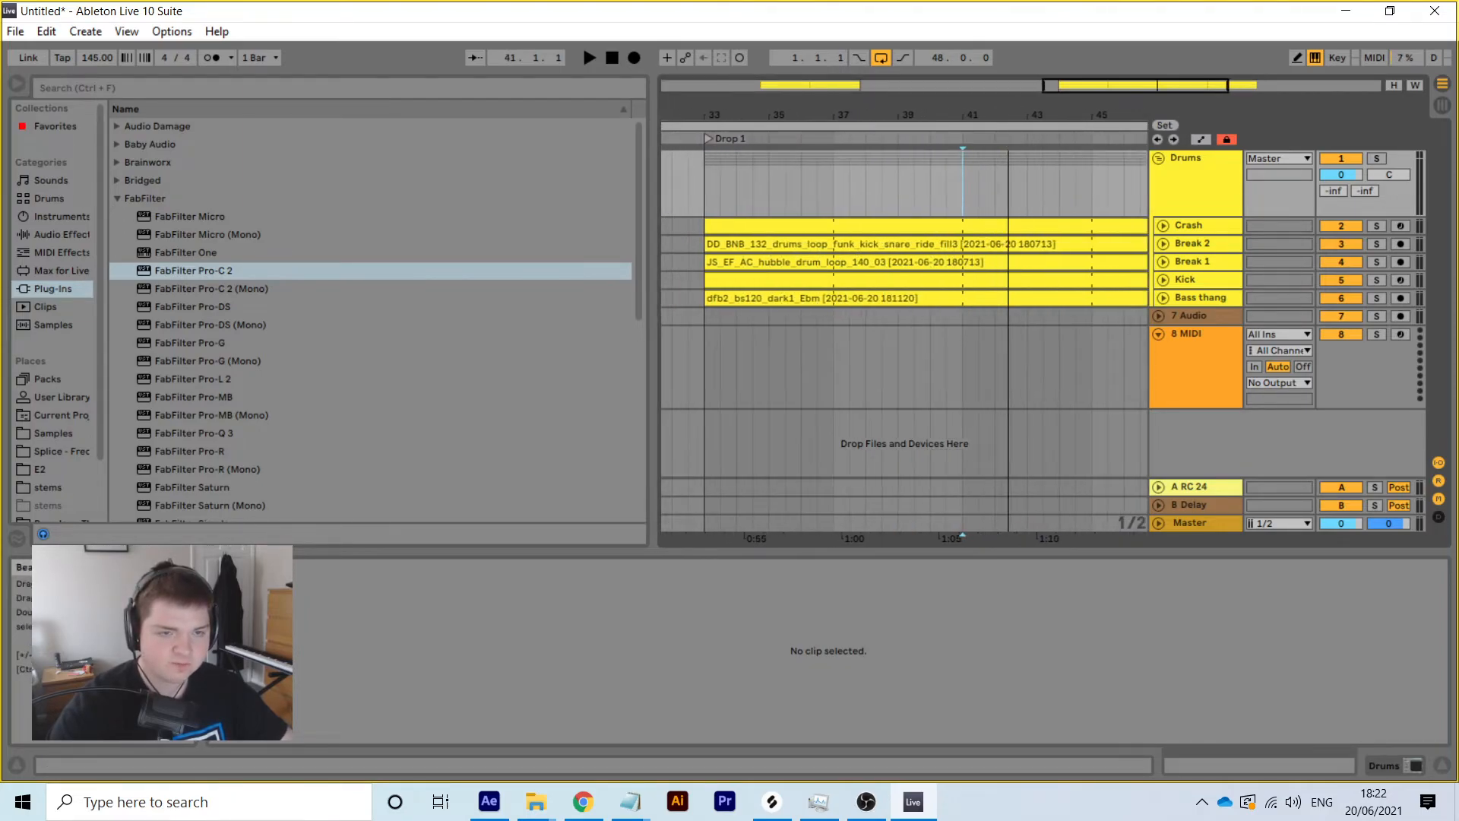
right_click(962, 134)
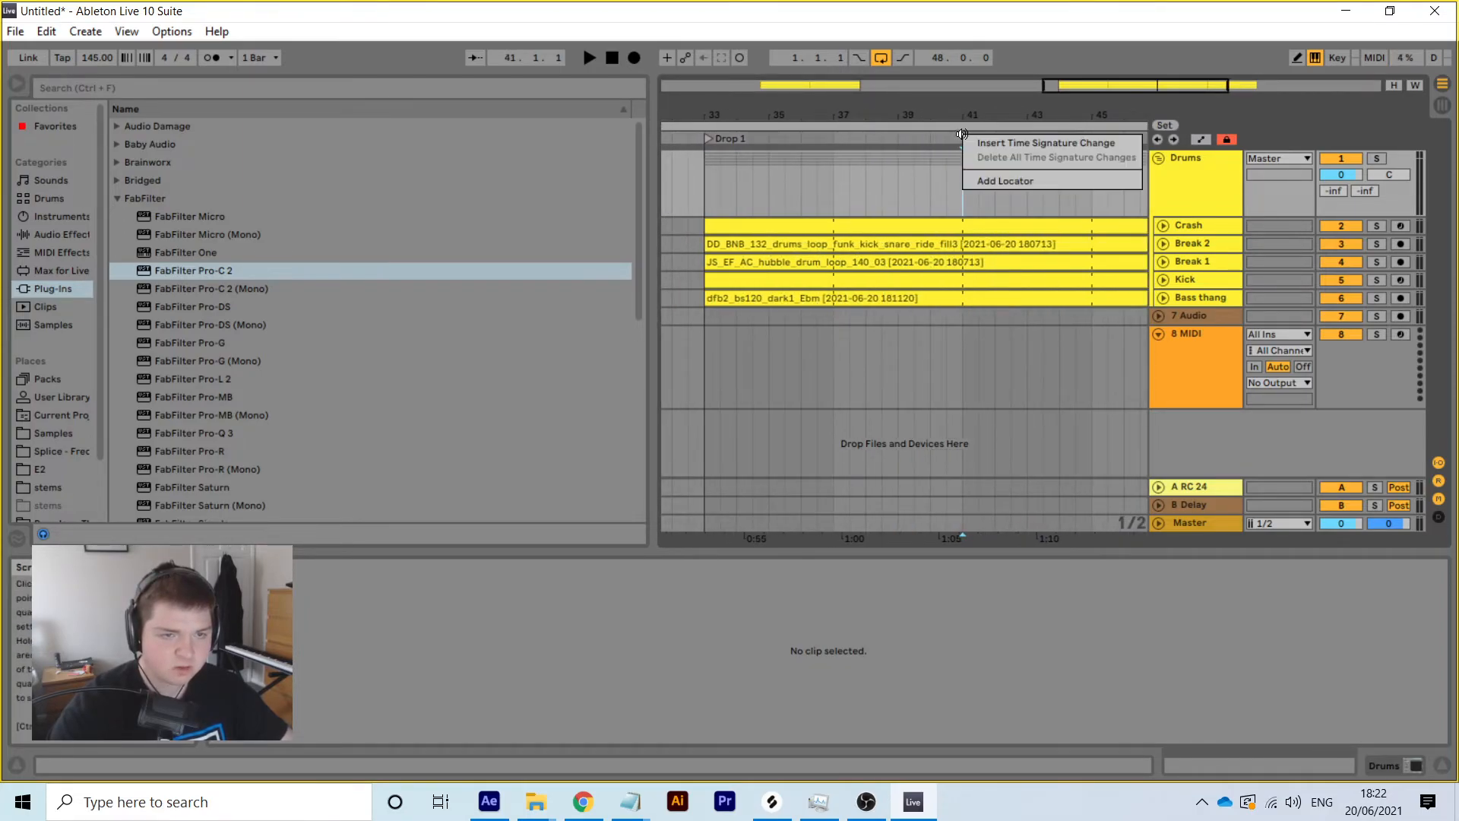
left_click(1002, 176)
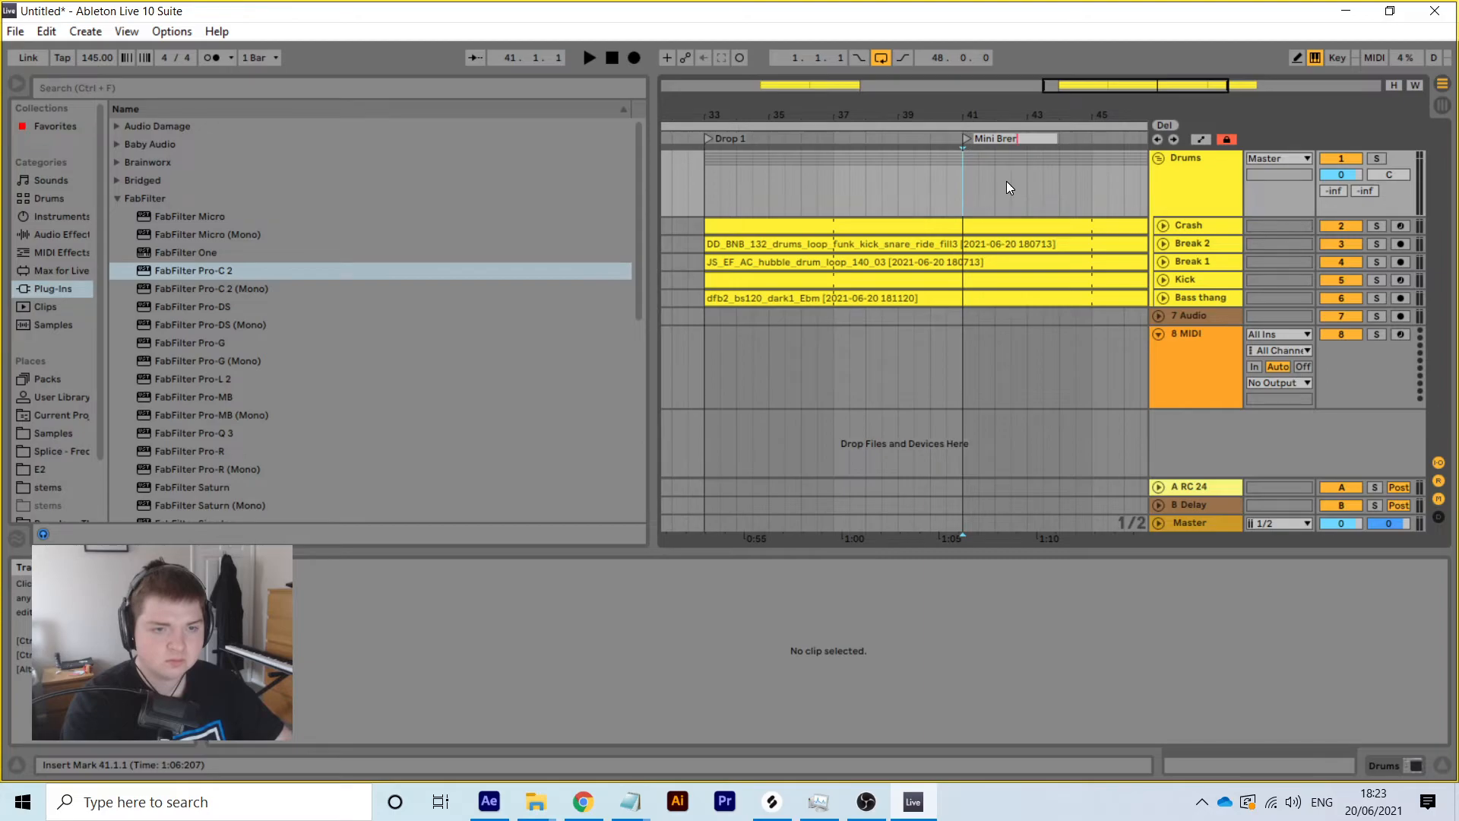
type("k")
key("Return")
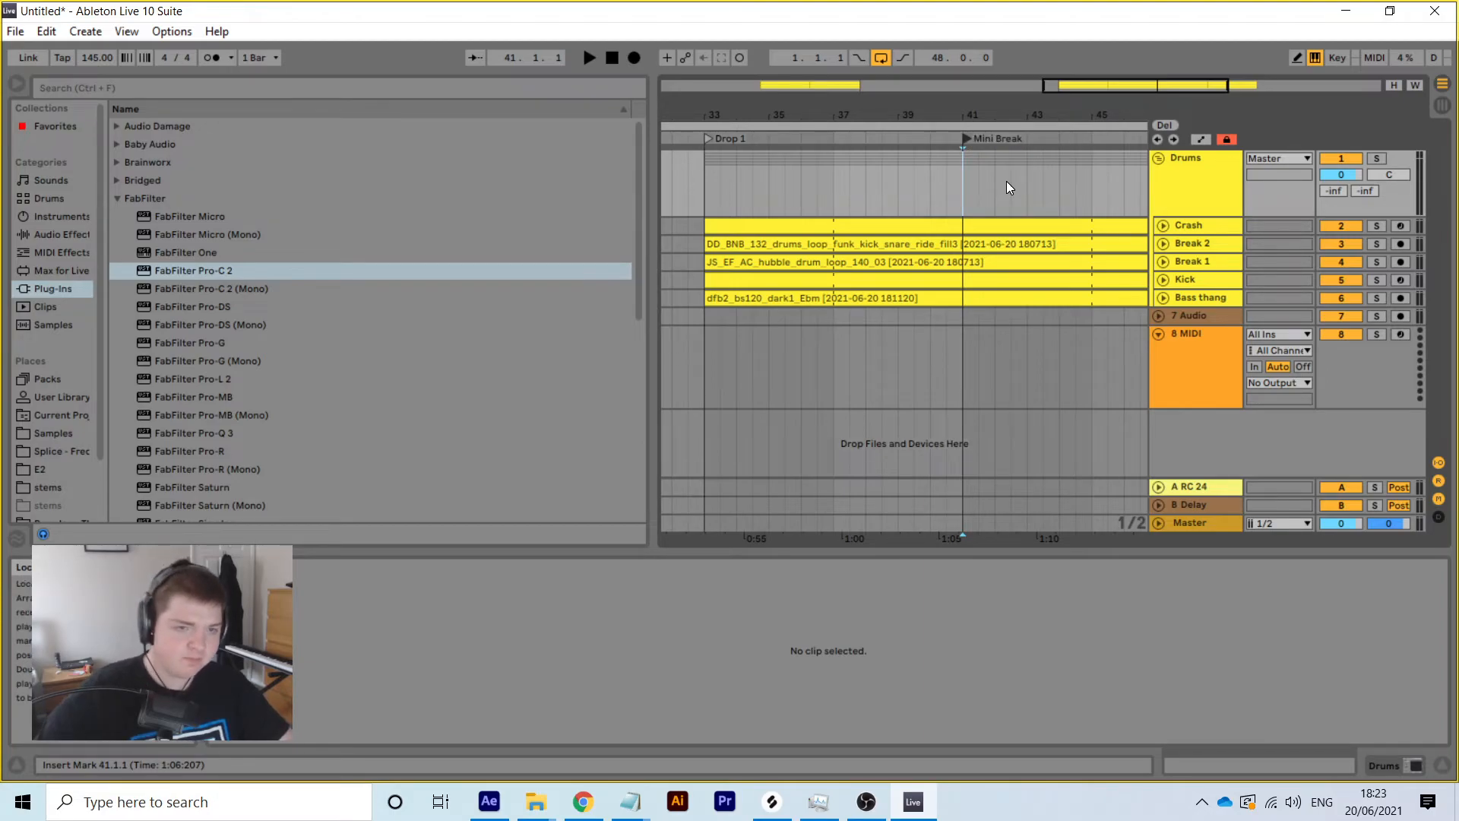
Add a locator at bar 45 named Drop 2
left_click_drag(1016, 111, 1017, 76)
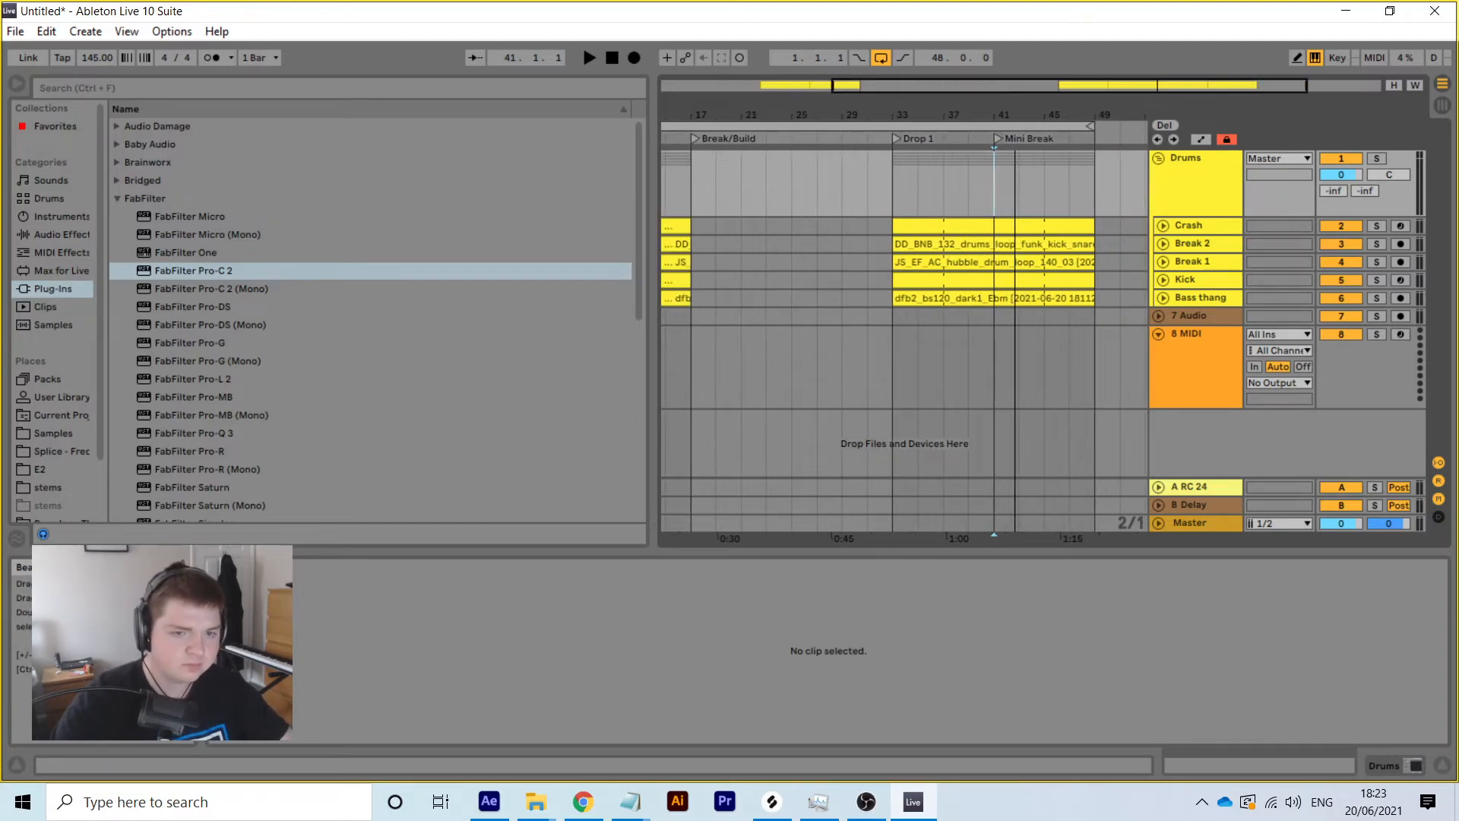
right_click(1046, 173)
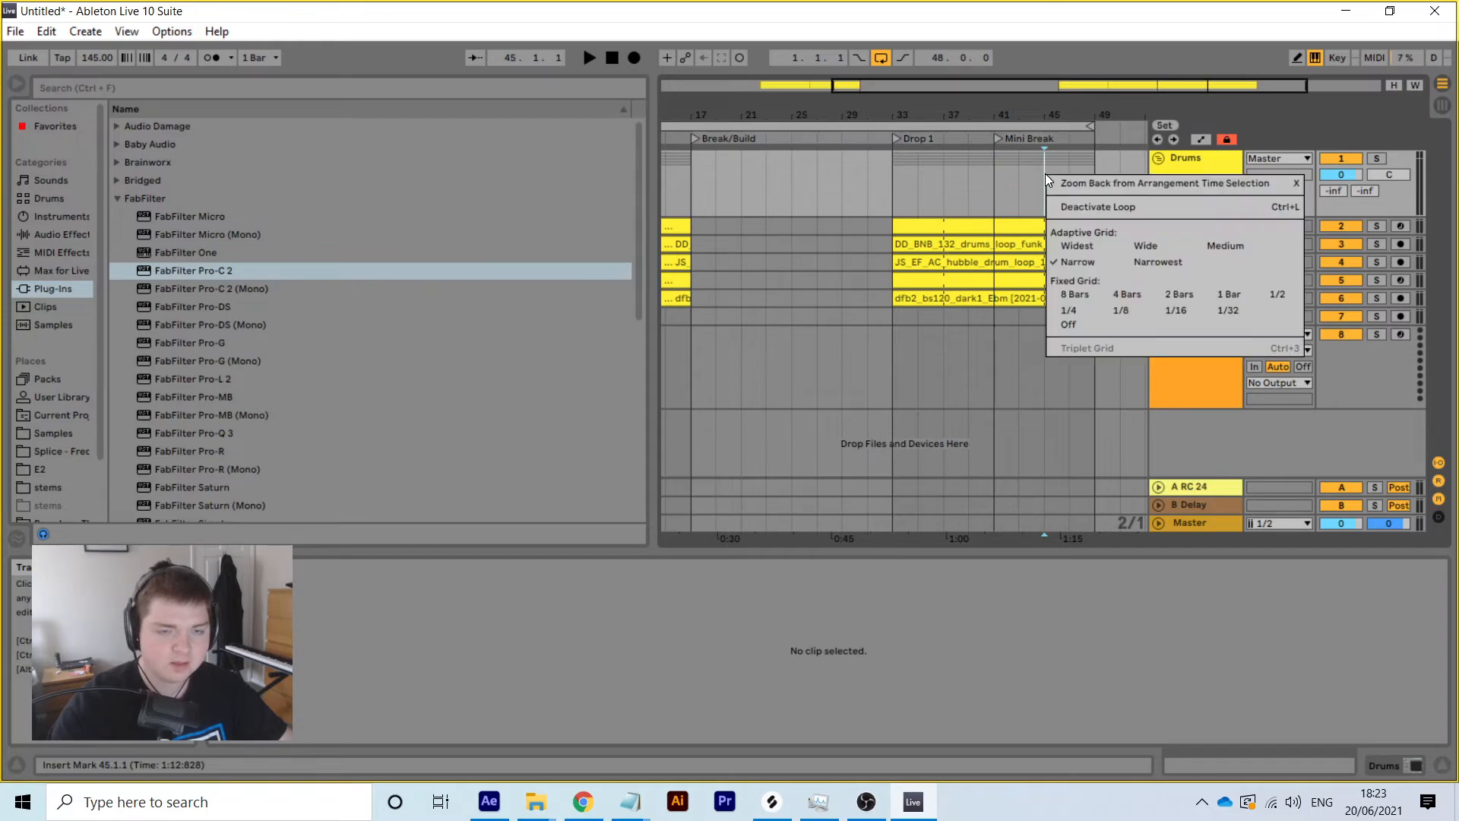
right_click(1044, 134)
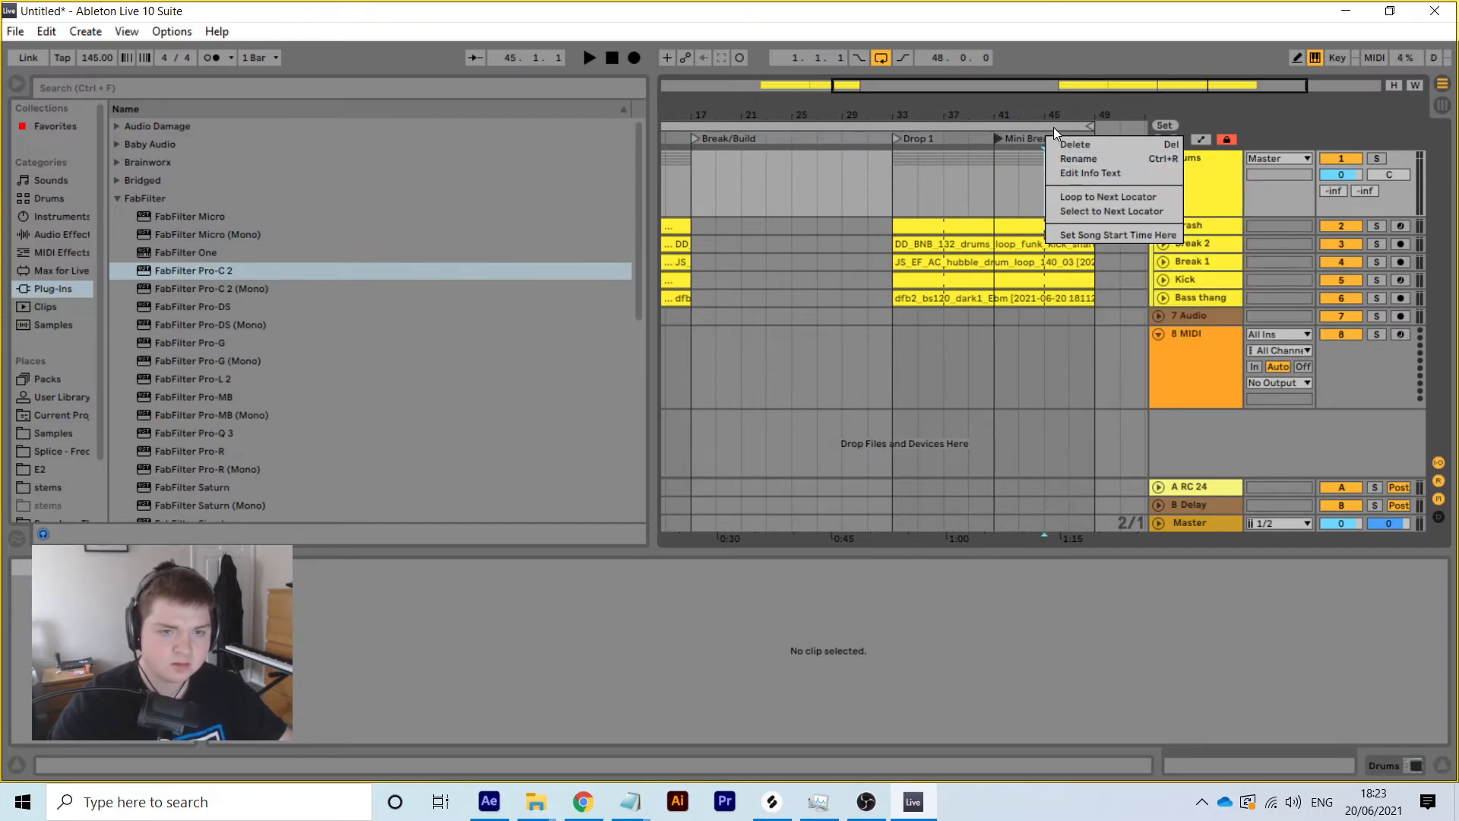
left_click(1058, 115)
left_click_drag(1054, 114, 1046, 167)
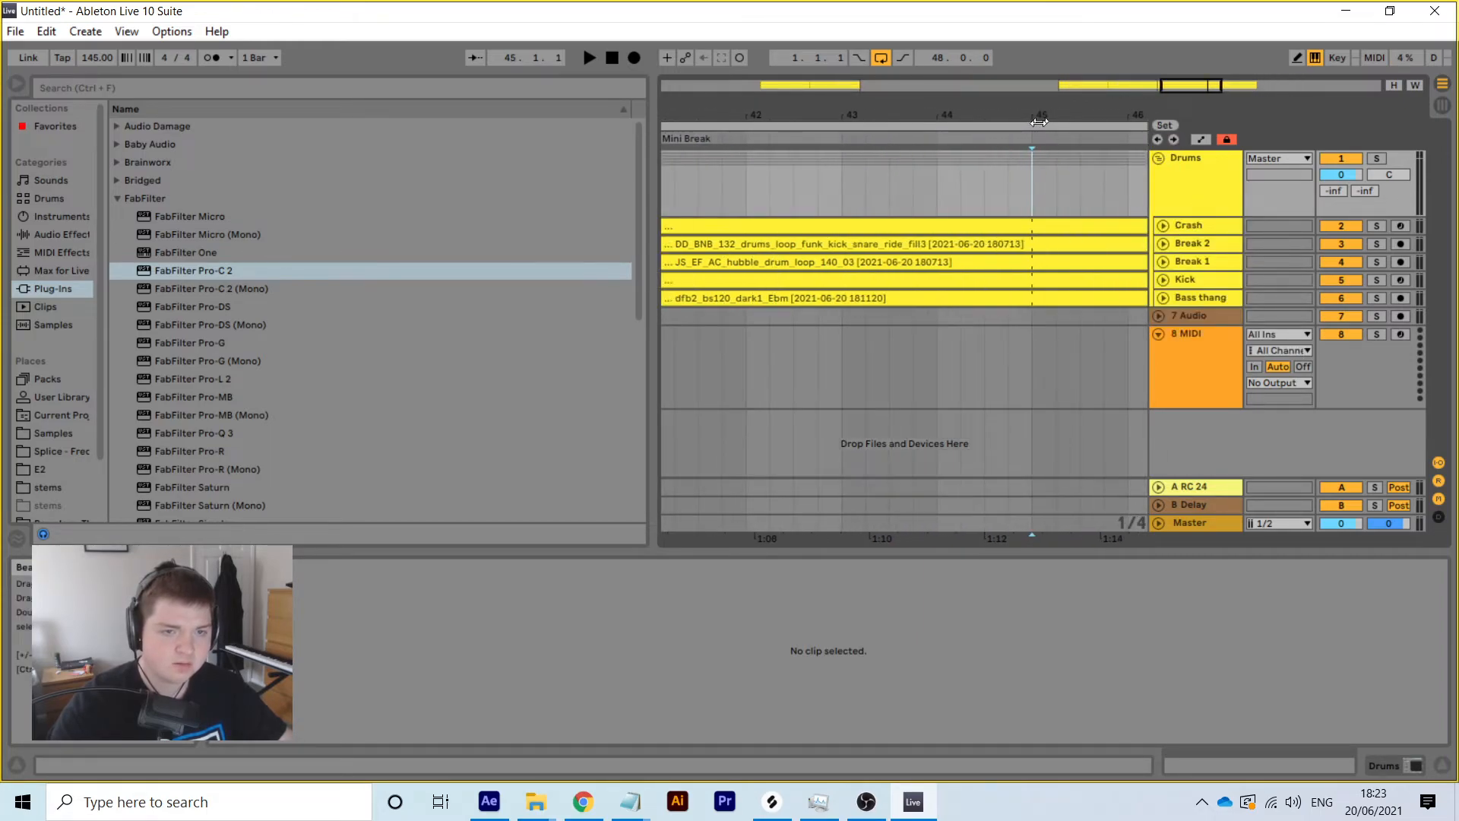
right_click(1032, 139)
left_click(1079, 186)
type("Drop")
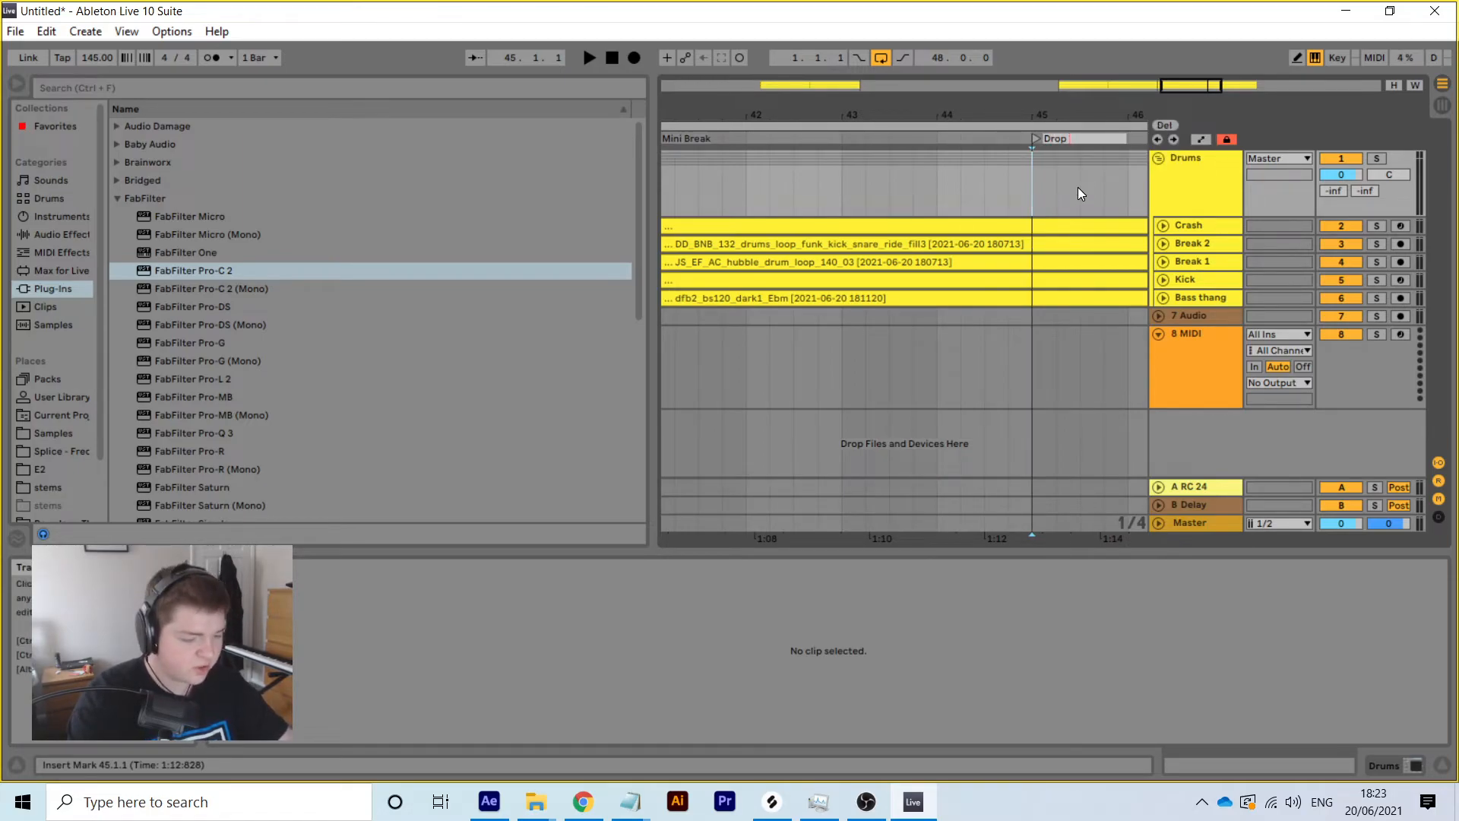
type("2")
key("Return")
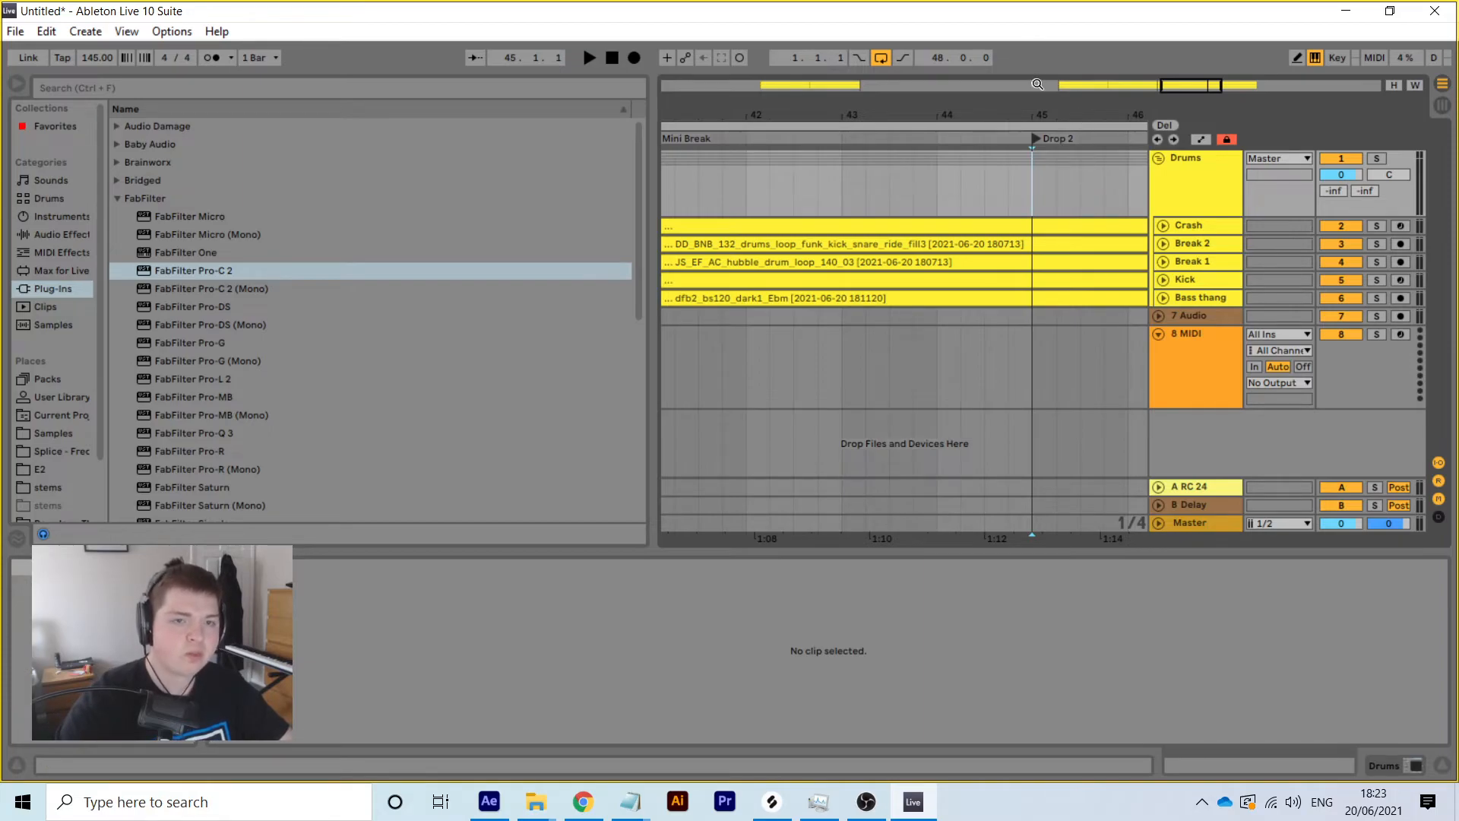
Add a locator at bar 49 named Break/Build 2
left_click_drag(1031, 105, 1030, 46)
left_click_drag(1061, 129, 997, 114)
left_click(864, 190)
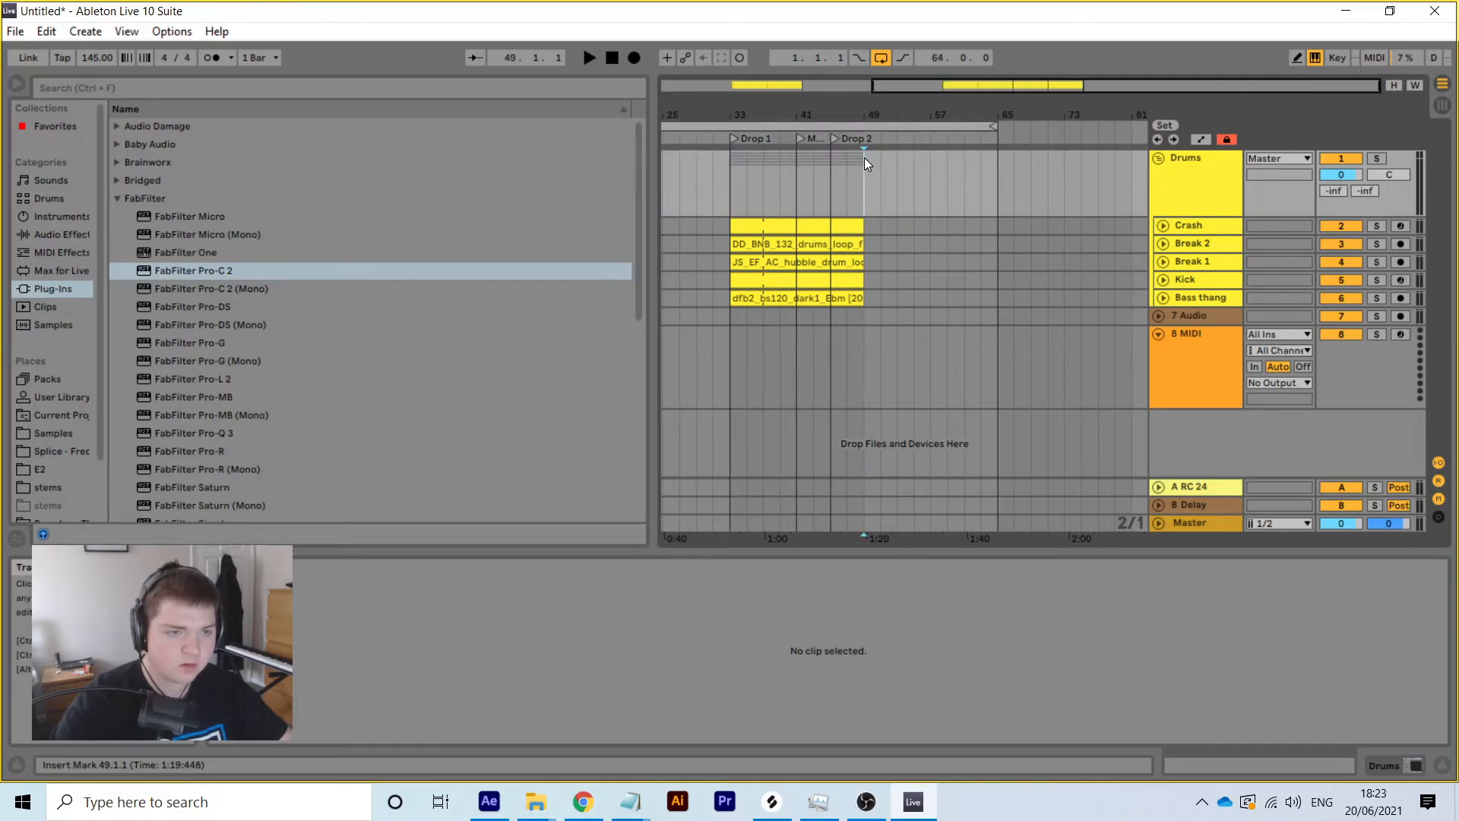
right_click(864, 158)
right_click(859, 138)
left_click(867, 114)
left_click_drag(867, 114, 857, 136)
right_click(850, 139)
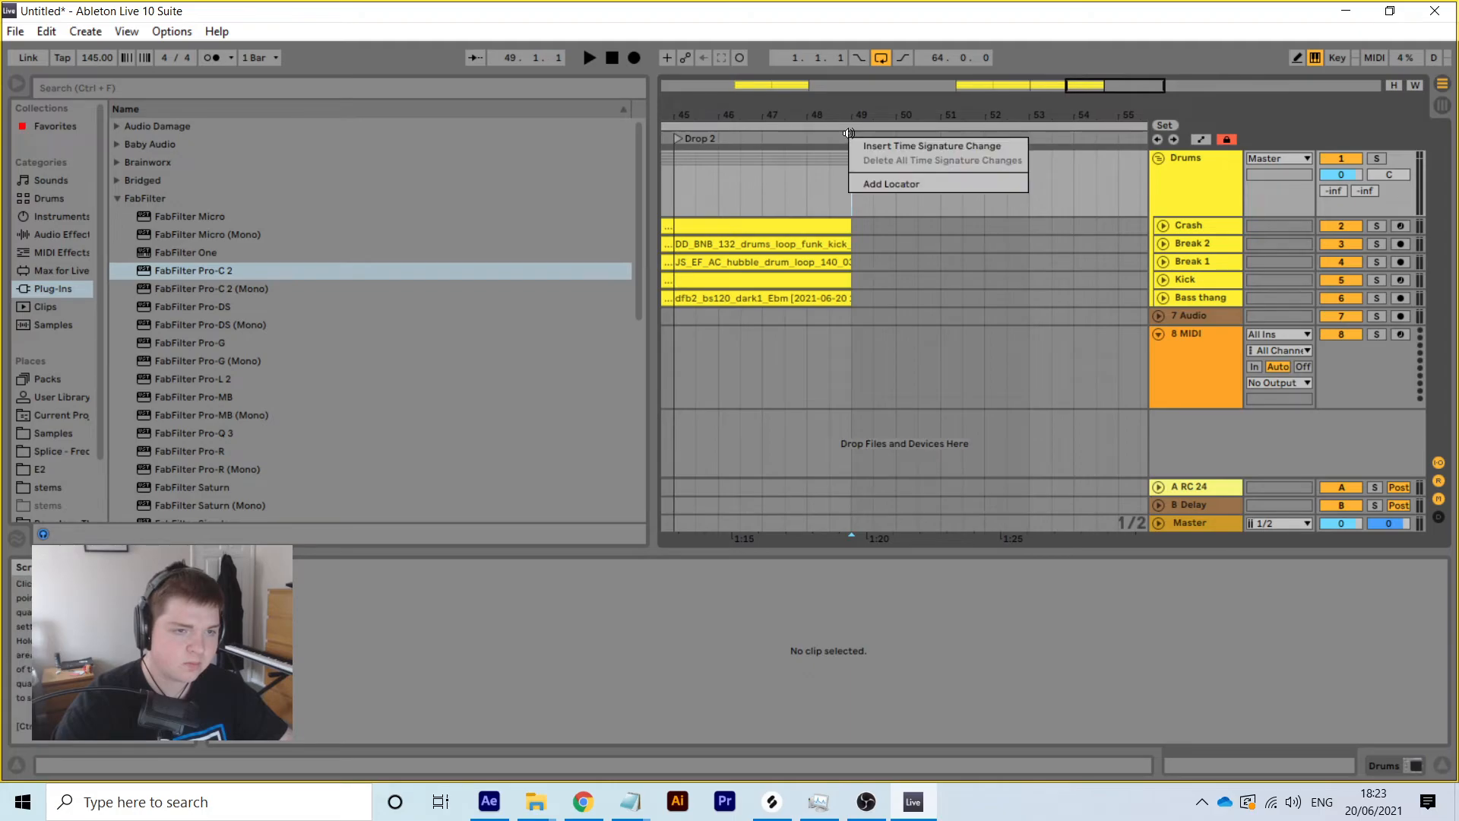
left_click(889, 182)
type("Break/Build 2")
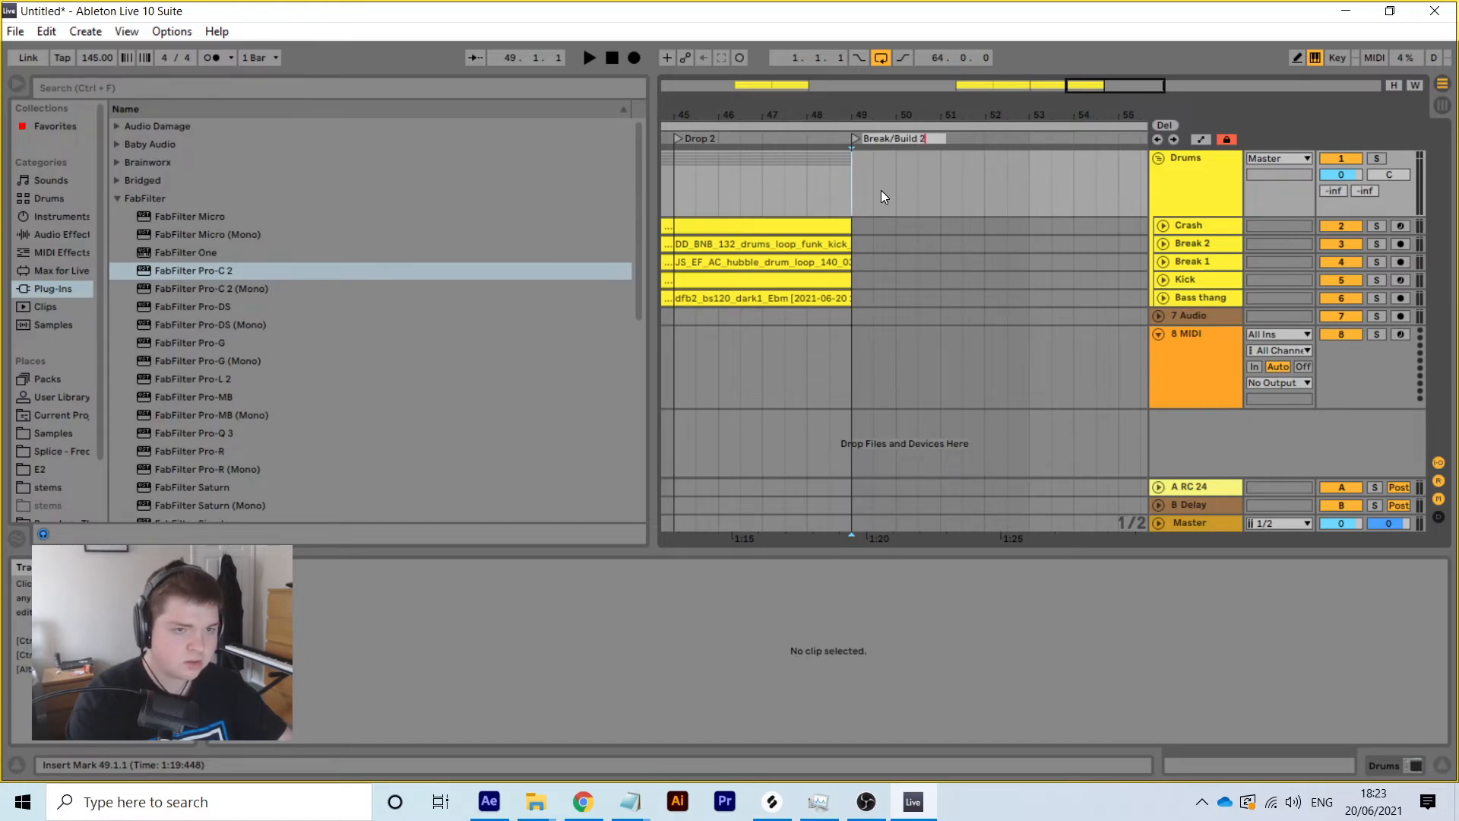
key("Return")
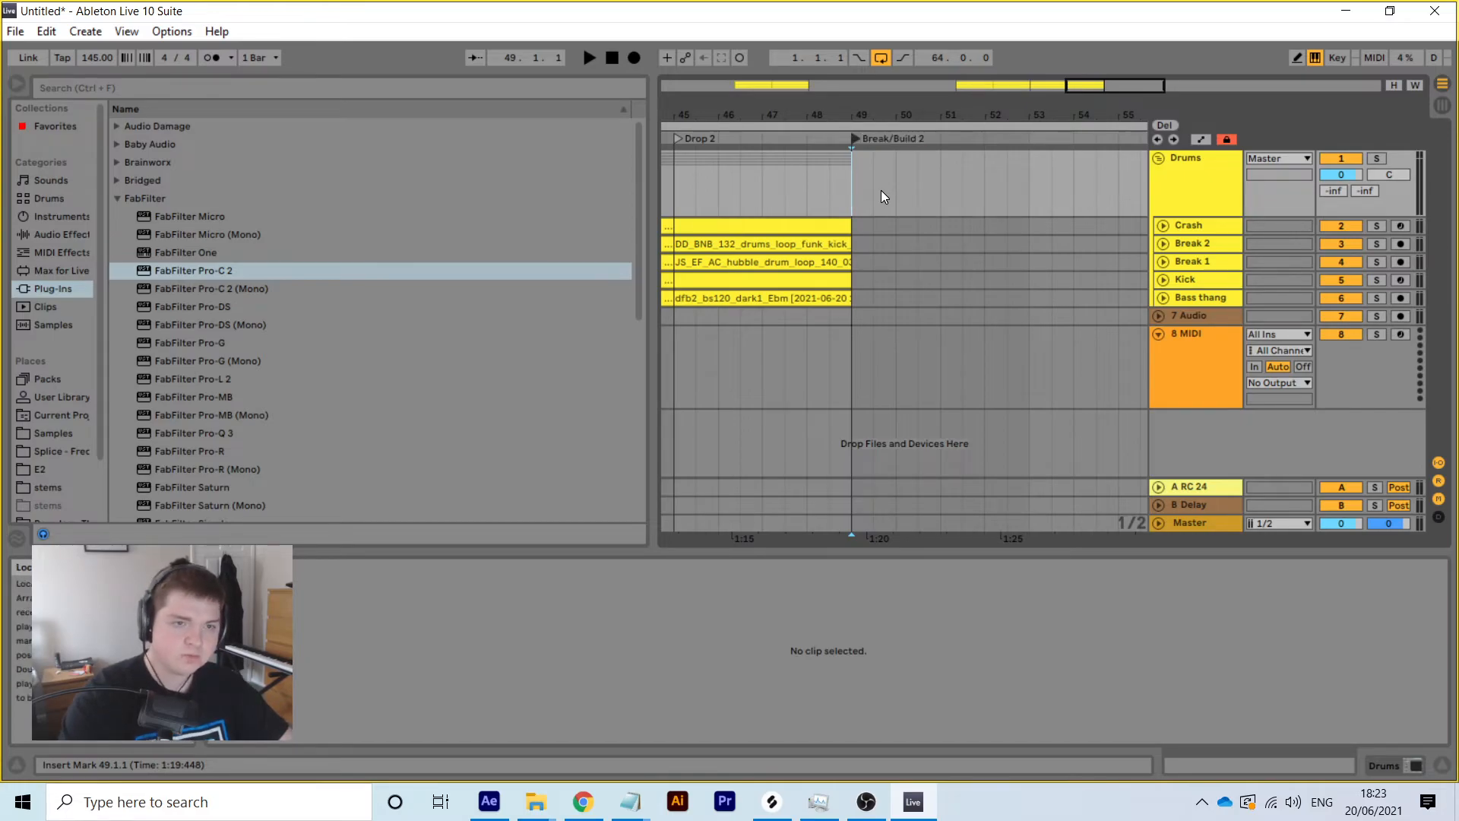
Delete the Crash track's bars 41–45 during the Mini Break
left_click_drag(879, 118, 927, 57)
left_click_drag(863, 218, 886, 225)
key("Delete")
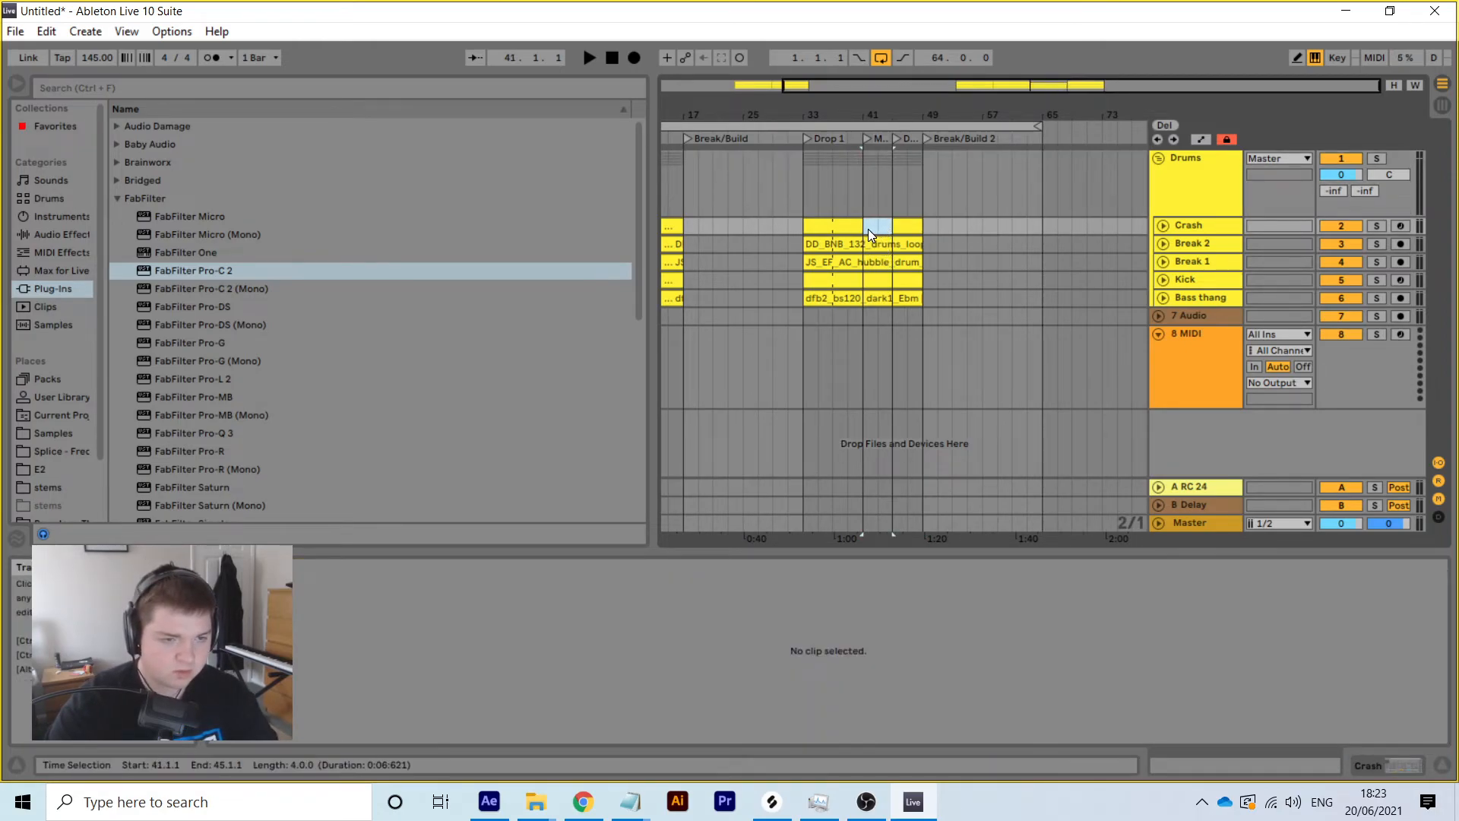
Delete bars 41–45 on the Crash and Break 2 tracks
left_click(885, 245)
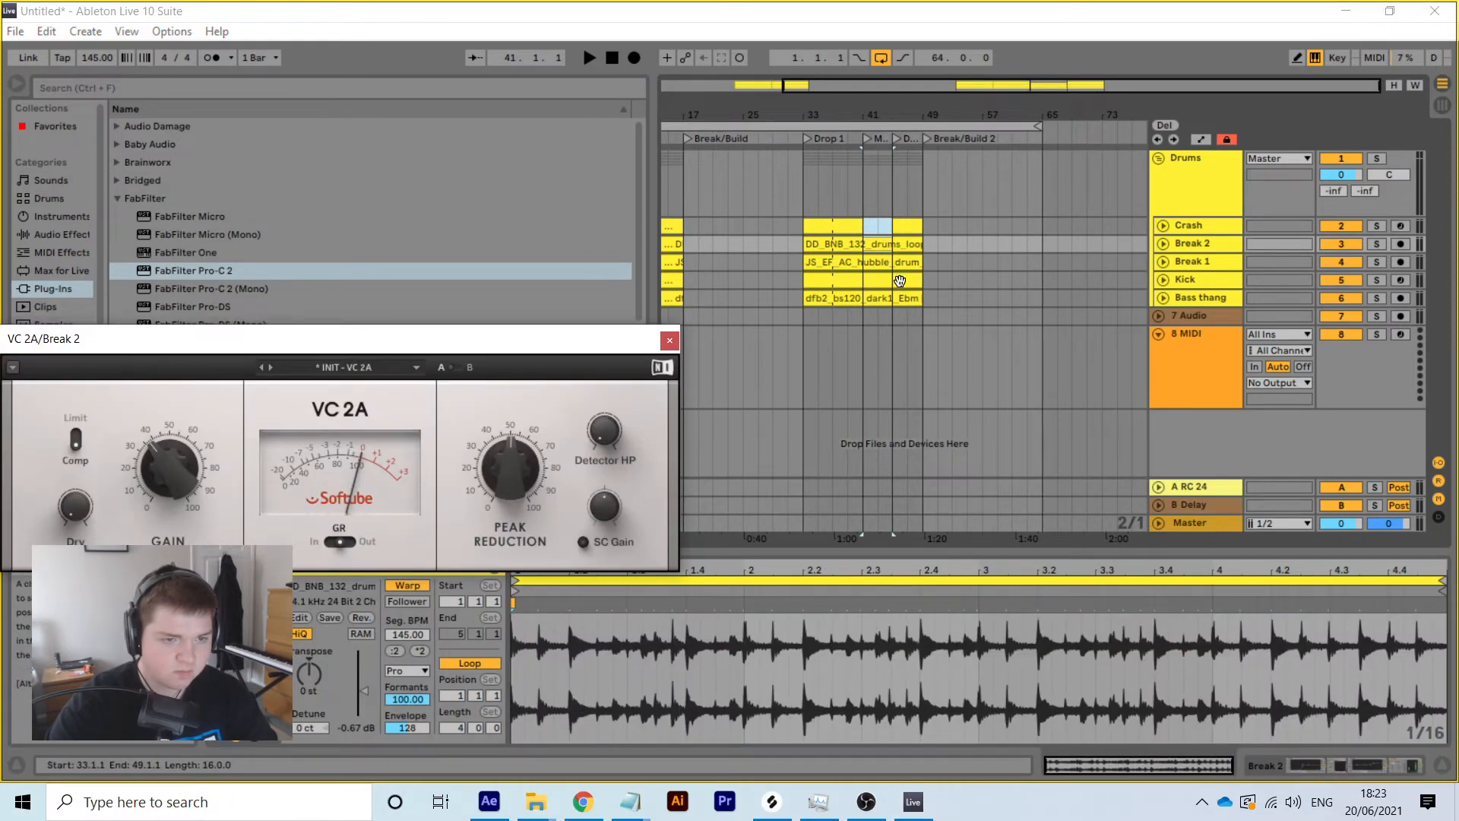
left_click(868, 226)
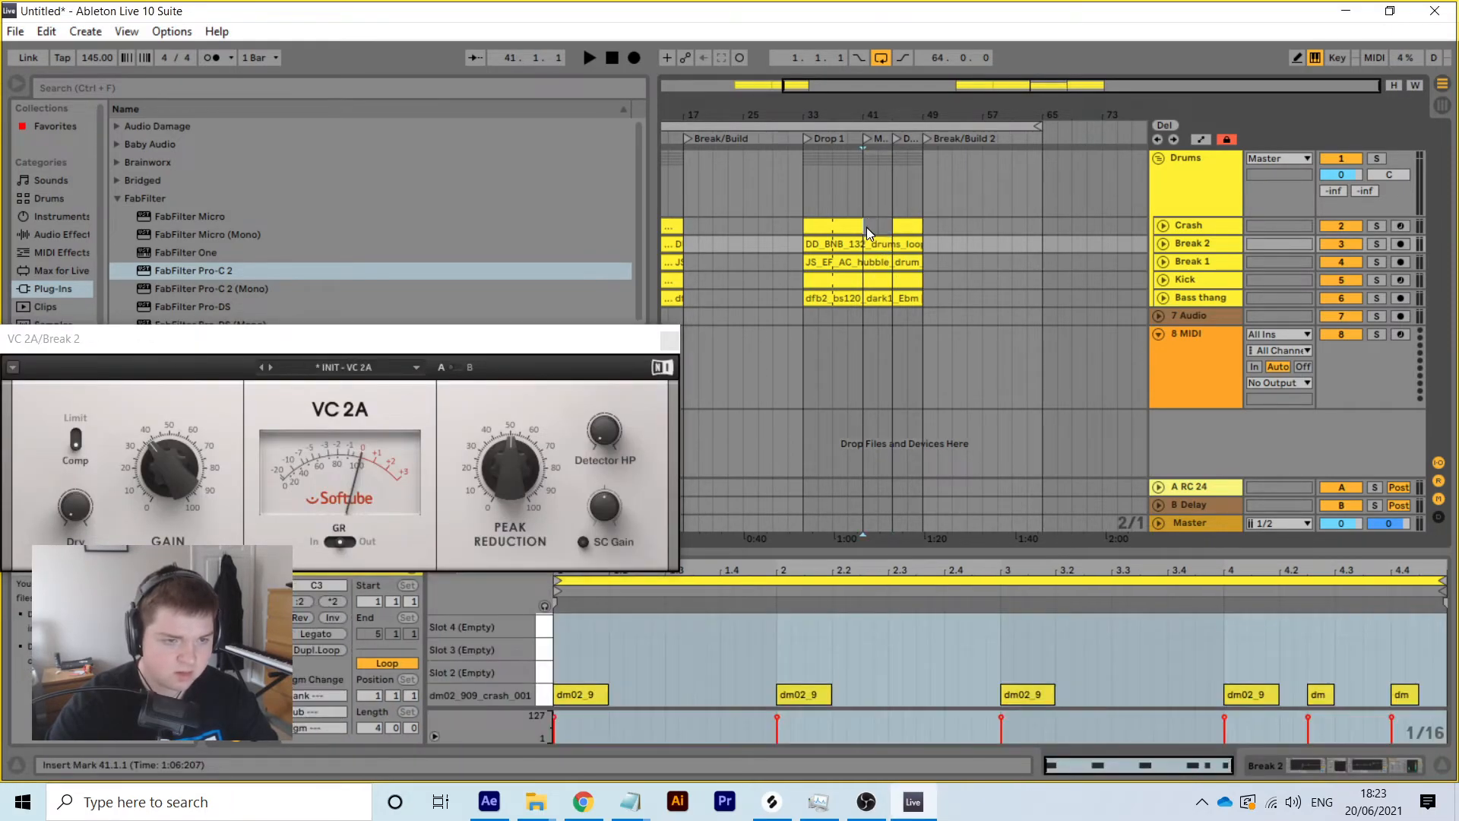
left_click(889, 244, "shift")
key("Delete")
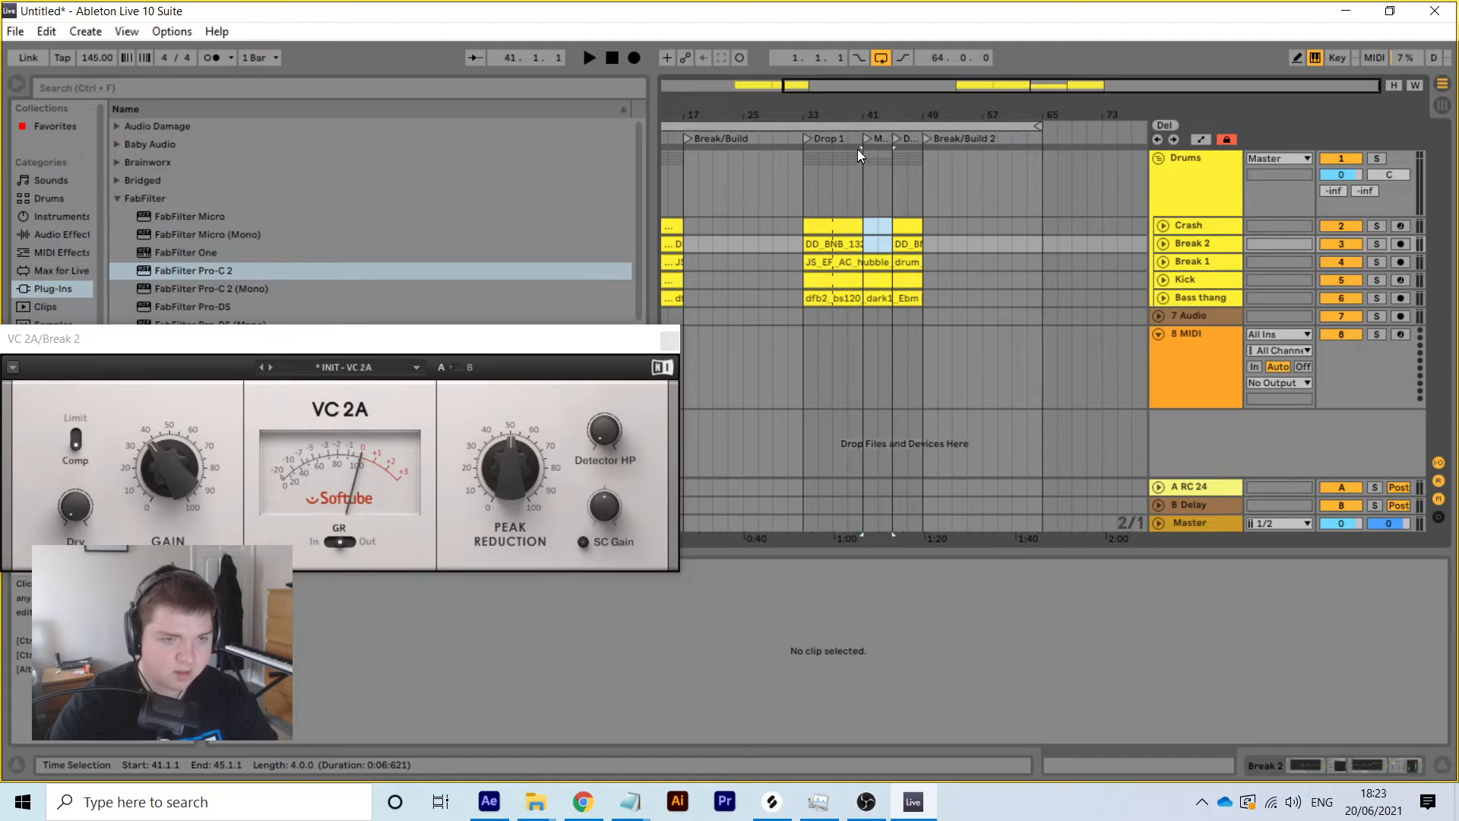
Play from Drop 1 and stretch the loop brace to end at bar 109
left_click(808, 136)
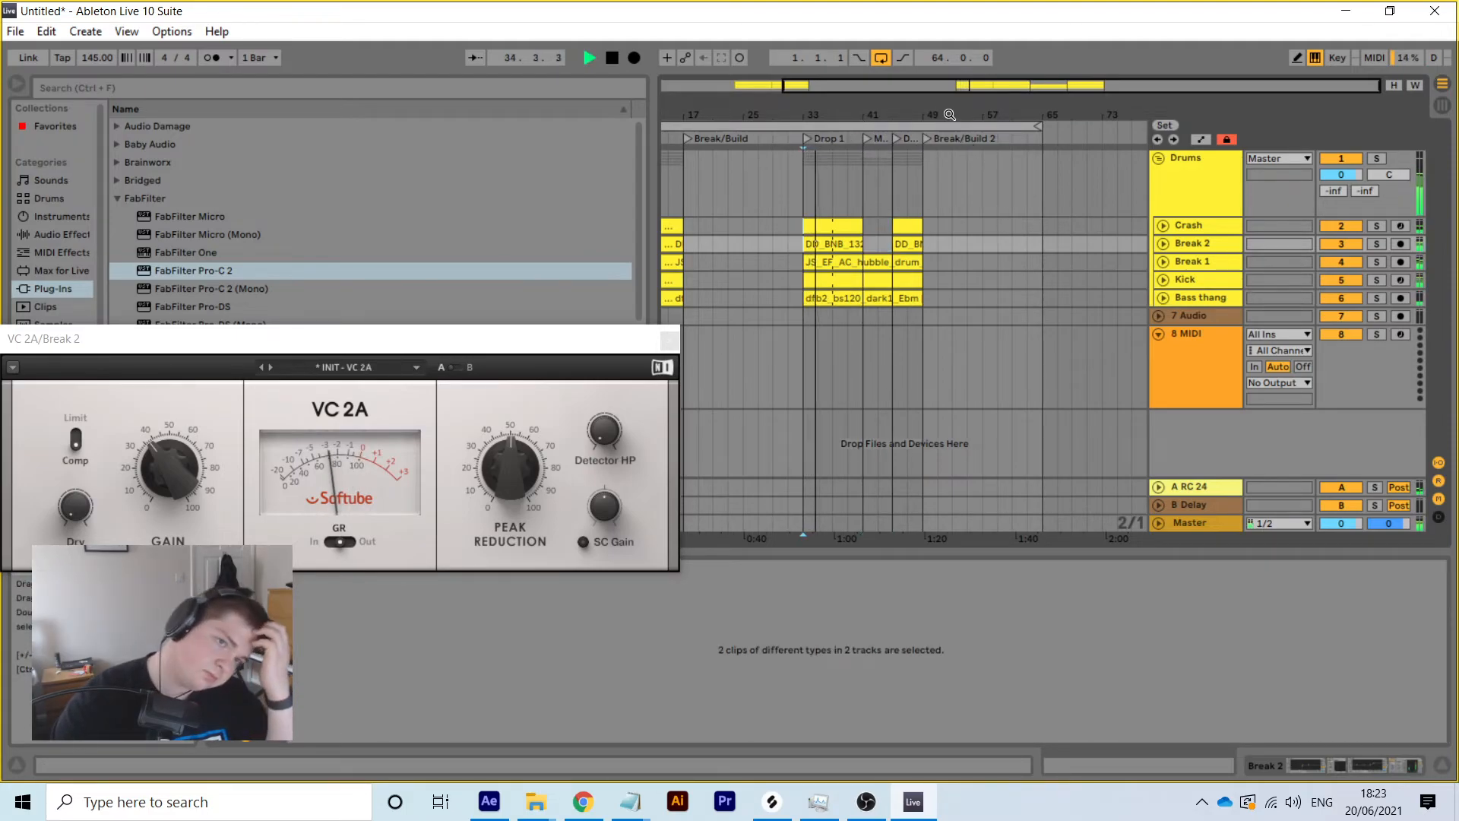
left_click_drag(950, 114, 982, 114)
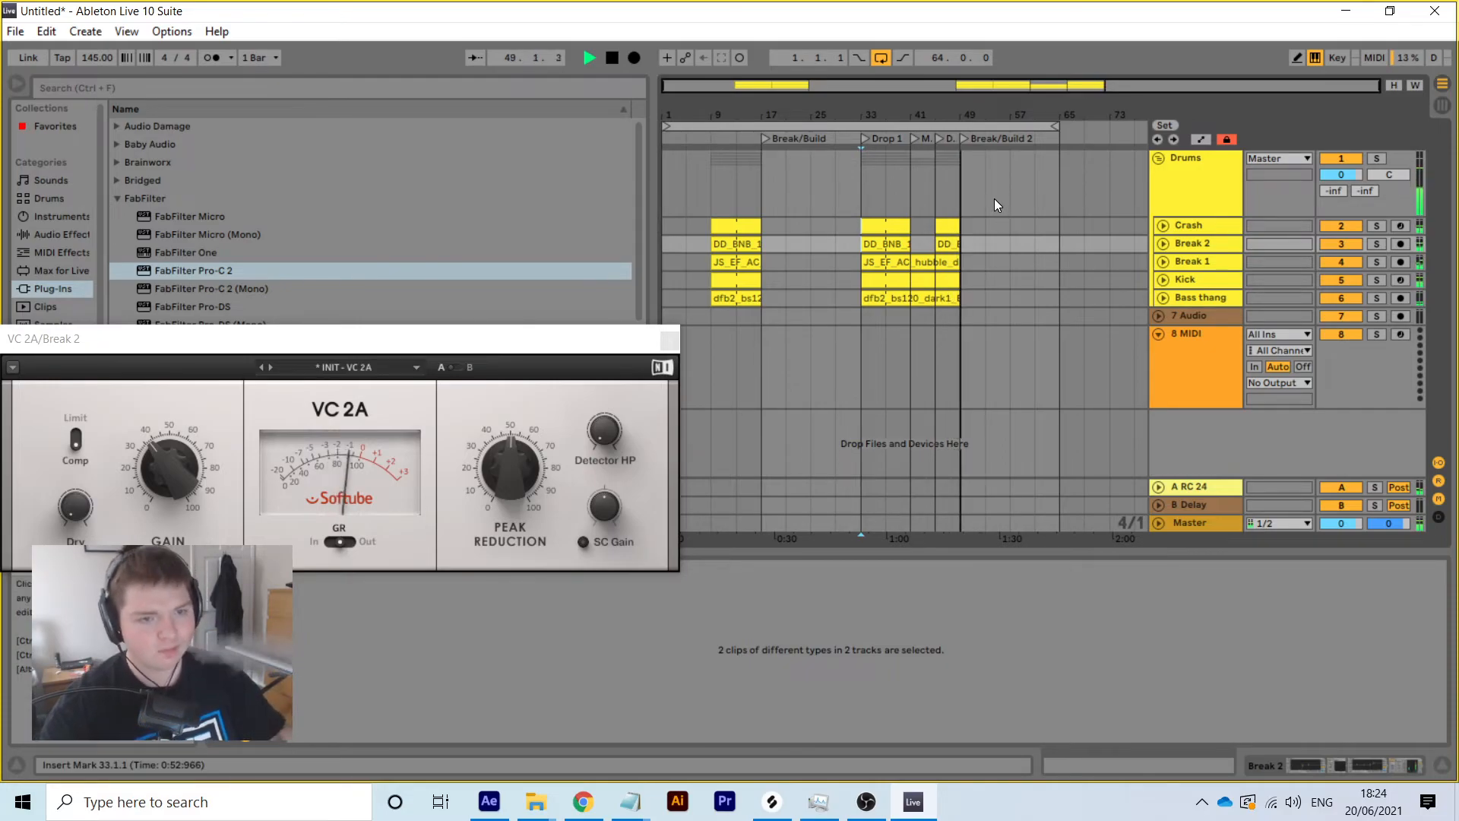
left_click(1052, 126)
left_click_drag(1052, 125, 1107, 126)
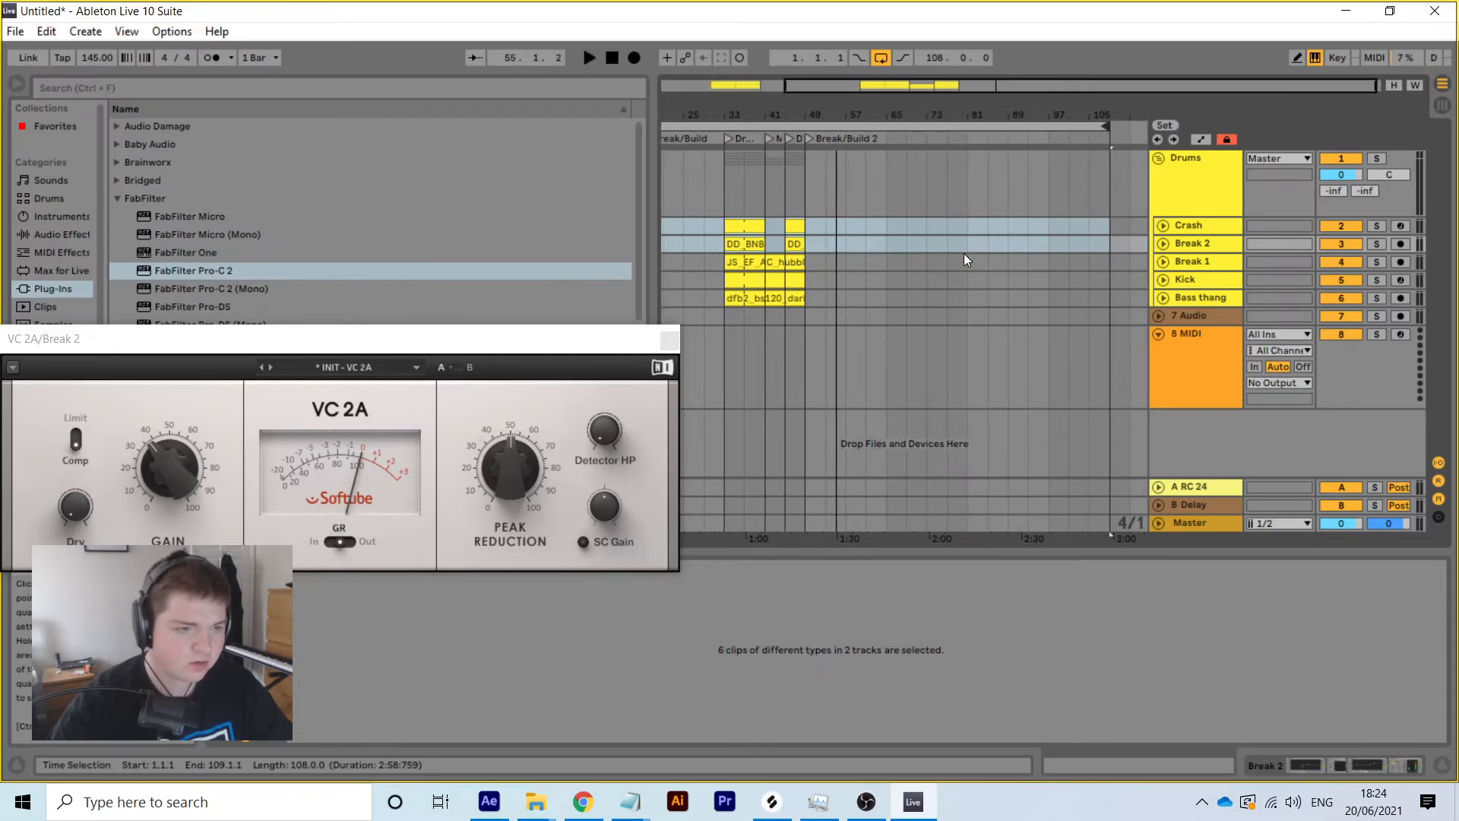
Reposition the locators: Drop 2 to bar 49 and Break/Build 2 to bar 57
left_click(907, 296)
left_click_drag(755, 306, 731, 225)
left_click_drag(808, 137, 884, 135)
left_click_drag(786, 141, 807, 138)
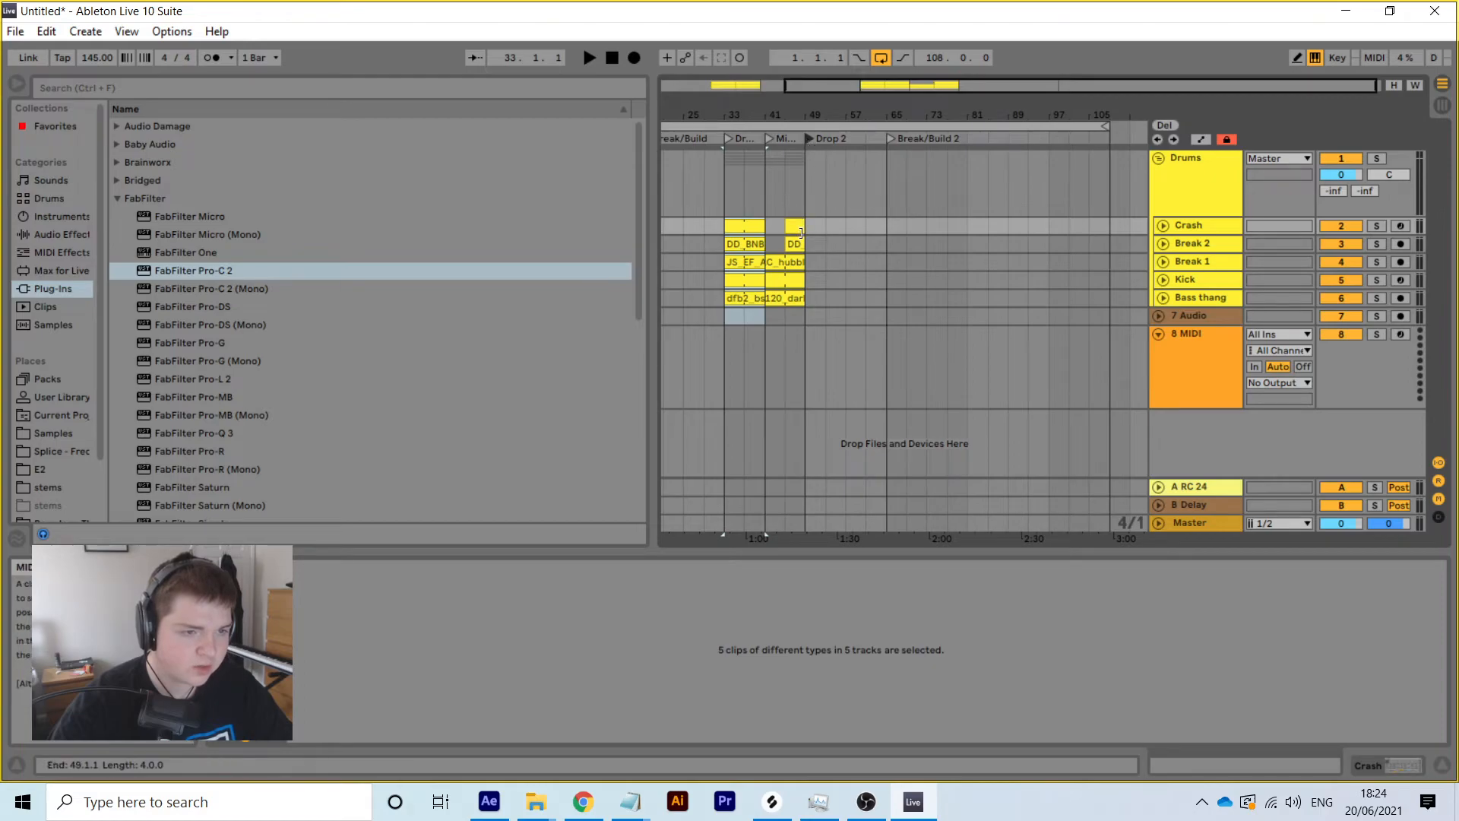
left_click(796, 225)
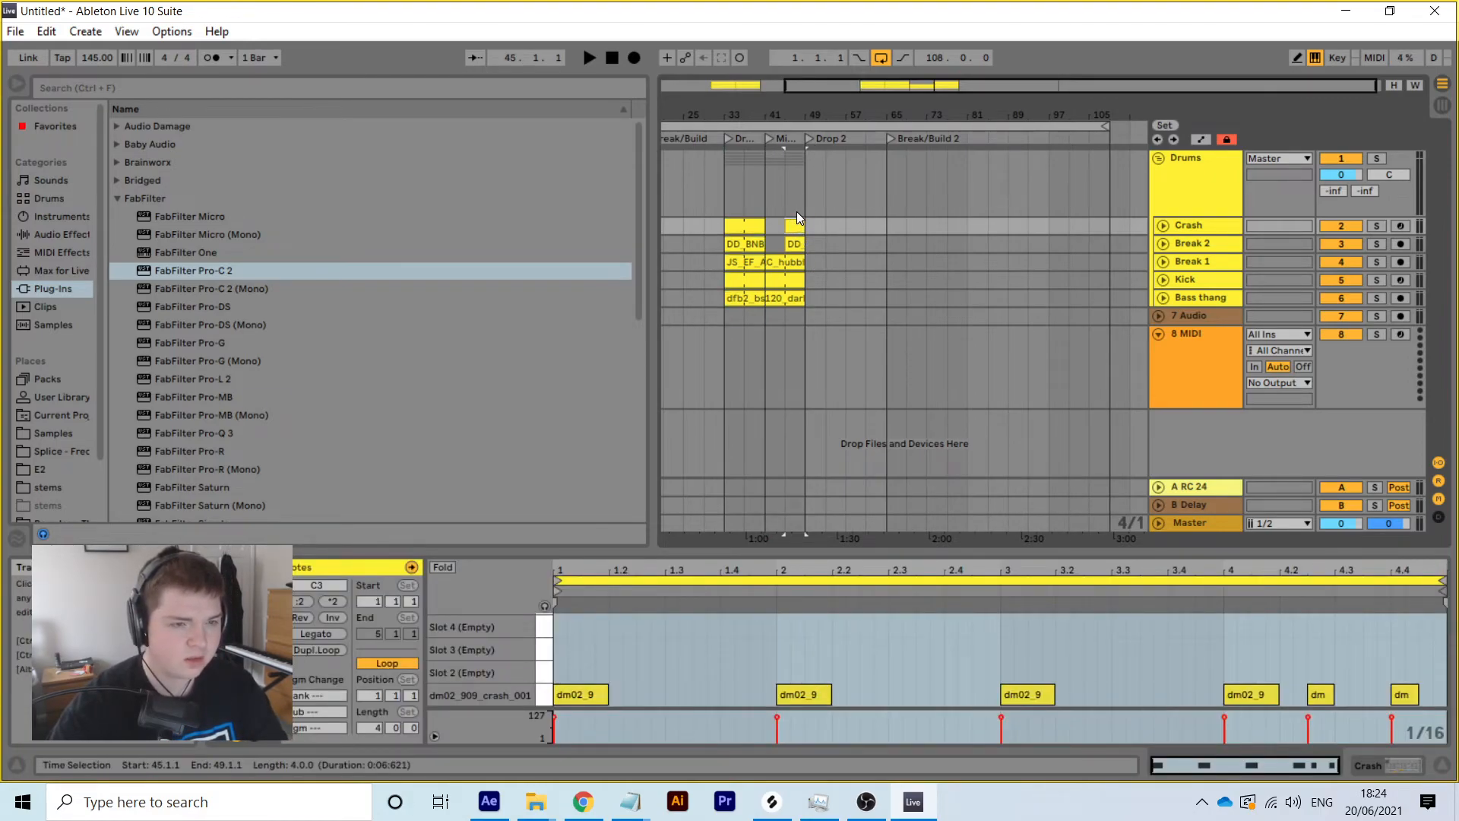
left_click_drag(888, 138, 845, 140)
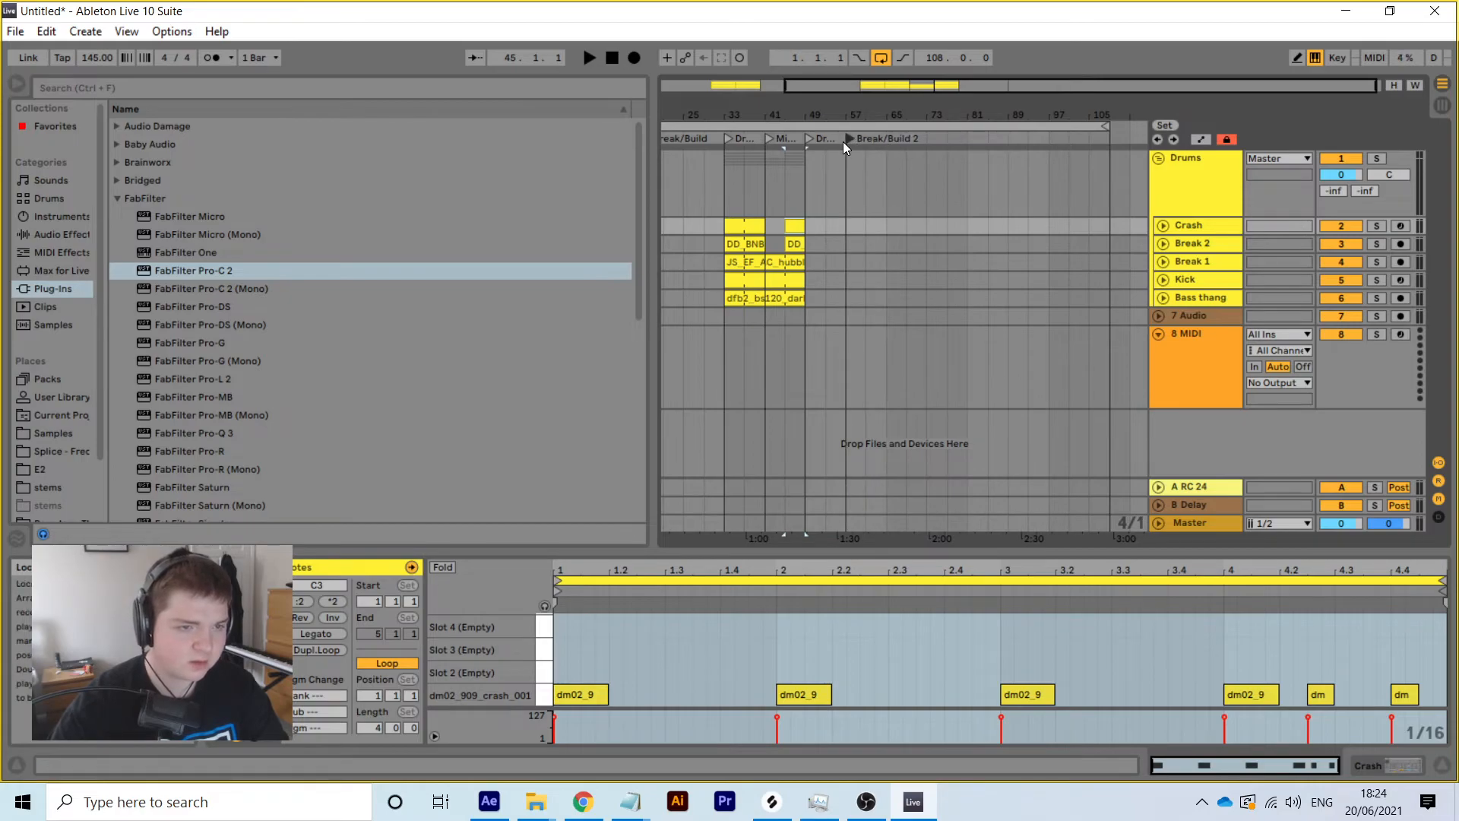
Play from the Drop 1 locator and select all five clips in bars 33–41
left_click(993, 241)
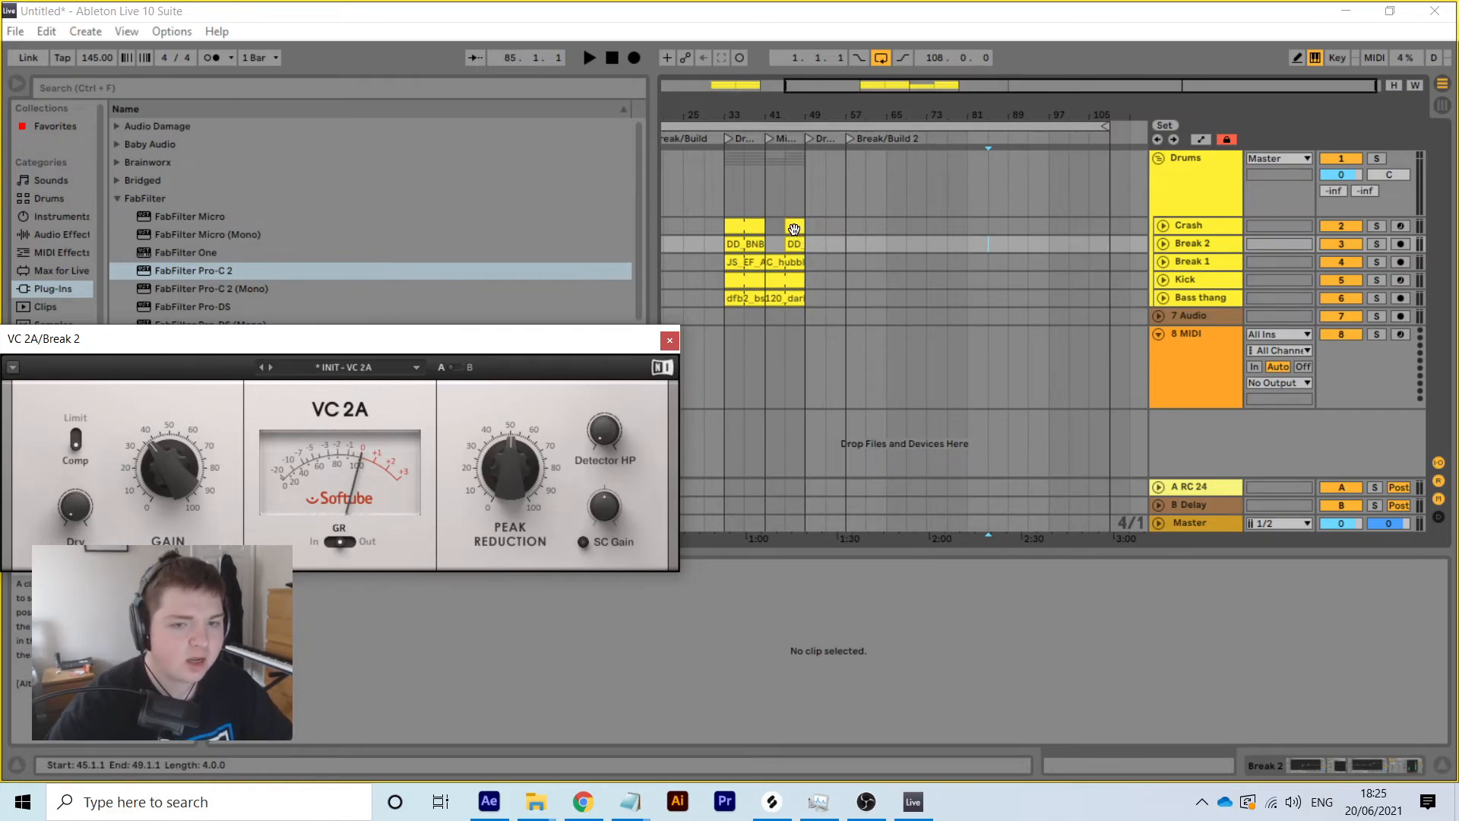
left_click(794, 226)
left_click(728, 140)
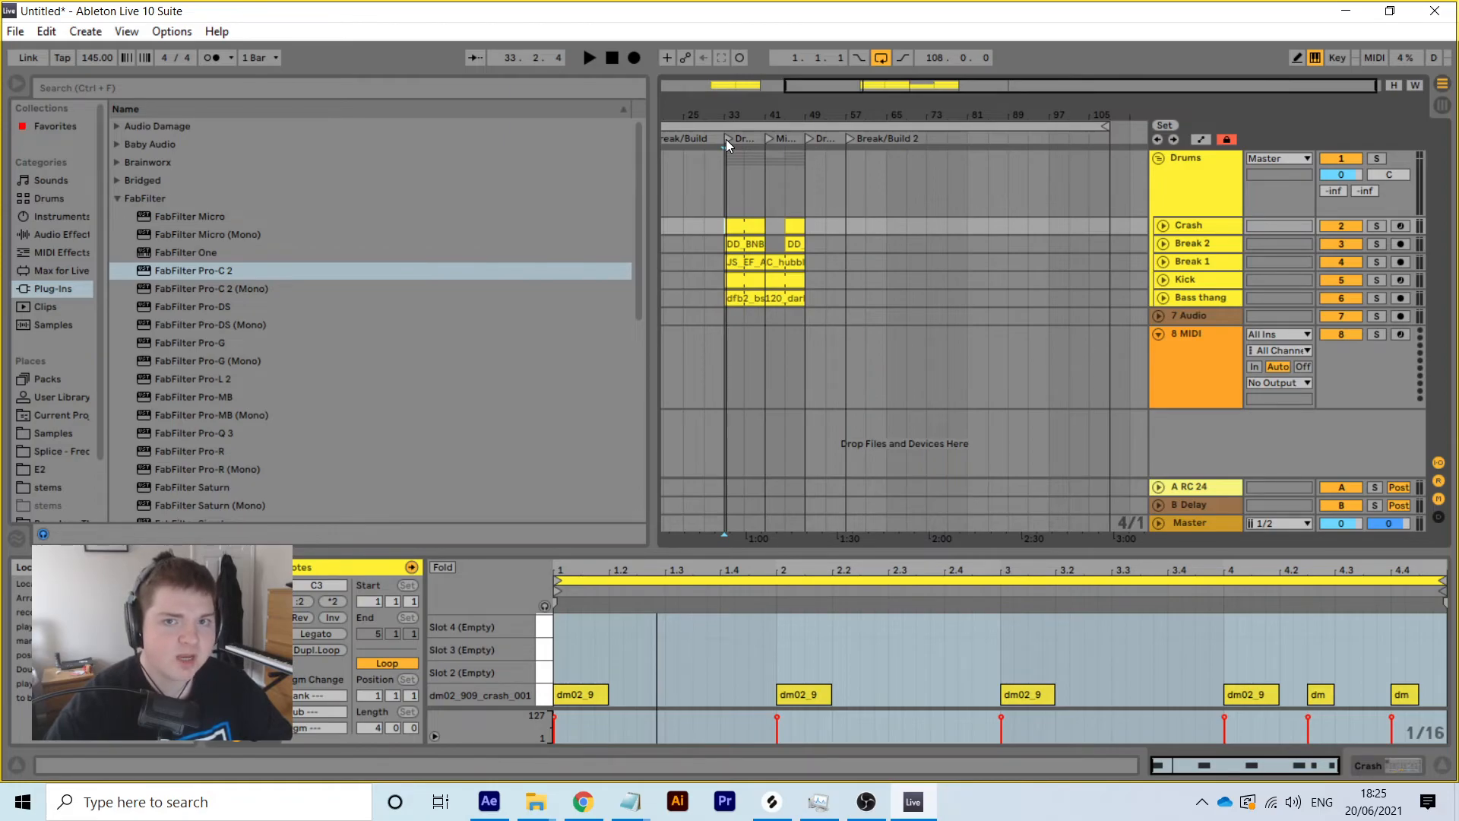
left_click(726, 139)
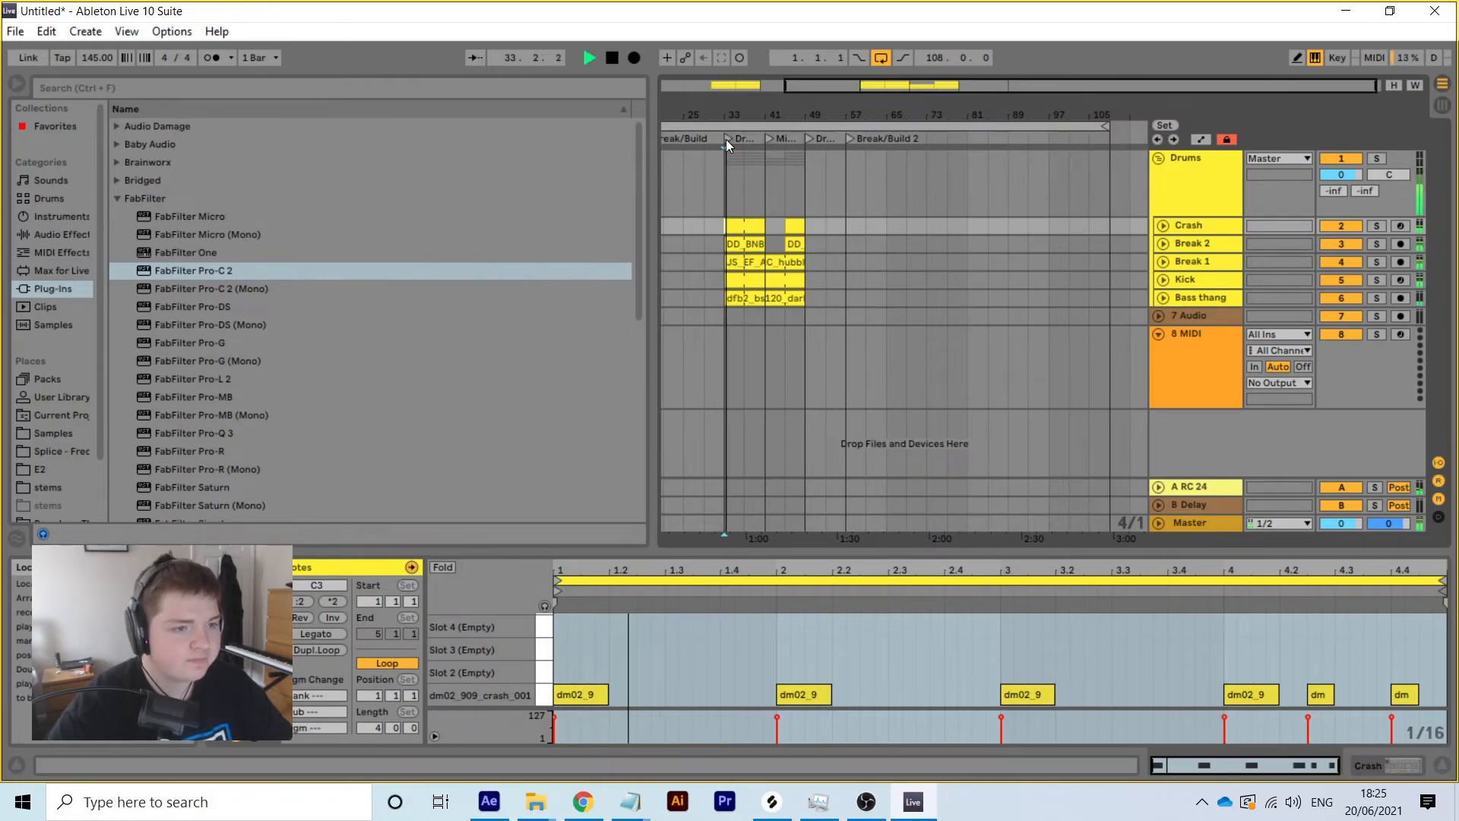
left_click(766, 298, "shift")
Copy the five Drop 1 clips and paste them at bar 49
right_click(742, 224)
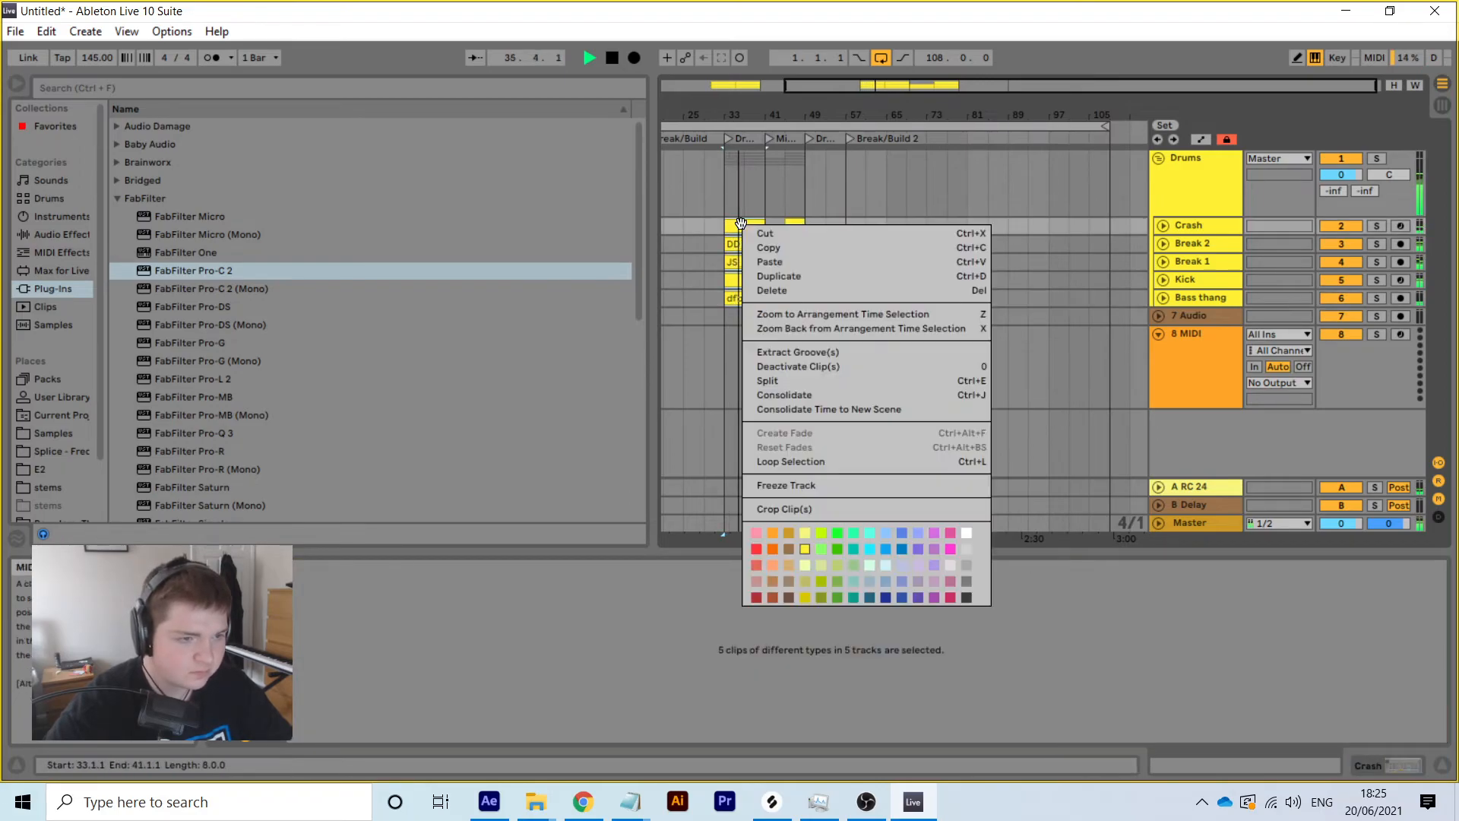
left_click(790, 249)
right_click(808, 221)
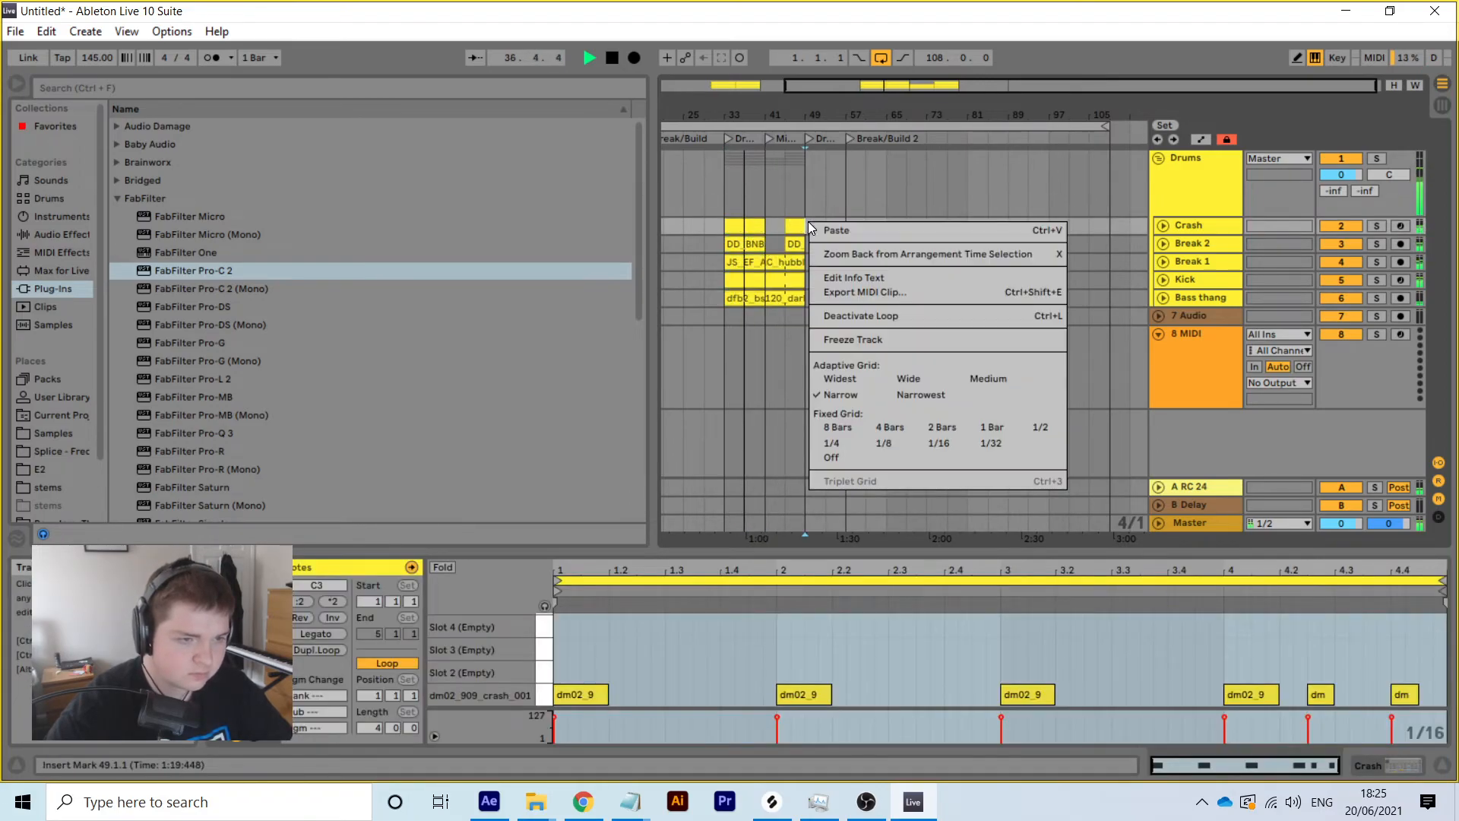
left_click(830, 230)
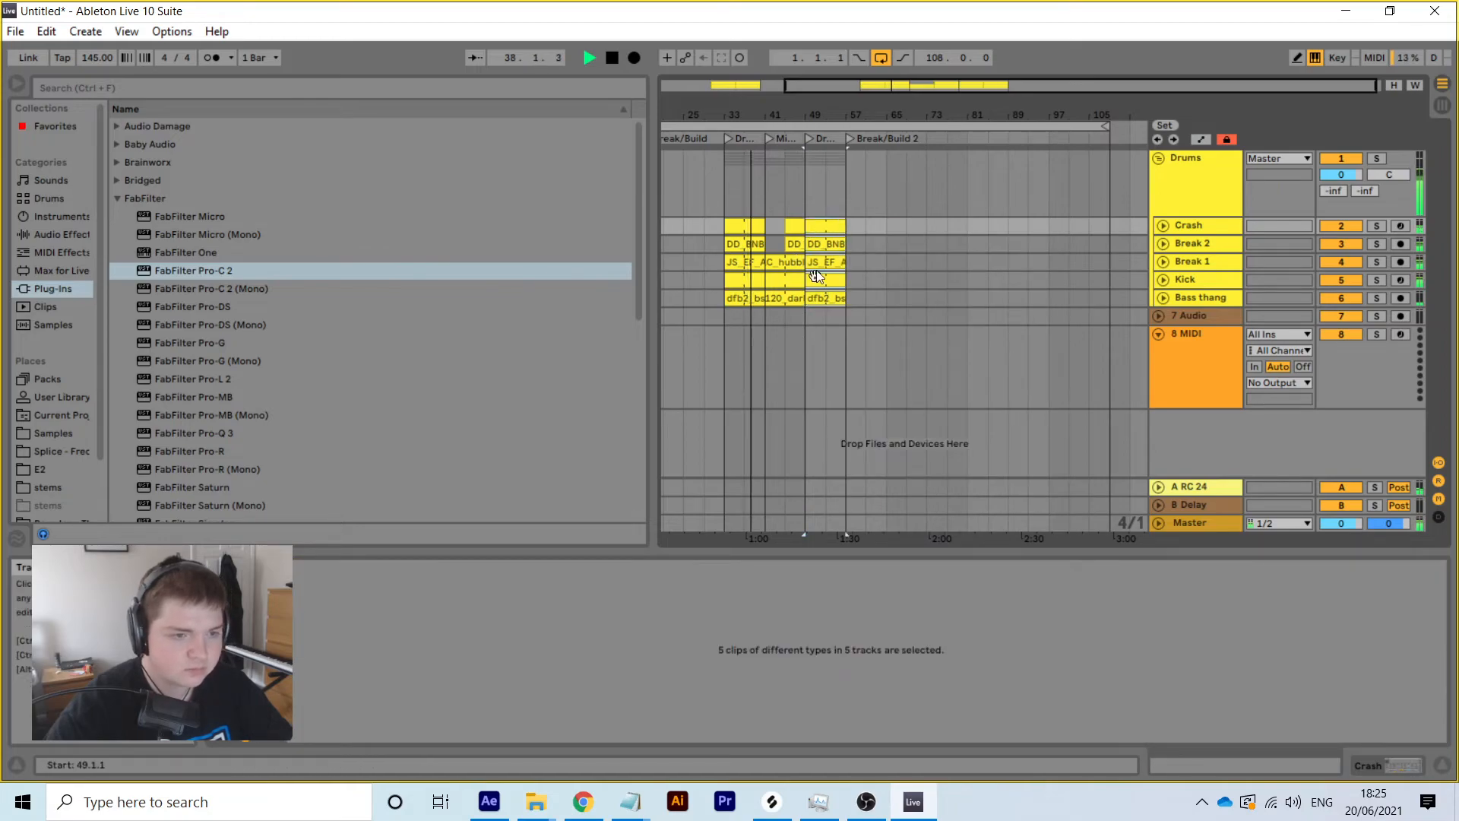
Delete the Break 2 clip at bar 45 in the mini break
left_click(784, 221)
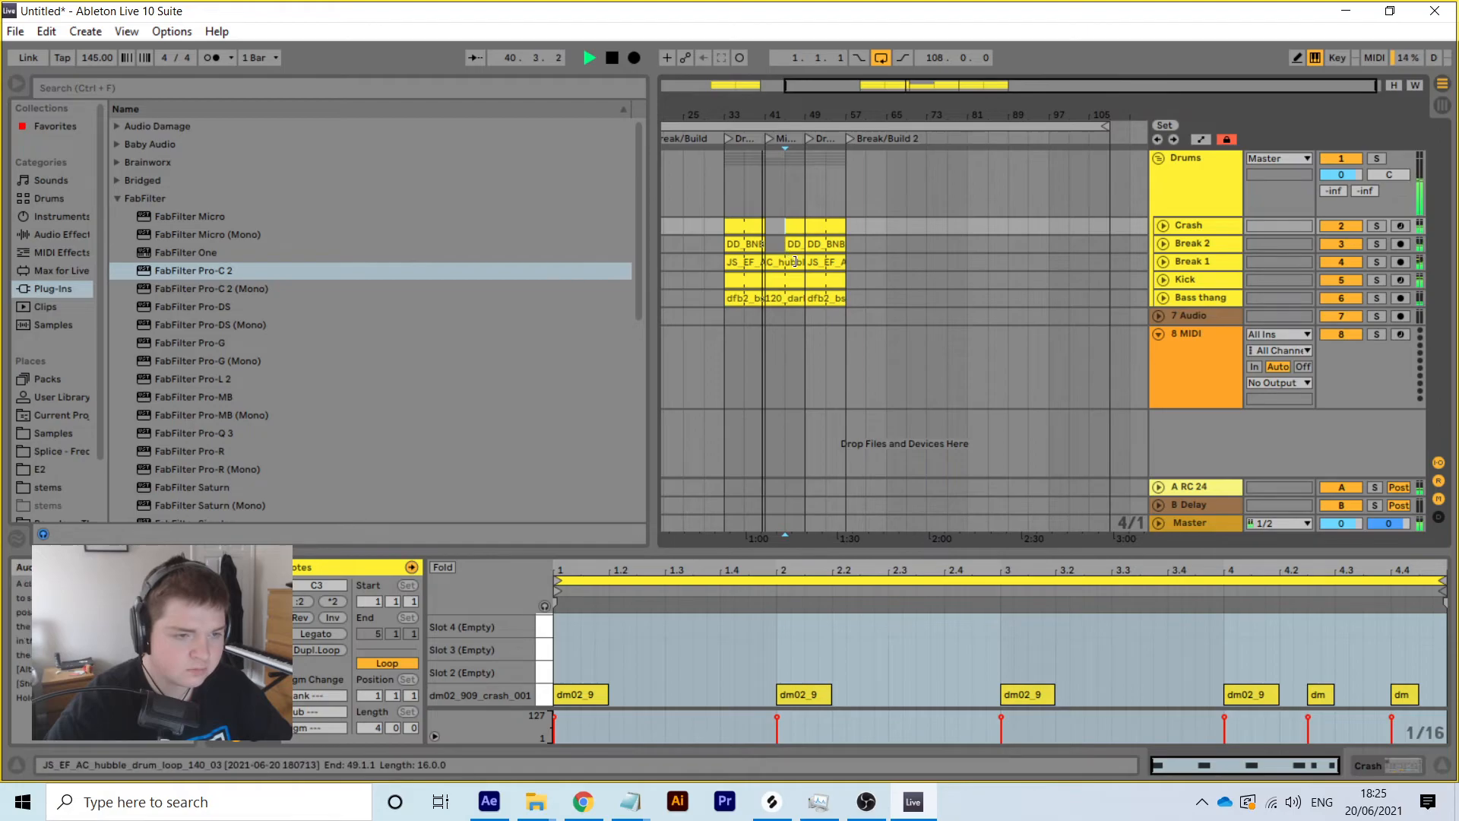
left_click(1162, 279)
left_click_drag(759, 281, 788, 287)
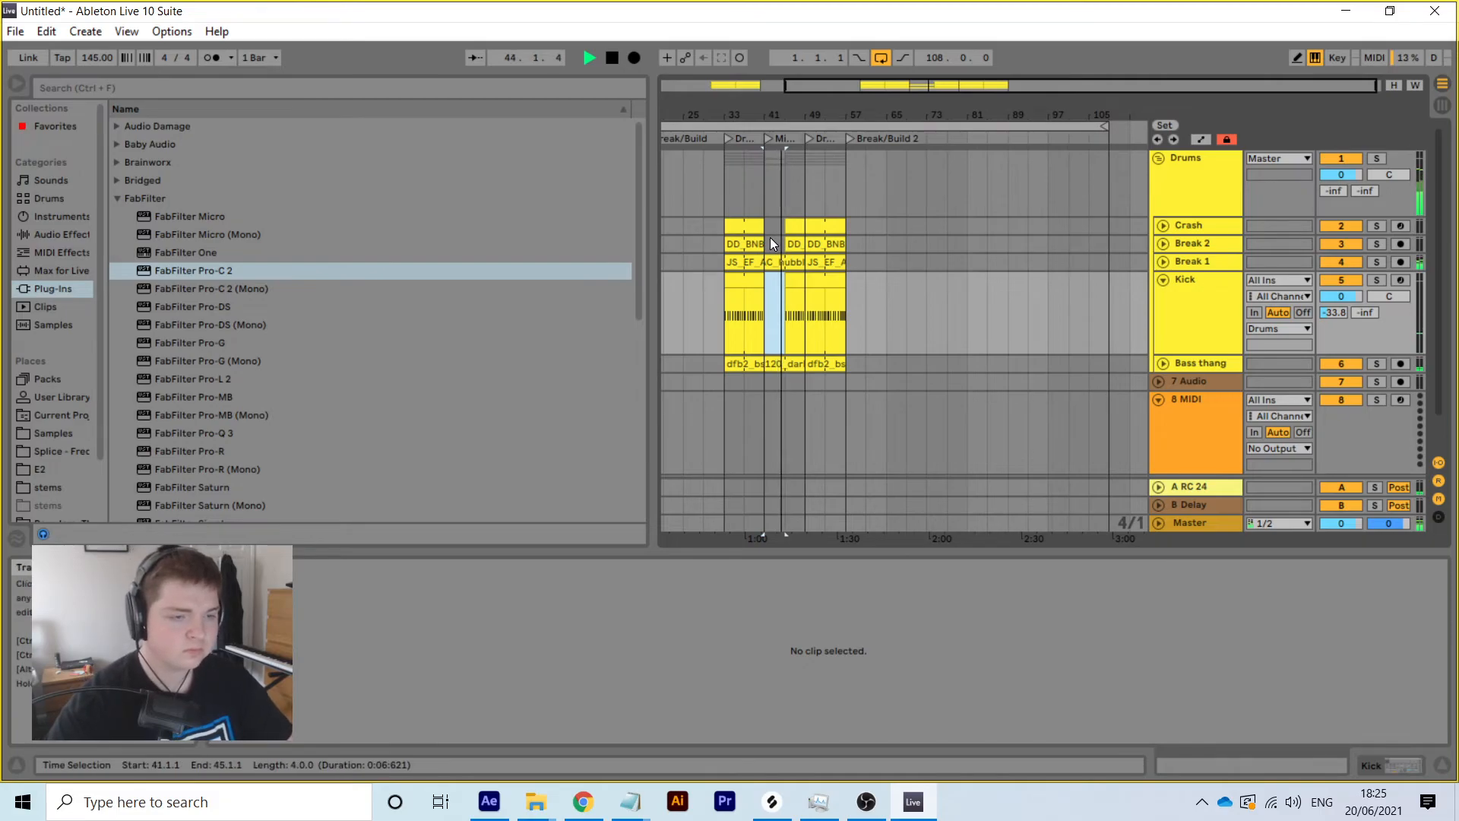
left_click(789, 226)
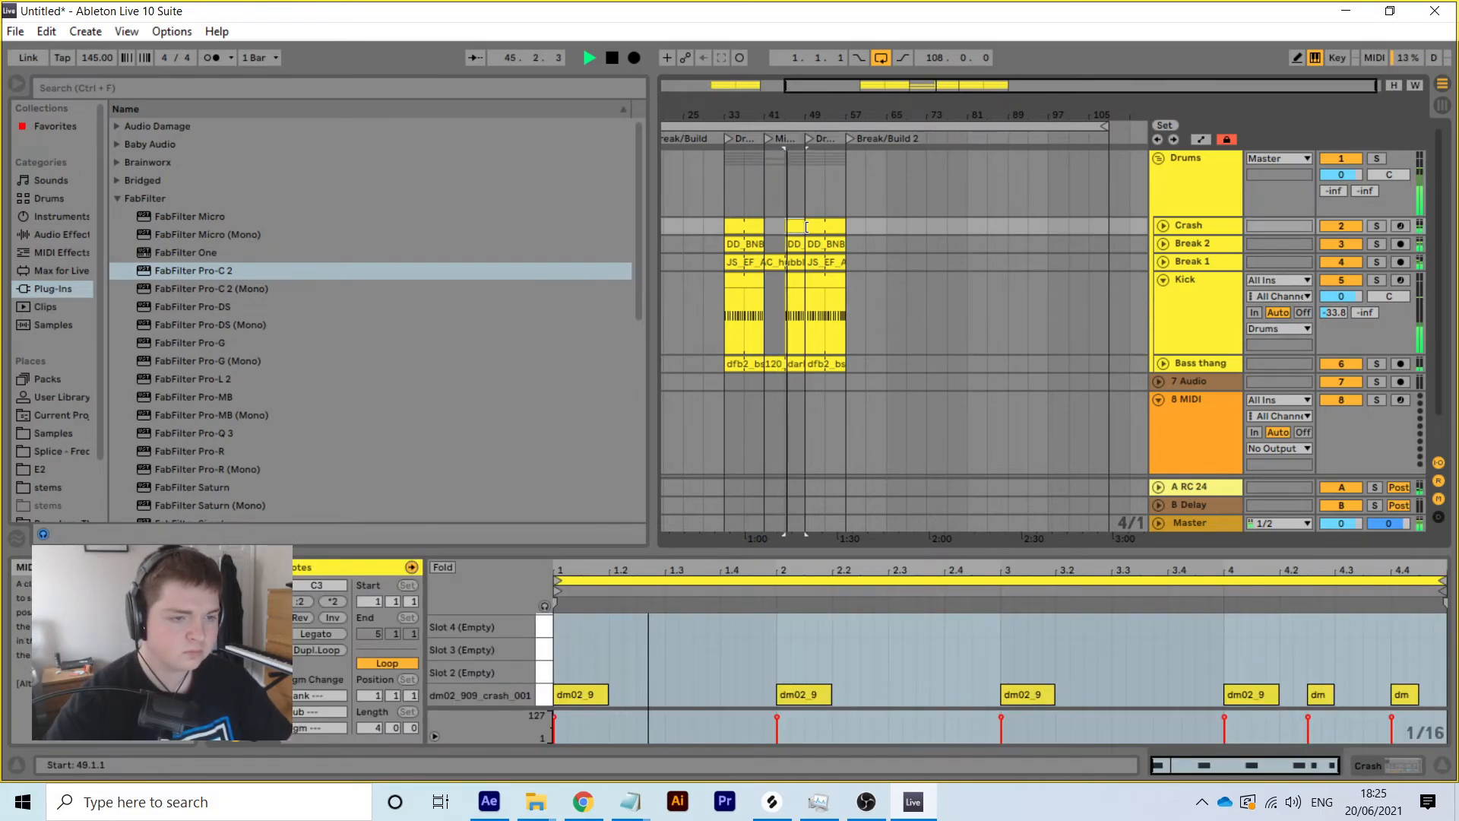
key("plus")
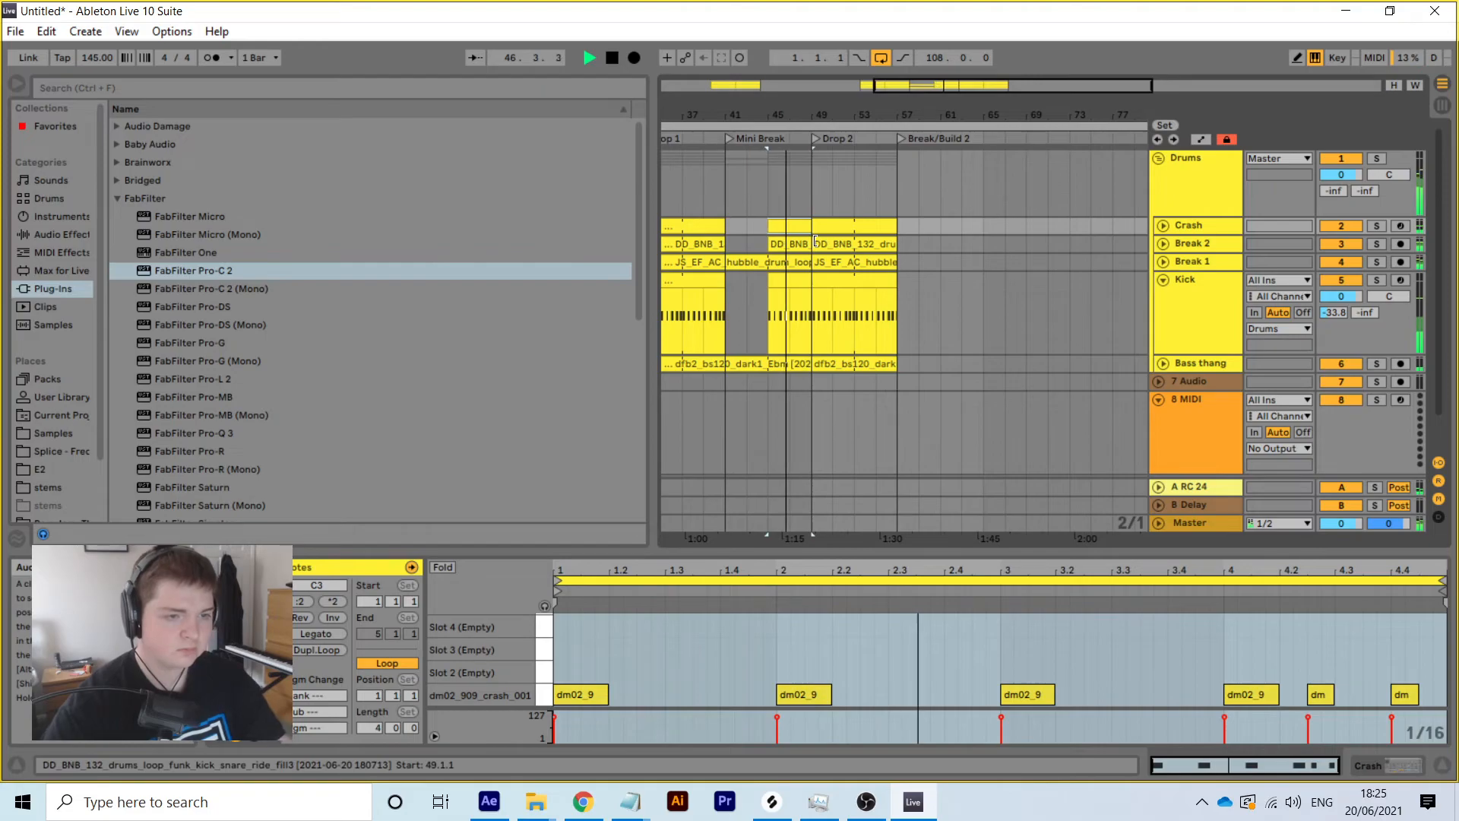
left_click(794, 241)
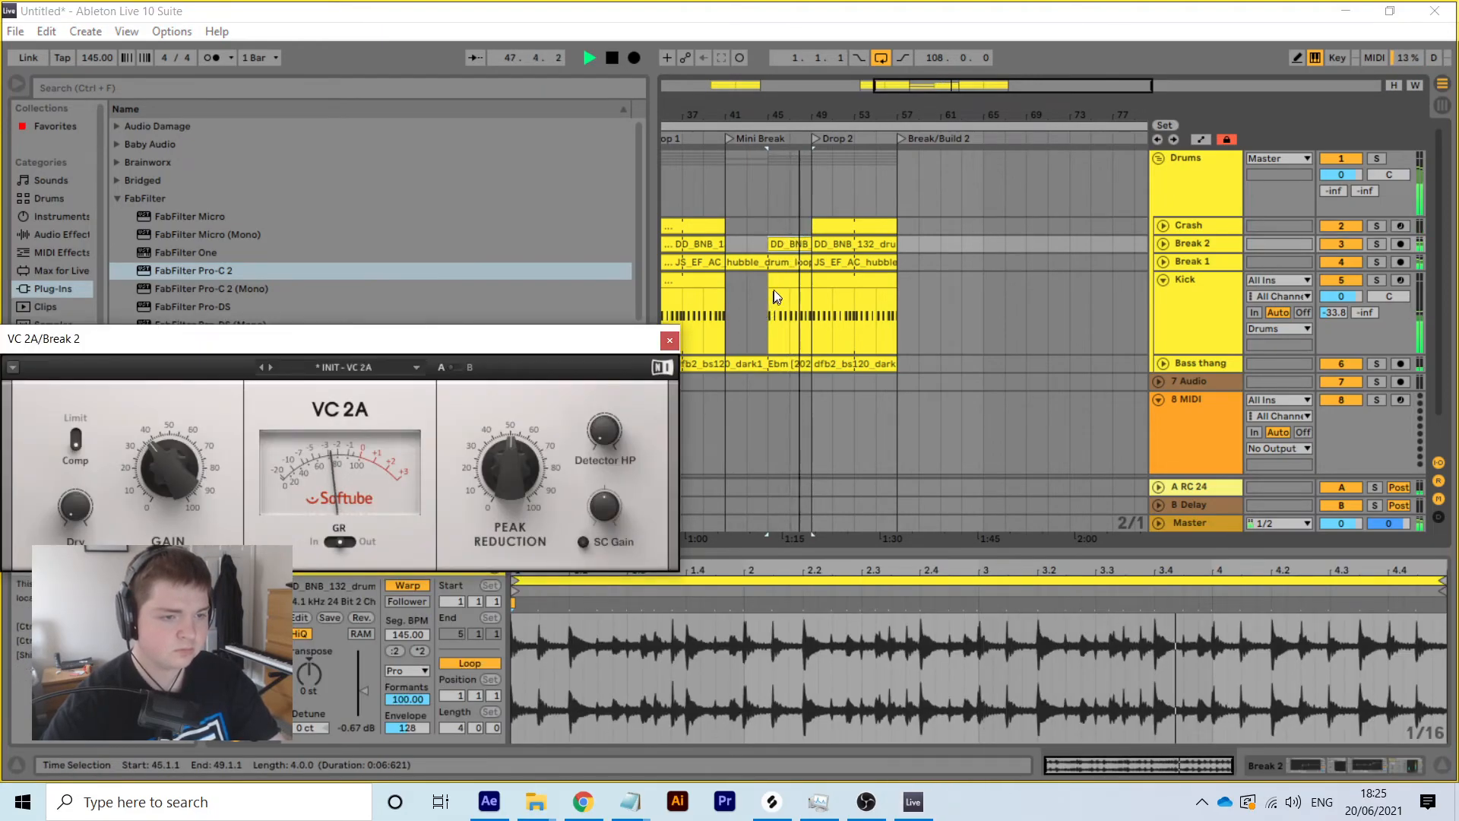
left_click(782, 244)
key("Delete")
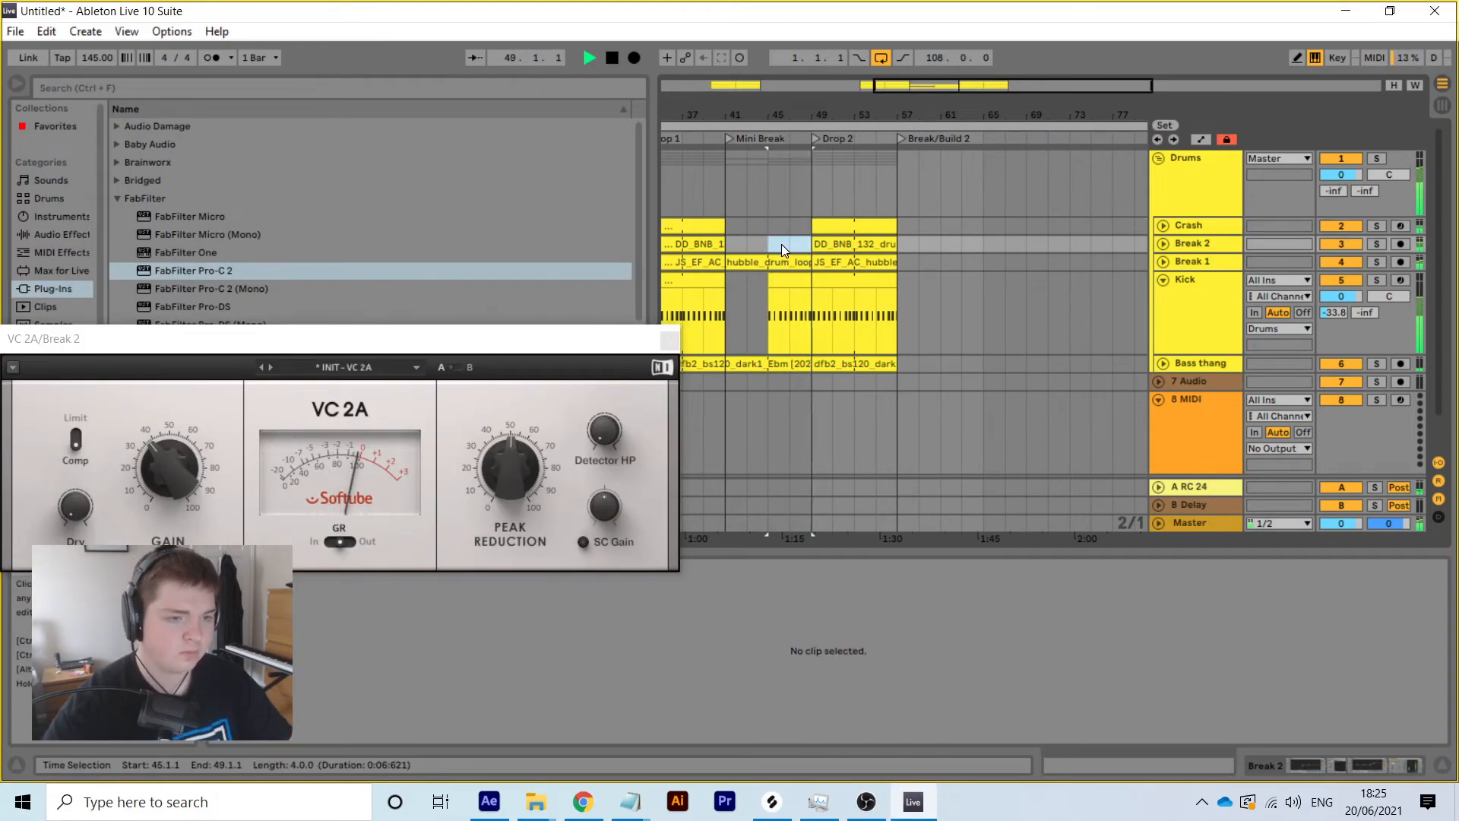
Check that bar 48 is empty from Break 2 to Bass thang, then replay from Drop 1
left_click_drag(800, 114, 904, 156)
key("space")
left_click_drag(908, 237, 924, 371)
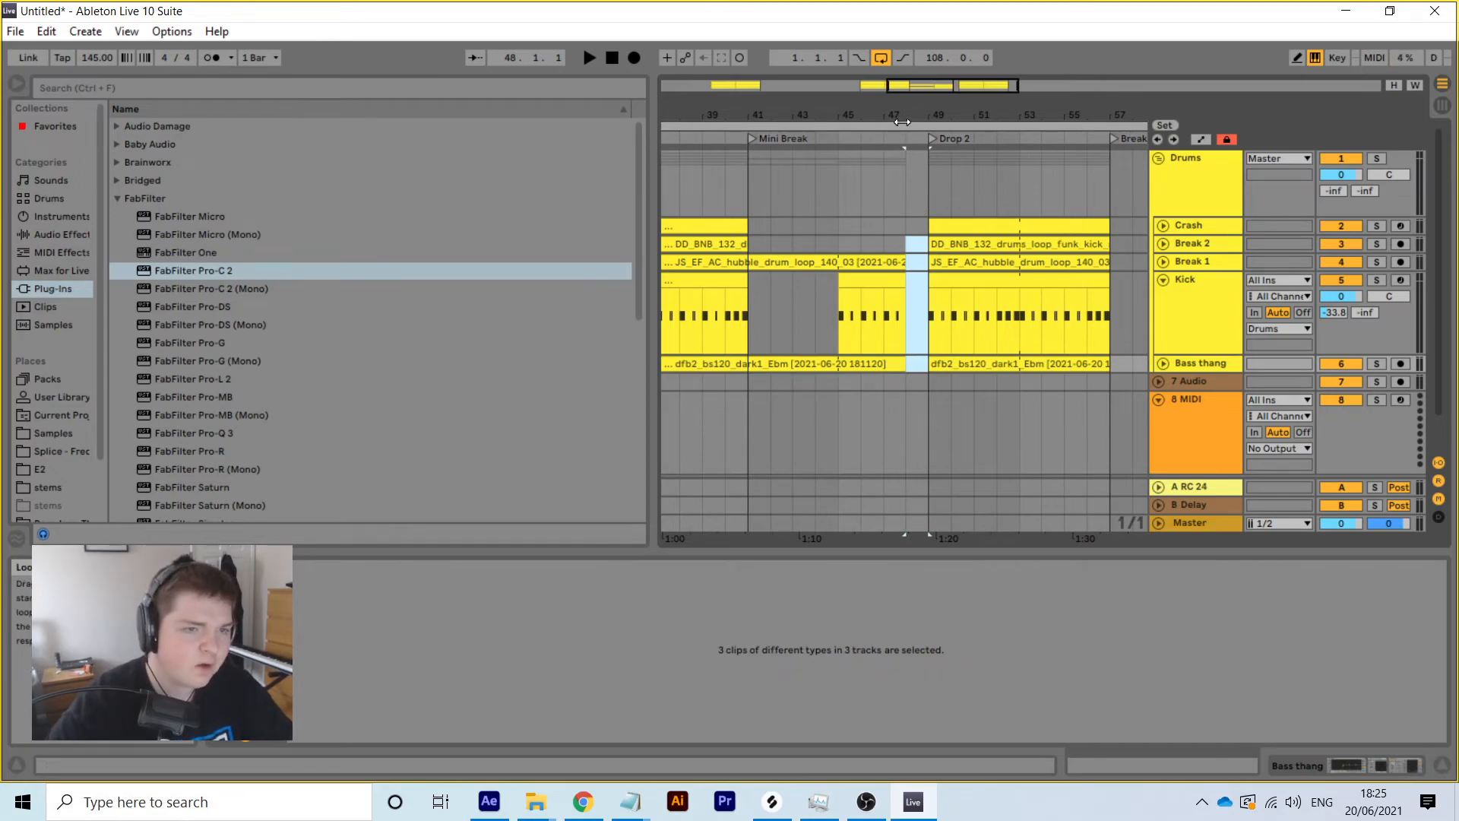
left_click_drag(895, 115, 895, 71)
left_click(795, 138)
key("space")
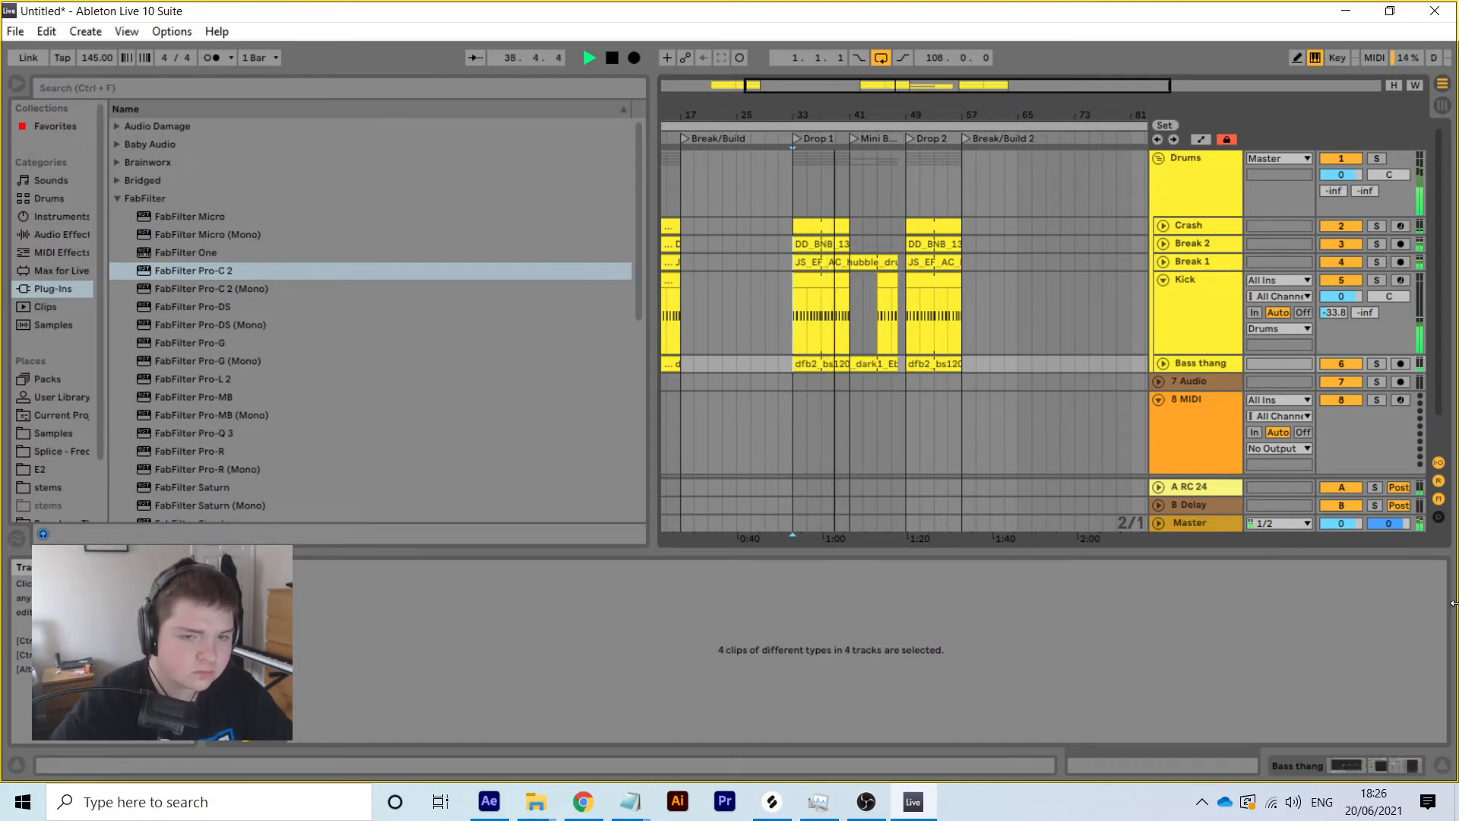
Shorten the dfb2_bs120_dark1 bass clip to end at bar 41 and stop playback
left_click(1162, 280)
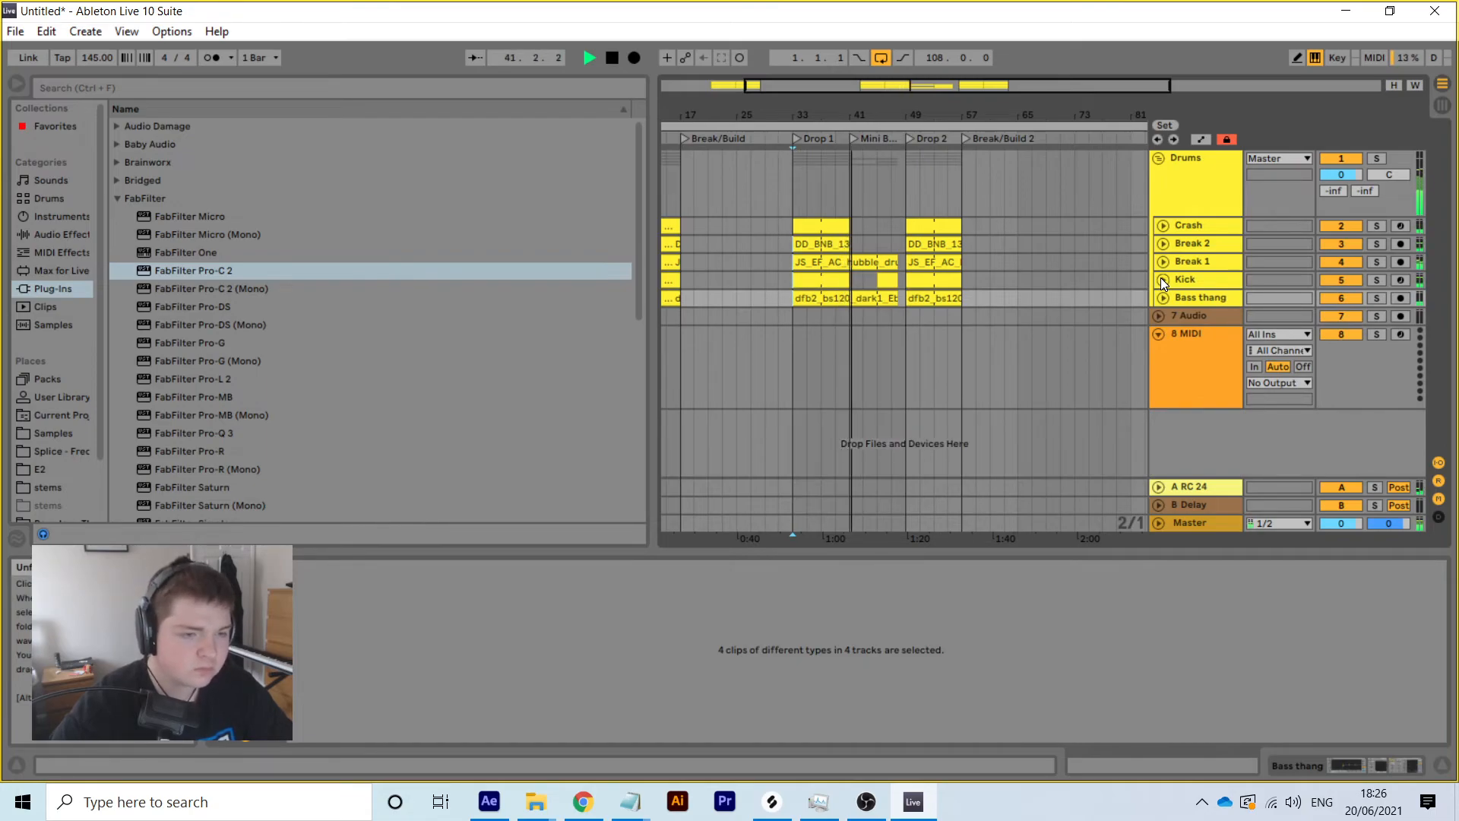
left_click(887, 299)
left_click_drag(888, 299, 849, 300)
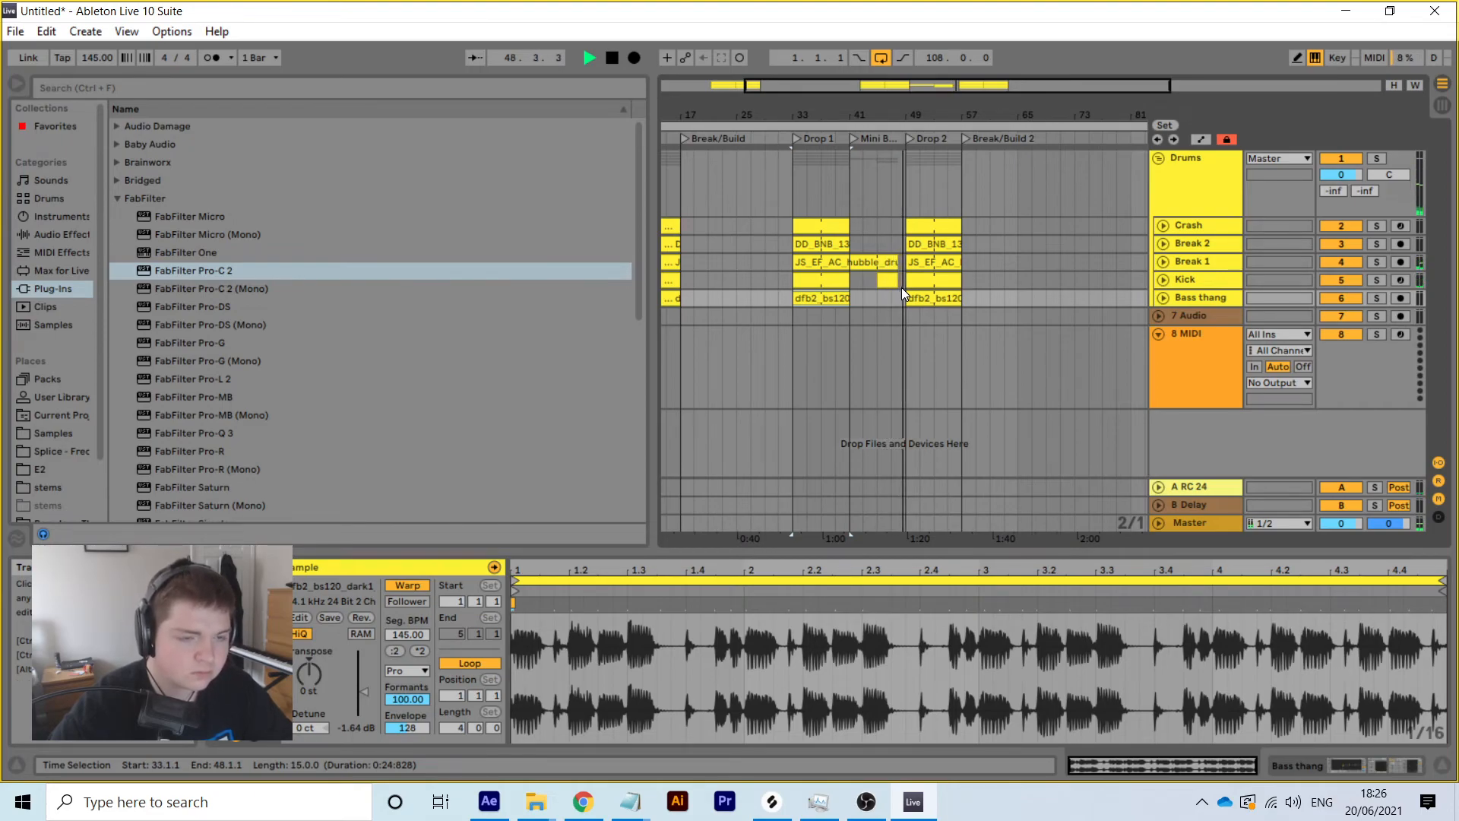
left_click_drag(967, 307, 912, 225)
left_click_drag(971, 105, 889, 111)
left_click(950, 188)
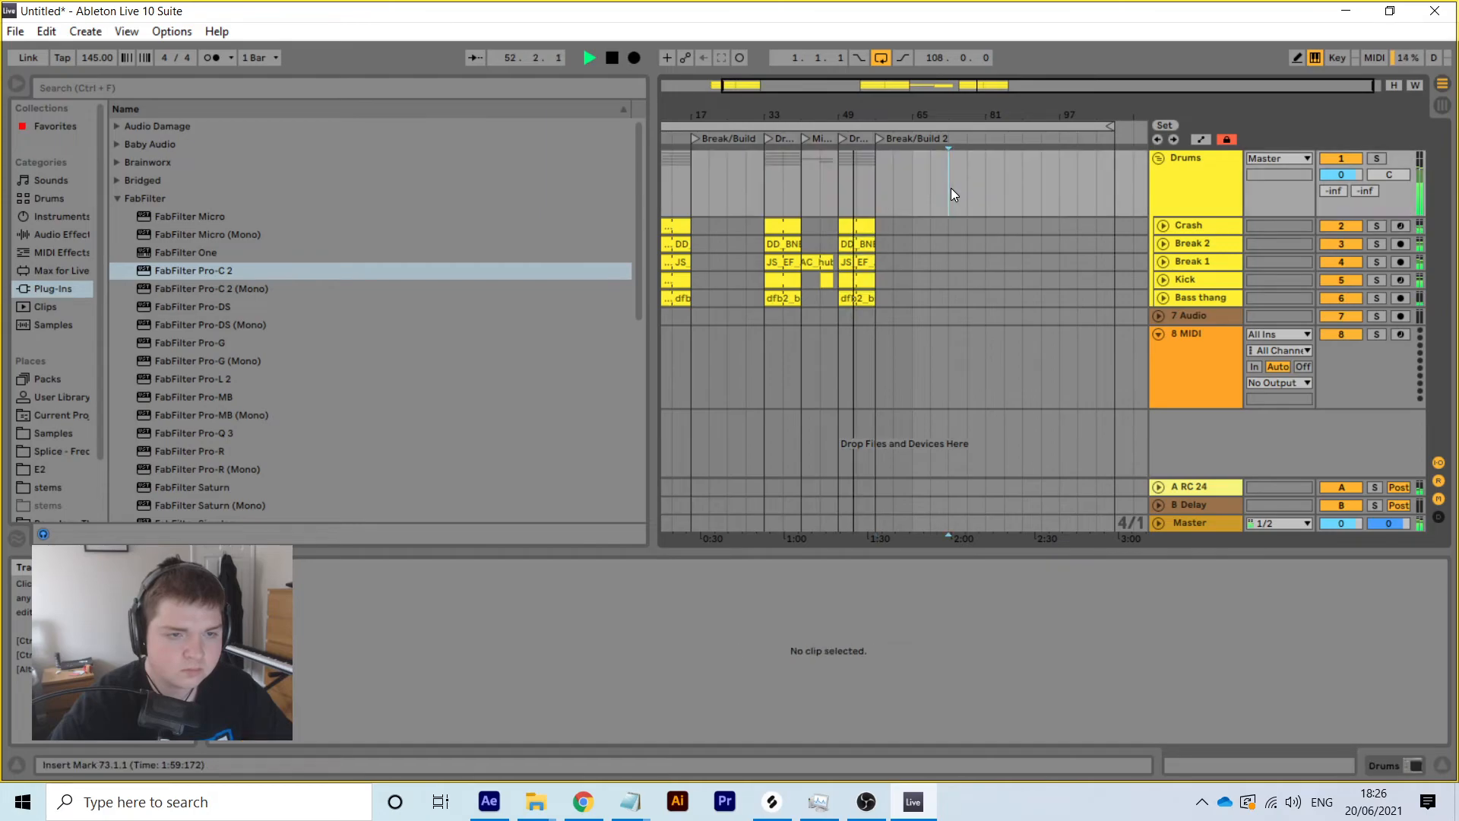
left_click(969, 183)
key("space")
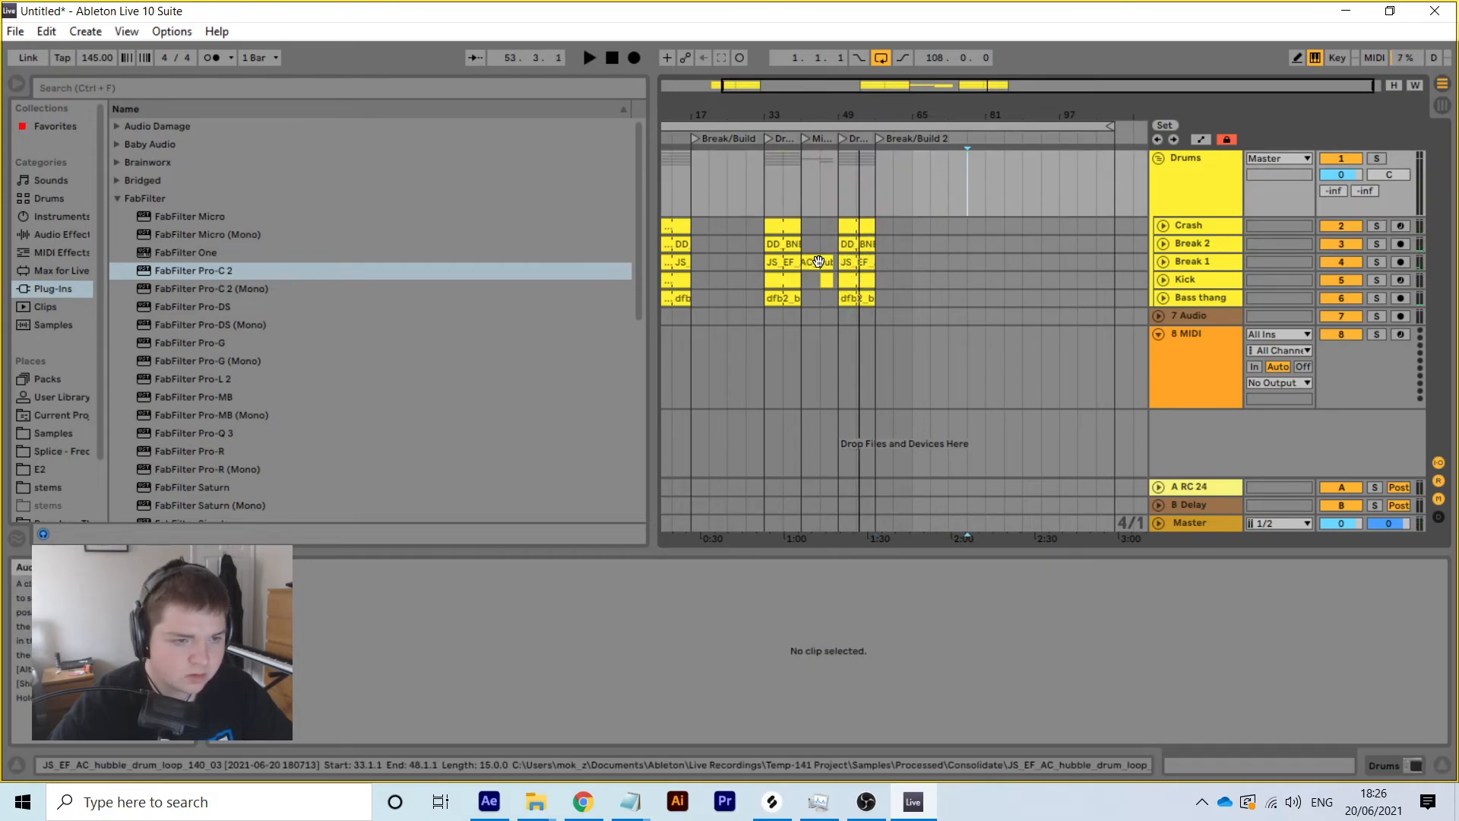
Copy the hubble break clip to bar 65 on Break 1, trimmed to end at bar 73
right_click(821, 263)
left_click(866, 286)
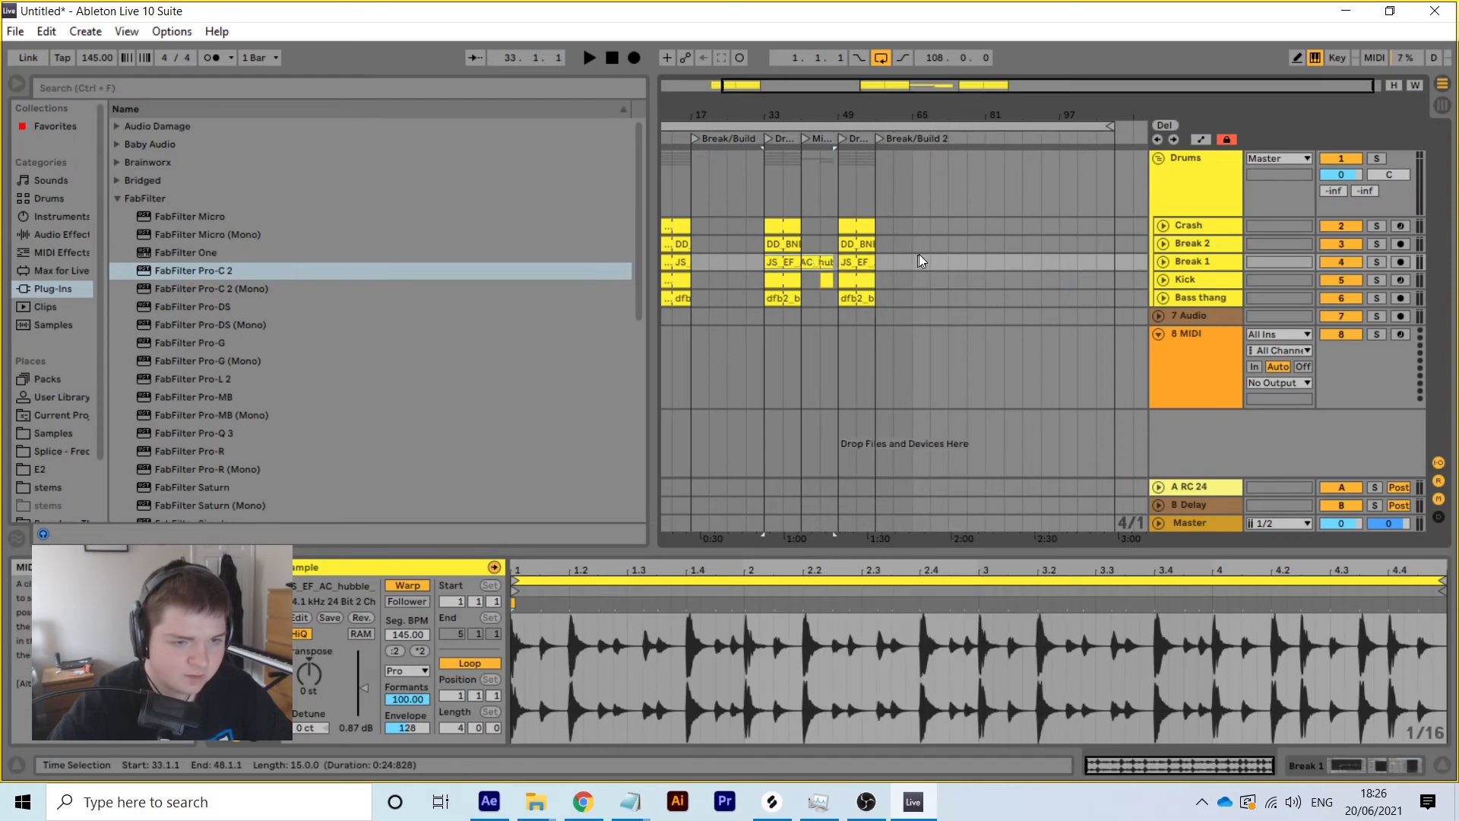
left_click(912, 263)
right_click(912, 262)
left_click(936, 272)
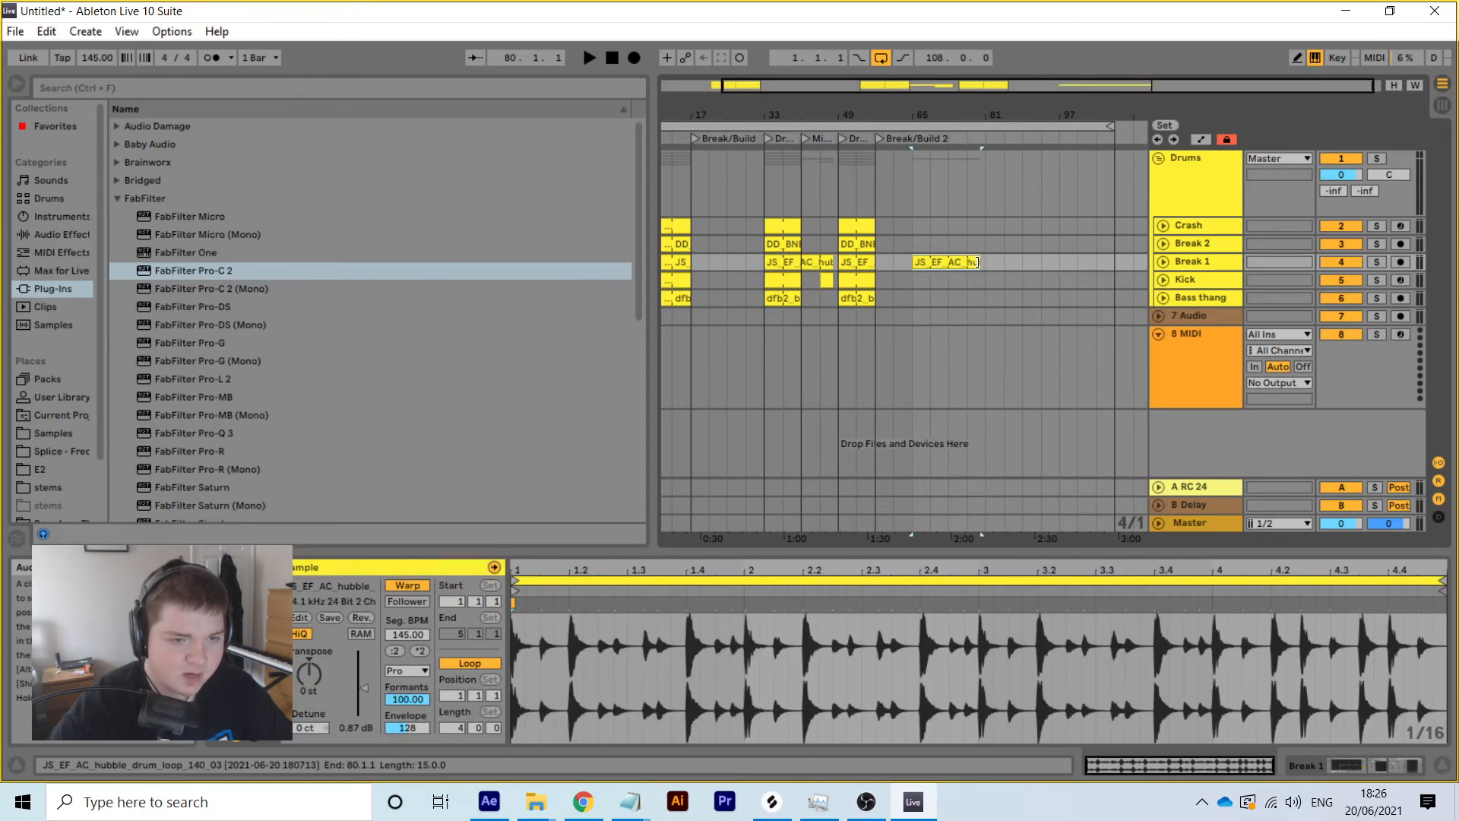
left_click_drag(968, 264, 949, 263)
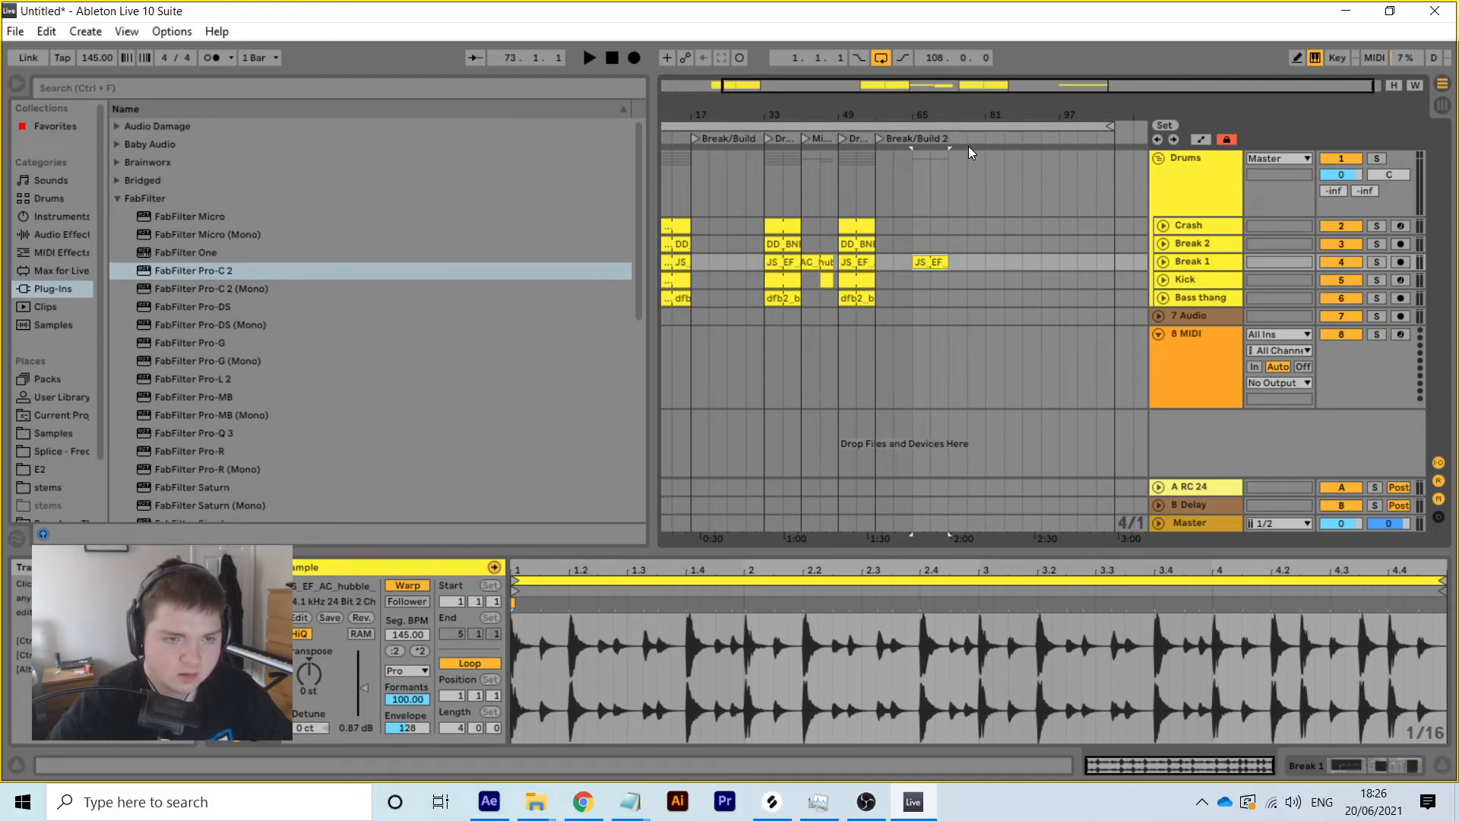
Audition from bar 69 and paste the short kick fill into the Kick lane there
left_click(932, 139)
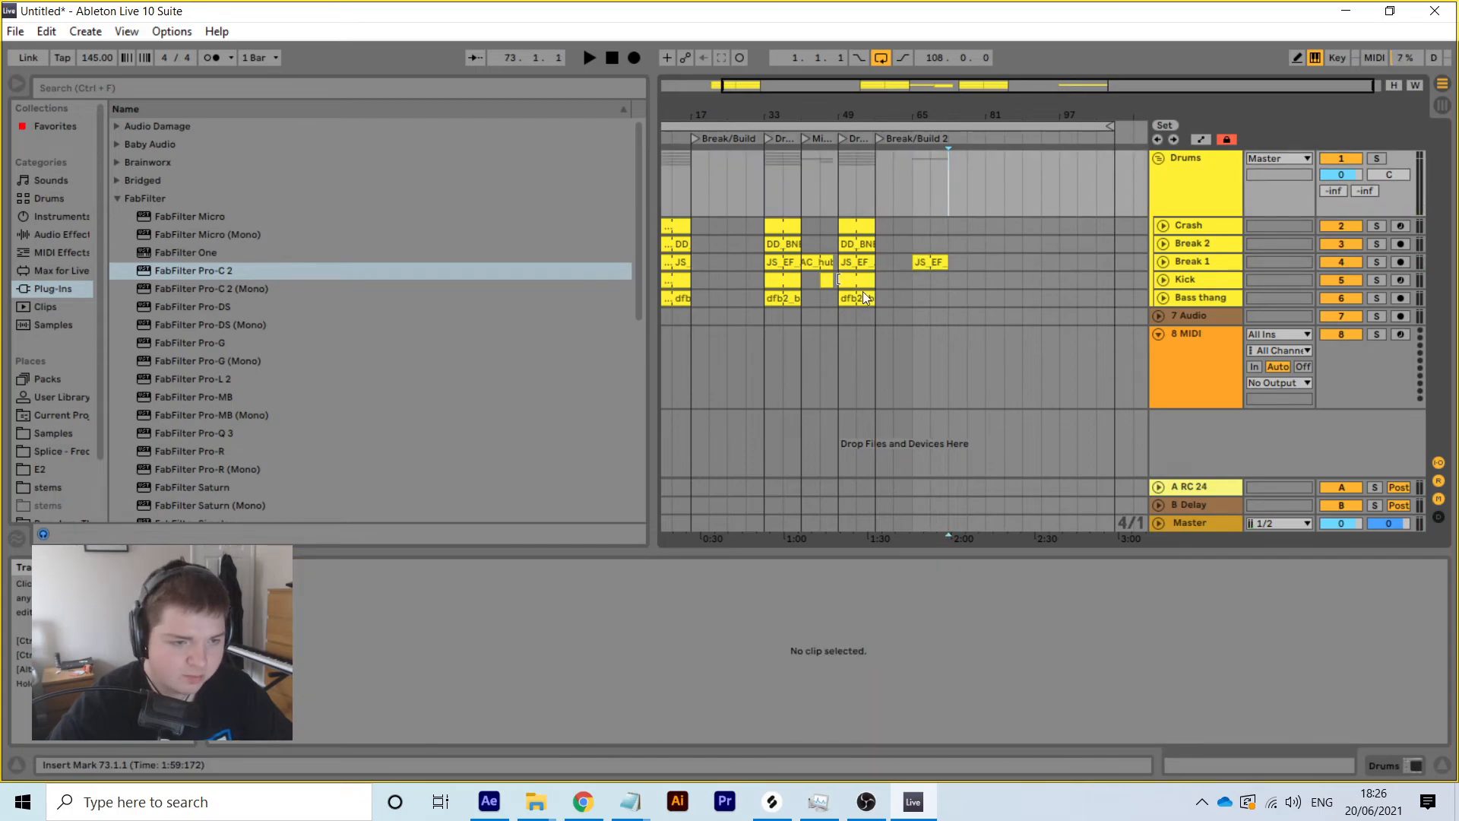
left_click(831, 280)
right_click(826, 281)
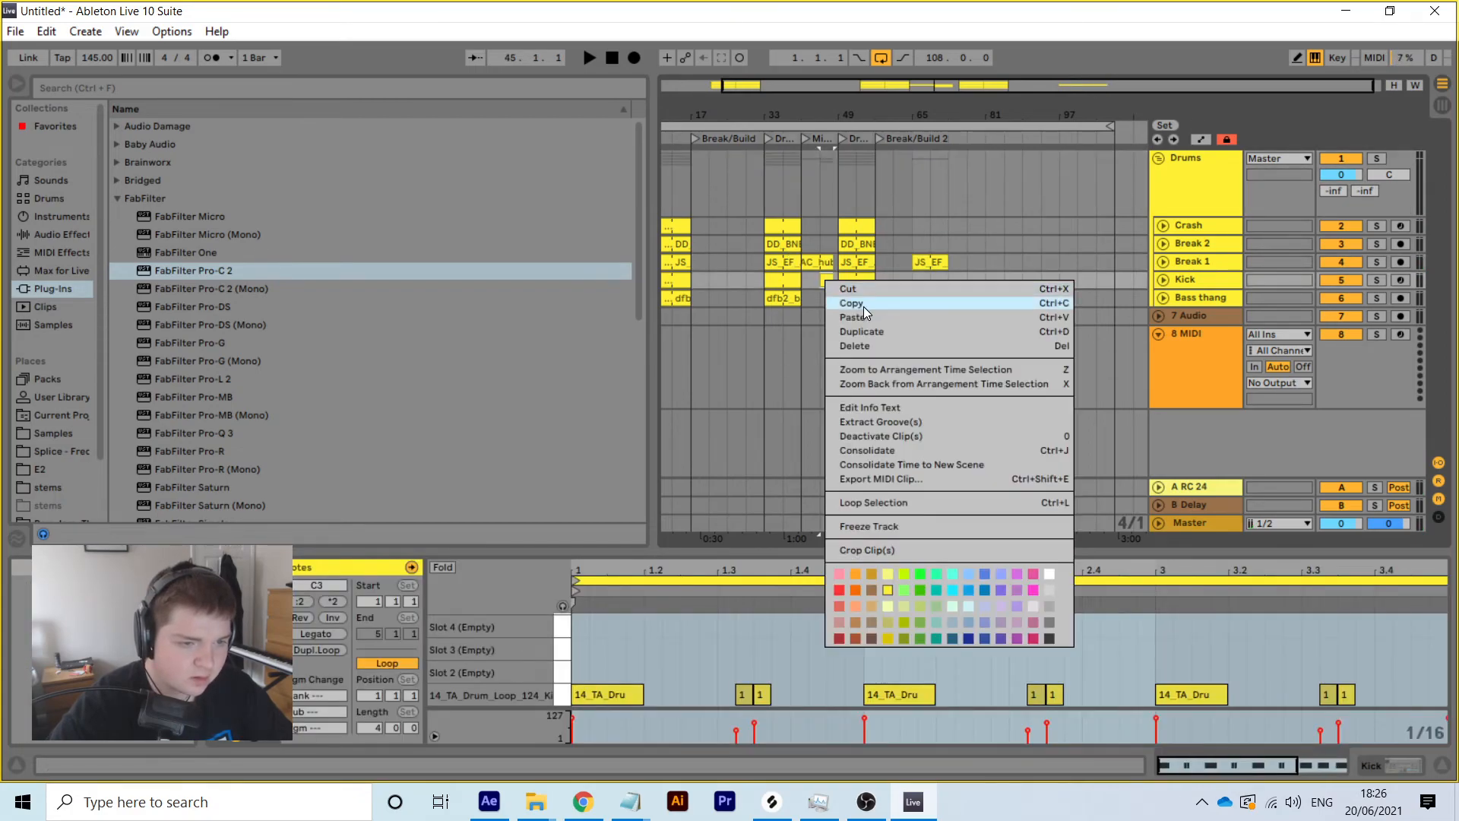
left_click(863, 305)
left_click(928, 279)
right_click(928, 278)
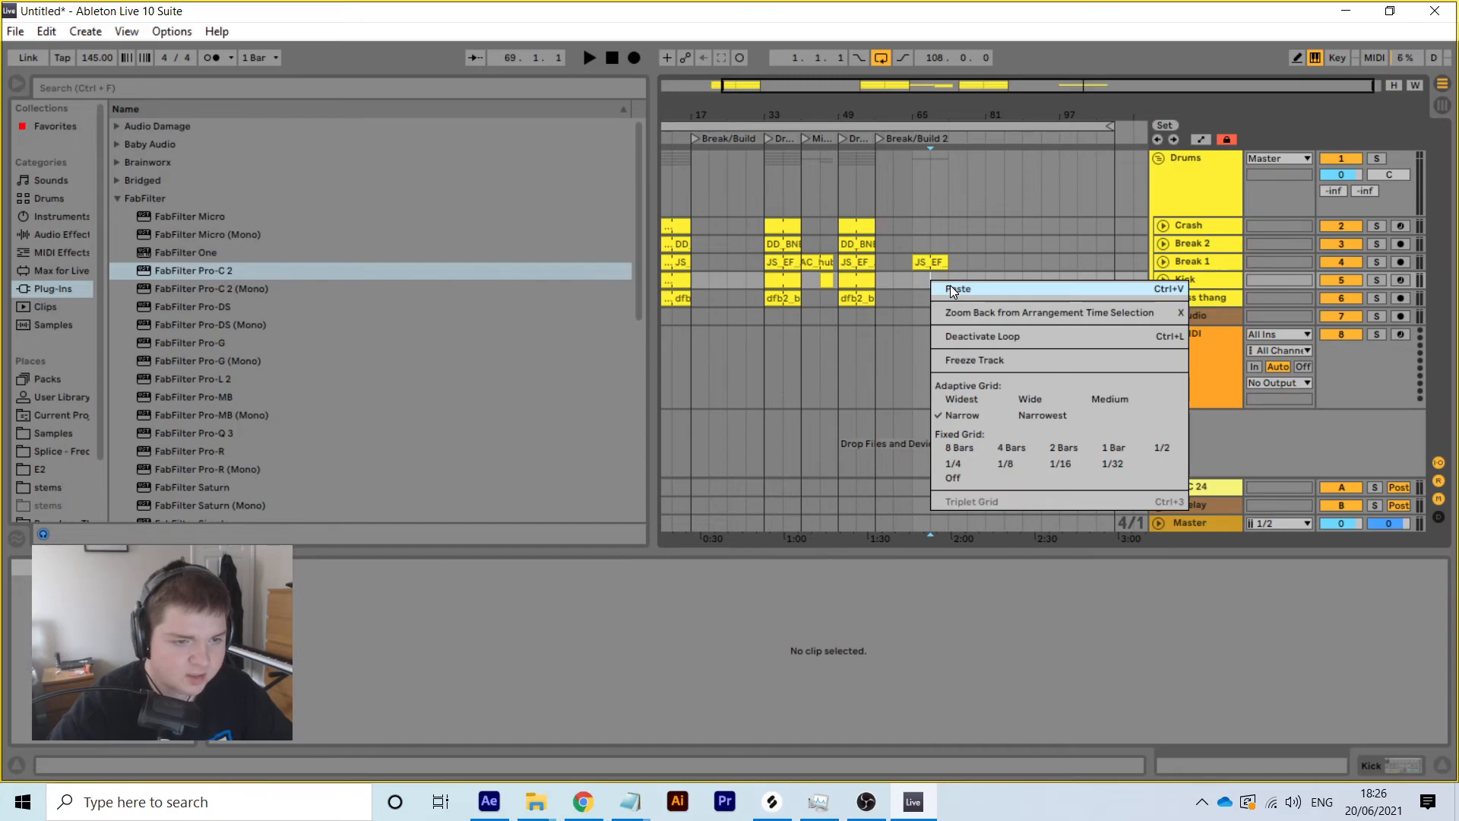
left_click(951, 285)
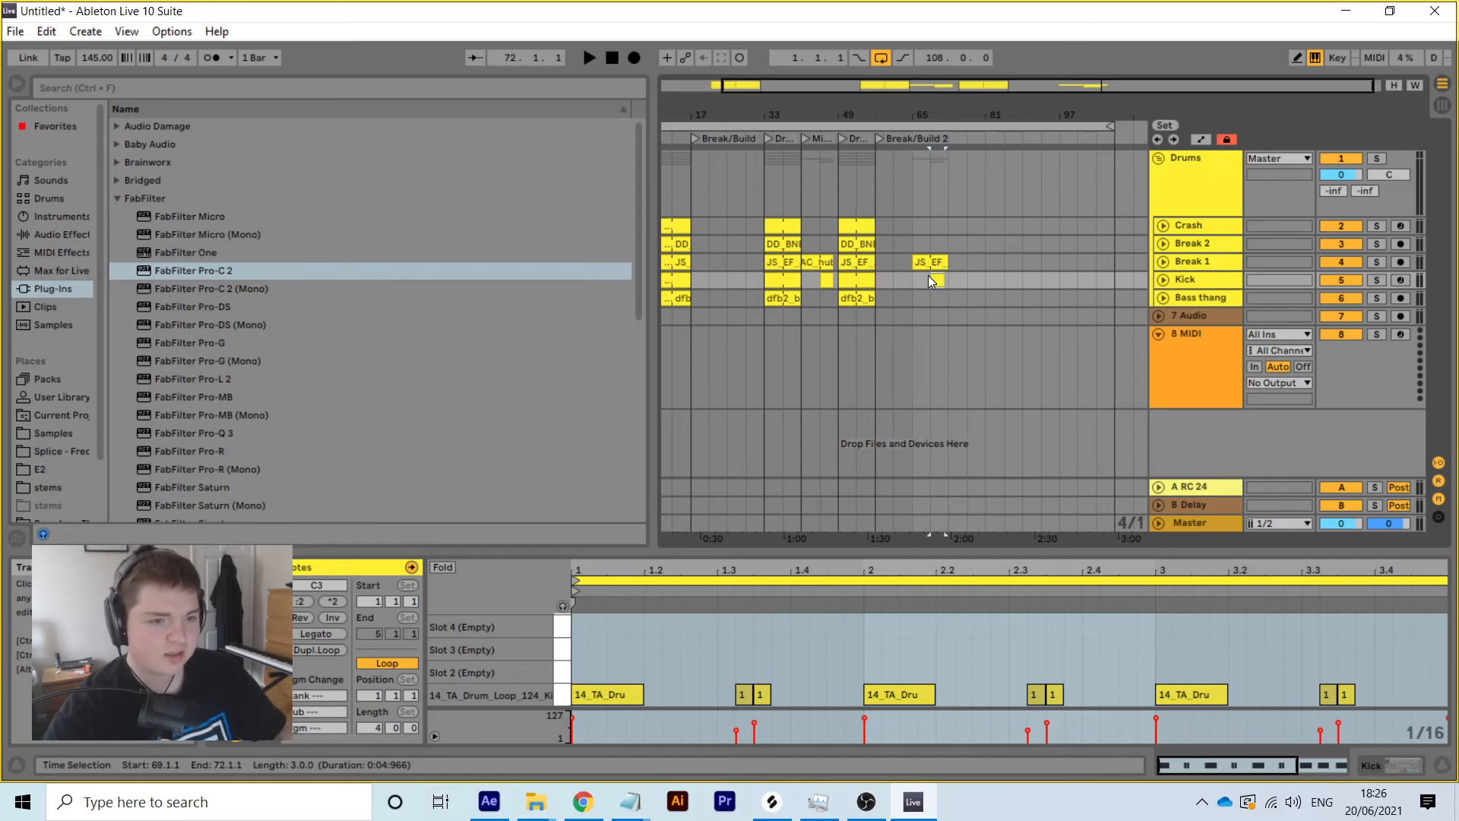
left_click(847, 224)
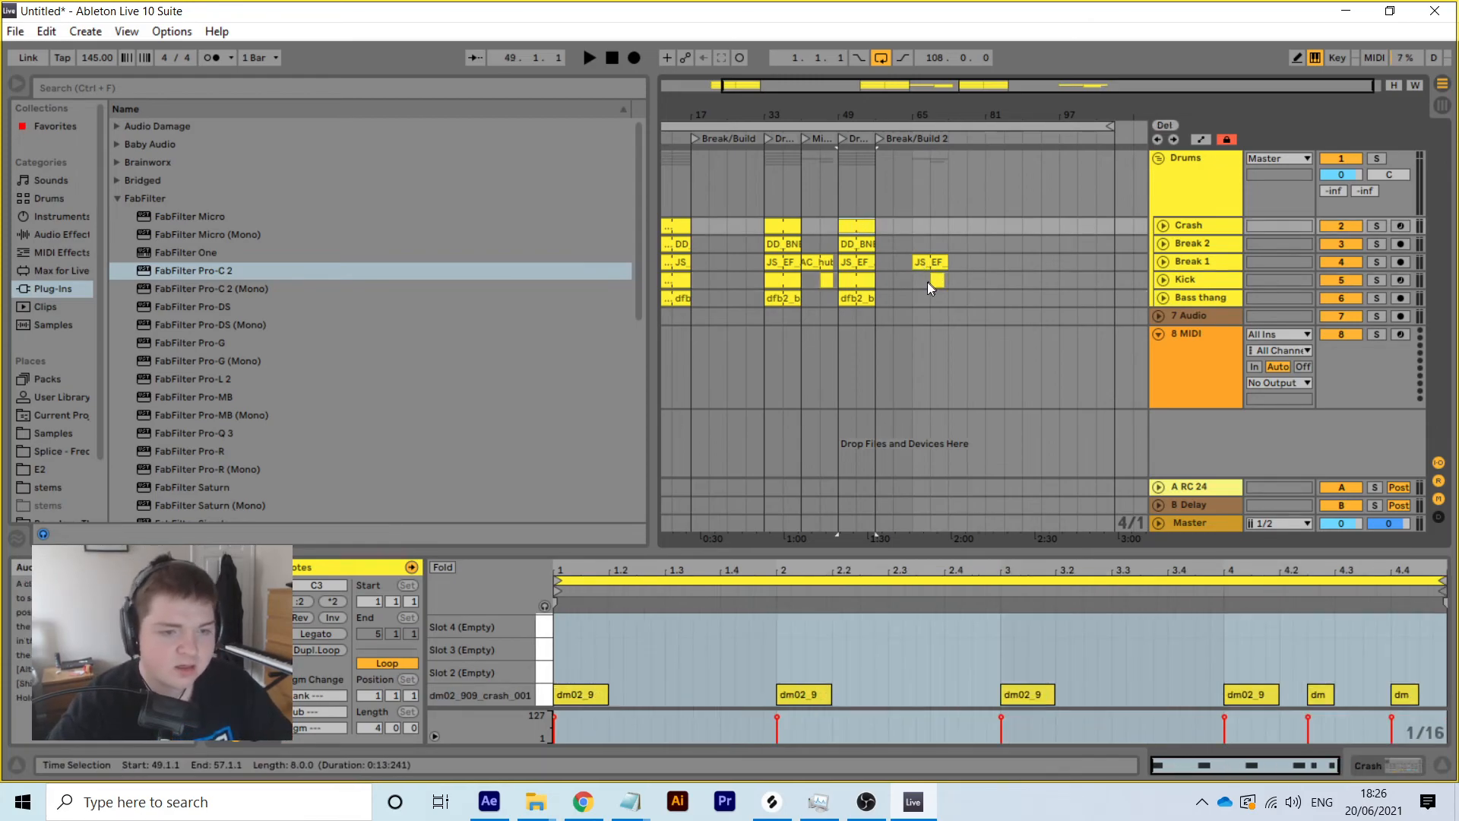
Play from just before Break/Build 2 and start renaming the bar 57 locator
left_click(911, 161)
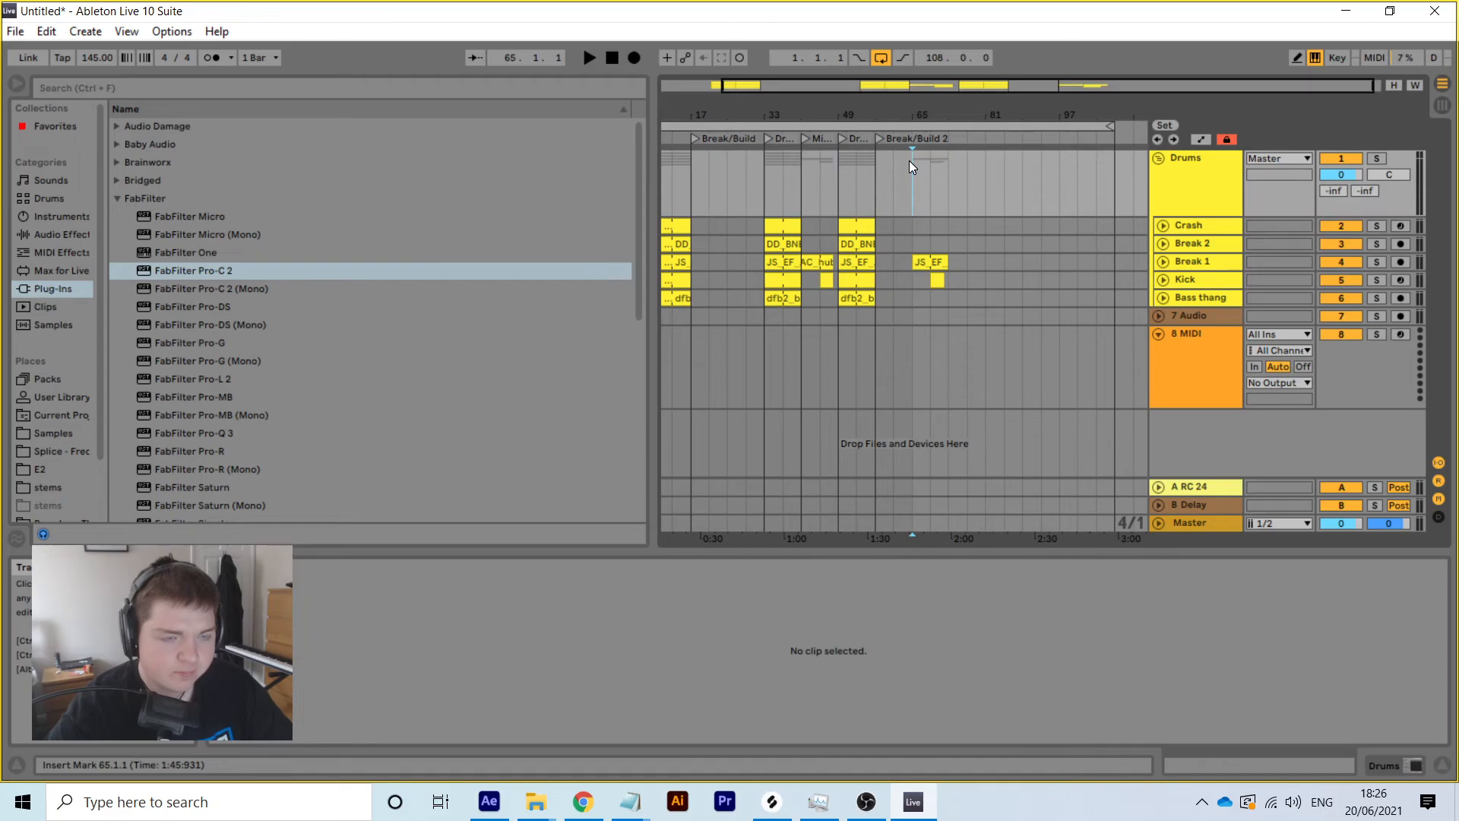
left_click(899, 137)
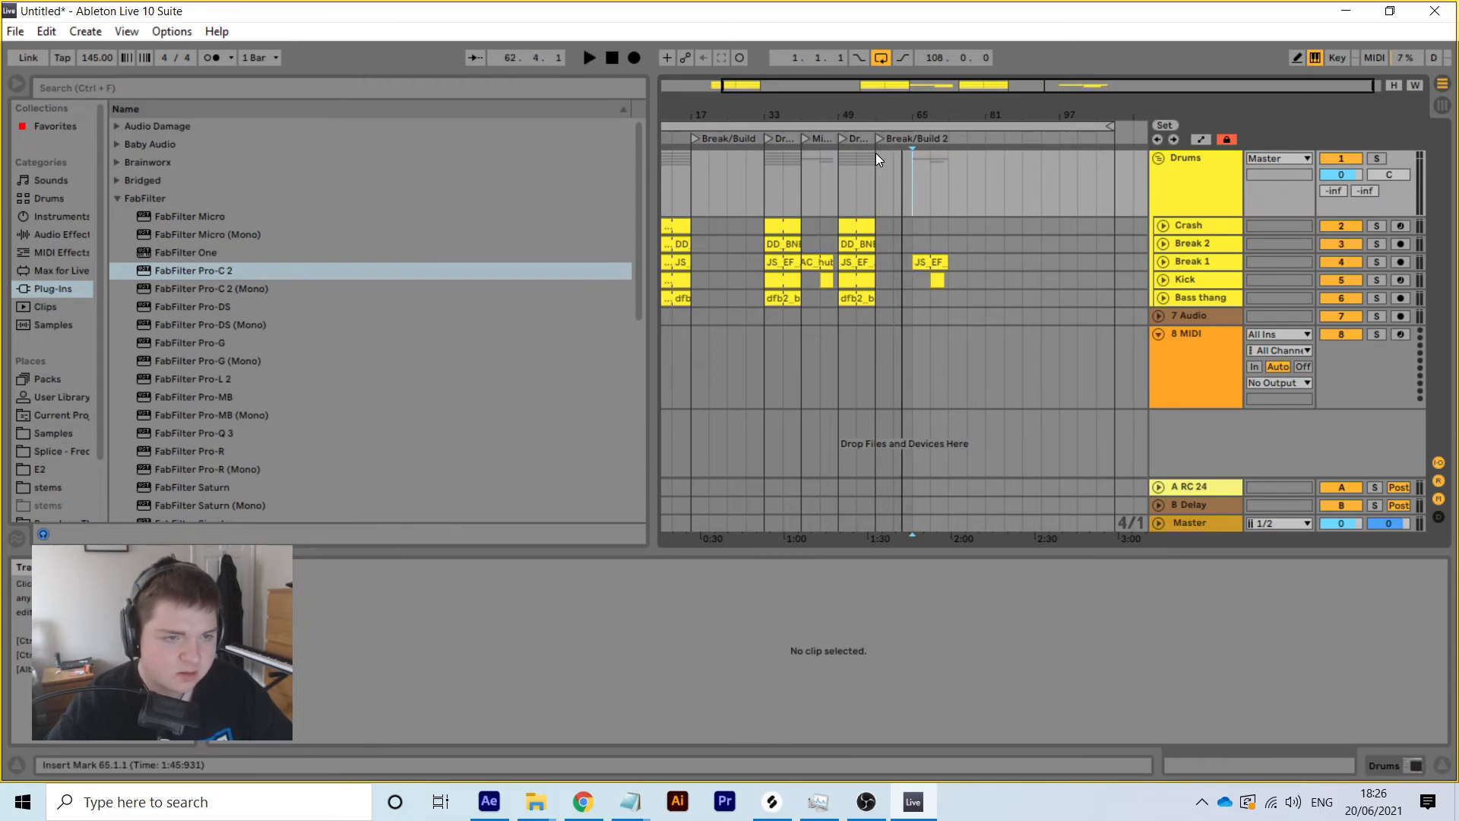
right_click(873, 155)
right_click(884, 138)
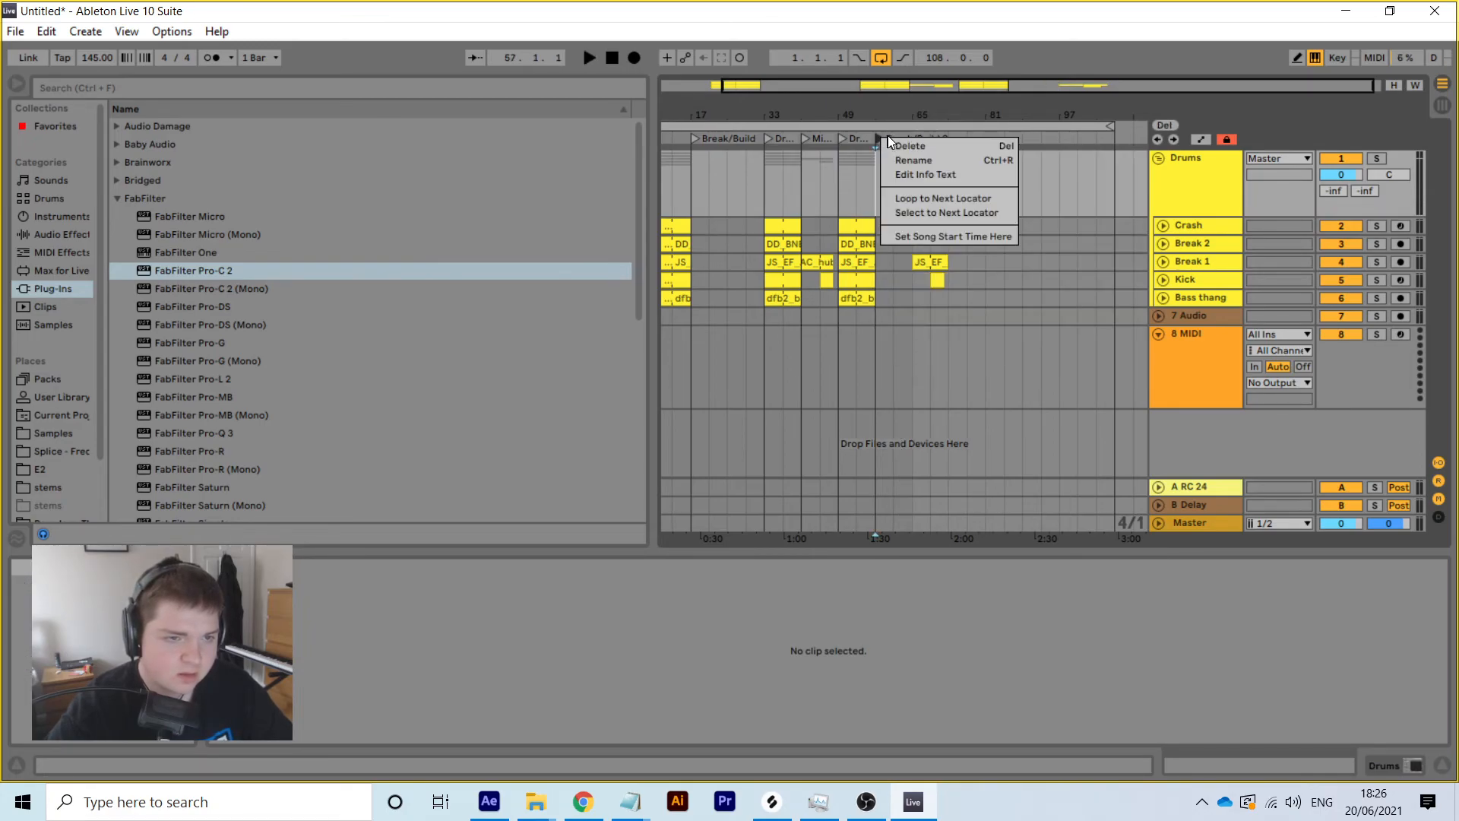
left_click(915, 162)
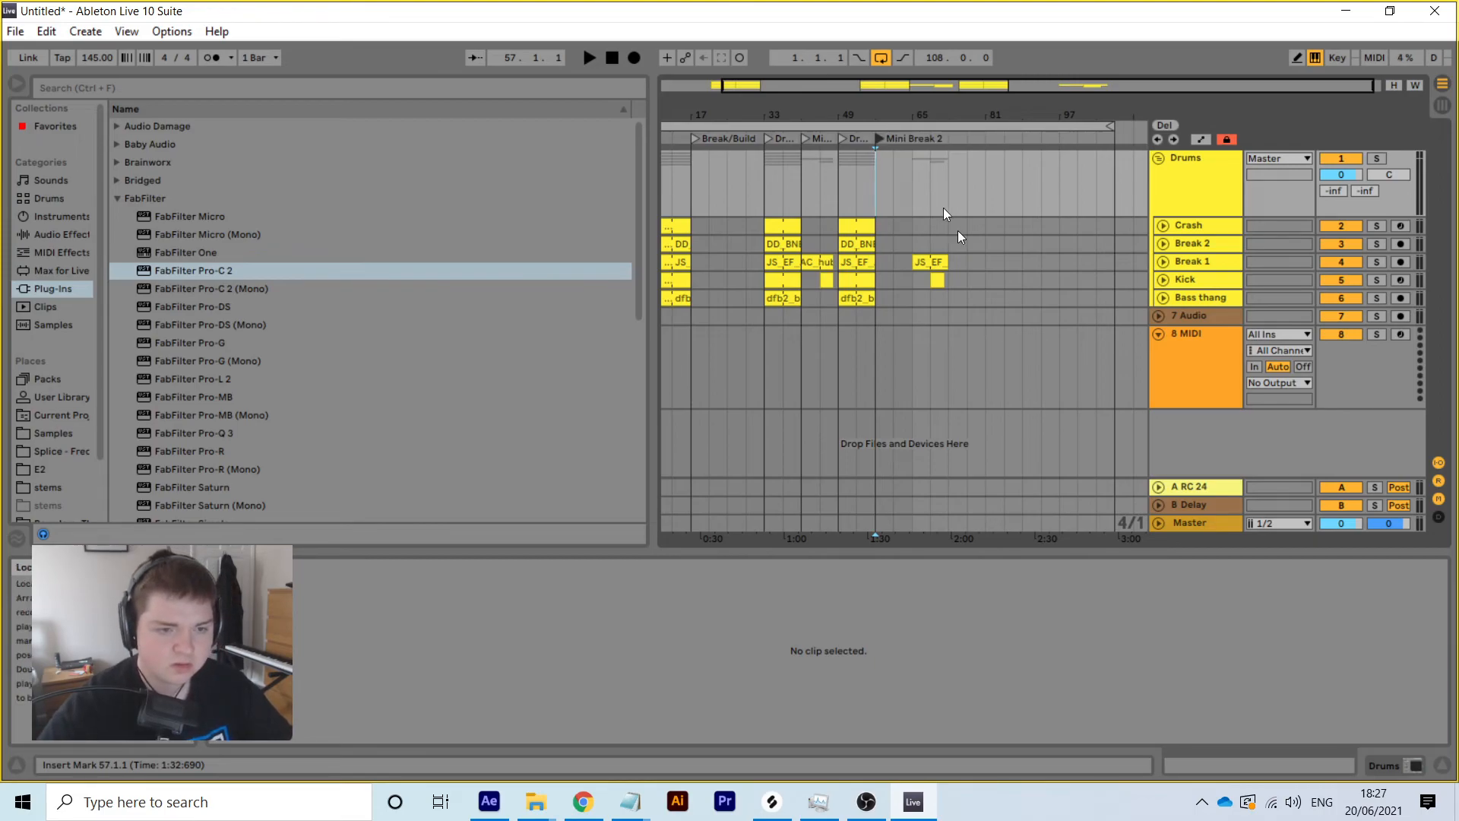
Add a locator at bar 73 named Break/Build 2
right_click(950, 186)
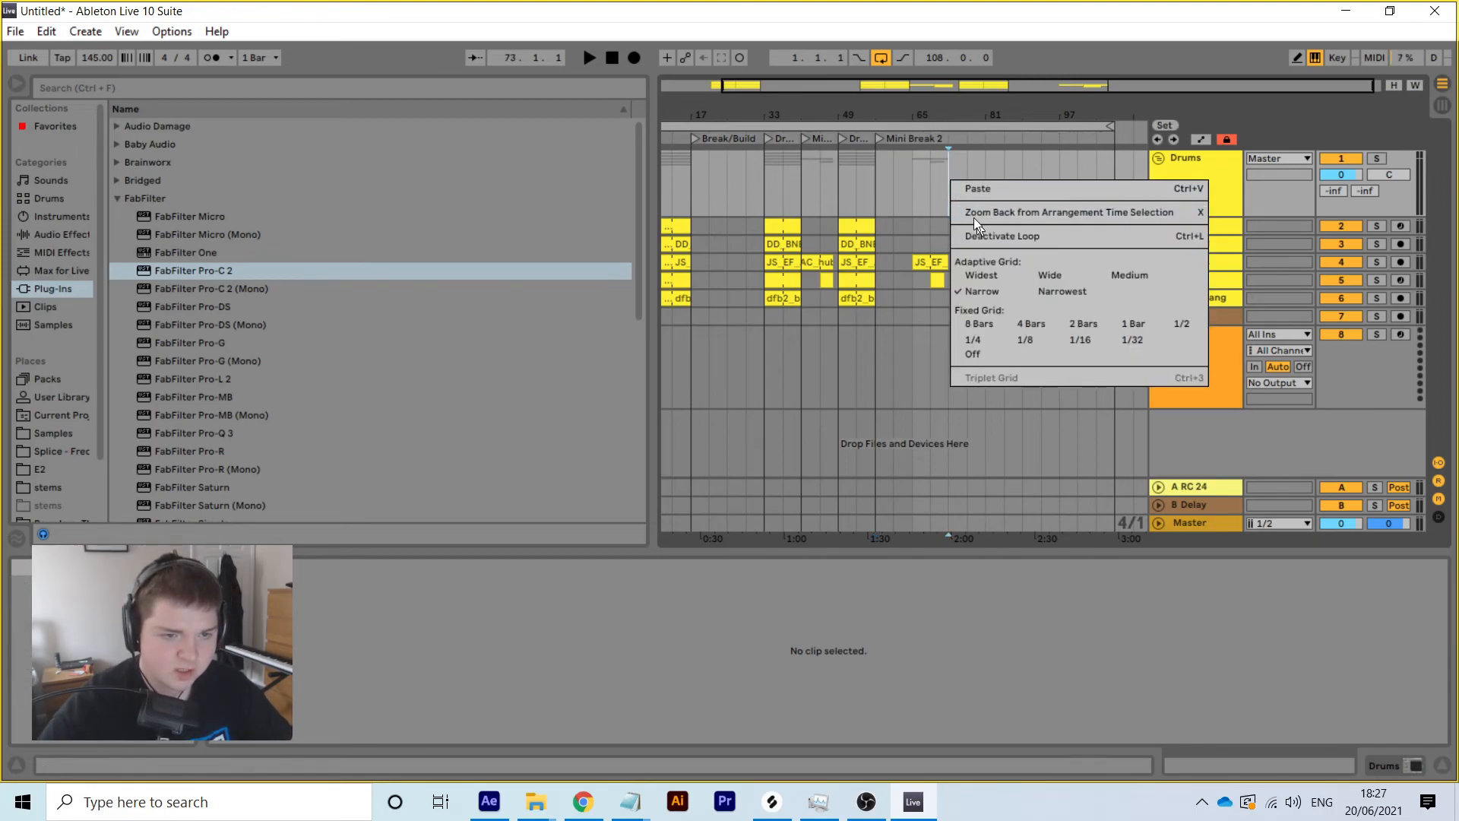
right_click(947, 136)
left_click(1000, 184)
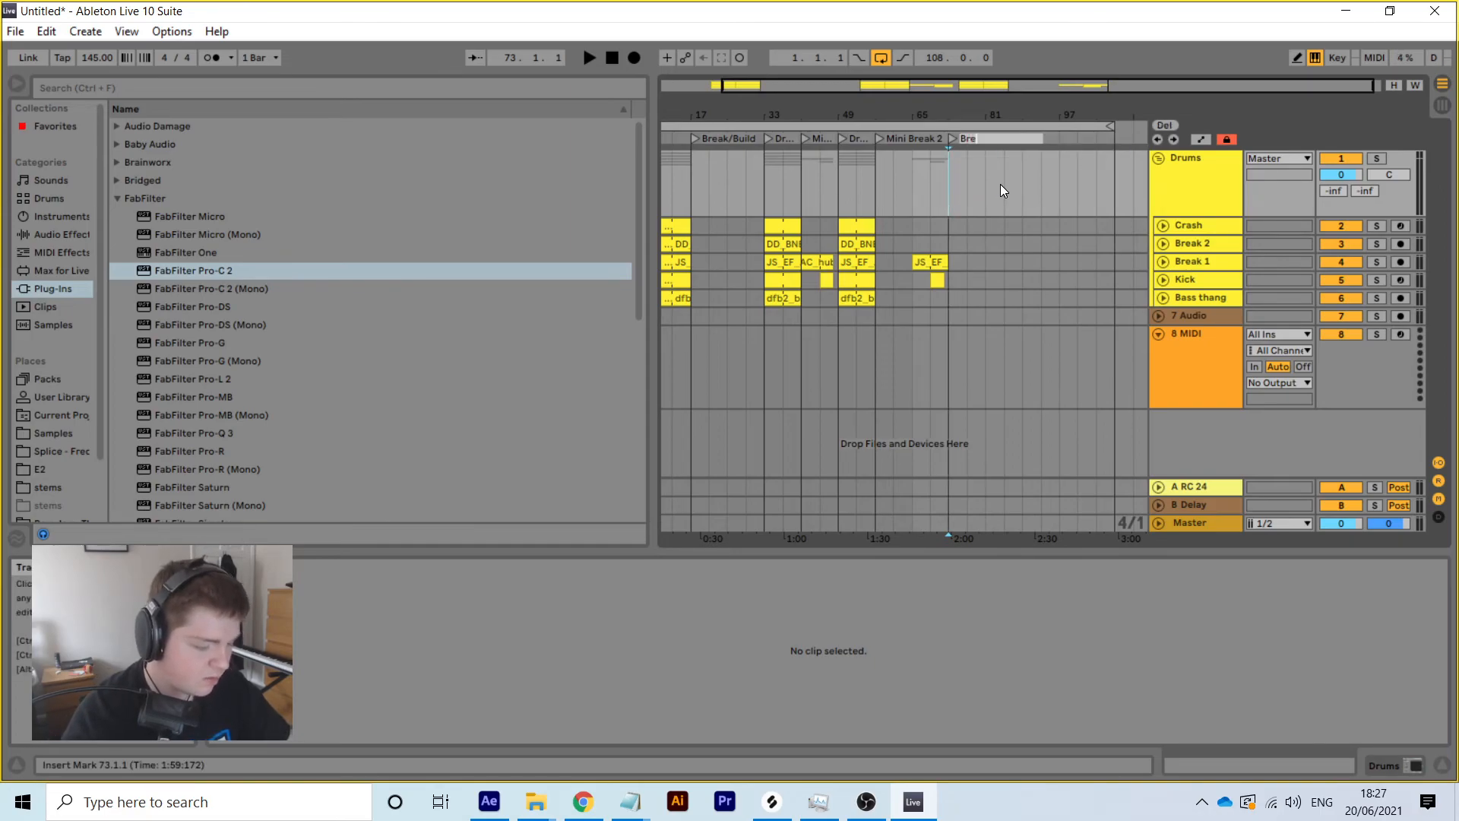
type("Break/Build 2")
key("Return")
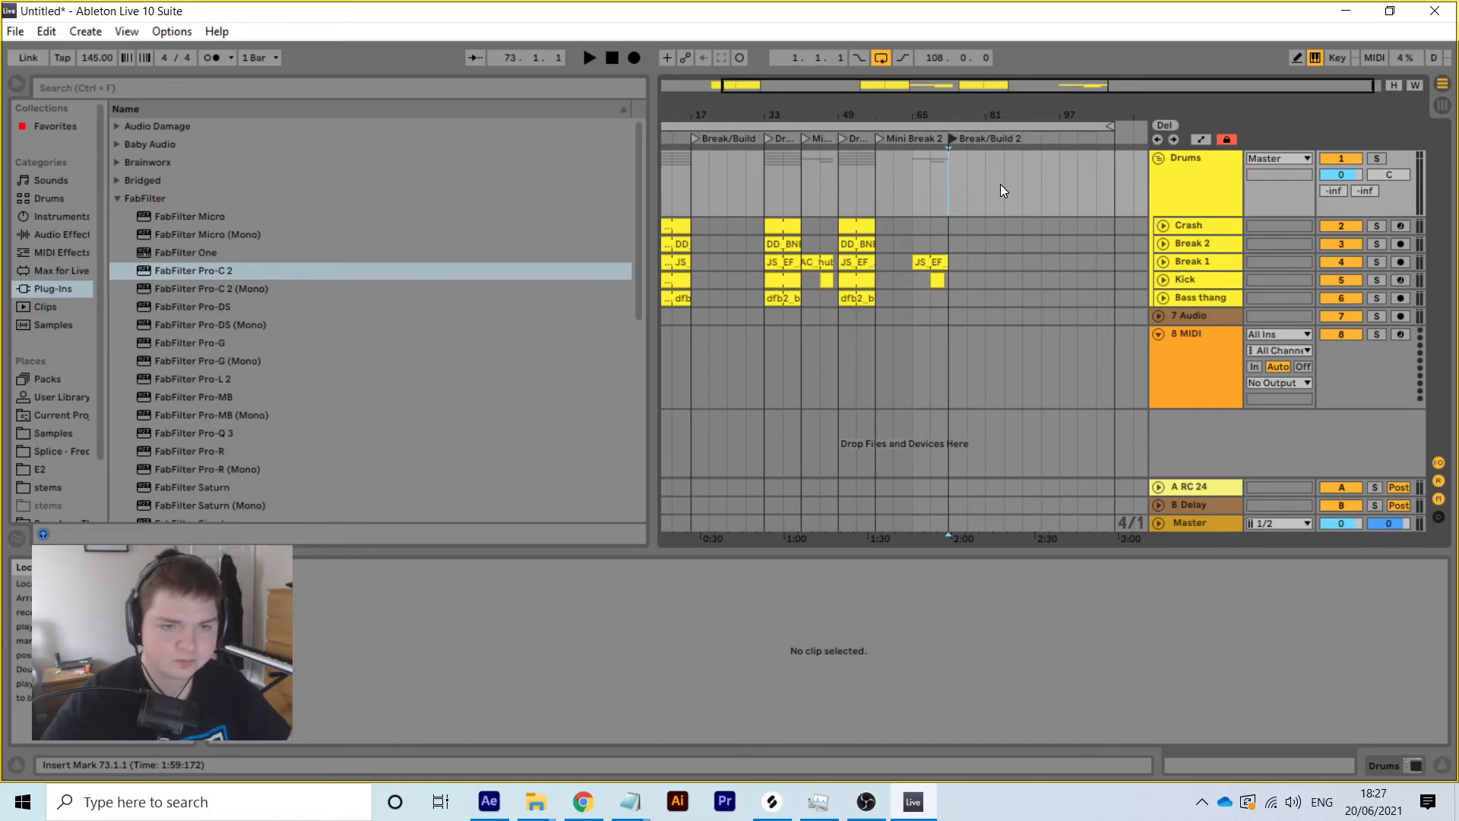
Delete the existing locator at bar 89
left_click(1020, 180)
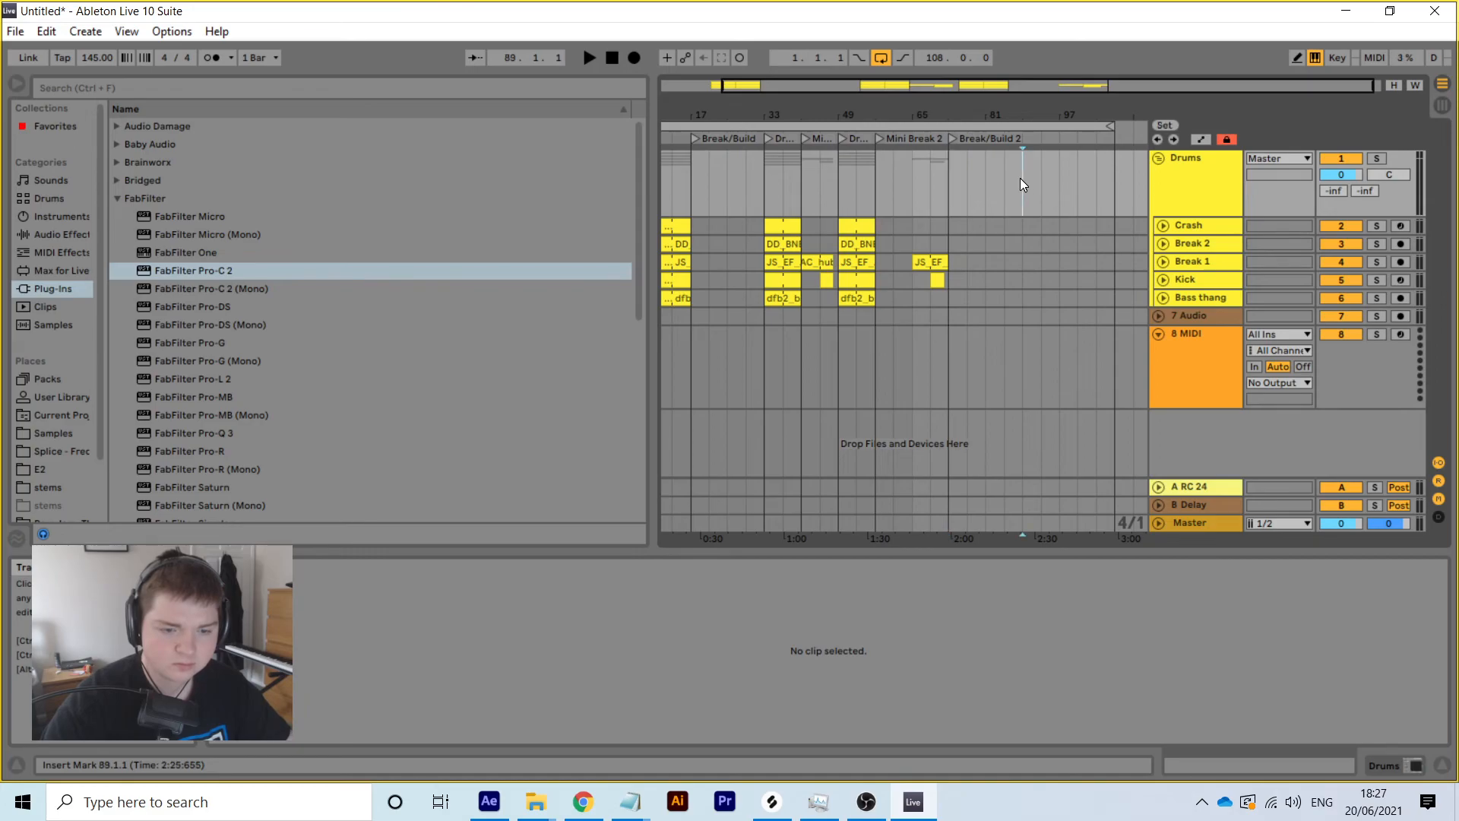
right_click(1022, 154)
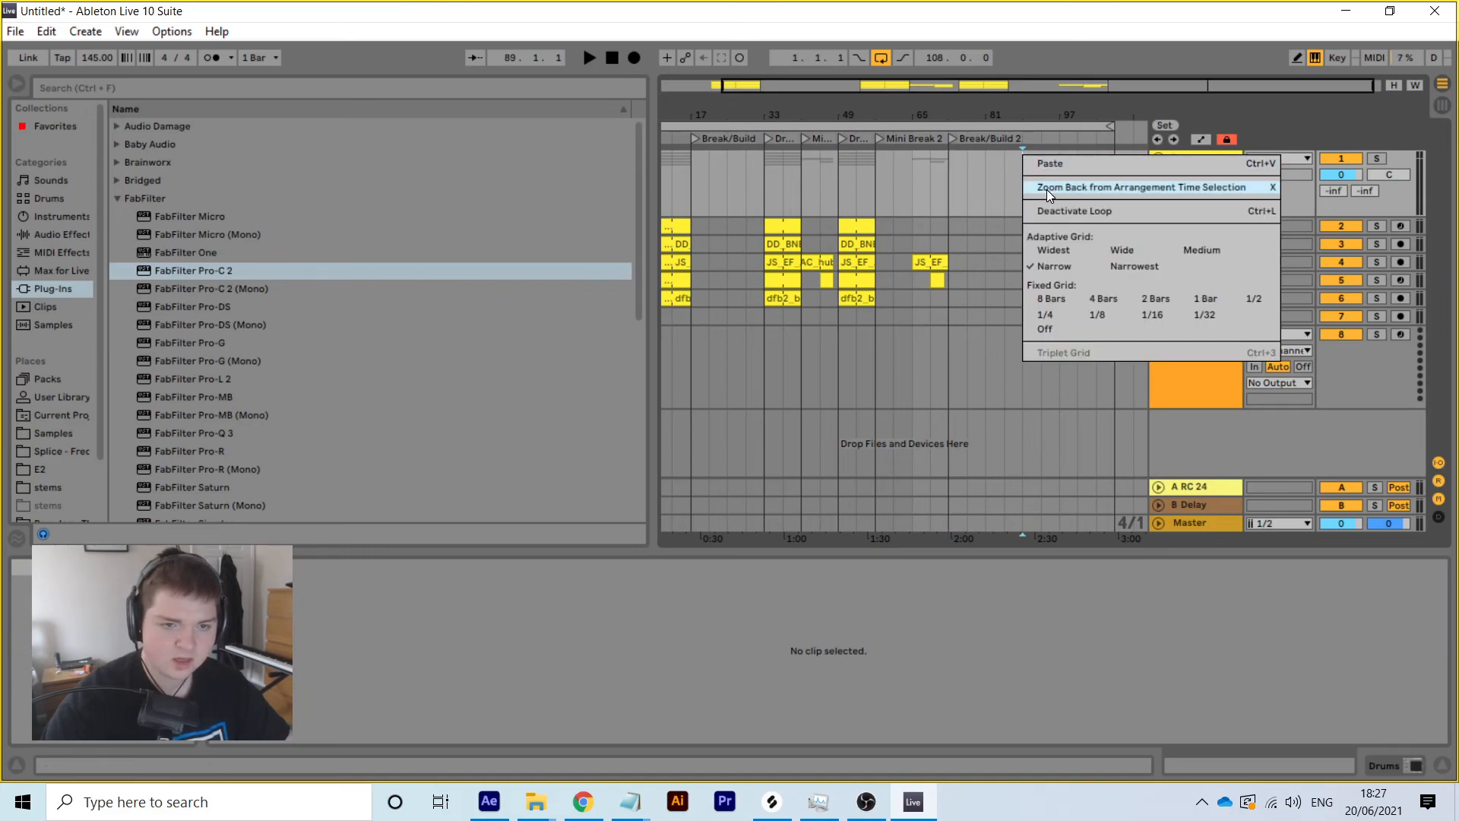
right_click(1020, 138)
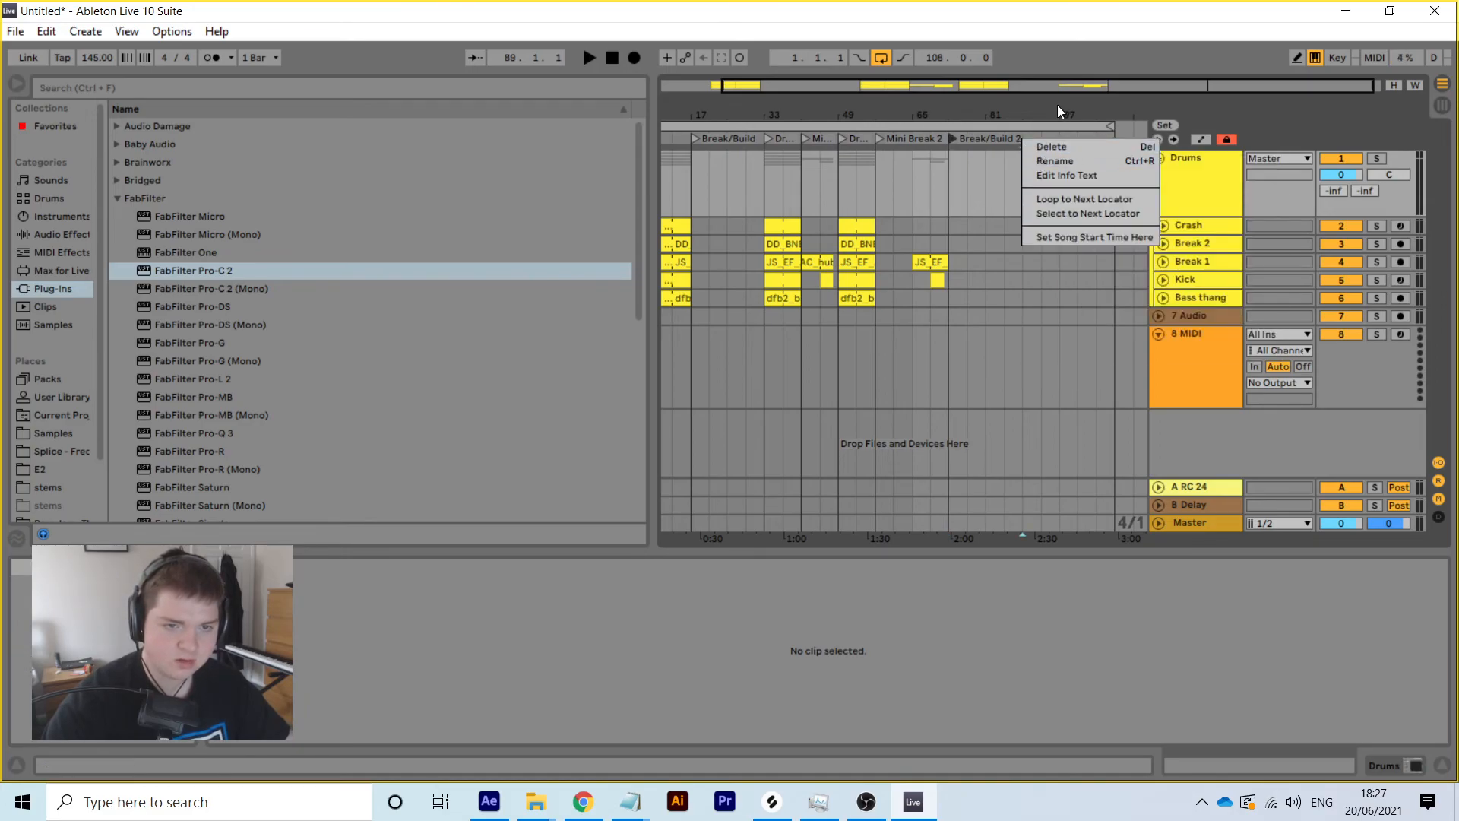
left_click(1067, 147)
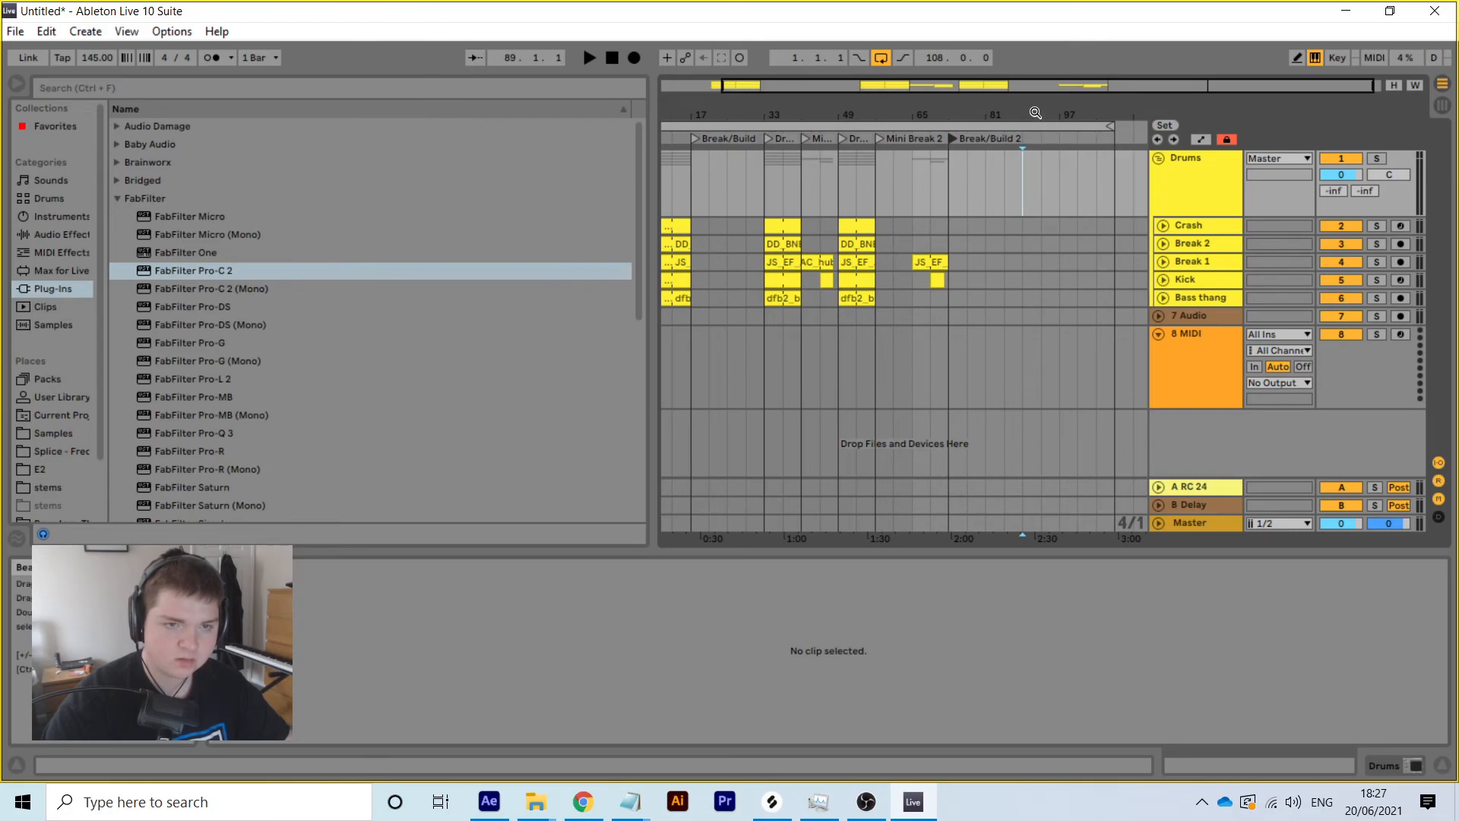
Add a new locator at bar 89 named Drop 3, then play from bar 33
left_click_drag(1035, 112, 1035, 112)
right_click(987, 137)
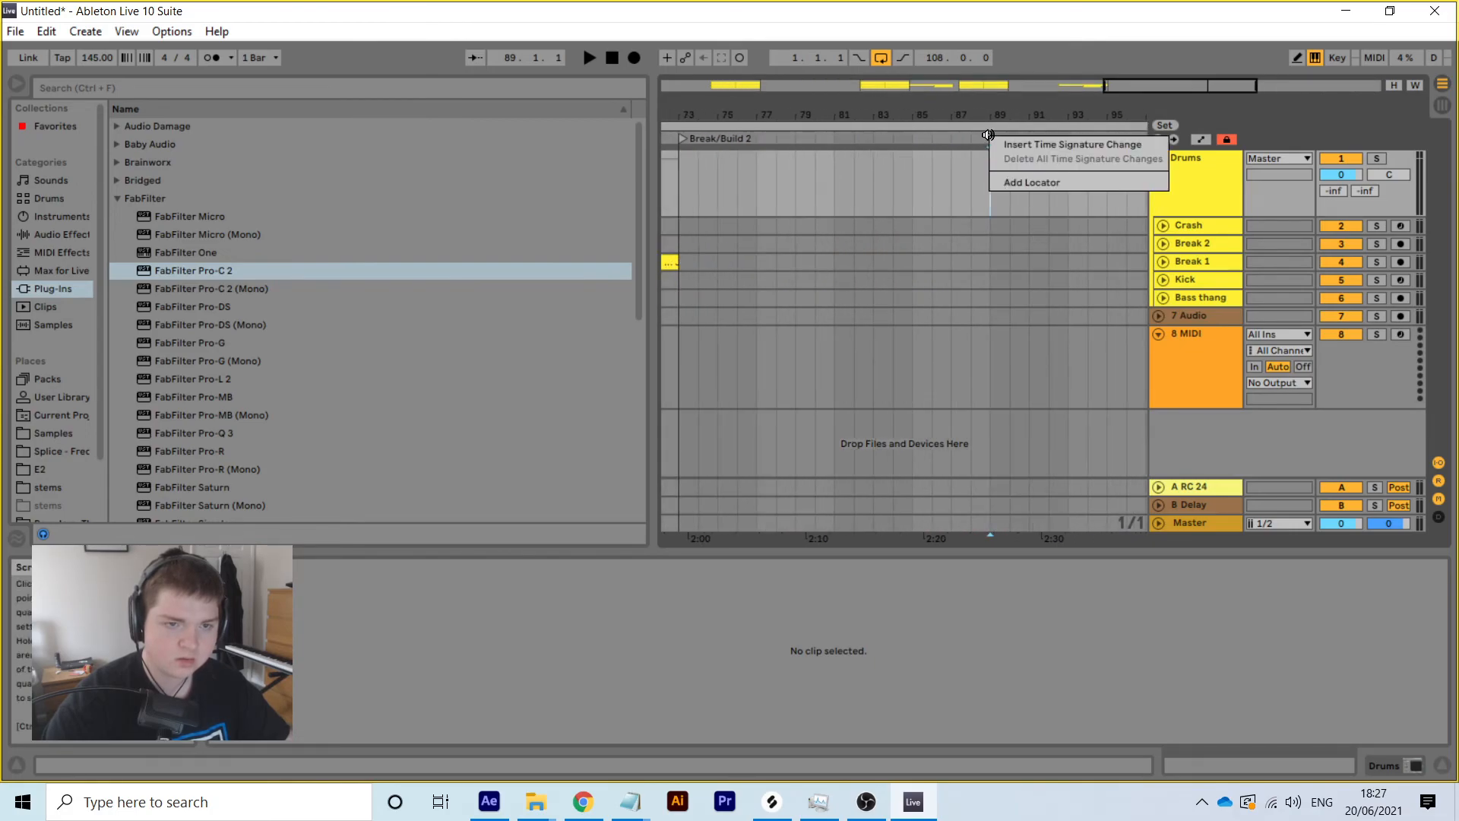
left_click(1045, 179)
type("Drop")
key("Return")
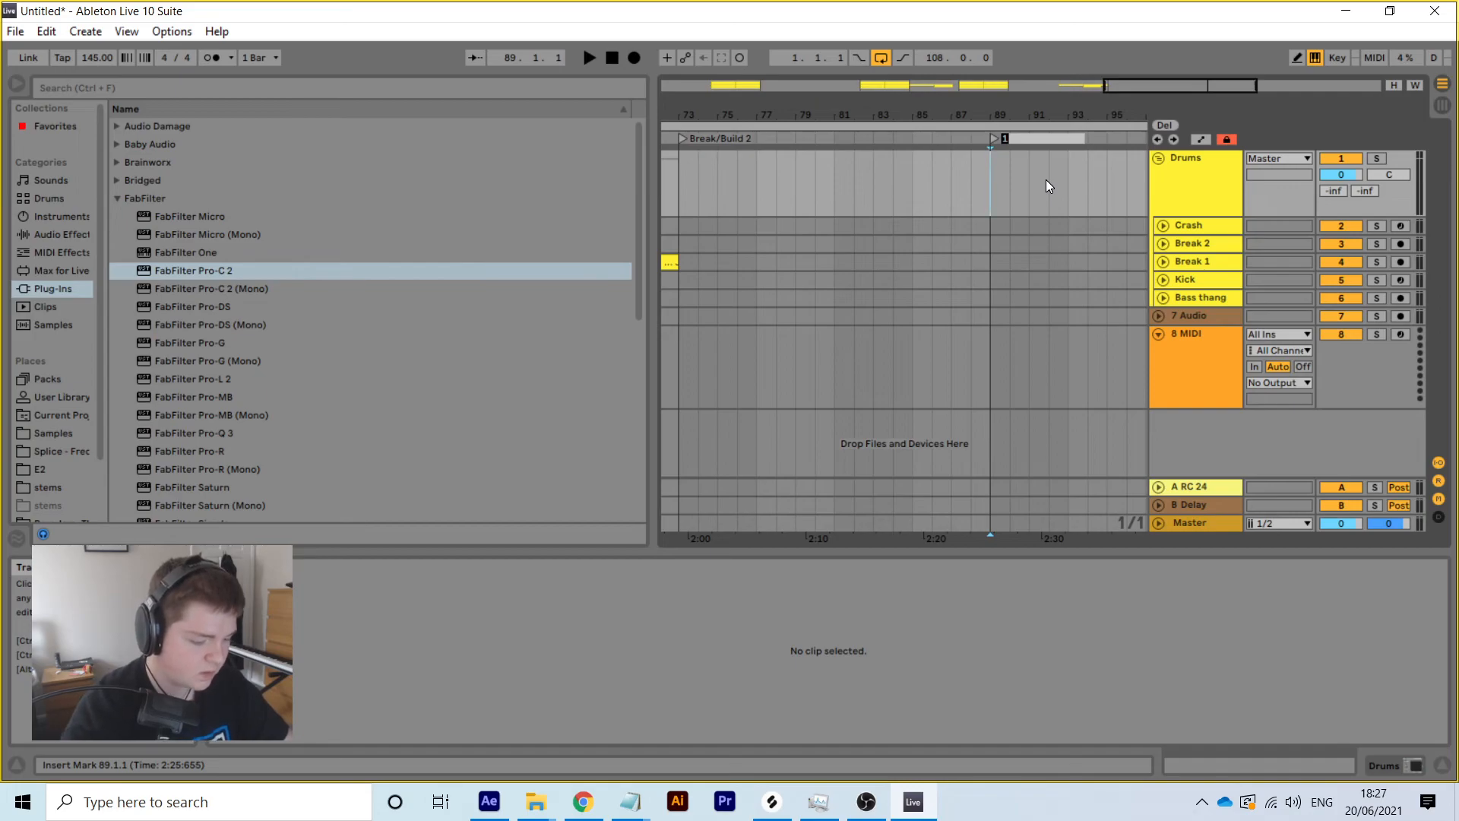
type("3")
key("Return")
left_click_drag(1026, 110, 1038, 110)
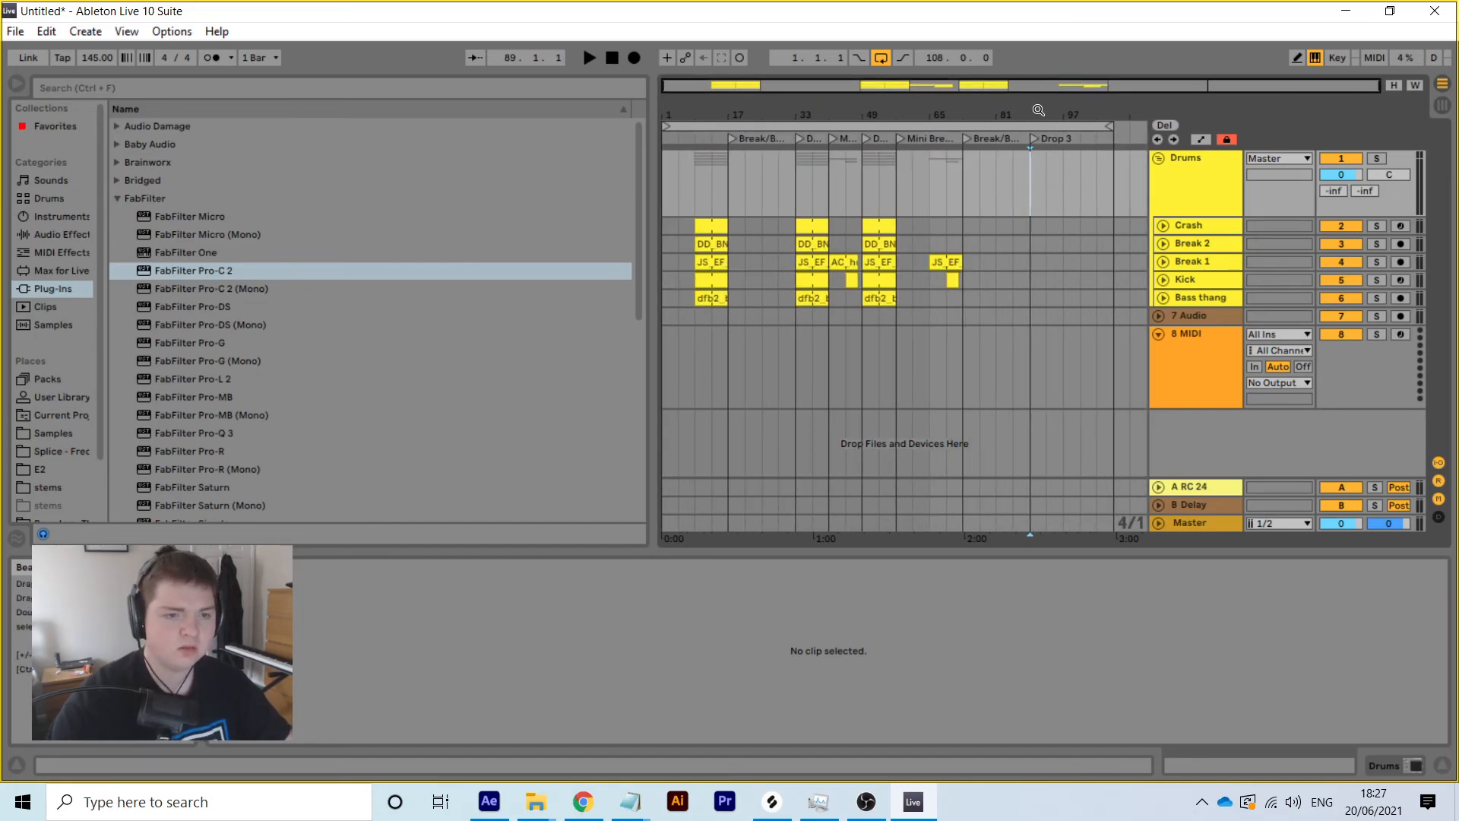
left_click(800, 137)
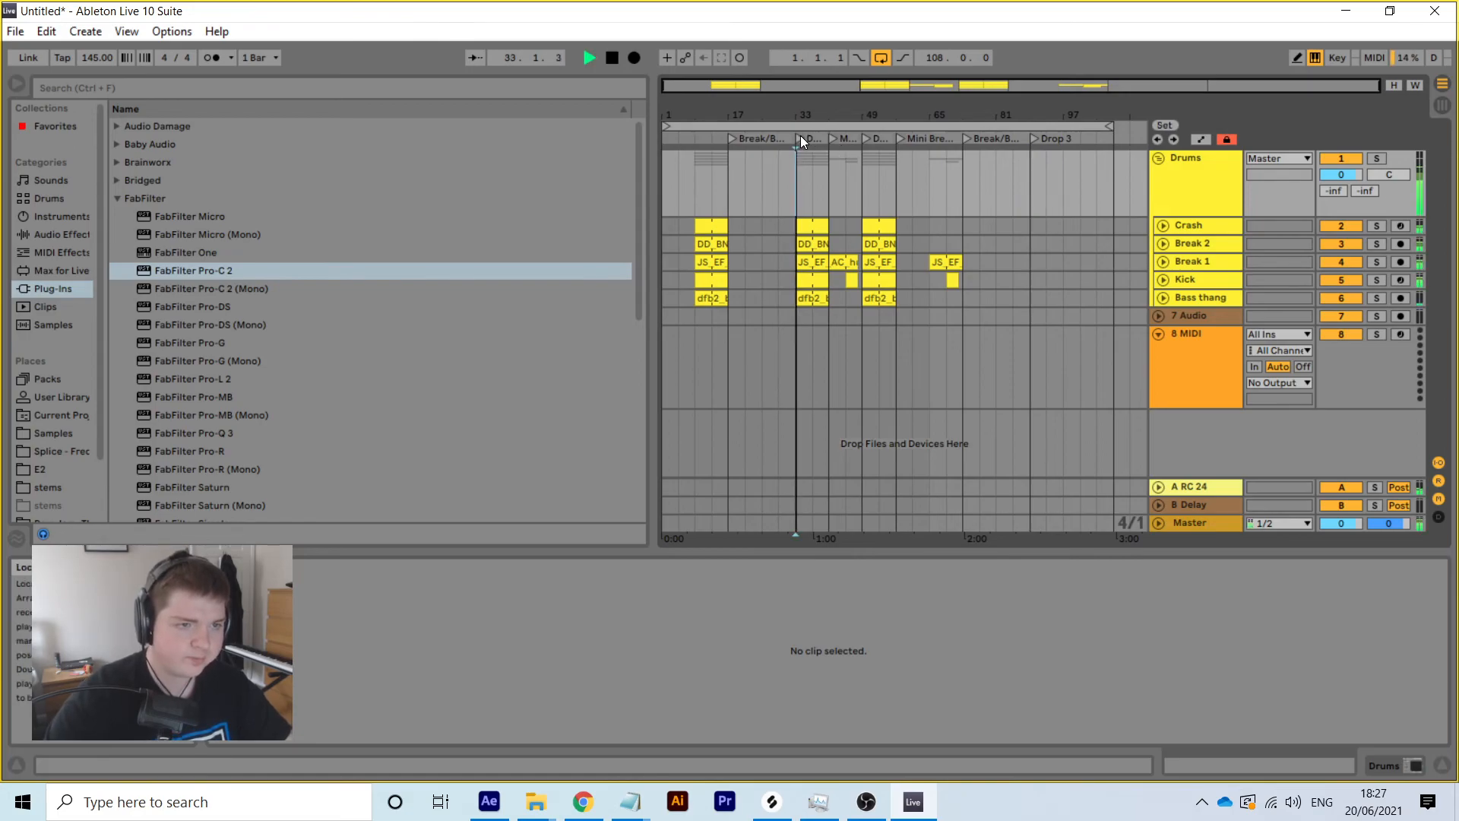
Paste the five bar-49 clips at bar 97, extend them to bar 109, and pull Kick back to bar 65
left_click(893, 294)
left_click(879, 157)
right_click(879, 226)
left_click(907, 264)
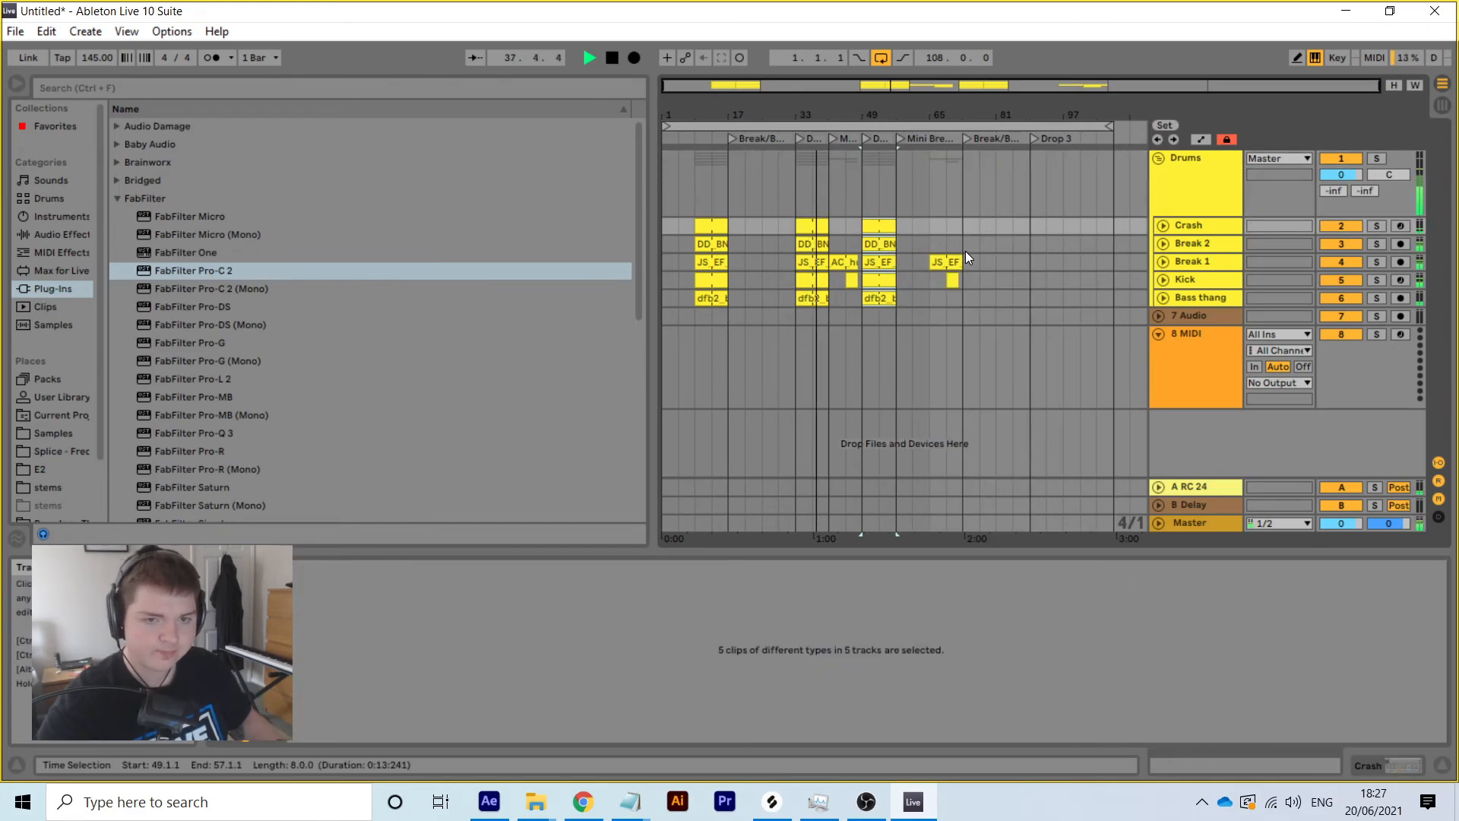
left_click(1029, 226)
right_click(1029, 227)
left_click(1054, 234)
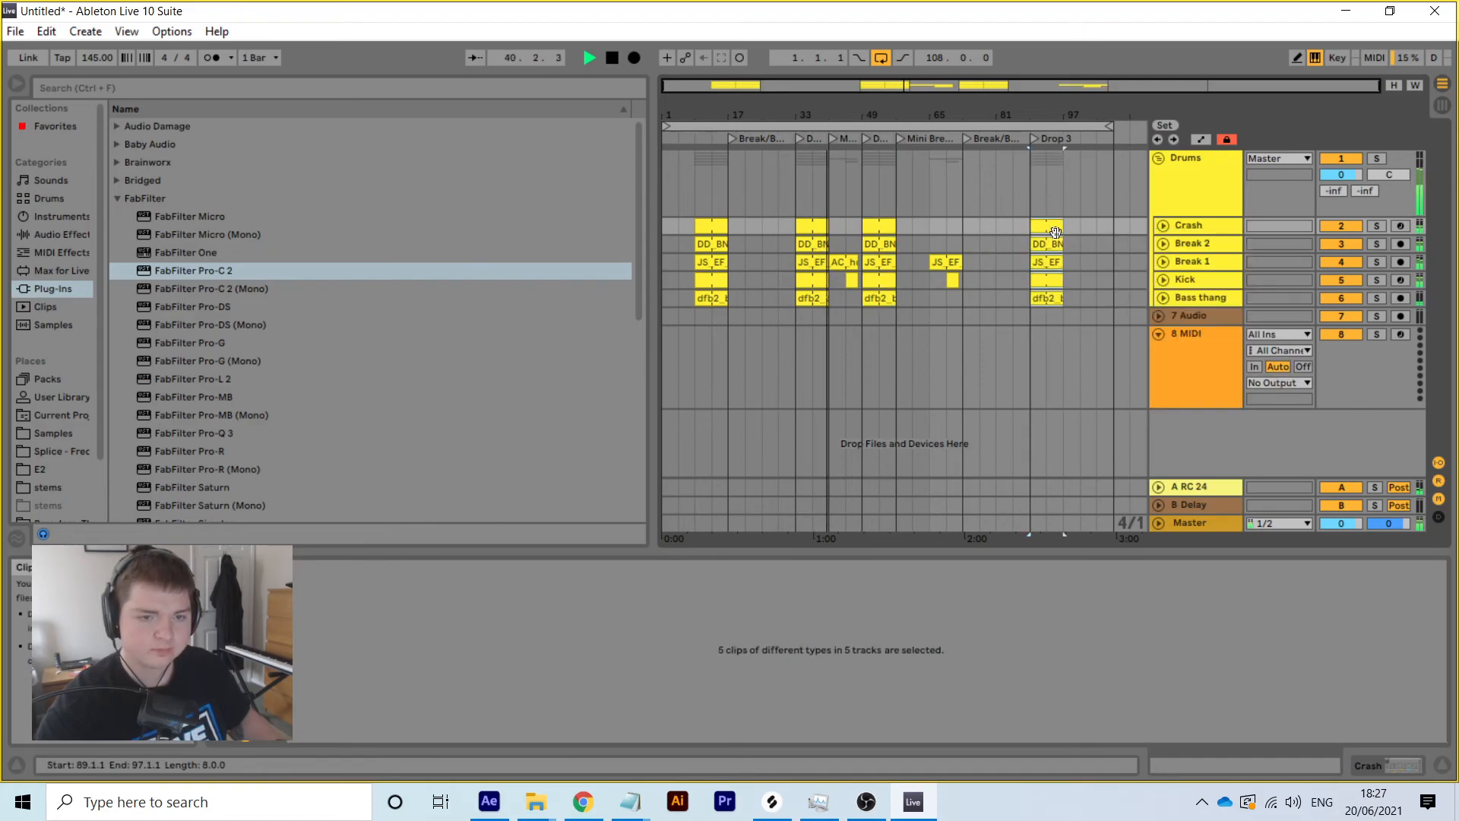
left_click_drag(1060, 227, 1115, 225)
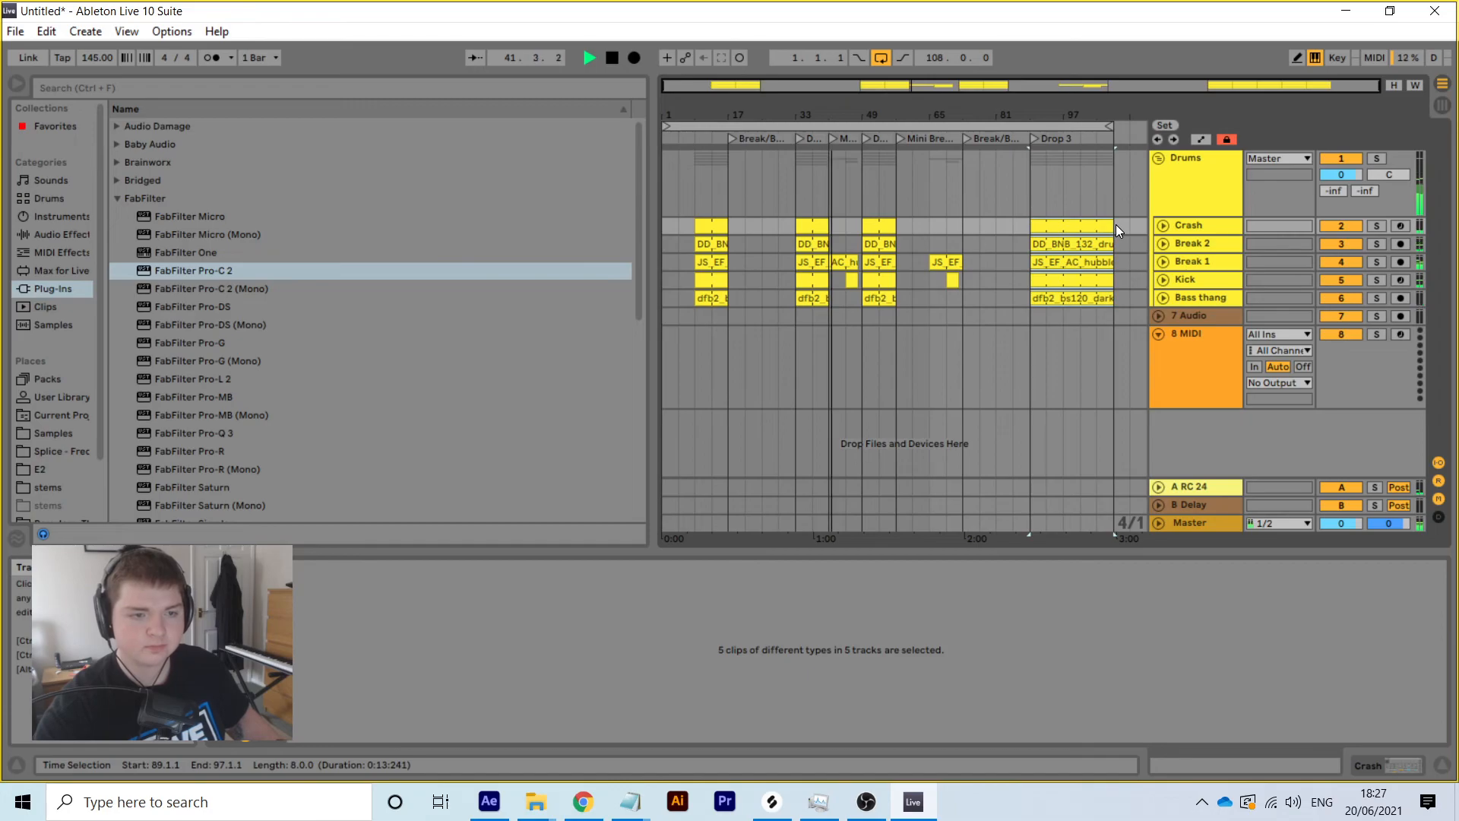
left_click(981, 285)
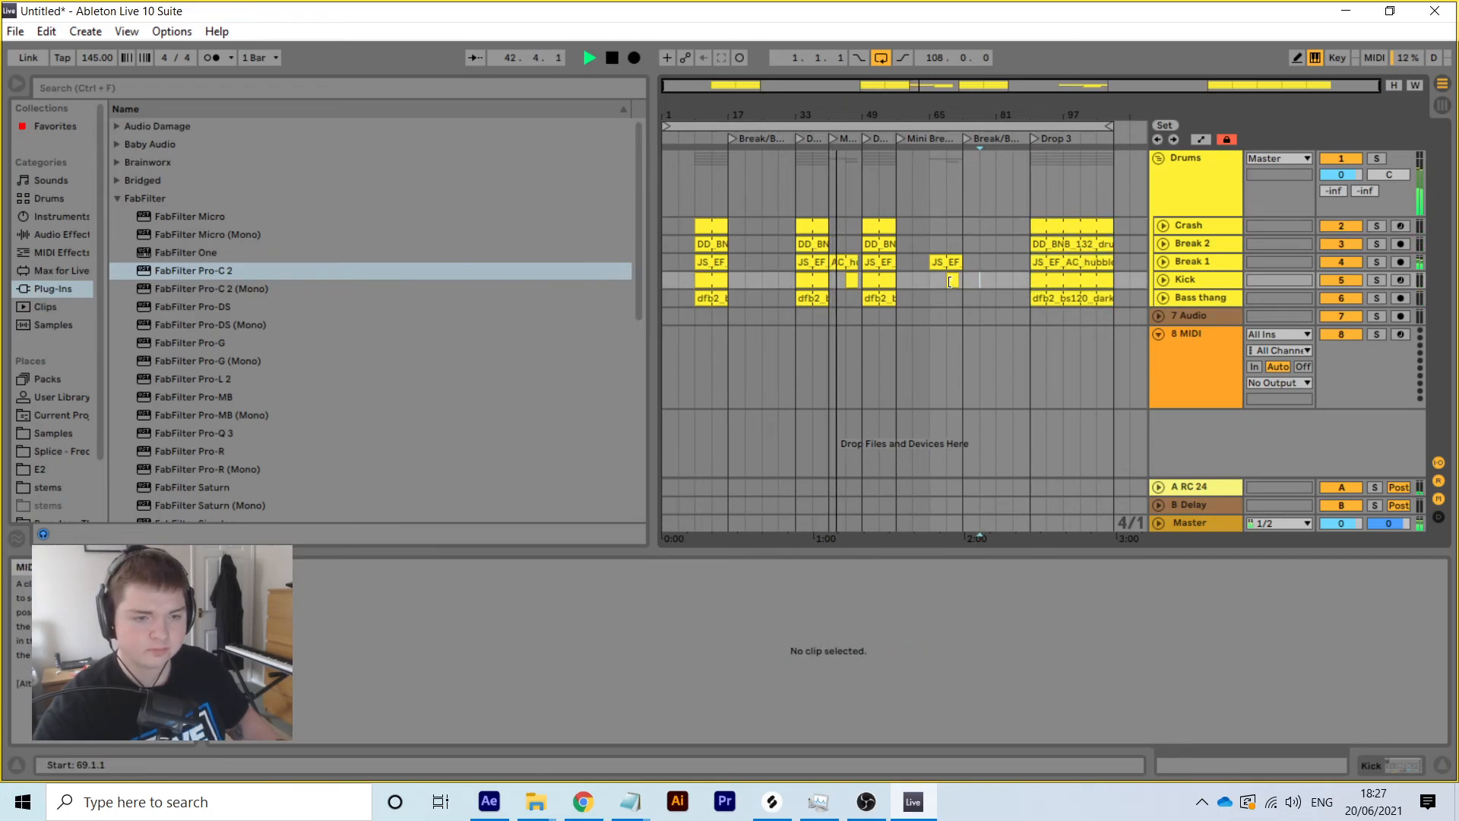
left_click_drag(949, 281, 925, 282)
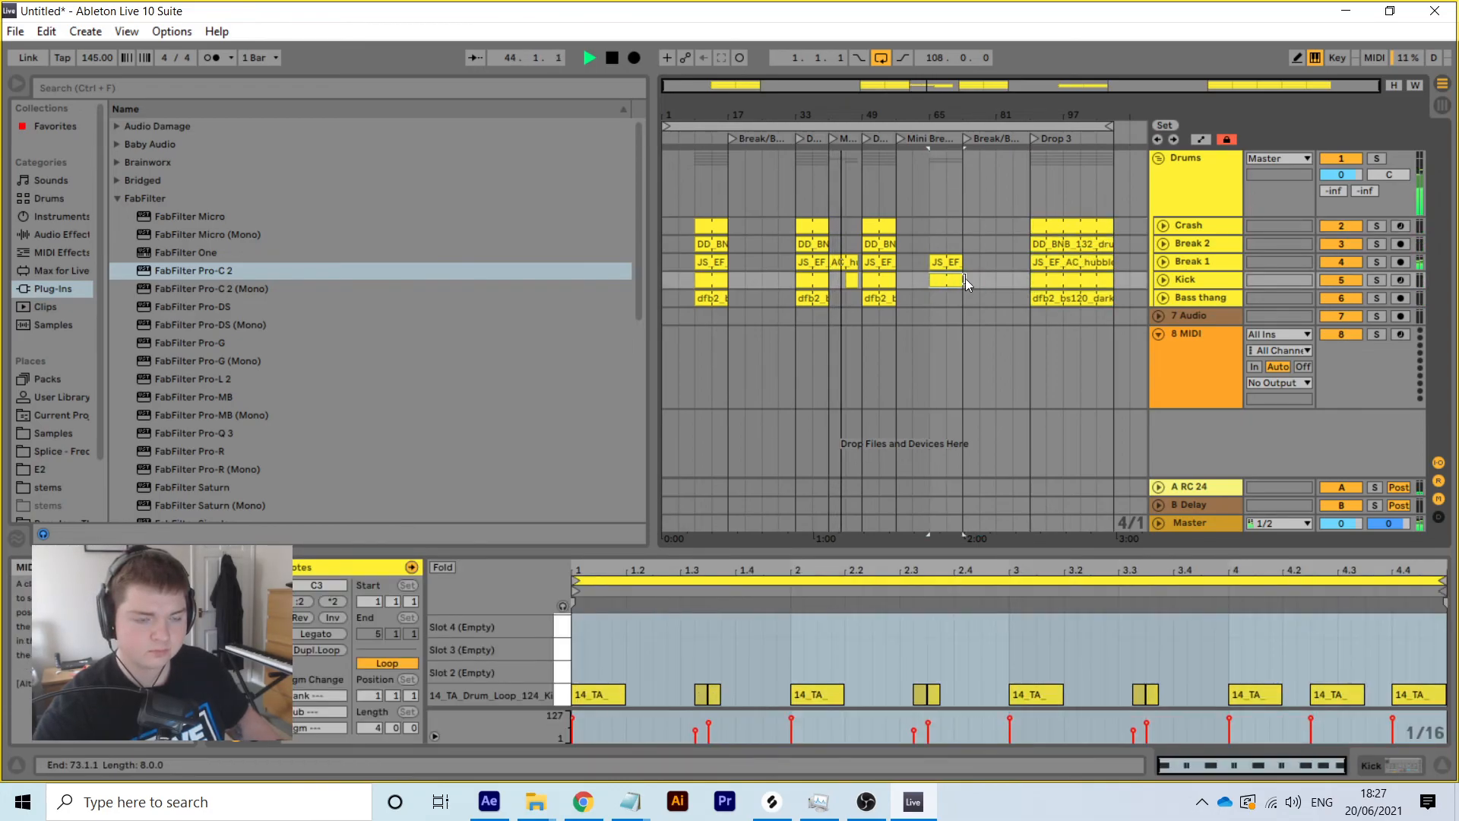
Copy the Crash clip at bar 49 and paste it at bar 45 on the Crash track
left_click(864, 225)
key("space")
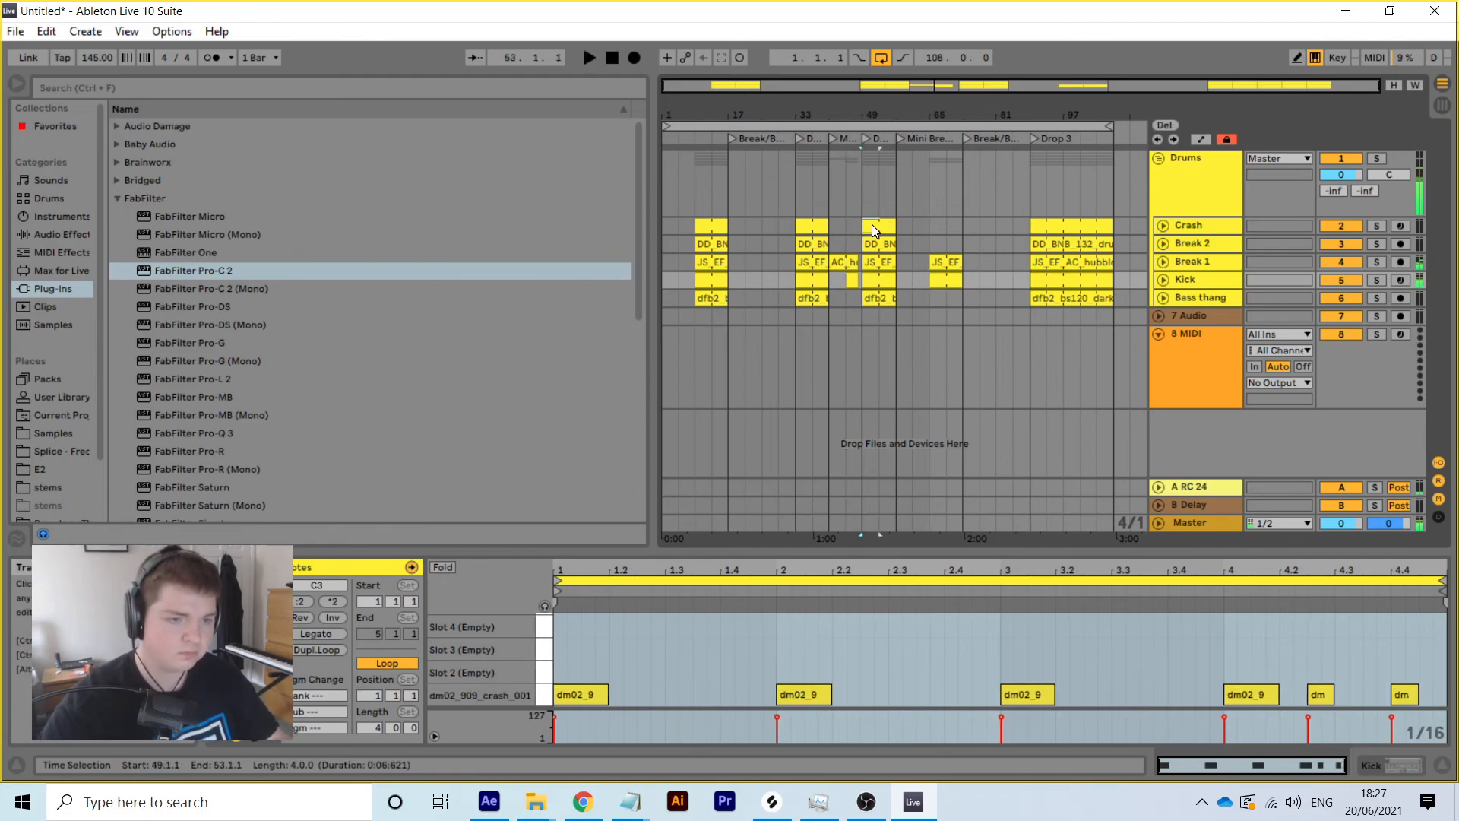
right_click(873, 225)
left_click(900, 249)
right_click(844, 226)
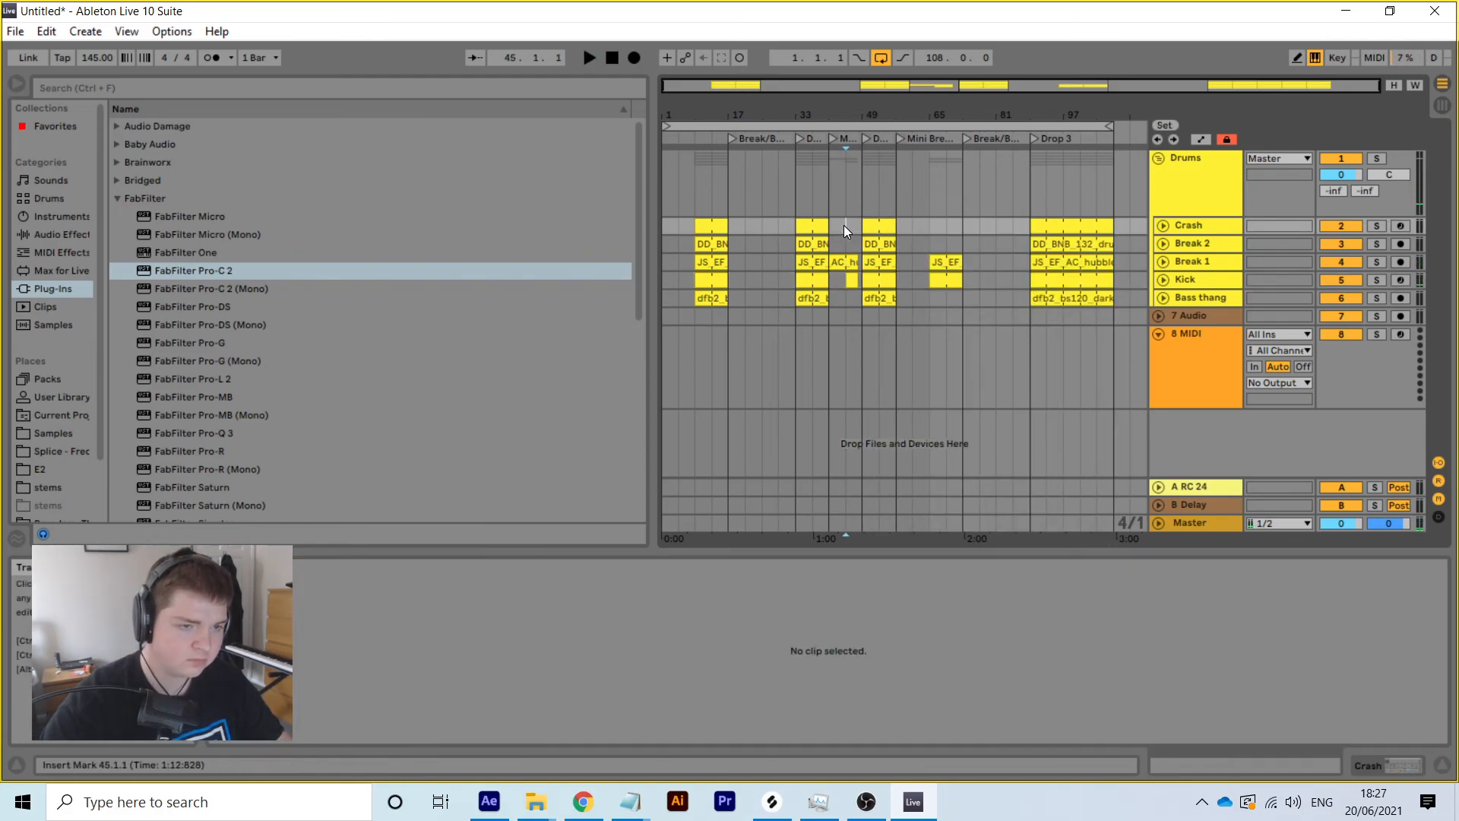
left_click(870, 235)
Play from the Mini Break locator and shorten the pasted crash clip to three bars
double_click(832, 136)
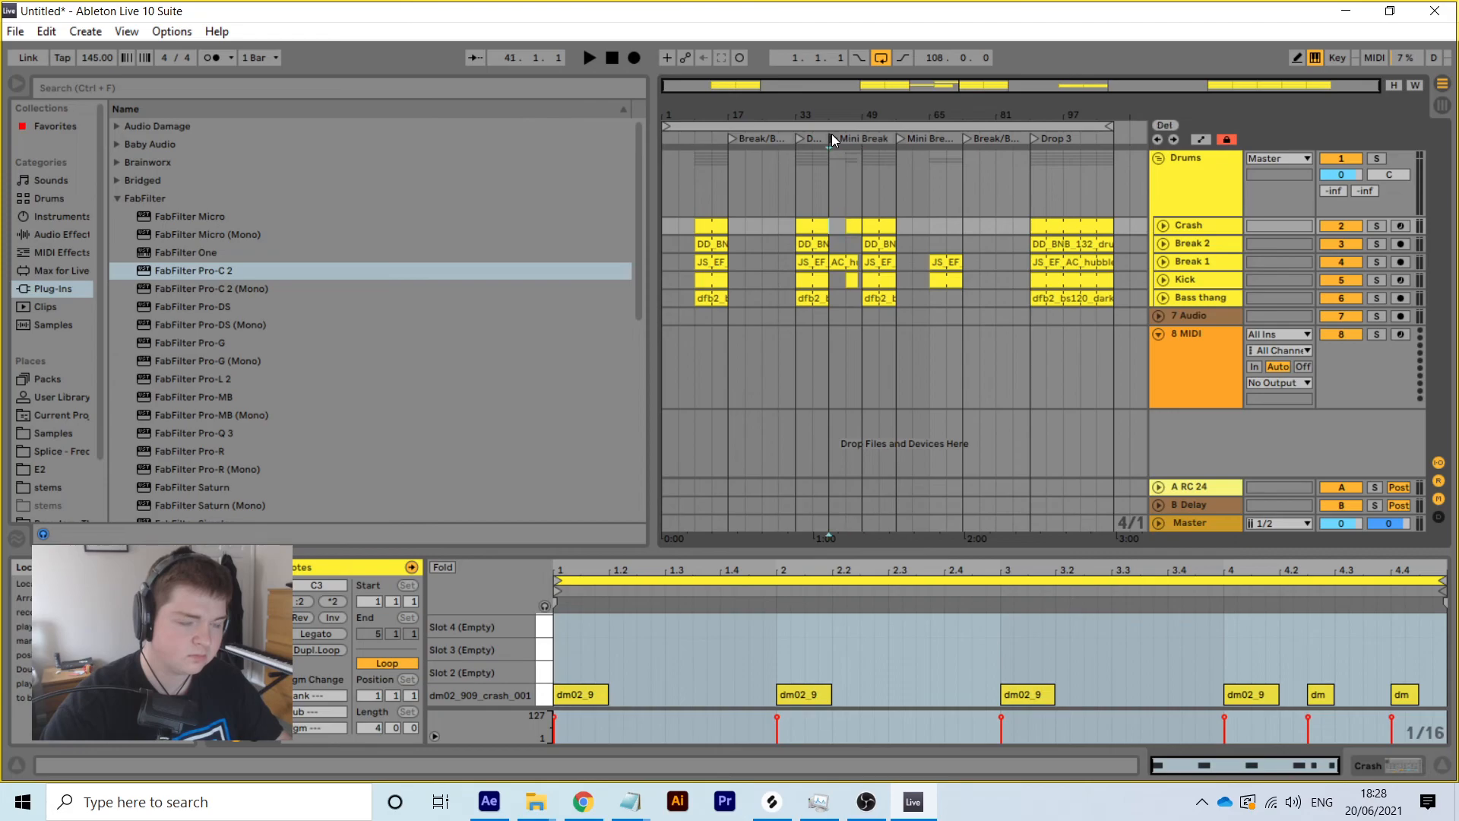
left_click_drag(856, 117, 856, 164)
left_click_drag(879, 221, 864, 221)
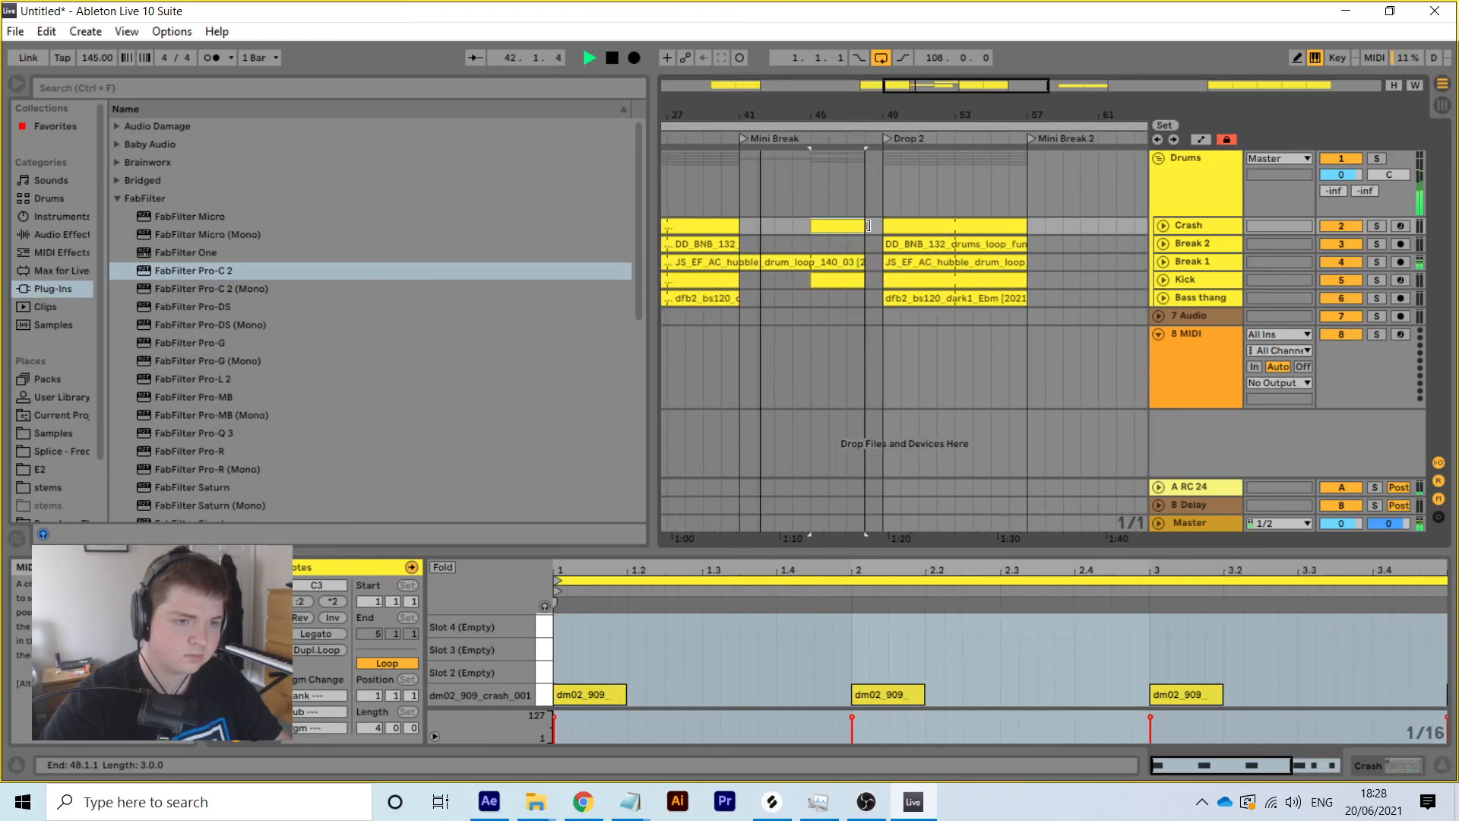
Review the whole arrangement with the Drums group folded, then select bars 57 to 109
left_click(1159, 155)
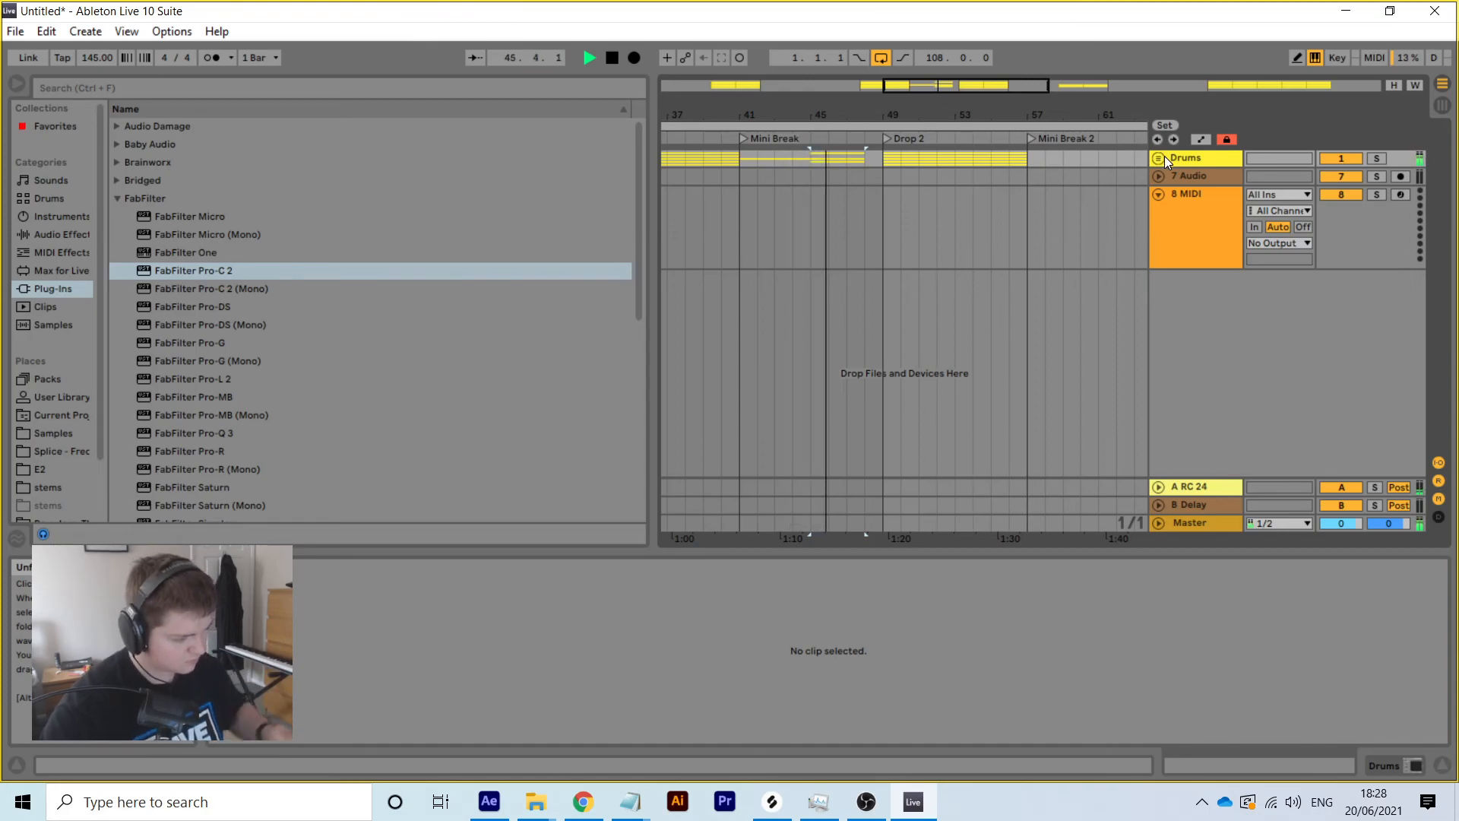
left_click(1165, 157)
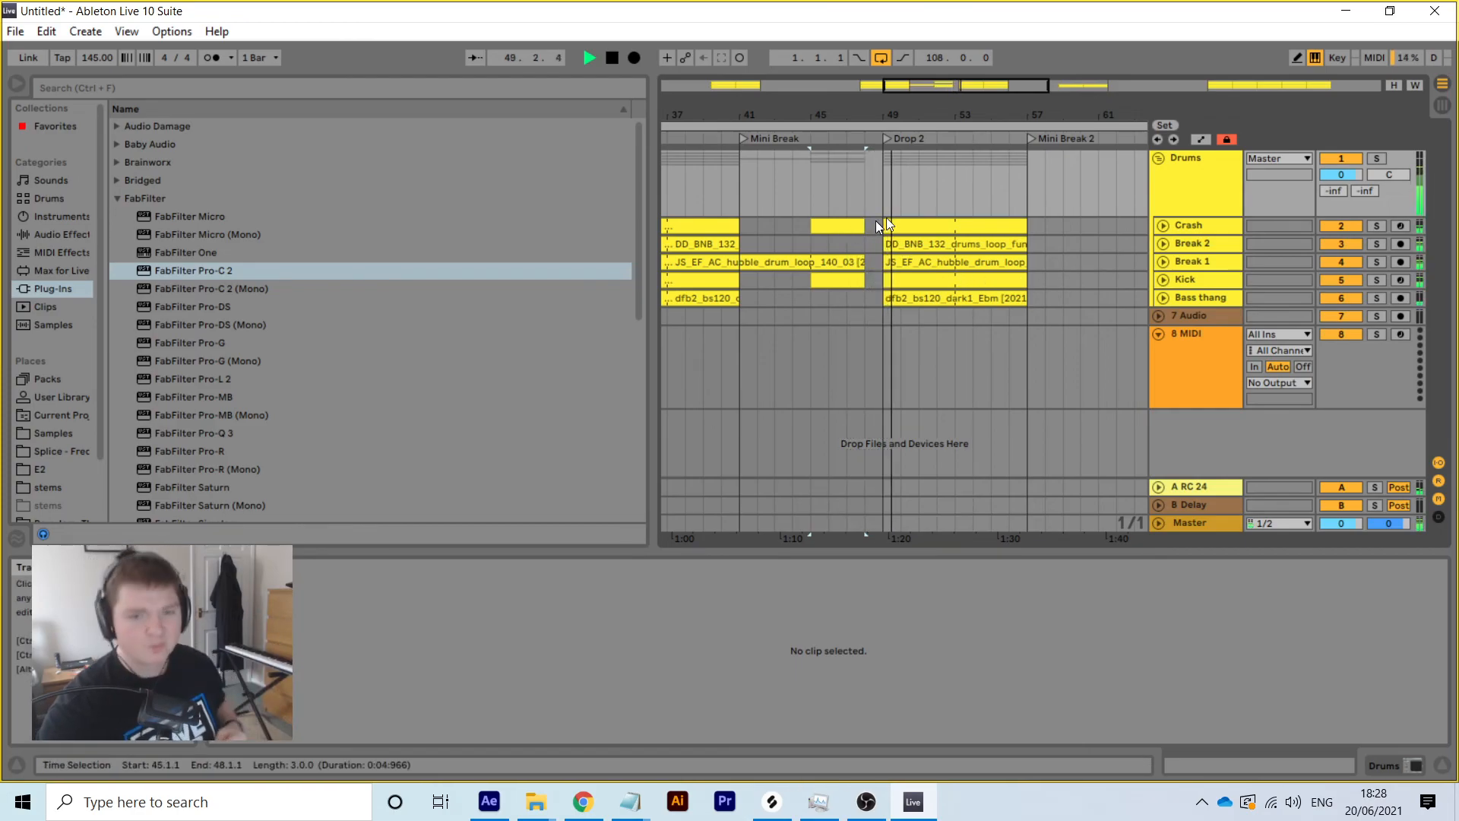
left_click(1156, 158)
left_click_drag(1022, 116, 892, 107)
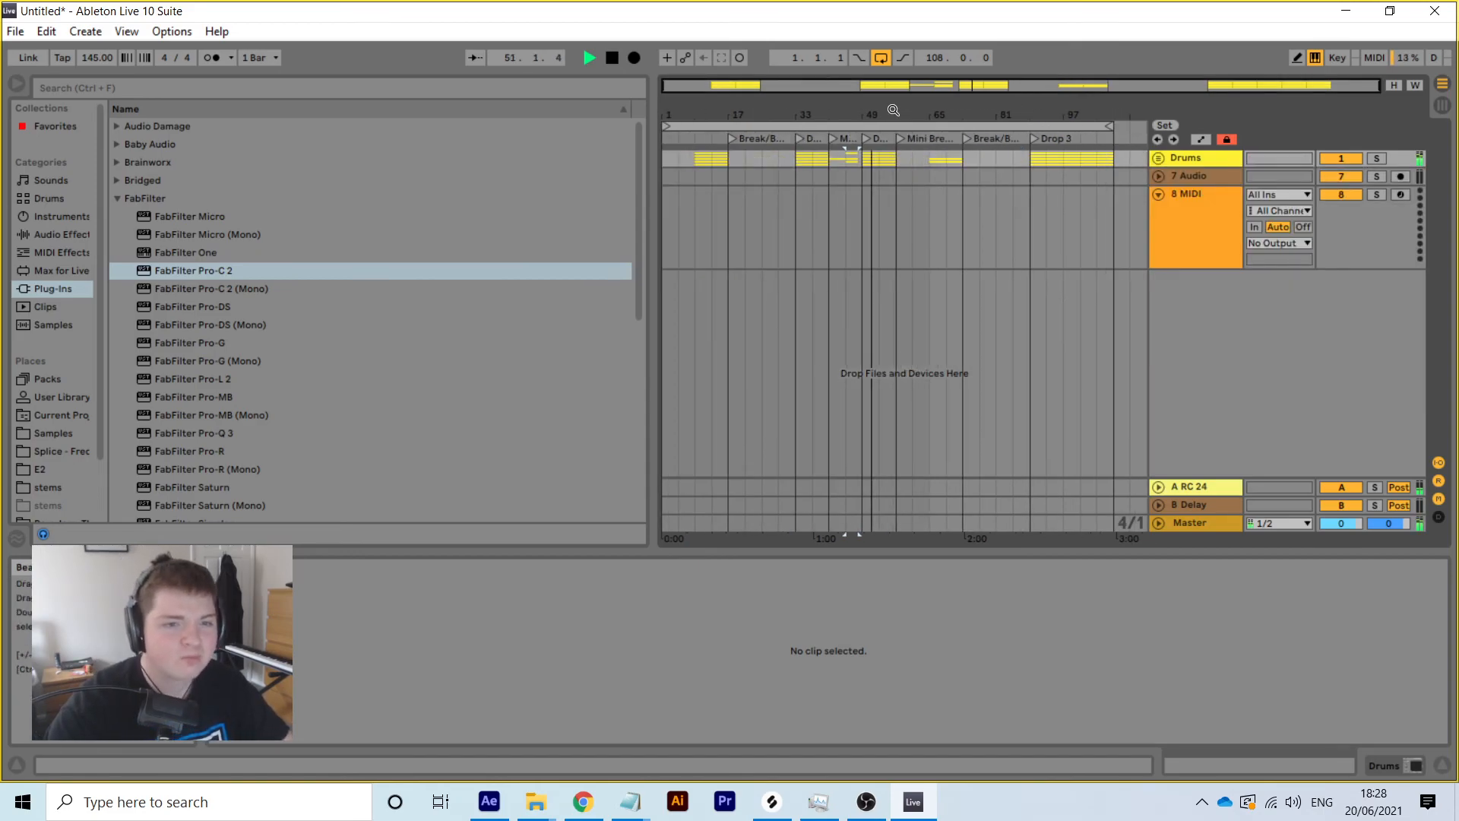
left_click(1159, 157)
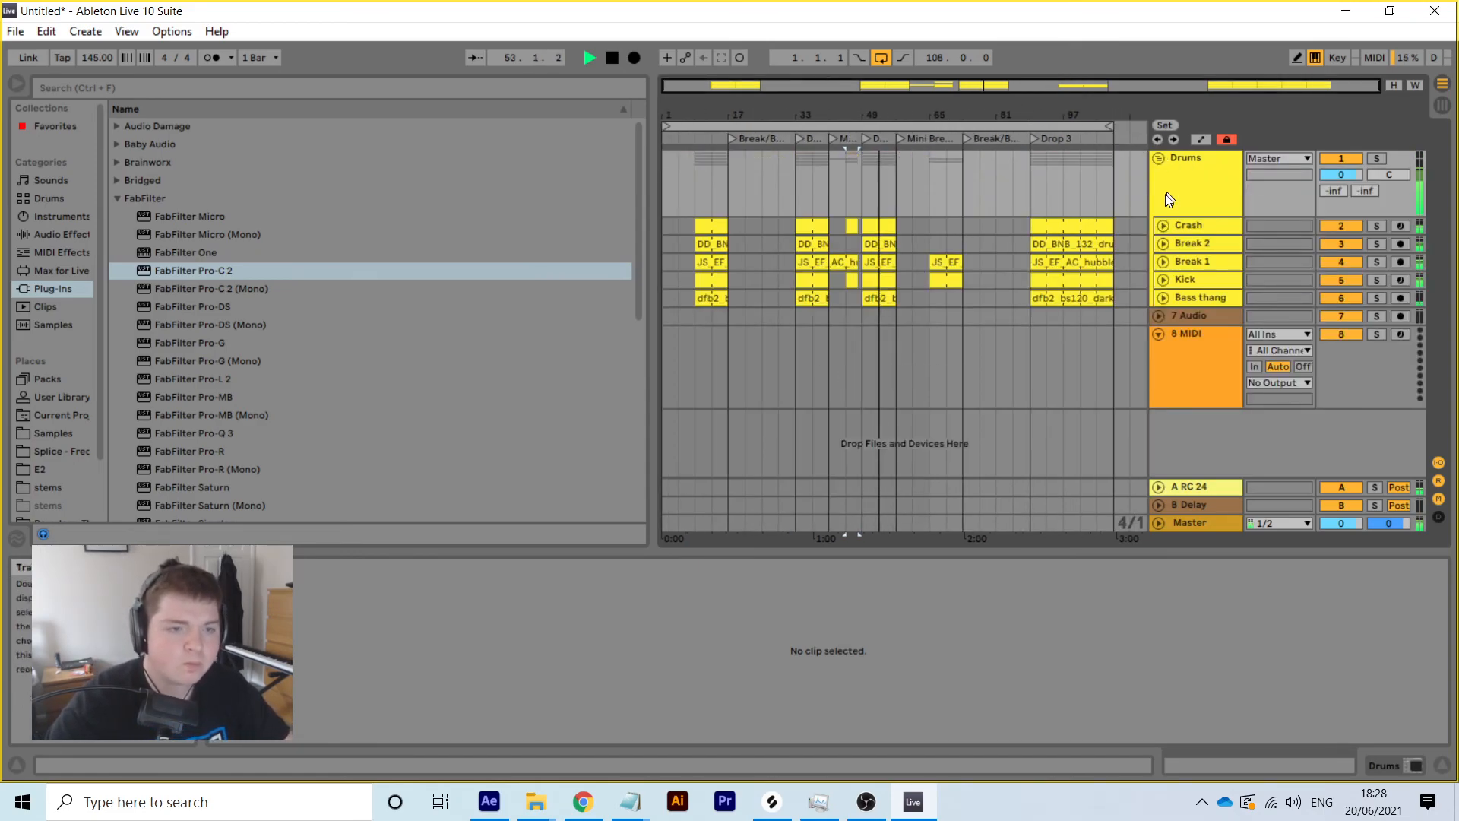
left_click_drag(1079, 113, 1079, 115)
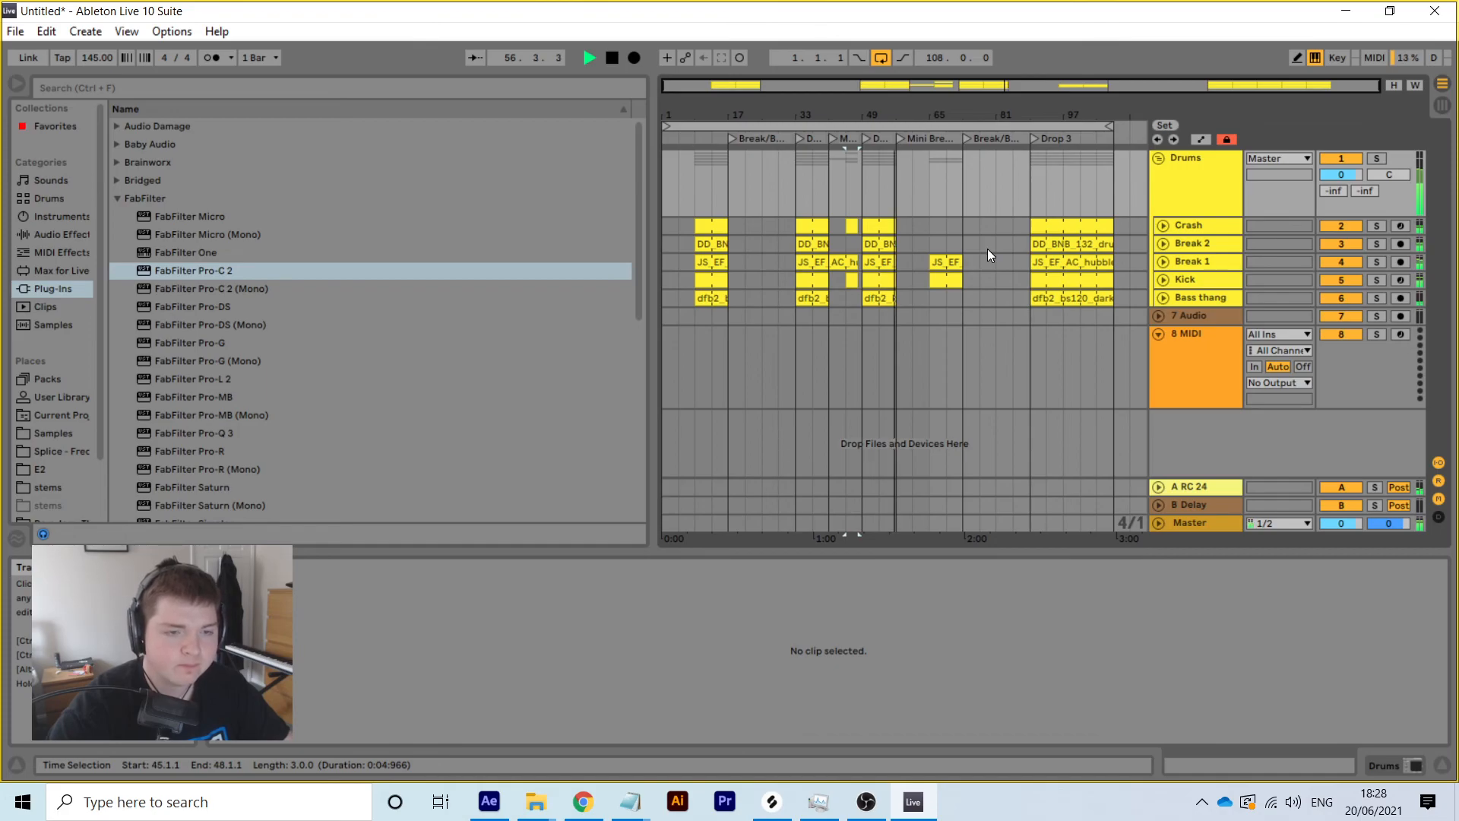
left_click(932, 136)
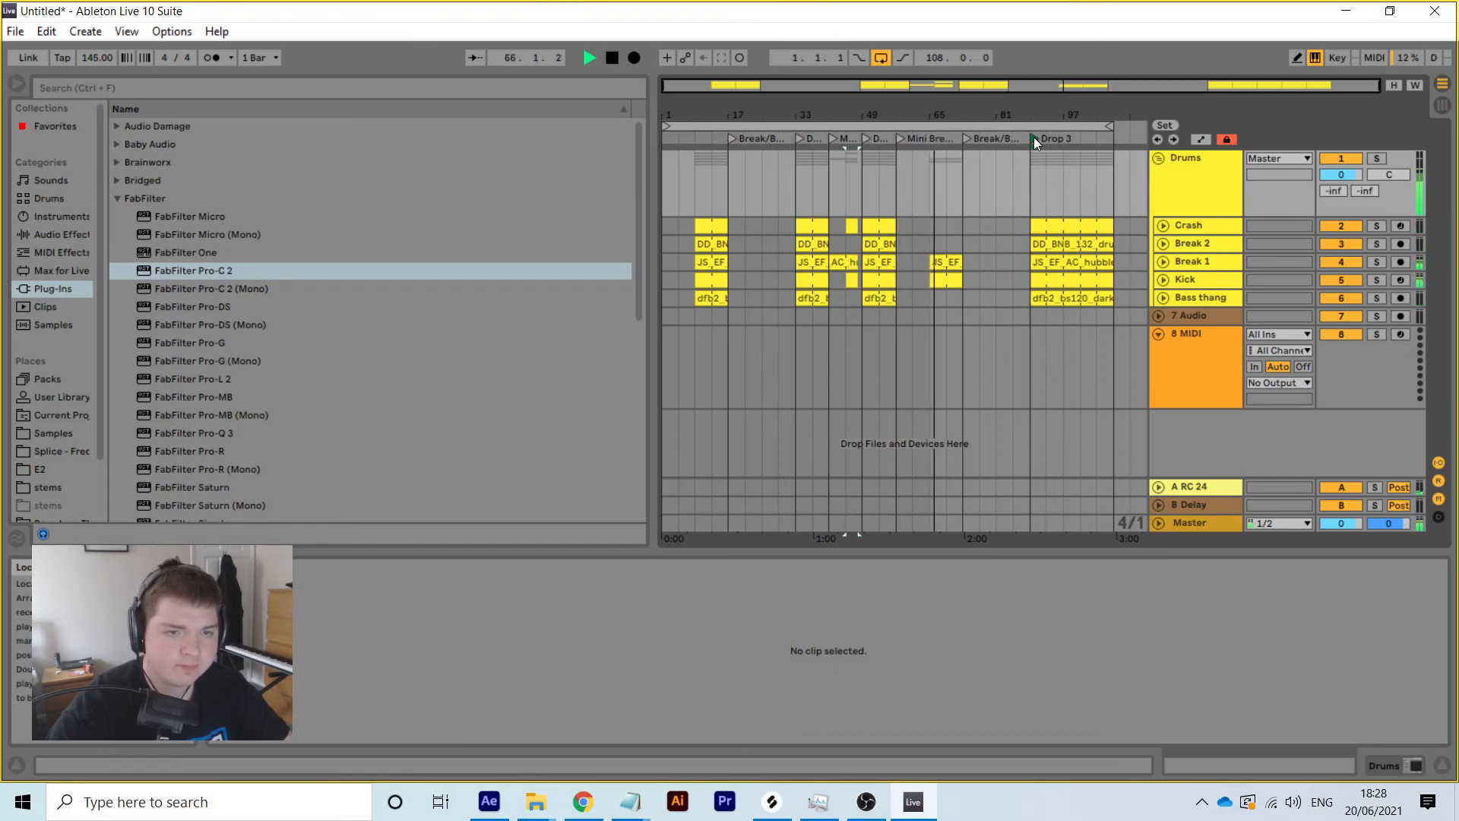
left_click_drag(1111, 316, 356, 93)
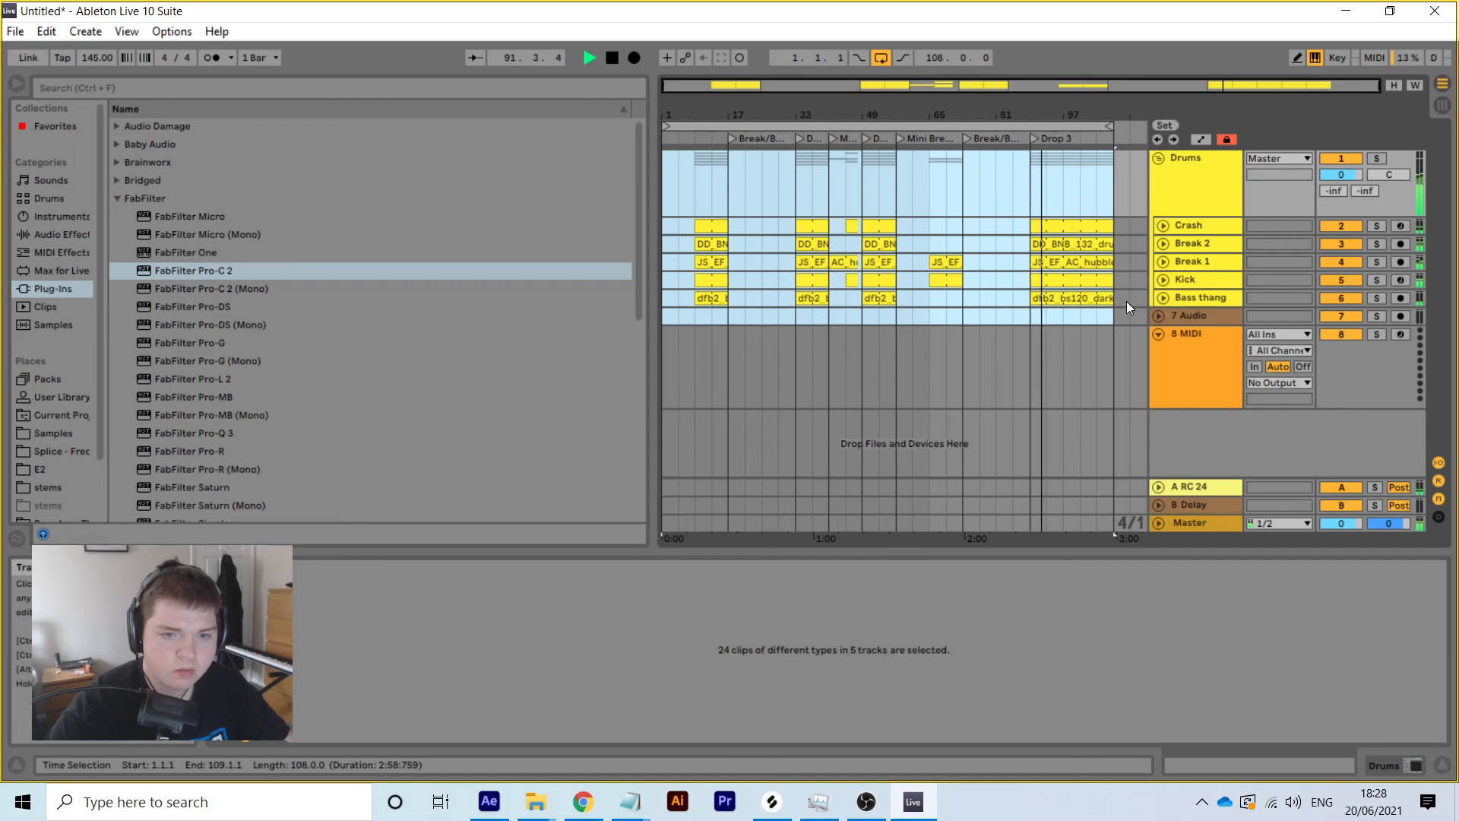
Select all 24 drum clips and check the 7 Audio track with the Drums group folded
left_click_drag(1111, 299, 498, 134)
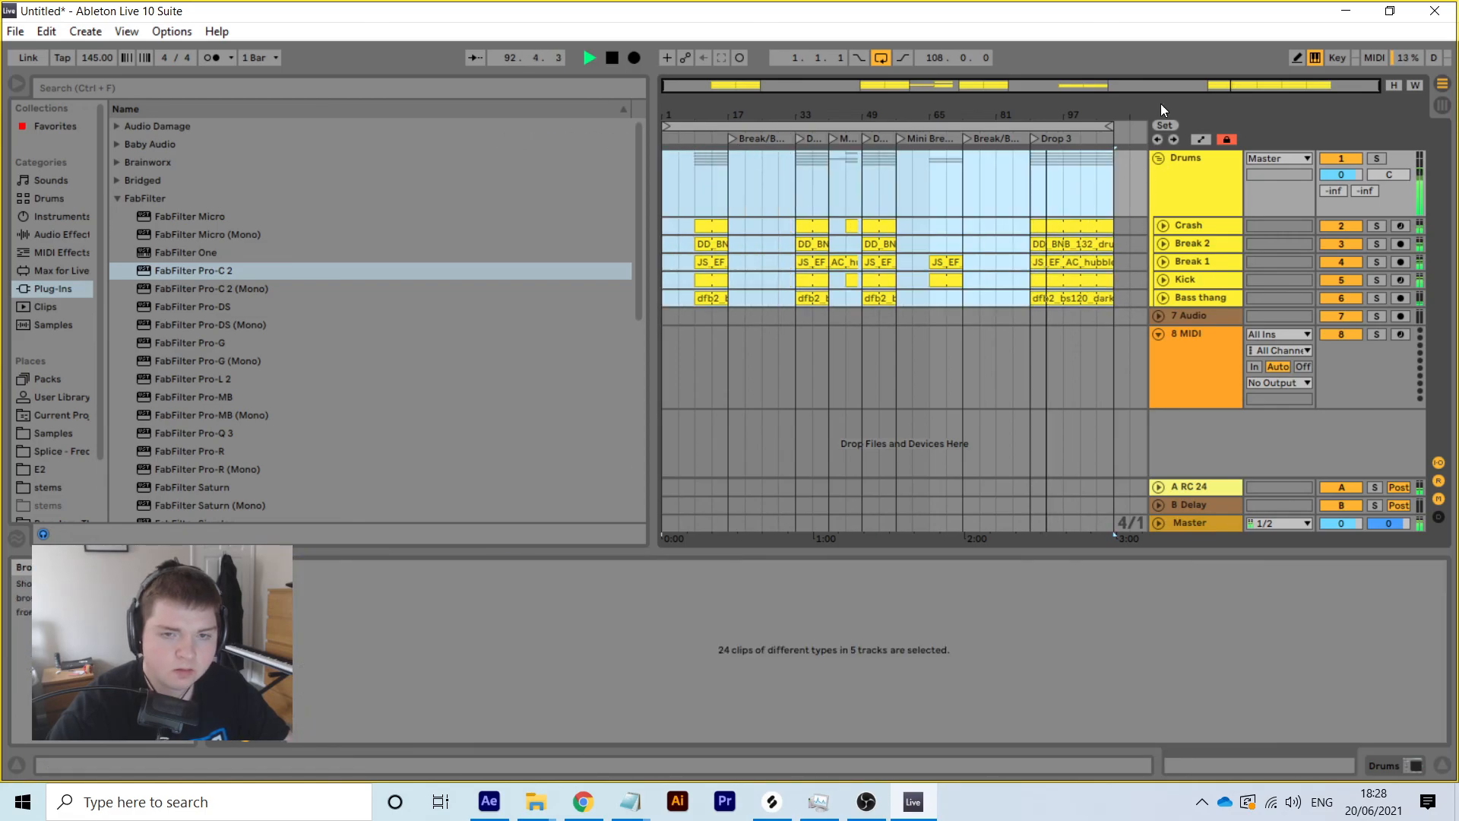
left_click(1160, 157)
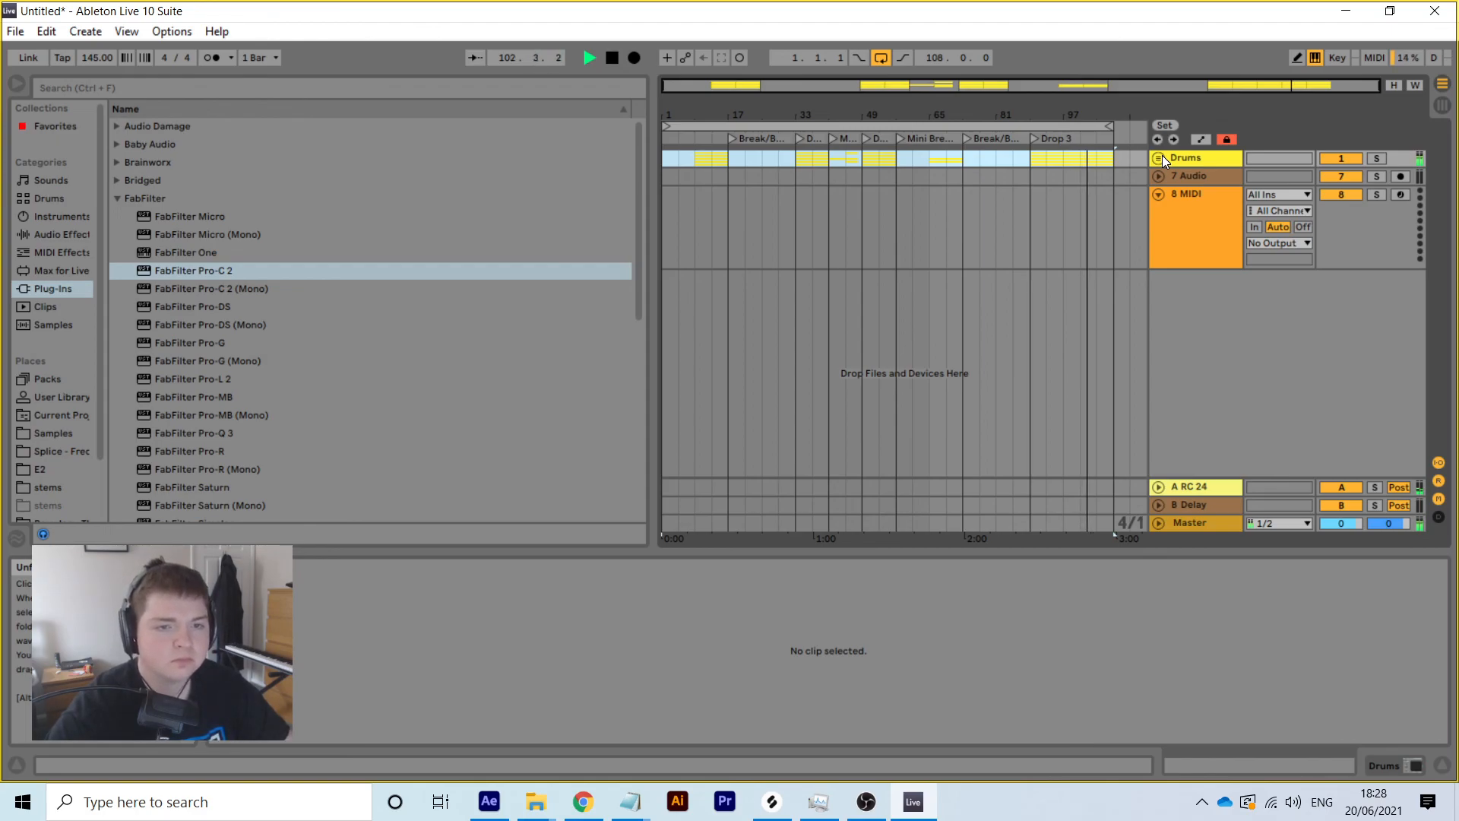
left_click(1180, 178)
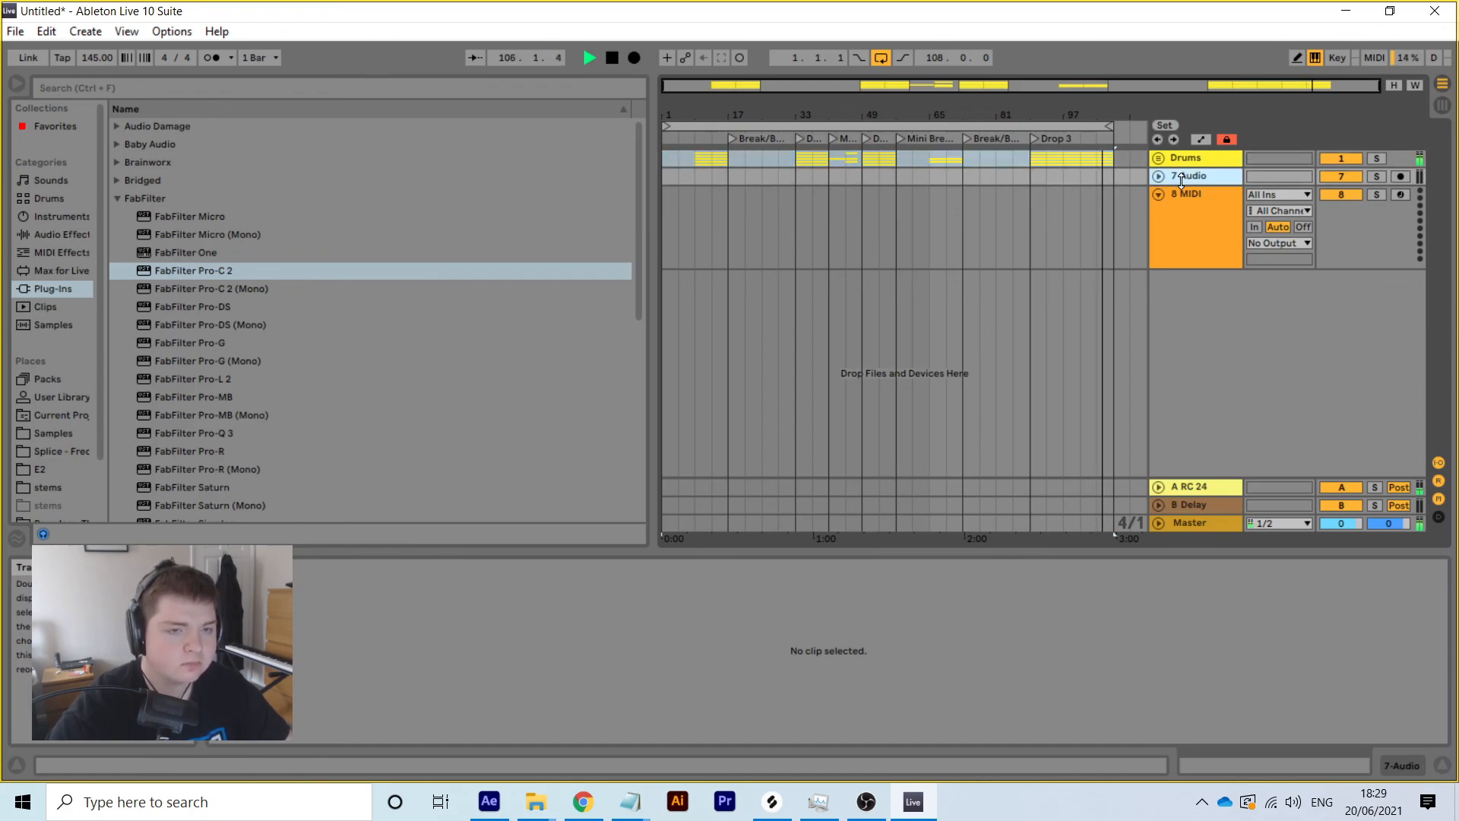
left_click(1157, 159)
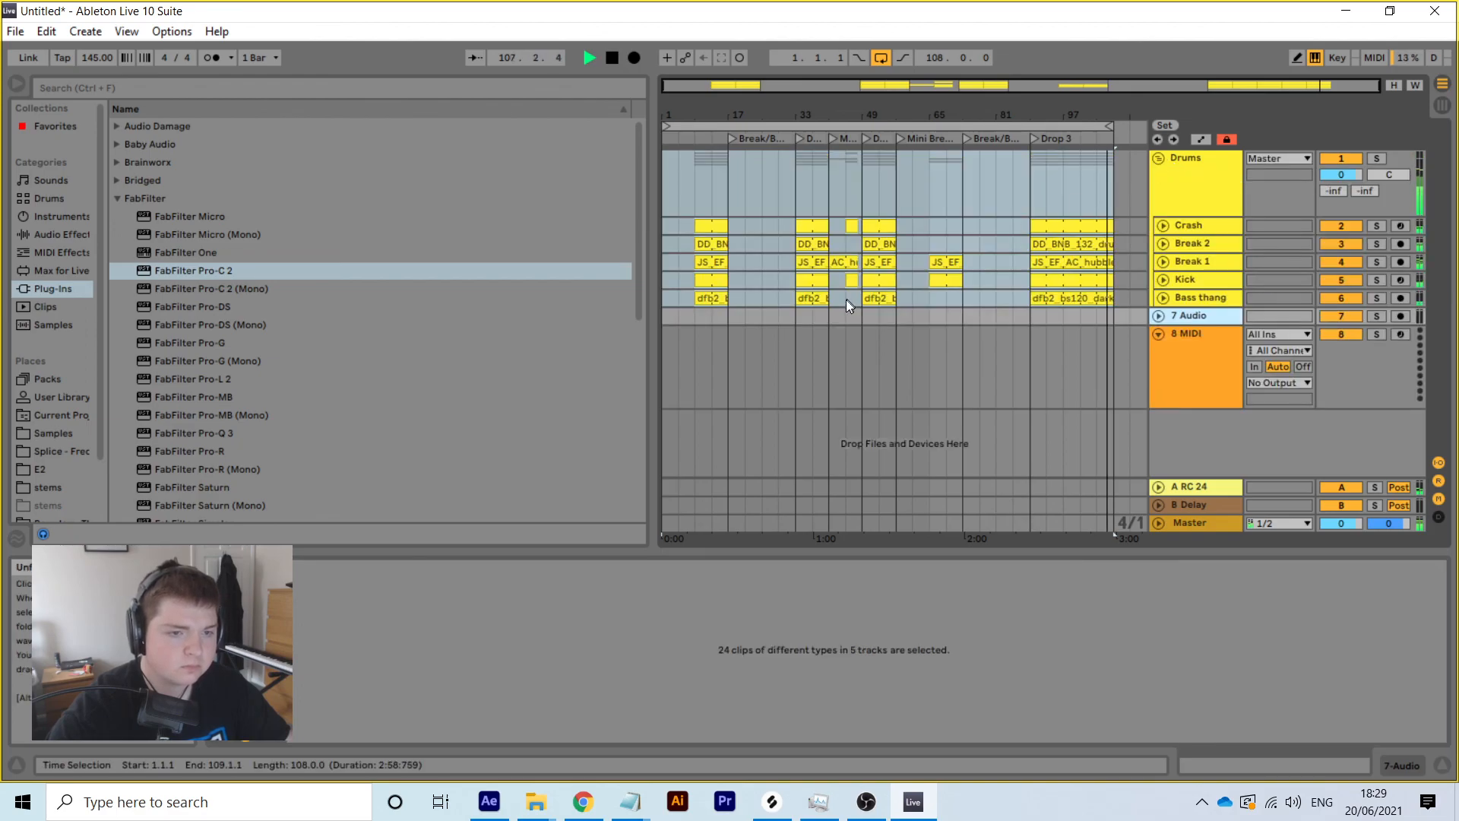
Paste a copied crash clip at bar 65 and lengthen it to span bars 65–73
left_click(848, 225)
right_click(859, 227)
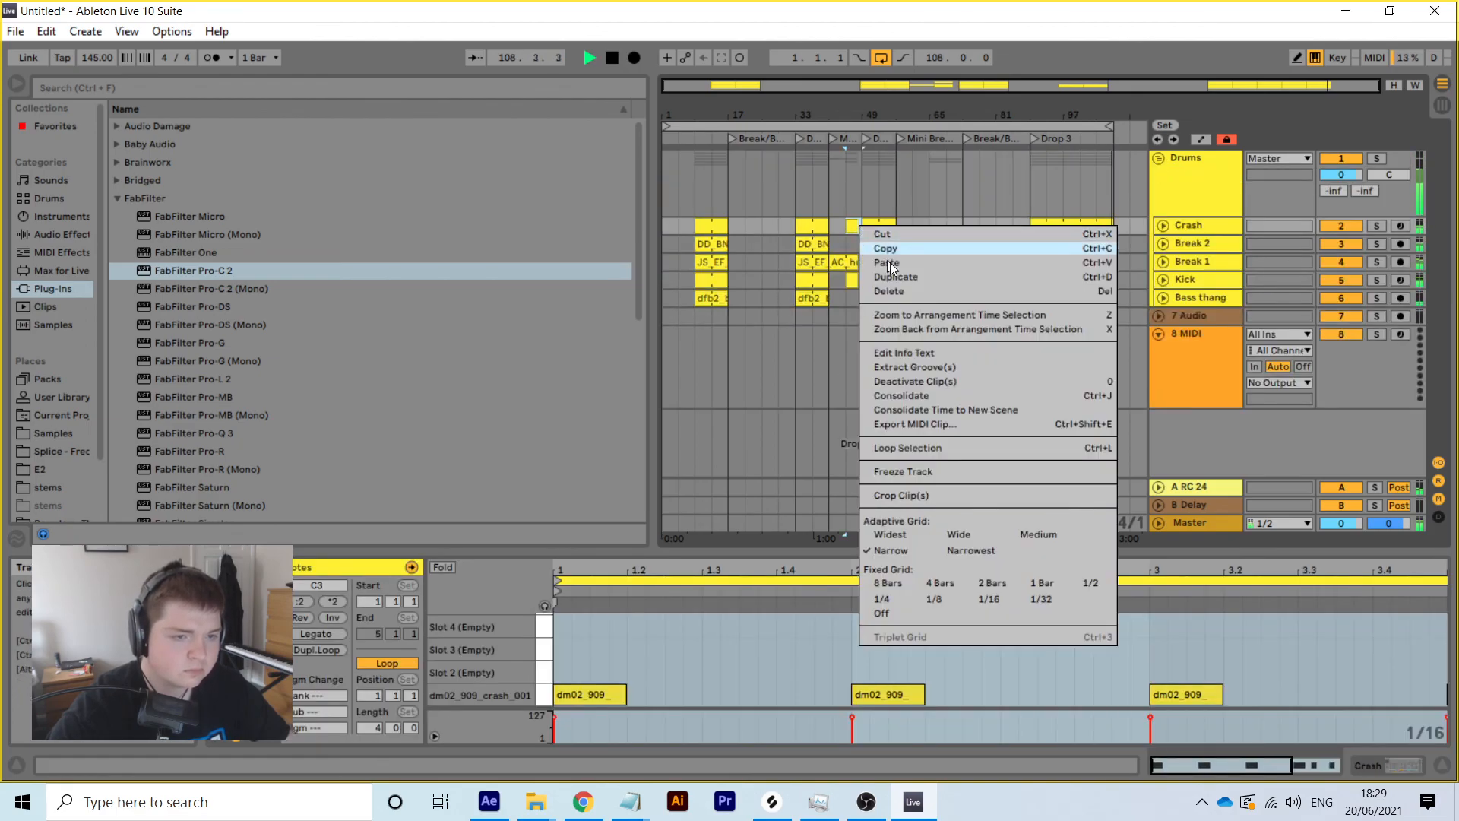
left_click(886, 248)
left_click(946, 225)
right_click(946, 225)
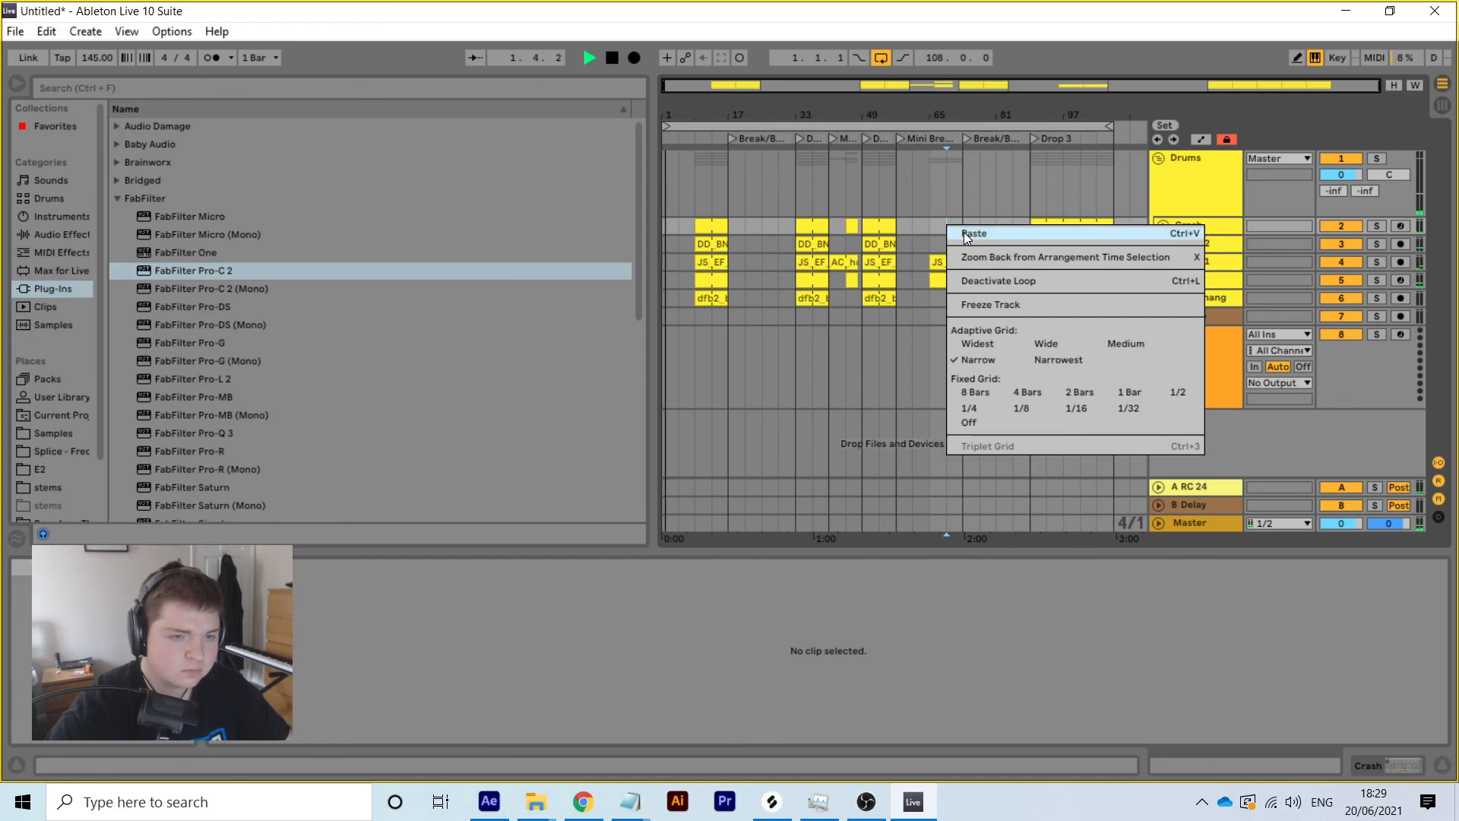
left_click(964, 231)
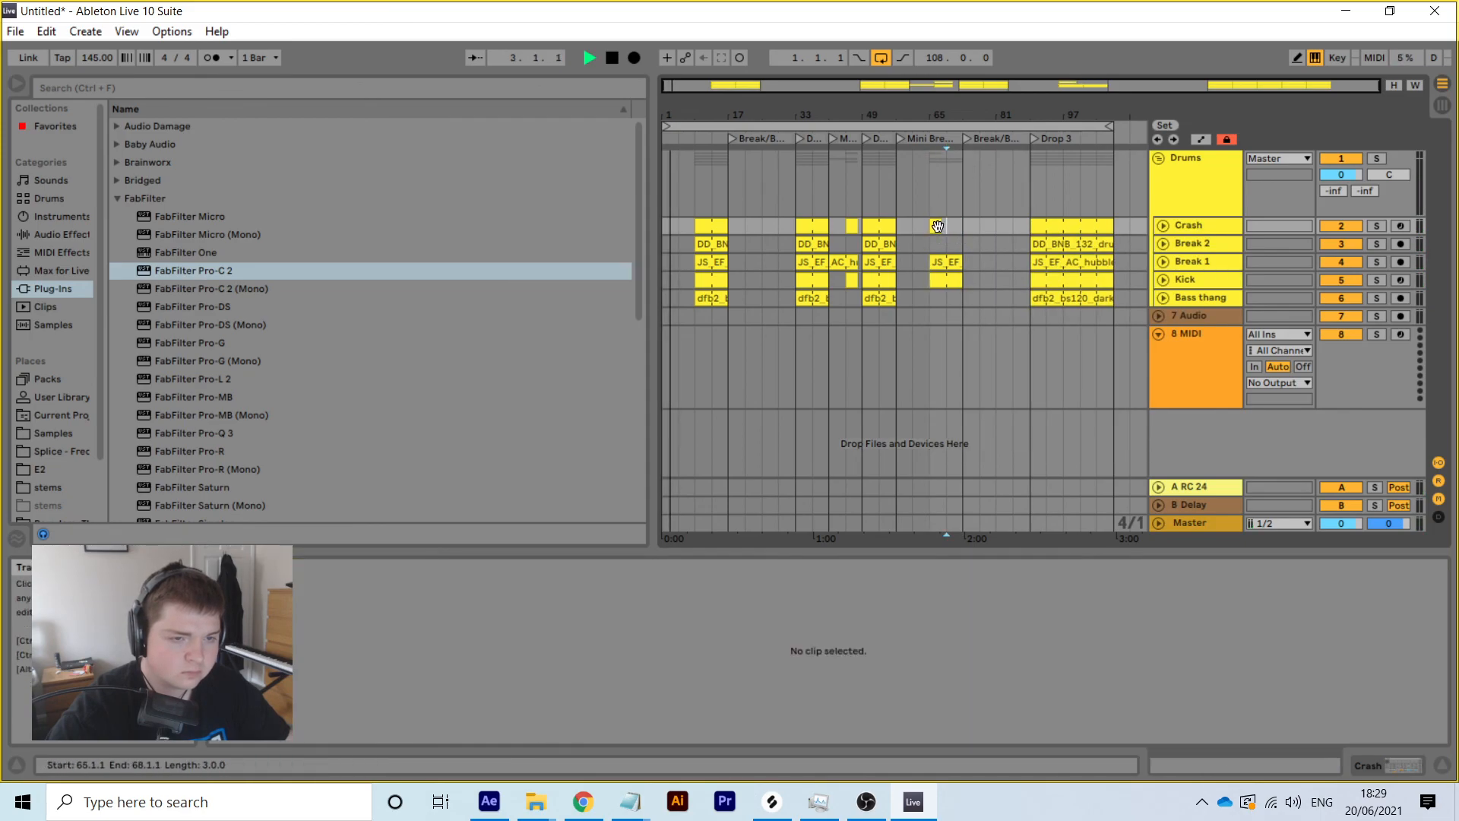
left_click_drag(941, 226, 957, 226)
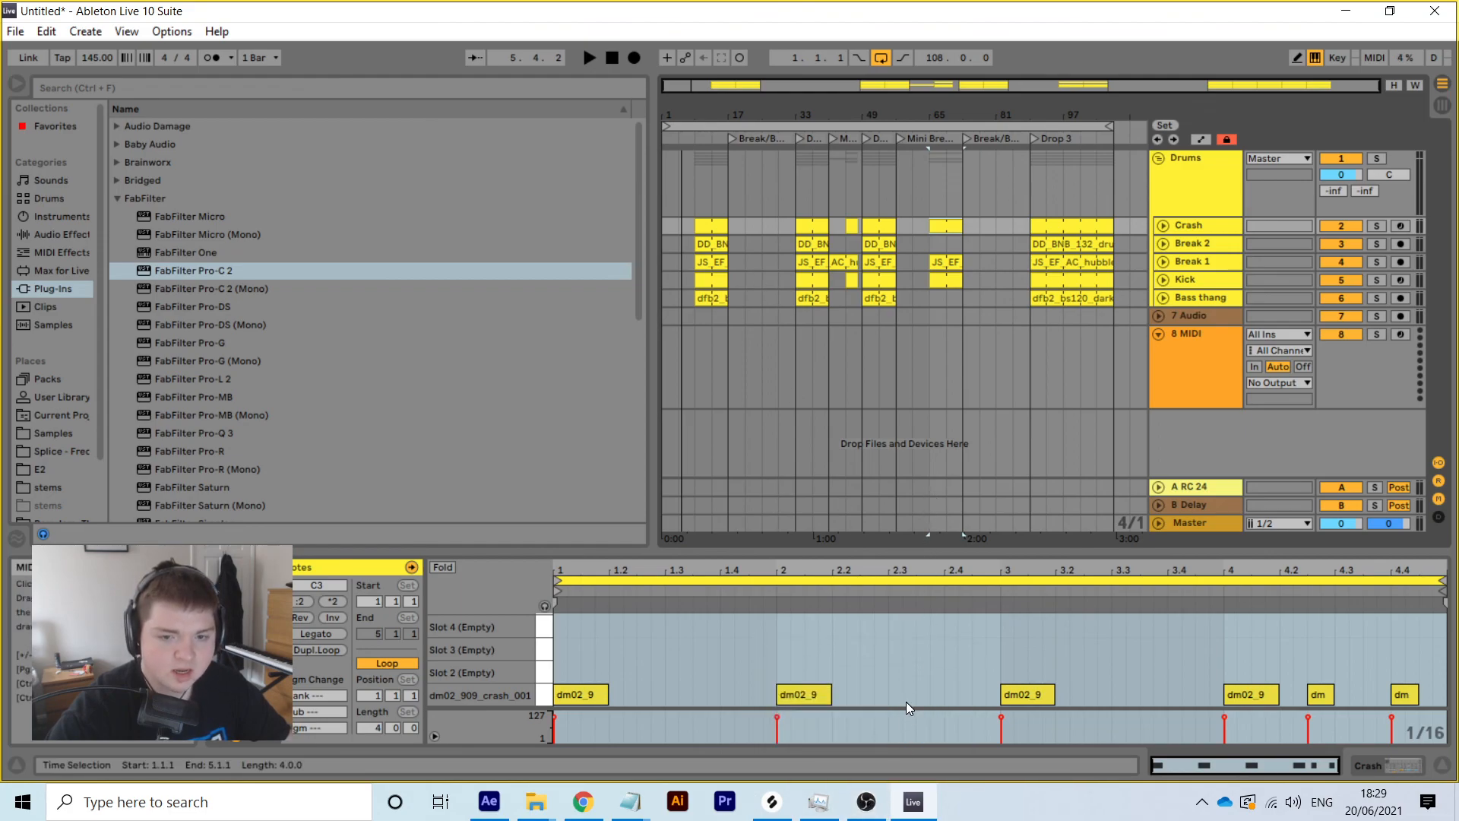
mouse_move(871, 783)
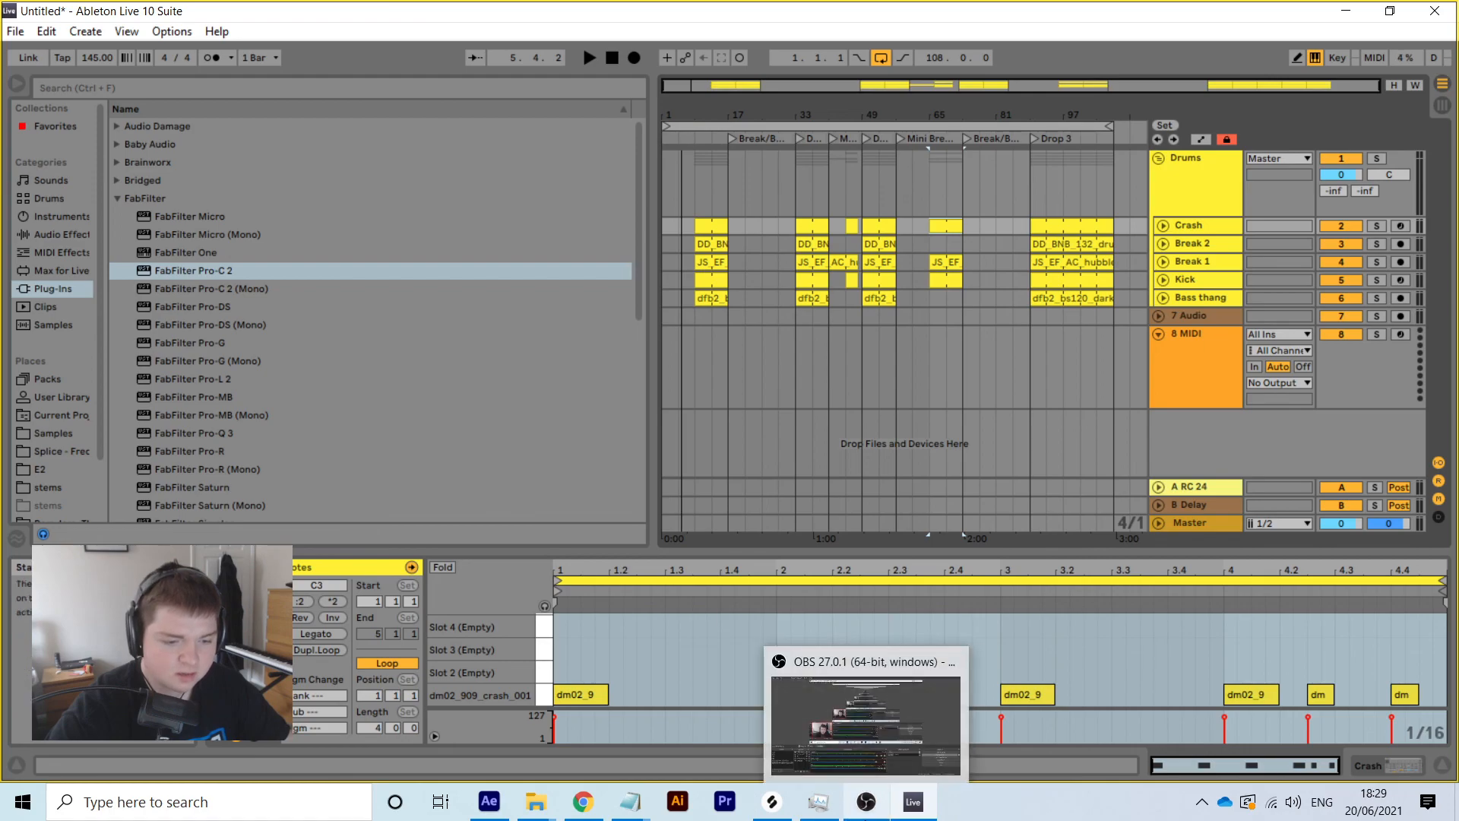